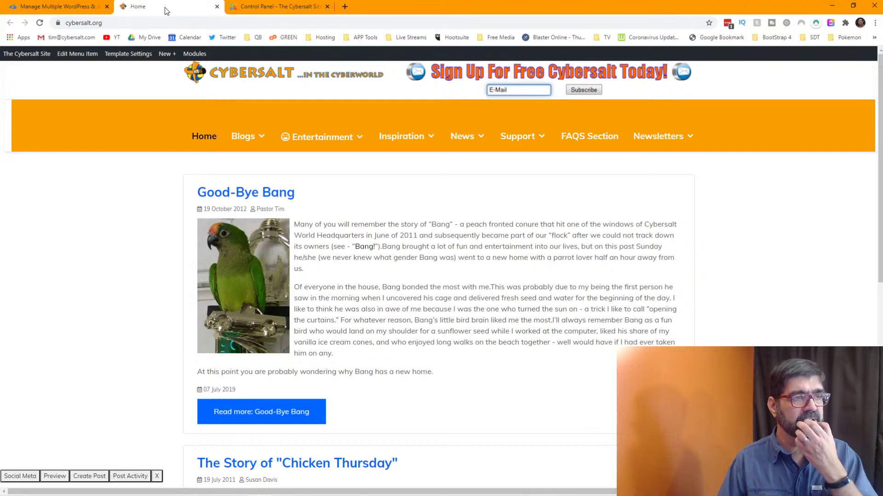
- From the Control Panel, go to Components > AcyMailing 5 > Newsletters > Templates
{"action": "left_click", "coordinate": [290, 5]}
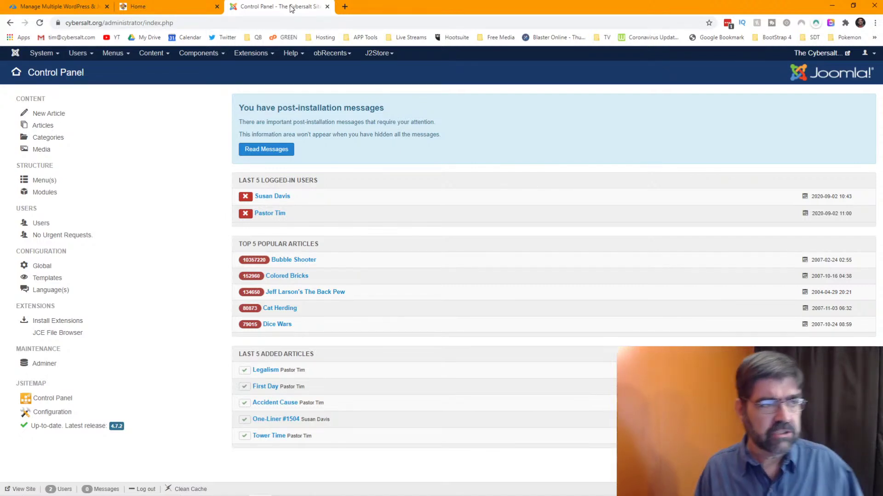
{"action": "left_click", "coordinate": [196, 58]}
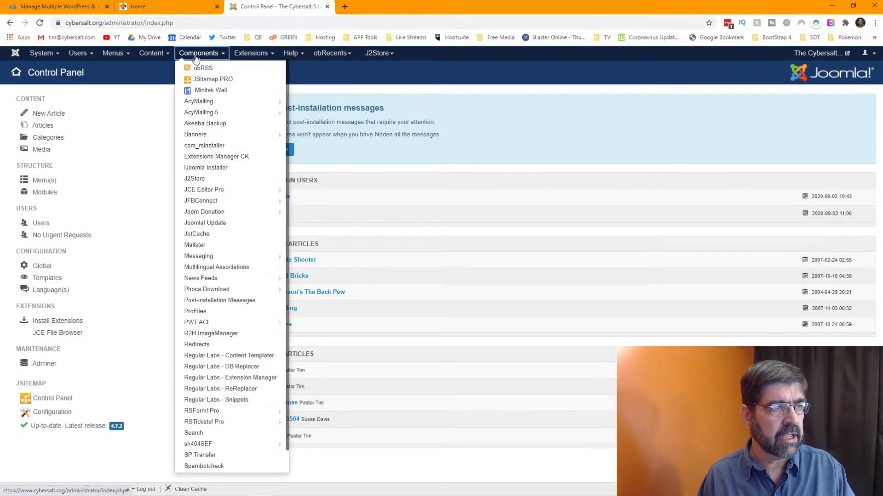
{"action": "mouse_move", "coordinate": [219, 113]}
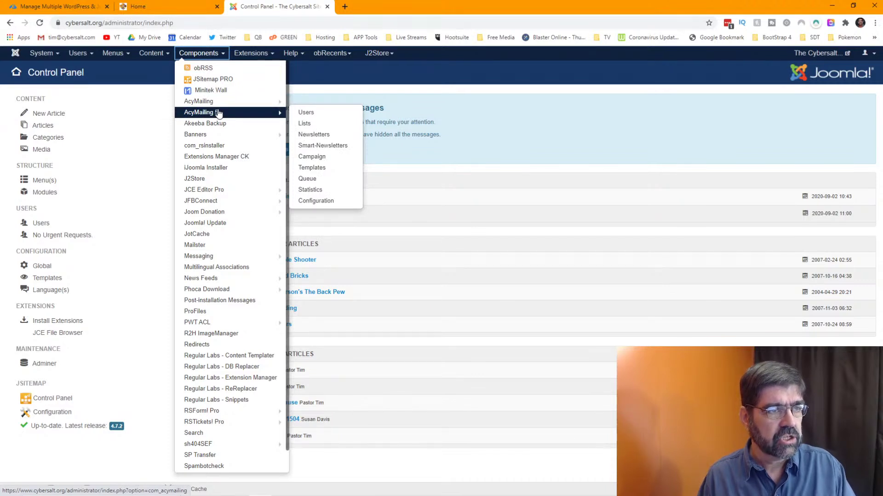
{"action": "left_click", "coordinate": [219, 113]}
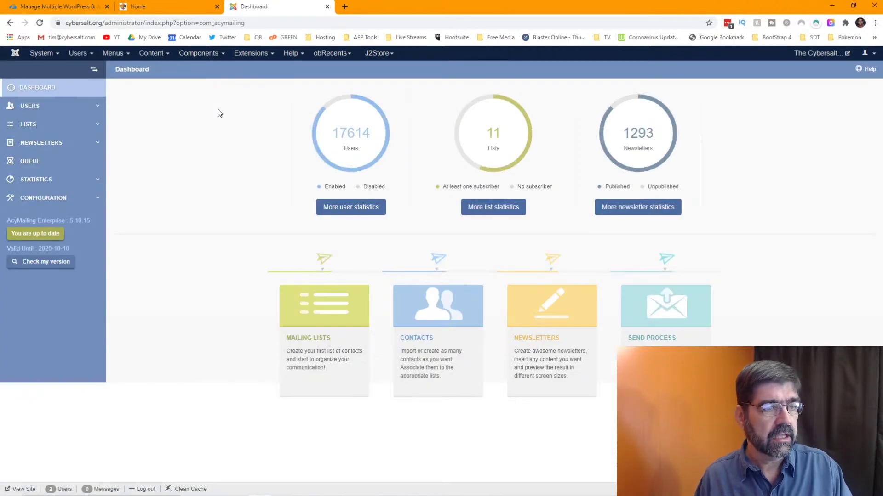
{"action": "left_click", "coordinate": [32, 126]}
{"action": "left_click", "coordinate": [52, 175]}
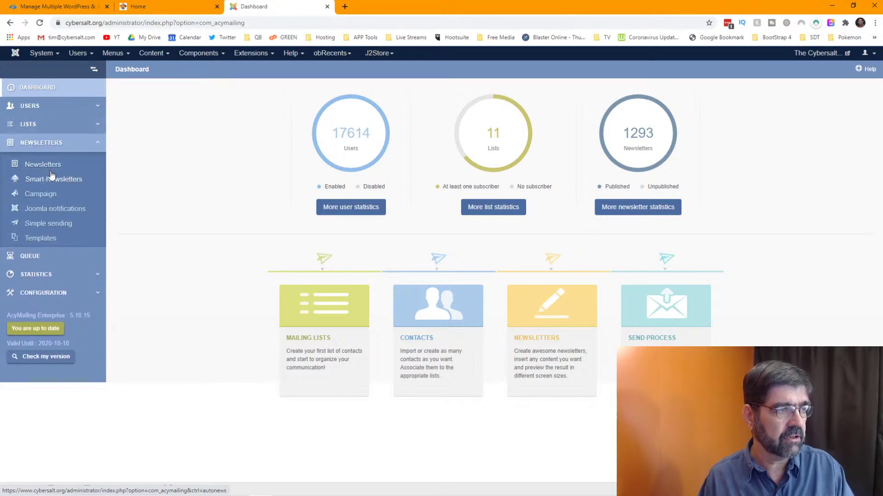
{"action": "left_click", "coordinate": [44, 239]}
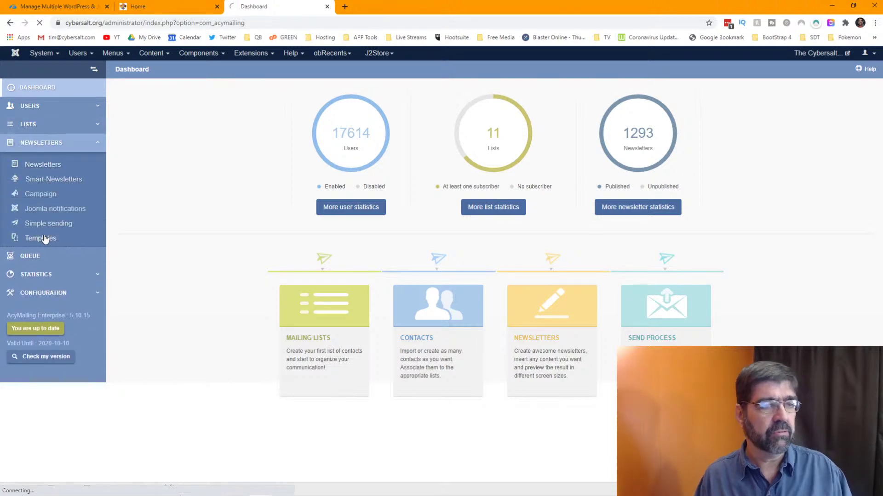
- Open the Cybersalt Digest - Responsive template and scroll through its HTML content
{"action": "scroll", "coordinate": [435, 240], "scroll_direction": "down", "scroll_amount": 1}
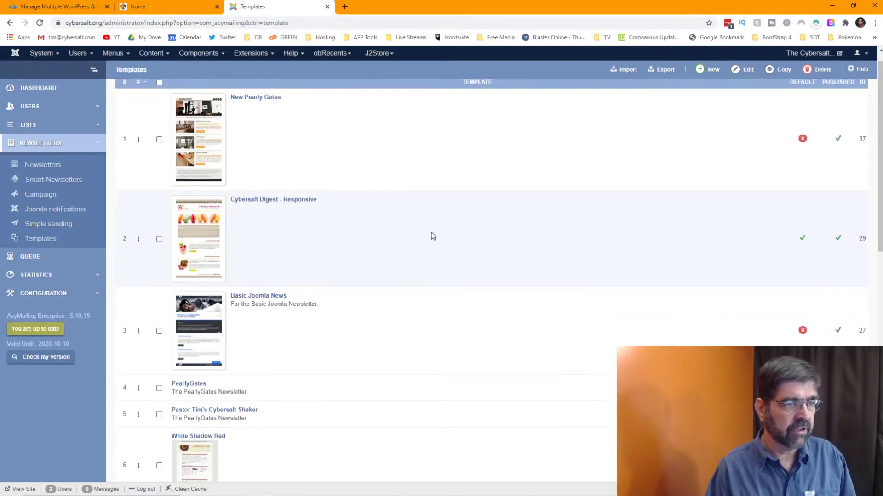
{"action": "scroll", "coordinate": [432, 236], "scroll_direction": "down", "scroll_amount": 2}
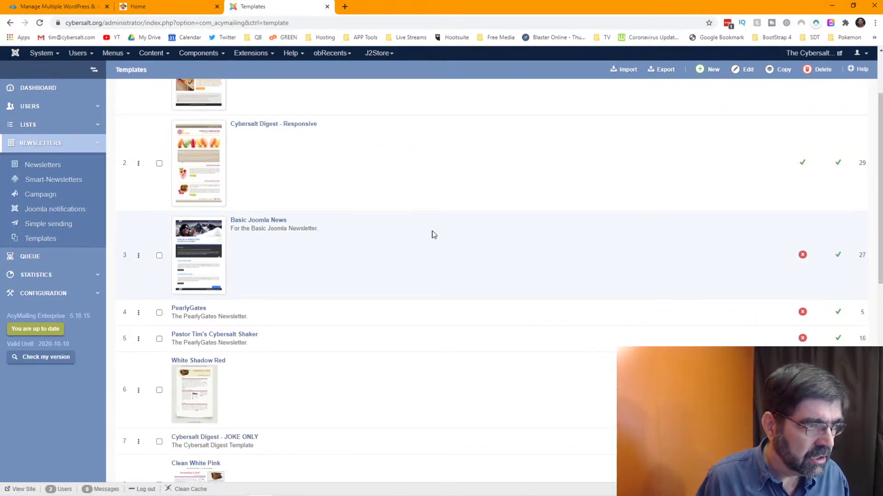
{"action": "left_click", "coordinate": [218, 178]}
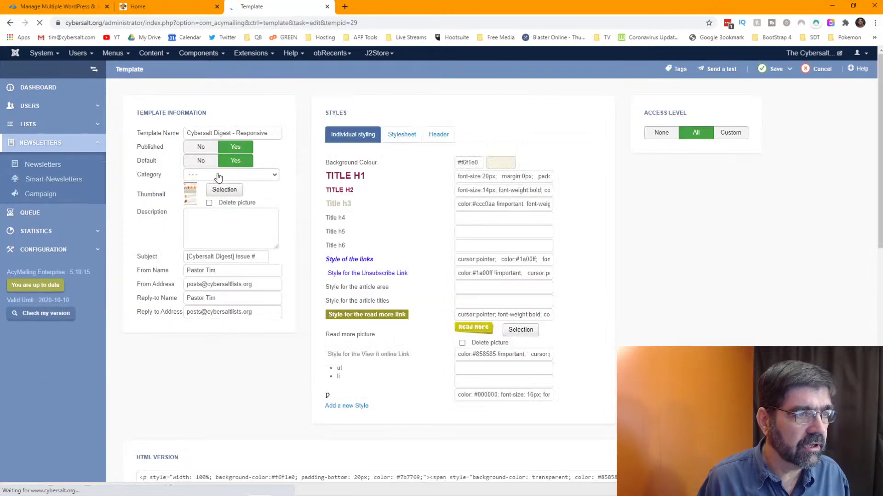
{"action": "scroll", "coordinate": [614, 244], "scroll_direction": "down", "scroll_amount": 6}
{"action": "scroll", "coordinate": [616, 245], "scroll_direction": "down", "scroll_amount": 3}
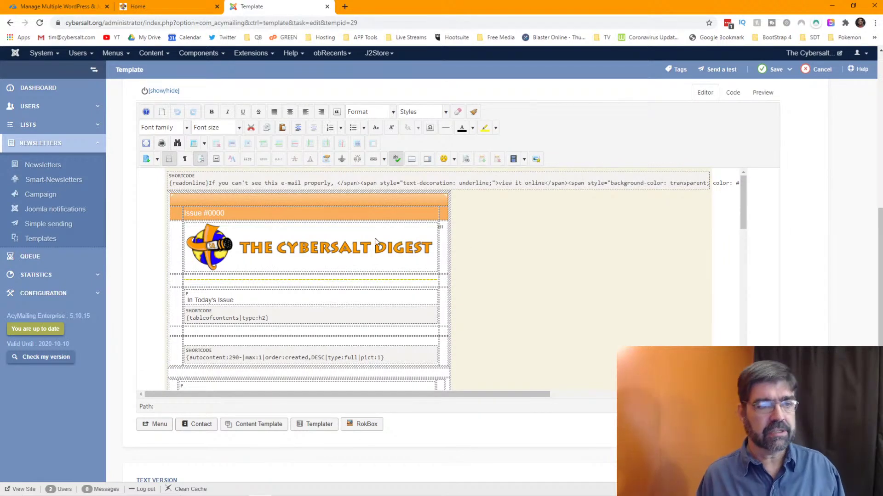
{"action": "scroll", "coordinate": [369, 239], "scroll_direction": "down", "scroll_amount": 2}
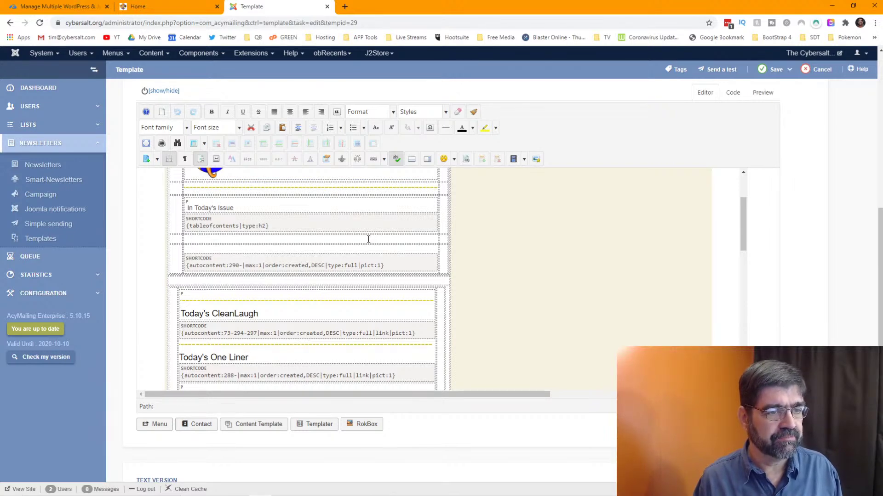
{"action": "scroll", "coordinate": [368, 239], "scroll_direction": "down", "scroll_amount": 10}
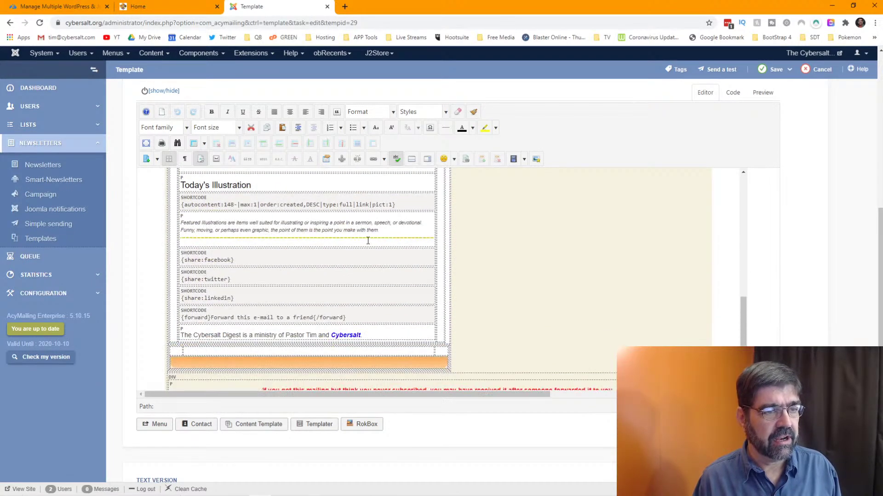
{"action": "scroll", "coordinate": [368, 244], "scroll_direction": "up", "scroll_amount": 5}
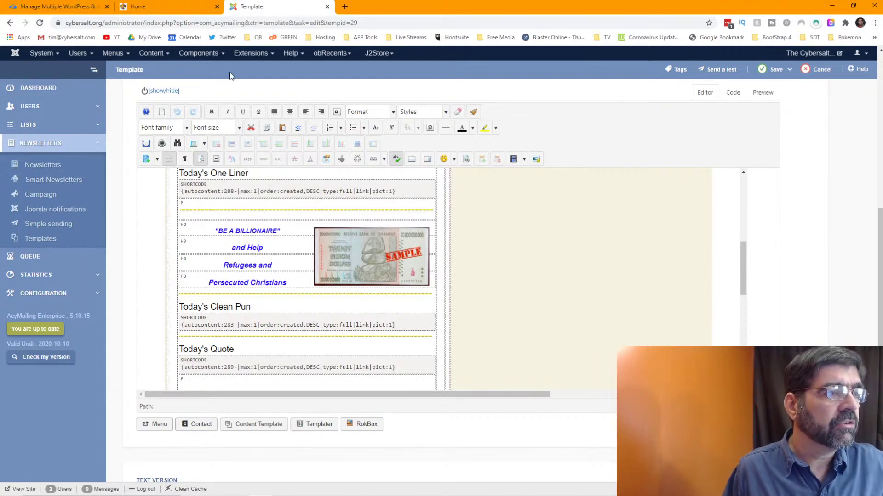
{"action": "left_click", "coordinate": [191, 54]}
{"action": "mouse_move", "coordinate": [231, 104]}
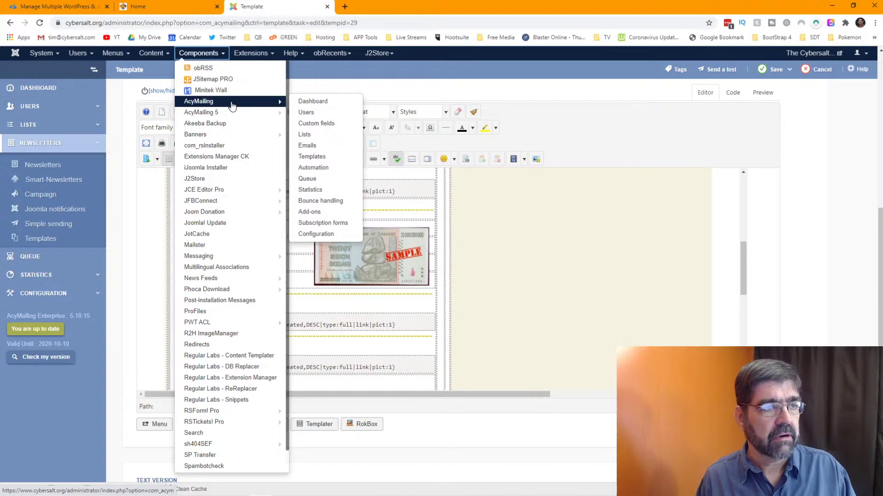
- Open the AcyMailing 6 dashboard in a new browser tab and switch to it
{"action": "left_click", "coordinate": [312, 102]}
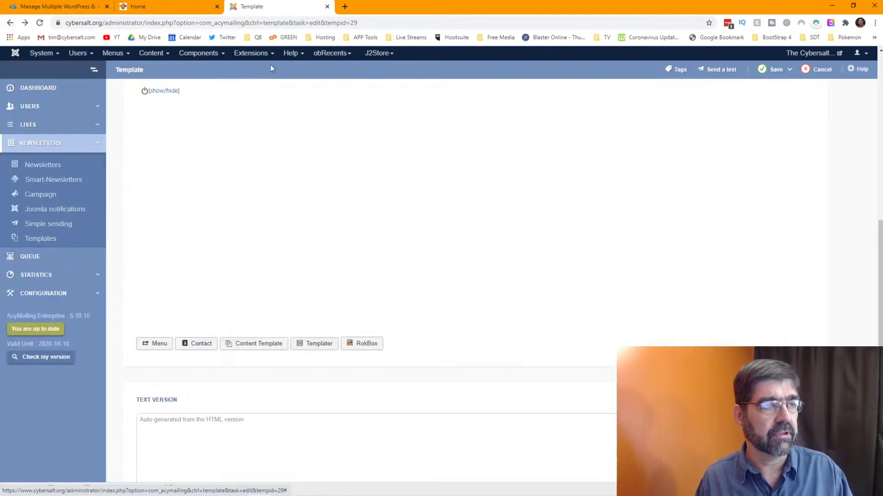
{"action": "left_click", "coordinate": [252, 54]}
{"action": "left_click", "coordinate": [199, 53]}
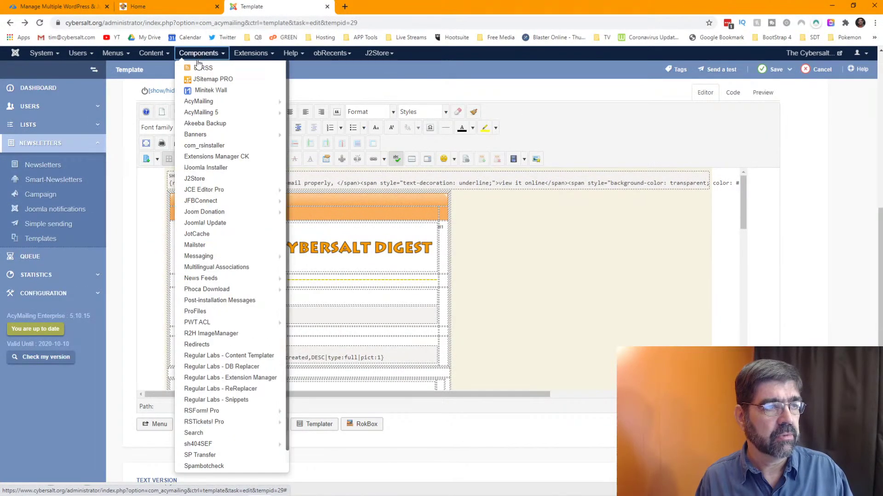
{"action": "mouse_move", "coordinate": [203, 105]}
{"action": "right_click", "coordinate": [302, 103]}
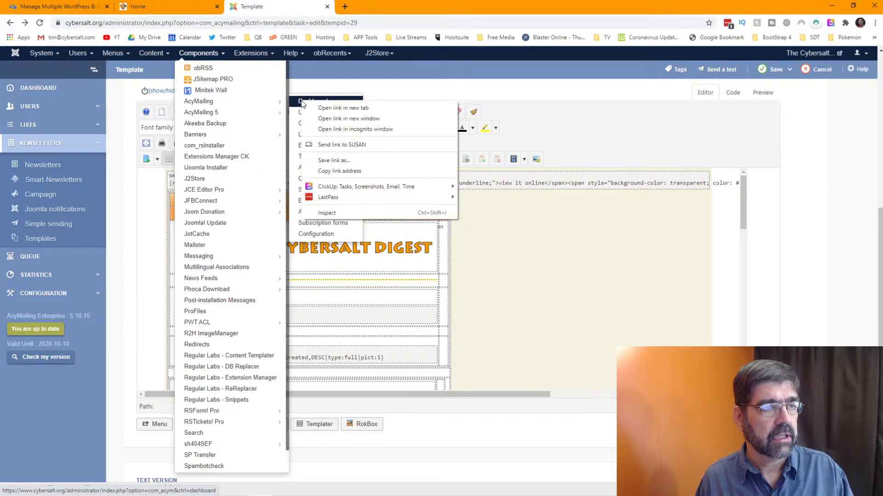
{"action": "left_click", "coordinate": [313, 108]}
{"action": "left_click", "coordinate": [357, 9]}
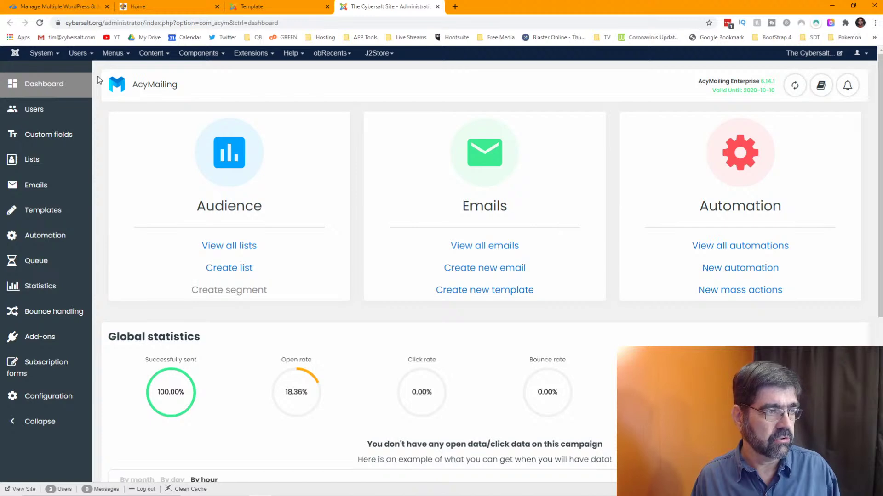
- Create a new template in AcyMailing 6 using the Drag & Drop Editor
{"action": "left_click", "coordinate": [43, 211]}
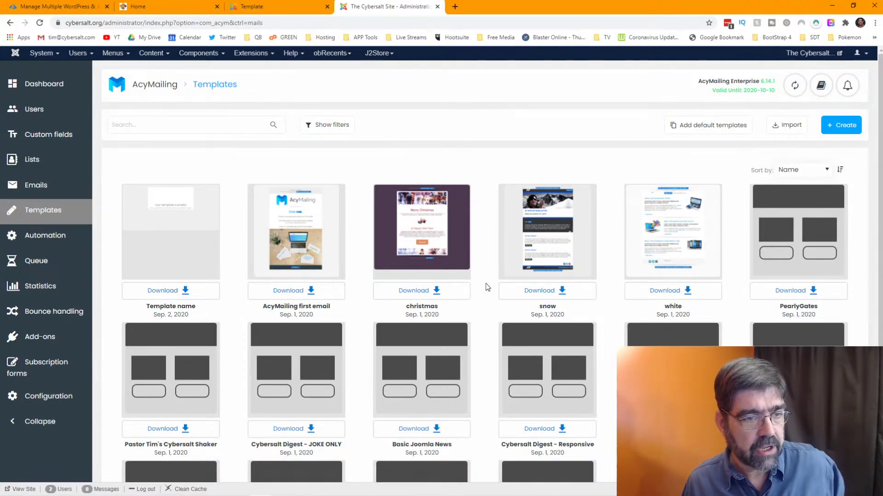
{"action": "scroll", "coordinate": [485, 283], "scroll_direction": "down", "scroll_amount": 2}
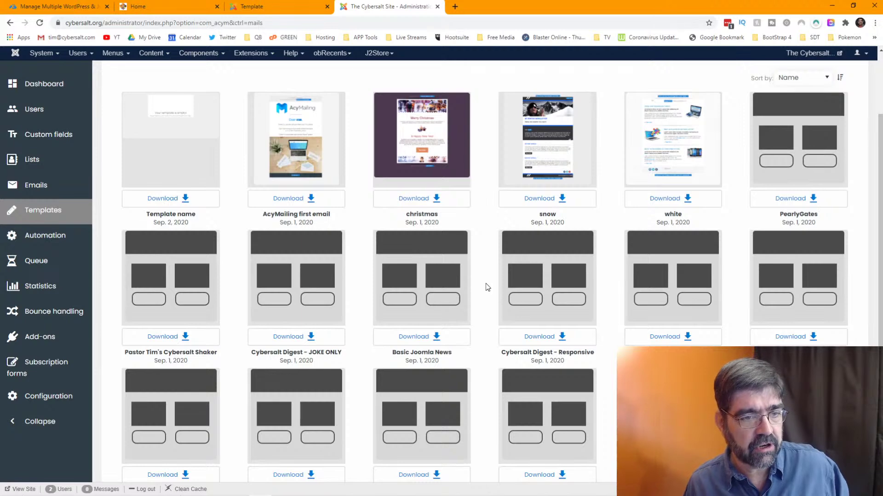
{"action": "scroll", "coordinate": [487, 288], "scroll_direction": "down", "scroll_amount": 3}
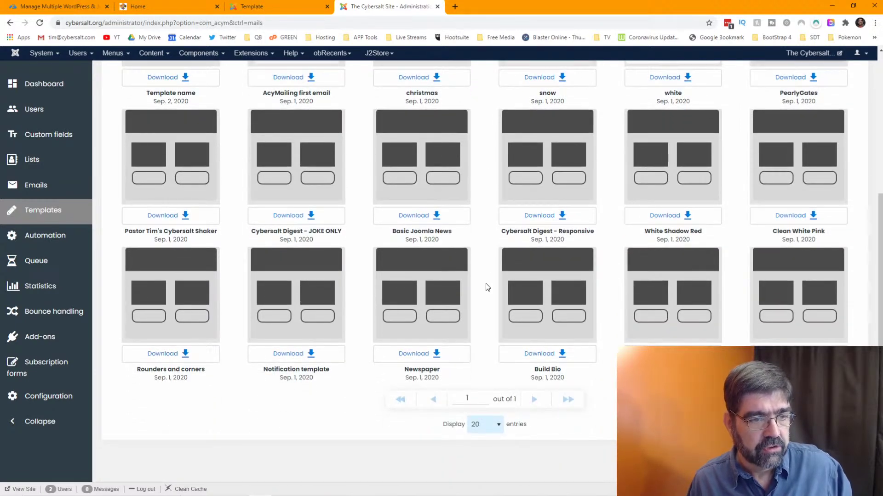
{"action": "scroll", "coordinate": [487, 287], "scroll_direction": "up", "scroll_amount": 5}
{"action": "mouse_move", "coordinate": [497, 286]}
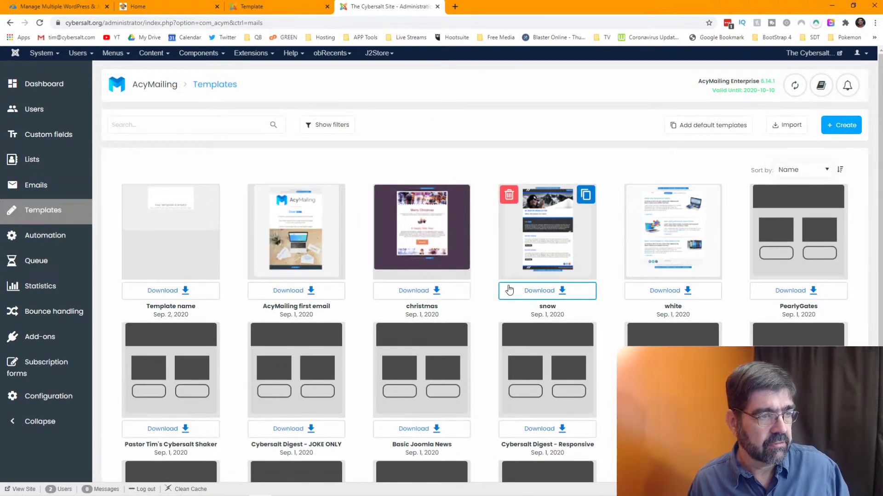
{"action": "left_click", "coordinate": [841, 127]}
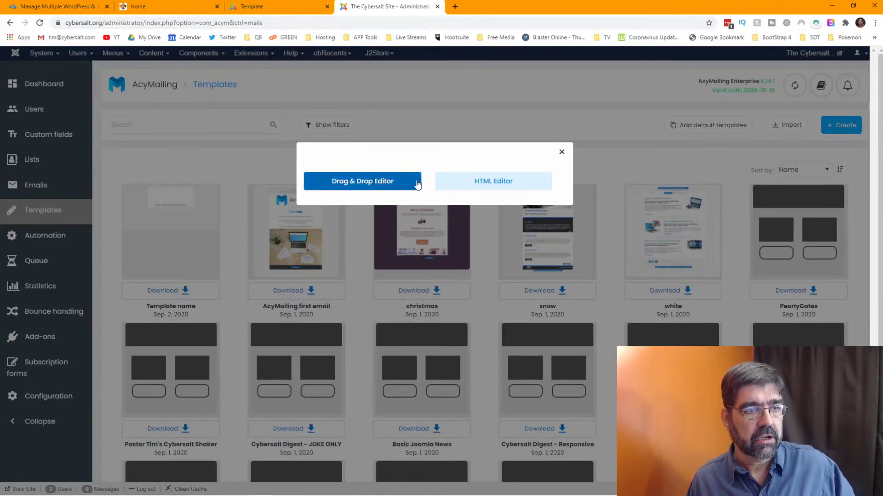
{"action": "left_click", "coordinate": [382, 182]}
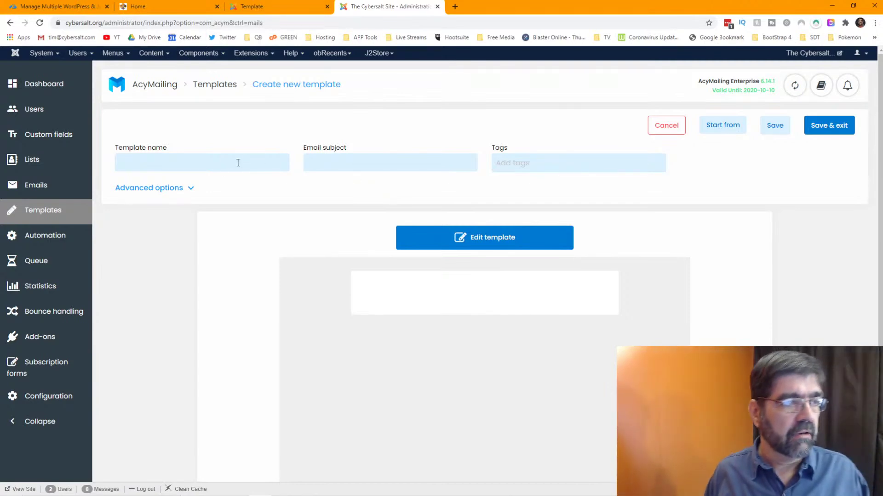
- Name the template 'Cybersalt 6'
{"action": "left_click", "coordinate": [207, 165]}
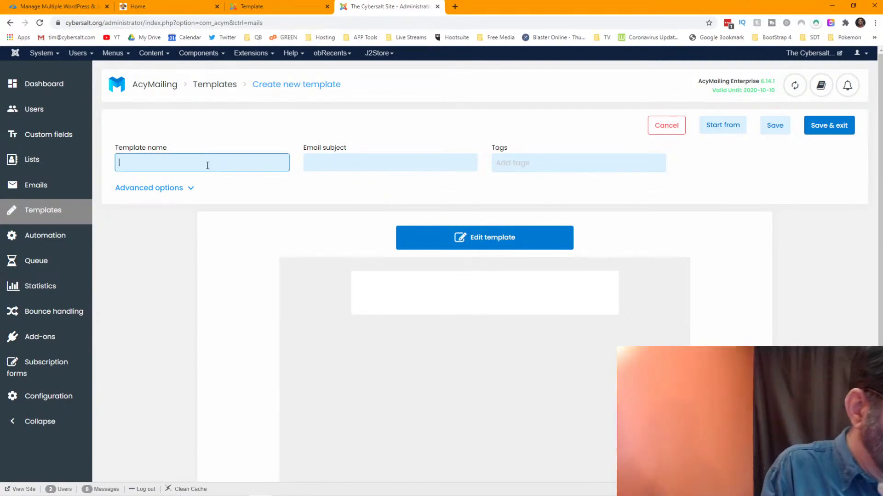
{"action": "type", "text": "Cybersalt 6"}
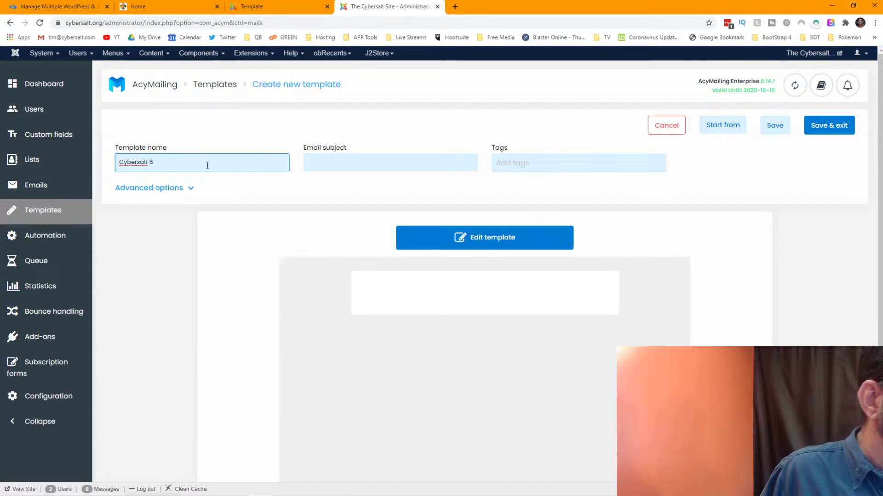
{"action": "key", "text": "Tab"}
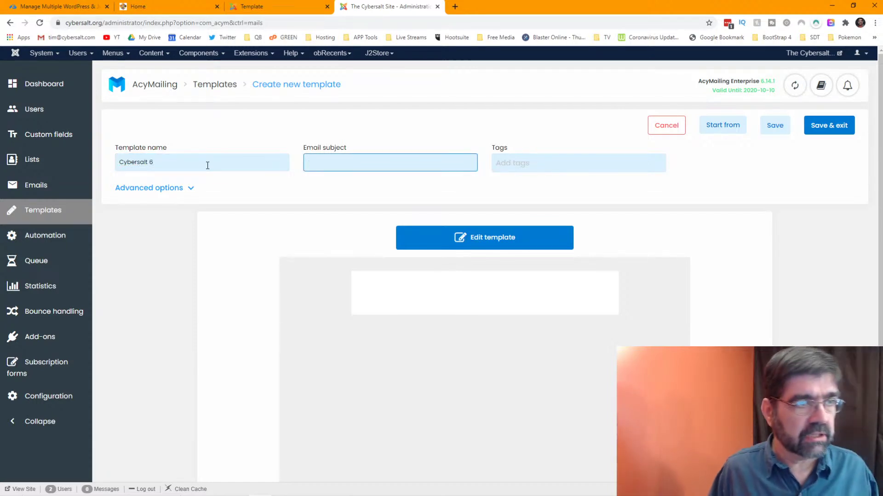
- In the old template, select the name 'Cybersalt Digest - Responsive' and review the page
{"action": "left_click", "coordinate": [273, 6]}
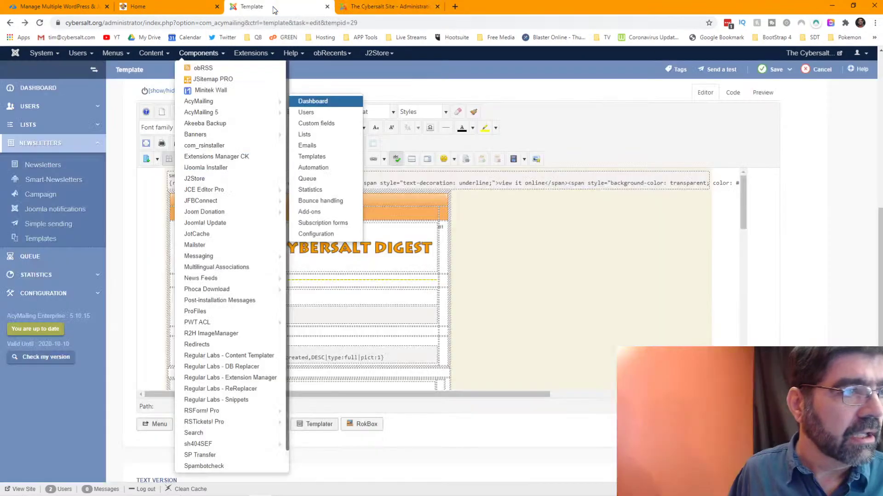
{"action": "scroll", "coordinate": [585, 132], "scroll_direction": "up", "scroll_amount": 8}
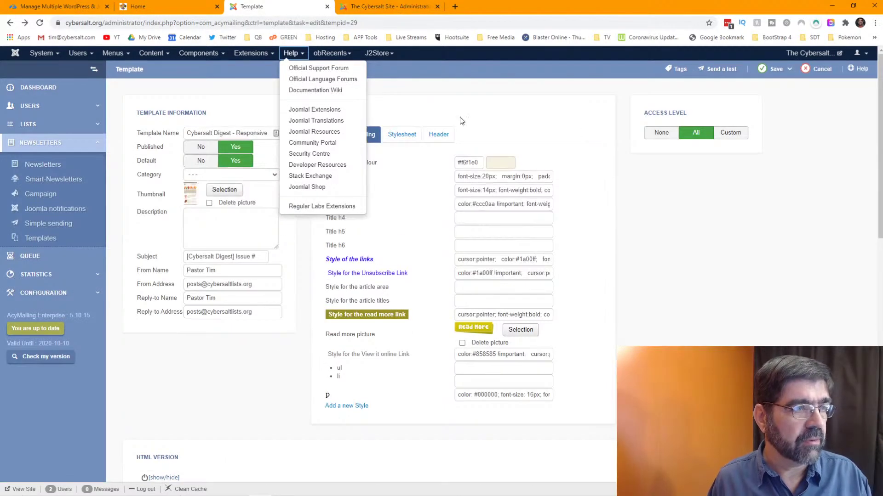
{"action": "left_click", "coordinate": [212, 134]}
{"action": "left_click_drag", "start_coordinate": [187, 133], "coordinate": [274, 140]}
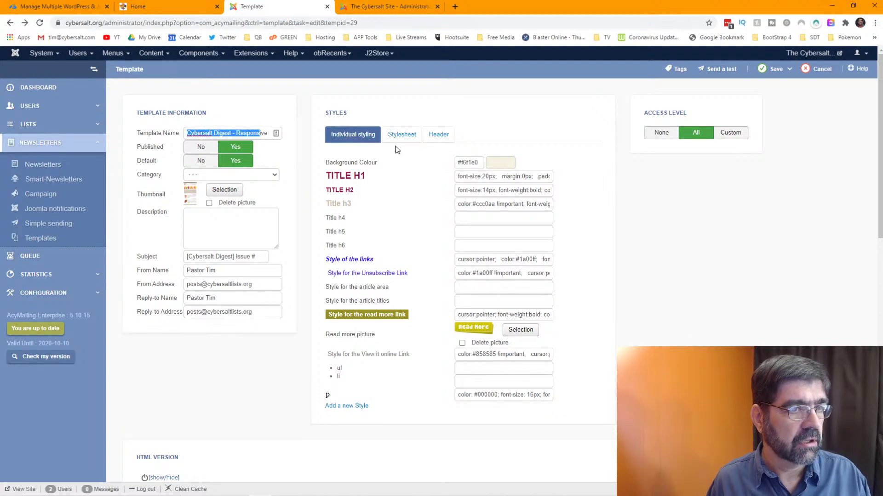
{"action": "scroll", "coordinate": [398, 149], "scroll_direction": "down", "scroll_amount": 6}
{"action": "scroll", "coordinate": [399, 151], "scroll_direction": "down", "scroll_amount": 2}
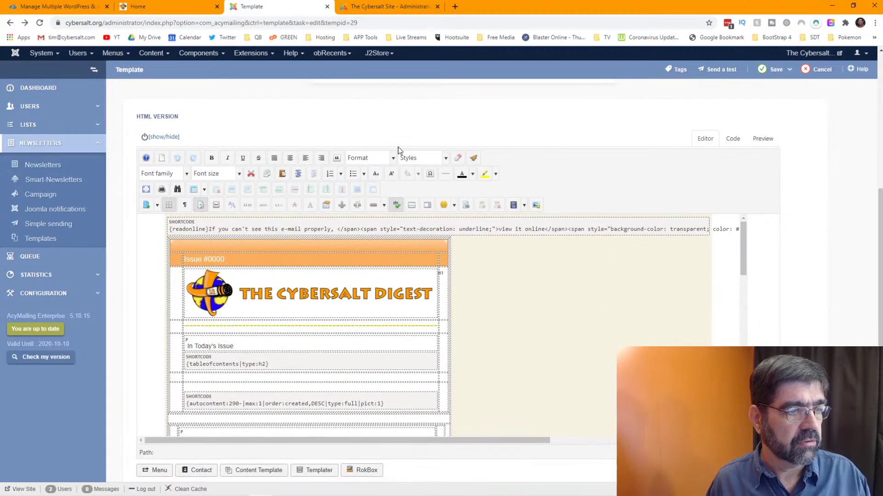
{"action": "scroll", "coordinate": [399, 150], "scroll_direction": "up", "scroll_amount": 6}
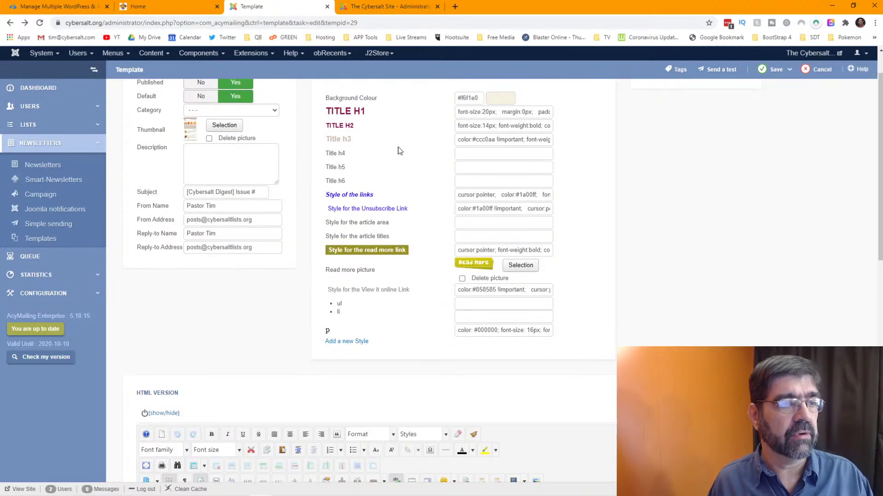
{"action": "scroll", "coordinate": [399, 151], "scroll_direction": "up", "scroll_amount": 2}
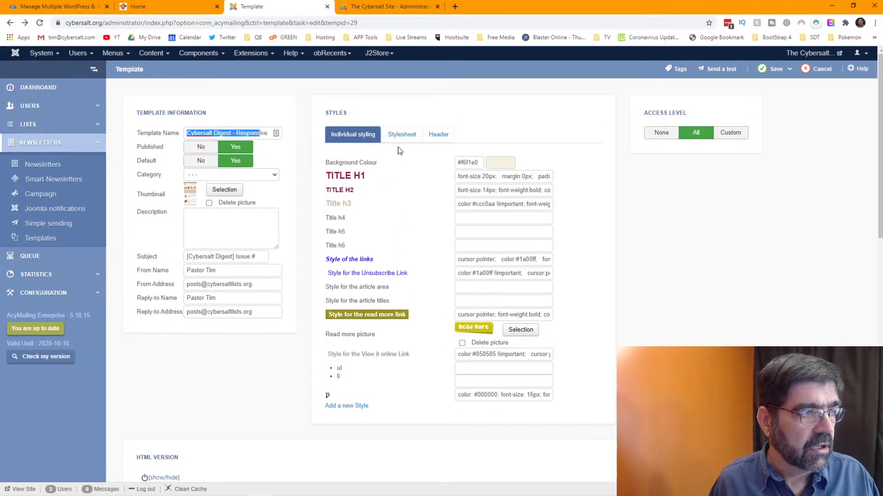
- Open newsletter Issue #4577 in a new tab and copy its subject line
{"action": "right_click", "coordinate": [50, 166]}
{"action": "left_click", "coordinate": [76, 170]}
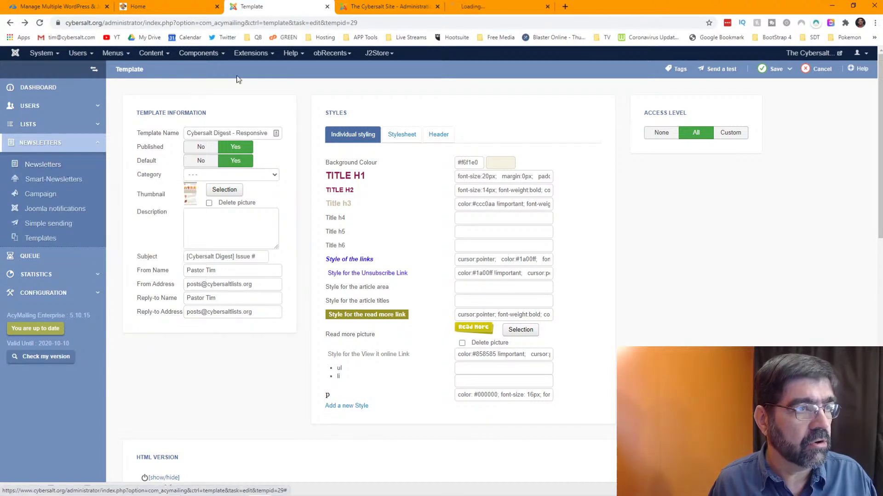
{"action": "left_click", "coordinate": [468, 5]}
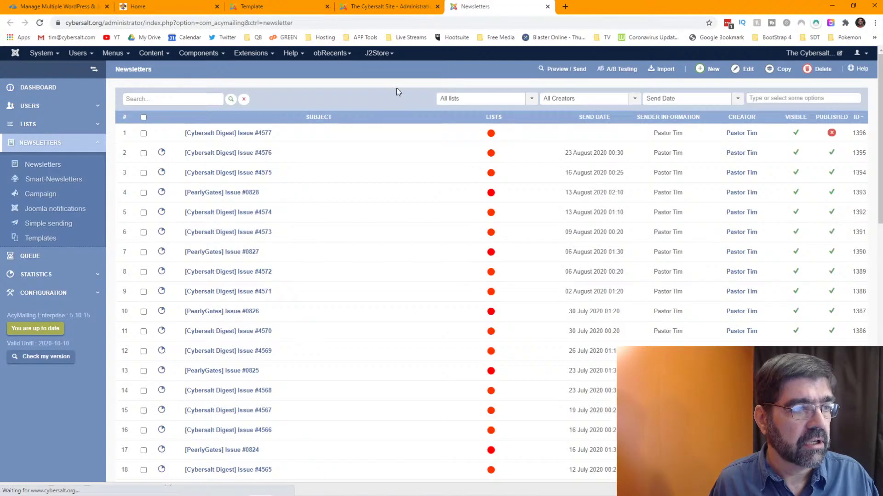
{"action": "left_click", "coordinate": [237, 137]}
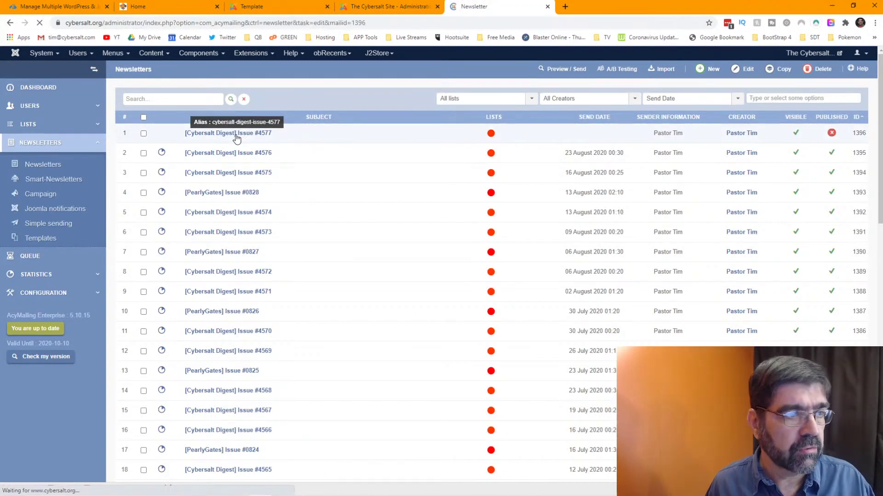
{"action": "left_click", "coordinate": [300, 132]}
{"action": "left_click_drag", "start_coordinate": [300, 133], "coordinate": [202, 132]}
{"action": "key", "text": "ctrl+c"}
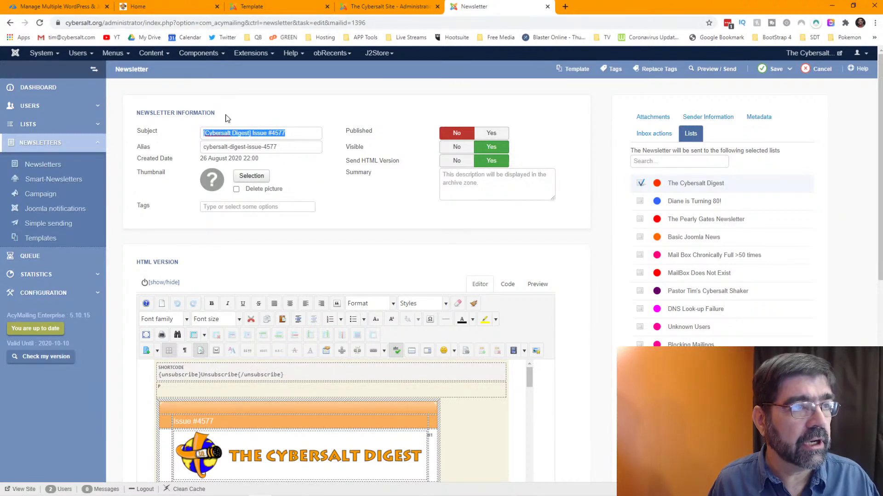
{"action": "left_click", "coordinate": [242, 133]}
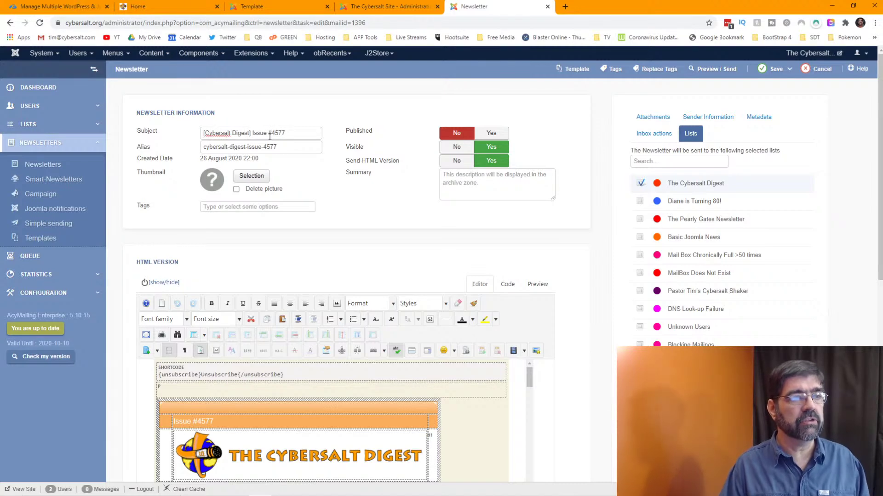
{"action": "left_click", "coordinate": [274, 7]}
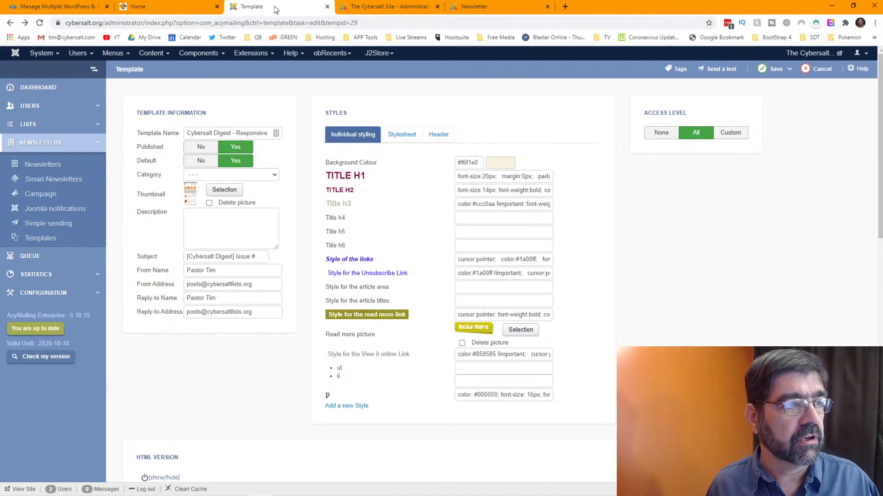
{"action": "left_click", "coordinate": [368, 7]}
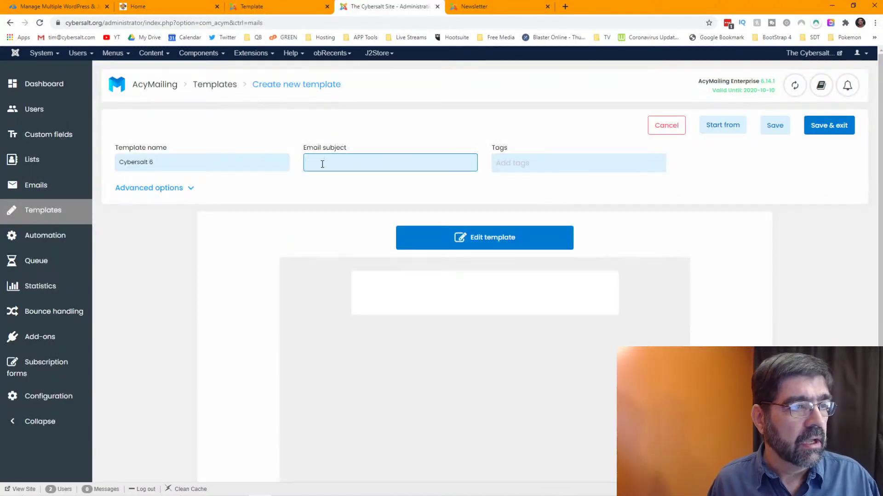
- Paste the subject, trim it to '[Cybersalt Digest] Issue #', and save the template
{"action": "left_click", "coordinate": [322, 164]}
{"action": "key", "text": "ctrl+v"}
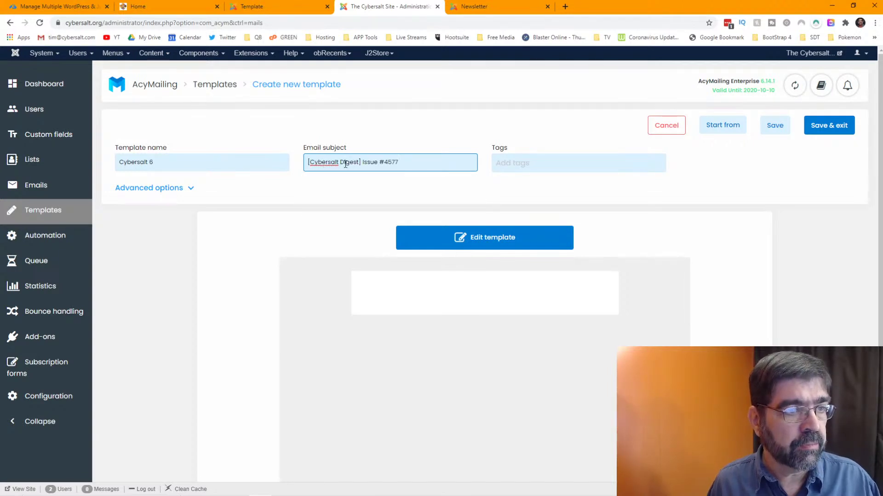
{"action": "key", "text": "BackSpace"}
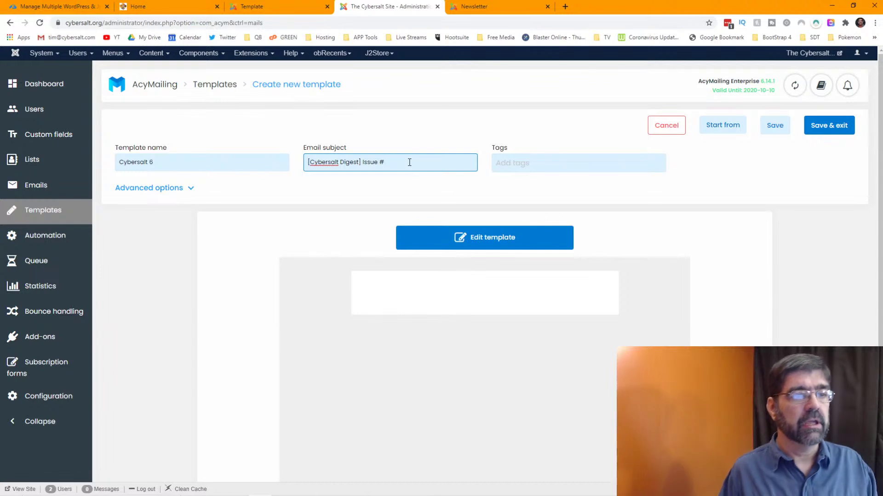
{"action": "left_click", "coordinate": [554, 162]}
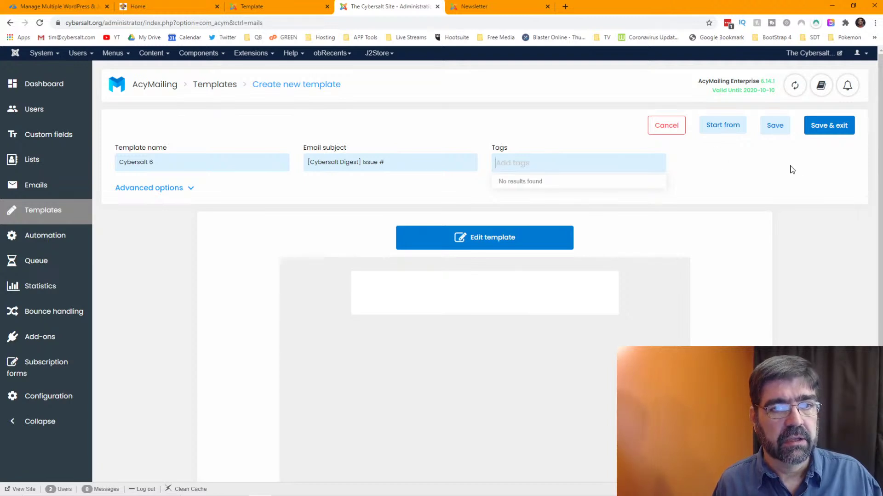
{"action": "left_click", "coordinate": [769, 135]}
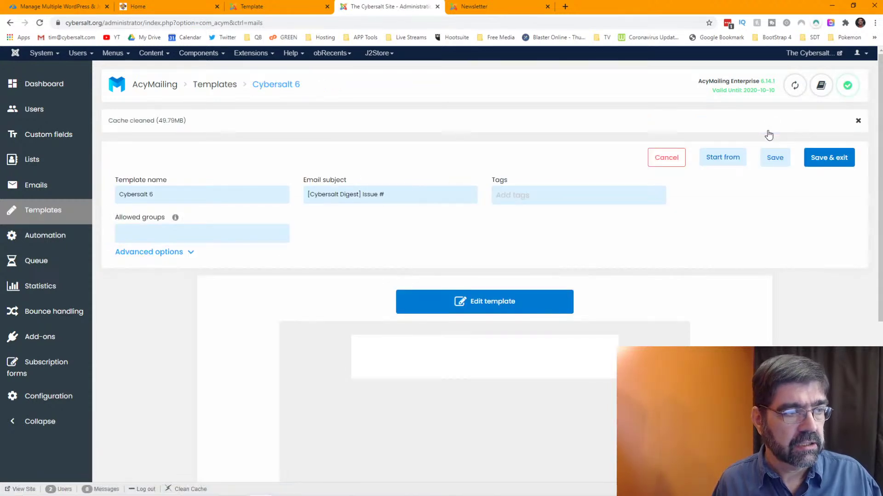
{"action": "left_click", "coordinate": [155, 236]}
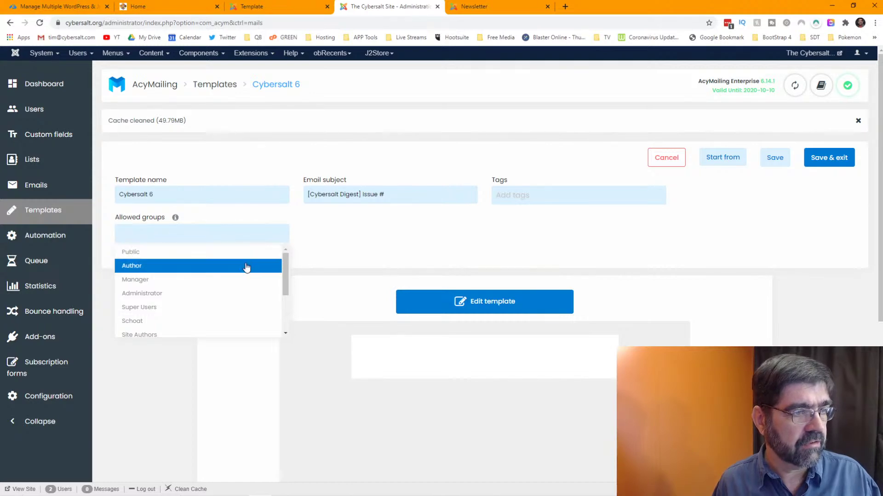
- Dismiss the Allowed groups list and open Cybersalt 6 in the drag-and-drop editor
{"action": "left_click", "coordinate": [348, 237]}
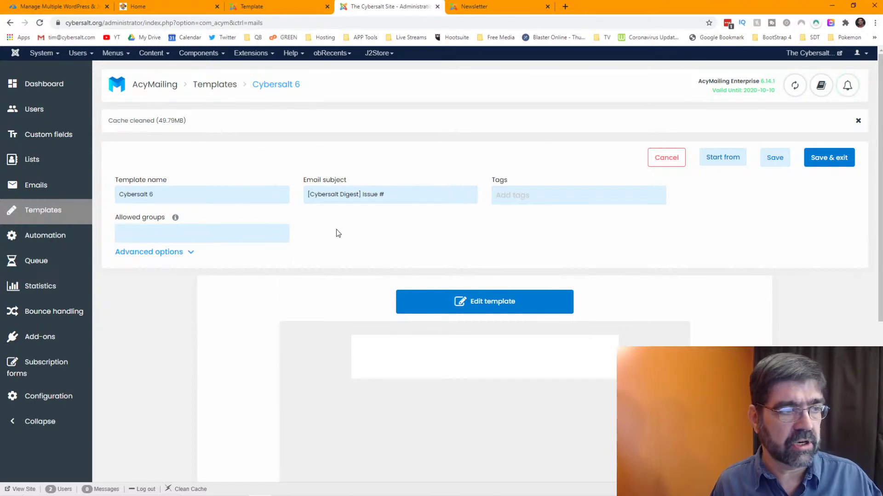
{"action": "scroll", "coordinate": [552, 223], "scroll_direction": "down", "scroll_amount": 2}
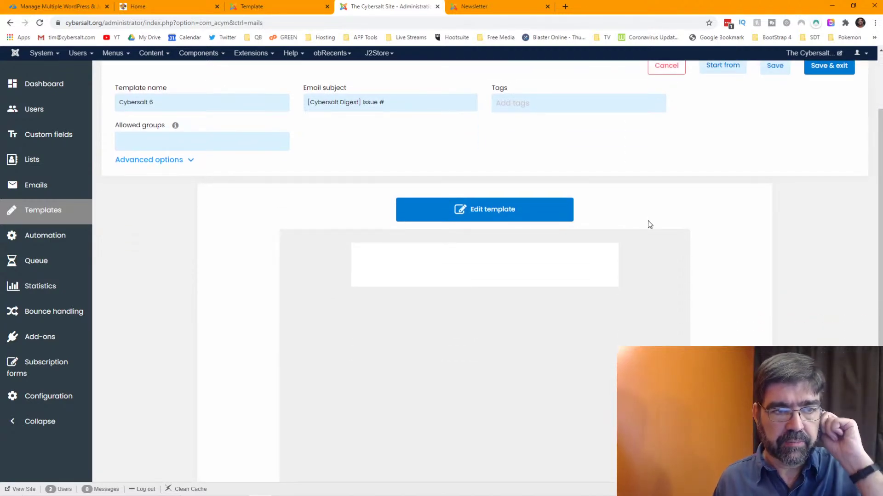
{"action": "left_click", "coordinate": [480, 216]}
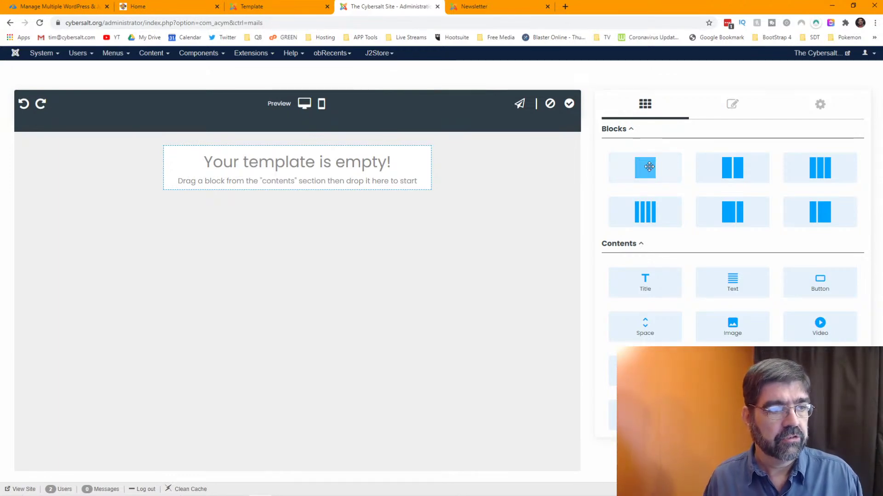
- Drop a single-column row into the empty canvas, then view the old template's HTML version
{"action": "left_click_drag", "start_coordinate": [655, 168], "coordinate": [346, 164]}
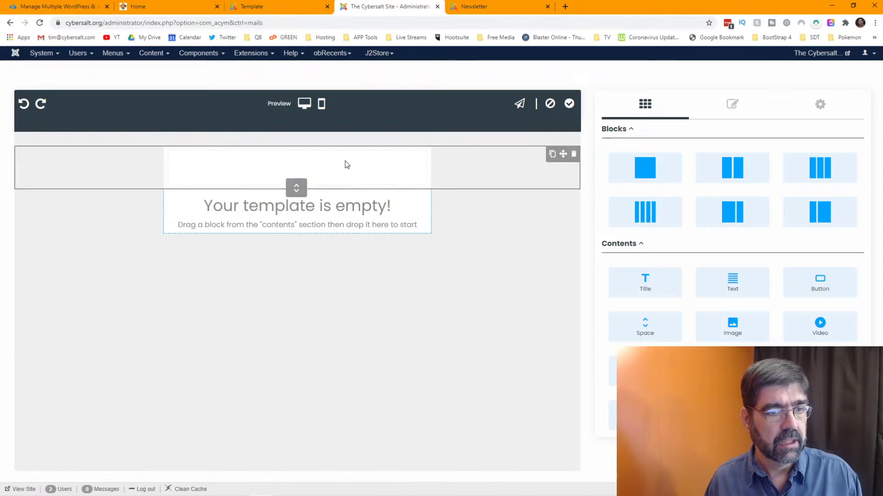
{"action": "left_click", "coordinate": [282, 7]}
{"action": "scroll", "coordinate": [381, 187], "scroll_direction": "down", "scroll_amount": 6}
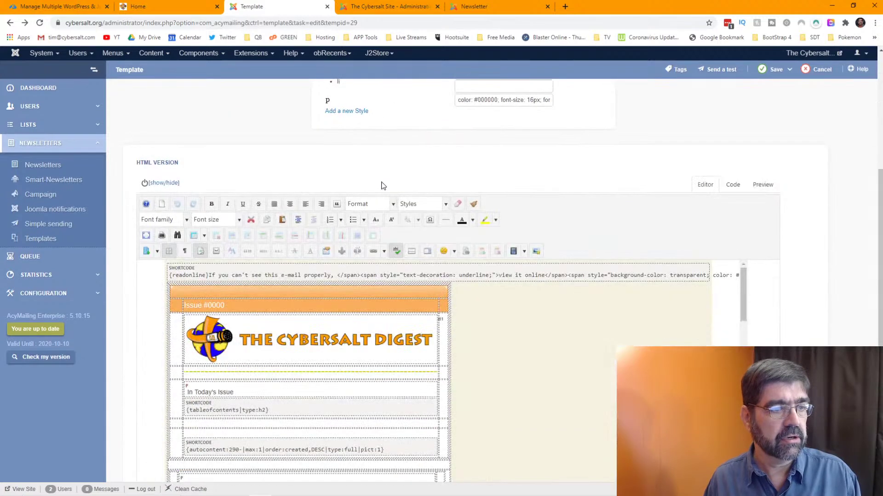
{"action": "scroll", "coordinate": [382, 187], "scroll_direction": "down", "scroll_amount": 2}
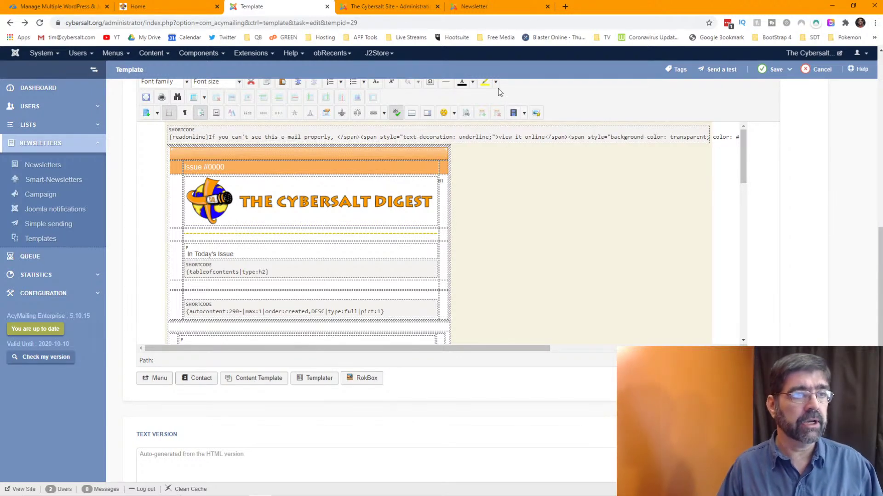
- Add a top single-column row with a Lorem ipsum Text block and place the caret at its start
{"action": "left_click", "coordinate": [405, 8]}
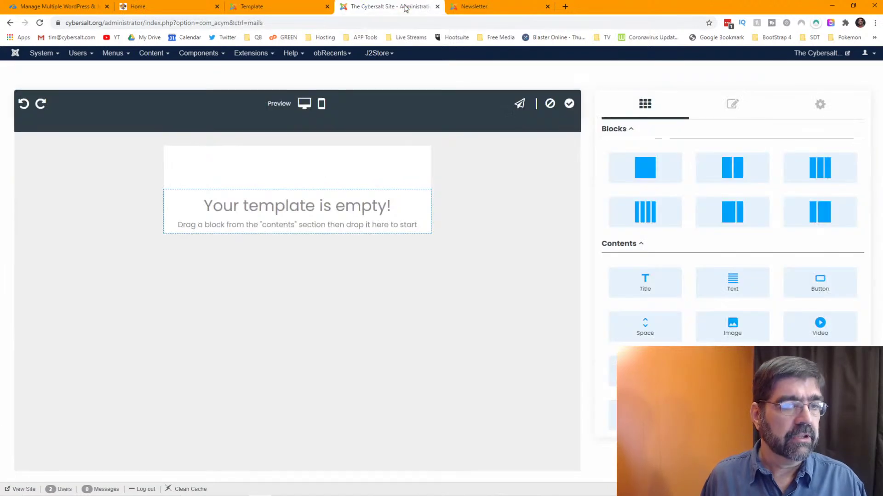
{"action": "left_click_drag", "start_coordinate": [666, 158], "coordinate": [290, 169]}
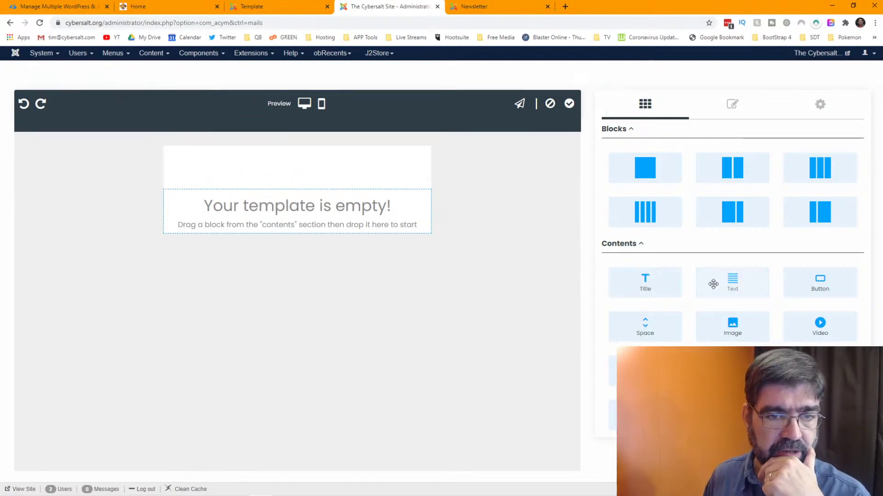
{"action": "left_click_drag", "start_coordinate": [727, 284], "coordinate": [324, 161]}
{"action": "left_click", "coordinate": [324, 161]}
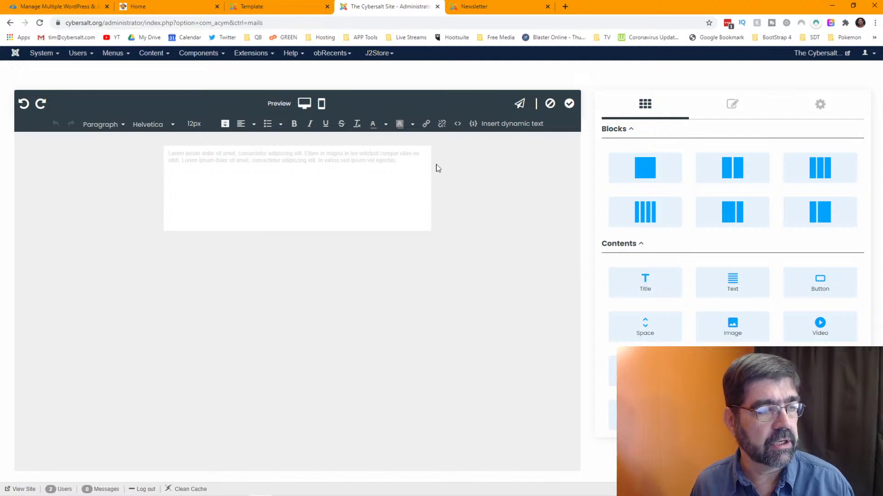
{"action": "left_click", "coordinate": [203, 160]}
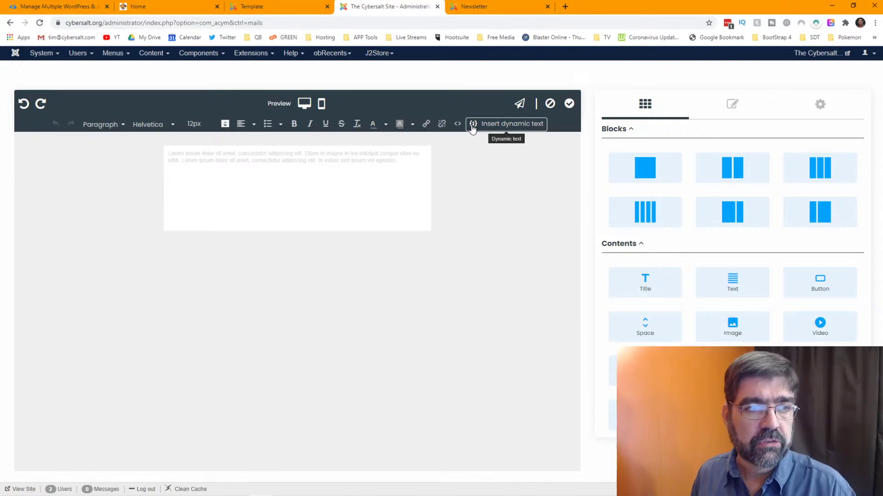
- Insert a Website links view-it-online link, rewording its text to begin 'Click Here to' and end with '!'
{"action": "left_click", "coordinate": [472, 124]}
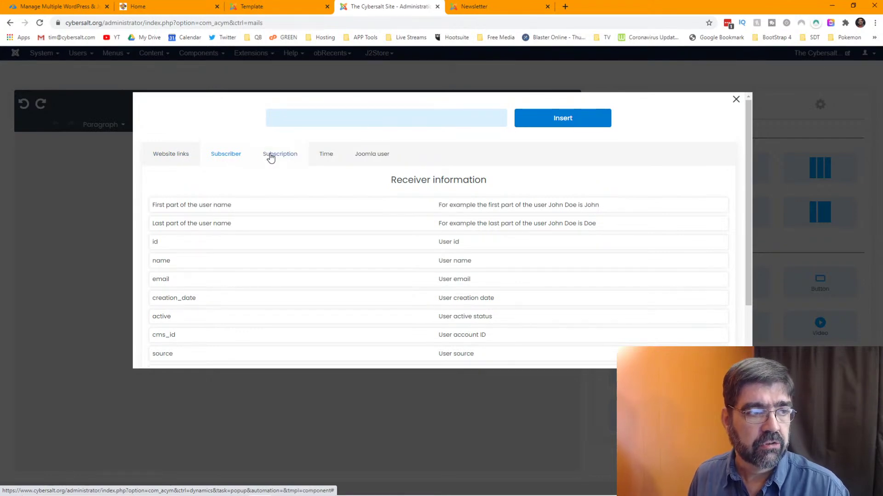
{"action": "left_click", "coordinate": [175, 159]}
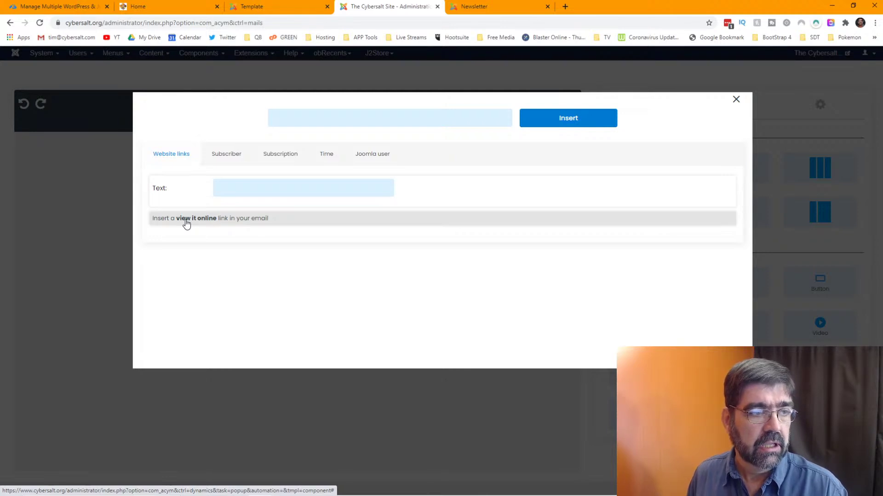
{"action": "left_click", "coordinate": [269, 185]}
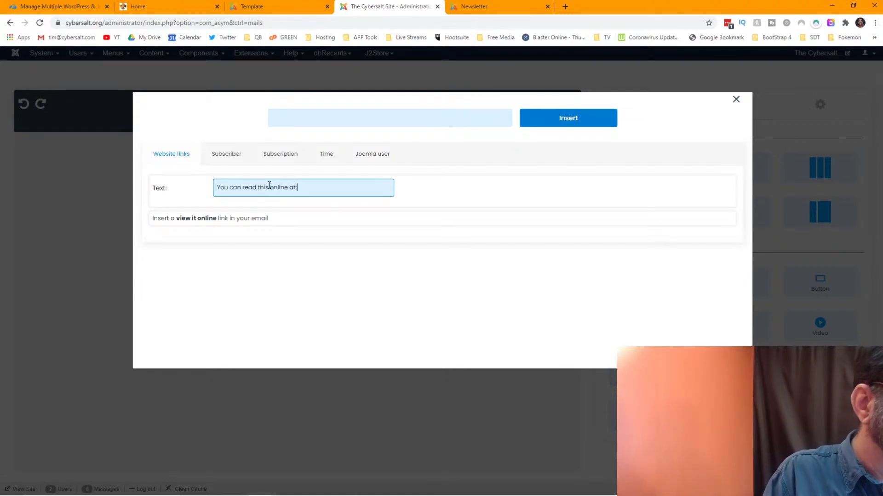
{"action": "key", "text": "BackSpace"}
{"action": "key", "text": "BackSpace"}
{"action": "key", "text": "BackSpace"}
{"action": "key", "text": "BackSpace"}
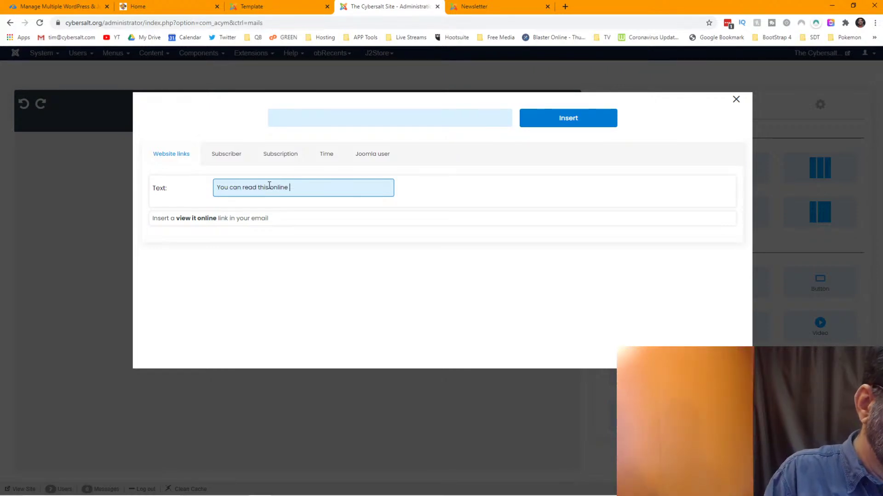
{"action": "type", "text": "Click Here "}
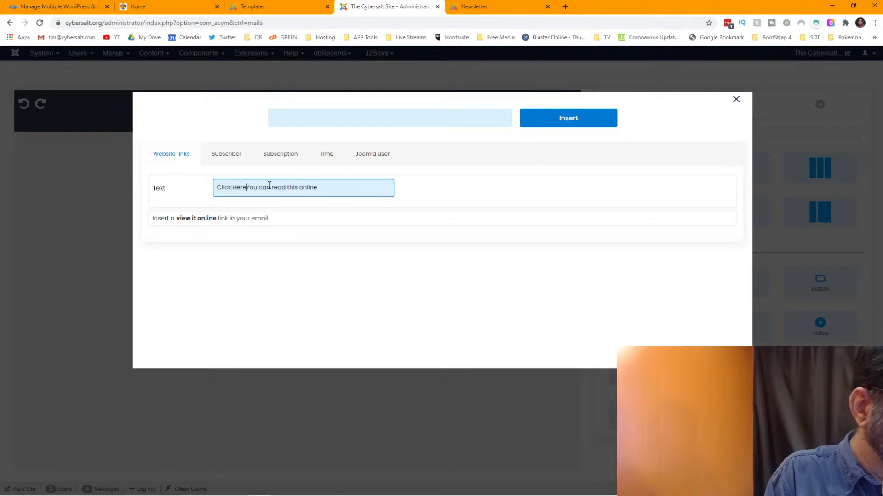
{"action": "type", "text": "to"}
{"action": "key", "text": "Delete"}
{"action": "key", "text": "Delete"}
{"action": "key", "text": "Delete"}
{"action": "key", "text": "Delete"}
{"action": "key", "text": "Delete"}
{"action": "key", "text": "Delete"}
{"action": "key", "text": "Delete"}
{"action": "key", "text": "Delete"}
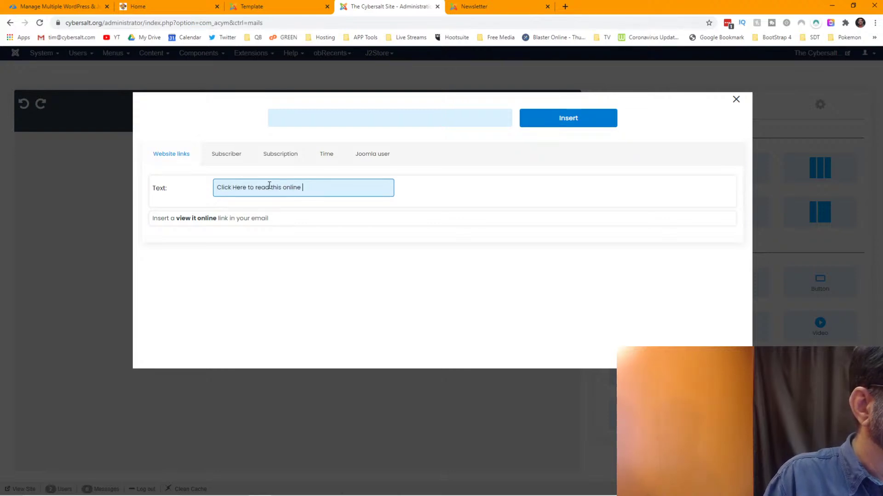
{"action": "type", "text": "!"}
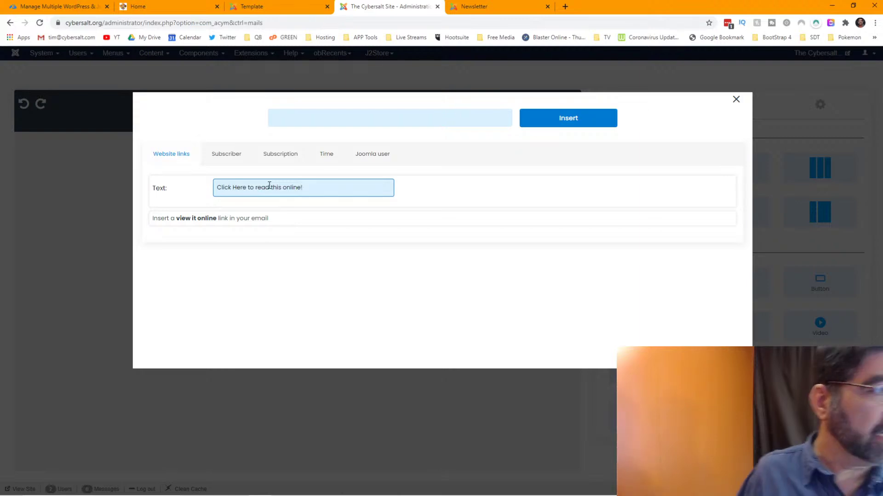
{"action": "left_click", "coordinate": [216, 219]}
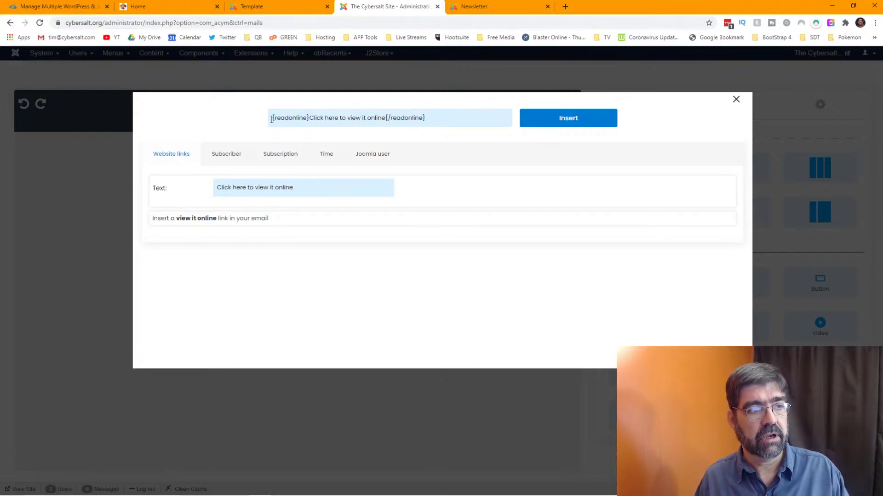
{"action": "left_click", "coordinate": [562, 121]}
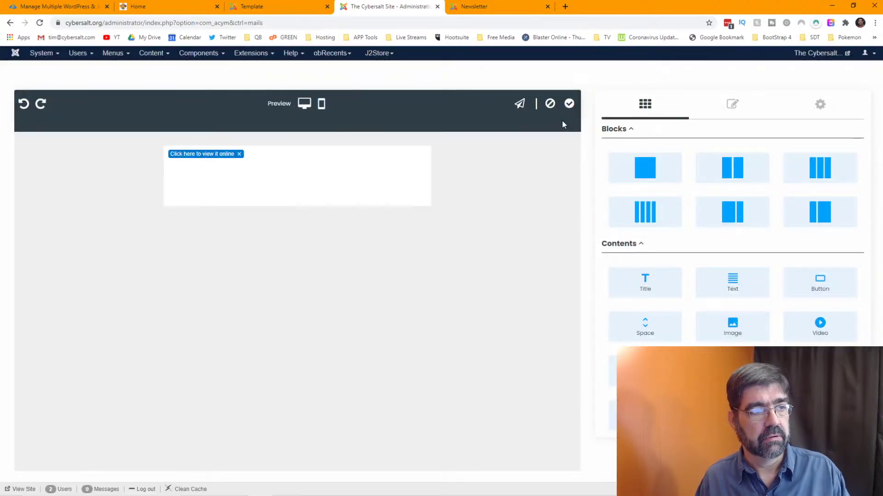
- Change the link row's dynamic text to 'Click here to view this edition online!' and insert it
{"action": "left_click", "coordinate": [292, 155]}
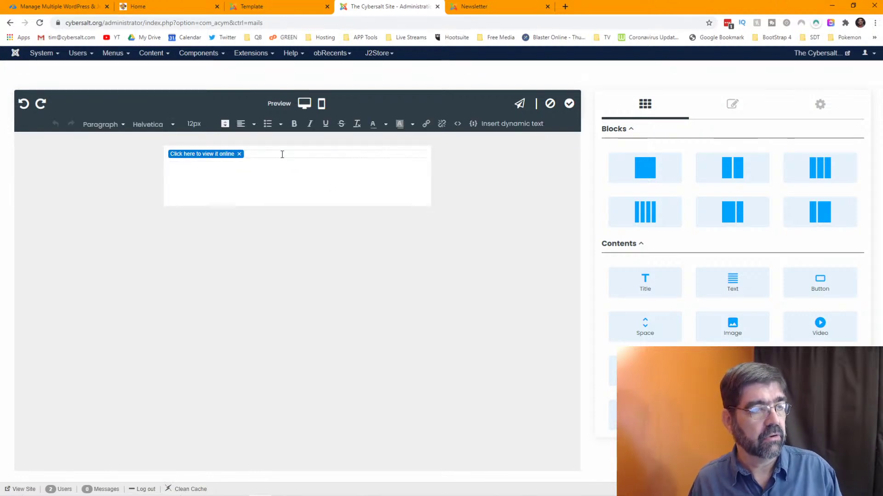
{"action": "left_click", "coordinate": [207, 155]}
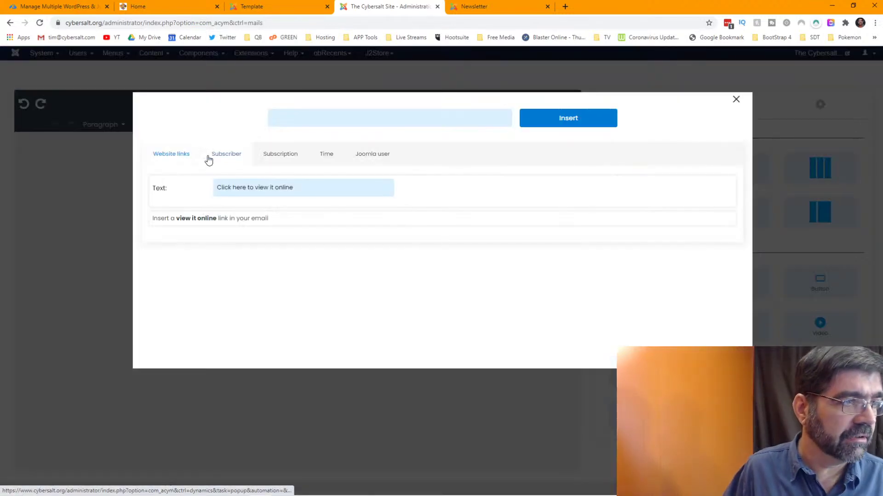
{"action": "left_click", "coordinate": [270, 187]}
{"action": "type", "text": "this "}
{"action": "type", "text": "edition"}
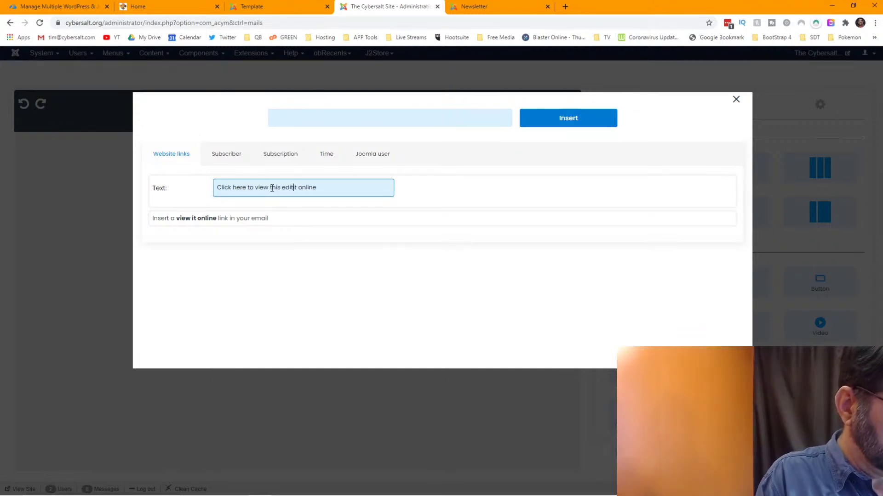
{"action": "key", "text": "Delete"}
{"action": "key", "text": "Delete"}
{"action": "key", "text": "Delete"}
{"action": "key", "text": "End"}
{"action": "type", "text": "!"}
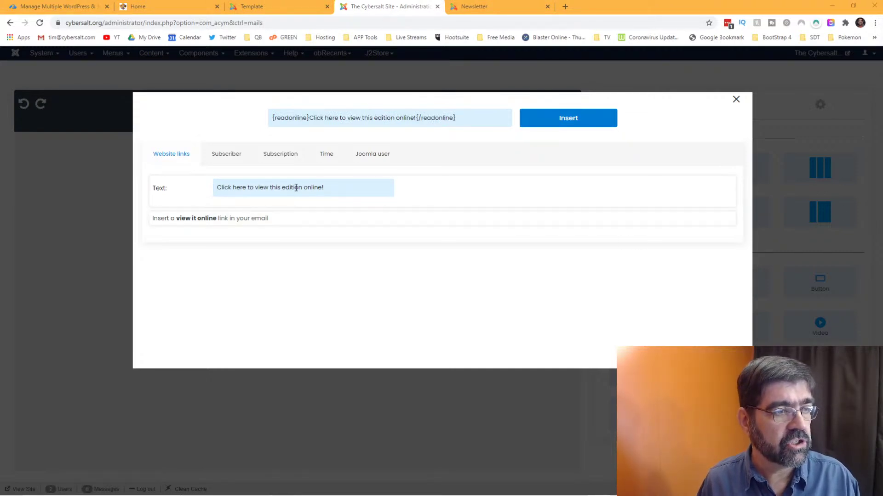
{"action": "left_click", "coordinate": [563, 119]}
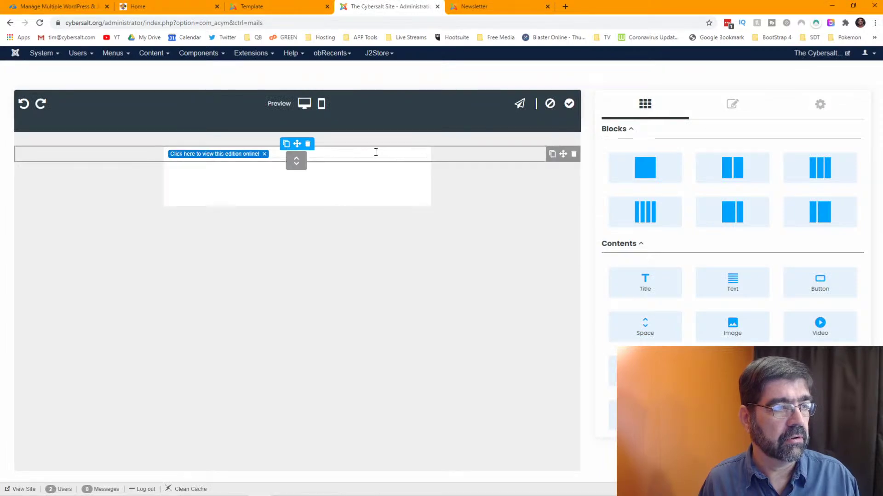
- Center-align the view-online link's text row
{"action": "left_click", "coordinate": [363, 152]}
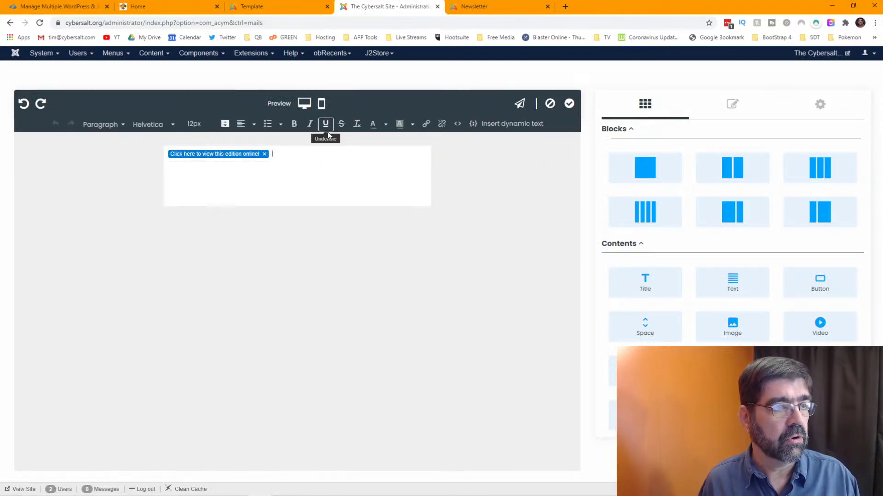
{"action": "left_click", "coordinate": [254, 128]}
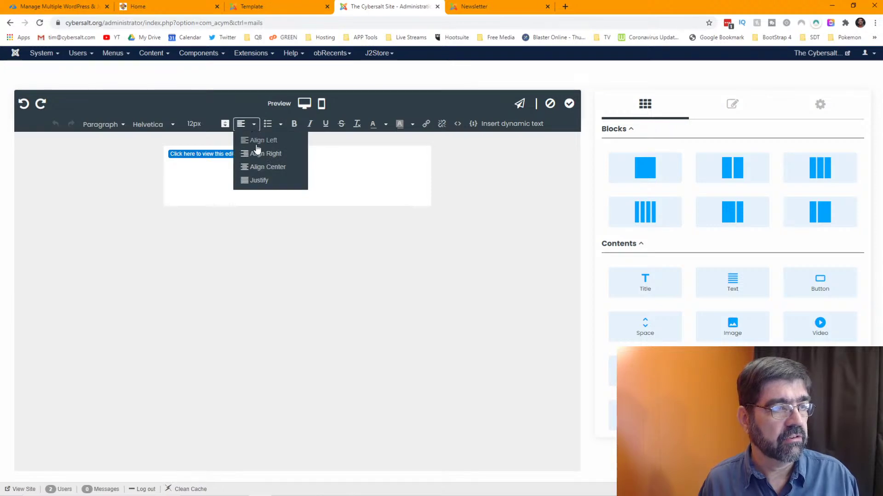
{"action": "left_click", "coordinate": [268, 168]}
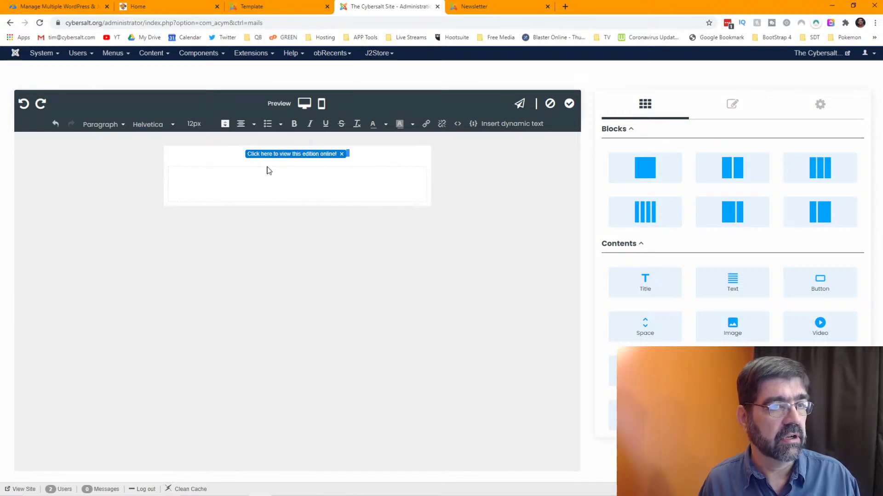
- Check the email in the desktop and phone previews, then apply the template edits
{"action": "left_click", "coordinate": [304, 104]}
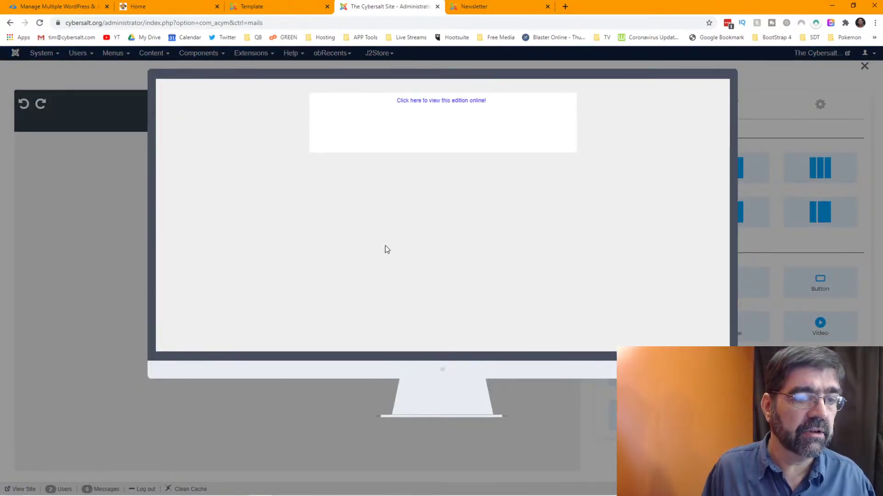
{"action": "left_click", "coordinate": [552, 398]}
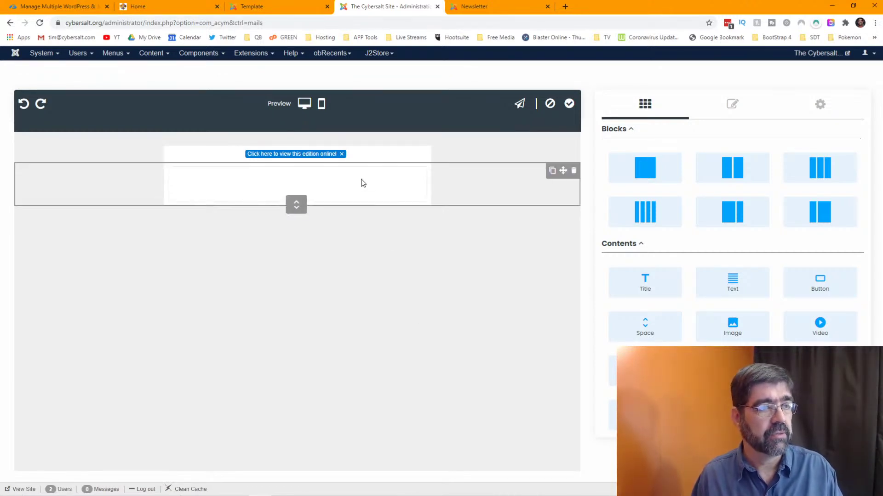
{"action": "left_click", "coordinate": [322, 106]}
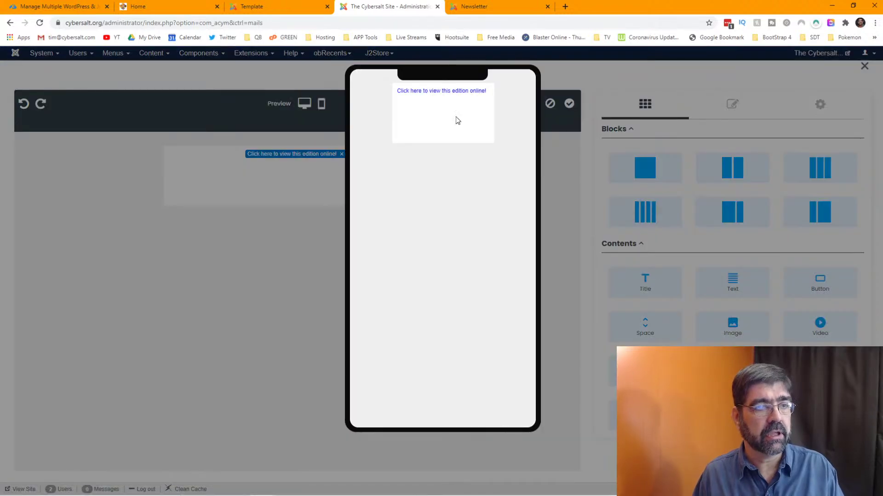
{"action": "left_click", "coordinate": [268, 182]}
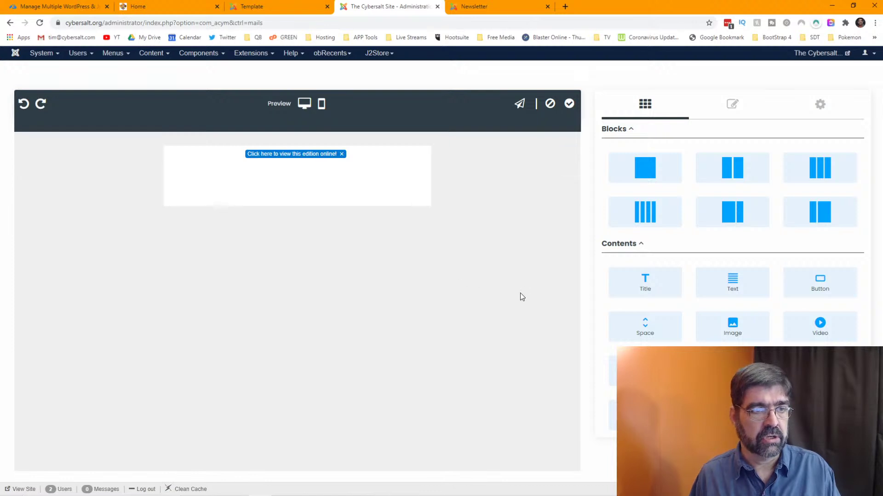
{"action": "left_click", "coordinate": [569, 105]}
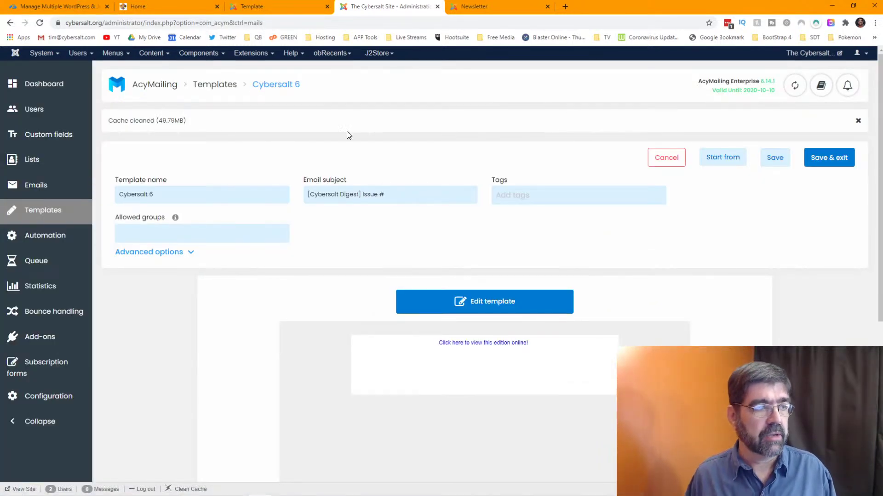
- Reopen the template editor and delete the {unsubscribe} shortcode line in the old Issue #4577 newsletter
{"action": "left_click", "coordinate": [491, 306]}
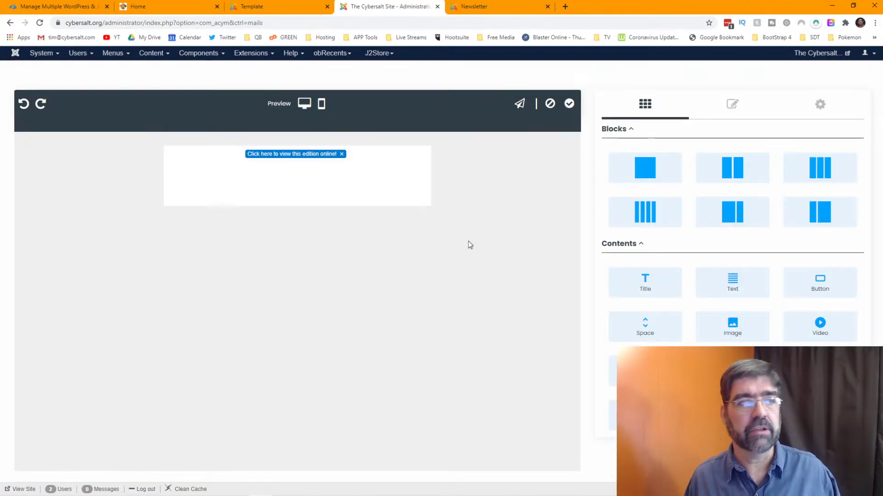
{"action": "left_click", "coordinate": [465, 9]}
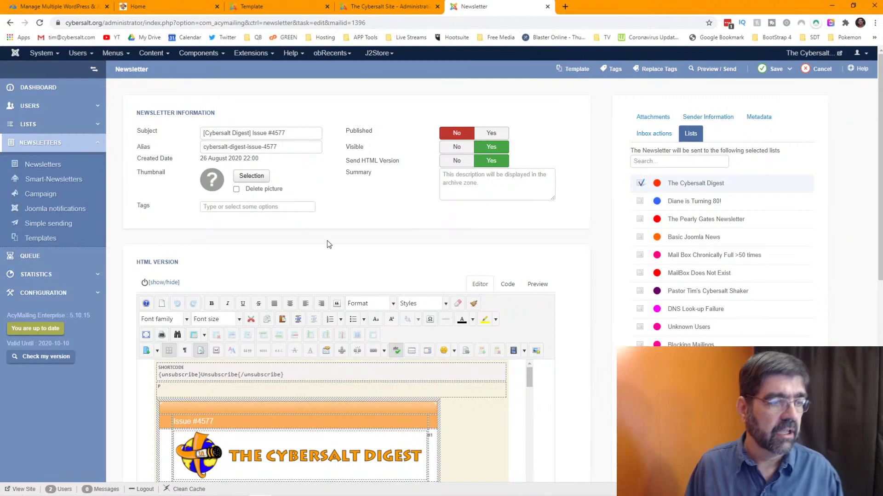
{"action": "scroll", "coordinate": [342, 256], "scroll_direction": "down", "scroll_amount": 2}
{"action": "left_click_drag", "start_coordinate": [273, 266], "coordinate": [164, 266]}
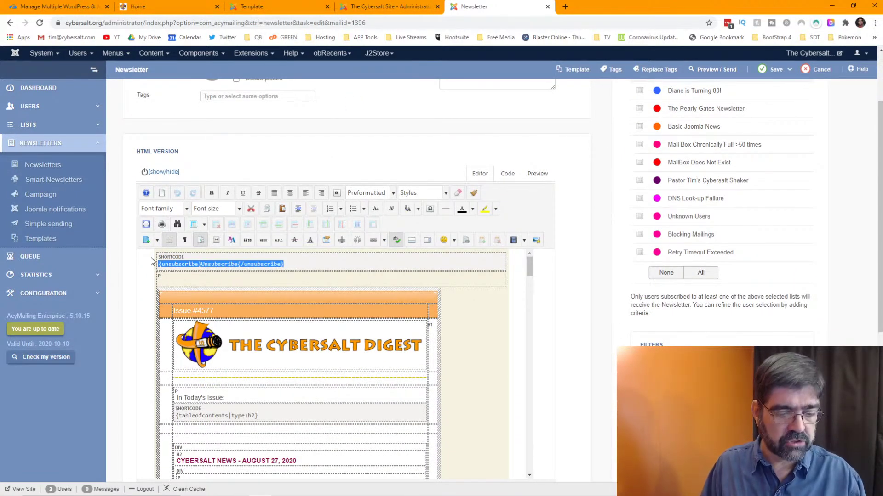
{"action": "key", "text": "Delete"}
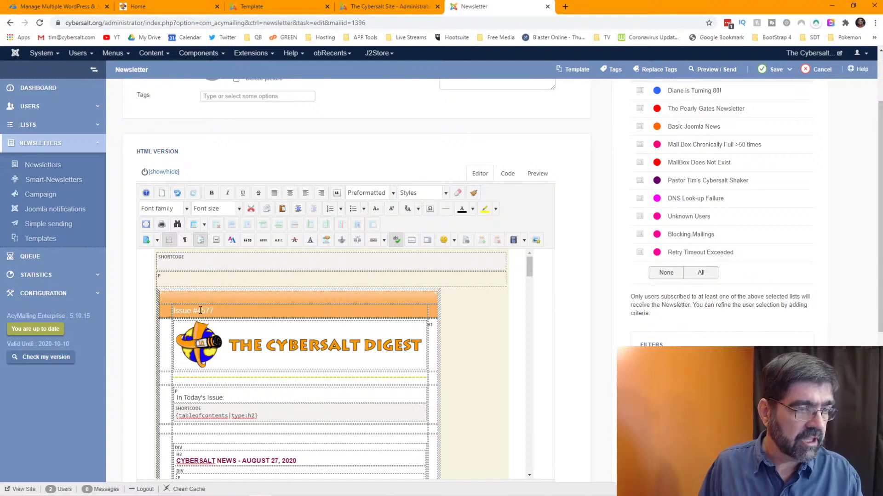
- Add a single-column row with a text block reading 'Issue #0000'
{"action": "left_click", "coordinate": [376, 8]}
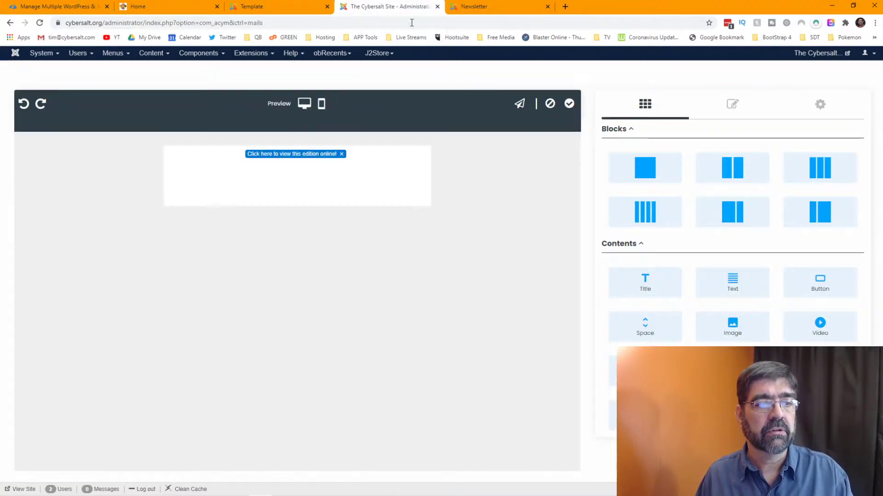
{"action": "left_click_drag", "start_coordinate": [669, 168], "coordinate": [342, 183]}
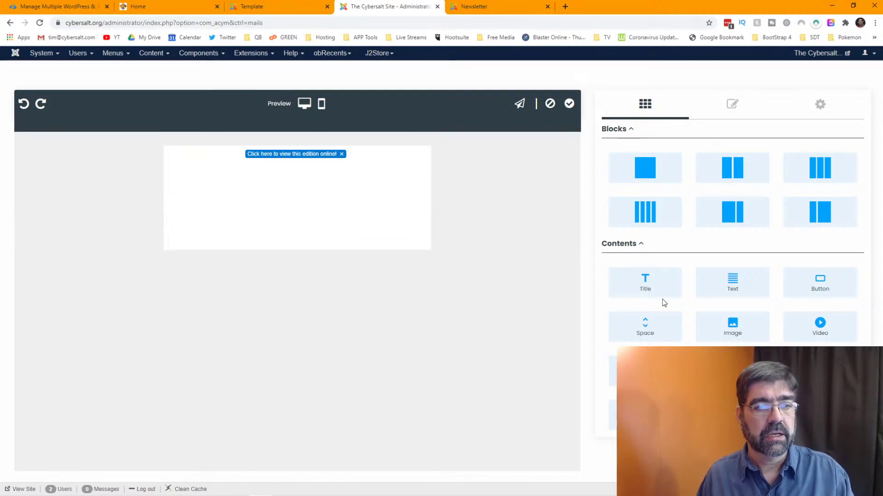
{"action": "left_click_drag", "start_coordinate": [736, 286], "coordinate": [337, 194]}
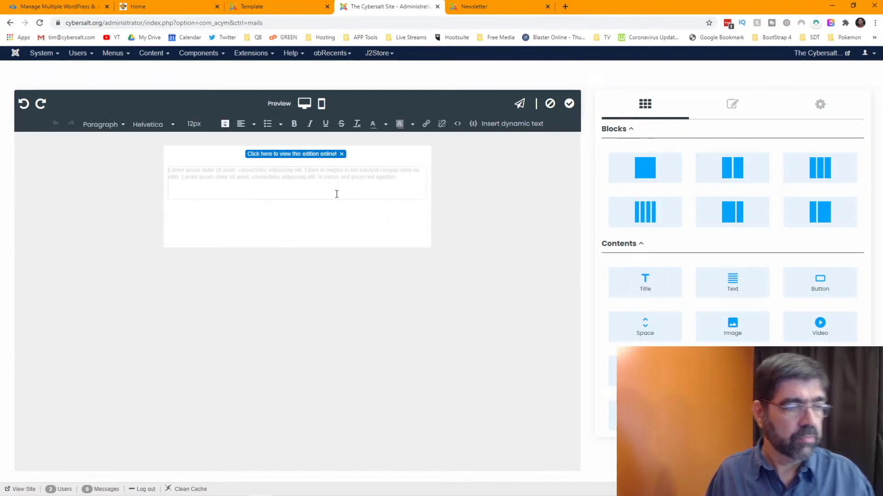
{"action": "type", "text": "Issue"}
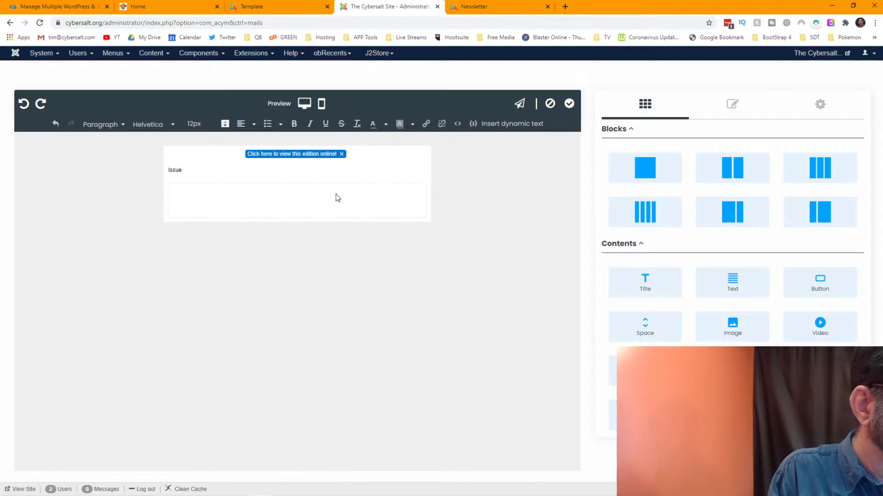
{"action": "type", "text": " #"}
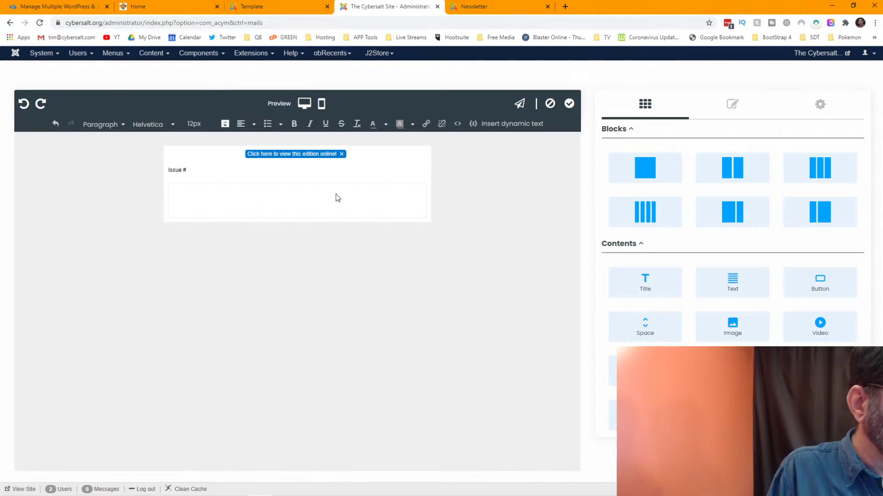
{"action": "left_click", "coordinate": [250, 8]}
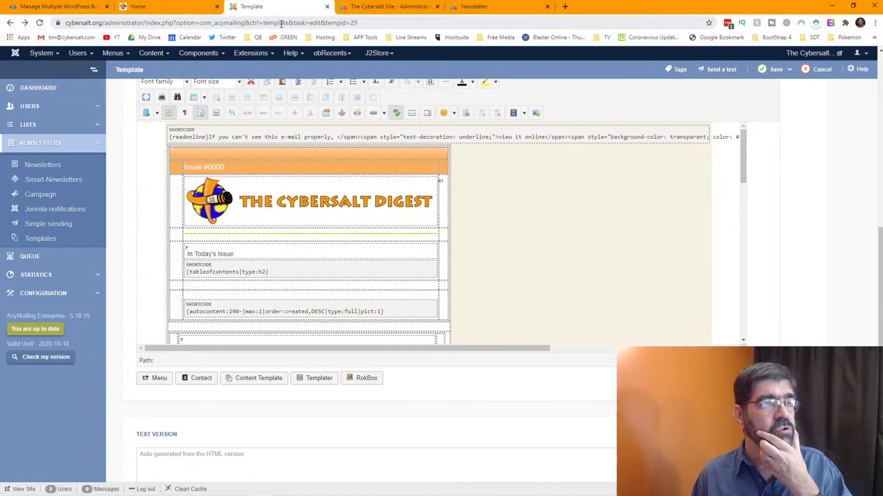
{"action": "left_click", "coordinate": [390, 7]}
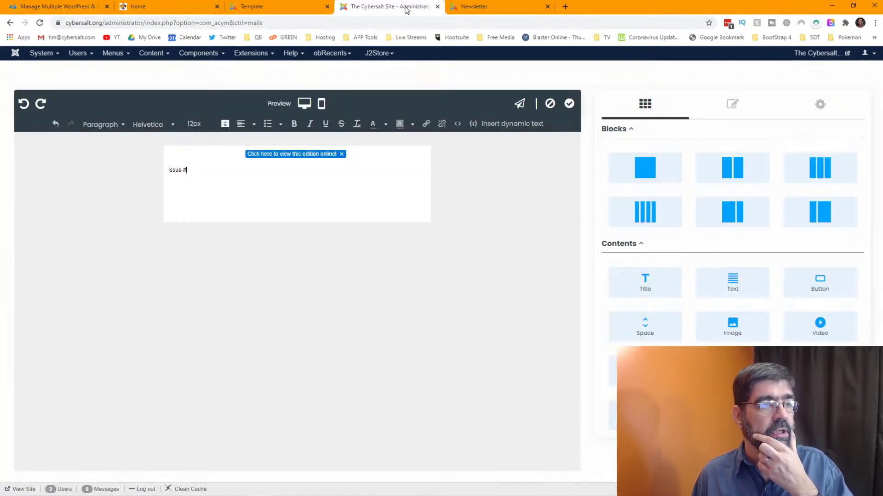
{"action": "type", "text": "))"}
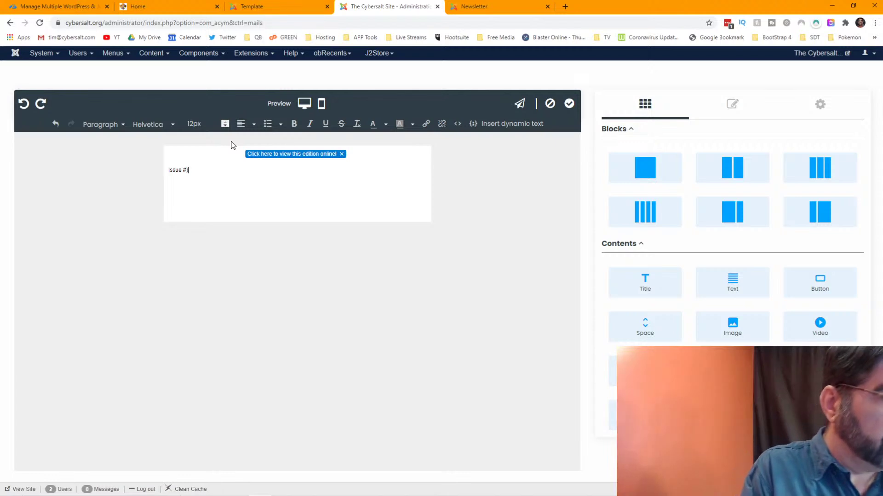
{"action": "key", "text": "BackSpace"}
{"action": "key", "text": "BackSpace"}
{"action": "type", "text": "0000"}
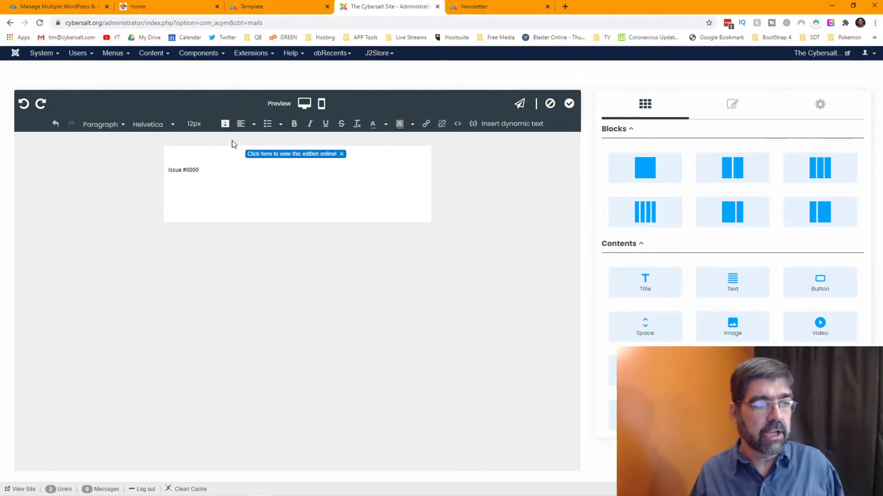
- Make the Issue #0000 text 16px and orange
{"action": "double_click", "coordinate": [192, 169]}
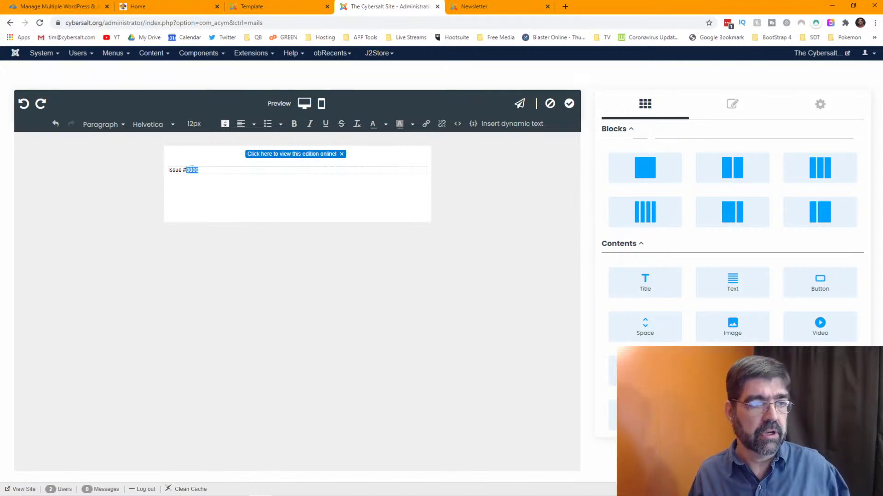
{"action": "left_click_drag", "start_coordinate": [217, 171], "coordinate": [176, 170]}
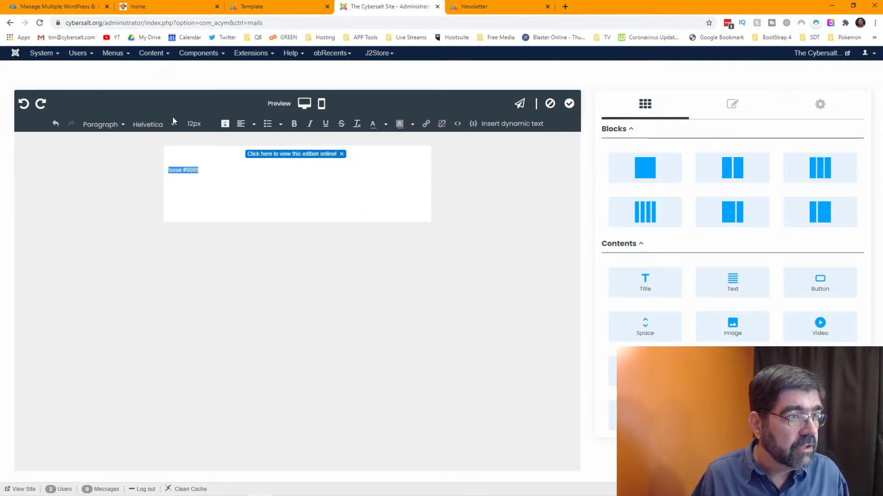
{"action": "left_click", "coordinate": [127, 126]}
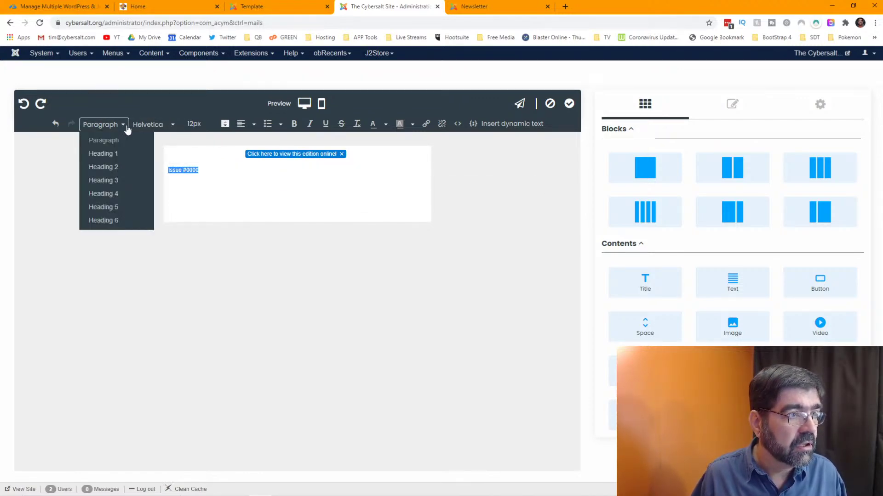
{"action": "left_click", "coordinate": [201, 125]}
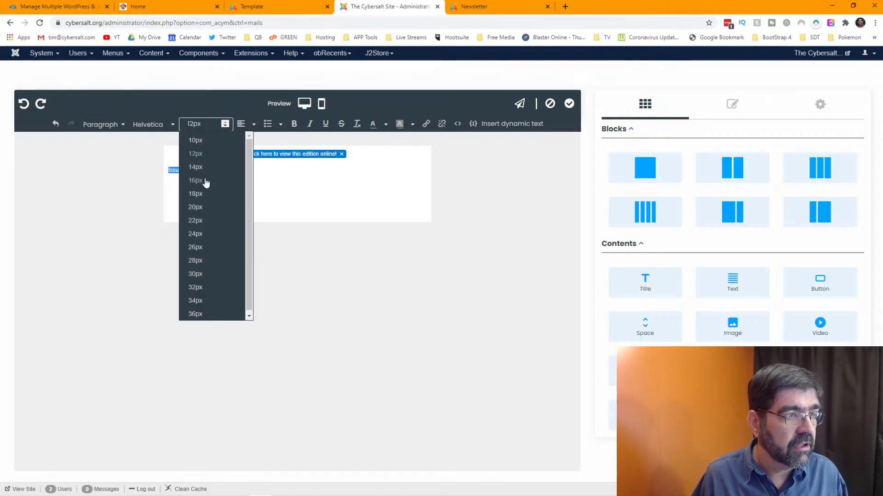
{"action": "left_click", "coordinate": [196, 181]}
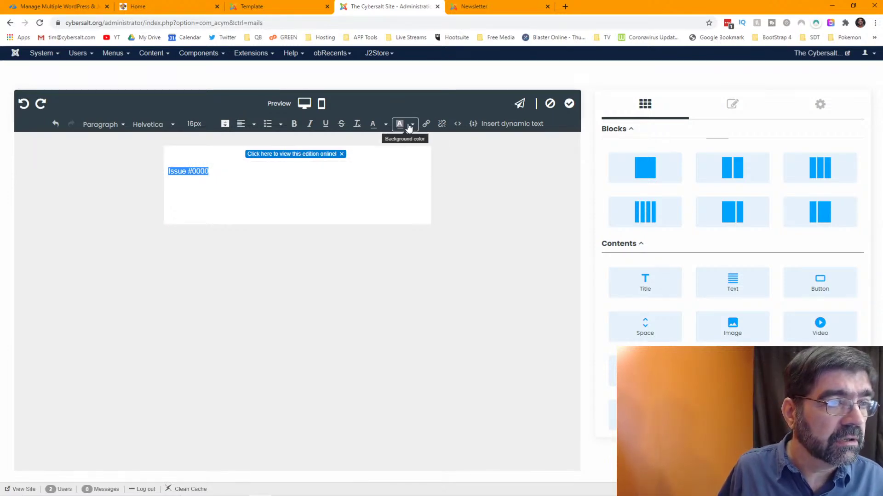
{"action": "left_click", "coordinate": [385, 126]}
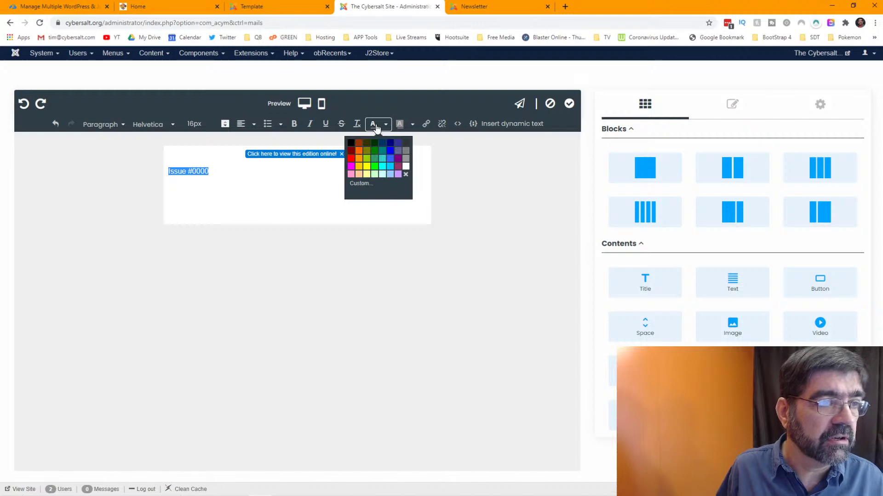
{"action": "left_click", "coordinate": [358, 151]}
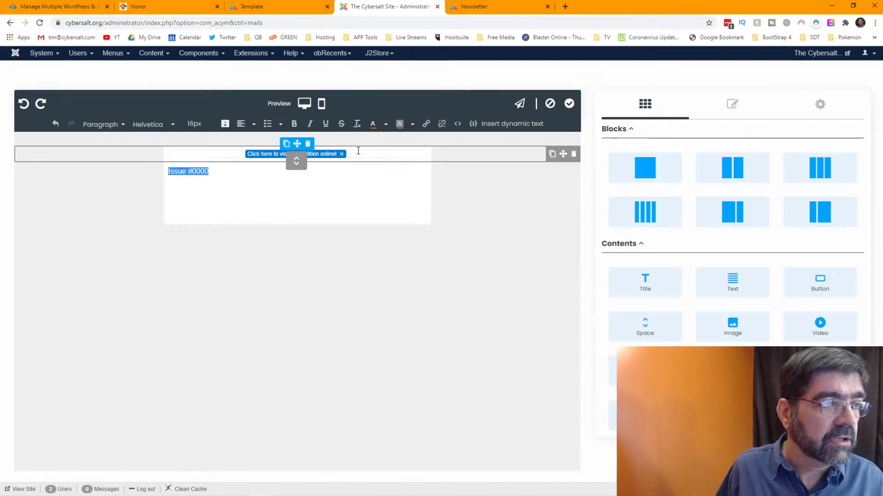
{"action": "left_click", "coordinate": [266, 187]}
{"action": "left_click", "coordinate": [250, 193]}
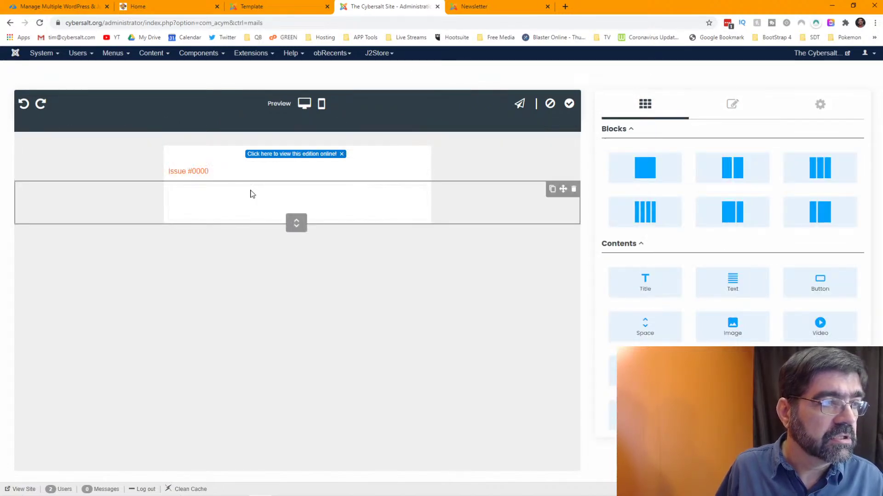
- Reselect Issue #0000 and make it bold
{"action": "left_click_drag", "start_coordinate": [241, 171], "coordinate": [169, 175]}
{"action": "left_click", "coordinate": [293, 124]}
{"action": "left_click", "coordinate": [262, 197]}
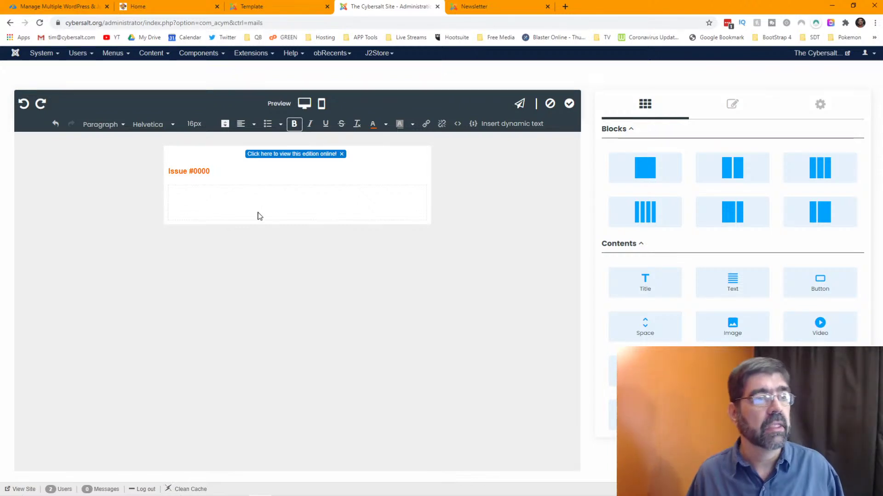
- Apply the design changes, reopen the editor and switch to the old newsletter
{"action": "left_click", "coordinate": [567, 106]}
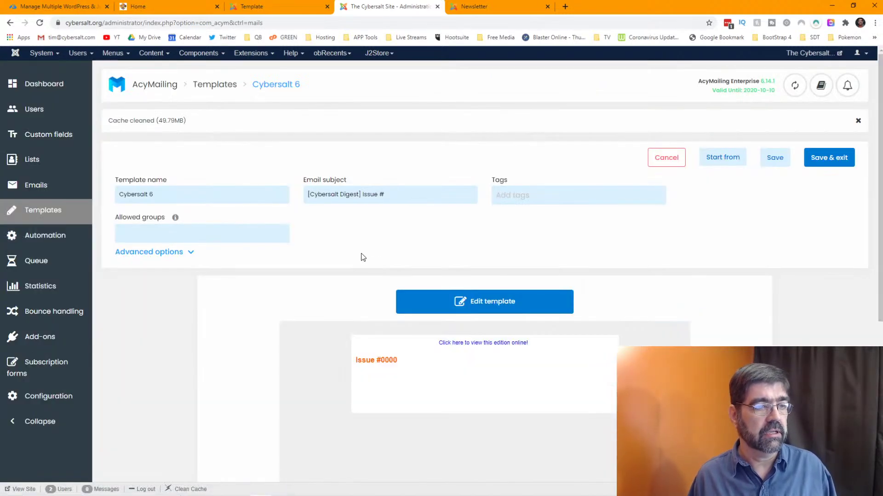
{"action": "left_click", "coordinate": [464, 308]}
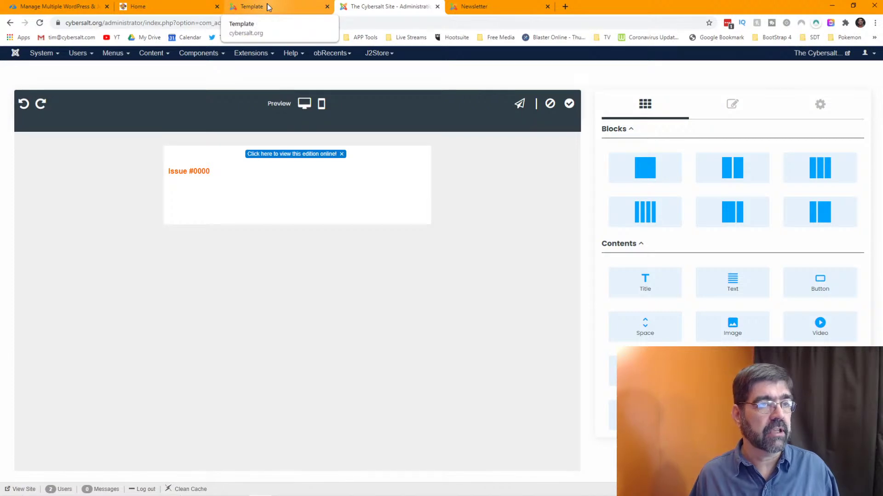
{"action": "left_click", "coordinate": [474, 6]}
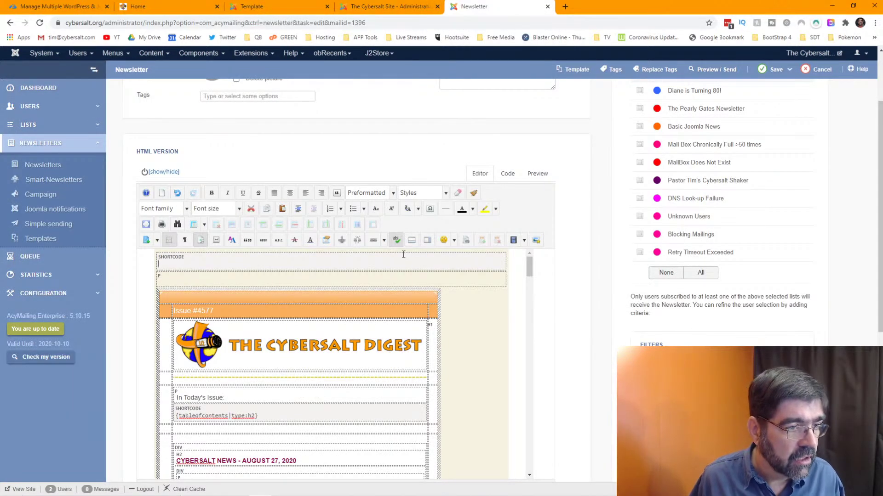
{"action": "scroll", "coordinate": [403, 255], "scroll_direction": "down", "scroll_amount": 2}
- Copy the Cybersalt Digest header image's URL from its image properties
{"action": "left_click", "coordinate": [276, 261]}
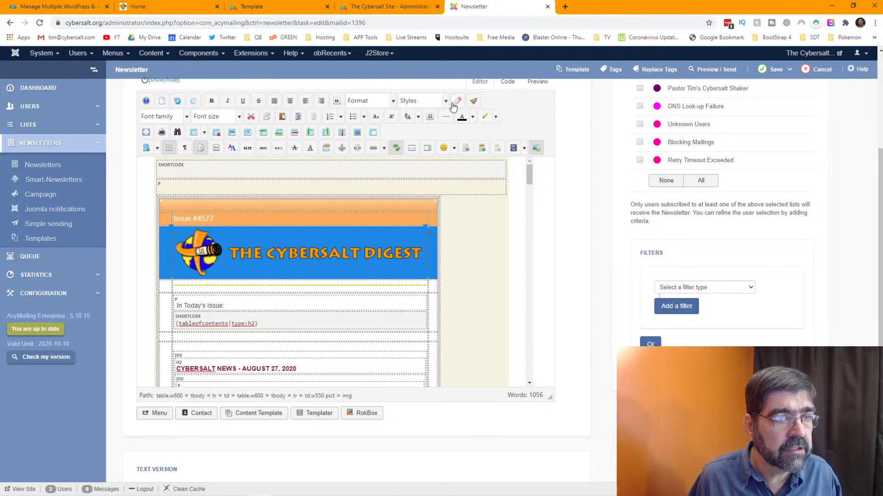
{"action": "left_click", "coordinate": [536, 149]}
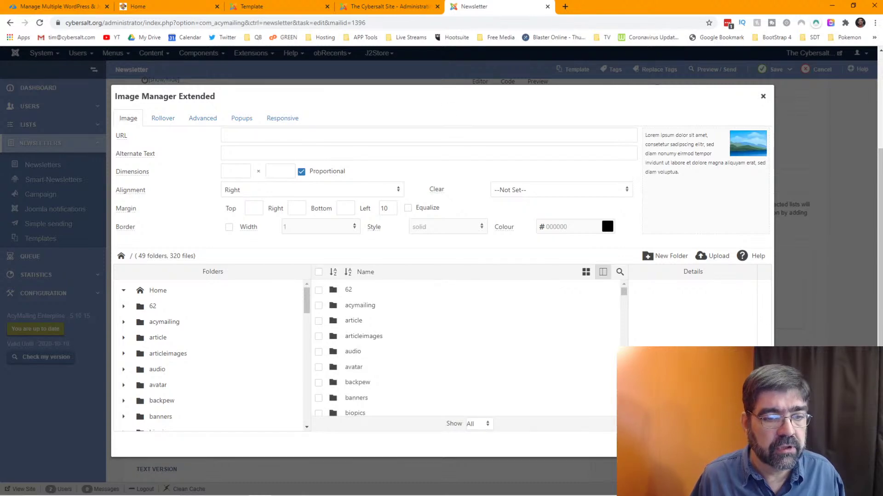
{"action": "left_click", "coordinate": [763, 96]}
{"action": "left_click", "coordinate": [305, 255]}
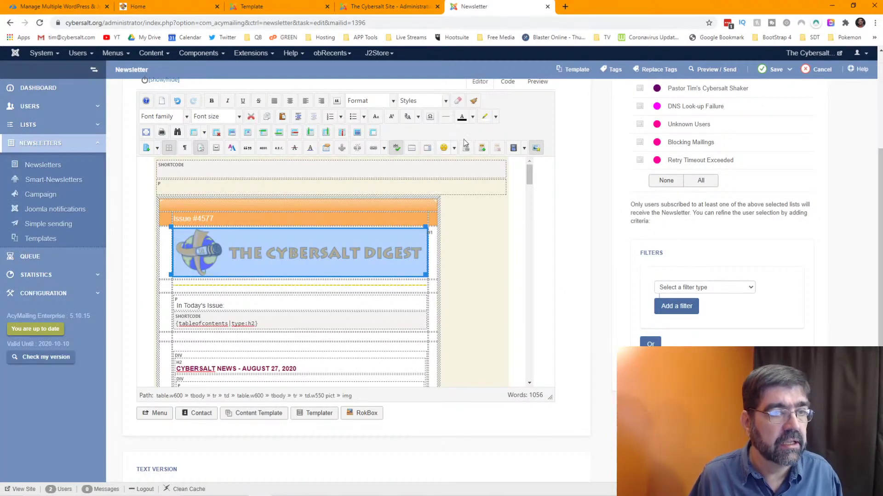
{"action": "left_click", "coordinate": [536, 148]}
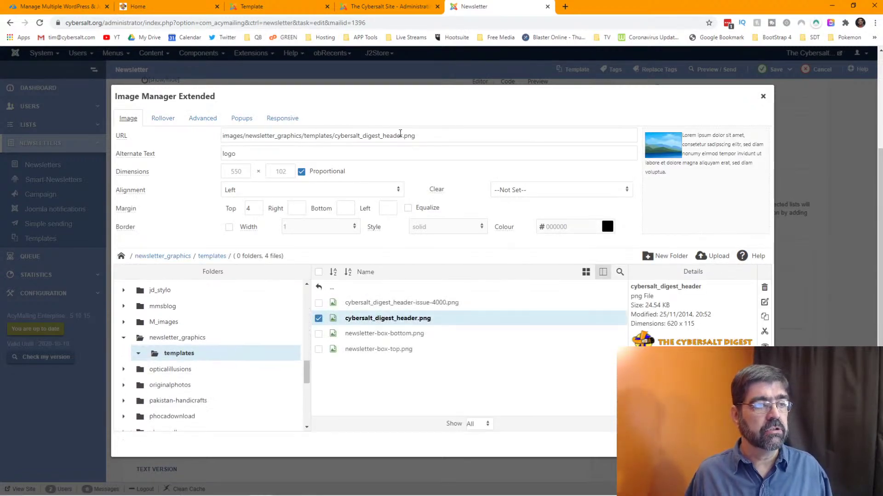
{"action": "left_click", "coordinate": [418, 135]}
{"action": "left_click_drag", "start_coordinate": [418, 134], "coordinate": [220, 137]}
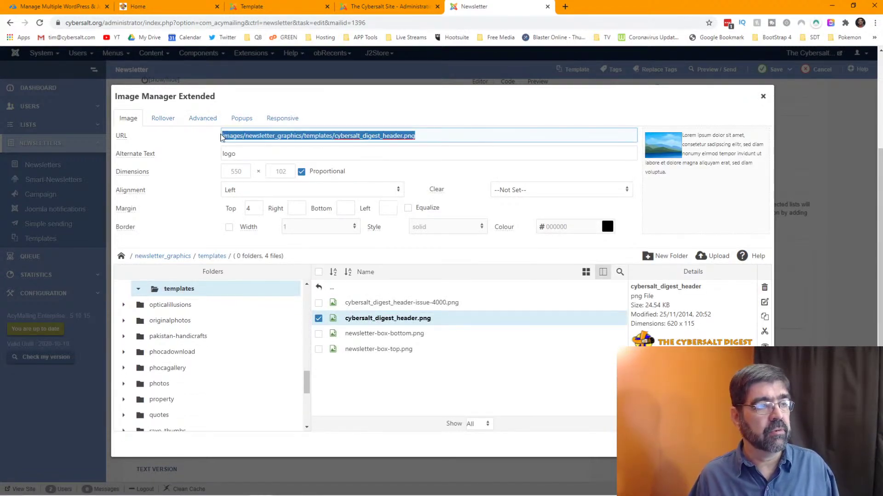
{"action": "right_click", "coordinate": [265, 137]}
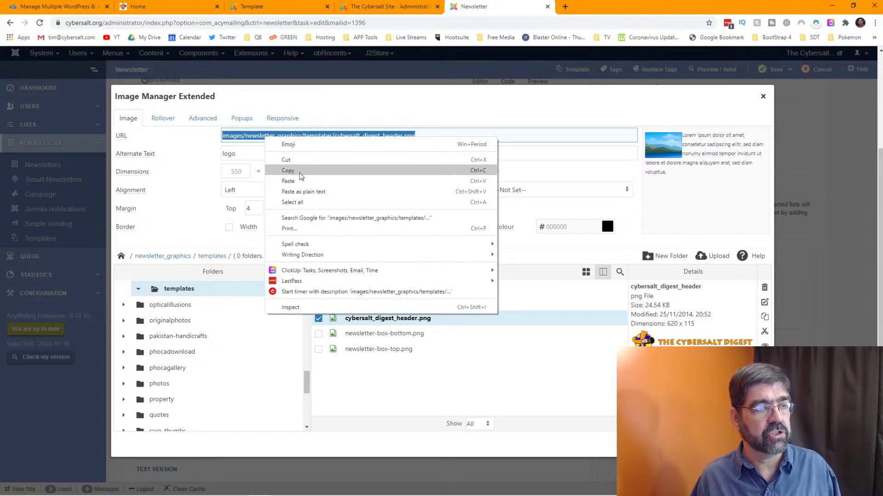
{"action": "left_click", "coordinate": [300, 172]}
{"action": "left_click", "coordinate": [317, 76]}
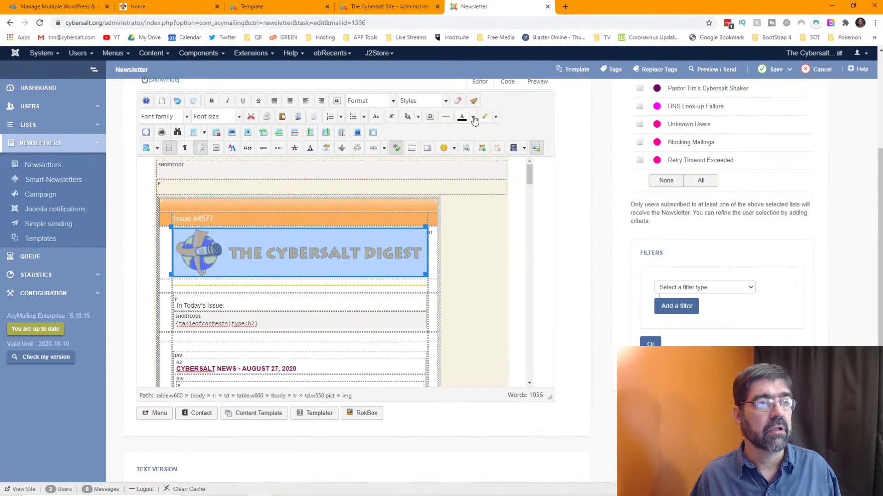
{"action": "left_click", "coordinate": [380, 7]}
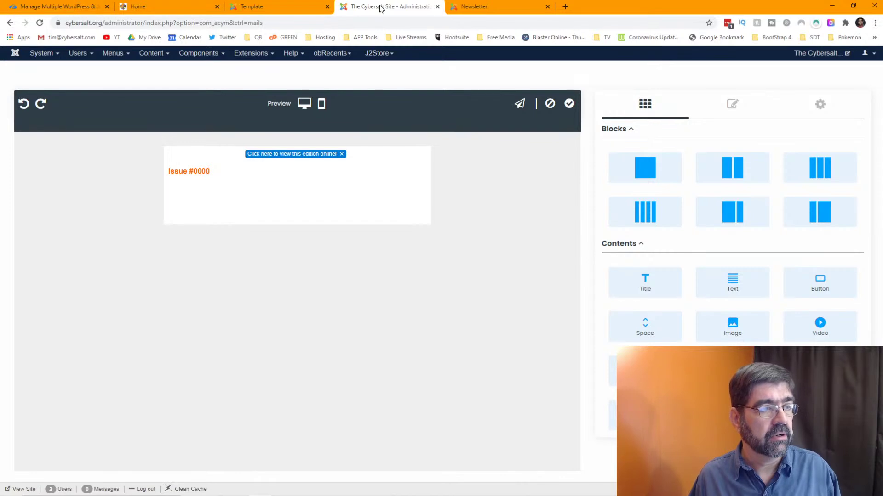
- Add a single-column row with an image element below Issue #0000
{"action": "left_click_drag", "start_coordinate": [380, 7], "coordinate": [466, 9]}
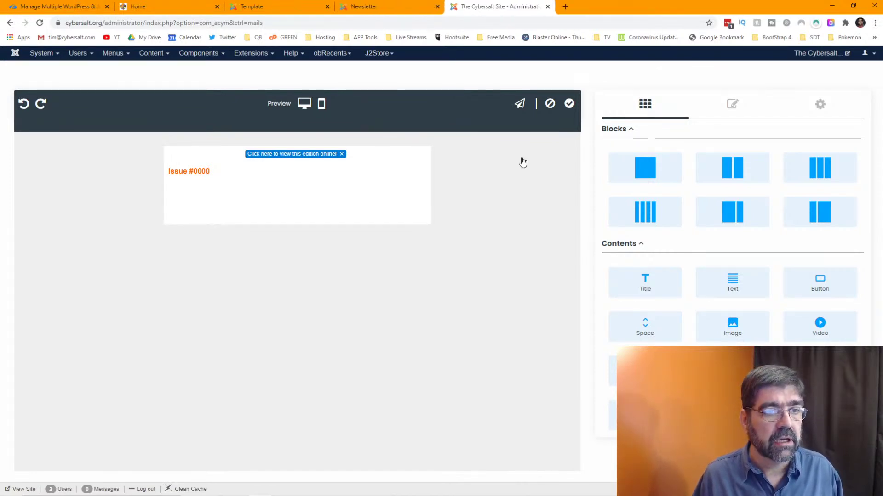
{"action": "left_click_drag", "start_coordinate": [645, 168], "coordinate": [368, 198]}
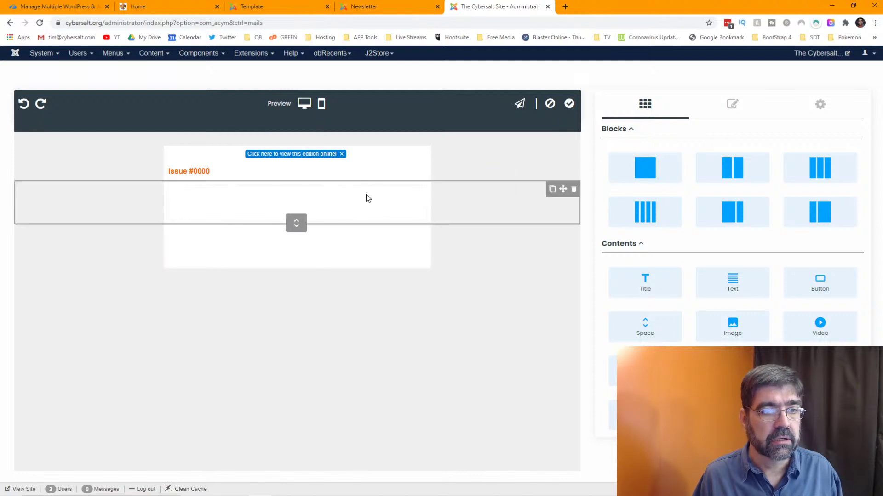
{"action": "left_click_drag", "start_coordinate": [731, 326], "coordinate": [275, 210]}
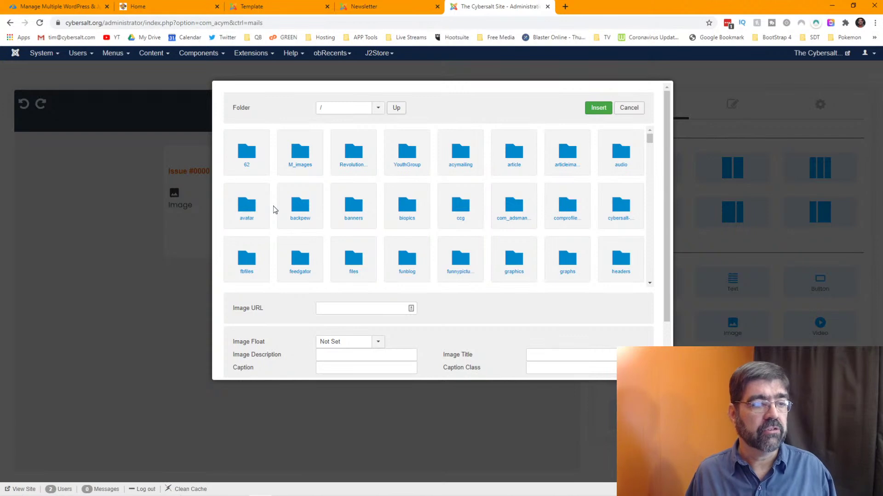
- Search the image folders for the pasted header path, find no match, and check the old newsletter
{"action": "left_click", "coordinate": [454, 244]}
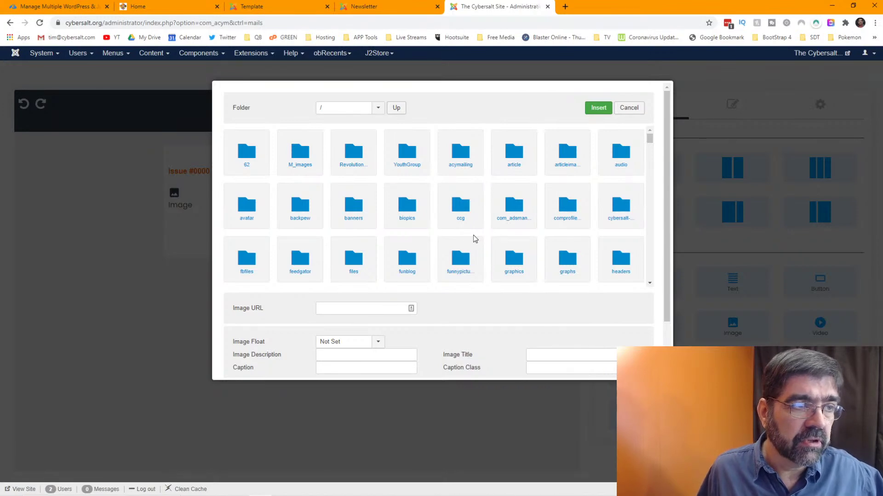
{"action": "scroll", "coordinate": [473, 235], "scroll_direction": "down", "scroll_amount": 5}
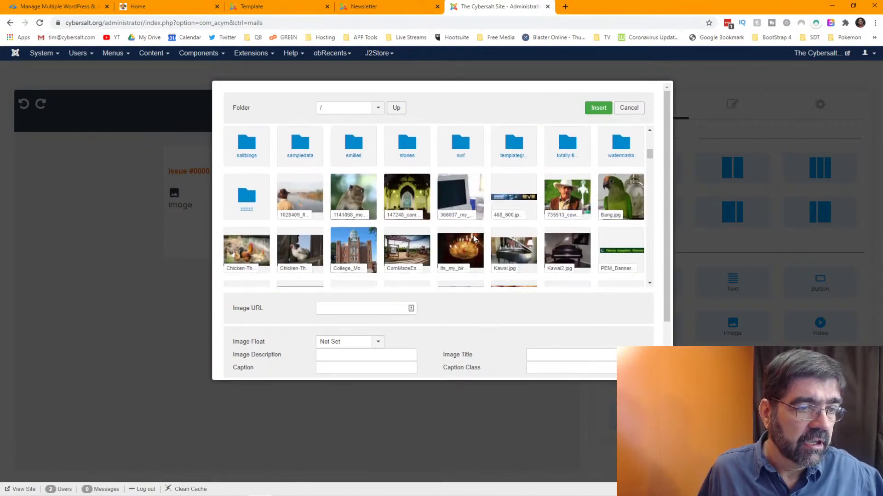
{"action": "scroll", "coordinate": [474, 239], "scroll_direction": "up", "scroll_amount": 5}
{"action": "left_click", "coordinate": [338, 112]}
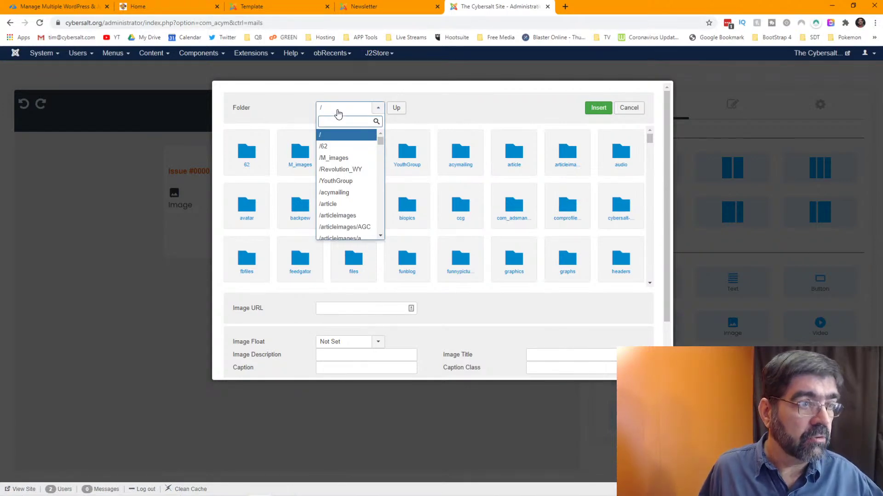
{"action": "key", "text": "ctrl+v"}
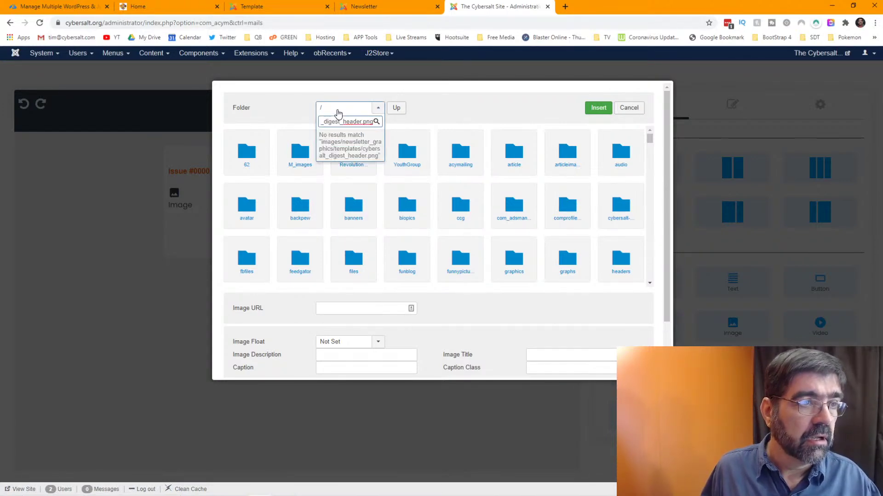
{"action": "left_click_drag", "start_coordinate": [329, 122], "coordinate": [363, 122]}
{"action": "key", "text": "BackSpace"}
{"action": "key", "text": "BackSpace"}
{"action": "key", "text": "BackSpace"}
{"action": "key", "text": "BackSpace"}
{"action": "key", "text": "BackSpace"}
{"action": "key", "text": "BackSpace"}
{"action": "key", "text": "BackSpace"}
{"action": "key", "text": "BackSpace"}
{"action": "key", "text": "BackSpace"}
{"action": "key", "text": "BackSpace"}
{"action": "key", "text": "BackSpace"}
{"action": "key", "text": "BackSpace"}
{"action": "key", "text": "BackSpace"}
{"action": "key", "text": "BackSpace"}
{"action": "key", "text": "BackSpace"}
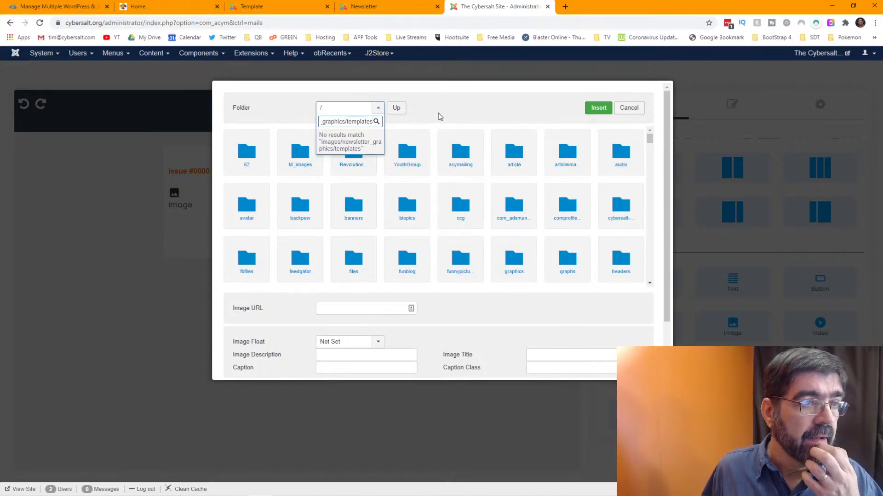
{"action": "key", "text": "Escape"}
{"action": "left_click", "coordinate": [369, 9]}
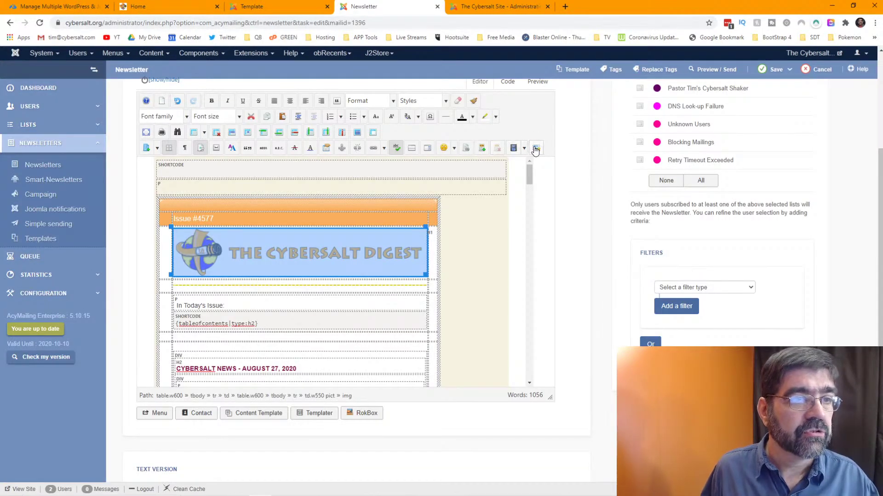
- Pick the cybersalt_digest_header image from the newsletter_graphics > templates folder
{"action": "left_click", "coordinate": [535, 150]}
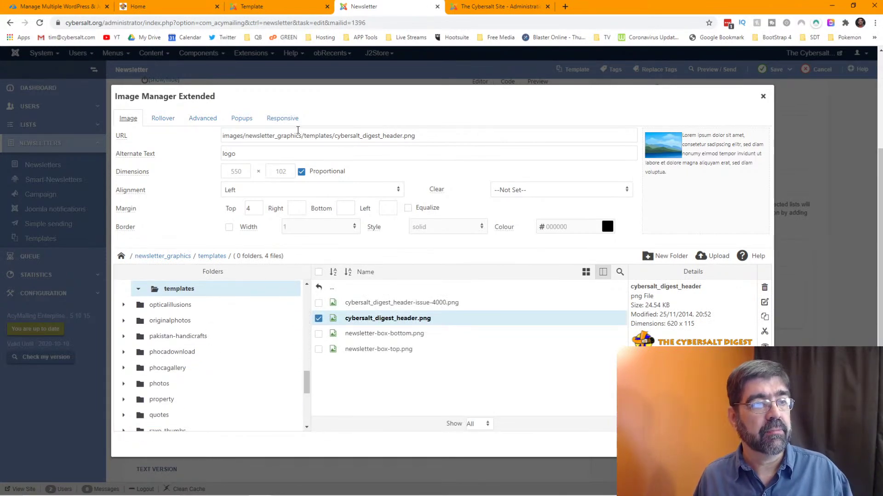
{"action": "left_click", "coordinate": [505, 4]}
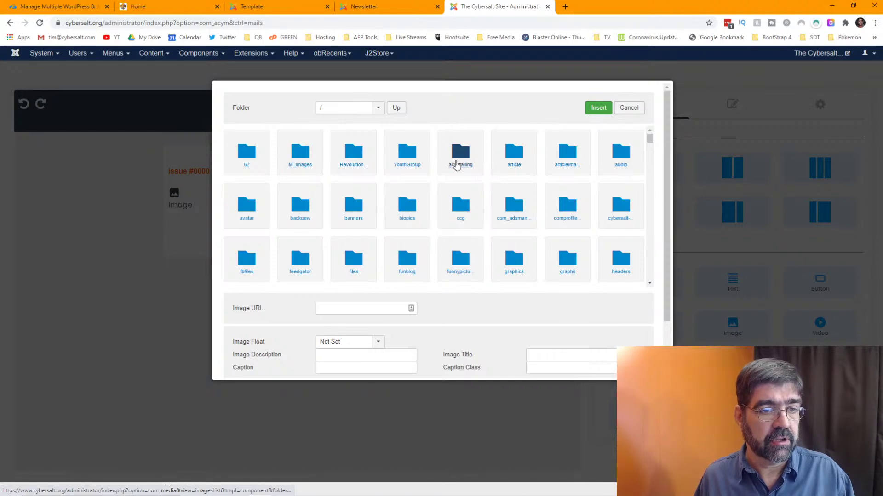
{"action": "scroll", "coordinate": [456, 164], "scroll_direction": "down", "scroll_amount": 1}
{"action": "scroll", "coordinate": [456, 164], "scroll_direction": "down", "scroll_amount": 1}
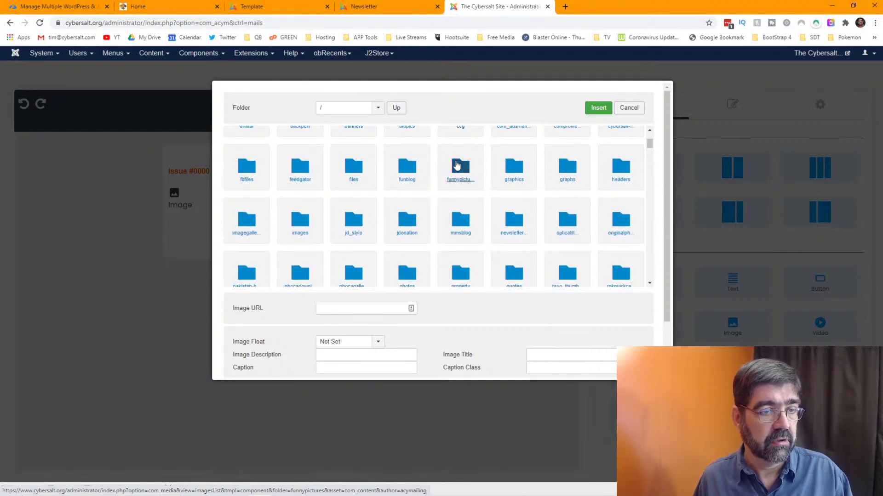
{"action": "left_click", "coordinate": [514, 229]}
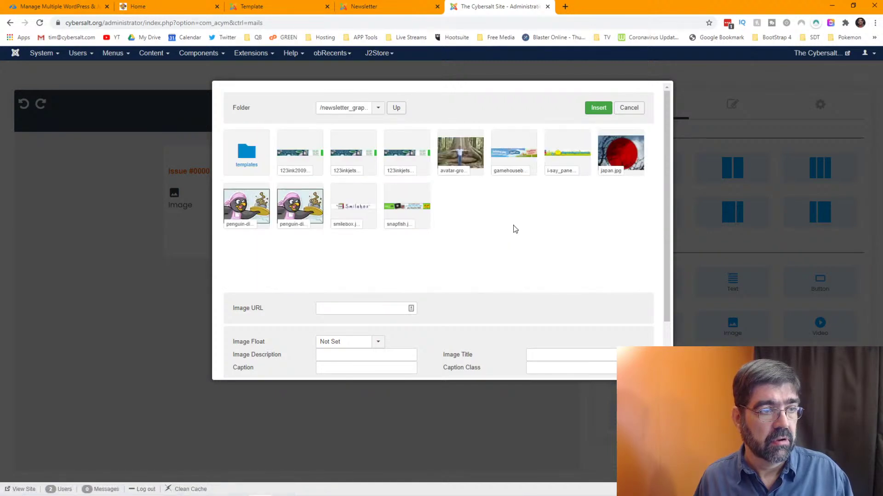
{"action": "left_click", "coordinate": [247, 166]}
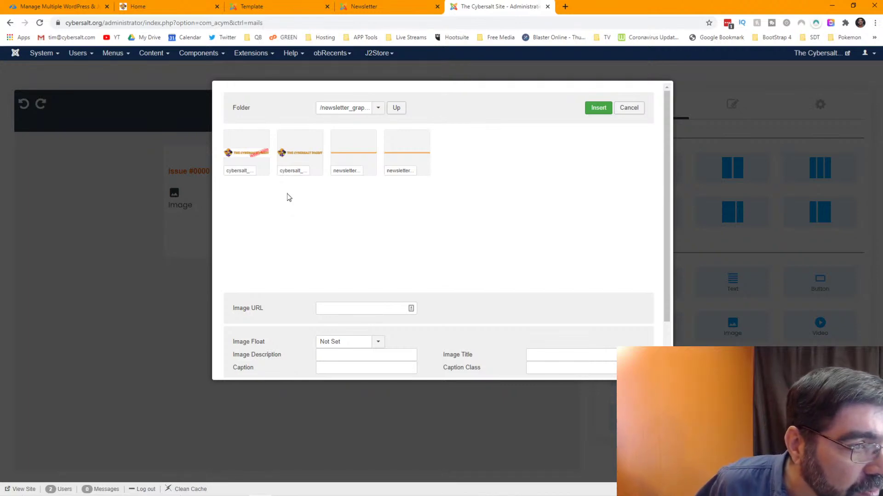
{"action": "left_click", "coordinate": [302, 153]}
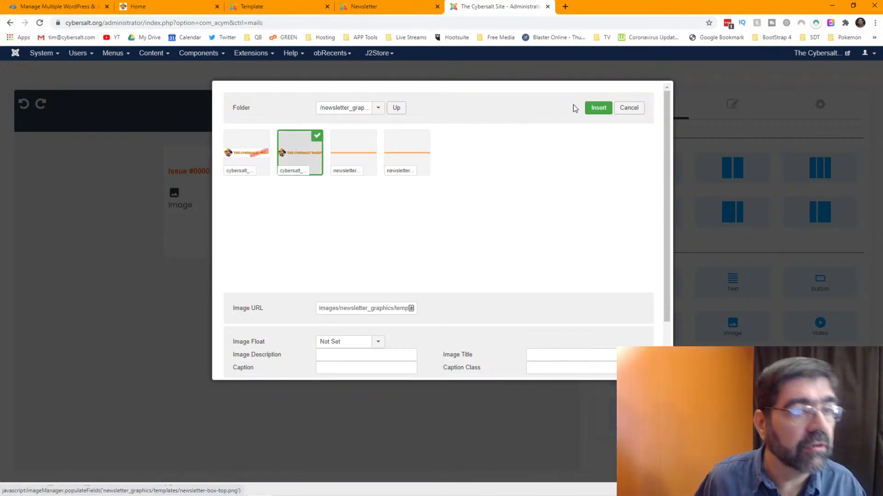
{"action": "scroll", "coordinate": [505, 198], "scroll_direction": "down", "scroll_amount": 2}
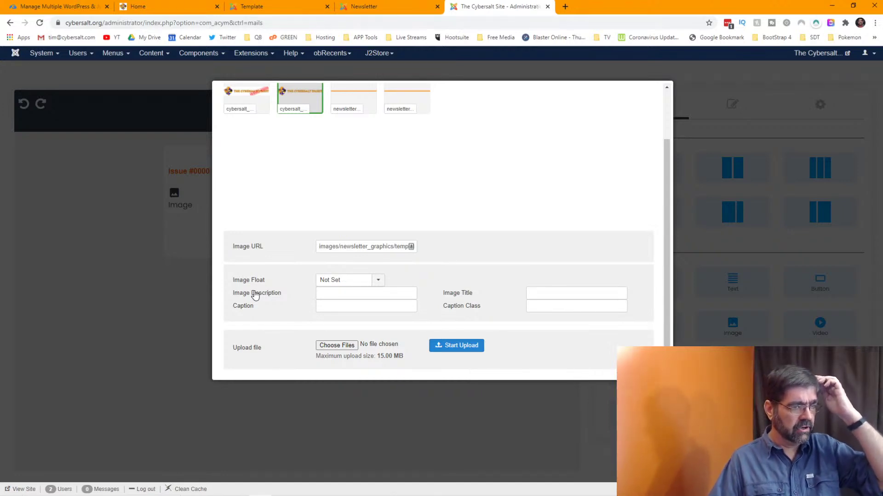
- Describe the banner as 'Cybersalt Digest Newsletter' and insert it into the template
{"action": "left_click", "coordinate": [338, 293]}
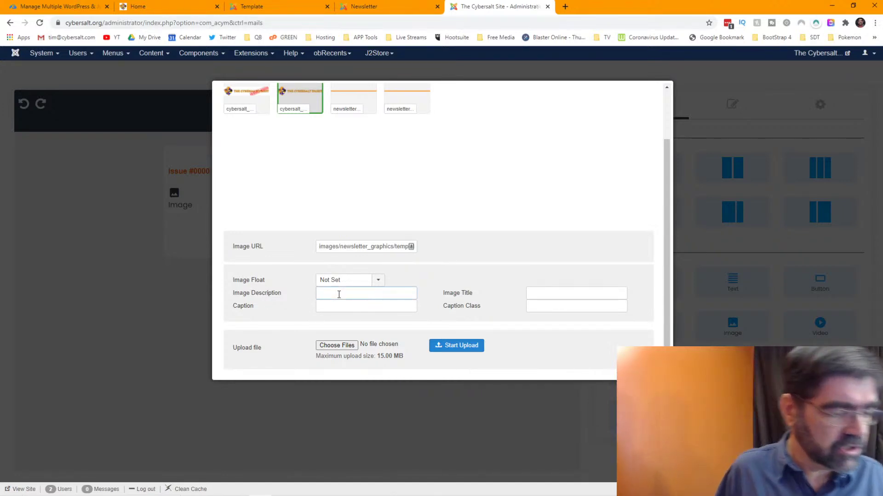
{"action": "type", "text": "cybersalt"}
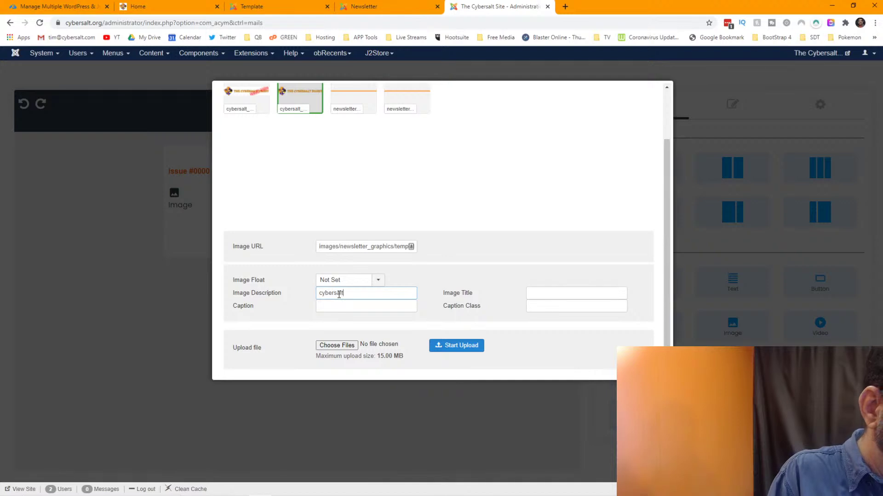
{"action": "type", "text": " Digest News"}
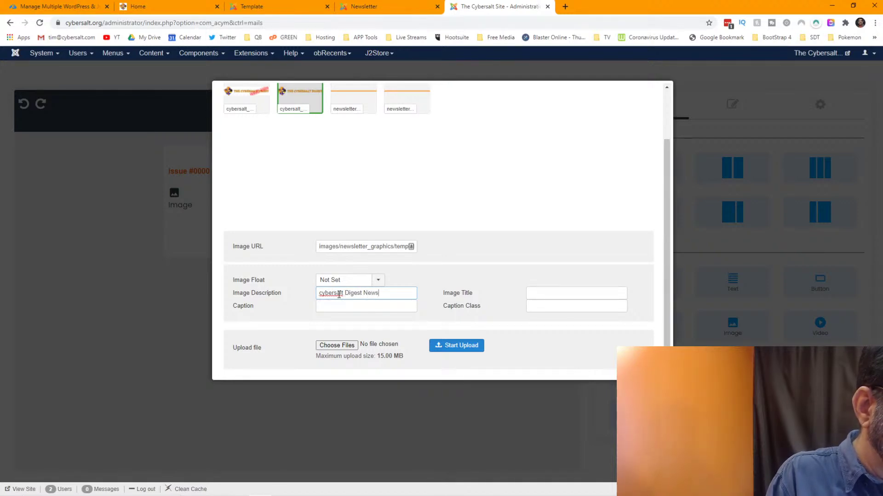
{"action": "type", "text": "letter"}
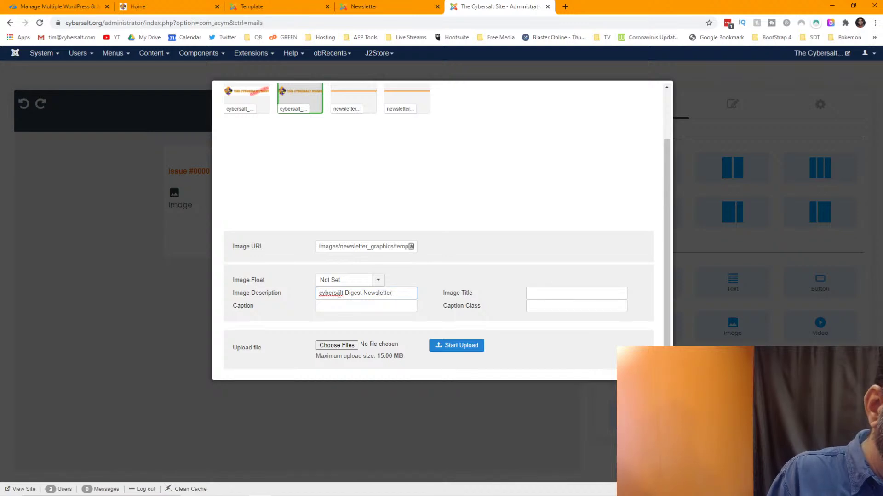
{"action": "key", "text": "Home"}
{"action": "key", "text": "Delete"}
{"action": "type", "text": "C"}
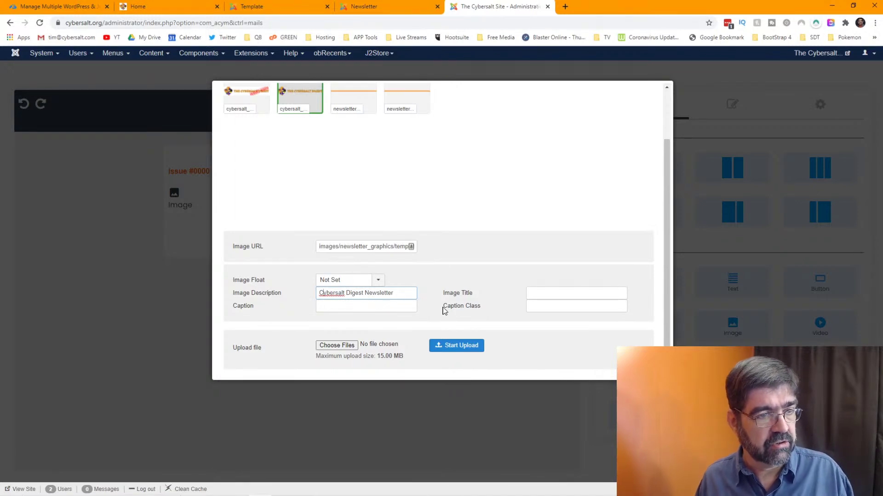
{"action": "scroll", "coordinate": [444, 311], "scroll_direction": "up", "scroll_amount": 2}
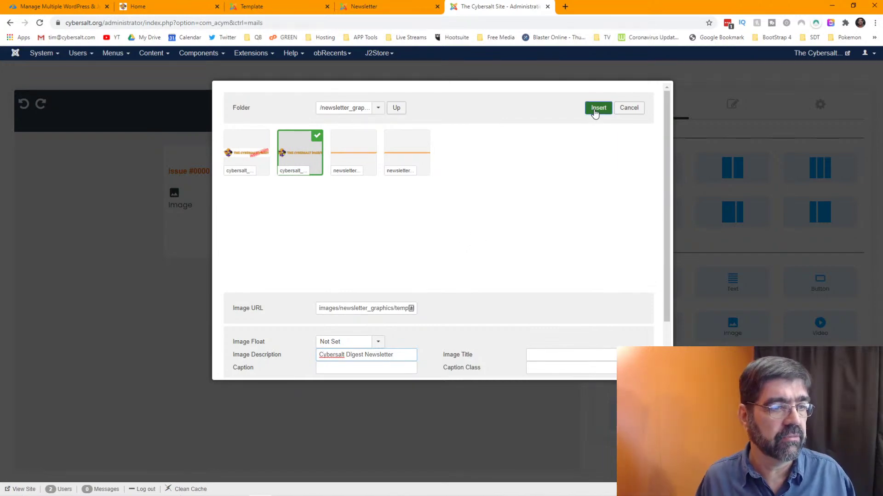
{"action": "scroll", "coordinate": [560, 193], "scroll_direction": "down", "scroll_amount": 2}
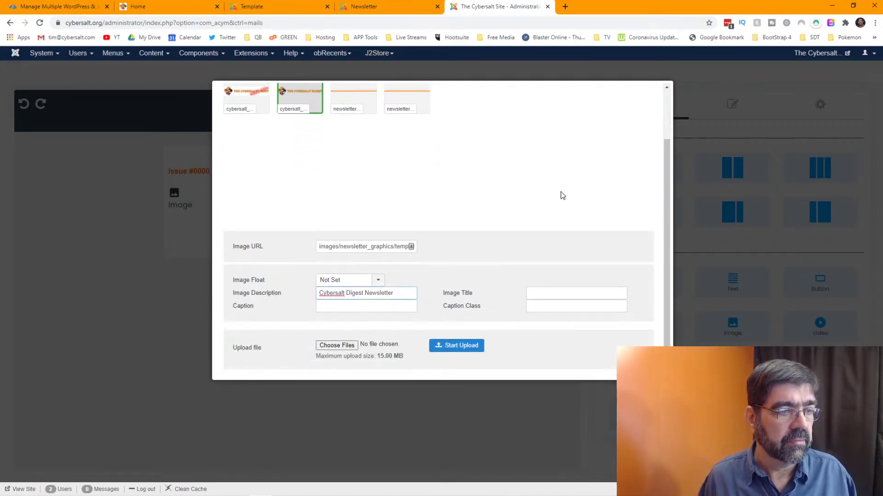
{"action": "scroll", "coordinate": [562, 195], "scroll_direction": "up", "scroll_amount": 2}
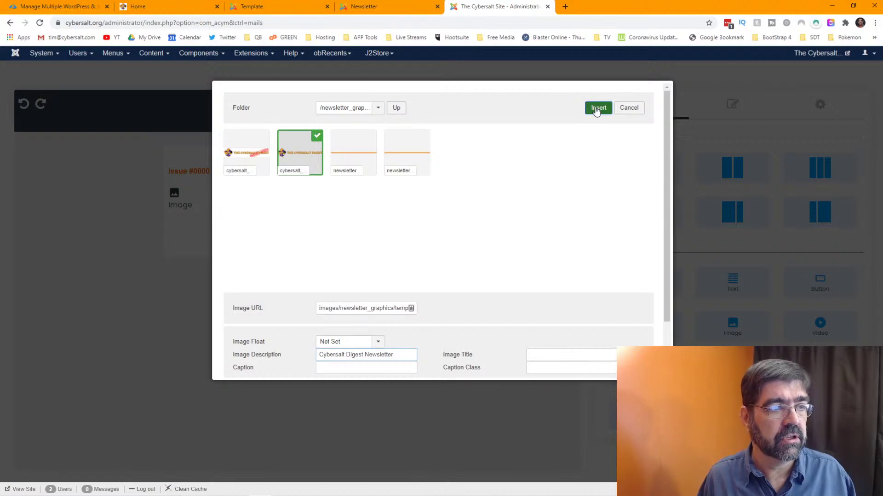
{"action": "left_click", "coordinate": [596, 109]}
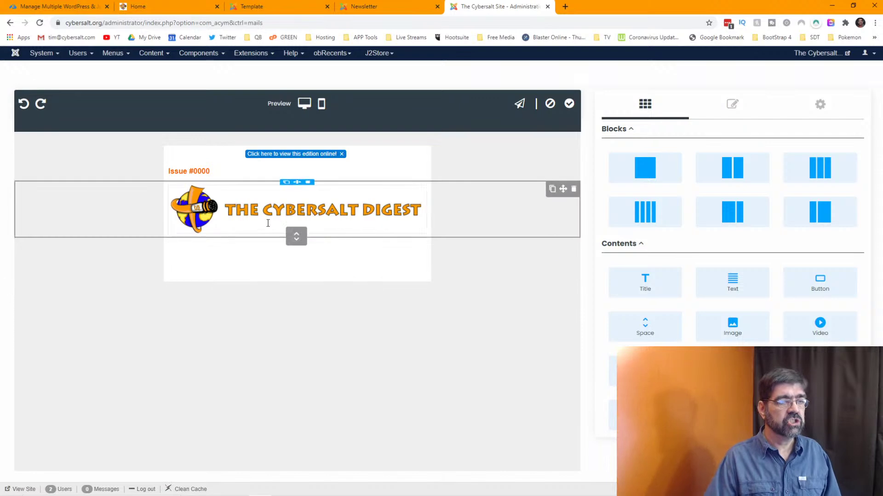
{"action": "left_click", "coordinate": [367, 9]}
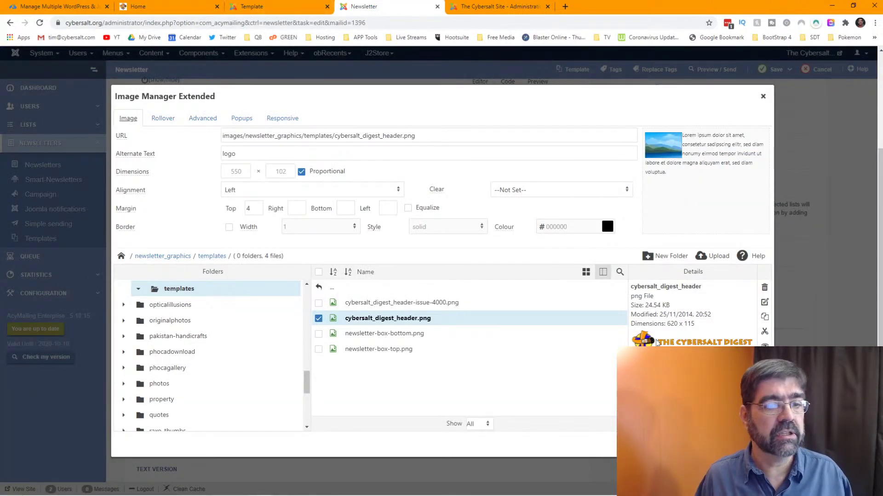
{"action": "key", "text": "Escape"}
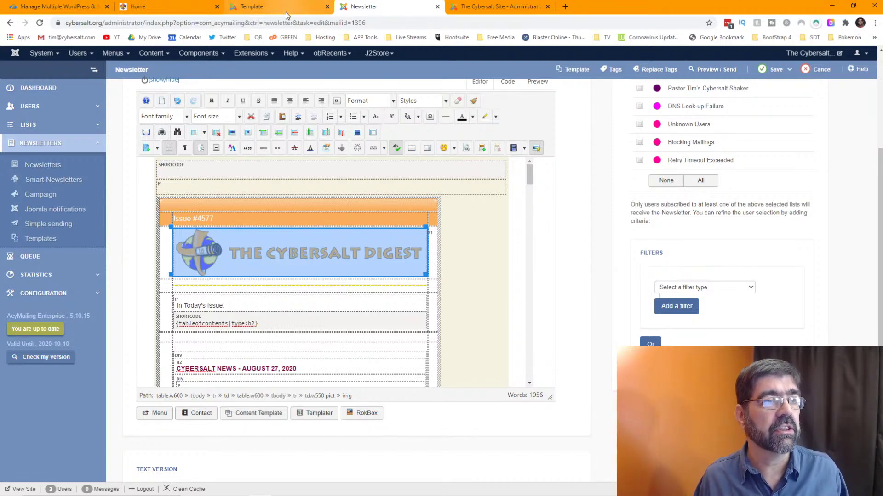
{"action": "left_click", "coordinate": [487, 7]}
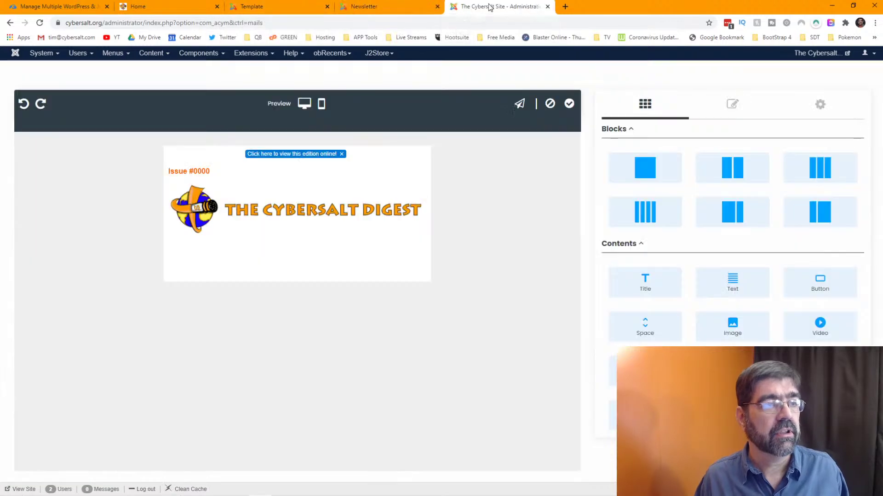
- Select the Issue #0000 text and give it an orange background
{"action": "left_click", "coordinate": [209, 171]}
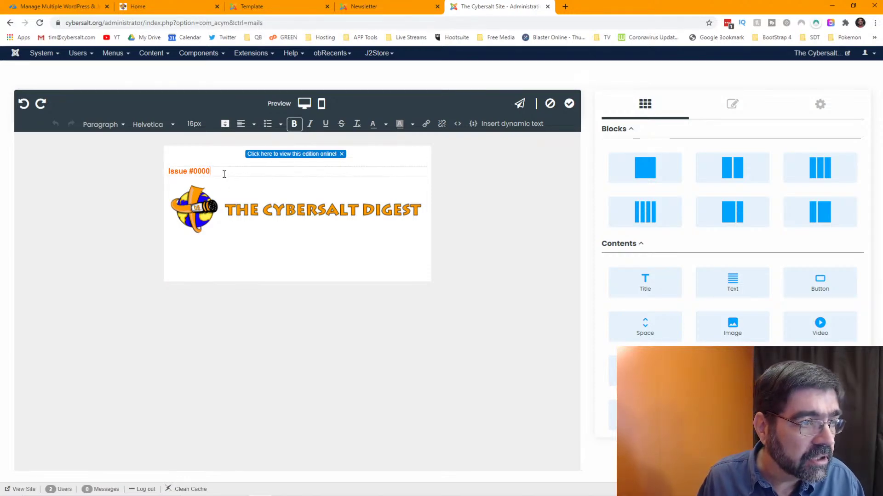
{"action": "left_click", "coordinate": [430, 174]}
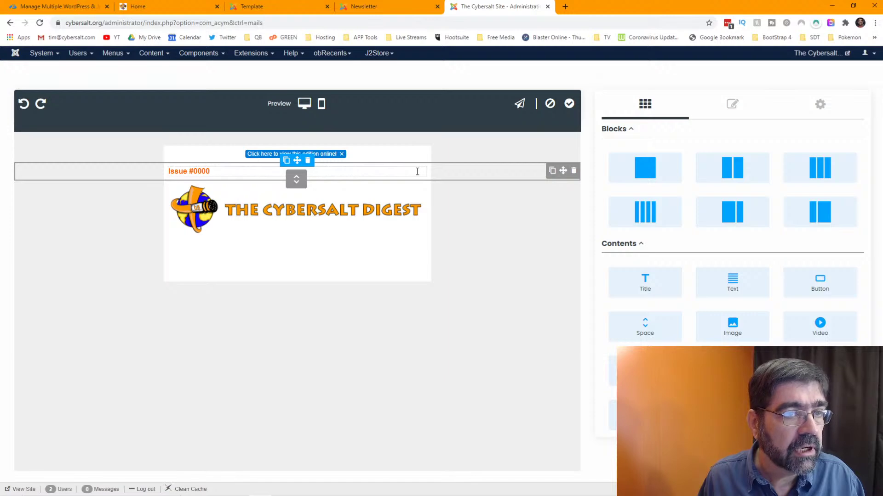
{"action": "left_click", "coordinate": [412, 173]}
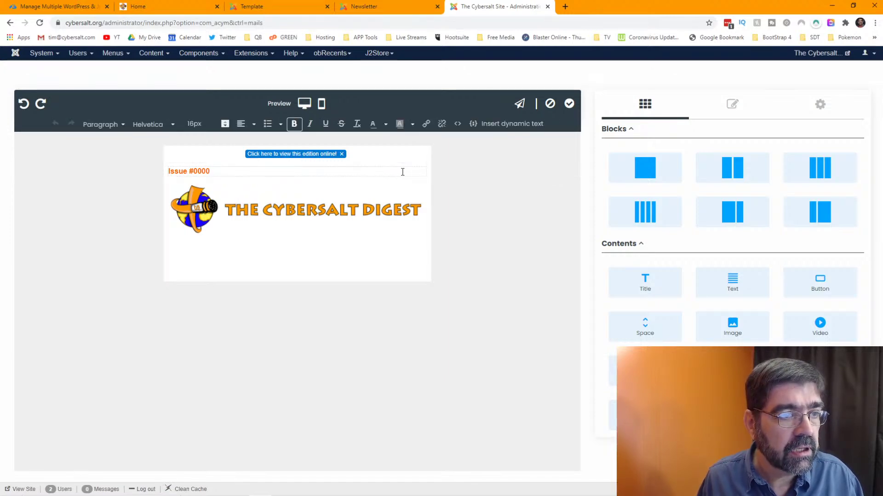
{"action": "right_click", "coordinate": [402, 172]}
{"action": "left_click", "coordinate": [262, 171]}
{"action": "left_click_drag", "start_coordinate": [262, 171], "coordinate": [161, 172]}
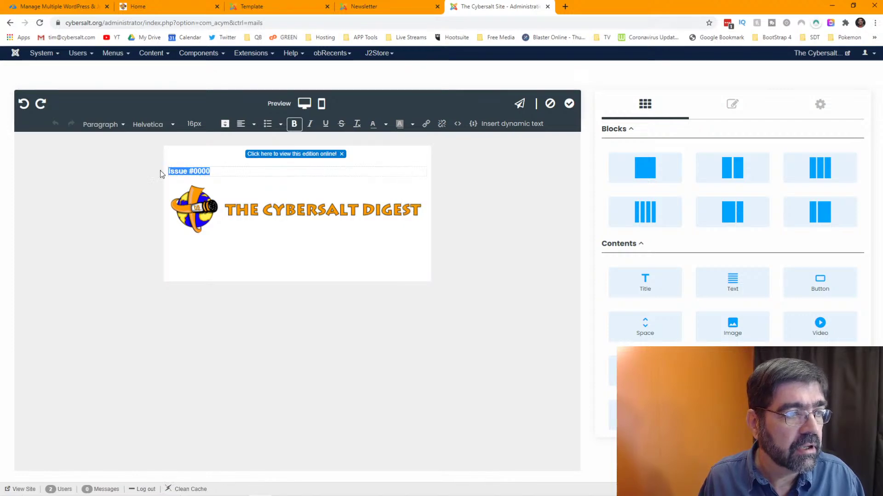
{"action": "left_click", "coordinate": [399, 132]}
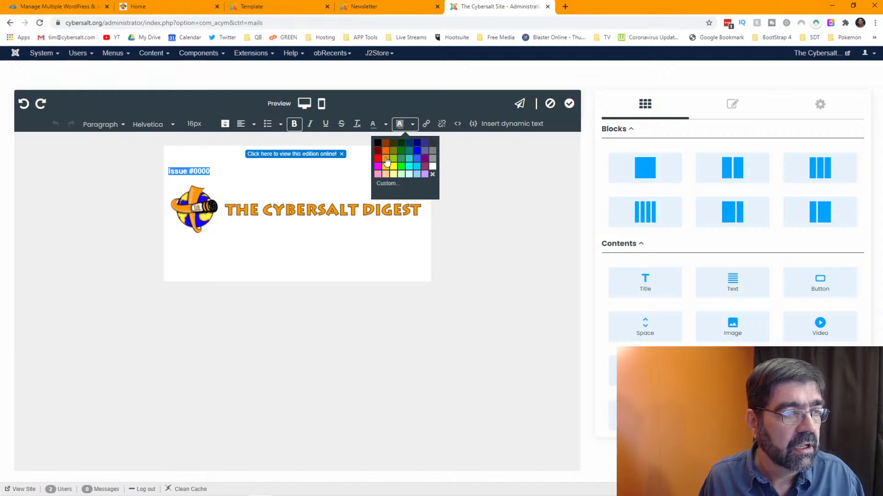
{"action": "left_click", "coordinate": [387, 151]}
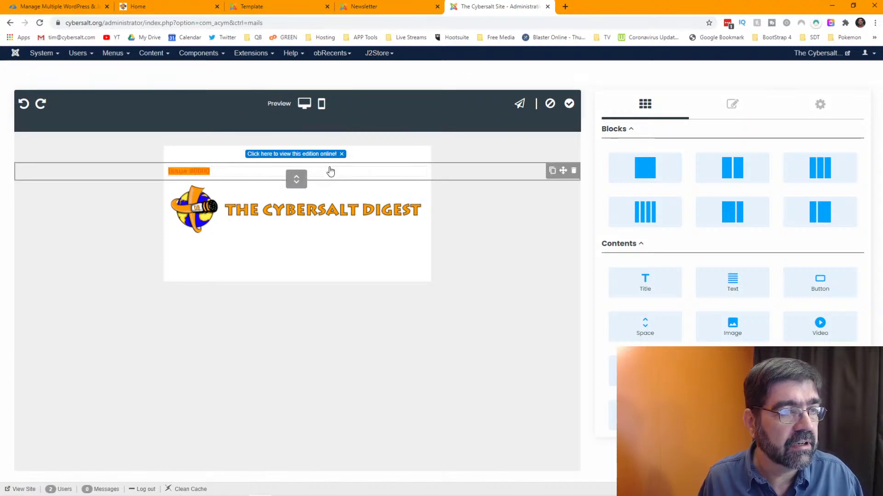
- Remove the background colour from Issue #0000 so none remains
{"action": "left_click_drag", "start_coordinate": [234, 172], "coordinate": [167, 173]}
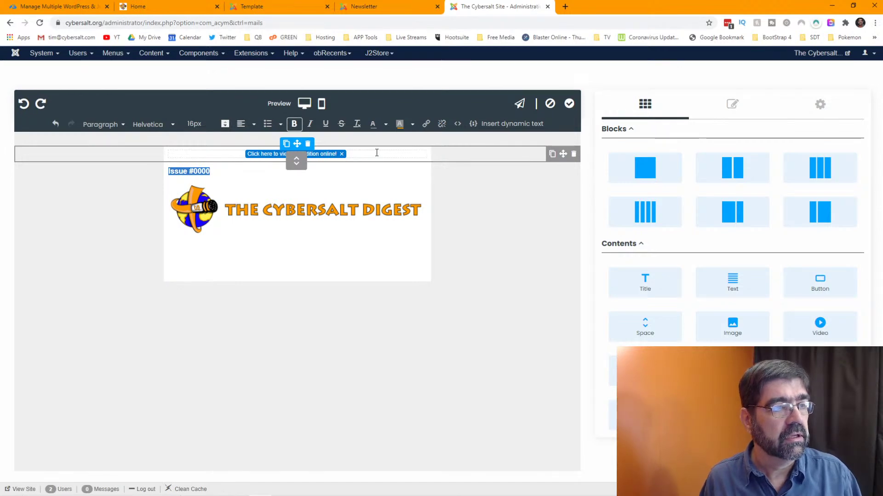
{"action": "left_click", "coordinate": [411, 127]}
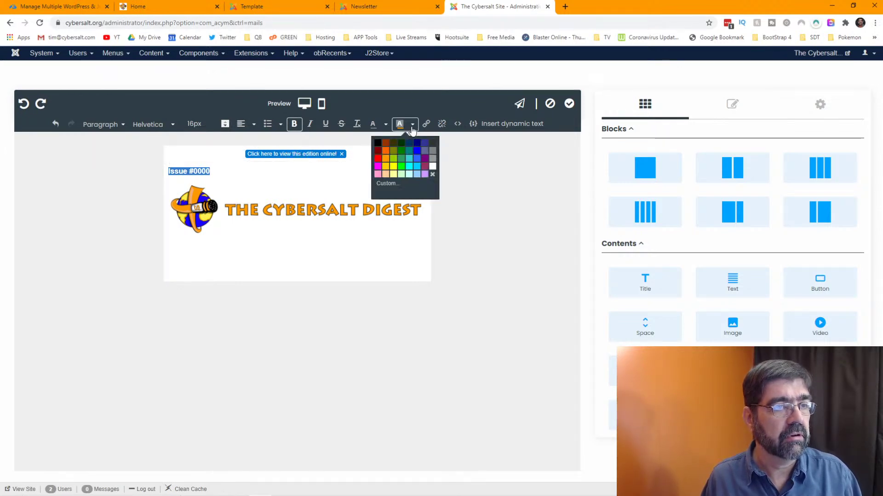
{"action": "left_click", "coordinate": [432, 175]}
{"action": "left_click", "coordinate": [370, 173]}
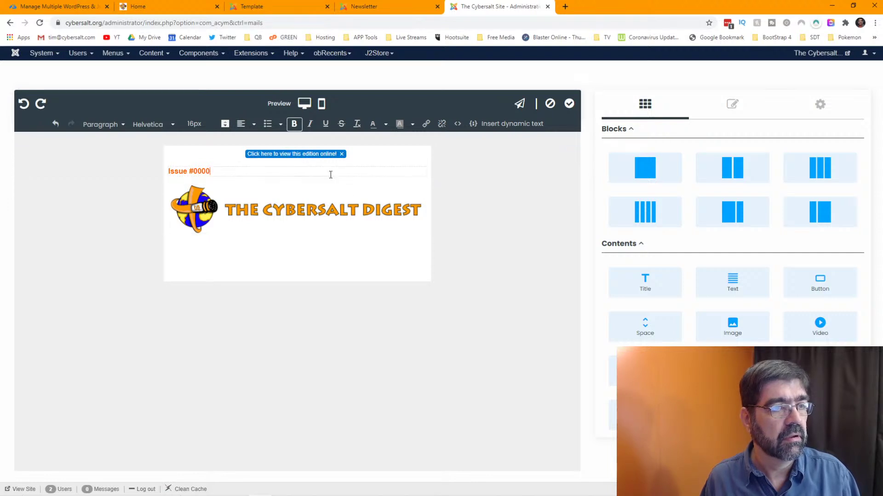
{"action": "left_click", "coordinate": [428, 173]}
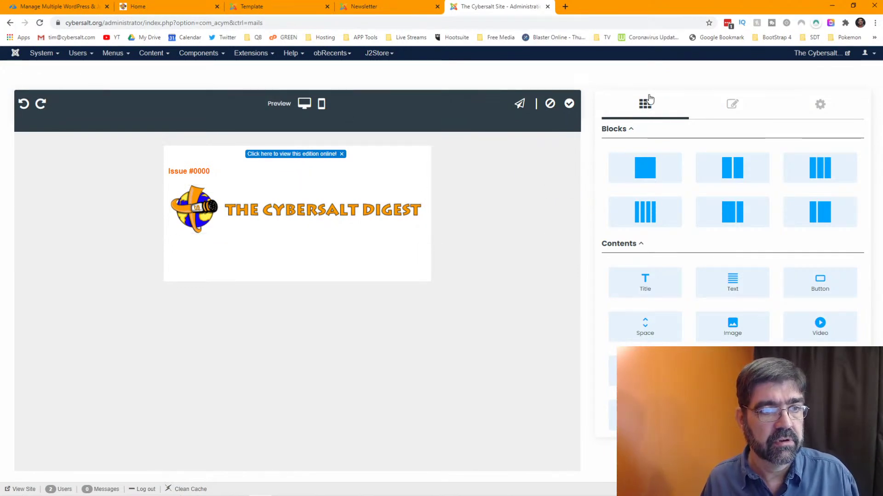
- Apply the template changes, reopen the drag-and-drop editor and check the desktop preview
{"action": "left_click", "coordinate": [569, 105]}
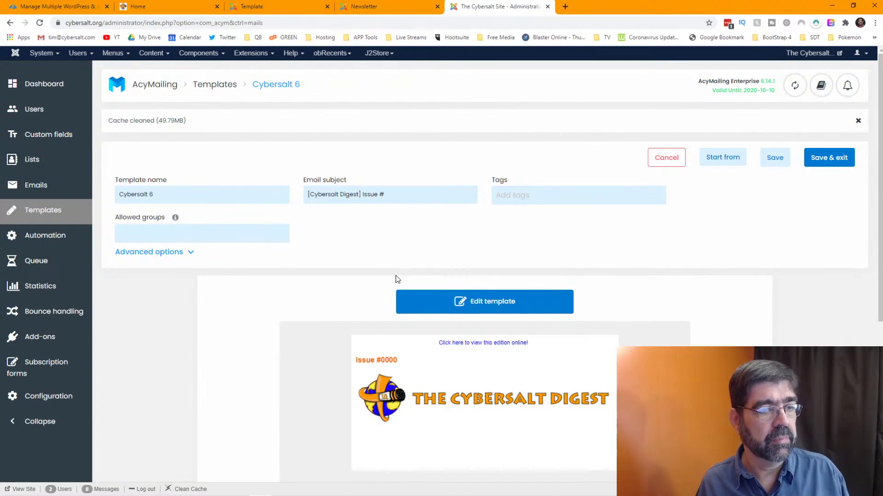
{"action": "left_click", "coordinate": [503, 295]}
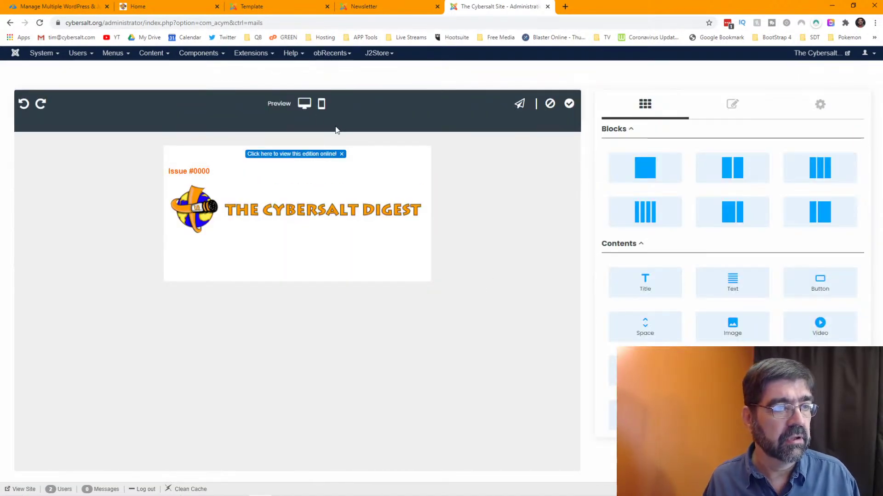
{"action": "left_click", "coordinate": [304, 104]}
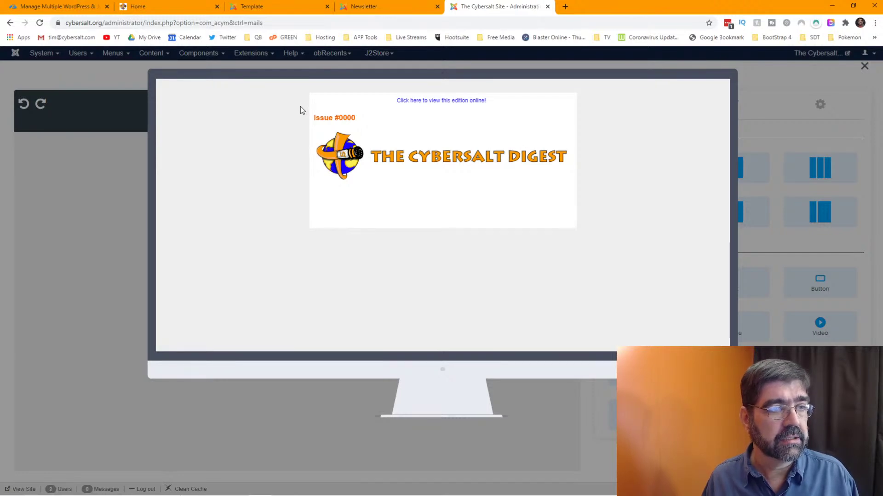
{"action": "left_click", "coordinate": [525, 392]}
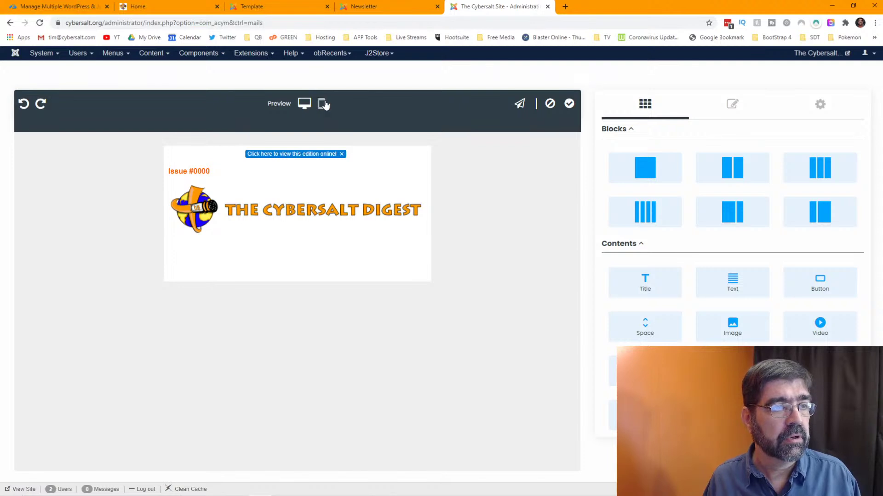
- Check the mobile preview, then select the header image to show its settings
{"action": "left_click", "coordinate": [323, 104]}
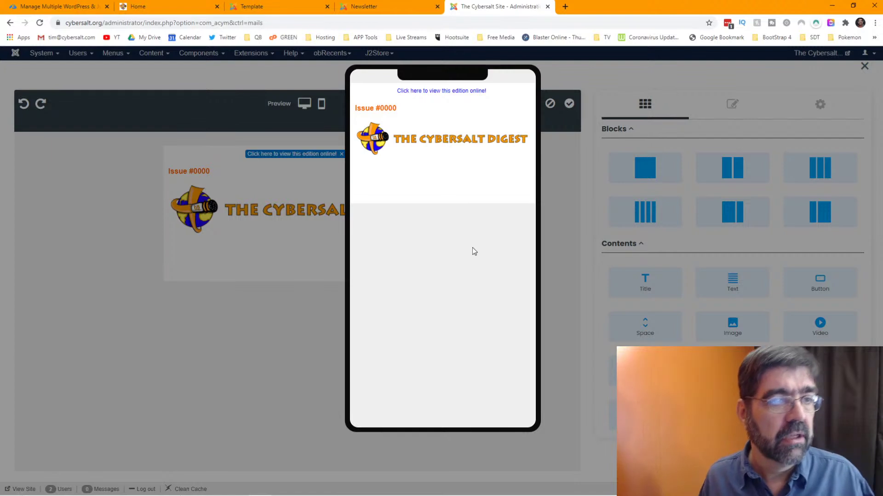
{"action": "left_click", "coordinate": [558, 242]}
{"action": "left_click", "coordinate": [354, 210]}
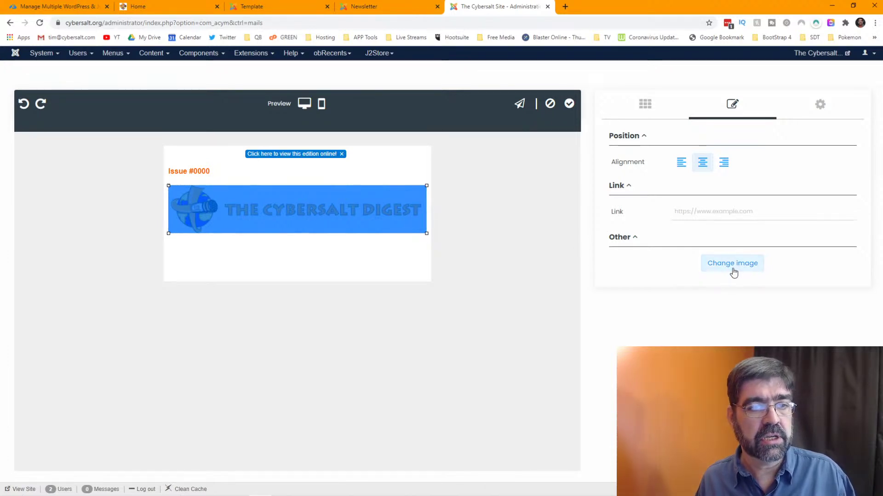
- Re-insert the same Cybersalt Digest banner image with Image Float set to Center
{"action": "left_click", "coordinate": [711, 213]}
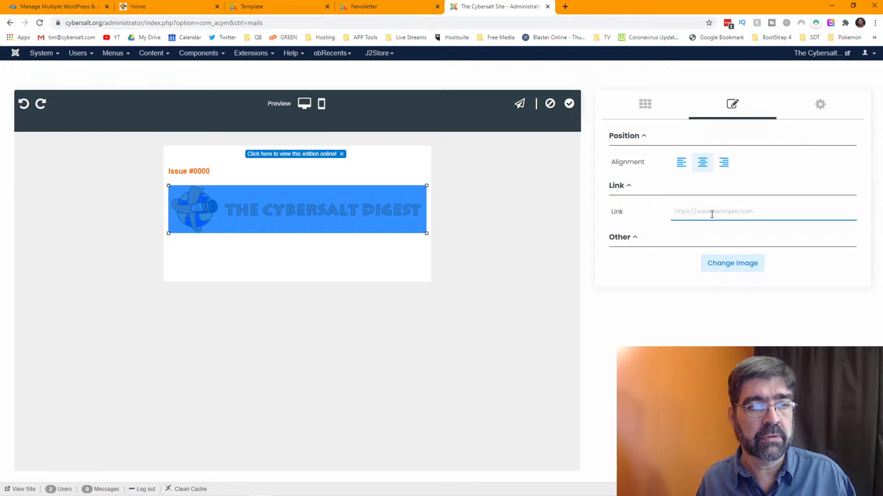
{"action": "left_click", "coordinate": [732, 264]}
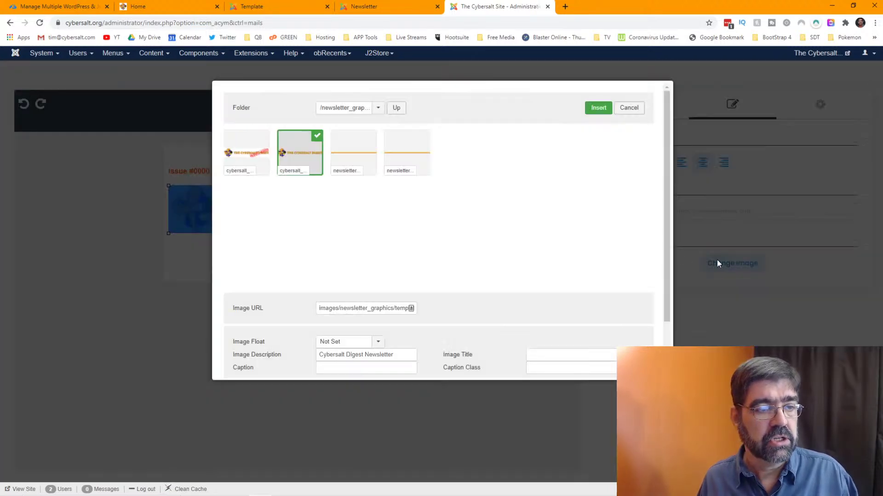
{"action": "scroll", "coordinate": [382, 221], "scroll_direction": "down", "scroll_amount": 1}
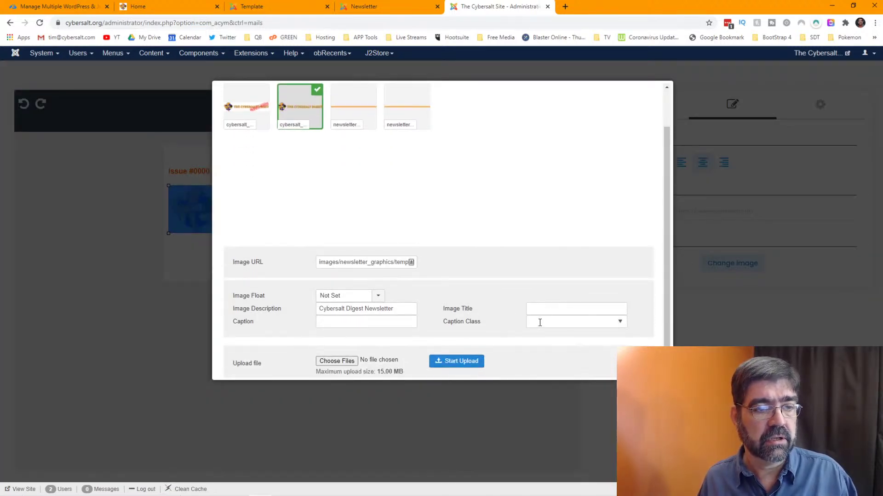
{"action": "scroll", "coordinate": [491, 294], "scroll_direction": "down", "scroll_amount": 1}
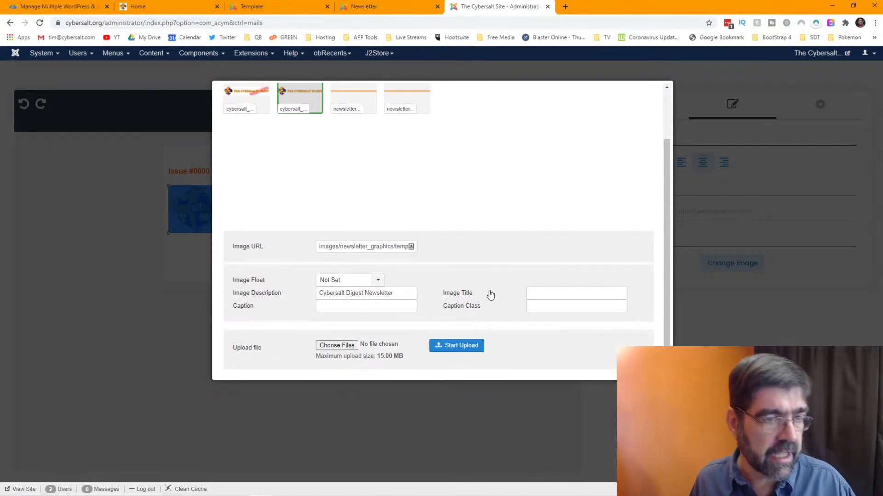
{"action": "left_click", "coordinate": [367, 281]}
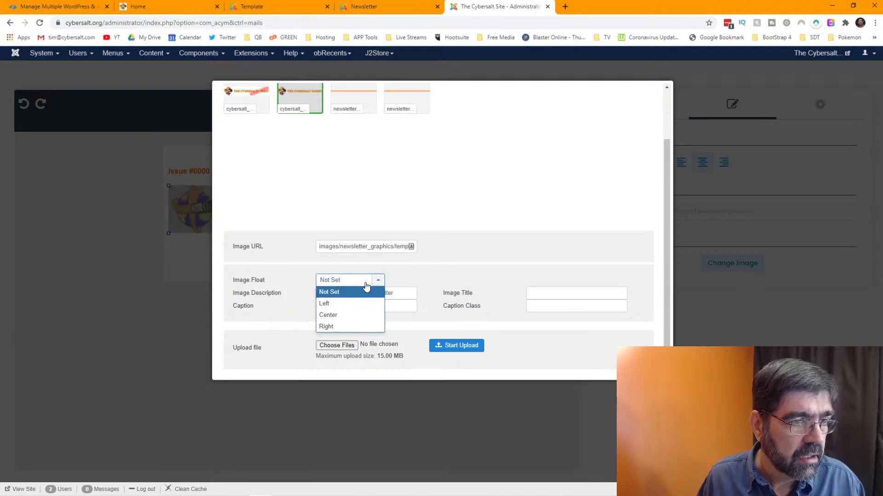
{"action": "left_click", "coordinate": [363, 315]}
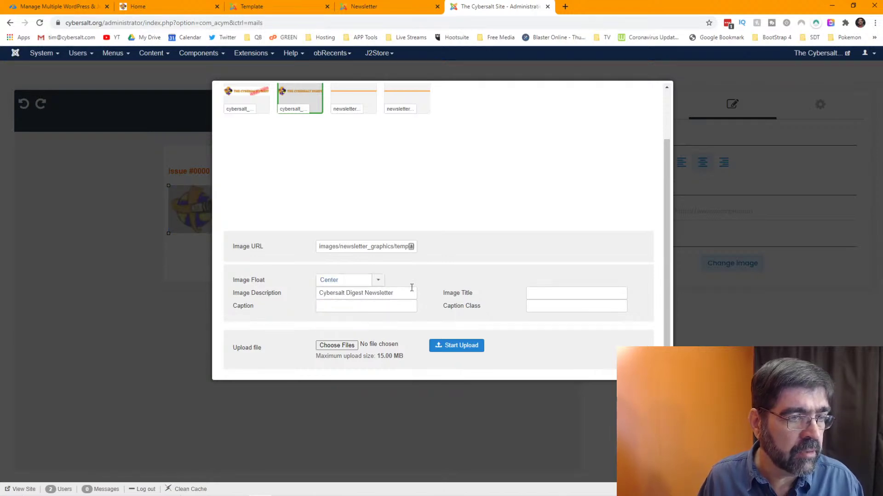
{"action": "scroll", "coordinate": [456, 279], "scroll_direction": "up", "scroll_amount": 2}
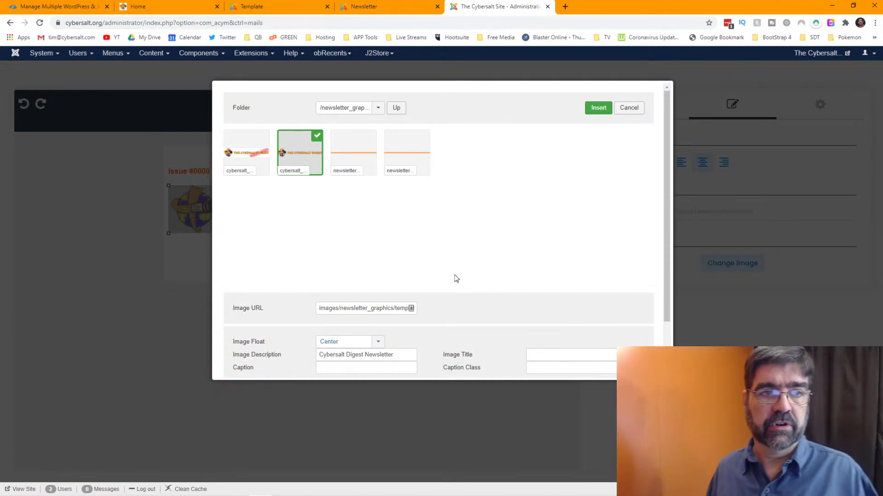
{"action": "left_click", "coordinate": [598, 109]}
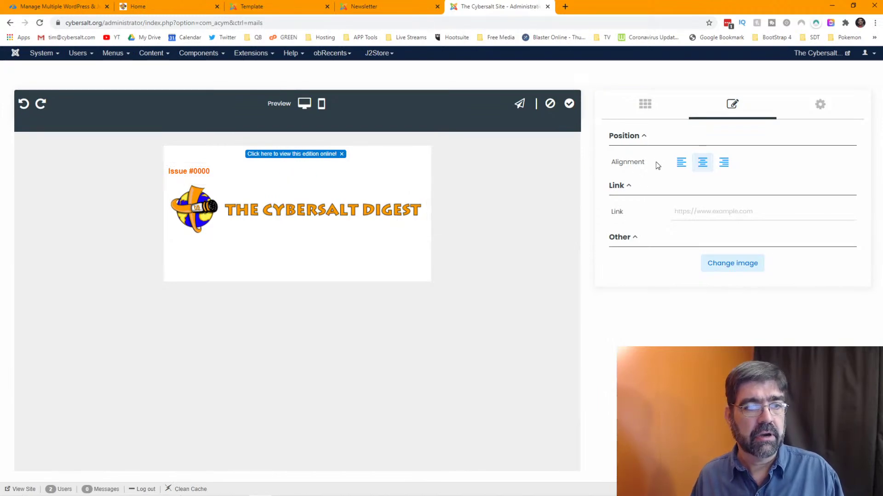
- Add a single-column row below the logo holding a Separator element
{"action": "left_click", "coordinate": [644, 104]}
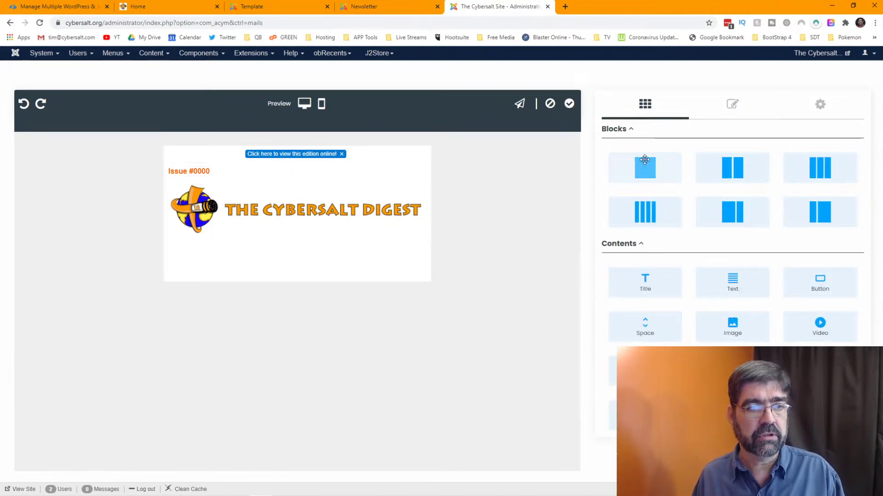
{"action": "left_click_drag", "start_coordinate": [655, 167], "coordinate": [351, 253]}
{"action": "left_click_drag", "start_coordinate": [645, 412], "coordinate": [337, 250]}
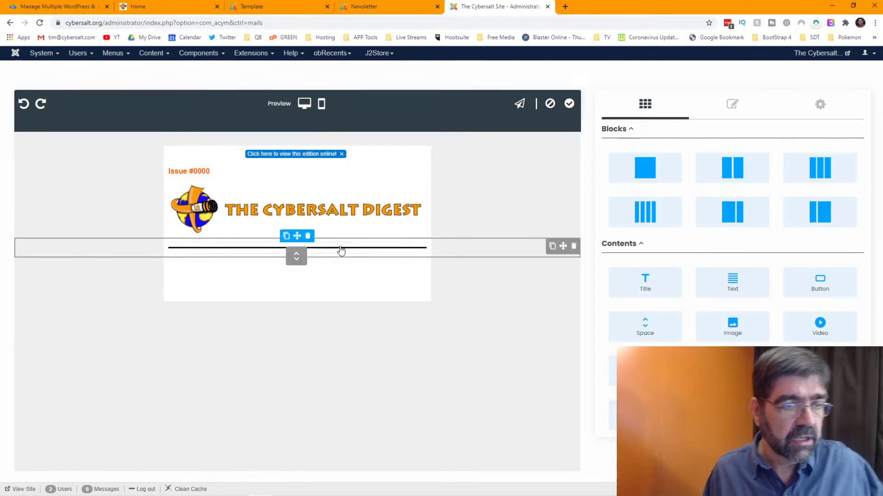
{"action": "left_click", "coordinate": [341, 250]}
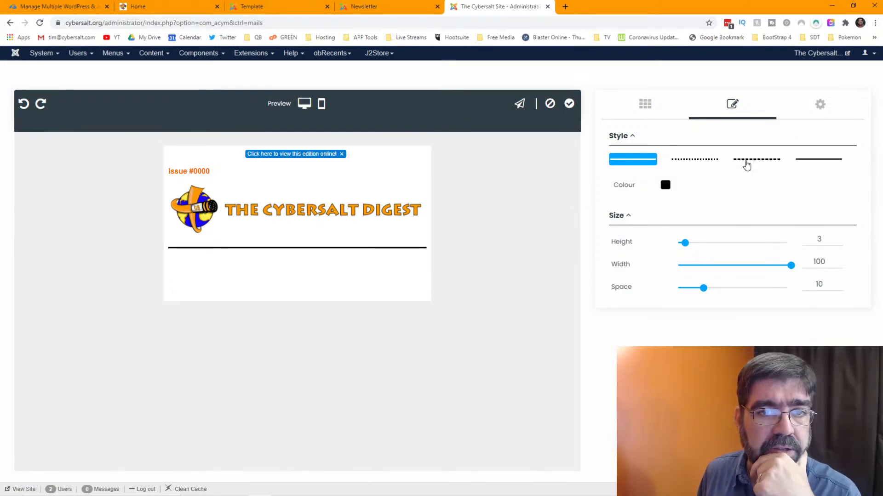
- Make the separator a double line with width 90, spacing 5 and colour #995050
{"action": "left_click", "coordinate": [812, 161]}
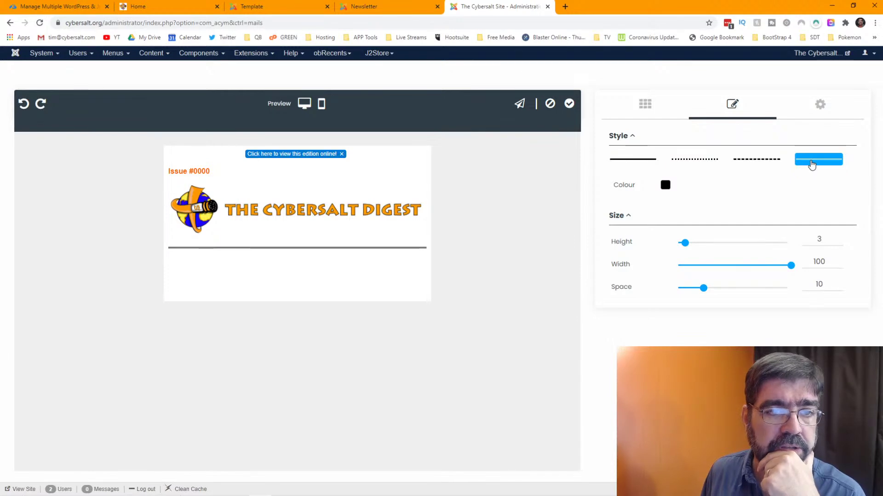
{"action": "left_click_drag", "start_coordinate": [790, 269], "coordinate": [777, 271]}
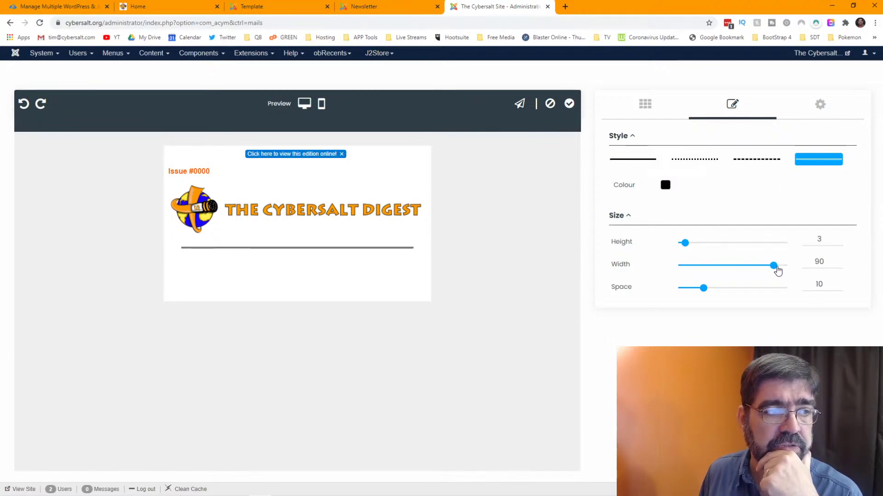
{"action": "mouse_move", "coordinate": [704, 289]}
{"action": "left_mouse_down"}
{"action": "mouse_move", "coordinate": [733, 291]}
{"action": "mouse_move", "coordinate": [662, 291]}
{"action": "mouse_move", "coordinate": [689, 291]}
{"action": "left_mouse_up"}
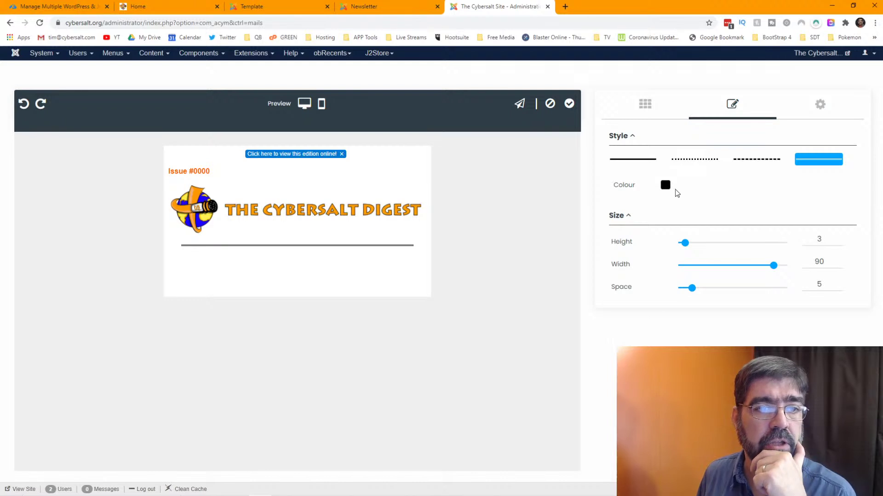
{"action": "left_click", "coordinate": [665, 185]}
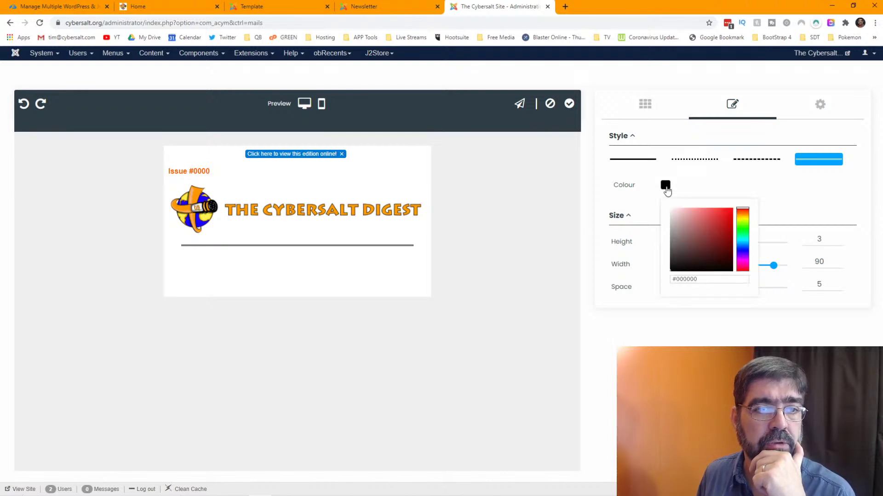
{"action": "left_click", "coordinate": [699, 233]}
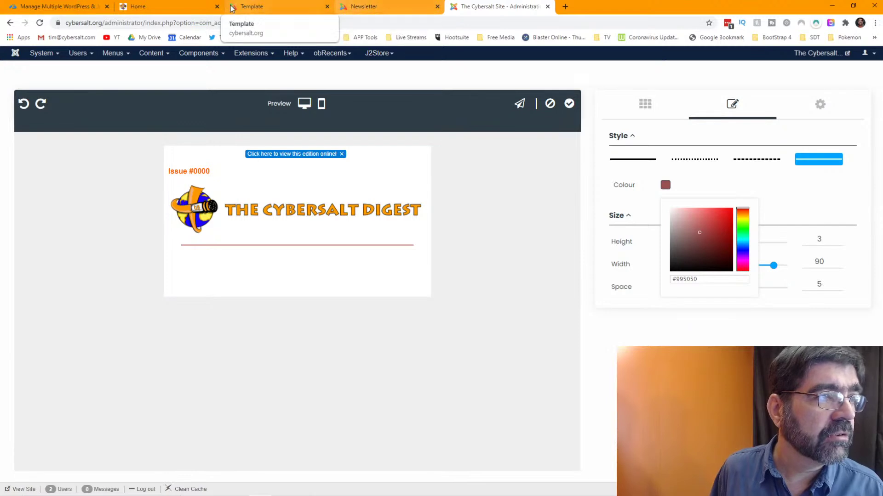
- Copy the #0065FE background colour of the website's Read more button using DevTools
{"action": "left_click", "coordinate": [163, 6]}
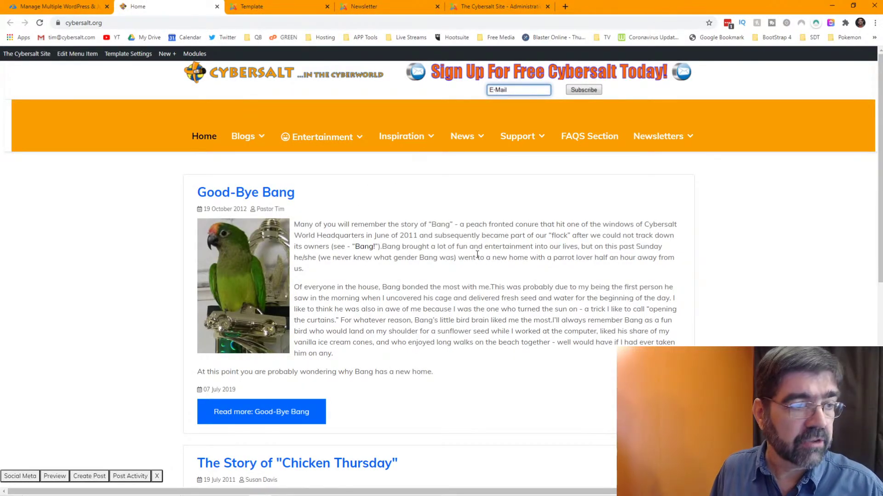
{"action": "key", "text": "F12"}
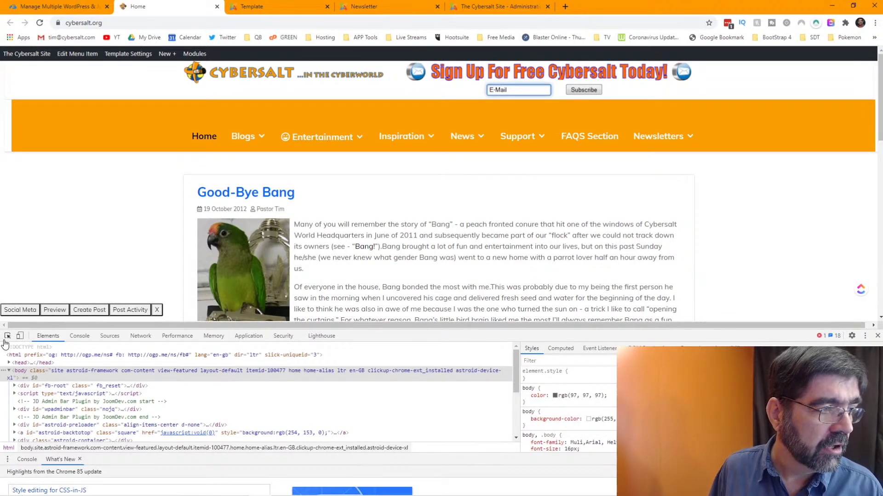
{"action": "left_click", "coordinate": [8, 335]}
{"action": "scroll", "coordinate": [110, 230], "scroll_direction": "down", "scroll_amount": 3}
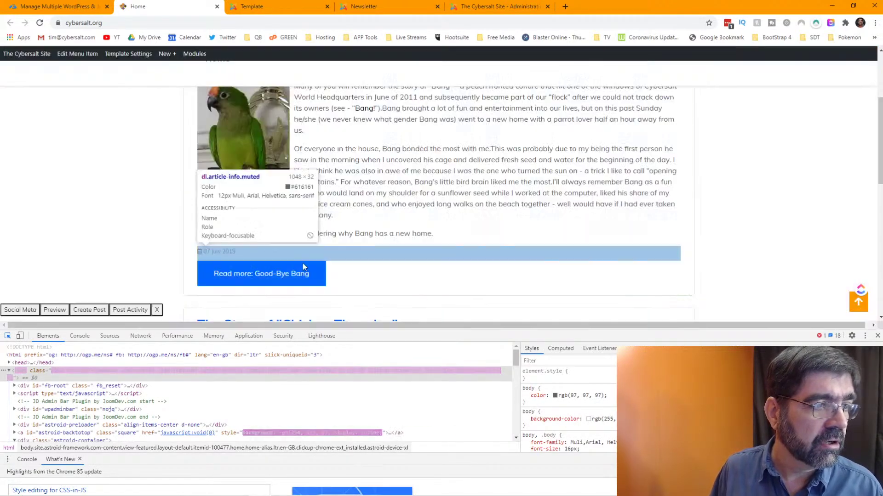
{"action": "left_click", "coordinate": [311, 273]}
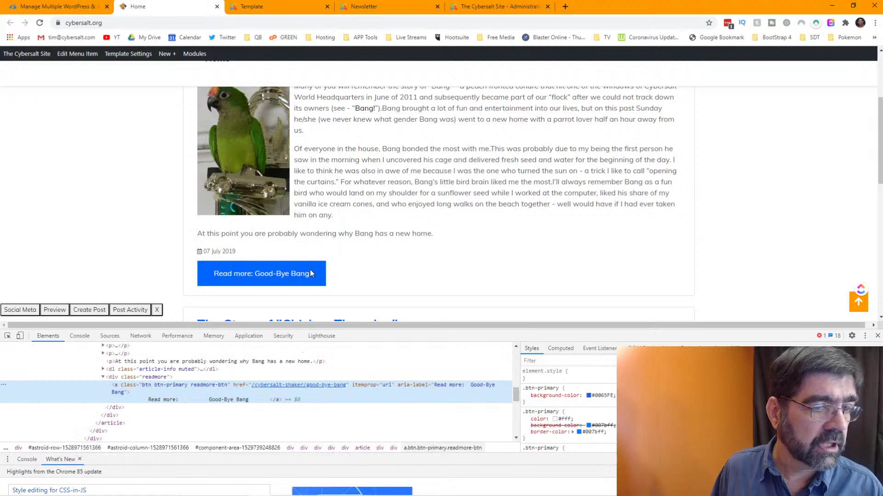
{"action": "left_click", "coordinate": [600, 395]}
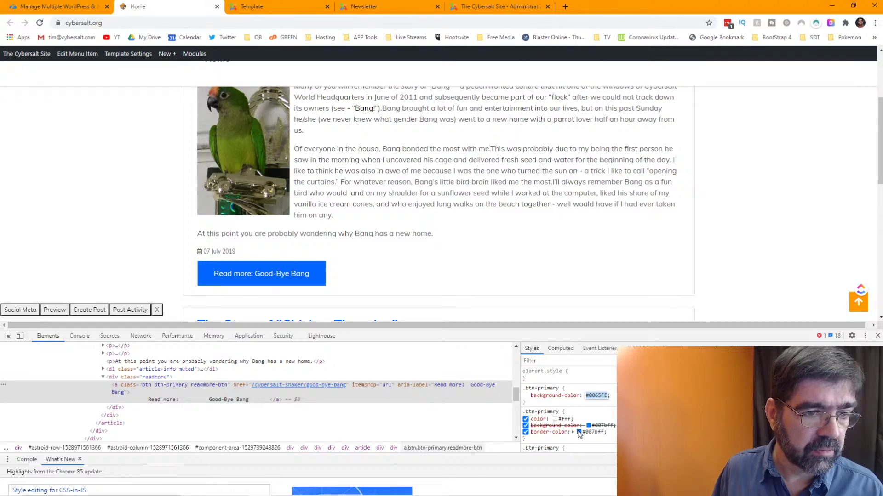
{"action": "right_click", "coordinate": [596, 396]}
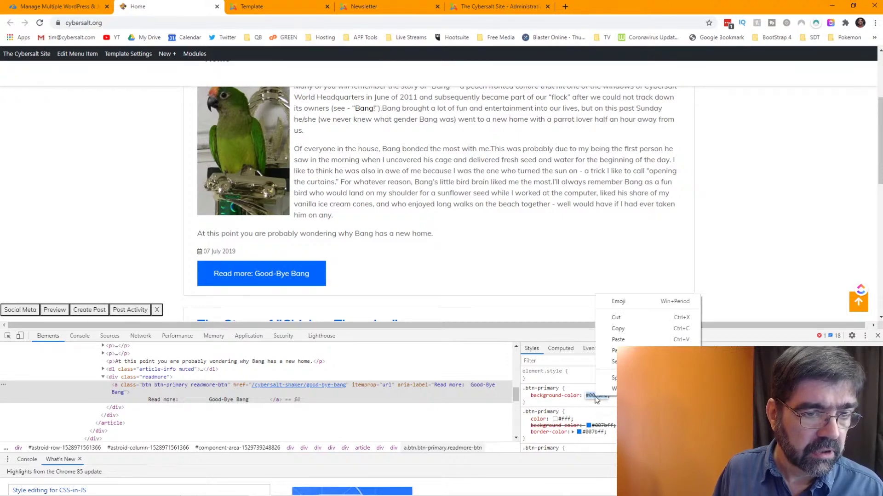
{"action": "left_click", "coordinate": [636, 330]}
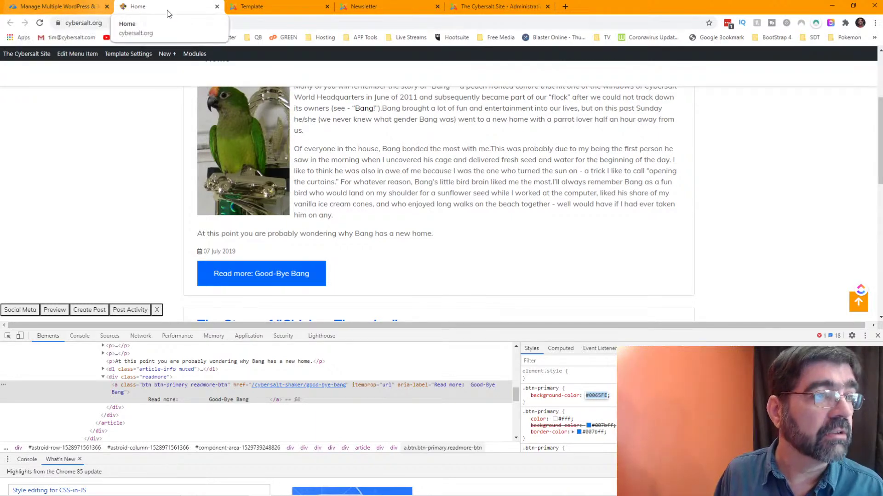
- Return to the AcyMailing editor and close the separator's colour picker
{"action": "left_click", "coordinate": [365, 6]}
{"action": "left_click", "coordinate": [498, 6]}
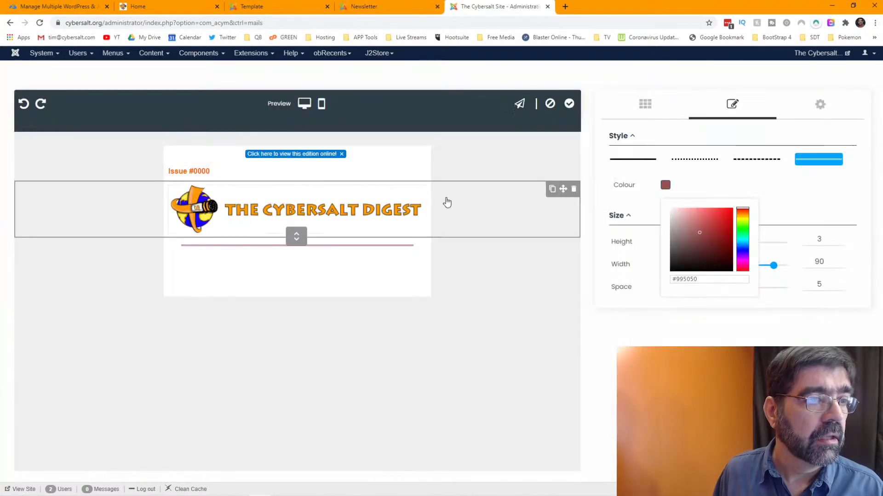
{"action": "left_click", "coordinate": [640, 276]}
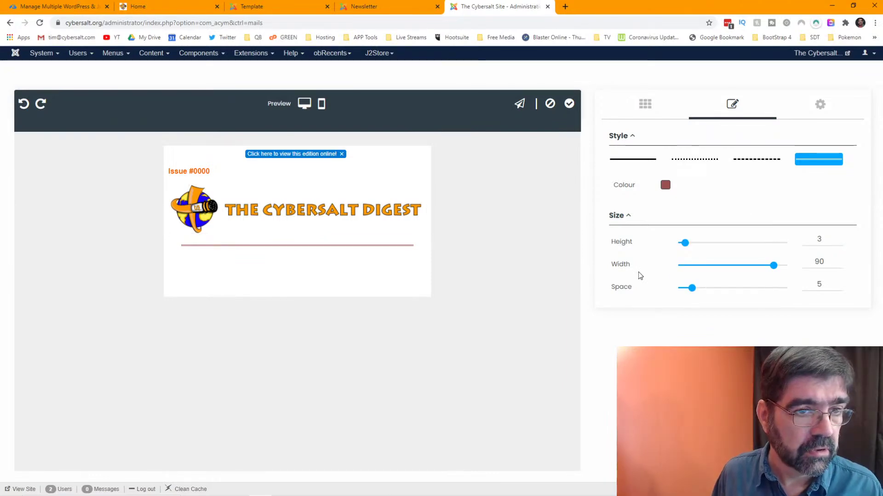
- Recolour the separator below the banner to #0065fe, then view the old Digest template
{"action": "left_click", "coordinate": [679, 217]}
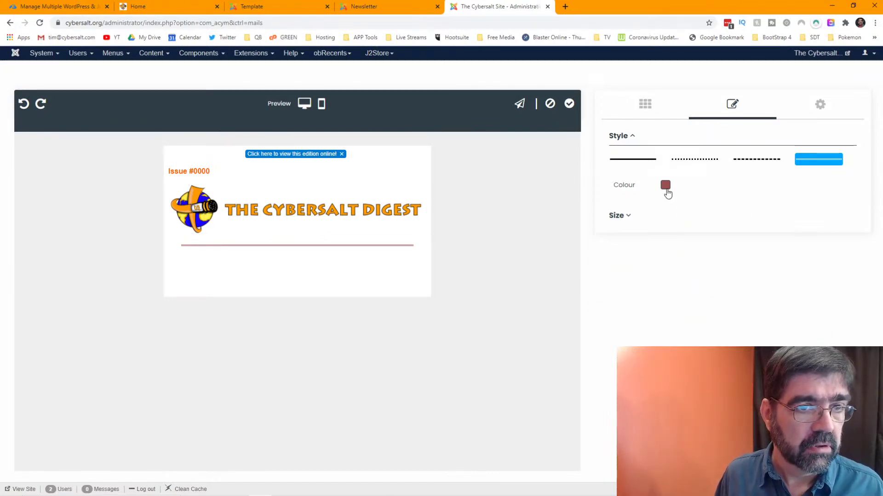
{"action": "left_click", "coordinate": [666, 187]}
{"action": "triple_click", "coordinate": [686, 279]}
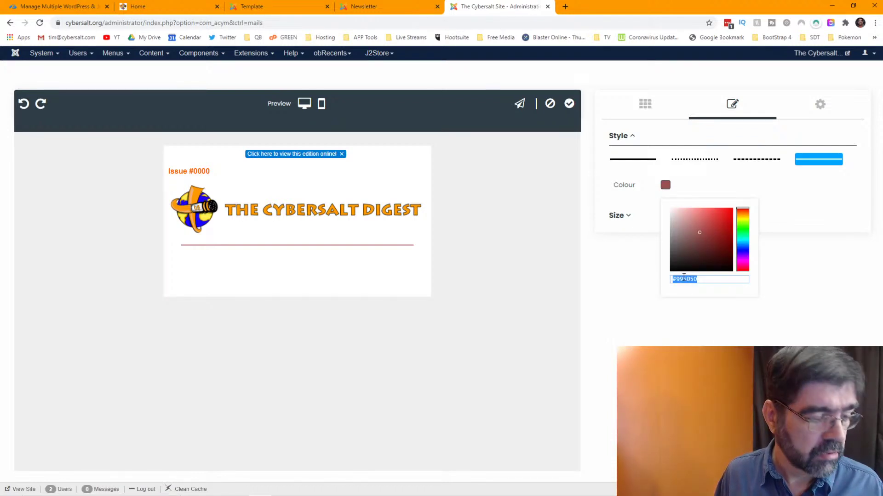
{"action": "key", "text": "ctrl+v"}
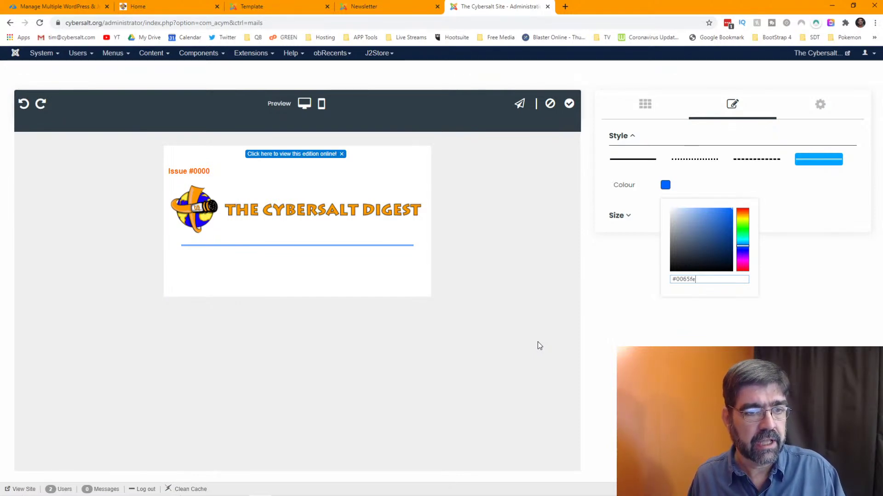
{"action": "left_click", "coordinate": [272, 8]}
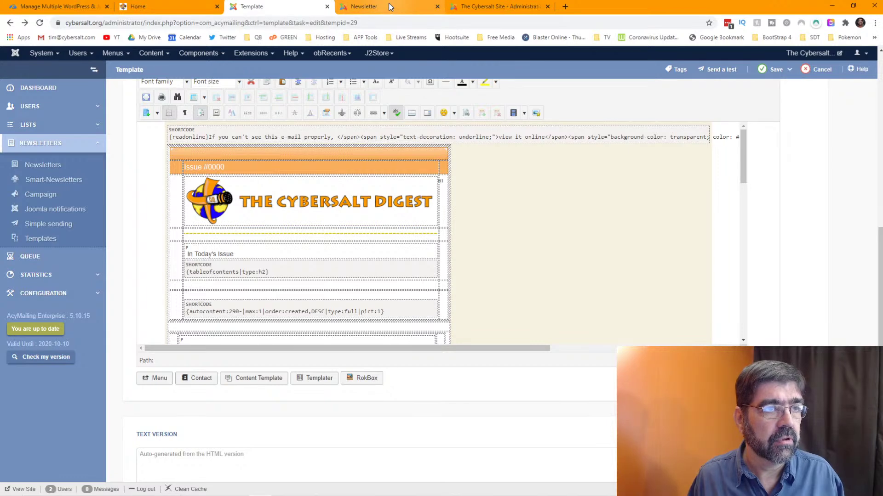
- Add a one-column block below the blue divider and drop a Text element into it
{"action": "left_click", "coordinate": [375, 6]}
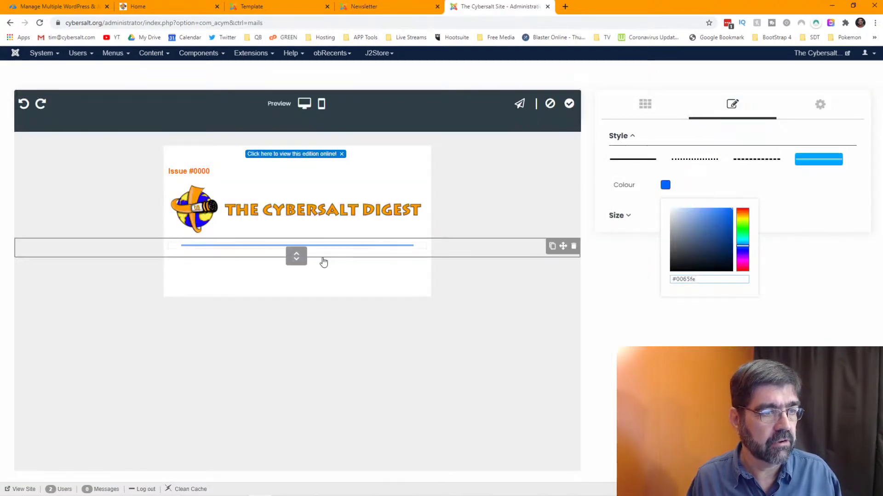
{"action": "left_click", "coordinate": [640, 119]}
{"action": "left_click_drag", "start_coordinate": [644, 167], "coordinate": [347, 266]}
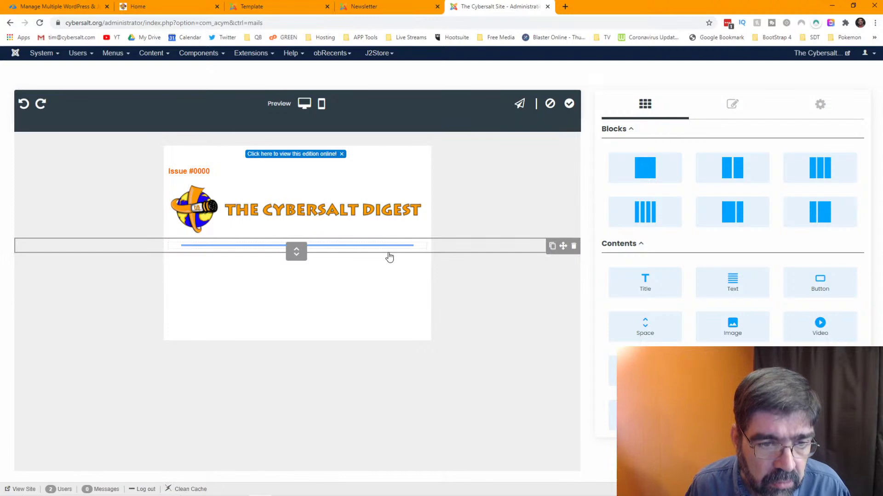
{"action": "left_click_drag", "start_coordinate": [702, 275], "coordinate": [699, 275]}
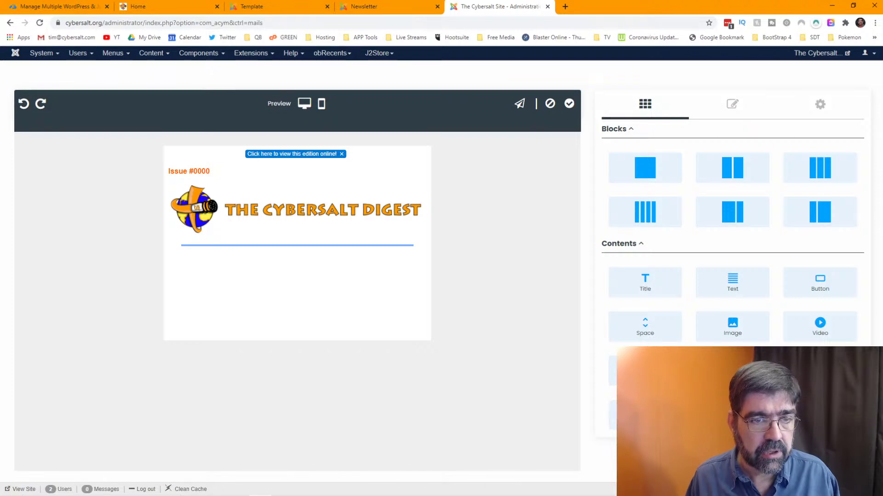
{"action": "left_click_drag", "start_coordinate": [733, 279], "coordinate": [361, 269]}
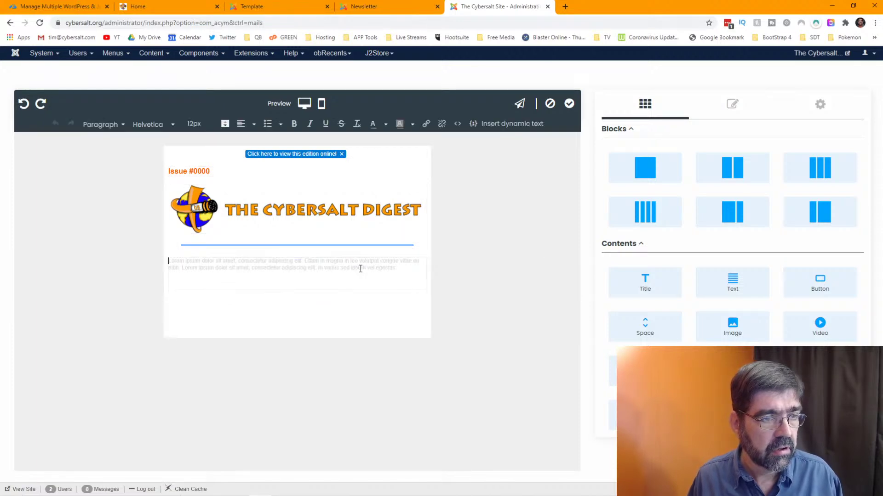
{"action": "left_click", "coordinate": [488, 124]}
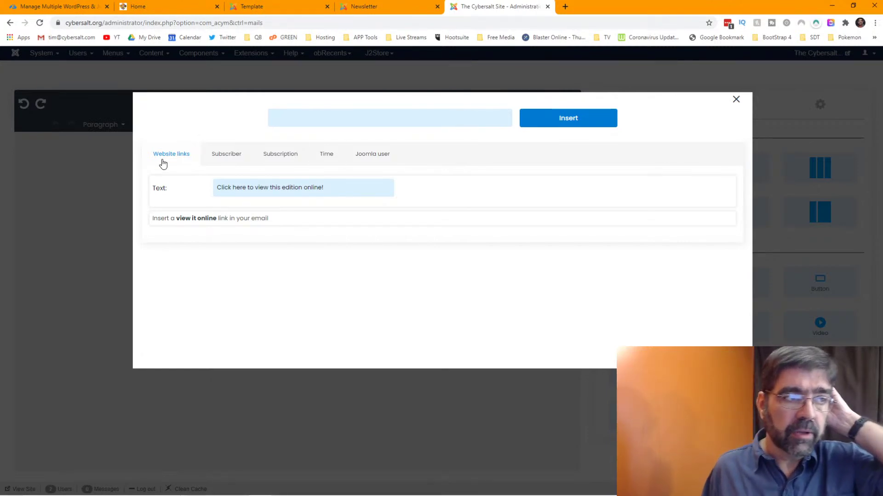
{"action": "left_click", "coordinate": [226, 154]}
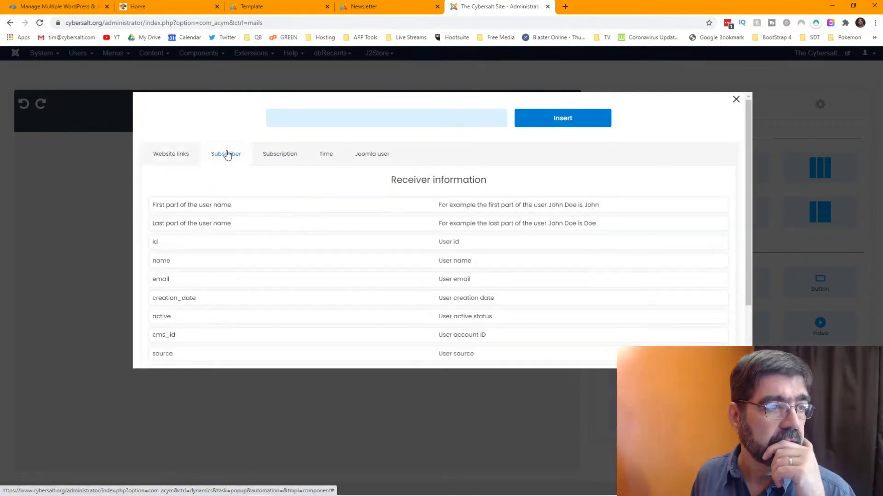
{"action": "scroll", "coordinate": [269, 220], "scroll_direction": "down", "scroll_amount": 2}
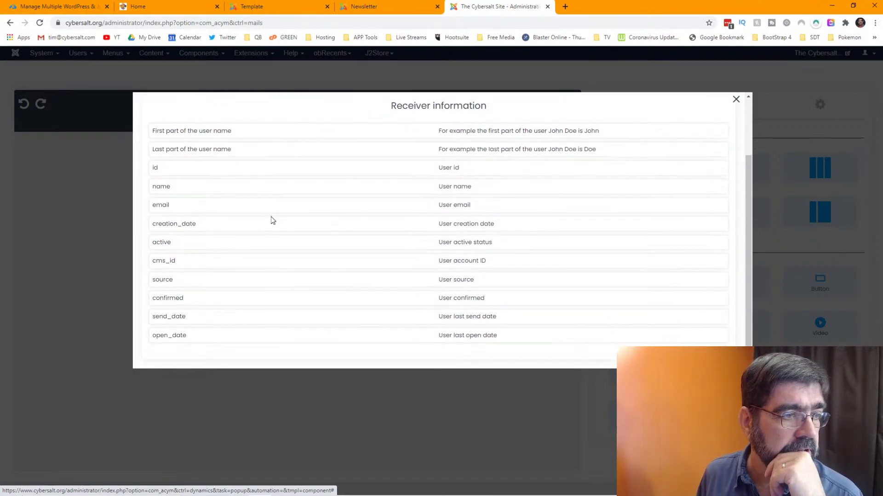
{"action": "scroll", "coordinate": [271, 205], "scroll_direction": "up", "scroll_amount": 2}
{"action": "left_click", "coordinate": [272, 155]}
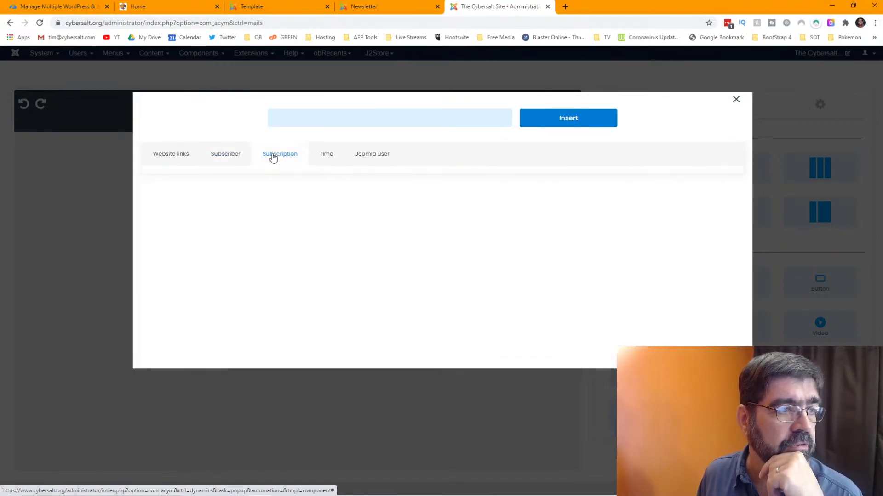
{"action": "scroll", "coordinate": [181, 233], "scroll_direction": "down", "scroll_amount": 2}
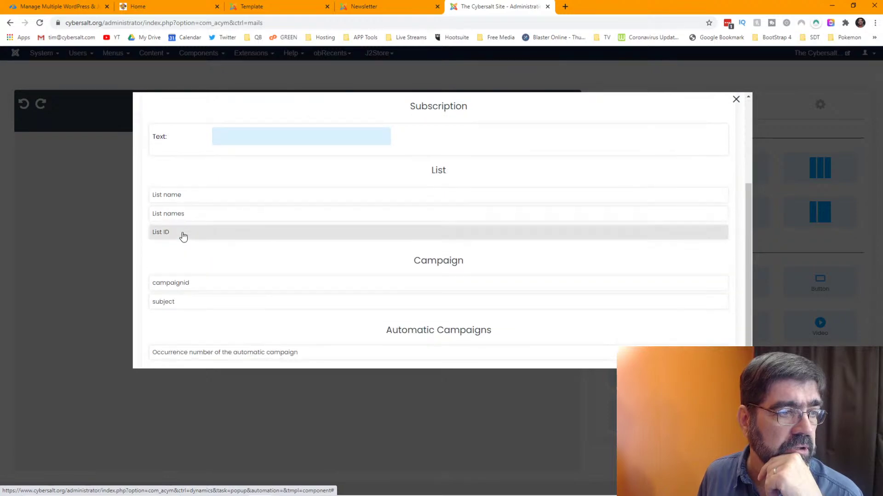
{"action": "scroll", "coordinate": [184, 235], "scroll_direction": "up", "scroll_amount": 3}
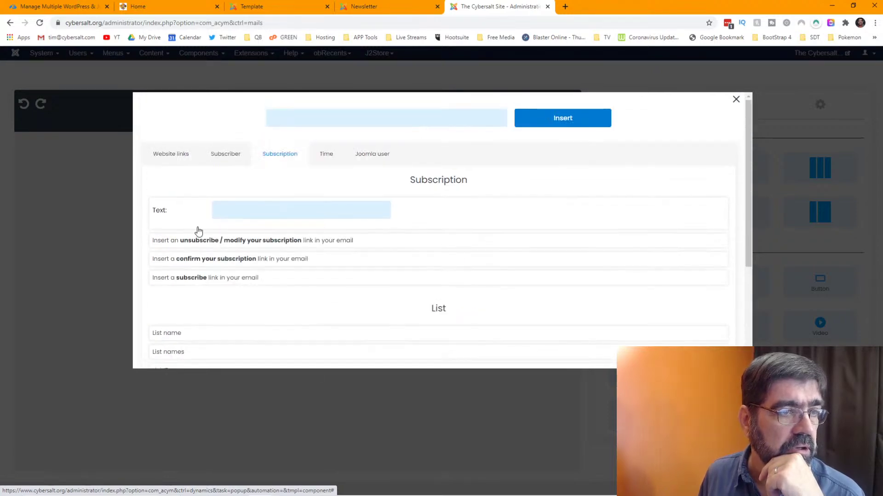
{"action": "left_click", "coordinate": [326, 158]}
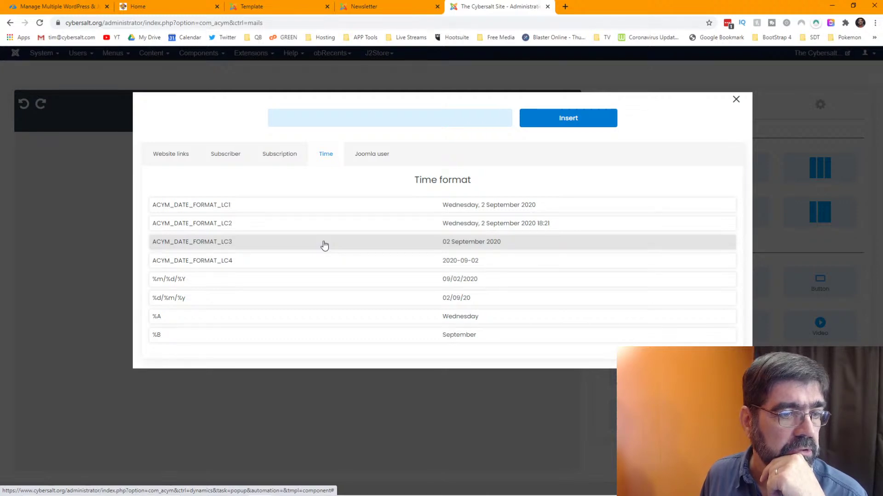
{"action": "left_click", "coordinate": [368, 158]}
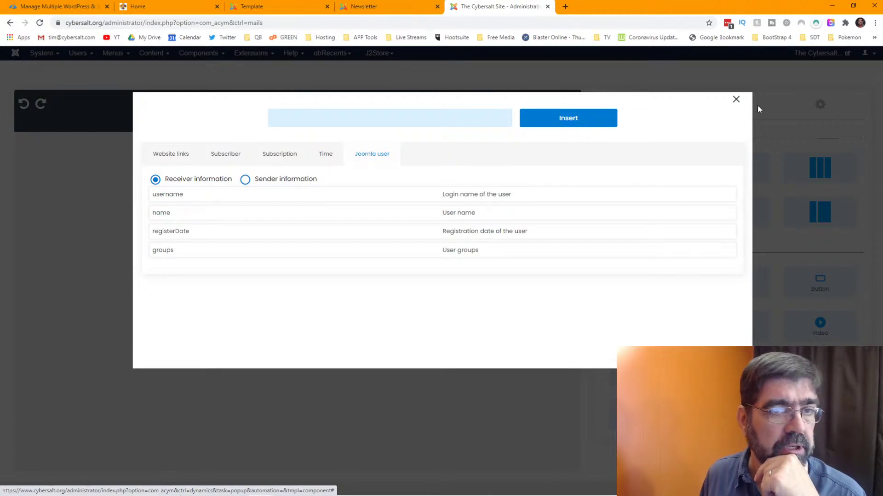
{"action": "left_click", "coordinate": [735, 100]}
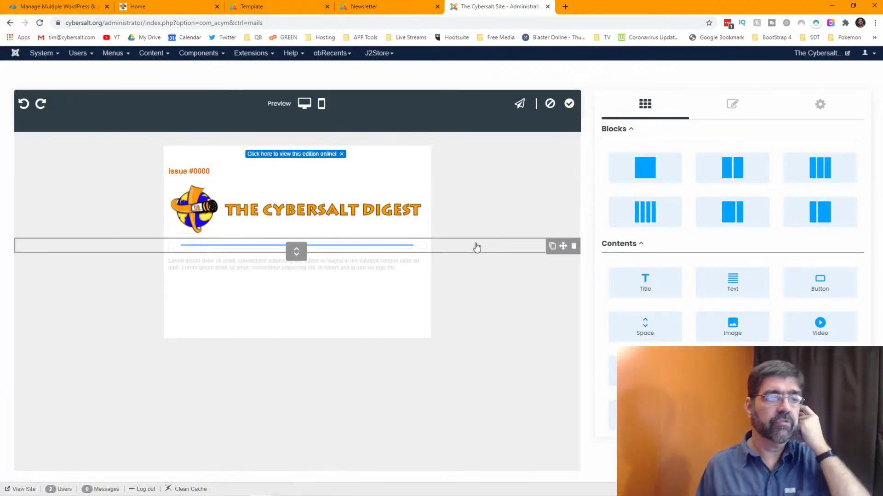
- Copy the {tableofcontents|type:h2} shortcode from the old newsletter and return to the new editor
{"action": "left_click", "coordinate": [373, 7]}
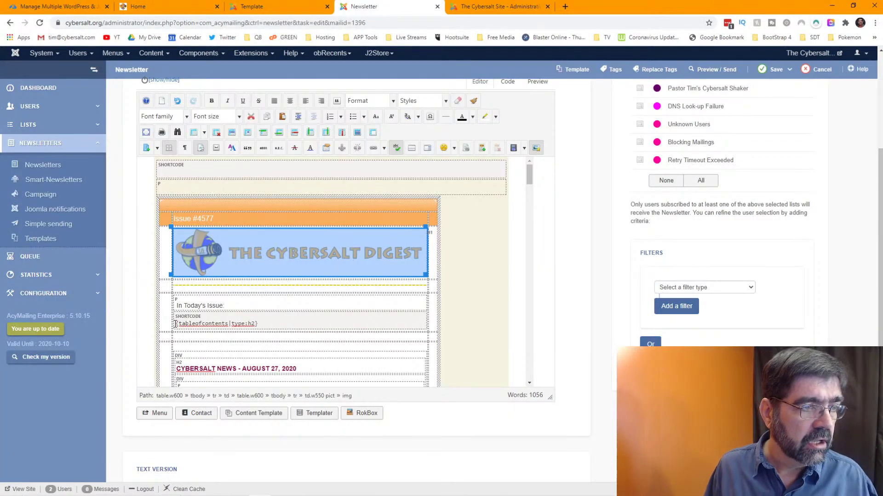
{"action": "left_click_drag", "start_coordinate": [176, 324], "coordinate": [263, 323]}
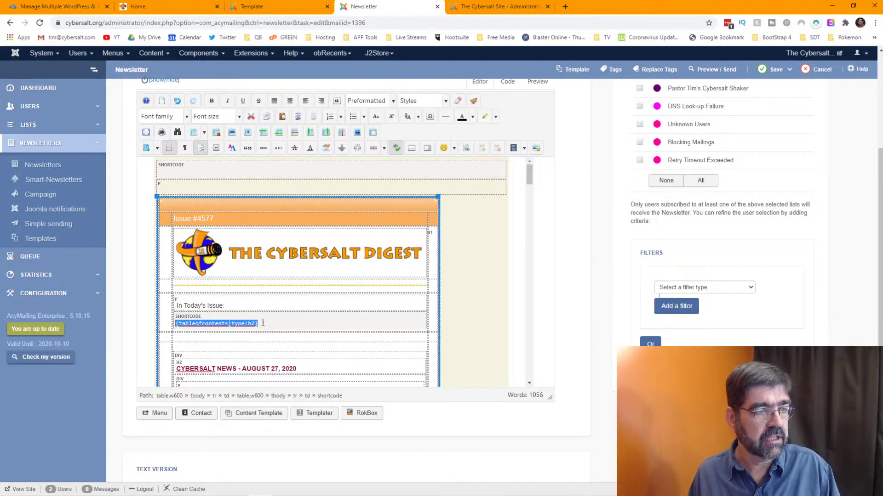
{"action": "right_click", "coordinate": [254, 323]}
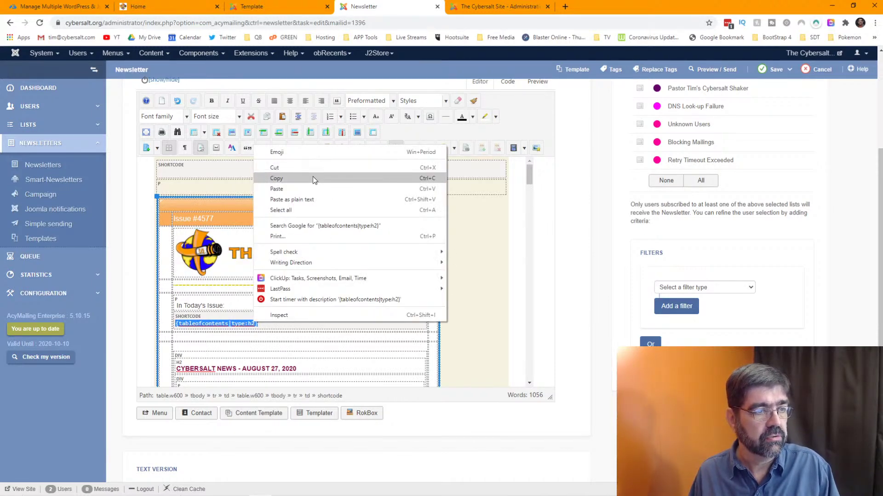
{"action": "left_click", "coordinate": [276, 178]}
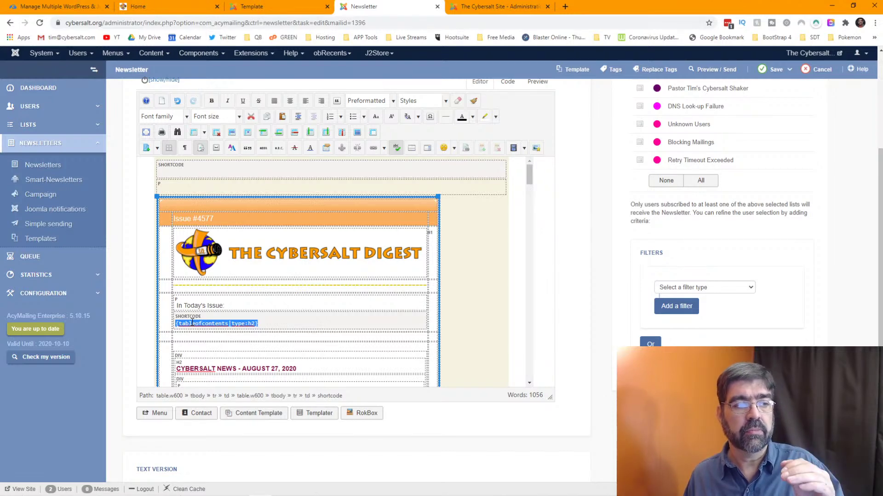
{"action": "right_click", "coordinate": [192, 324]}
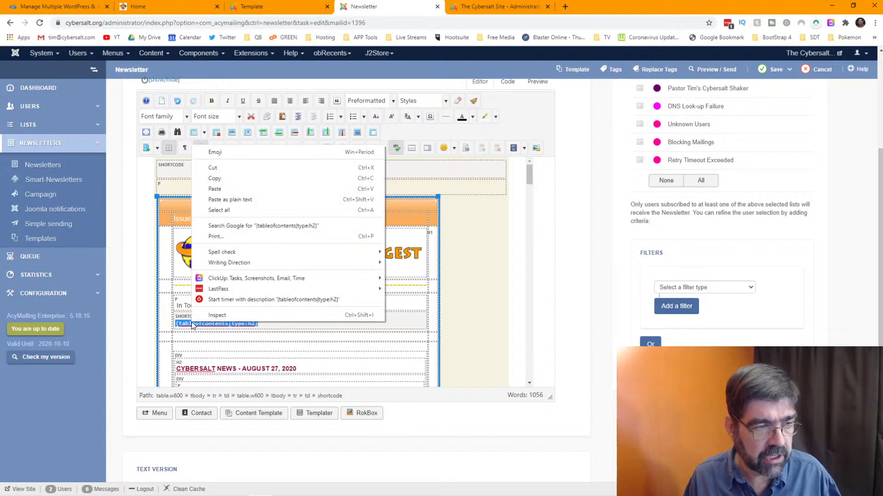
{"action": "left_click", "coordinate": [231, 177]}
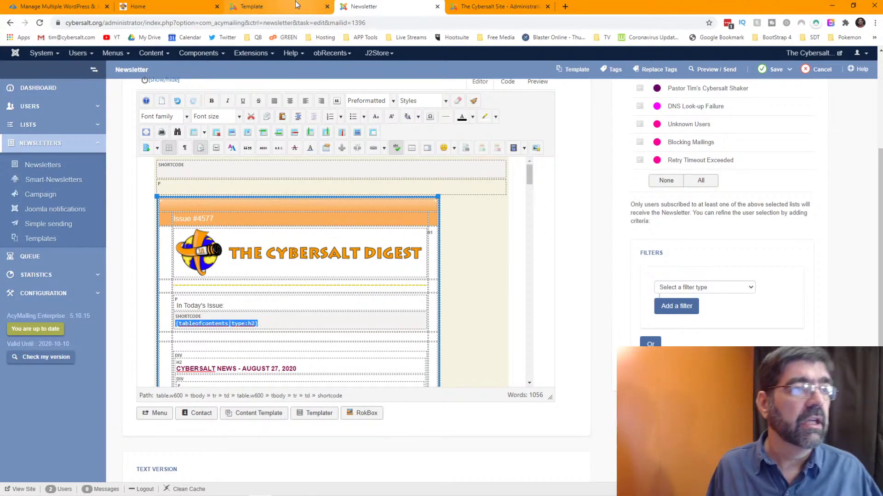
{"action": "left_click", "coordinate": [497, 6]}
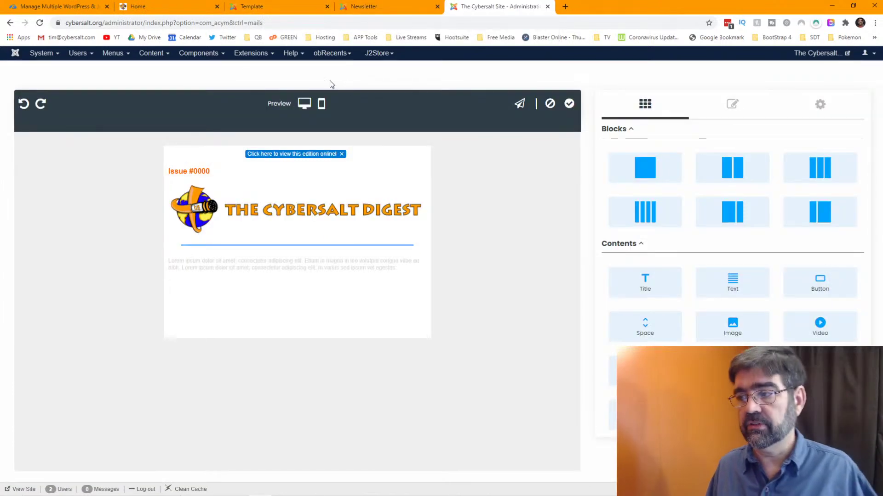
- Replace the placeholder text with 'In this issue' and paste the {tableofcontents|type:h2} shortcode below
{"action": "left_click", "coordinate": [277, 265]}
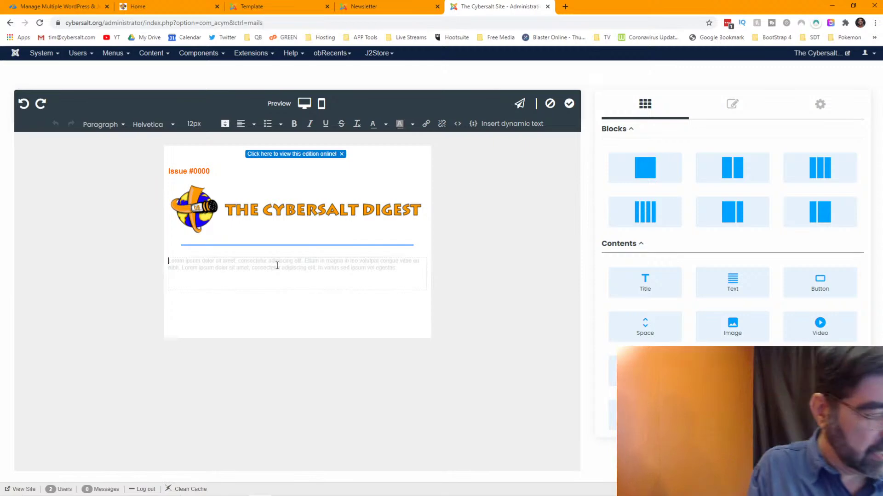
{"action": "type", "text": "IN this issue:"}
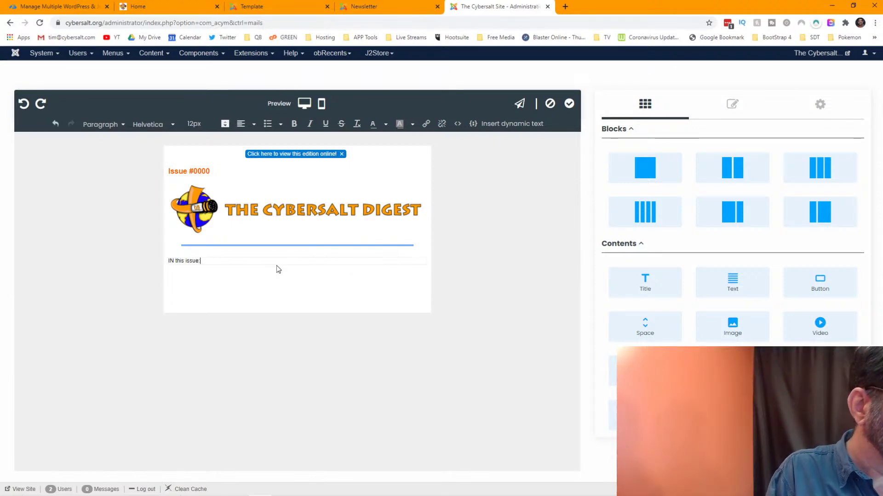
{"action": "key", "text": "BackSpace"}
{"action": "type", "text": "n"}
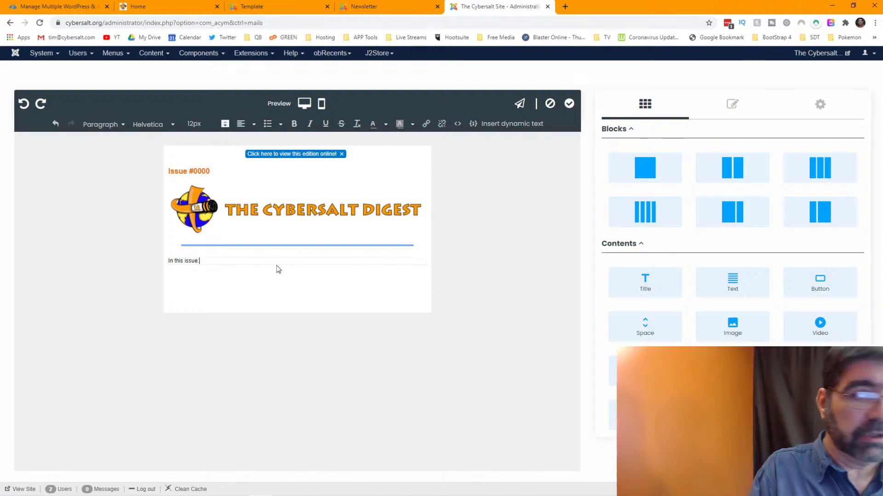
{"action": "left_click", "coordinate": [277, 265]}
{"action": "key", "text": "Return"}
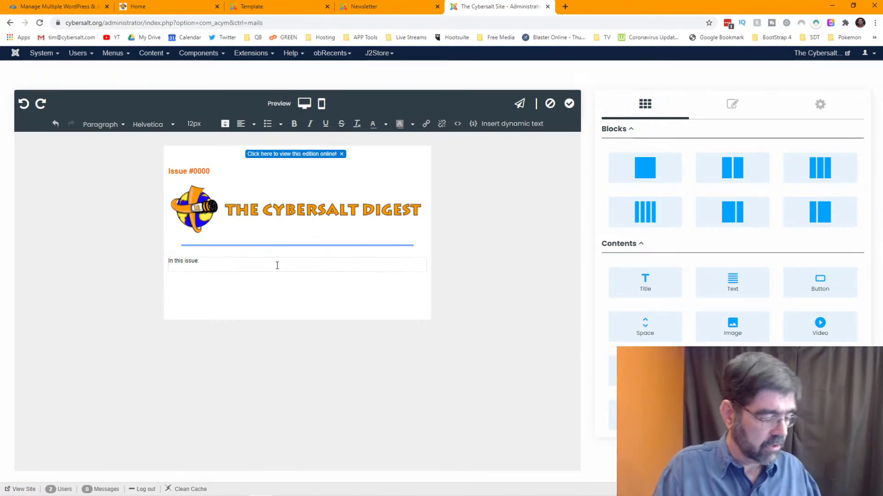
{"action": "key", "text": "ctrl+v"}
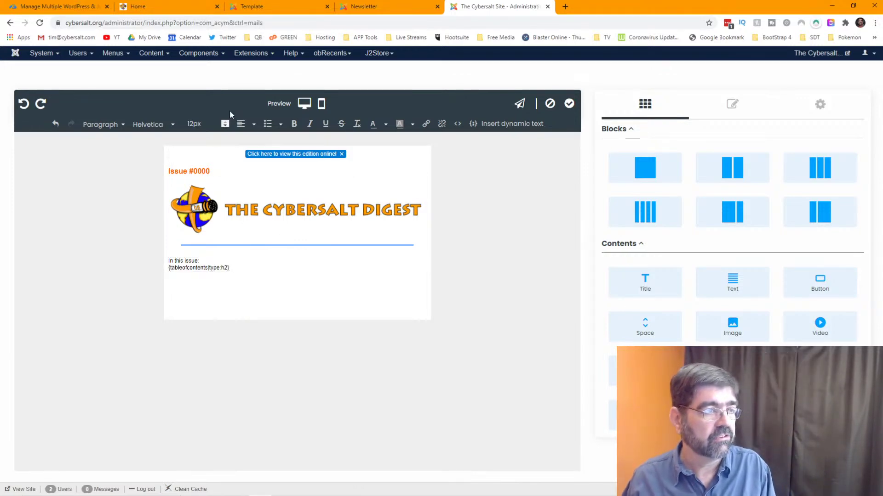
- Center the shortcode line and compare it against the old newsletter
{"action": "left_click", "coordinate": [255, 126]}
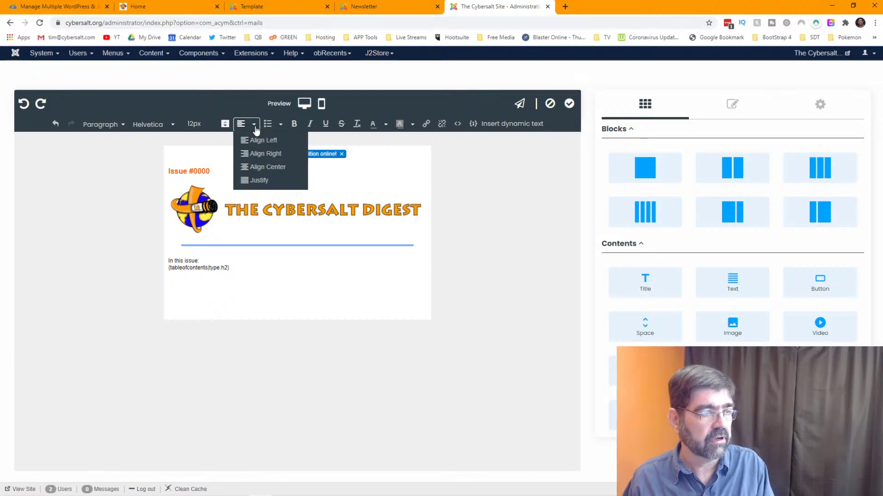
{"action": "left_click", "coordinate": [268, 168]}
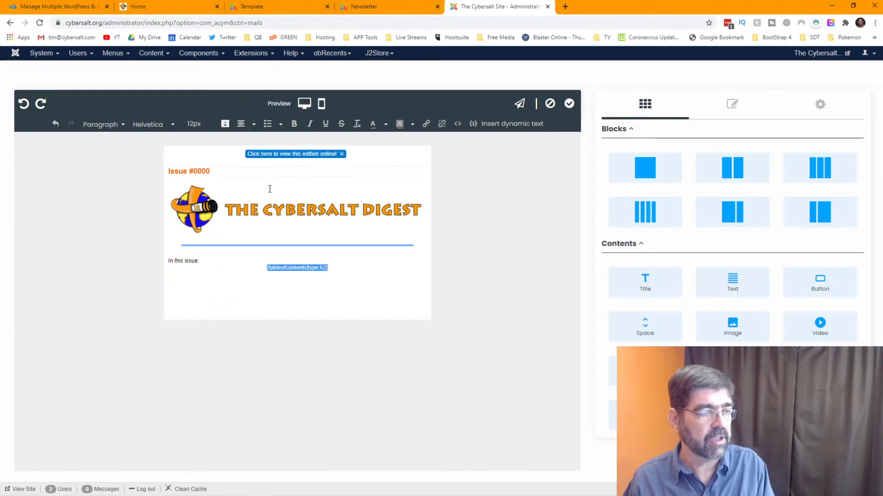
{"action": "left_click", "coordinate": [347, 277]}
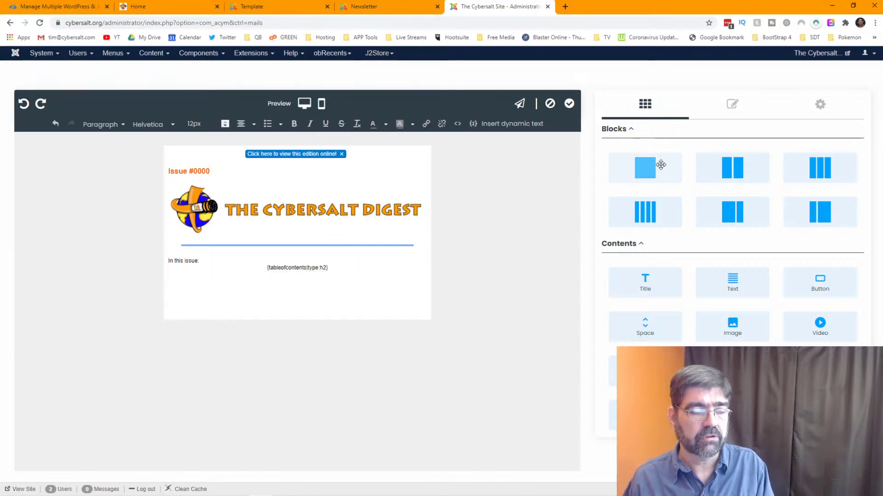
{"action": "left_click", "coordinate": [376, 11]}
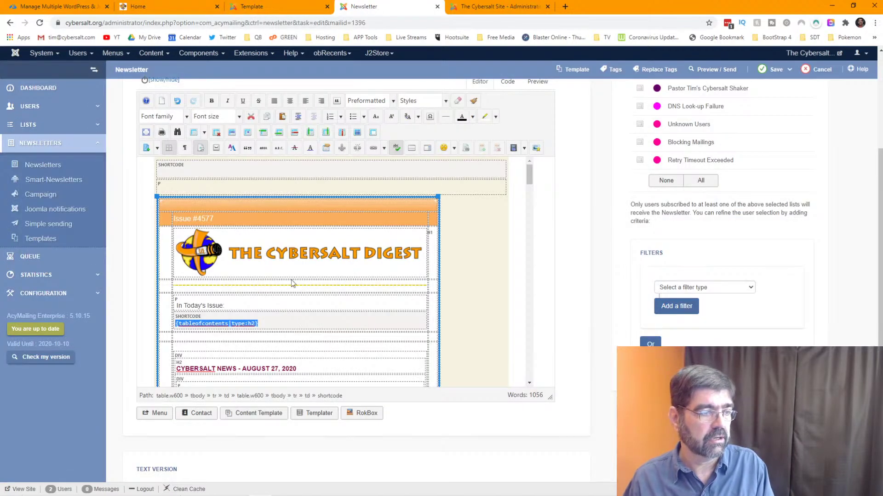
{"action": "scroll", "coordinate": [294, 283], "scroll_direction": "down", "scroll_amount": 1}
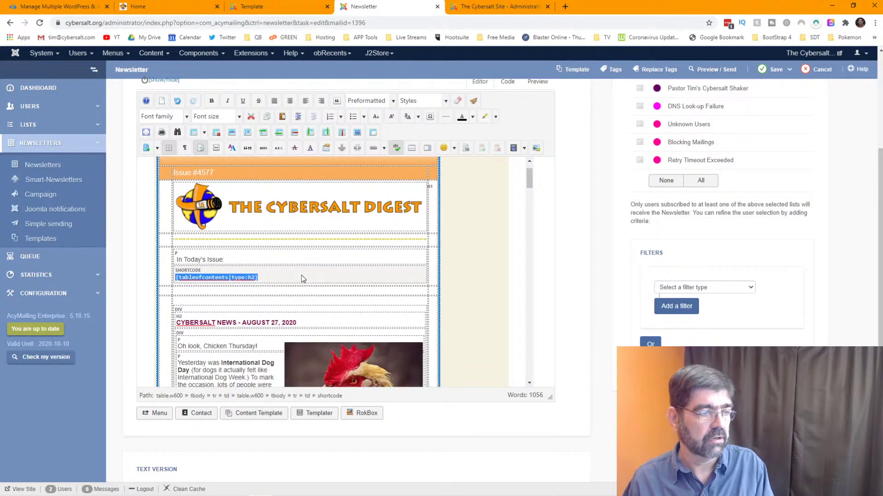
{"action": "left_click", "coordinate": [501, 7]}
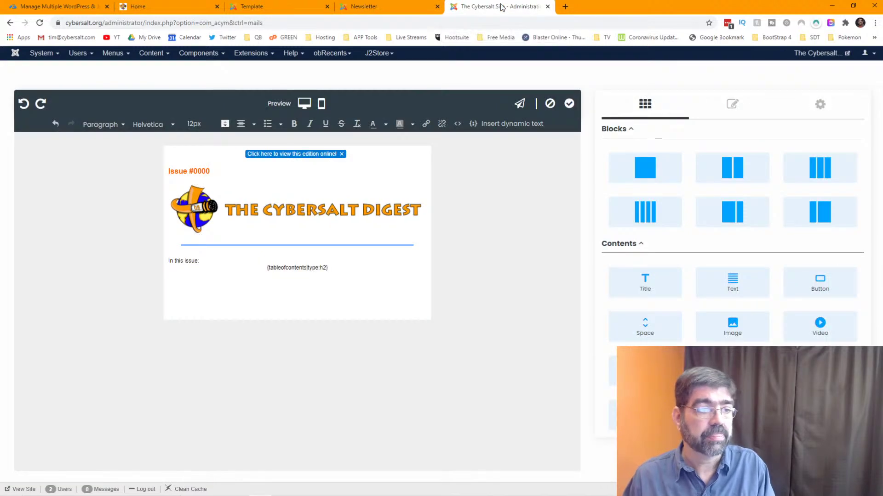
- Duplicate the blue separator row and move the copy below the 'In this issue:' block
{"action": "left_click", "coordinate": [647, 167]}
{"action": "left_click_drag", "start_coordinate": [647, 167], "coordinate": [341, 299]}
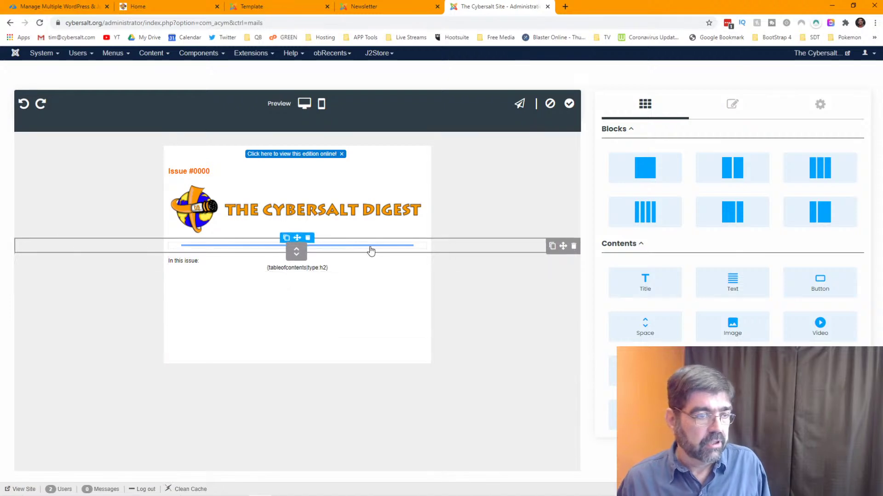
{"action": "left_click", "coordinate": [551, 247]}
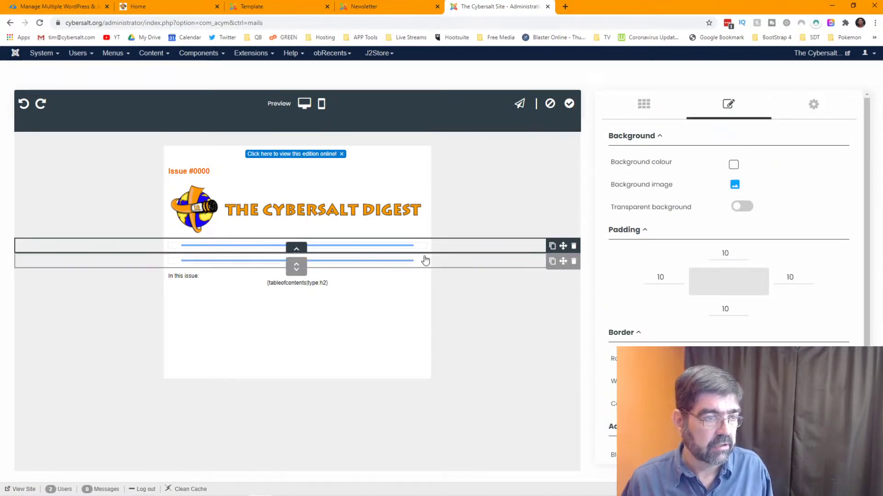
{"action": "left_click", "coordinate": [364, 266]}
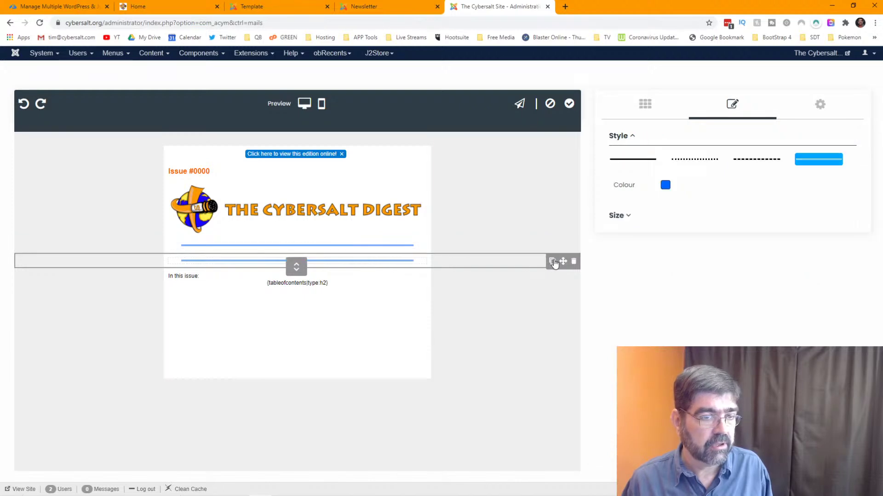
{"action": "left_click_drag", "start_coordinate": [562, 262], "coordinate": [399, 293]}
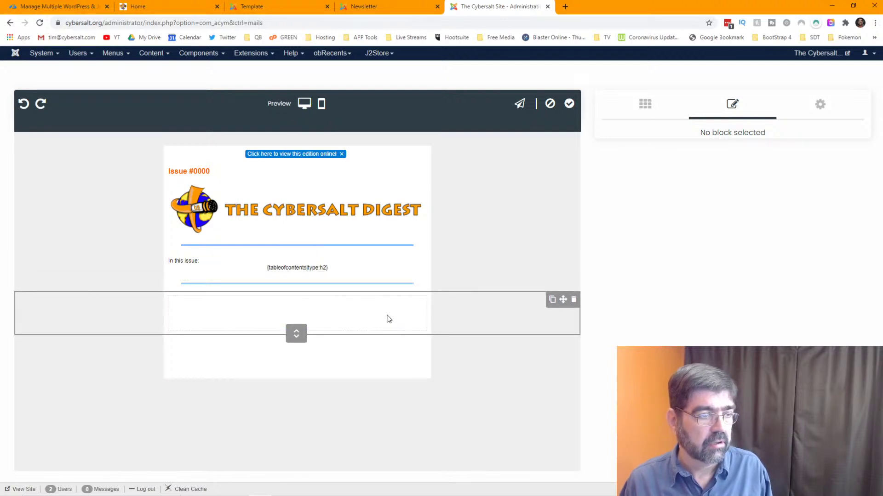
{"action": "left_click", "coordinate": [643, 106]}
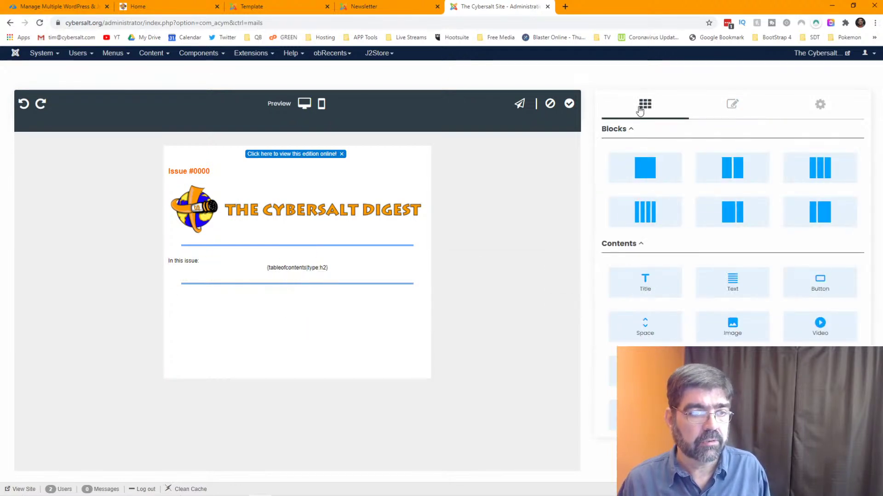
{"action": "left_click_drag", "start_coordinate": [645, 168], "coordinate": [332, 313]}
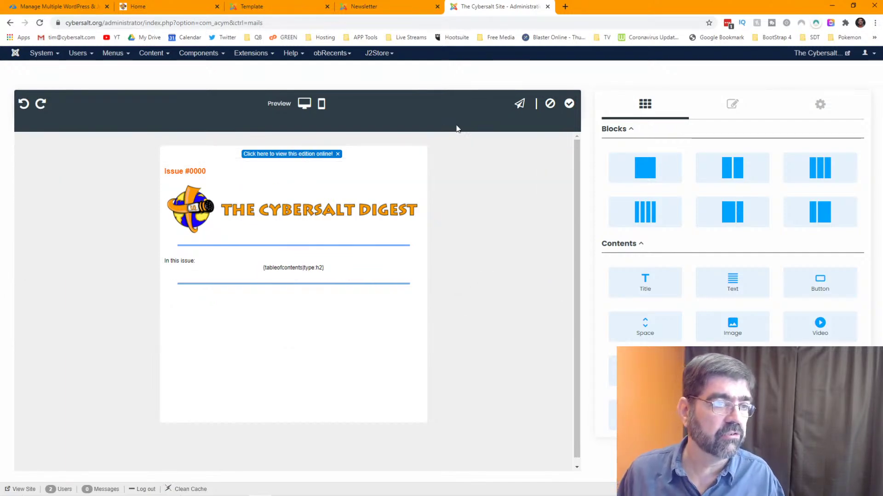
- Apply the Cybersalt 6 template edits, then scroll through the old Digest's autocontent sections
{"action": "left_click", "coordinate": [569, 104]}
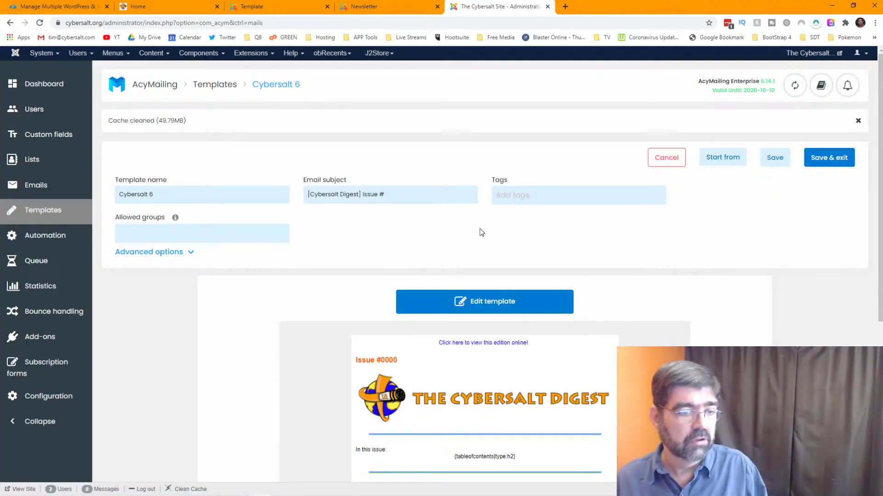
{"action": "scroll", "coordinate": [479, 229], "scroll_direction": "down", "scroll_amount": 3}
{"action": "scroll", "coordinate": [479, 229], "scroll_direction": "up", "scroll_amount": 3}
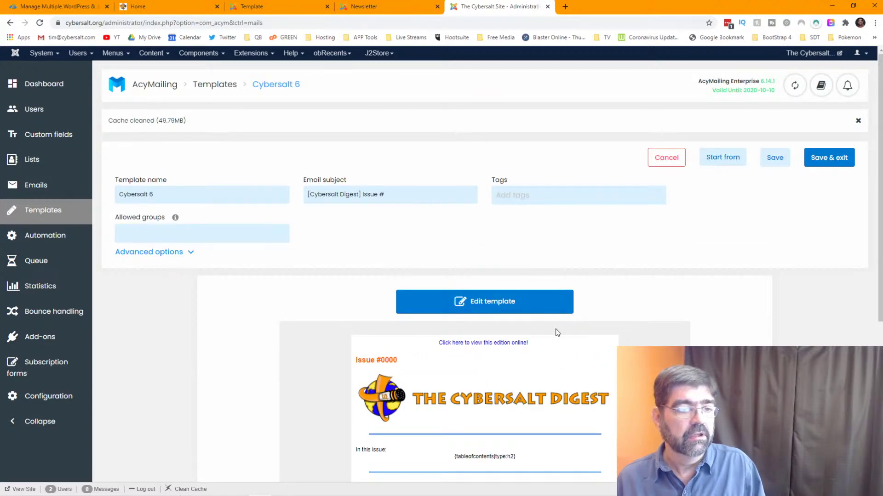
{"action": "left_click", "coordinate": [567, 295]}
{"action": "left_click", "coordinate": [266, 11]}
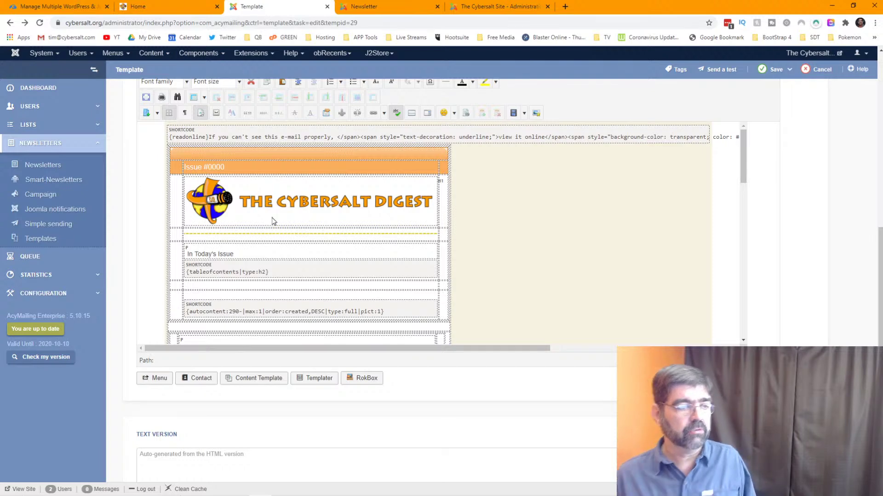
{"action": "scroll", "coordinate": [268, 217], "scroll_direction": "down", "scroll_amount": 2}
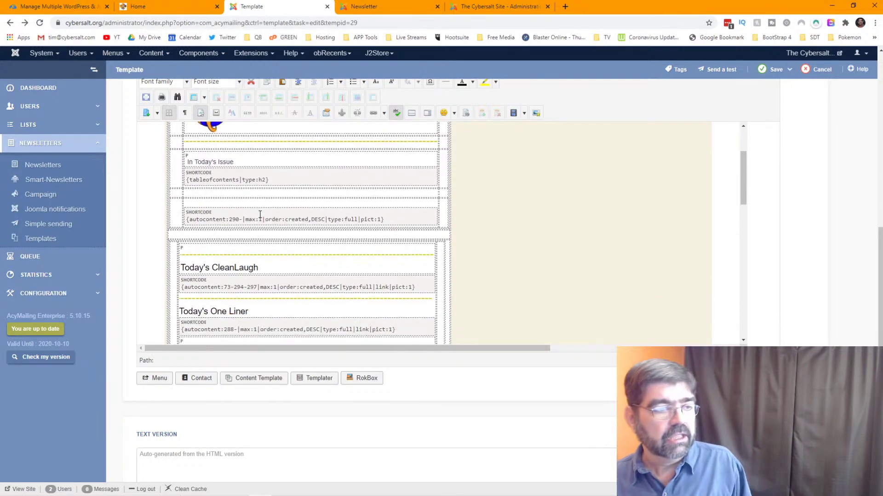
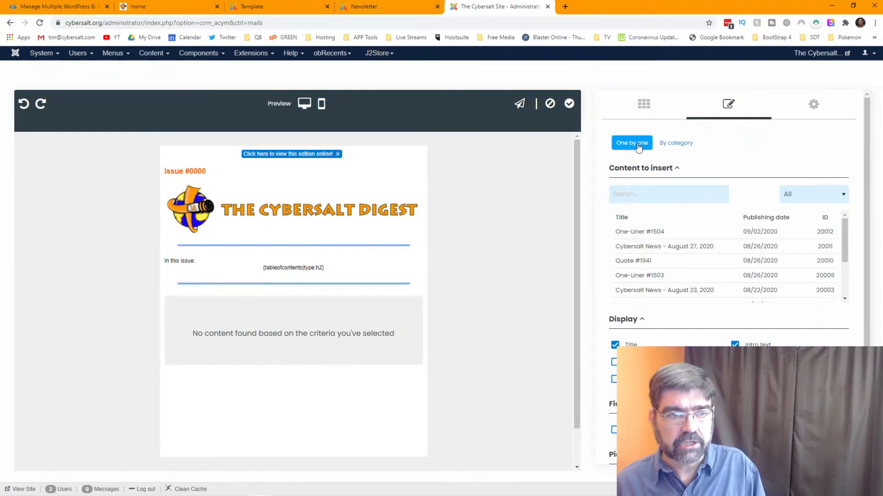
- Insert the Cybersalt News category's articles by category and scroll through the August 2020 posts
{"action": "left_click", "coordinate": [685, 144]}
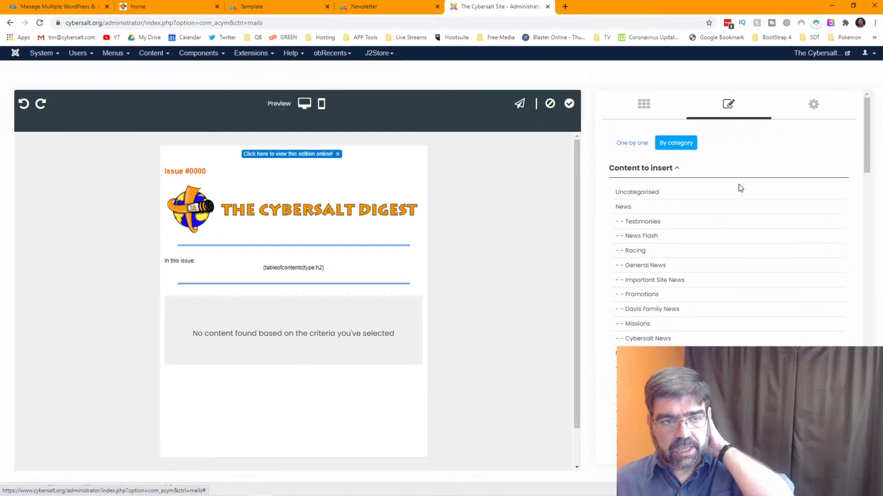
{"action": "left_click", "coordinate": [649, 340]}
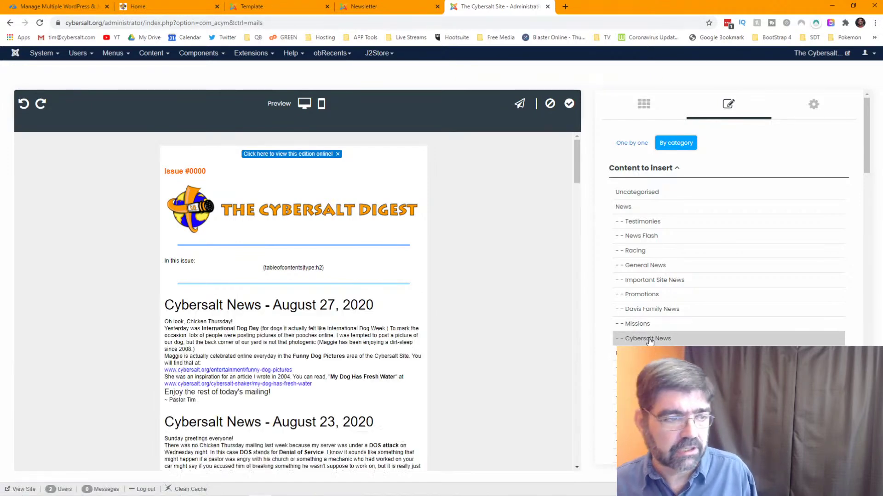
{"action": "scroll", "coordinate": [339, 239], "scroll_direction": "down", "scroll_amount": 2}
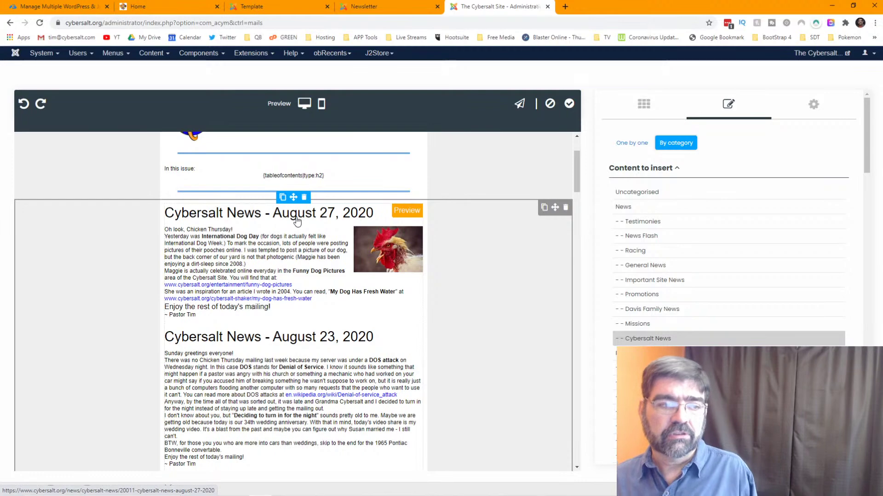
{"action": "scroll", "coordinate": [299, 240], "scroll_direction": "down", "scroll_amount": 2}
{"action": "scroll", "coordinate": [299, 240], "scroll_direction": "down", "scroll_amount": 2}
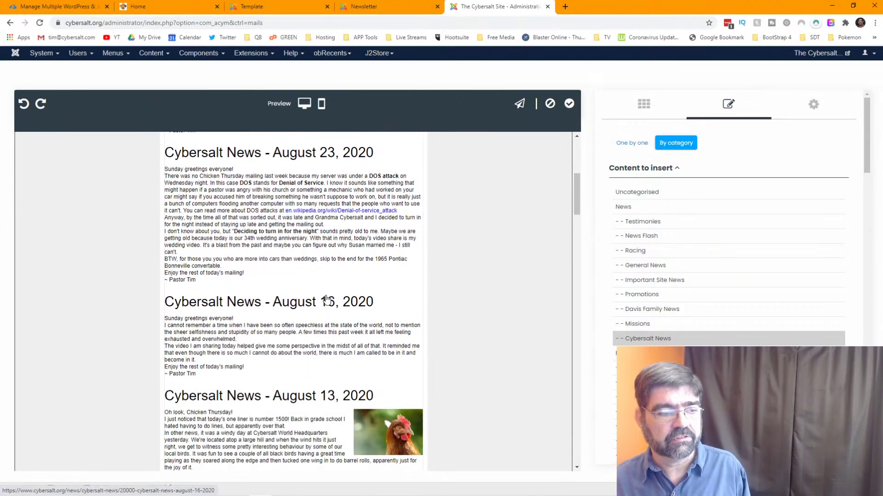
{"action": "scroll", "coordinate": [321, 296], "scroll_direction": "down", "scroll_amount": 2}
{"action": "scroll", "coordinate": [321, 295], "scroll_direction": "down", "scroll_amount": 3}
{"action": "scroll", "coordinate": [321, 297], "scroll_direction": "up", "scroll_amount": 10}
{"action": "scroll", "coordinate": [320, 299], "scroll_direction": "down", "scroll_amount": 8}
{"action": "scroll", "coordinate": [321, 300], "scroll_direction": "down", "scroll_amount": 6}
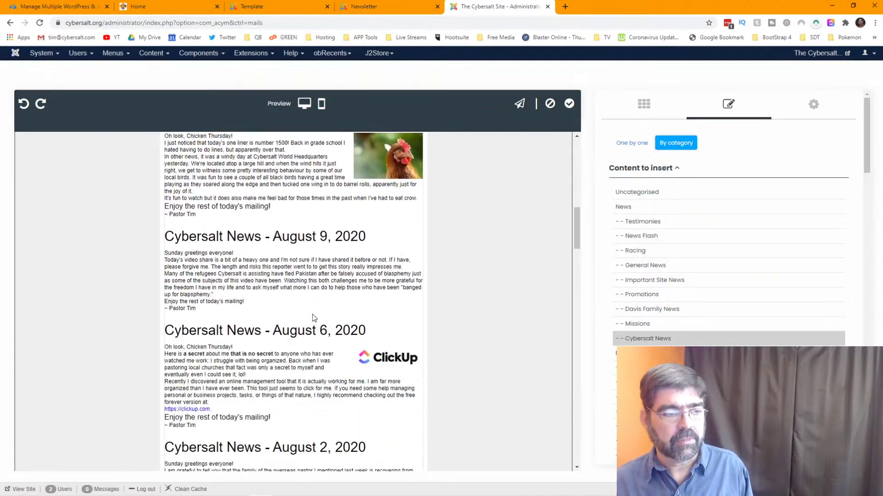
{"action": "scroll", "coordinate": [312, 316], "scroll_direction": "up", "scroll_amount": 10}
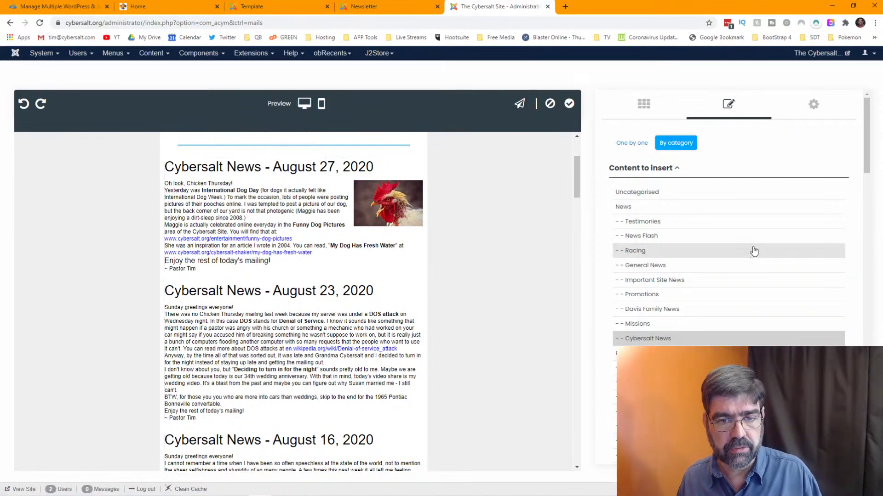
- Turn on Full text for the articles, briefly toggling Intro text off and back on
{"action": "scroll", "coordinate": [743, 250], "scroll_direction": "down", "scroll_amount": 7}
{"action": "scroll", "coordinate": [743, 250], "scroll_direction": "down", "scroll_amount": 10}
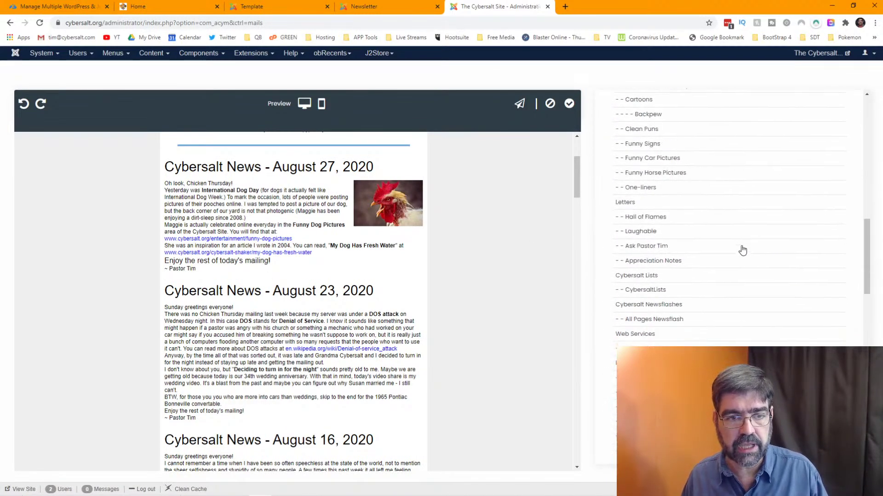
{"action": "scroll", "coordinate": [704, 235], "scroll_direction": "down", "scroll_amount": 8}
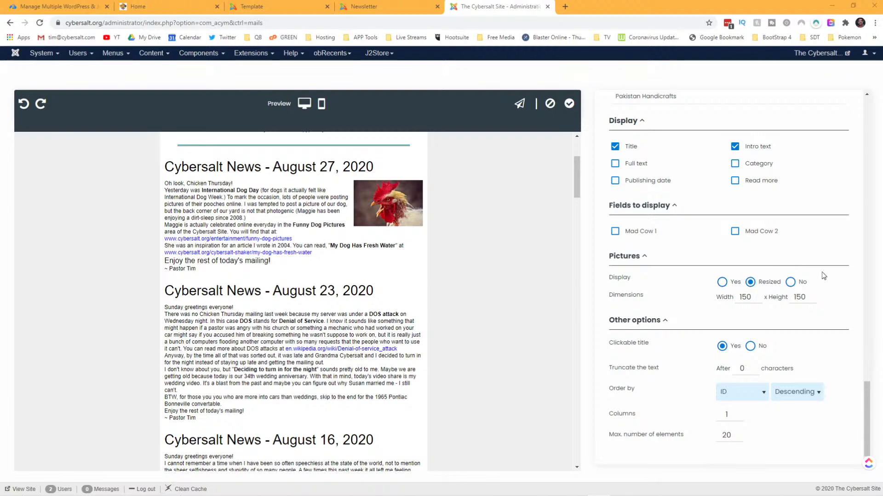
{"action": "scroll", "coordinate": [822, 277], "scroll_direction": "up", "scroll_amount": 3}
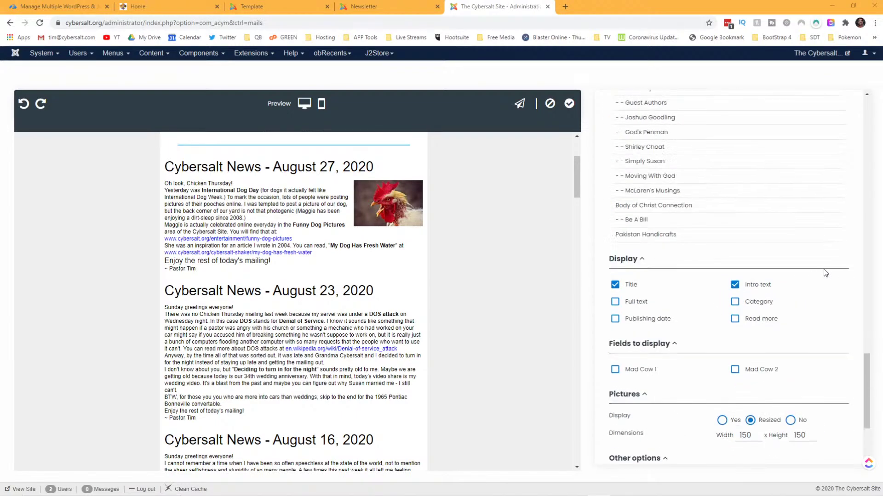
{"action": "left_click", "coordinate": [615, 303]}
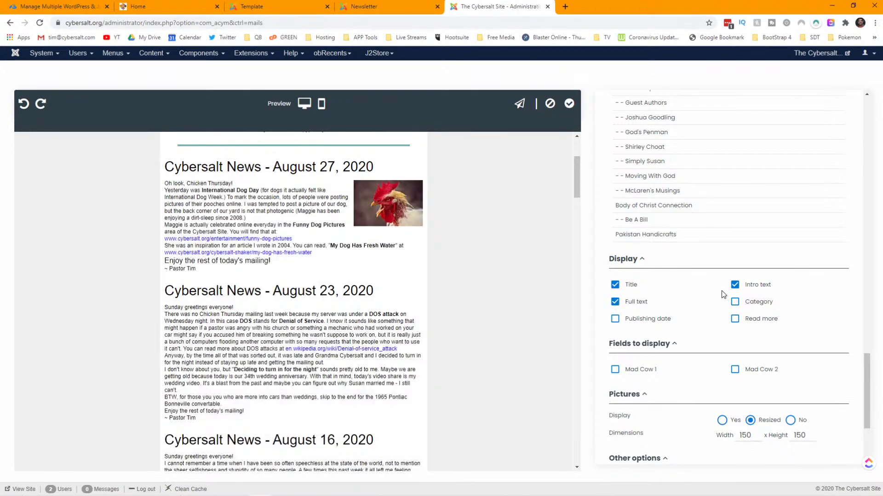
{"action": "left_click", "coordinate": [735, 288]}
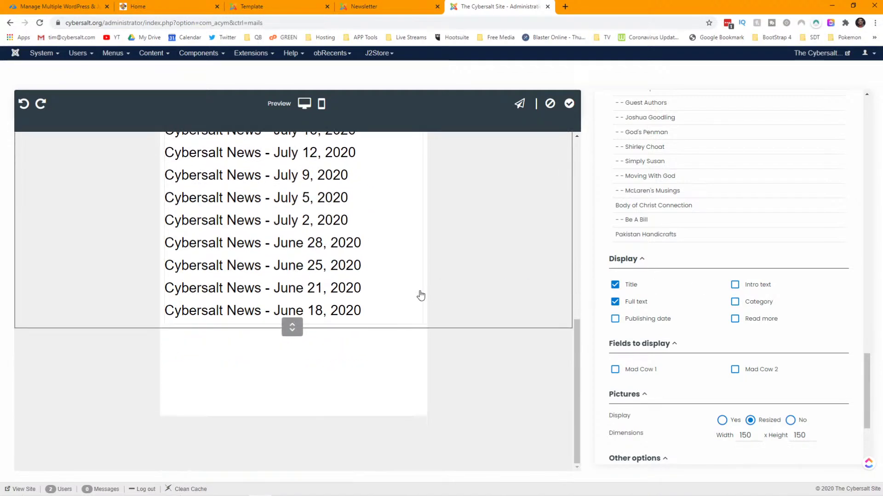
{"action": "left_click", "coordinate": [735, 285]}
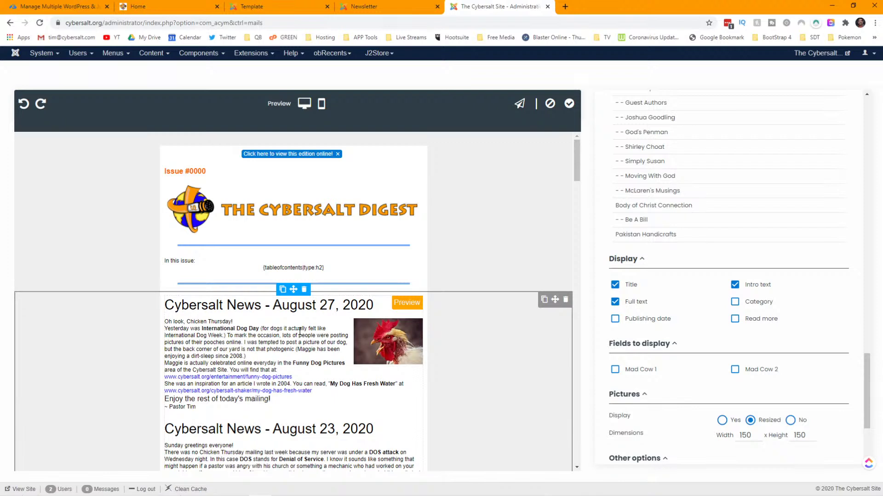
- Try showing each article's category and publishing date, then switch both off again
{"action": "scroll", "coordinate": [301, 336], "scroll_direction": "down", "scroll_amount": 1}
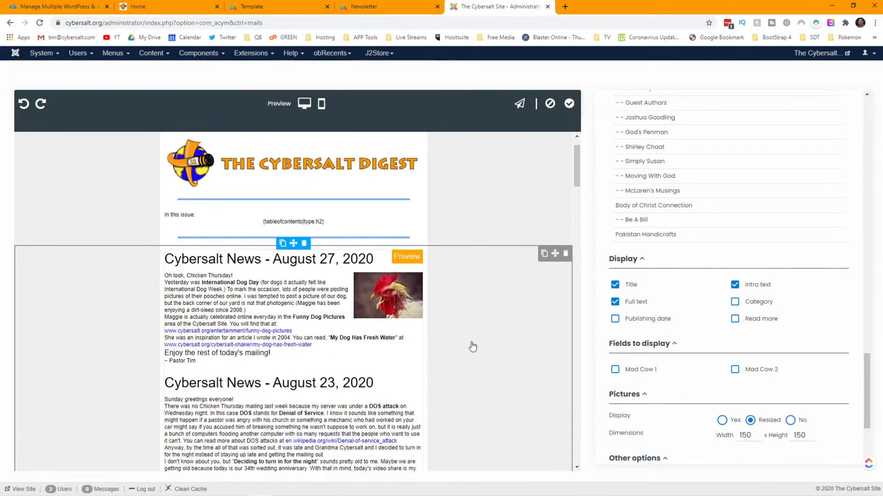
{"action": "left_click", "coordinate": [736, 303]}
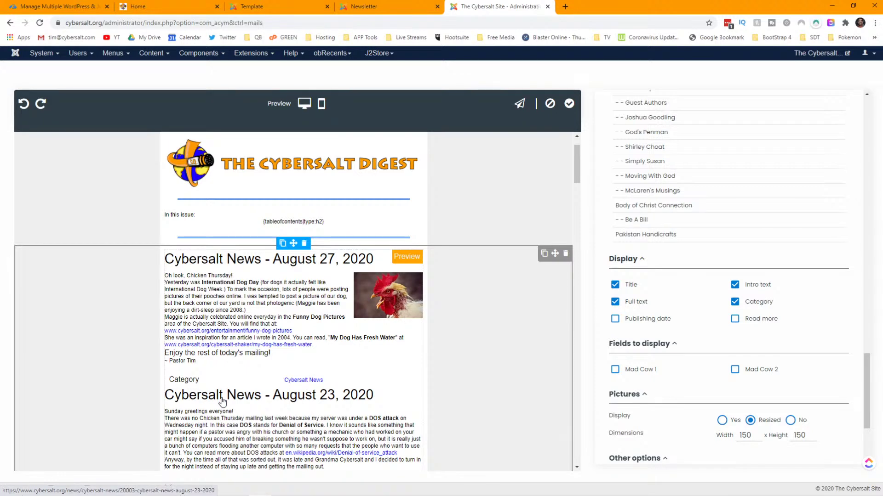
{"action": "scroll", "coordinate": [223, 401], "scroll_direction": "down", "scroll_amount": 2}
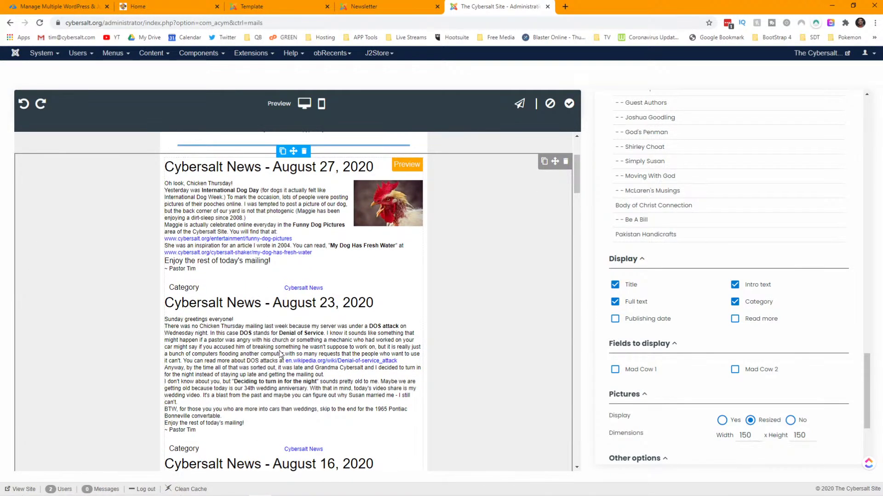
{"action": "left_click", "coordinate": [735, 303]}
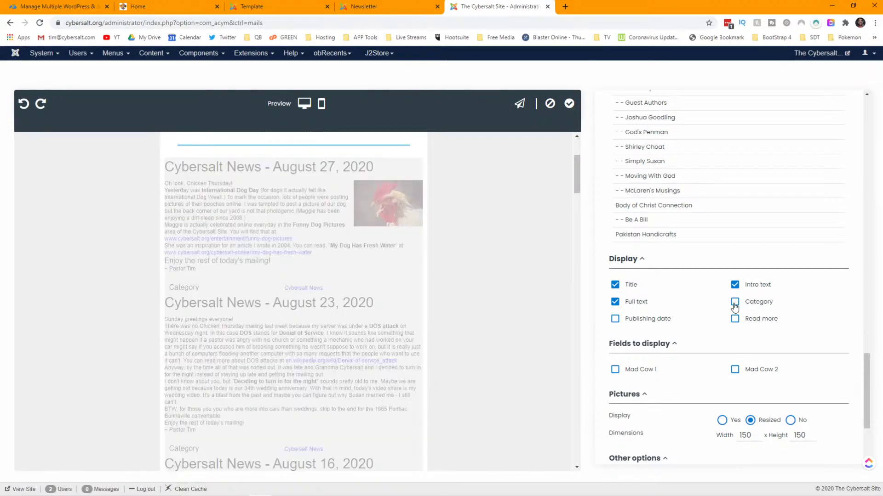
{"action": "left_click", "coordinate": [616, 320]}
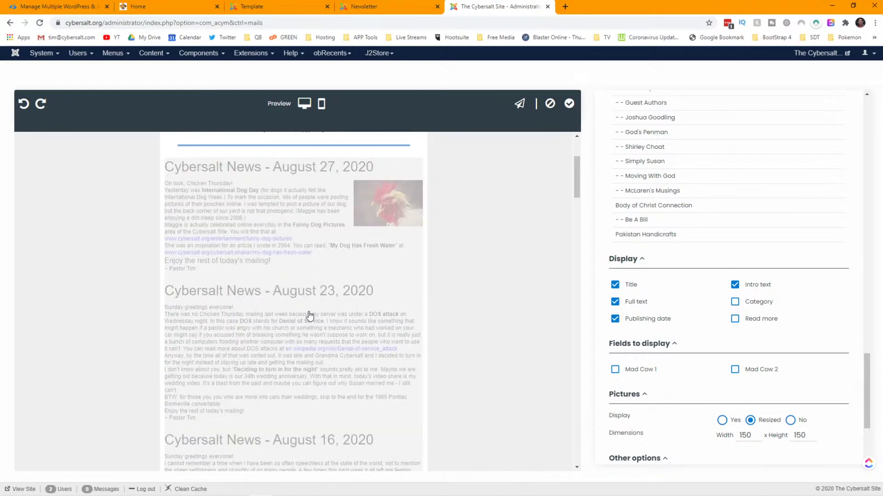
{"action": "scroll", "coordinate": [295, 201], "scroll_direction": "up", "scroll_amount": 3}
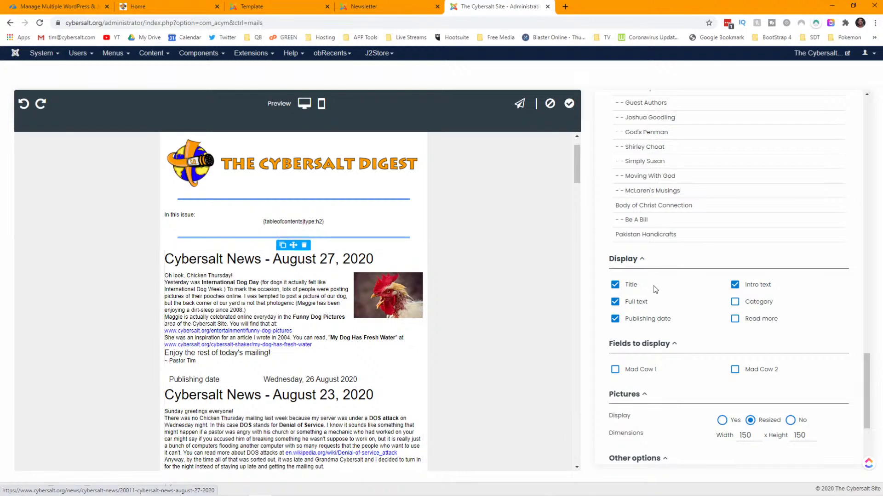
{"action": "left_click", "coordinate": [615, 319]}
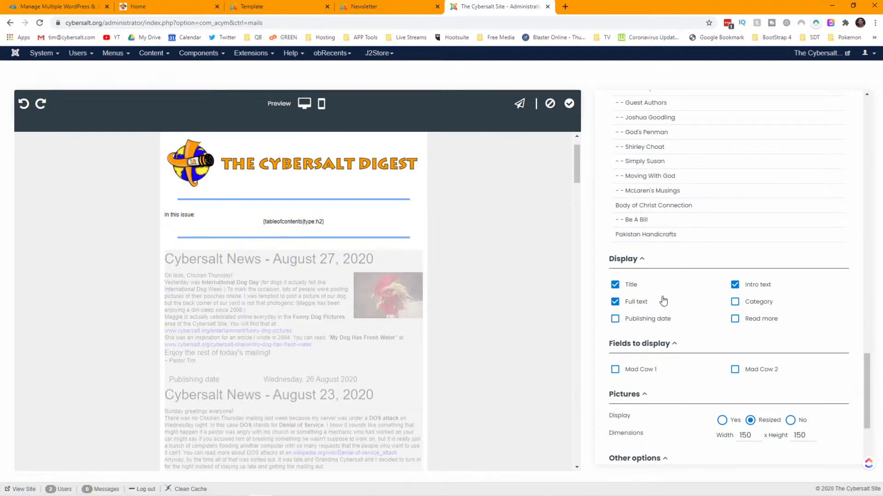
{"action": "scroll", "coordinate": [666, 300], "scroll_direction": "down", "scroll_amount": 3}
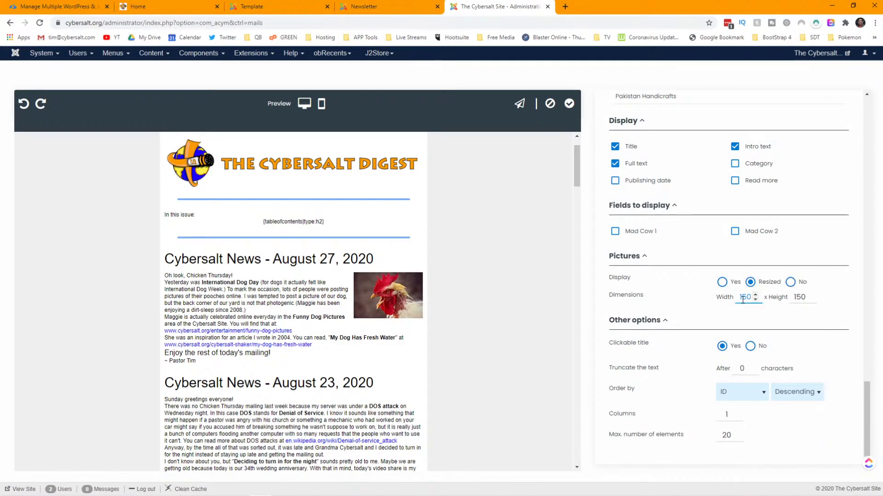
- Set the picture size to width 20 and height 200, and sort articles by publishing date
{"action": "double_click", "coordinate": [744, 298]}
{"action": "type", "text": "200"}
{"action": "key", "text": "Tab"}
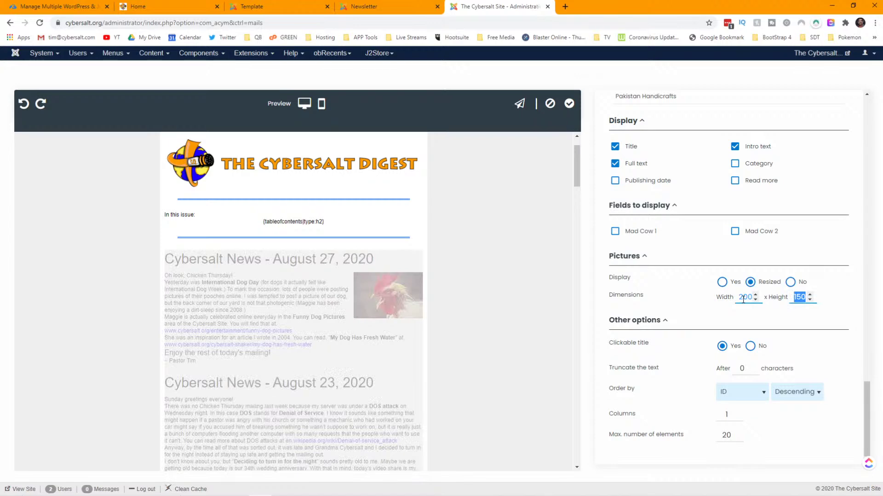
{"action": "type", "text": "200"}
{"action": "key", "text": "Tab"}
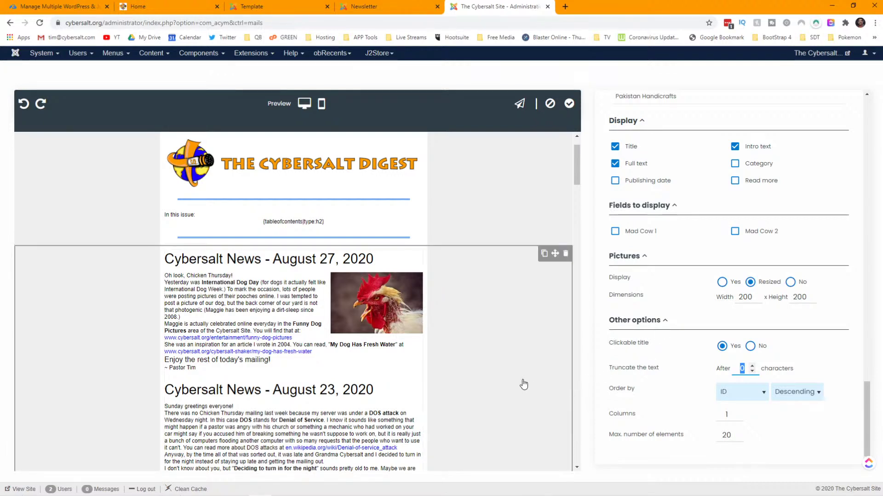
{"action": "left_click", "coordinate": [763, 394]}
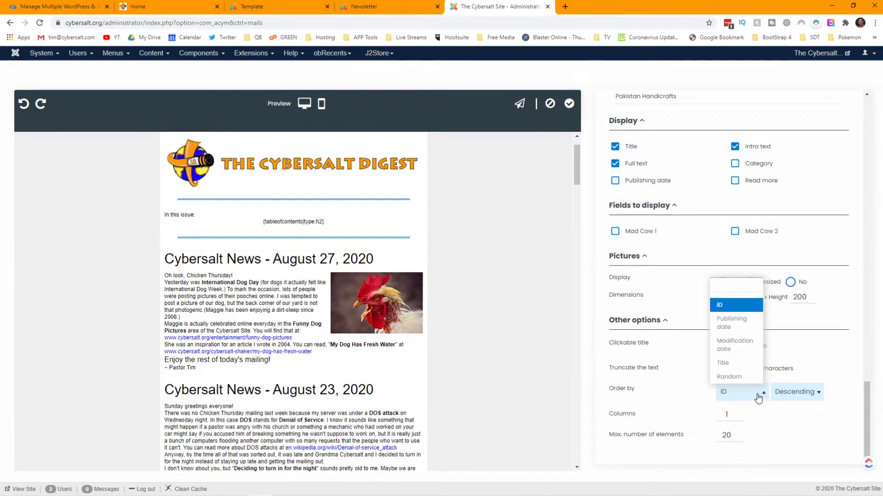
{"action": "left_click", "coordinate": [731, 327]}
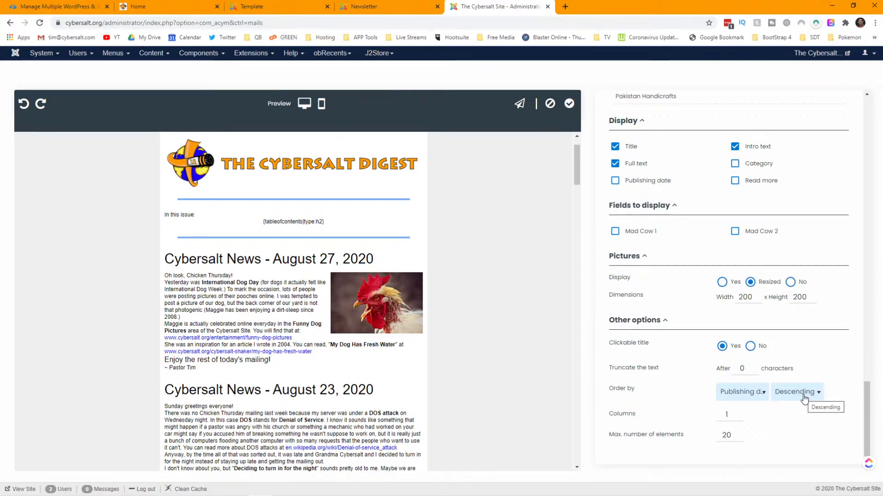
- Try a 2-column article layout, then set Columns back to 1
{"action": "left_click", "coordinate": [640, 418]}
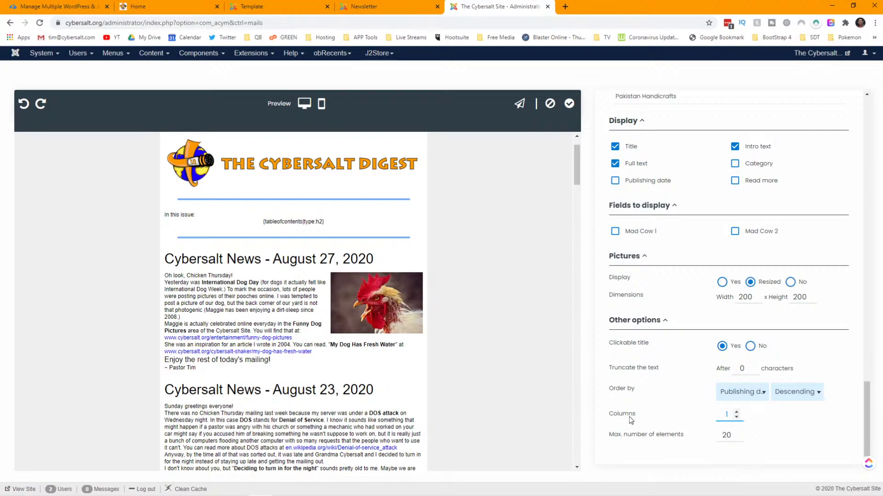
{"action": "left_click", "coordinate": [736, 413]}
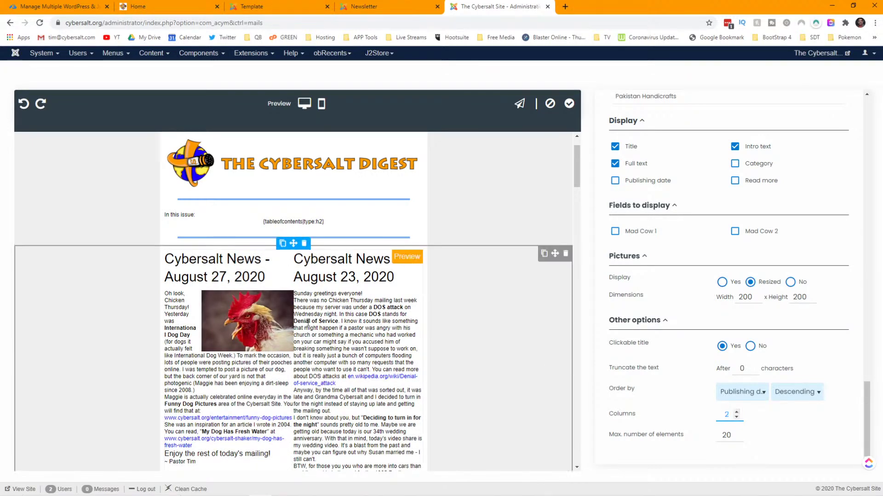
{"action": "scroll", "coordinate": [315, 375], "scroll_direction": "down", "scroll_amount": 2}
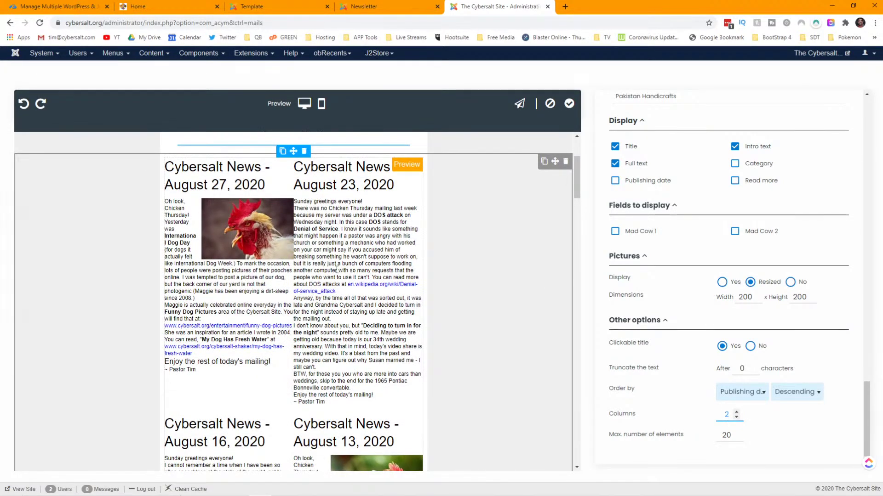
{"action": "scroll", "coordinate": [317, 370], "scroll_direction": "down", "scroll_amount": 5}
{"action": "scroll", "coordinate": [444, 325], "scroll_direction": "up", "scroll_amount": 4}
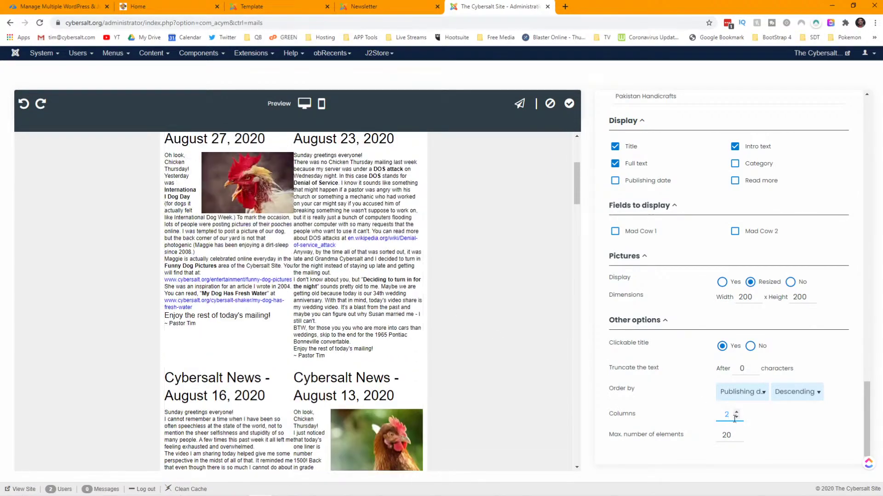
{"action": "left_click", "coordinate": [736, 418]}
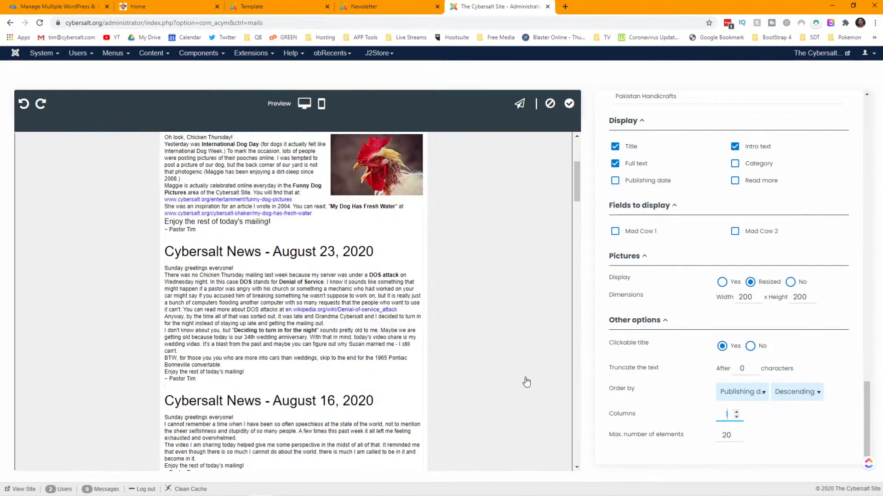
- Set Max. number of elements to 1 so only the August 27, 2020 article shows
{"action": "scroll", "coordinate": [380, 309], "scroll_direction": "down", "scroll_amount": 15}
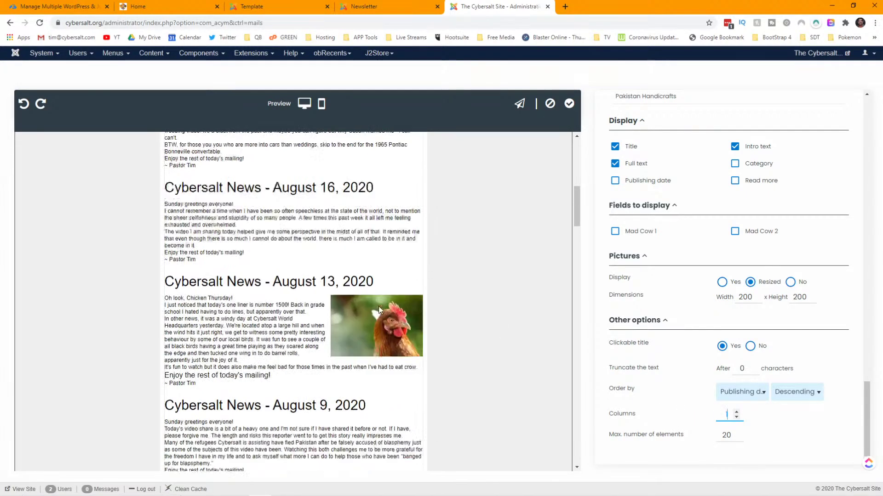
{"action": "scroll", "coordinate": [380, 307], "scroll_direction": "down", "scroll_amount": 15}
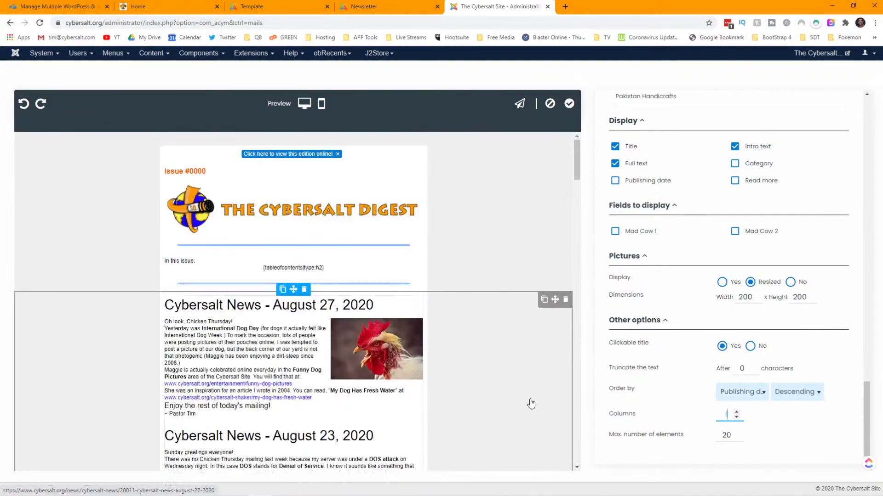
{"action": "double_click", "coordinate": [731, 437]}
{"action": "type", "text": "1"}
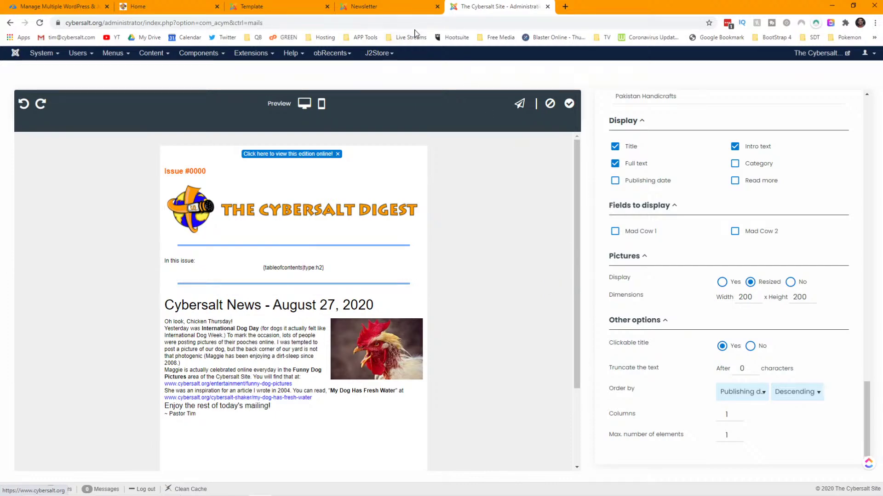
{"action": "left_click", "coordinate": [395, 7]}
{"action": "scroll", "coordinate": [356, 234], "scroll_direction": "down", "scroll_amount": 10}
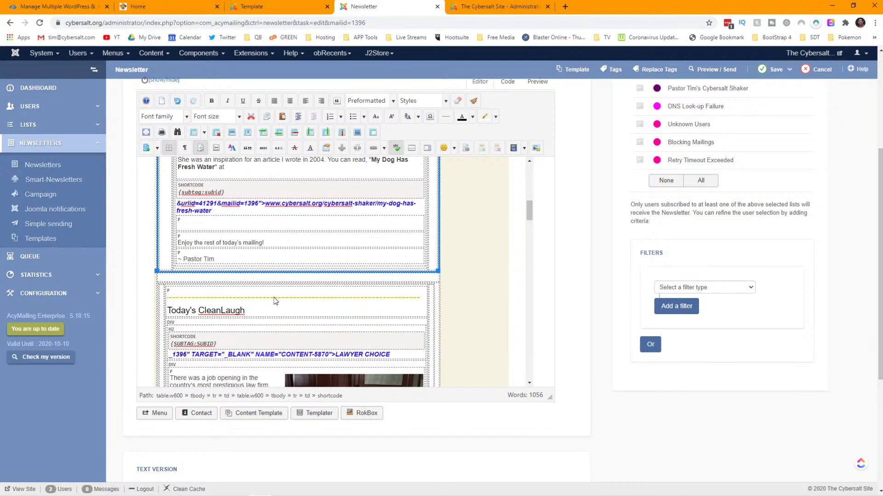
{"action": "left_click", "coordinate": [483, 6]}
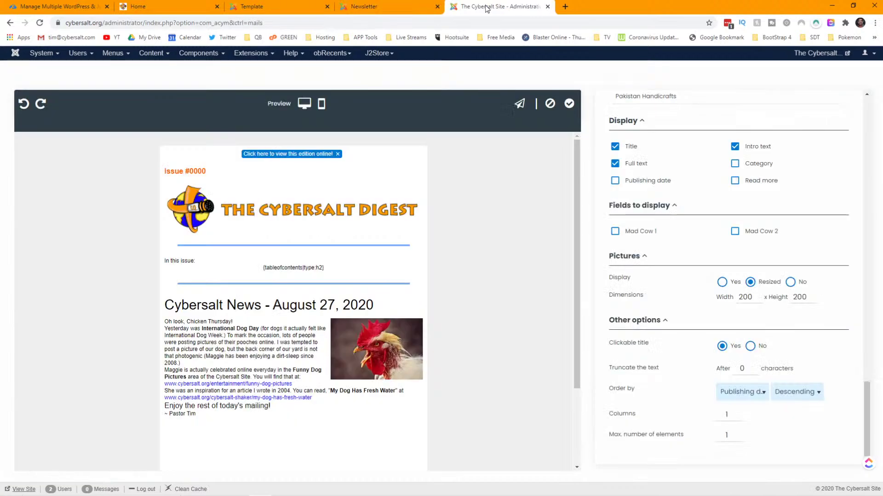
{"action": "scroll", "coordinate": [340, 281], "scroll_direction": "down", "scroll_amount": 2}
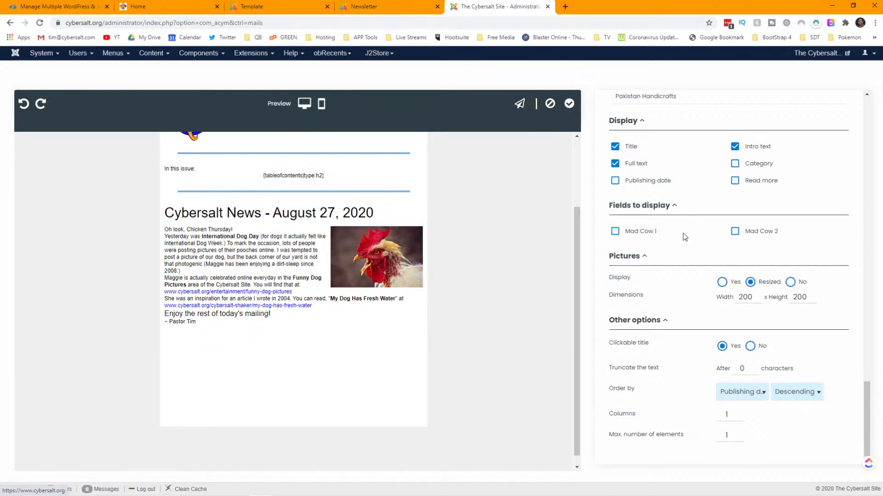
{"action": "scroll", "coordinate": [683, 234], "scroll_direction": "up", "scroll_amount": 15}
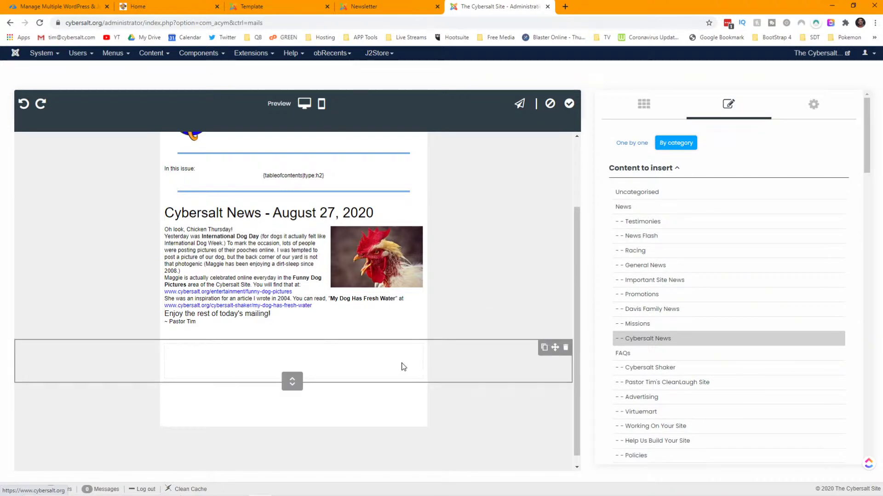
- Try adding an empty one-column row below the article, then undo it
{"action": "left_click", "coordinate": [644, 106]}
{"action": "mouse_move", "coordinate": [651, 164]}
{"action": "left_mouse_down"}
{"action": "mouse_move", "coordinate": [319, 360]}
{"action": "mouse_move", "coordinate": [313, 348]}
{"action": "mouse_move", "coordinate": [622, 143]}
{"action": "mouse_move", "coordinate": [639, 155]}
{"action": "left_mouse_up"}
{"action": "left_click_drag", "start_coordinate": [619, 310], "coordinate": [315, 345]}
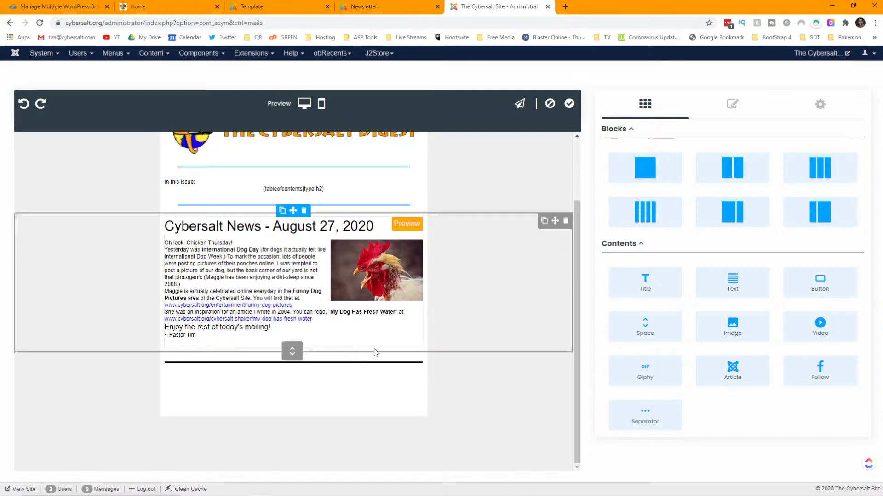
{"action": "left_click_drag", "start_coordinate": [650, 171], "coordinate": [316, 393]}
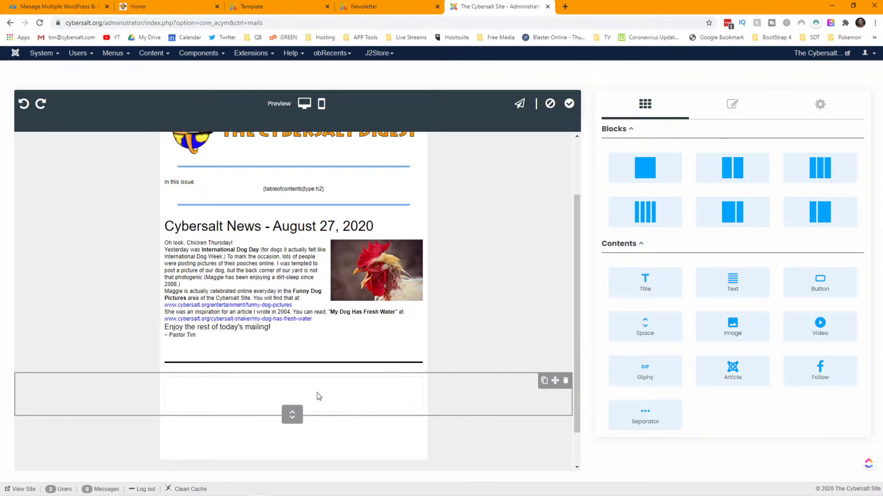
{"action": "key", "text": "ctrl+z"}
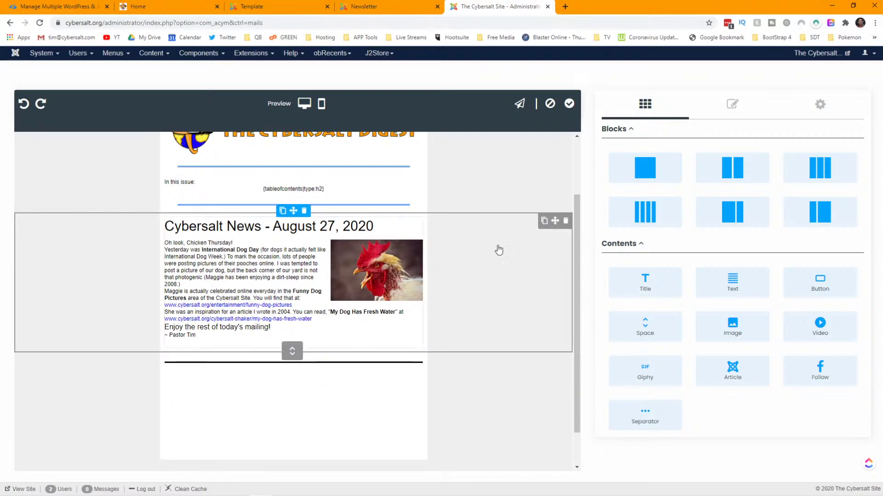
- Duplicate the Cybersalt News row, move the copy below the separator, and check the old newsletter
{"action": "left_click", "coordinate": [544, 221]}
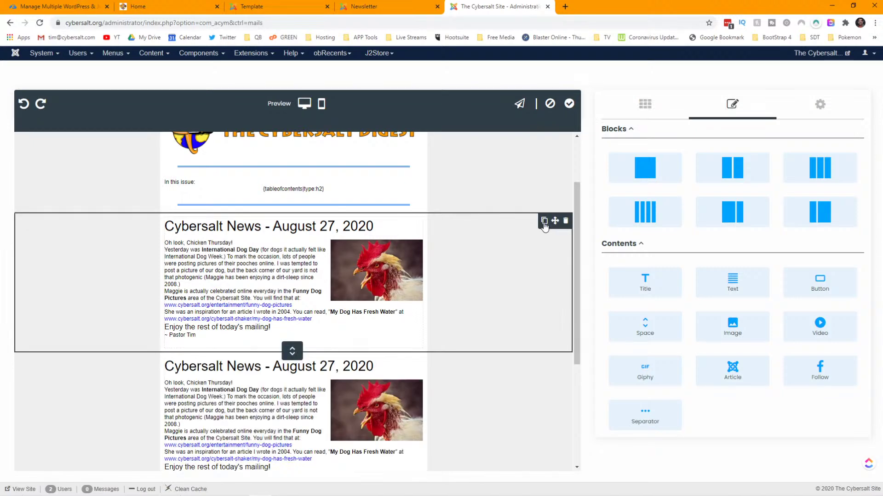
{"action": "scroll", "coordinate": [515, 253], "scroll_direction": "down", "scroll_amount": 3}
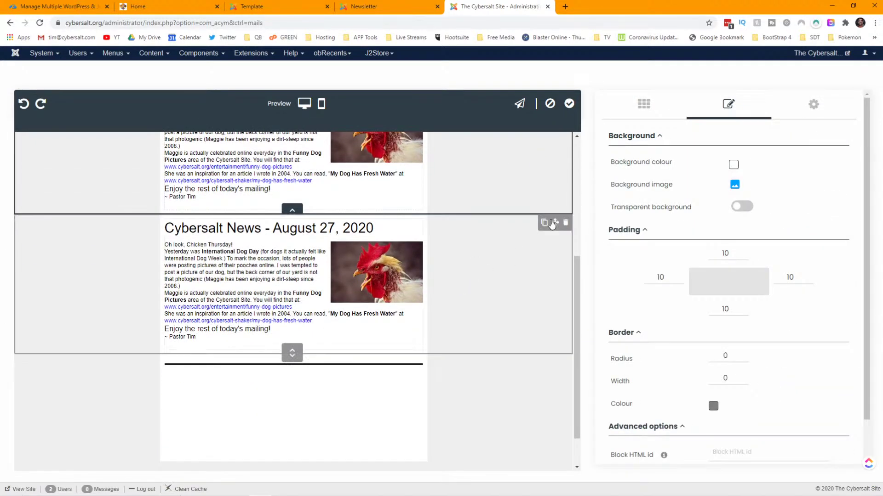
{"action": "left_click_drag", "start_coordinate": [556, 223], "coordinate": [372, 346]}
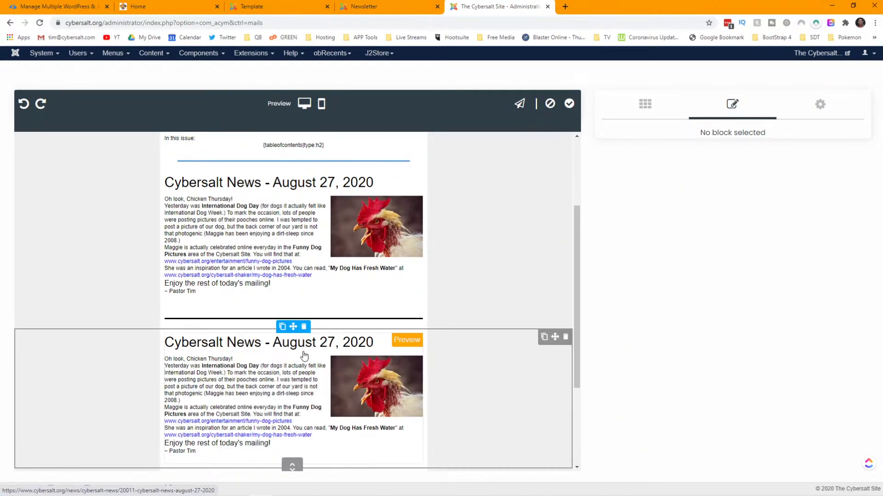
{"action": "left_click", "coordinate": [461, 366]}
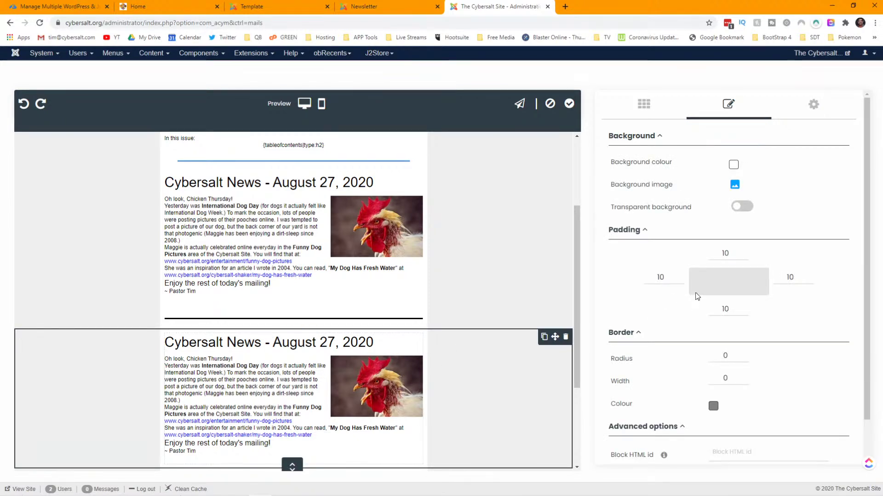
{"action": "scroll", "coordinate": [696, 300], "scroll_direction": "down", "scroll_amount": 1}
{"action": "scroll", "coordinate": [695, 300], "scroll_direction": "up", "scroll_amount": 1}
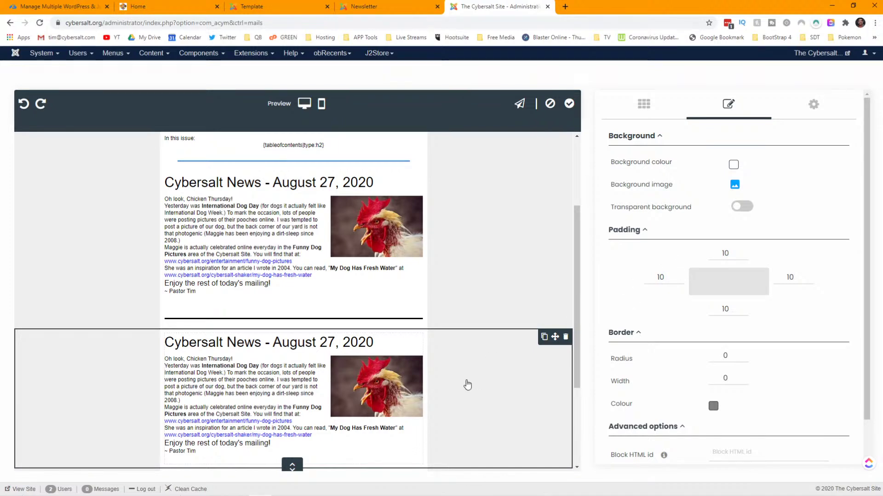
{"action": "left_click", "coordinate": [316, 405]}
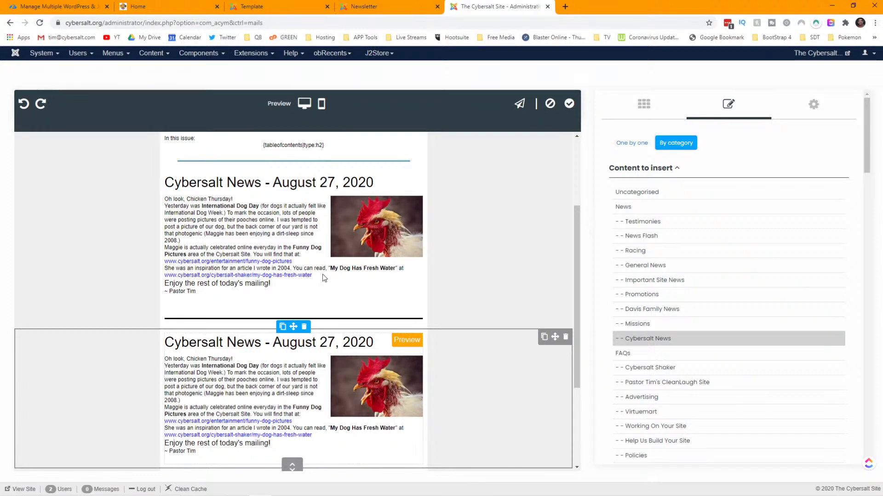
{"action": "left_click", "coordinate": [361, 8]}
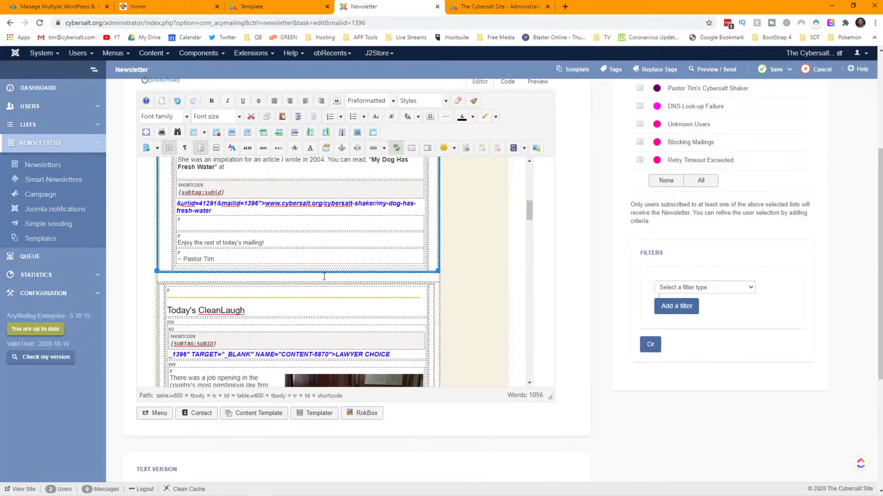
- Review the old newsletter and its template code, then return to the digest editor
{"action": "scroll", "coordinate": [324, 250], "scroll_direction": "down", "scroll_amount": 2}
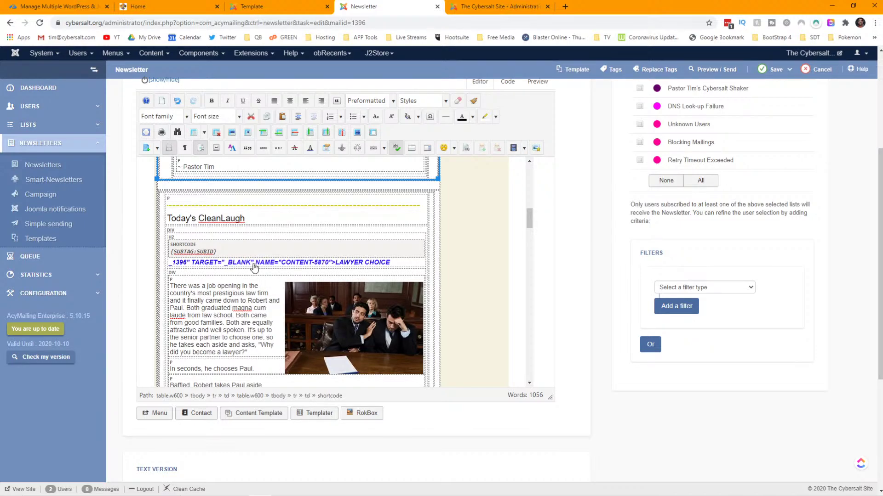
{"action": "left_click", "coordinate": [251, 7]}
{"action": "scroll", "coordinate": [267, 232], "scroll_direction": "down", "scroll_amount": 1}
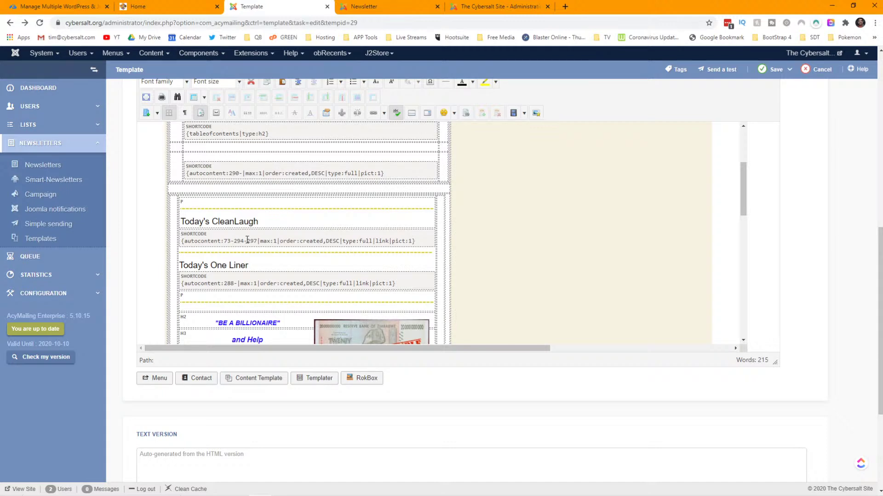
{"action": "left_click", "coordinate": [378, 5]}
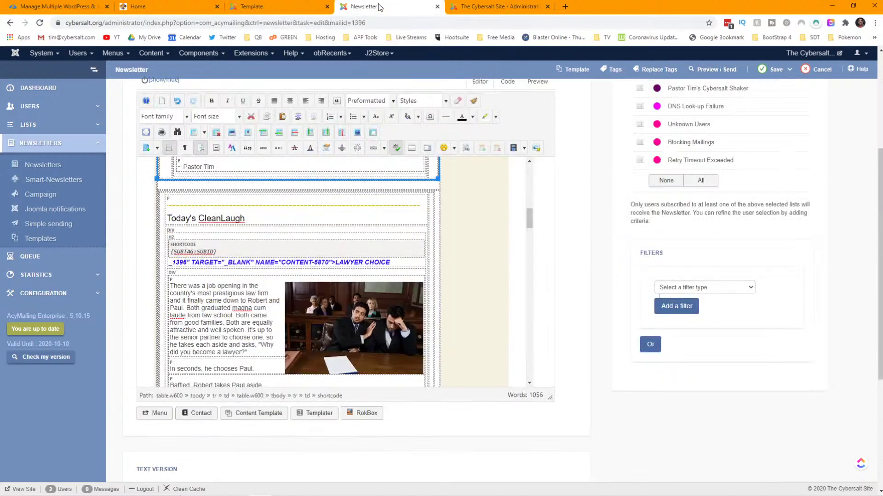
{"action": "left_click", "coordinate": [482, 8]}
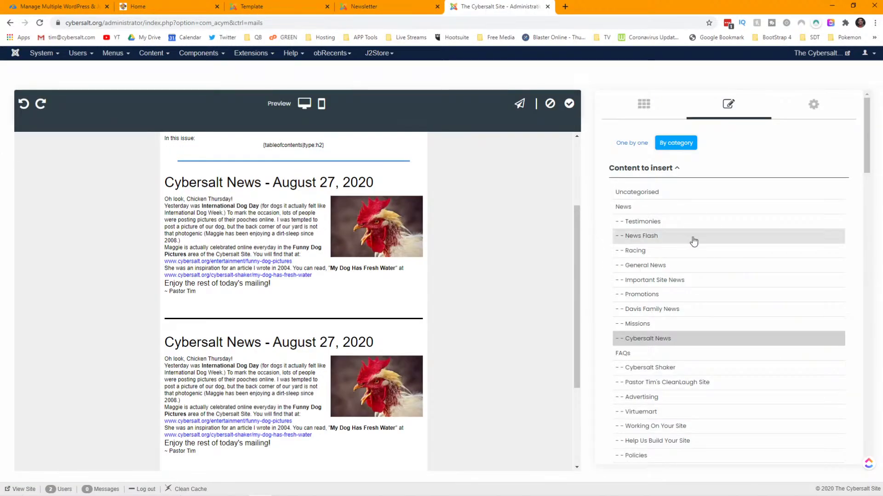
- Add the Clean Jokes and Christmas Jokes categories to the copied article block
{"action": "scroll", "coordinate": [694, 242], "scroll_direction": "down", "scroll_amount": 4}
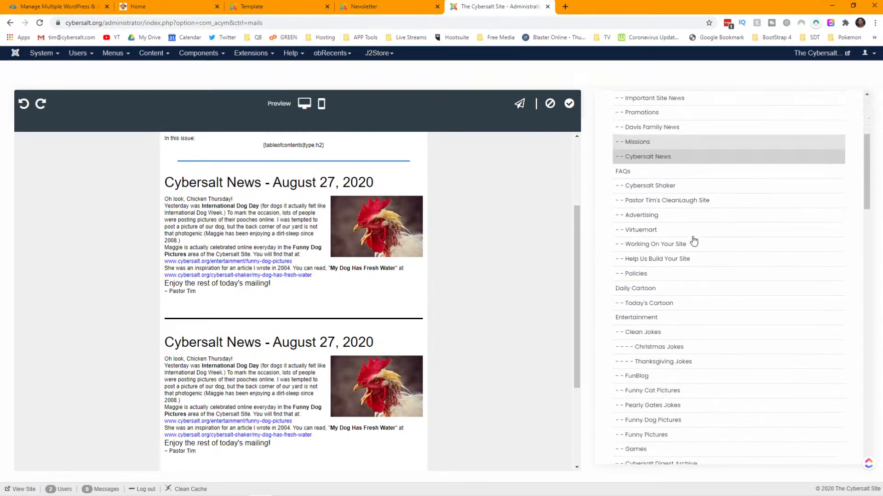
{"action": "left_click", "coordinate": [657, 334]}
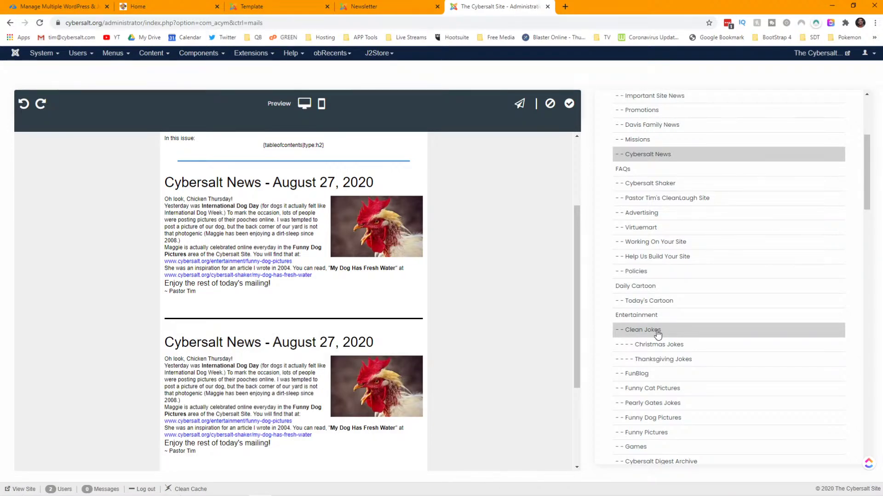
{"action": "left_click", "coordinate": [666, 348]}
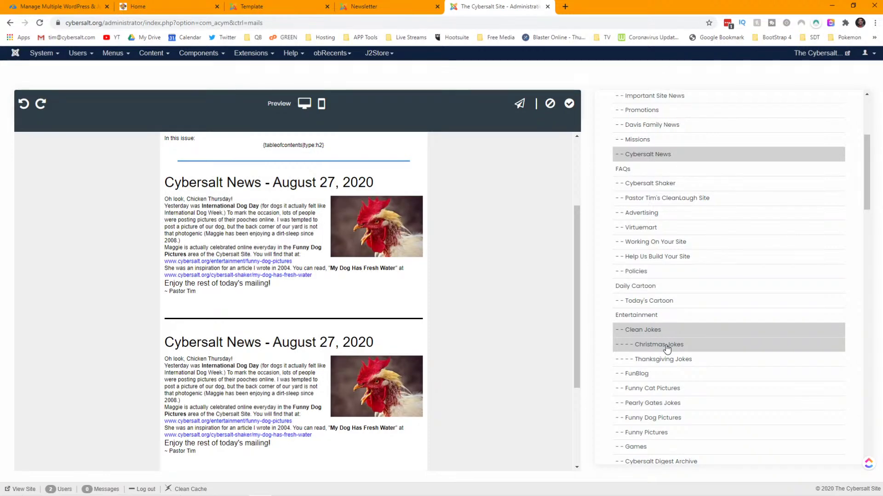
- Open the Joomla article categories list in its own tab, sorted by ID newest first
{"action": "left_click", "coordinate": [287, 5]}
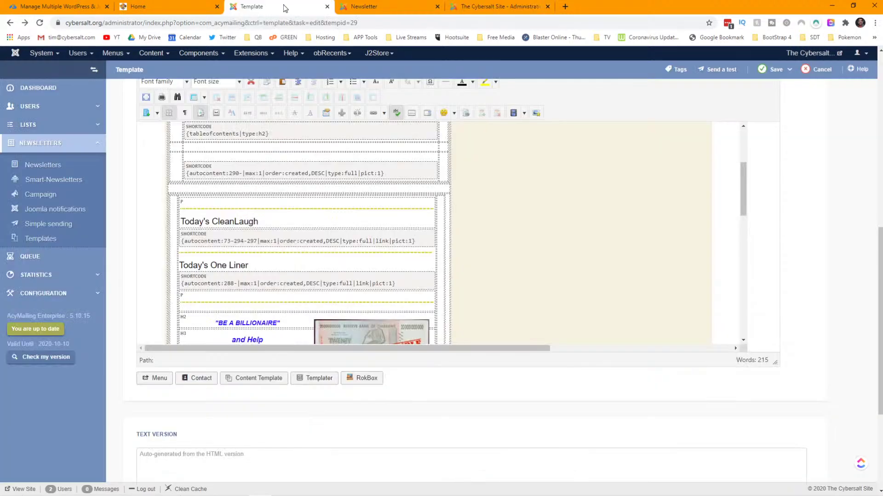
{"action": "left_click", "coordinate": [253, 56]}
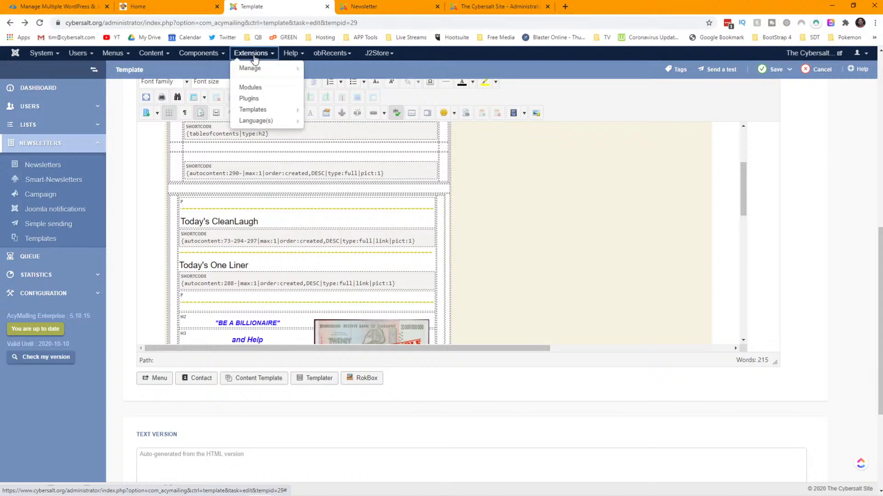
{"action": "mouse_move", "coordinate": [195, 58]}
{"action": "mouse_move", "coordinate": [152, 54]}
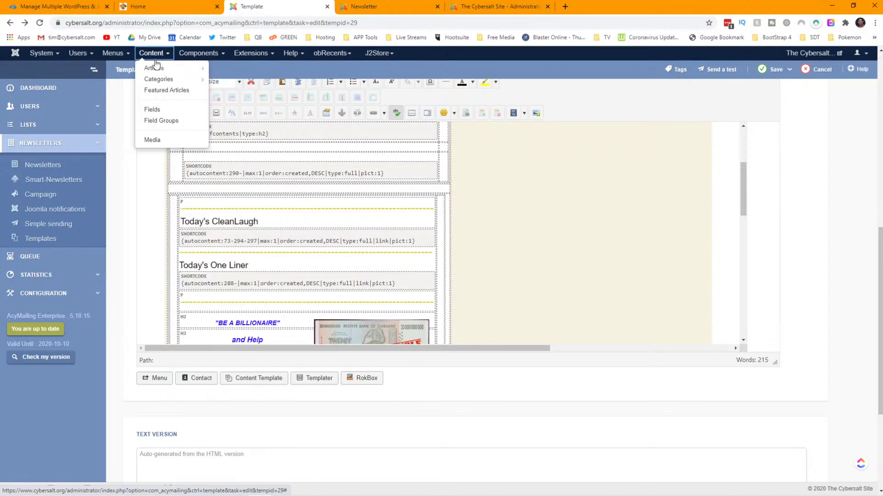
{"action": "right_click", "coordinate": [165, 79]}
{"action": "left_click", "coordinate": [206, 83]}
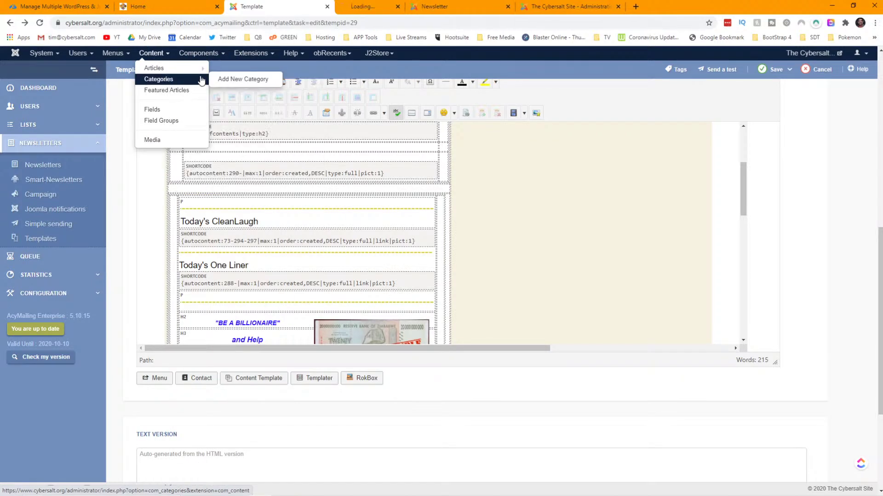
{"action": "left_click", "coordinate": [250, 53]}
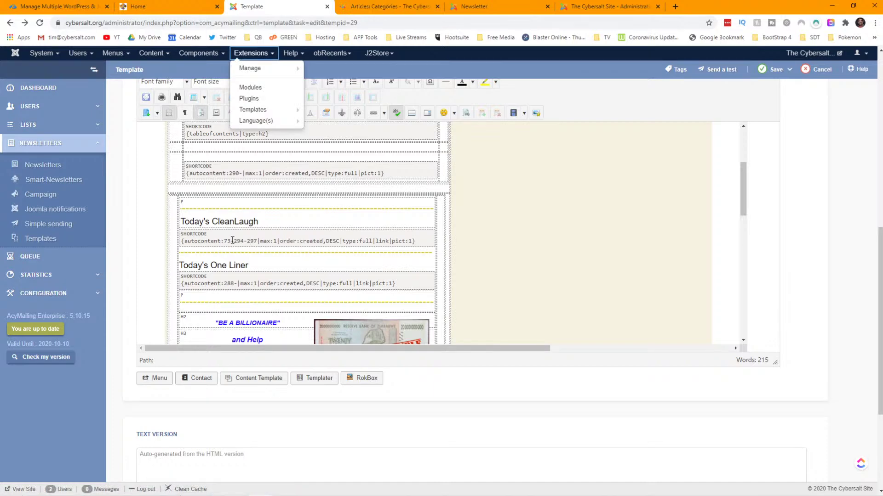
{"action": "left_click", "coordinate": [393, 4]}
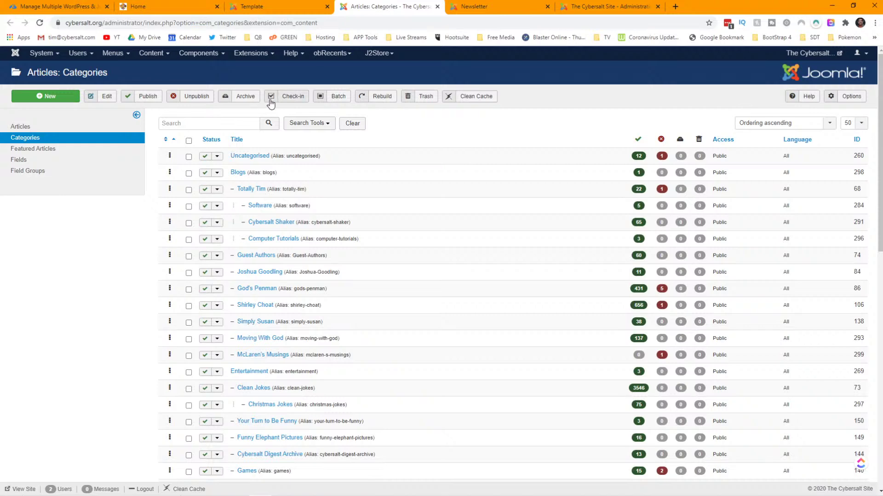
{"action": "left_click", "coordinate": [857, 143]}
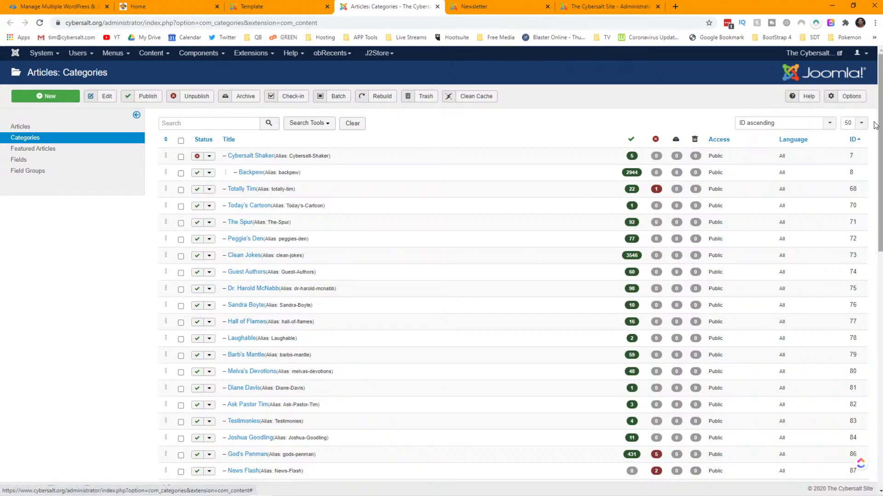
{"action": "left_click", "coordinate": [853, 141]}
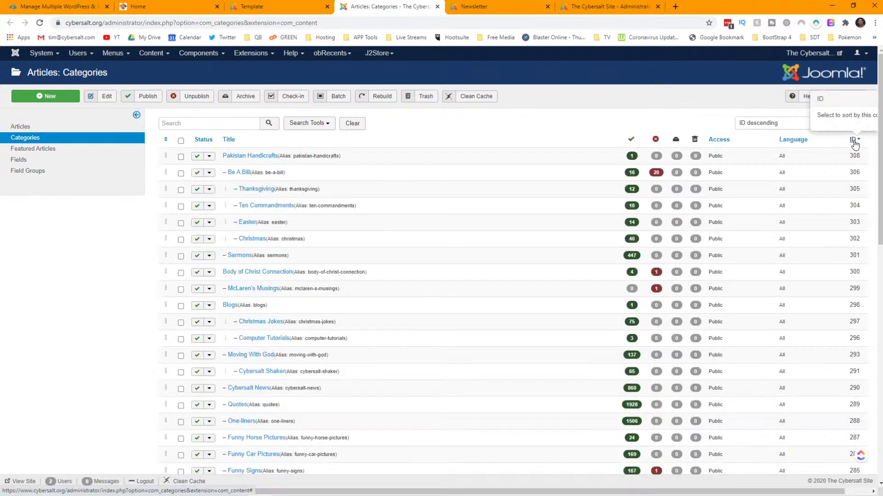
- Open the Christmas Jokes category, close it unchanged, and return to the old newsletter
{"action": "left_click", "coordinate": [252, 6]}
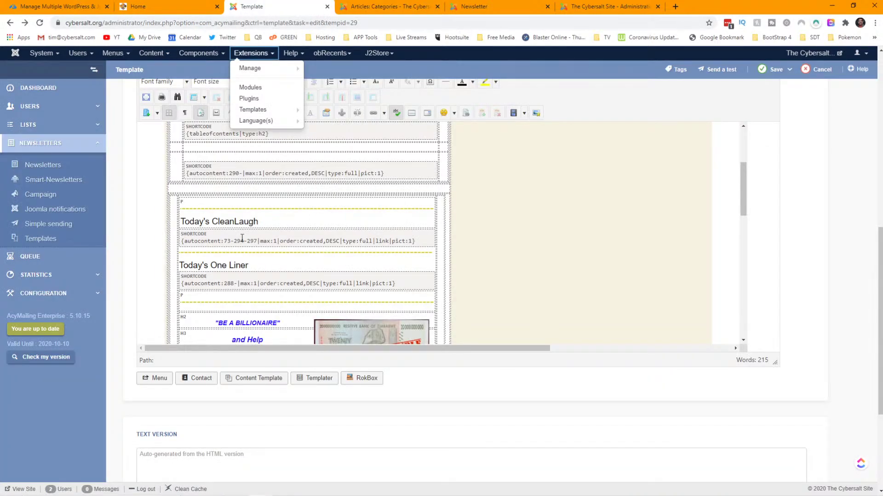
{"action": "left_click", "coordinate": [389, 6]}
{"action": "scroll", "coordinate": [832, 264], "scroll_direction": "down", "scroll_amount": 3}
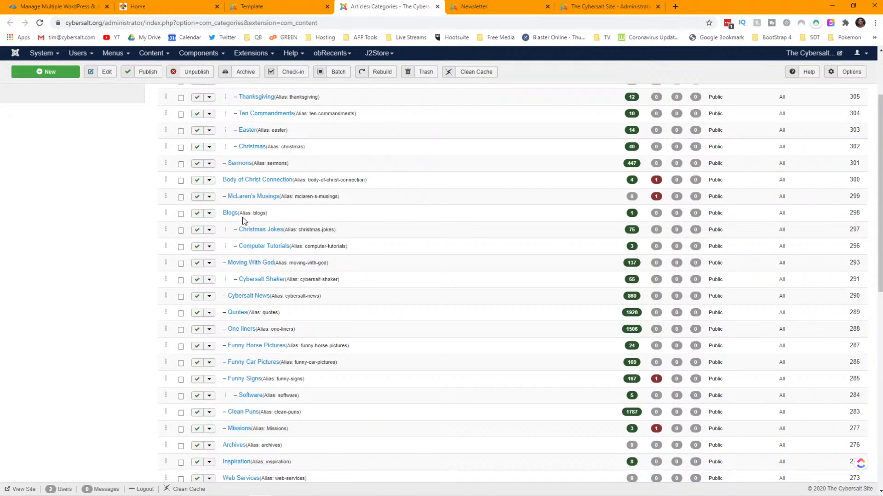
{"action": "left_click", "coordinate": [249, 229]}
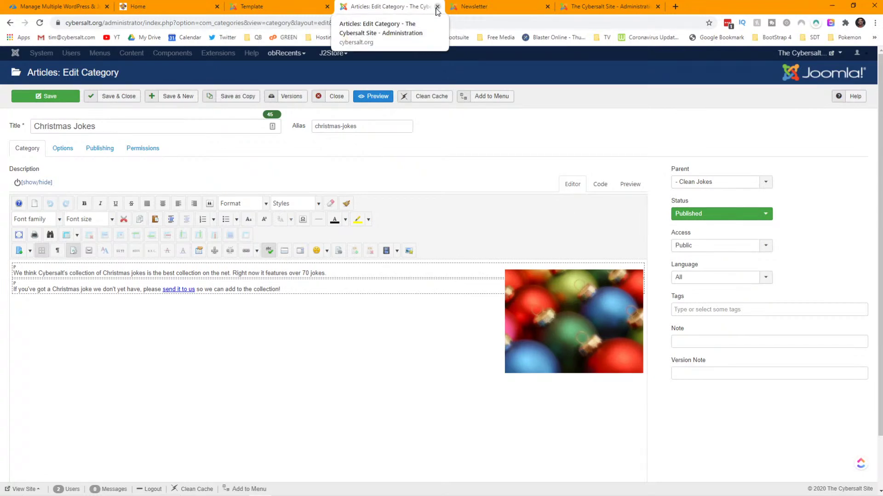
{"action": "left_click", "coordinate": [342, 101]}
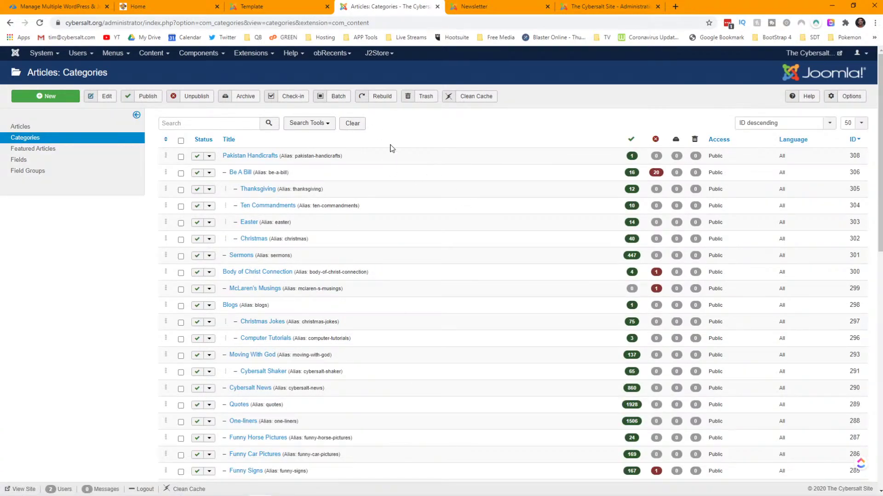
{"action": "left_click", "coordinate": [247, 7]}
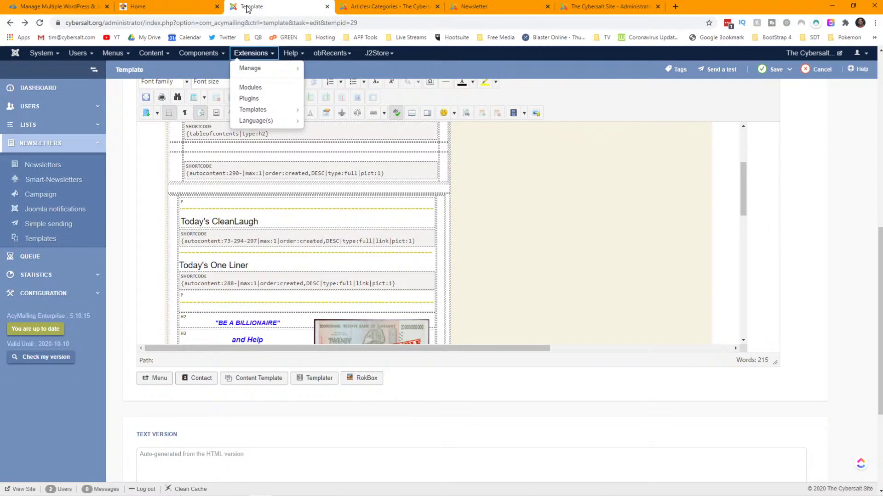
{"action": "left_click", "coordinate": [369, 7]}
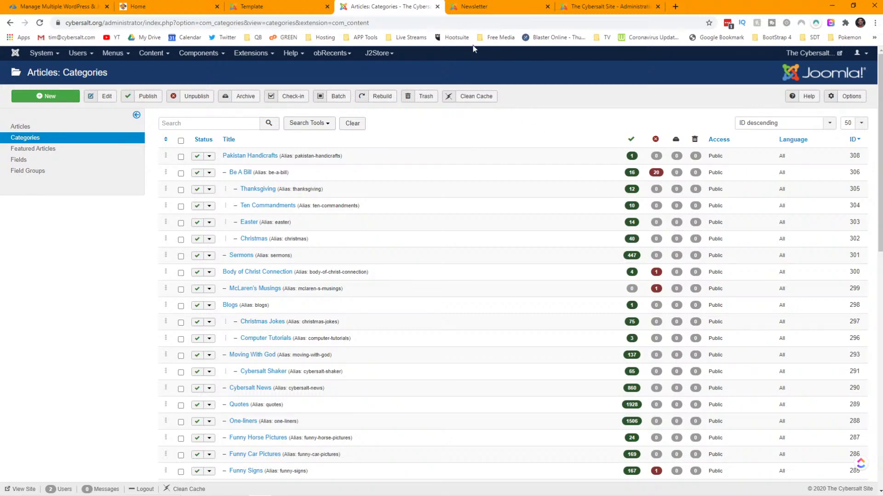
{"action": "left_click", "coordinate": [503, 8]}
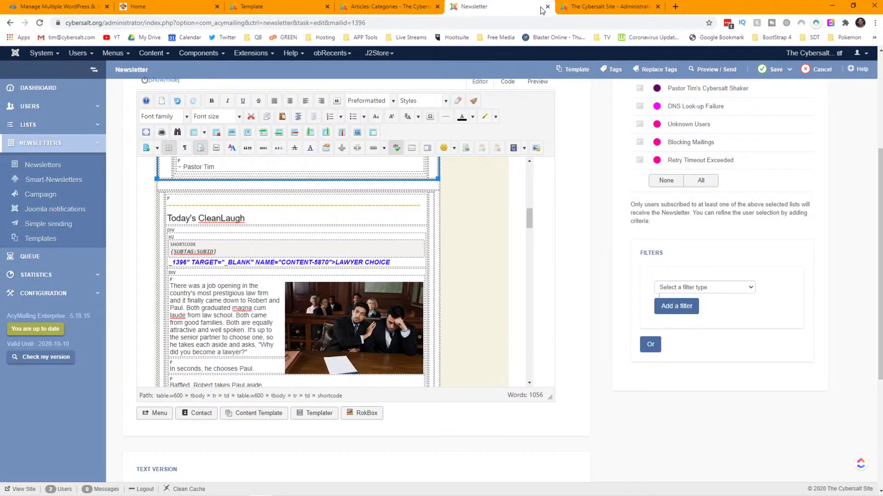
- In the first block's categories, add Thanksgiving Jokes and remove Cybersalt News, showing Catfish Fishing
{"action": "left_click", "coordinate": [593, 7]}
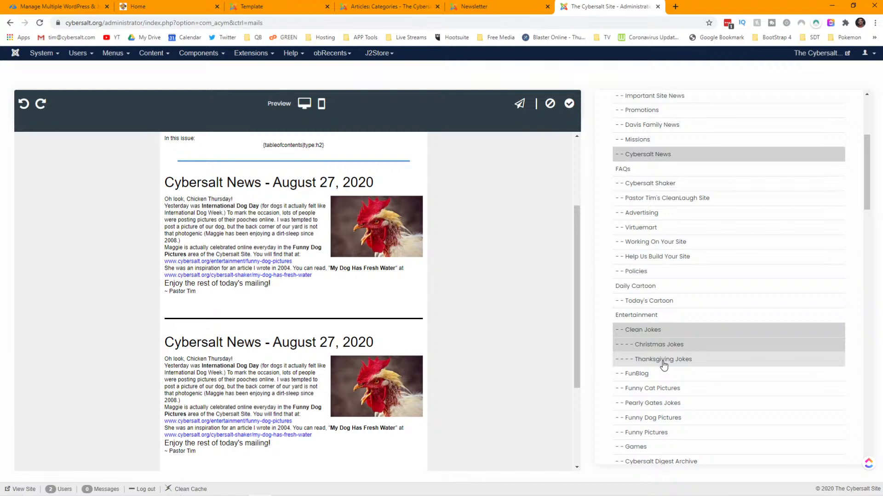
{"action": "left_click", "coordinate": [663, 364]}
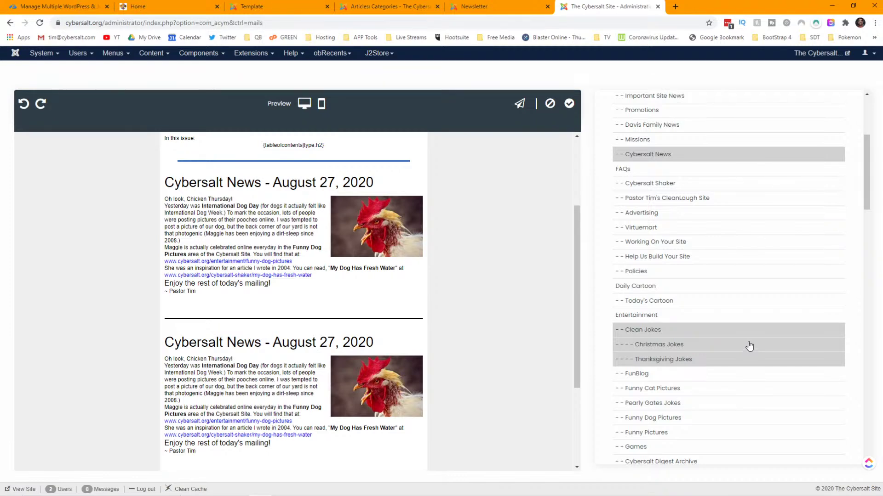
{"action": "left_click", "coordinate": [651, 156]}
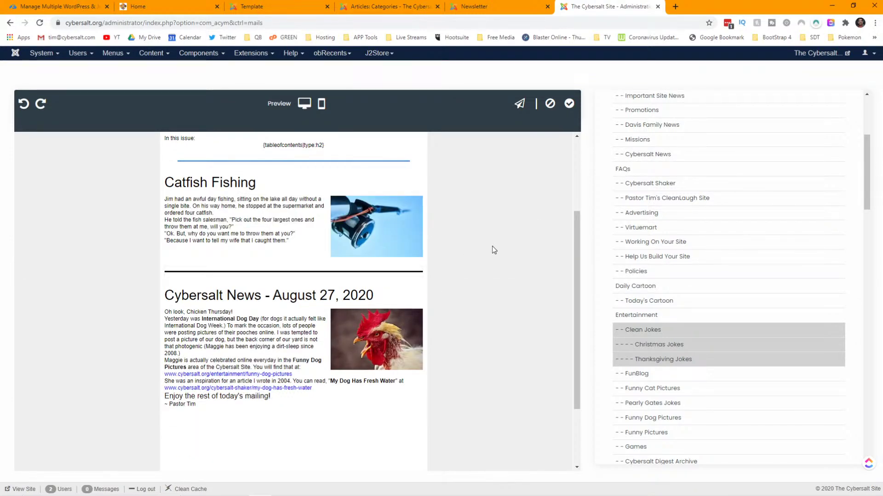
- Drag the Catfish Fishing block and the separator so the divider sits between News and Catfish
{"action": "scroll", "coordinate": [492, 247], "scroll_direction": "up", "scroll_amount": 2}
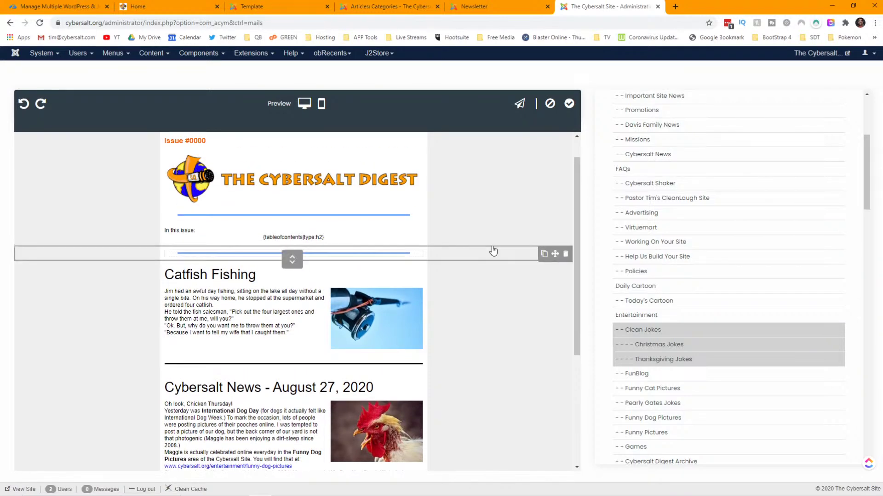
{"action": "scroll", "coordinate": [492, 250], "scroll_direction": "down", "scroll_amount": 2}
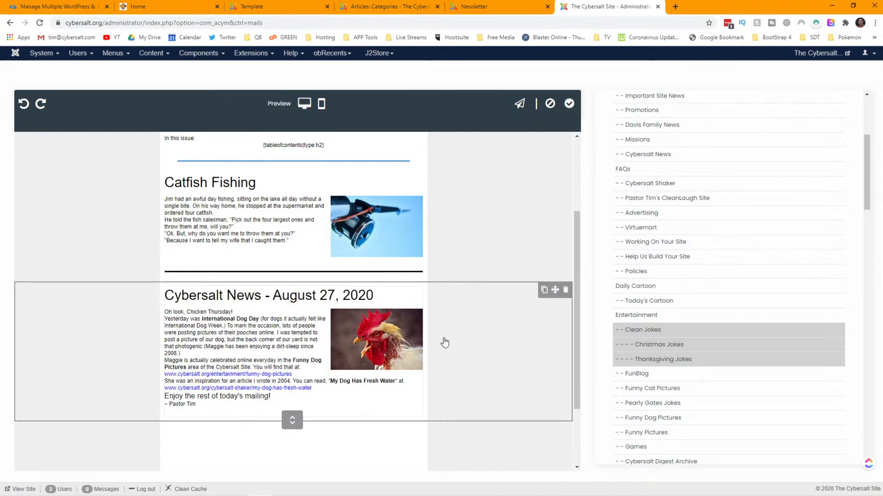
{"action": "left_click", "coordinate": [420, 251]}
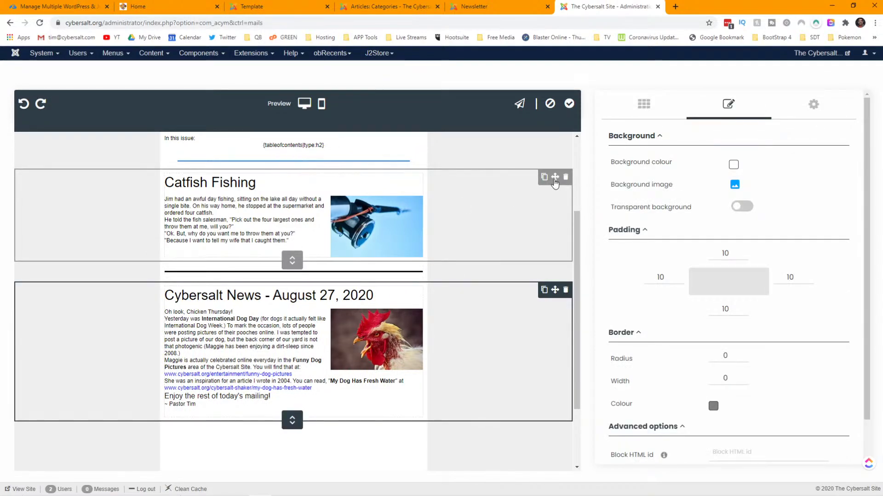
{"action": "left_click_drag", "start_coordinate": [555, 181], "coordinate": [388, 388]}
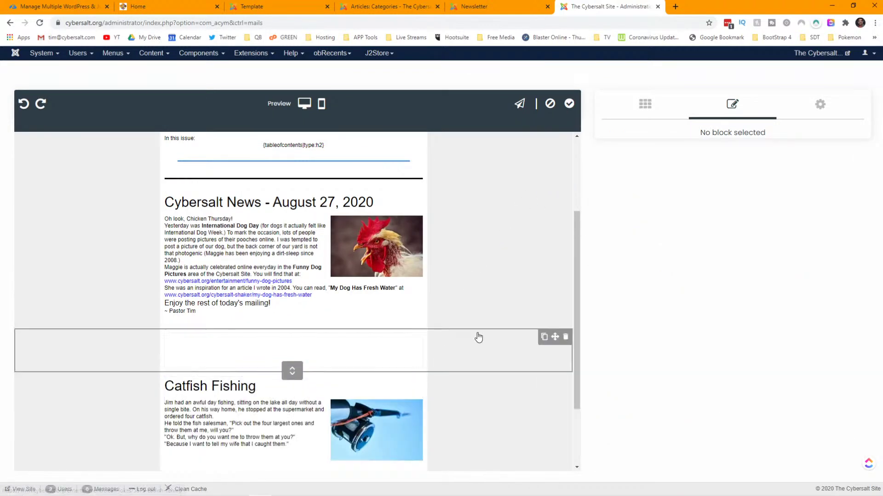
{"action": "scroll", "coordinate": [479, 331], "scroll_direction": "down", "scroll_amount": 1}
{"action": "scroll", "coordinate": [480, 332], "scroll_direction": "up", "scroll_amount": 3}
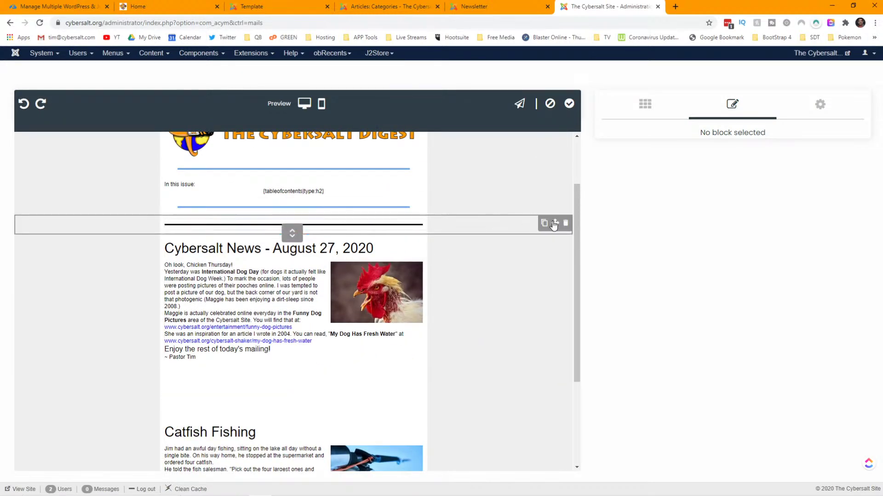
{"action": "left_click_drag", "start_coordinate": [555, 227], "coordinate": [357, 376]}
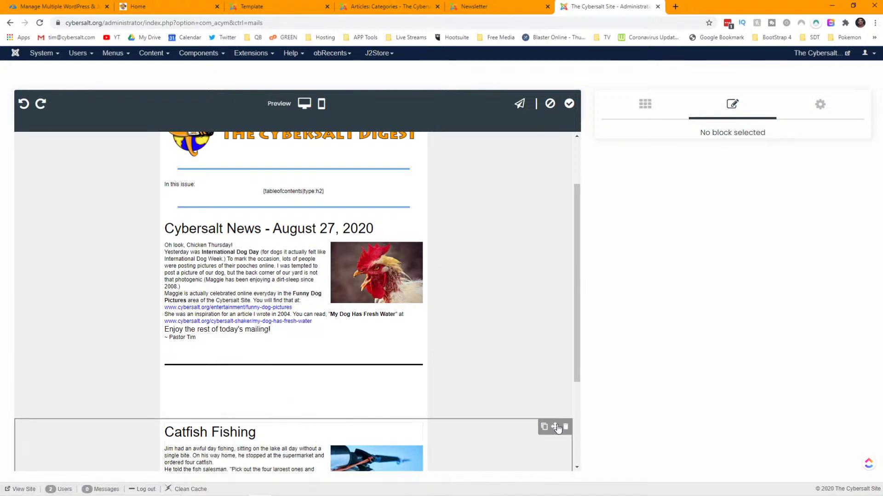
{"action": "left_click", "coordinate": [564, 426]}
{"action": "left_click_drag", "start_coordinate": [536, 393], "coordinate": [534, 392]}
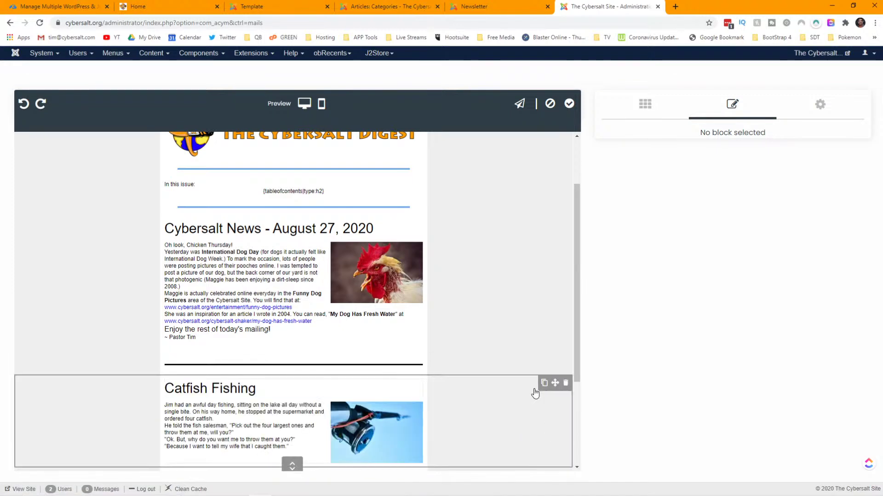
{"action": "scroll", "coordinate": [314, 304], "scroll_direction": "up", "scroll_amount": 1}
{"action": "scroll", "coordinate": [312, 301], "scroll_direction": "down", "scroll_amount": 2}
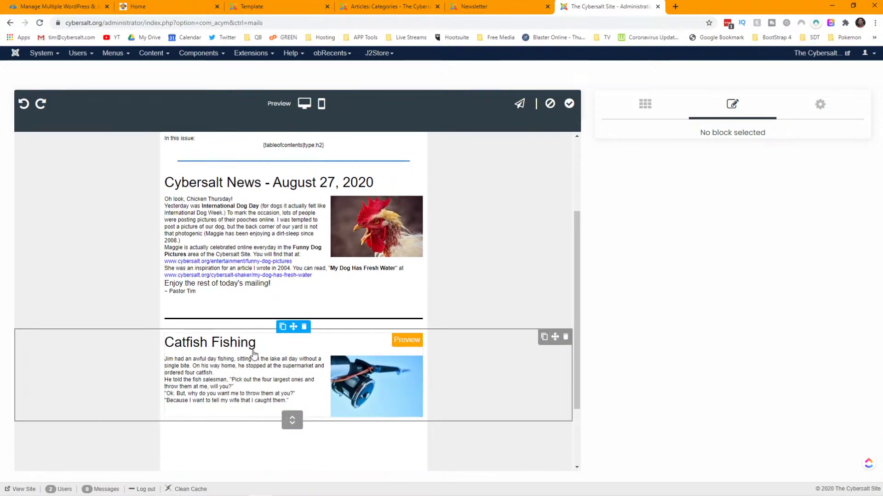
{"action": "scroll", "coordinate": [257, 361], "scroll_direction": "down", "scroll_amount": 1}
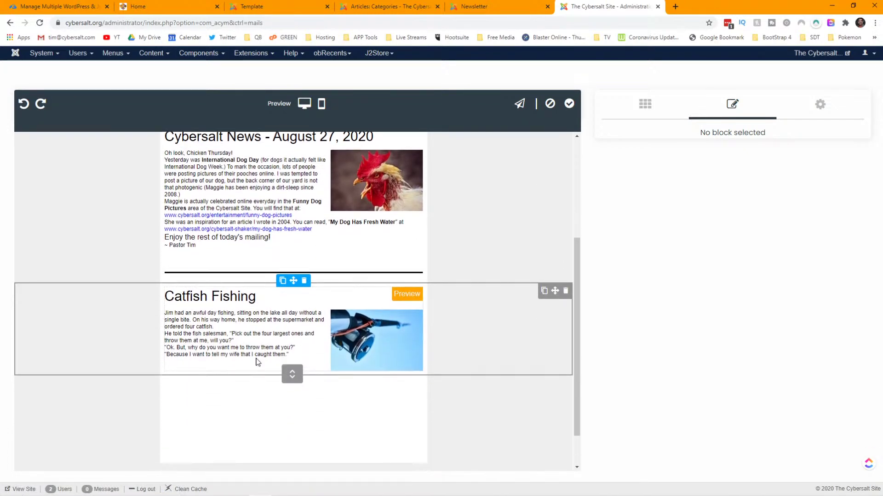
{"action": "left_click", "coordinate": [304, 104]}
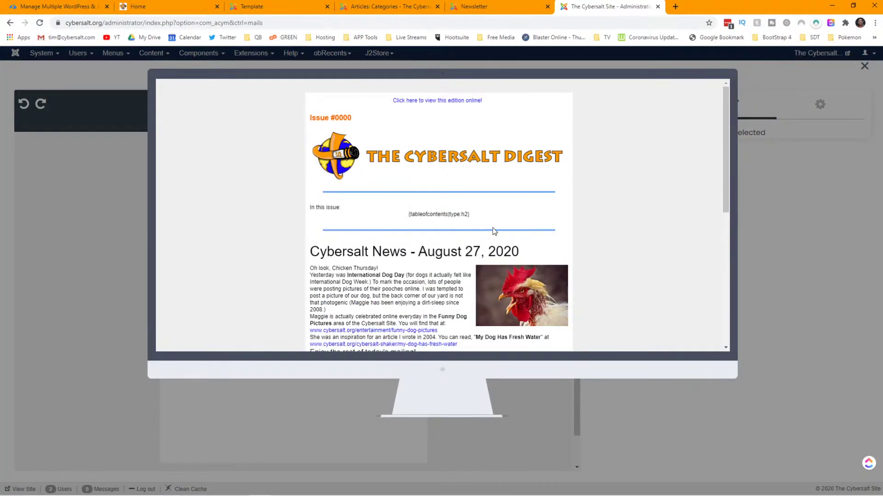
{"action": "scroll", "coordinate": [493, 231], "scroll_direction": "down", "scroll_amount": 3}
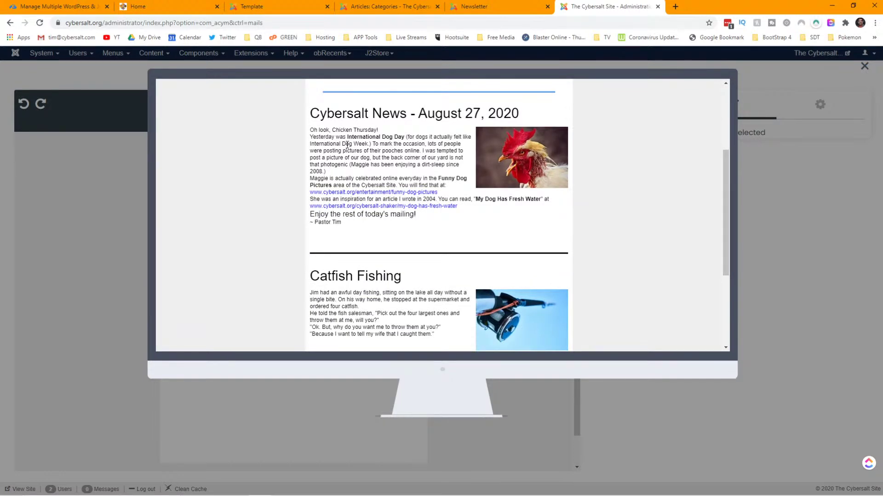
{"action": "scroll", "coordinate": [371, 161], "scroll_direction": "down", "scroll_amount": 3}
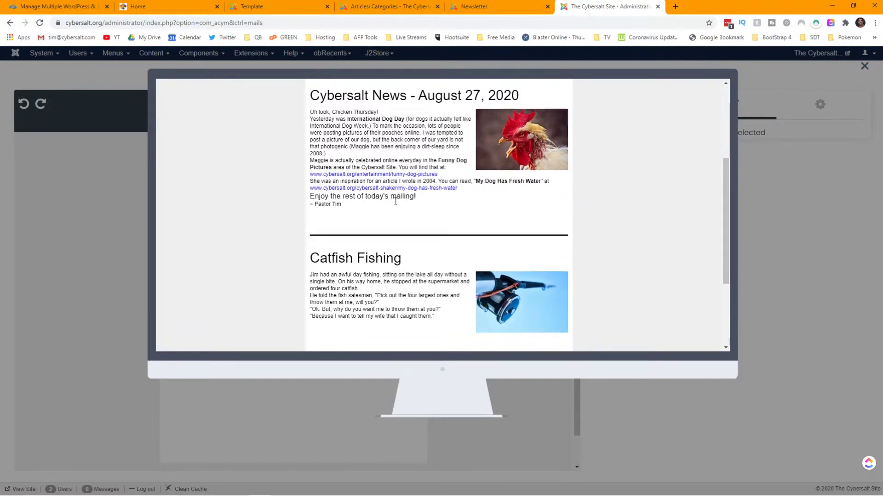
{"action": "scroll", "coordinate": [396, 202], "scroll_direction": "up", "scroll_amount": 4}
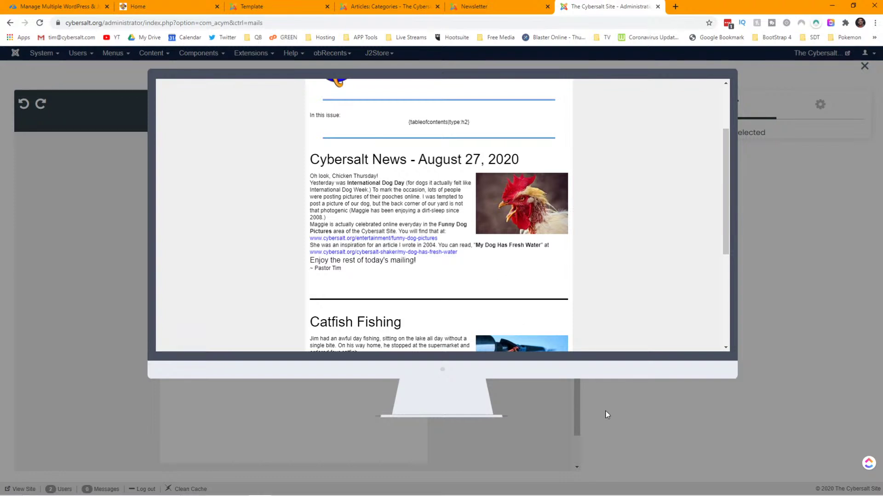
{"action": "left_click", "coordinate": [864, 66]}
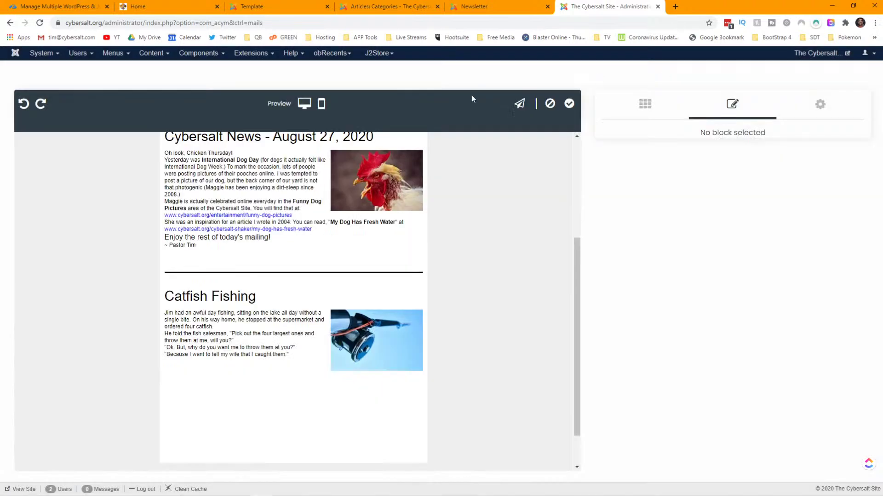
- Scroll the phone-size preview showing the rooster news article above the Catfish Fishing joke
{"action": "left_click", "coordinate": [324, 105]}
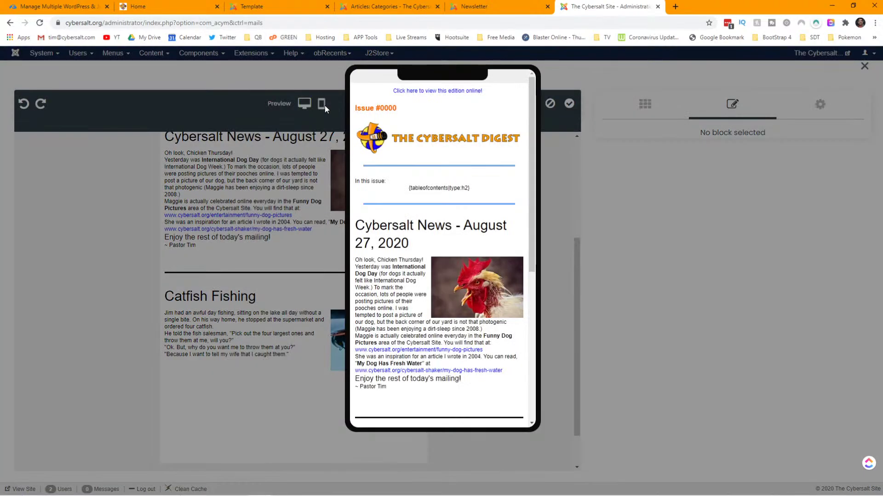
{"action": "scroll", "coordinate": [453, 206], "scroll_direction": "down", "scroll_amount": 5}
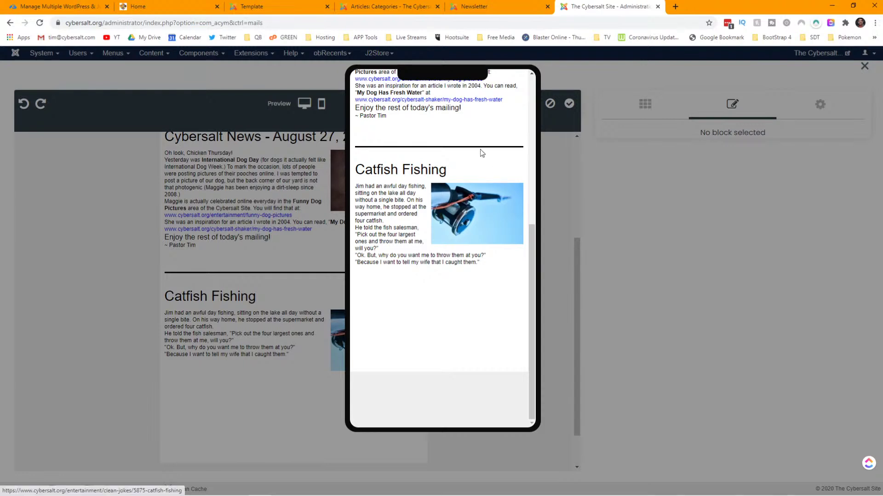
{"action": "scroll", "coordinate": [415, 137], "scroll_direction": "up", "scroll_amount": 2}
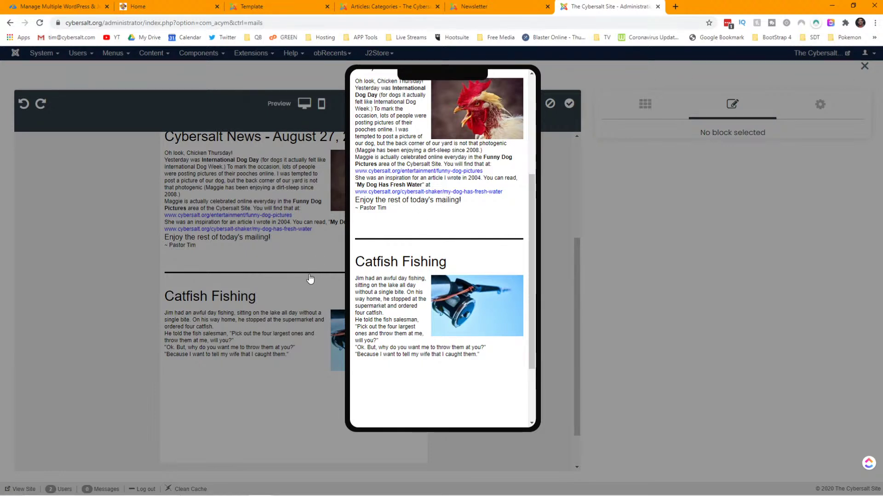
- Close the phone preview and reduce the divider row's top padding to 0
{"action": "left_click", "coordinate": [611, 267]}
{"action": "left_click", "coordinate": [417, 280]}
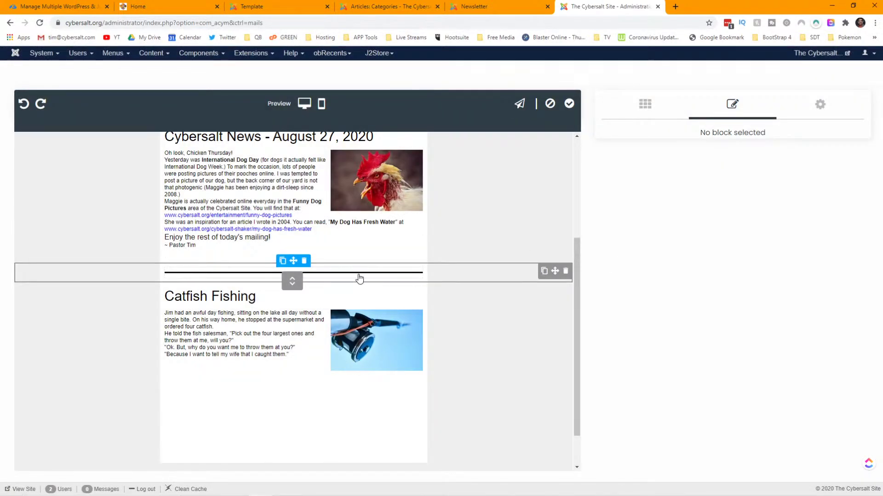
{"action": "left_click", "coordinate": [470, 278]}
{"action": "left_click", "coordinate": [733, 251]}
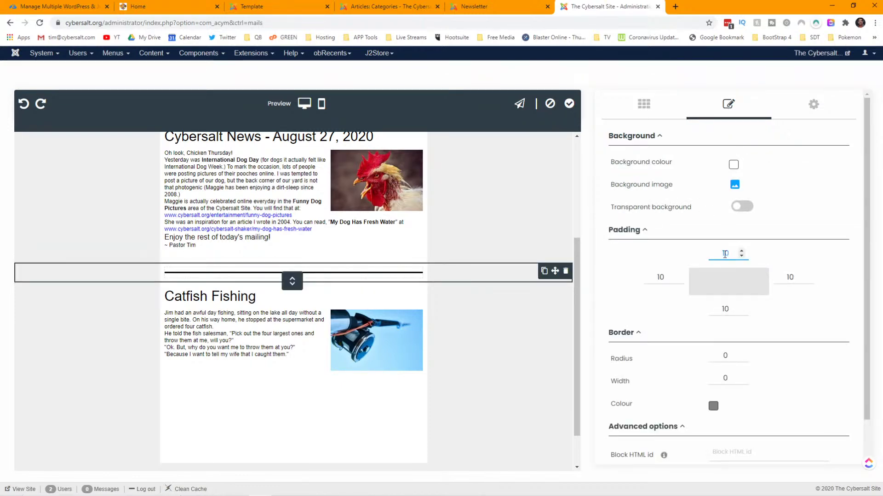
{"action": "left_click", "coordinate": [741, 257]}
{"action": "left_click", "coordinate": [741, 256]}
{"action": "left_click", "coordinate": [741, 257]}
{"action": "left_click", "coordinate": [741, 256]}
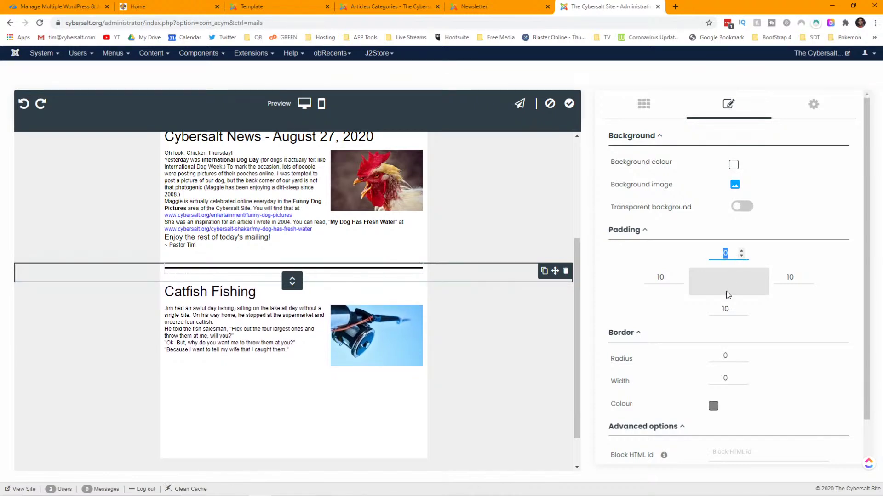
- Set the separator row's bottom padding to 0 and delete the empty block below Catfish Fishing
{"action": "left_click", "coordinate": [741, 312]}
{"action": "left_click", "coordinate": [741, 312]}
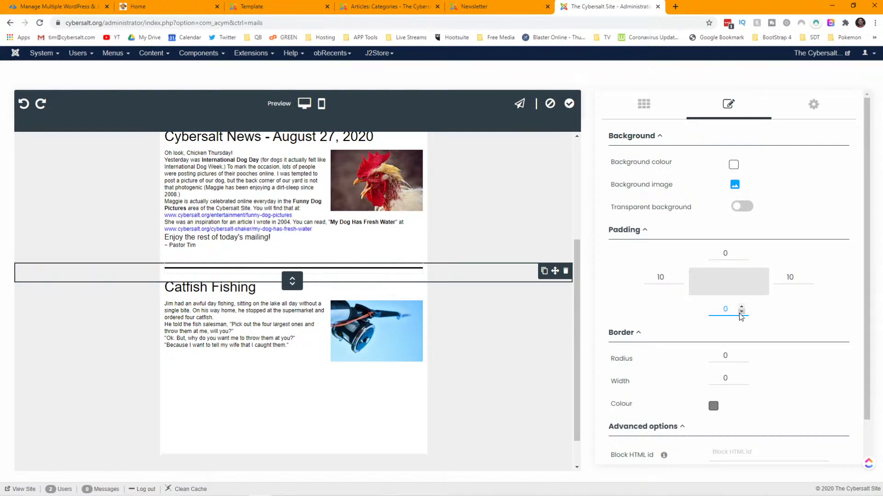
{"action": "key", "text": "BackSpace"}
{"action": "type", "text": "3"}
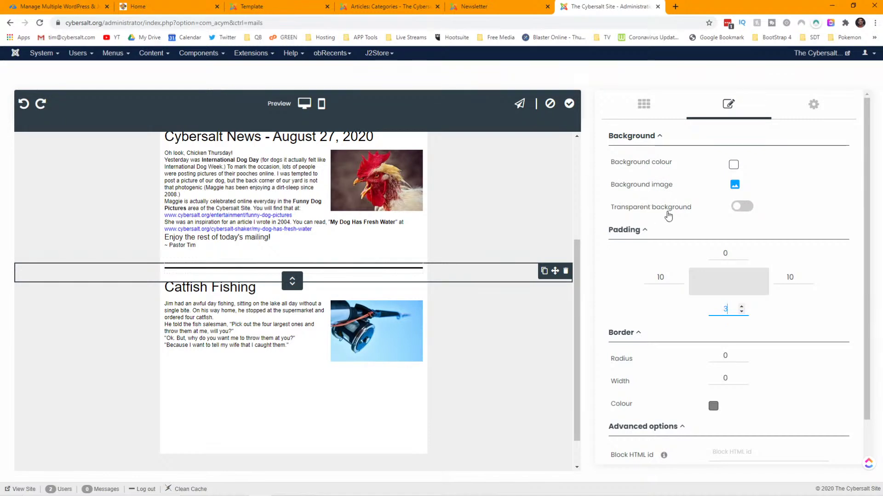
{"action": "scroll", "coordinate": [667, 216], "scroll_direction": "down", "scroll_amount": 1}
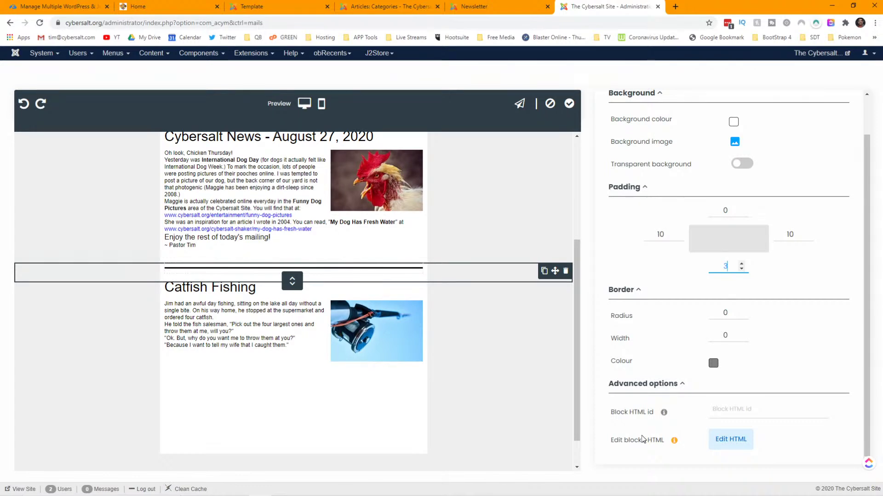
{"action": "scroll", "coordinate": [628, 391], "scroll_direction": "up", "scroll_amount": 1}
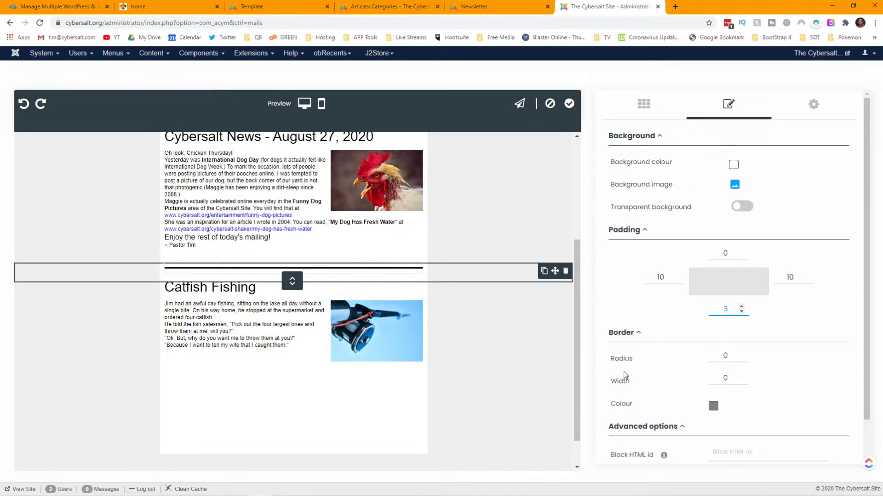
{"action": "left_click", "coordinate": [742, 312]}
{"action": "double_click", "coordinate": [741, 312]}
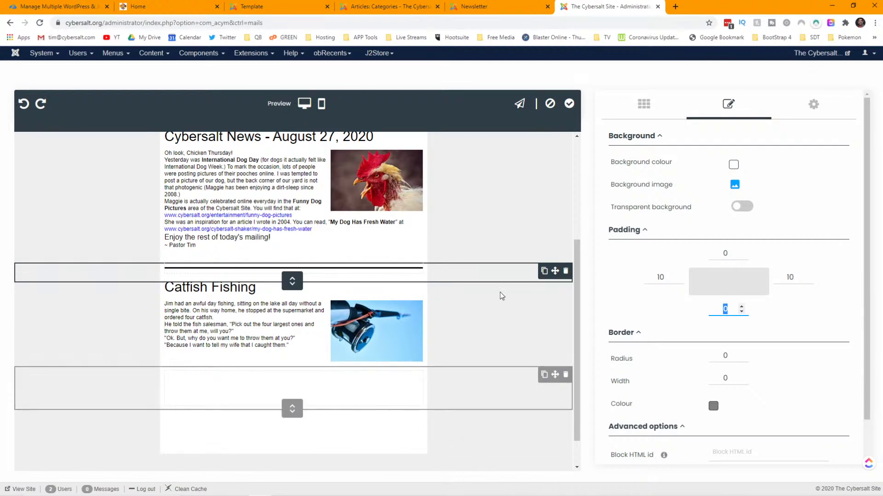
{"action": "left_click", "coordinate": [566, 374]}
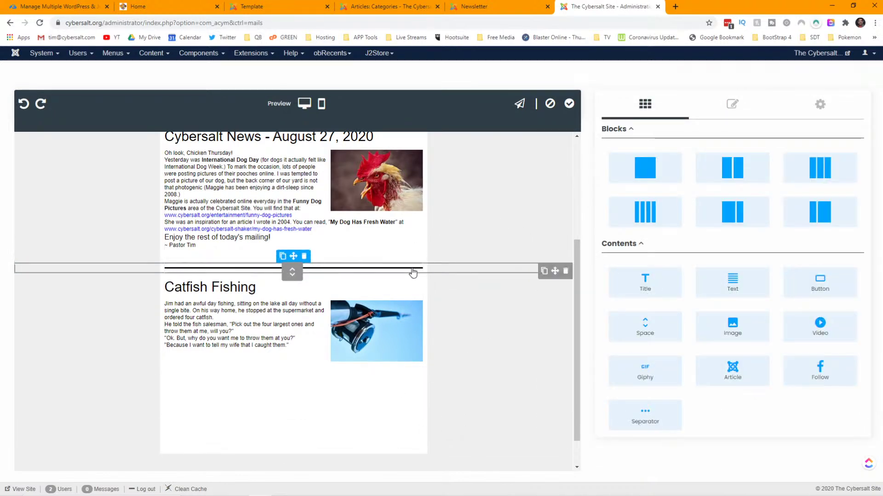
- Duplicate the separator row and drag the copy below the Catfish Fishing block
{"action": "left_click", "coordinate": [545, 271]}
{"action": "left_click", "coordinate": [544, 271]}
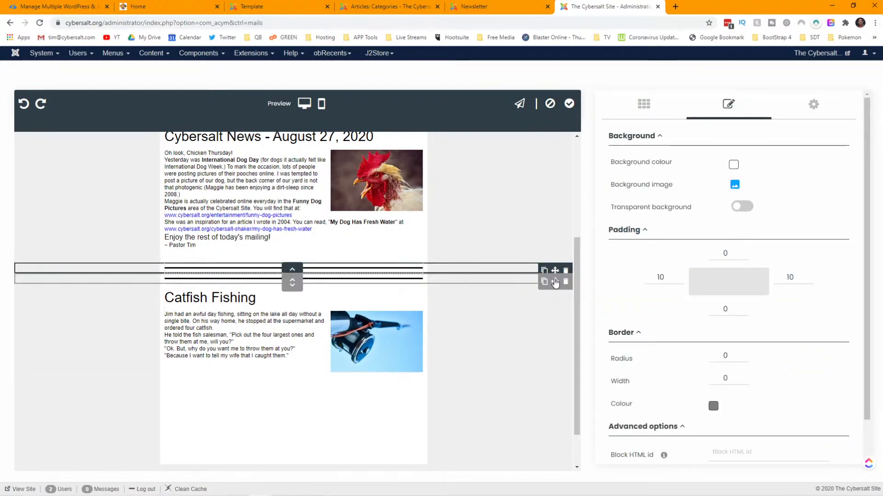
{"action": "left_click_drag", "start_coordinate": [555, 283], "coordinate": [398, 391]}
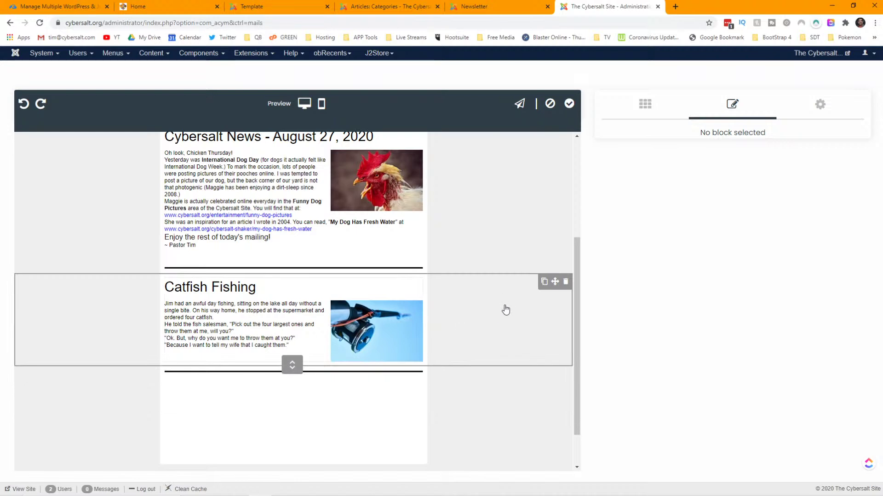
{"action": "scroll", "coordinate": [505, 310], "scroll_direction": "down", "scroll_amount": 1}
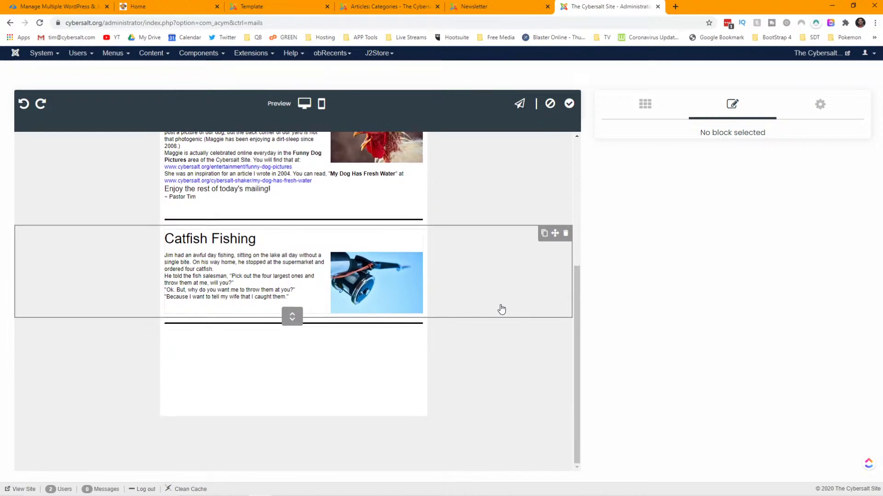
- Copy the Catfish Fishing block, then check the Articles: Categories list in the other tab
{"action": "left_click", "coordinate": [544, 234]}
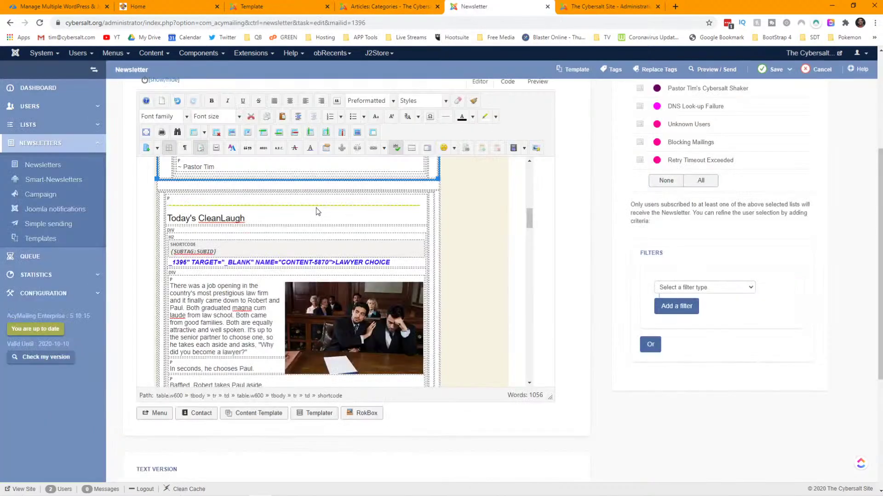
{"action": "scroll", "coordinate": [299, 197], "scroll_direction": "down", "scroll_amount": 10}
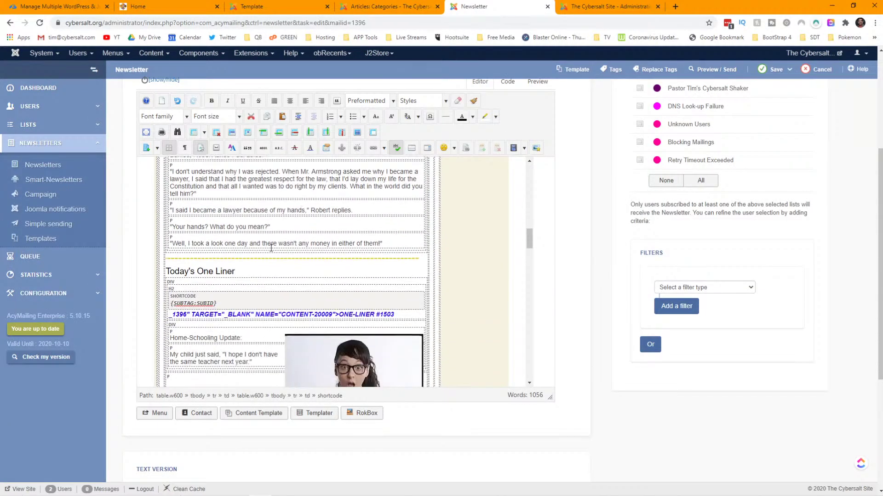
{"action": "left_click", "coordinate": [402, 7]}
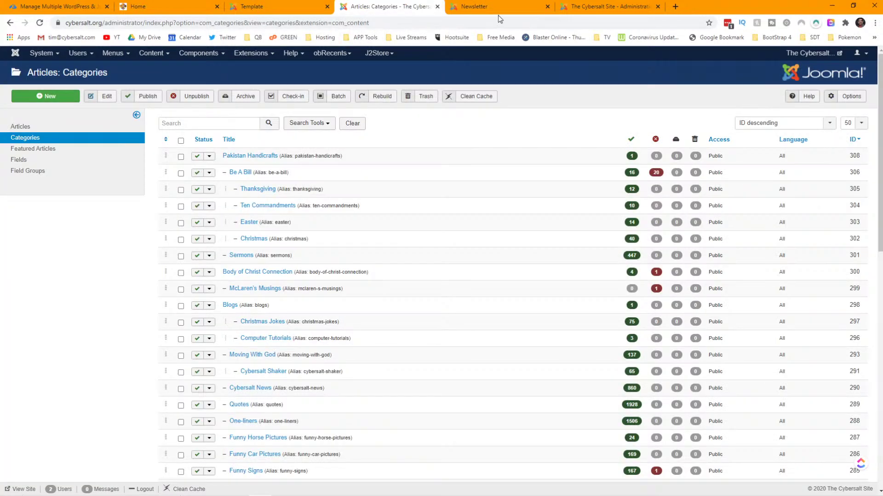
{"action": "left_click", "coordinate": [593, 6]}
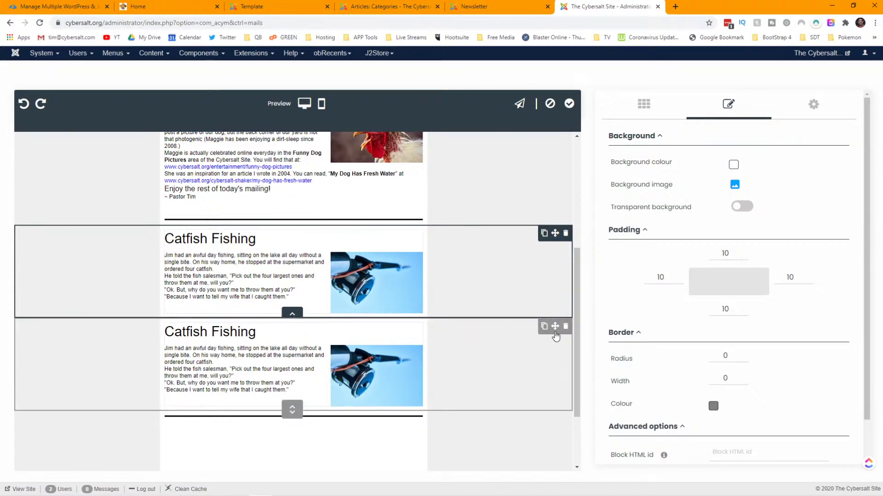
- Drag the duplicate Catfish Fishing block below the second divider line and select it
{"action": "left_click_drag", "start_coordinate": [555, 327], "coordinate": [401, 349]}
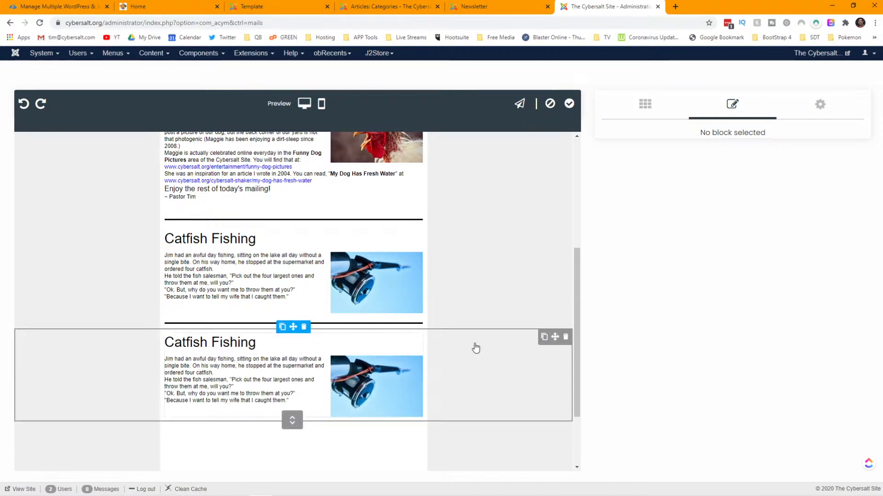
{"action": "left_click", "coordinate": [473, 374]}
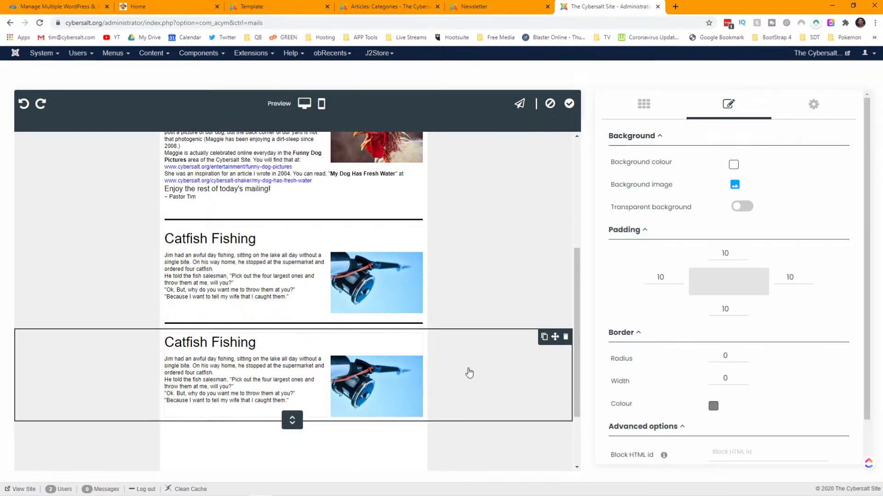
{"action": "scroll", "coordinate": [667, 271], "scroll_direction": "down", "scroll_amount": 1}
{"action": "scroll", "coordinate": [669, 275], "scroll_direction": "up", "scroll_amount": 1}
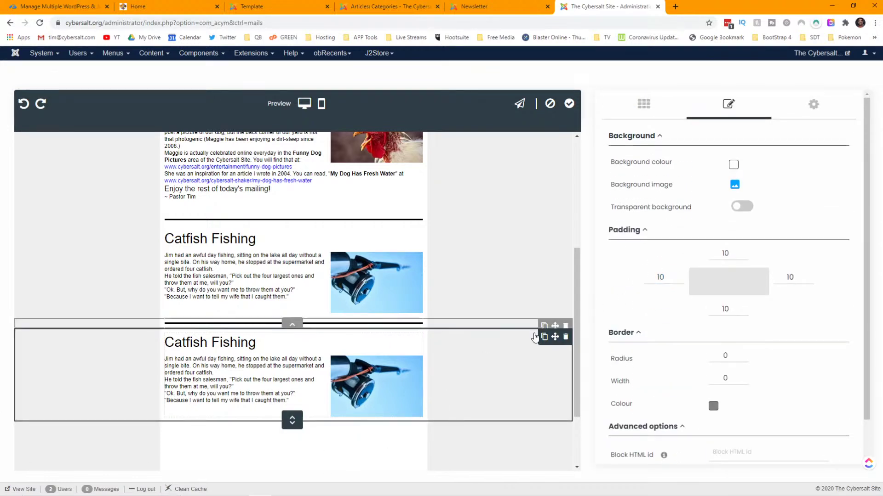
- Set the lower block to pull content by category, trying Clean Jokes and then One-liners
{"action": "left_click", "coordinate": [285, 358]}
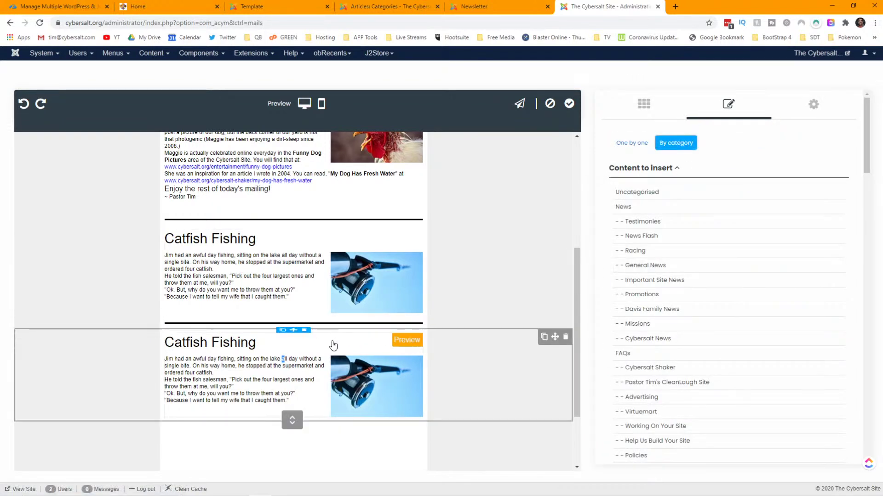
{"action": "scroll", "coordinate": [759, 301], "scroll_direction": "down", "scroll_amount": 4}
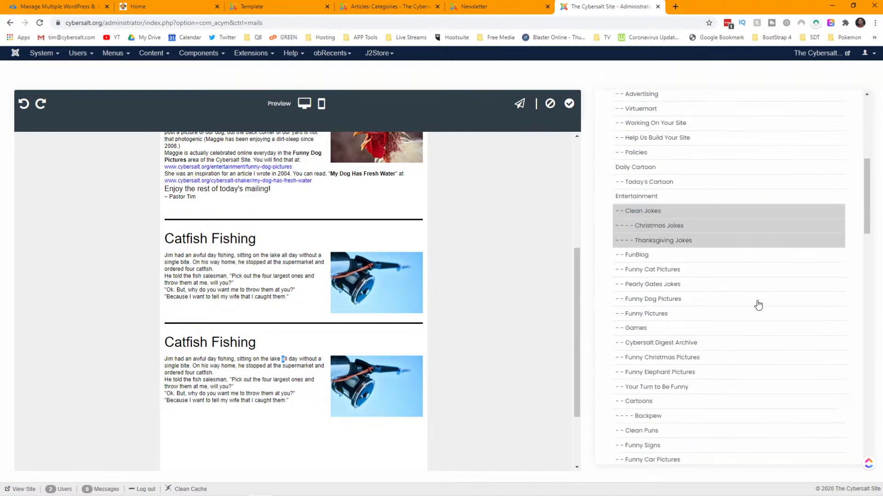
{"action": "scroll", "coordinate": [758, 304], "scroll_direction": "down", "scroll_amount": 5}
{"action": "scroll", "coordinate": [756, 303], "scroll_direction": "up", "scroll_amount": 2}
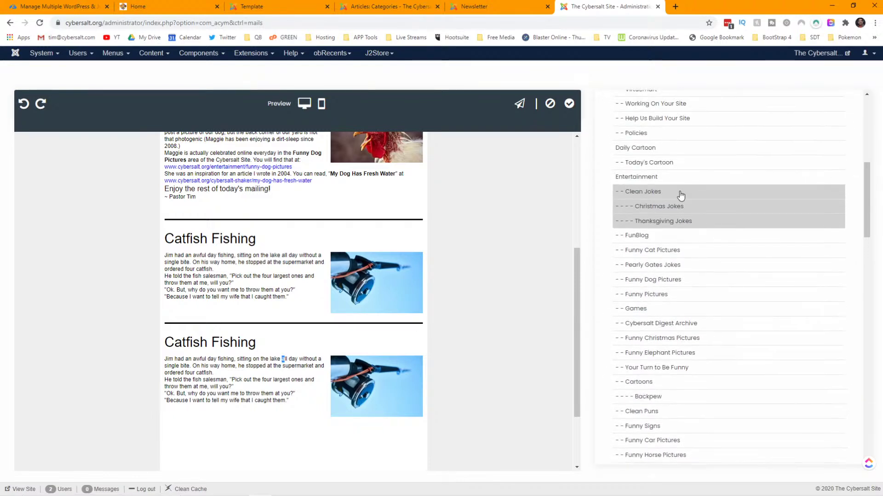
{"action": "left_click", "coordinate": [681, 196]}
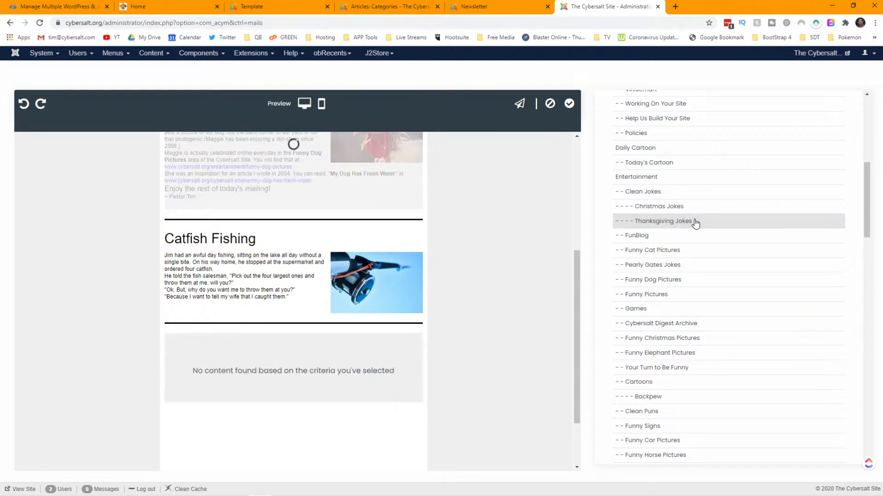
{"action": "scroll", "coordinate": [695, 223], "scroll_direction": "down", "scroll_amount": 2}
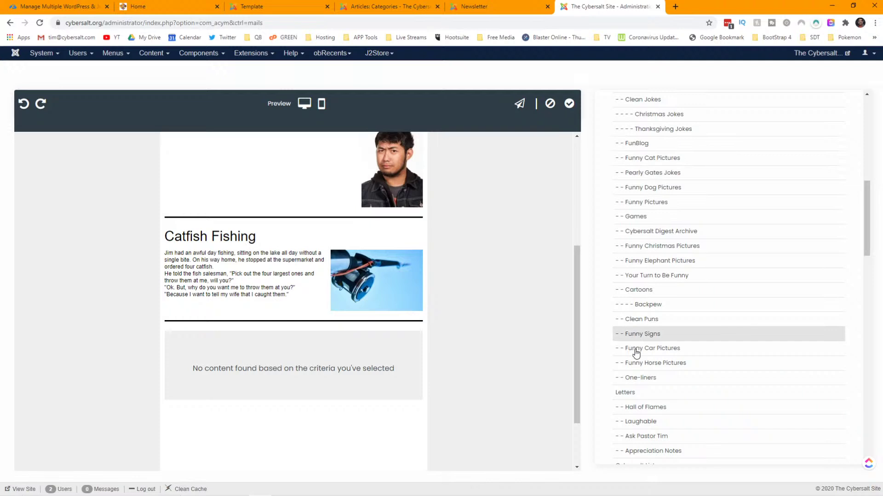
{"action": "left_click", "coordinate": [633, 380]}
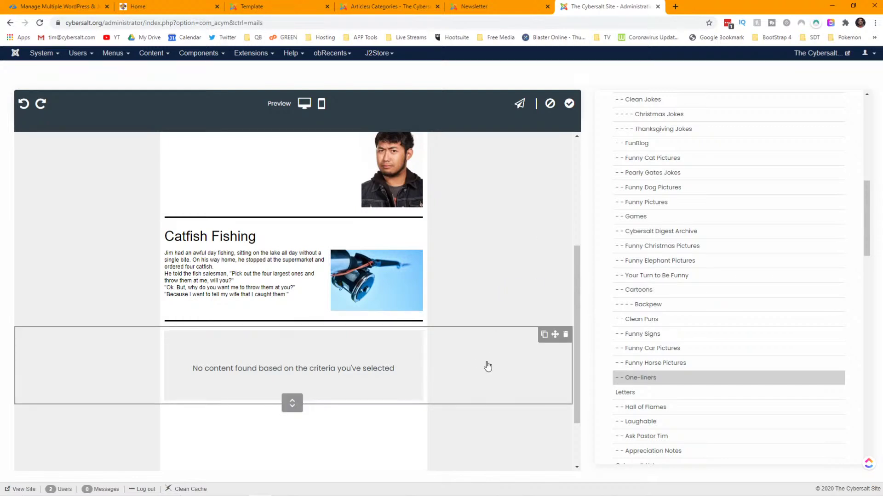
- Fix the block showing no content by toggling Thanksgiving Jokes and choosing the One-liners category
{"action": "left_click", "coordinate": [488, 366]}
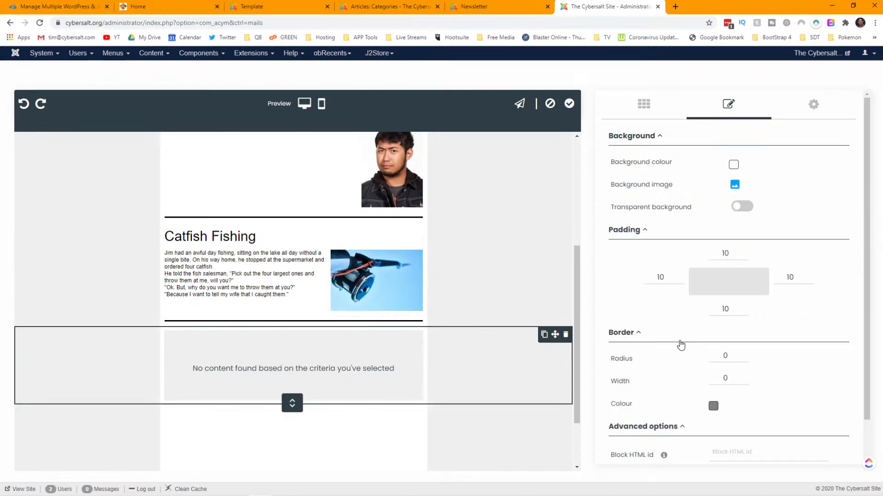
{"action": "scroll", "coordinate": [675, 339], "scroll_direction": "down", "scroll_amount": 1}
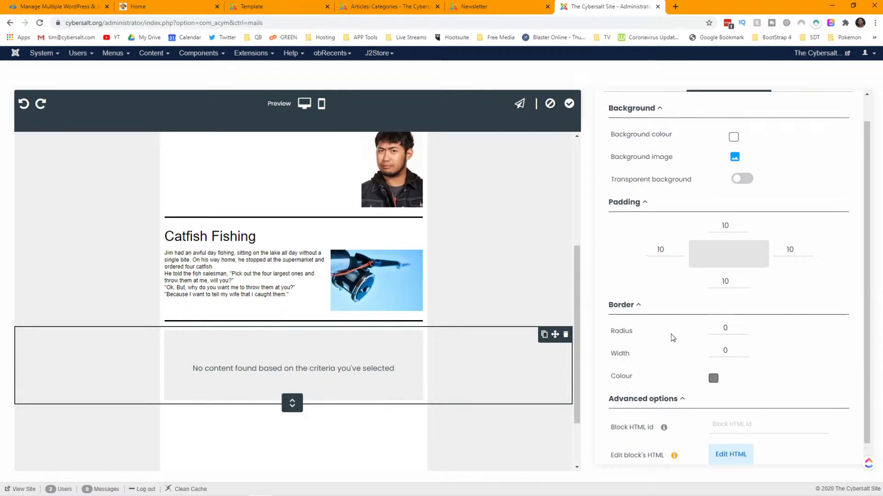
{"action": "scroll", "coordinate": [672, 339], "scroll_direction": "up", "scroll_amount": 1}
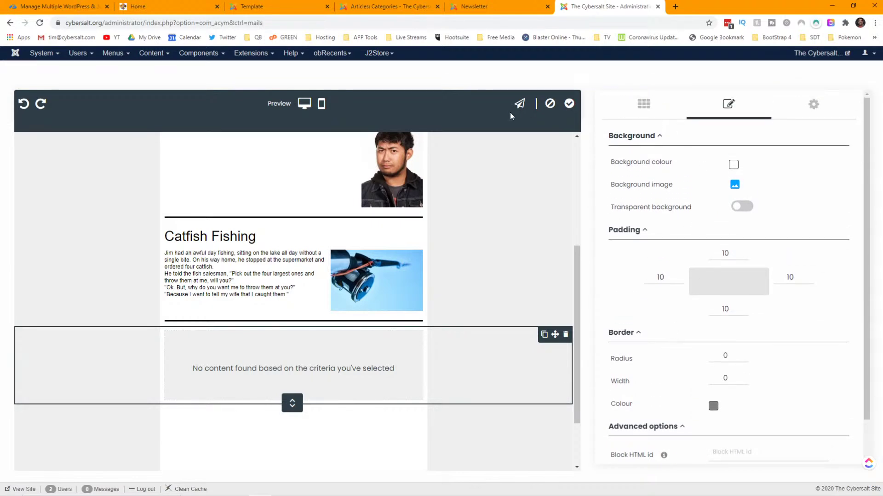
{"action": "left_click", "coordinate": [370, 359]}
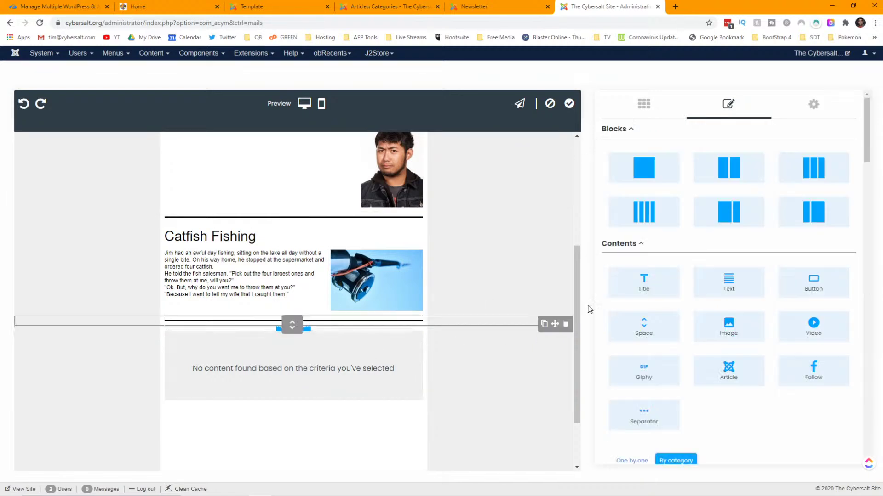
{"action": "scroll", "coordinate": [689, 287], "scroll_direction": "down", "scroll_amount": 10}
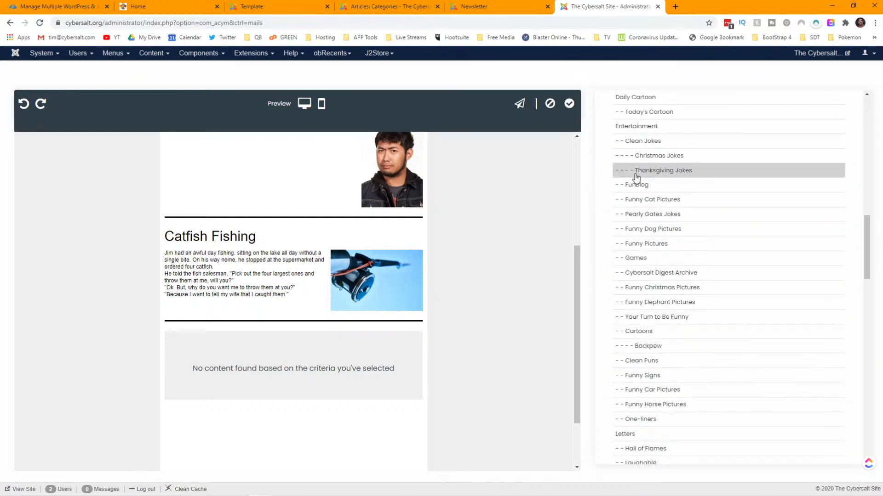
{"action": "left_click", "coordinate": [634, 177]}
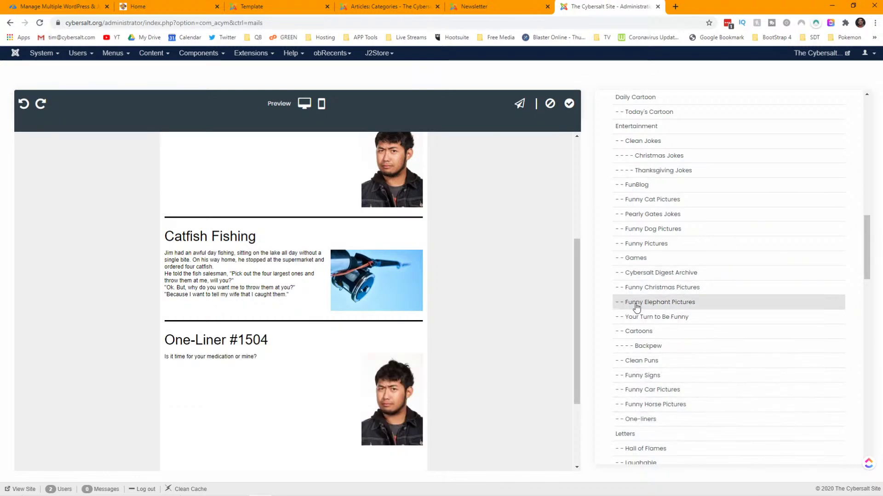
{"action": "left_click", "coordinate": [642, 419]}
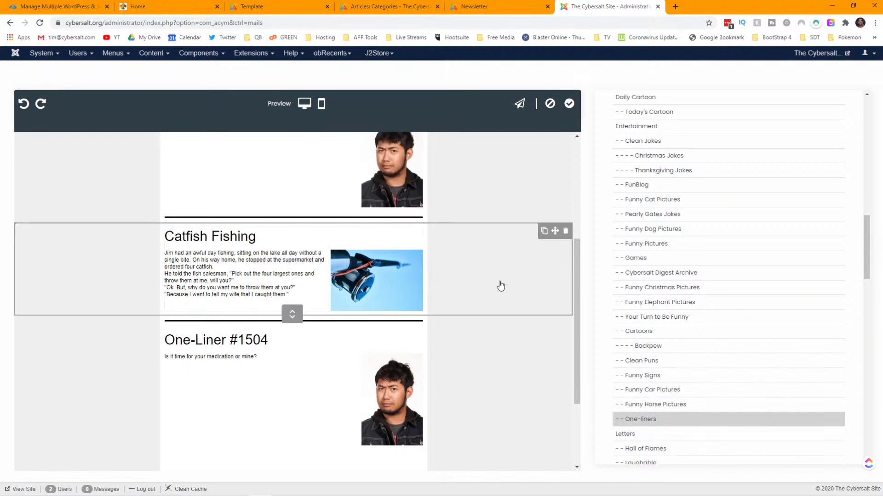
- Select the upper One-Liner #1504 block below the 'In this issue' contents line
{"action": "scroll", "coordinate": [500, 285], "scroll_direction": "down", "scroll_amount": 3}
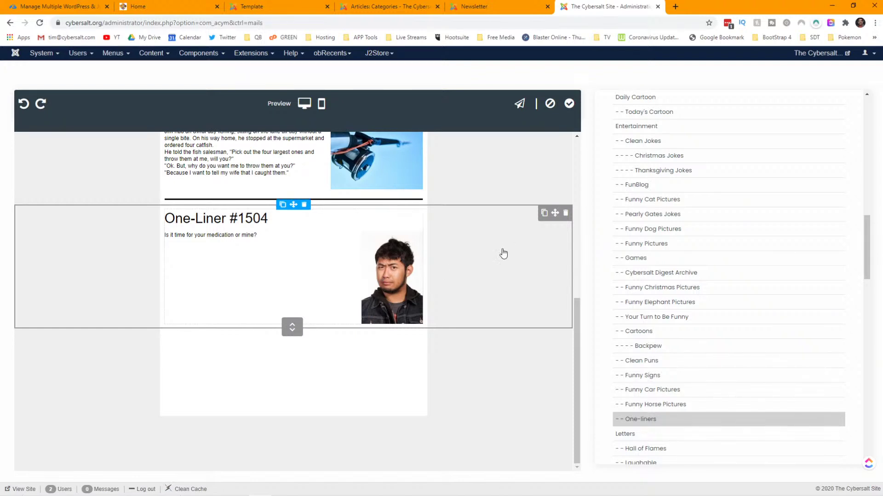
{"action": "left_click", "coordinate": [483, 282]}
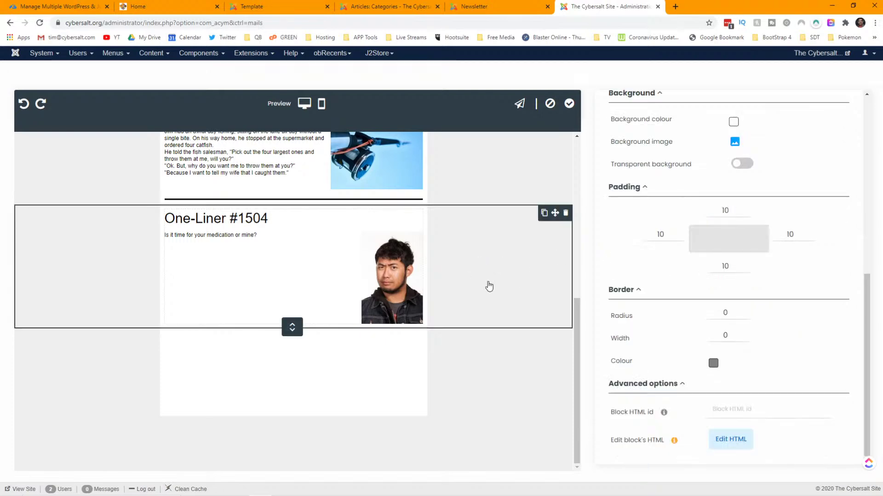
{"action": "scroll", "coordinate": [489, 286], "scroll_direction": "up", "scroll_amount": 6}
{"action": "scroll", "coordinate": [489, 286], "scroll_direction": "down", "scroll_amount": 2}
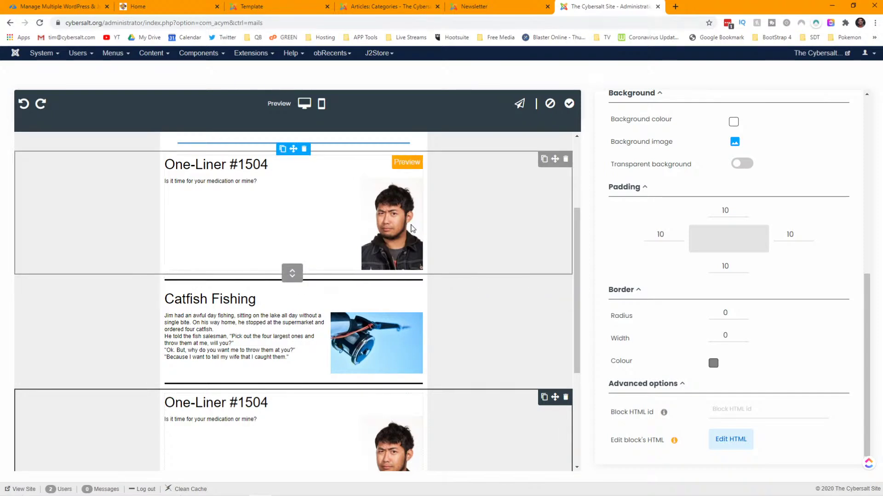
{"action": "left_click", "coordinate": [474, 222]}
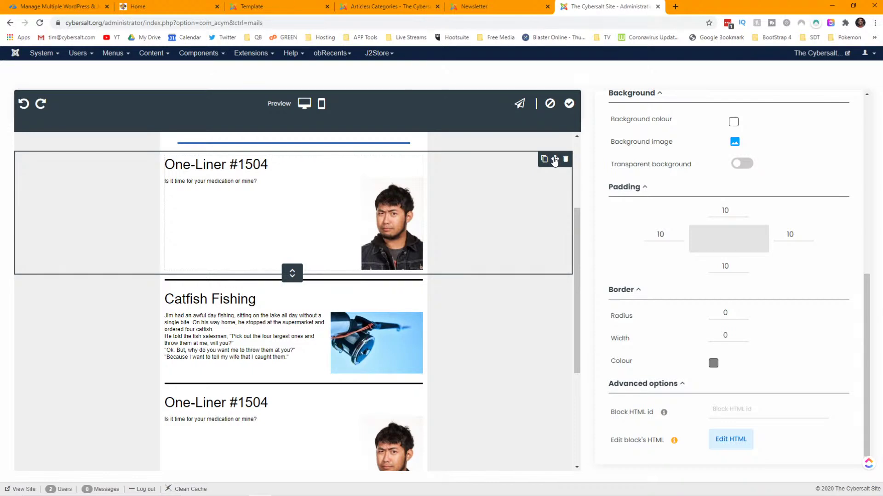
{"action": "scroll", "coordinate": [491, 232], "scroll_direction": "up", "scroll_amount": 2}
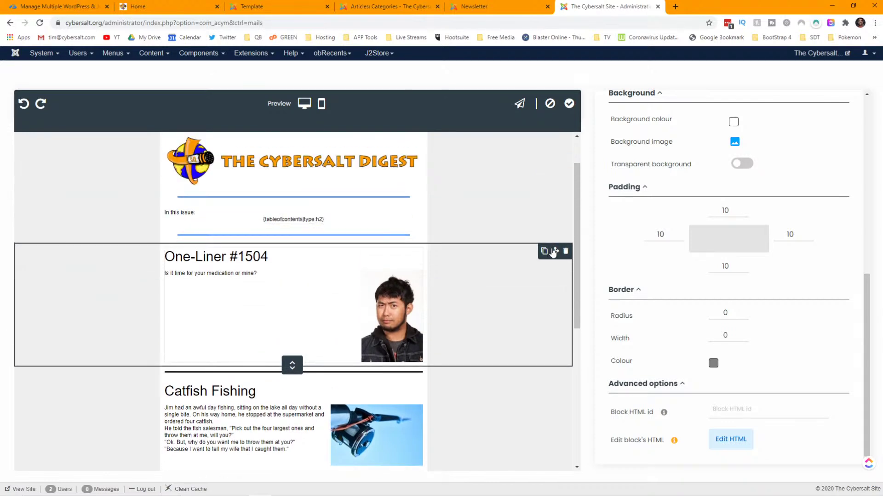
- Change the top article block's category from One-liners to Cybersalt News
{"action": "left_click", "coordinate": [360, 288]}
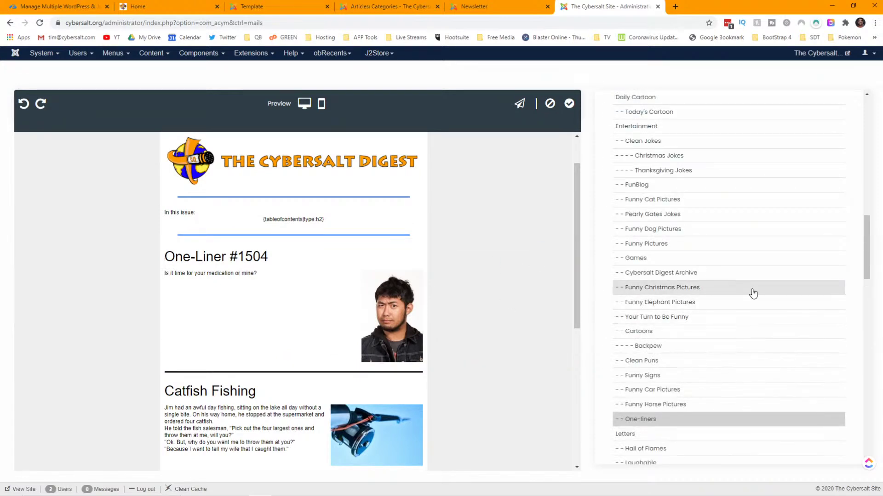
{"action": "scroll", "coordinate": [754, 287], "scroll_direction": "down", "scroll_amount": 2}
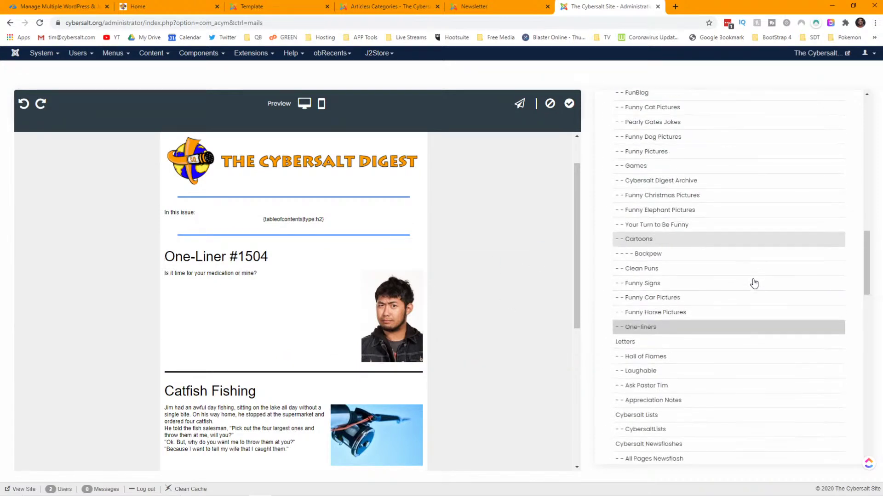
{"action": "left_click", "coordinate": [713, 330]}
{"action": "scroll", "coordinate": [736, 303], "scroll_direction": "up", "scroll_amount": 6}
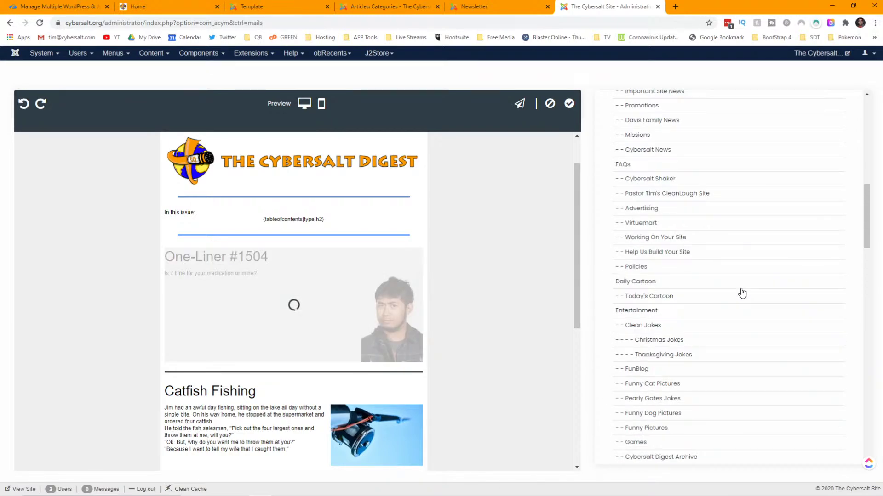
{"action": "scroll", "coordinate": [742, 292], "scroll_direction": "down", "scroll_amount": 5}
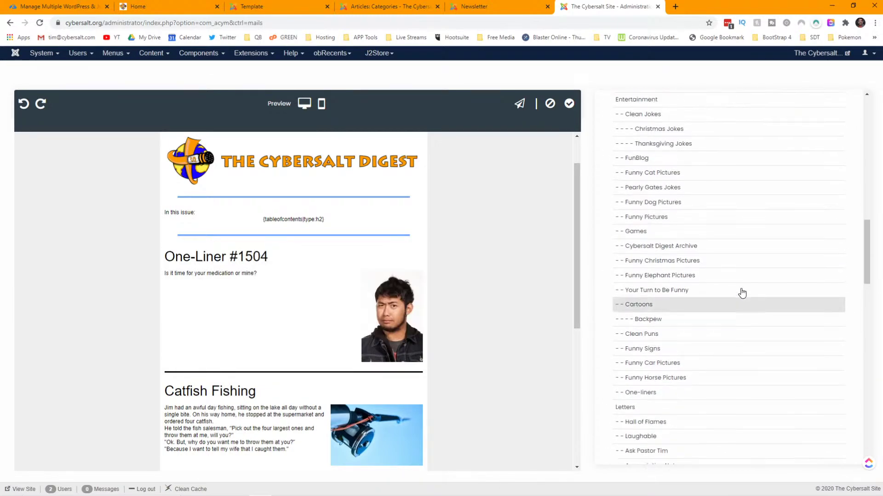
{"action": "scroll", "coordinate": [742, 293], "scroll_direction": "up", "scroll_amount": 4}
{"action": "scroll", "coordinate": [742, 293], "scroll_direction": "up", "scroll_amount": 6}
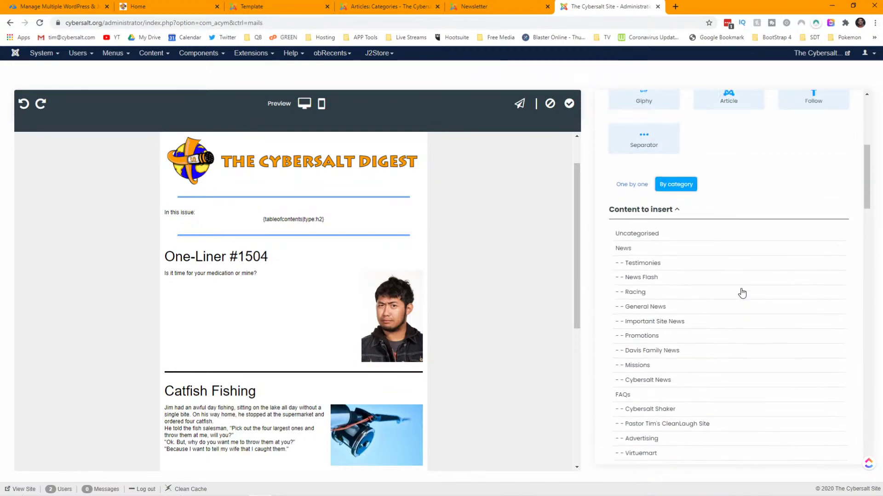
{"action": "scroll", "coordinate": [742, 293], "scroll_direction": "down", "scroll_amount": 3}
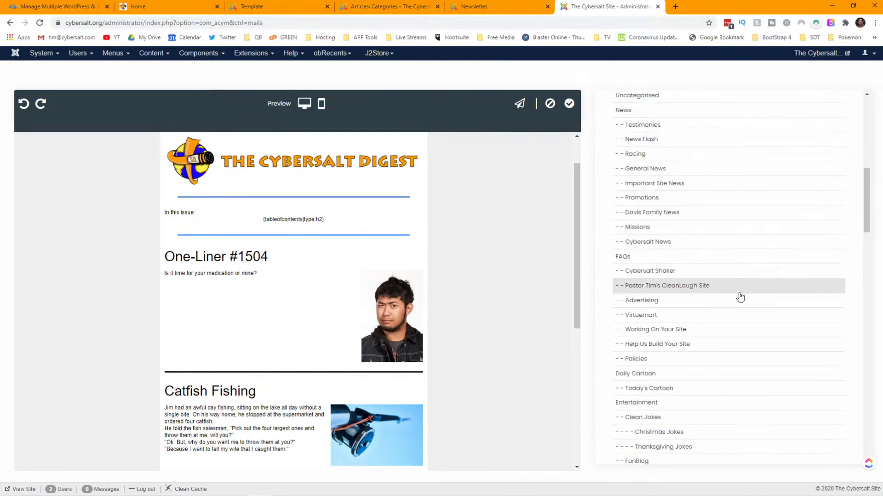
{"action": "left_click", "coordinate": [693, 253]}
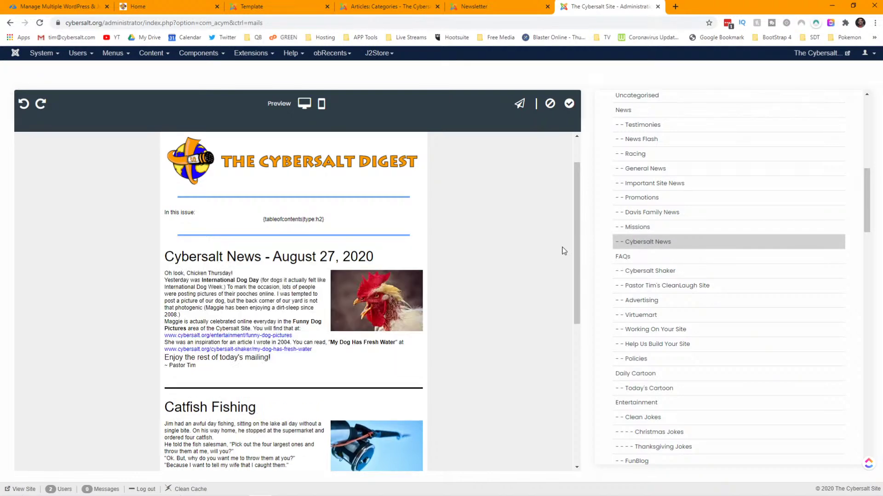
{"action": "scroll", "coordinate": [422, 271], "scroll_direction": "down", "scroll_amount": 3}
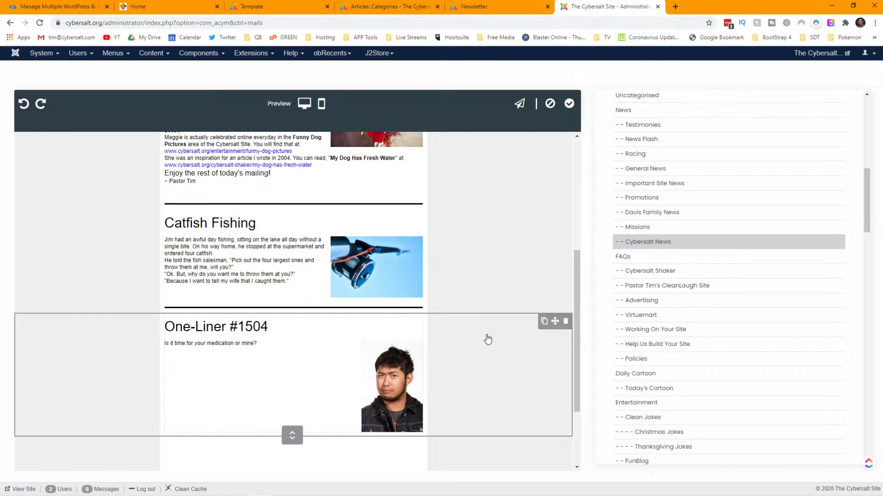
{"action": "scroll", "coordinate": [487, 338], "scroll_direction": "up", "scroll_amount": 3}
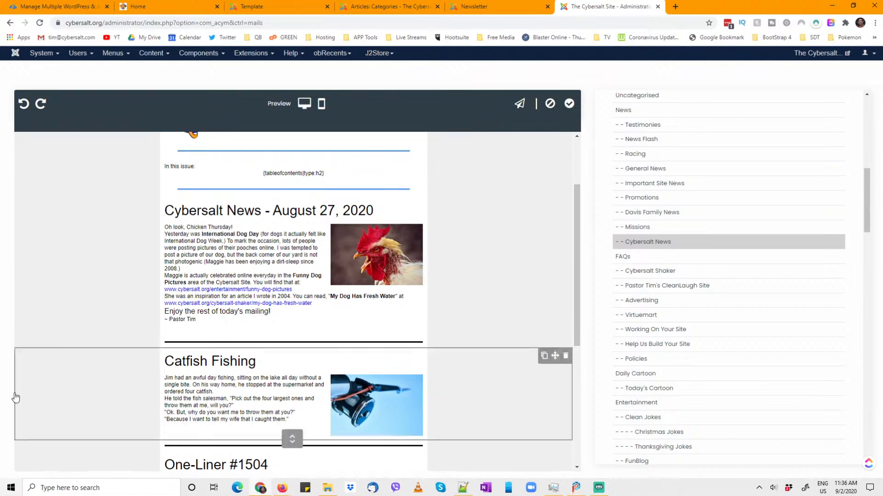
{"action": "scroll", "coordinate": [459, 339], "scroll_direction": "down", "scroll_amount": 3}
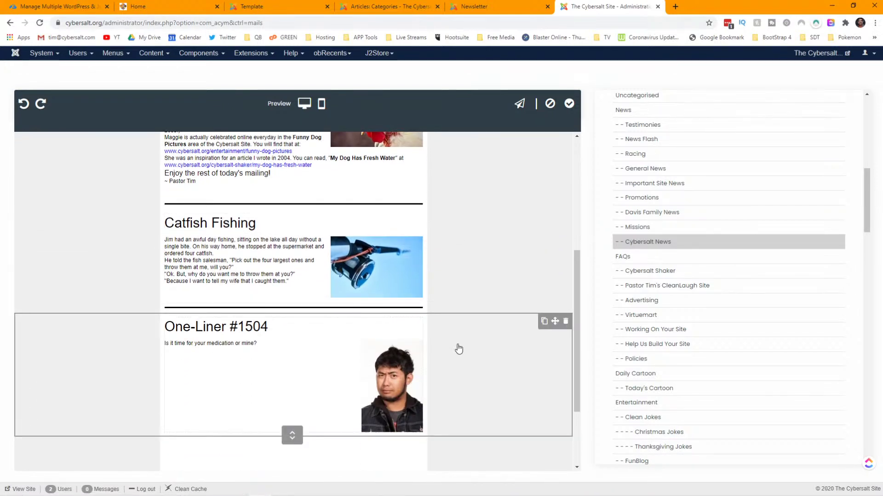
- Set Pictures Display to No on the lower One-Liner and place a divider copy beneath it
{"action": "left_click", "coordinate": [285, 375]}
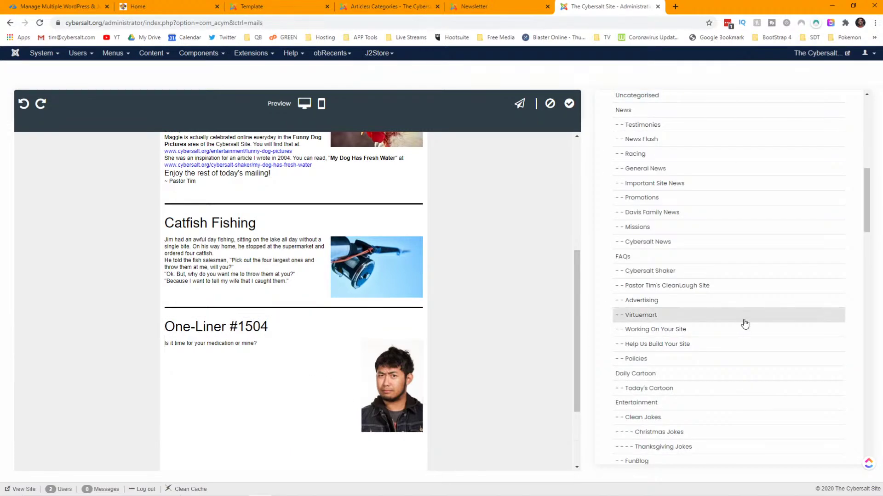
{"action": "scroll", "coordinate": [749, 329], "scroll_direction": "down", "scroll_amount": 20}
{"action": "scroll", "coordinate": [748, 330], "scroll_direction": "up", "scroll_amount": 20}
{"action": "scroll", "coordinate": [748, 330], "scroll_direction": "down", "scroll_amount": 6}
{"action": "scroll", "coordinate": [748, 330], "scroll_direction": "up", "scroll_amount": 7}
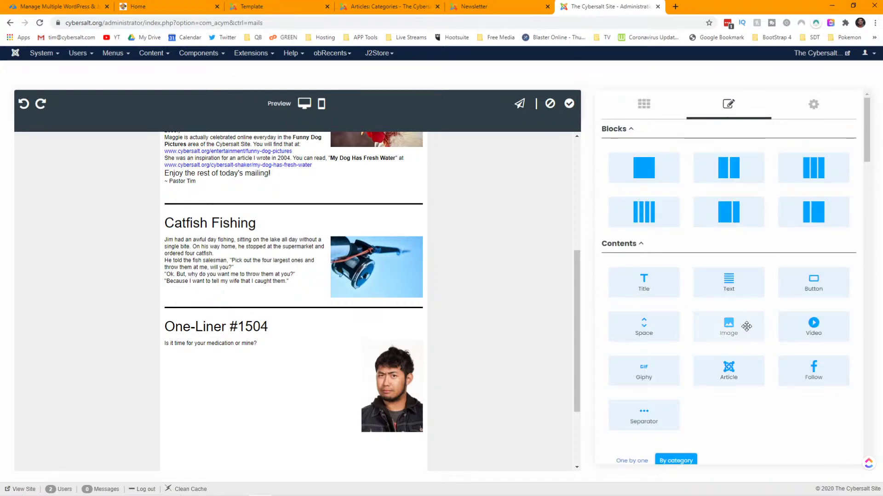
{"action": "scroll", "coordinate": [746, 326], "scroll_direction": "down", "scroll_amount": 10}
{"action": "scroll", "coordinate": [746, 326], "scroll_direction": "down", "scroll_amount": 12}
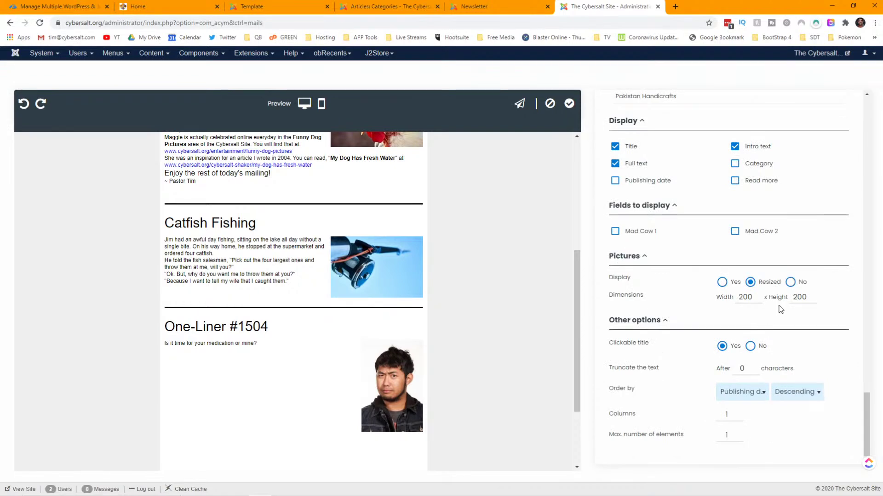
{"action": "left_click", "coordinate": [791, 283]}
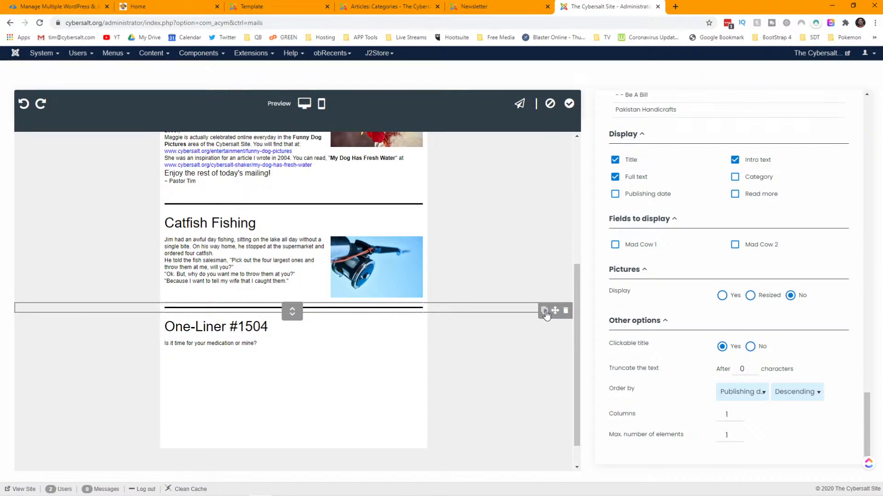
{"action": "left_click", "coordinate": [544, 311]}
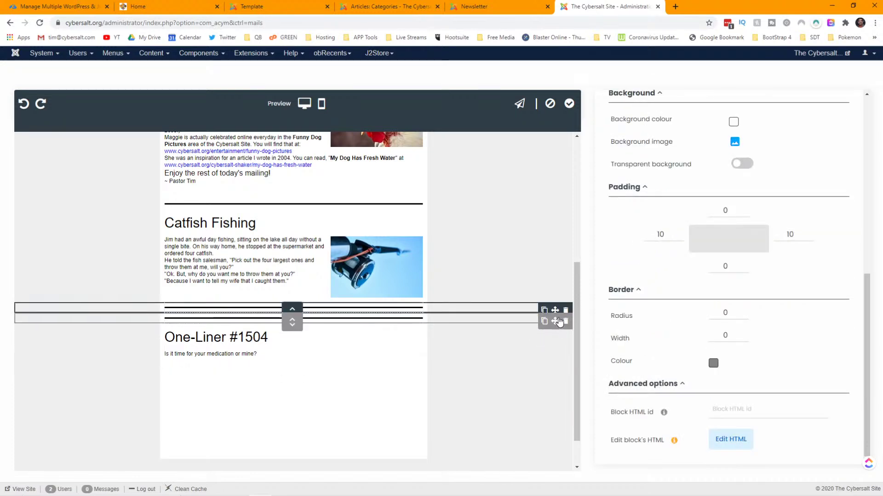
{"action": "left_click_drag", "start_coordinate": [555, 324], "coordinate": [381, 380]}
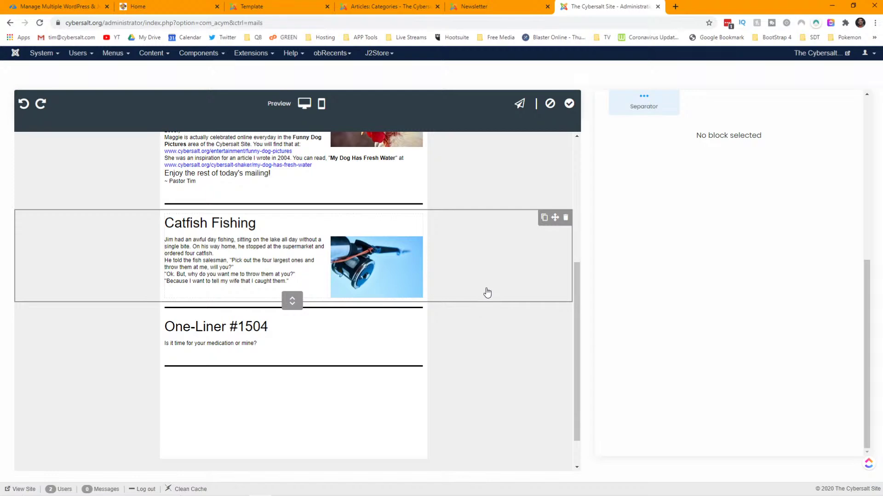
- Apply the Cybersalt 6 template edits and inspect the old newsletter's Be A Billionaire banknote image
{"action": "left_click", "coordinate": [569, 105]}
{"action": "left_click", "coordinate": [487, 6]}
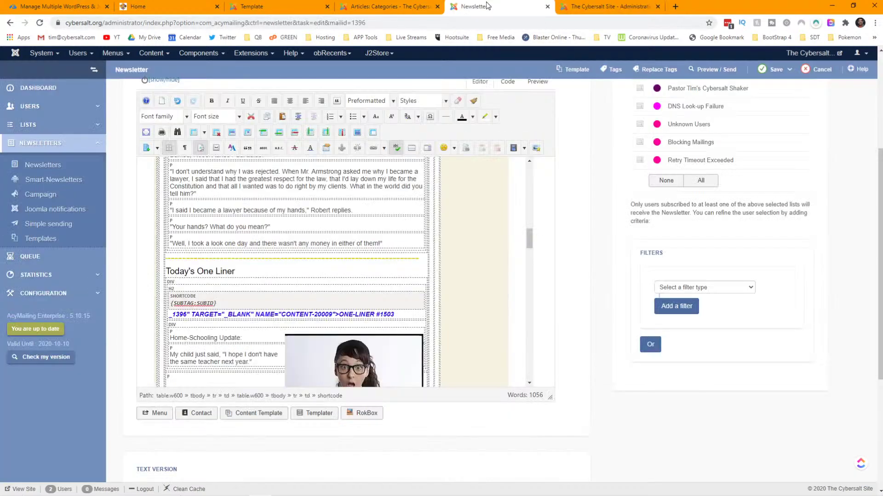
{"action": "scroll", "coordinate": [329, 202], "scroll_direction": "down", "scroll_amount": 5}
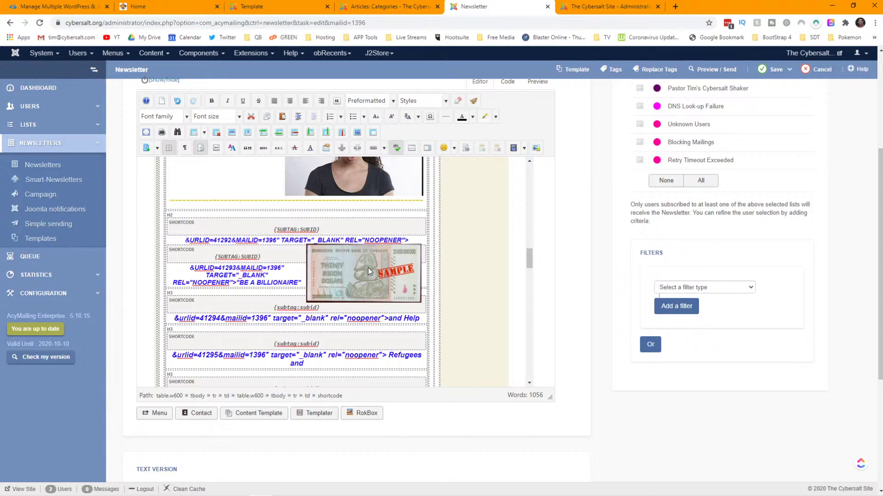
{"action": "scroll", "coordinate": [367, 268], "scroll_direction": "down", "scroll_amount": 3}
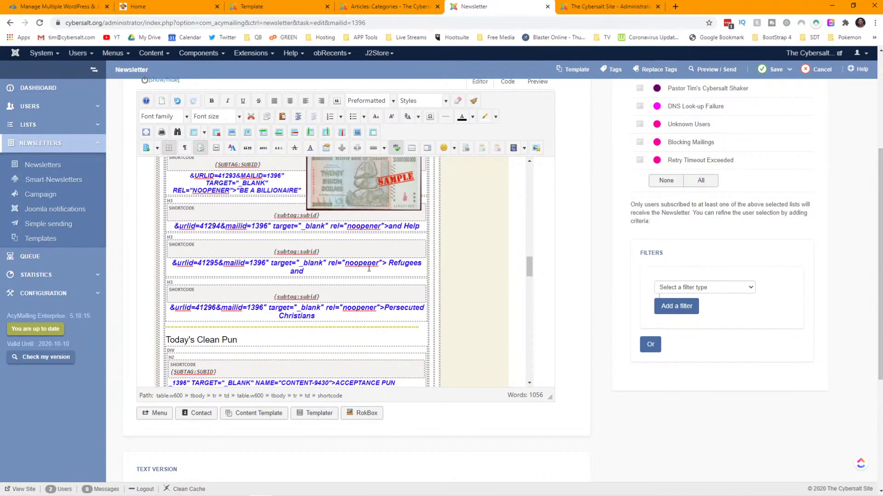
{"action": "scroll", "coordinate": [368, 268], "scroll_direction": "up", "scroll_amount": 2}
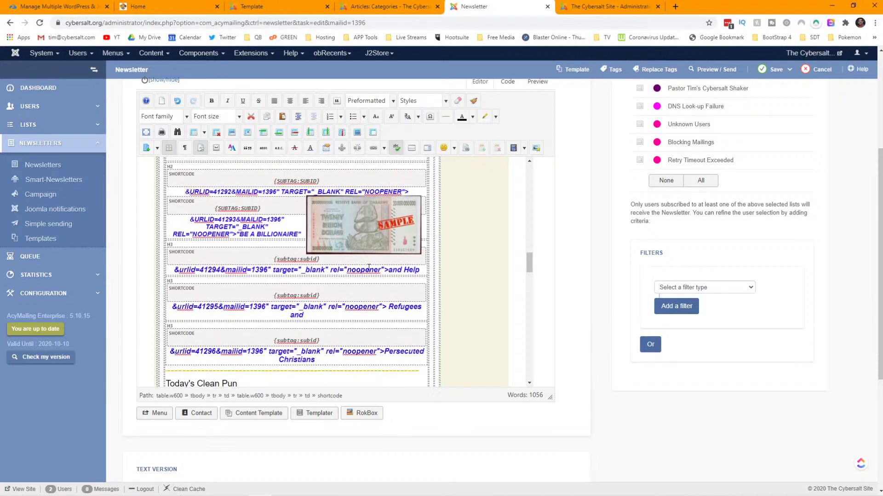
{"action": "left_click", "coordinate": [373, 235]}
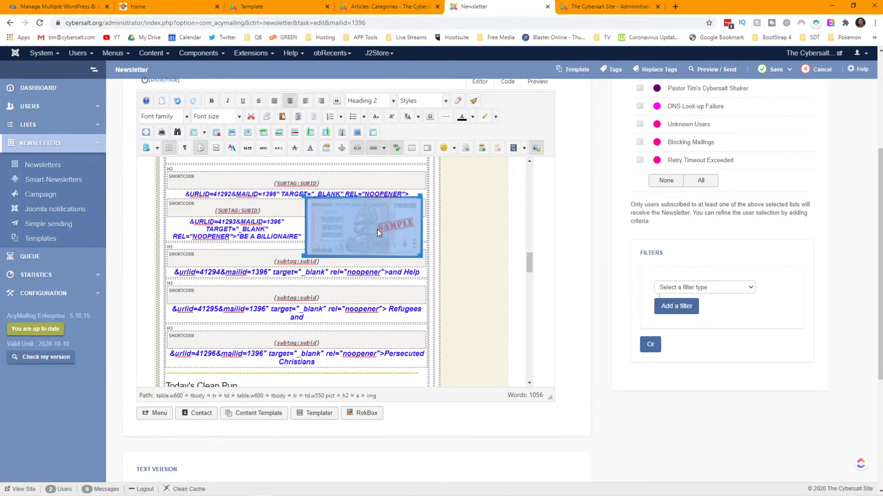
{"action": "scroll", "coordinate": [377, 231], "scroll_direction": "up", "scroll_amount": 2}
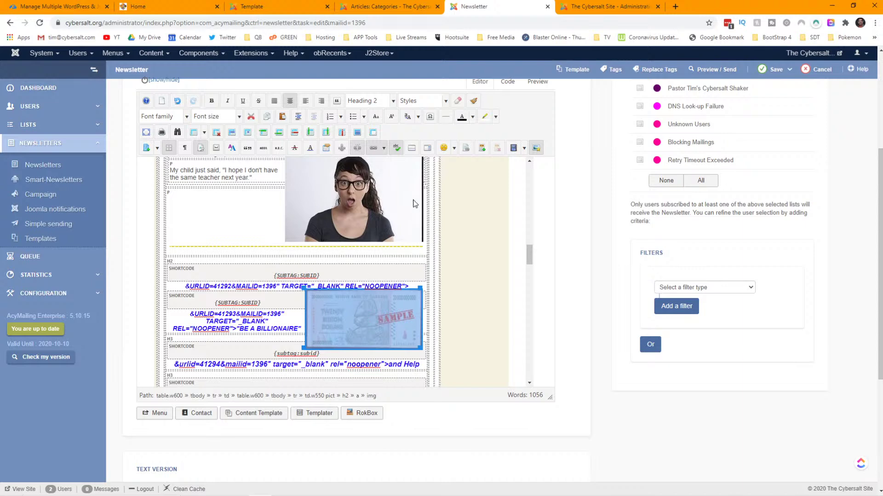
{"action": "left_click", "coordinate": [592, 6]}
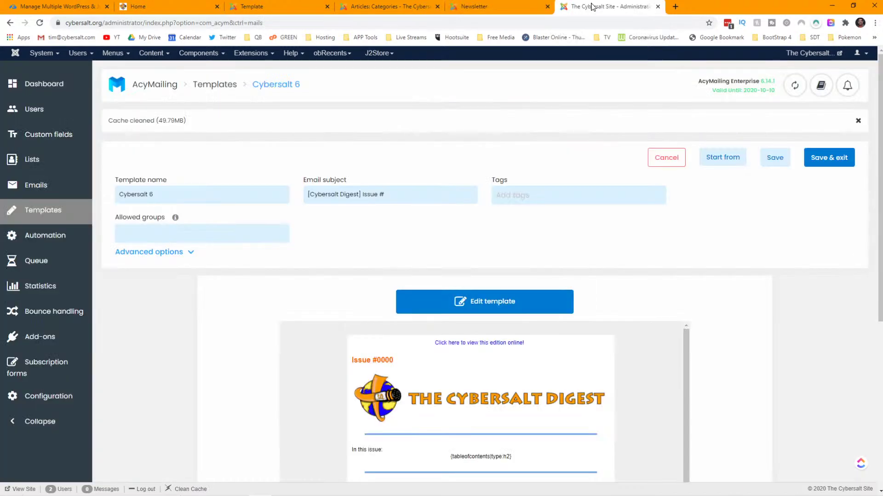
- Open the public Cybersalt site in a new tab and go to Newsletters > Cybersalt Digest Archive
{"action": "left_click", "coordinate": [502, 7]}
{"action": "left_click", "coordinate": [815, 55]}
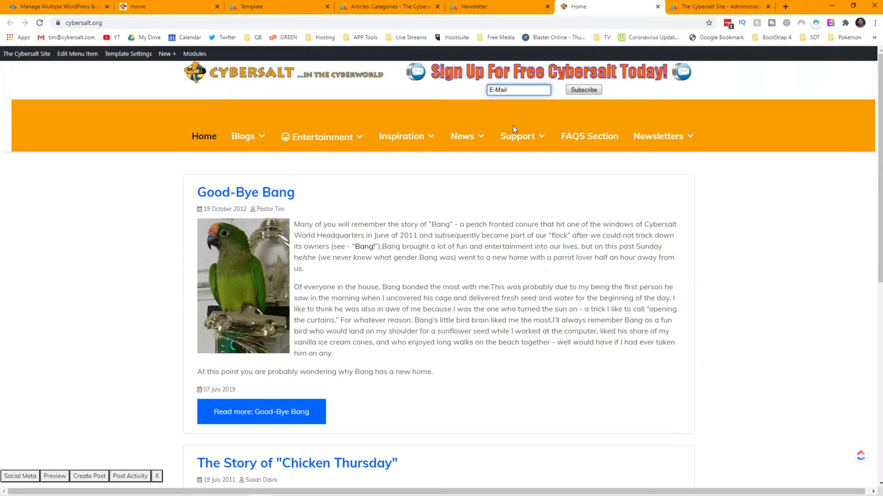
{"action": "left_click", "coordinate": [291, 7]}
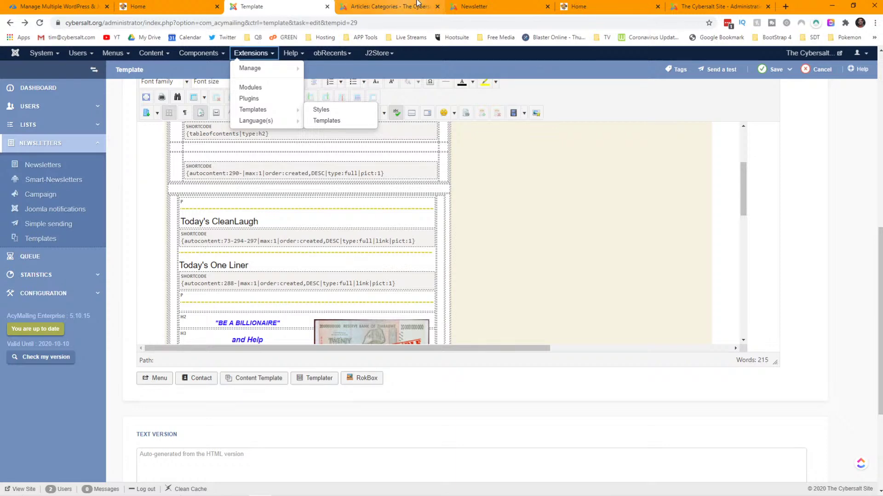
{"action": "left_click", "coordinate": [476, 7]}
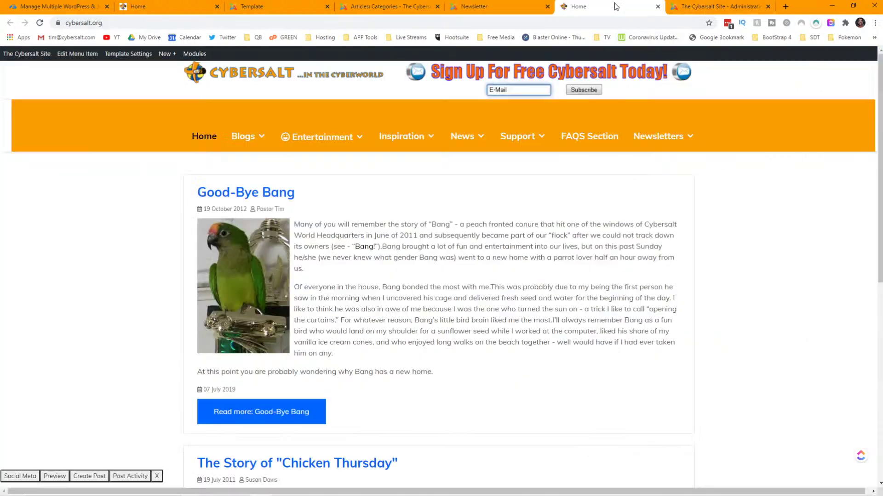
{"action": "left_click", "coordinate": [597, 7]}
{"action": "mouse_move", "coordinate": [668, 144]}
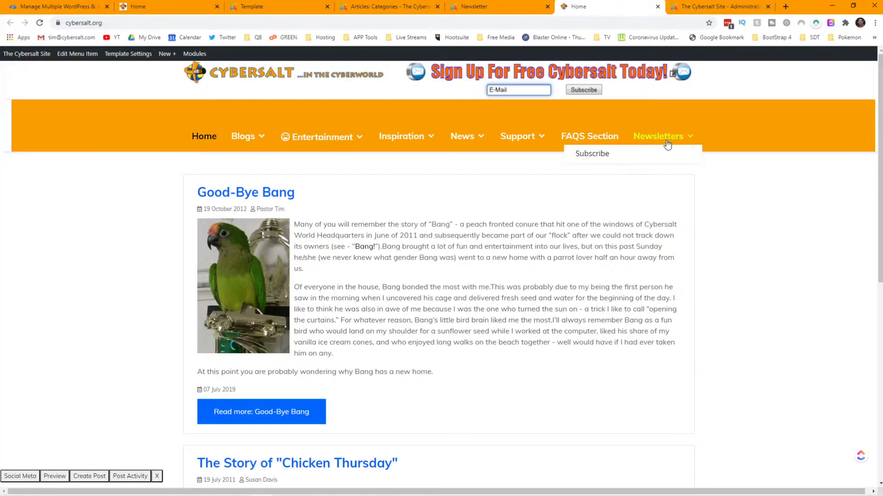
{"action": "left_click", "coordinate": [641, 169]}
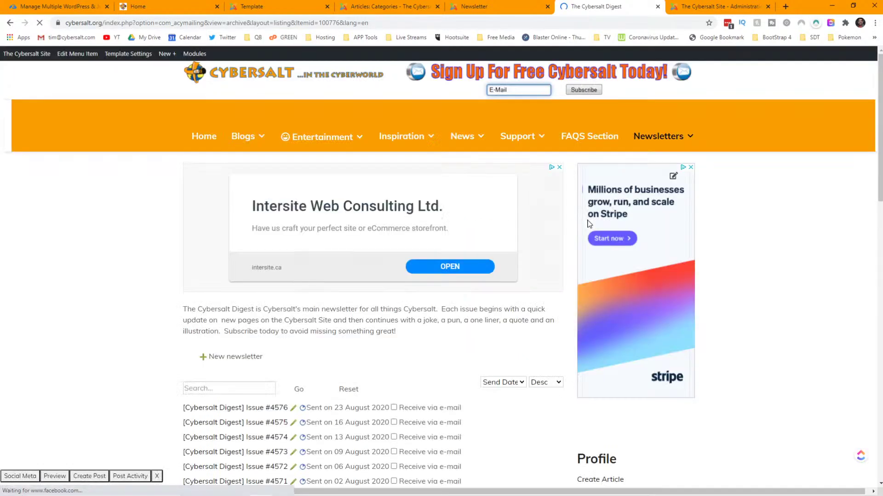
- Open Digest Issue #4571 and copy its Be A Billionaire promo text and banknote image
{"action": "scroll", "coordinate": [532, 233], "scroll_direction": "down", "scroll_amount": 4}
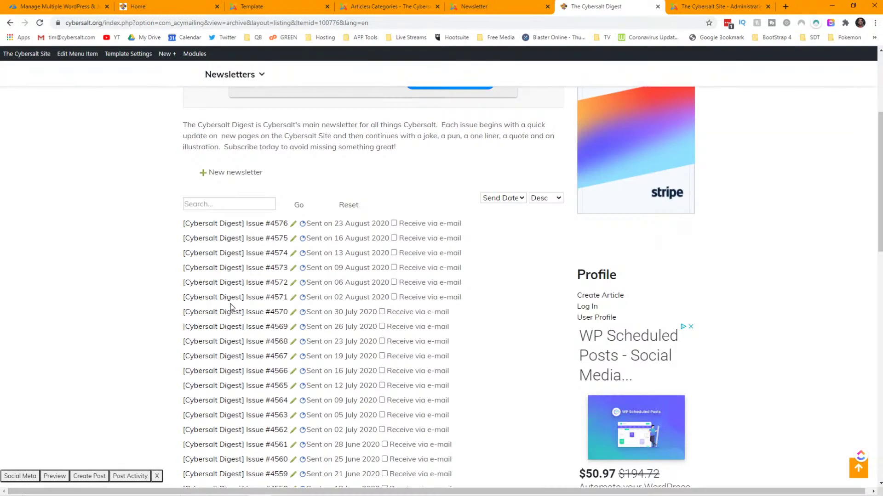
{"action": "left_click", "coordinate": [234, 302]}
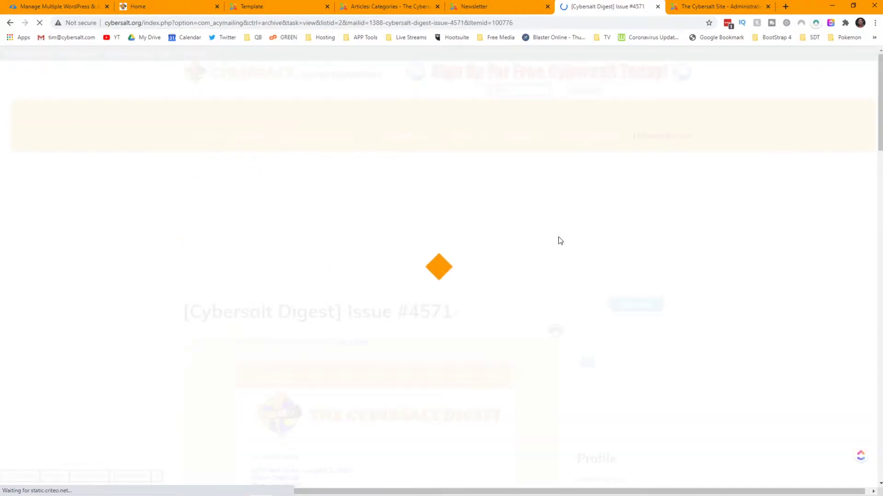
{"action": "scroll", "coordinate": [509, 239], "scroll_direction": "down", "scroll_amount": 8}
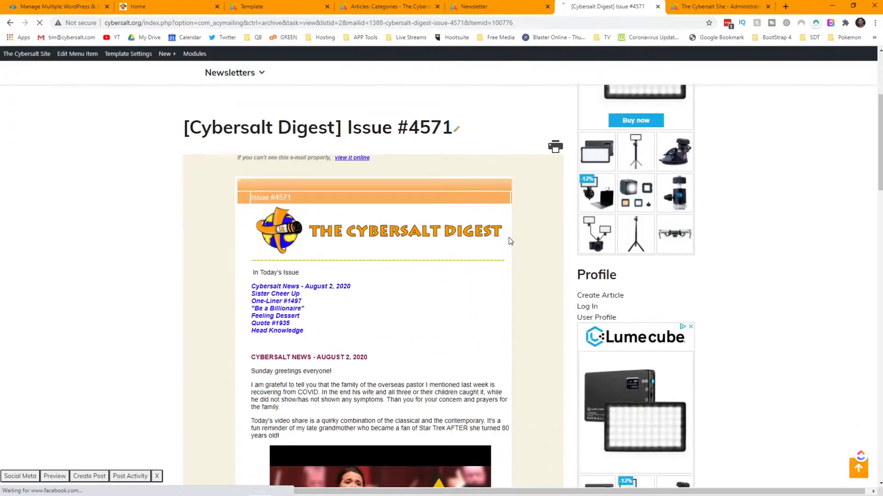
{"action": "scroll", "coordinate": [509, 240], "scroll_direction": "down", "scroll_amount": 10}
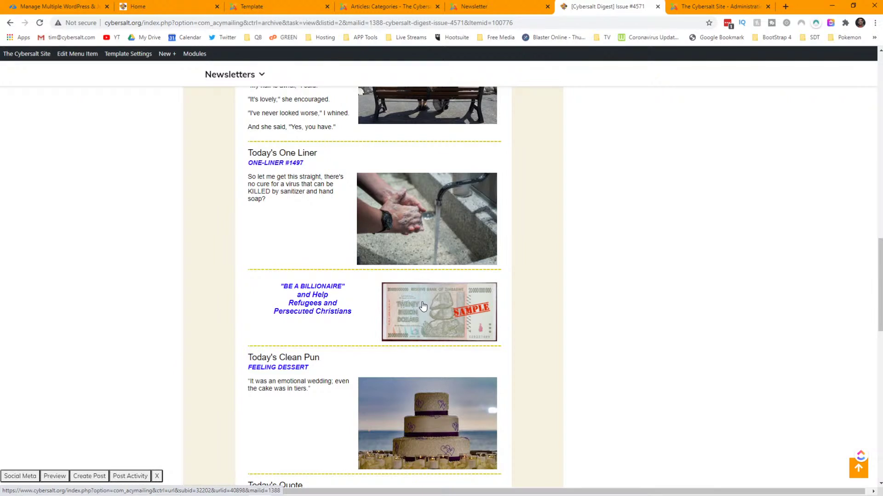
{"action": "left_click_drag", "start_coordinate": [353, 313], "coordinate": [279, 288]}
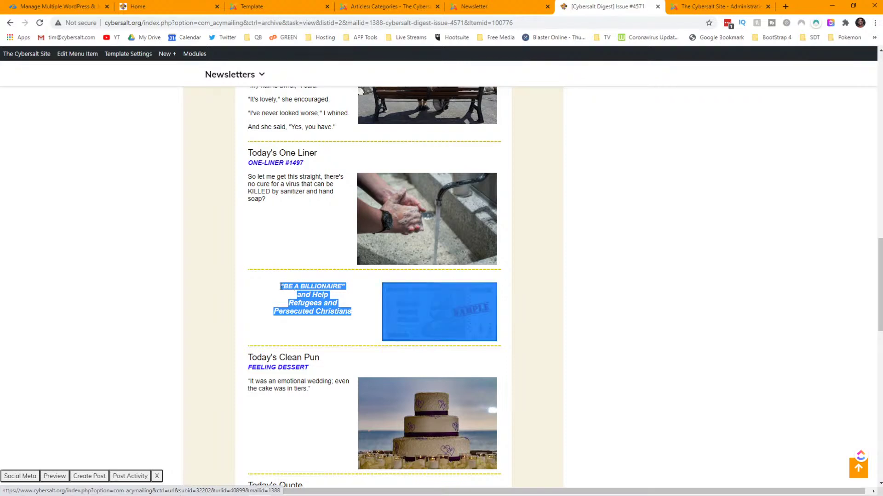
{"action": "right_click", "coordinate": [304, 286]}
{"action": "left_click", "coordinate": [345, 371]}
- Move the Issue #4571 tab after the administration tab and return to the Cybersalt 6 template
{"action": "left_click", "coordinate": [495, 10]}
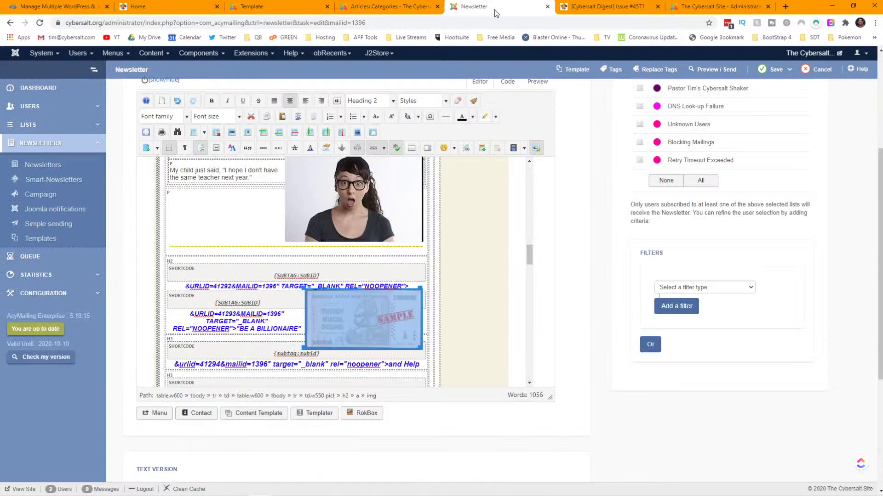
{"action": "left_click", "coordinate": [628, 8]}
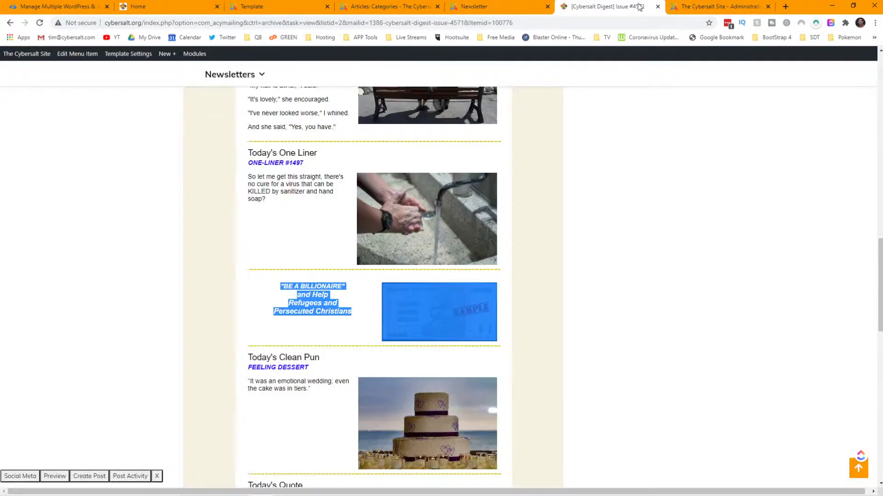
{"action": "left_click", "coordinate": [682, 8]}
{"action": "left_click_drag", "start_coordinate": [631, 9], "coordinate": [692, 9]}
{"action": "left_click", "coordinate": [606, 6]}
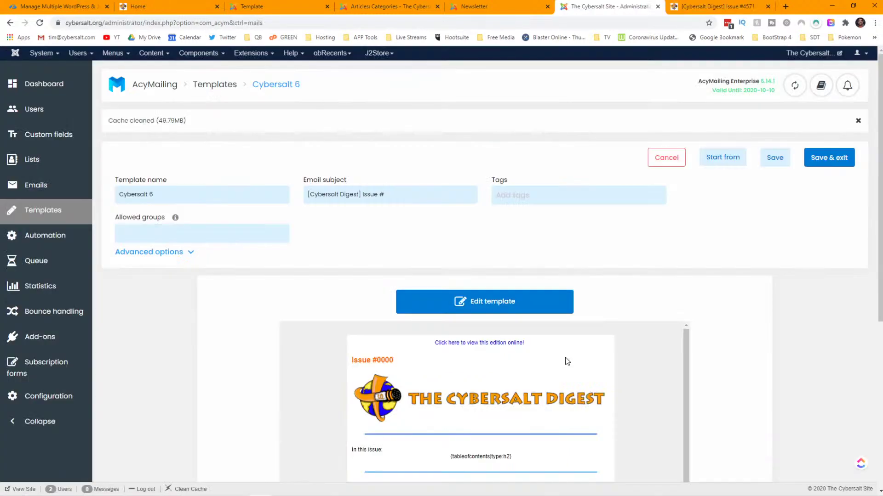
- Open the Cybersalt 6 template in the drag-and-drop editor and look over its newsletter layout
{"action": "scroll", "coordinate": [621, 353], "scroll_direction": "down", "scroll_amount": 1}
{"action": "left_click", "coordinate": [512, 298]}
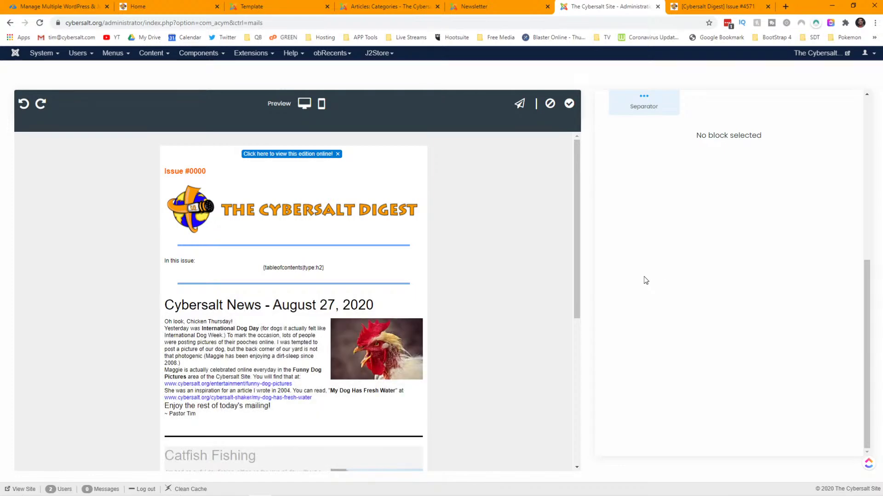
{"action": "scroll", "coordinate": [506, 264], "scroll_direction": "down", "scroll_amount": 3}
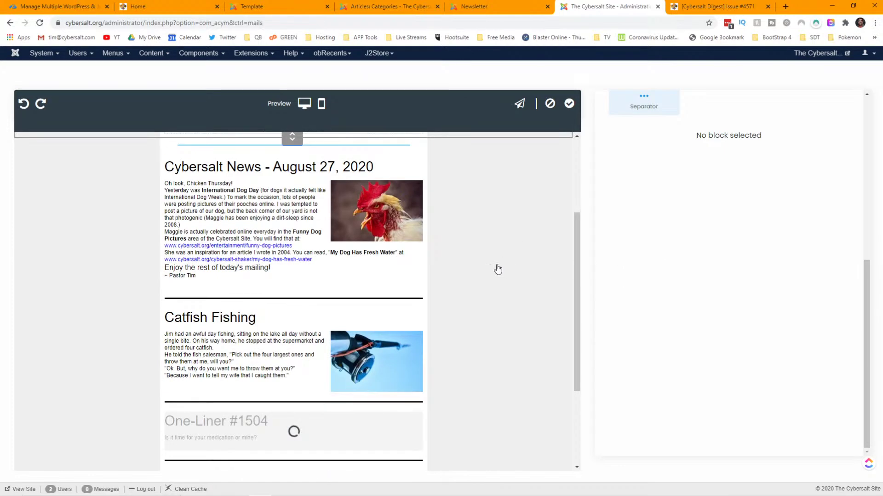
{"action": "scroll", "coordinate": [436, 271], "scroll_direction": "down", "scroll_amount": 3}
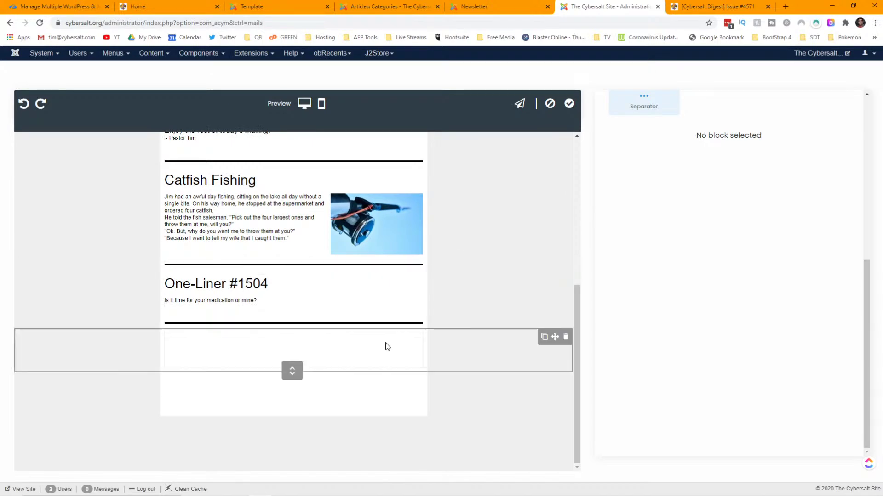
{"action": "scroll", "coordinate": [400, 334], "scroll_direction": "up", "scroll_amount": 3}
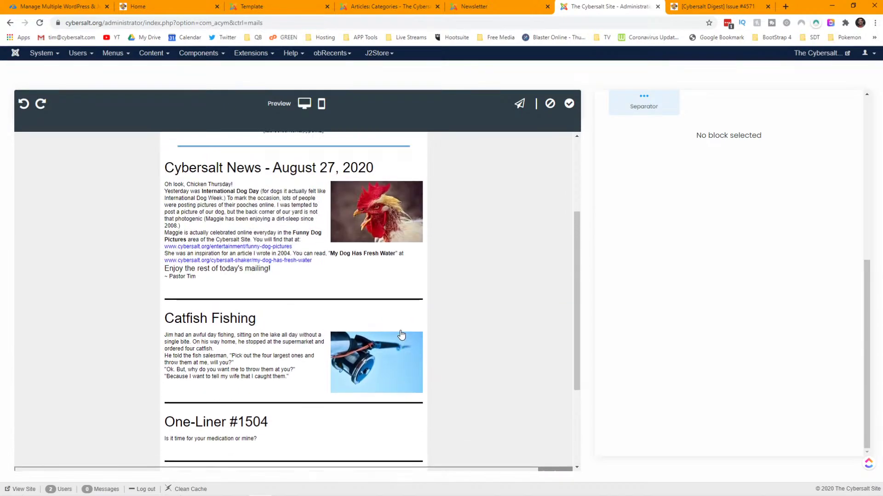
{"action": "scroll", "coordinate": [400, 331], "scroll_direction": "up", "scroll_amount": 1}
{"action": "scroll", "coordinate": [400, 331], "scroll_direction": "down", "scroll_amount": 2}
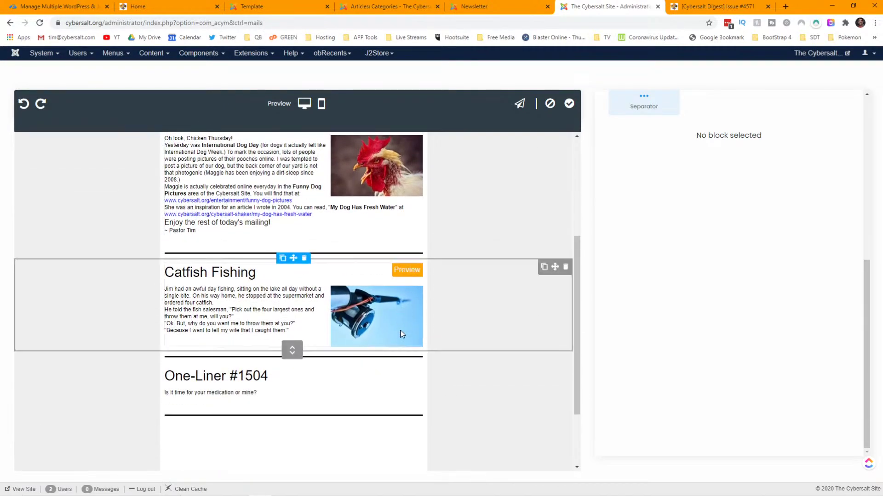
{"action": "scroll", "coordinate": [289, 299], "scroll_direction": "down", "scroll_amount": 2}
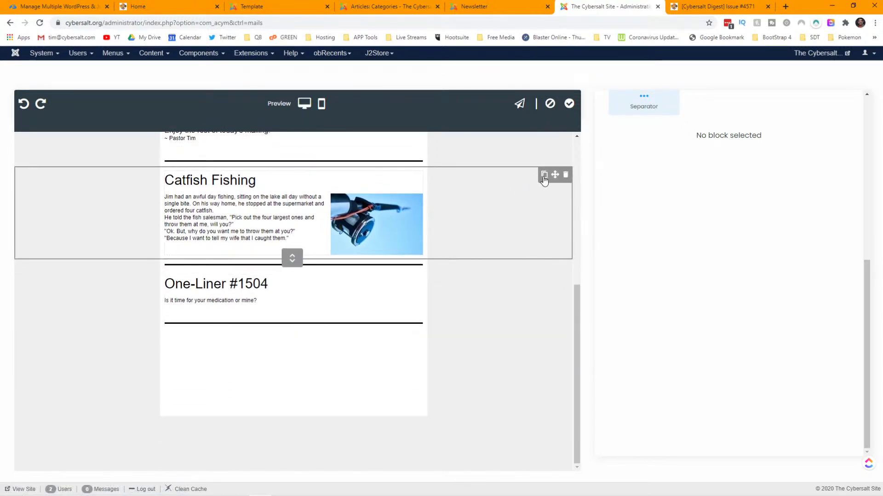
- Duplicate the Catfish Fishing block, then undo the duplicate
{"action": "left_click", "coordinate": [543, 177]}
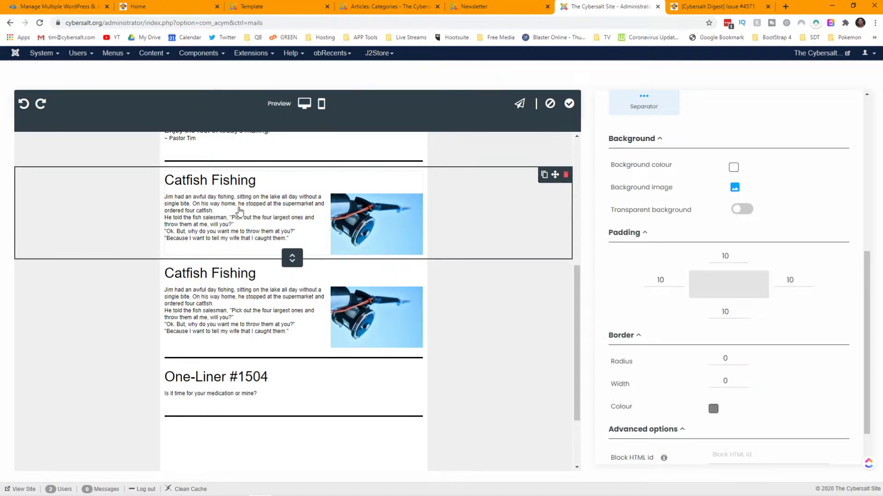
{"action": "key", "text": "ctrl+z"}
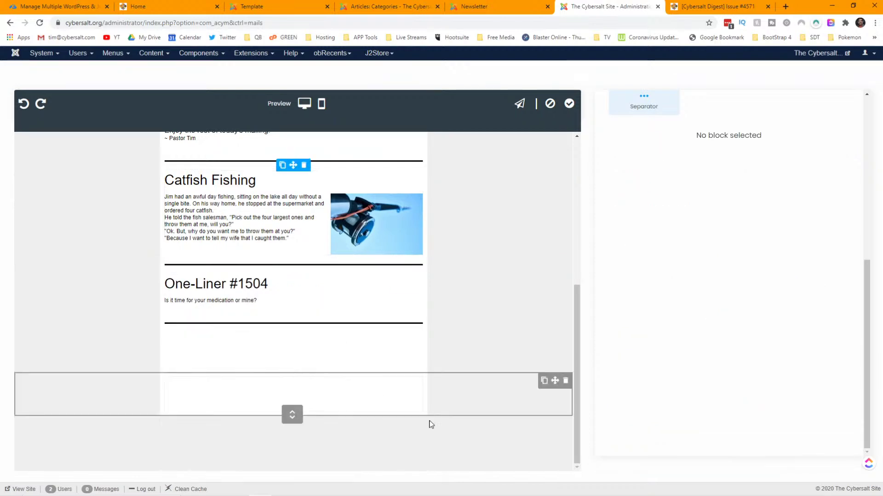
{"action": "scroll", "coordinate": [691, 222], "scroll_direction": "up", "scroll_amount": 7}
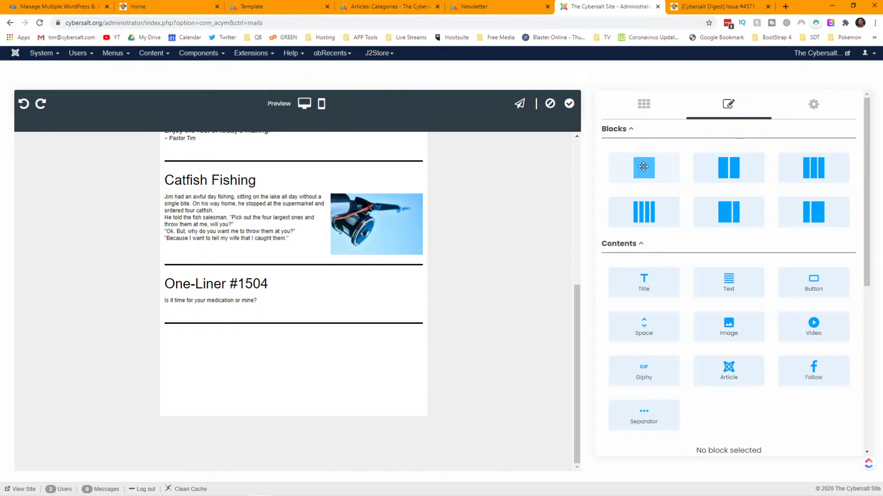
- Add a two-column block below One-Liner #1504 and drop an Image item into its empty column
{"action": "left_click_drag", "start_coordinate": [643, 167], "coordinate": [332, 353]}
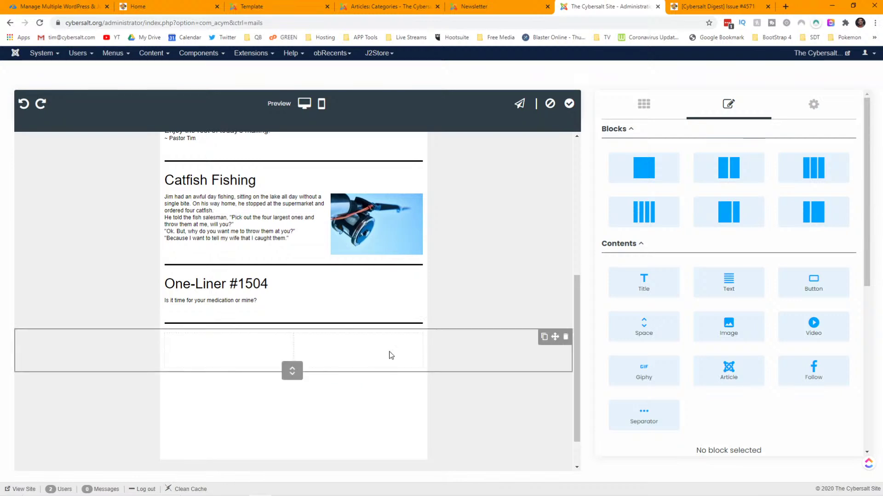
{"action": "left_click_drag", "start_coordinate": [741, 331], "coordinate": [348, 355]}
{"action": "left_click_drag", "start_coordinate": [339, 350], "coordinate": [339, 351]}
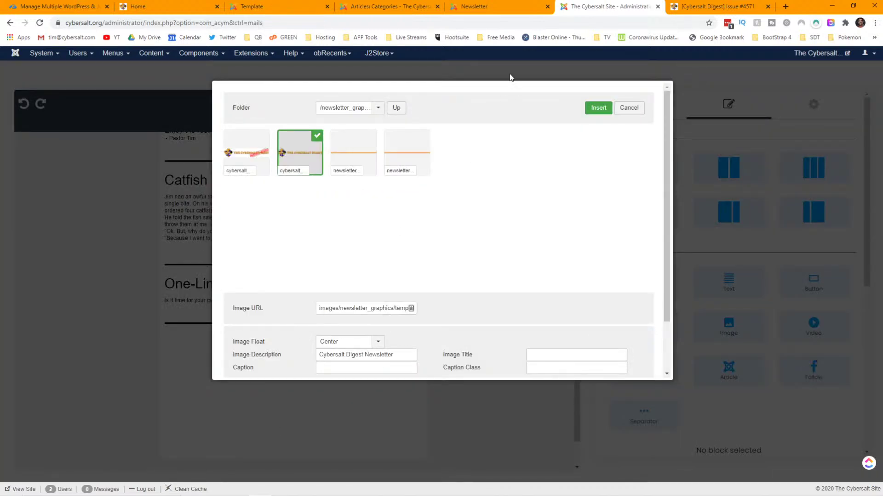
- Look up the banknote image's path in the old newsletter, then open the articleimages folder
{"action": "left_click", "coordinate": [374, 5]}
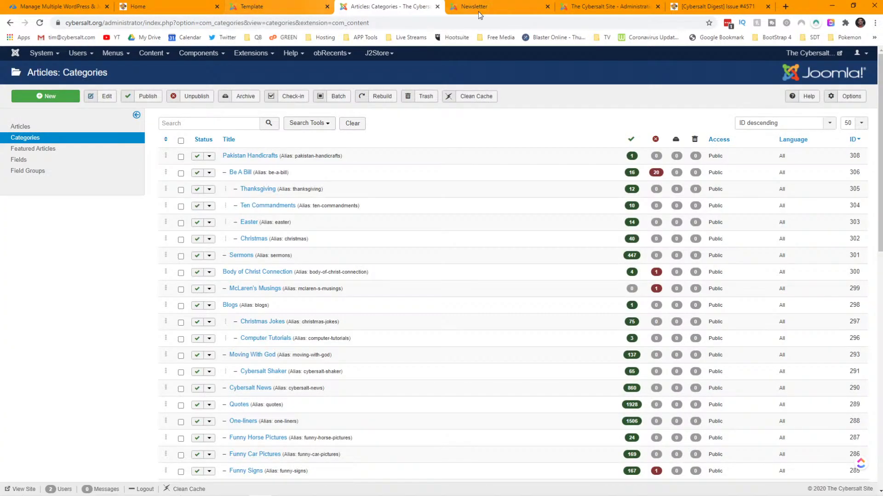
{"action": "left_click", "coordinate": [485, 11]}
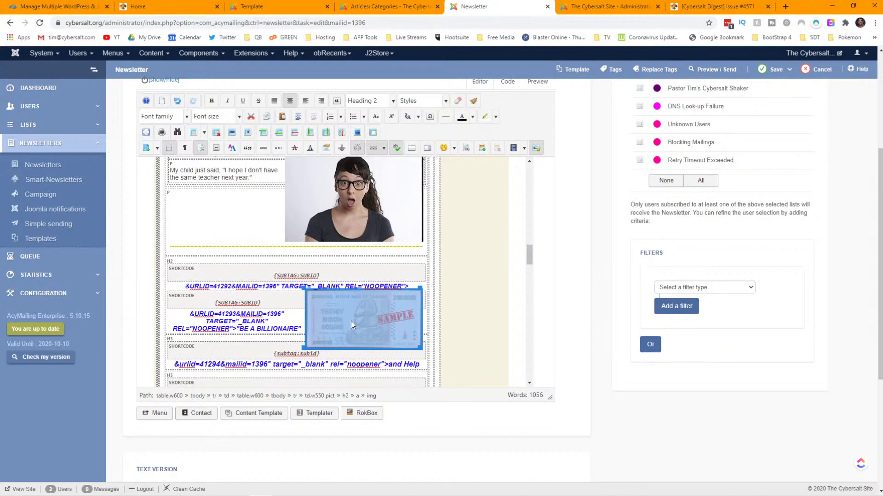
{"action": "left_click", "coordinate": [536, 149]}
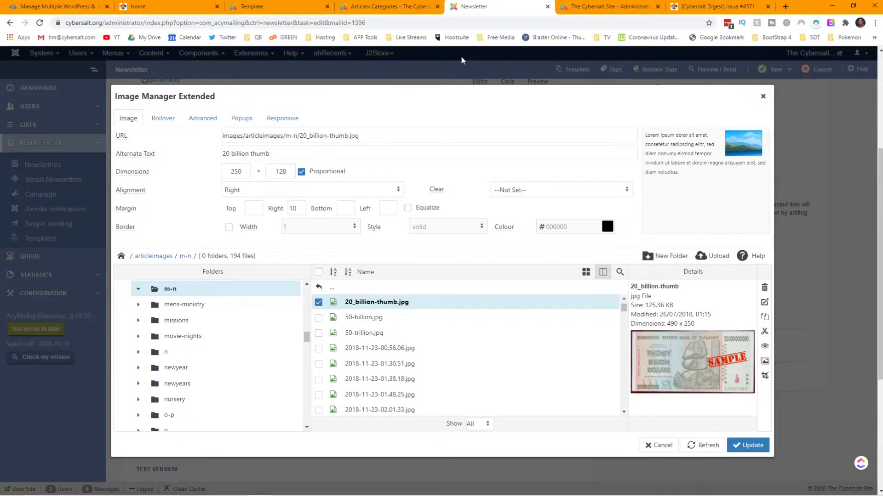
{"action": "left_click", "coordinate": [592, 10]}
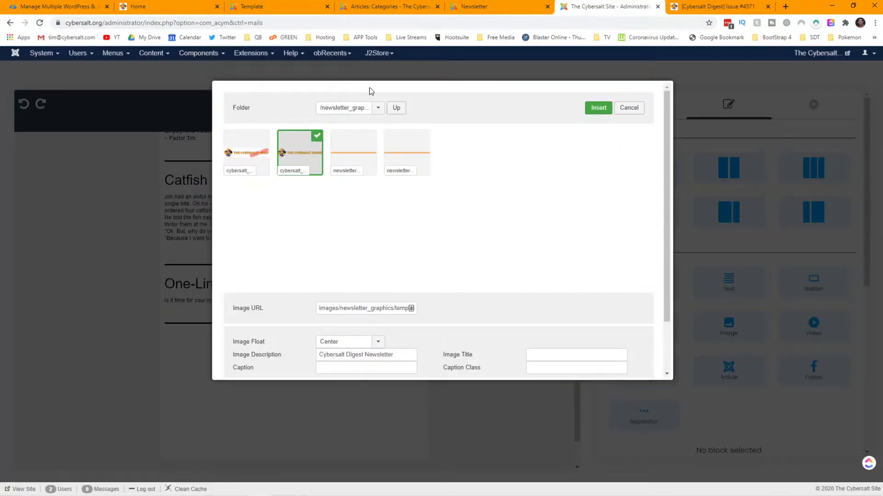
{"action": "left_click", "coordinate": [395, 109]}
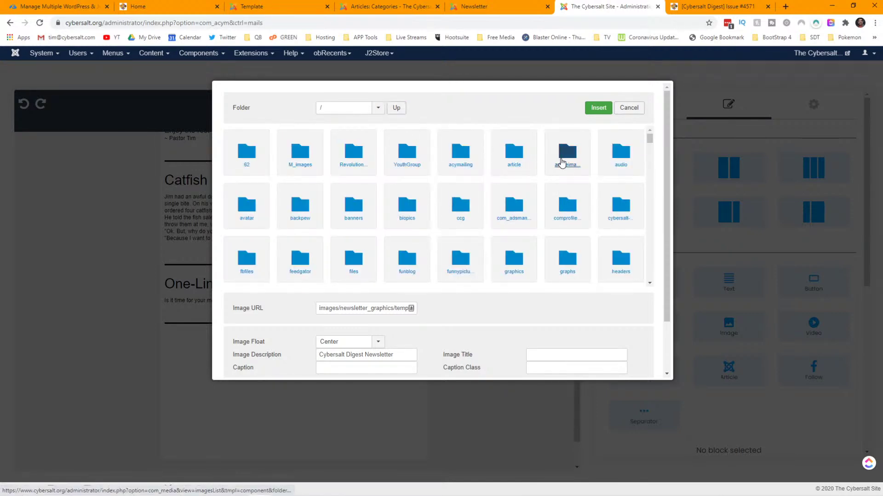
{"action": "left_click", "coordinate": [562, 162]}
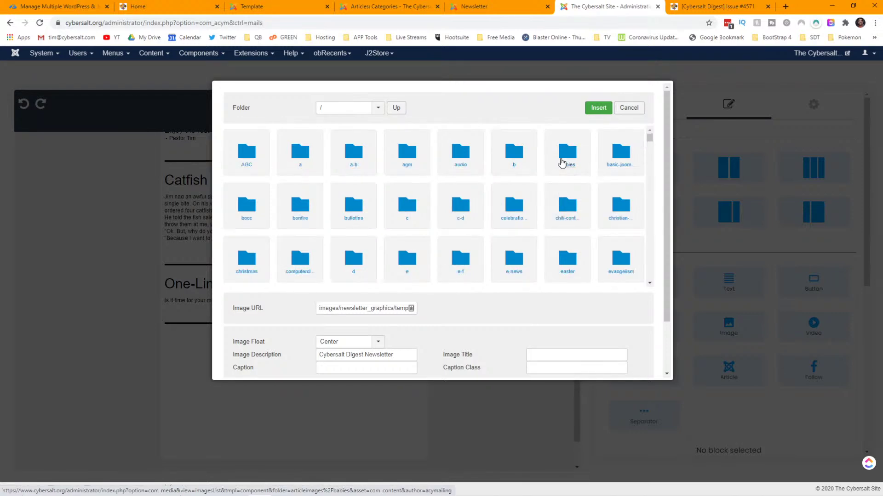
{"action": "left_click", "coordinate": [386, 10]}
{"action": "left_click", "coordinate": [489, 8]}
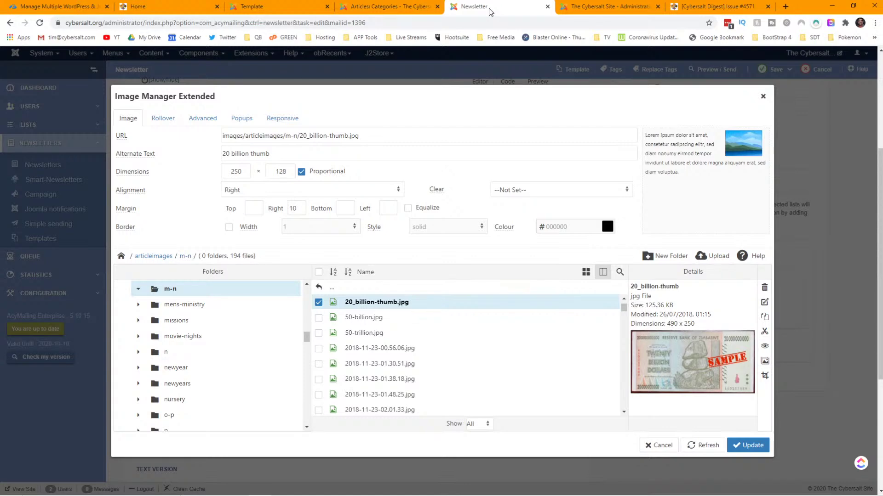
{"action": "left_click", "coordinate": [573, 6]}
- Open the m-n folder and choose the 20-billion banknote image
{"action": "scroll", "coordinate": [474, 206], "scroll_direction": "down", "scroll_amount": 2}
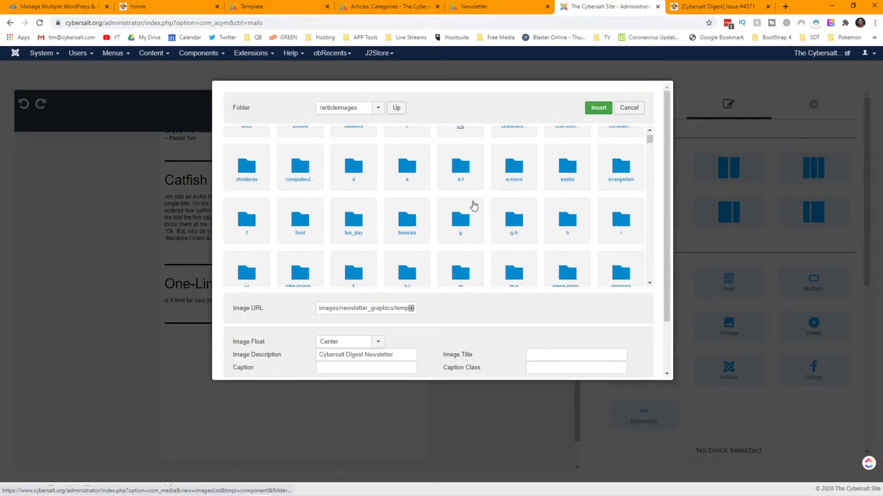
{"action": "scroll", "coordinate": [473, 206], "scroll_direction": "down", "scroll_amount": 1}
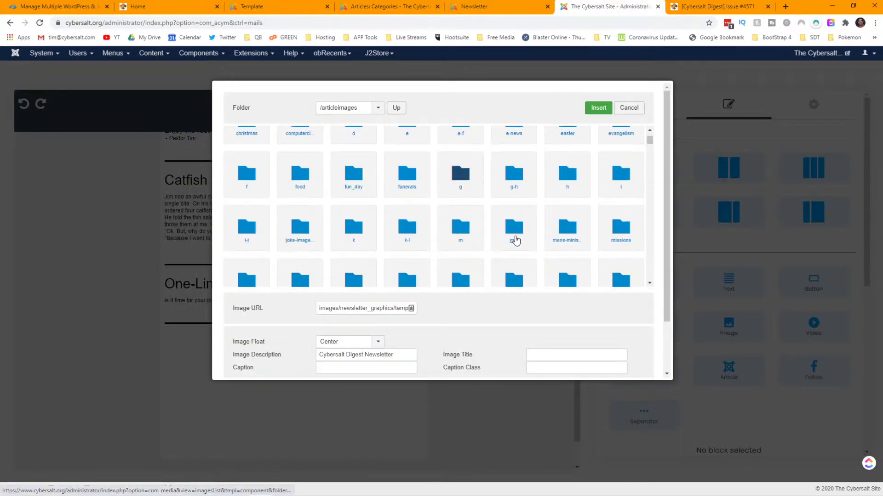
{"action": "left_click", "coordinate": [517, 237]}
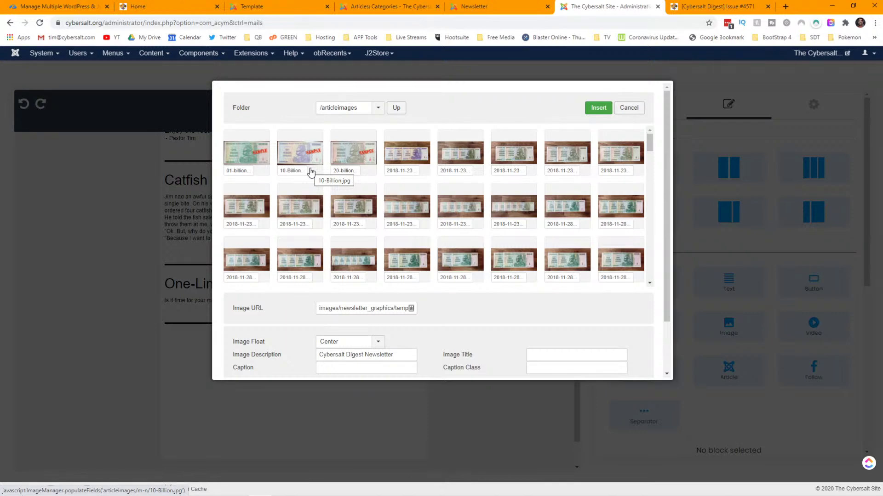
{"action": "left_click", "coordinate": [459, 6]}
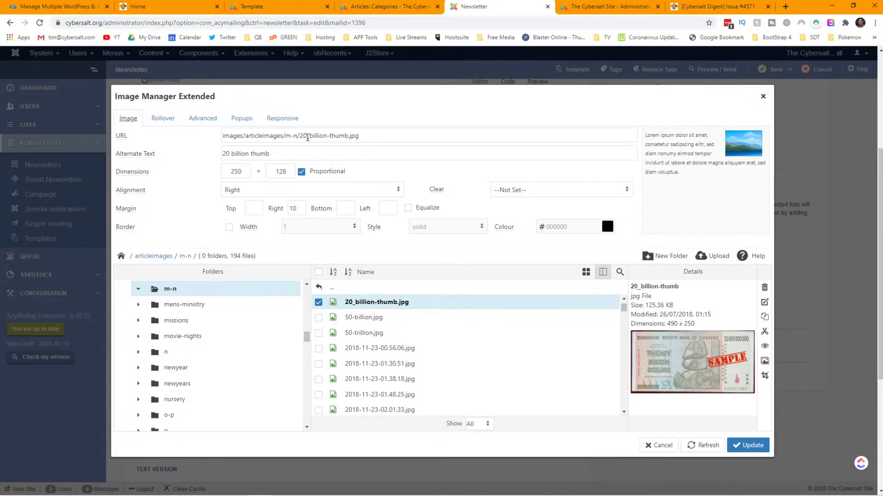
{"action": "left_click", "coordinate": [620, 6]}
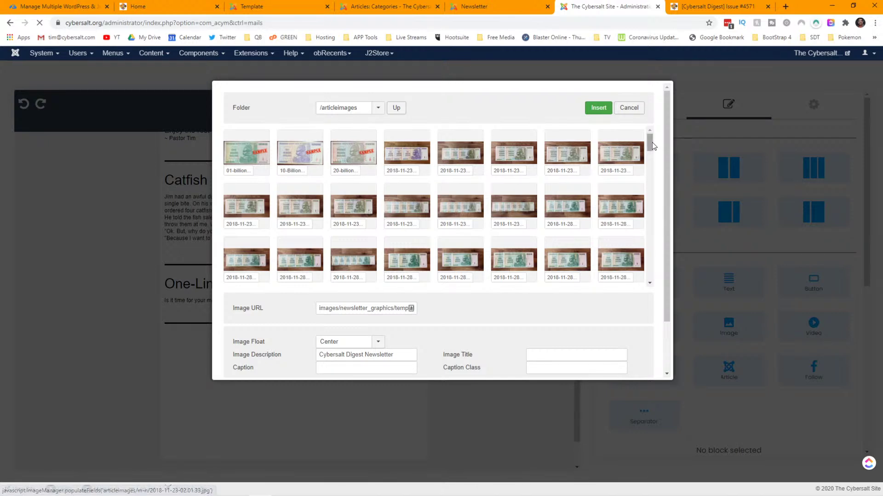
{"action": "left_click", "coordinate": [362, 158]}
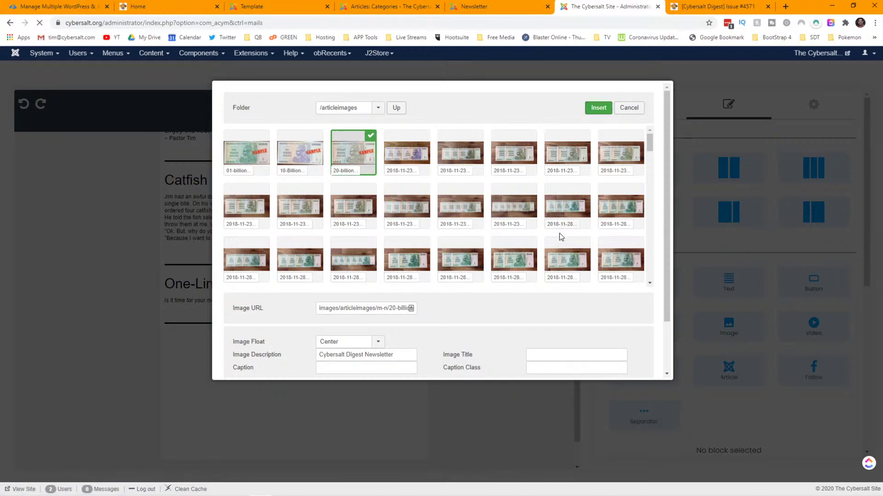
- Describe the image as 'Be A Billionaire!' and insert it into the block
{"action": "scroll", "coordinate": [557, 232], "scroll_direction": "down", "scroll_amount": 8}
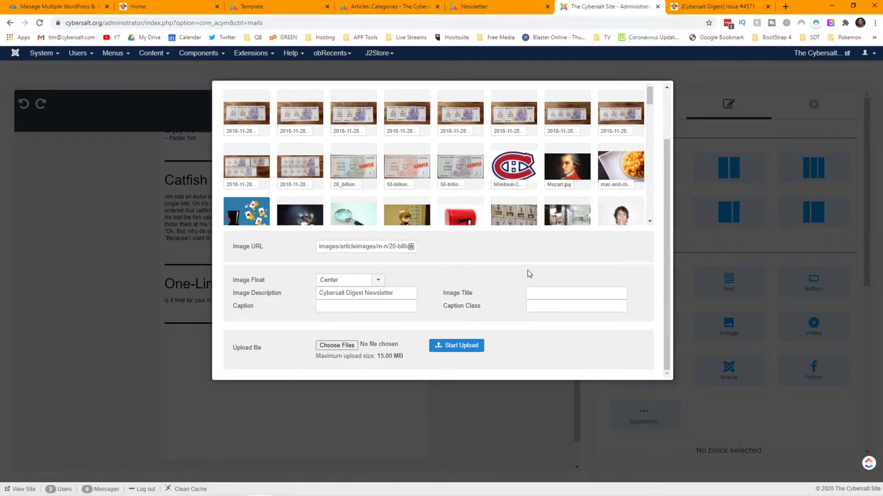
{"action": "left_click_drag", "start_coordinate": [407, 293], "coordinate": [297, 288]}
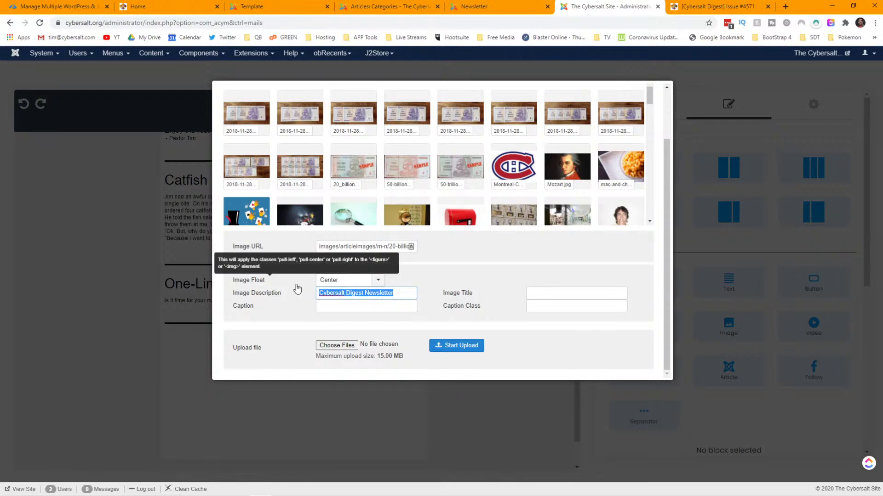
{"action": "type", "text": "Be A Billionaire!"}
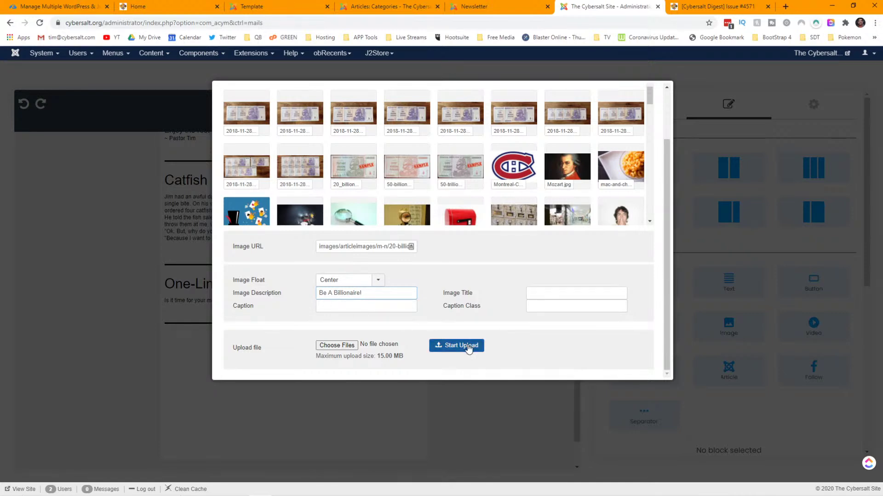
{"action": "scroll", "coordinate": [532, 292], "scroll_direction": "up", "scroll_amount": 2}
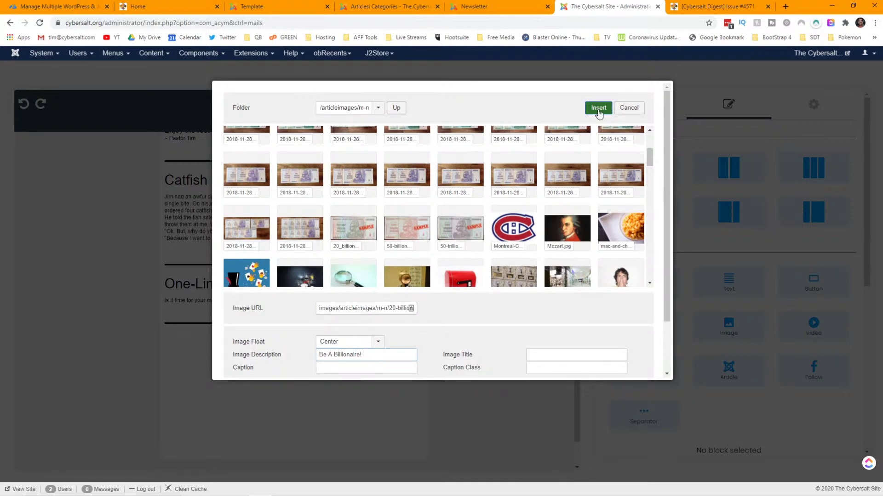
{"action": "left_click", "coordinate": [599, 109]}
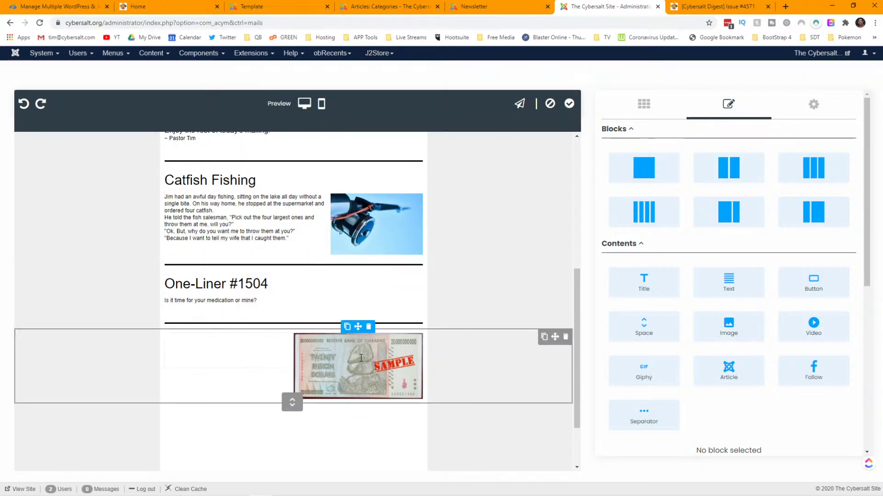
- Review the inserted banknote image's settings, then switch to the Cybersalt Digest Issue #4571 page
{"action": "scroll", "coordinate": [776, 294], "scroll_direction": "down", "scroll_amount": 5}
{"action": "scroll", "coordinate": [777, 295], "scroll_direction": "up", "scroll_amount": 3}
{"action": "scroll", "coordinate": [777, 295], "scroll_direction": "up", "scroll_amount": 3}
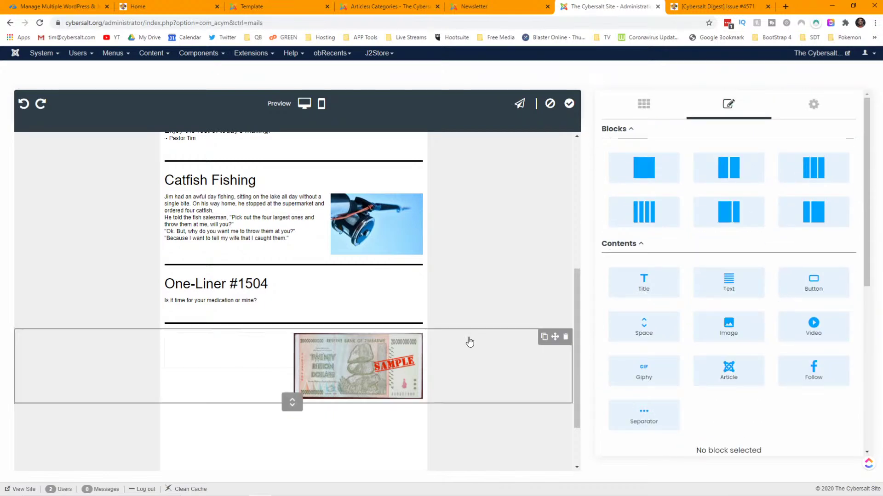
{"action": "left_click", "coordinate": [356, 360]}
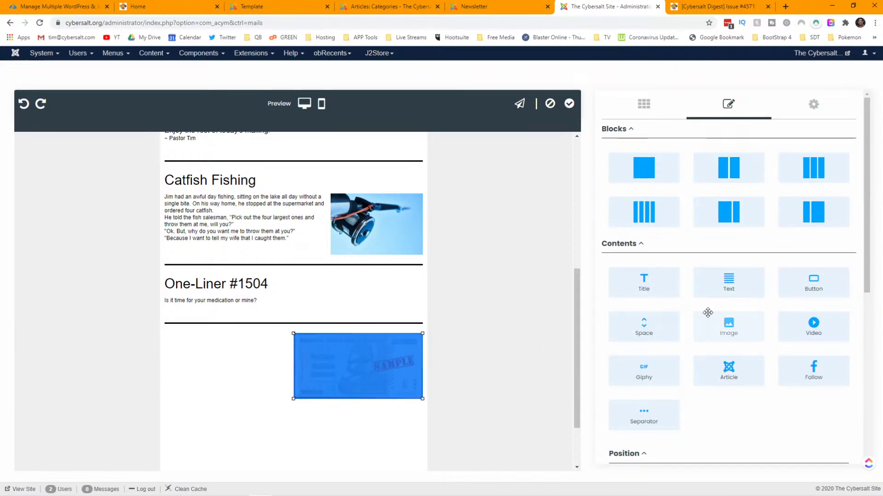
{"action": "scroll", "coordinate": [708, 313], "scroll_direction": "down", "scroll_amount": 6}
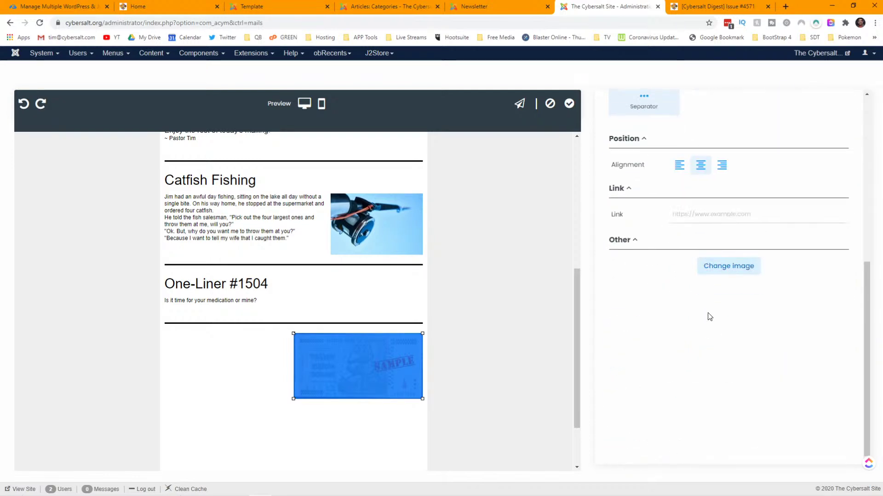
{"action": "scroll", "coordinate": [710, 317], "scroll_direction": "up", "scroll_amount": 2}
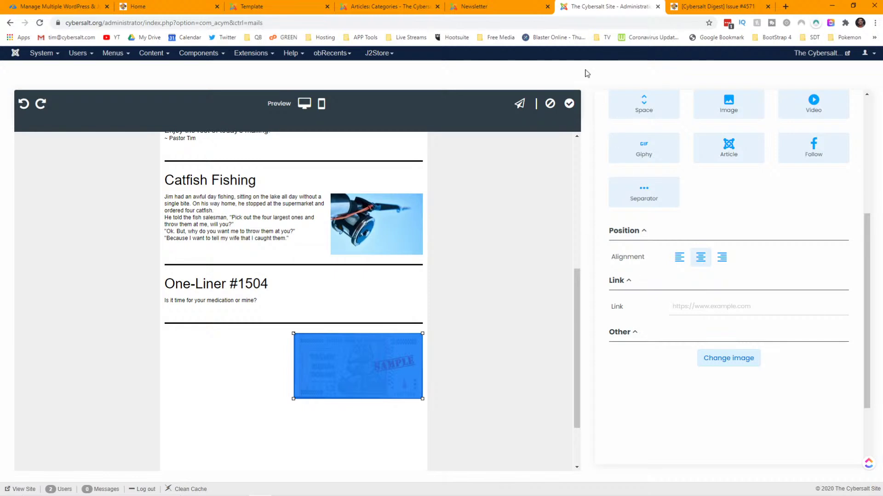
{"action": "left_click", "coordinate": [723, 7]}
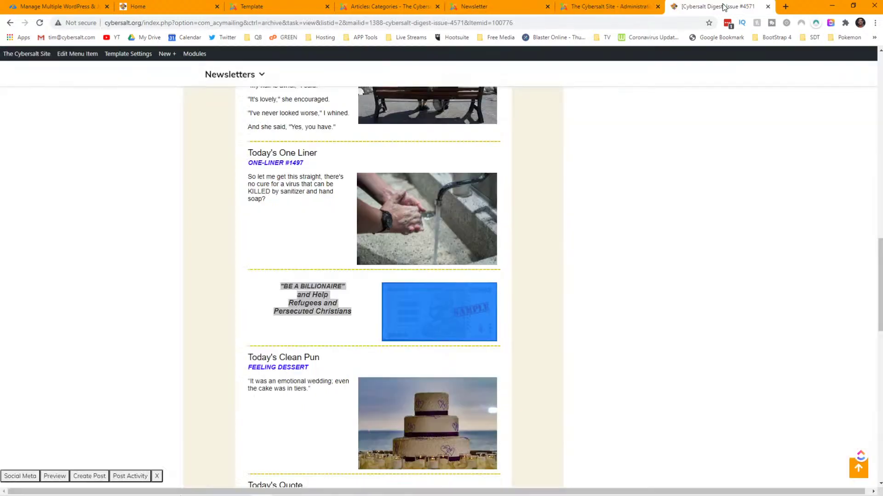
- Open the Be A Billionaire Fund Raiser page from the issue's banknote and copy its URL
{"action": "left_click", "coordinate": [430, 312]}
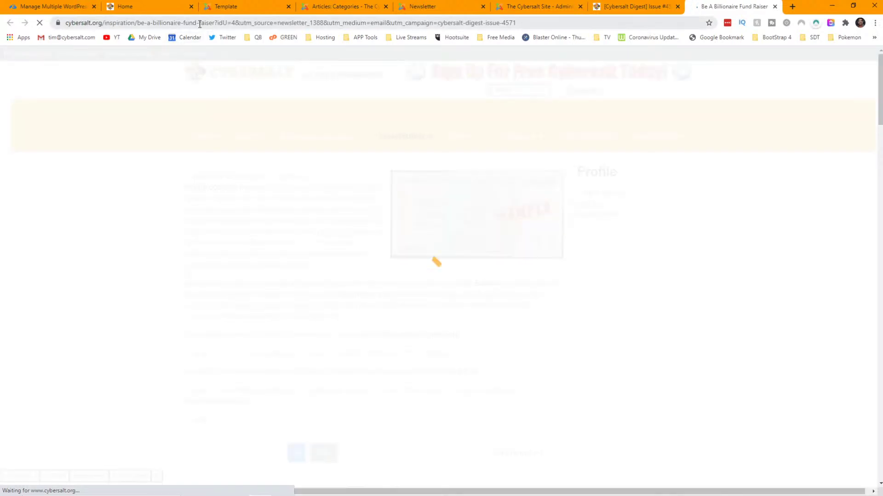
{"action": "left_click_drag", "start_coordinate": [216, 22], "coordinate": [48, 29]}
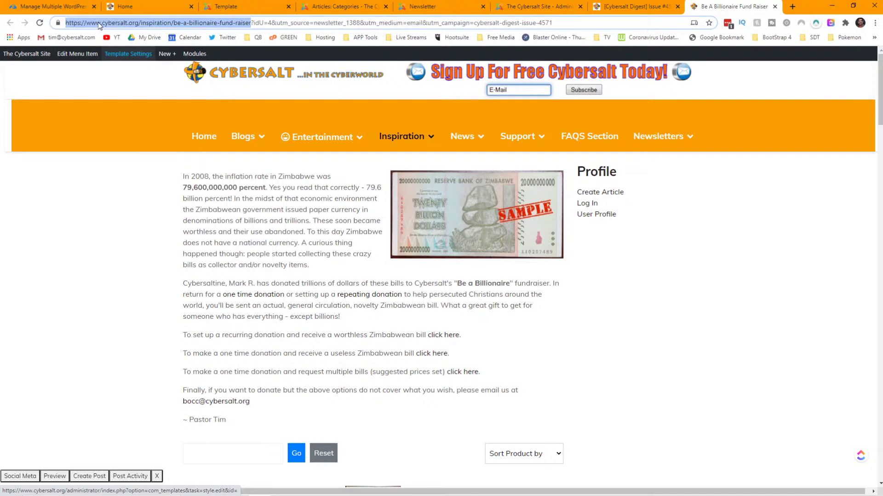
{"action": "right_click", "coordinate": [98, 24]}
{"action": "left_click", "coordinate": [144, 84]}
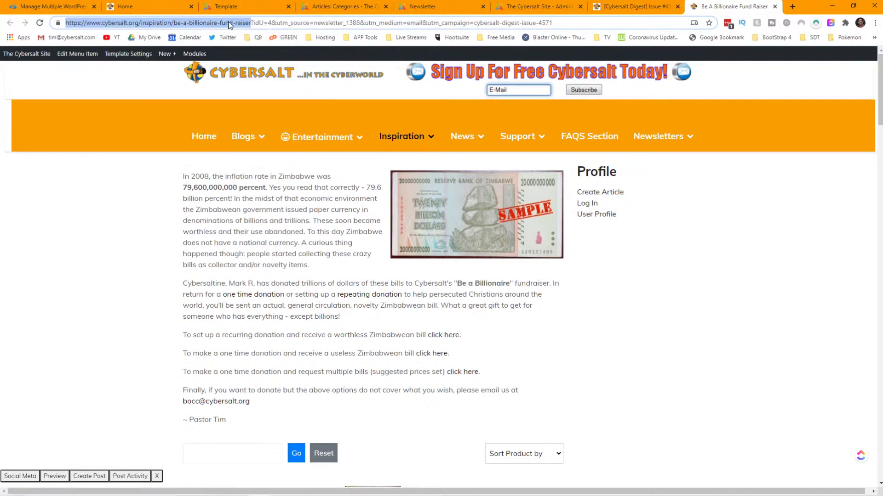
{"action": "left_click", "coordinate": [523, 9]}
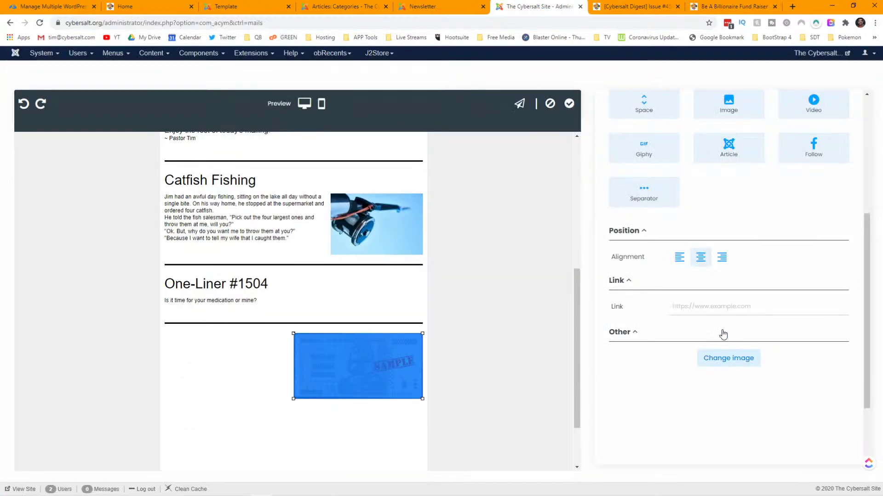
- Paste the fund-raiser page URL into the banknote image's Link field
{"action": "left_click", "coordinate": [706, 309]}
{"action": "key", "text": "ctrl+v"}
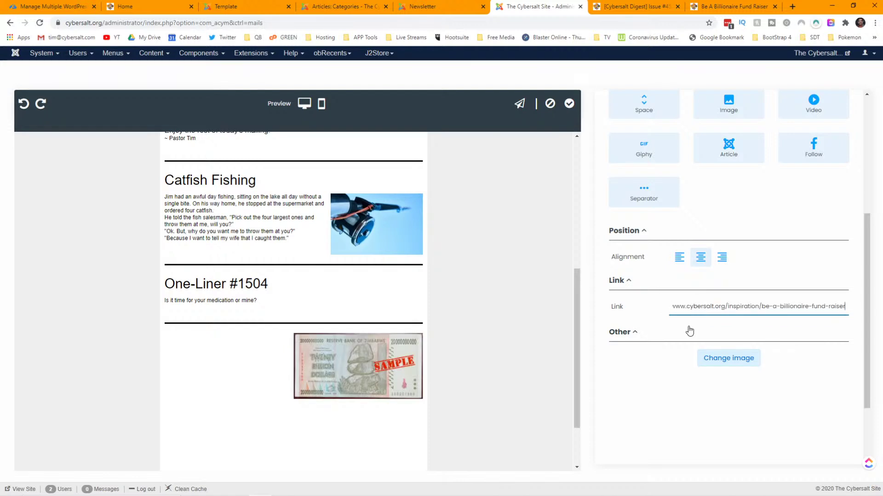
{"action": "left_click", "coordinate": [636, 341]}
{"action": "left_click", "coordinate": [637, 340]}
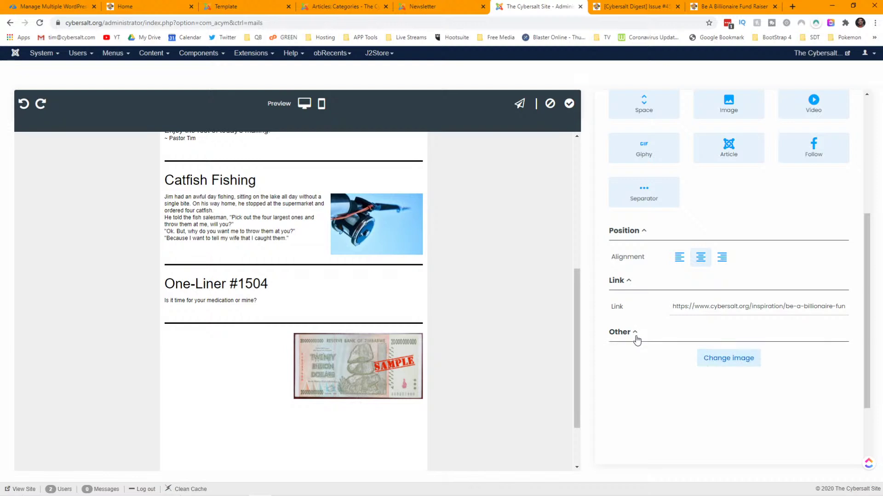
{"action": "scroll", "coordinate": [707, 330], "scroll_direction": "up", "scroll_amount": 1}
{"action": "scroll", "coordinate": [707, 329], "scroll_direction": "up", "scroll_amount": 2}
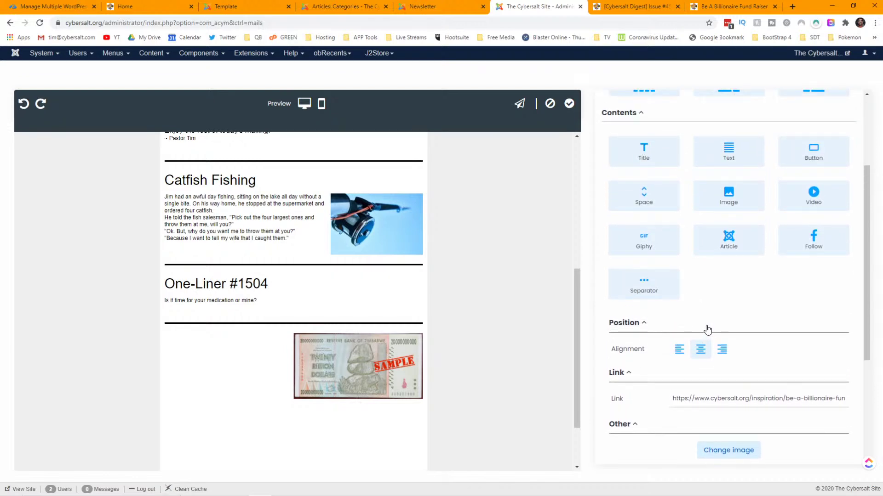
{"action": "scroll", "coordinate": [707, 329], "scroll_direction": "up", "scroll_amount": 3}
{"action": "scroll", "coordinate": [706, 327], "scroll_direction": "up", "scroll_amount": 1}
{"action": "scroll", "coordinate": [707, 329], "scroll_direction": "down", "scroll_amount": 6}
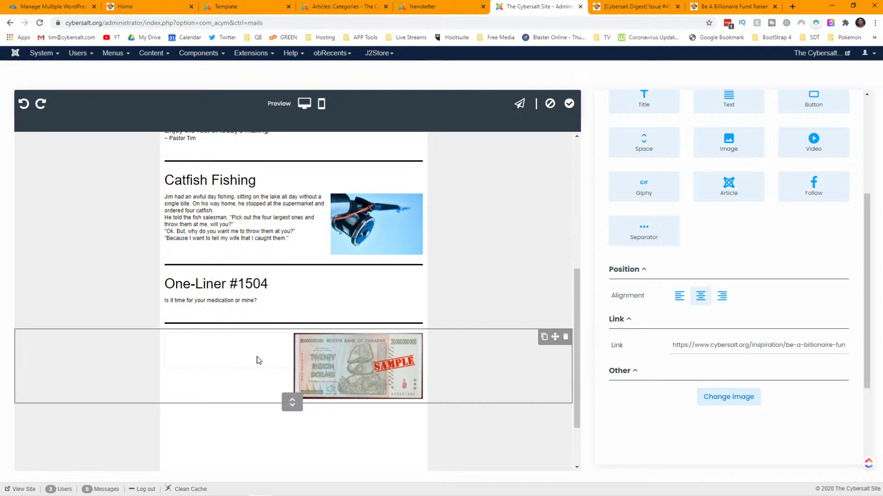
{"action": "left_click", "coordinate": [259, 361]}
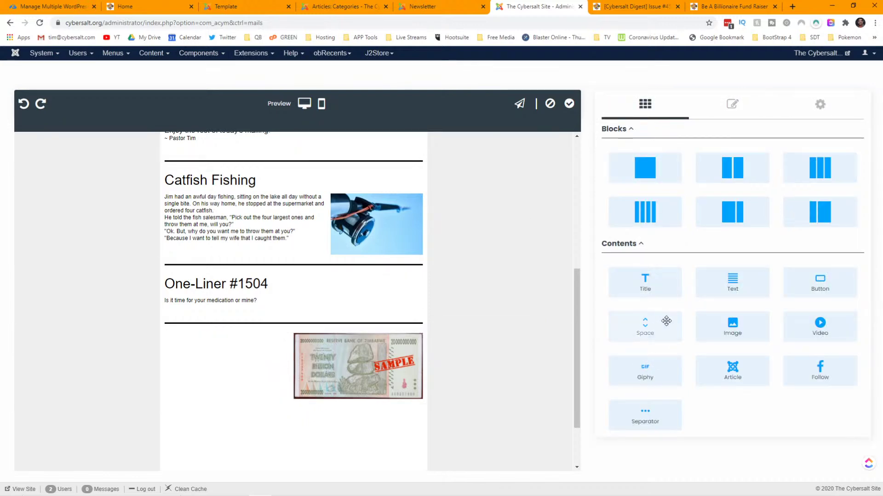
- Add a Title beside the banknote and paste the saved BE A BILLIONAIRE promo text
{"action": "left_click_drag", "start_coordinate": [657, 280], "coordinate": [233, 359]}
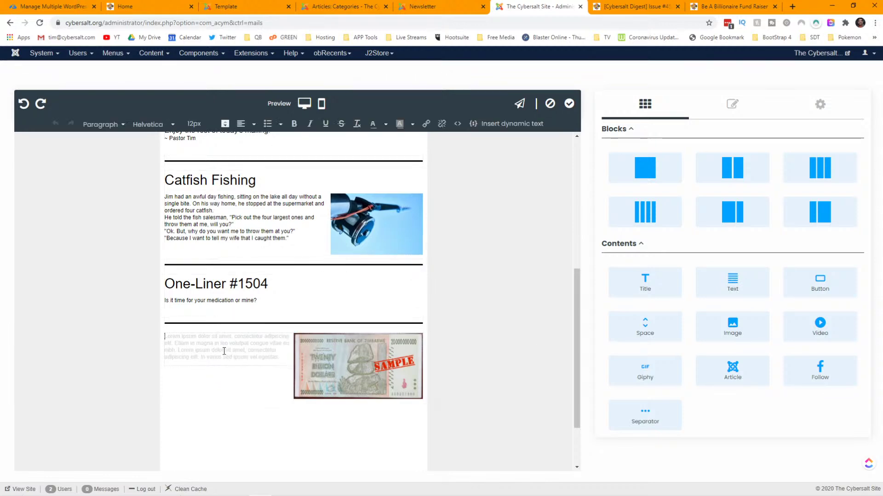
{"action": "key", "text": "super+v"}
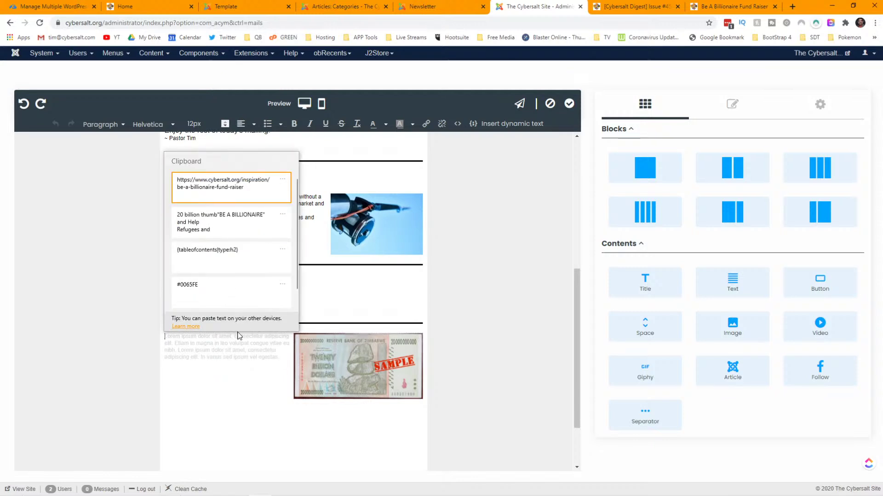
{"action": "left_click", "coordinate": [233, 227]}
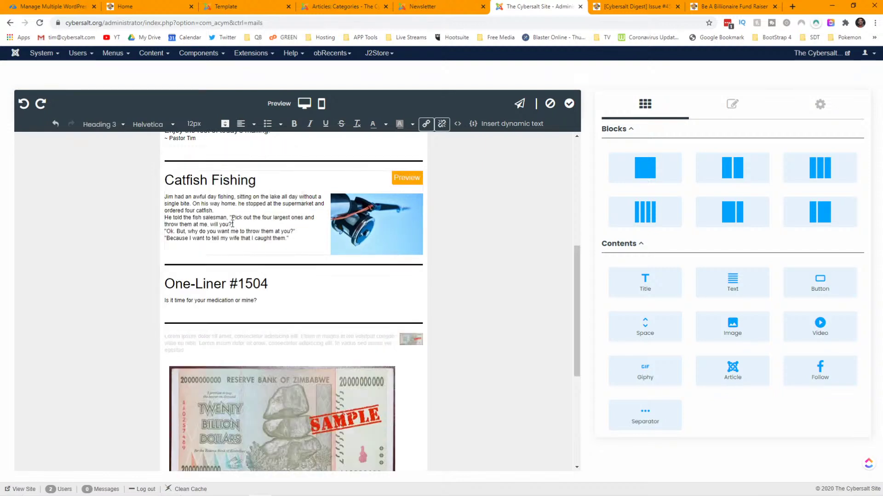
{"action": "scroll", "coordinate": [304, 318], "scroll_direction": "down", "scroll_amount": 2}
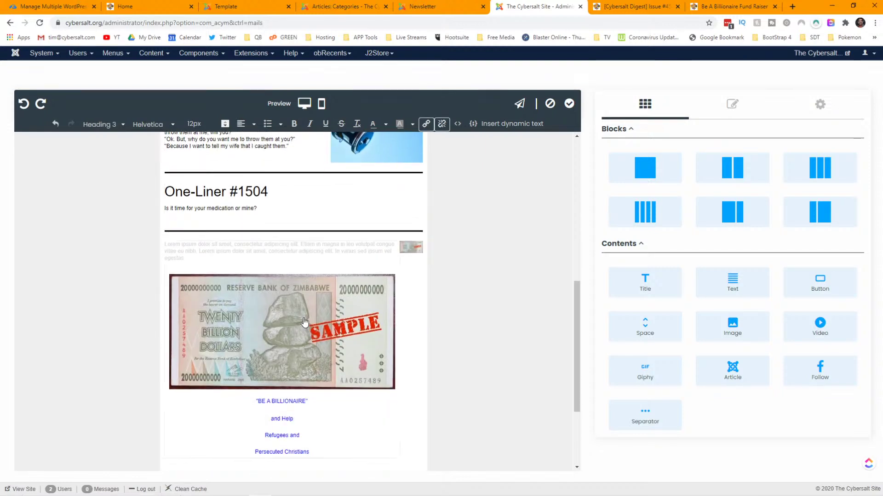
{"action": "left_click", "coordinate": [303, 322]}
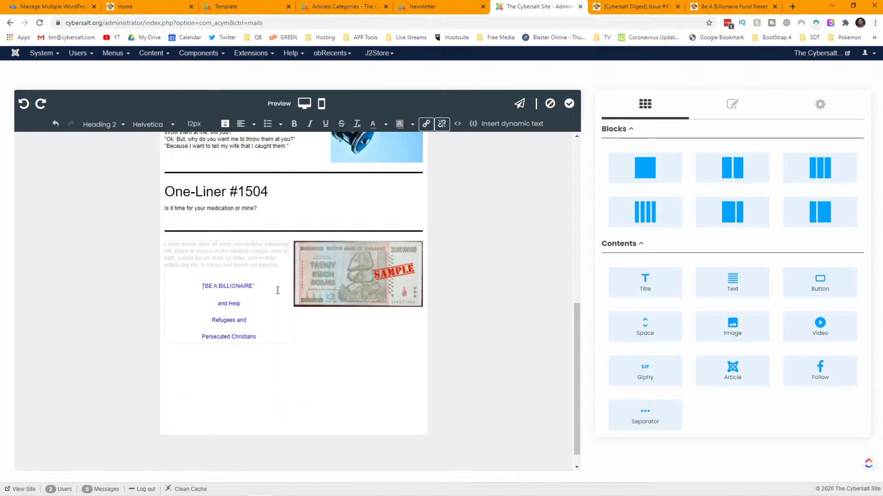
{"action": "key", "text": "BackSpace"}
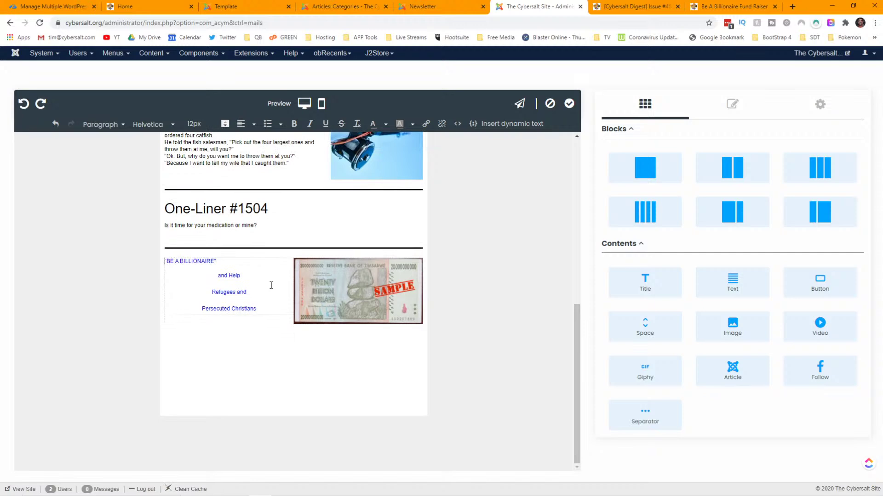
- Centre the whole Be A Billionaire promo text
{"action": "left_click", "coordinate": [235, 263]}
{"action": "left_click_drag", "start_coordinate": [255, 313], "coordinate": [164, 260]}
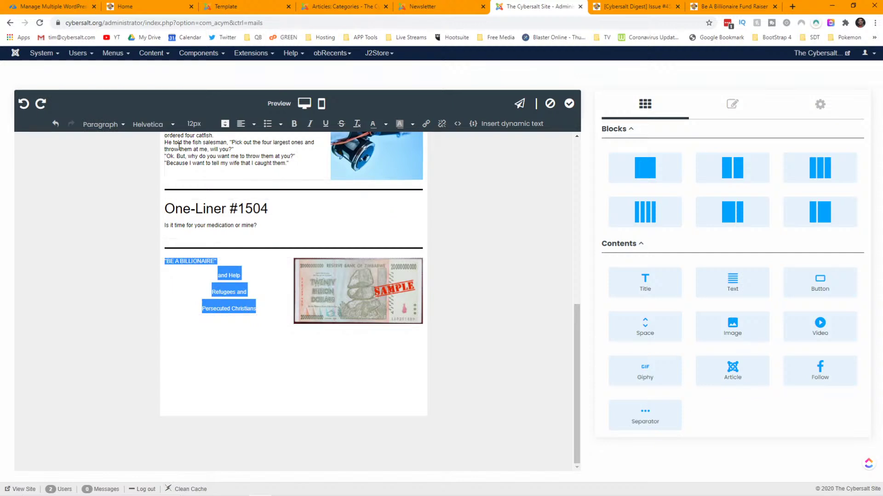
{"action": "left_click", "coordinate": [254, 126]}
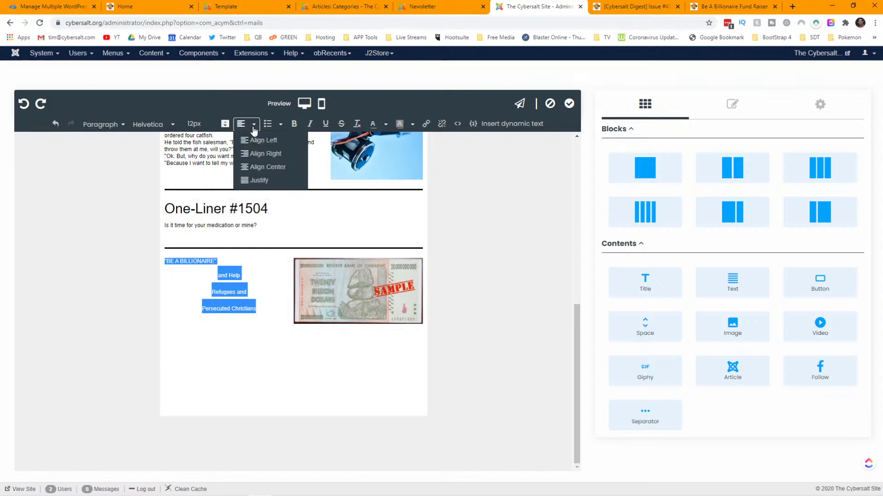
{"action": "left_click", "coordinate": [267, 168]}
{"action": "left_click", "coordinate": [259, 293]}
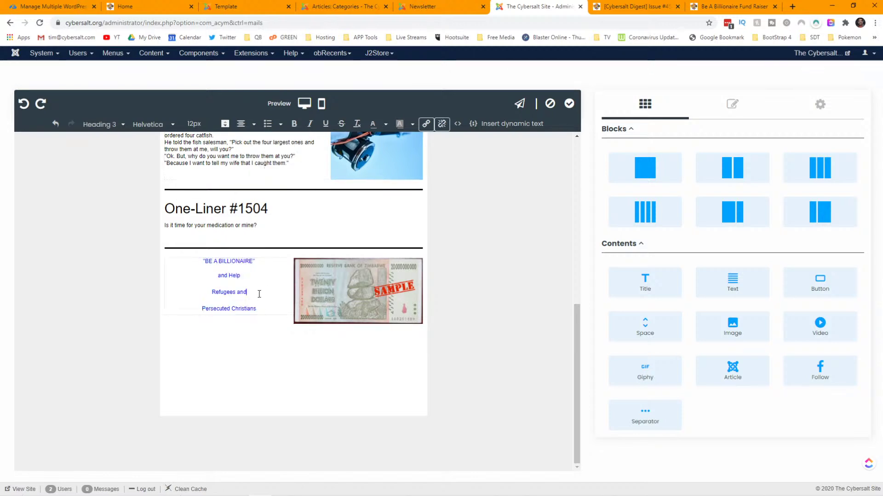
{"action": "left_click", "coordinate": [266, 307]}
{"action": "left_click_drag", "start_coordinate": [256, 309], "coordinate": [201, 263]}
{"action": "key", "text": "ctrl+c"}
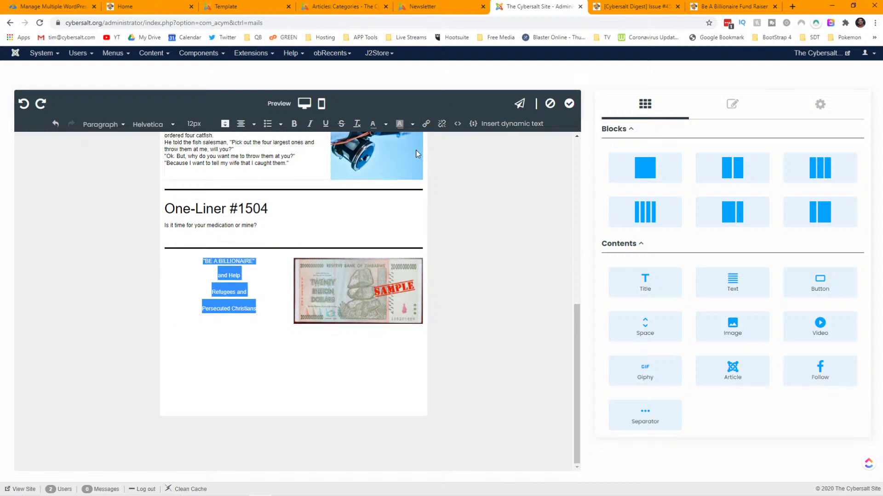
- Link the promo text to the be-a-billionaire-fund-raiser page URL on cybersalt.org
{"action": "left_click", "coordinate": [426, 123]}
{"action": "left_click", "coordinate": [406, 239]}
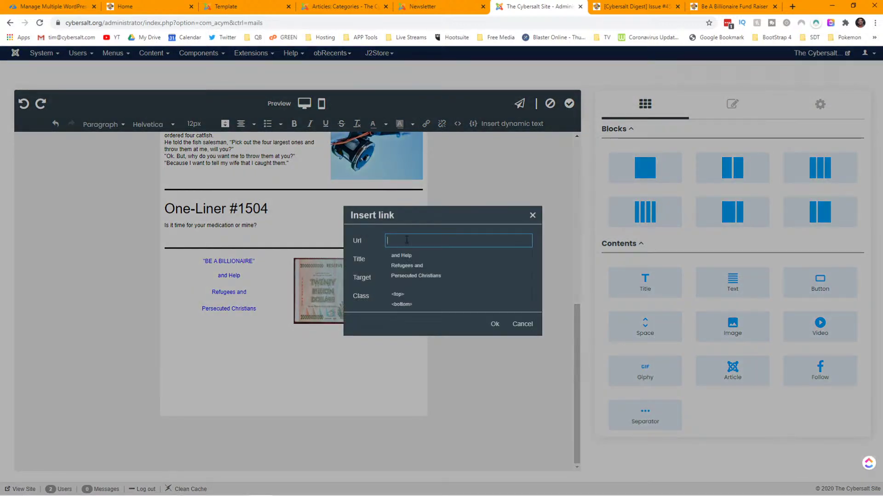
{"action": "key", "text": "ctrl+v"}
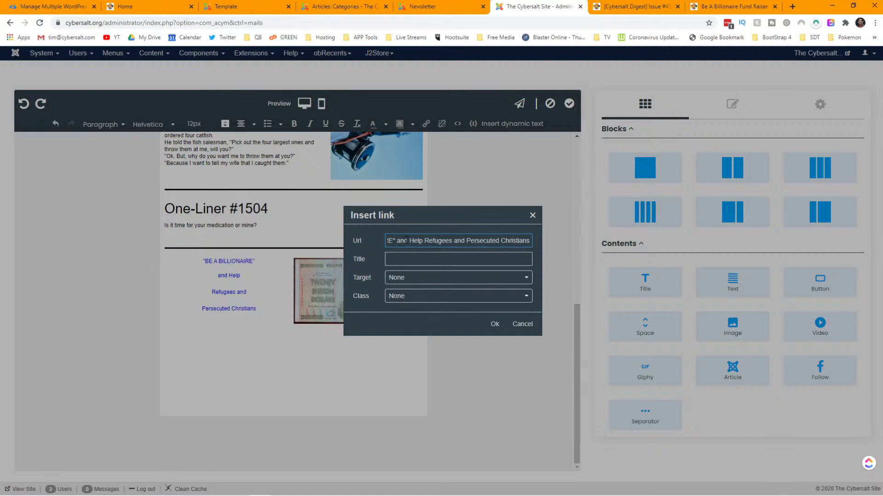
{"action": "key", "text": "ctrl+a"}
{"action": "key", "text": "BackSpace"}
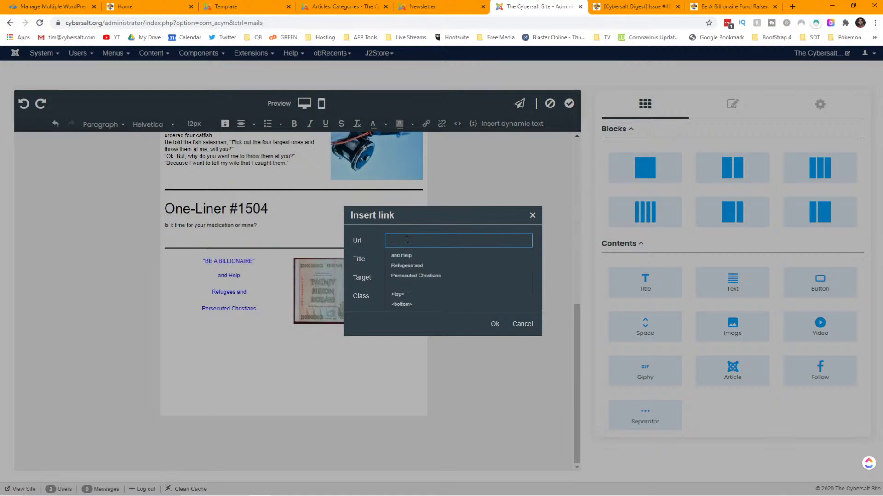
{"action": "key", "text": "super+v"}
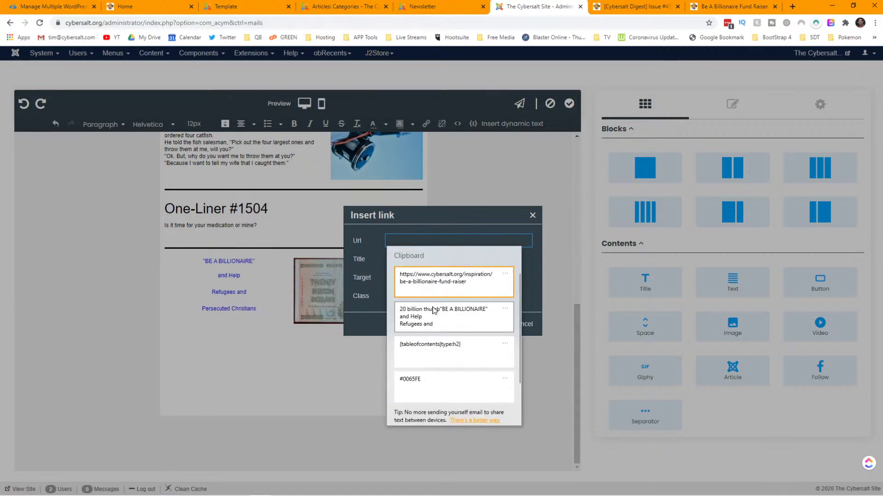
{"action": "left_click", "coordinate": [444, 285]}
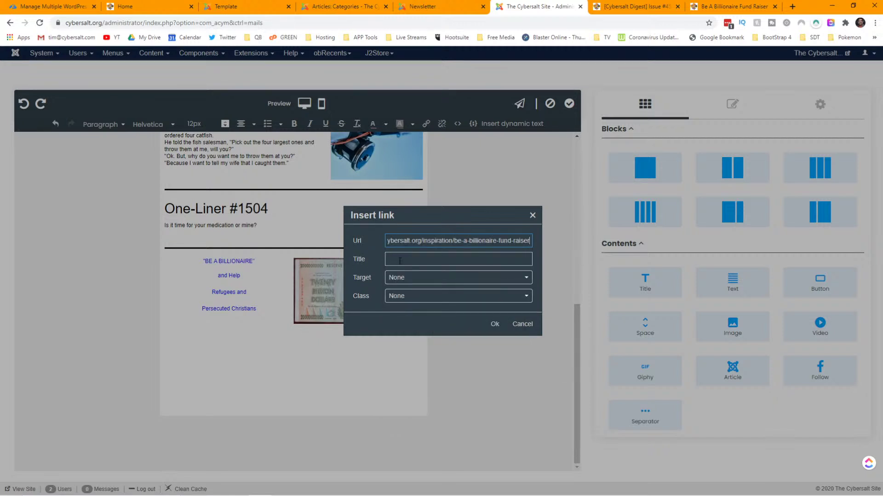
{"action": "left_click", "coordinate": [495, 325]}
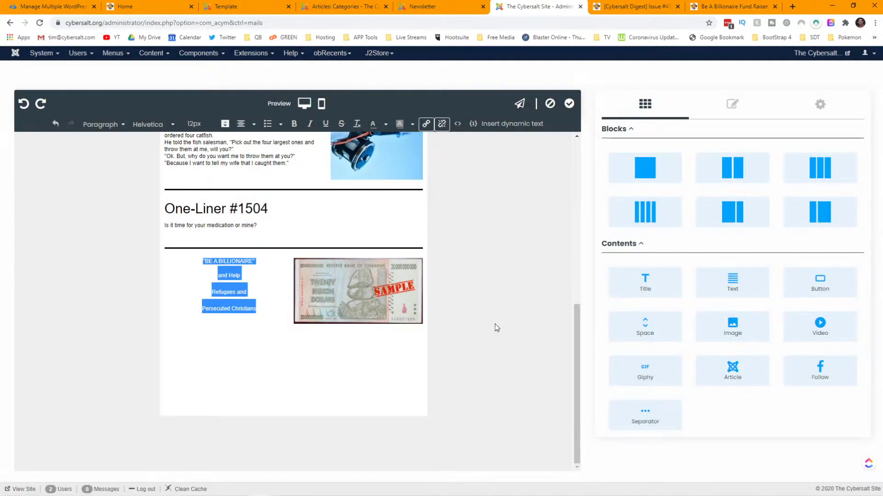
{"action": "left_click", "coordinate": [269, 295]}
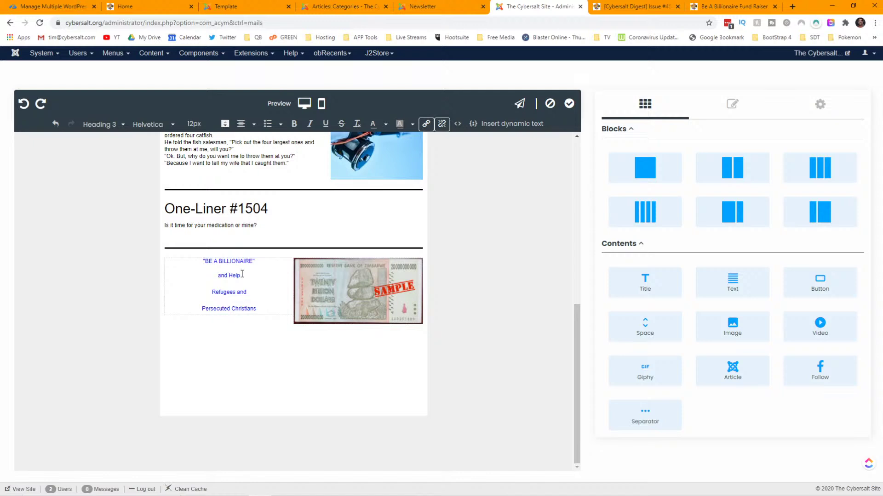
- Finish editing the promo text and show the block settings panel
{"action": "left_click", "coordinate": [487, 295]}
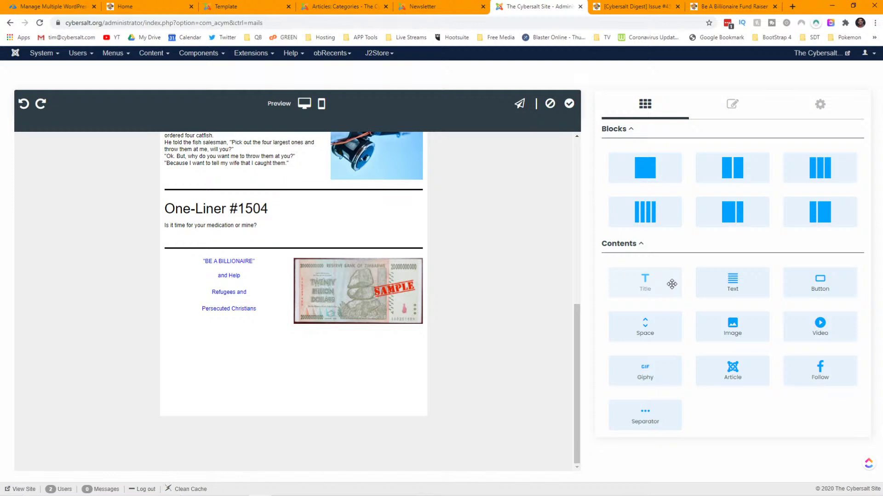
{"action": "left_click", "coordinate": [733, 107]}
- Select the Billionaire row, confirm its 6/6 column split, and open Edit HTML
{"action": "left_click", "coordinate": [648, 106]}
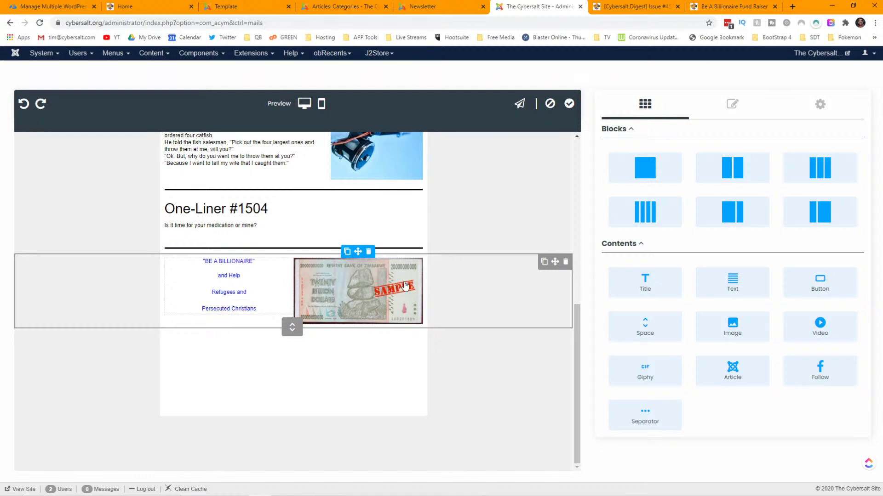
{"action": "left_click", "coordinate": [425, 288]}
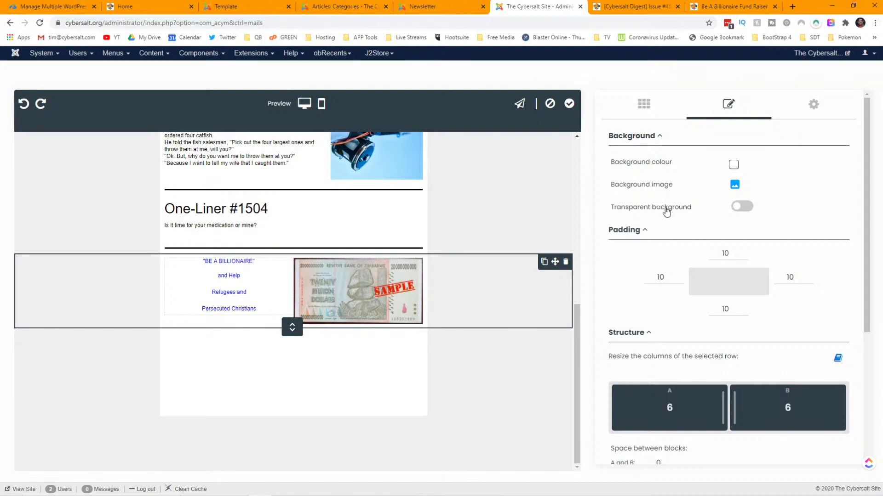
{"action": "scroll", "coordinate": [668, 356], "scroll_direction": "down", "scroll_amount": 1}
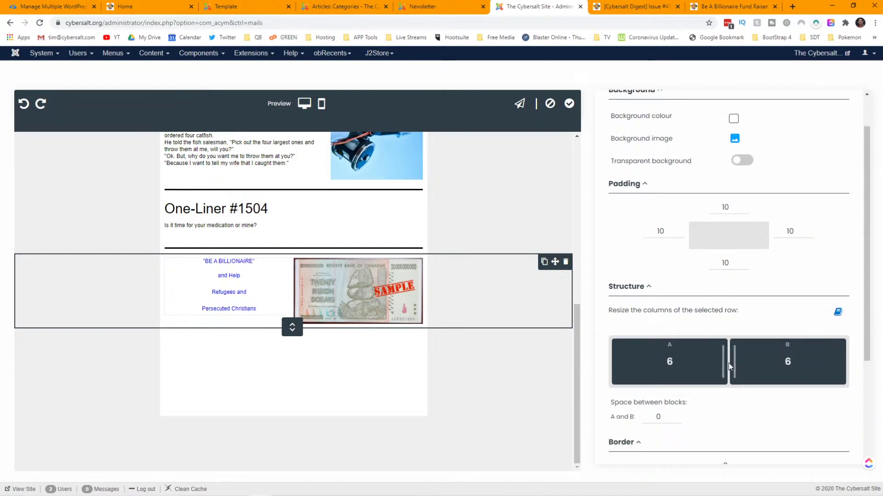
{"action": "mouse_move", "coordinate": [726, 363]}
{"action": "left_mouse_down"}
{"action": "mouse_move", "coordinate": [668, 366]}
{"action": "mouse_move", "coordinate": [719, 363]}
{"action": "left_mouse_up"}
{"action": "scroll", "coordinate": [697, 289], "scroll_direction": "down", "scroll_amount": 2}
{"action": "scroll", "coordinate": [696, 284], "scroll_direction": "down", "scroll_amount": 1}
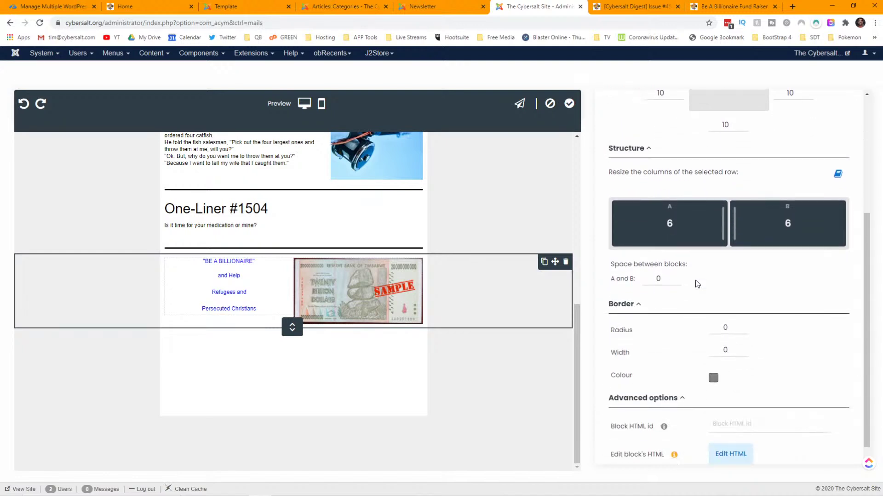
{"action": "scroll", "coordinate": [694, 283], "scroll_direction": "down", "scroll_amount": 1}
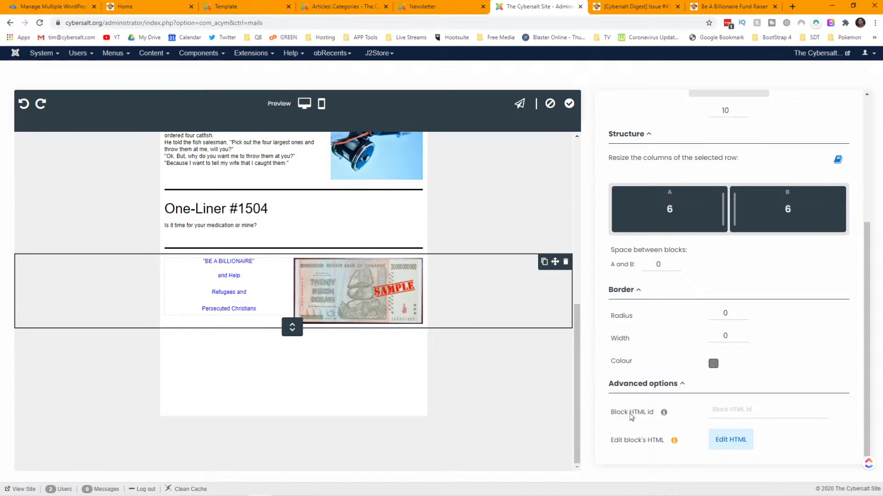
{"action": "left_click", "coordinate": [720, 442]}
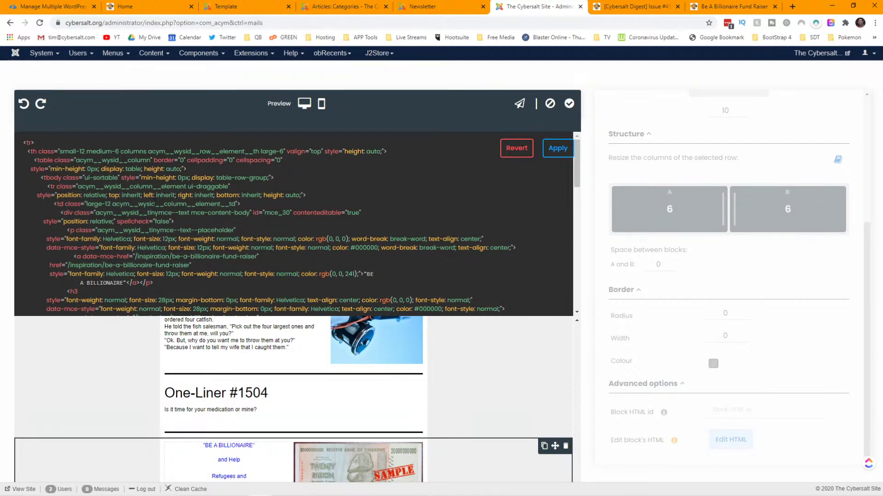
- Apply the Cybersalt 6 template edits and close the drag-and-drop editor
{"action": "scroll", "coordinate": [151, 202], "scroll_direction": "down", "scroll_amount": 3}
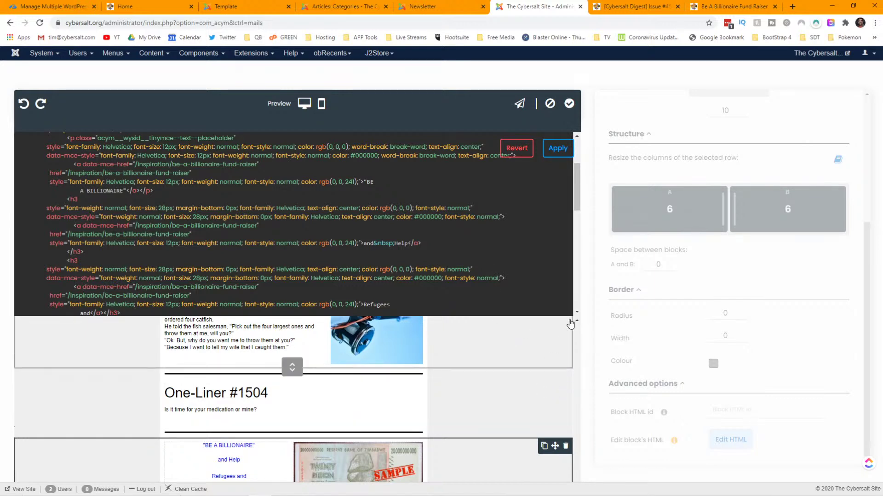
{"action": "left_click", "coordinate": [569, 104]}
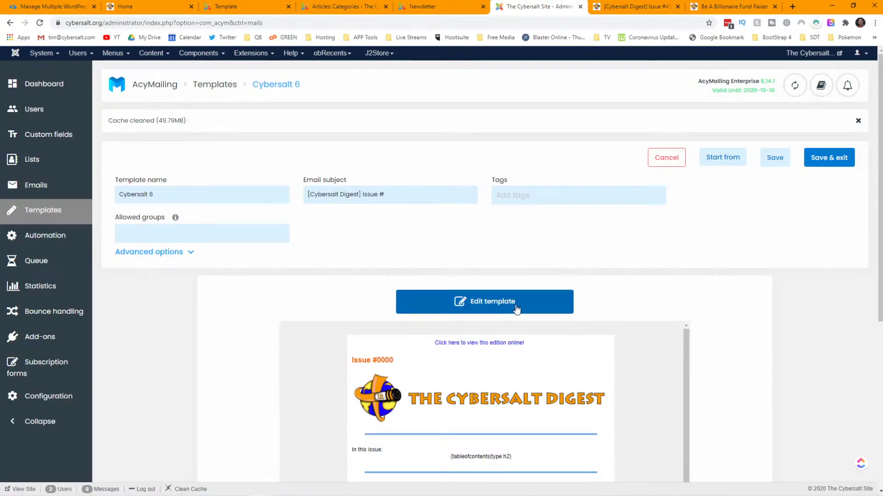
- Reopen the Cybersalt 6 template in the editor and scroll down to the Billionaire row
{"action": "left_click", "coordinate": [517, 310]}
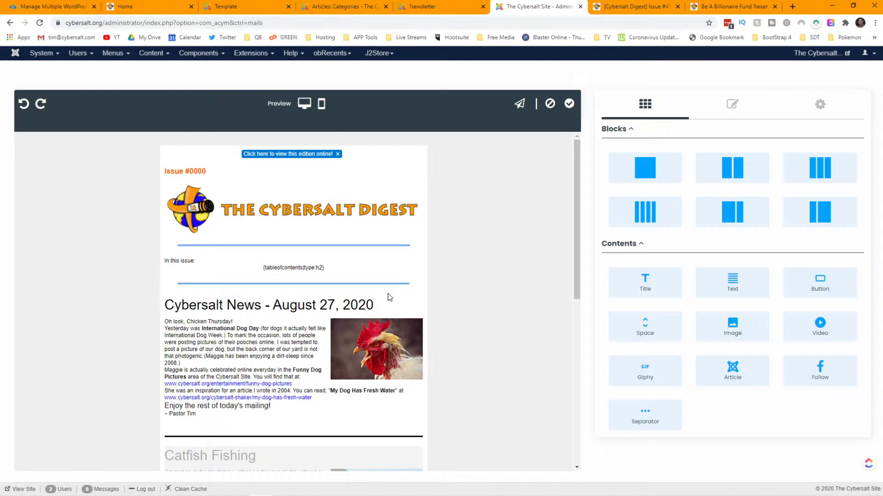
{"action": "scroll", "coordinate": [389, 296], "scroll_direction": "down", "scroll_amount": 1}
{"action": "scroll", "coordinate": [389, 296], "scroll_direction": "down", "scroll_amount": 5}
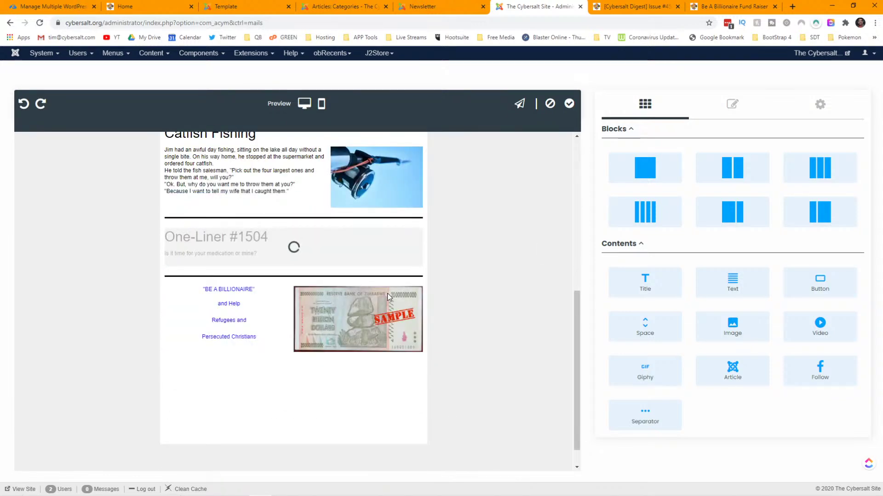
- Delete the four Billionaire text lines and remove the empty text block beside the banknote
{"action": "left_click", "coordinate": [234, 310]}
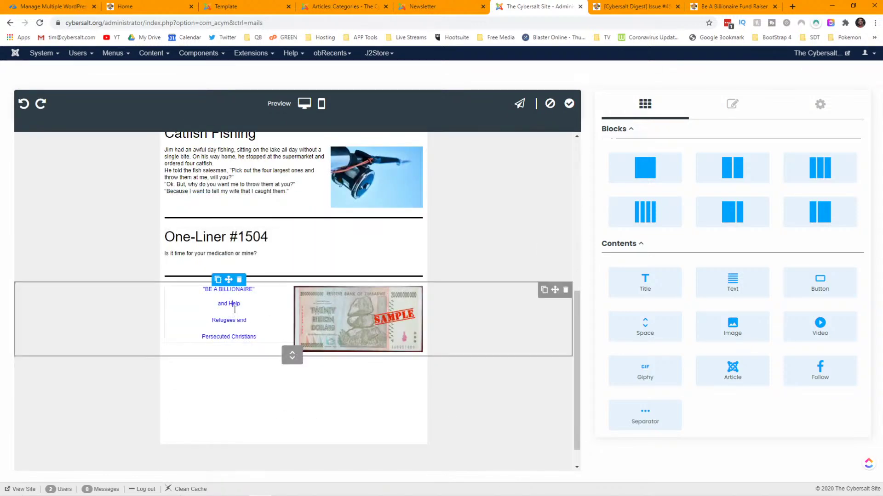
{"action": "left_click_drag", "start_coordinate": [257, 338], "coordinate": [197, 290]}
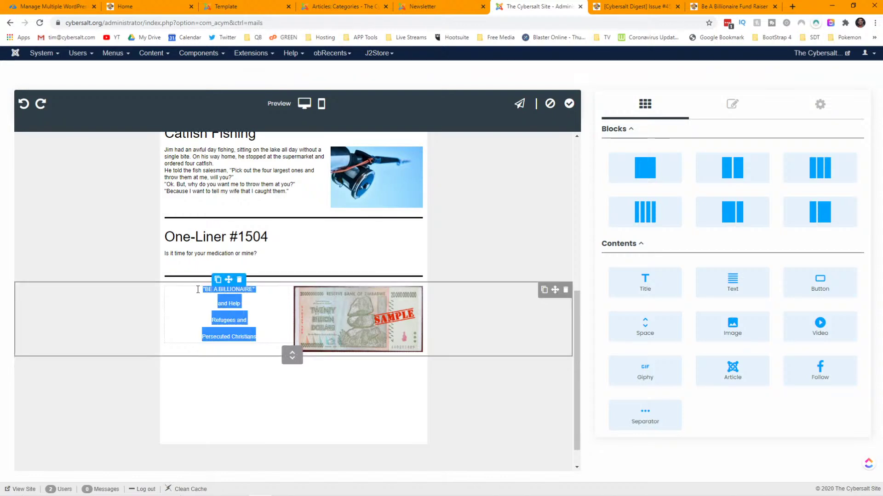
{"action": "key", "text": "Delete"}
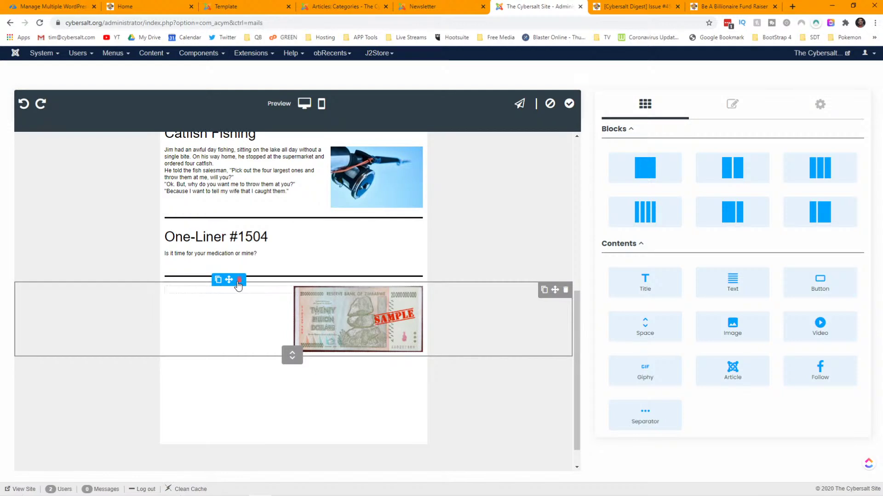
{"action": "left_click", "coordinate": [239, 285]}
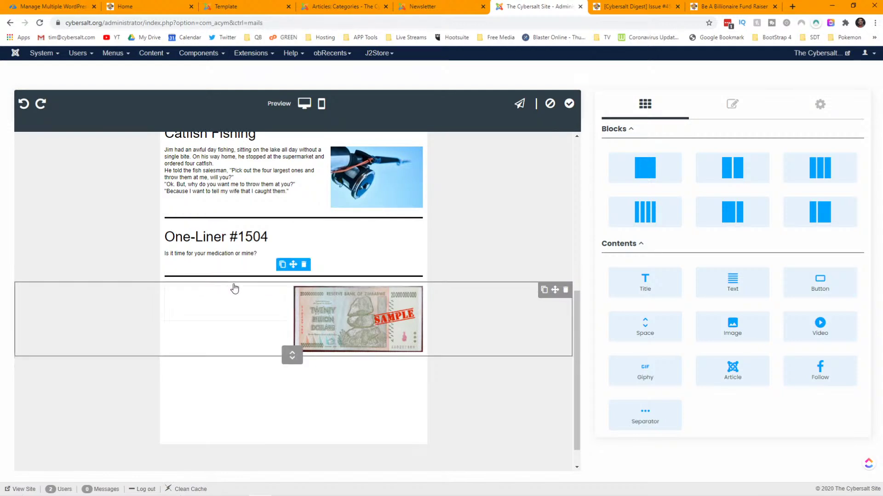
{"action": "mouse_move", "coordinate": [653, 164]}
{"action": "left_mouse_down"}
{"action": "mouse_move", "coordinate": [562, 179]}
{"action": "mouse_move", "coordinate": [267, 307]}
{"action": "mouse_move", "coordinate": [244, 358]}
{"action": "mouse_move", "coordinate": [242, 315]}
{"action": "mouse_move", "coordinate": [598, 194]}
{"action": "mouse_move", "coordinate": [653, 163]}
{"action": "left_mouse_up"}
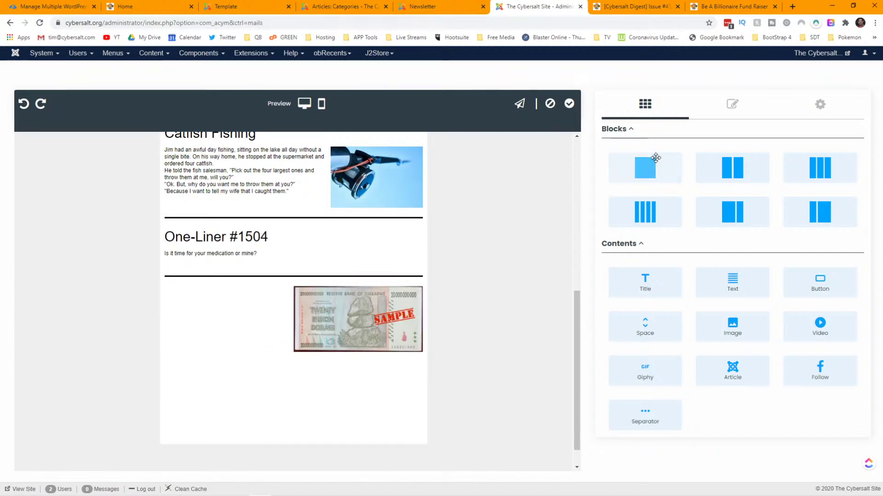
- Add a text block beside the banknote reading 'Be a Billionaire', checking the old newsletter's wording
{"action": "left_click_drag", "start_coordinate": [642, 282], "coordinate": [244, 308]}
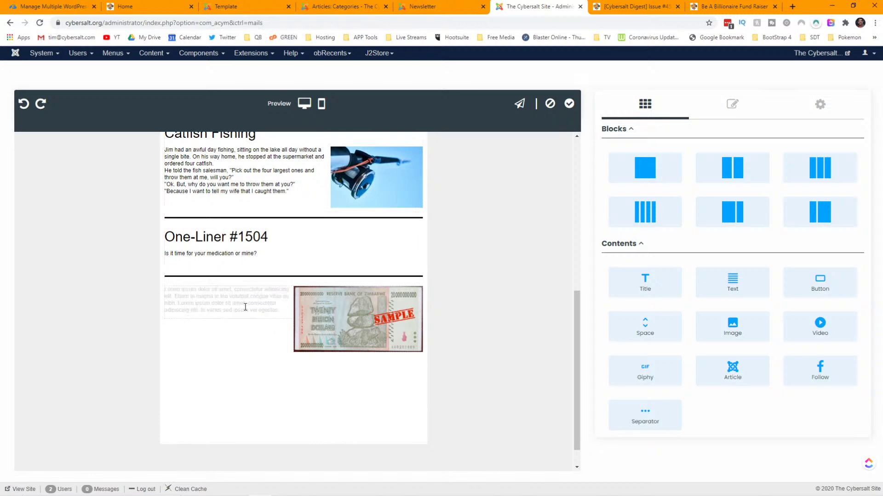
{"action": "type", "text": "Be "}
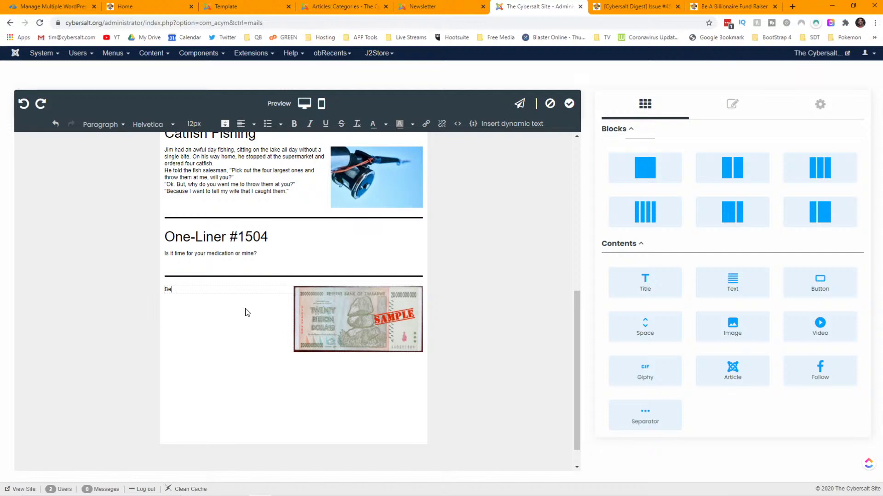
{"action": "type", "text": "a Billionaire!"}
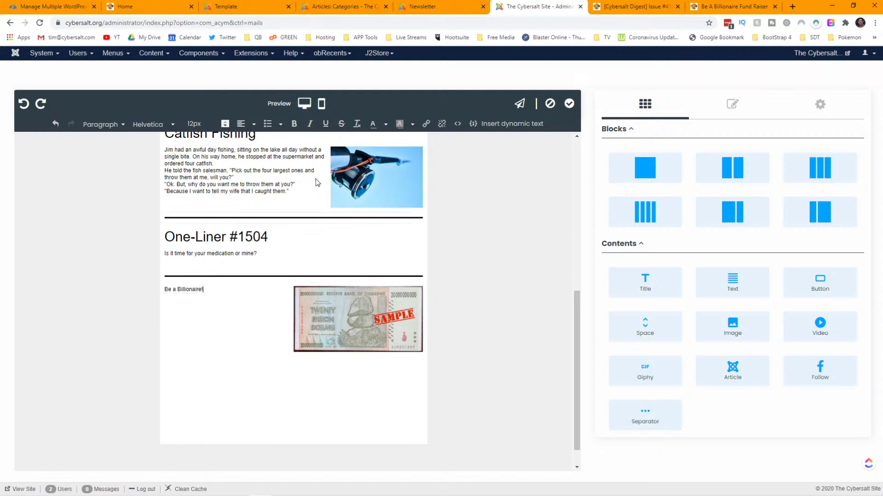
{"action": "left_click", "coordinate": [432, 7]}
{"action": "left_click", "coordinate": [340, 7]}
{"action": "left_click", "coordinate": [226, 6]}
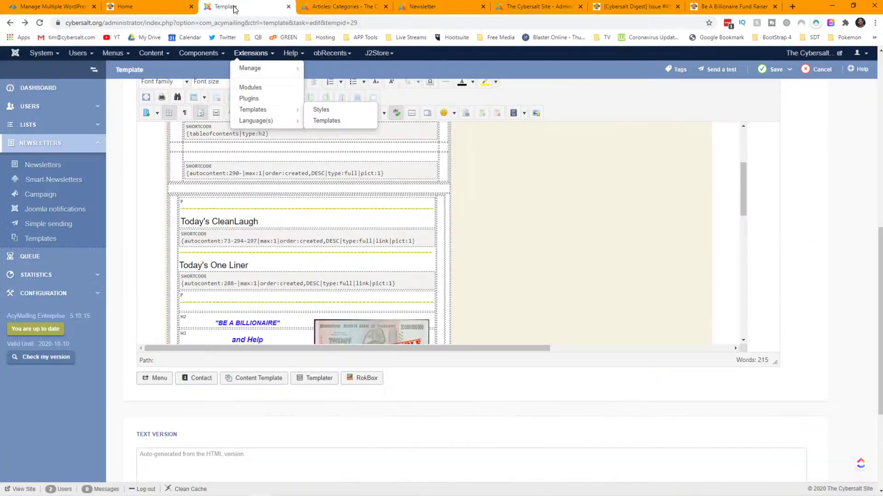
{"action": "scroll", "coordinate": [303, 217], "scroll_direction": "down", "scroll_amount": 2}
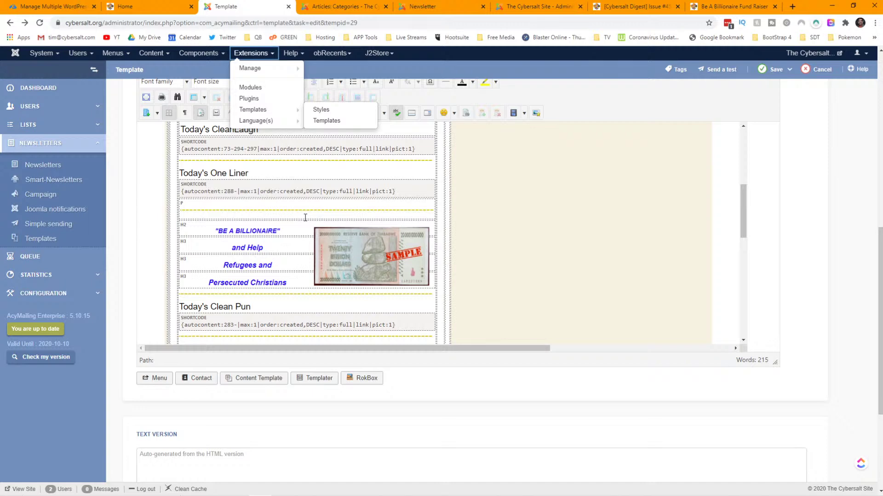
{"action": "left_click", "coordinate": [541, 6]}
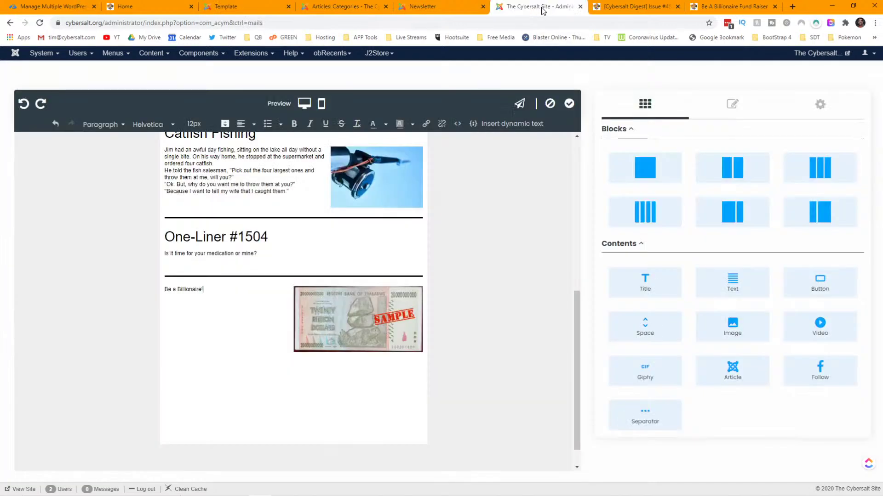
- Wrap 'Be a Billionaire' in quotes and start a second line with 'and help'
{"action": "type", "text": "\""}
{"action": "key", "text": "Home"}
{"action": "type", "text": "\""}
{"action": "key", "text": "shift+Return"}
{"action": "type", "text": "and help"}
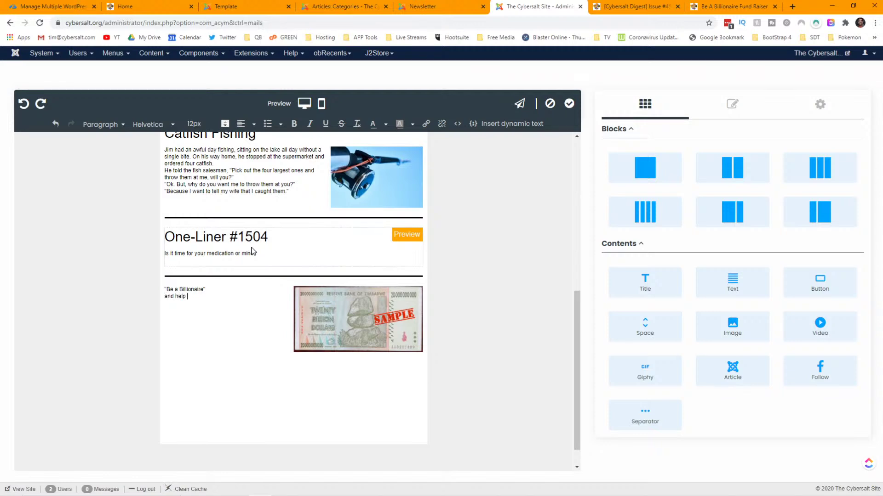
{"action": "type", "text": " Persecuit"}
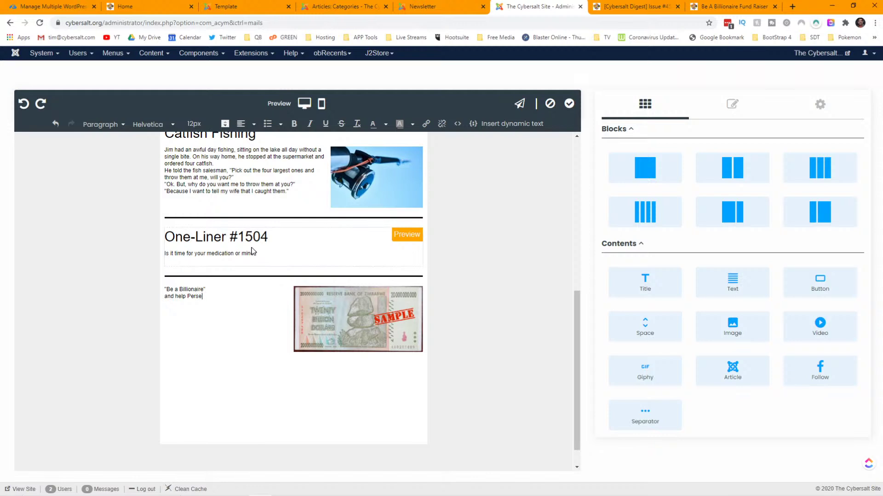
- Finish the text as 'Refugees and Persecuted Christians.', fixing the typos, and select the block
{"action": "key", "text": "BackSpace"}
{"action": "key", "text": "BackSpace"}
{"action": "key", "text": "BackSpace"}
{"action": "key", "text": "BackSpace"}
{"action": "key", "text": "BackSpace"}
{"action": "key", "text": "BackSpace"}
{"action": "key", "text": "BackSpace"}
{"action": "type", "text": "r"}
{"action": "key", "text": "BackSpace"}
{"action": "type", "text": "Refugees and "}
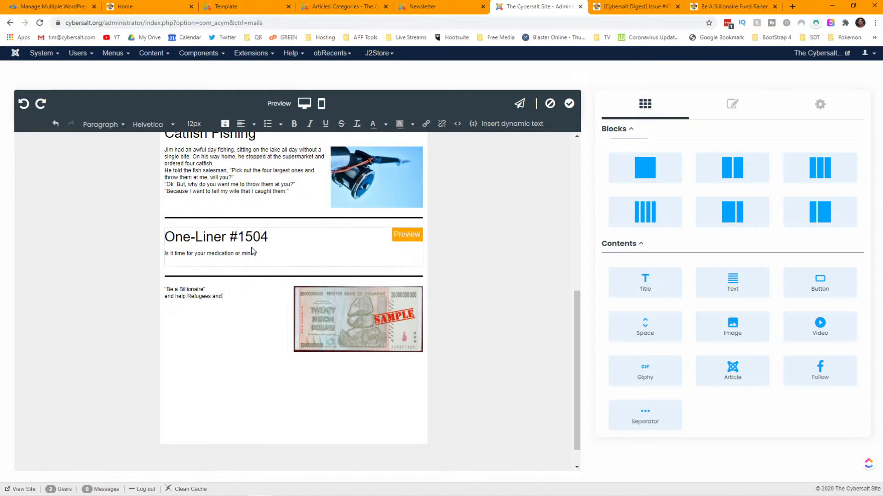
{"action": "type", "text": "Pewrse"}
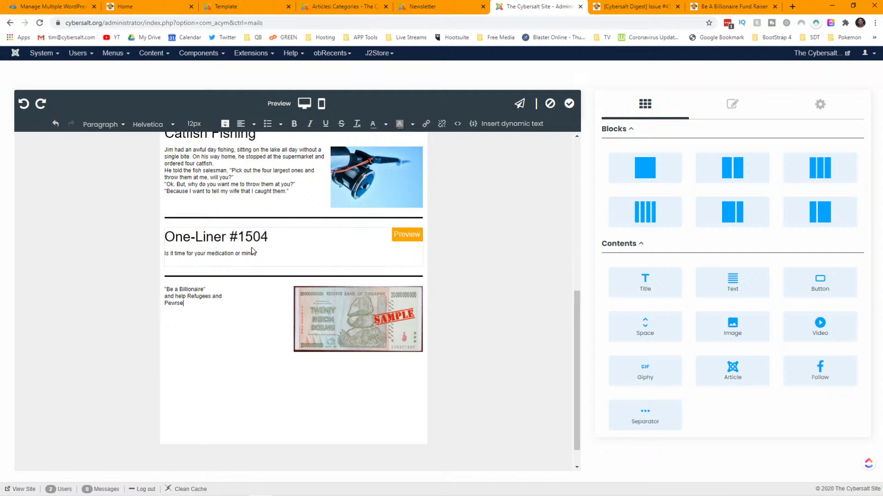
{"action": "type", "text": "cuted Chrisitans"}
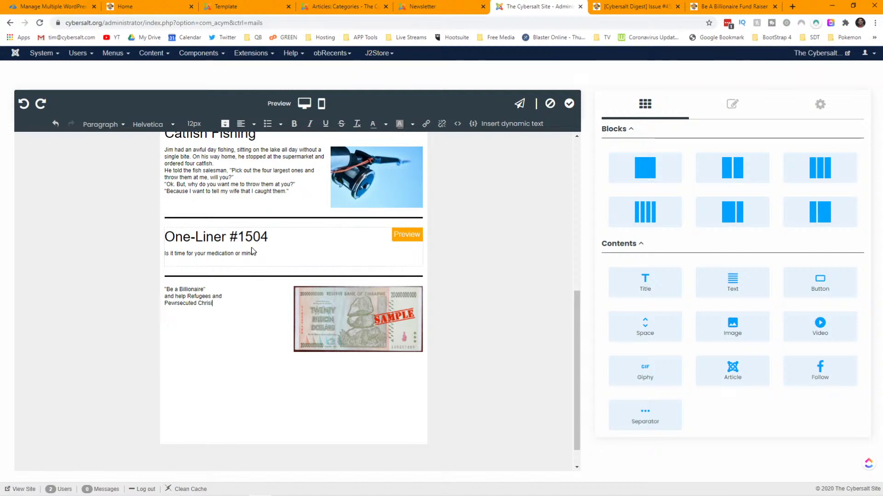
{"action": "key", "text": "BackSpace"}
{"action": "key", "text": "BackSpace"}
{"action": "key", "text": "BackSpace"}
{"action": "key", "text": "BackSpace"}
{"action": "key", "text": "BackSpace"}
{"action": "type", "text": "tians."}
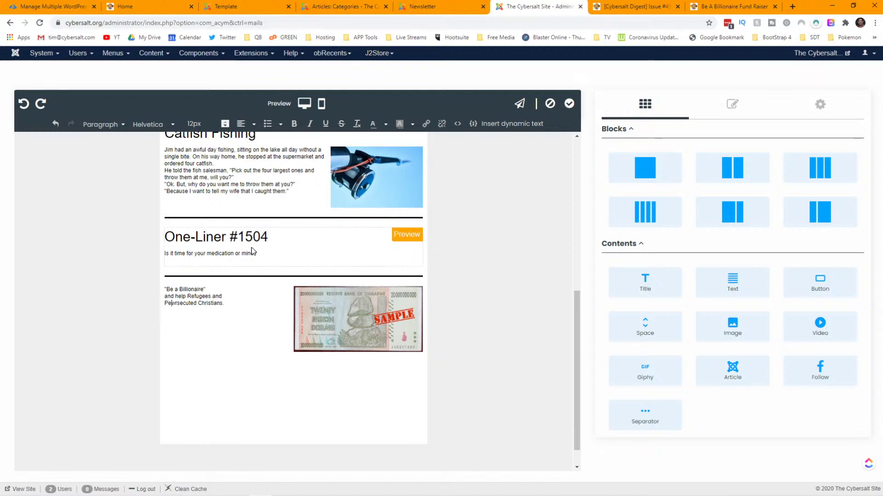
{"action": "key", "text": "BackSpace"}
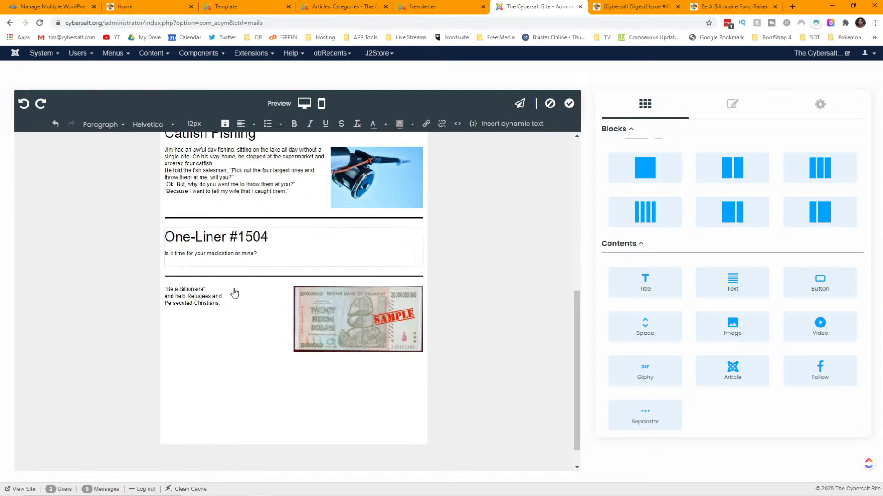
{"action": "left_click_drag", "start_coordinate": [226, 303], "coordinate": [164, 293]}
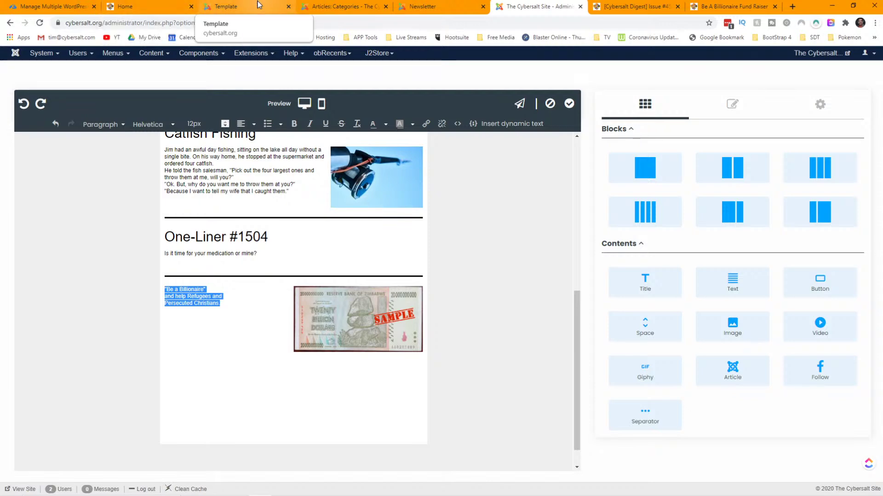
- Compare with the old template, then break 'Refugees and' onto its own line for four lines
{"action": "left_click", "coordinate": [225, 6]}
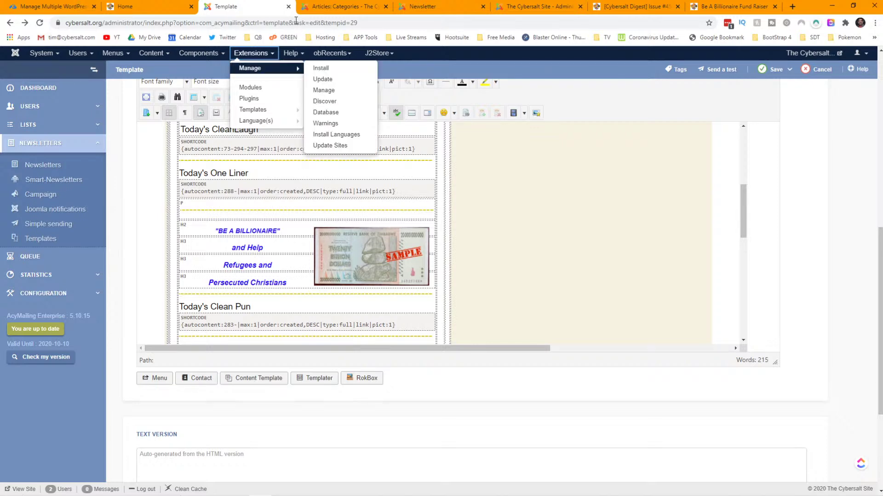
{"action": "left_click", "coordinate": [412, 11]}
{"action": "left_click", "coordinate": [495, 7]}
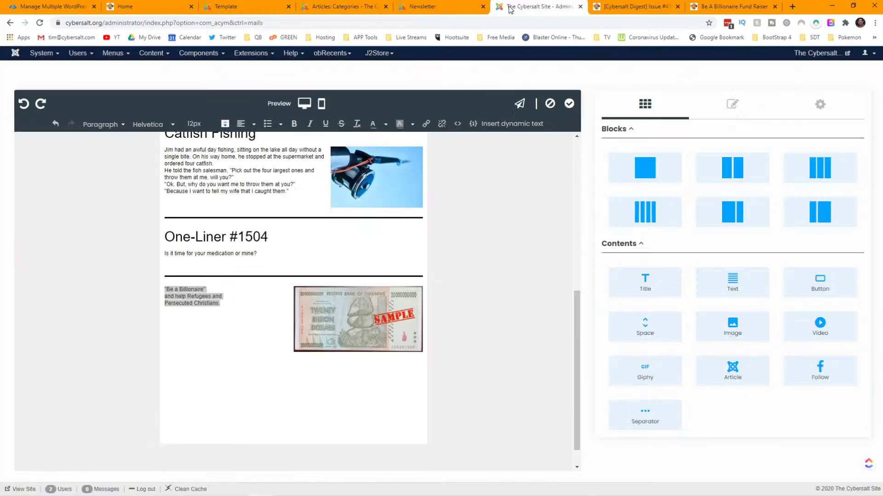
{"action": "left_click", "coordinate": [187, 297]}
{"action": "key", "text": "shift+Return"}
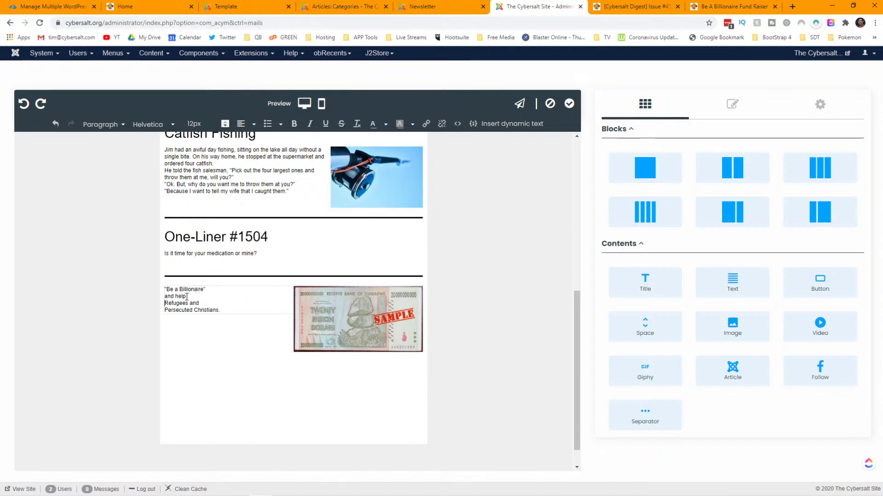
{"action": "left_click_drag", "start_coordinate": [222, 310], "coordinate": [158, 290]}
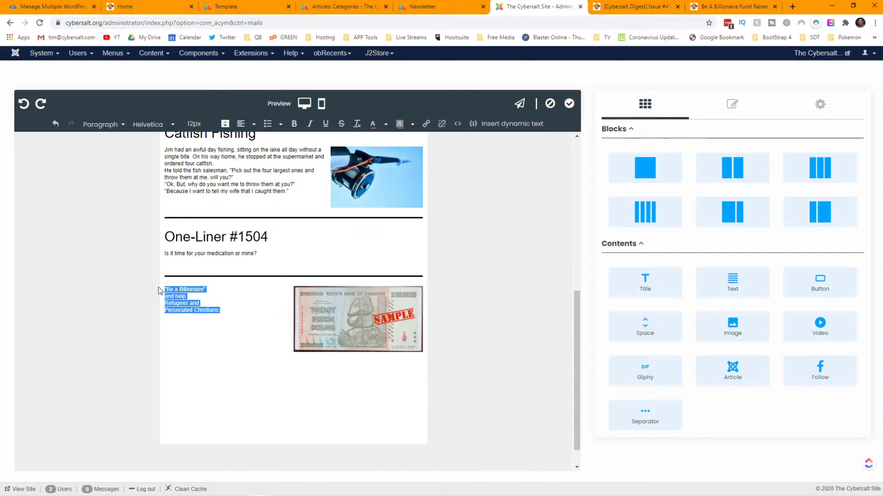
- Center the Be a Billionaire text and step its font size through 18px and 20px to 22px
{"action": "left_click", "coordinate": [256, 128]}
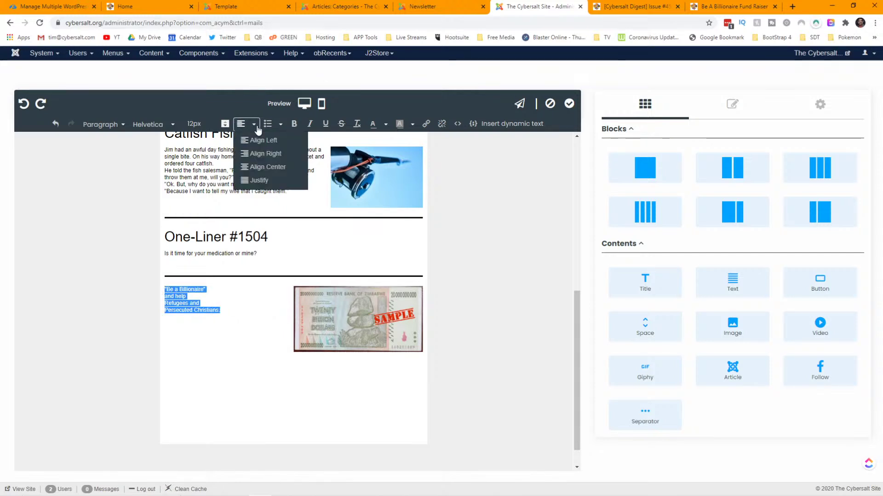
{"action": "left_click", "coordinate": [267, 168]}
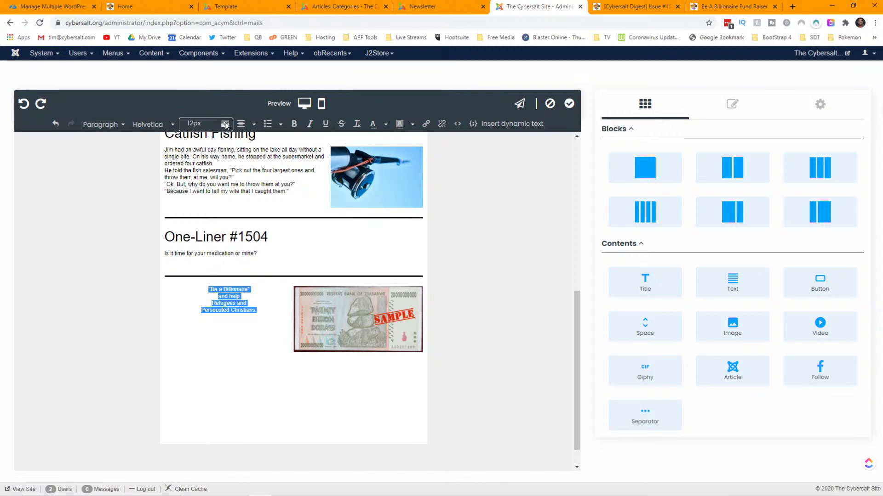
{"action": "left_click", "coordinate": [197, 127]}
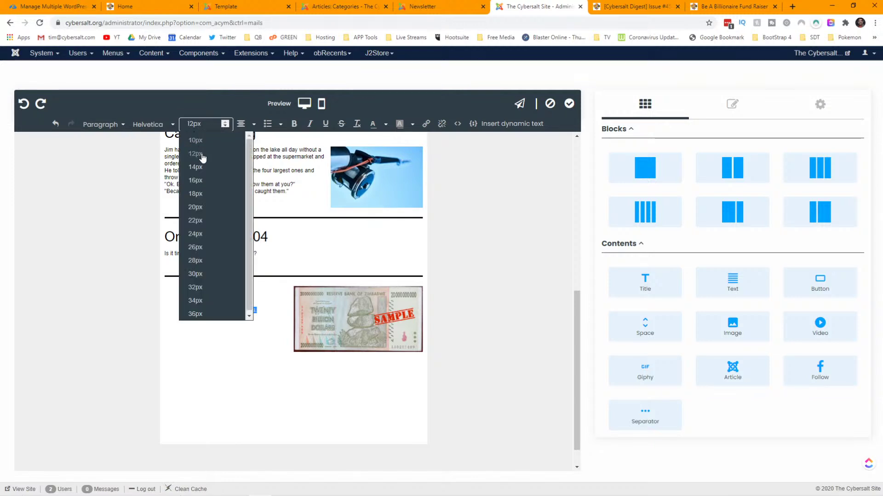
{"action": "left_click", "coordinate": [206, 193]}
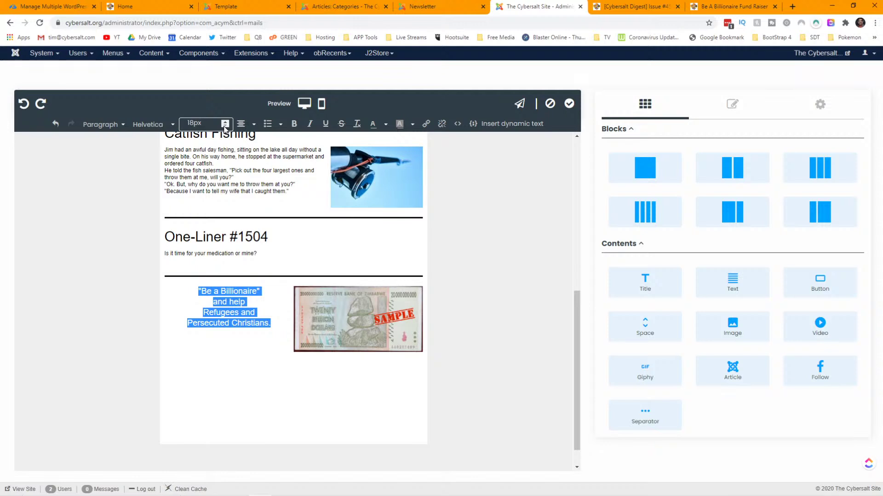
{"action": "left_click", "coordinate": [207, 125]}
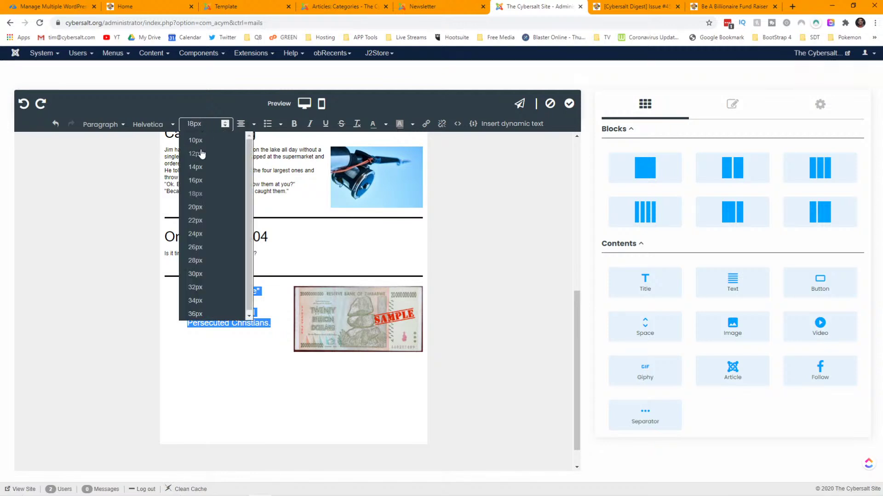
{"action": "left_click", "coordinate": [198, 208]}
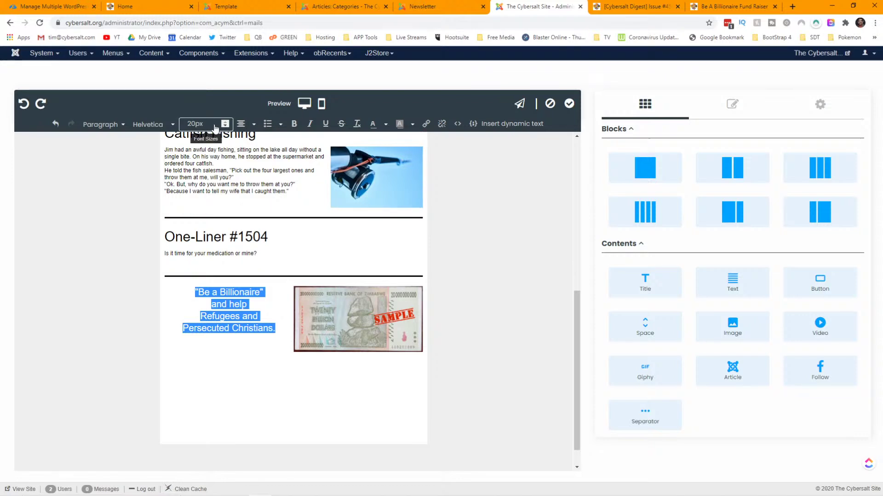
{"action": "left_click", "coordinate": [225, 124]}
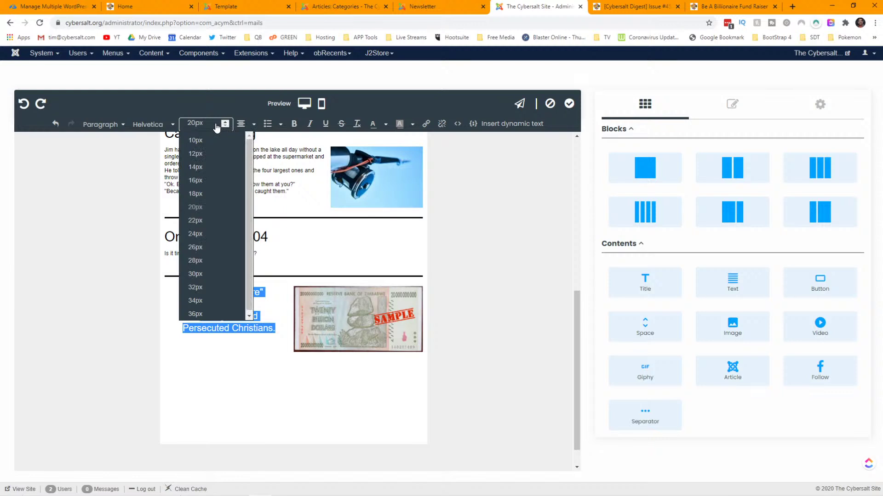
{"action": "left_click", "coordinate": [200, 223]}
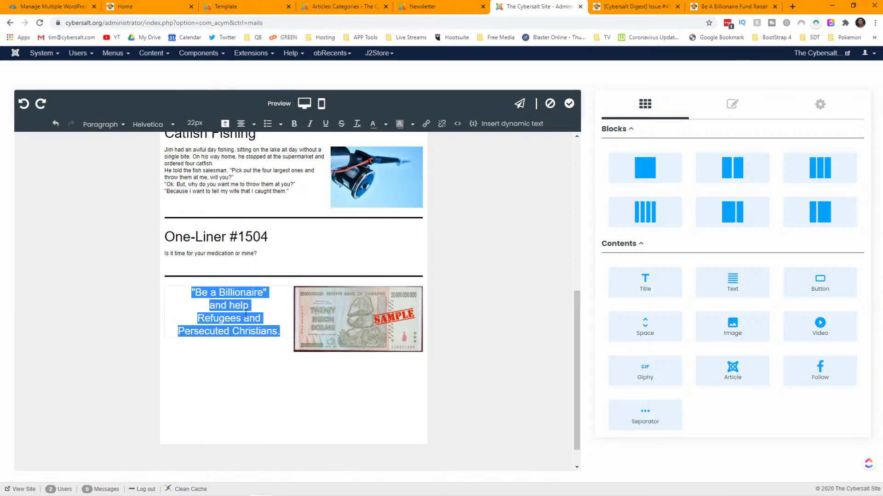
{"action": "left_click", "coordinate": [271, 317]}
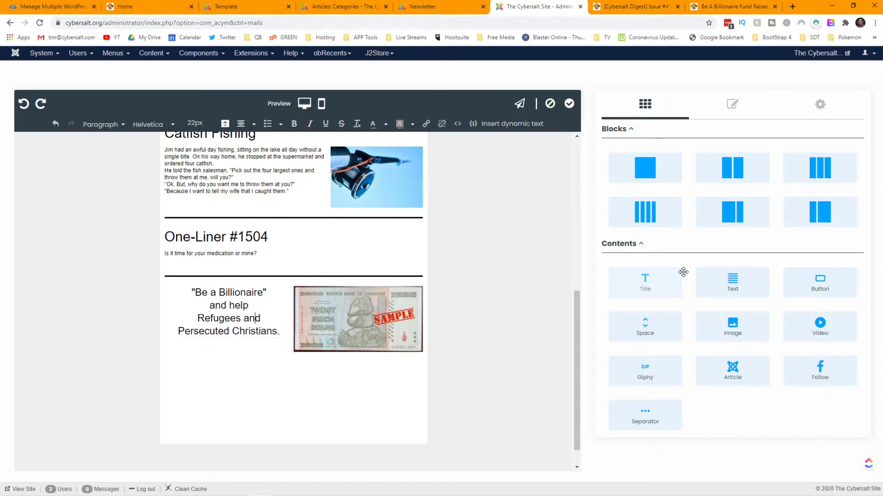
- Select the two-column Billionaire row and review its 6/6 structure, 10 padding and 0 column gap
{"action": "left_click", "coordinate": [732, 104]}
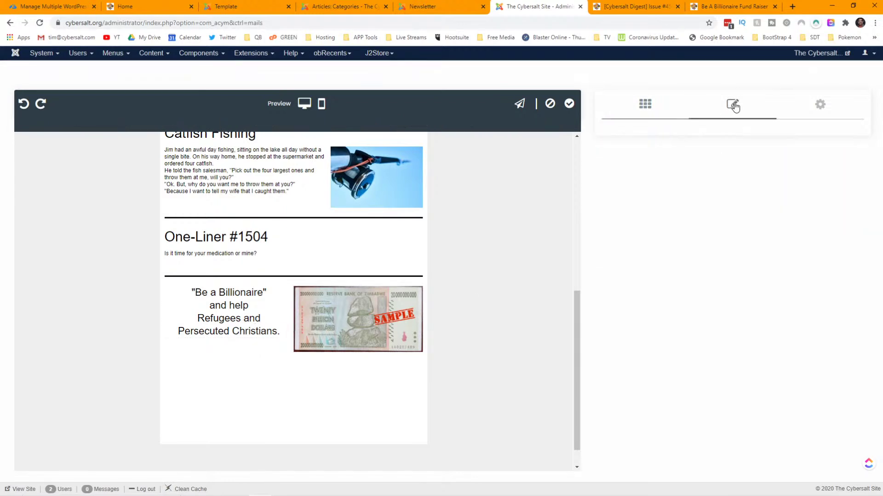
{"action": "left_click", "coordinate": [265, 297]}
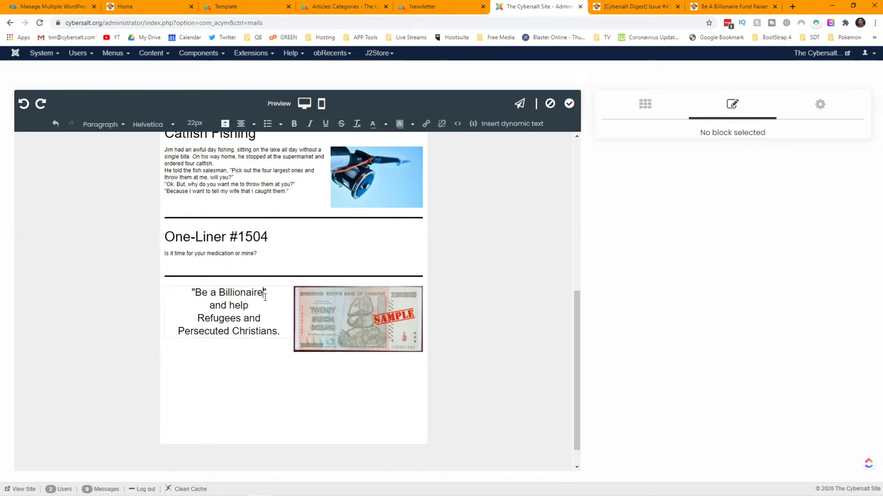
{"action": "left_click", "coordinate": [732, 107]}
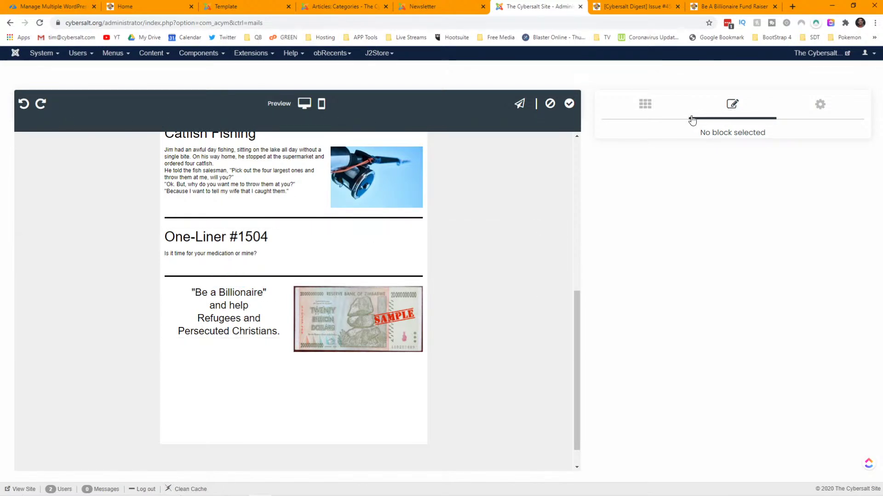
{"action": "left_click", "coordinate": [471, 307]}
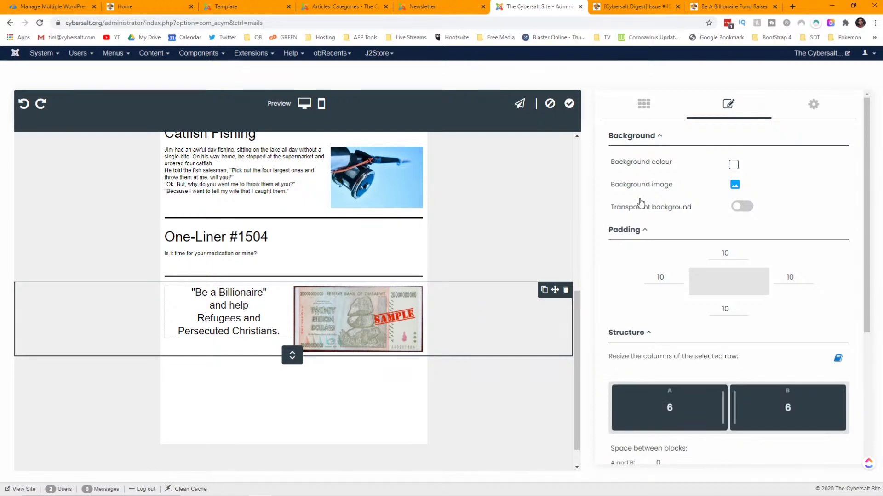
{"action": "scroll", "coordinate": [647, 197], "scroll_direction": "down", "scroll_amount": 4}
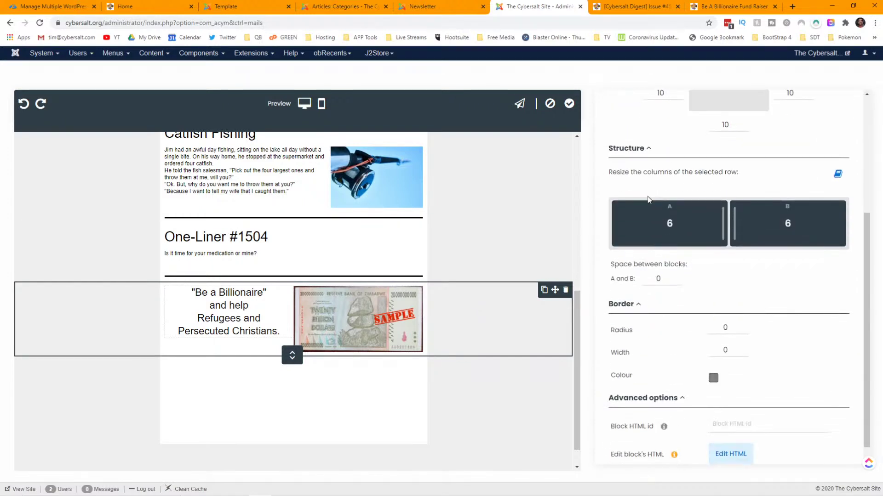
{"action": "scroll", "coordinate": [647, 199], "scroll_direction": "down", "scroll_amount": 1}
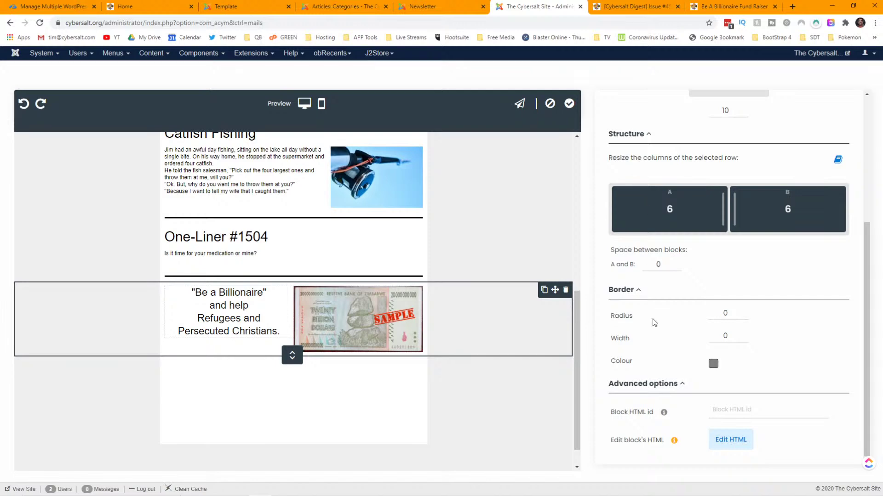
{"action": "mouse_move", "coordinate": [664, 413]}
{"action": "scroll", "coordinate": [663, 355], "scroll_direction": "up", "scroll_amount": 3}
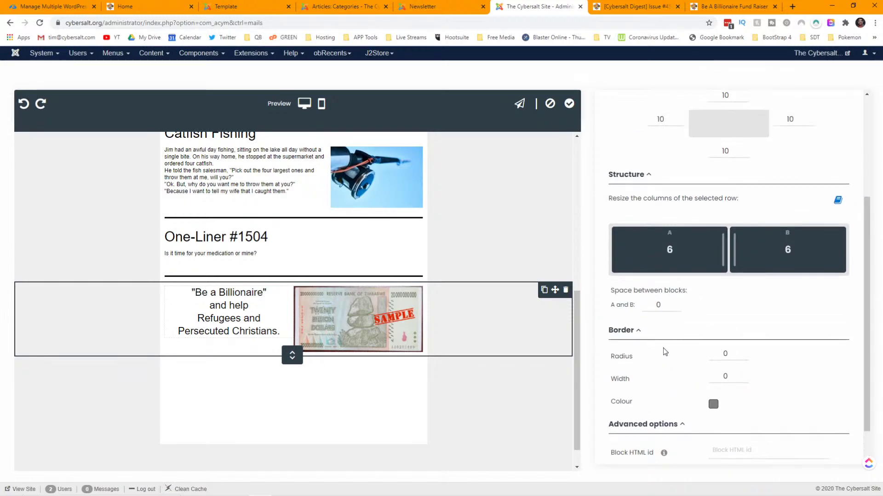
{"action": "left_click", "coordinate": [663, 355]}
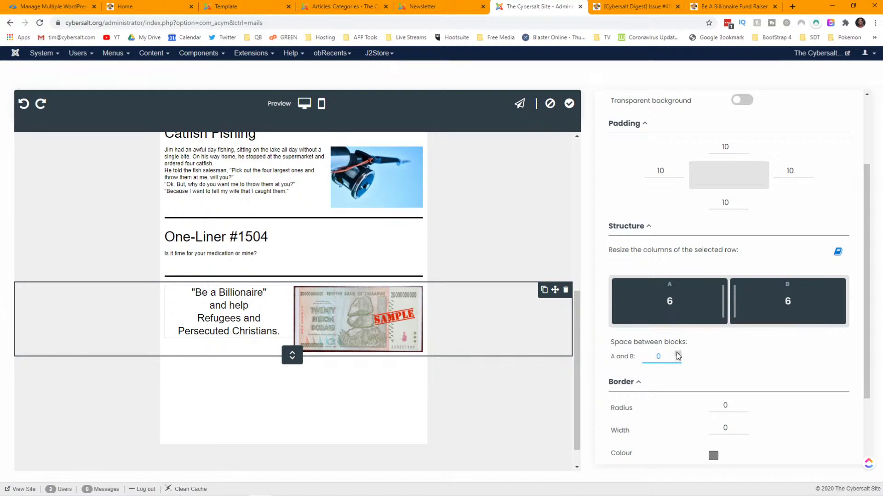
{"action": "left_click", "coordinate": [671, 341]}
{"action": "left_click", "coordinate": [672, 355]}
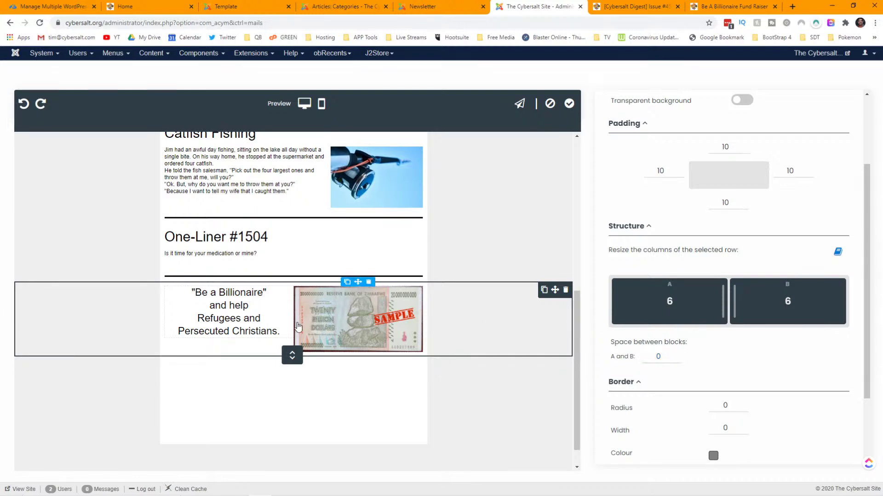
{"action": "mouse_move", "coordinate": [237, 298]}
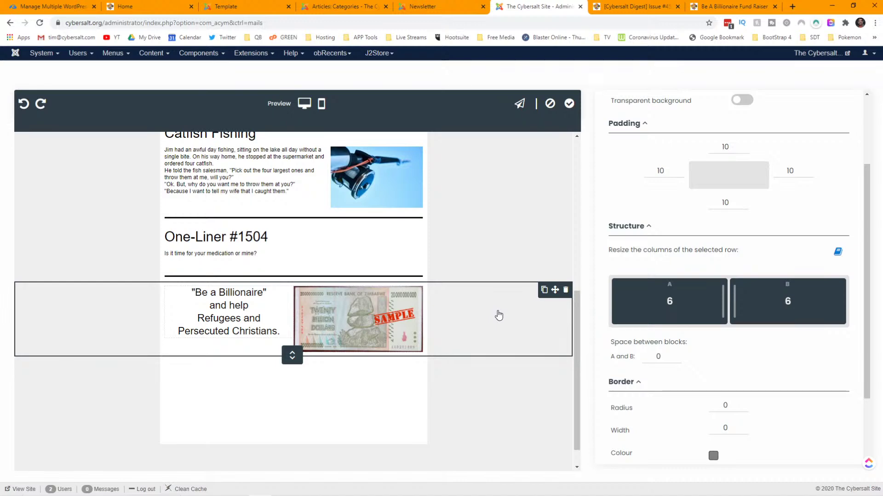
- Scroll the Billionaire row's block settings down to the Advanced options
{"action": "scroll", "coordinate": [729, 271], "scroll_direction": "down", "scroll_amount": 4}
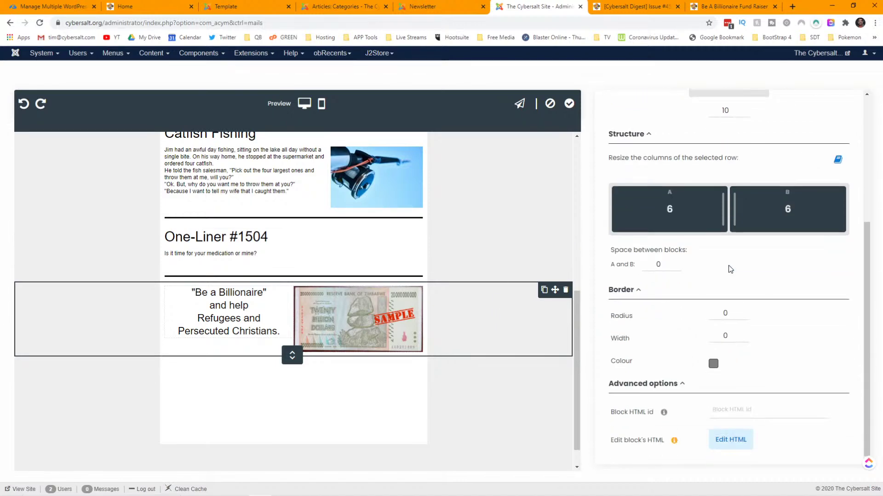
- Open the ad row's HTML source and select its paragraph style markup and fund-raiser link
{"action": "left_click", "coordinate": [727, 439]}
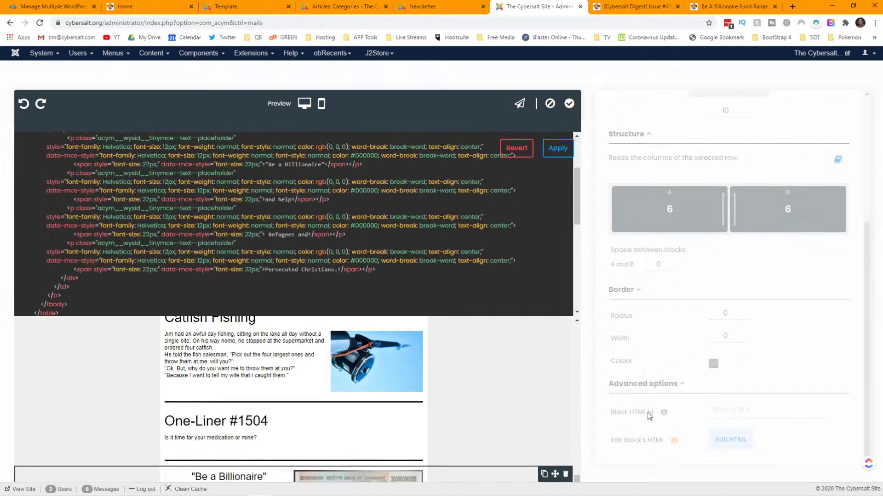
{"action": "left_click_drag", "start_coordinate": [237, 208], "coordinate": [260, 216]}
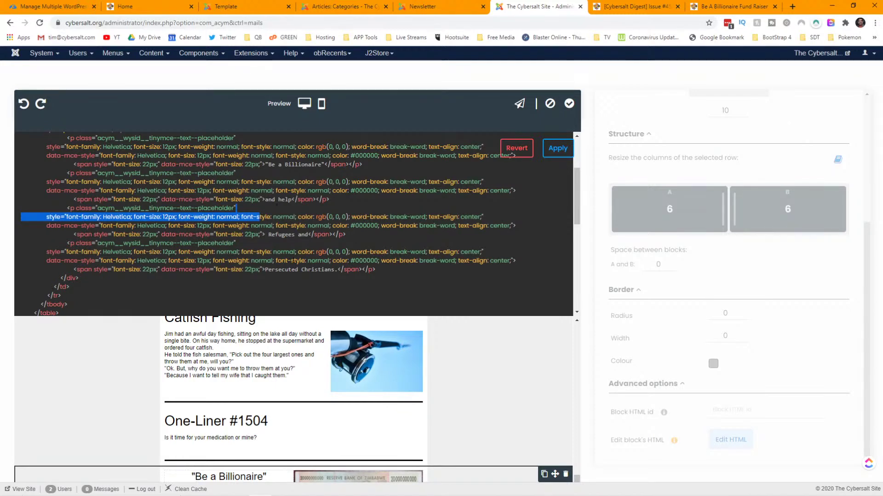
{"action": "scroll", "coordinate": [294, 266], "scroll_direction": "down", "scroll_amount": 10}
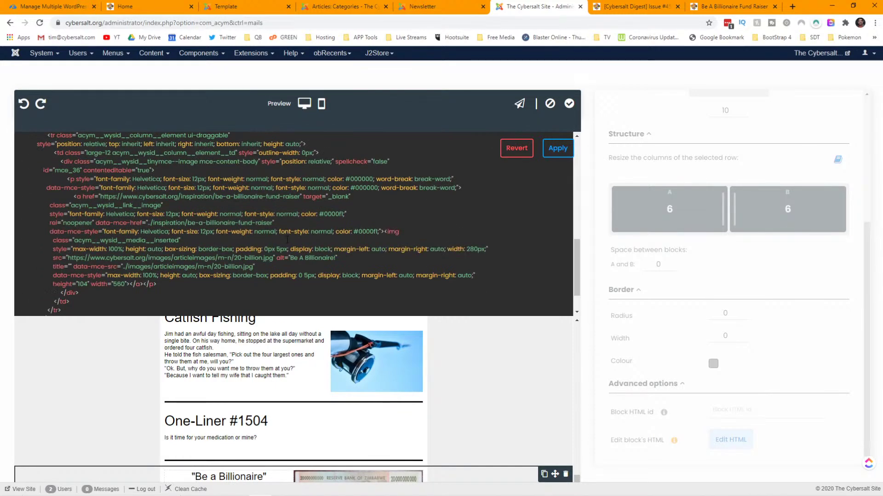
{"action": "scroll", "coordinate": [287, 240], "scroll_direction": "down", "scroll_amount": 3}
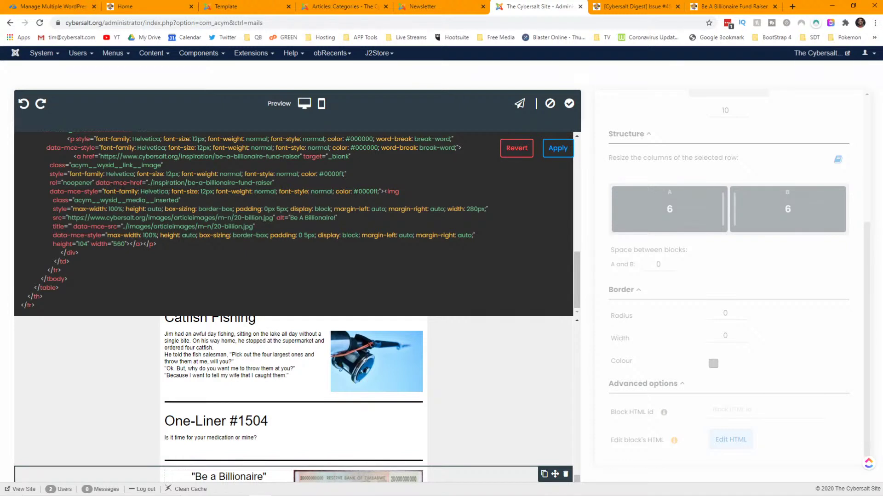
{"action": "scroll", "coordinate": [180, 185], "scroll_direction": "up", "scroll_amount": 2}
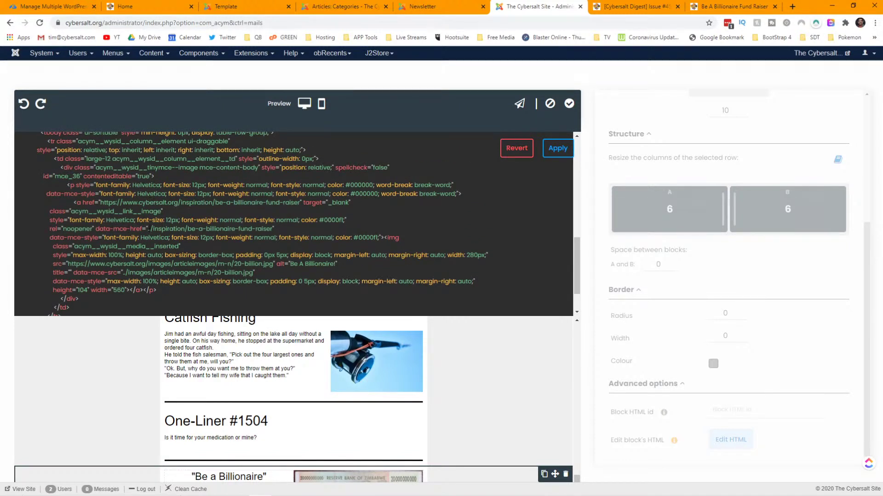
{"action": "left_click_drag", "start_coordinate": [149, 229], "coordinate": [267, 229]}
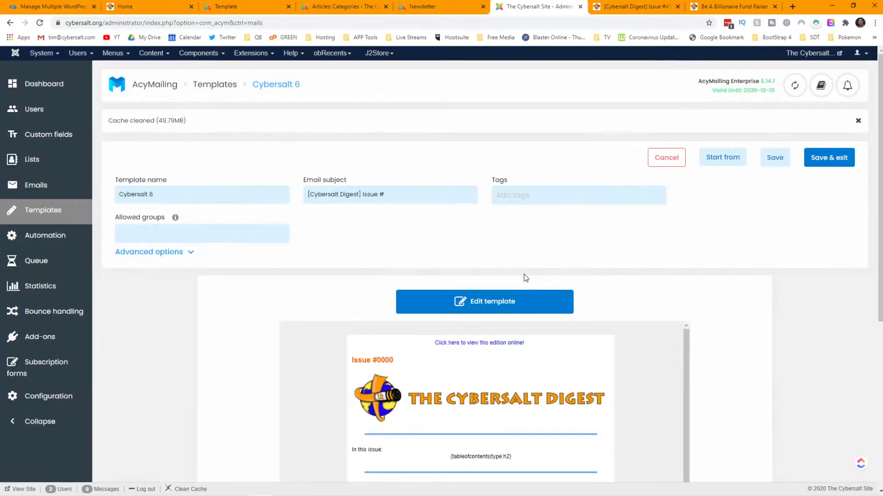
{"action": "scroll", "coordinate": [627, 294], "scroll_direction": "down", "scroll_amount": 4}
{"action": "scroll", "coordinate": [628, 295], "scroll_direction": "down", "scroll_amount": 5}
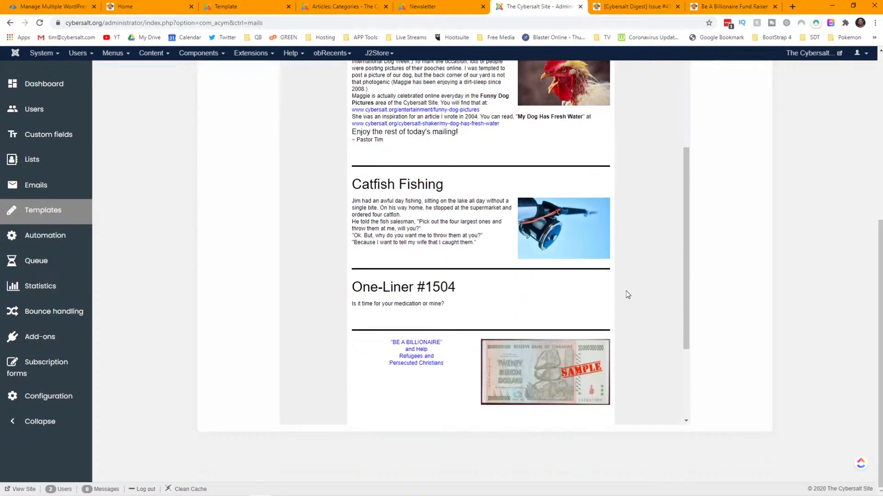
{"action": "scroll", "coordinate": [628, 295], "scroll_direction": "up", "scroll_amount": 10}
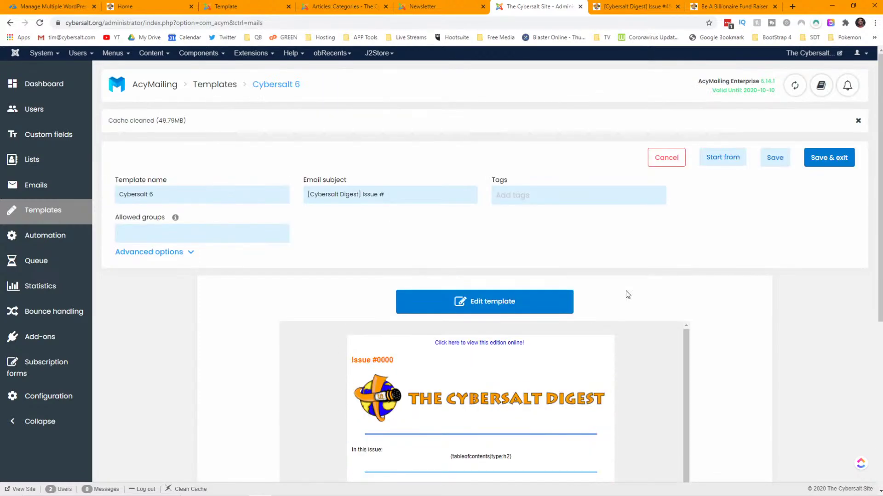
{"action": "scroll", "coordinate": [628, 295], "scroll_direction": "down", "scroll_amount": 6}
{"action": "scroll", "coordinate": [559, 287], "scroll_direction": "down", "scroll_amount": 5}
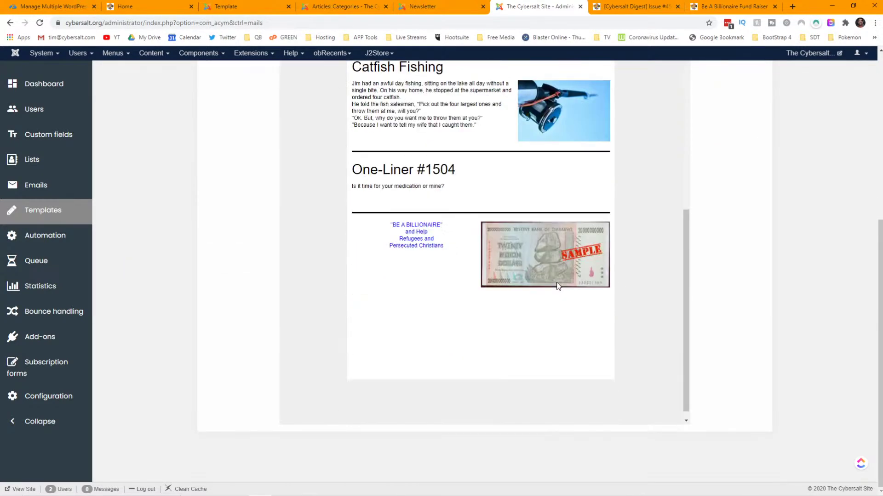
{"action": "scroll", "coordinate": [558, 286], "scroll_direction": "up", "scroll_amount": 12}
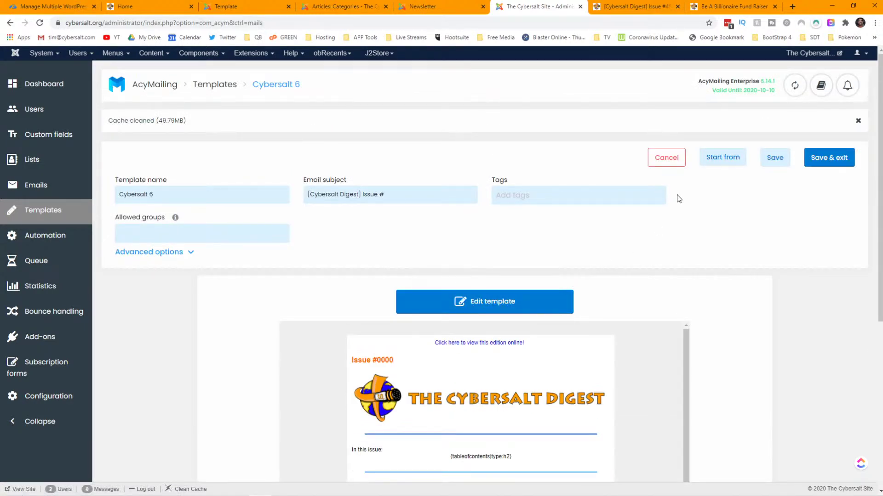
- Reopen the Cybersalt 6 template in the visual editor, down to the banknote row
{"action": "left_click", "coordinate": [509, 301]}
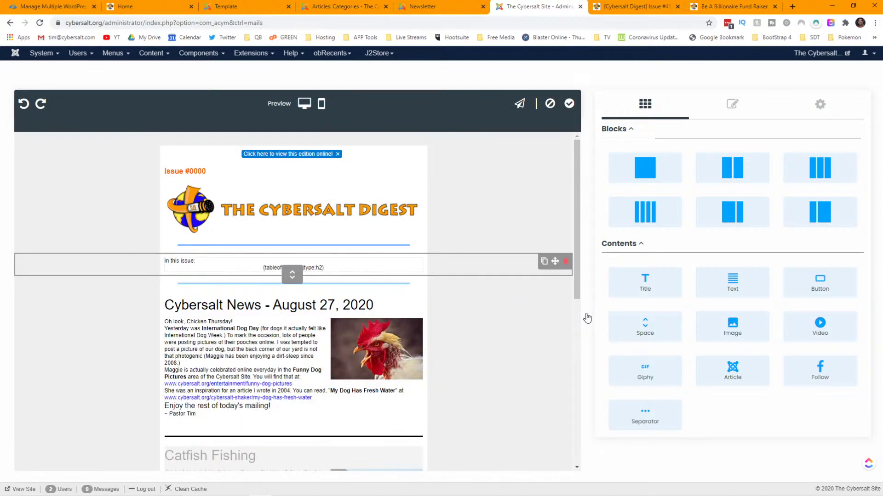
{"action": "scroll", "coordinate": [577, 315], "scroll_direction": "down", "scroll_amount": 5}
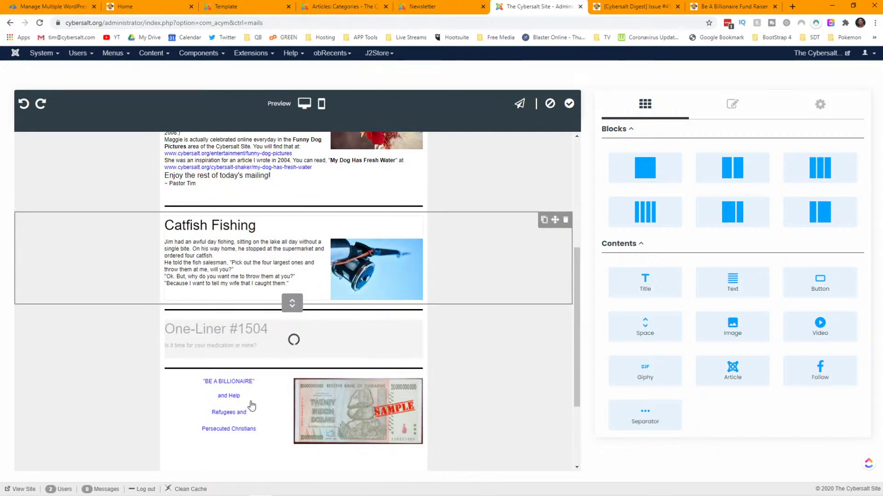
{"action": "scroll", "coordinate": [252, 406], "scroll_direction": "down", "scroll_amount": 2}
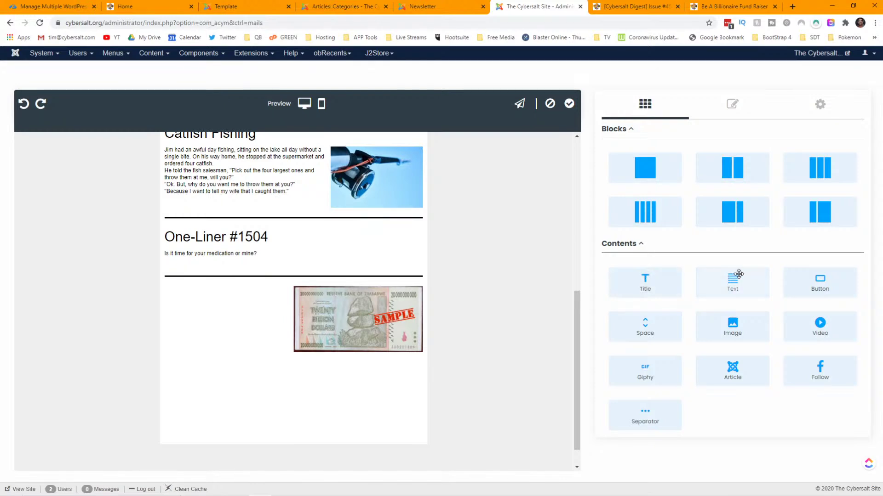
- Add a placeholder Text block beside the banknote image, then delete it
{"action": "left_click_drag", "start_coordinate": [737, 277], "coordinate": [224, 316]}
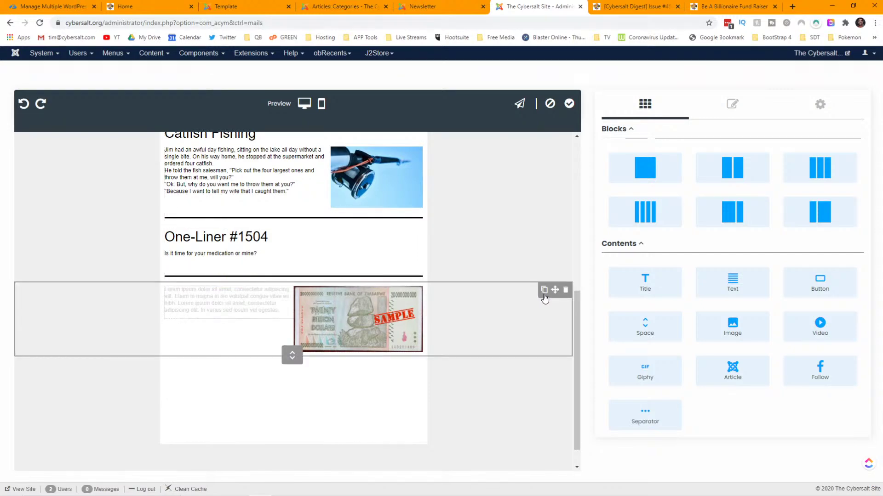
{"action": "left_click", "coordinate": [186, 299]}
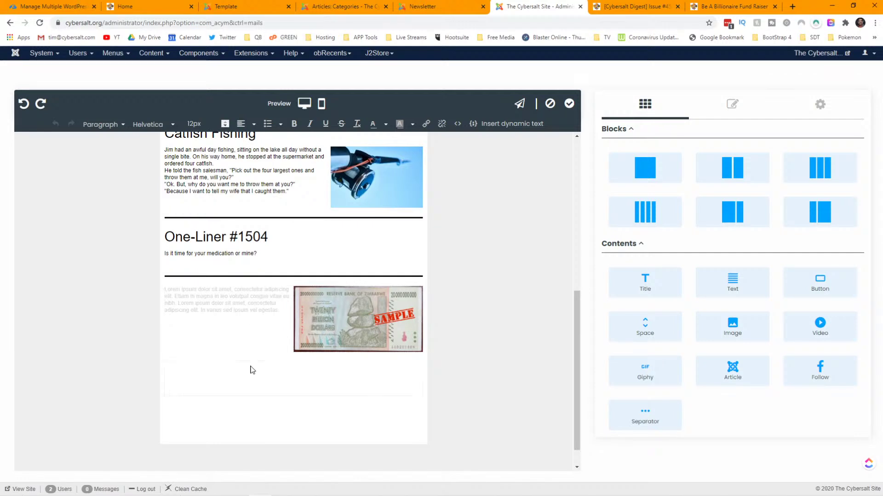
{"action": "left_click", "coordinate": [251, 370]}
{"action": "left_click", "coordinate": [239, 309]}
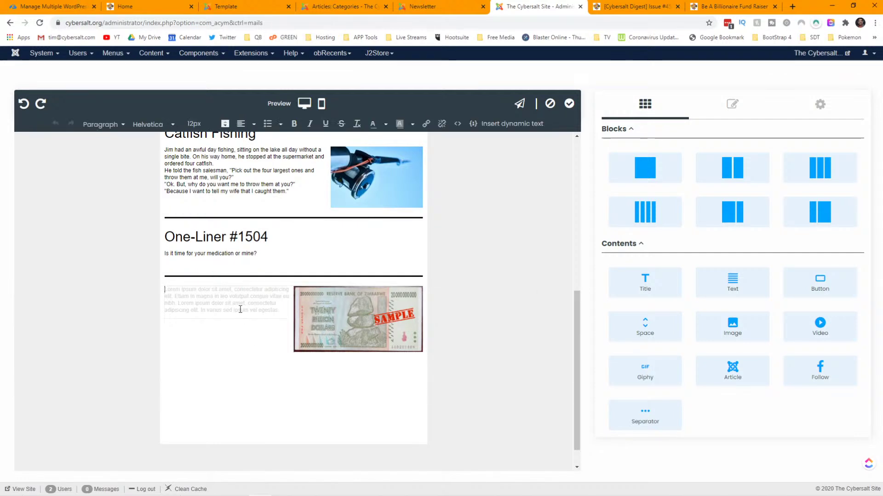
{"action": "left_click", "coordinate": [234, 363]}
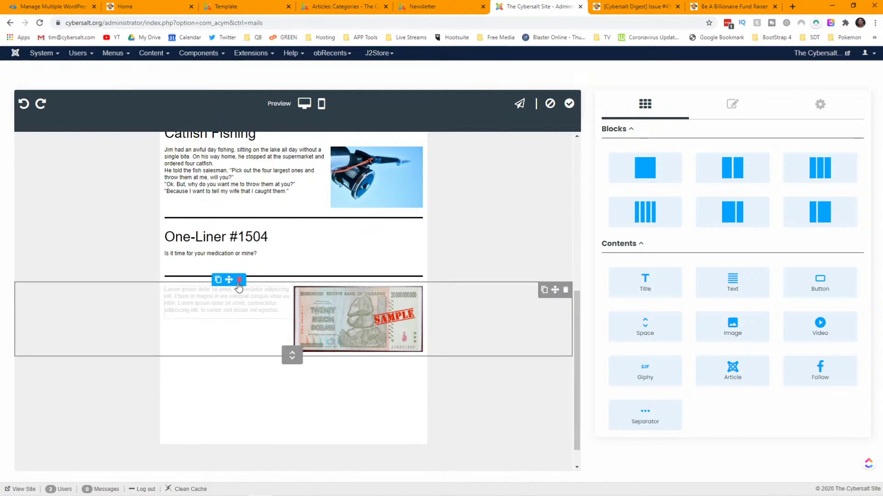
{"action": "left_click", "coordinate": [239, 280]}
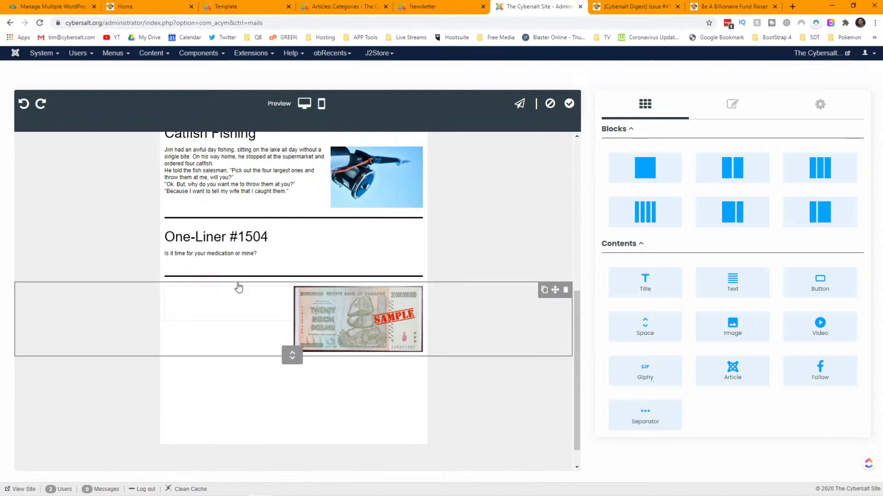
{"action": "left_click_drag", "start_coordinate": [821, 285], "coordinate": [216, 306]}
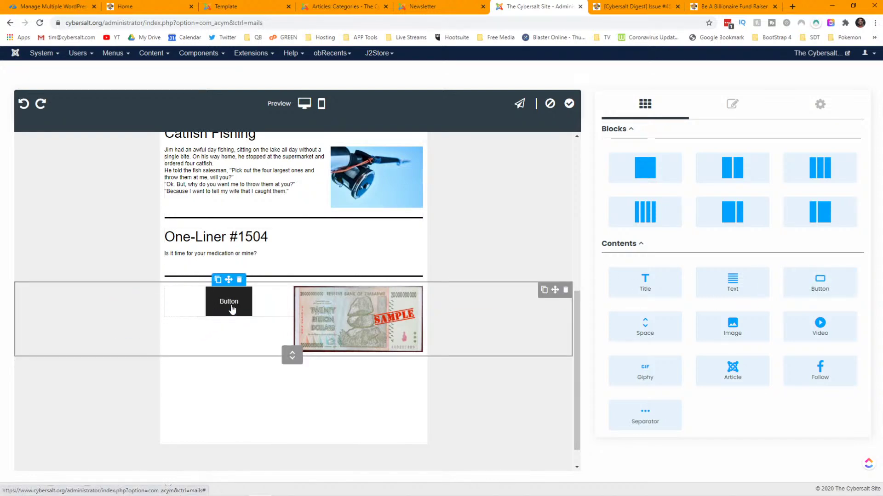
{"action": "left_click", "coordinate": [232, 311]}
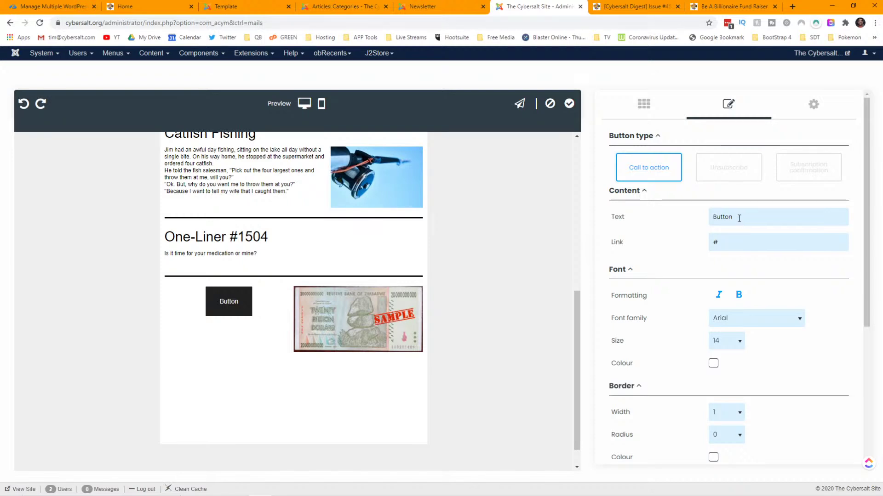
{"action": "left_click_drag", "start_coordinate": [736, 218], "coordinate": [704, 221]}
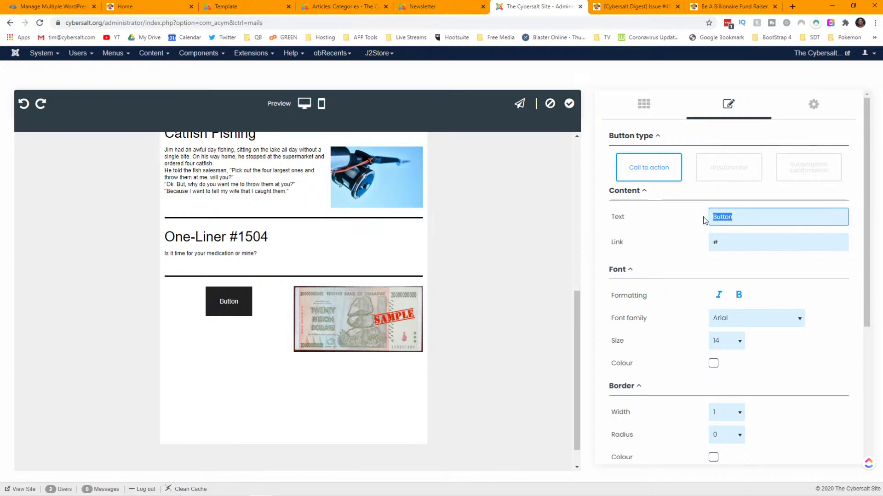
{"action": "type", "text": "\"Be A"}
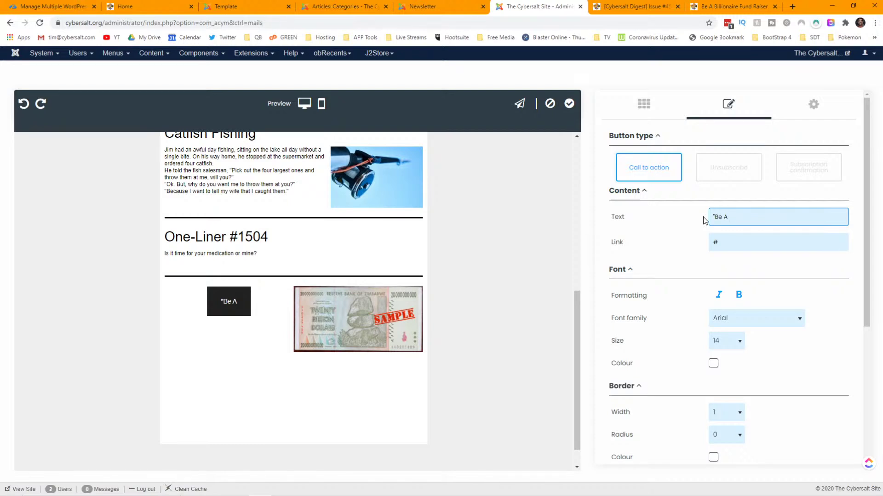
{"action": "type", "text": "Billionair"}
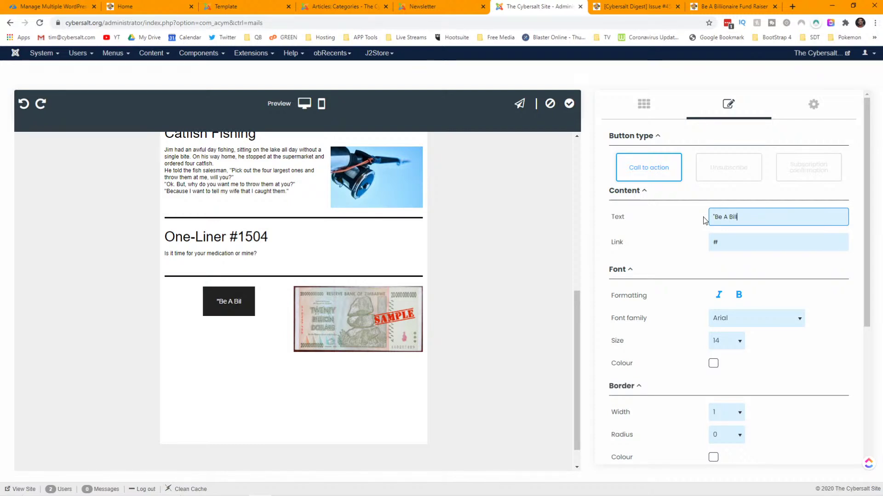
{"action": "type", "text": "e\""}
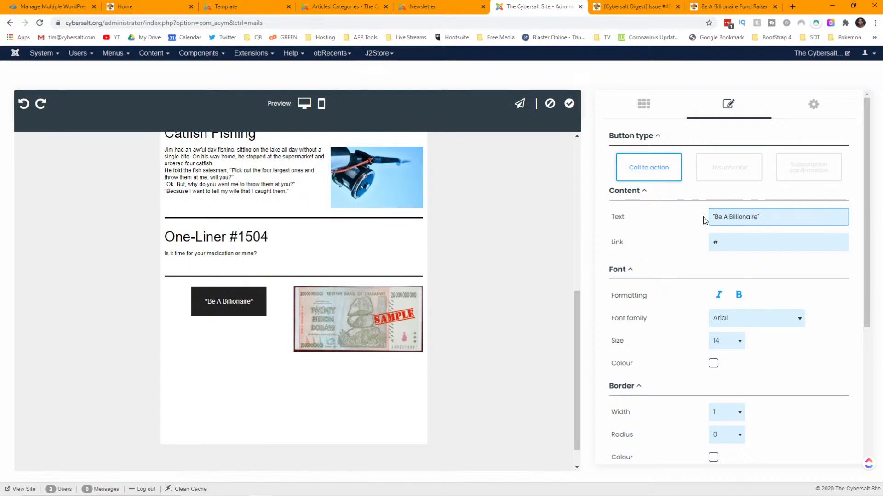
{"action": "type", "text": " and"}
{"action": "key", "text": "BackSpace"}
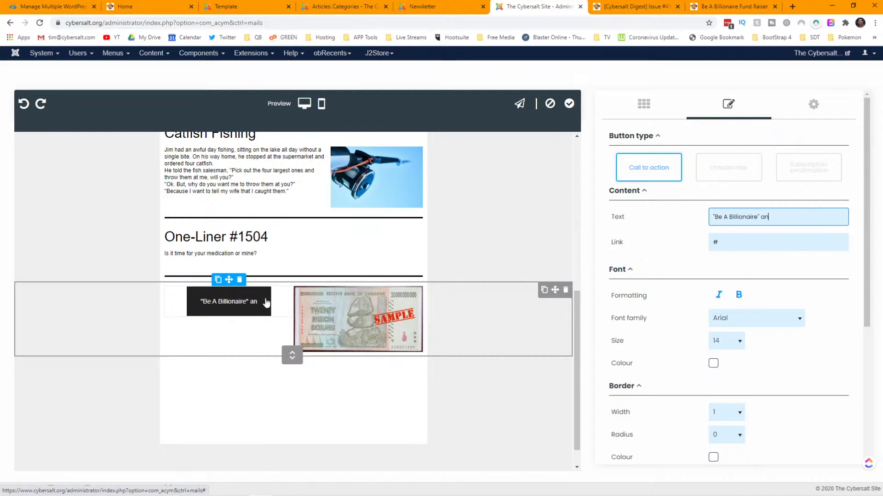
{"action": "left_click", "coordinate": [240, 281]}
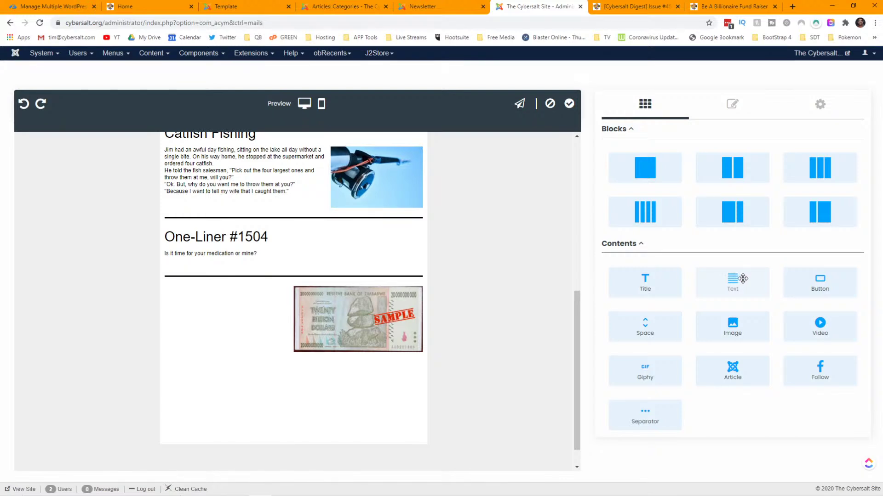
- Add a Text block reading 'Be a Billionaire!', 'and Help Refugees and', 'Persecuted Christians' on three lines
{"action": "left_click_drag", "start_coordinate": [742, 279], "coordinate": [222, 317]}
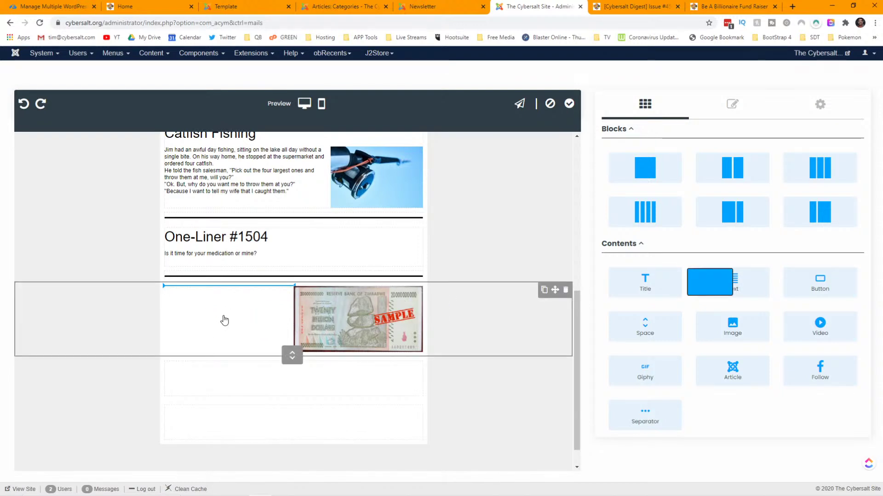
{"action": "left_click", "coordinate": [223, 313]}
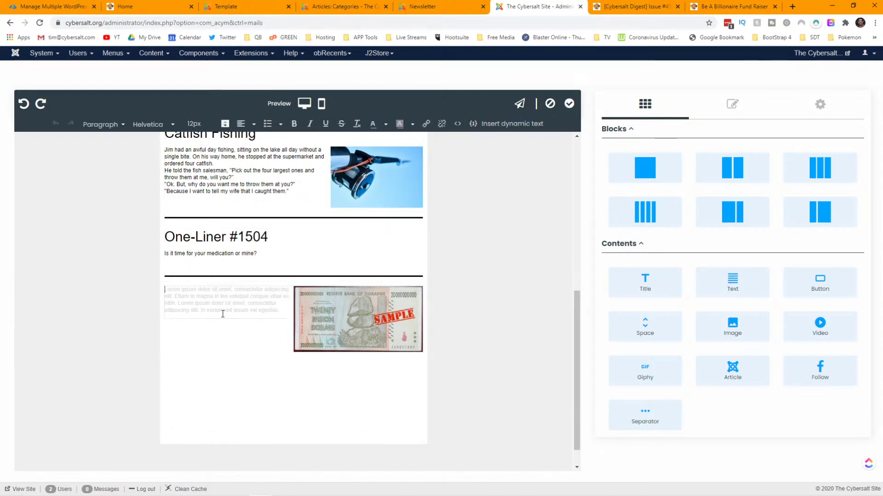
{"action": "type", "text": "\"Be "}
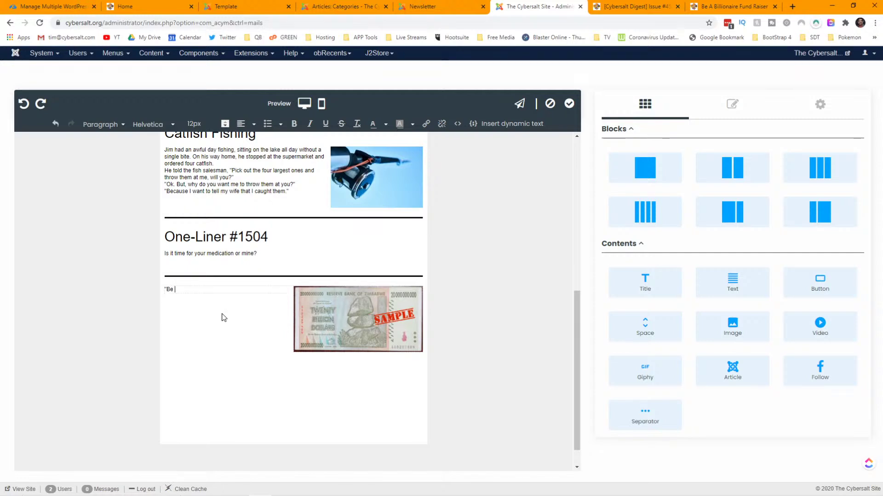
{"action": "type", "text": "a Billionaire!\""}
{"action": "key", "text": "Return"}
{"action": "type", "text": "and Help Refugees and"}
{"action": "key", "text": "Return"}
{"action": "type", "text": "Persecuted C"}
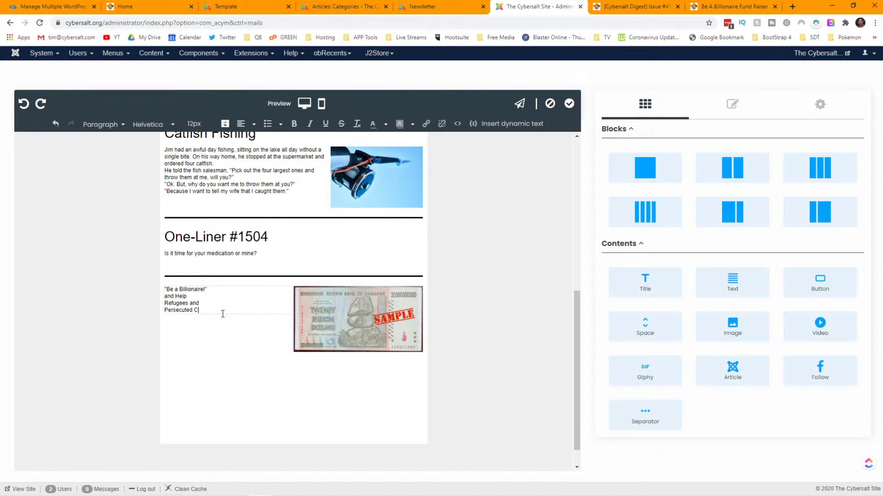
{"action": "type", "text": "hristians"}
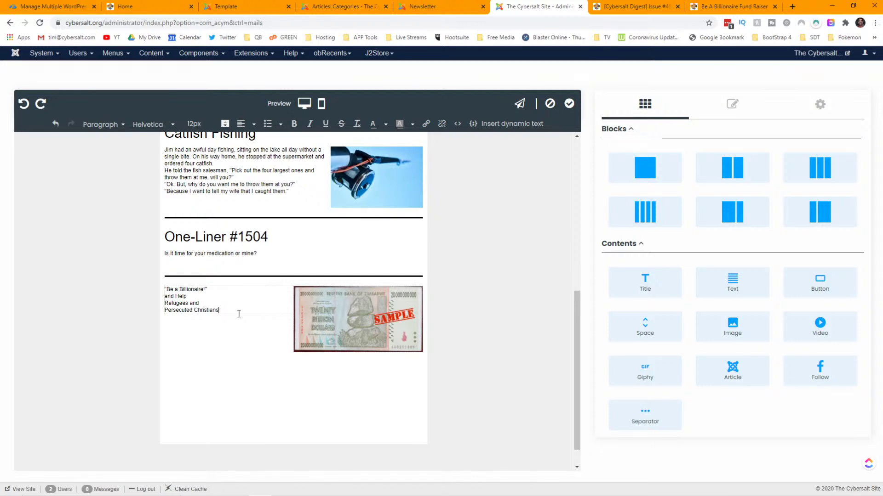
- Center the Be a Billionaire ad text and set its font size to 22px
{"action": "left_click_drag", "start_coordinate": [229, 310], "coordinate": [162, 291]}
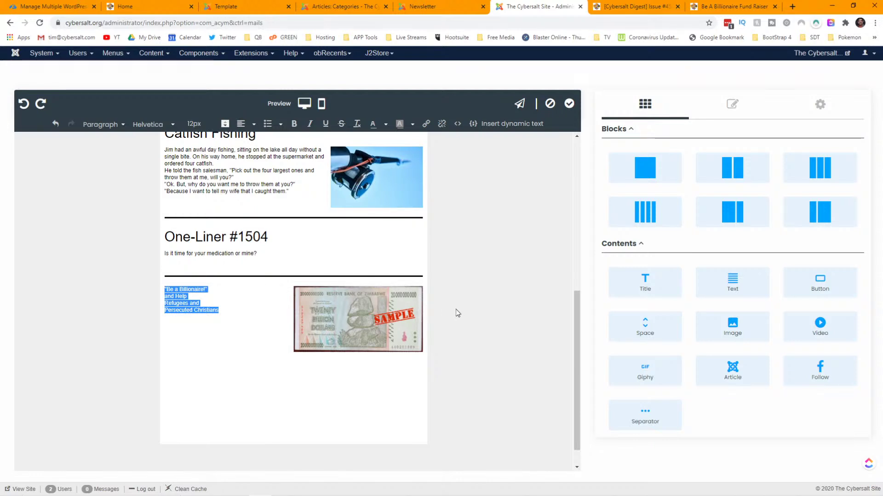
{"action": "left_click", "coordinate": [253, 124]}
{"action": "left_click", "coordinate": [262, 168]}
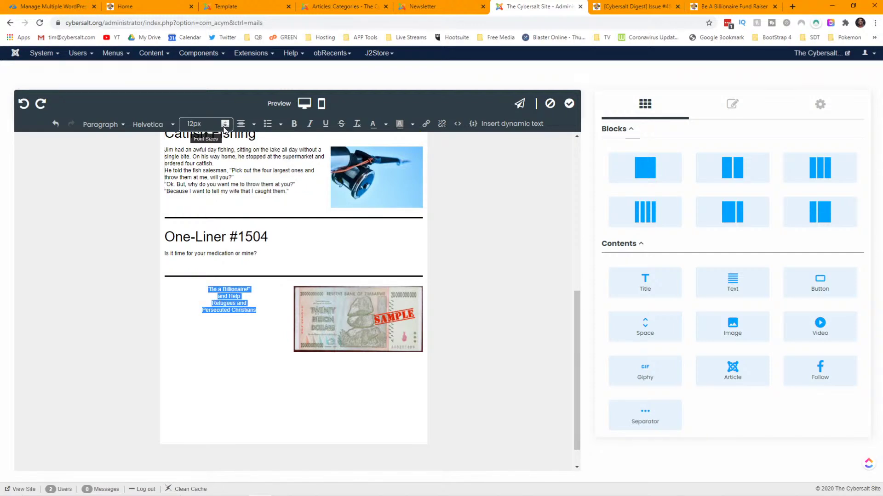
{"action": "left_click", "coordinate": [205, 127]}
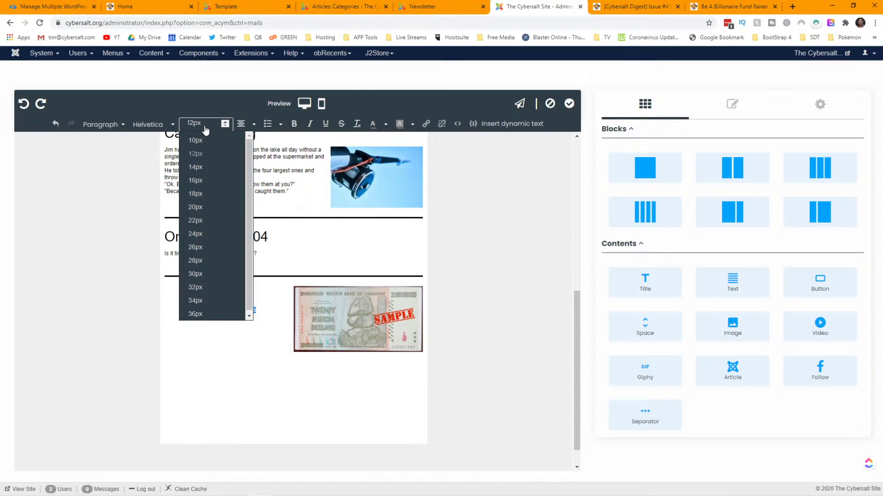
{"action": "left_click", "coordinate": [194, 221]}
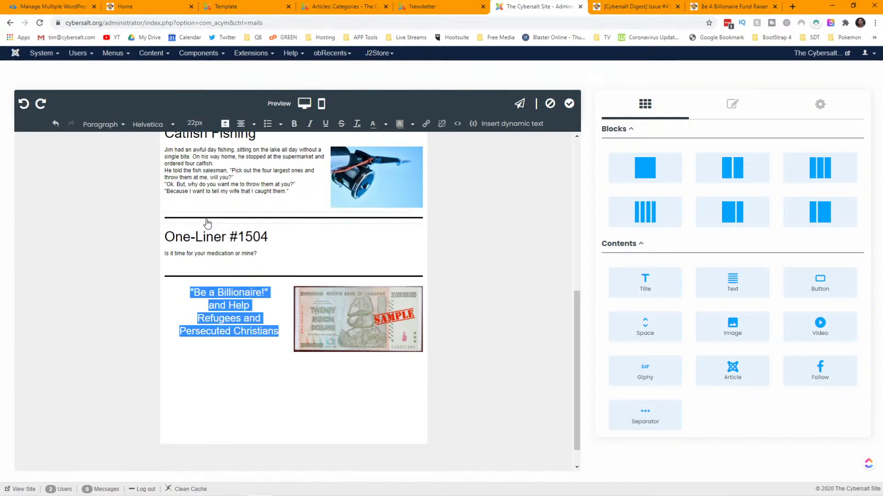
{"action": "left_click", "coordinate": [256, 308]}
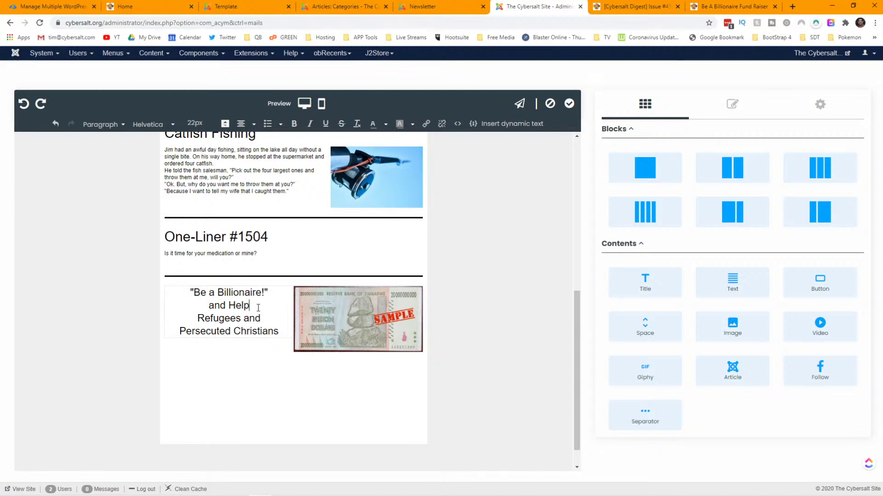
- Colour the ad text with the palette's blue
{"action": "left_click_drag", "start_coordinate": [278, 331], "coordinate": [186, 292]}
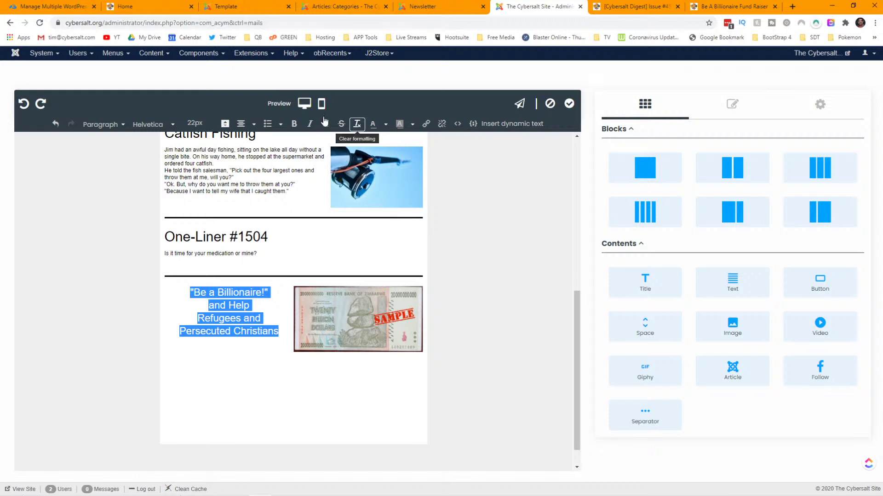
{"action": "left_click", "coordinate": [385, 127]}
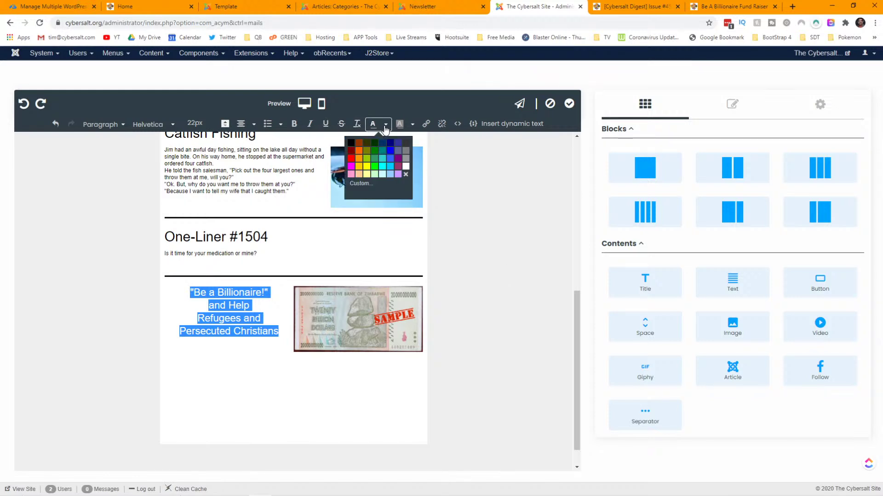
{"action": "left_click", "coordinate": [390, 150]}
{"action": "left_click", "coordinate": [272, 291]}
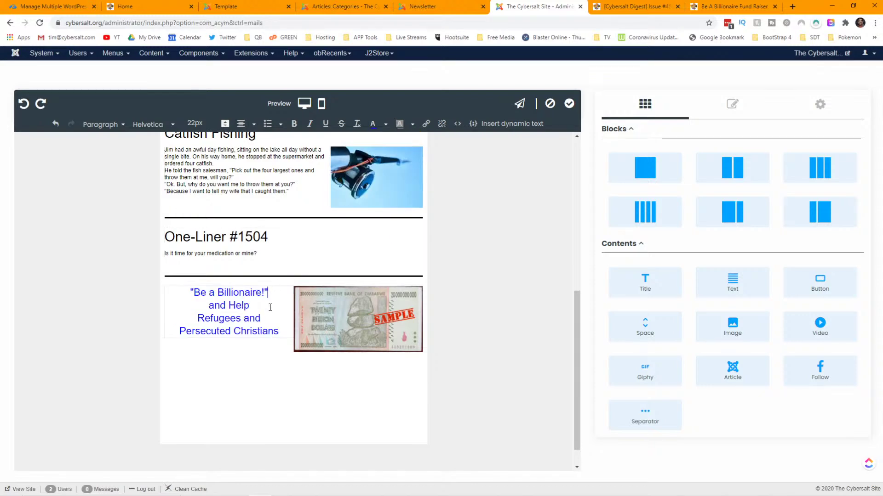
- Set the ad text to the custom colour #0065FE
{"action": "left_click_drag", "start_coordinate": [279, 330], "coordinate": [189, 291]}
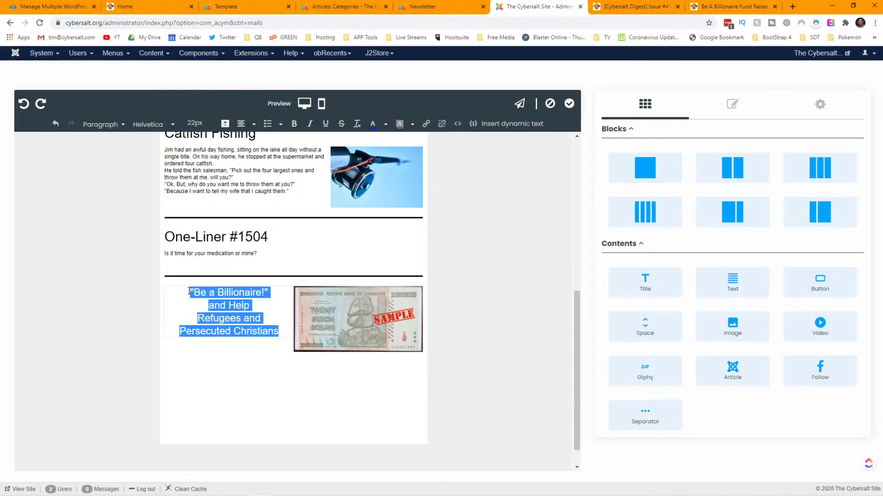
{"action": "left_click", "coordinate": [386, 125]}
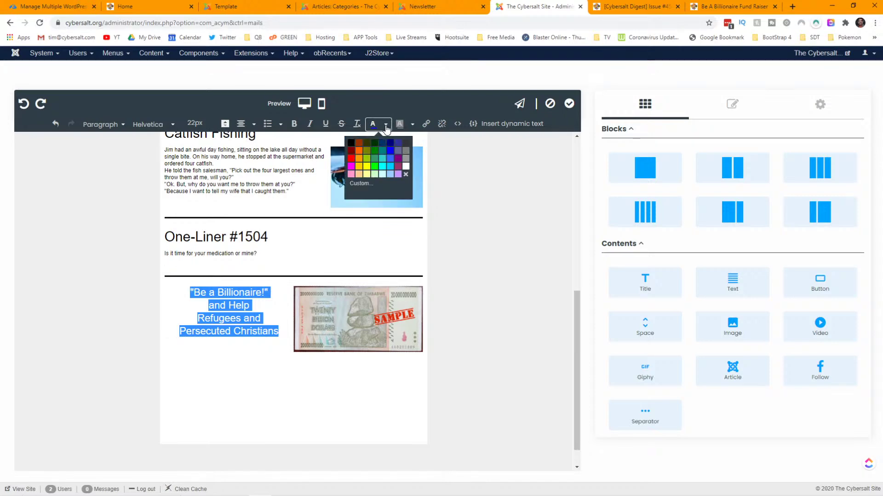
{"action": "left_click", "coordinate": [370, 184]}
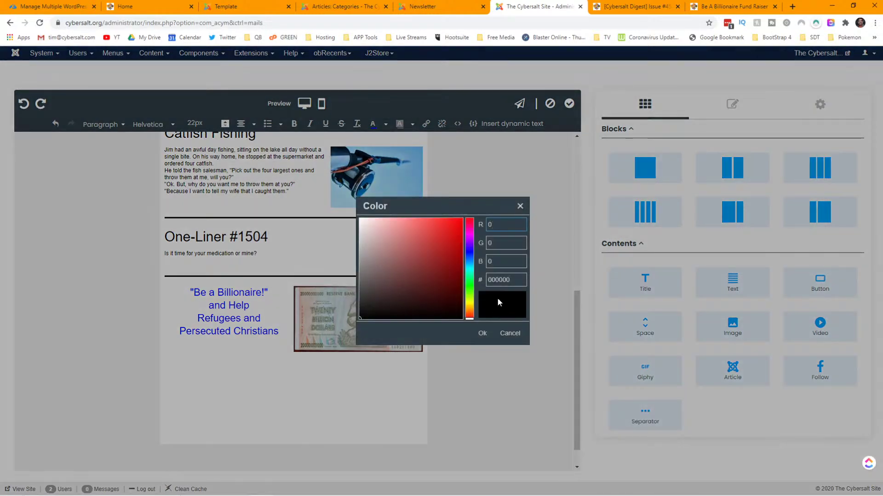
{"action": "double_click", "coordinate": [490, 280]}
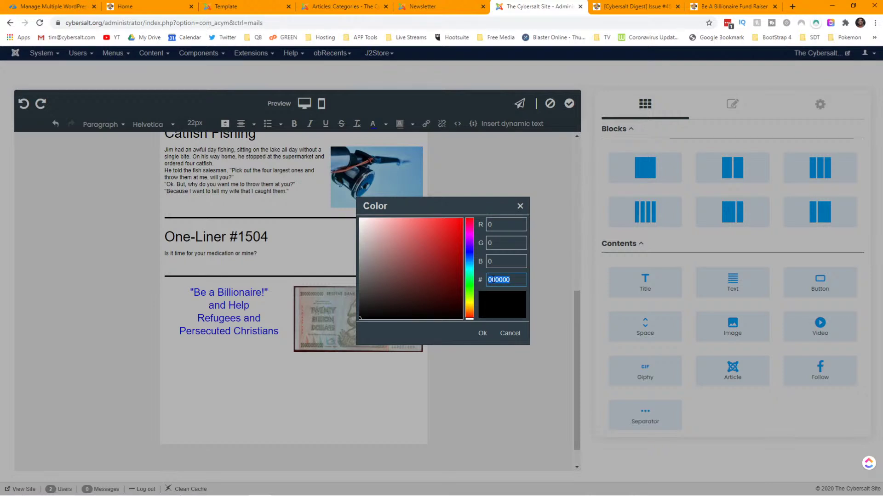
{"action": "key", "text": "super+v"}
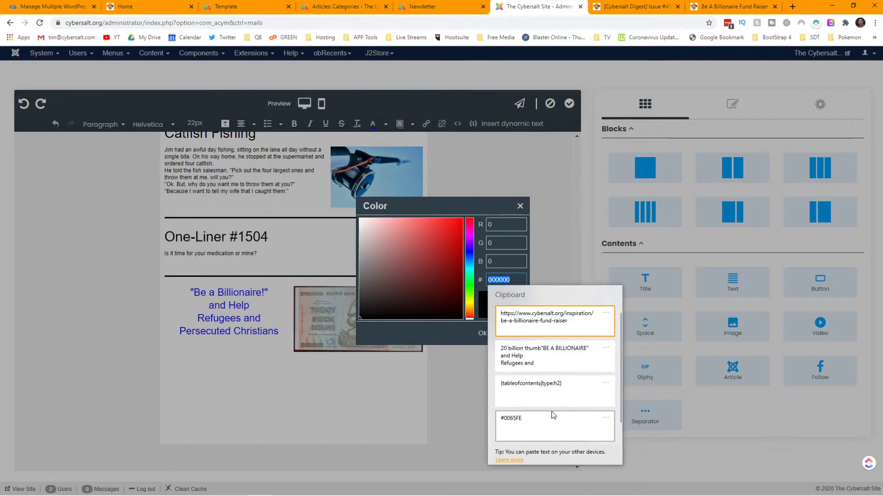
{"action": "left_click", "coordinate": [551, 419]}
{"action": "left_click", "coordinate": [483, 334]}
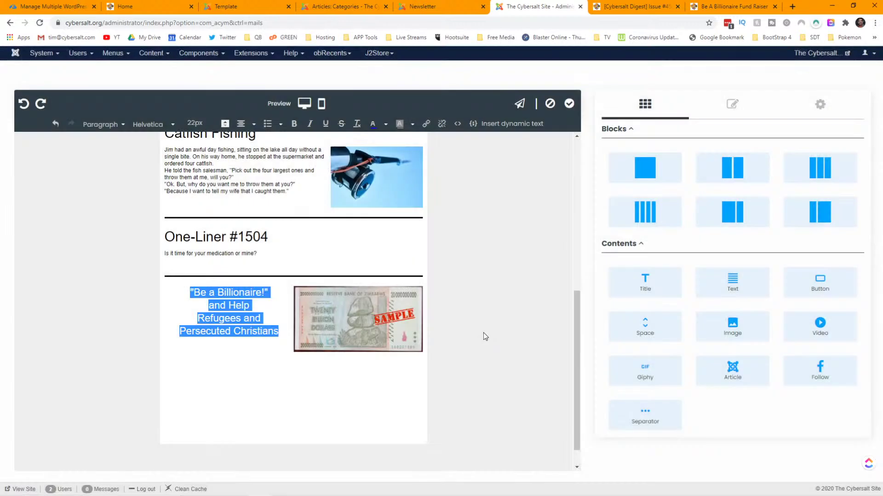
{"action": "left_click", "coordinate": [233, 357]}
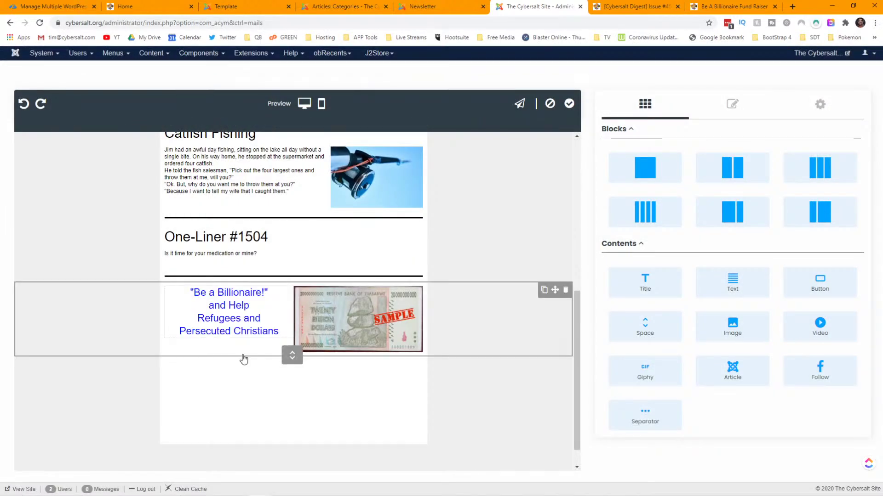
{"action": "scroll", "coordinate": [245, 340], "scroll_direction": "up", "scroll_amount": 1}
{"action": "scroll", "coordinate": [244, 338], "scroll_direction": "up", "scroll_amount": 5}
{"action": "scroll", "coordinate": [244, 338], "scroll_direction": "down", "scroll_amount": 6}
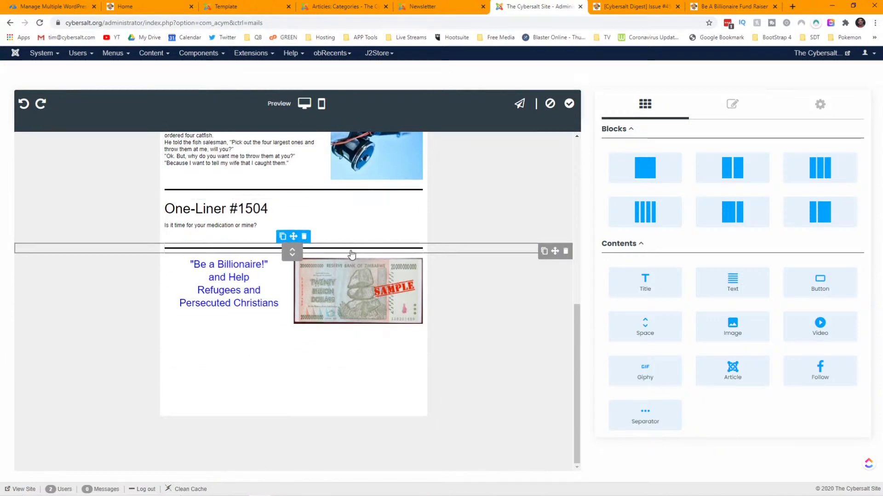
- Duplicate the divider row below the Billionaire row and delete the leftover empty row
{"action": "left_click", "coordinate": [543, 252]}
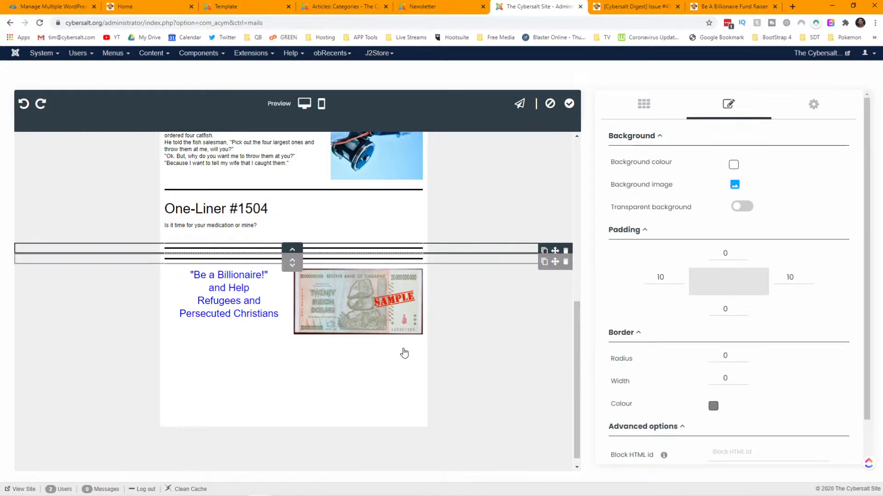
{"action": "mouse_move", "coordinate": [403, 352]}
{"action": "left_mouse_down"}
{"action": "mouse_move", "coordinate": [401, 366]}
{"action": "mouse_move", "coordinate": [403, 354]}
{"action": "left_mouse_up"}
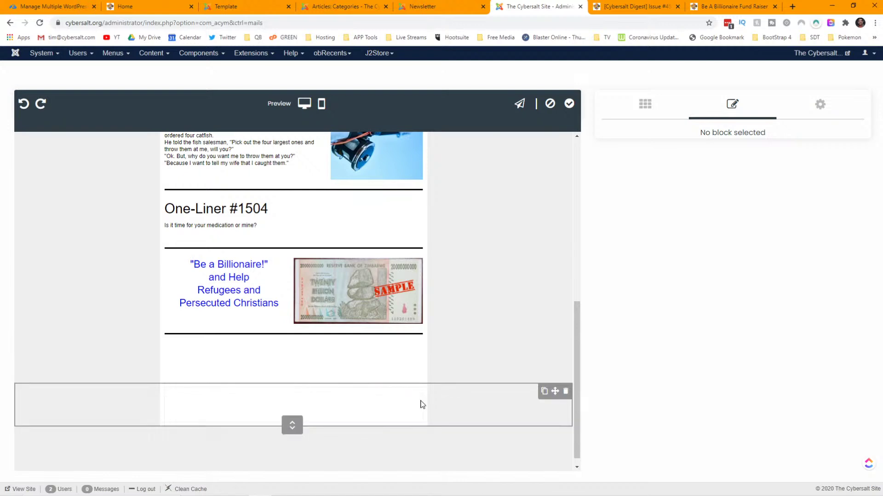
{"action": "left_click", "coordinate": [566, 394]}
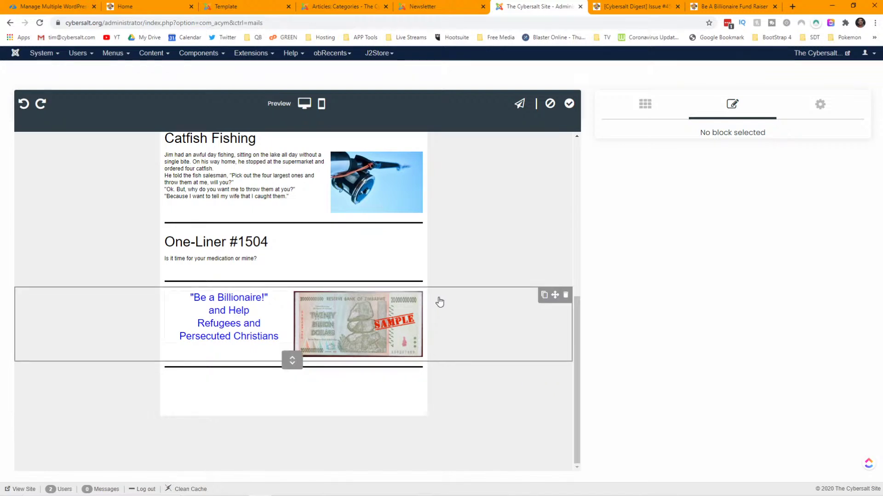
{"action": "scroll", "coordinate": [439, 300], "scroll_direction": "up", "scroll_amount": 2}
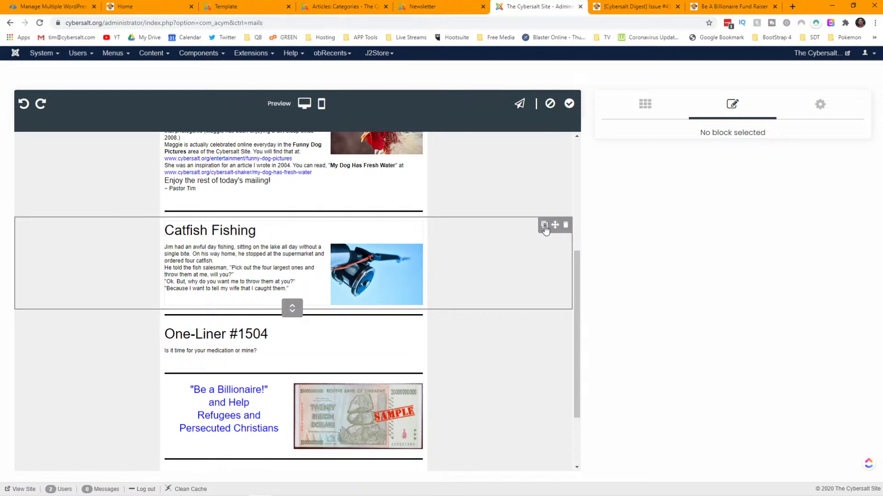
- Duplicate the Catfish Fishing article block and apply the template edits
{"action": "left_click", "coordinate": [544, 226]}
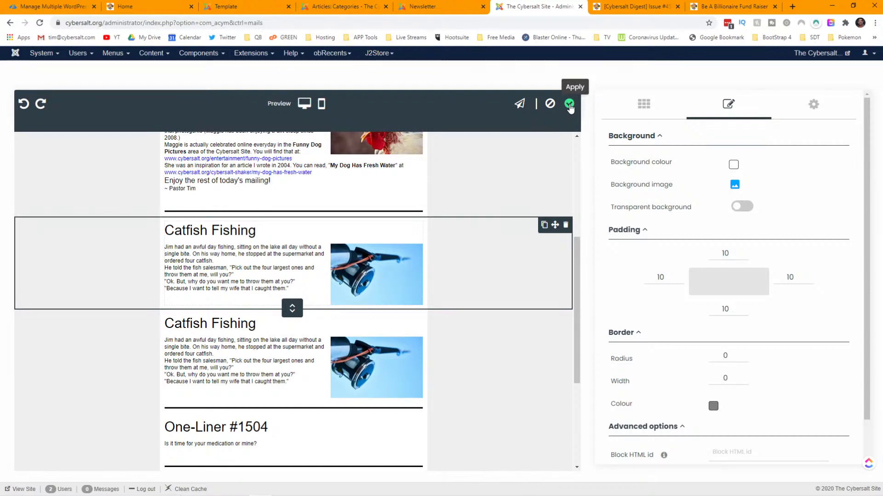
{"action": "left_click", "coordinate": [569, 105]}
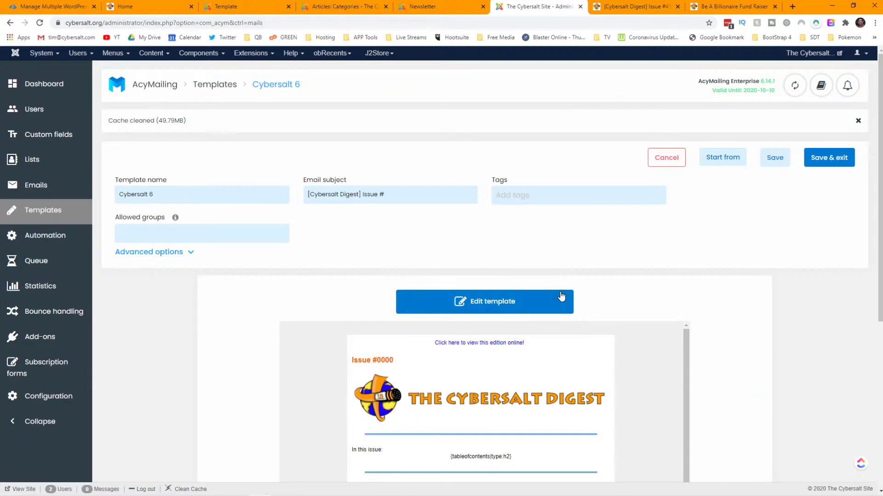
- Scroll the preview to check the two Catfish Fishing articles before One-Liner #1504
{"action": "scroll", "coordinate": [626, 302], "scroll_direction": "down", "scroll_amount": 6}
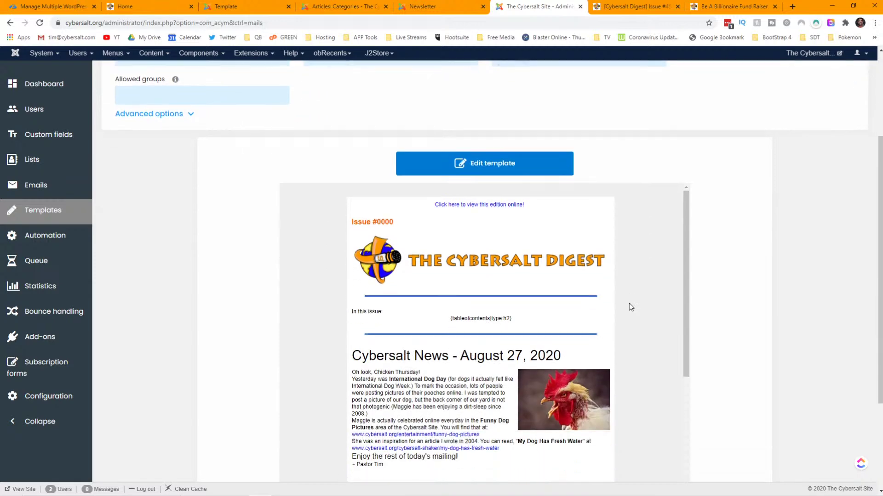
{"action": "scroll", "coordinate": [634, 297], "scroll_direction": "down", "scroll_amount": 3}
{"action": "scroll", "coordinate": [634, 293], "scroll_direction": "down", "scroll_amount": 1}
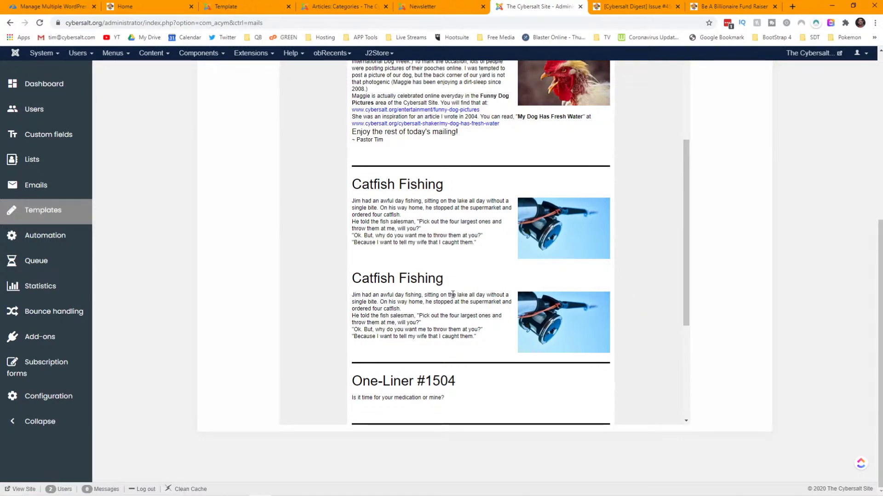
{"action": "scroll", "coordinate": [670, 275], "scroll_direction": "up", "scroll_amount": 10}
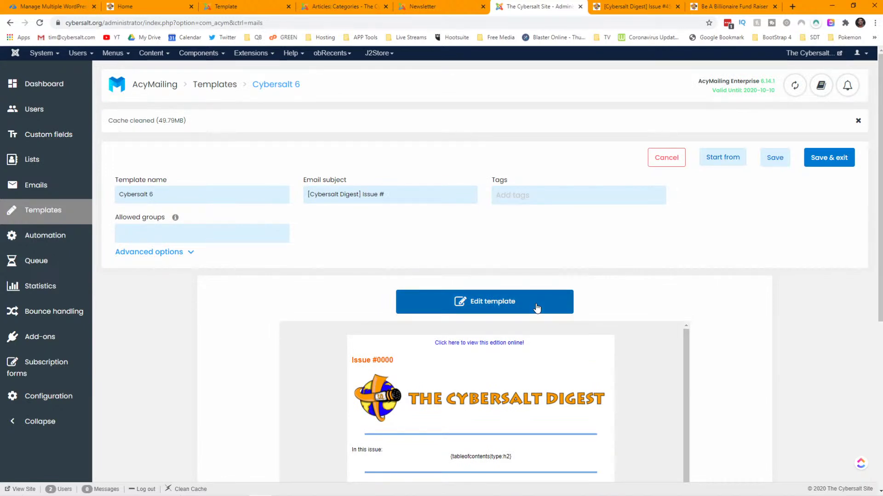
- Reopen the editor and drag the duplicate Catfish Fishing row below the Billionaire divider
{"action": "left_click", "coordinate": [537, 308]}
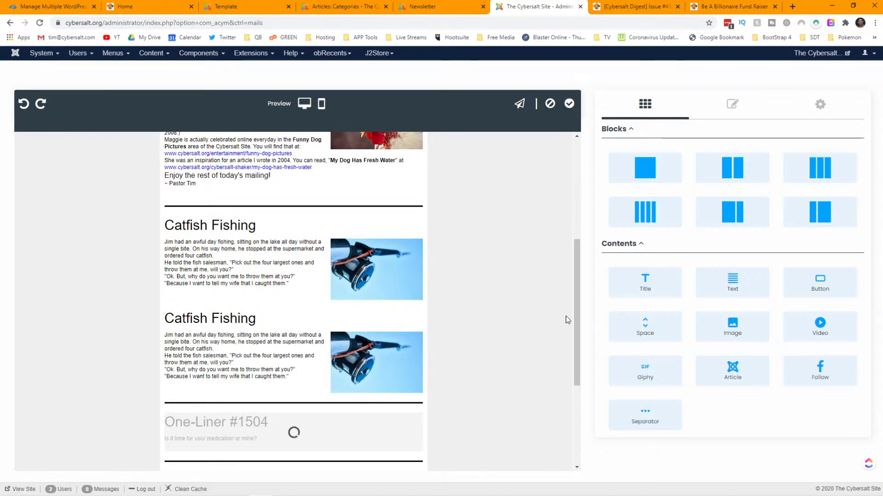
{"action": "scroll", "coordinate": [492, 301], "scroll_direction": "down", "scroll_amount": 4}
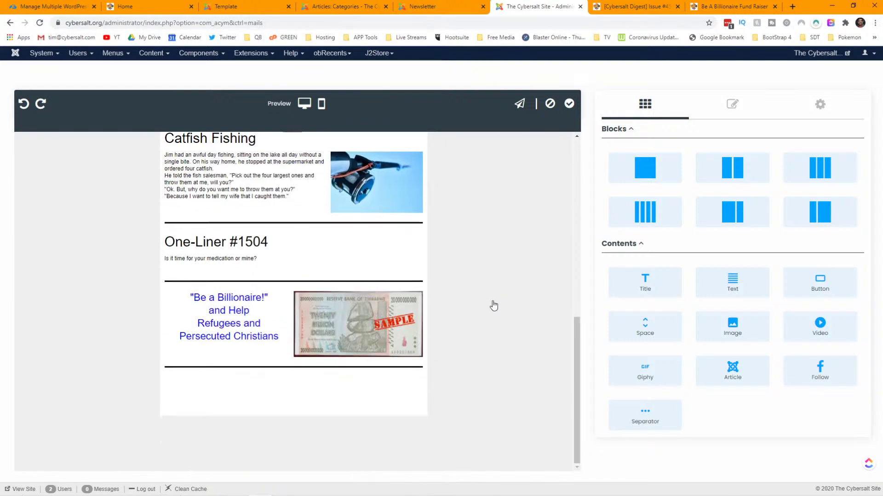
{"action": "scroll", "coordinate": [495, 299], "scroll_direction": "up", "scroll_amount": 3}
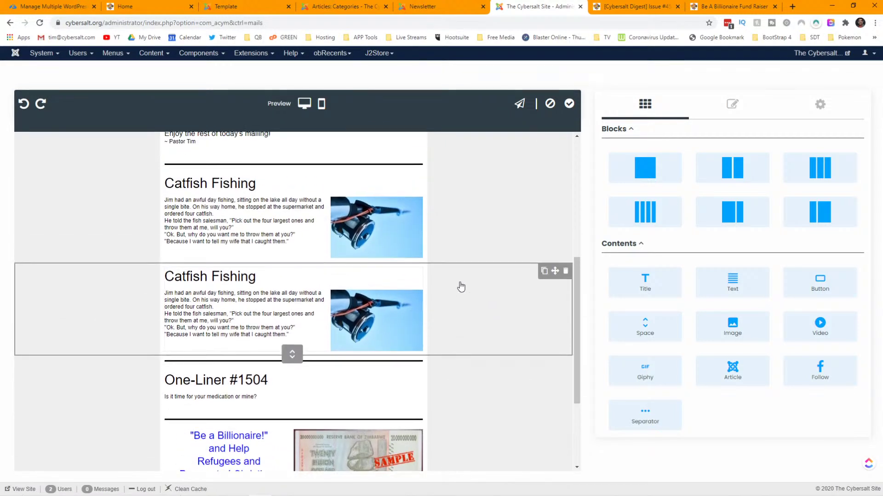
{"action": "left_click", "coordinate": [565, 272]}
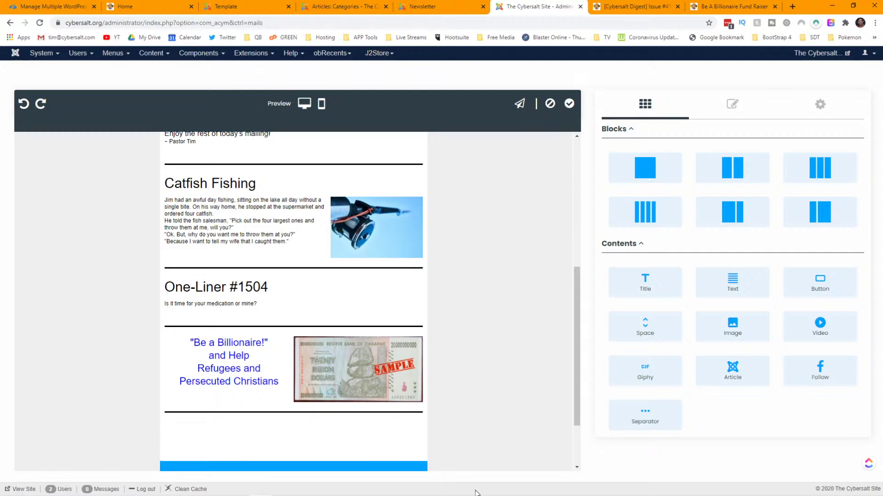
{"action": "left_click_drag", "start_coordinate": [475, 430], "coordinate": [477, 429]}
{"action": "scroll", "coordinate": [524, 351], "scroll_direction": "down", "scroll_amount": 3}
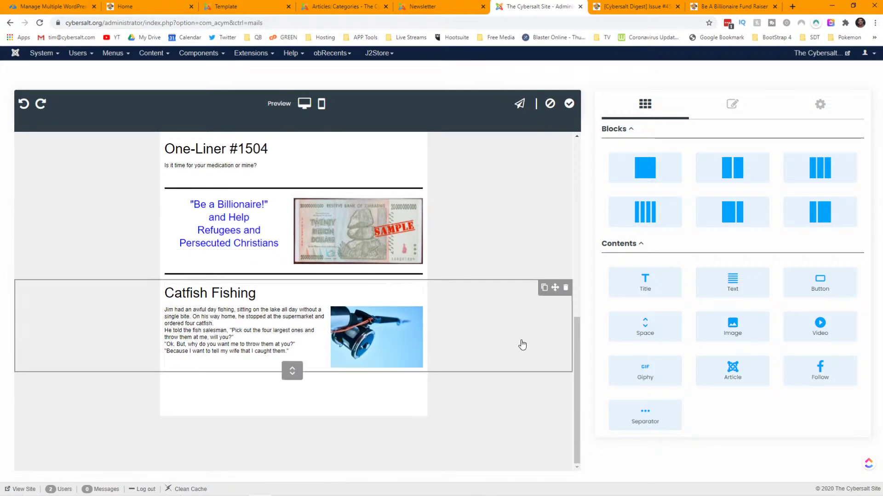
- Check the Billionaire ad in the published Cybersalt Digest issue, then return to the template editor
{"action": "left_click", "coordinate": [354, 7]}
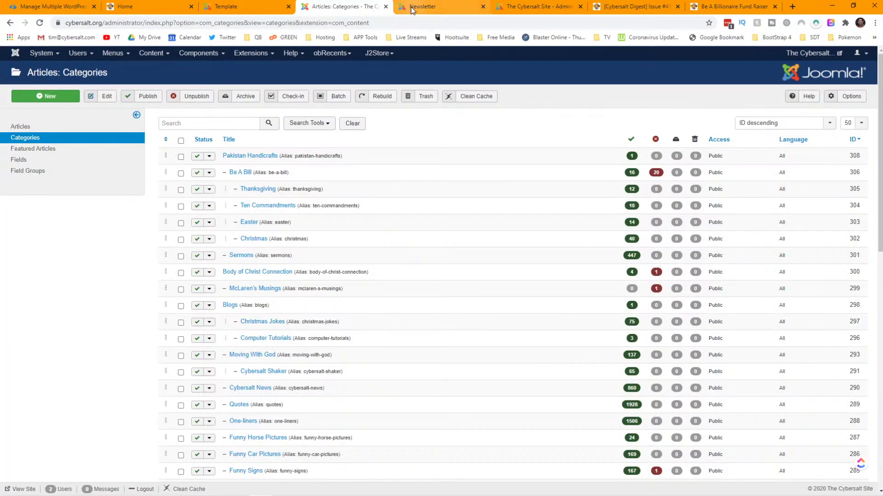
{"action": "left_click", "coordinate": [414, 7]}
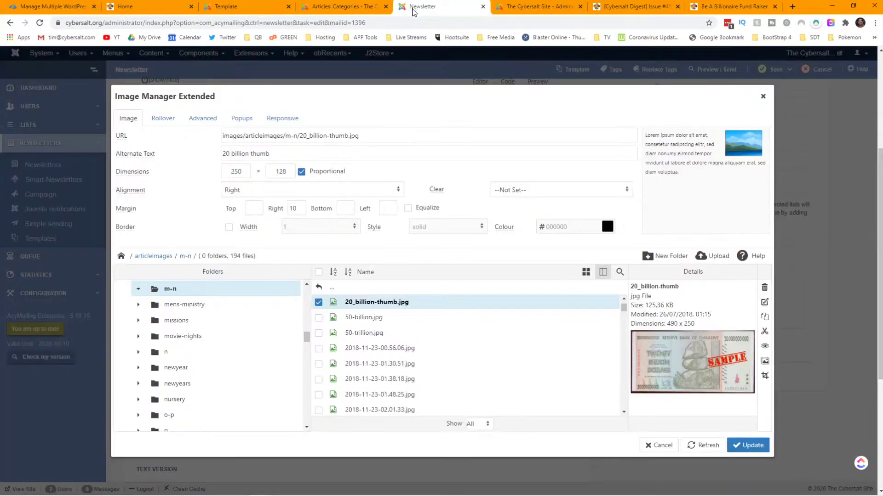
{"action": "left_click", "coordinate": [619, 6]}
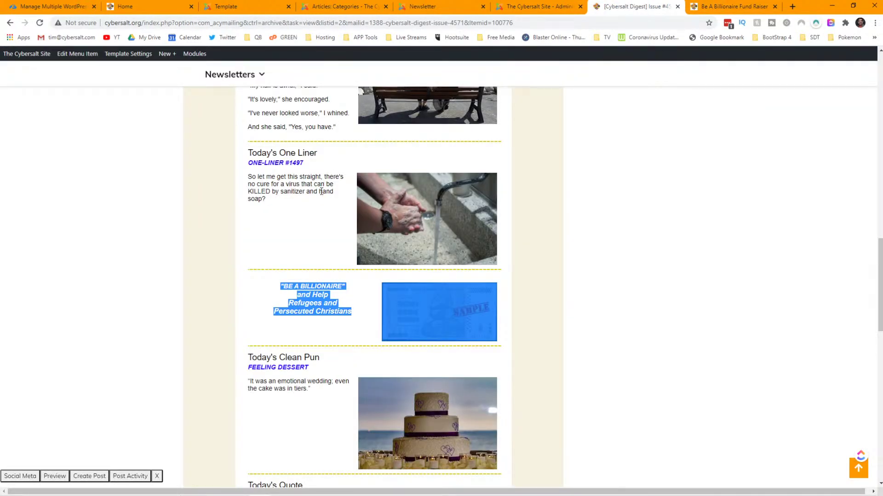
{"action": "scroll", "coordinate": [307, 230], "scroll_direction": "down", "scroll_amount": 2}
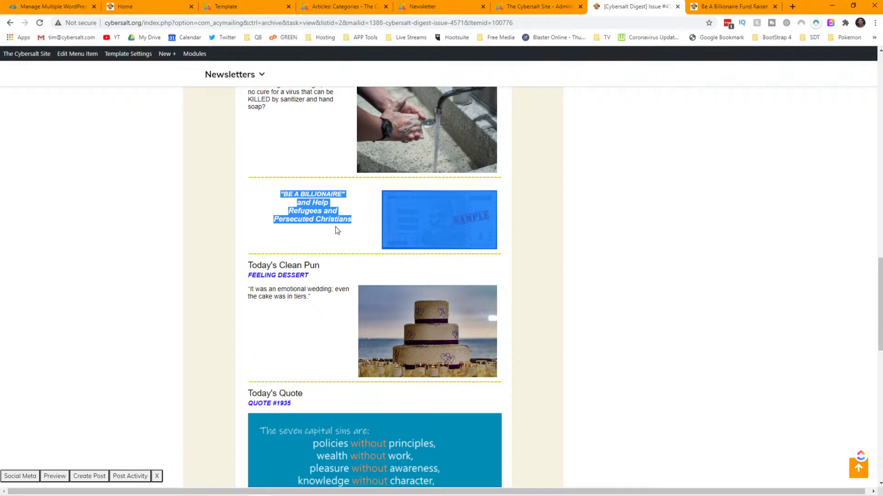
{"action": "left_click", "coordinate": [526, 12]}
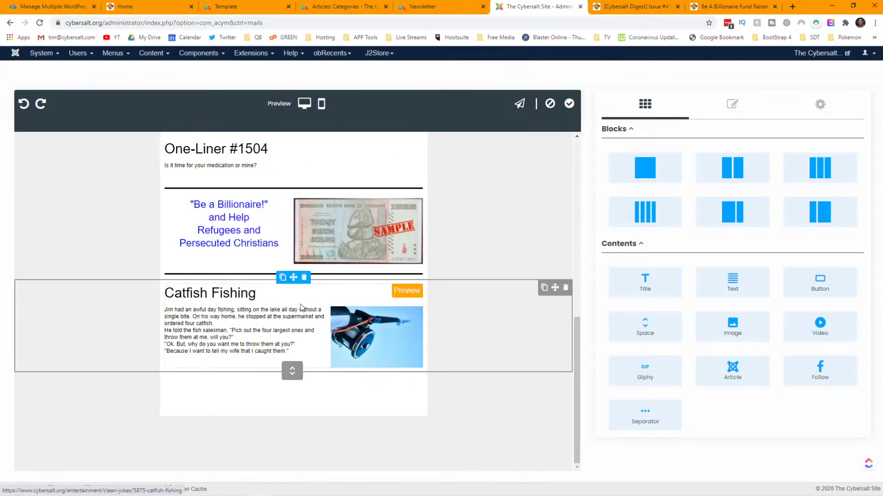
- Deselect Thanksgiving Jokes in the Catfish Fishing block's By category list, keeping Clean Jokes and Christmas Jokes
{"action": "left_click", "coordinate": [284, 311]}
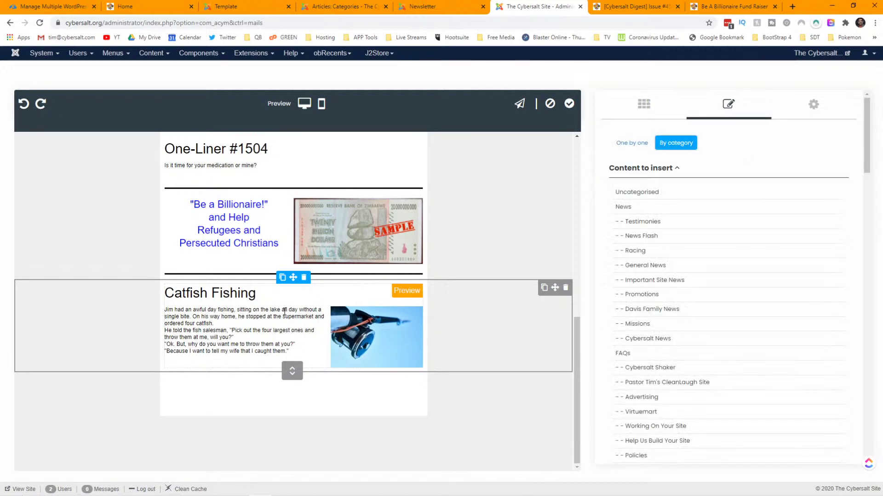
{"action": "scroll", "coordinate": [719, 227], "scroll_direction": "down", "scroll_amount": 6}
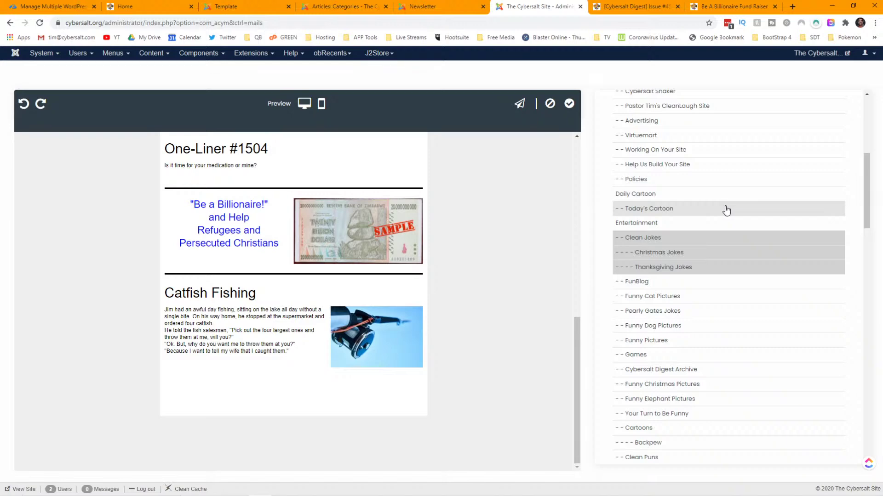
{"action": "scroll", "coordinate": [502, 228], "scroll_direction": "up", "scroll_amount": 10}
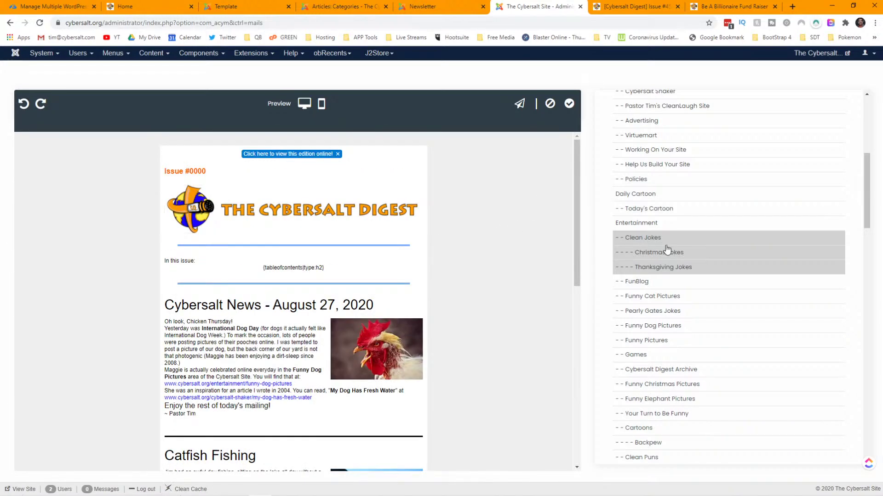
{"action": "scroll", "coordinate": [667, 250], "scroll_direction": "down", "scroll_amount": 10}
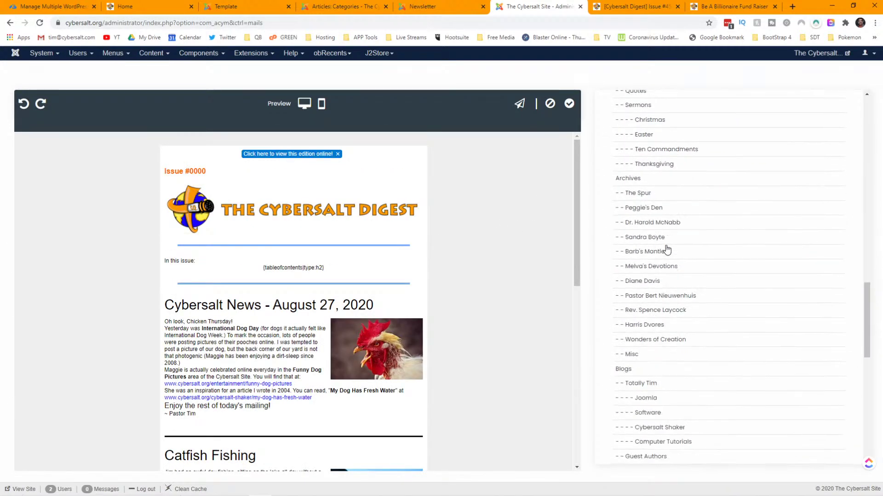
{"action": "scroll", "coordinate": [667, 250], "scroll_direction": "down", "scroll_amount": 5}
{"action": "scroll", "coordinate": [666, 250], "scroll_direction": "up", "scroll_amount": 20}
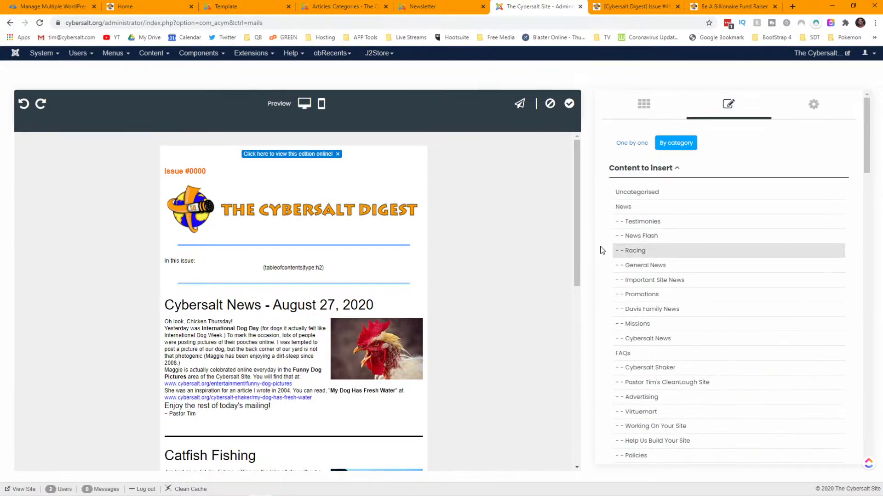
{"action": "scroll", "coordinate": [386, 266], "scroll_direction": "down", "scroll_amount": 12}
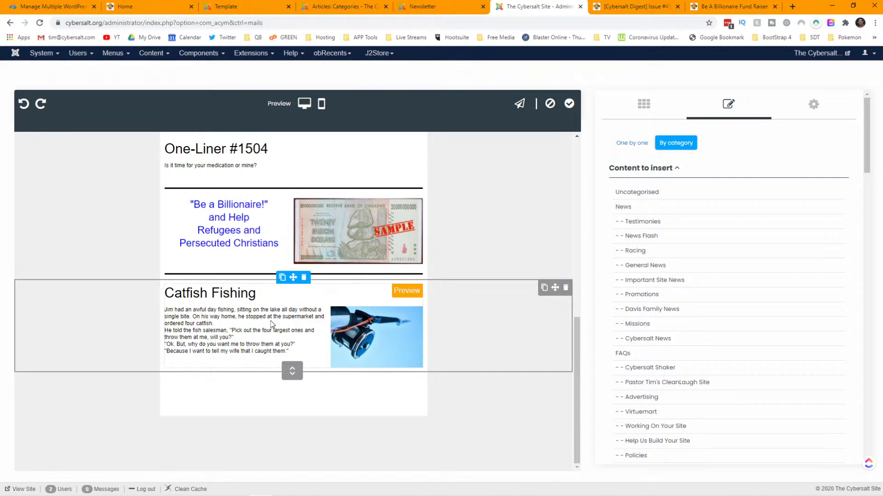
{"action": "scroll", "coordinate": [672, 284], "scroll_direction": "down", "scroll_amount": 10}
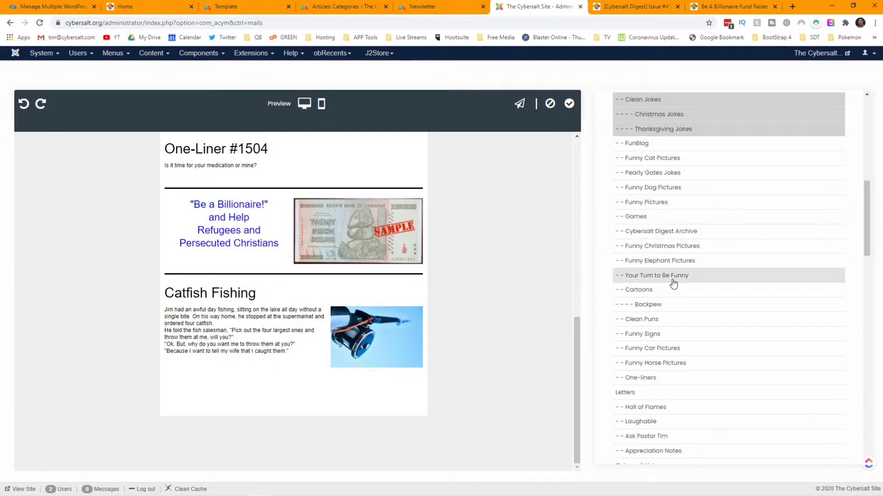
{"action": "scroll", "coordinate": [375, 282], "scroll_direction": "up", "scroll_amount": 9}
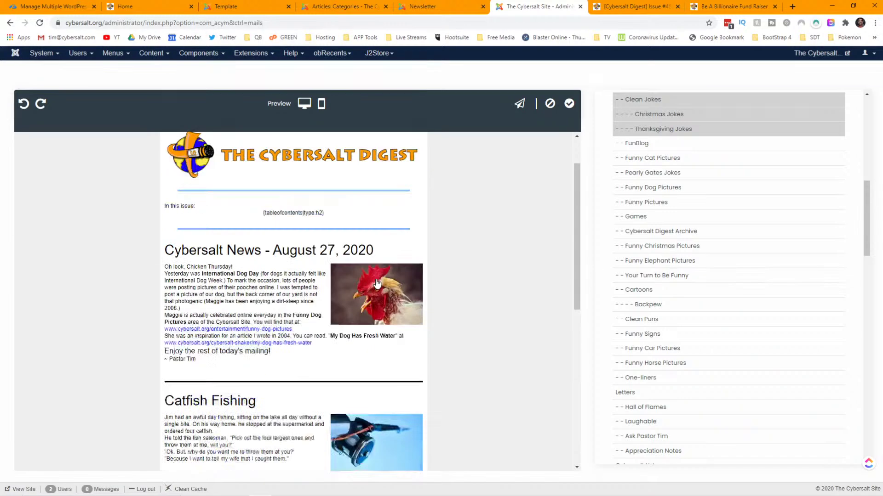
{"action": "scroll", "coordinate": [376, 282], "scroll_direction": "down", "scroll_amount": 3}
{"action": "scroll", "coordinate": [377, 283], "scroll_direction": "down", "scroll_amount": 4}
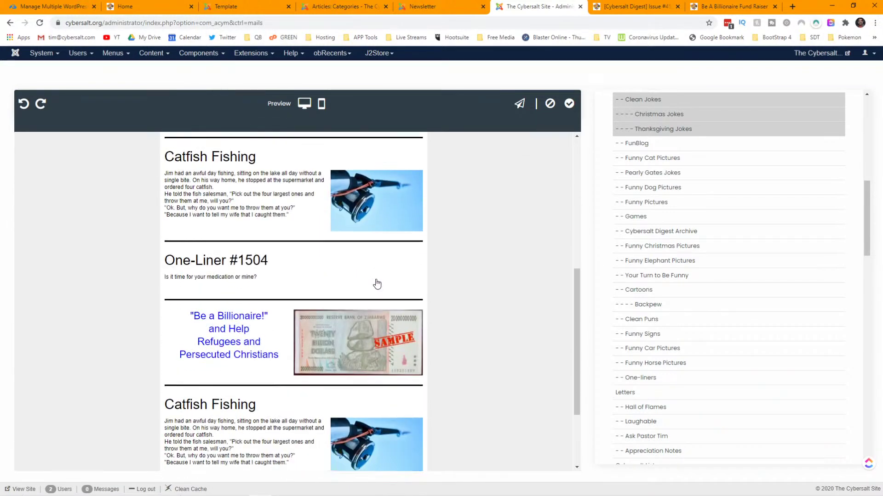
{"action": "scroll", "coordinate": [377, 284], "scroll_direction": "up", "scroll_amount": 2}
{"action": "scroll", "coordinate": [377, 284], "scroll_direction": "down", "scroll_amount": 3}
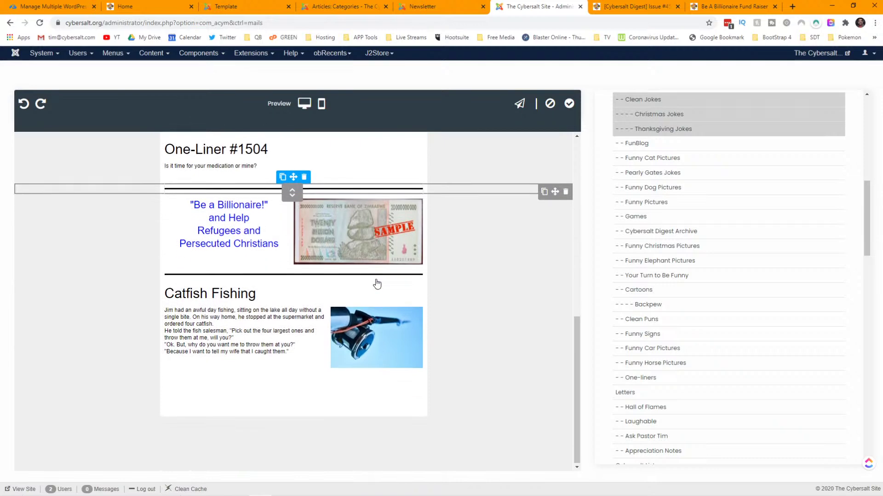
{"action": "scroll", "coordinate": [377, 284], "scroll_direction": "up", "scroll_amount": 7}
{"action": "scroll", "coordinate": [377, 283], "scroll_direction": "down", "scroll_amount": 3}
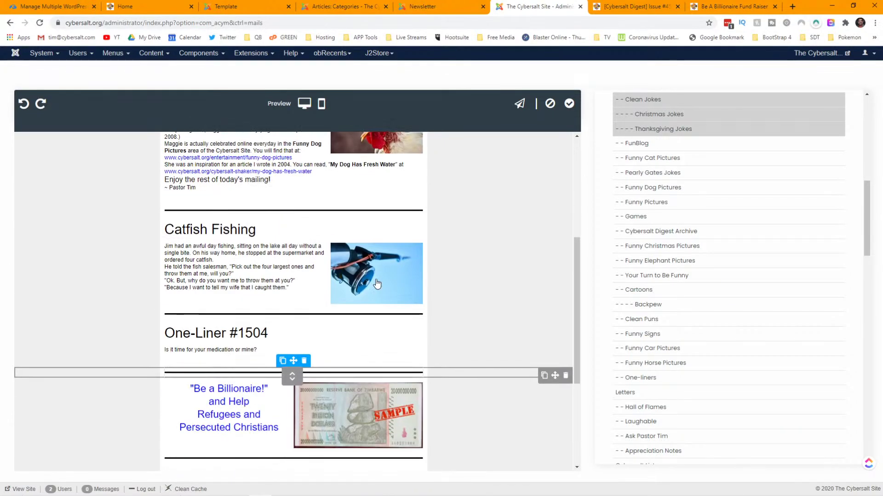
{"action": "scroll", "coordinate": [354, 279], "scroll_direction": "down", "scroll_amount": 3}
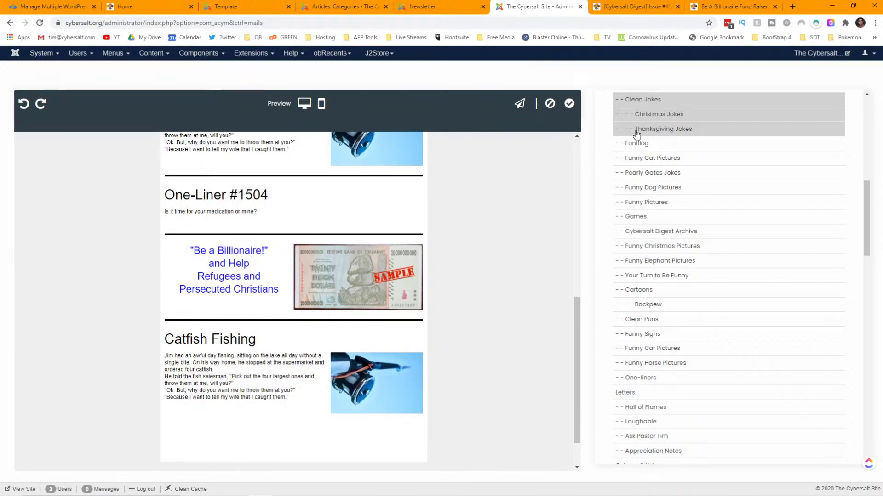
{"action": "scroll", "coordinate": [416, 233], "scroll_direction": "up", "scroll_amount": 3}
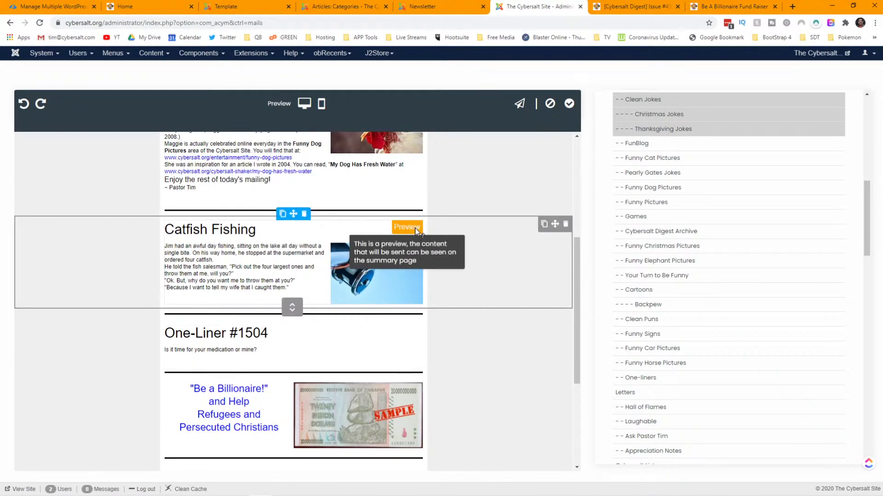
{"action": "scroll", "coordinate": [257, 327], "scroll_direction": "down", "scroll_amount": 1}
{"action": "scroll", "coordinate": [257, 327], "scroll_direction": "down", "scroll_amount": 2}
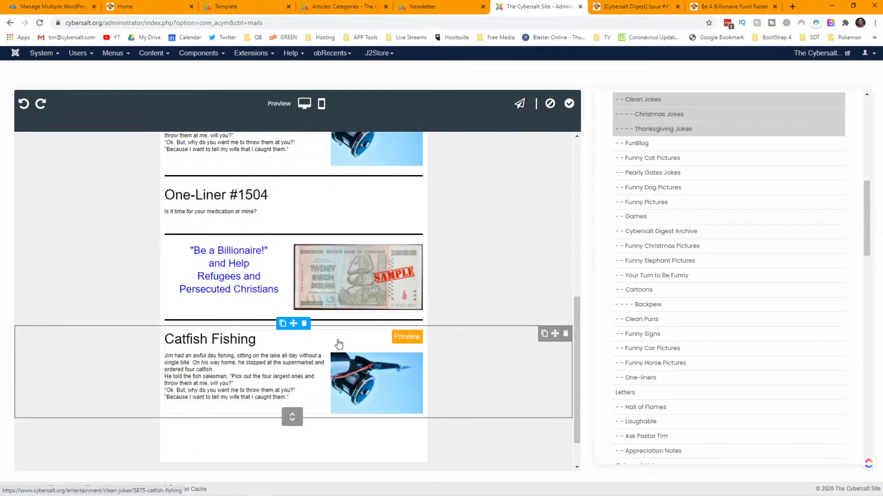
{"action": "left_click", "coordinate": [657, 132]}
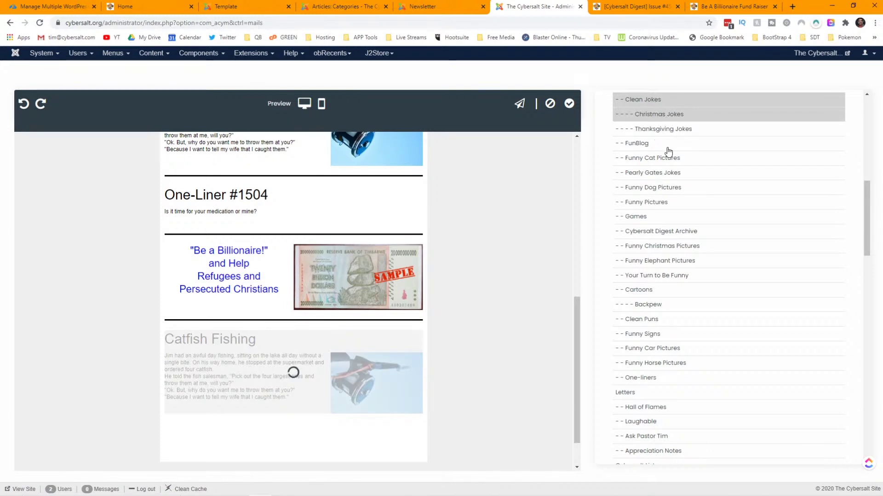
- Add Clean Puns as a source category for the article block
{"action": "scroll", "coordinate": [676, 178], "scroll_direction": "down", "scroll_amount": 2}
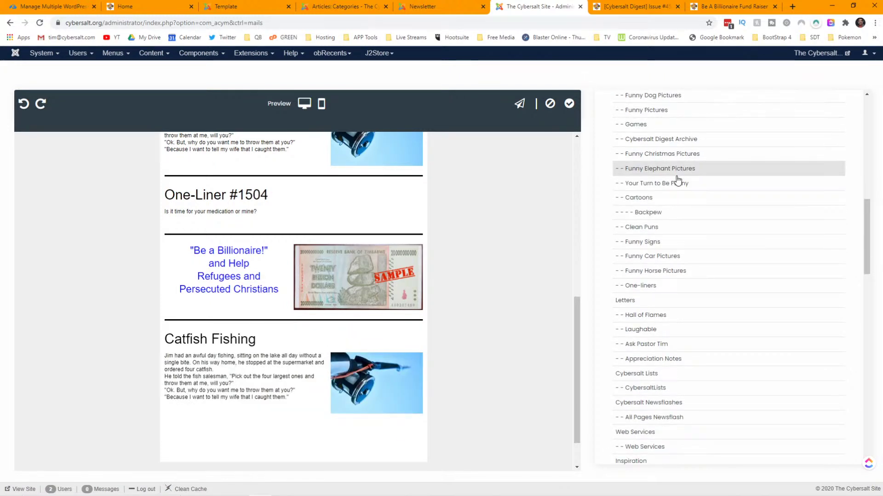
{"action": "scroll", "coordinate": [677, 179], "scroll_direction": "down", "scroll_amount": 1}
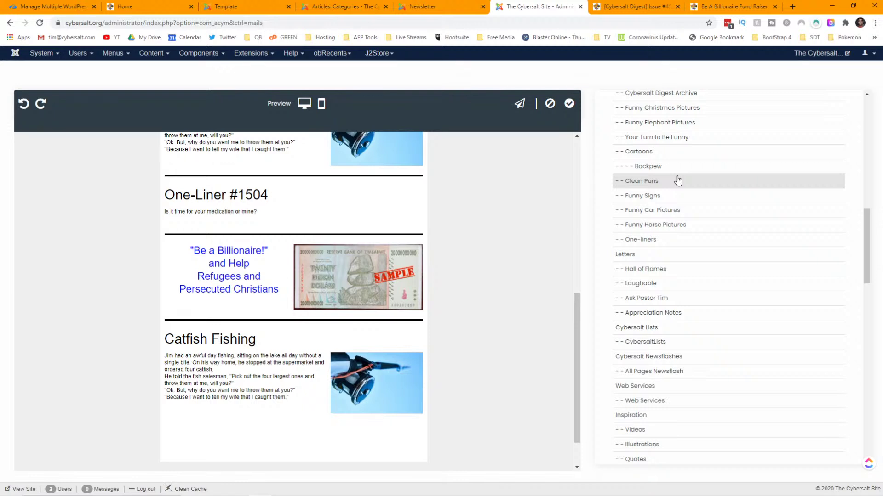
{"action": "left_click", "coordinate": [653, 183]}
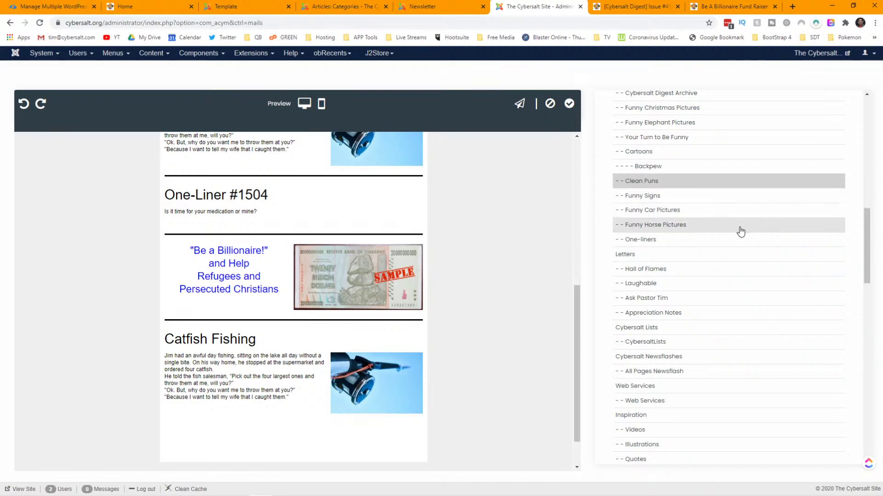
{"action": "mouse_move", "coordinate": [869, 239]}
{"action": "left_mouse_down"}
{"action": "mouse_move", "coordinate": [865, 134]}
{"action": "mouse_move", "coordinate": [858, 250]}
{"action": "mouse_move", "coordinate": [859, 231]}
{"action": "mouse_move", "coordinate": [871, 395]}
{"action": "mouse_move", "coordinate": [877, 240]}
{"action": "left_mouse_up"}
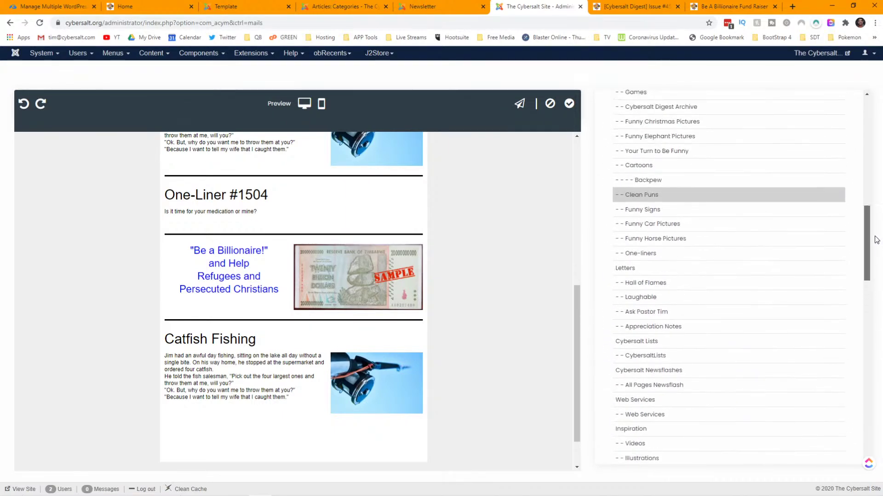
- Remove Christmas Jokes from the Catfish Fishing block's source categories
{"action": "left_click", "coordinate": [381, 395]}
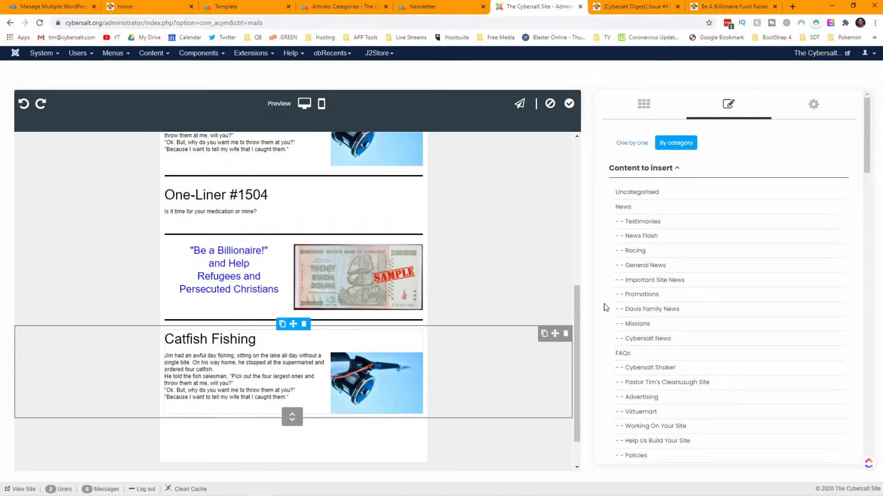
{"action": "scroll", "coordinate": [692, 266], "scroll_direction": "down", "scroll_amount": 5}
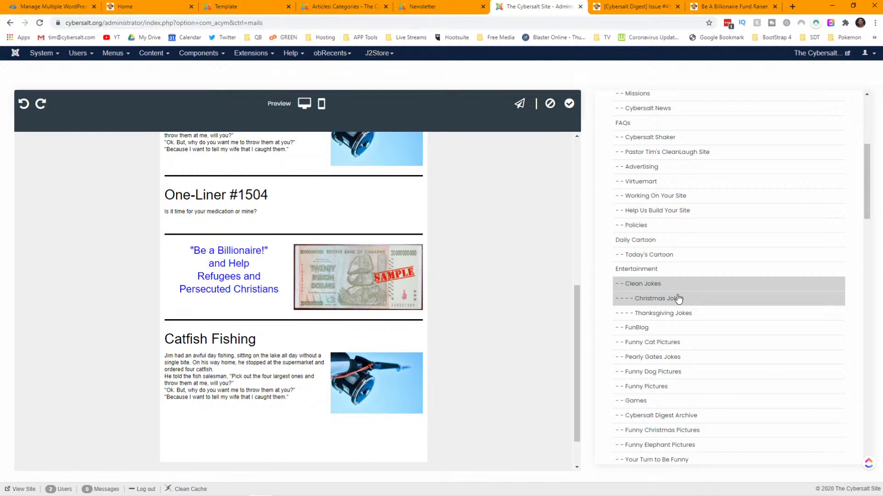
{"action": "left_click", "coordinate": [678, 299]}
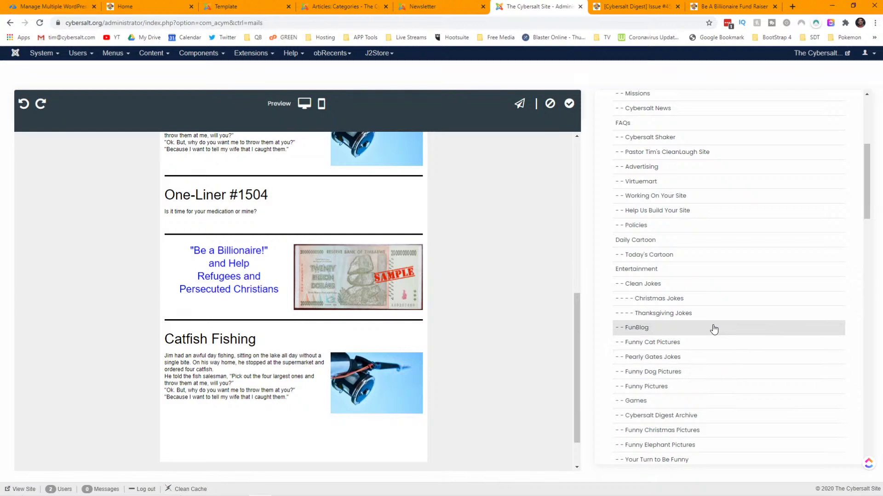
{"action": "scroll", "coordinate": [713, 329], "scroll_direction": "down", "scroll_amount": 10}
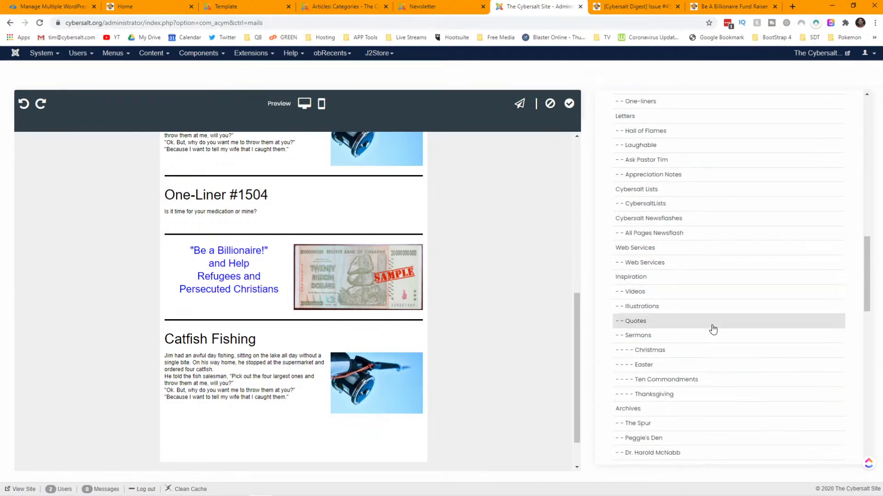
{"action": "scroll", "coordinate": [714, 329], "scroll_direction": "up", "scroll_amount": 8}
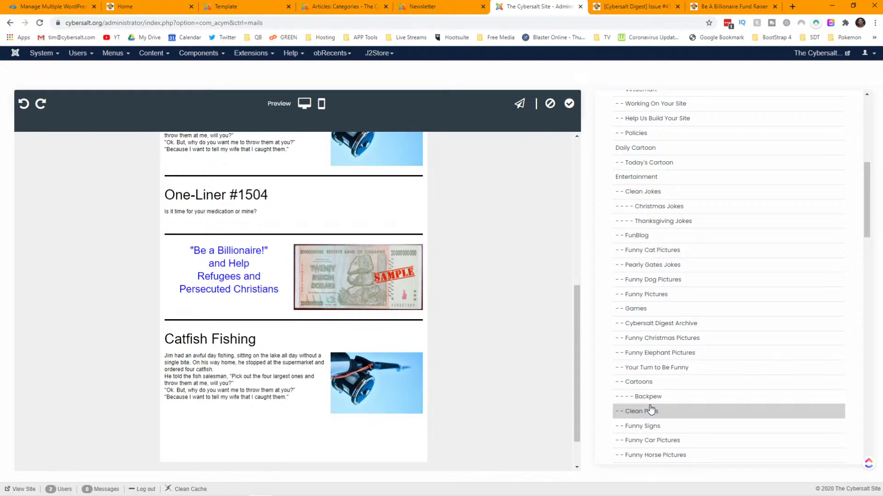
{"action": "scroll", "coordinate": [657, 370], "scroll_direction": "up", "scroll_amount": 2}
{"action": "scroll", "coordinate": [658, 373], "scroll_direction": "up", "scroll_amount": 5}
{"action": "scroll", "coordinate": [658, 373], "scroll_direction": "down", "scroll_amount": 5}
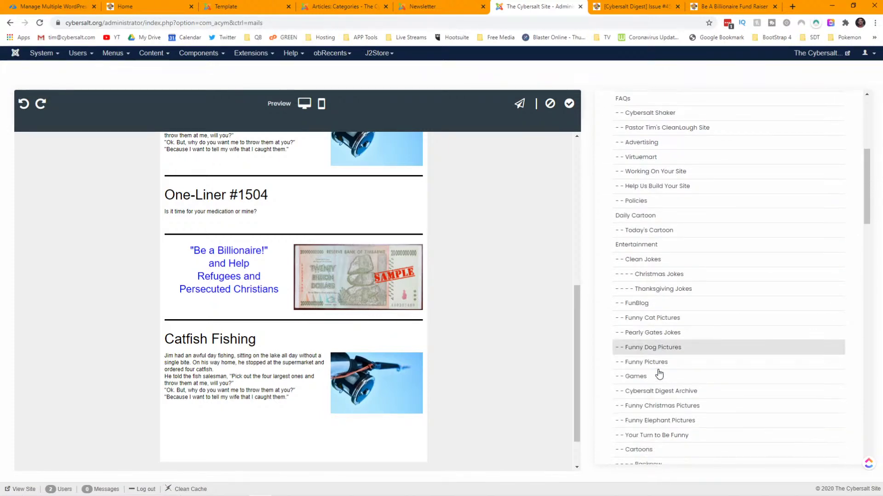
{"action": "scroll", "coordinate": [659, 373], "scroll_direction": "down", "scroll_amount": 2}
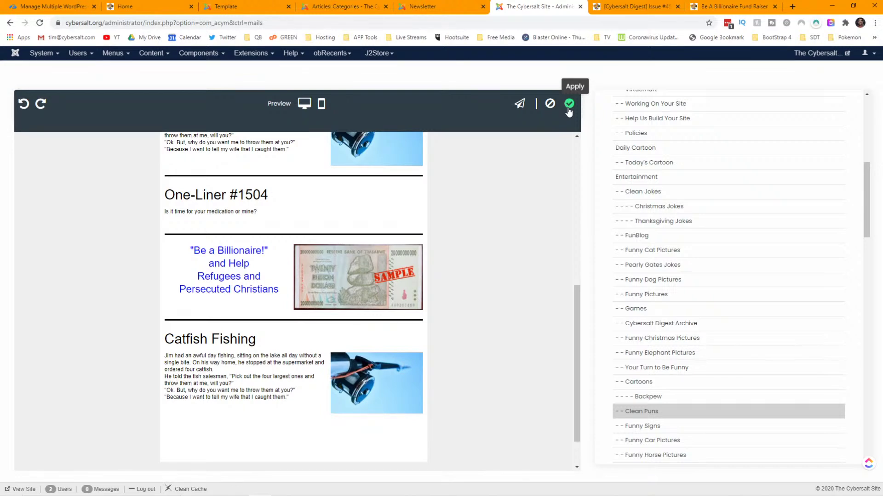
- Apply the template changes and reopen Cybersalt 6 in the design editor
{"action": "left_click", "coordinate": [568, 107]}
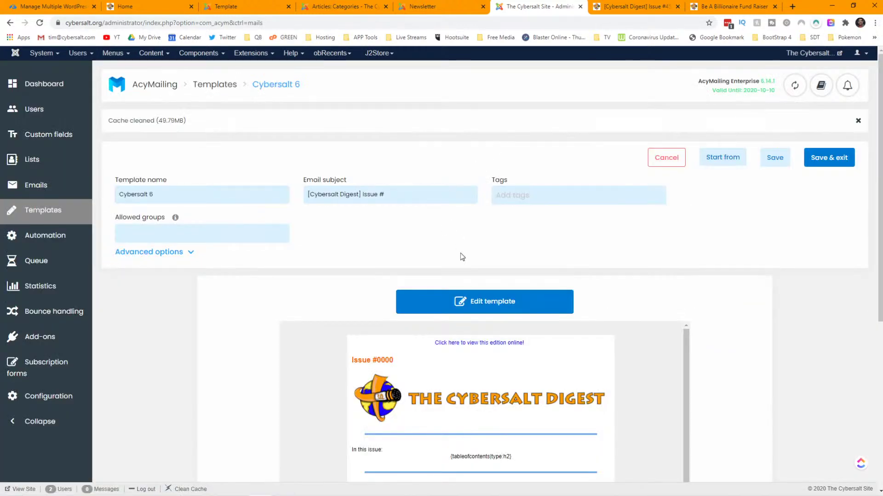
{"action": "left_click", "coordinate": [483, 300]}
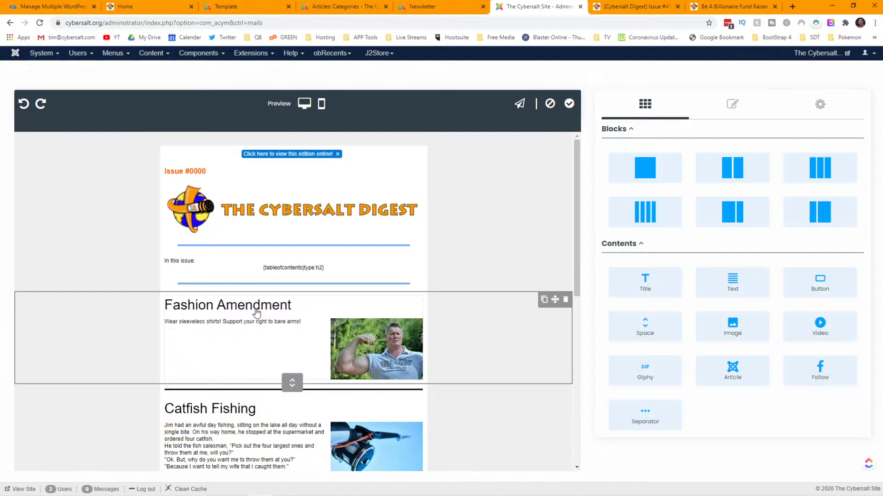
{"action": "scroll", "coordinate": [257, 314], "scroll_direction": "down", "scroll_amount": 4}
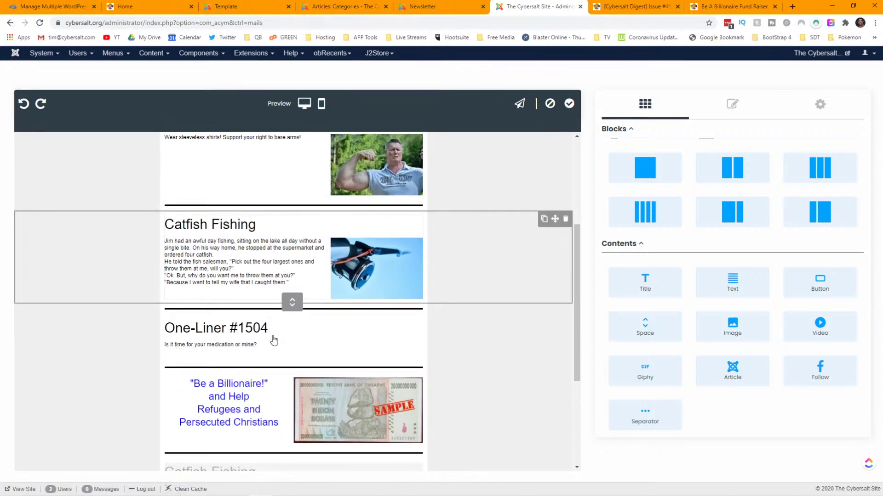
- Add Clean Jokes and Thanksgiving Jokes to the Fashion Amendment block's By category sources
{"action": "scroll", "coordinate": [441, 366], "scroll_direction": "down", "scroll_amount": 2}
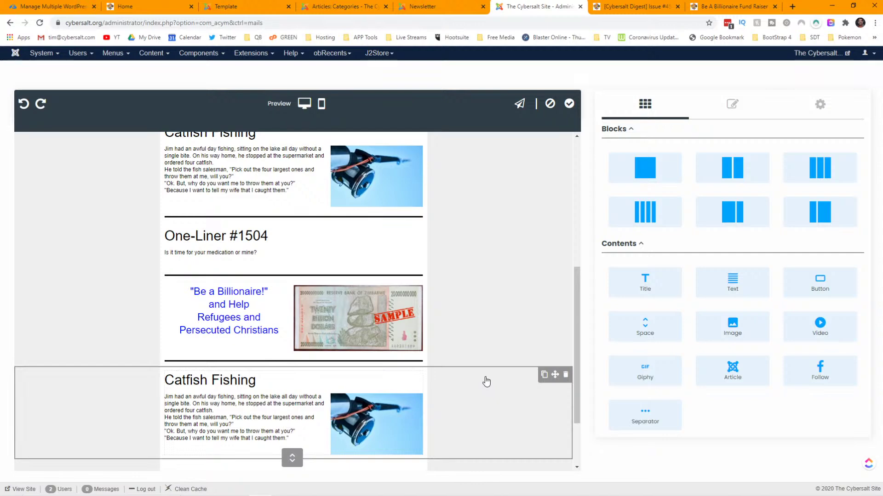
{"action": "scroll", "coordinate": [486, 382], "scroll_direction": "up", "scroll_amount": 6}
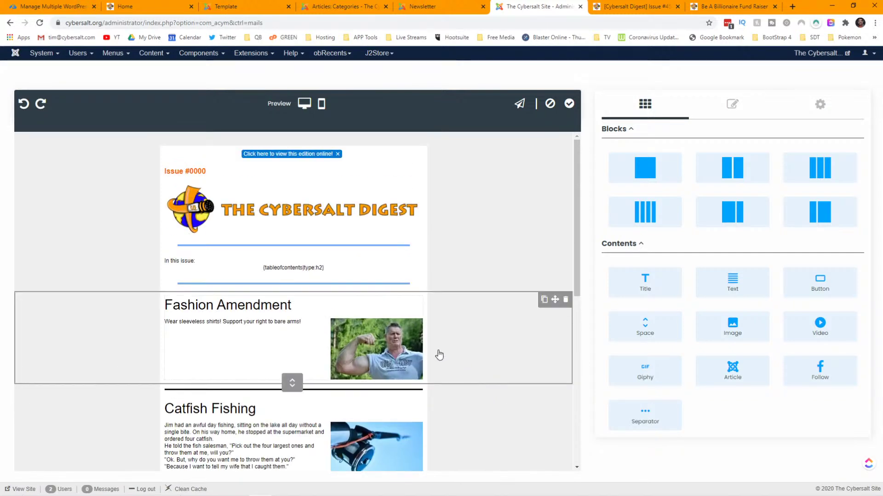
{"action": "left_click", "coordinate": [402, 332]}
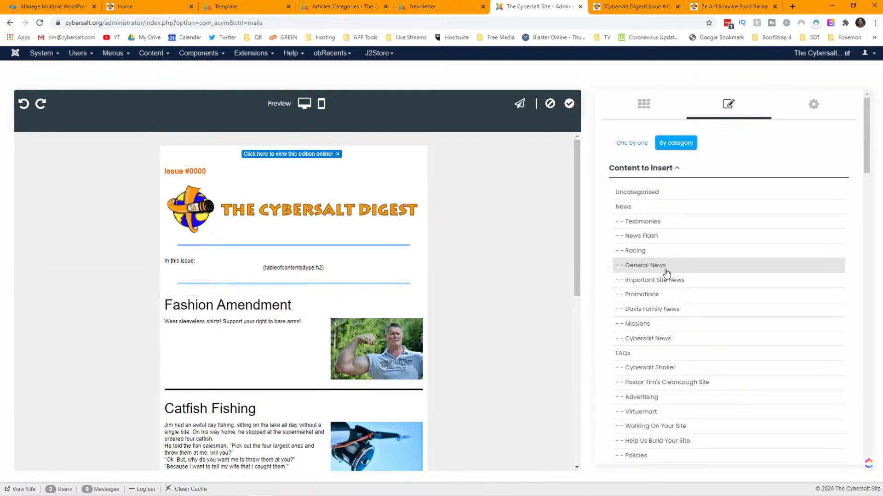
{"action": "scroll", "coordinate": [666, 272], "scroll_direction": "down", "scroll_amount": 6}
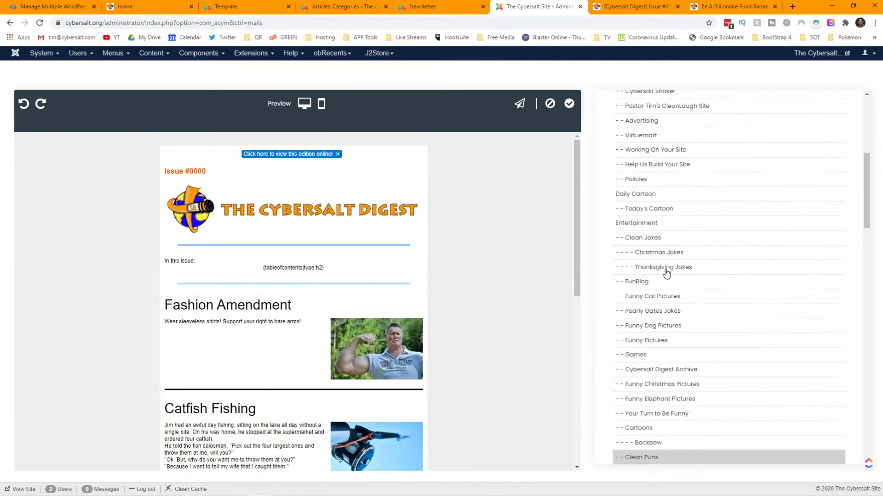
{"action": "left_click", "coordinate": [652, 245]}
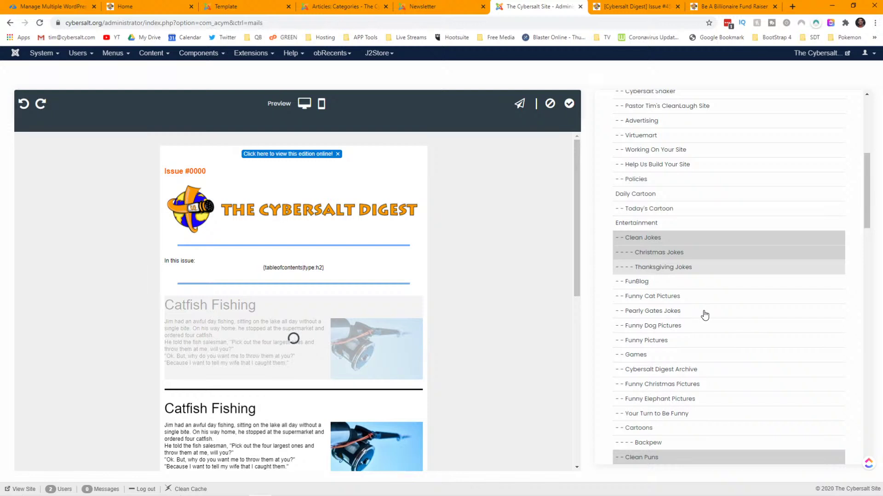
{"action": "left_click", "coordinate": [667, 269]}
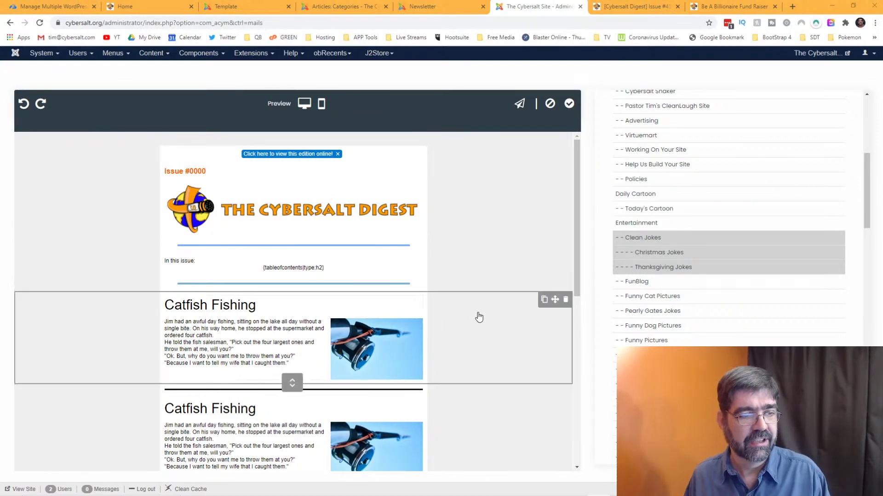
- Delete the second Catfish Fishing block with its red trash icon
{"action": "scroll", "coordinate": [476, 315], "scroll_direction": "down", "scroll_amount": 4}
{"action": "scroll", "coordinate": [478, 317], "scroll_direction": "down", "scroll_amount": 3}
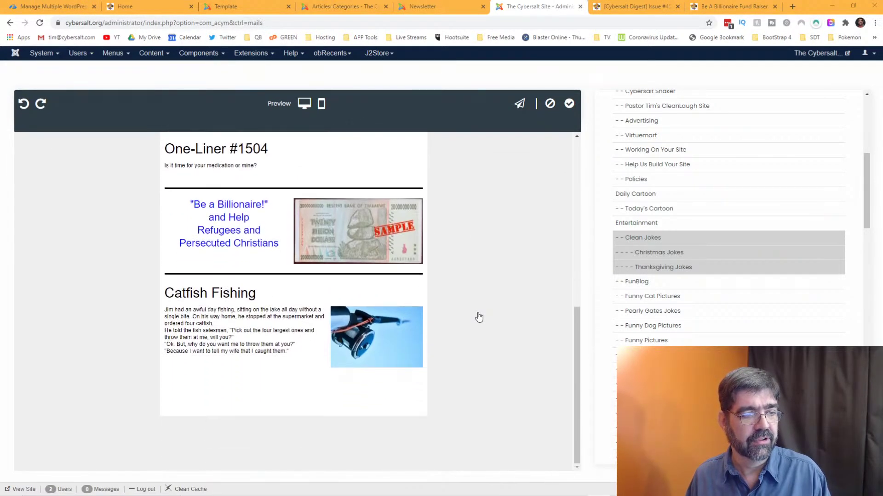
{"action": "scroll", "coordinate": [478, 317], "scroll_direction": "up", "scroll_amount": 7}
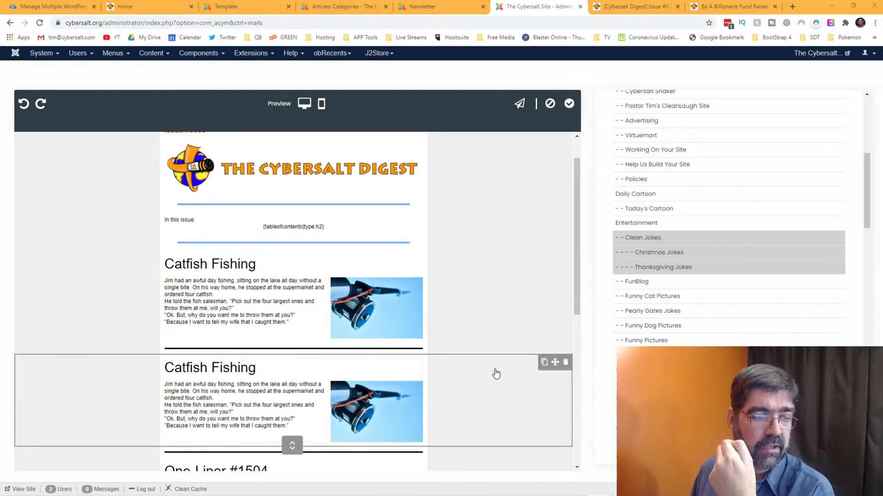
{"action": "left_click", "coordinate": [567, 364]}
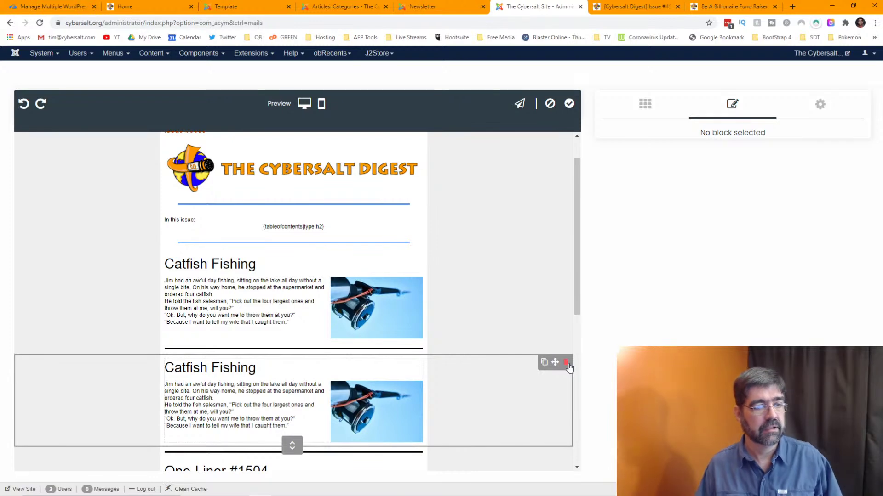
{"action": "left_click", "coordinate": [567, 364]}
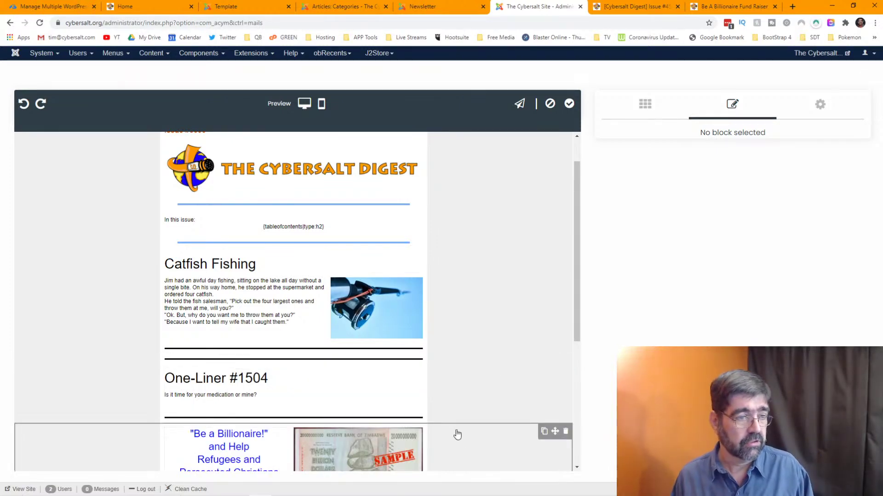
{"action": "scroll", "coordinate": [362, 380], "scroll_direction": "down", "scroll_amount": 4}
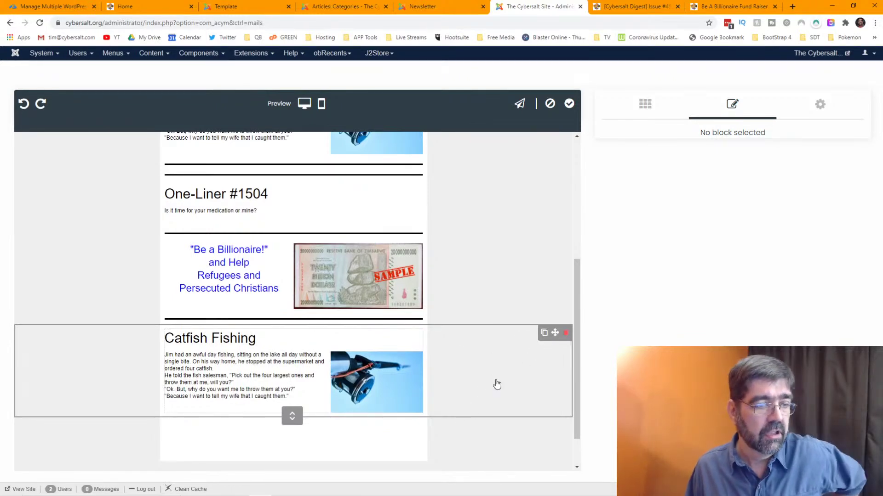
{"action": "scroll", "coordinate": [473, 333], "scroll_direction": "up", "scroll_amount": 3}
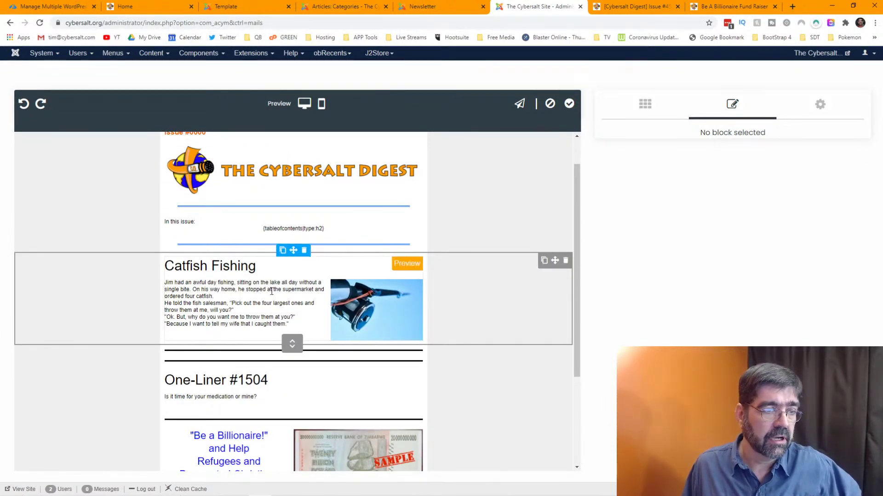
- Drag a single-column block from the Blocks palette in below the Catfish Fishing article
{"action": "left_click", "coordinate": [386, 290]}
{"action": "scroll", "coordinate": [678, 293], "scroll_direction": "down", "scroll_amount": 4}
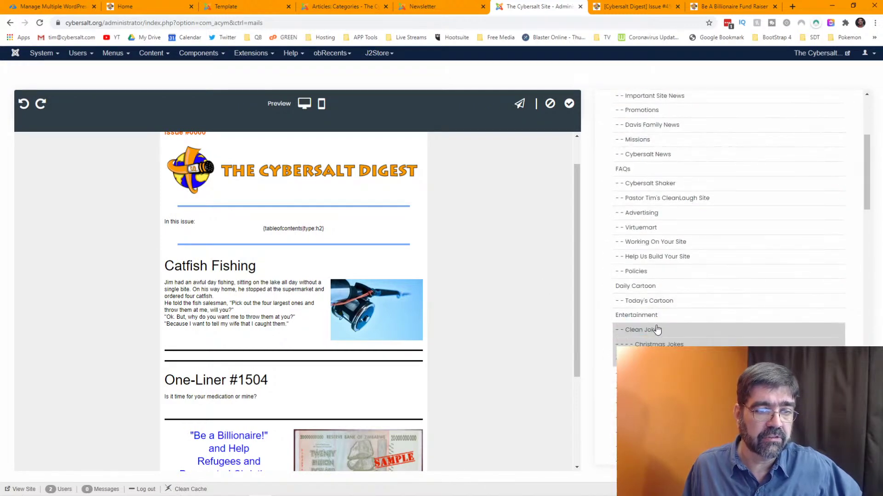
{"action": "scroll", "coordinate": [668, 344], "scroll_direction": "down", "scroll_amount": 10}
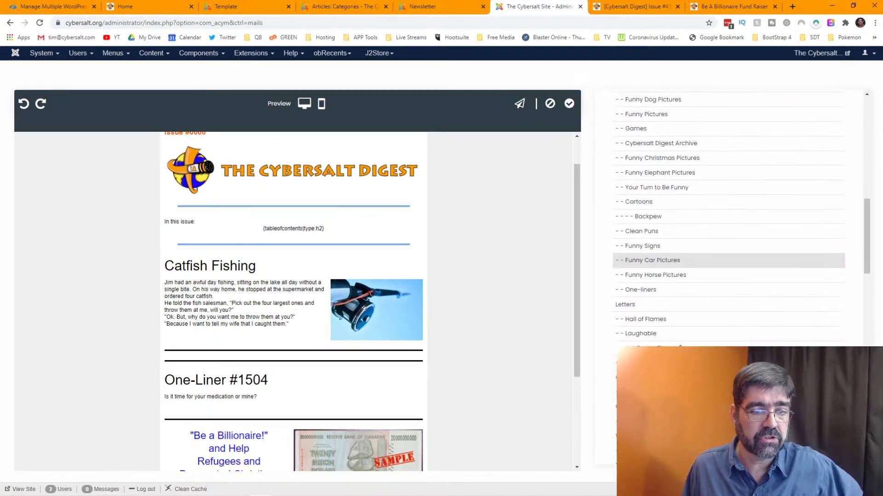
{"action": "scroll", "coordinate": [678, 299], "scroll_direction": "up", "scroll_amount": 3}
{"action": "scroll", "coordinate": [685, 299], "scroll_direction": "down", "scroll_amount": 8}
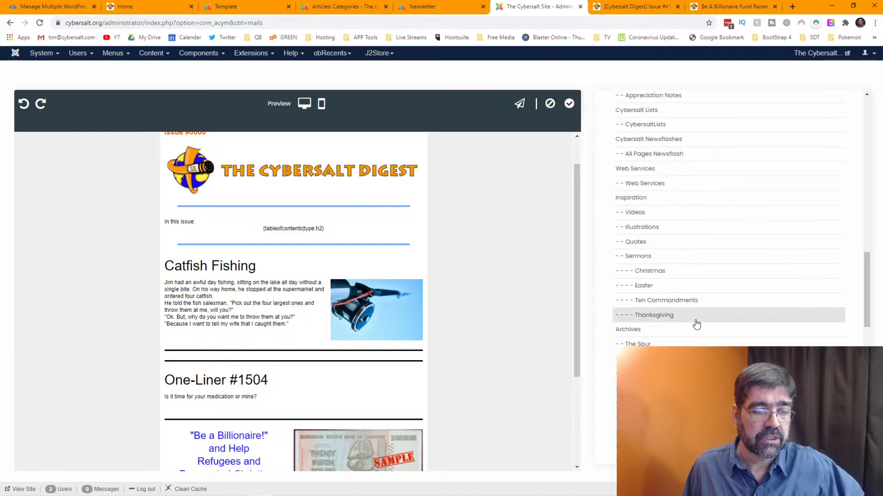
{"action": "scroll", "coordinate": [697, 325], "scroll_direction": "up", "scroll_amount": 15}
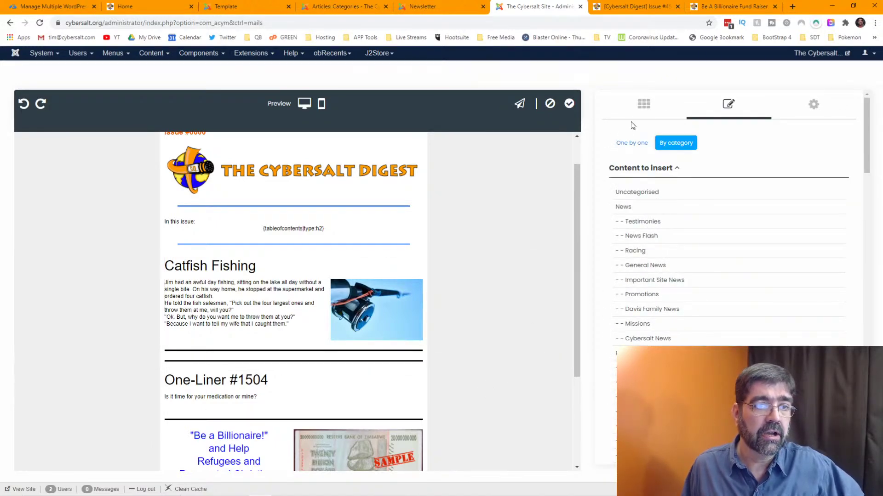
{"action": "left_click", "coordinate": [642, 110]}
{"action": "left_click_drag", "start_coordinate": [655, 164], "coordinate": [348, 374]}
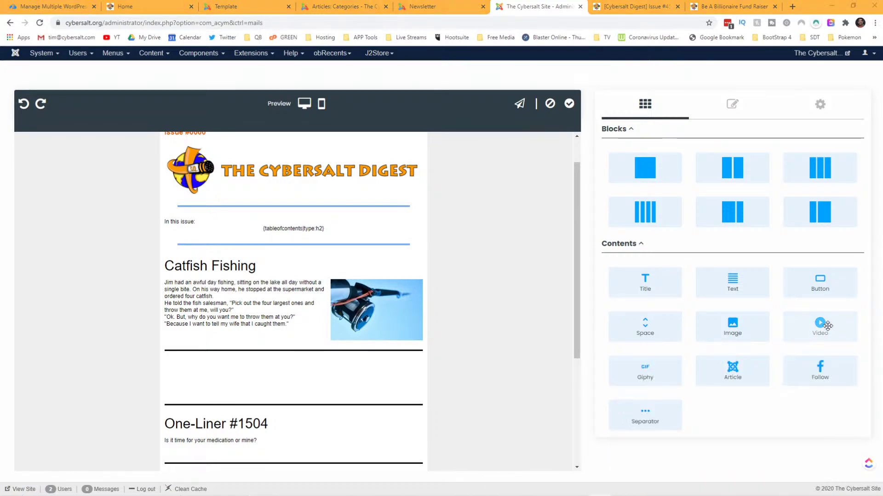
- Drop an Article block into the empty row and source it by category from One-liners
{"action": "left_click_drag", "start_coordinate": [742, 372], "coordinate": [267, 387]}
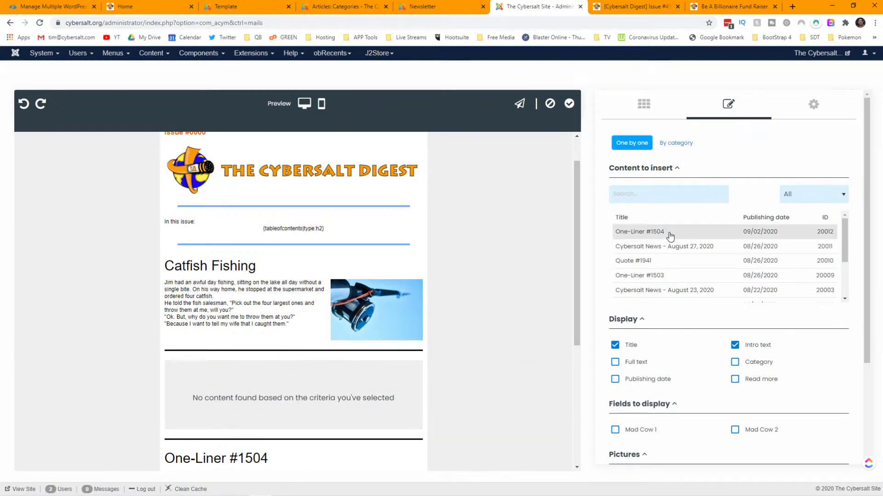
{"action": "left_click", "coordinate": [668, 144]}
{"action": "scroll", "coordinate": [694, 280], "scroll_direction": "down", "scroll_amount": 4}
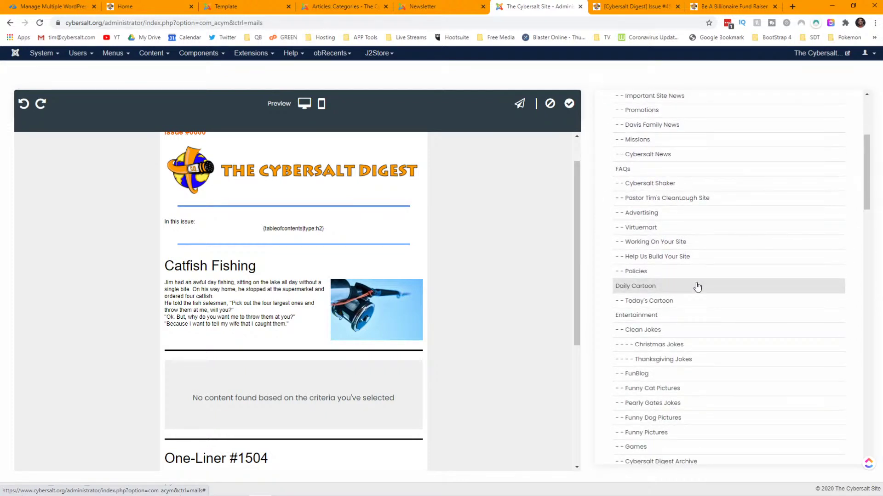
{"action": "left_click", "coordinate": [439, 7]}
{"action": "left_click", "coordinate": [609, 9]}
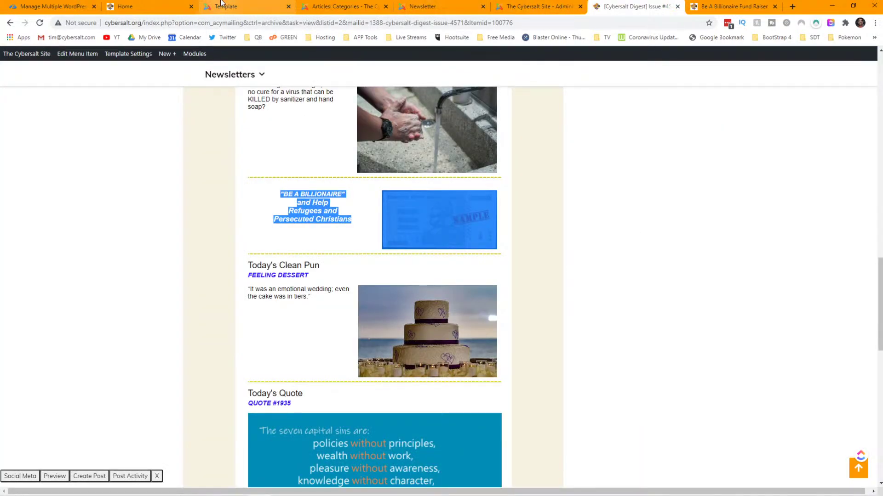
{"action": "scroll", "coordinate": [334, 170], "scroll_direction": "up", "scroll_amount": 3}
{"action": "scroll", "coordinate": [334, 169], "scroll_direction": "up", "scroll_amount": 1}
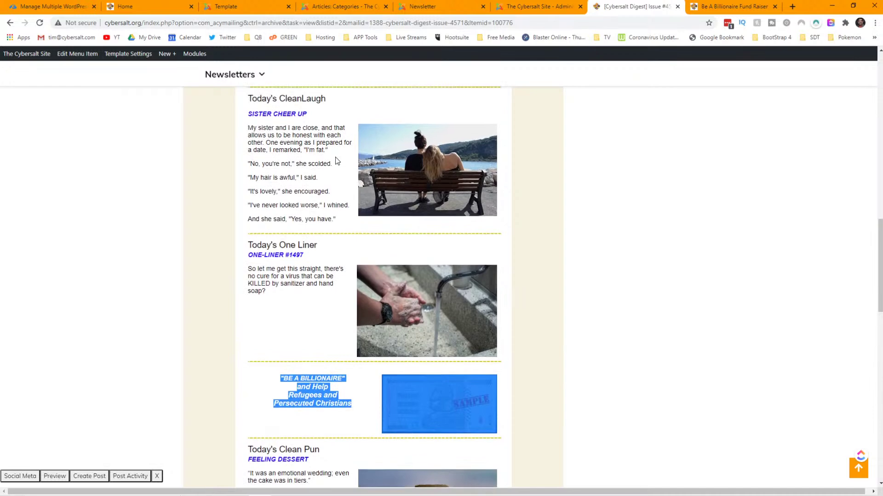
{"action": "left_click", "coordinate": [546, 4]}
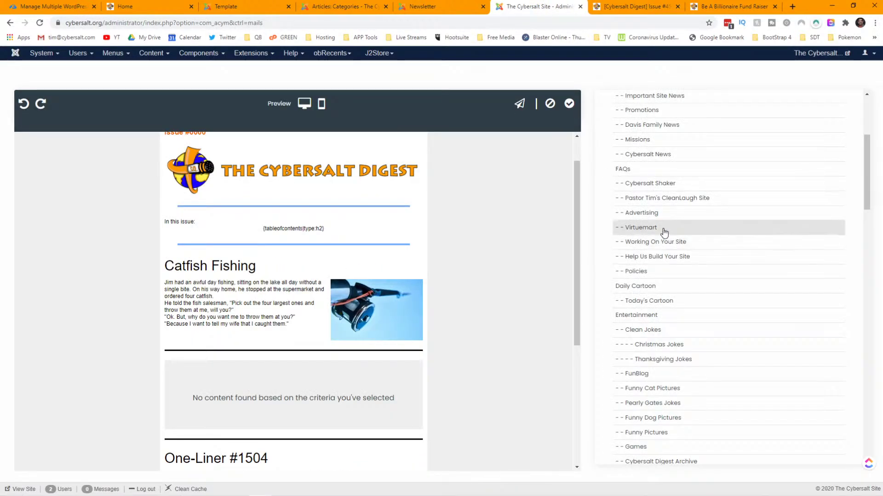
{"action": "scroll", "coordinate": [663, 231], "scroll_direction": "down", "scroll_amount": 5}
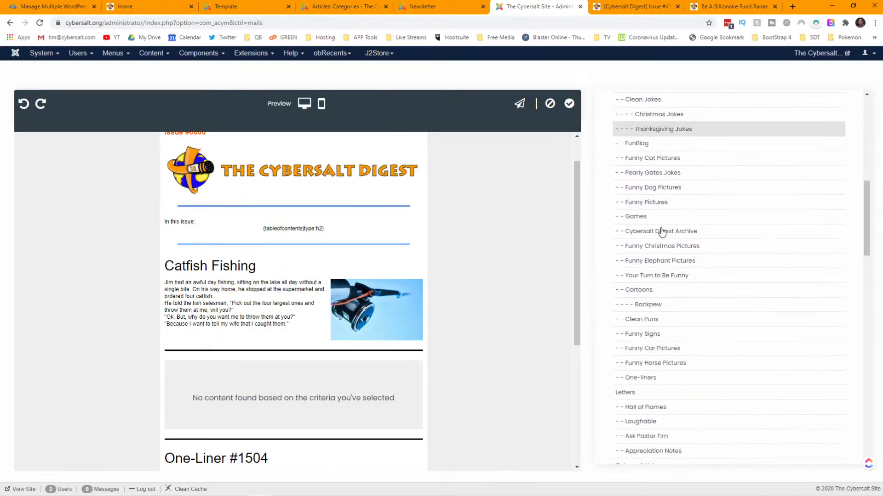
{"action": "left_click", "coordinate": [643, 380]}
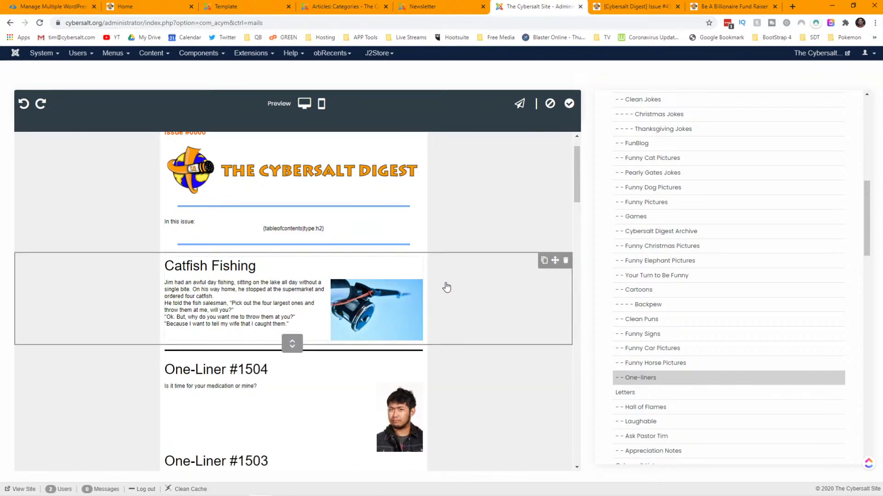
- Set the One-liners block to max 1 element with pictures off, and delete the old One-Liner block
{"action": "scroll", "coordinate": [446, 287], "scroll_direction": "up", "scroll_amount": 1}
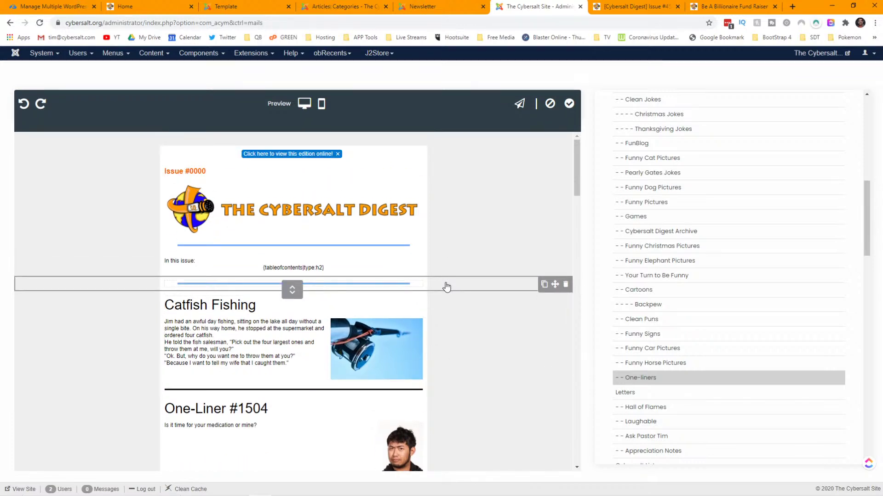
{"action": "scroll", "coordinate": [446, 287], "scroll_direction": "down", "scroll_amount": 2}
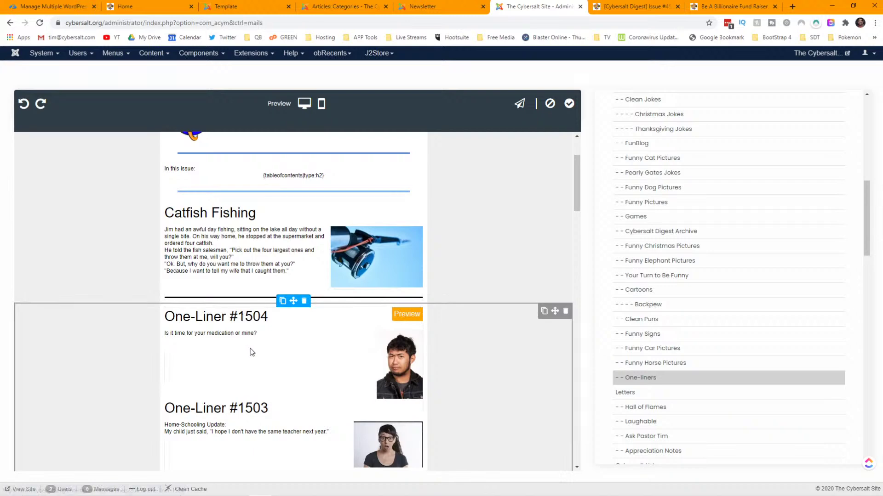
{"action": "scroll", "coordinate": [675, 370], "scroll_direction": "down", "scroll_amount": 10}
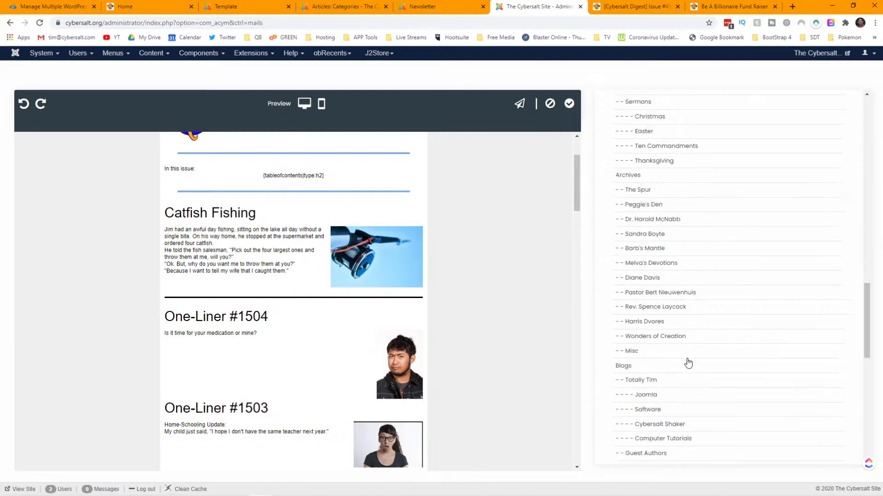
{"action": "left_click", "coordinate": [733, 441]}
{"action": "key", "text": "BackSpace"}
{"action": "key", "text": "BackSpace"}
{"action": "type", "text": "1"}
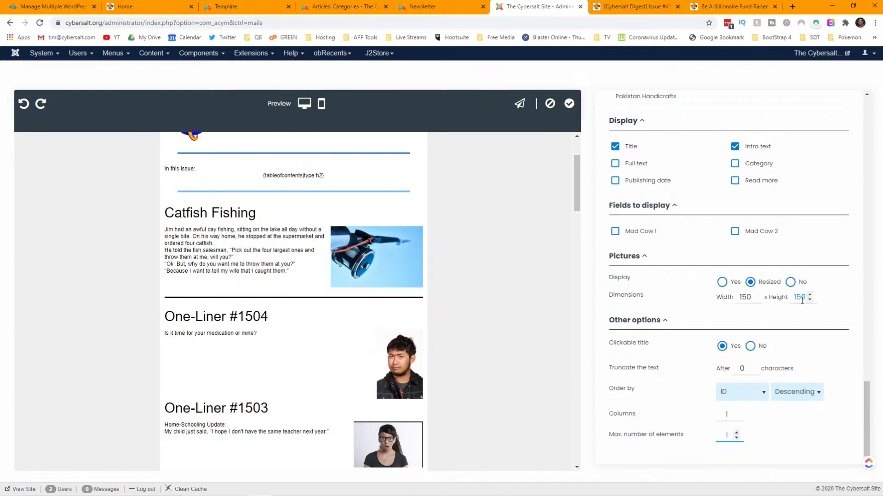
{"action": "left_click", "coordinate": [790, 281]}
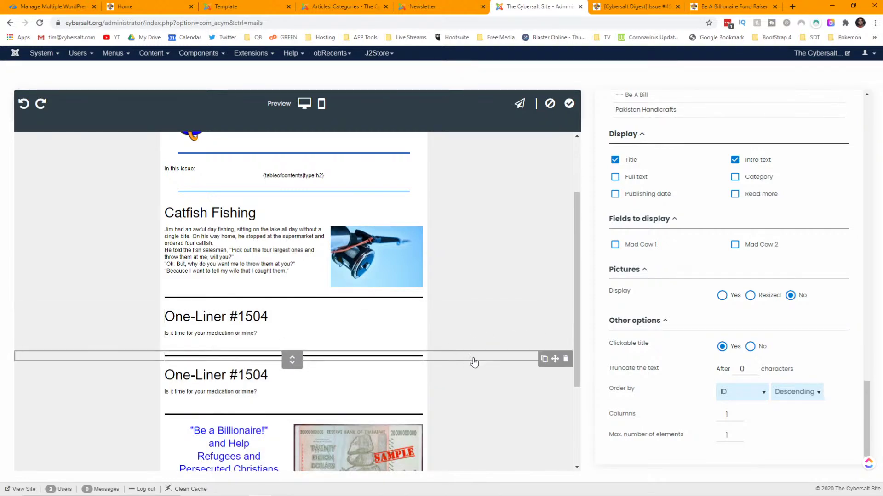
{"action": "scroll", "coordinate": [473, 363], "scroll_direction": "down", "scroll_amount": 2}
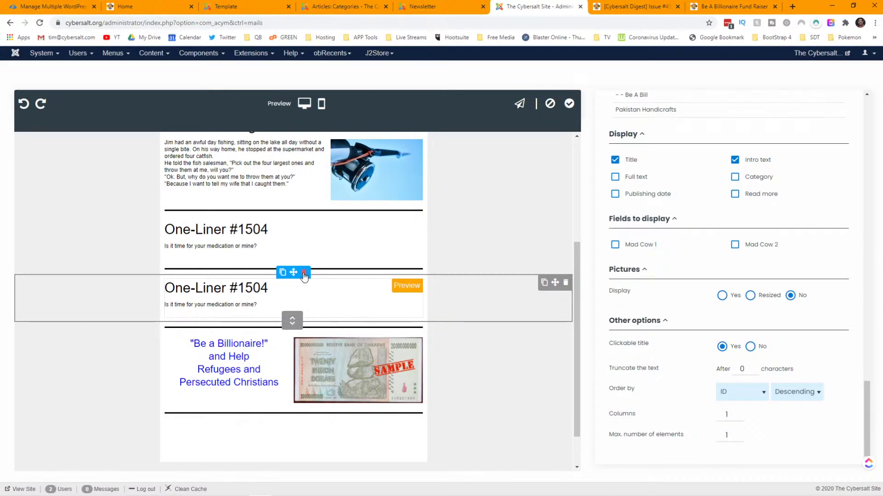
{"action": "left_click", "coordinate": [304, 274]}
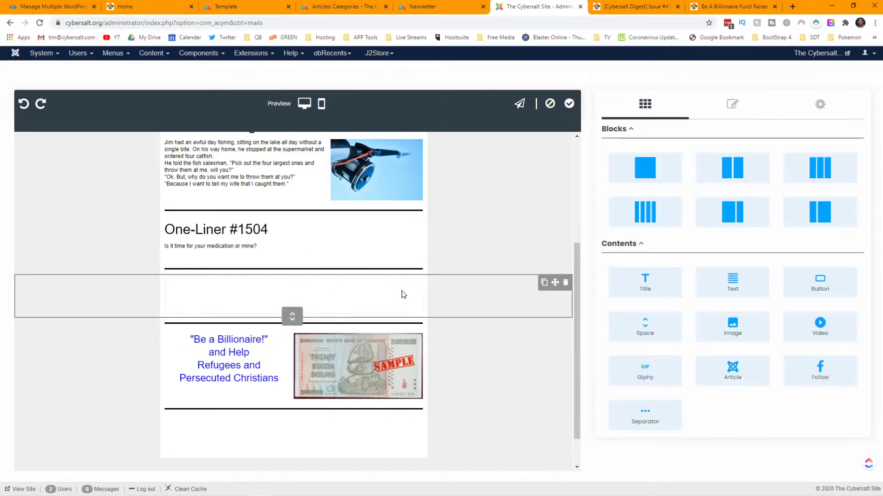
- Add a one-column row above Catfish Fishing holding an Article block from the Cybersalt News category
{"action": "scroll", "coordinate": [380, 290], "scroll_direction": "up", "scroll_amount": 3}
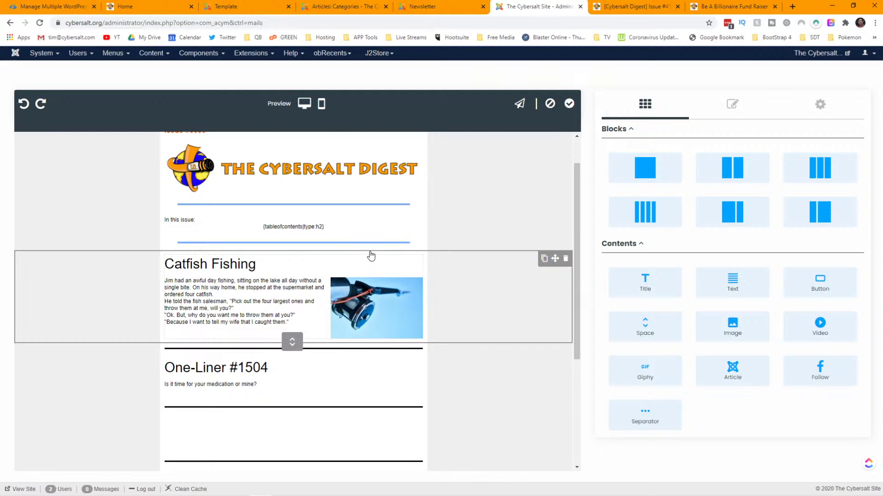
{"action": "left_click_drag", "start_coordinate": [640, 176], "coordinate": [285, 289]}
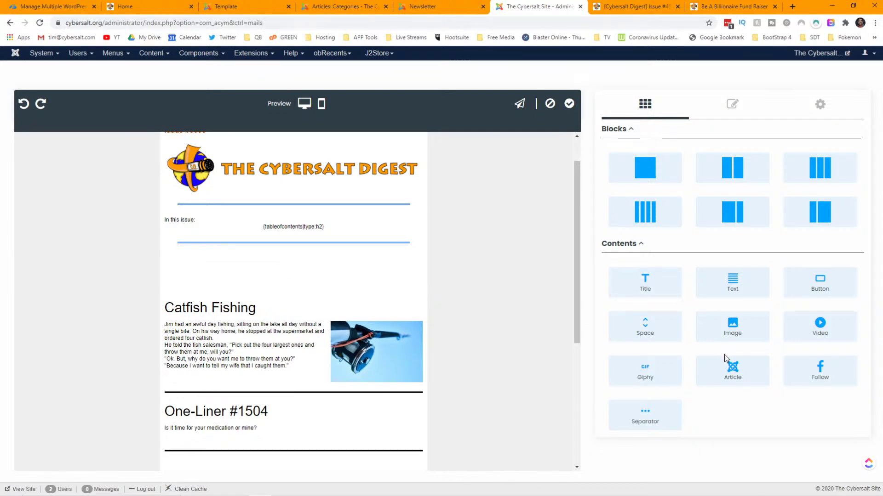
{"action": "left_click_drag", "start_coordinate": [730, 368], "coordinate": [308, 275]}
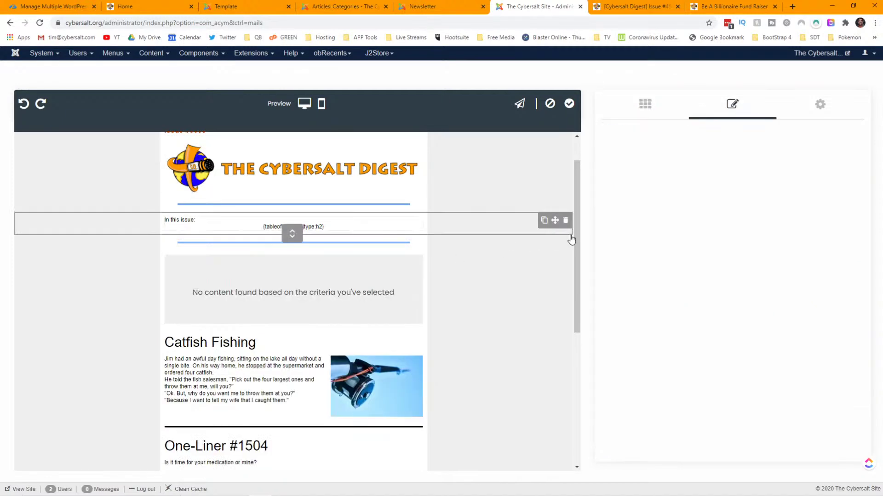
{"action": "left_click", "coordinate": [675, 144]}
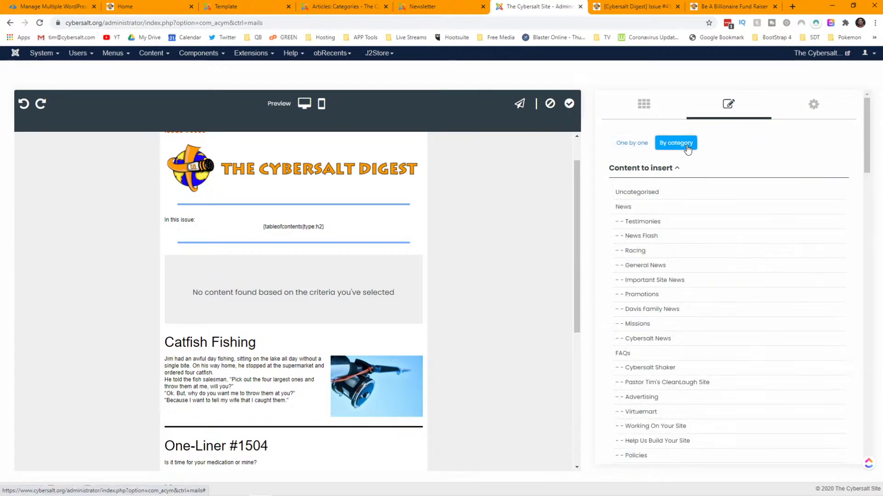
{"action": "left_click", "coordinate": [668, 339]}
{"action": "left_click", "coordinate": [696, 309]}
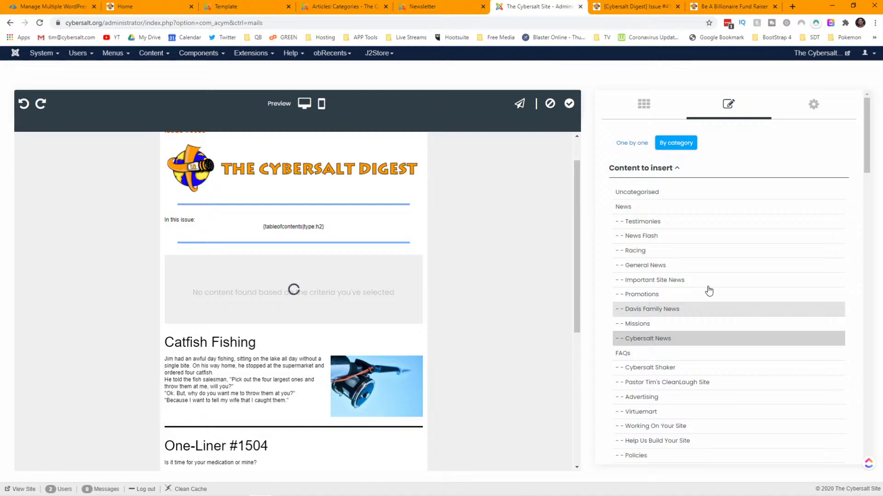
- Limit the Cybersalt News block to 1 article with 200×200 pictures
{"action": "scroll", "coordinate": [706, 290], "scroll_direction": "down", "scroll_amount": 20}
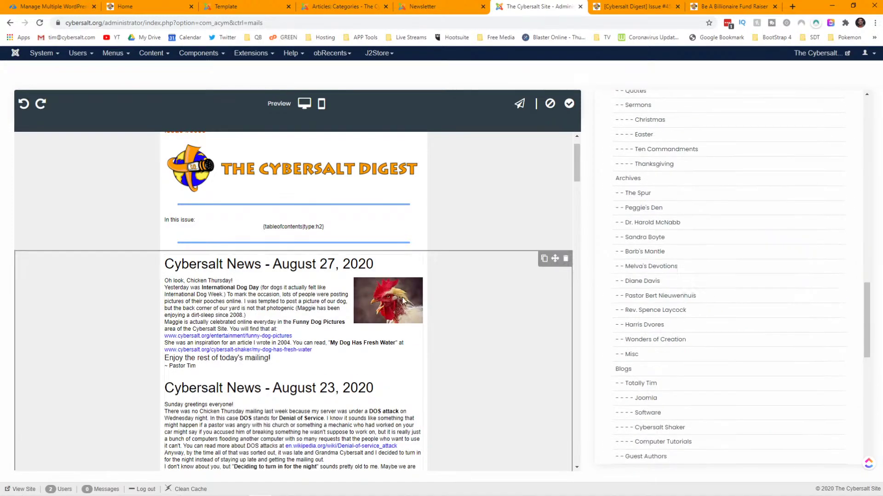
{"action": "scroll", "coordinate": [433, 297], "scroll_direction": "down", "scroll_amount": 10}
{"action": "scroll", "coordinate": [696, 339], "scroll_direction": "down", "scroll_amount": 3}
{"action": "scroll", "coordinate": [696, 339], "scroll_direction": "down", "scroll_amount": 7}
{"action": "double_click", "coordinate": [726, 435]}
{"action": "type", "text": "1"}
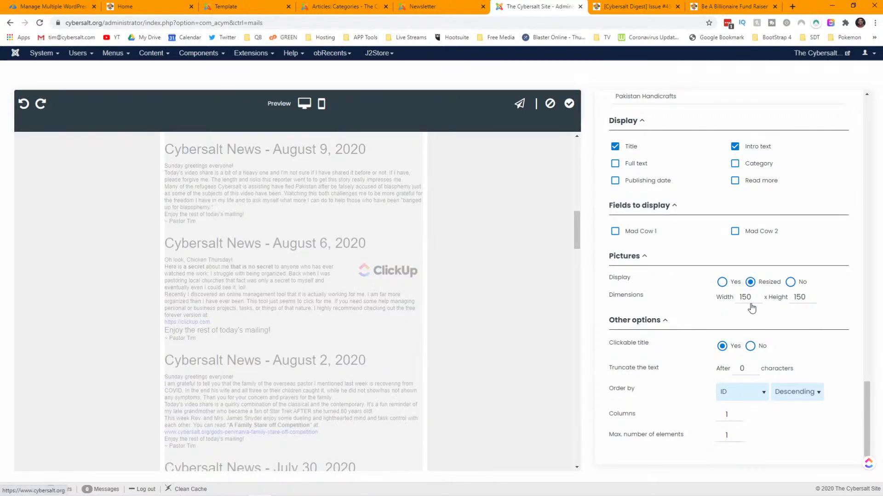
{"action": "double_click", "coordinate": [746, 298]}
{"action": "type", "text": "200"}
{"action": "key", "text": "Tab"}
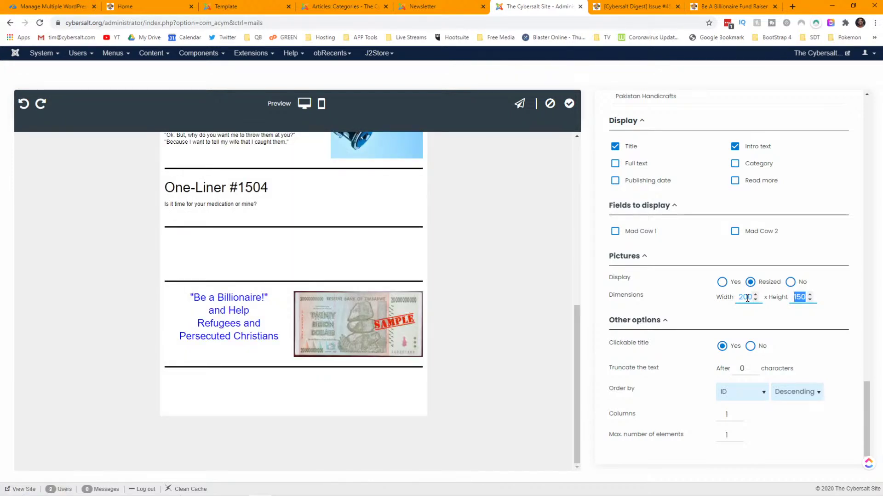
{"action": "type", "text": "200"}
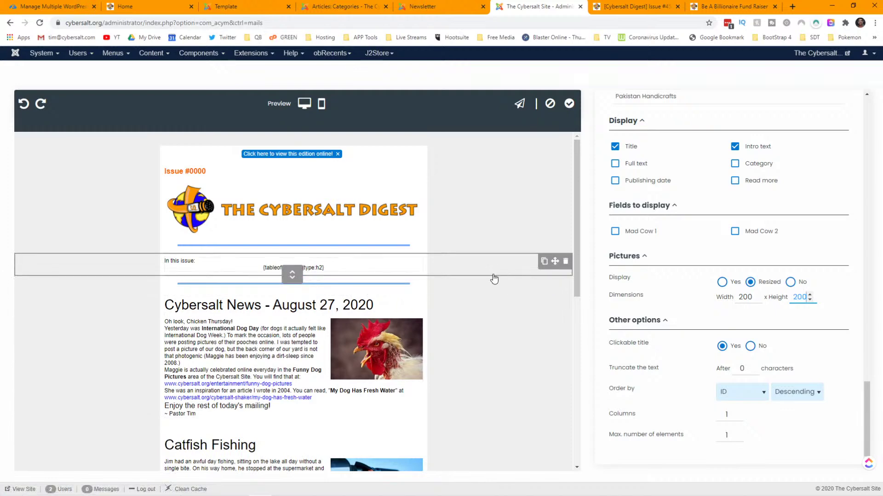
{"action": "scroll", "coordinate": [503, 275], "scroll_direction": "down", "scroll_amount": 3}
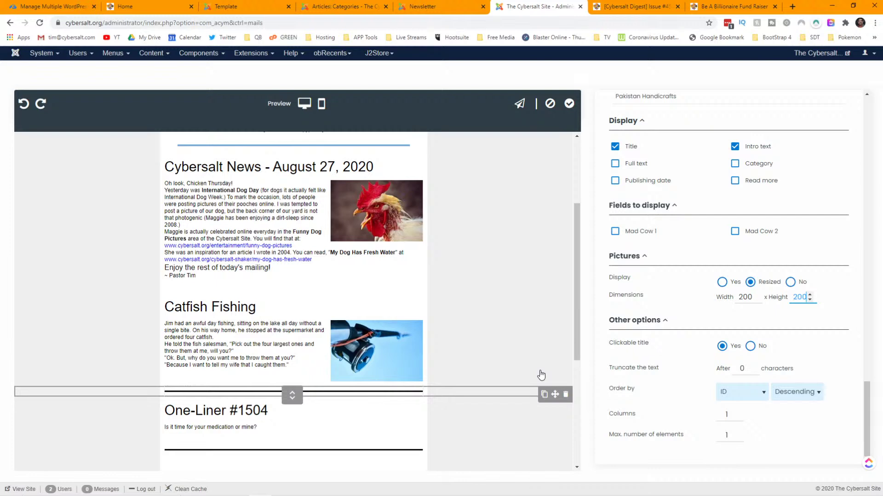
- Move the divider above Catfish Fishing, and place the Billionaire block under the One-Liner with a divider below
{"action": "left_click", "coordinate": [483, 324]}
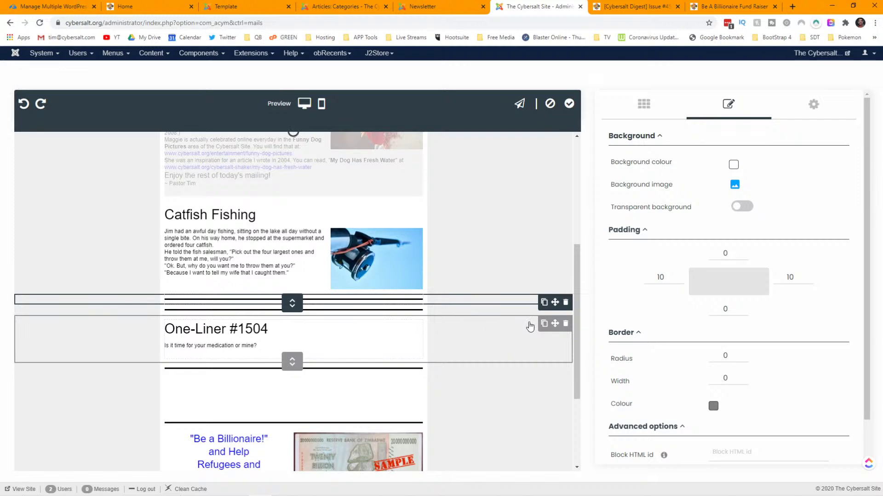
{"action": "scroll", "coordinate": [557, 329], "scroll_direction": "up", "scroll_amount": 1}
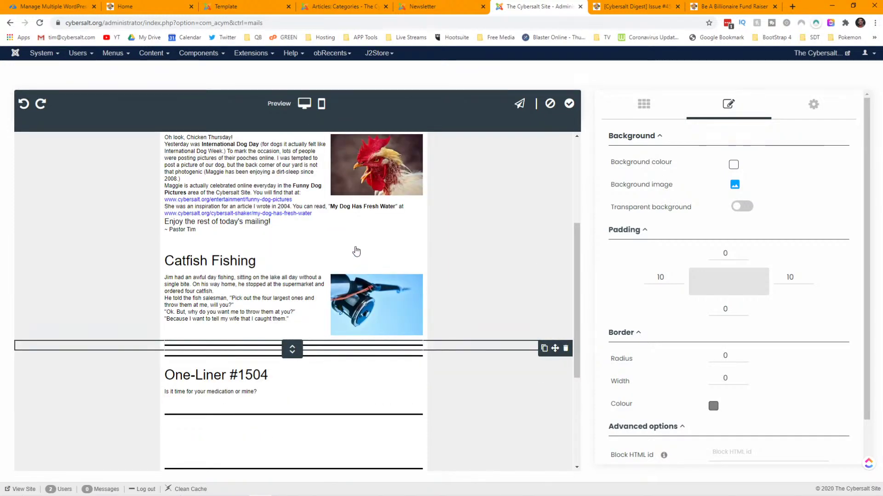
{"action": "left_click_drag", "start_coordinate": [555, 348], "coordinate": [355, 244]}
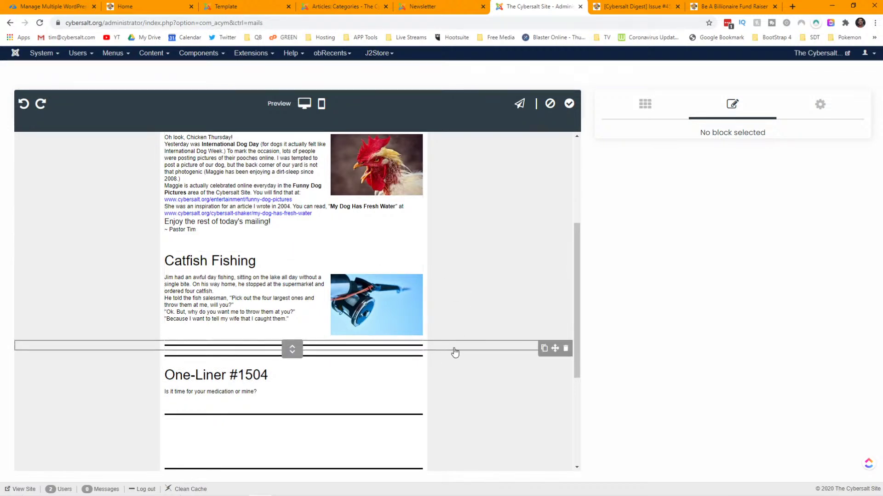
{"action": "left_click_drag", "start_coordinate": [555, 349], "coordinate": [468, 259]}
{"action": "scroll", "coordinate": [468, 264], "scroll_direction": "up", "scroll_amount": 5}
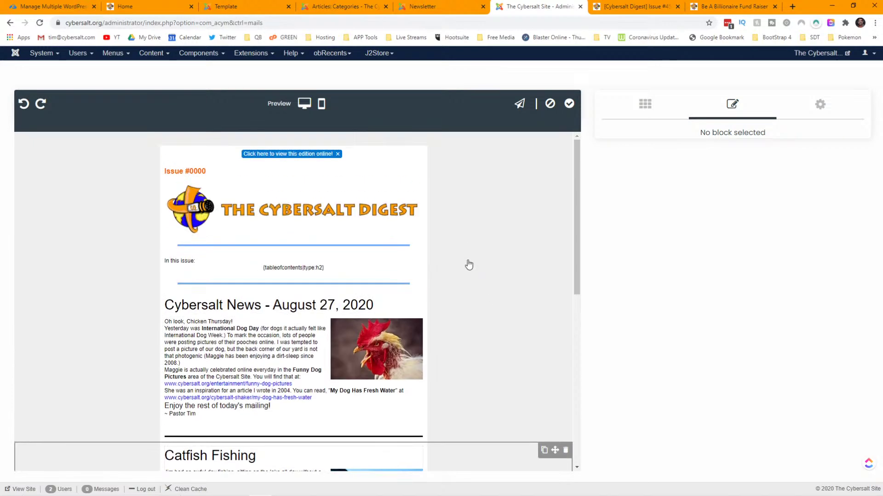
{"action": "scroll", "coordinate": [468, 265], "scroll_direction": "down", "scroll_amount": 4}
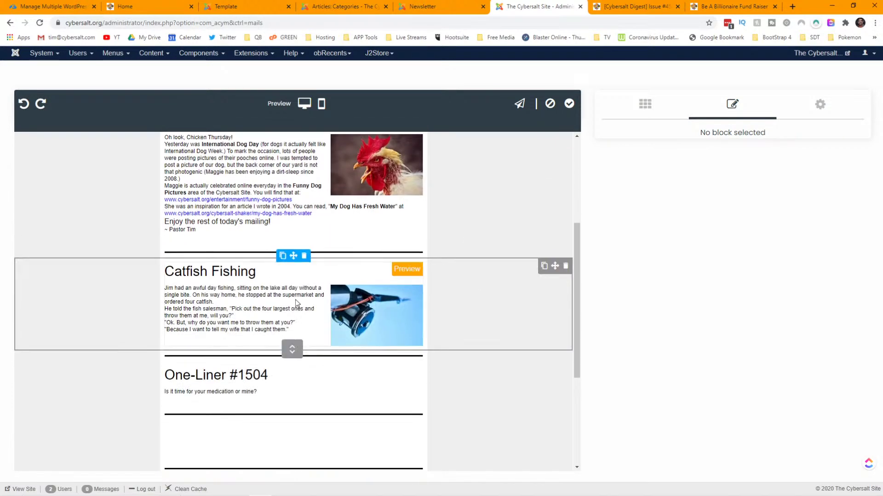
{"action": "scroll", "coordinate": [284, 294], "scroll_direction": "down", "scroll_amount": 2}
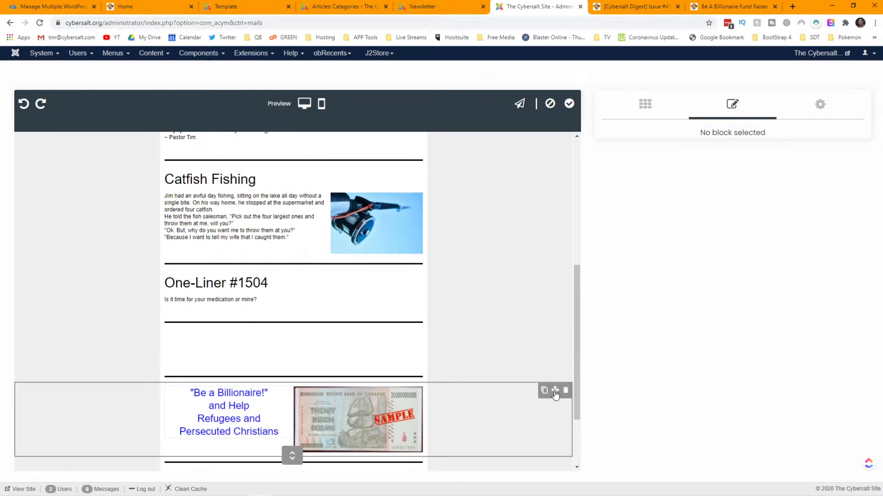
{"action": "left_click_drag", "start_coordinate": [554, 390], "coordinate": [540, 344]}
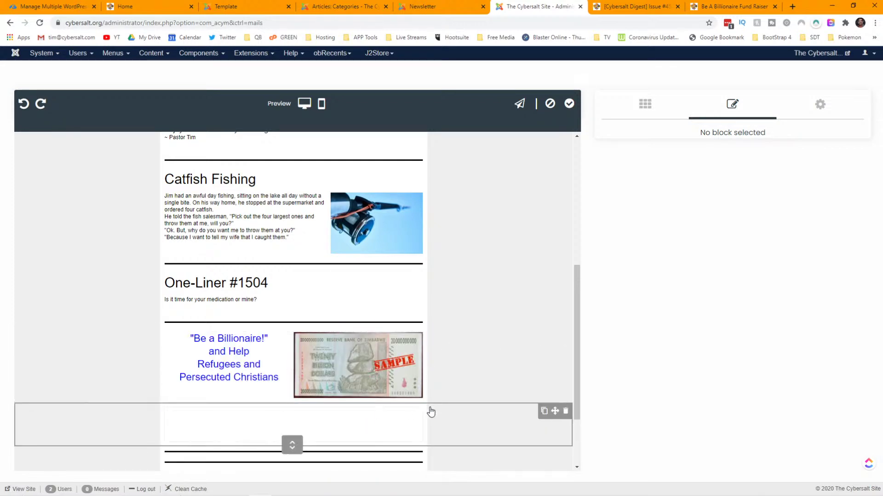
{"action": "left_click_drag", "start_coordinate": [555, 458], "coordinate": [546, 424]}
- Add an Article element to the empty bottom row, then look over the published digest issue
{"action": "scroll", "coordinate": [479, 335], "scroll_direction": "down", "scroll_amount": 2}
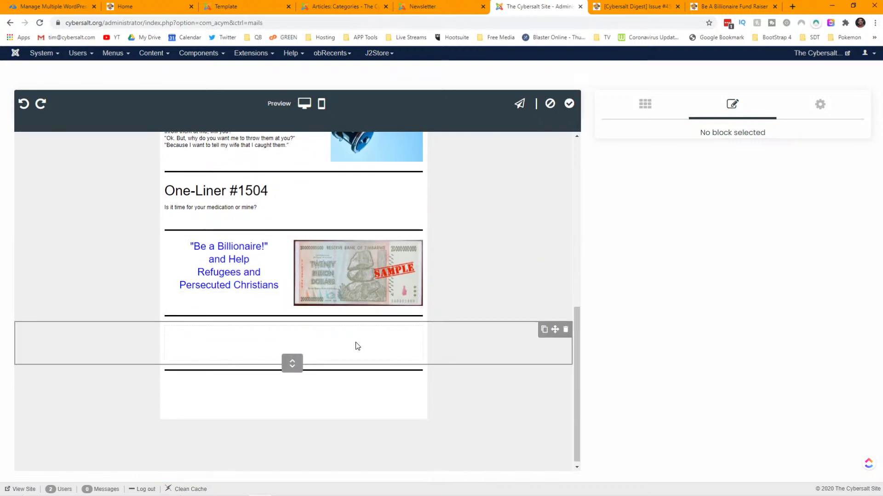
{"action": "left_click", "coordinate": [646, 110]}
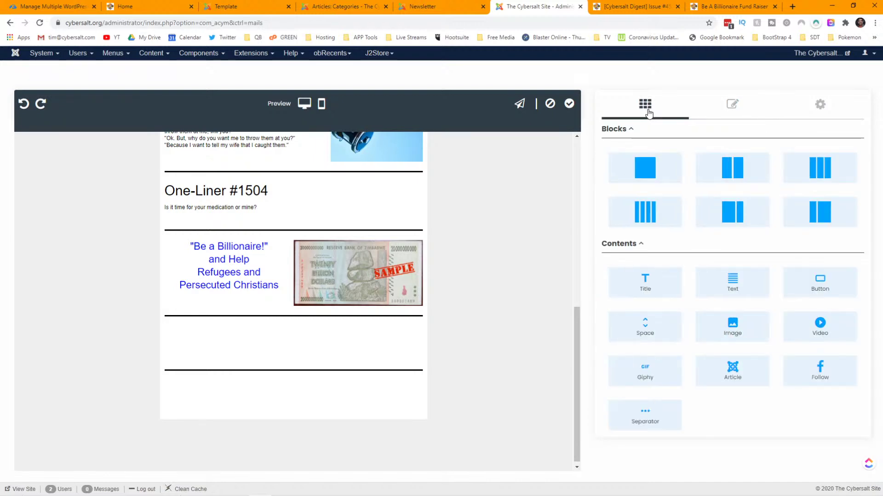
{"action": "left_click_drag", "start_coordinate": [731, 339], "coordinate": [339, 333]}
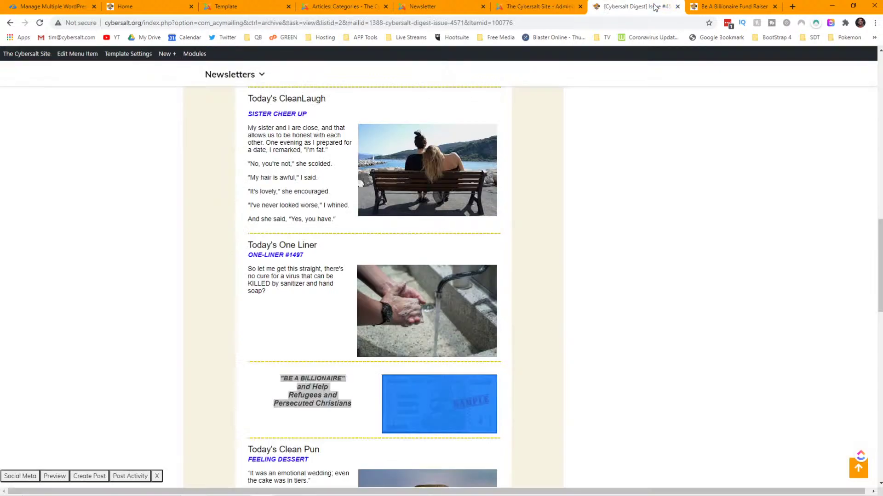
{"action": "key", "text": "ctrl+Tab"}
{"action": "scroll", "coordinate": [355, 223], "scroll_direction": "down", "scroll_amount": 3}
- Back in the editor, insert articles by category and choose the Clean Puns category
{"action": "left_click", "coordinate": [529, 8]}
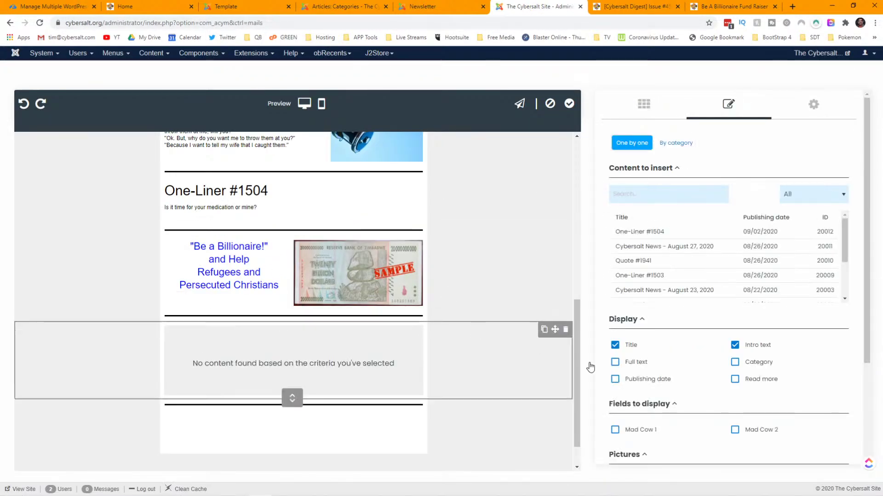
{"action": "left_click", "coordinate": [667, 142]}
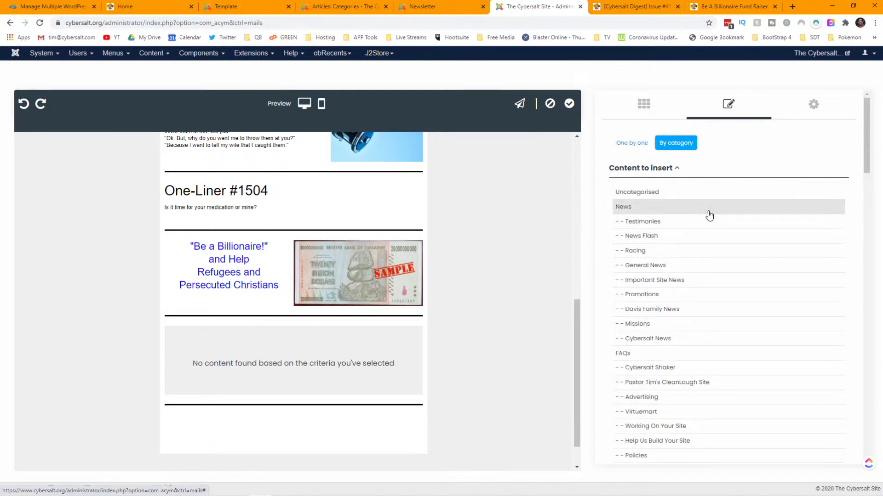
{"action": "scroll", "coordinate": [708, 220], "scroll_direction": "down", "scroll_amount": 3}
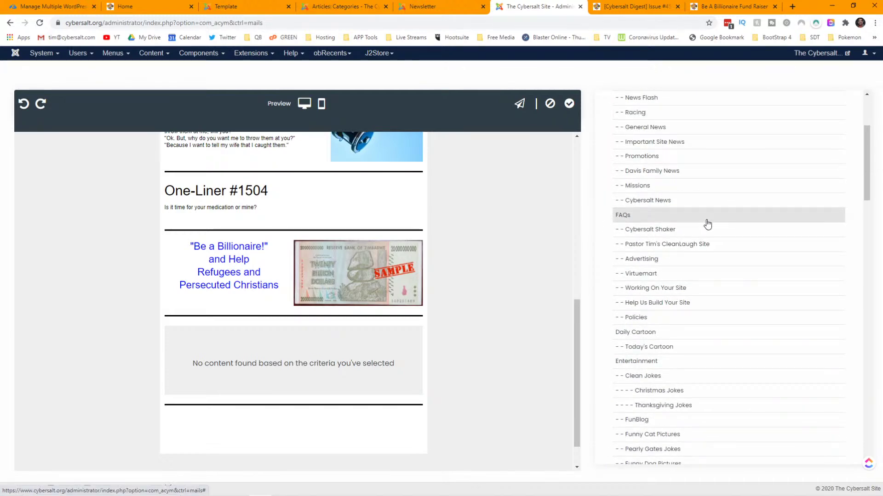
{"action": "scroll", "coordinate": [706, 223], "scroll_direction": "down", "scroll_amount": 4}
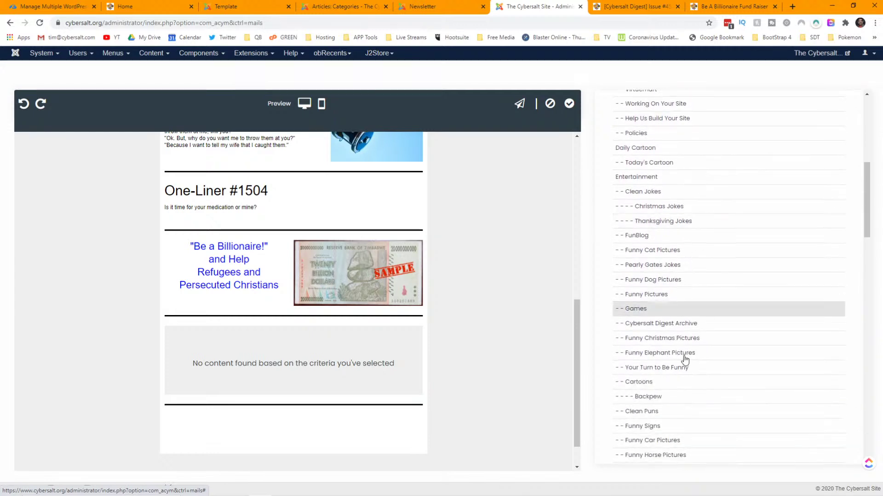
{"action": "left_click", "coordinate": [652, 411]}
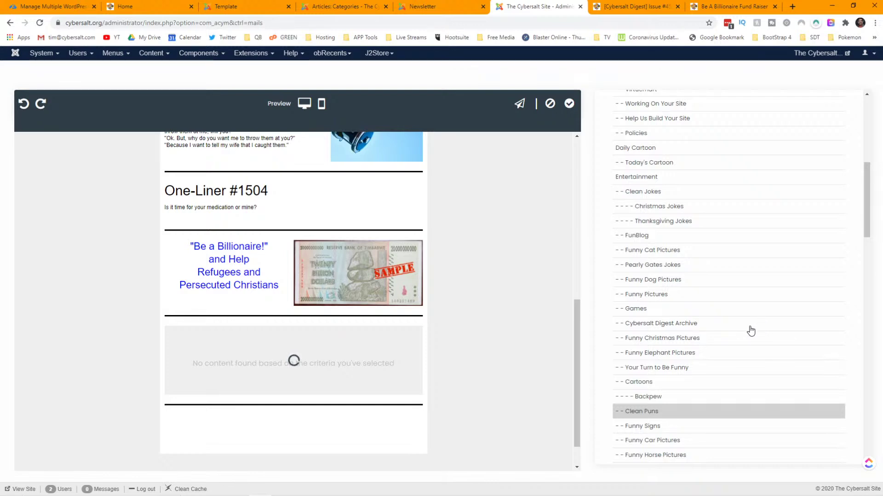
- Set Max. number of elements to 1 and the picture width and height to 200
{"action": "scroll", "coordinate": [750, 330], "scroll_direction": "down", "scroll_amount": 7}
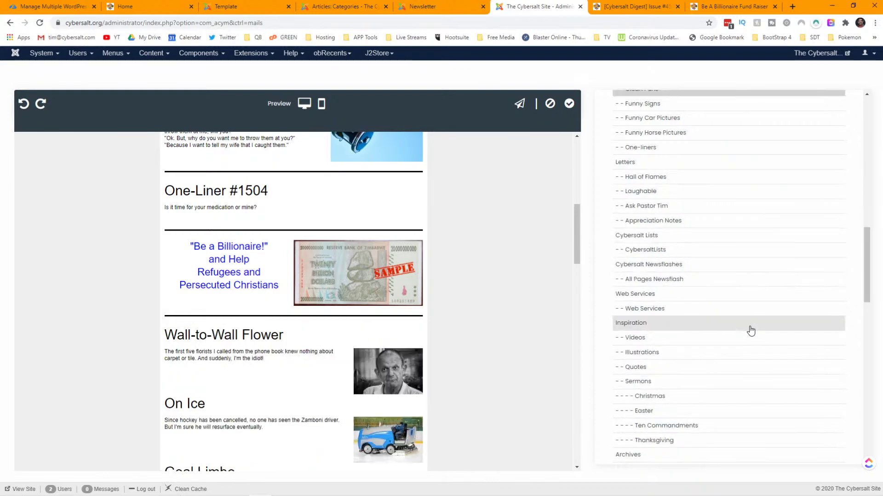
{"action": "scroll", "coordinate": [749, 332], "scroll_direction": "down", "scroll_amount": 3}
{"action": "scroll", "coordinate": [749, 332], "scroll_direction": "down", "scroll_amount": 10}
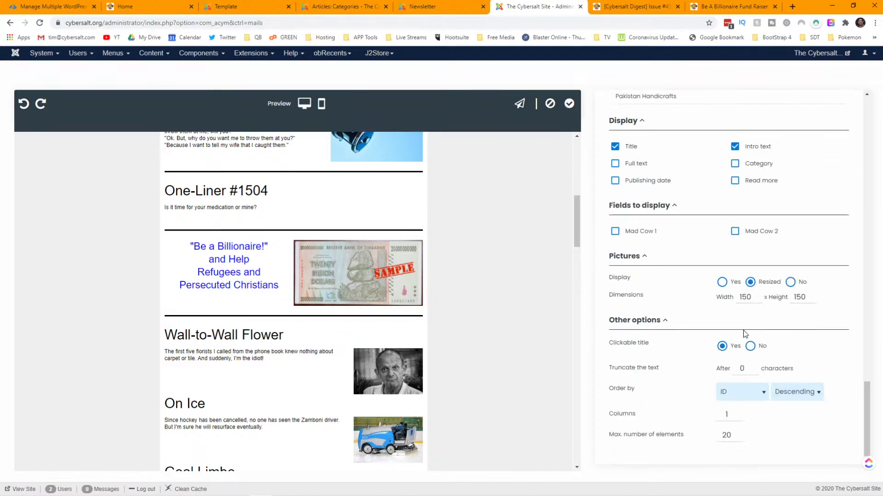
{"action": "left_click_drag", "start_coordinate": [732, 435], "coordinate": [693, 434]}
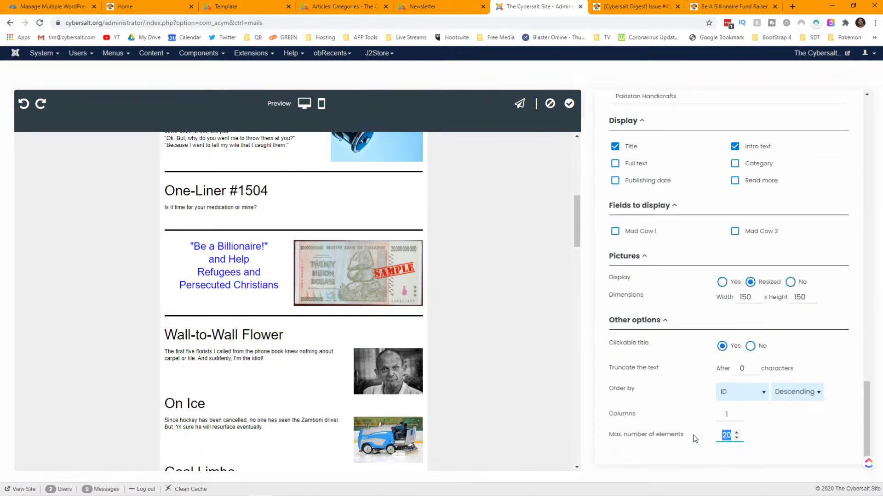
{"action": "type", "text": "1"}
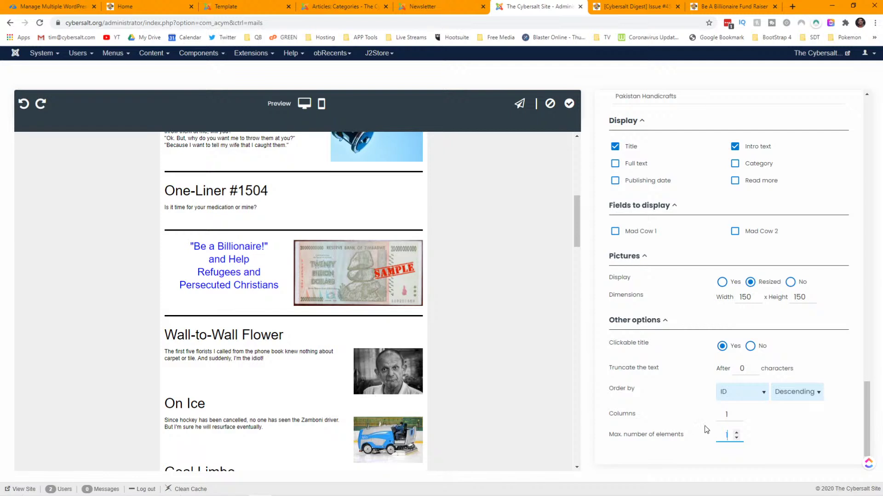
{"action": "double_click", "coordinate": [748, 297]}
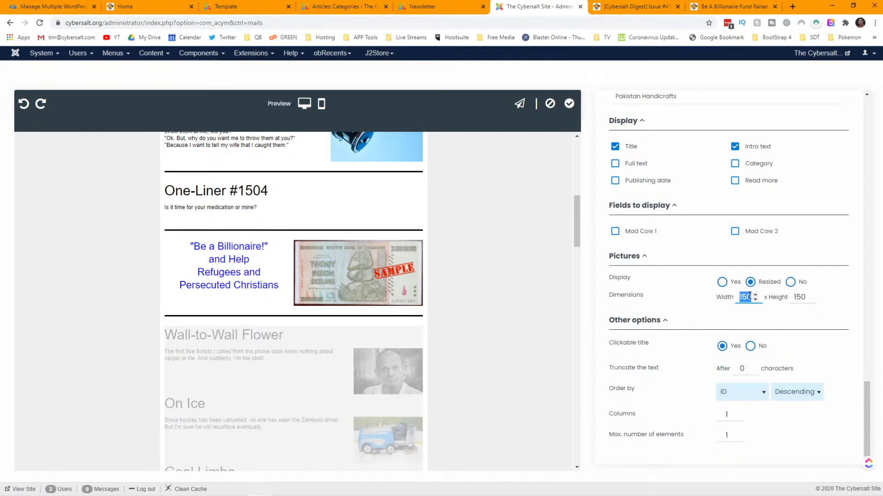
{"action": "type", "text": "200"}
{"action": "key", "text": "Tab"}
{"action": "type", "text": "200"}
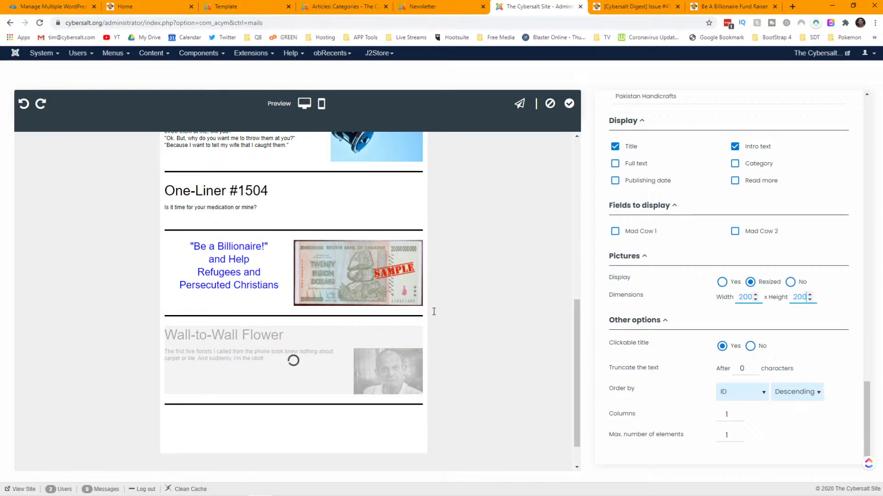
{"action": "key", "text": "Tab"}
{"action": "key", "text": "Tab"}
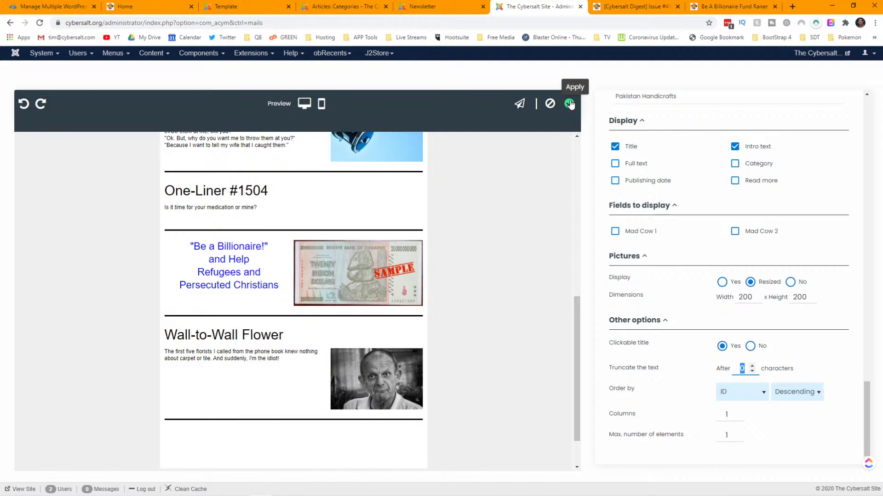
- Save the template changes and reopen Cybersalt 6 in the drag-and-drop editor
{"action": "left_click", "coordinate": [570, 104]}
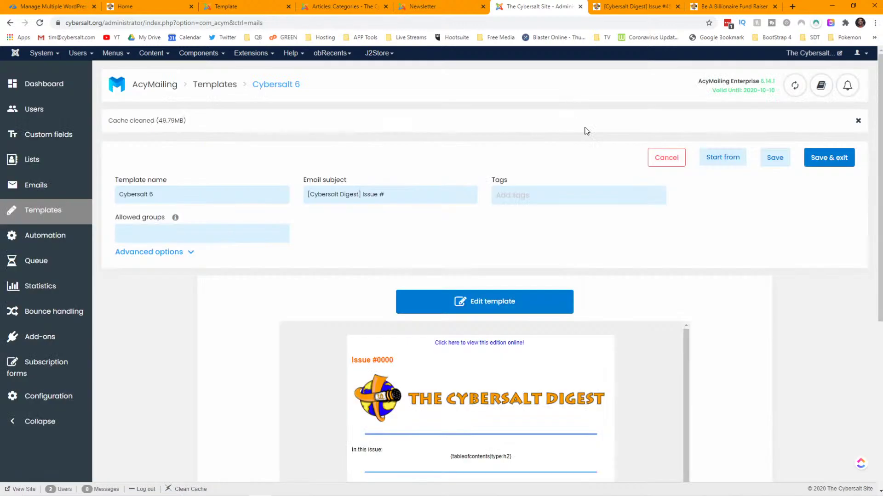
{"action": "left_click", "coordinate": [518, 302]}
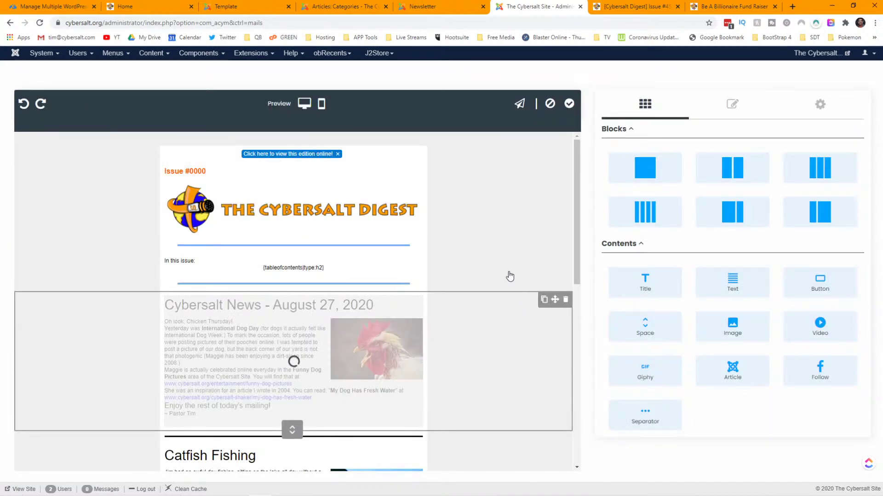
- Preview the template at phone size, scrolling down to the Wall-to-Wall Flower article
{"action": "left_click", "coordinate": [321, 104]}
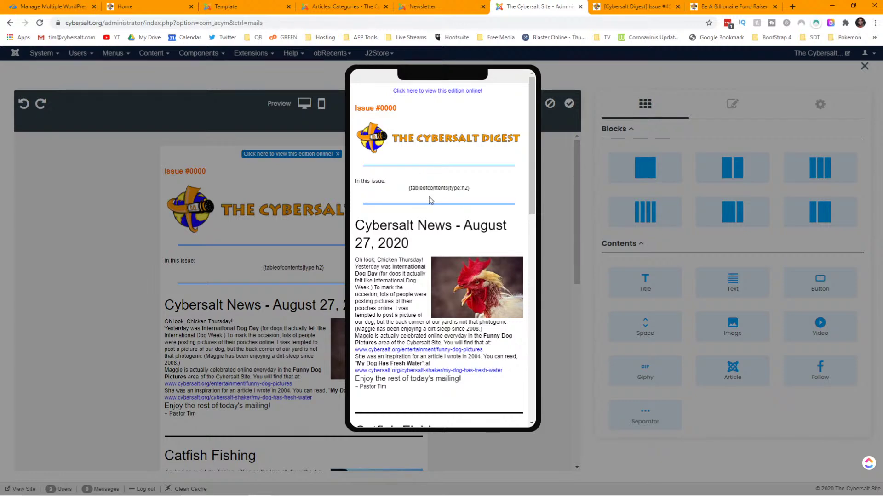
{"action": "scroll", "coordinate": [440, 199], "scroll_direction": "down", "scroll_amount": 8}
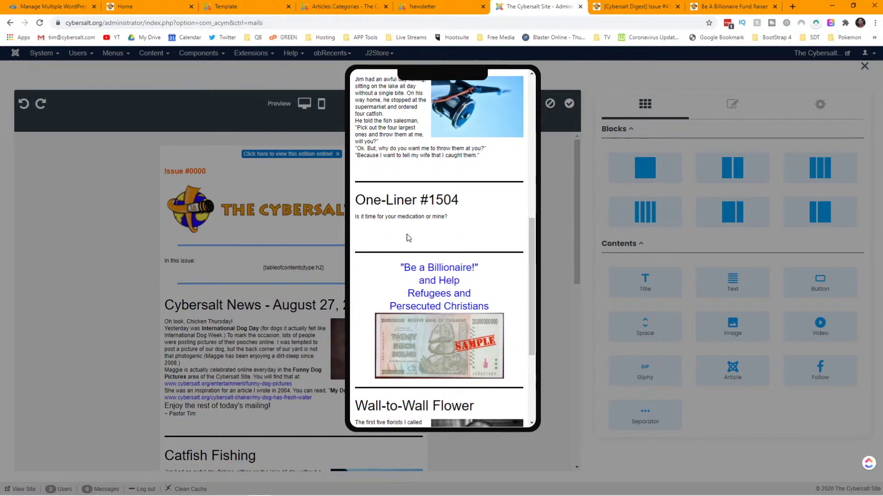
{"action": "scroll", "coordinate": [400, 237], "scroll_direction": "down", "scroll_amount": 3}
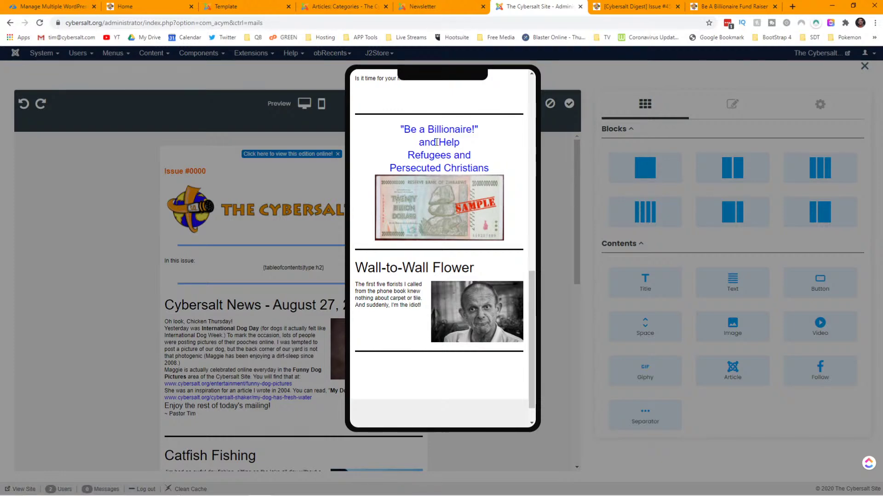
{"action": "scroll", "coordinate": [437, 143], "scroll_direction": "down", "scroll_amount": 1}
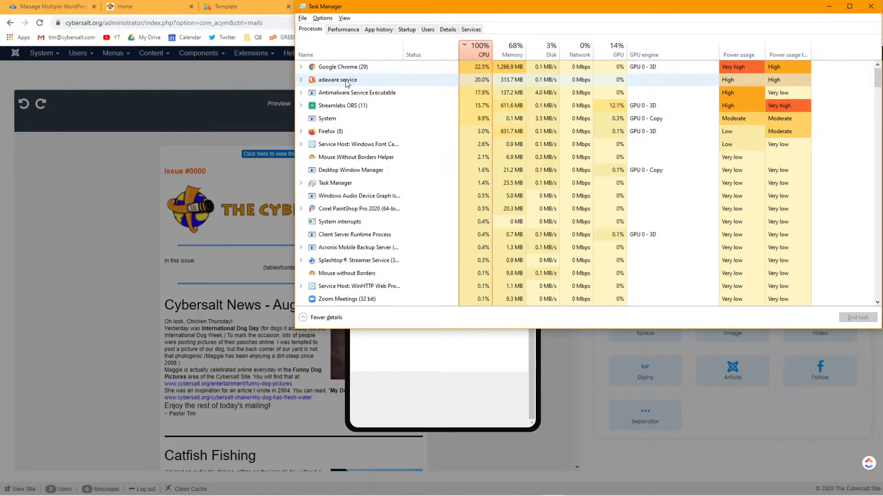
- End the adaware service task in Task Manager's Processes list, then minimize Task Manager
{"action": "right_click", "coordinate": [347, 82]}
{"action": "left_click", "coordinate": [368, 97]}
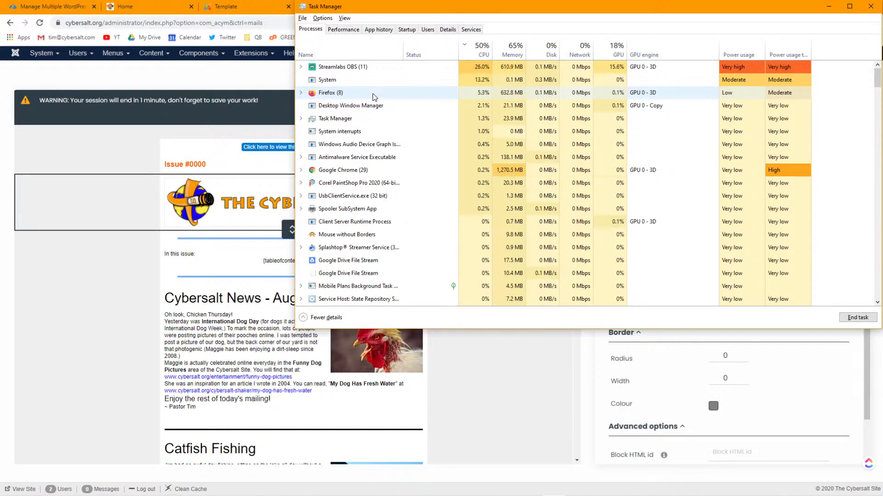
{"action": "left_click", "coordinate": [829, 6]}
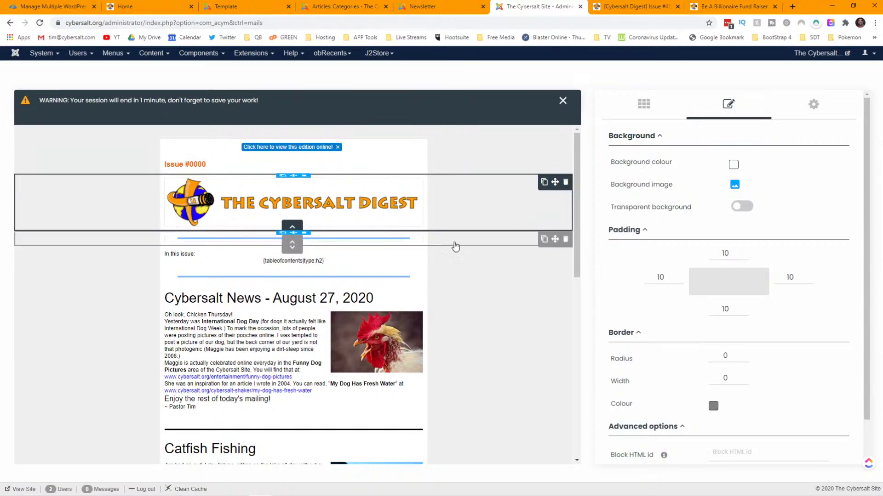
- Reload the Articles: Categories page to keep the session alive, then close the editor's session warning
{"action": "left_click", "coordinate": [322, 6]}
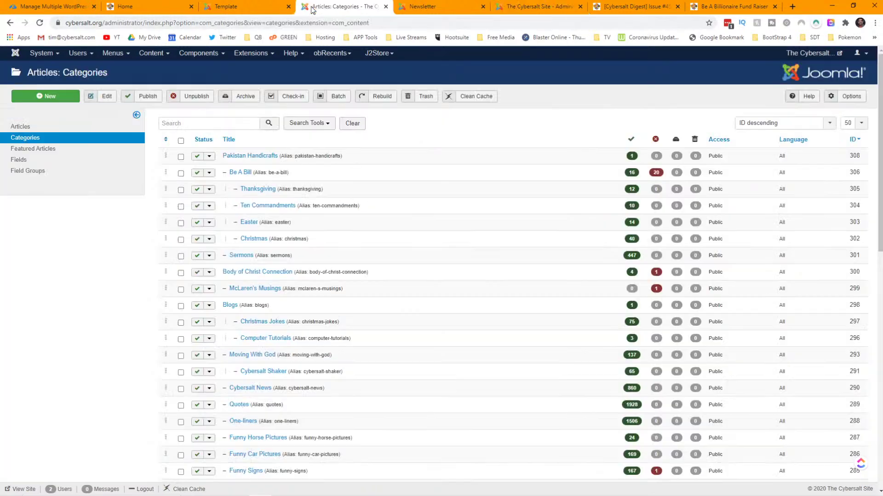
{"action": "left_click", "coordinate": [40, 24]}
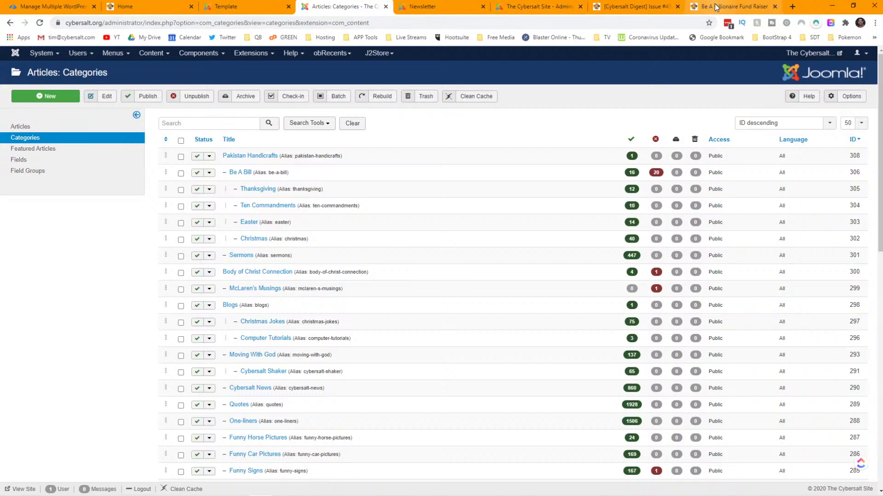
{"action": "left_click", "coordinate": [534, 6]}
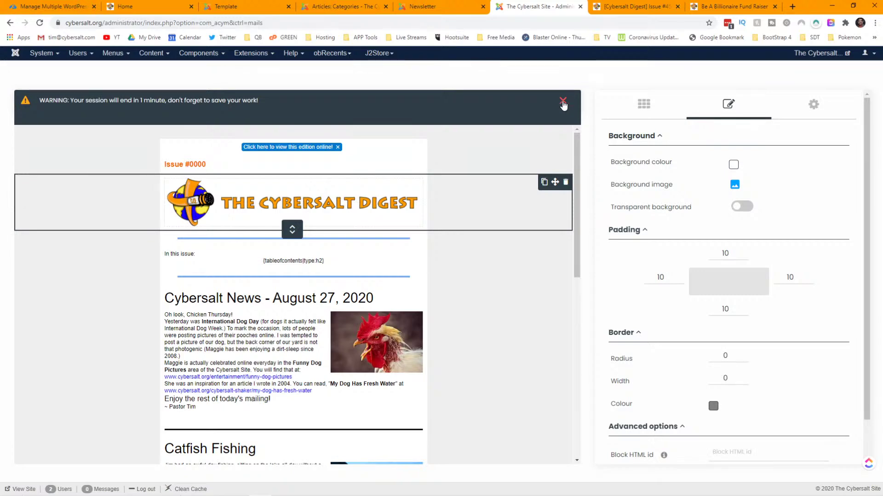
{"action": "left_click", "coordinate": [563, 102]}
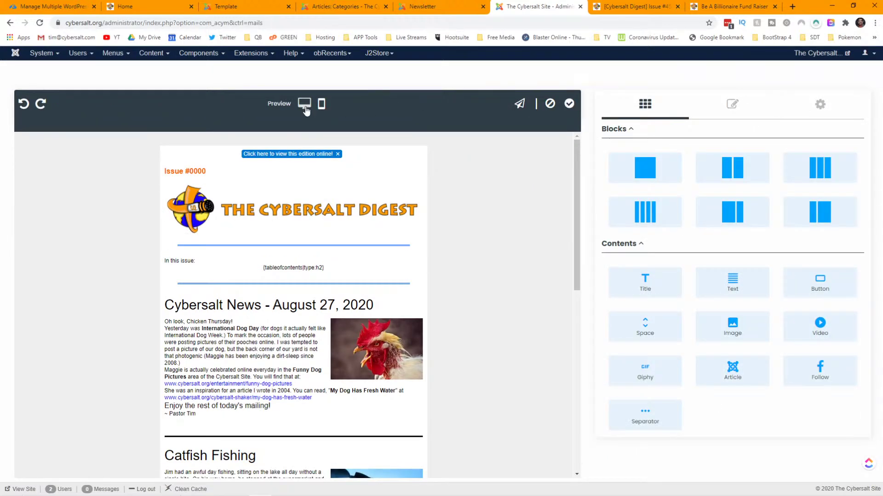
- Show the desktop-size preview and scroll through it from Issue #0000 to the bottom
{"action": "left_click", "coordinate": [305, 104]}
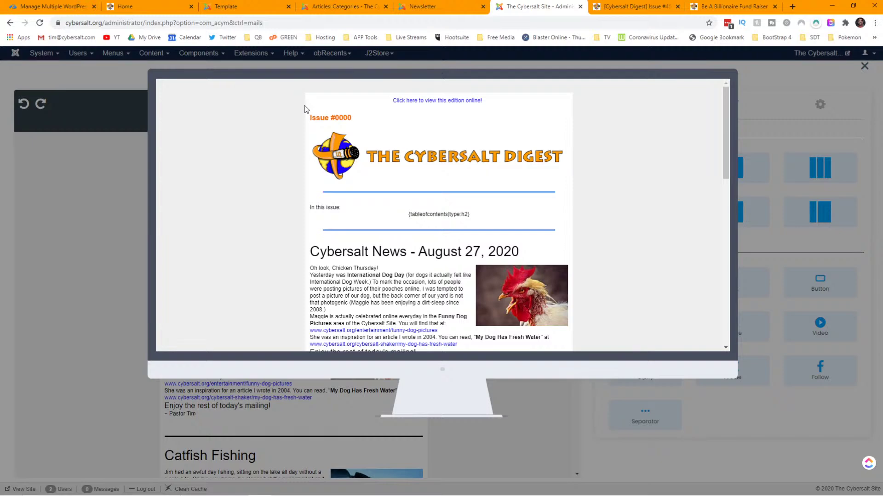
{"action": "scroll", "coordinate": [488, 210], "scroll_direction": "down", "scroll_amount": 15}
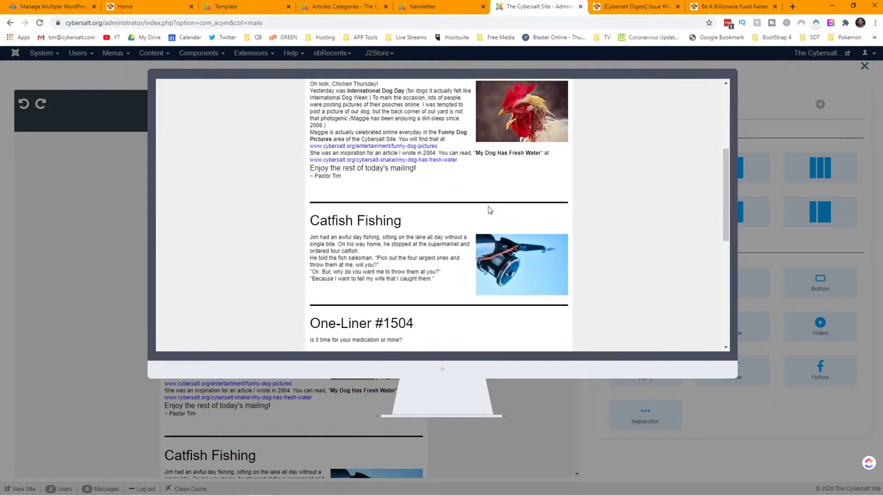
{"action": "scroll", "coordinate": [488, 210], "scroll_direction": "up", "scroll_amount": 15}
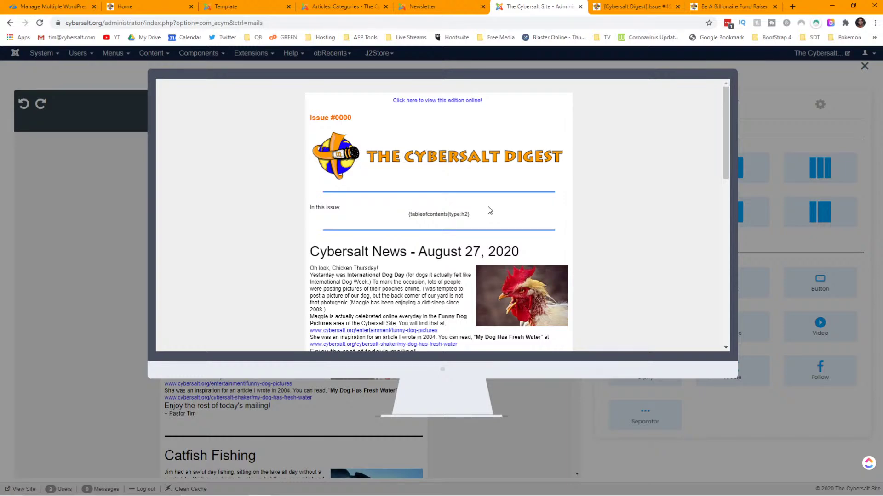
{"action": "scroll", "coordinate": [488, 207], "scroll_direction": "down", "scroll_amount": 1}
{"action": "scroll", "coordinate": [487, 206], "scroll_direction": "down", "scroll_amount": 10}
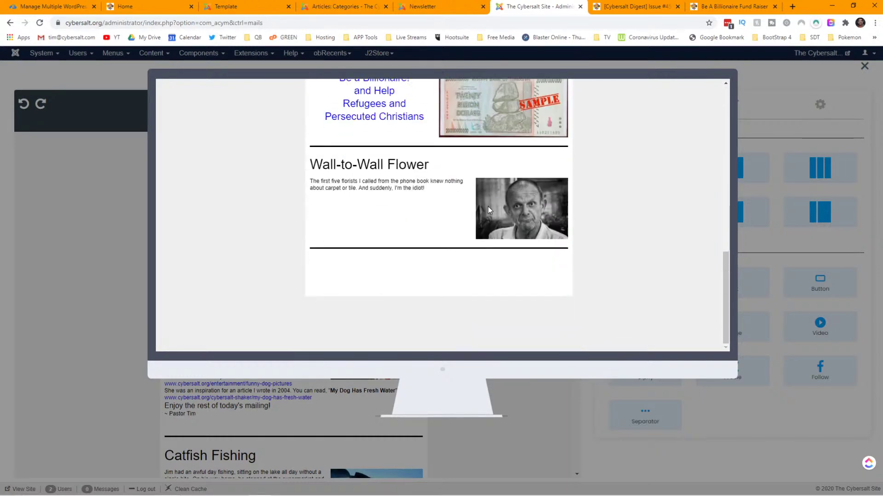
{"action": "scroll", "coordinate": [488, 206], "scroll_direction": "up", "scroll_amount": 5}
{"action": "scroll", "coordinate": [487, 206], "scroll_direction": "up", "scroll_amount": 5}
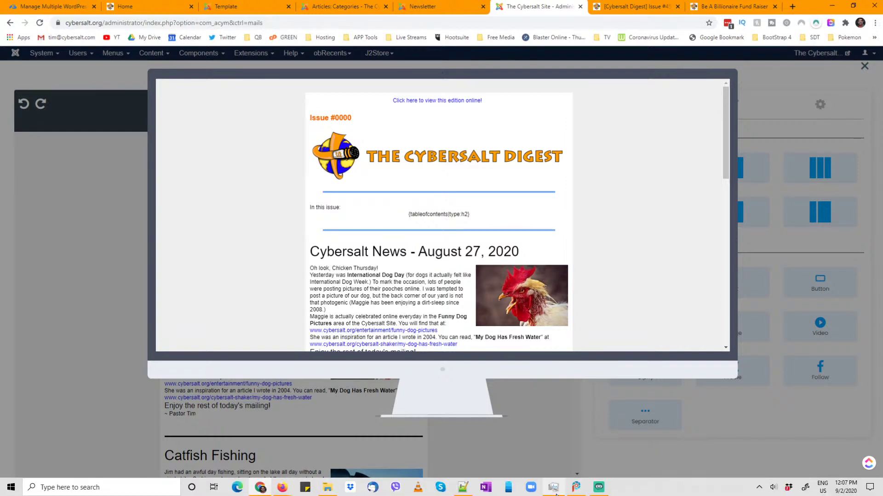
- In Task Manager, expand Google Chrome (29) to review its processes, then collapse it
{"action": "mouse_move", "coordinate": [554, 492]}
{"action": "left_click", "coordinate": [551, 421]}
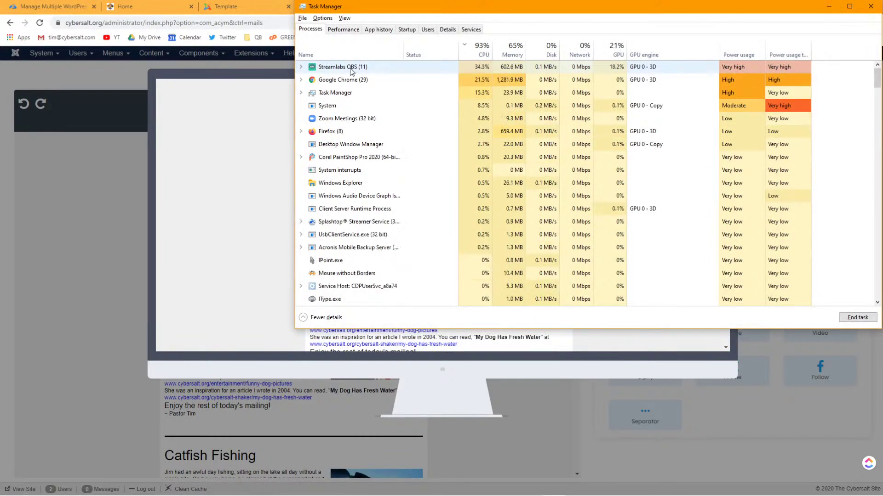
{"action": "left_click", "coordinate": [301, 67]}
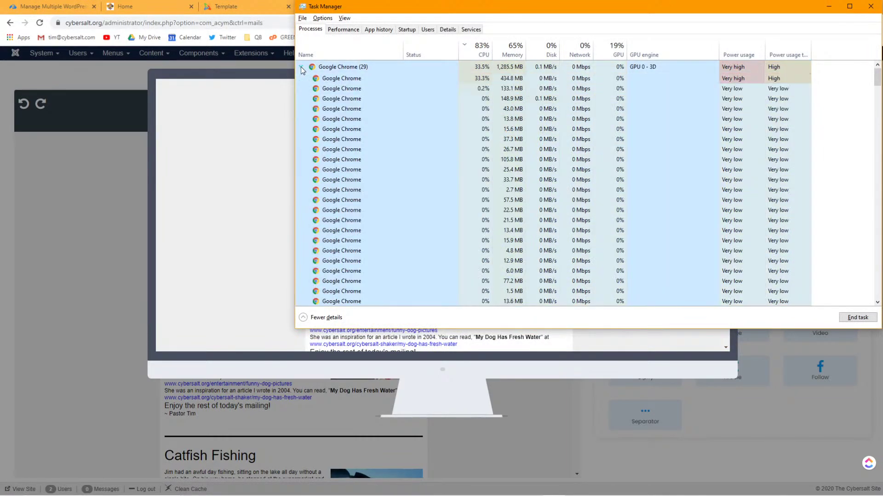
{"action": "left_click", "coordinate": [302, 67]}
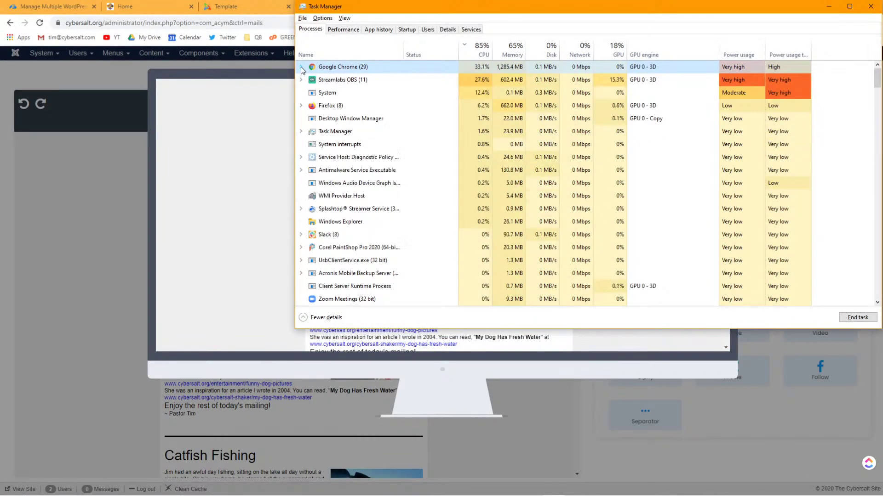
- Close the desktop preview and minimize, then restore, the Chrome window
{"action": "left_click", "coordinate": [226, 262]}
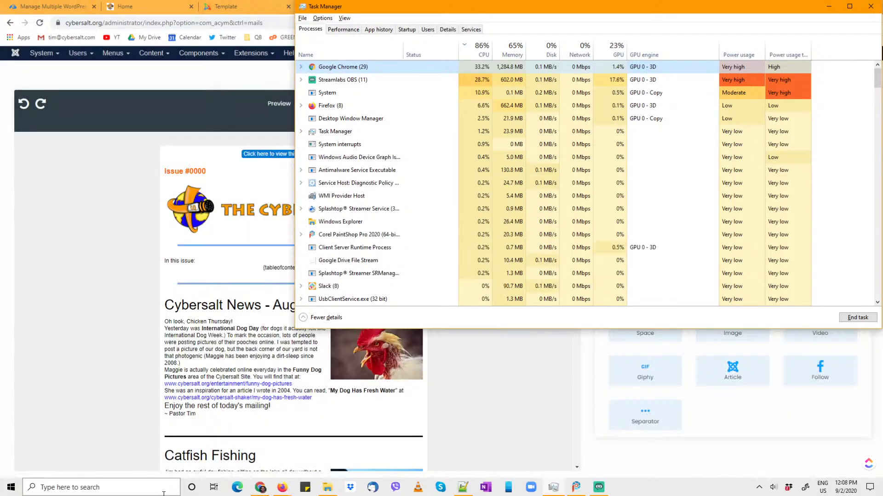
{"action": "left_click", "coordinate": [258, 492]}
{"action": "left_click", "coordinate": [260, 488]}
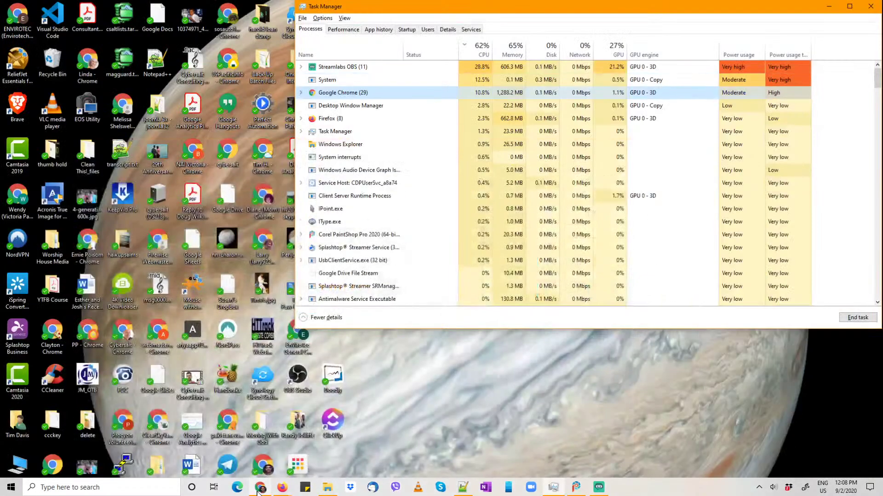
{"action": "left_click", "coordinate": [260, 489]}
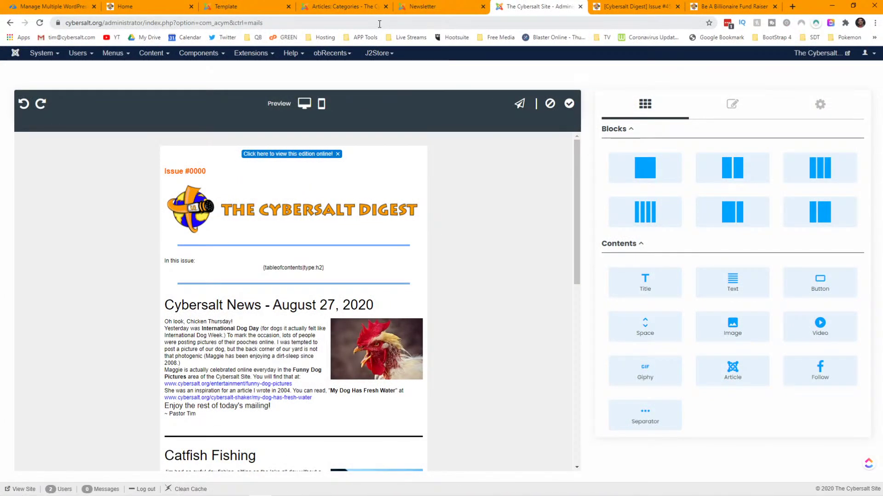
- Scroll to the bottom of the template, then switch to the [Cybersalt Digest] Issue tab
{"action": "scroll", "coordinate": [478, 180], "scroll_direction": "down", "scroll_amount": 9}
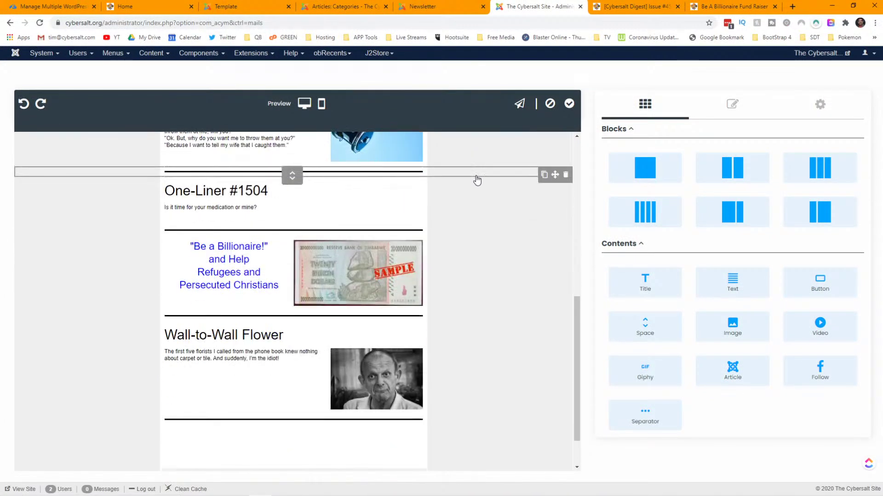
{"action": "scroll", "coordinate": [478, 180], "scroll_direction": "down", "scroll_amount": 1}
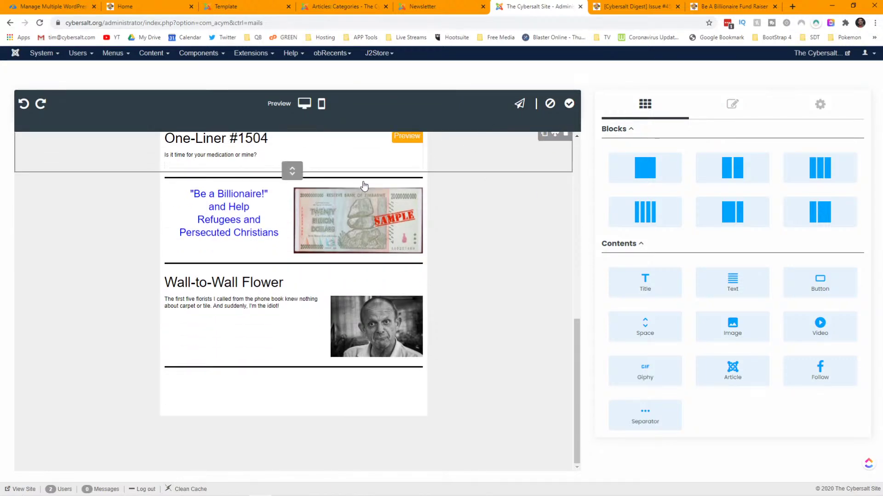
{"action": "left_click", "coordinate": [627, 10]}
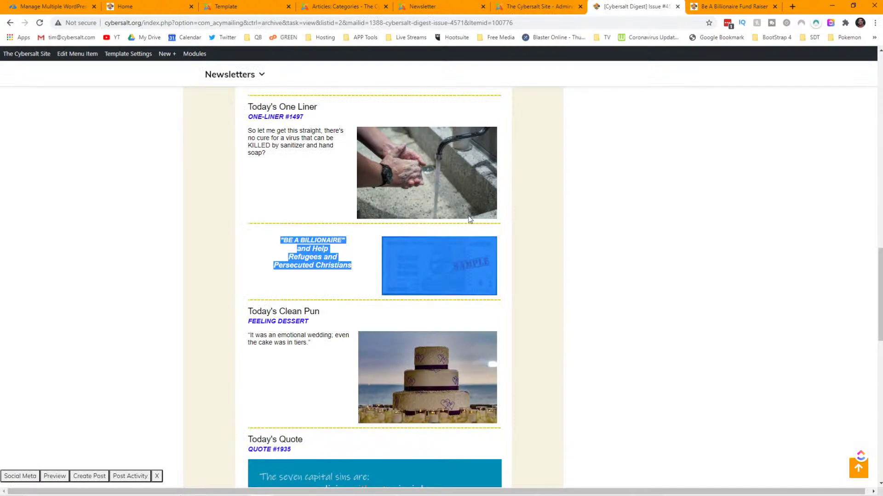
- Scroll the archived issue down to Today's Illustration, then return to the Administration editor tab
{"action": "scroll", "coordinate": [416, 221], "scroll_direction": "down", "scroll_amount": 4}
{"action": "scroll", "coordinate": [390, 242], "scroll_direction": "down", "scroll_amount": 2}
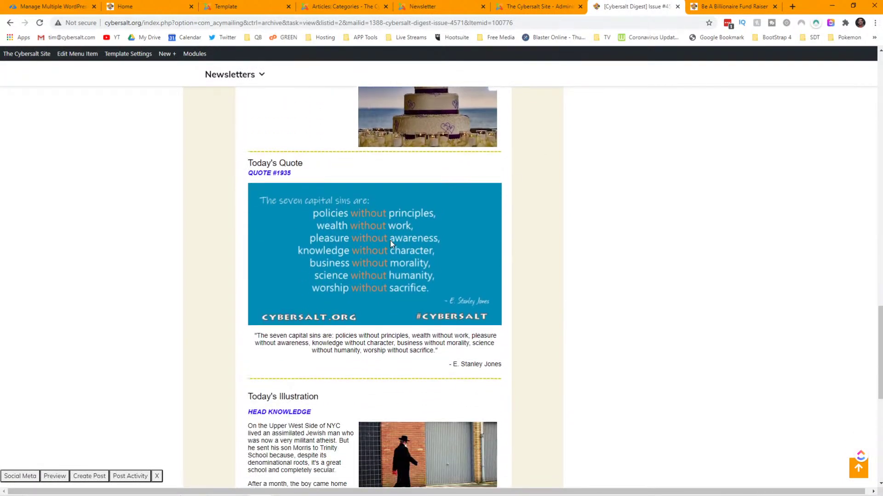
{"action": "scroll", "coordinate": [390, 243], "scroll_direction": "down", "scroll_amount": 3}
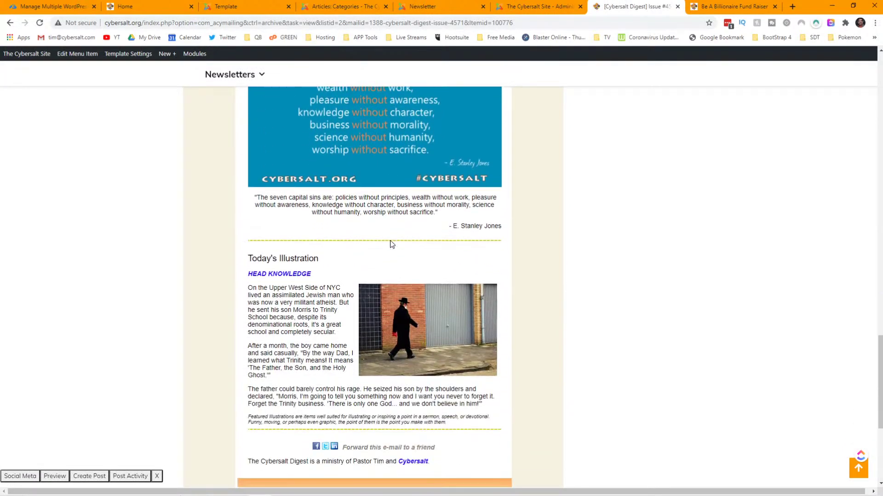
{"action": "left_click", "coordinate": [531, 9]}
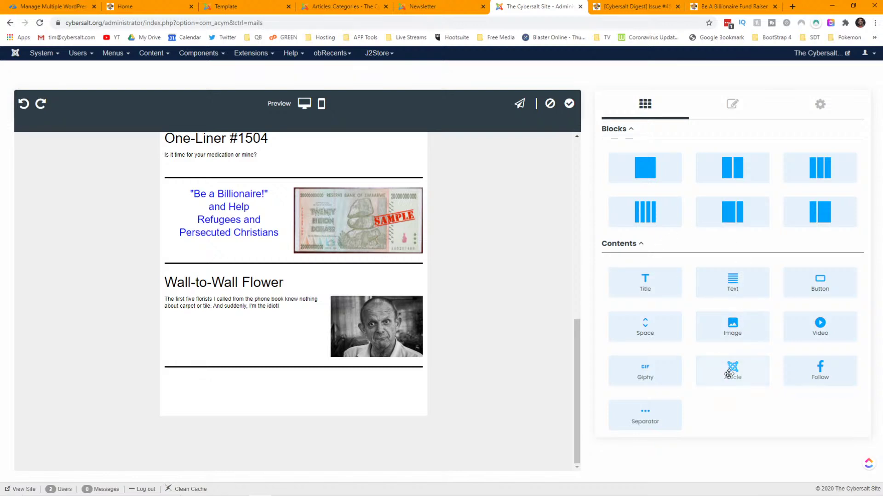
- Drop an empty article block below the closing divider, then go back to the archived Cybersalt Digest issue
{"action": "left_click_drag", "start_coordinate": [729, 374], "coordinate": [337, 400]}
{"action": "left_click", "coordinate": [335, 396]}
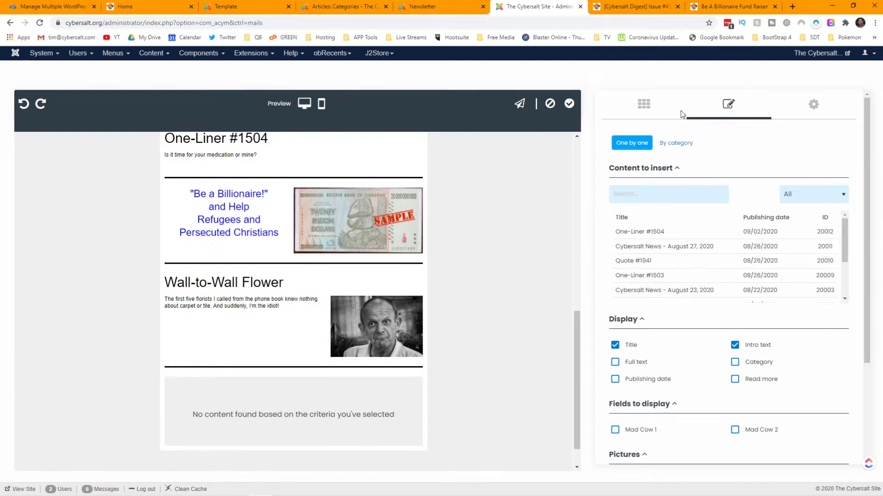
{"action": "left_click", "coordinate": [620, 6]}
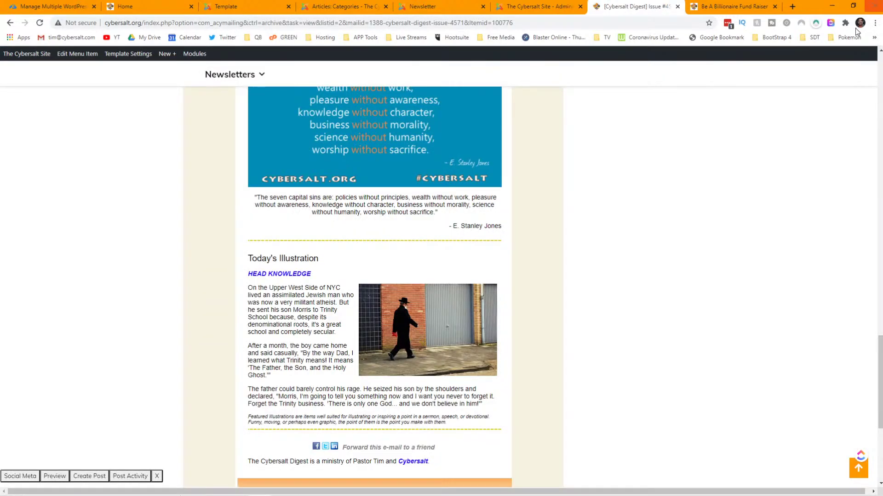
- Review the Today's Quote section of the archived issue, then return to the AcyMailing administration tab
{"action": "scroll", "coordinate": [515, 165], "scroll_direction": "up", "scroll_amount": 3}
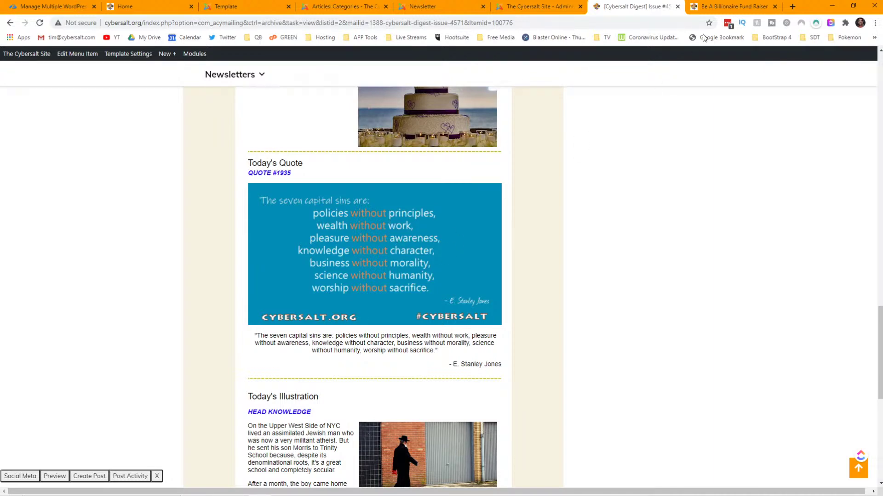
{"action": "left_click", "coordinate": [540, 8]}
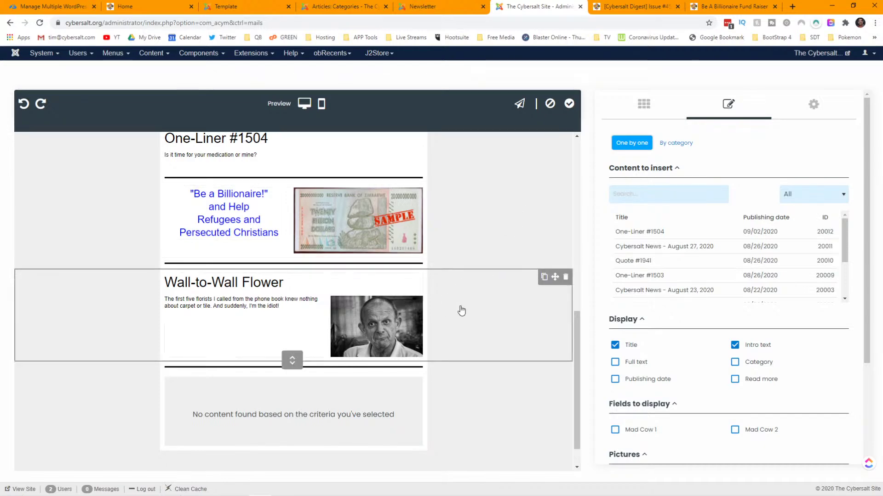
- Fill the new block by category from Quotes, limited to 1 article
{"action": "scroll", "coordinate": [690, 245], "scroll_direction": "down", "scroll_amount": 2}
{"action": "scroll", "coordinate": [690, 245], "scroll_direction": "up", "scroll_amount": 2}
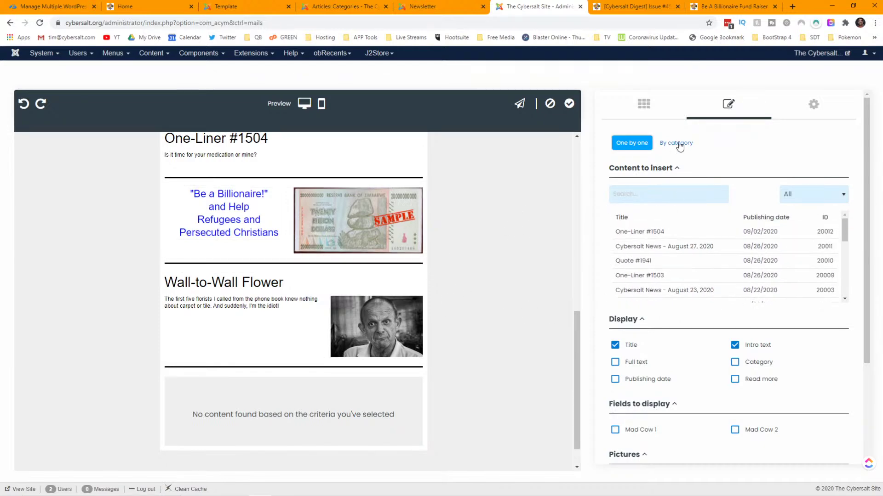
{"action": "left_click", "coordinate": [677, 143]}
{"action": "scroll", "coordinate": [723, 234], "scroll_direction": "down", "scroll_amount": 9}
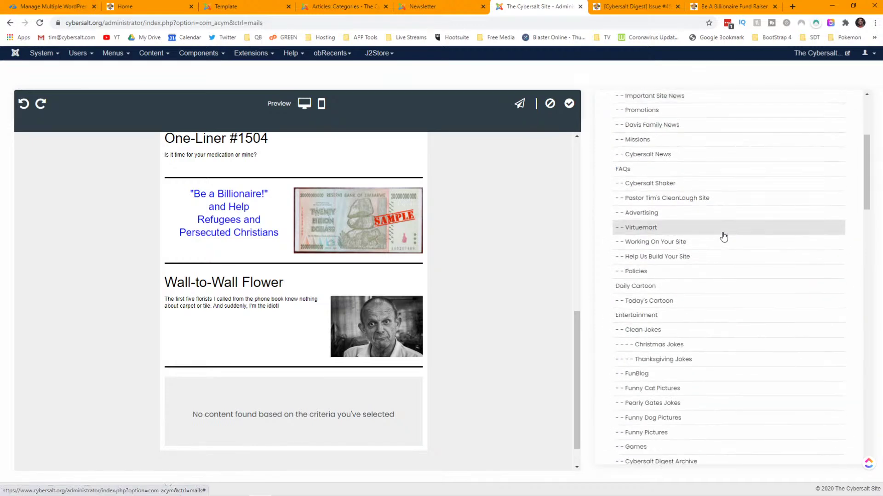
{"action": "scroll", "coordinate": [724, 236], "scroll_direction": "down", "scroll_amount": 7}
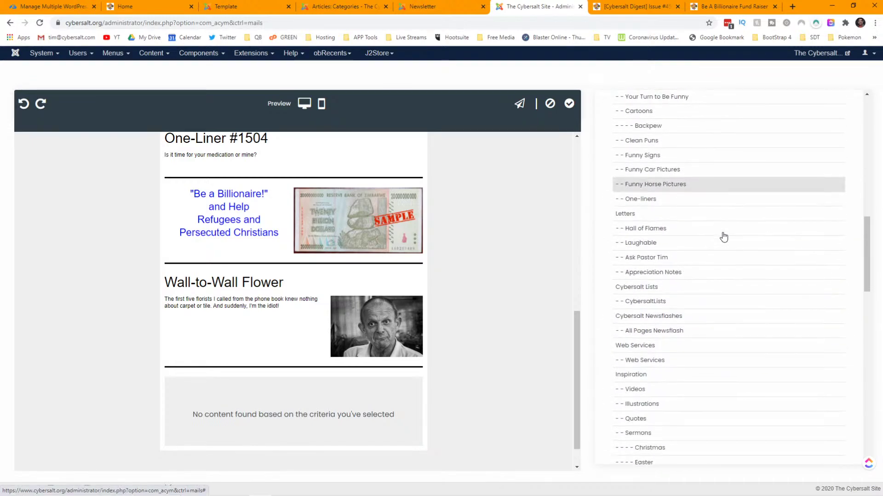
{"action": "left_click", "coordinate": [643, 275]}
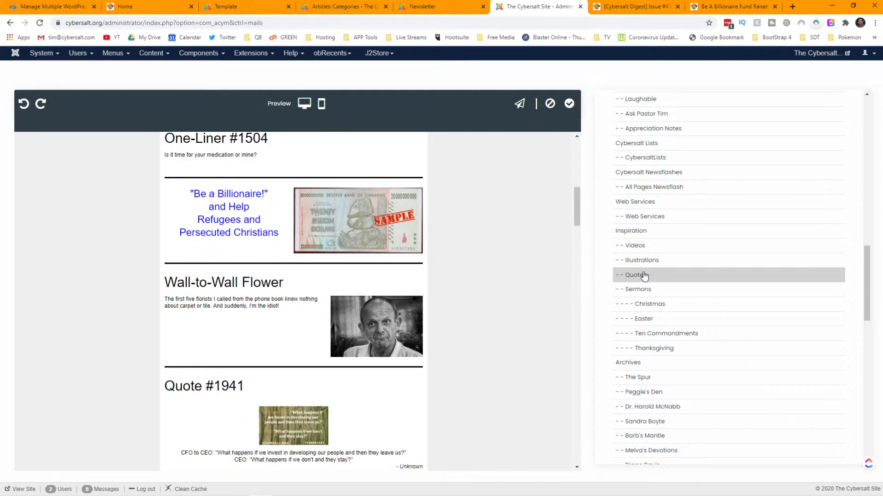
{"action": "scroll", "coordinate": [494, 363], "scroll_direction": "down", "scroll_amount": 2}
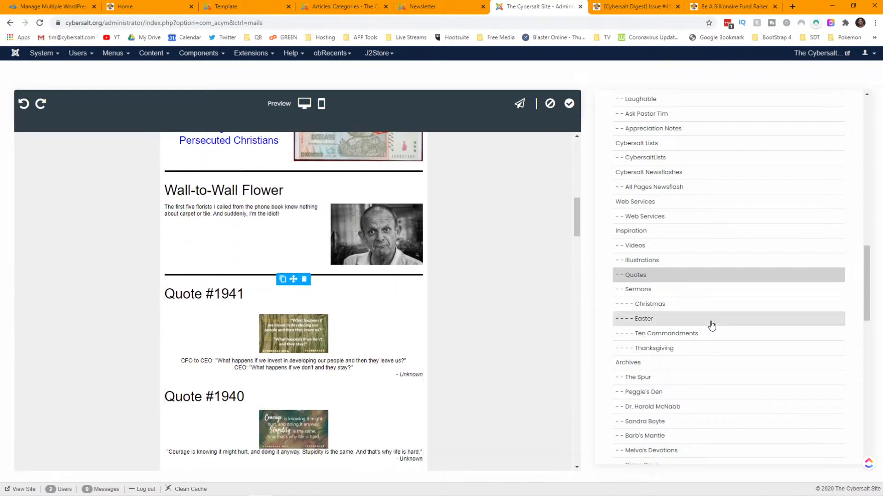
{"action": "scroll", "coordinate": [717, 377], "scroll_direction": "down", "scroll_amount": 10}
{"action": "left_click", "coordinate": [736, 438]}
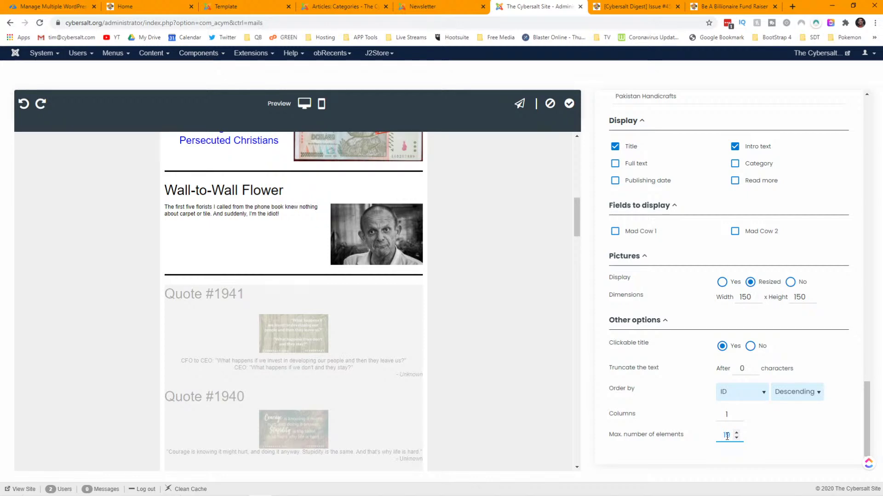
{"action": "double_click", "coordinate": [726, 435]}
{"action": "type", "text": "1"}
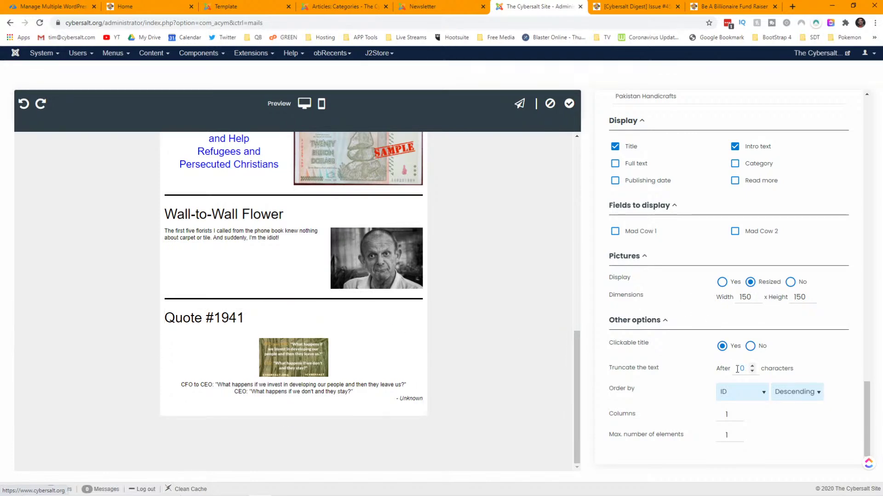
- Change the picture width from 150 to 450, then set Pictures Display to No
{"action": "left_click", "coordinate": [753, 300]}
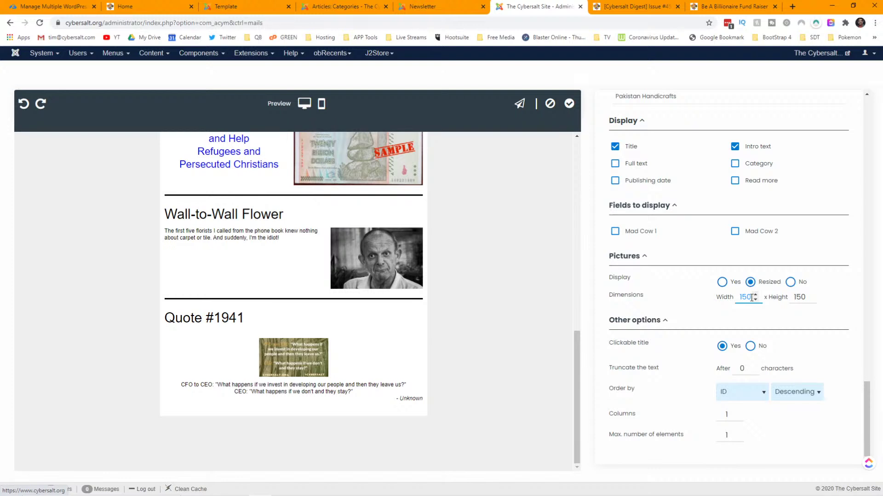
{"action": "double_click", "coordinate": [751, 298]}
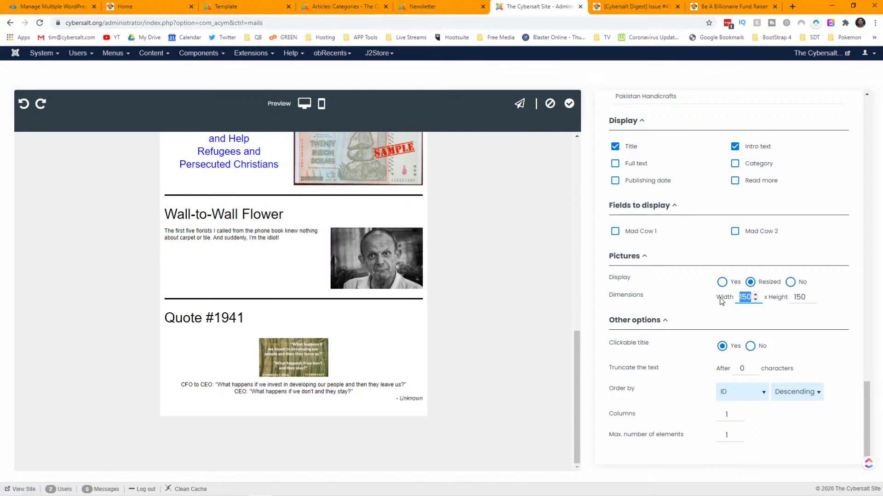
{"action": "type", "text": "450"}
{"action": "key", "text": "Tab"}
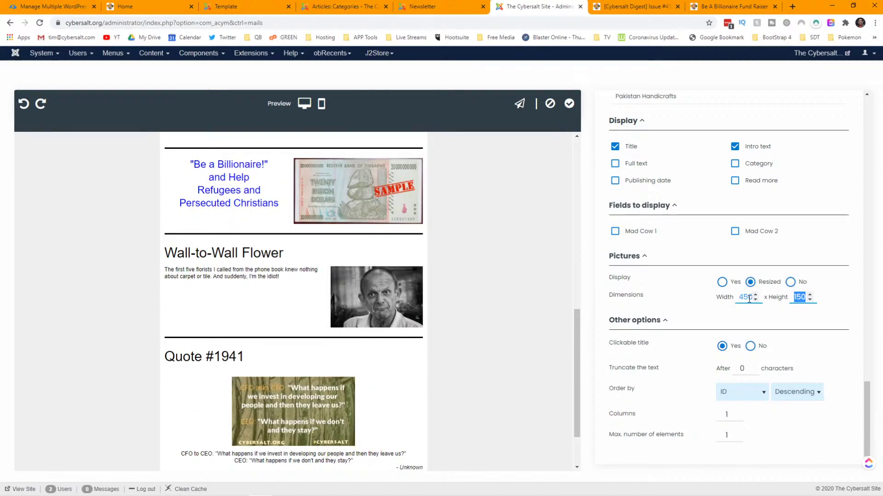
{"action": "left_click", "coordinate": [790, 282]}
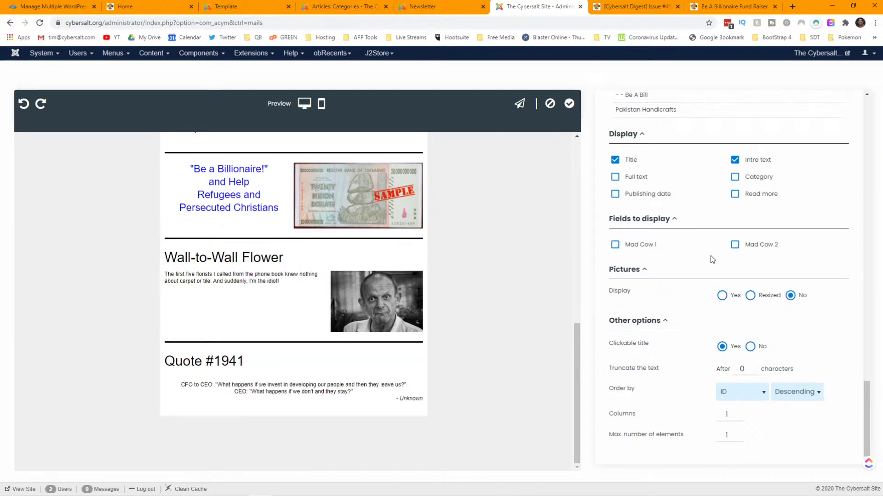
- Turn Pictures Display back on and toggle Intro text off and on to show the full-size quote image
{"action": "left_click", "coordinate": [722, 296]}
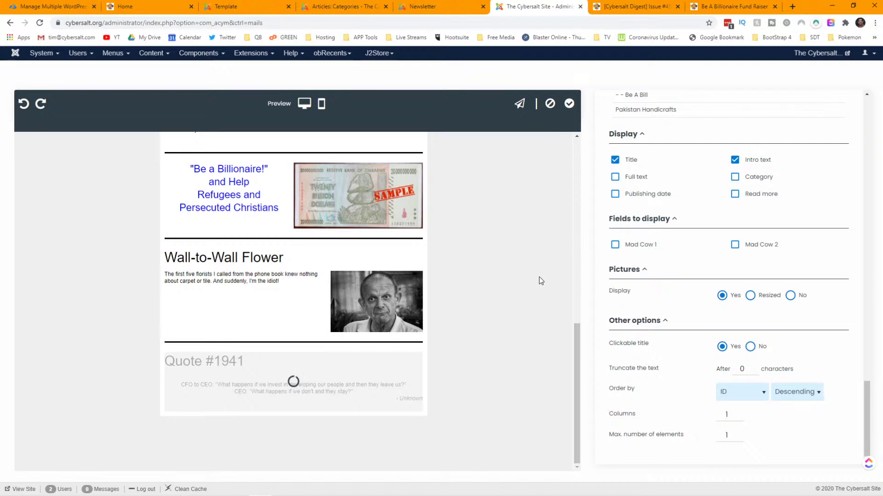
{"action": "scroll", "coordinate": [535, 285], "scroll_direction": "down", "scroll_amount": 3}
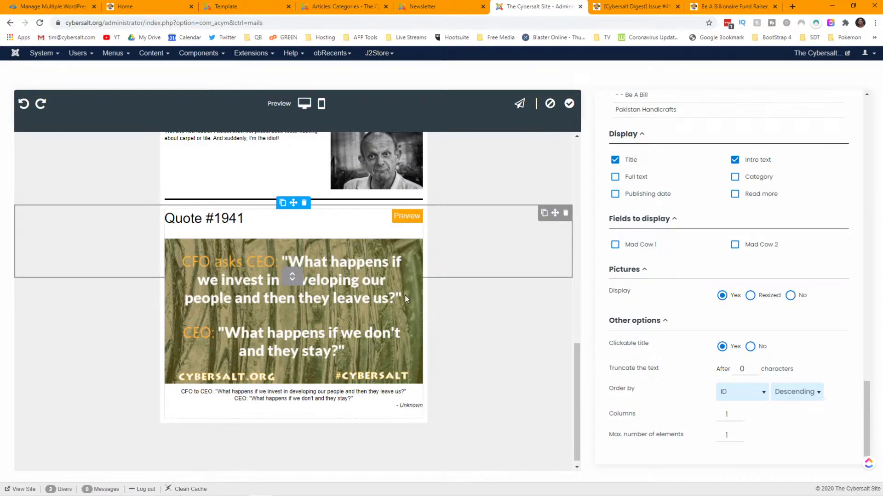
{"action": "left_click", "coordinate": [734, 160]}
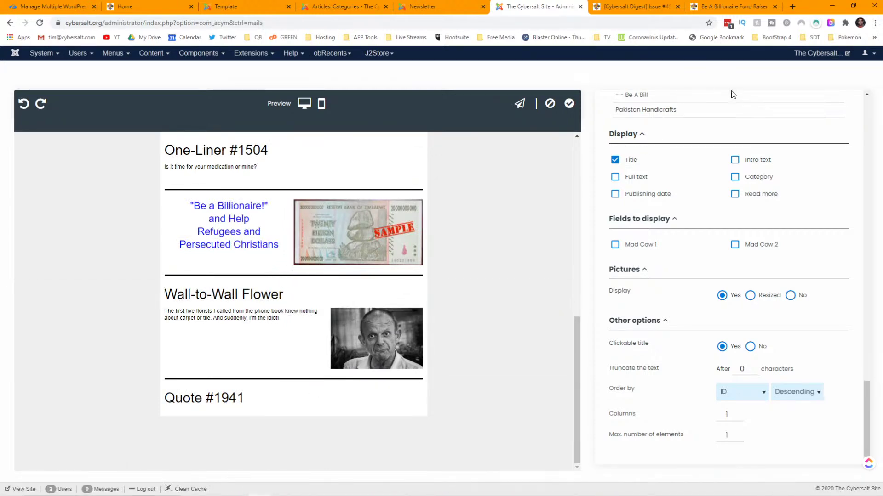
{"action": "left_click", "coordinate": [736, 163]}
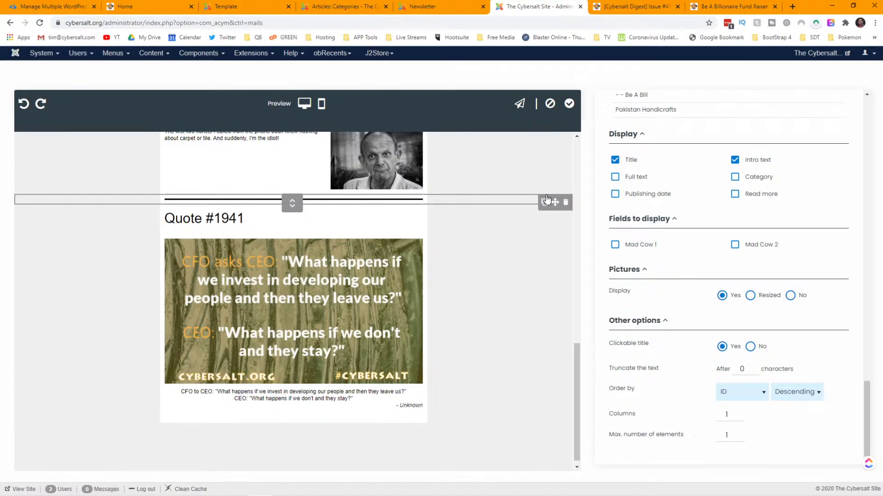
- Duplicate the divider above Quote #1941 and move the copy beneath the quote block
{"action": "left_click", "coordinate": [525, 220]}
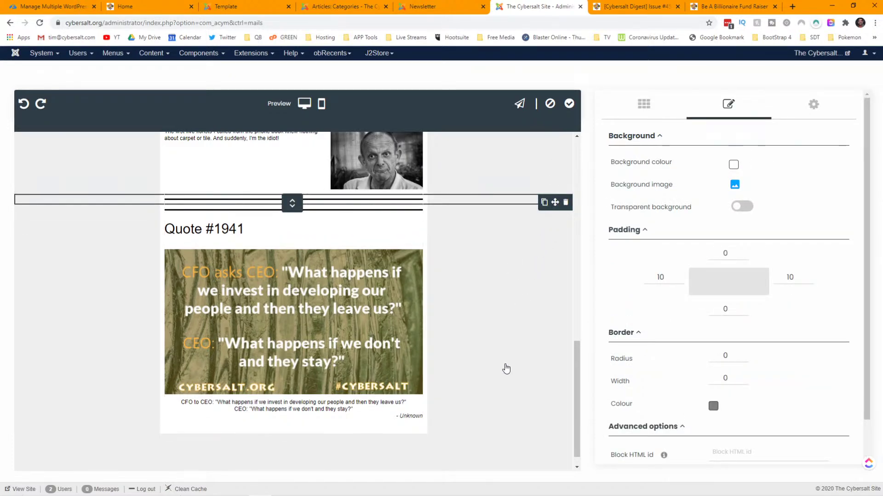
{"action": "left_click", "coordinate": [498, 456]}
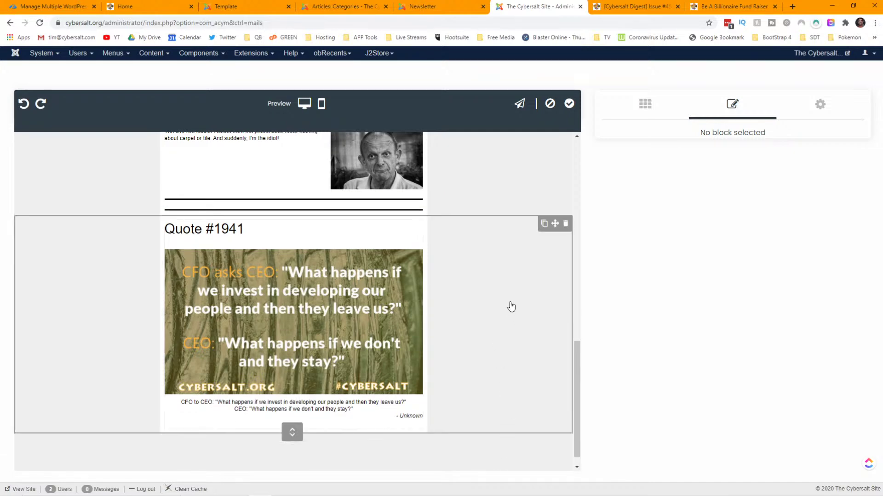
{"action": "left_click", "coordinate": [510, 210]}
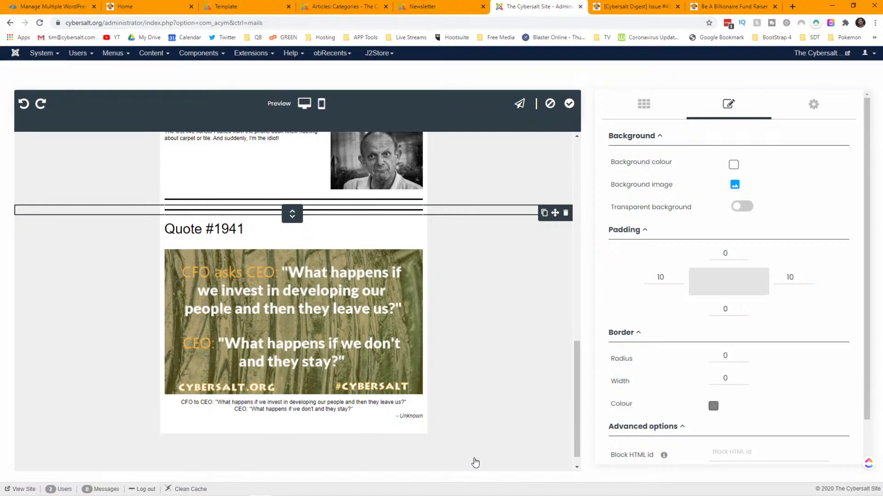
{"action": "key", "text": "ctrl+z"}
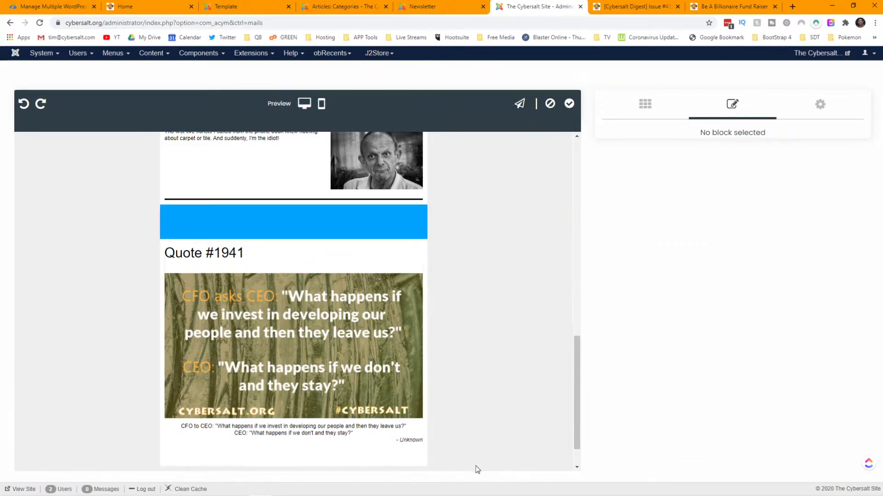
{"action": "key", "text": "ctrl+y"}
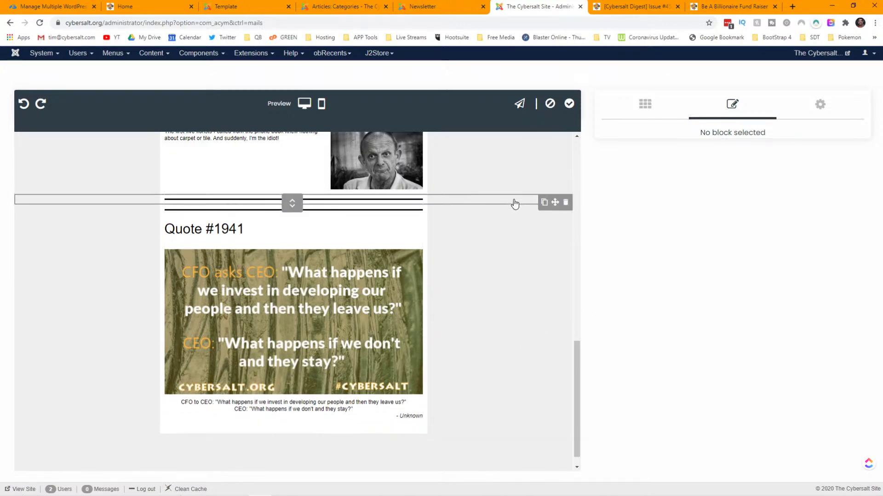
{"action": "left_click_drag", "start_coordinate": [555, 207], "coordinate": [519, 465]}
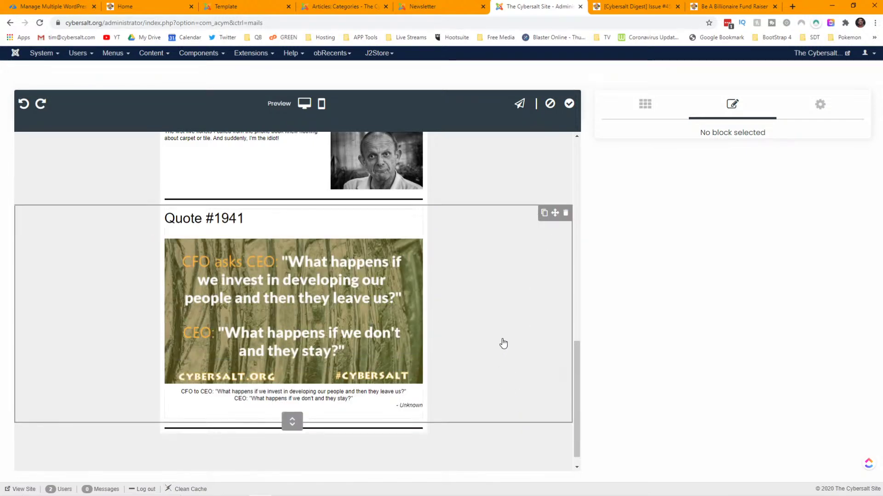
{"action": "scroll", "coordinate": [502, 344], "scroll_direction": "down", "scroll_amount": 1}
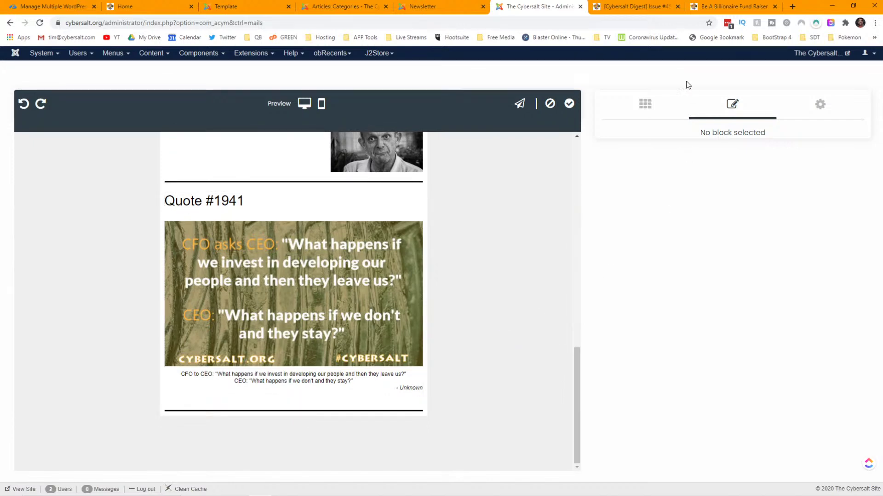
{"action": "left_click", "coordinate": [646, 104]}
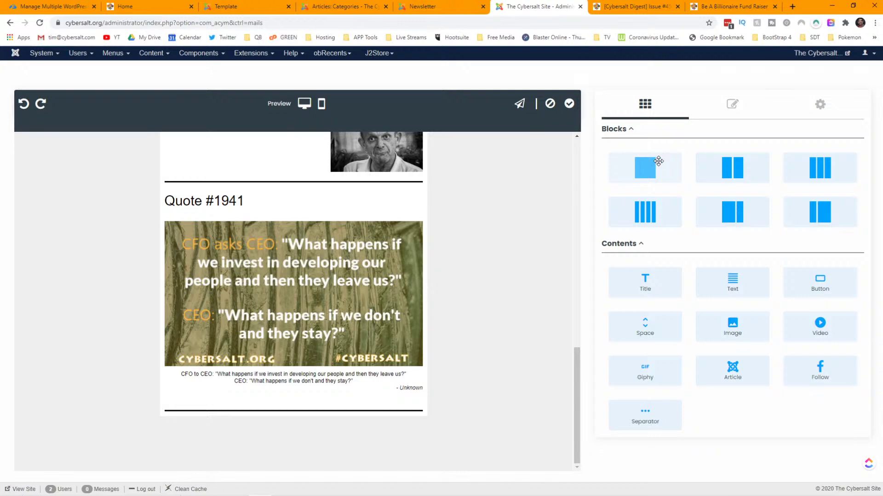
- Add a one-column block at the email's end and glance at the published Cybersalt Digest issue
{"action": "left_click_drag", "start_coordinate": [658, 161], "coordinate": [740, 312]}
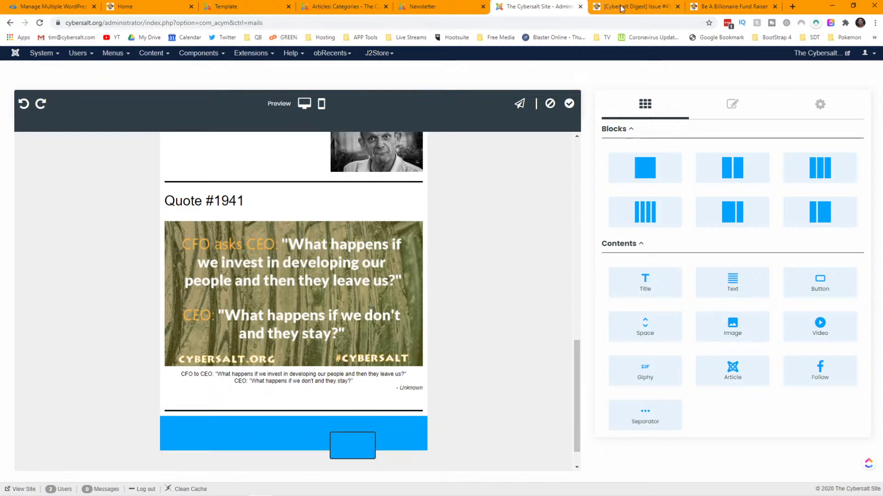
{"action": "key", "text": "ctrl+Tab"}
{"action": "scroll", "coordinate": [336, 212], "scroll_direction": "down", "scroll_amount": 3}
{"action": "scroll", "coordinate": [337, 215], "scroll_direction": "down", "scroll_amount": 3}
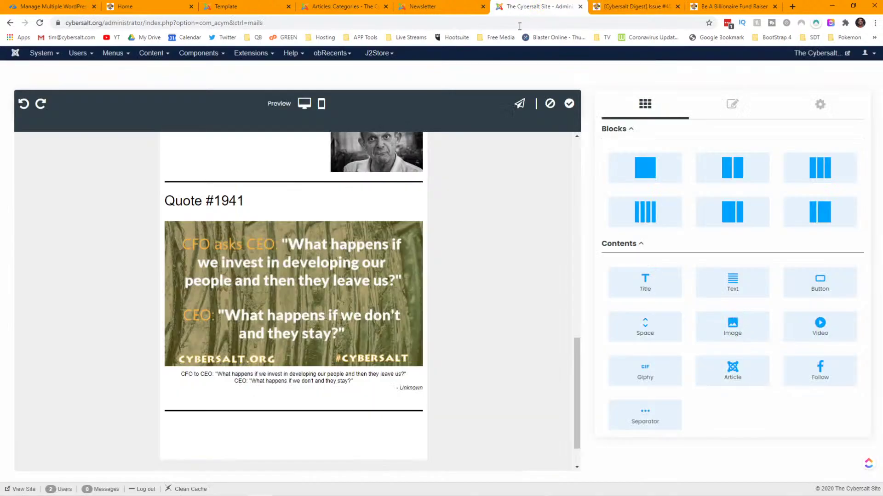
{"action": "left_click", "coordinate": [532, 7]}
- Insert an article block below the closing divider, picking by category with a maximum of 1 article
{"action": "left_click_drag", "start_coordinate": [743, 370], "coordinate": [311, 423]}
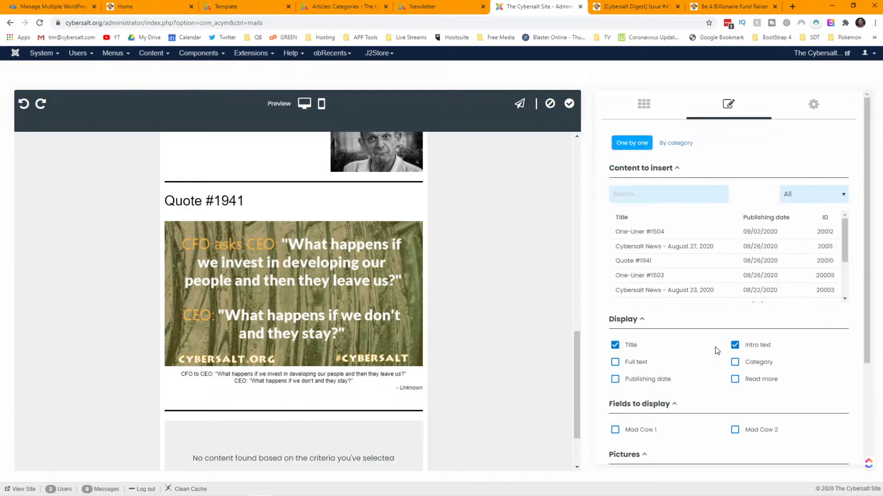
{"action": "scroll", "coordinate": [717, 351], "scroll_direction": "down", "scroll_amount": 3}
{"action": "scroll", "coordinate": [699, 276], "scroll_direction": "up", "scroll_amount": 5}
{"action": "left_click", "coordinate": [677, 143]}
{"action": "scroll", "coordinate": [751, 310], "scroll_direction": "down", "scroll_amount": 10}
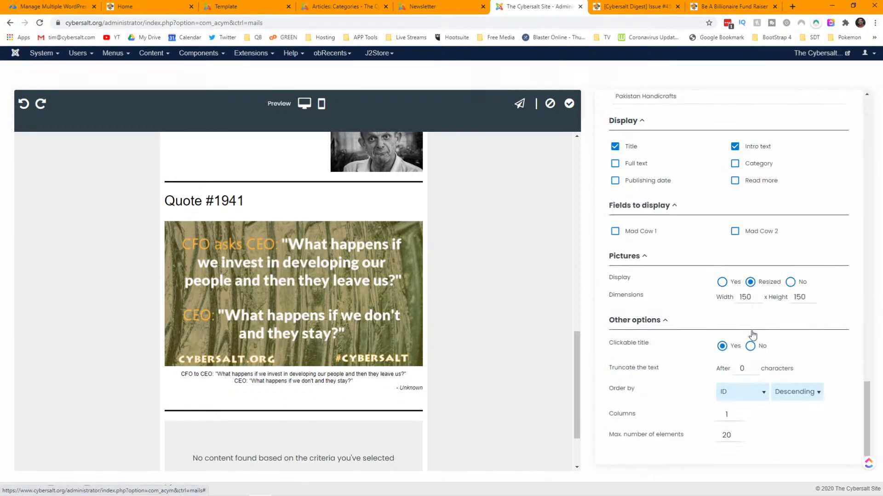
{"action": "double_click", "coordinate": [725, 435]}
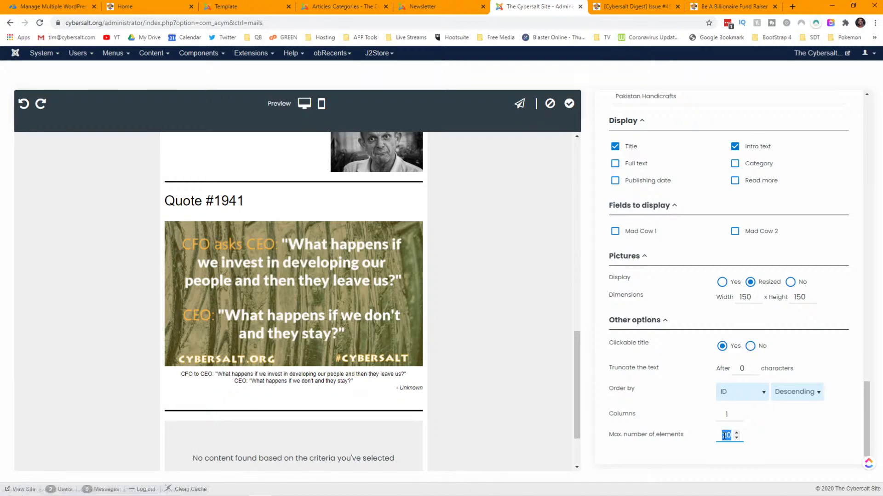
{"action": "type", "text": "1"}
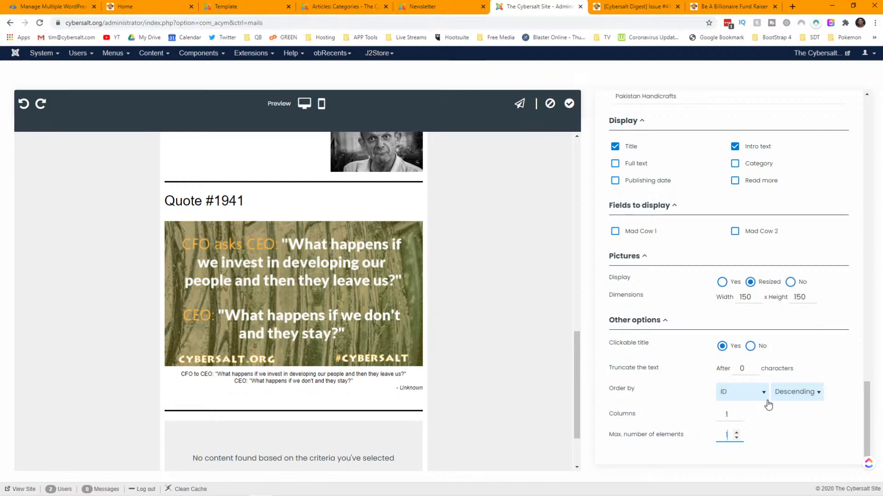
{"action": "left_click", "coordinate": [769, 442]}
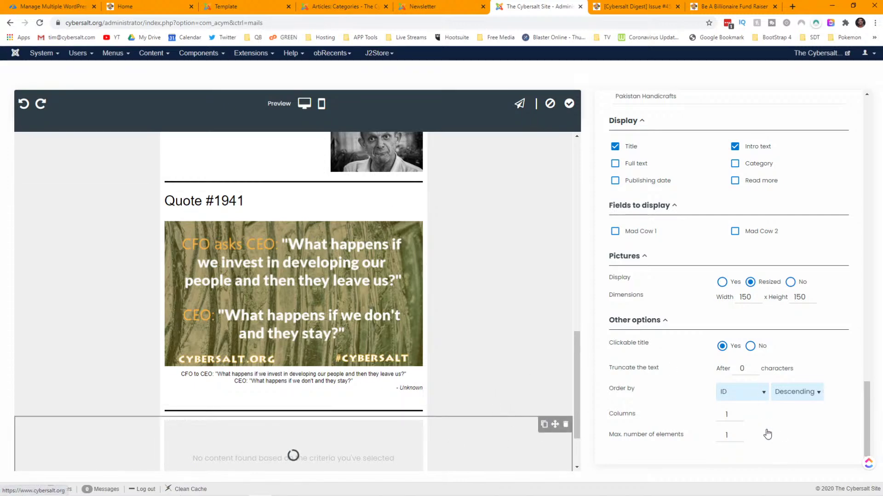
- Set the block's picture dimensions to 200 wide by 200 high
{"action": "scroll", "coordinate": [767, 434], "scroll_direction": "up", "scroll_amount": 7}
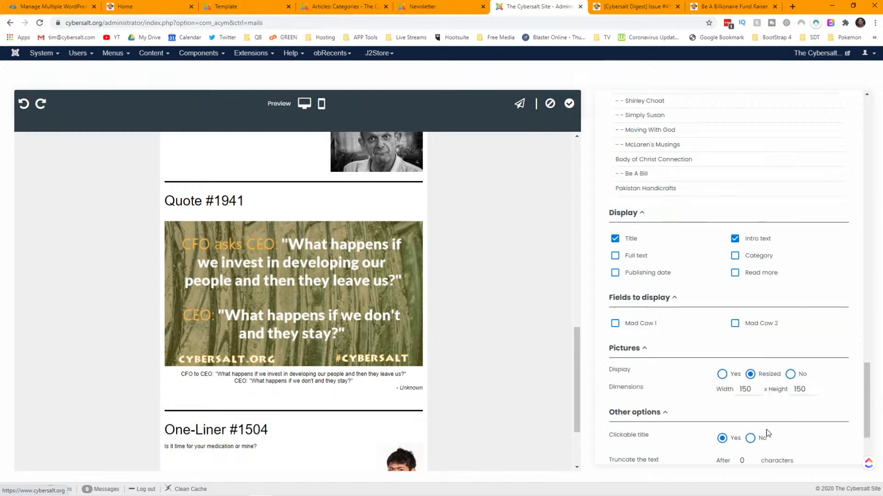
{"action": "scroll", "coordinate": [768, 433], "scroll_direction": "down", "scroll_amount": 7}
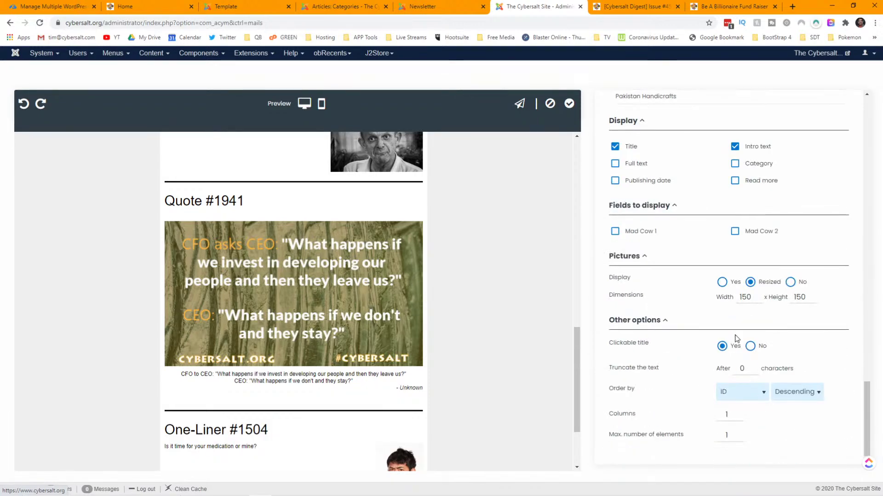
{"action": "double_click", "coordinate": [745, 298]}
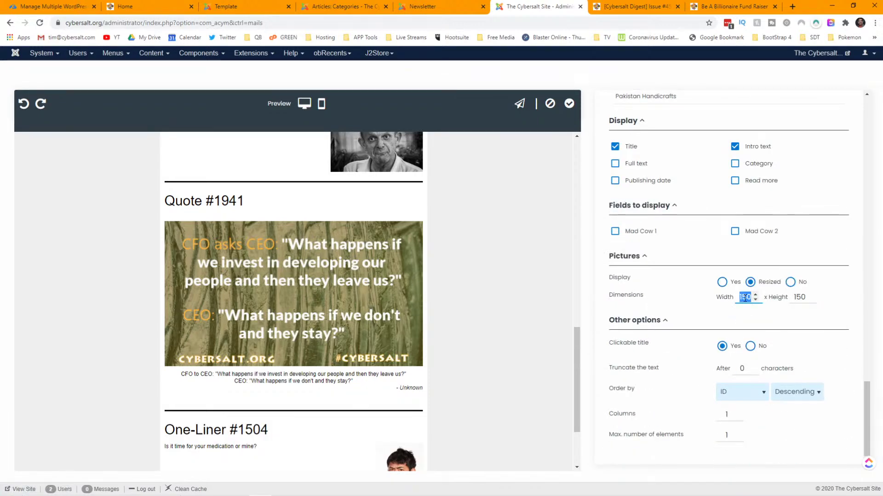
{"action": "type", "text": "200"}
{"action": "key", "text": "Tab"}
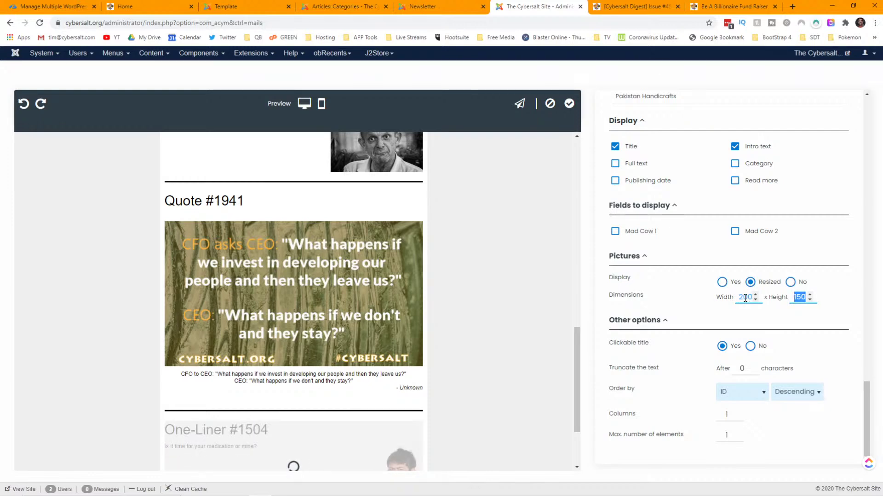
{"action": "type", "text": "200"}
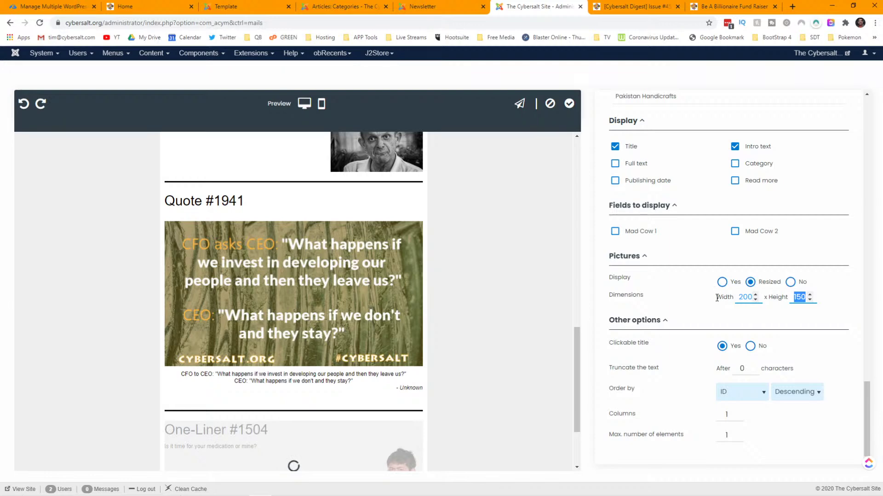
{"action": "scroll", "coordinate": [711, 301], "scroll_direction": "up", "scroll_amount": 3}
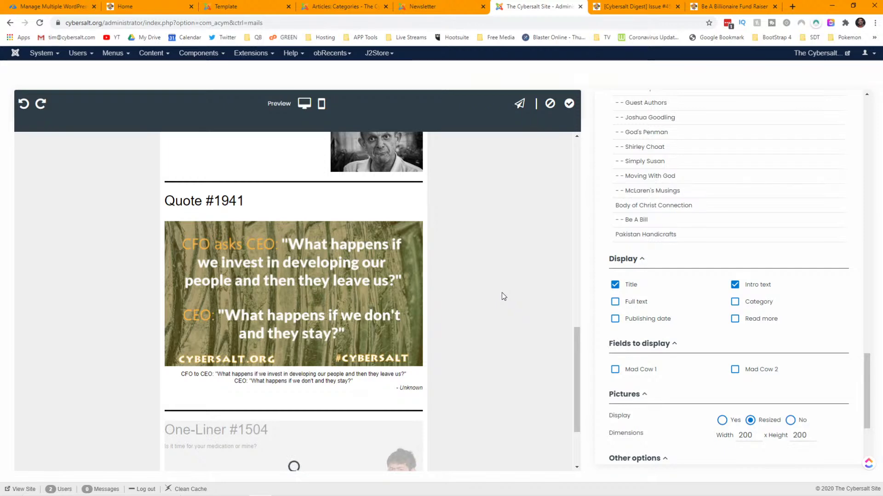
{"action": "scroll", "coordinate": [501, 297], "scroll_direction": "down", "scroll_amount": 3}
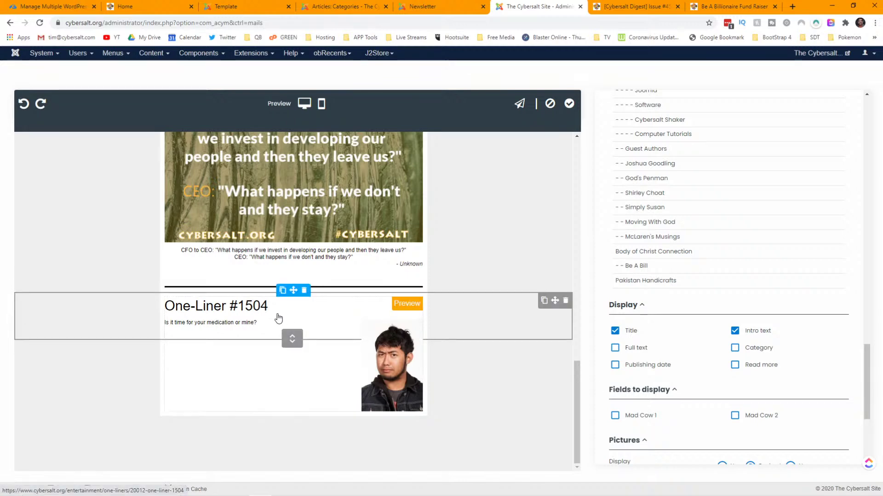
- Pull the block's article from the Illustrations category, ordered by Publishing date
{"action": "scroll", "coordinate": [685, 354], "scroll_direction": "up", "scroll_amount": 5}
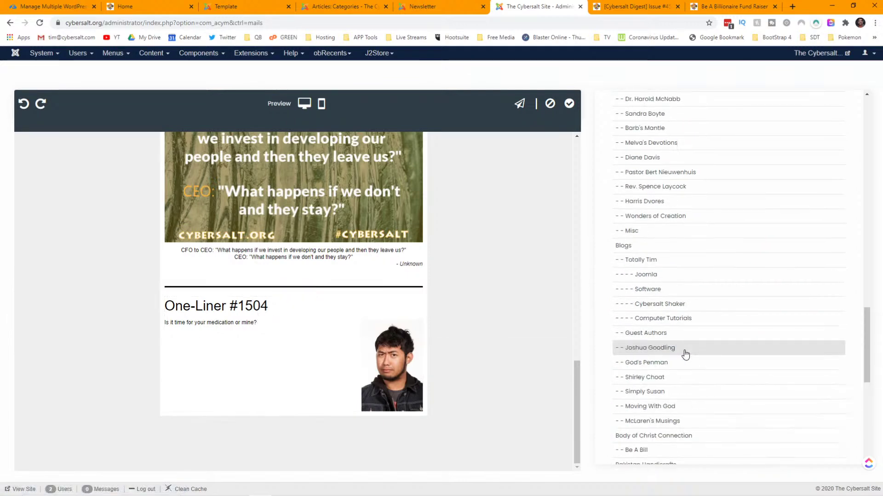
{"action": "scroll", "coordinate": [690, 351], "scroll_direction": "up", "scroll_amount": 1}
{"action": "scroll", "coordinate": [690, 351], "scroll_direction": "down", "scroll_amount": 4}
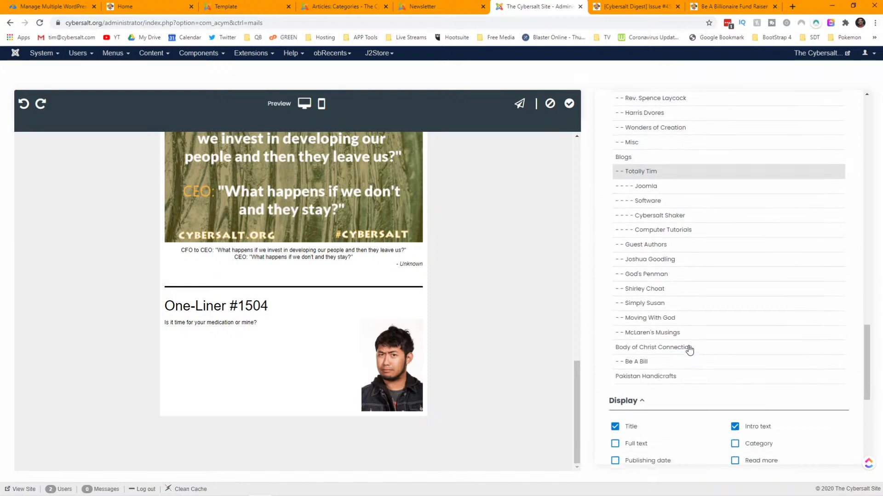
{"action": "scroll", "coordinate": [690, 351], "scroll_direction": "up", "scroll_amount": 8}
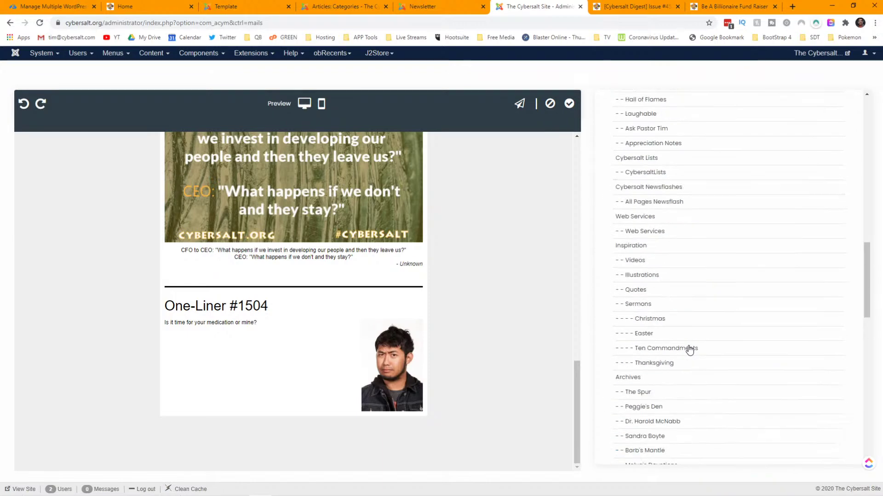
{"action": "left_click", "coordinate": [646, 277]}
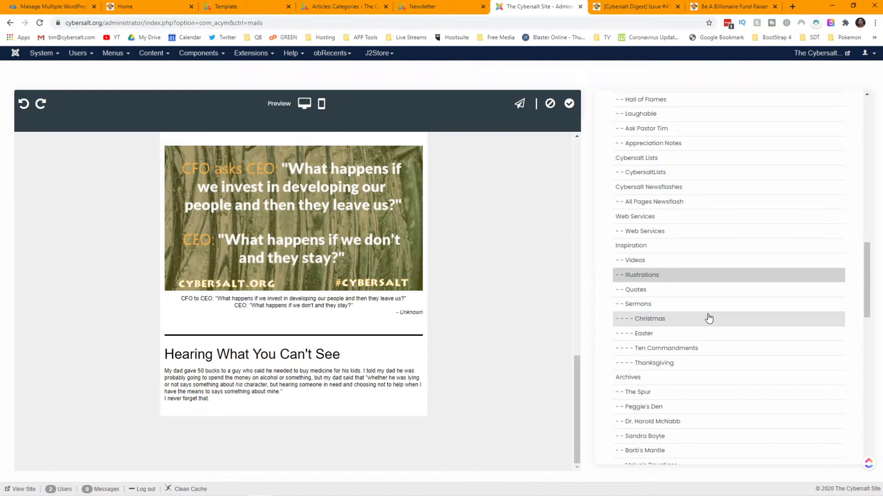
{"action": "scroll", "coordinate": [708, 320], "scroll_direction": "down", "scroll_amount": 6}
{"action": "scroll", "coordinate": [708, 319], "scroll_direction": "down", "scroll_amount": 7}
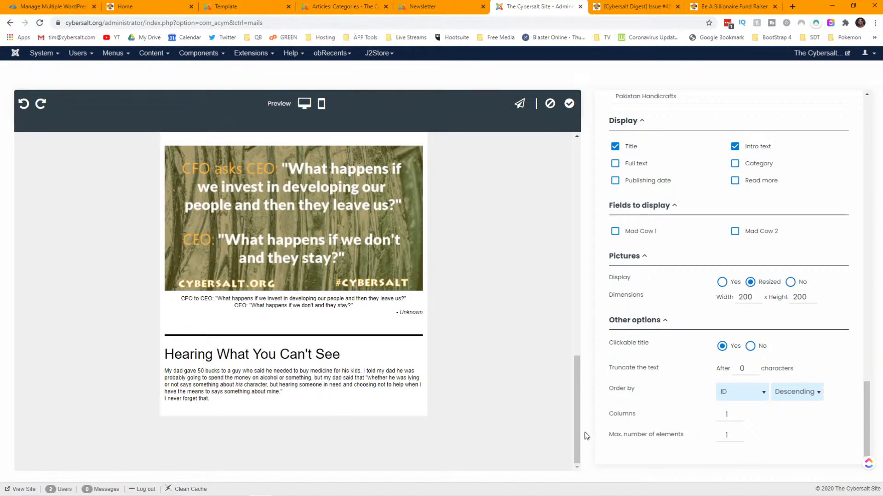
{"action": "left_click", "coordinate": [763, 392]}
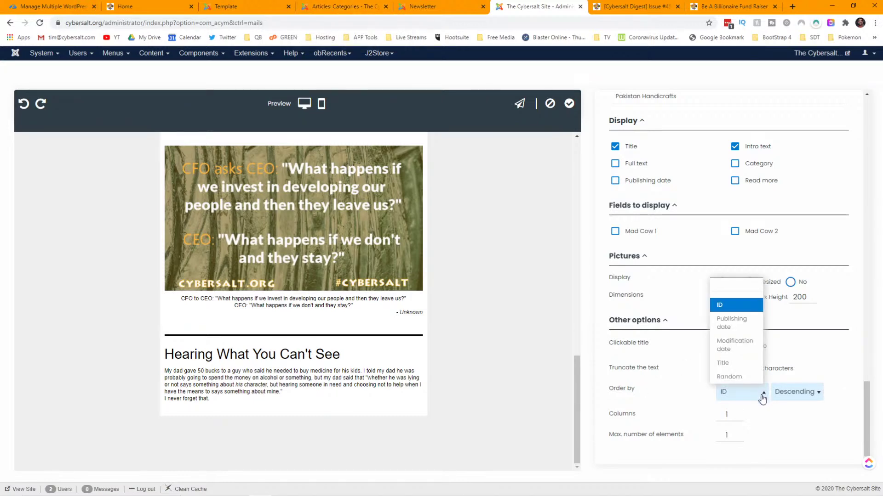
{"action": "left_click", "coordinate": [733, 328]}
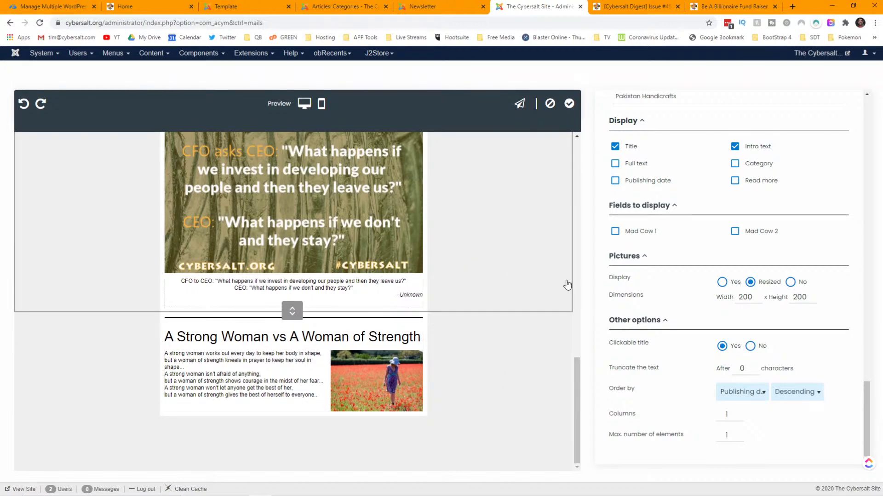
- Select the Quote #1941 block for editing
{"action": "scroll", "coordinate": [507, 351], "scroll_direction": "up", "scroll_amount": 3}
{"action": "left_click", "coordinate": [507, 351]}
{"action": "scroll", "coordinate": [697, 363], "scroll_direction": "down", "scroll_amount": 1}
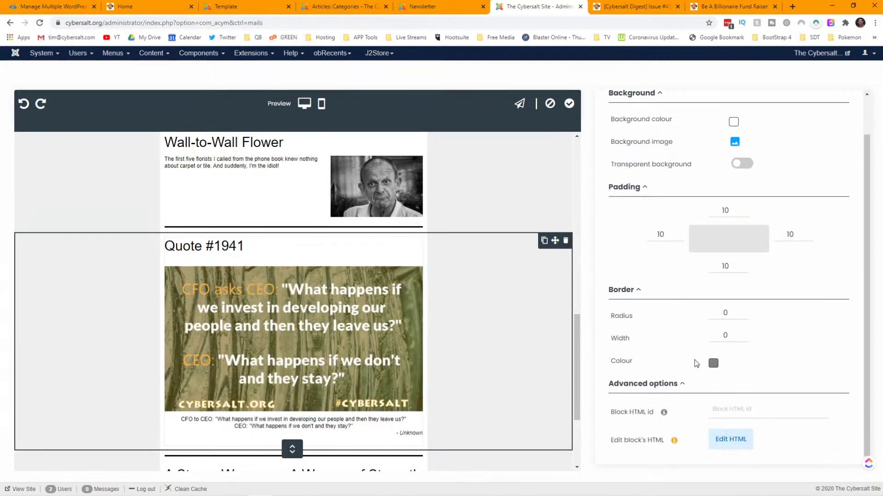
{"action": "scroll", "coordinate": [697, 363], "scroll_direction": "up", "scroll_amount": 1}
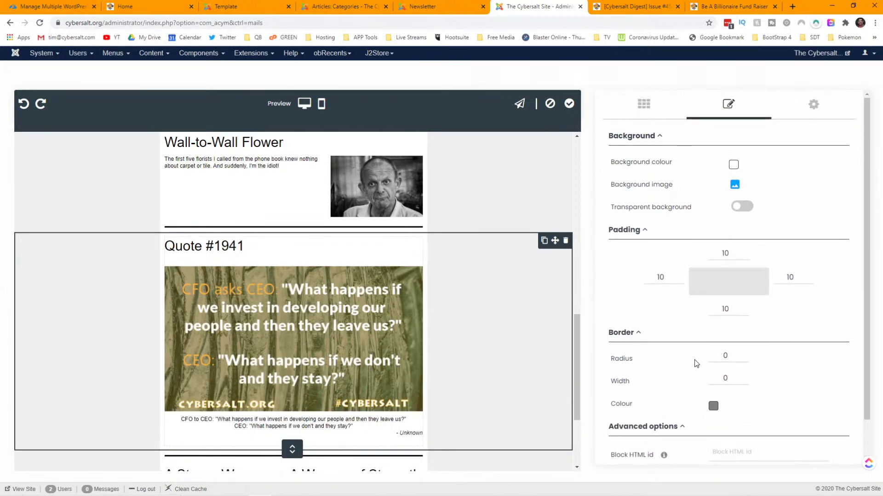
{"action": "scroll", "coordinate": [697, 363], "scroll_direction": "down", "scroll_amount": 1}
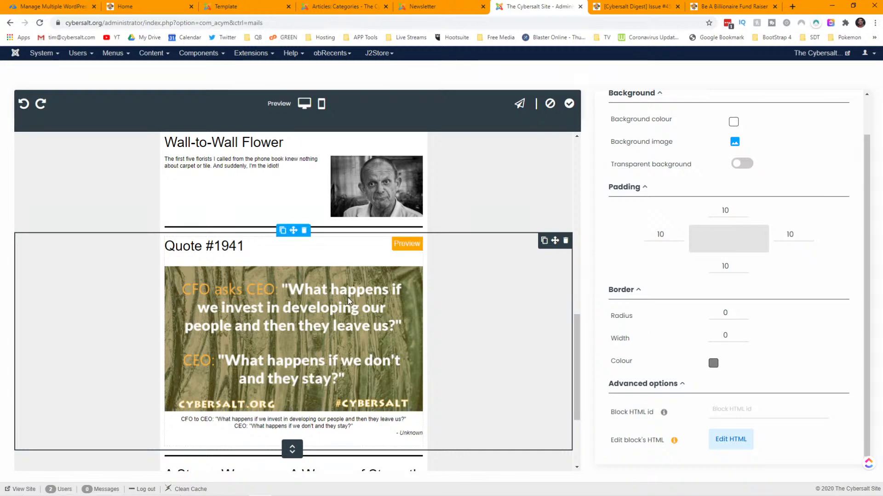
- Set the Quote #1941 block's Order by option to Publishing date
{"action": "left_click", "coordinate": [702, 326]}
{"action": "scroll", "coordinate": [703, 327], "scroll_direction": "down", "scroll_amount": 15}
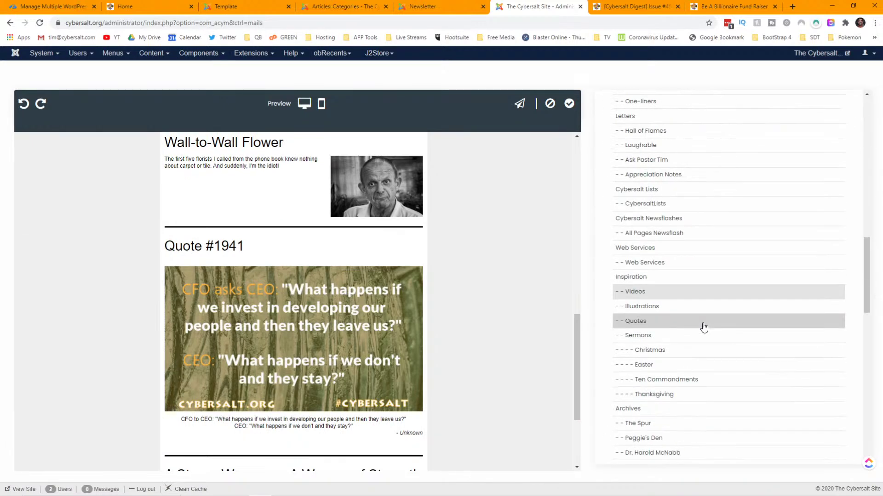
{"action": "scroll", "coordinate": [707, 355], "scroll_direction": "down", "scroll_amount": 2}
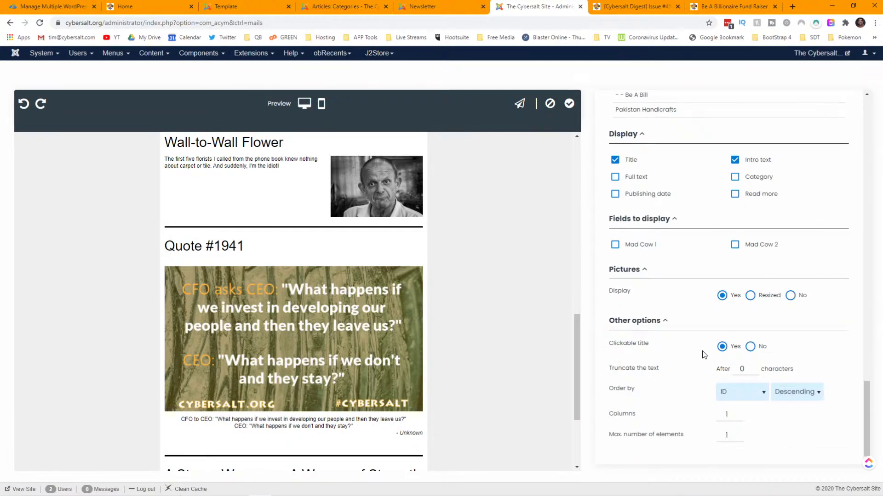
{"action": "left_click", "coordinate": [751, 394]}
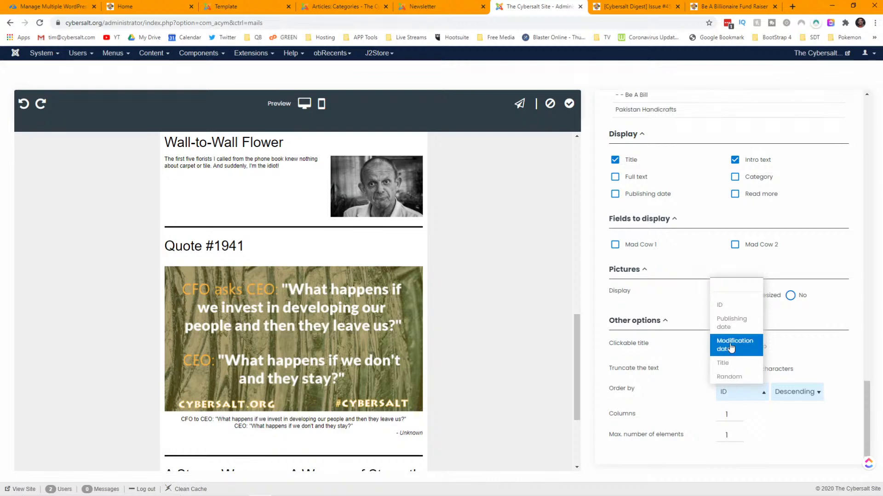
{"action": "left_click", "coordinate": [730, 328]}
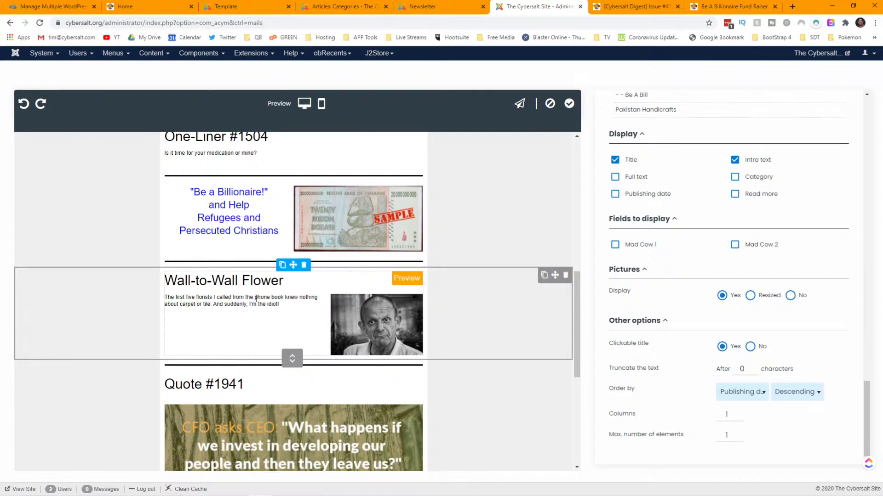
- Set the Wall-to-Wall Flower block's Order by option to Publishing date
{"action": "left_click", "coordinate": [256, 299]}
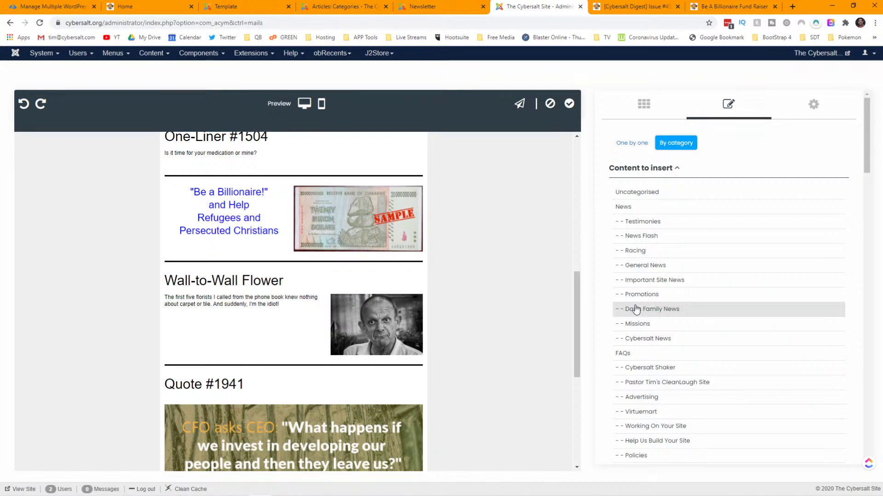
{"action": "scroll", "coordinate": [723, 329], "scroll_direction": "down", "scroll_amount": 20}
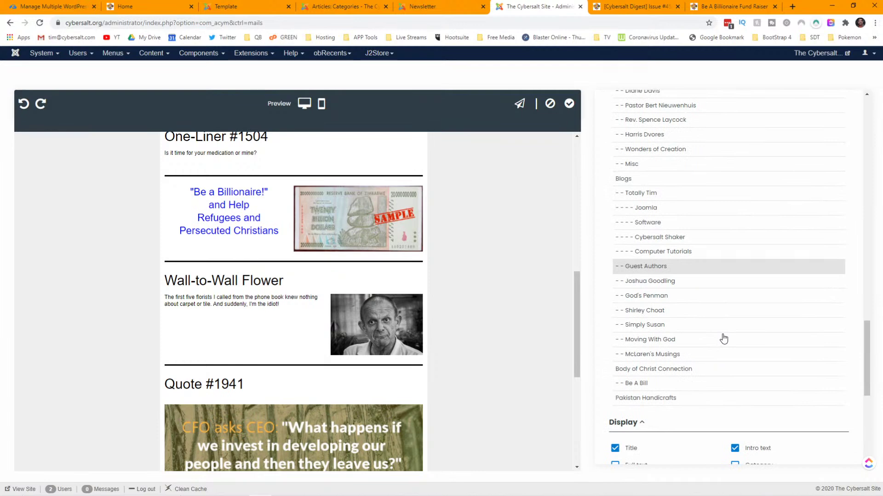
{"action": "left_click", "coordinate": [758, 392]}
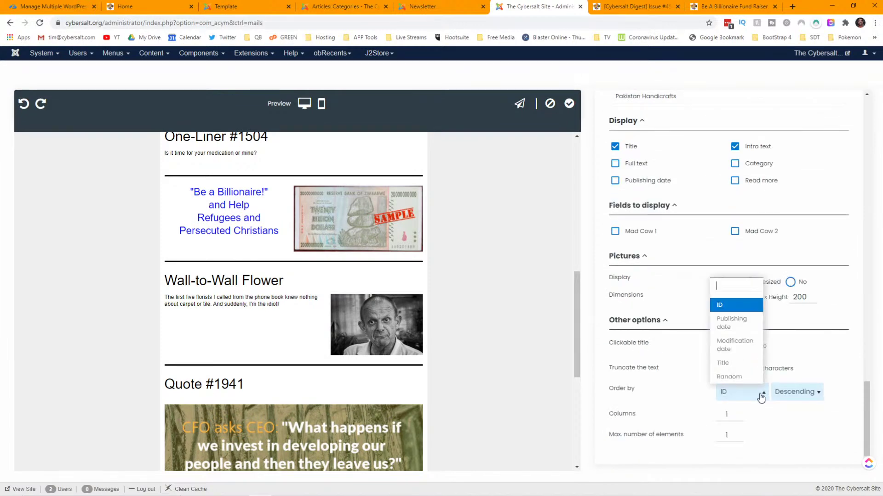
{"action": "left_click", "coordinate": [735, 327]}
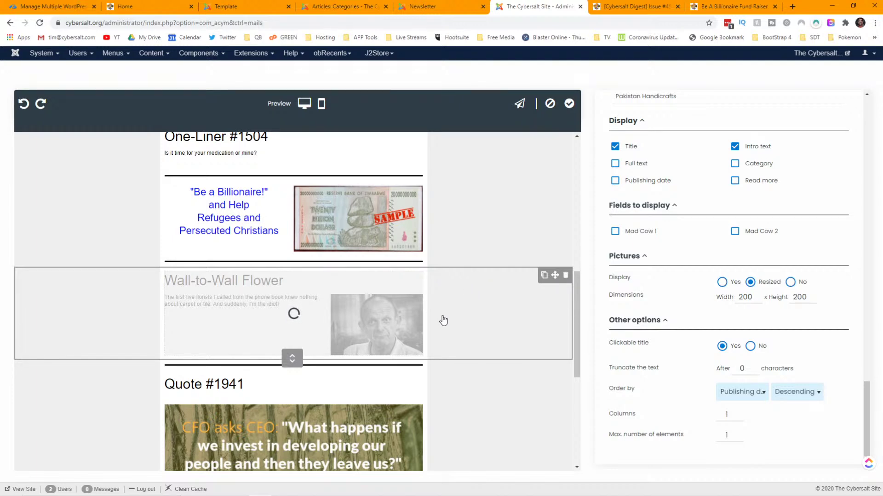
- Open the Fashion Amendment article on the live site in a new tab, then return to the editor
{"action": "scroll", "coordinate": [443, 320], "scroll_direction": "up", "scroll_amount": 3}
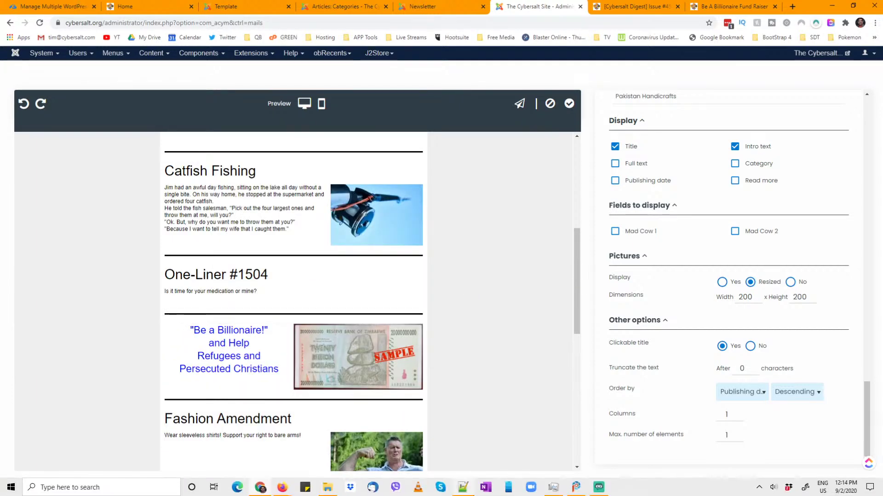
{"action": "left_click", "coordinate": [577, 488]}
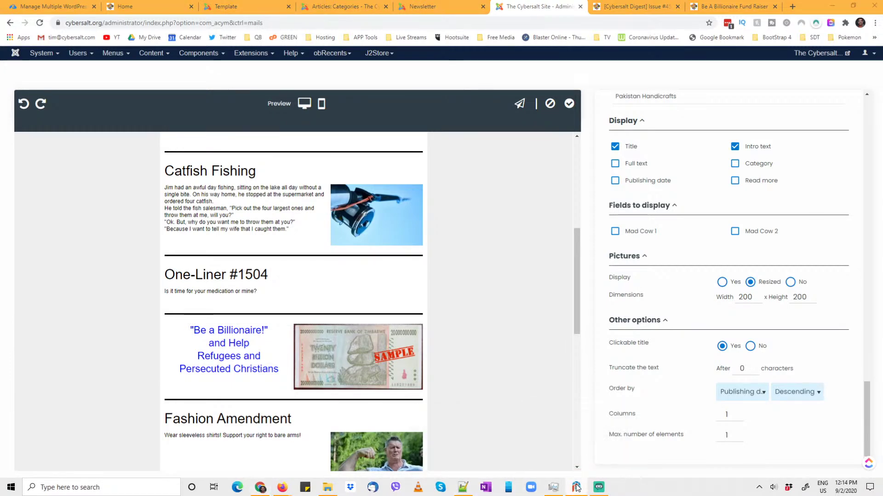
{"action": "right_click", "coordinate": [576, 488]}
{"action": "left_click", "coordinate": [569, 472]}
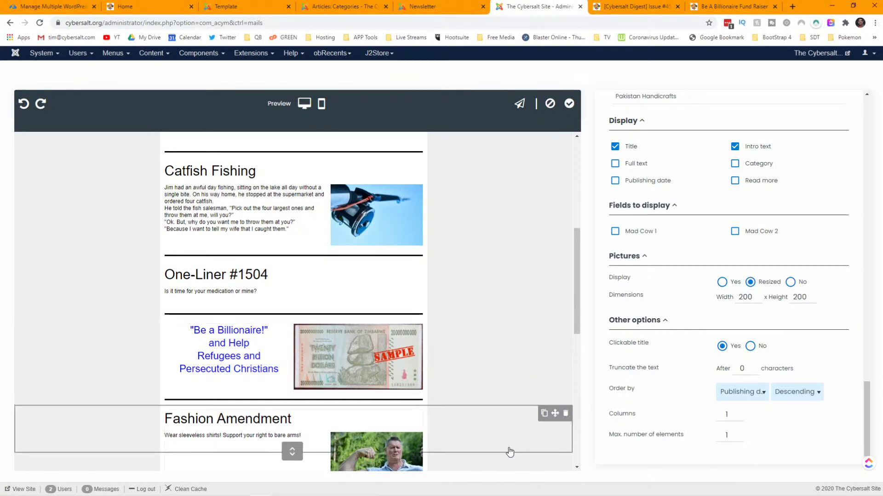
{"action": "left_click", "coordinate": [281, 426]}
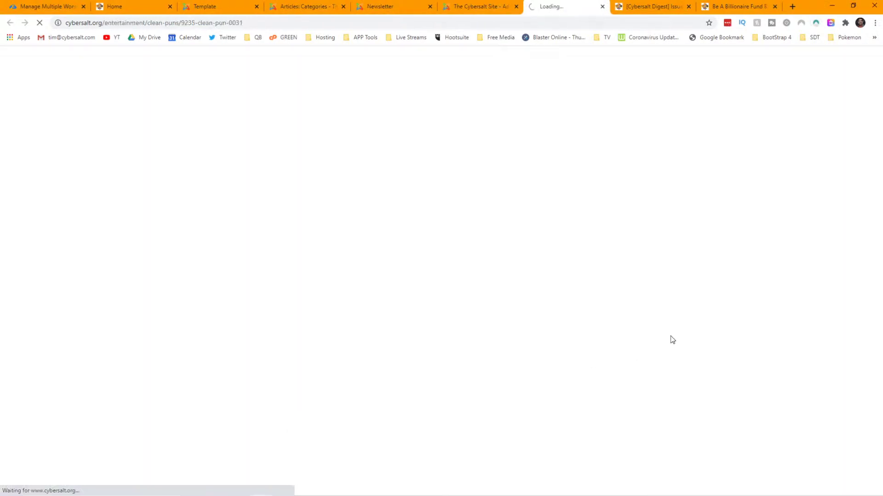
{"action": "left_click", "coordinate": [481, 6]}
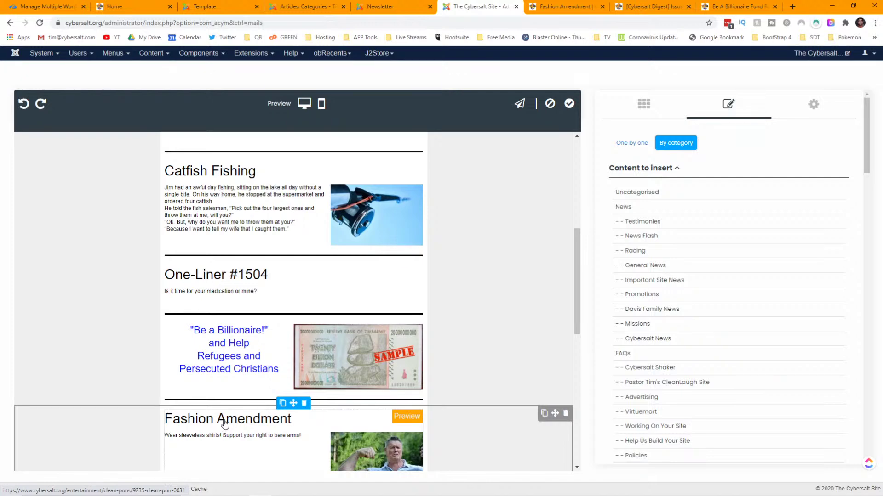
- Confirm the Fashion Amendment block stays ordered by Publishing date
{"action": "scroll", "coordinate": [224, 426], "scroll_direction": "down", "scroll_amount": 2}
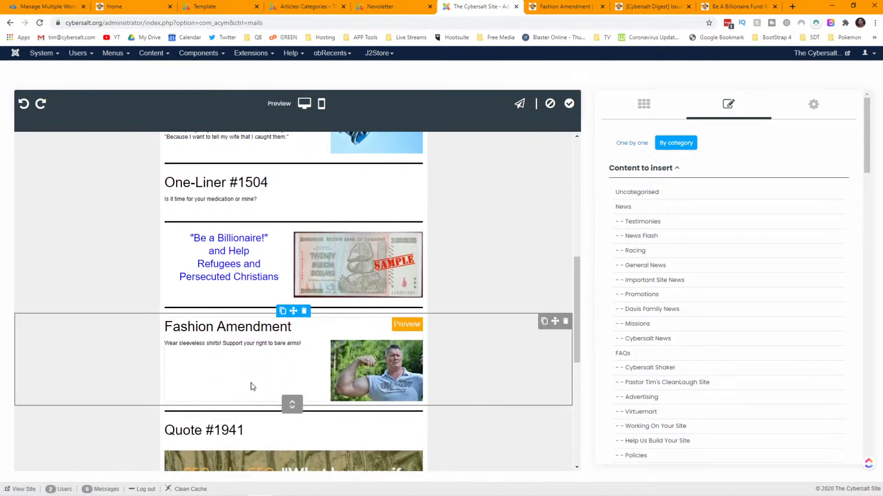
{"action": "scroll", "coordinate": [753, 371], "scroll_direction": "down", "scroll_amount": 15}
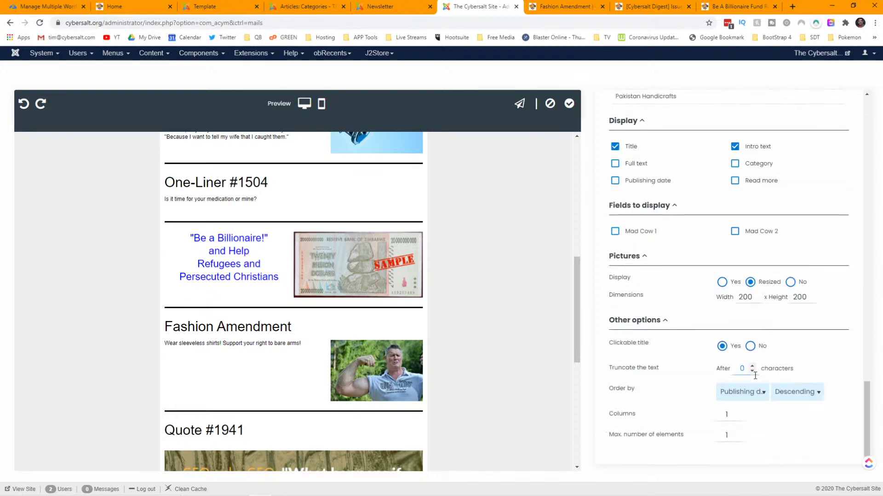
{"action": "left_click", "coordinate": [758, 396]}
{"action": "left_click", "coordinate": [757, 393]}
{"action": "scroll", "coordinate": [532, 363], "scroll_direction": "up", "scroll_amount": 4}
{"action": "scroll", "coordinate": [532, 363], "scroll_direction": "up", "scroll_amount": 1}
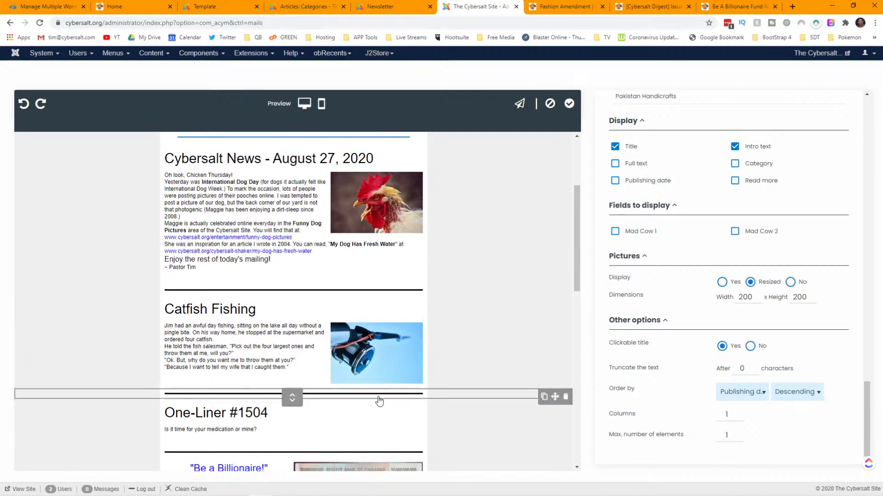
- Set the One-Liner block's Order by option to Publishing date
{"action": "left_click", "coordinate": [309, 423]}
{"action": "scroll", "coordinate": [766, 363], "scroll_direction": "down", "scroll_amount": 10}
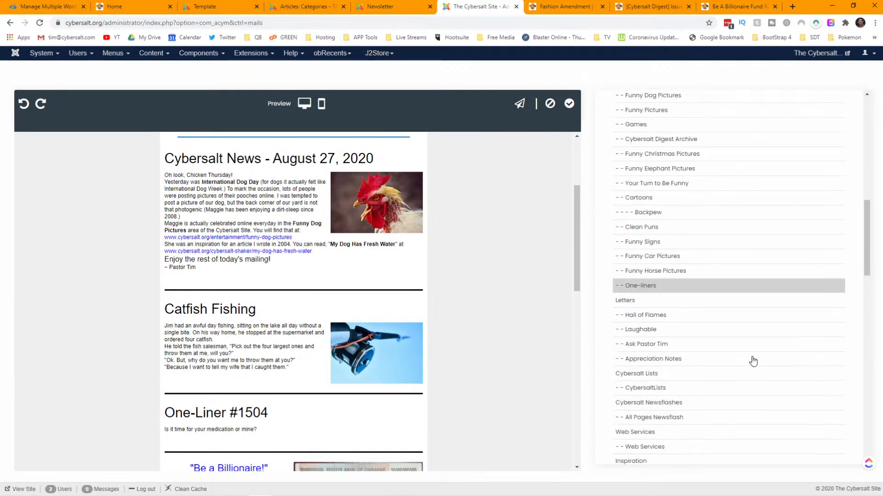
{"action": "scroll", "coordinate": [754, 370], "scroll_direction": "down", "scroll_amount": 6}
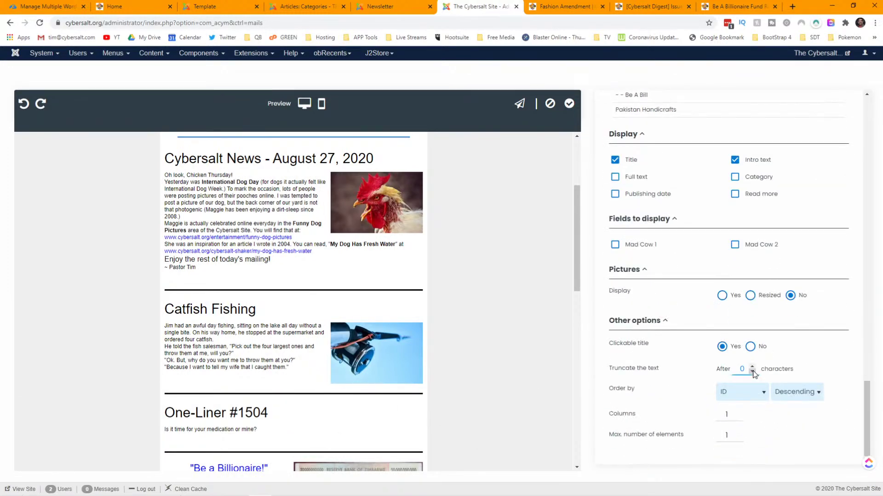
{"action": "left_click", "coordinate": [761, 397]}
{"action": "left_click", "coordinate": [732, 322]}
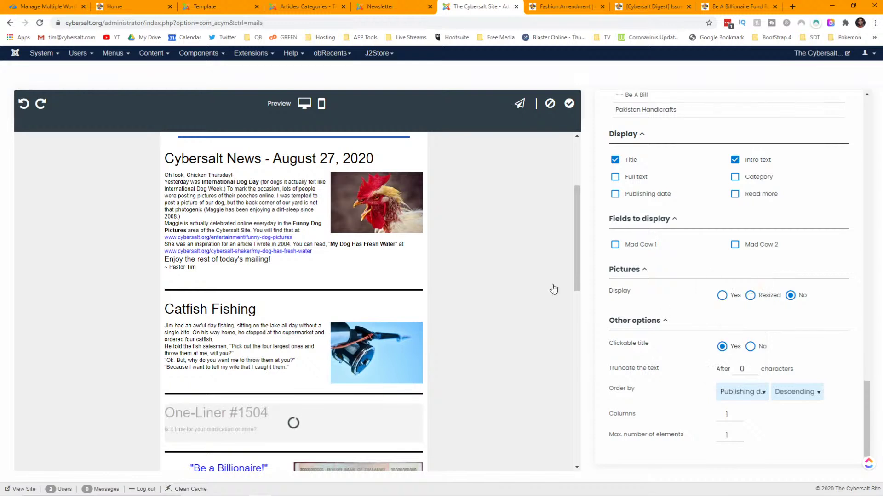
- Check the Catfish Fishing block, then set the Cybersalt News block's Order by to Publishing date
{"action": "left_click", "coordinate": [295, 346]}
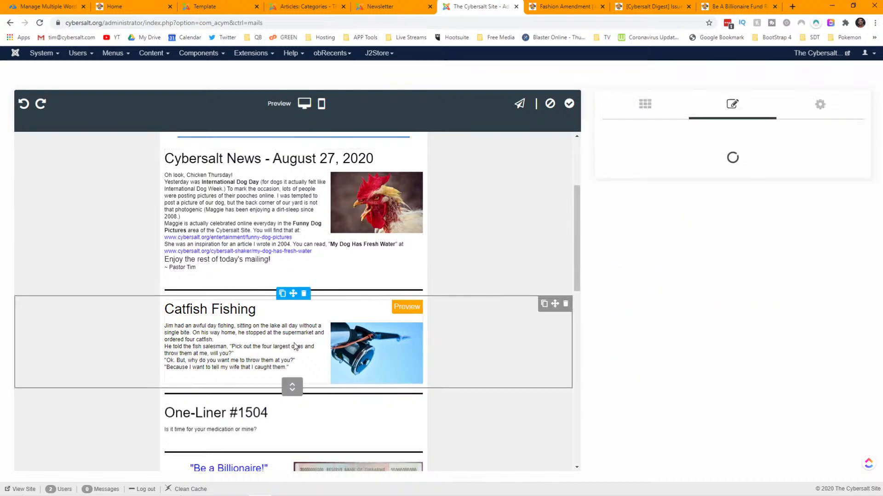
{"action": "scroll", "coordinate": [710, 329], "scroll_direction": "down", "scroll_amount": 10}
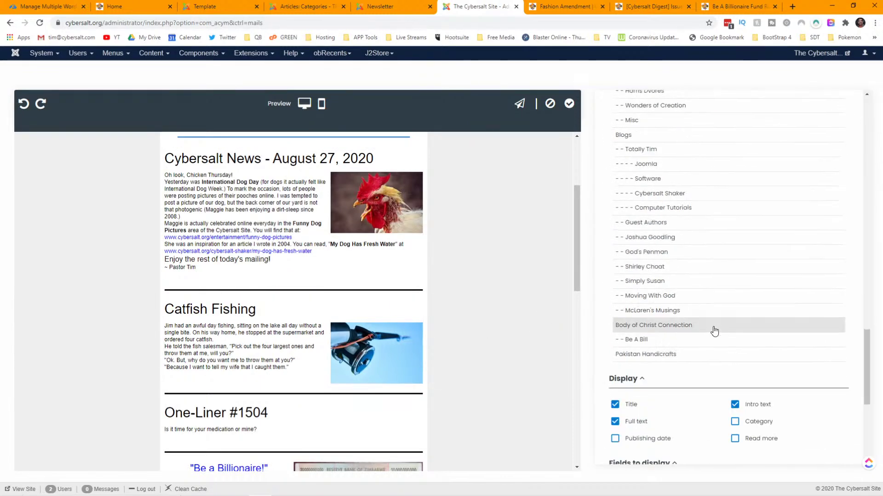
{"action": "scroll", "coordinate": [714, 331], "scroll_direction": "down", "scroll_amount": 5}
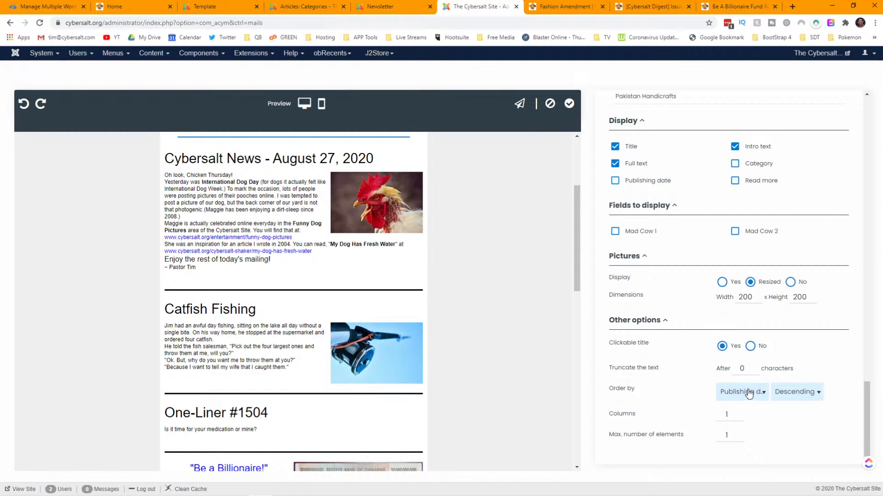
{"action": "left_click", "coordinate": [290, 242]}
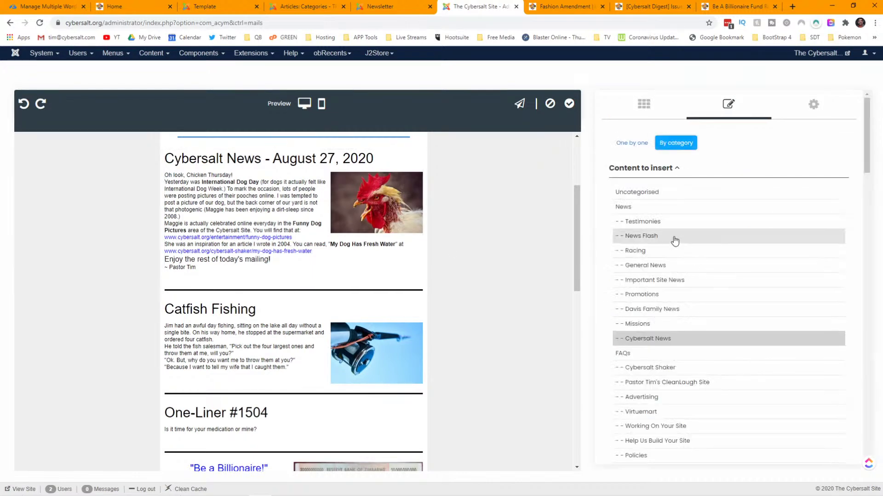
{"action": "scroll", "coordinate": [675, 240], "scroll_direction": "down", "scroll_amount": 15}
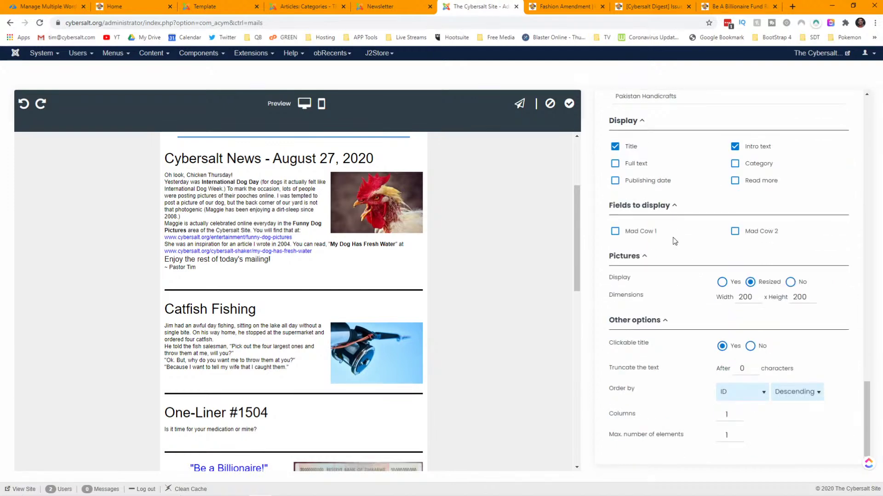
{"action": "left_click", "coordinate": [741, 392]}
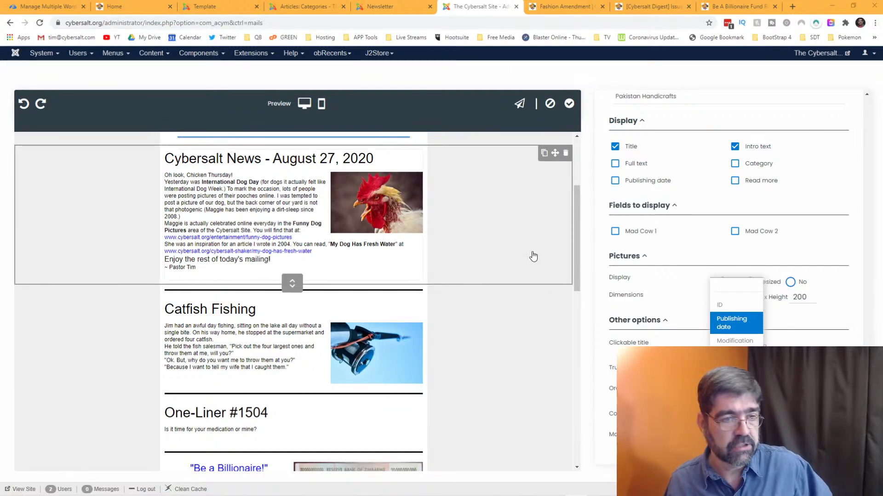
{"action": "left_click", "coordinate": [731, 324]}
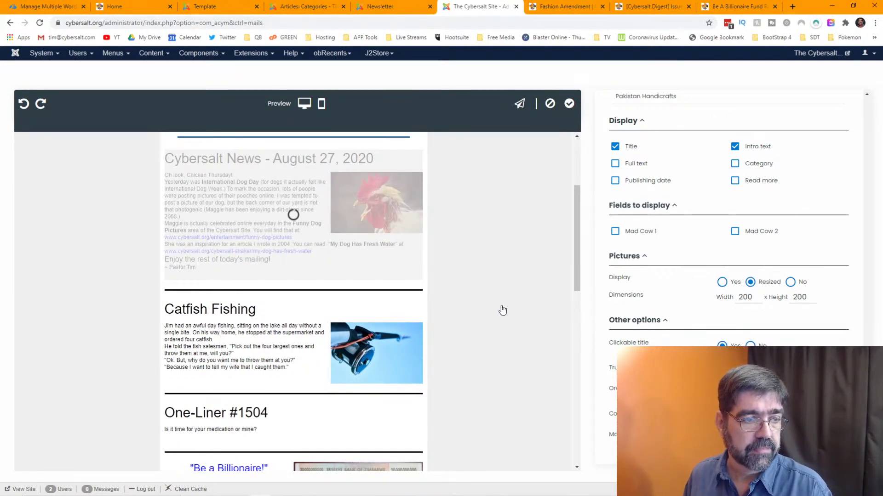
- Select the A Strong Woman vs A Woman of Strength block to review it
{"action": "scroll", "coordinate": [502, 310], "scroll_direction": "down", "scroll_amount": 10}
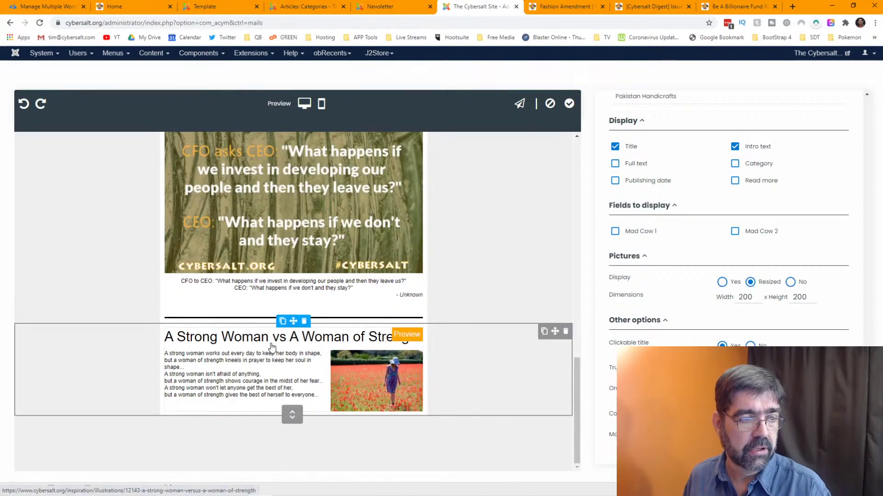
{"action": "left_click", "coordinate": [274, 349]}
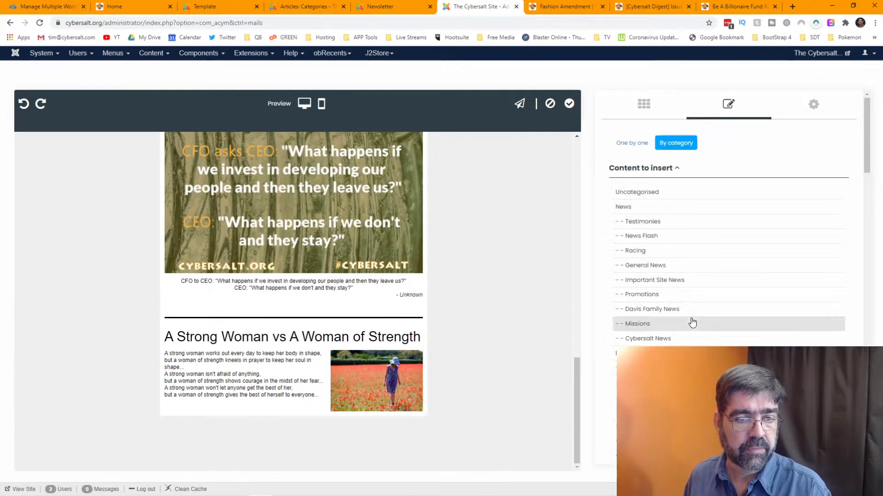
{"action": "scroll", "coordinate": [694, 327], "scroll_direction": "down", "scroll_amount": 8}
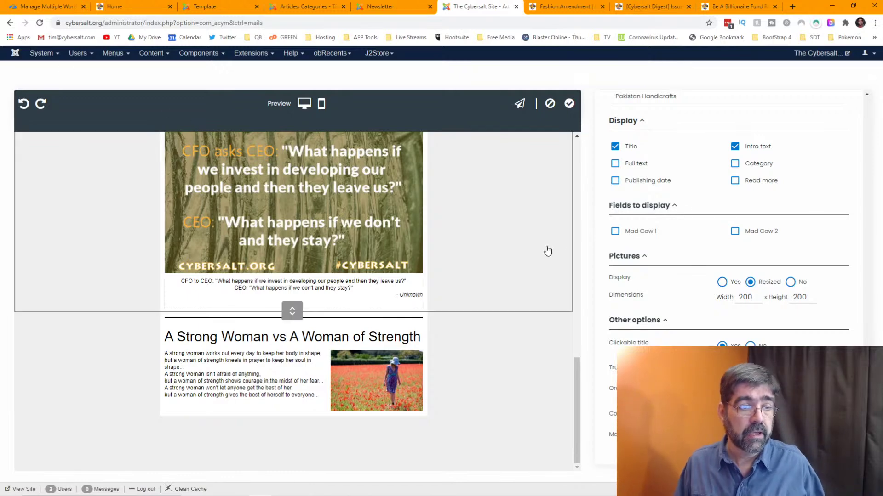
{"action": "scroll", "coordinate": [711, 149], "scroll_direction": "up", "scroll_amount": 10}
- Insert a one-column block near the newsletter's end, just above the A Strong Woman article
{"action": "left_click", "coordinate": [651, 115]}
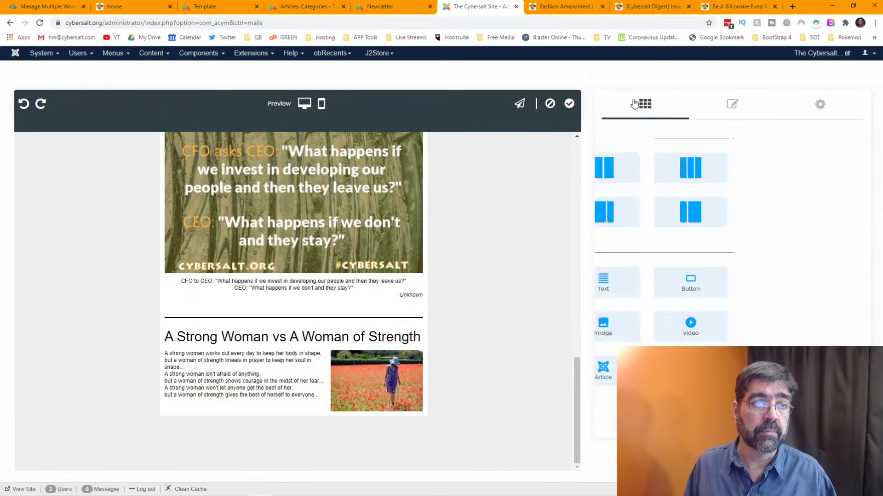
{"action": "left_click_drag", "start_coordinate": [645, 168], "coordinate": [373, 426]}
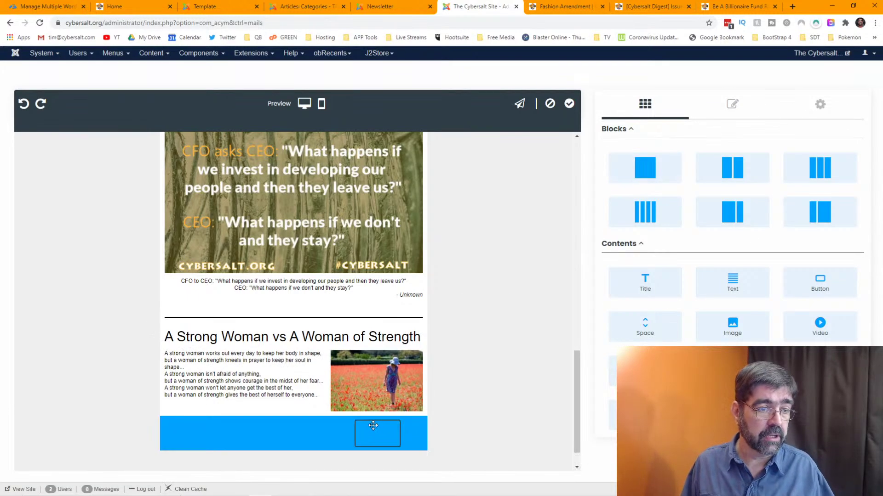
{"action": "left_click_drag", "start_coordinate": [400, 382], "coordinate": [467, 337]}
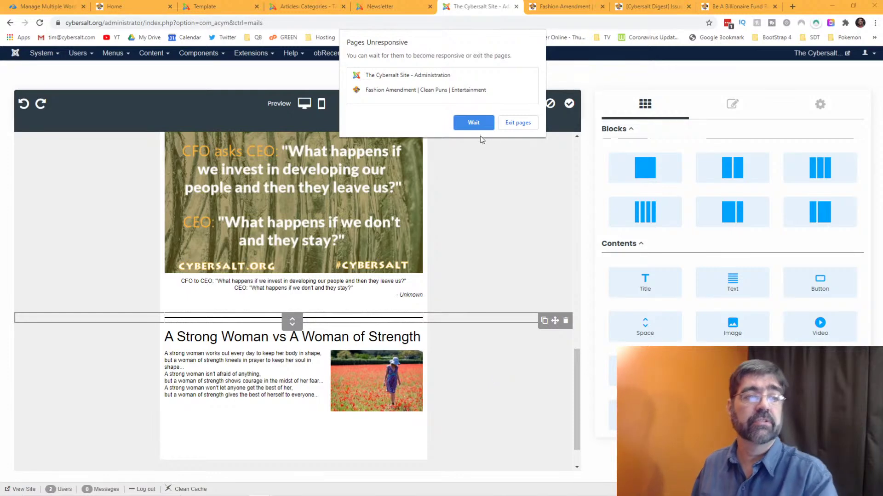
{"action": "left_click", "coordinate": [473, 123]}
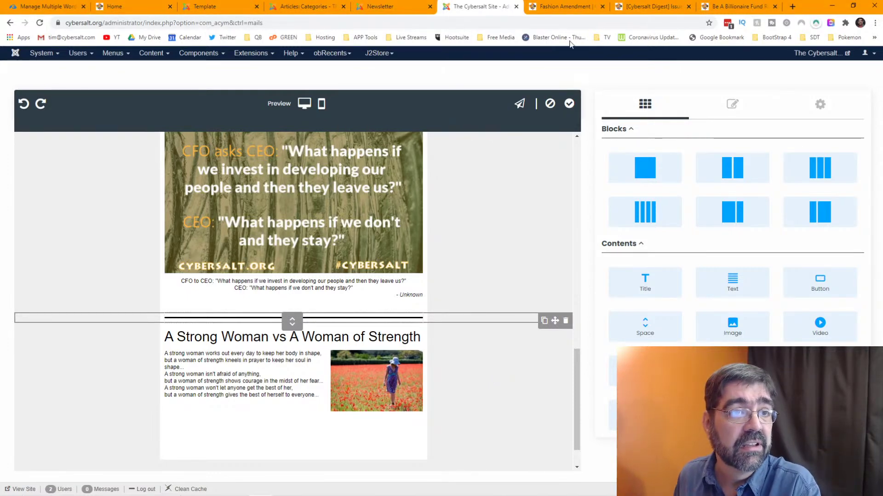
- Find the Billionaire ad in the archived Cybersalt Digest issue
{"action": "left_click", "coordinate": [647, 10]}
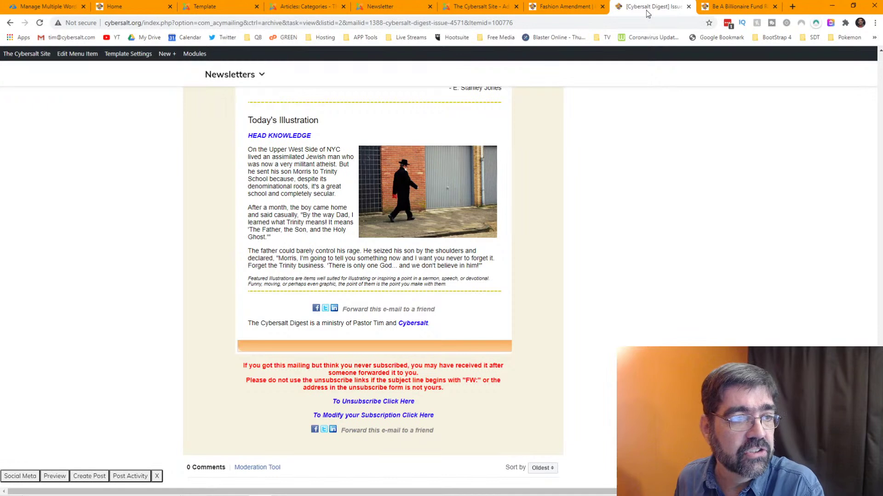
{"action": "scroll", "coordinate": [588, 170], "scroll_direction": "up", "scroll_amount": 10}
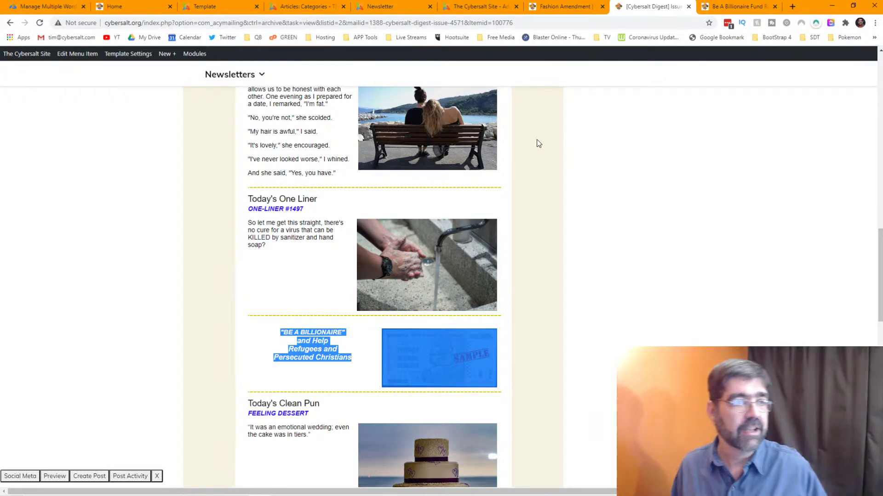
{"action": "scroll", "coordinate": [601, 164], "scroll_direction": "up", "scroll_amount": 3}
- Look over the Be A Billionaire Fund page, close it, and return to the newsletter editor
{"action": "left_click", "coordinate": [714, 6]}
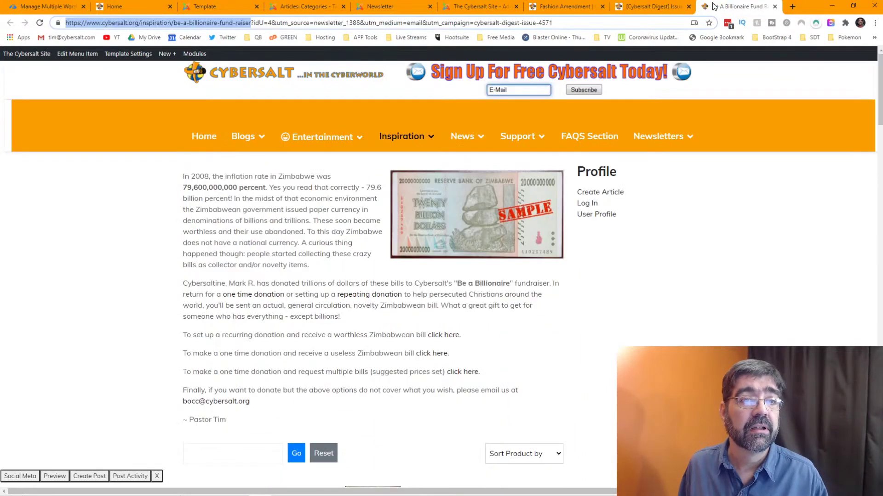
{"action": "left_click", "coordinate": [772, 6]}
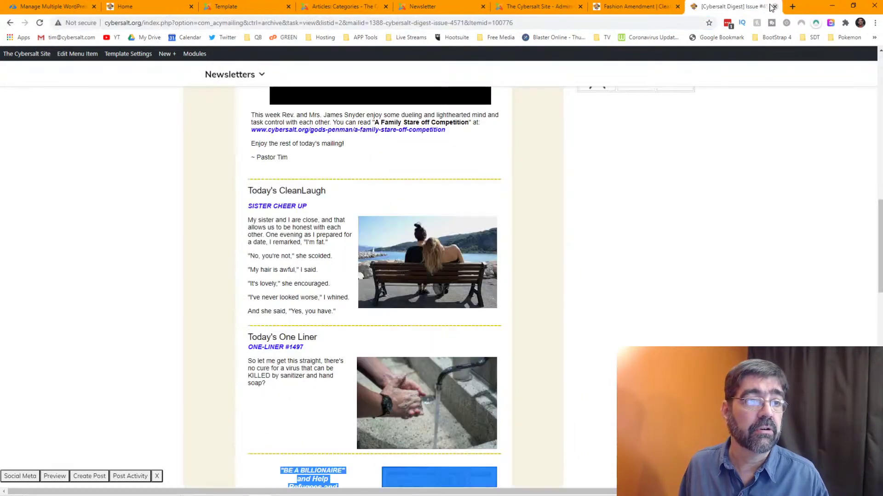
{"action": "left_click", "coordinate": [537, 8]}
{"action": "scroll", "coordinate": [501, 191], "scroll_direction": "down", "scroll_amount": 1}
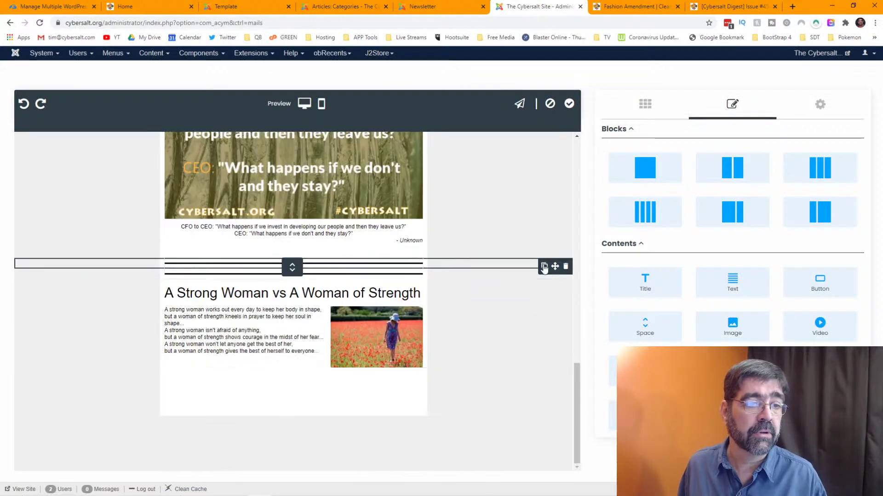
{"action": "left_click", "coordinate": [502, 190]}
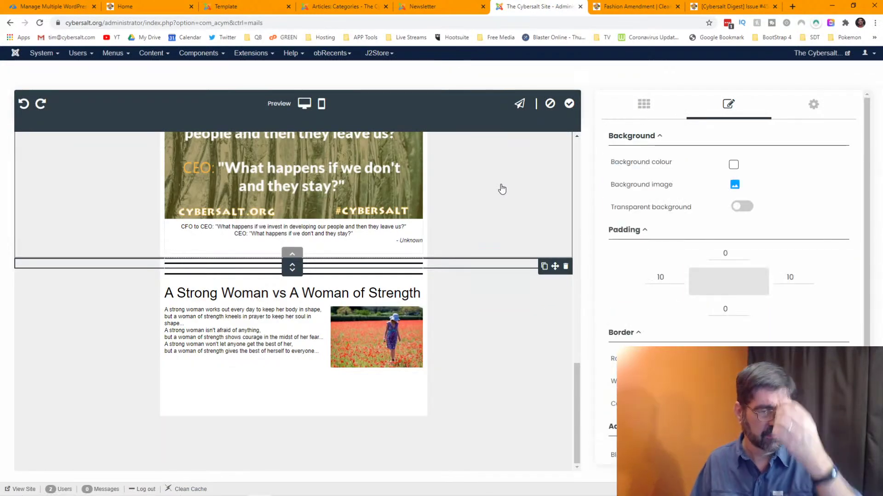
{"action": "mouse_move", "coordinate": [476, 494]}
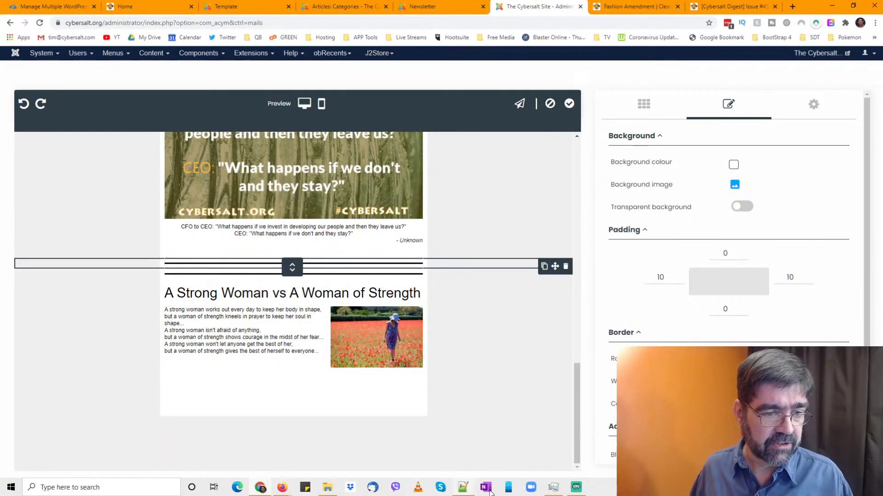
{"action": "mouse_move", "coordinate": [558, 492]}
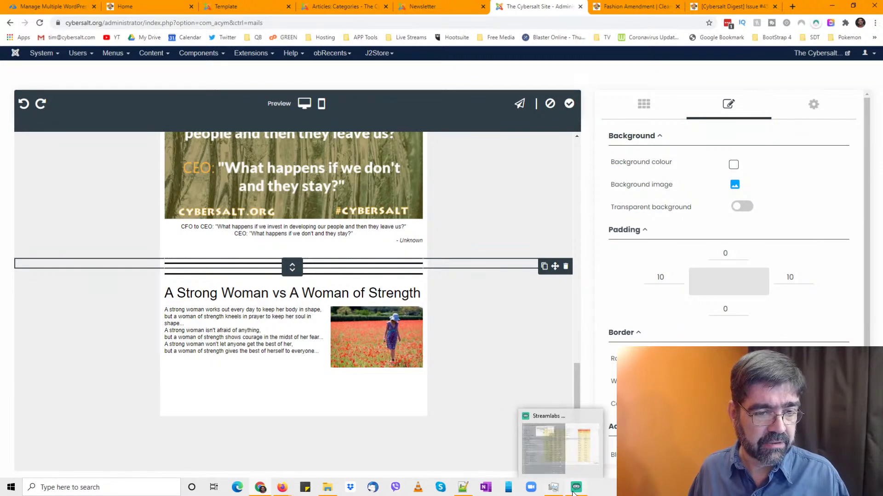
{"action": "left_click", "coordinate": [556, 492]}
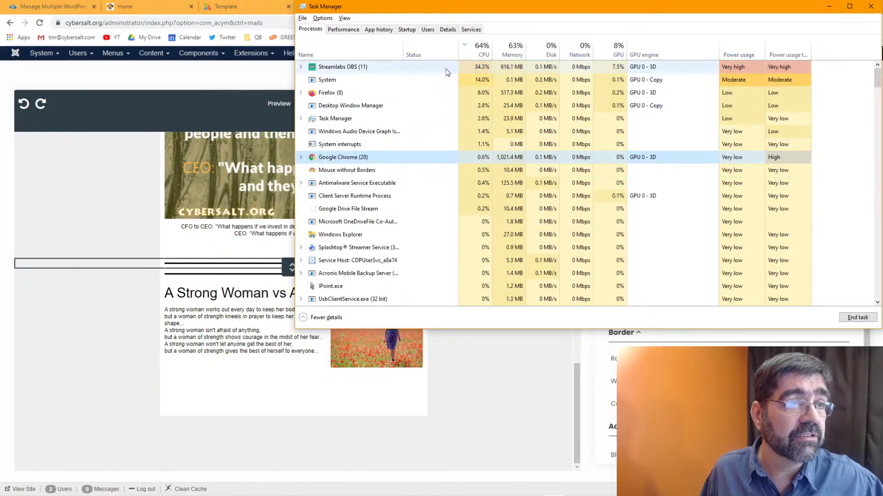
{"action": "left_click", "coordinate": [471, 50]}
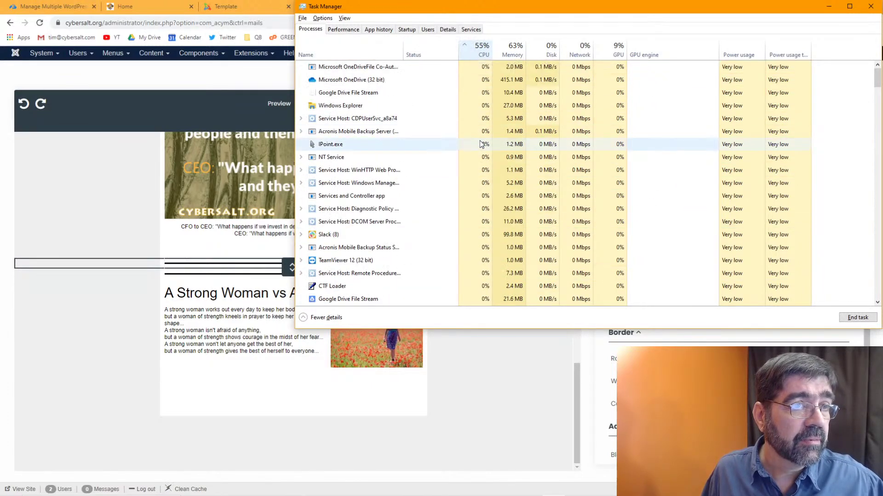
{"action": "left_click", "coordinate": [473, 54]}
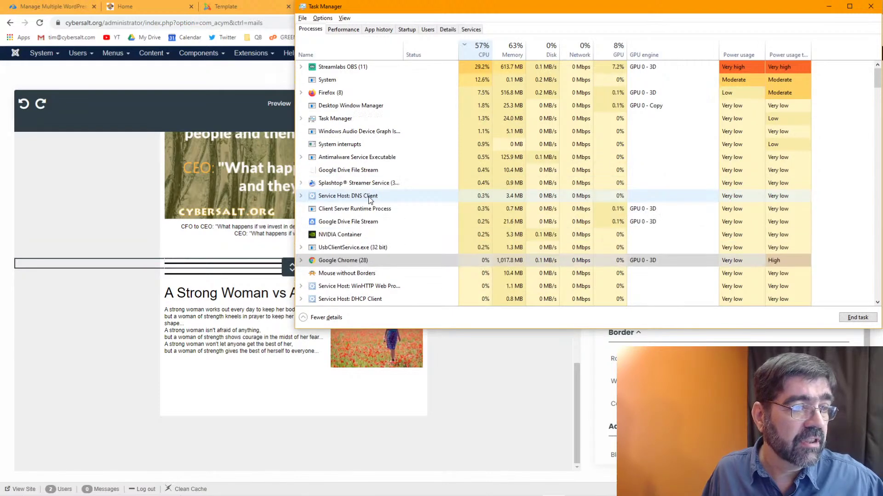
{"action": "left_click", "coordinate": [830, 6]}
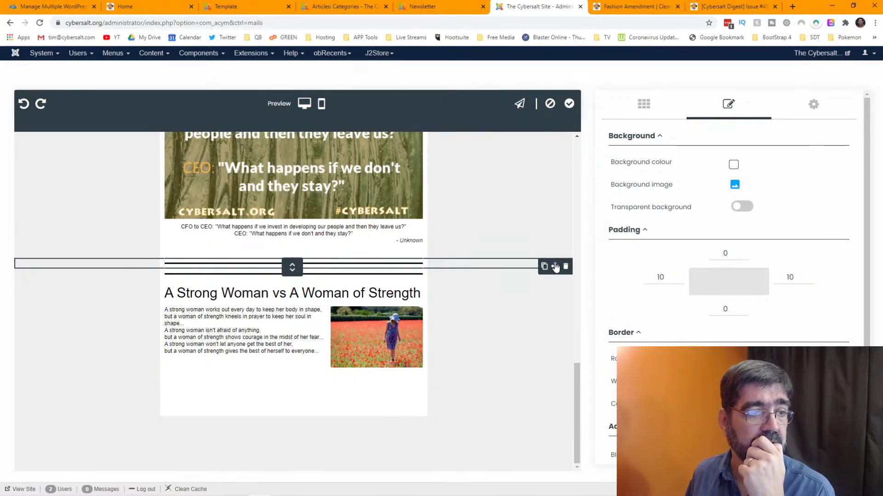
- Move the new divider block below 'A Strong Woman vs A Woman of Strength' to close the layout
{"action": "left_click", "coordinate": [389, 394]}
{"action": "left_click_drag", "start_coordinate": [389, 394], "coordinate": [371, 435]}
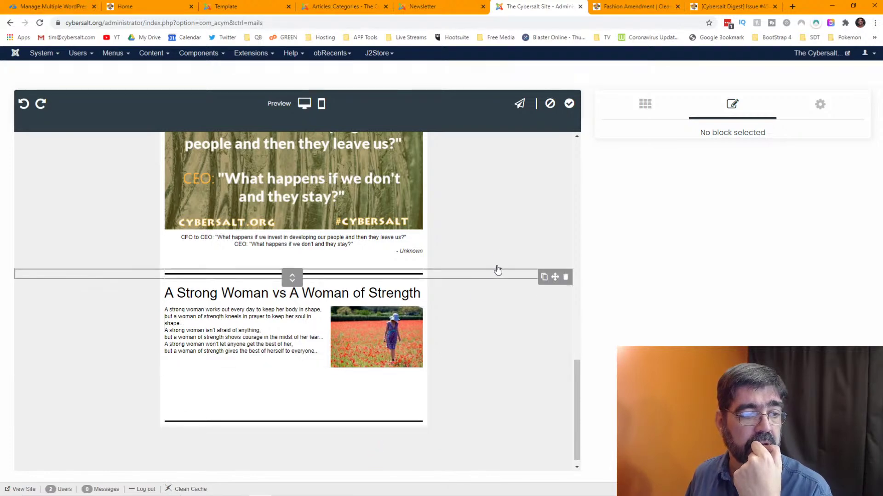
{"action": "scroll", "coordinate": [490, 254], "scroll_direction": "down", "scroll_amount": 1}
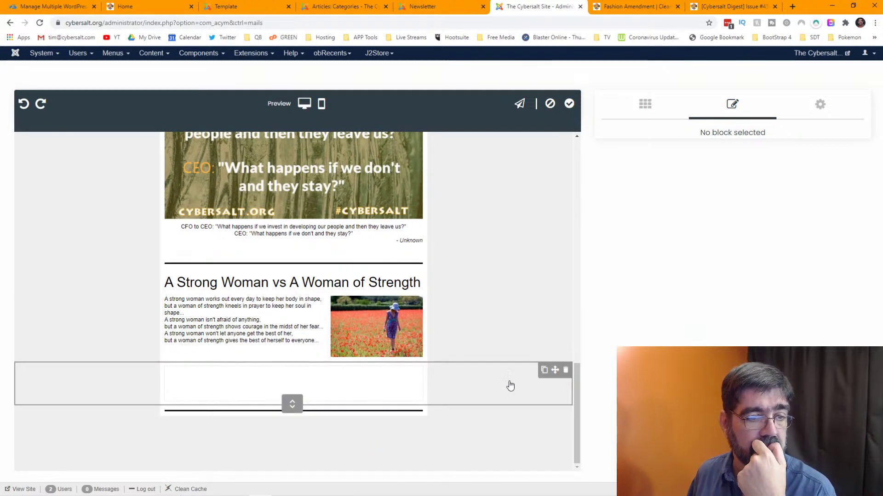
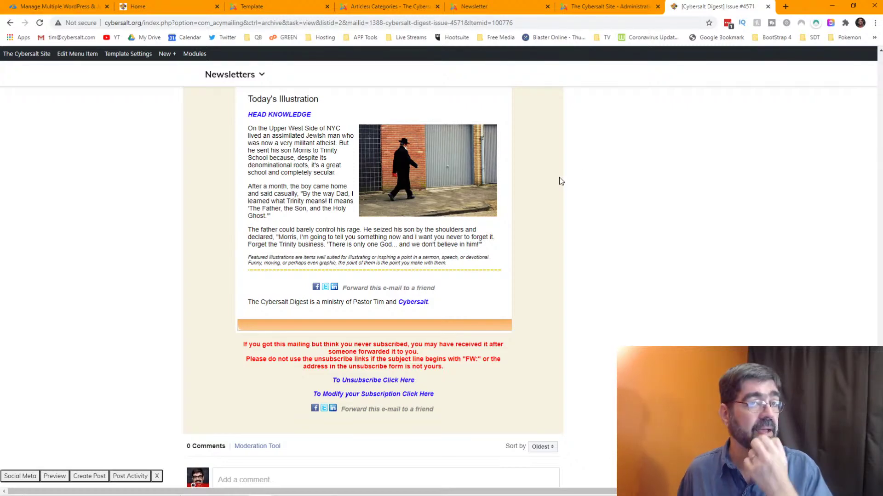
- Add a one-column row with a placeholder Text block below the Strong Woman article
{"action": "left_click", "coordinate": [606, 7]}
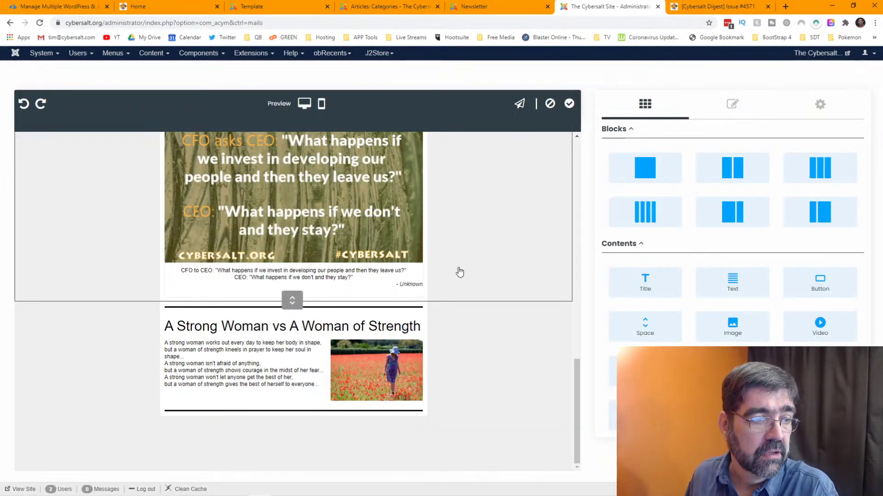
{"action": "left_click_drag", "start_coordinate": [645, 168], "coordinate": [494, 415]}
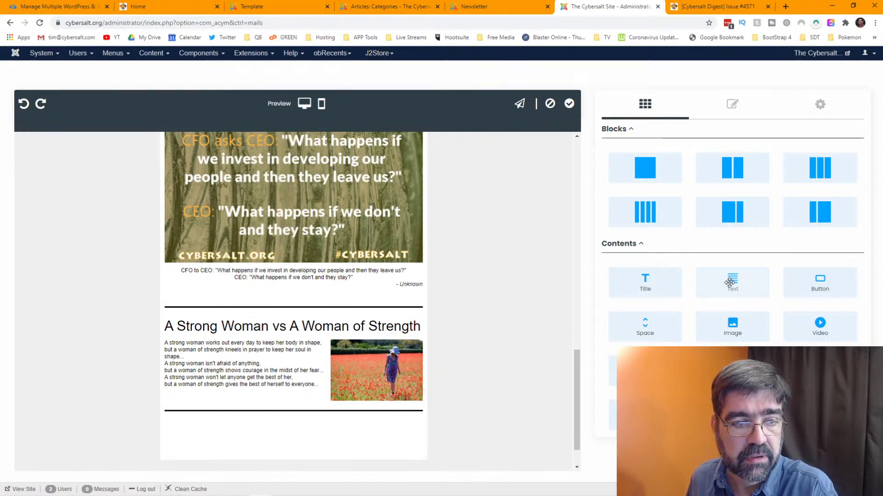
{"action": "left_click_drag", "start_coordinate": [729, 282], "coordinate": [334, 433]}
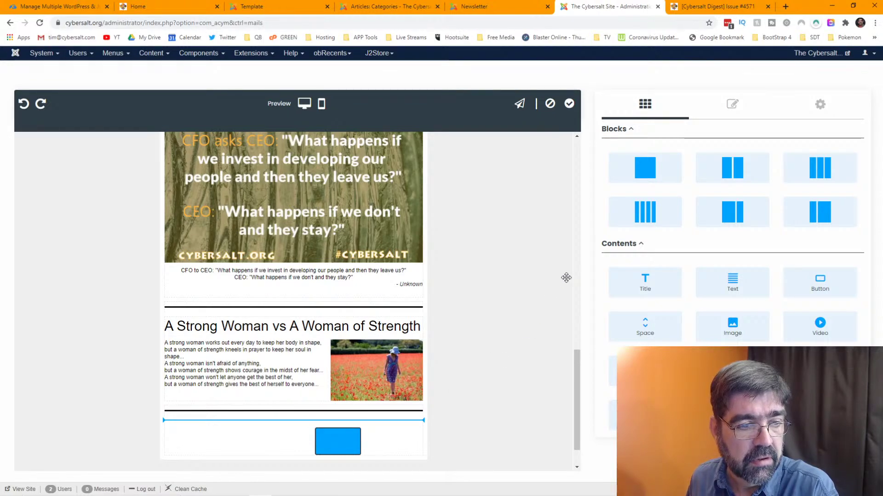
{"action": "left_click_drag", "start_coordinate": [566, 278], "coordinate": [565, 282]}
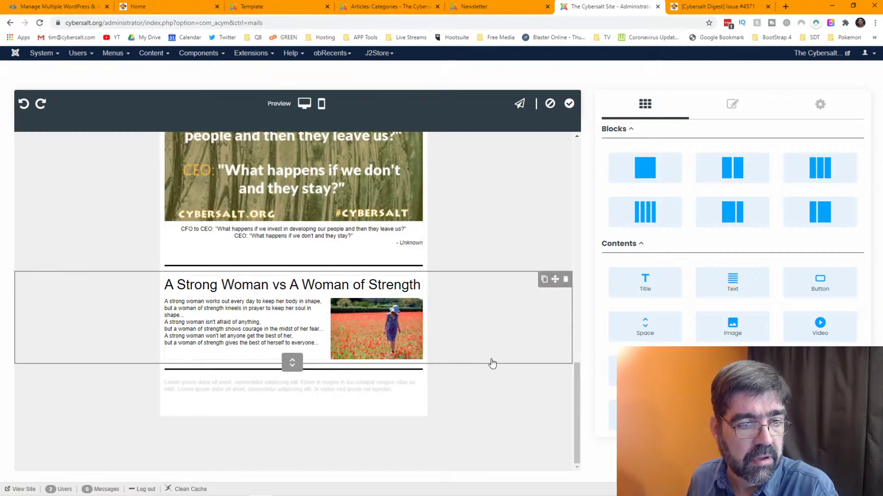
{"action": "left_click", "coordinate": [711, 7]}
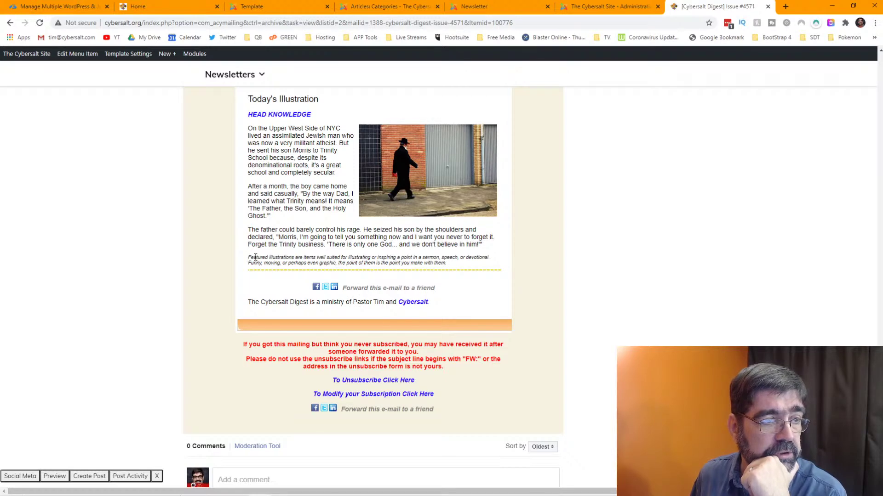
- Copy the Featured Illustrations note from the archived Digest issue
{"action": "left_click_drag", "start_coordinate": [266, 258], "coordinate": [448, 266]}
{"action": "right_click", "coordinate": [450, 264]}
{"action": "left_click", "coordinate": [455, 270]}
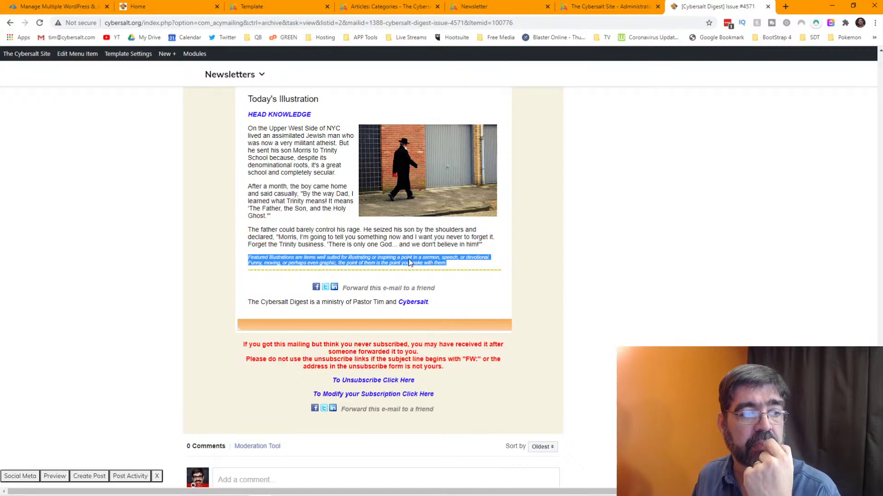
{"action": "left_click", "coordinate": [588, 12]}
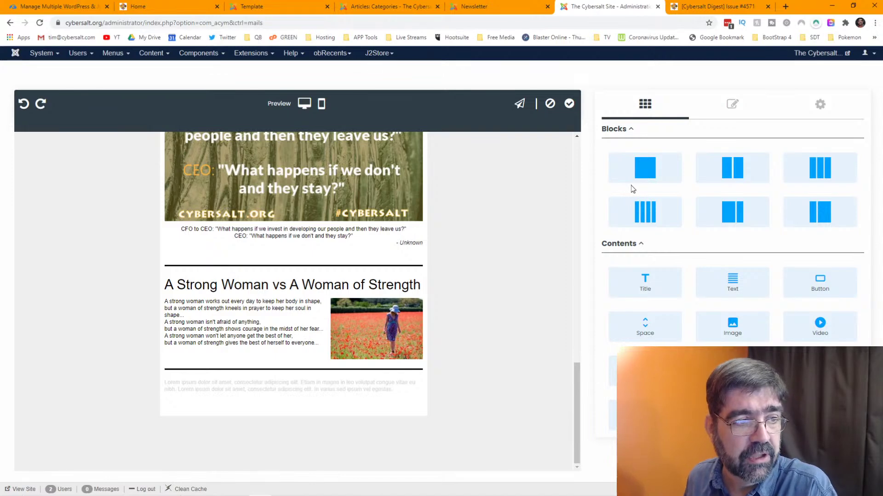
{"action": "left_click", "coordinate": [710, 7]}
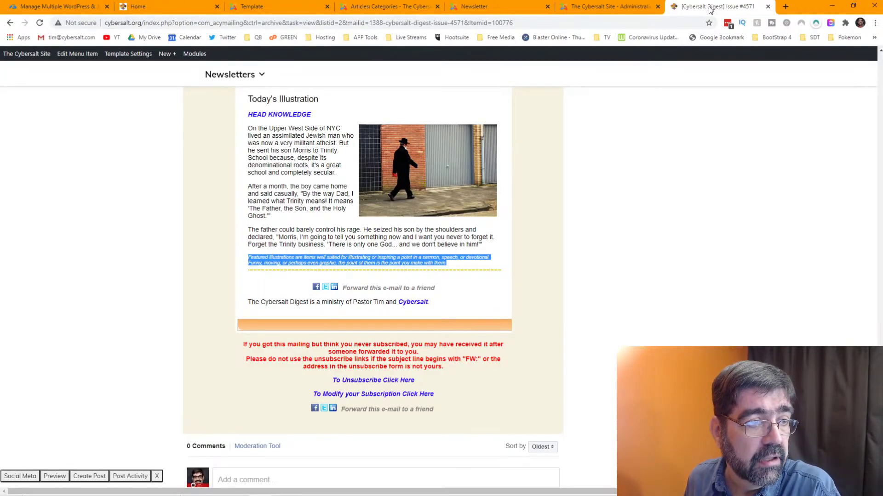
{"action": "left_click", "coordinate": [598, 7]}
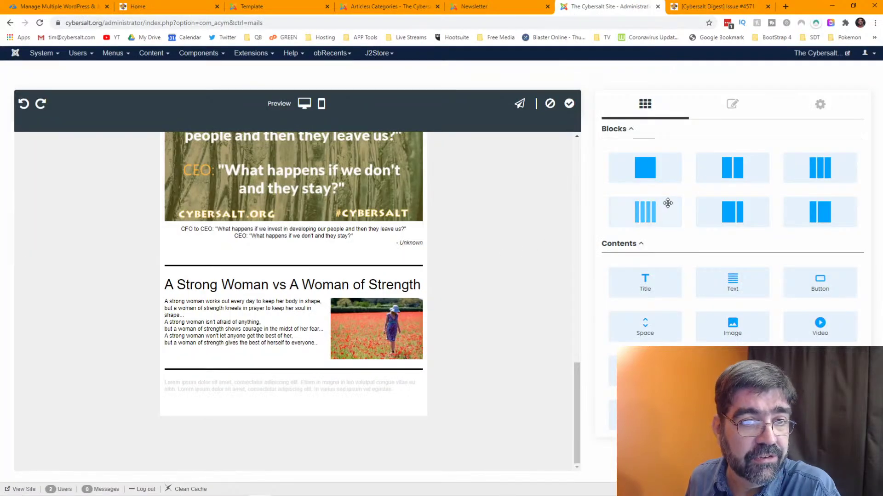
- Add a text row under the Strong Woman article and paste the note as plain text
{"action": "left_click_drag", "start_coordinate": [645, 168], "coordinate": [389, 368]}
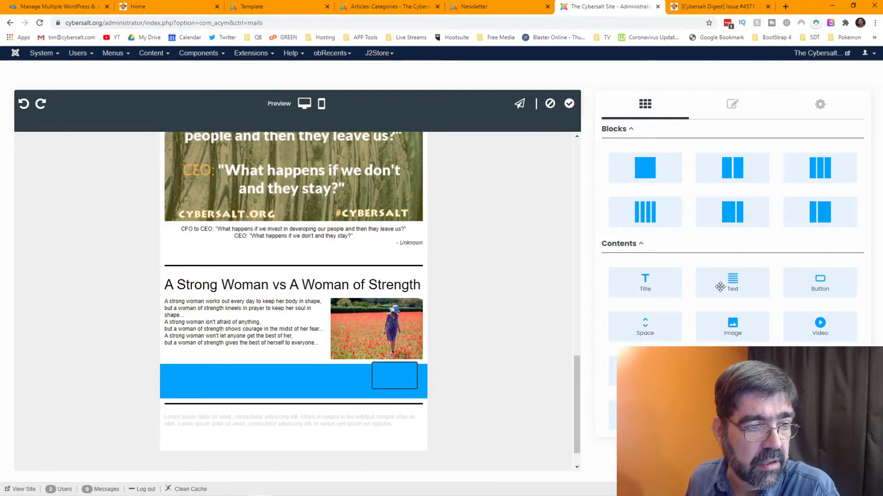
{"action": "left_click_drag", "start_coordinate": [720, 287], "coordinate": [294, 380]}
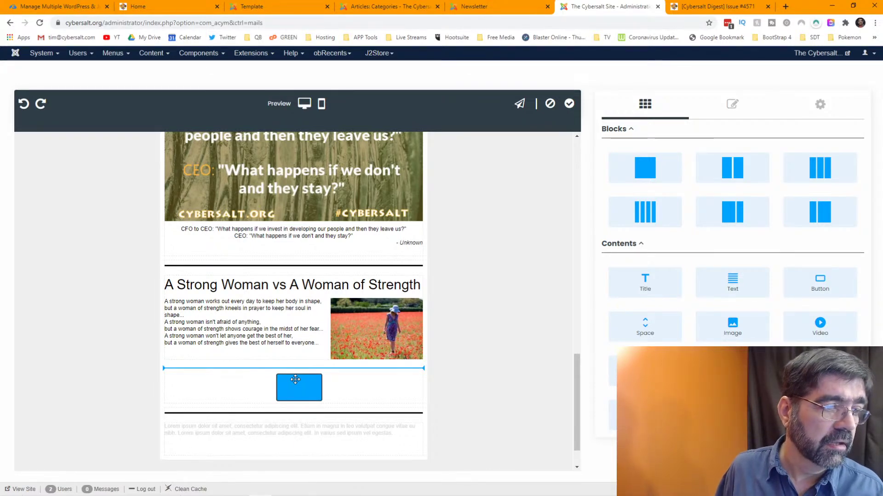
{"action": "left_click_drag", "start_coordinate": [295, 380], "coordinate": [296, 380]}
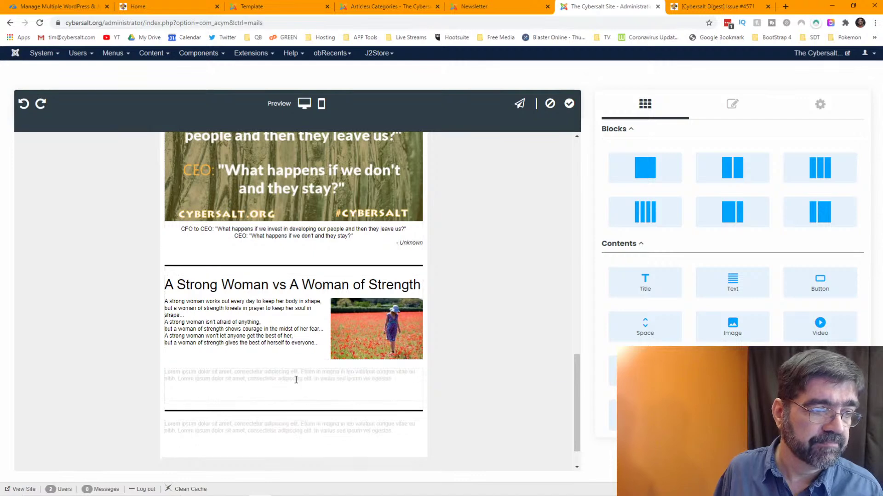
{"action": "right_click", "coordinate": [296, 381]}
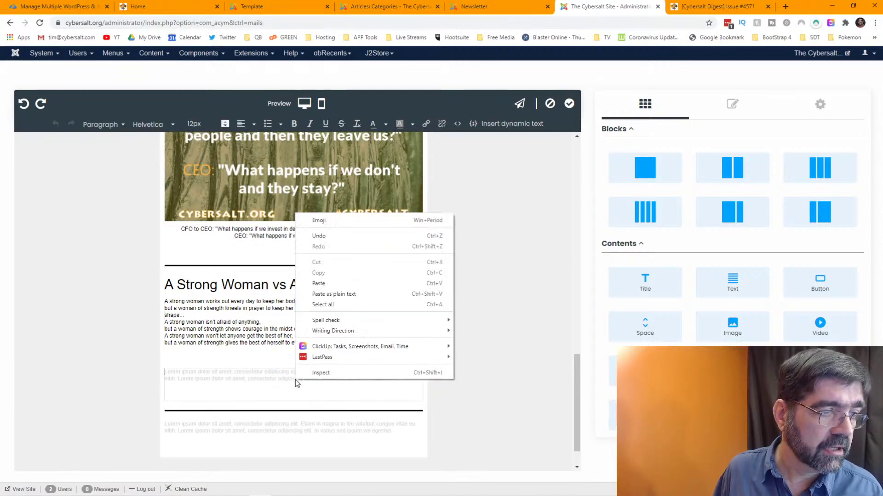
{"action": "left_click", "coordinate": [350, 295]}
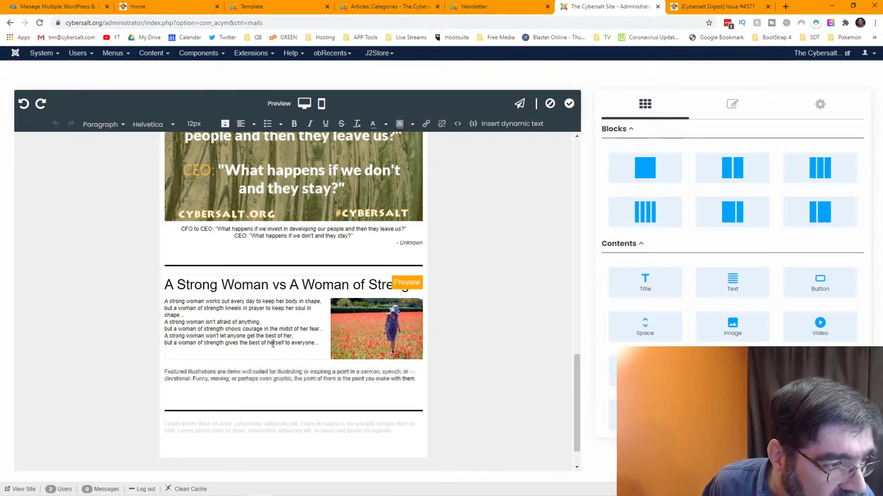
{"action": "left_click", "coordinate": [350, 361]}
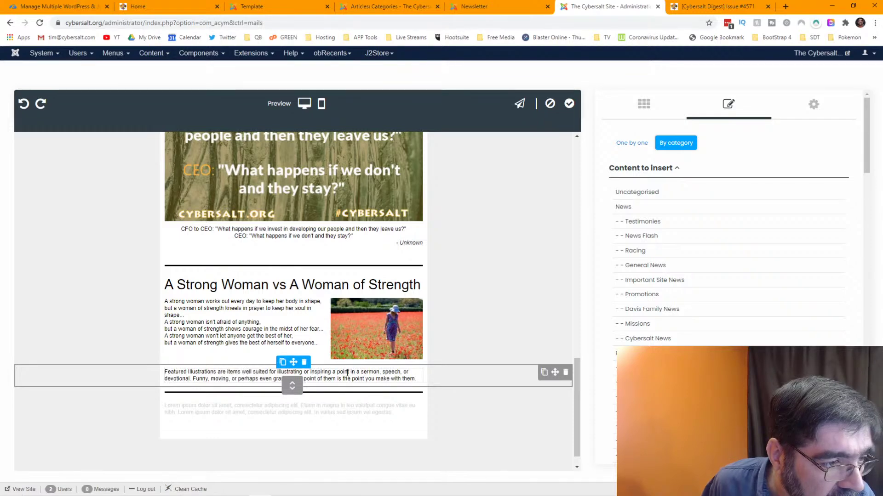
- Put the Featured Illustrations paragraph into editing mode
{"action": "triple_click", "coordinate": [162, 371]}
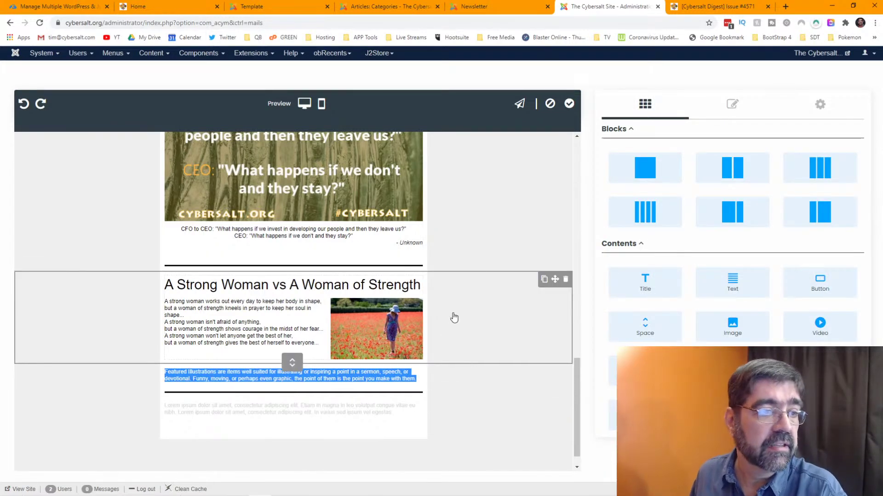
{"action": "scroll", "coordinate": [437, 331], "scroll_direction": "up", "scroll_amount": 1}
{"action": "scroll", "coordinate": [430, 345], "scroll_direction": "up", "scroll_amount": 2}
{"action": "scroll", "coordinate": [436, 341], "scroll_direction": "down", "scroll_amount": 4}
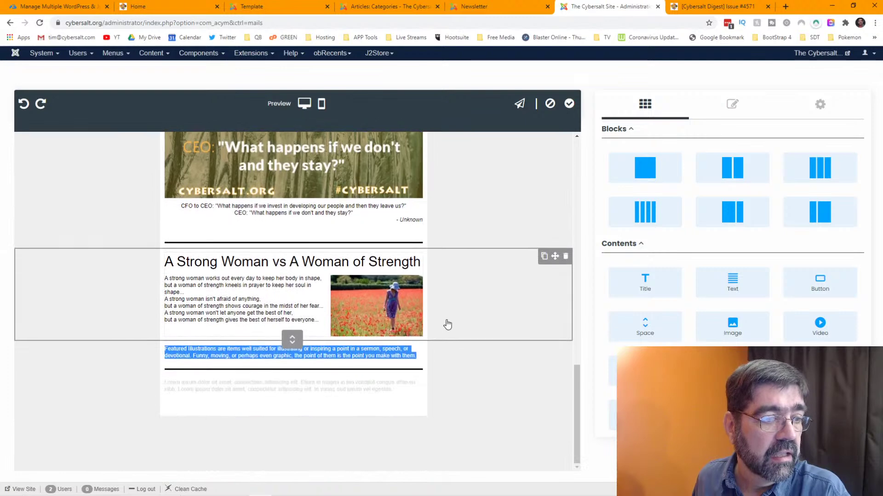
{"action": "left_click", "coordinate": [353, 350]}
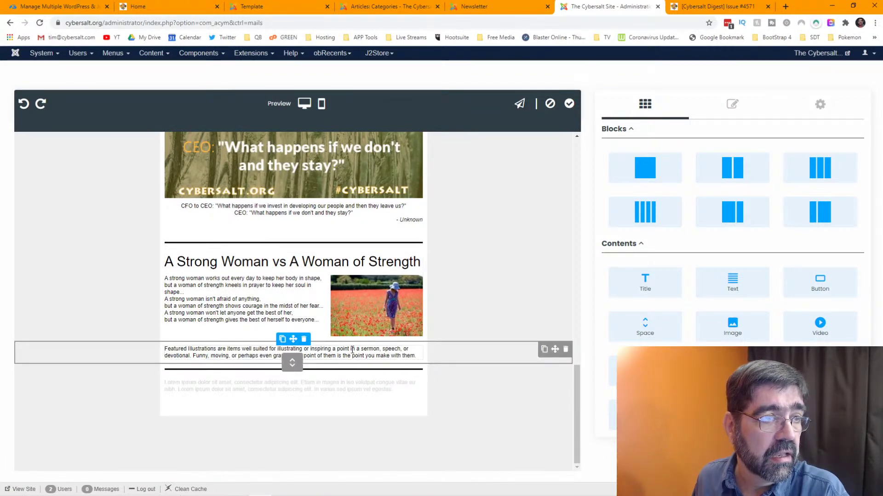
{"action": "double_click", "coordinate": [366, 351]}
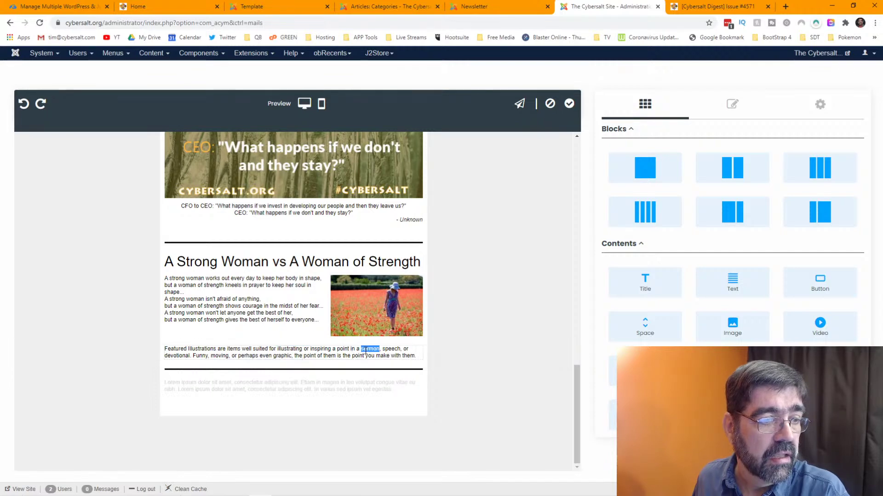
{"action": "left_click", "coordinate": [731, 104]}
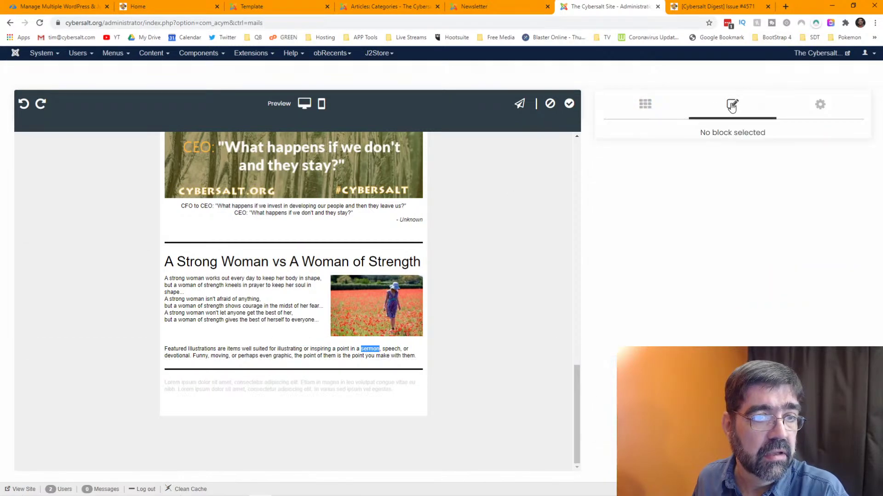
{"action": "left_click", "coordinate": [317, 355]}
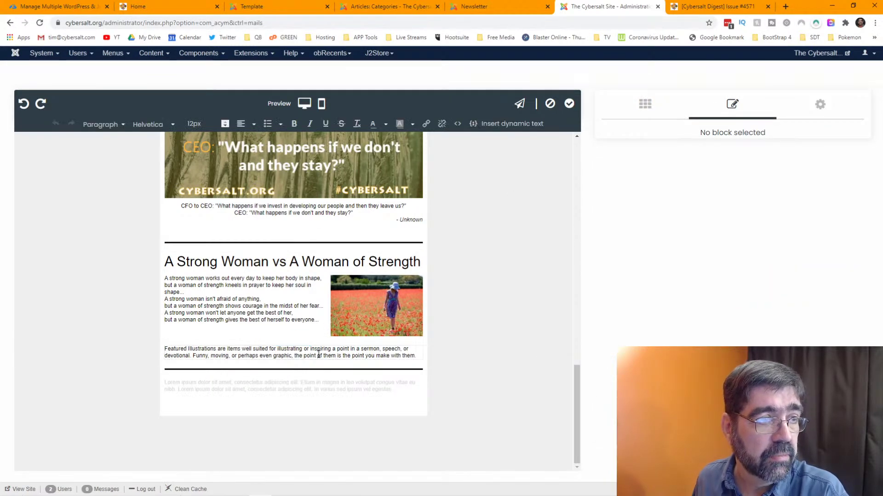
- Make the whole Featured Illustrations note italic at 10px and compare with the archive
{"action": "left_click_drag", "start_coordinate": [164, 349], "coordinate": [420, 357]}
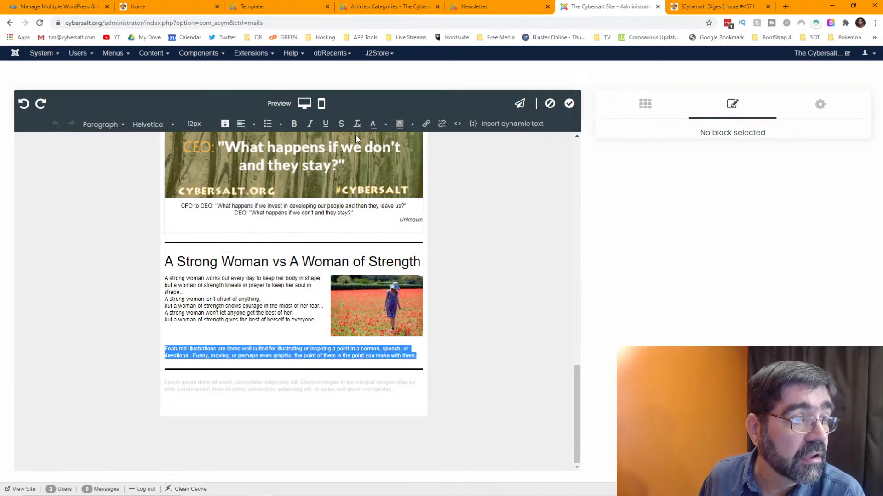
{"action": "left_click", "coordinate": [310, 124]}
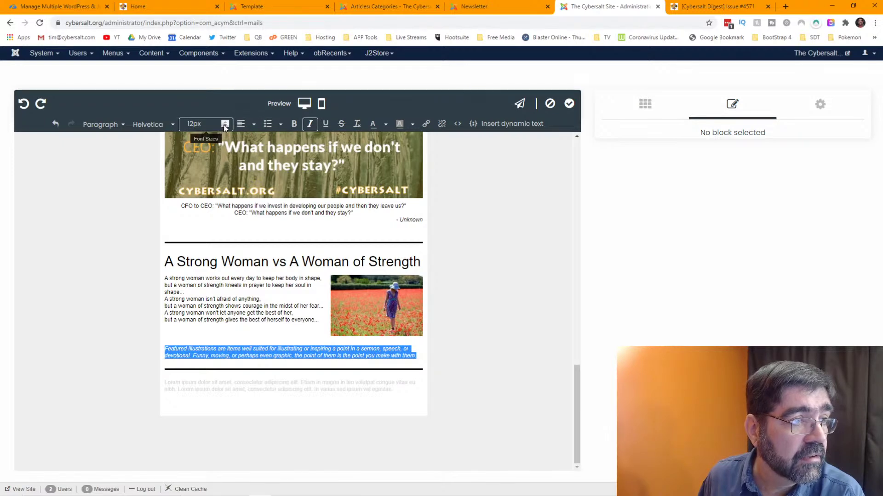
{"action": "left_click", "coordinate": [205, 127]}
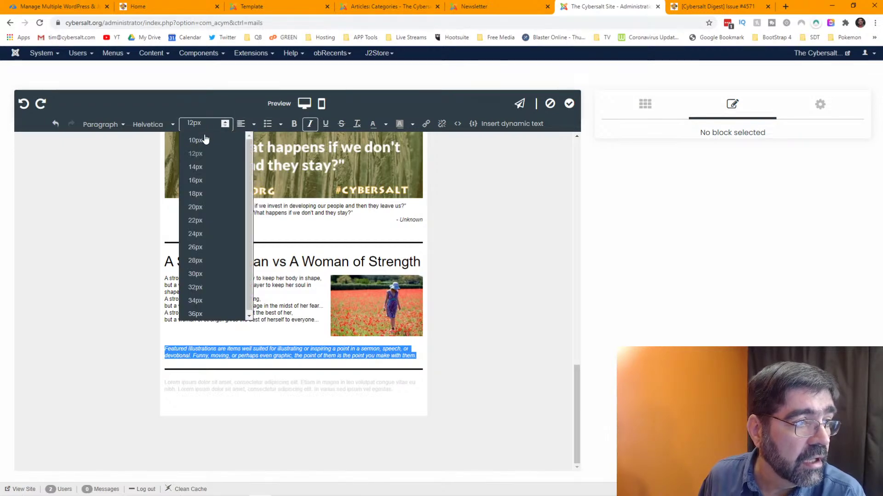
{"action": "left_click", "coordinate": [205, 139]}
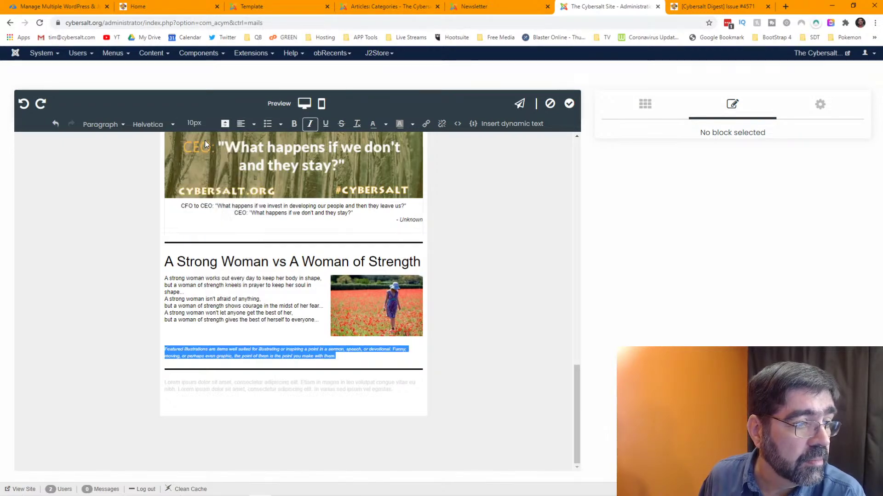
{"action": "left_click", "coordinate": [347, 352]}
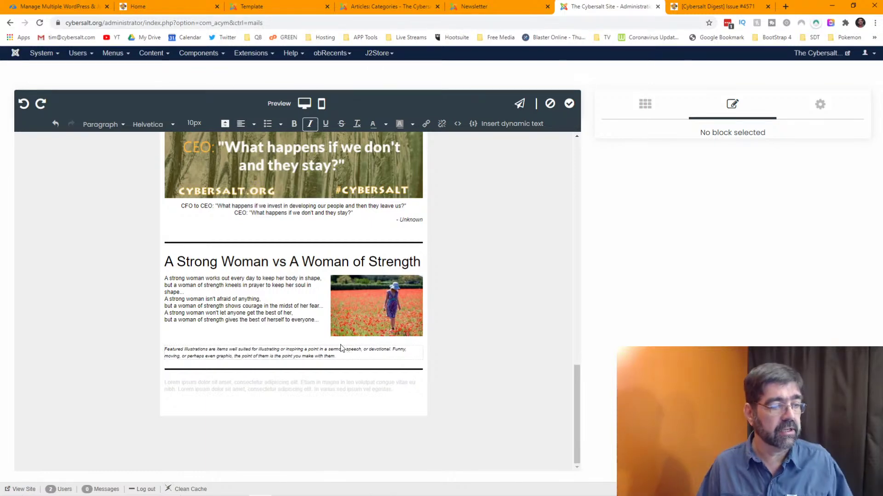
{"action": "key", "text": "ctrl+Tab"}
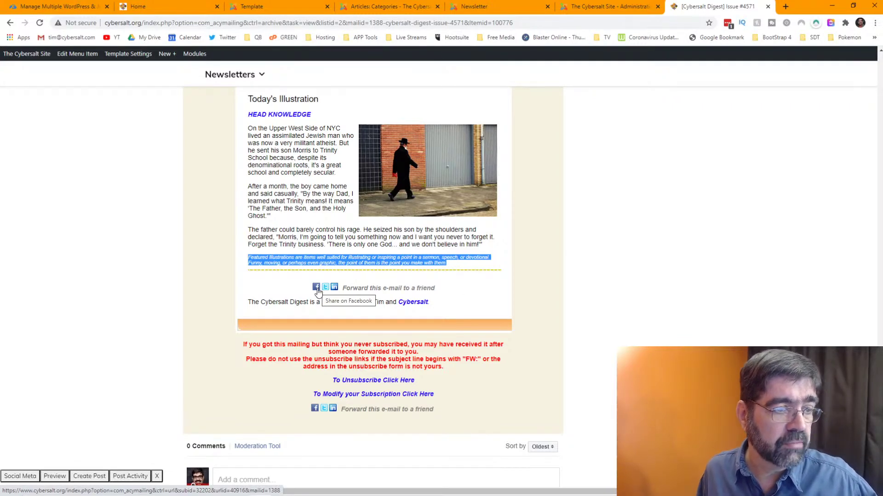
- Add a Facebook and Twitter share block below the last divider and open its link settings
{"action": "left_click", "coordinate": [605, 8]}
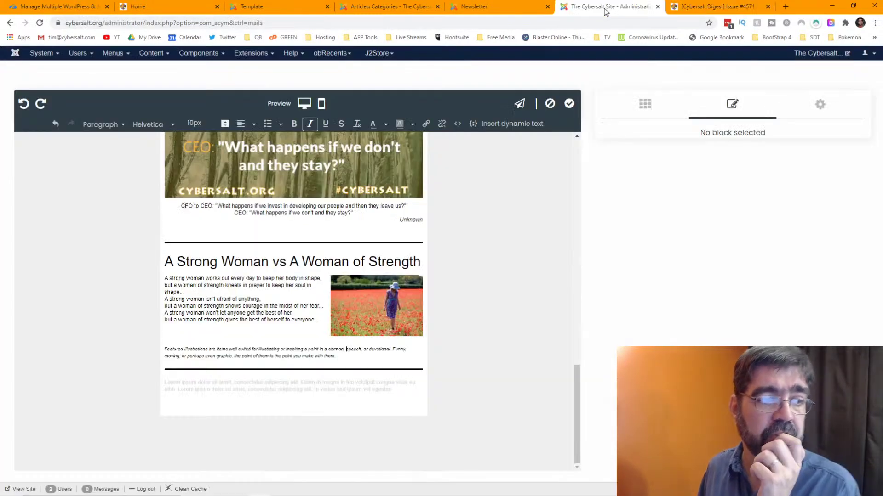
{"action": "left_click", "coordinate": [289, 395]}
{"action": "left_click", "coordinate": [492, 399]}
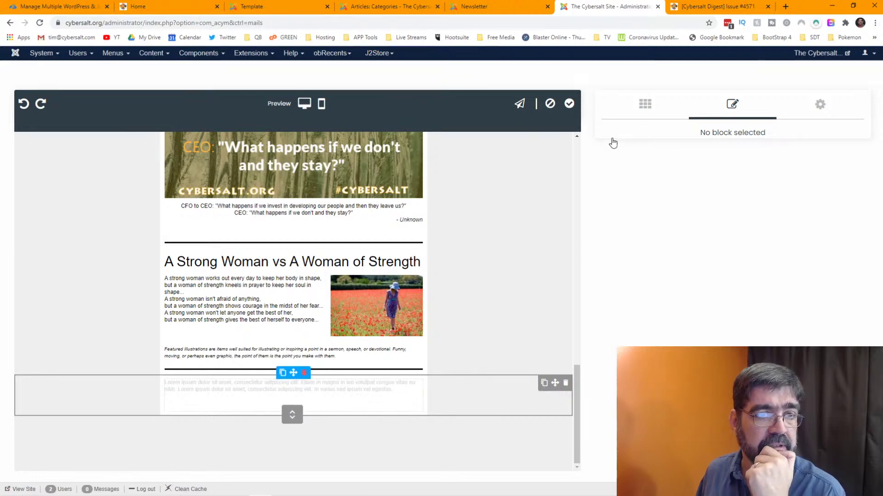
{"action": "left_click", "coordinate": [645, 114]}
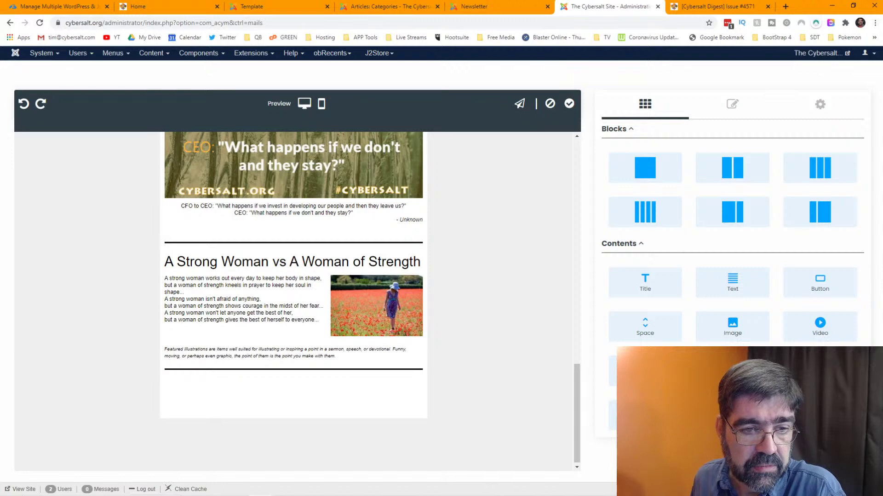
{"action": "left_click_drag", "start_coordinate": [645, 371], "coordinate": [339, 413]}
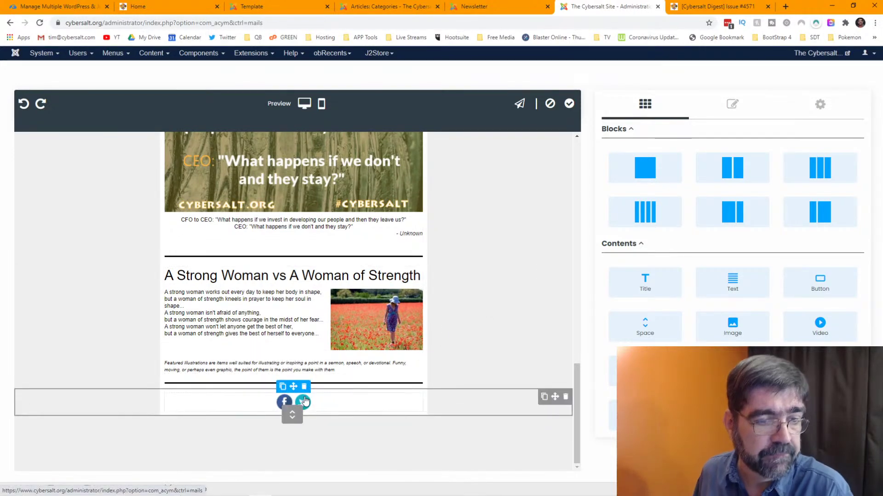
{"action": "left_click", "coordinate": [332, 409]}
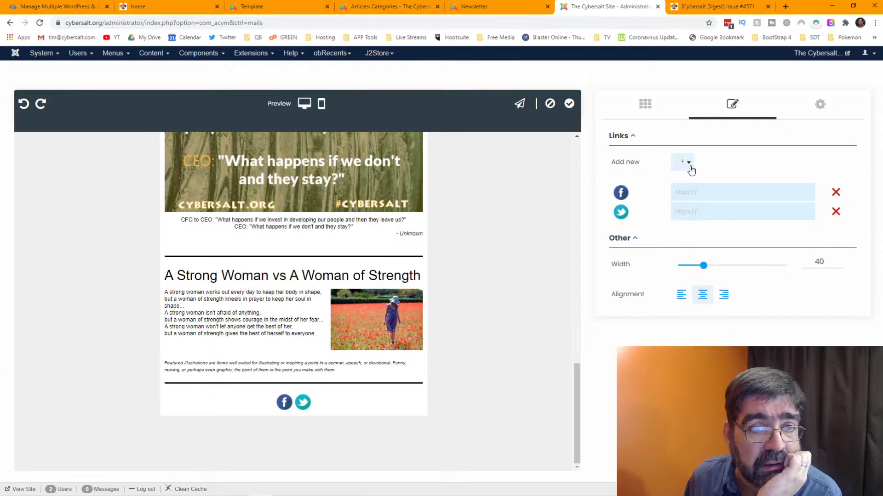
{"action": "left_click", "coordinate": [708, 6]}
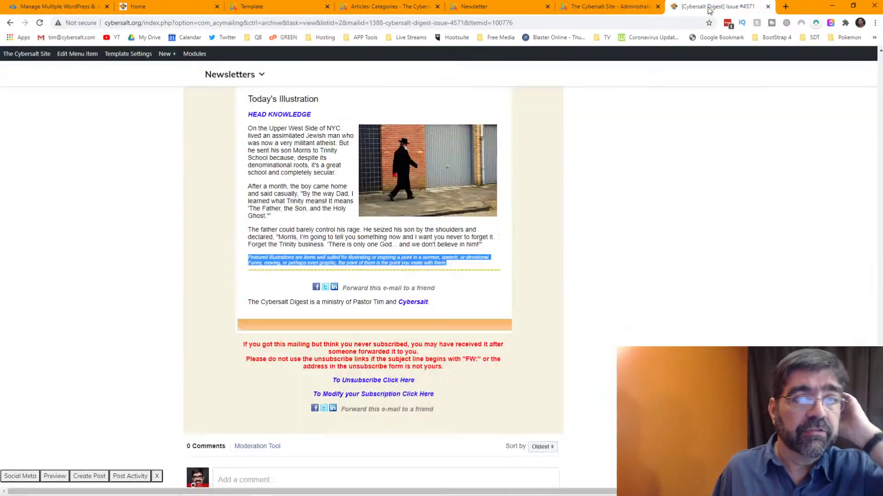
{"action": "right_click", "coordinate": [317, 288]}
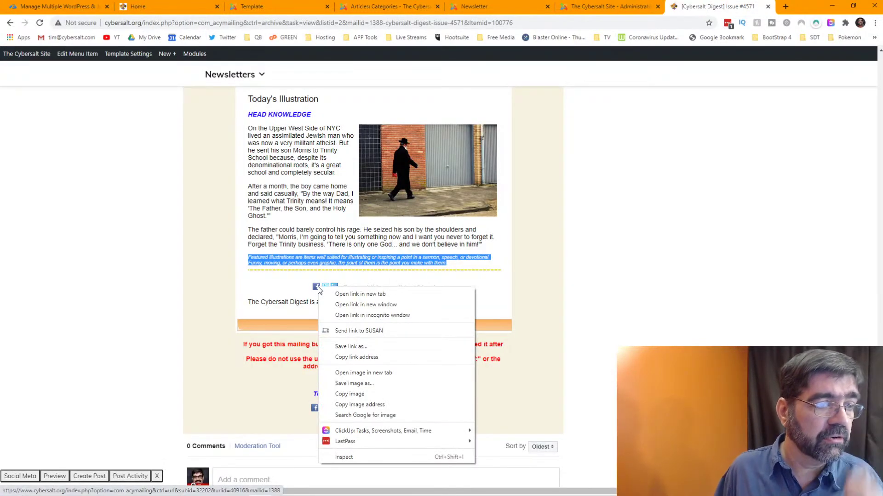
{"action": "left_click", "coordinate": [329, 294]}
{"action": "key", "text": "ctrl+Tab"}
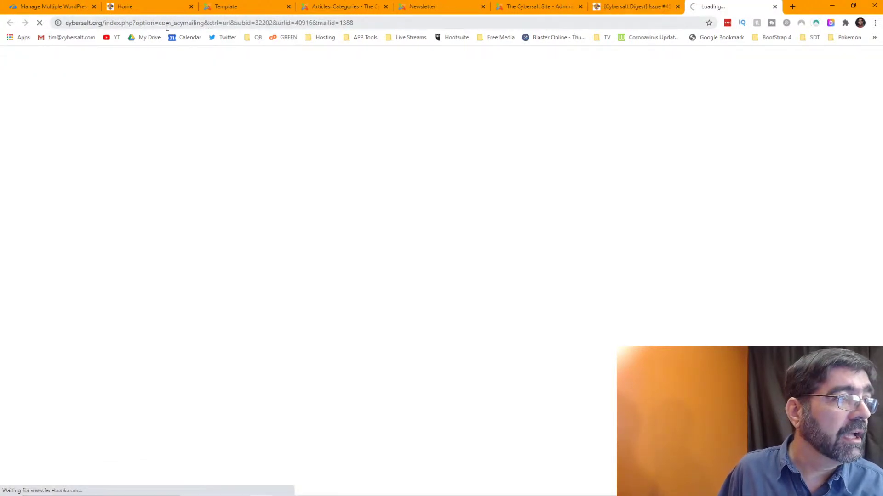
{"action": "left_click", "coordinate": [168, 23]}
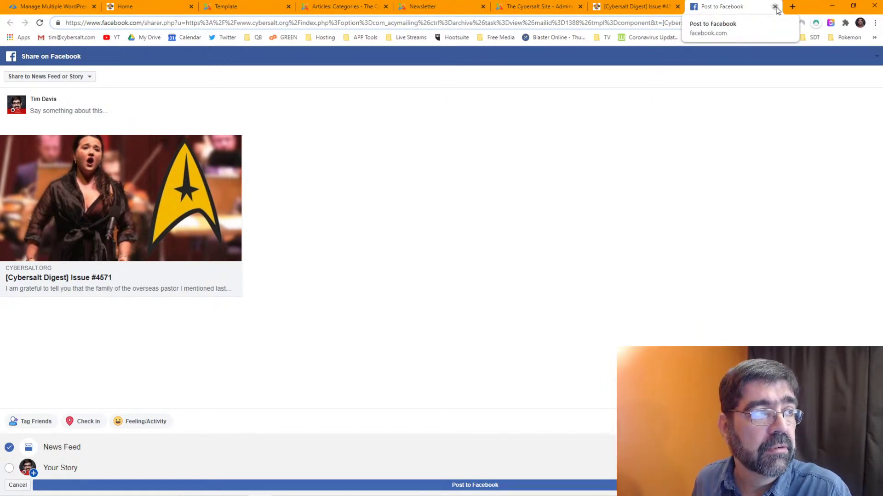
{"action": "left_click", "coordinate": [775, 8]}
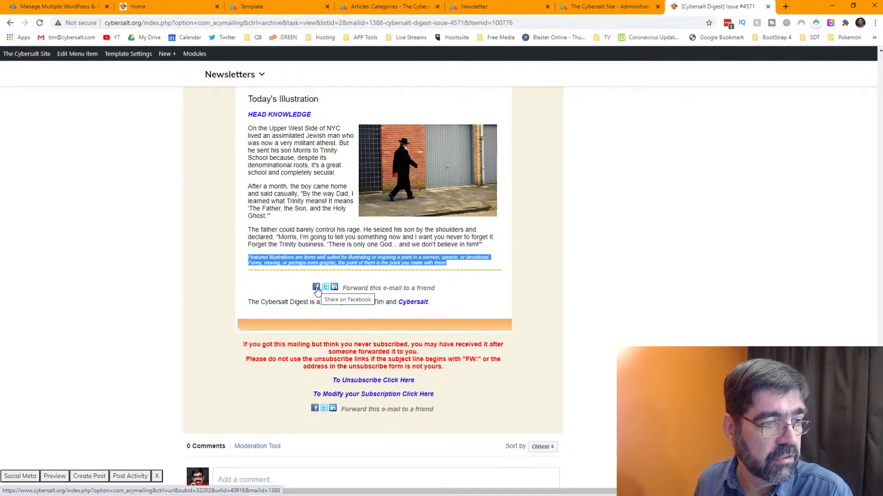
{"action": "left_click", "coordinate": [597, 6]}
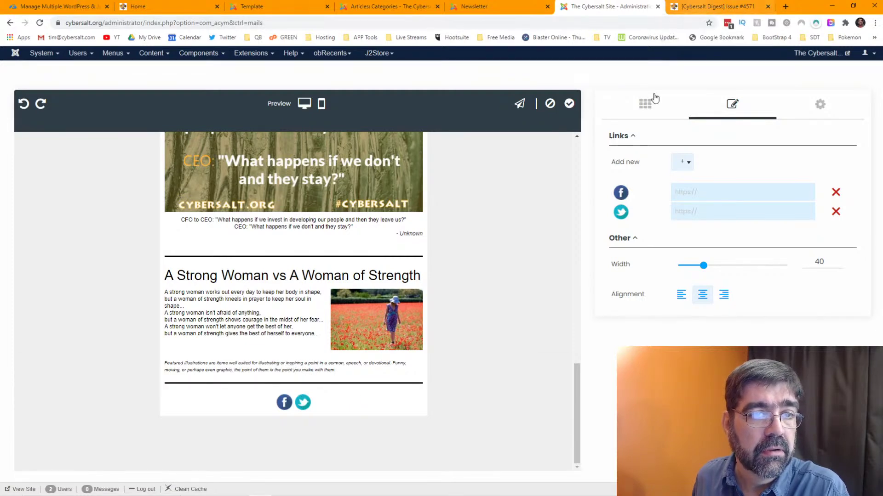
- Add a one-column row with a placeholder Text element below the closing divider
{"action": "left_click", "coordinate": [646, 109]}
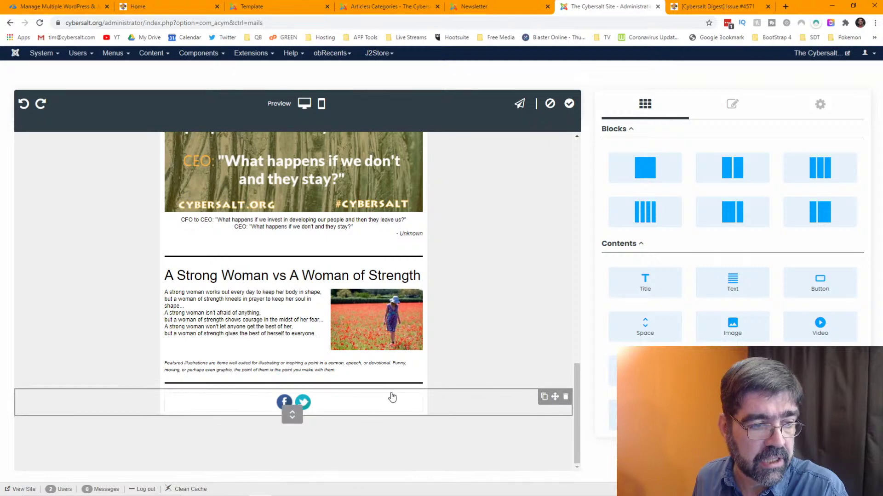
{"action": "left_click_drag", "start_coordinate": [655, 166], "coordinate": [349, 389]}
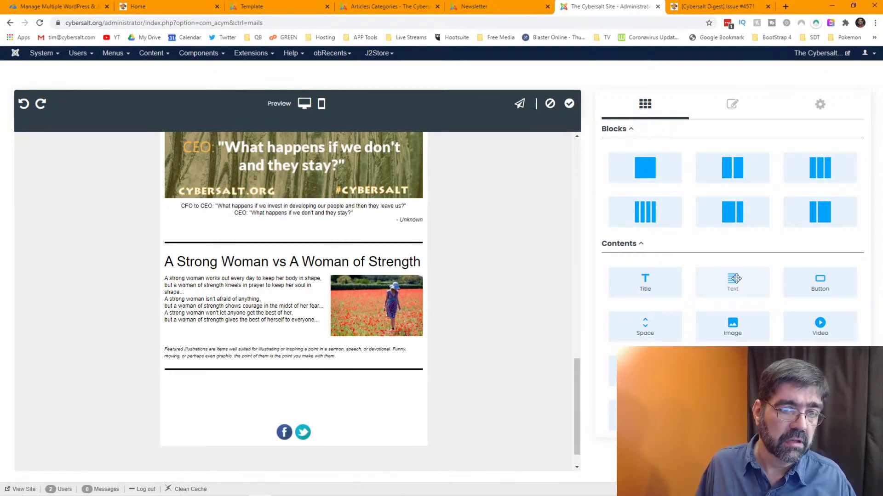
{"action": "left_click_drag", "start_coordinate": [736, 279], "coordinate": [298, 394]}
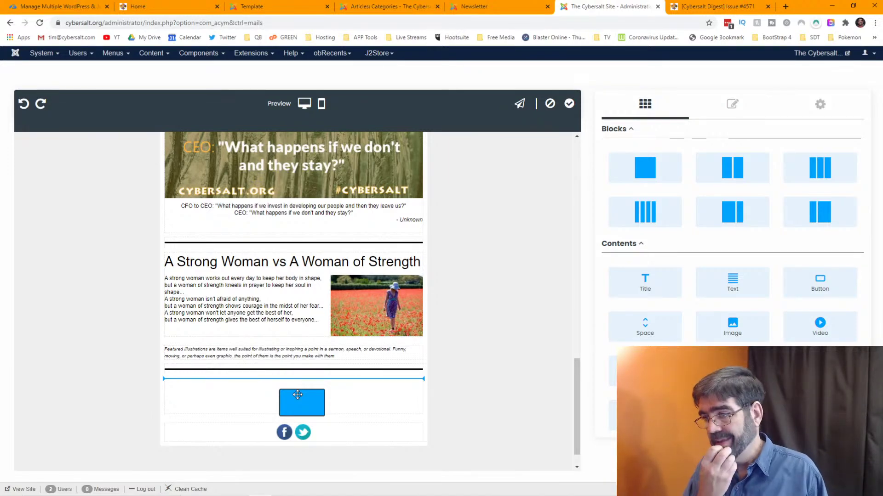
{"action": "left_click_drag", "start_coordinate": [298, 395], "coordinate": [299, 395]}
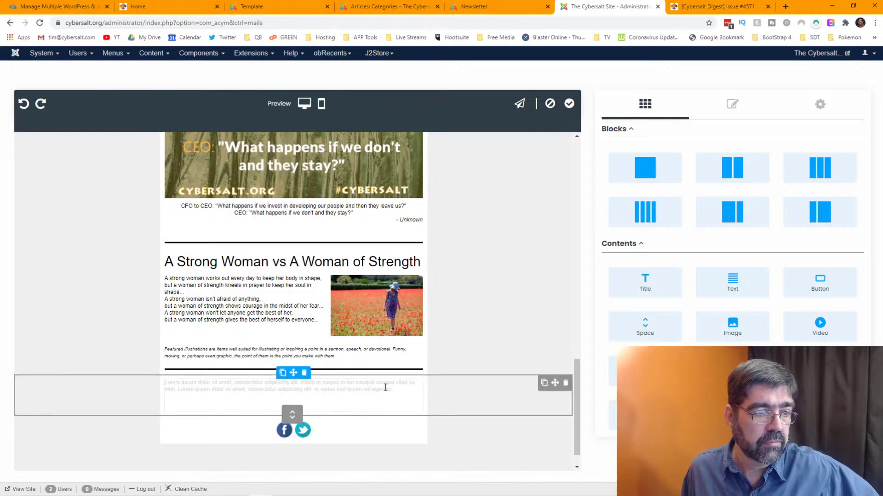
{"action": "left_click", "coordinate": [478, 313]}
{"action": "left_click", "coordinate": [339, 391]}
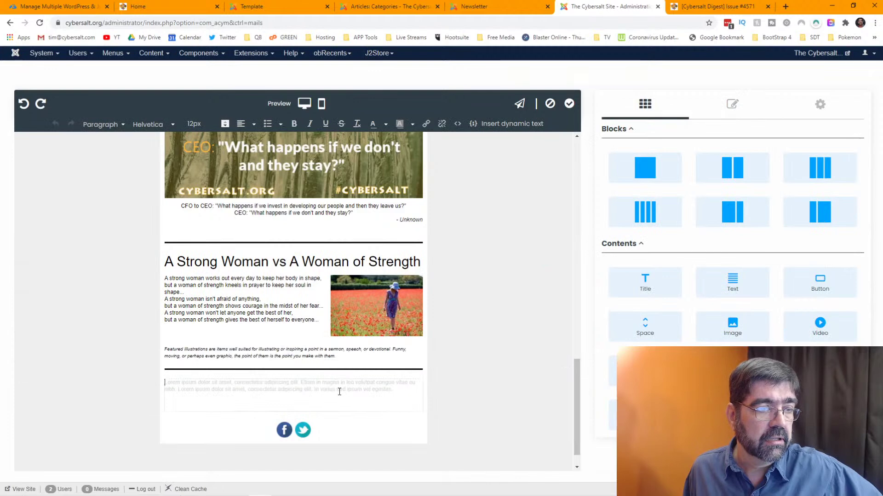
- Browse the Insert dynamic text categories, then close them without inserting anything
{"action": "left_click", "coordinate": [503, 129]}
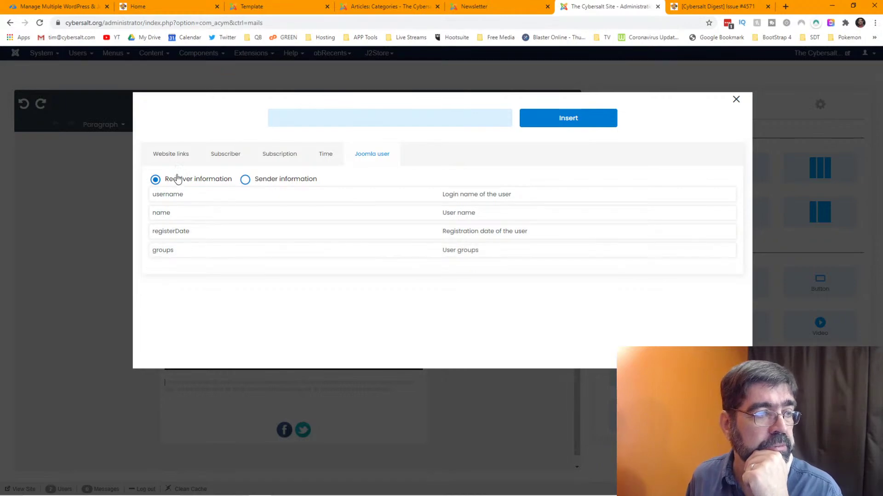
{"action": "left_click", "coordinate": [181, 157]}
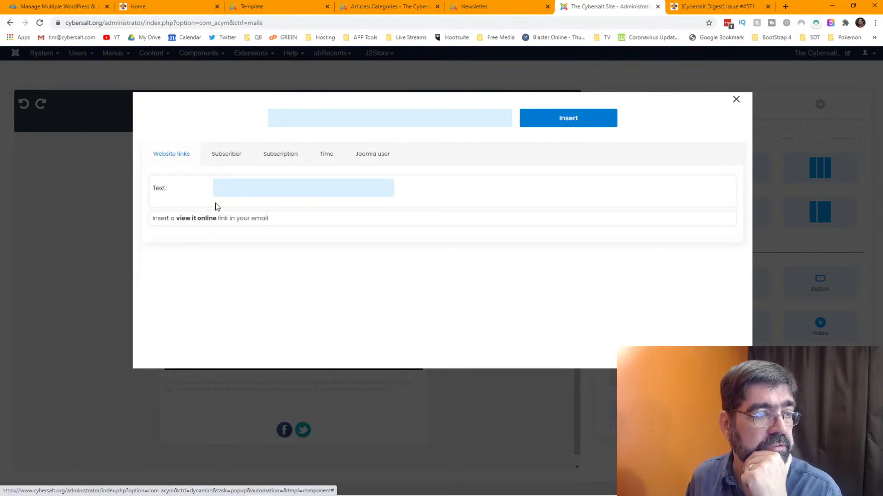
{"action": "left_click", "coordinate": [223, 155]}
{"action": "scroll", "coordinate": [244, 213], "scroll_direction": "down", "scroll_amount": 2}
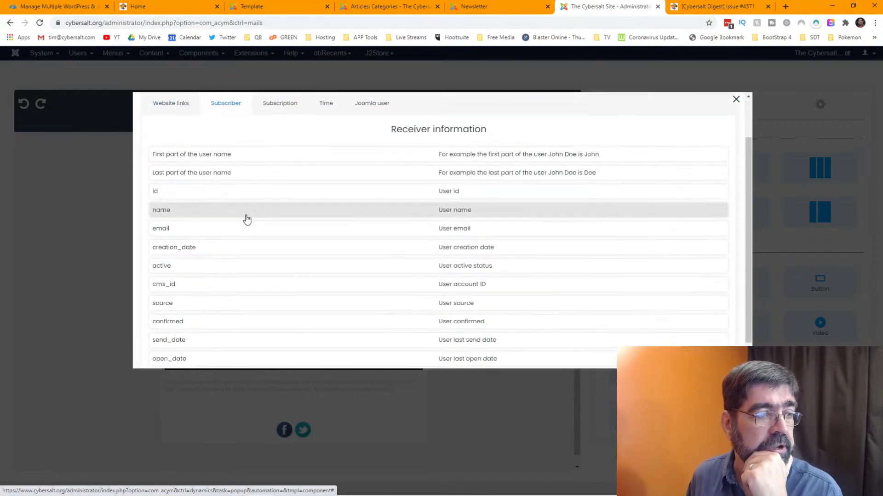
{"action": "scroll", "coordinate": [249, 216], "scroll_direction": "up", "scroll_amount": 2}
{"action": "left_click", "coordinate": [275, 159]}
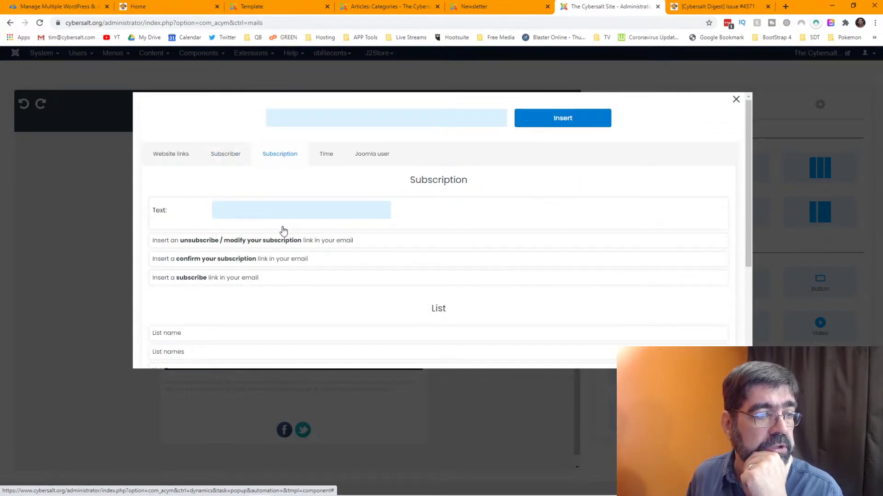
{"action": "scroll", "coordinate": [271, 247], "scroll_direction": "down", "scroll_amount": 2}
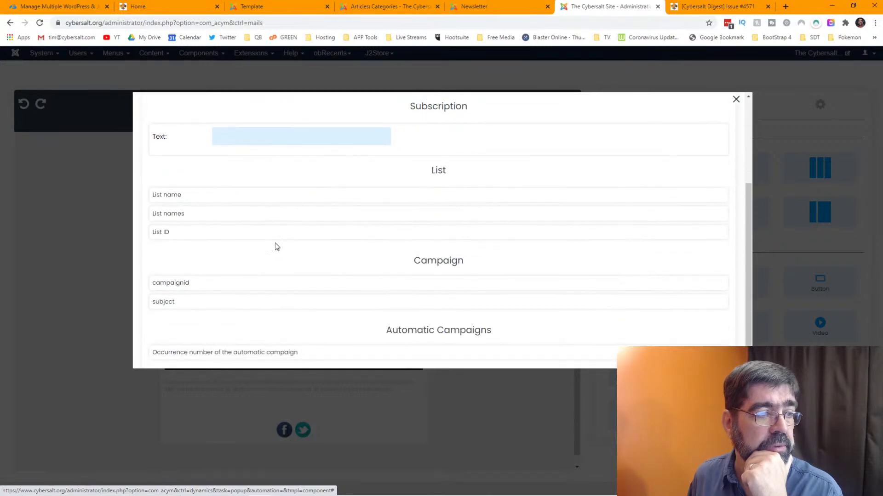
{"action": "scroll", "coordinate": [353, 254], "scroll_direction": "down", "scroll_amount": 1}
{"action": "scroll", "coordinate": [354, 246], "scroll_direction": "up", "scroll_amount": 4}
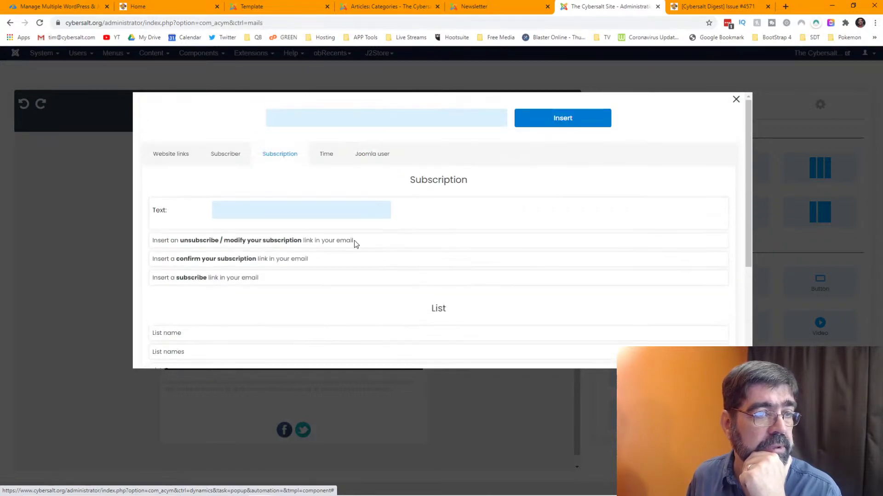
{"action": "left_click", "coordinate": [330, 160]}
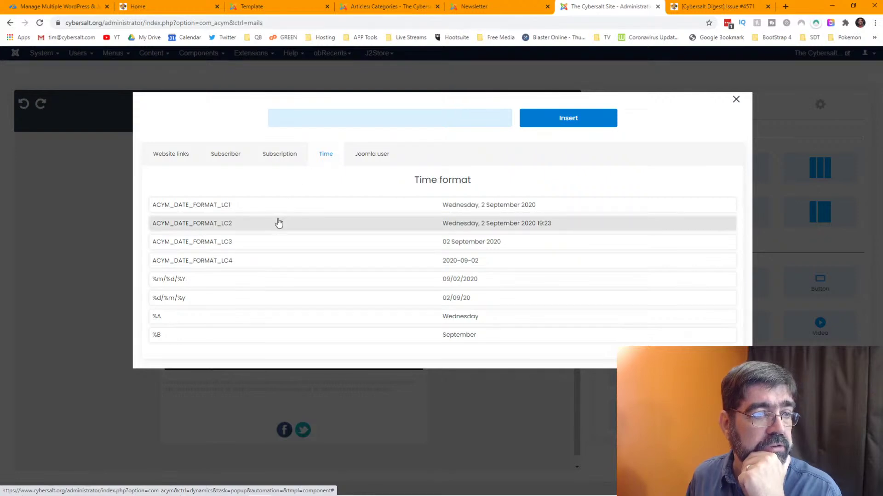
{"action": "left_click", "coordinate": [366, 156]}
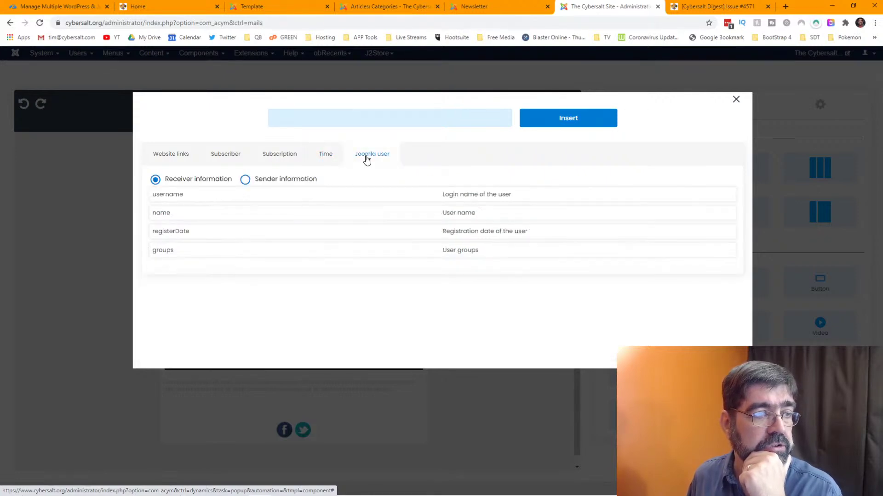
{"action": "left_click", "coordinate": [245, 180]}
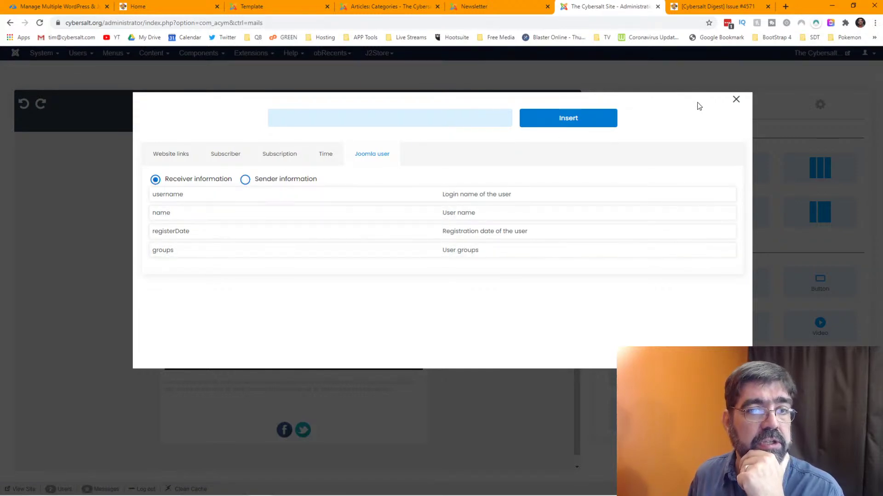
{"action": "left_click", "coordinate": [736, 101]}
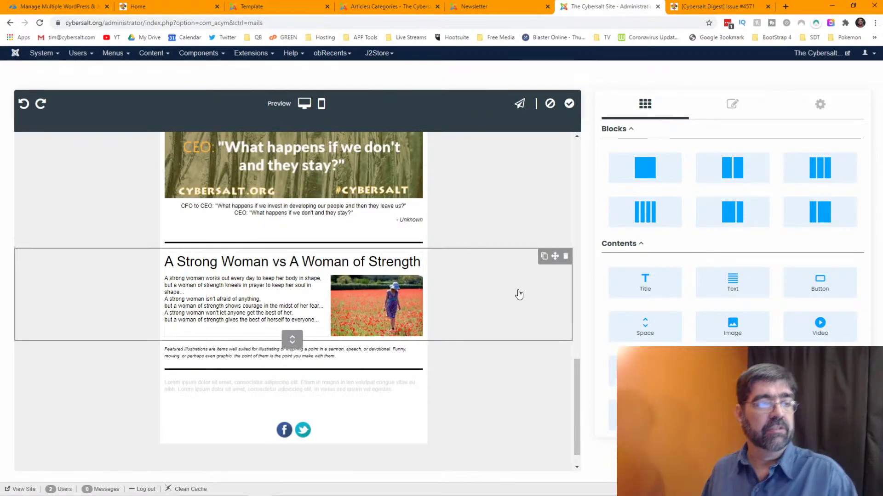
{"action": "left_click", "coordinate": [487, 6]}
- Select and copy the archived issue's closing ministry credit line
{"action": "left_click", "coordinate": [564, 6]}
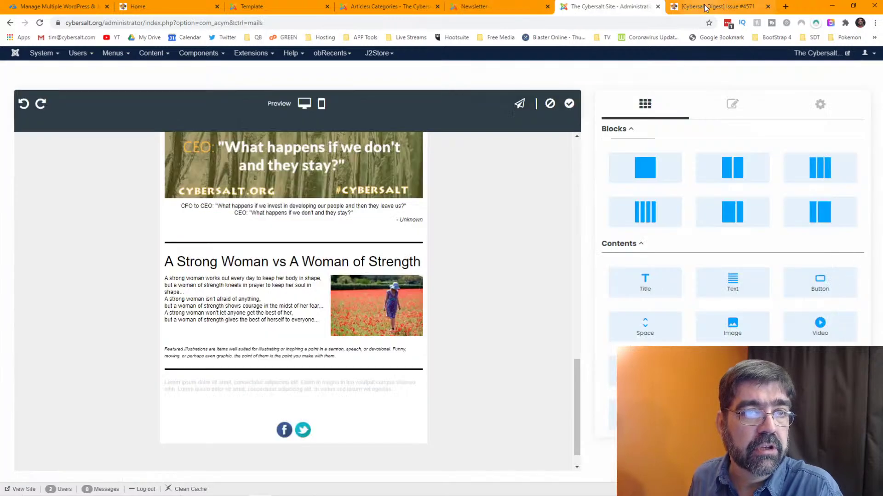
{"action": "left_click", "coordinate": [703, 6]}
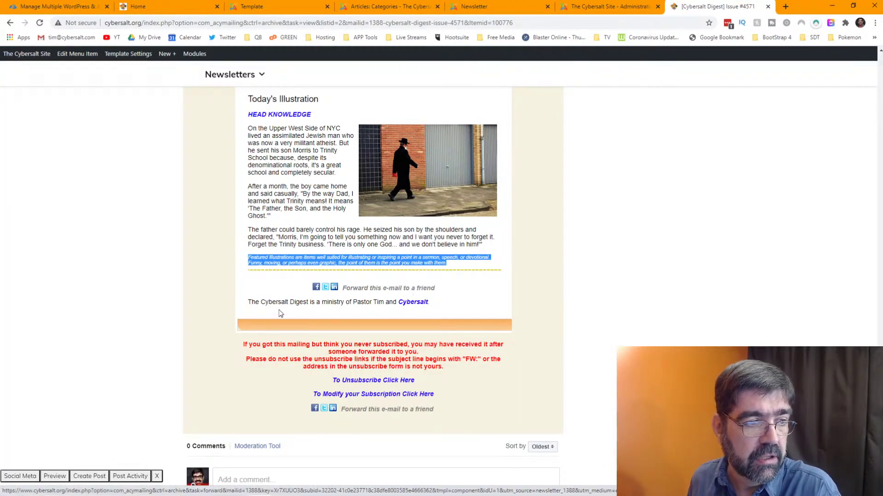
{"action": "left_click_drag", "start_coordinate": [248, 301], "coordinate": [436, 308]}
{"action": "right_click", "coordinate": [419, 305]}
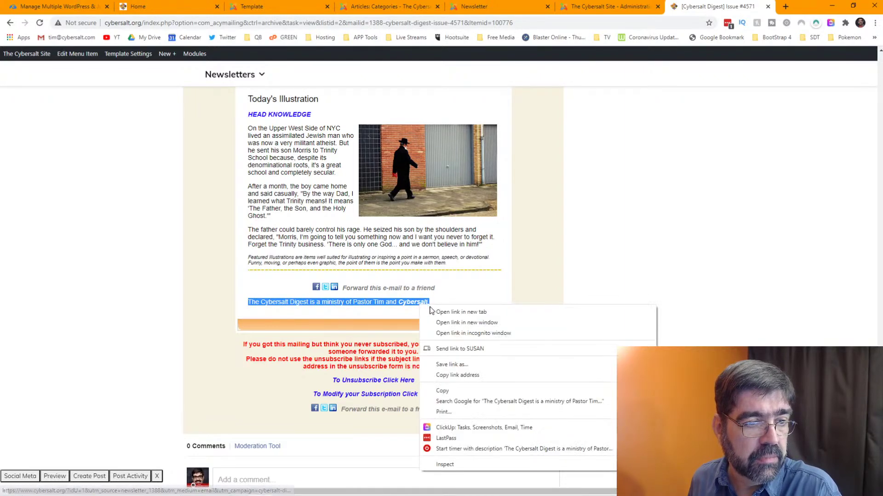
{"action": "left_click", "coordinate": [442, 391]}
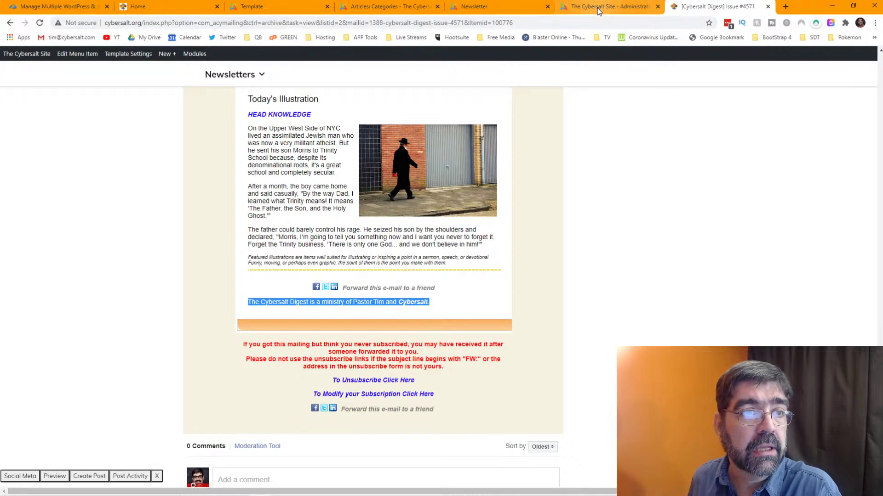
- Inspect the credit line's HTML in the developer tools without changing it
{"action": "right_click", "coordinate": [337, 304]}
{"action": "left_click", "coordinate": [383, 384]}
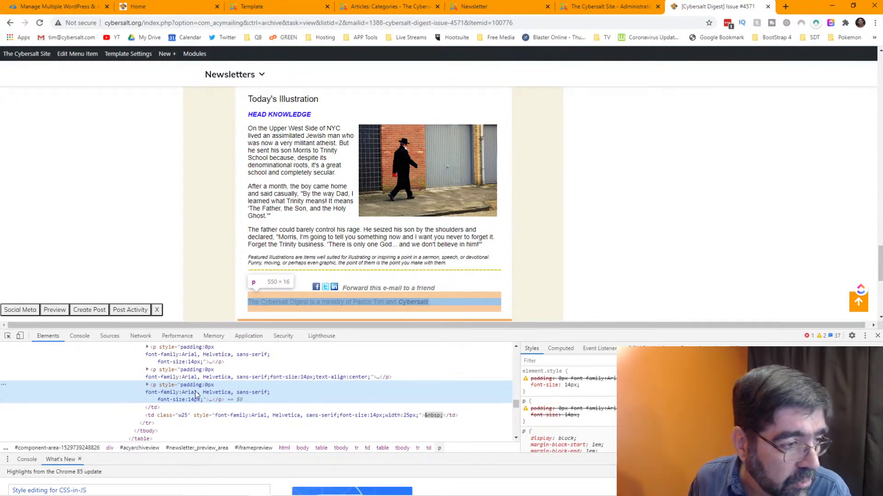
{"action": "left_click", "coordinate": [148, 386]}
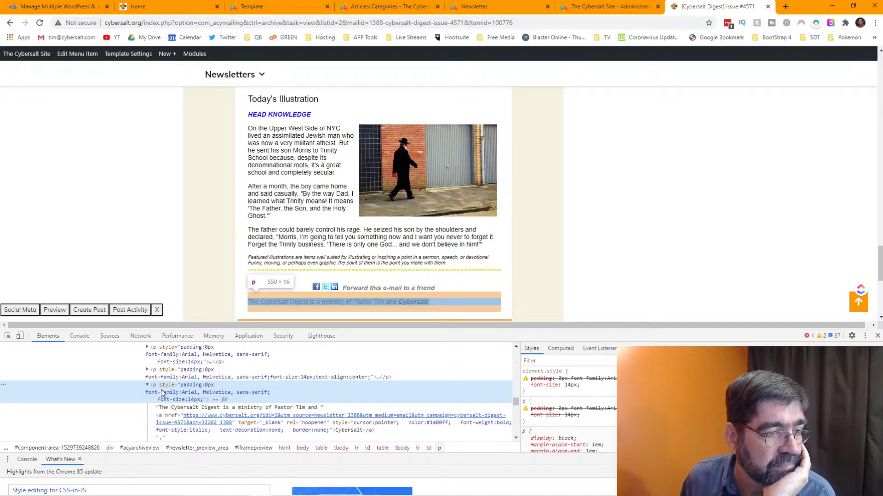
{"action": "left_click", "coordinate": [157, 410]}
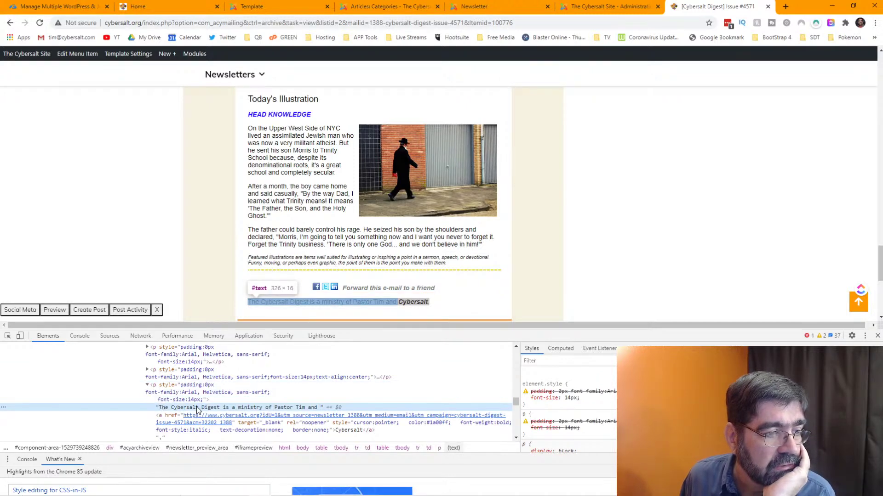
{"action": "right_click", "coordinate": [197, 411]}
{"action": "left_click", "coordinate": [293, 408]}
{"action": "double_click", "coordinate": [288, 409]}
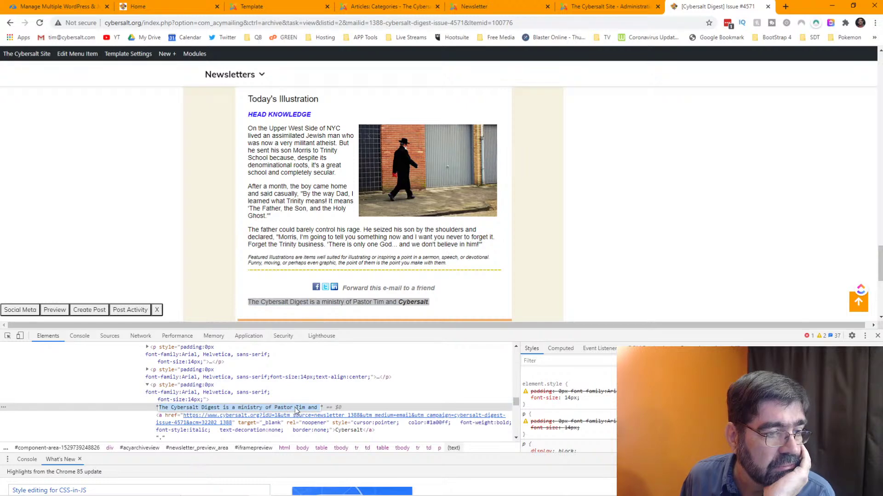
{"action": "key", "text": "Return"}
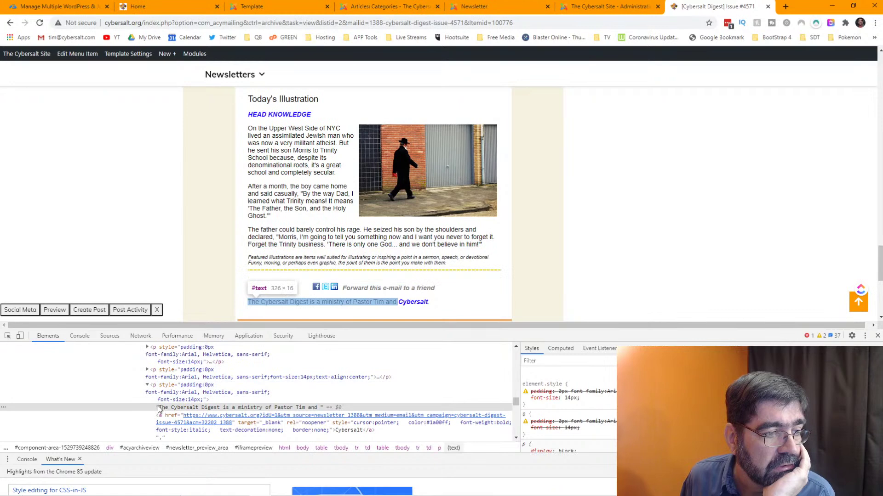
- Re-select and copy the whole credit line, then return to the newsletter editor
{"action": "triple_click", "coordinate": [329, 302]}
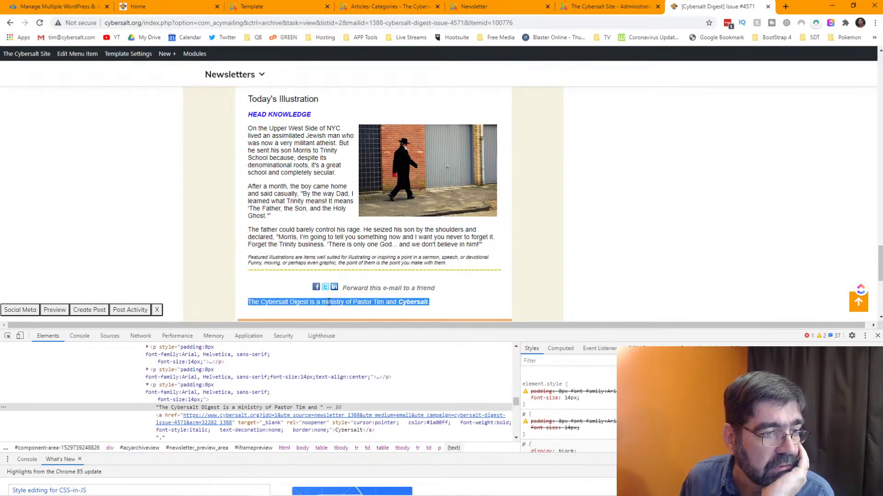
{"action": "right_click", "coordinate": [330, 304]}
{"action": "left_click", "coordinate": [309, 299]}
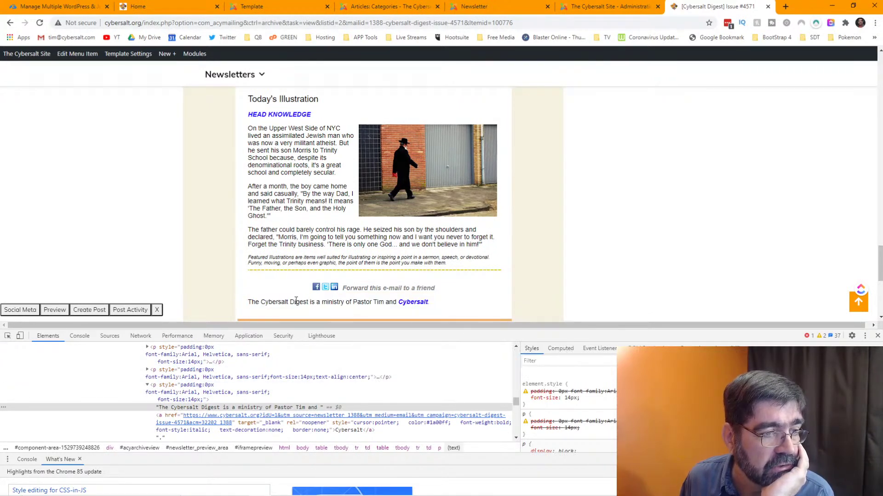
{"action": "triple_click", "coordinate": [262, 302]}
{"action": "right_click", "coordinate": [261, 304]}
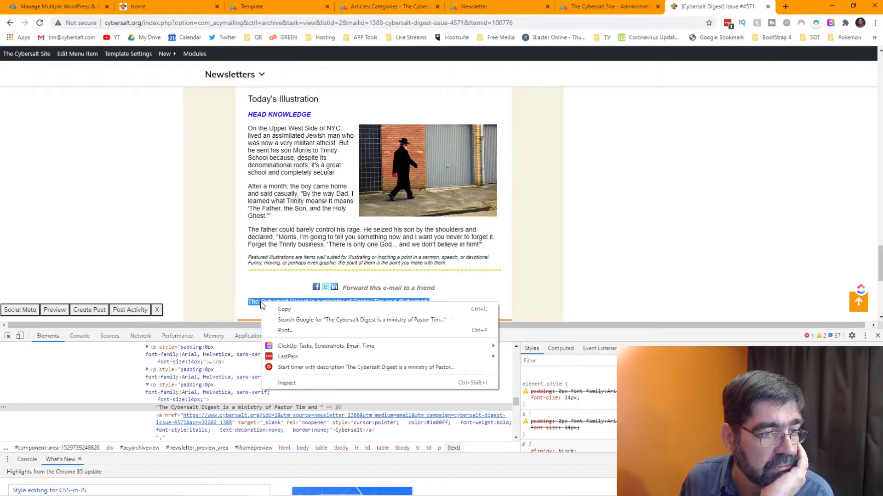
{"action": "left_click", "coordinate": [283, 312]}
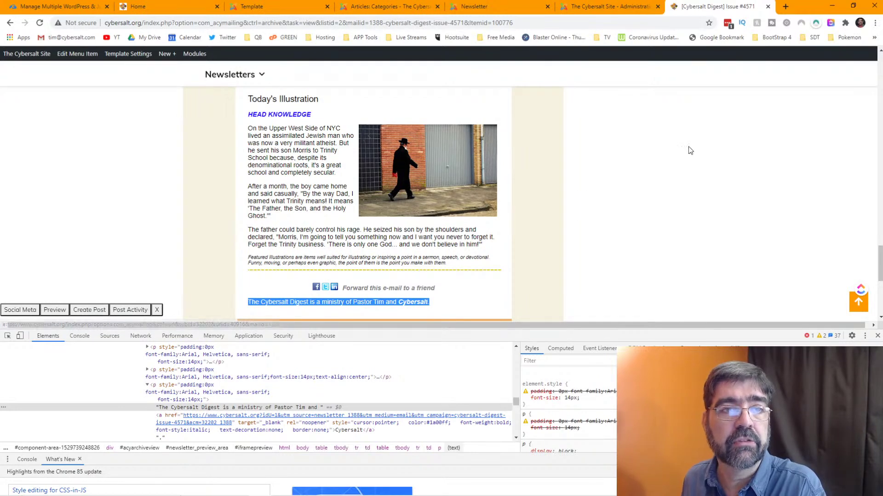
{"action": "left_click", "coordinate": [582, 8]}
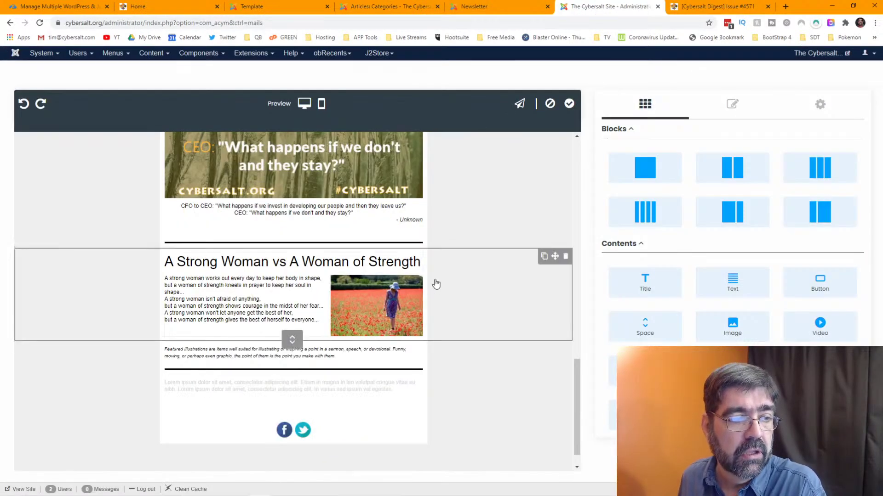
- Paste the copied credit line as plain text into the placeholder block
{"action": "left_click", "coordinate": [307, 385]}
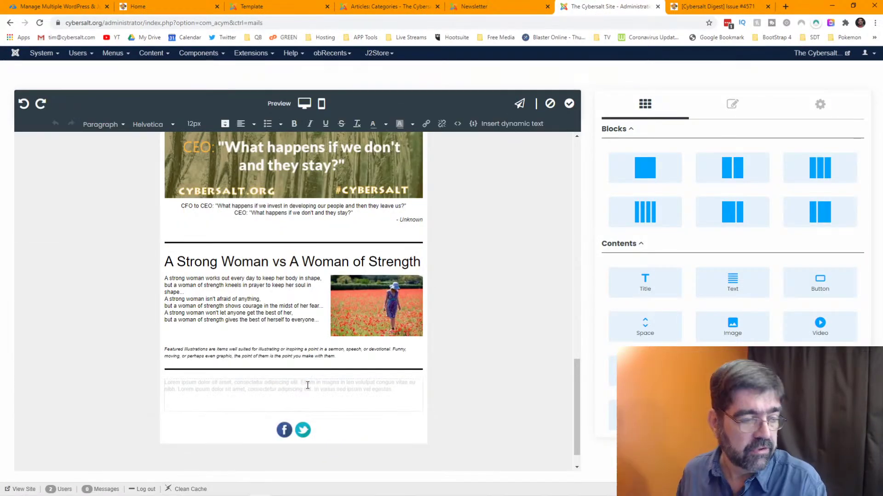
{"action": "right_click", "coordinate": [308, 385]}
{"action": "left_click", "coordinate": [372, 300]}
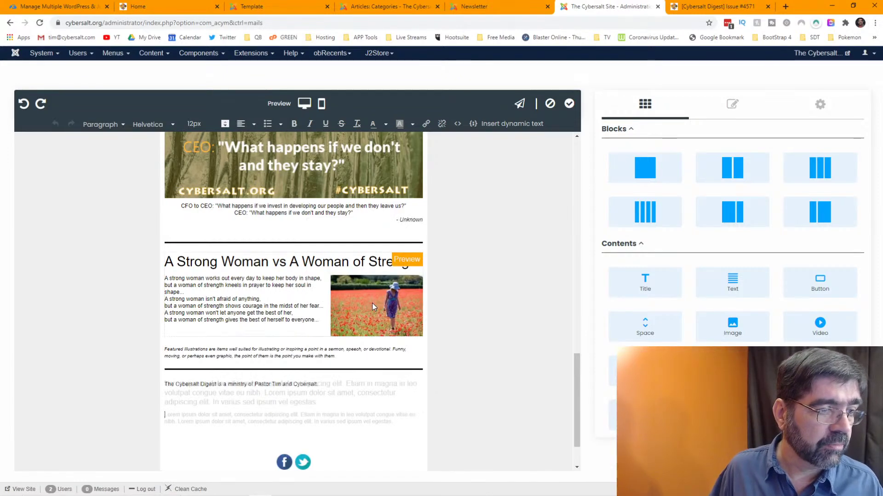
{"action": "left_click", "coordinate": [461, 360]}
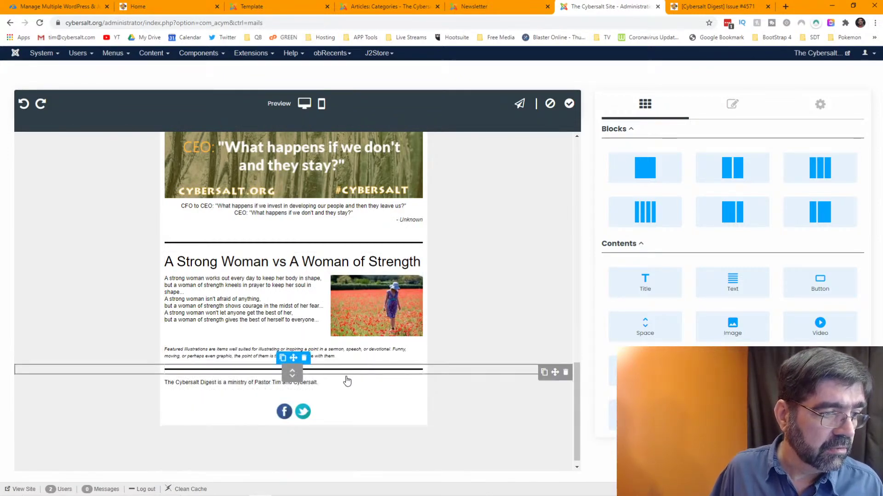
- Set the credit line to 16px and italicize the word Cybersalt
{"action": "left_click", "coordinate": [326, 383]}
{"action": "left_click_drag", "start_coordinate": [326, 383], "coordinate": [163, 385]}
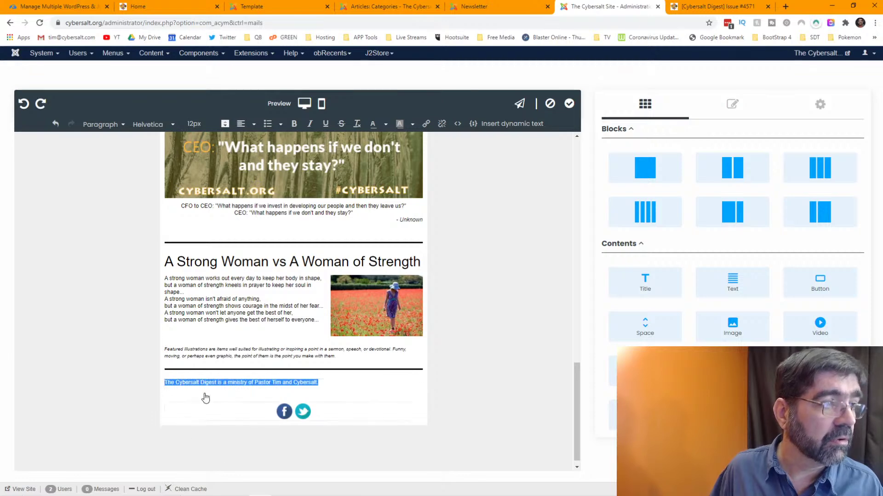
{"action": "left_click", "coordinate": [203, 124]}
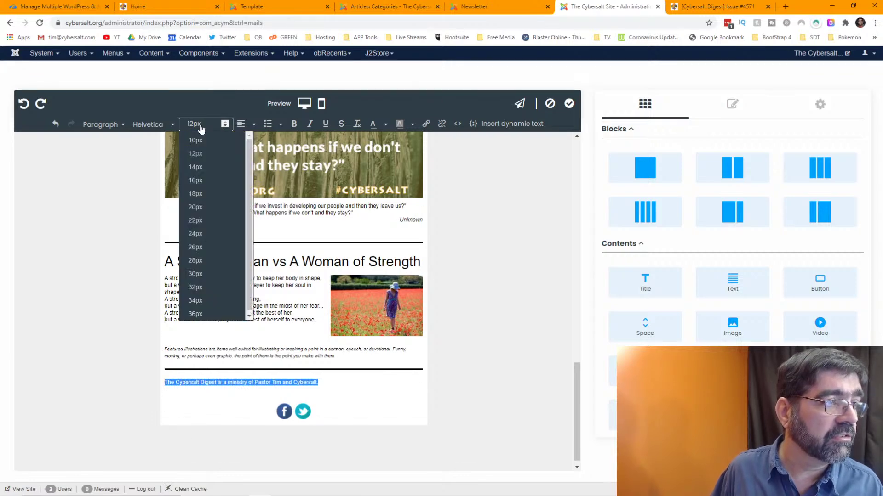
{"action": "left_click", "coordinate": [211, 181]}
{"action": "left_click_drag", "start_coordinate": [336, 384], "coordinate": [366, 384]}
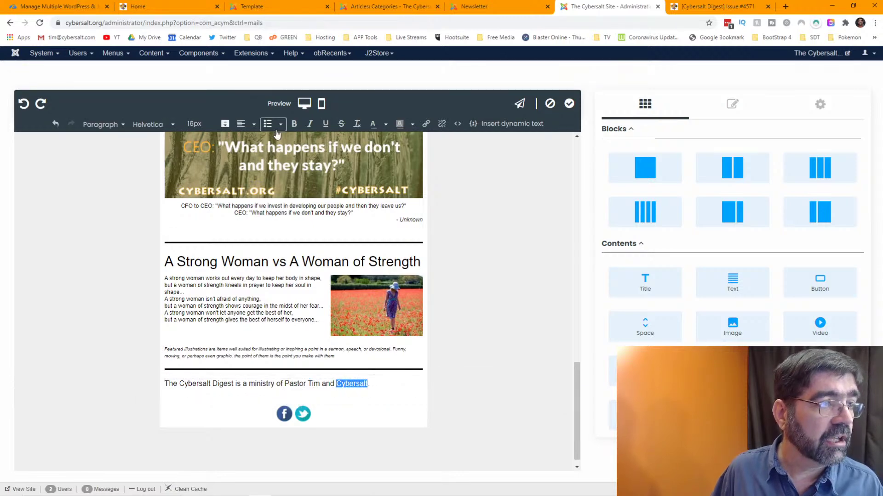
{"action": "left_click", "coordinate": [310, 124]}
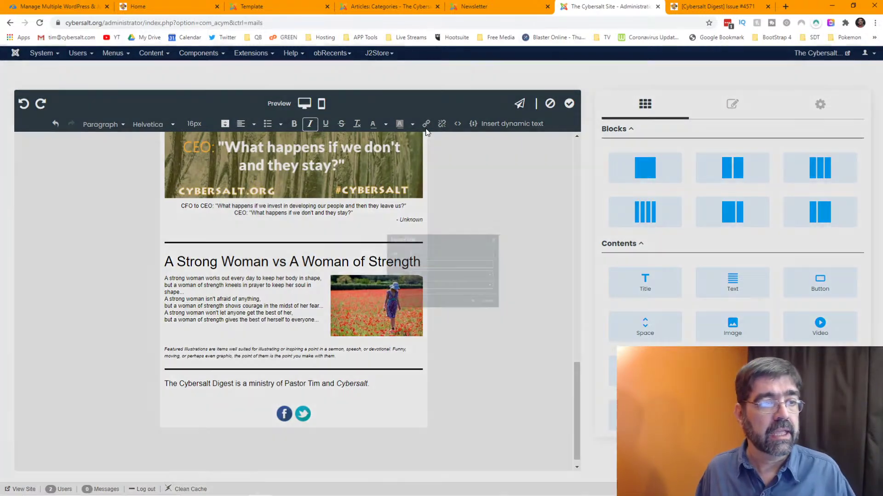
{"action": "left_click", "coordinate": [426, 124]}
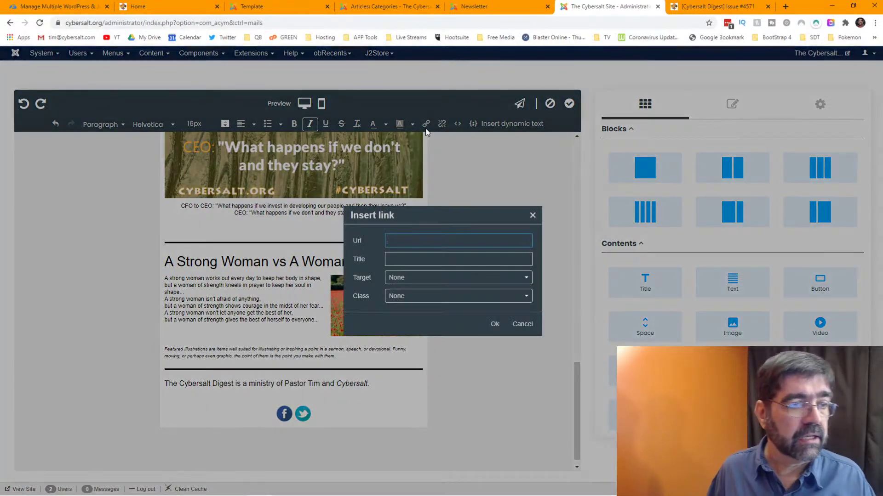
{"action": "type", "text": "https"}
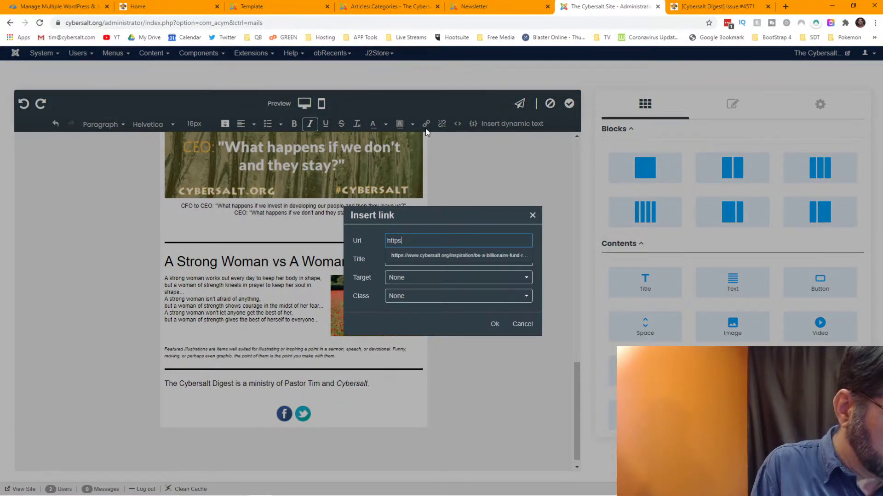
{"action": "type", "text": "://www.cybersalt."}
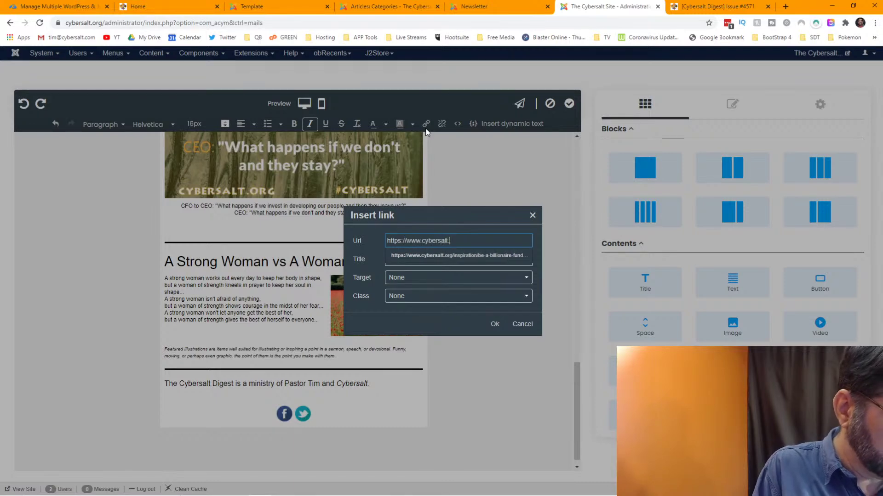
{"action": "type", "text": "org"}
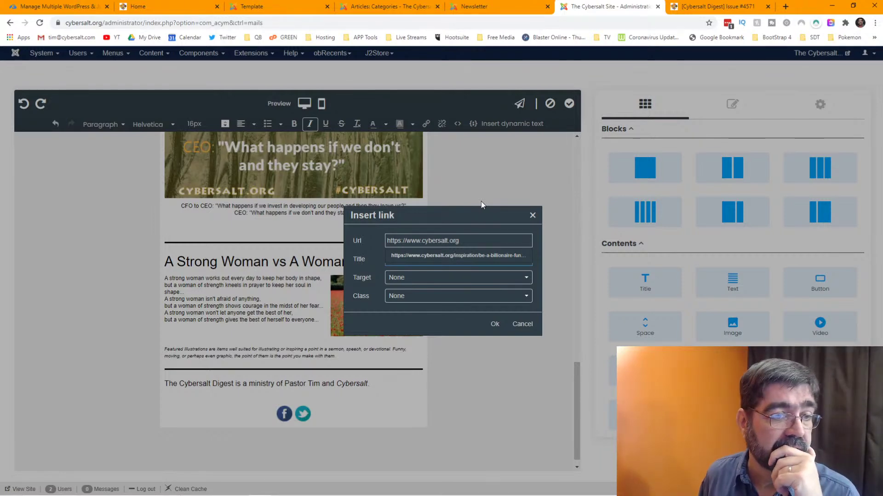
{"action": "left_click", "coordinate": [493, 325]}
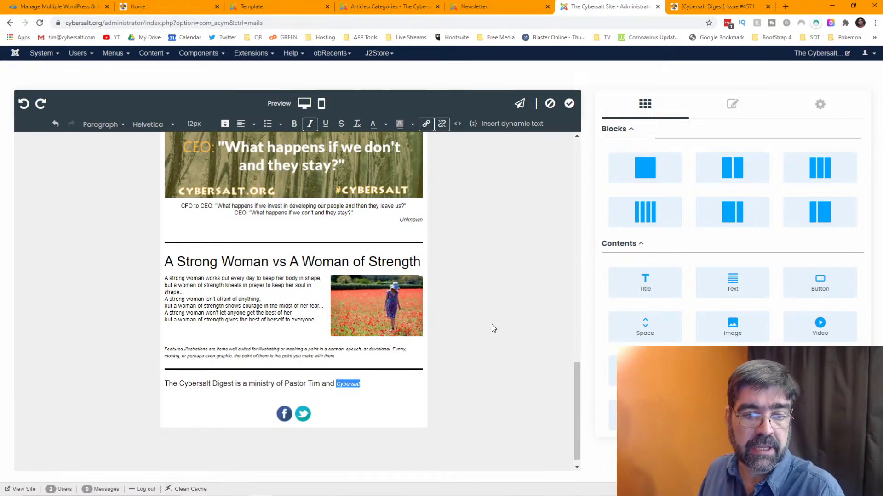
{"action": "left_click", "coordinate": [390, 411]}
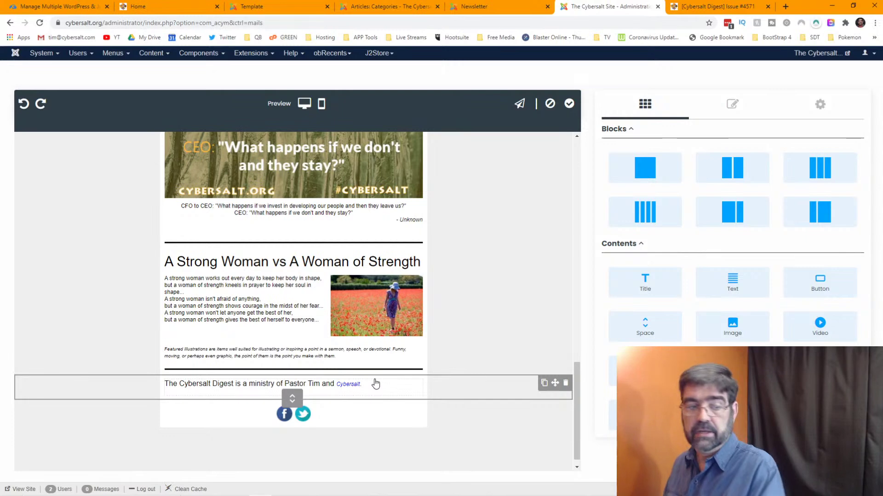
- Compare with the archived issue, then show the share-icon block's Links settings
{"action": "scroll", "coordinate": [478, 302], "scroll_direction": "down", "scroll_amount": 1}
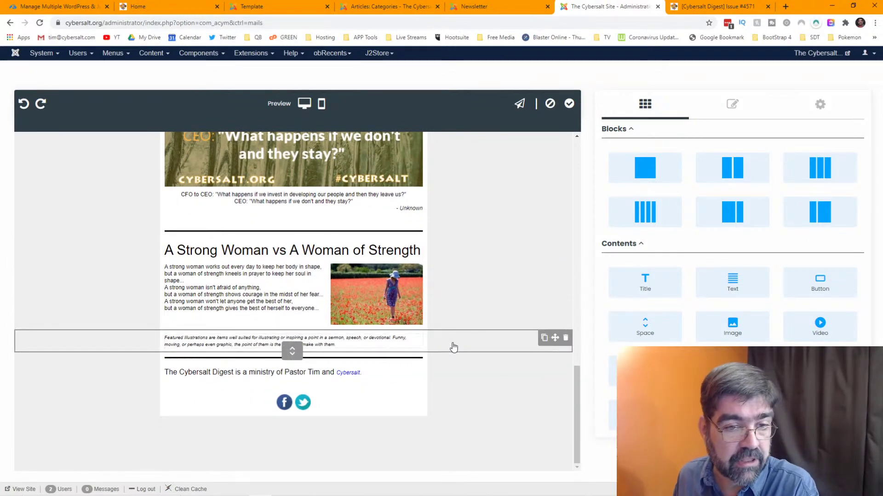
{"action": "key", "text": "ctrl+Tab"}
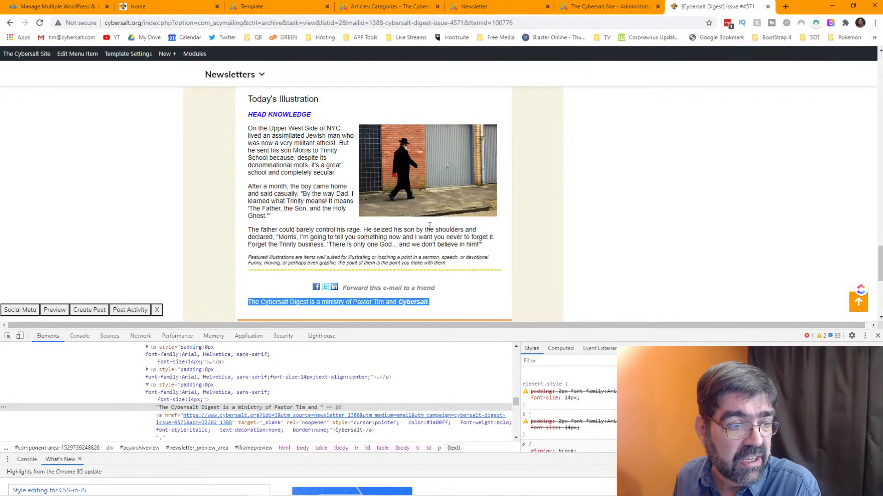
{"action": "scroll", "coordinate": [430, 226], "scroll_direction": "down", "scroll_amount": 2}
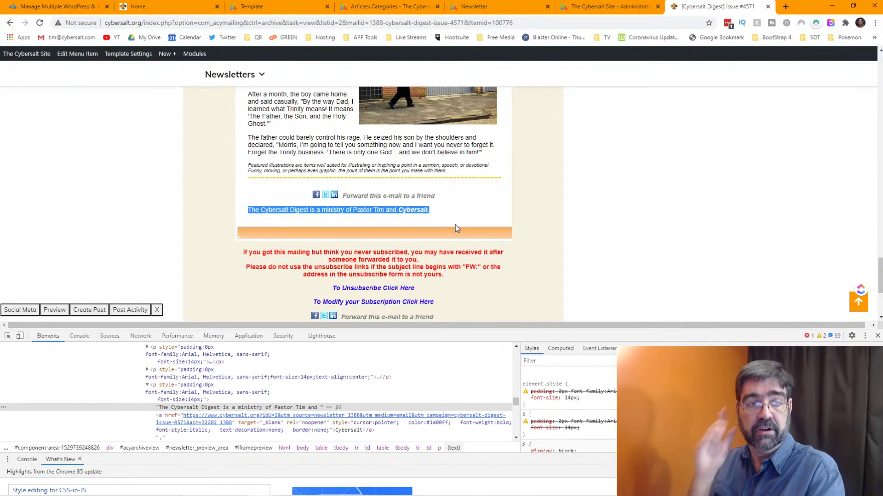
{"action": "left_click", "coordinate": [598, 6]}
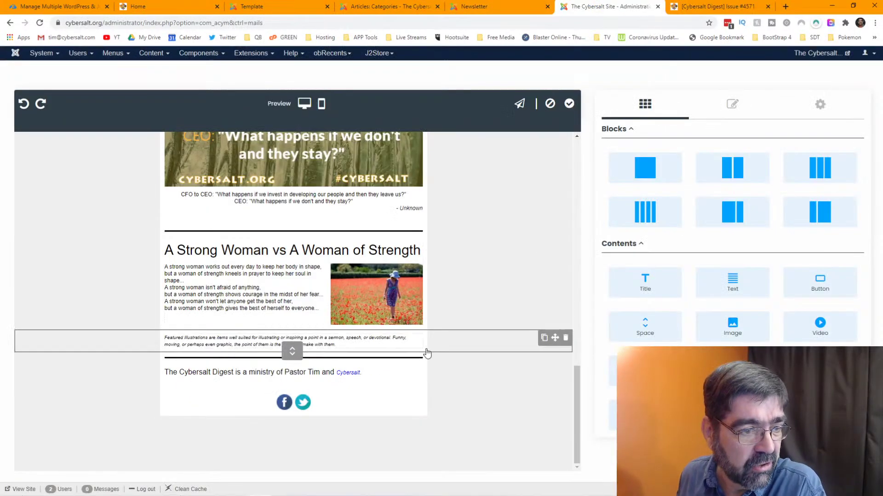
{"action": "left_click", "coordinate": [371, 405]}
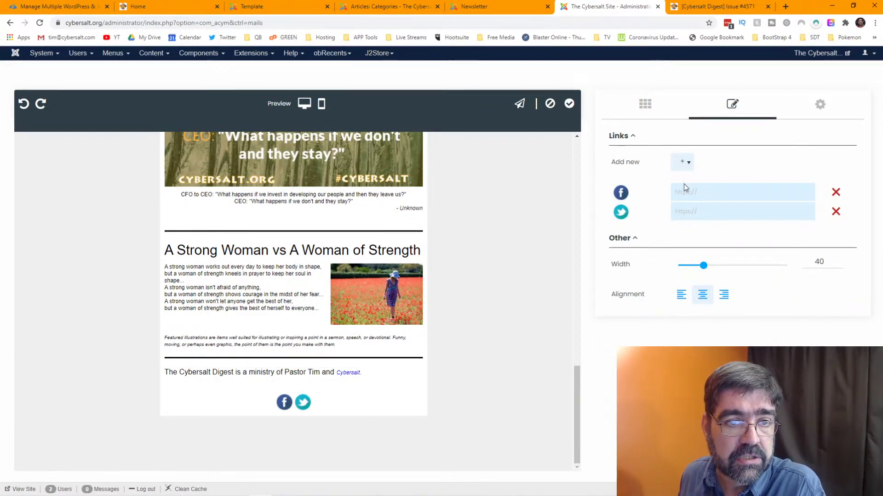
{"action": "left_click", "coordinate": [786, 7]}
{"action": "left_click", "coordinate": [602, 22]}
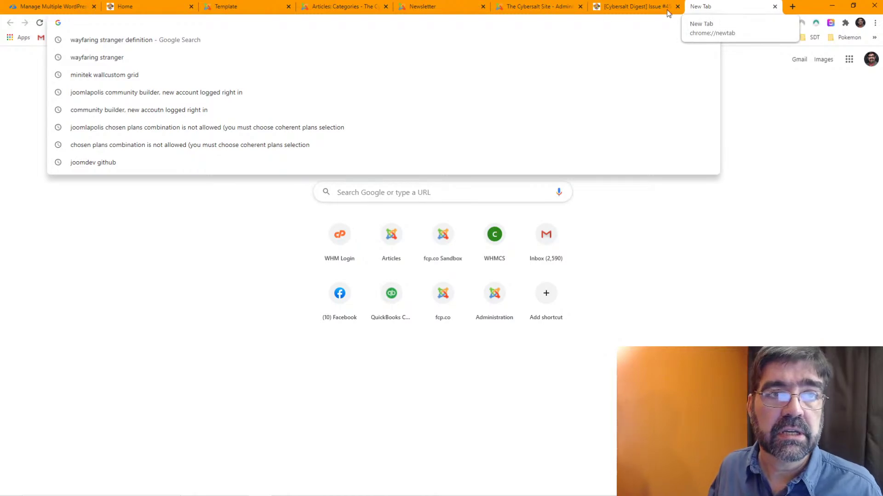
{"action": "left_click", "coordinate": [646, 11]}
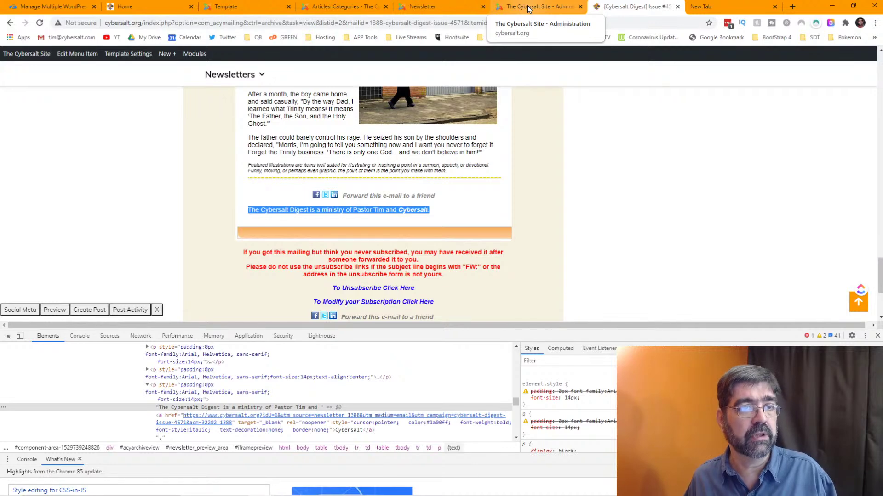
{"action": "left_click", "coordinate": [540, 8]}
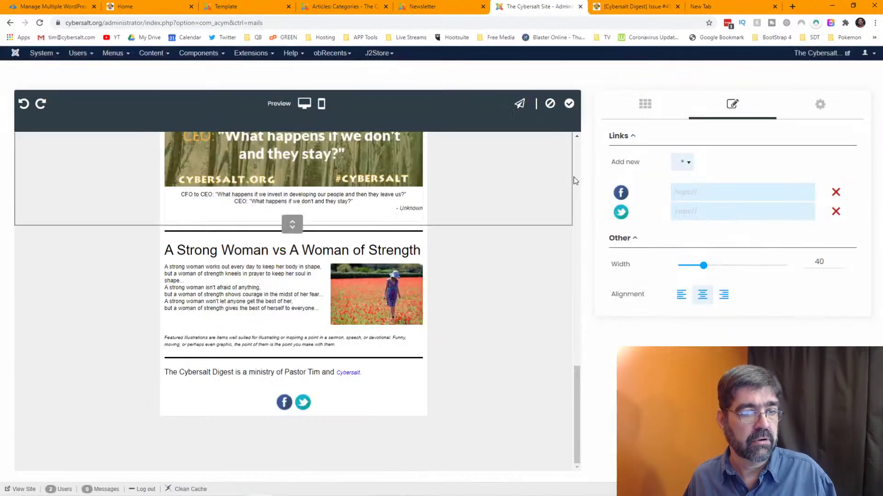
{"action": "left_click", "coordinate": [709, 186]}
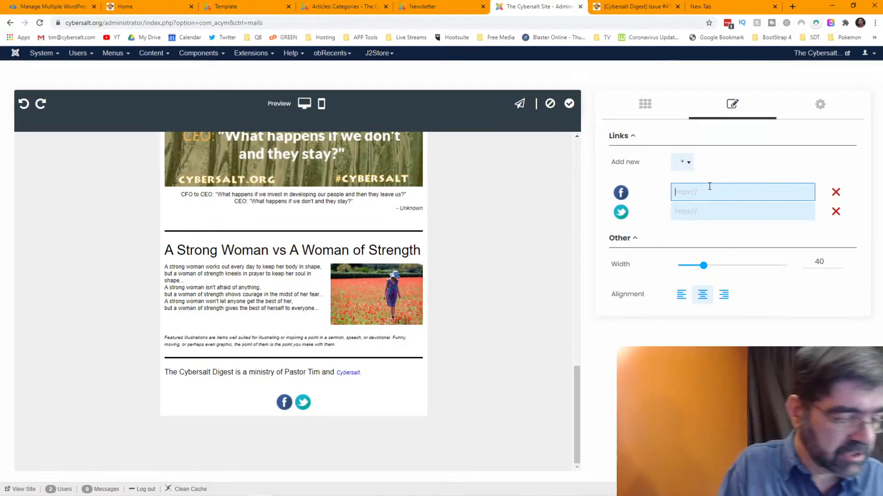
{"action": "type", "text": "https"}
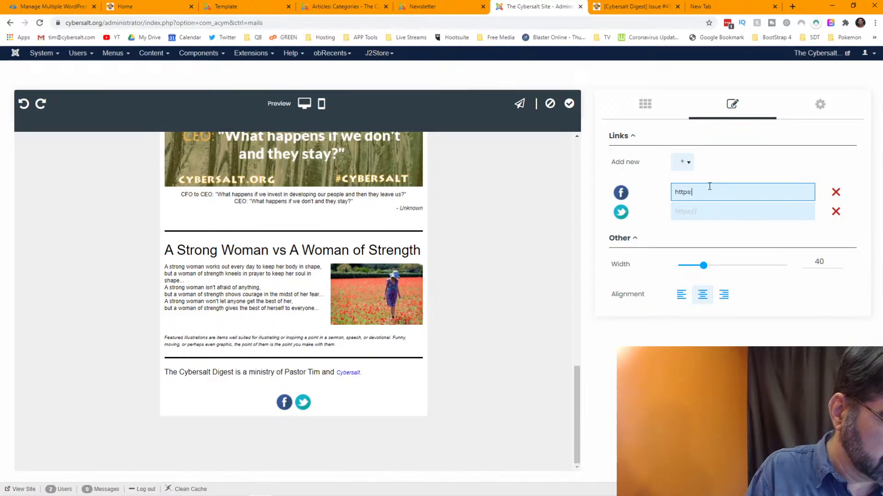
{"action": "type", "text": "://facebook.com/cybersalt"}
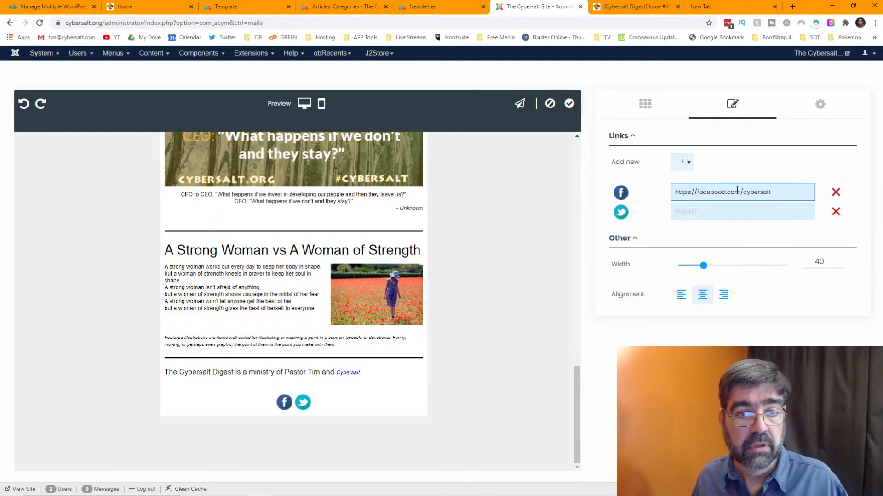
{"action": "left_click_drag", "start_coordinate": [771, 191], "coordinate": [672, 203]}
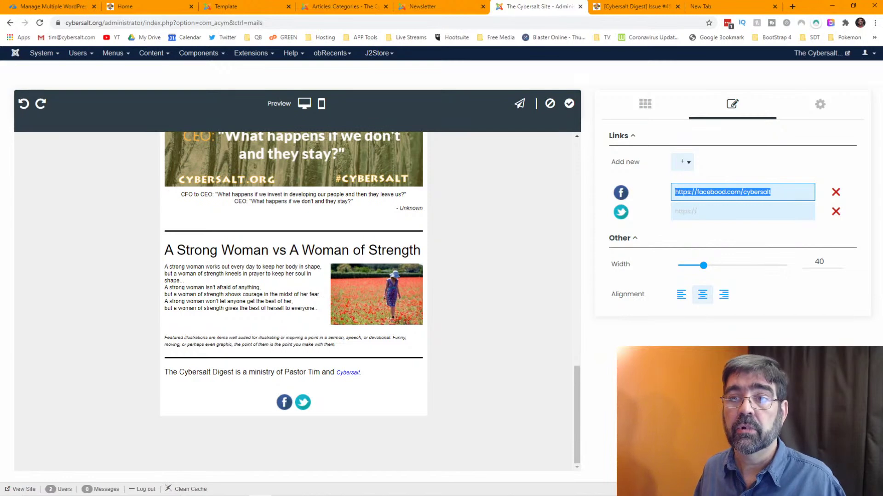
{"action": "left_click", "coordinate": [719, 10]}
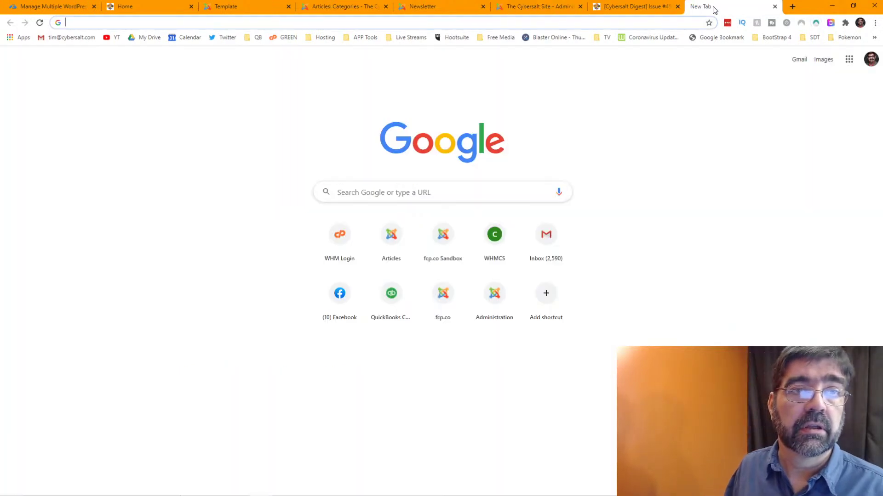
{"action": "key", "text": "ctrl+w"}
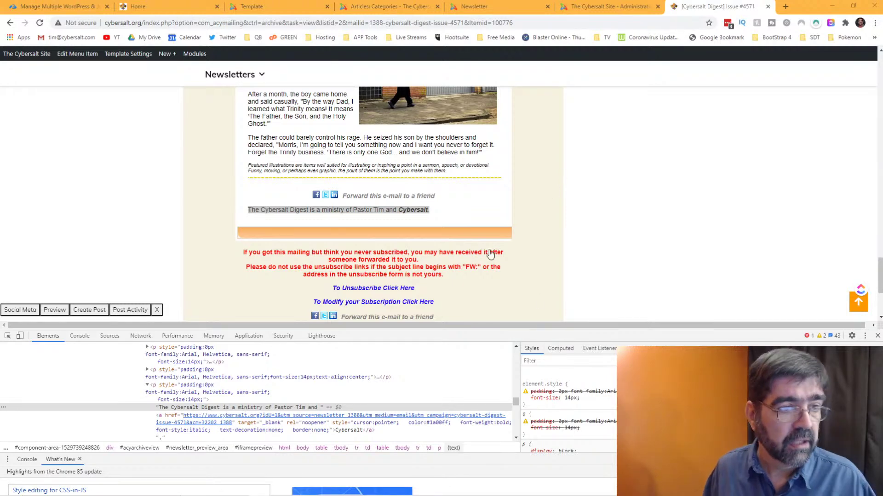
{"action": "left_click", "coordinate": [580, 7]}
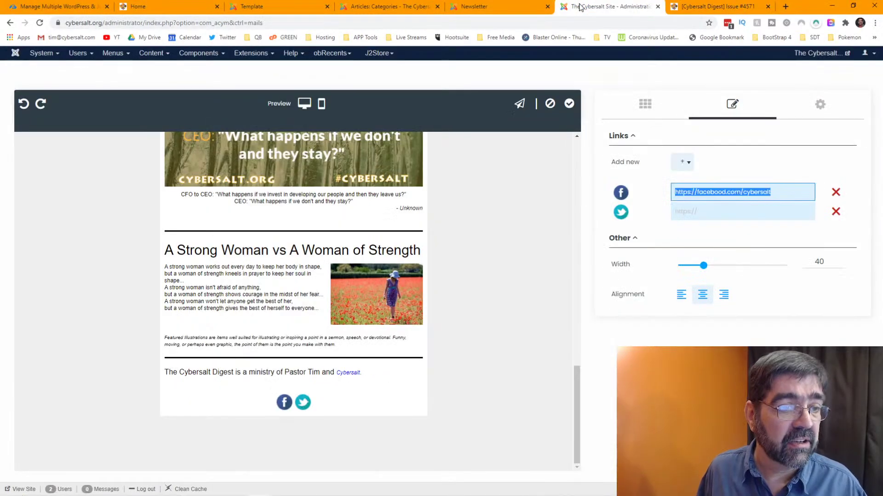
{"action": "type", "text": "https://www.facebook.com/cybersaltsite"}
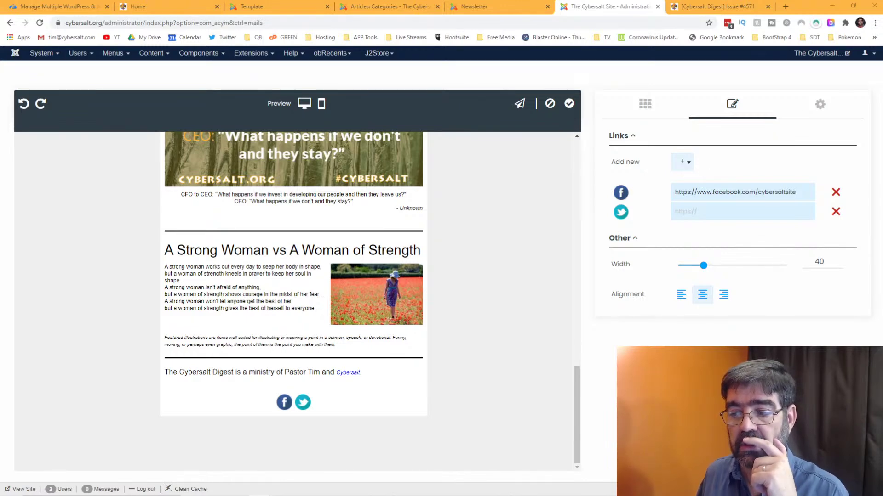
{"action": "left_click", "coordinate": [704, 214]}
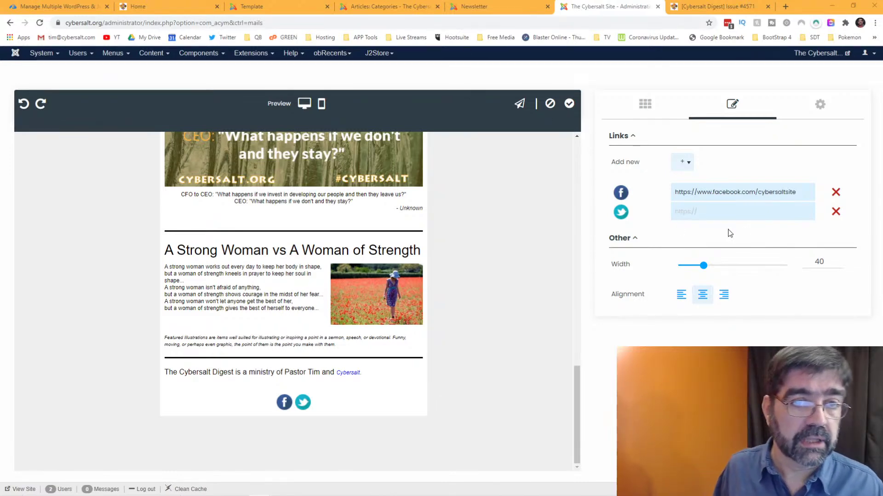
{"action": "left_click", "coordinate": [718, 211]}
{"action": "type", "text": "https://twitter.com/cybersalt"}
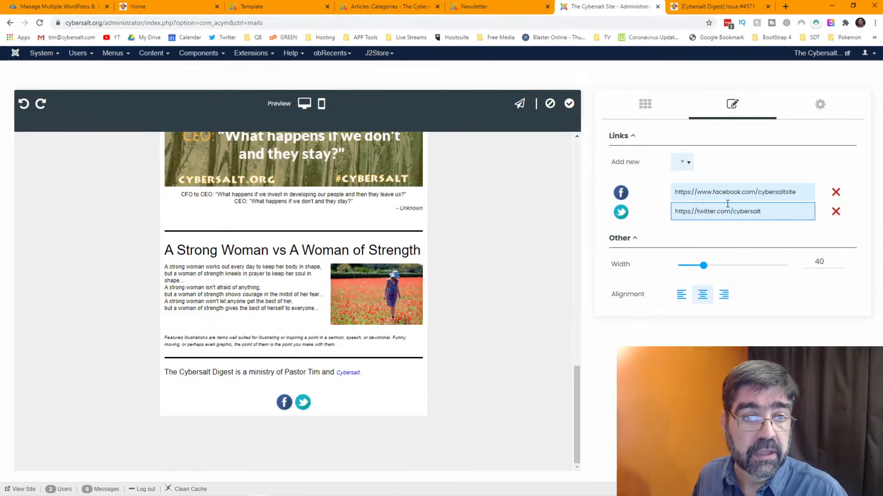
{"action": "left_click", "coordinate": [687, 163]}
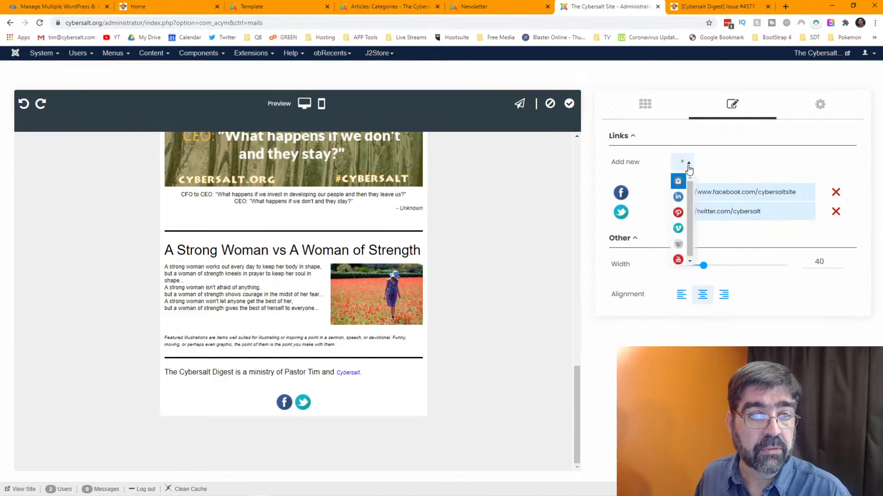
{"action": "left_click", "coordinate": [676, 196]}
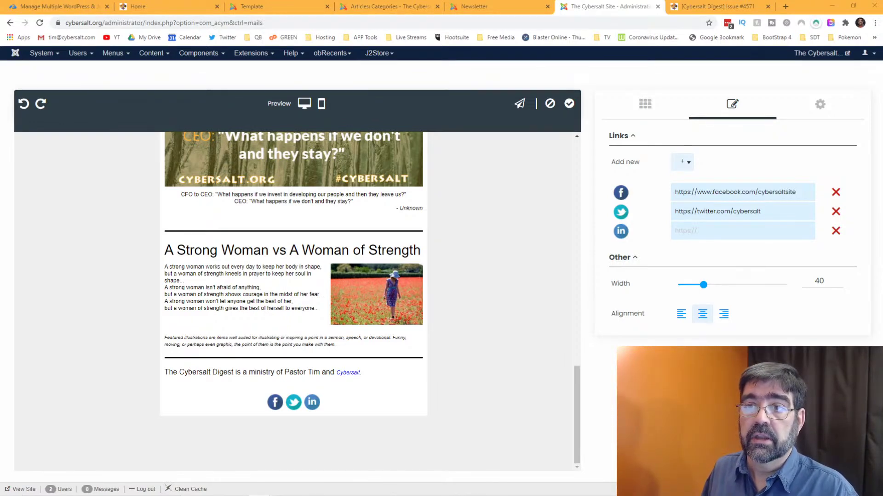
{"action": "left_click", "coordinate": [695, 227]}
{"action": "type", "text": "https://www.linkedin.com/in/cybersalt/"}
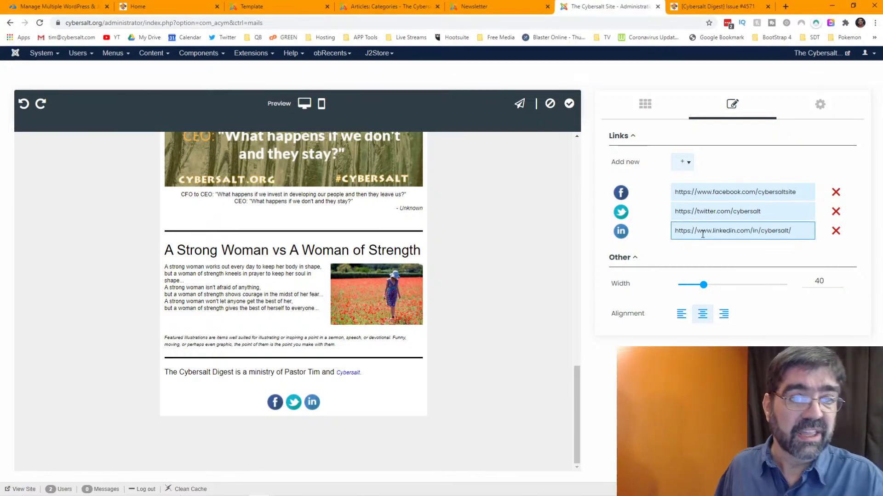
- Add and then remove a YouTube icon, and set the social icon width to 43
{"action": "left_click", "coordinate": [682, 162]}
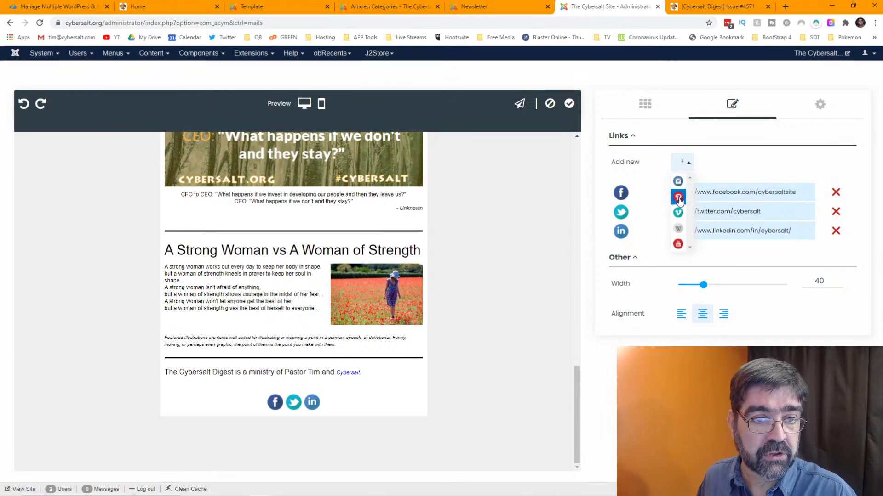
{"action": "left_click", "coordinate": [679, 244]}
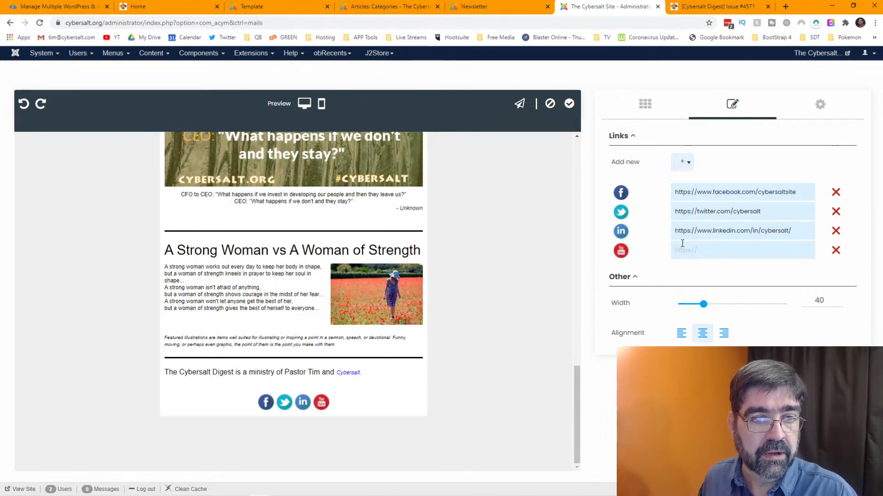
{"action": "left_click", "coordinate": [835, 254]}
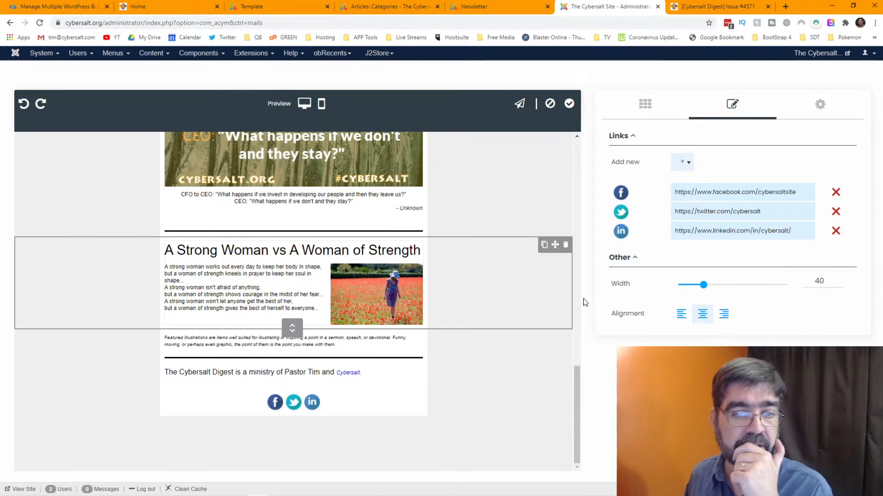
{"action": "mouse_move", "coordinate": [703, 285]}
{"action": "left_mouse_down"}
{"action": "mouse_move", "coordinate": [719, 284]}
{"action": "mouse_move", "coordinate": [699, 284]}
{"action": "mouse_move", "coordinate": [707, 283]}
{"action": "left_mouse_up"}
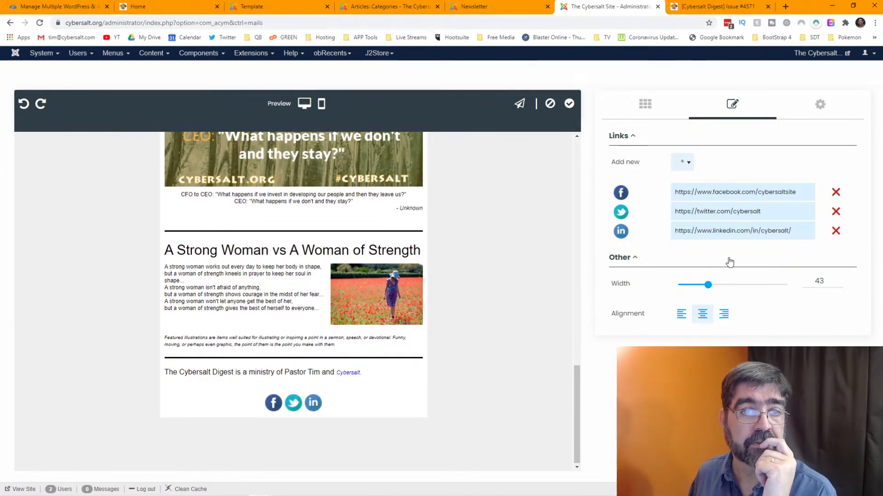
{"action": "left_click", "coordinate": [819, 107]}
{"action": "left_click", "coordinate": [752, 181]}
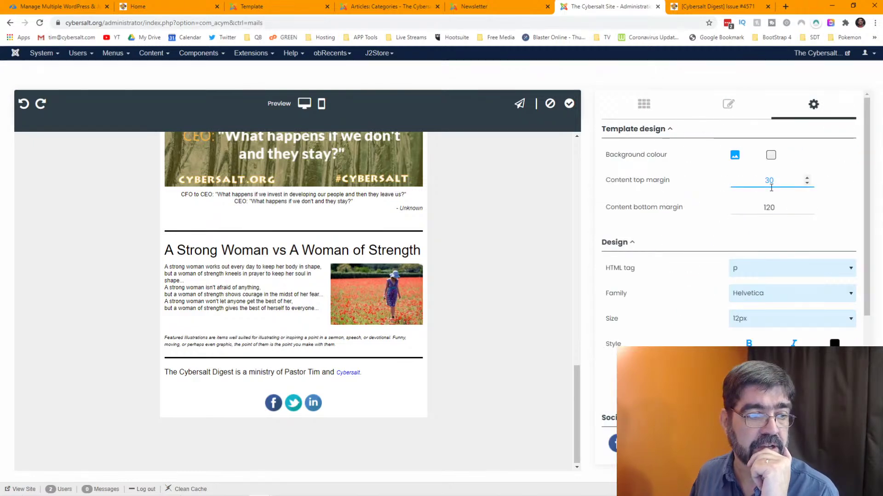
- Change the template's content top margin value from 30 to 5
{"action": "left_click_drag", "start_coordinate": [775, 183], "coordinate": [755, 181]}
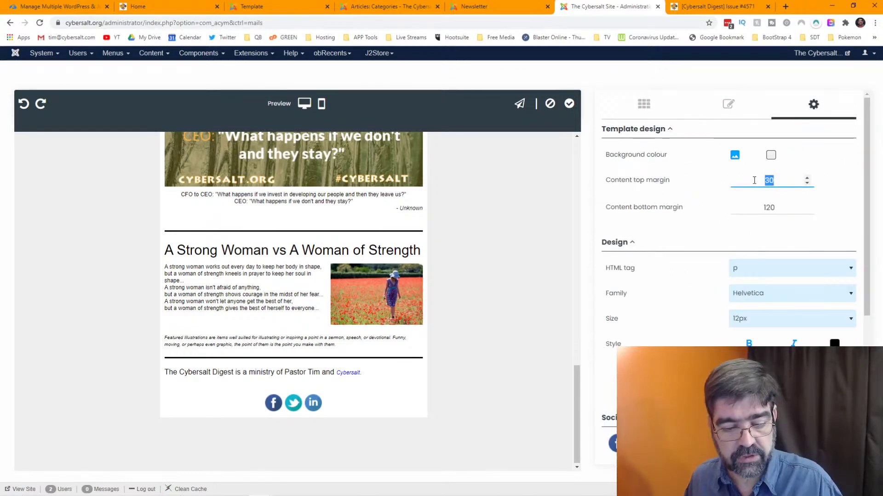
{"action": "type", "text": "5"}
{"action": "key", "text": "Tab"}
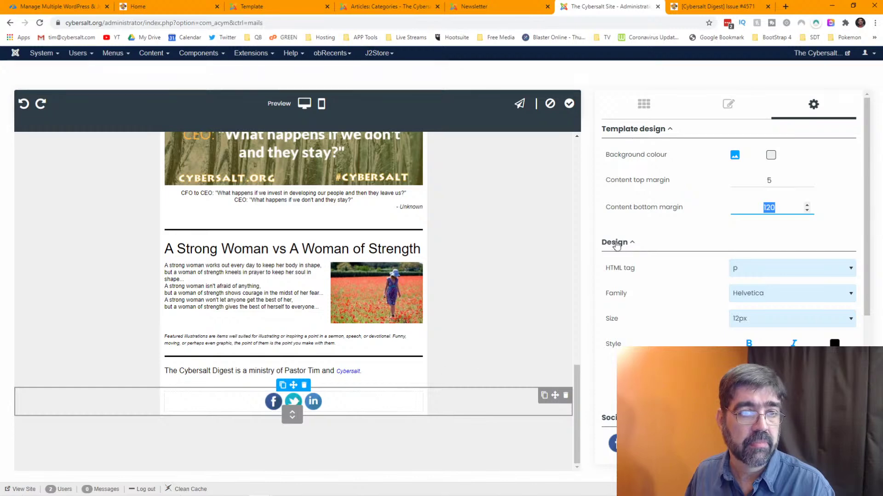
- Apply the design changes and reopen the Cybersalt 6 template in the editor
{"action": "left_click", "coordinate": [569, 104]}
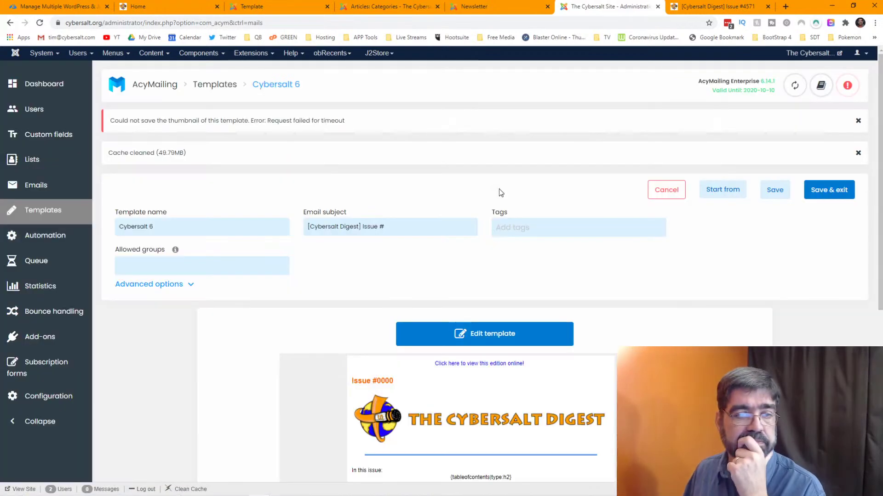
{"action": "left_click", "coordinate": [505, 334]}
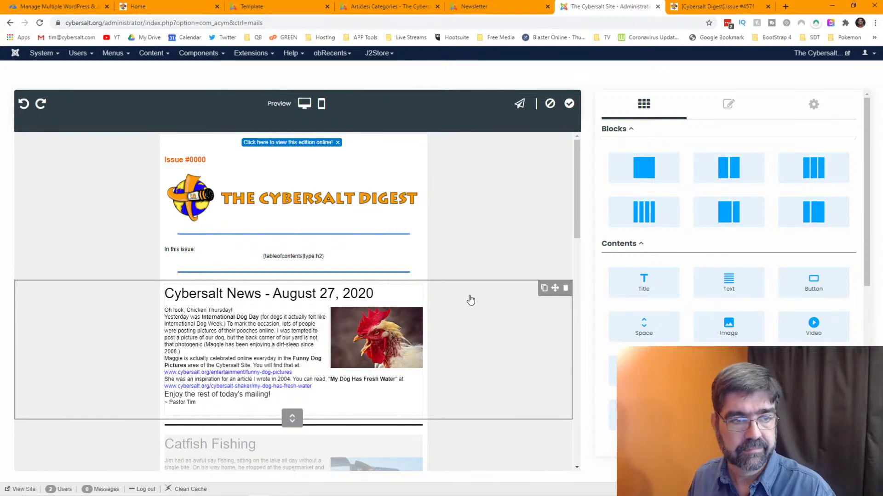
{"action": "scroll", "coordinate": [470, 300], "scroll_direction": "down", "scroll_amount": 15}
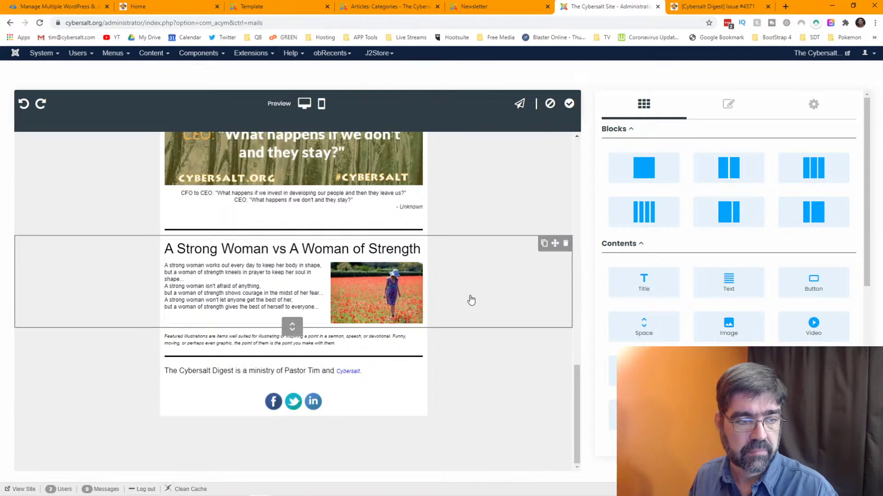
- Select the social icons block, toggle its Other settings, and show the Blocks list
{"action": "left_click", "coordinate": [345, 405]}
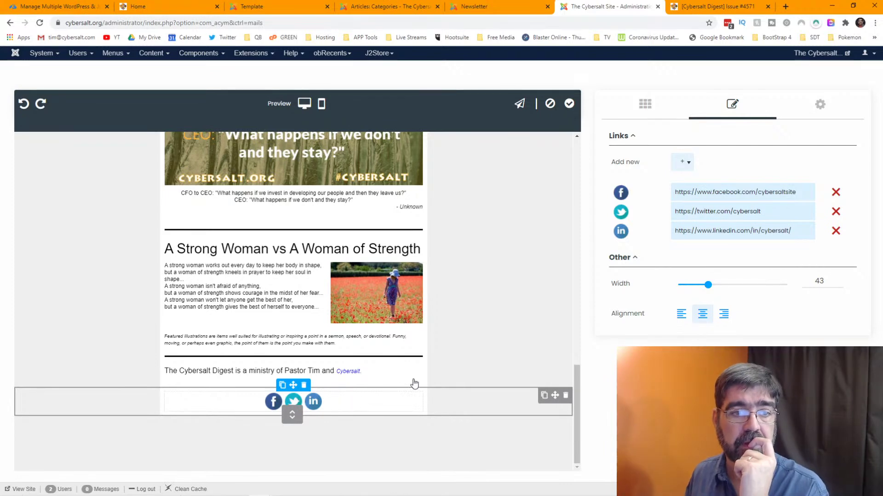
{"action": "left_click", "coordinate": [635, 259]}
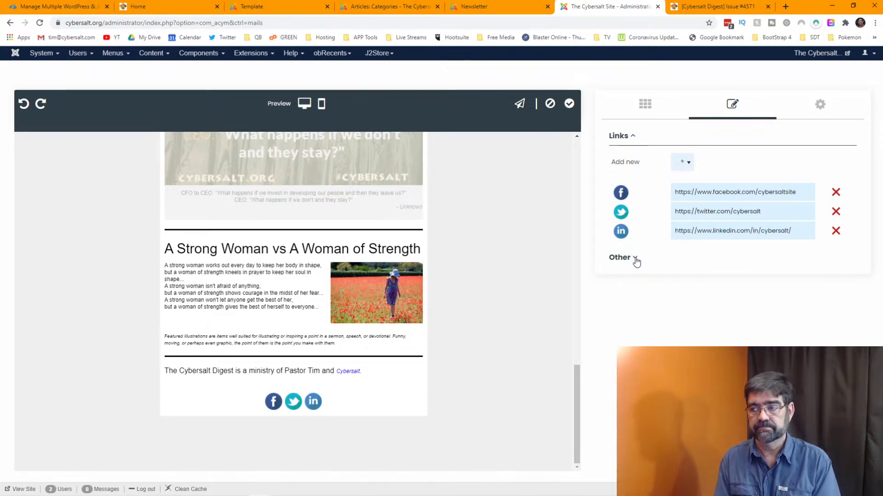
{"action": "left_click", "coordinate": [635, 259]}
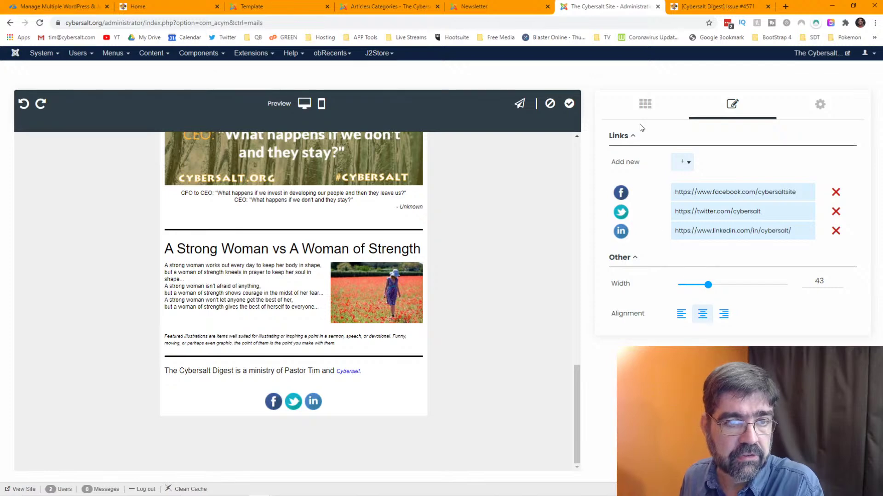
{"action": "left_click", "coordinate": [646, 105]}
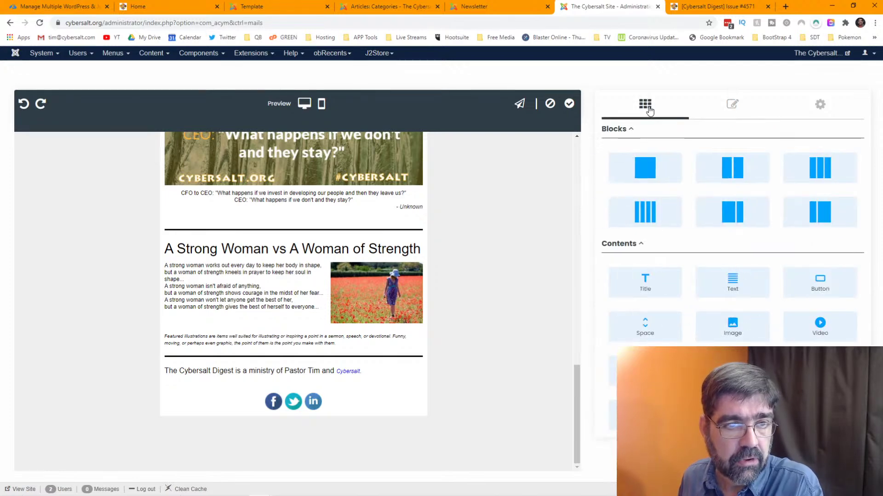
- Drop a single-column row from the Blocks panel beneath the social icons block
{"action": "left_click_drag", "start_coordinate": [648, 162], "coordinate": [373, 437]}
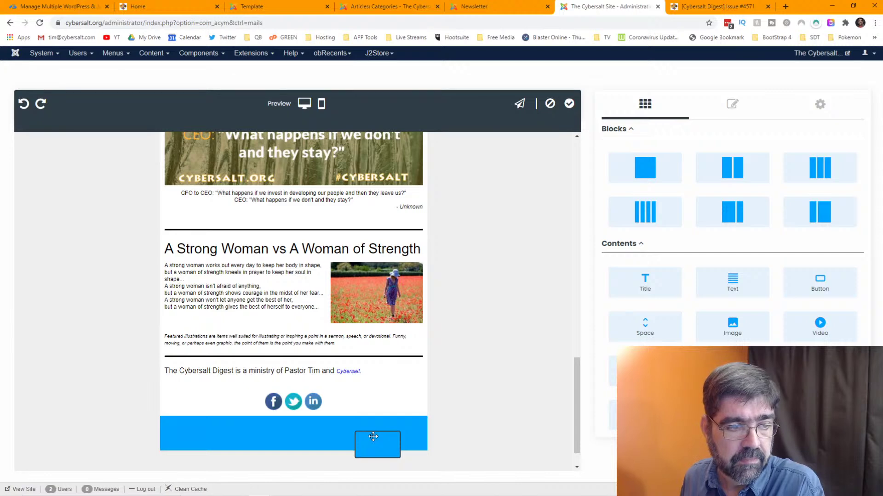
{"action": "left_click_drag", "start_coordinate": [374, 435], "coordinate": [376, 437]}
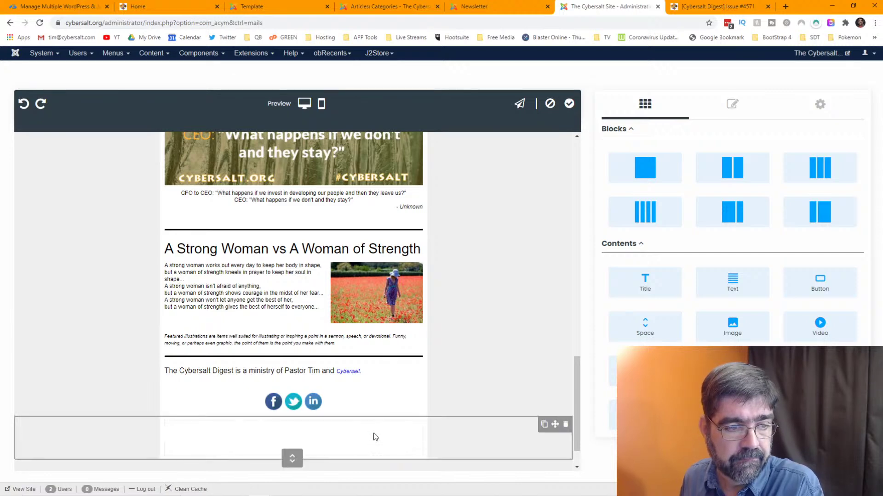
{"action": "scroll", "coordinate": [515, 263], "scroll_direction": "down", "scroll_amount": 1}
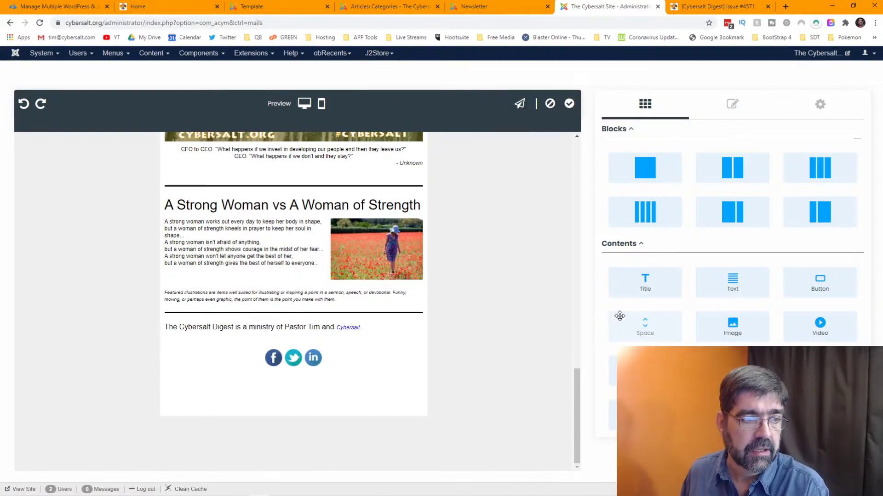
{"action": "left_click_drag", "start_coordinate": [648, 170], "coordinate": [357, 426]}
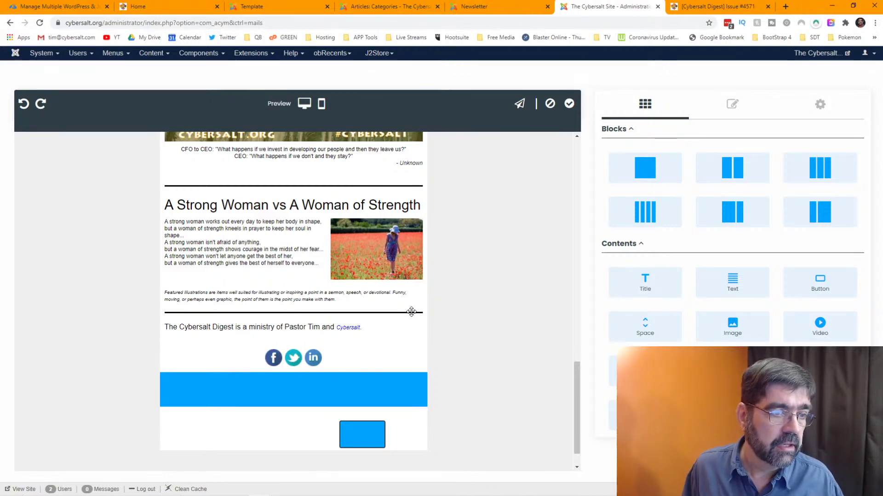
{"action": "mouse_move", "coordinate": [412, 314]}
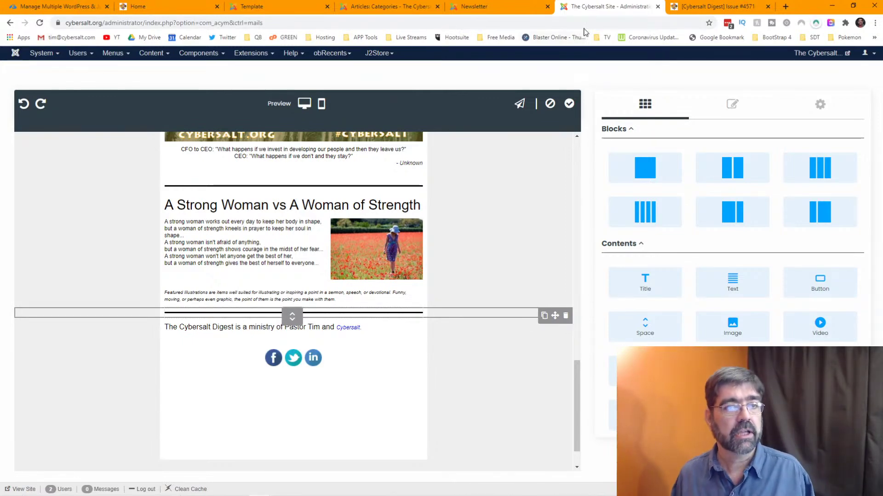
- Copy the red forwarded-mail subscription notice from the archived Digest issue, then return to the editor
{"action": "left_click", "coordinate": [701, 8]}
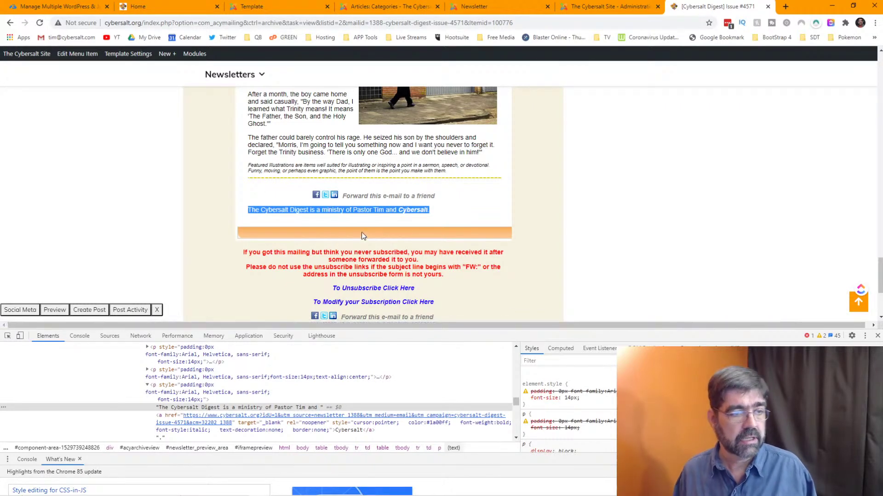
{"action": "scroll", "coordinate": [409, 251], "scroll_direction": "down", "scroll_amount": 1}
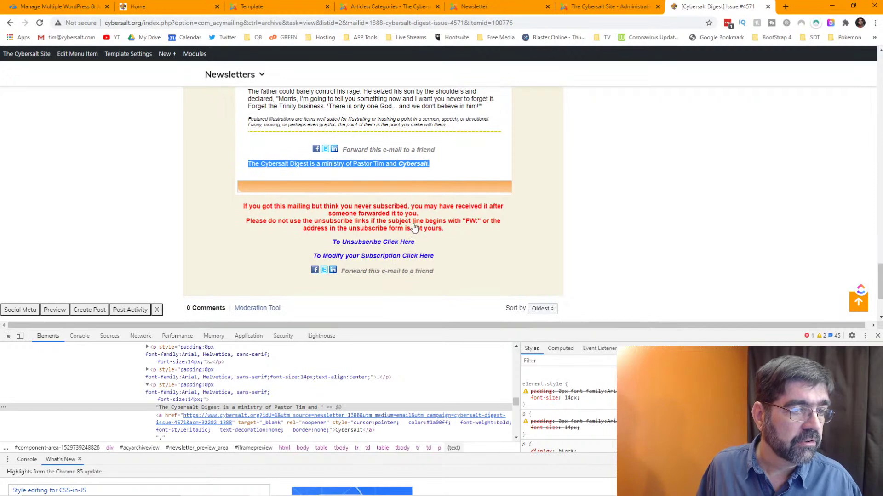
{"action": "left_click_drag", "start_coordinate": [444, 229], "coordinate": [248, 212]}
{"action": "right_click", "coordinate": [297, 207]}
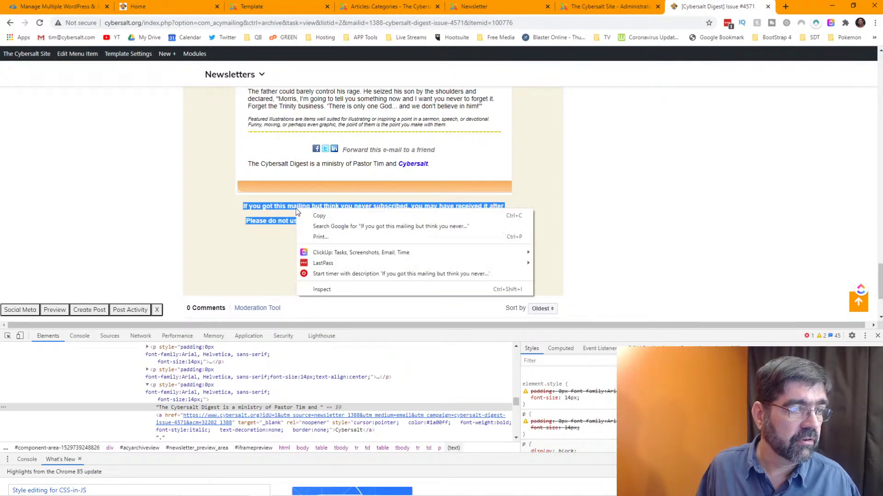
{"action": "left_click", "coordinate": [315, 216]}
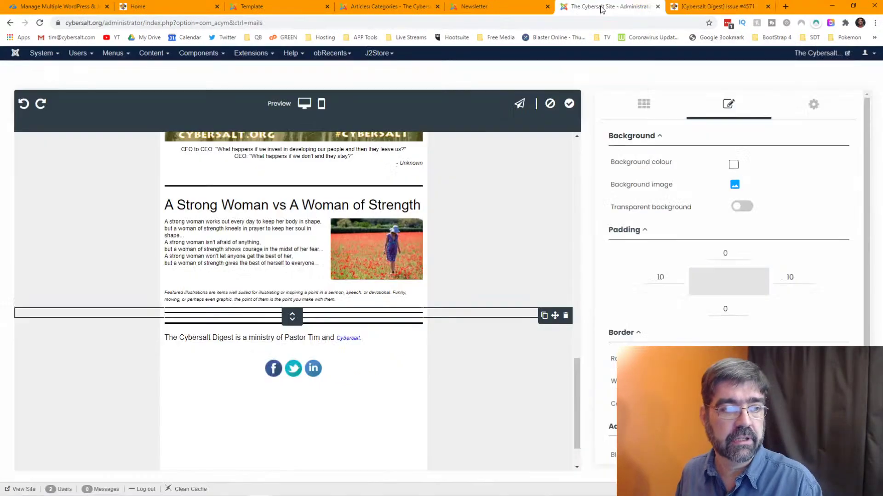
{"action": "left_click", "coordinate": [605, 7]}
{"action": "scroll", "coordinate": [450, 345], "scroll_direction": "down", "scroll_amount": 2}
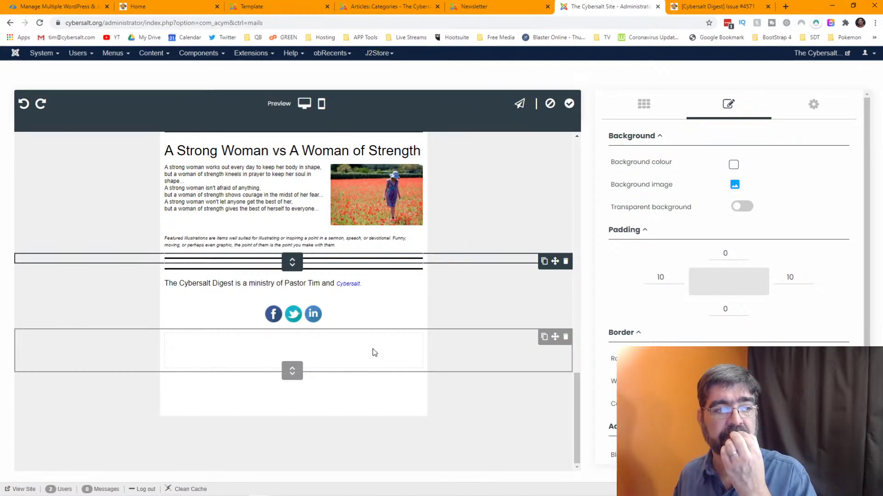
- Add a text block below the social icons and paste the notice as plain text
{"action": "left_click", "coordinate": [520, 235]}
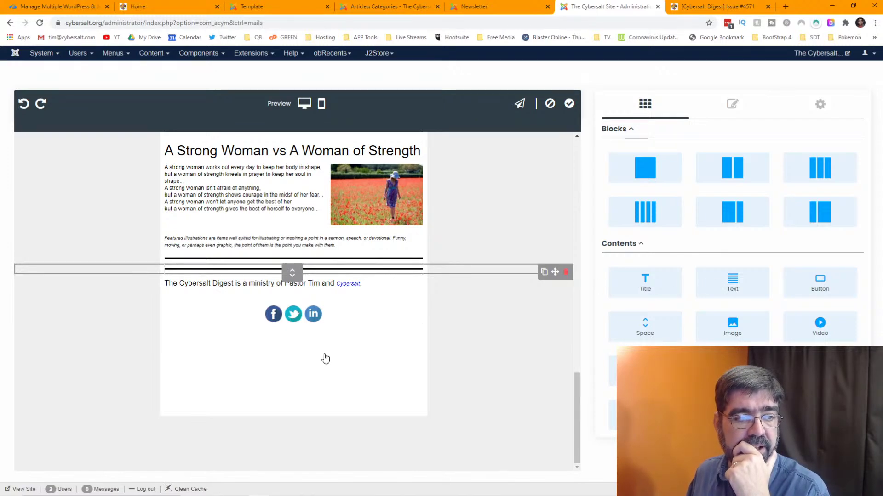
{"action": "left_click_drag", "start_coordinate": [325, 358], "coordinate": [308, 342]}
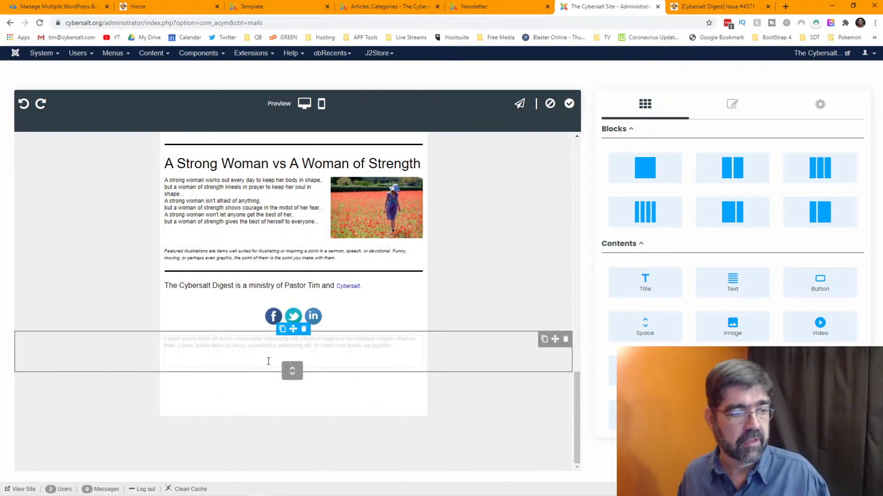
{"action": "right_click", "coordinate": [277, 346]}
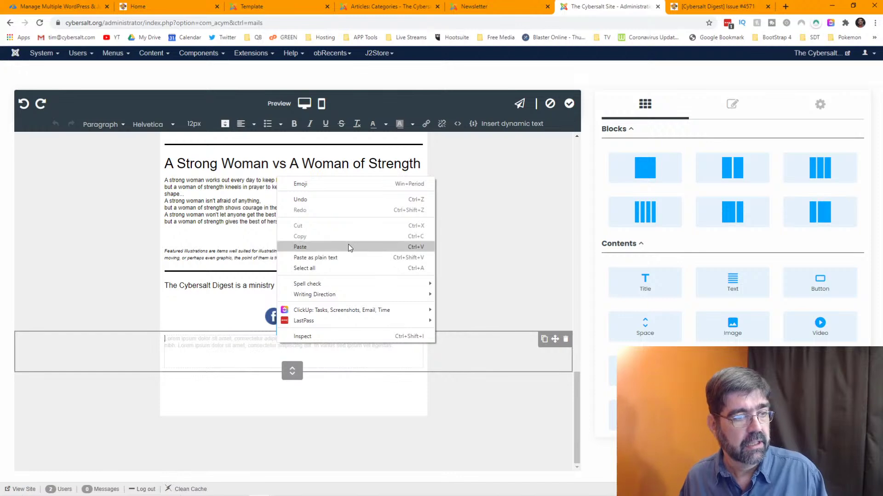
{"action": "left_click", "coordinate": [338, 257]}
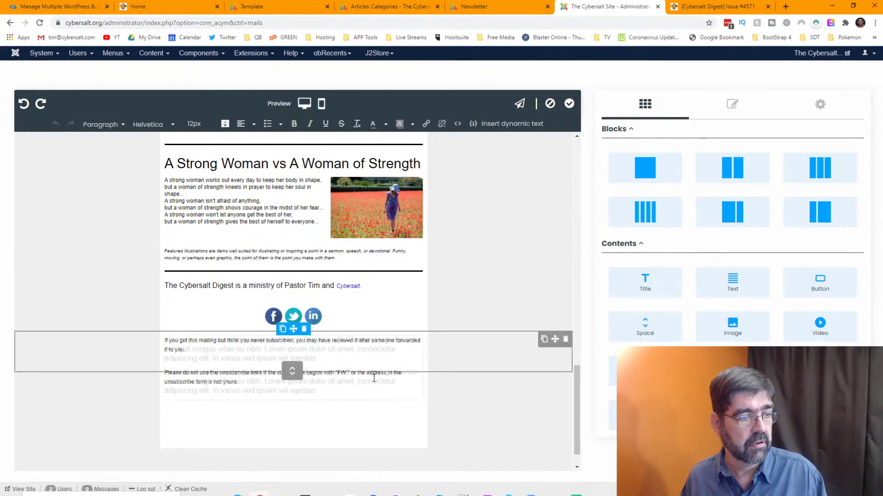
{"action": "left_click", "coordinate": [361, 423]}
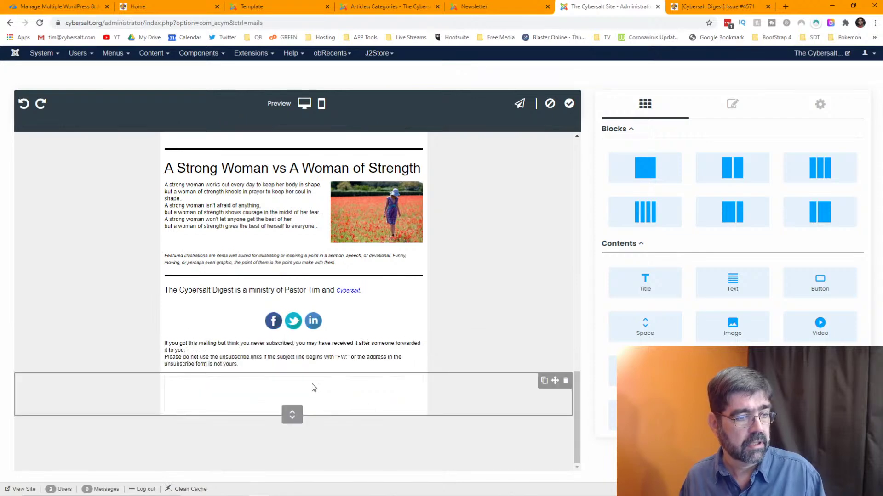
- Centre both notice paragraphs, set them to 14px, and change their text colour
{"action": "left_click_drag", "start_coordinate": [239, 364], "coordinate": [162, 345]}
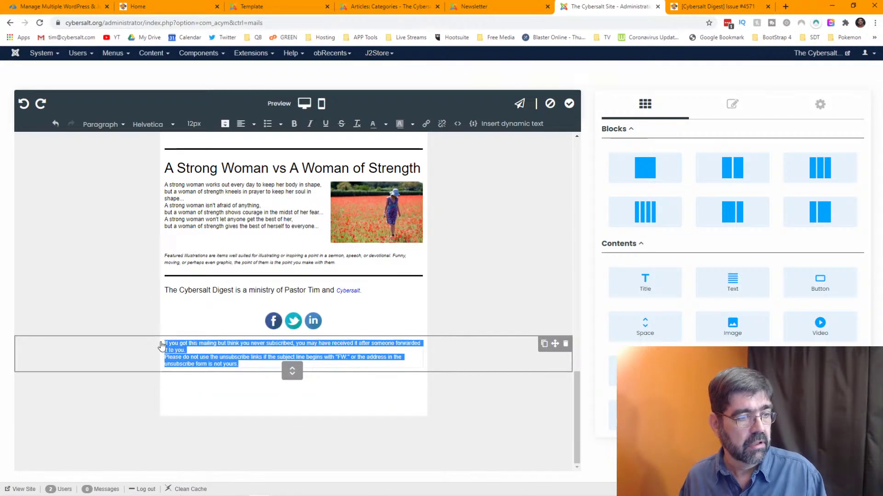
{"action": "left_click", "coordinate": [250, 127]}
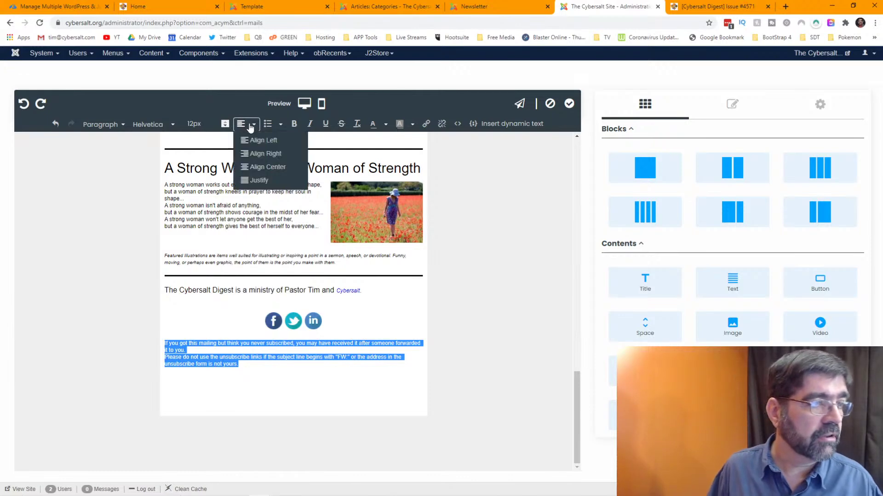
{"action": "left_click", "coordinate": [248, 157]}
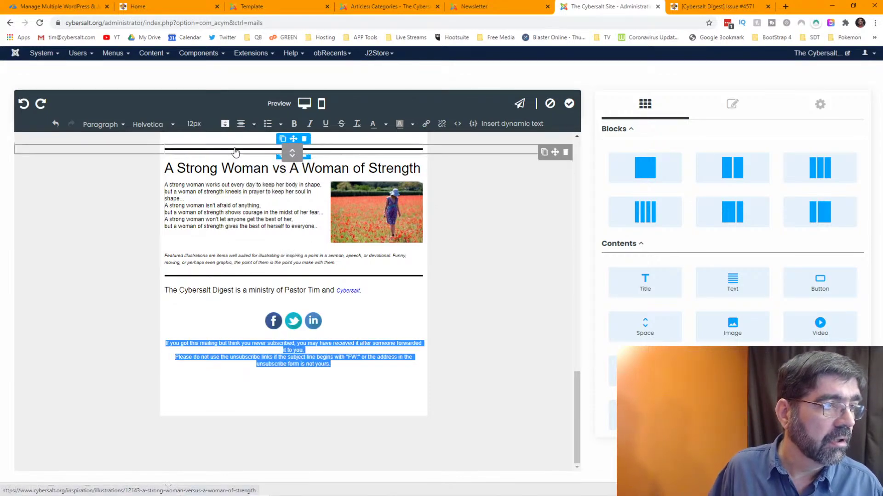
{"action": "left_click", "coordinate": [202, 124]}
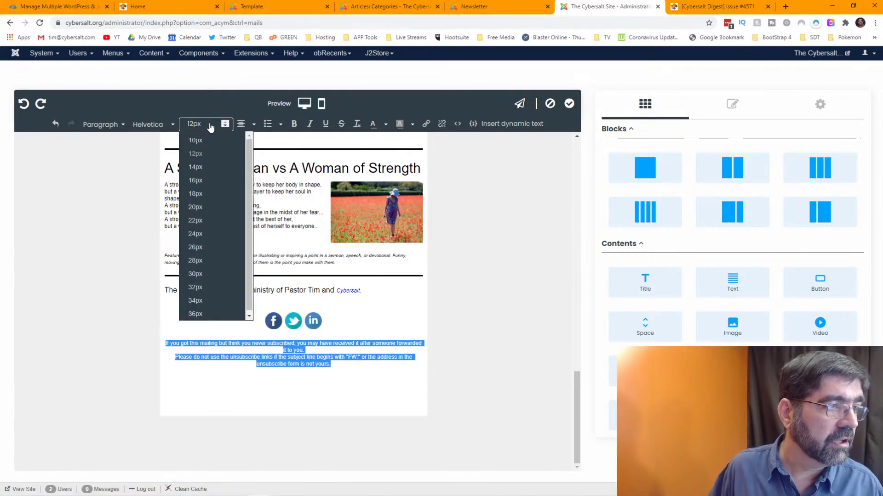
{"action": "left_click", "coordinate": [206, 167]}
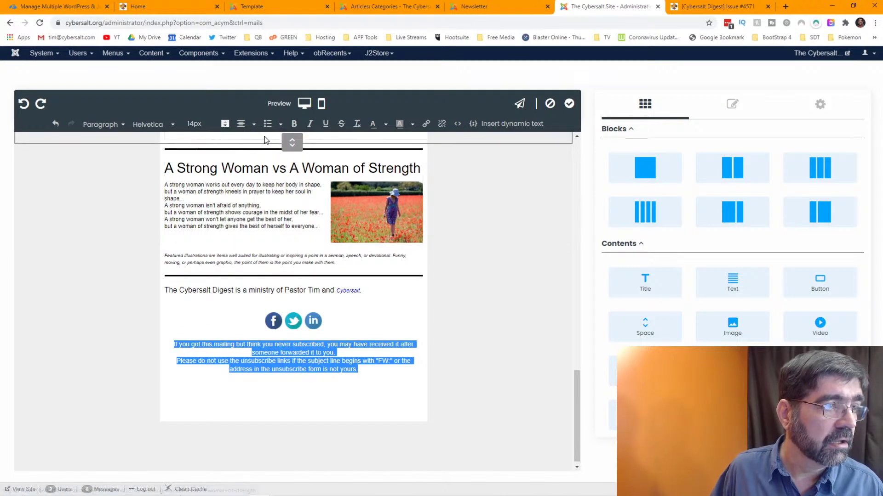
{"action": "left_click", "coordinate": [385, 127]}
{"action": "left_click", "coordinate": [351, 161]}
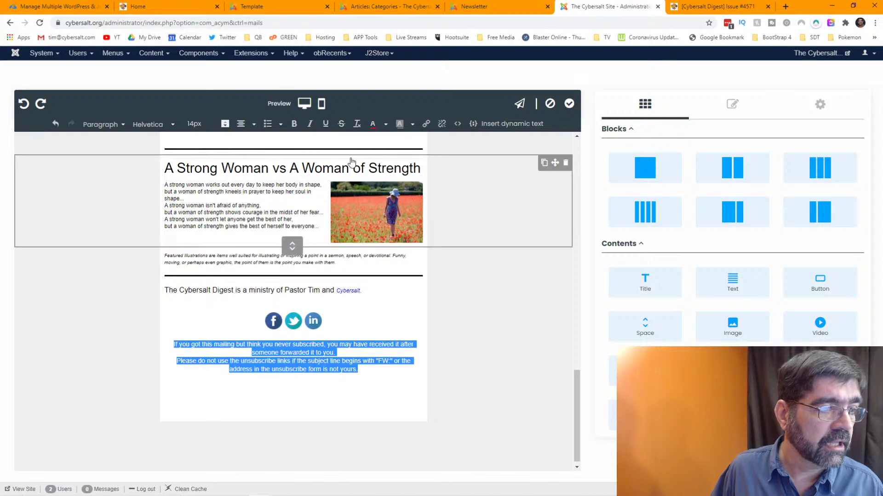
- Separate the paragraphs with a blank line, end the notice with '!', and add empty lines
{"action": "left_click", "coordinate": [374, 345]}
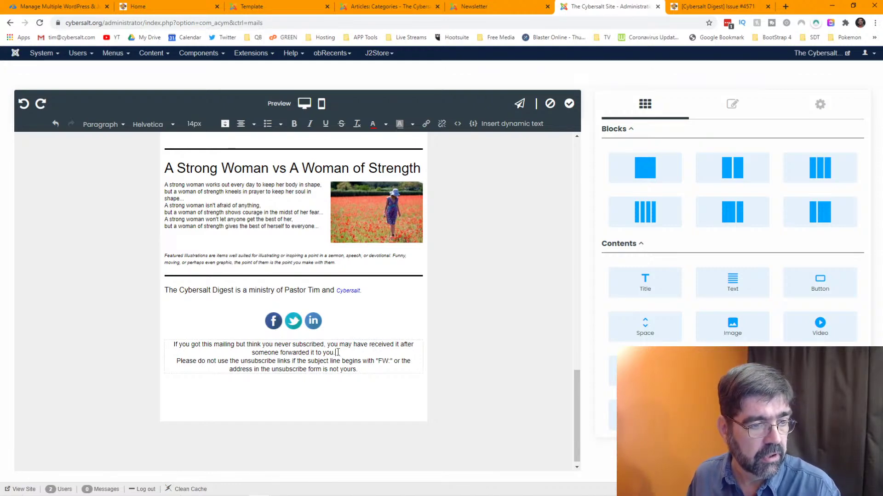
{"action": "key", "text": "Return"}
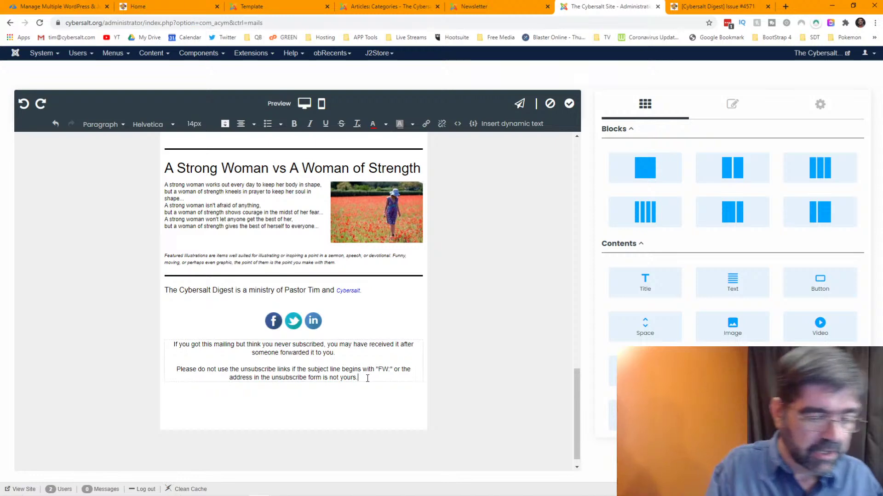
{"action": "key", "text": "BackSpace"}
{"action": "type", "text": "!"}
{"action": "key", "text": "Return"}
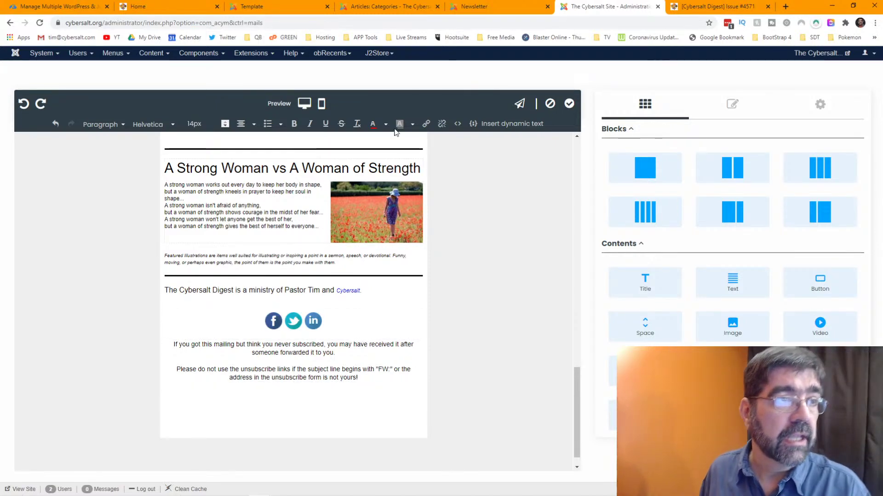
{"action": "left_click", "coordinate": [733, 10]}
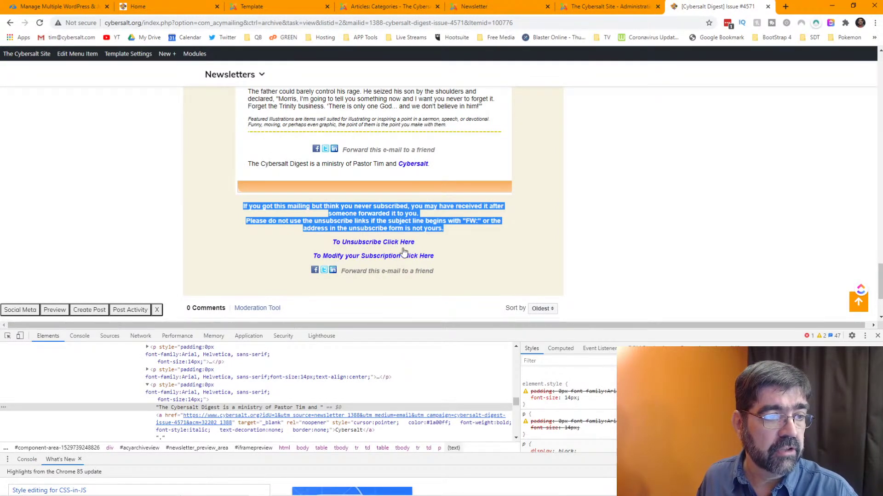
{"action": "left_click", "coordinate": [596, 10]}
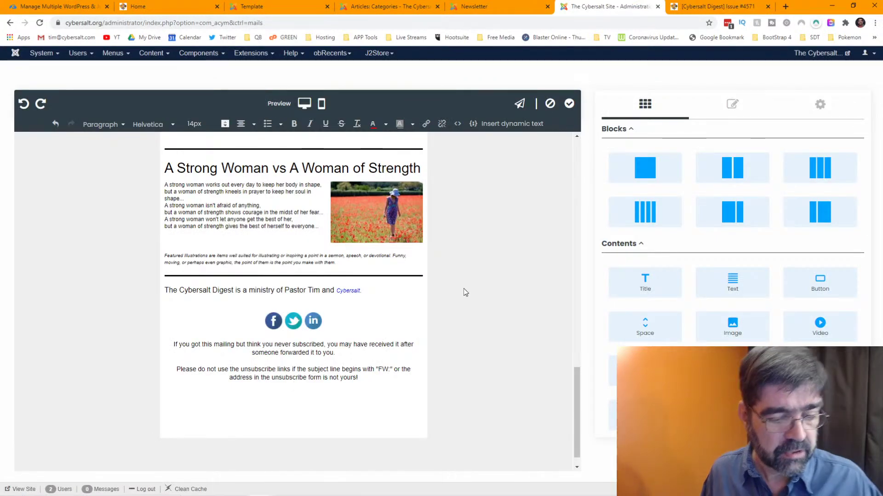
{"action": "key", "text": "Return"}
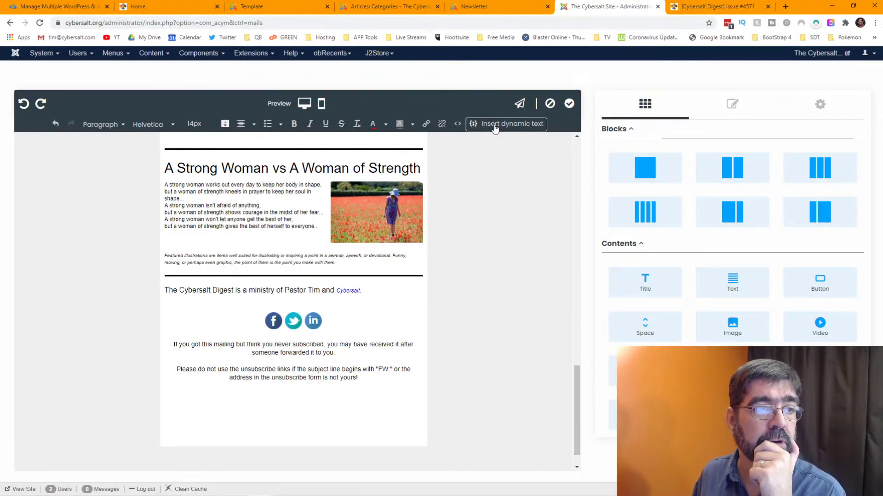
- Insert the Subscription tab's unsubscribe / modify-subscription link labelled 'To Unsubscribe, Click Here'
{"action": "left_click", "coordinate": [494, 124]}
{"action": "left_click", "coordinate": [222, 156]}
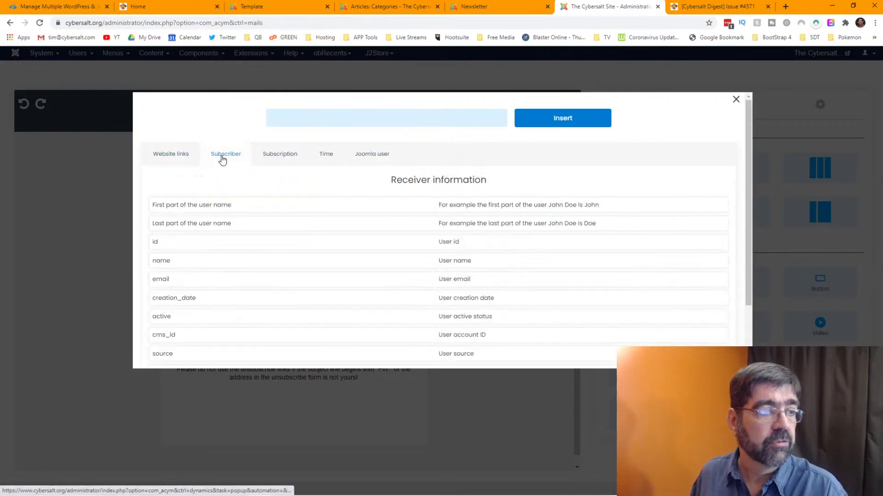
{"action": "left_click", "coordinate": [160, 153]}
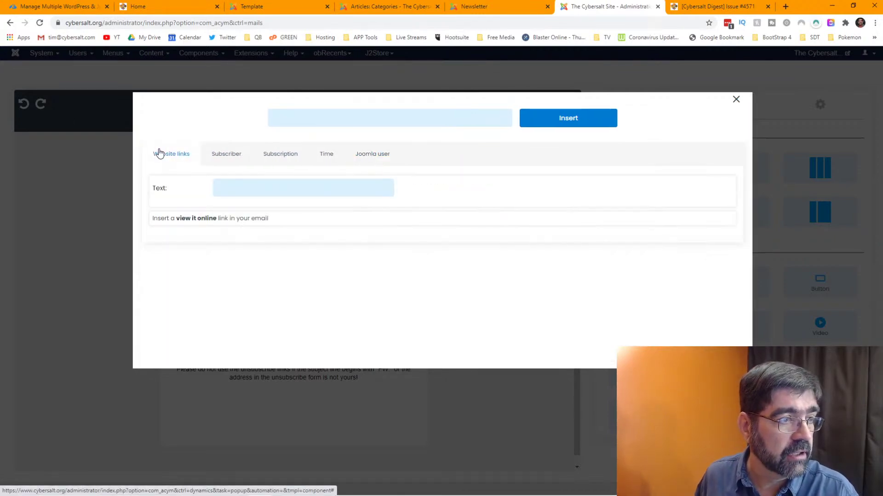
{"action": "left_click", "coordinate": [275, 156]}
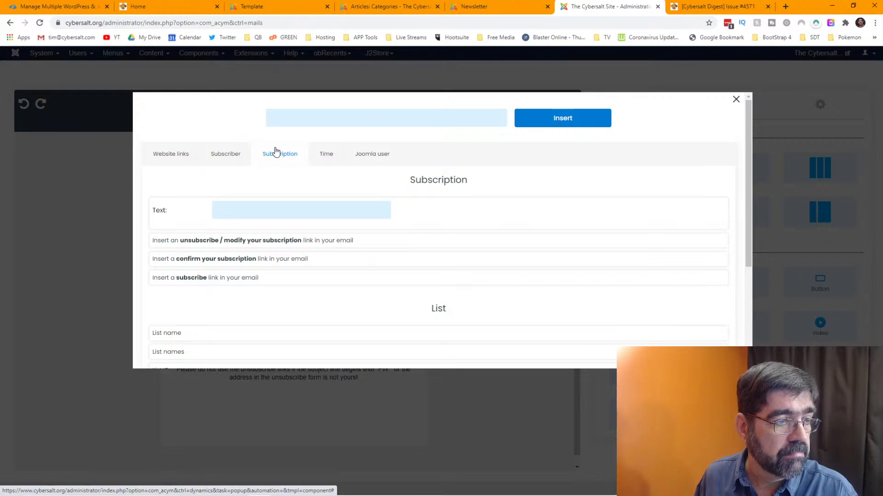
{"action": "left_click", "coordinate": [260, 242]}
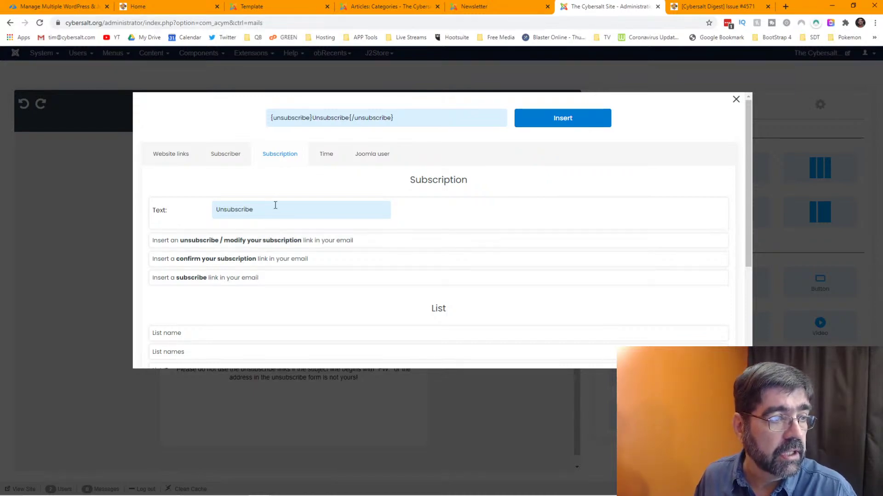
{"action": "left_click", "coordinate": [680, 10]}
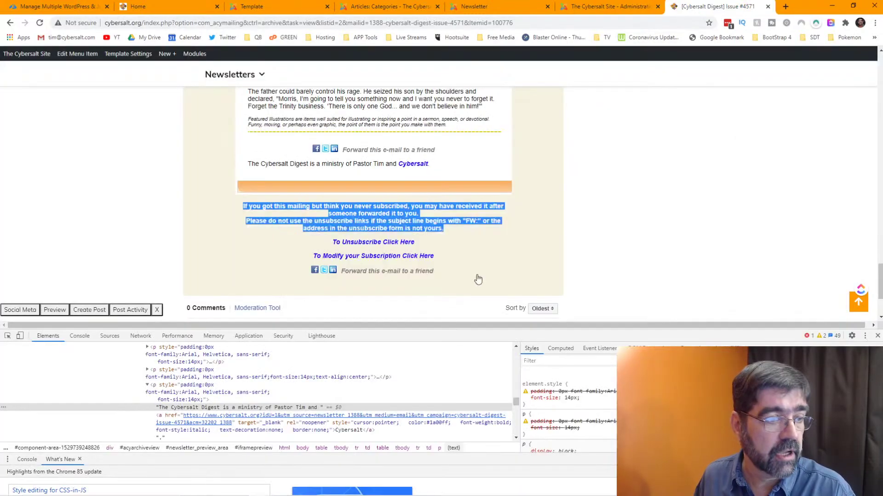
{"action": "left_click", "coordinate": [583, 10]}
{"action": "left_click_drag", "start_coordinate": [301, 203], "coordinate": [211, 205]}
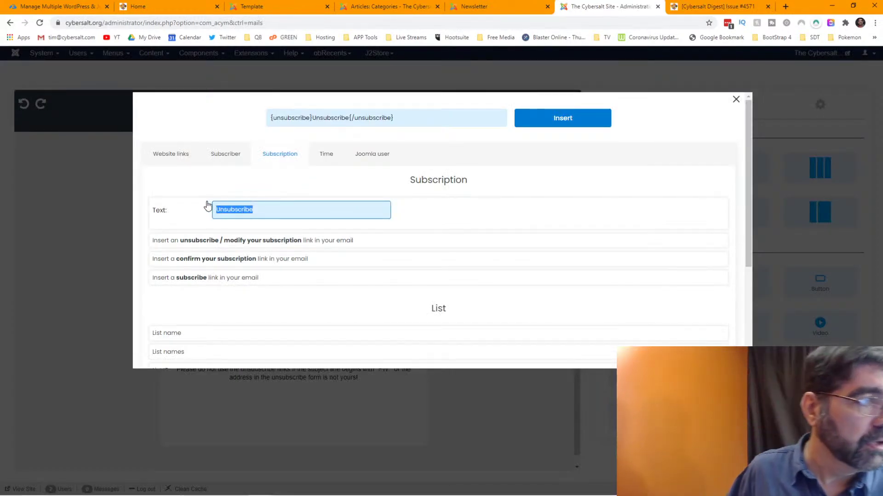
{"action": "type", "text": "To Unsubs"}
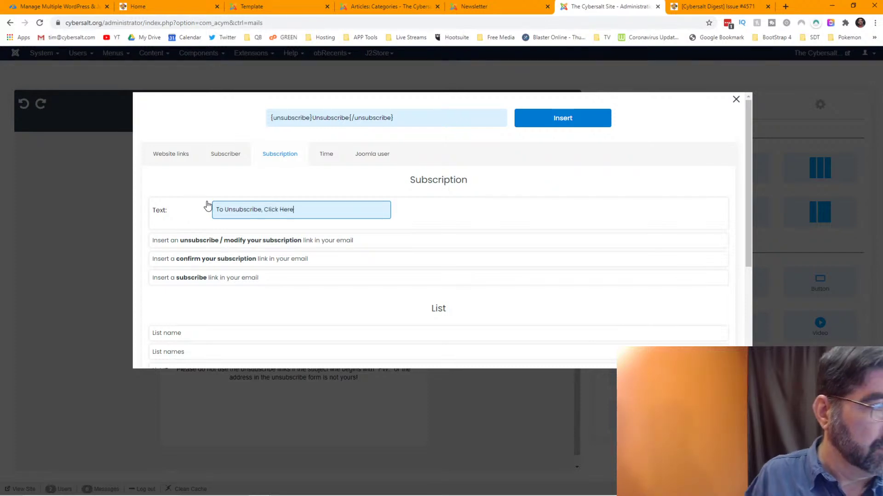
{"action": "left_click", "coordinate": [551, 120]}
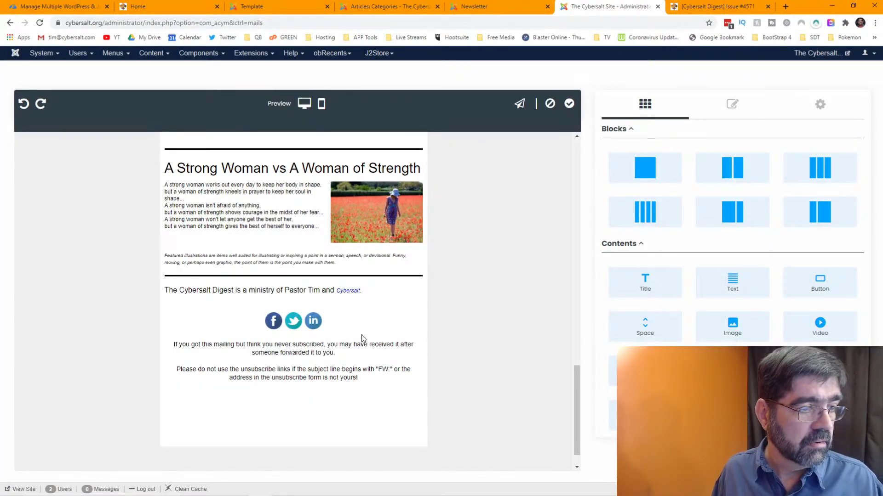
- Add a new line after the unsubscribe link in the footer text and reopen dynamic text
{"action": "left_click", "coordinate": [307, 407]}
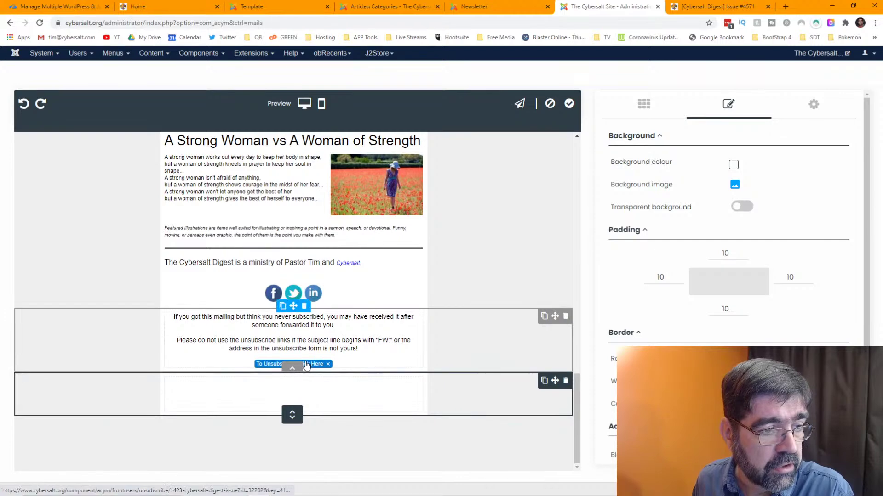
{"action": "left_click", "coordinate": [357, 363]}
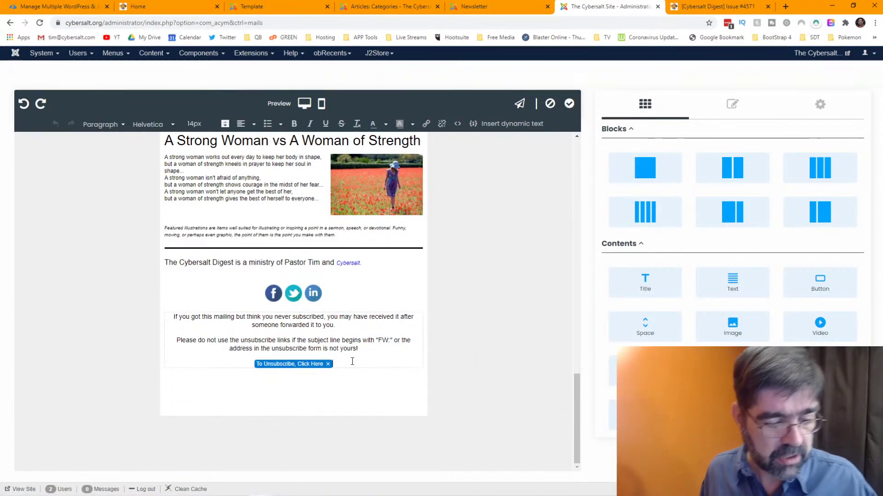
{"action": "key", "text": "Return"}
{"action": "key", "text": "Return"}
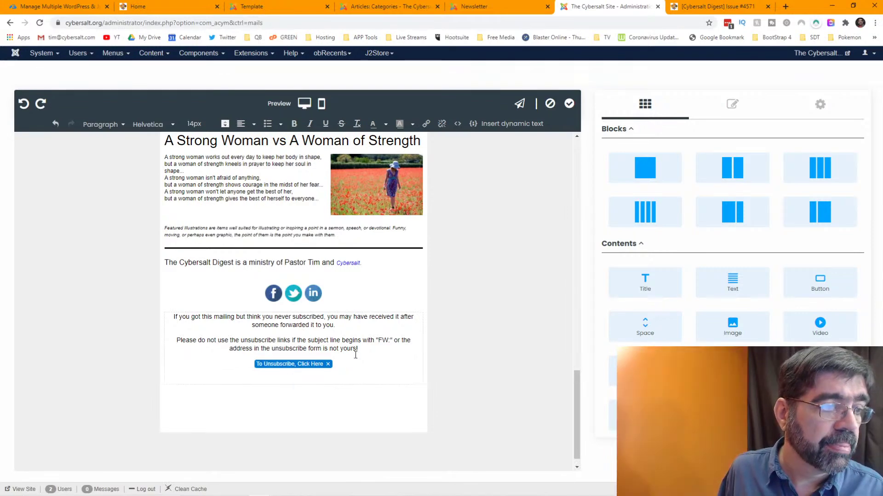
{"action": "left_click", "coordinate": [499, 124]}
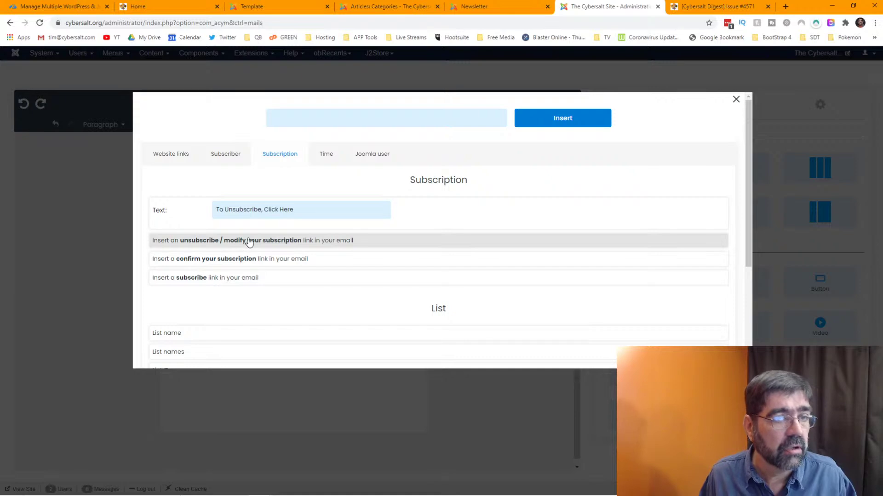
- Reopen the unsubscribe link's settings and rewrite its label to 'unsubscribe or modify your subscription'
{"action": "left_click", "coordinate": [736, 99]}
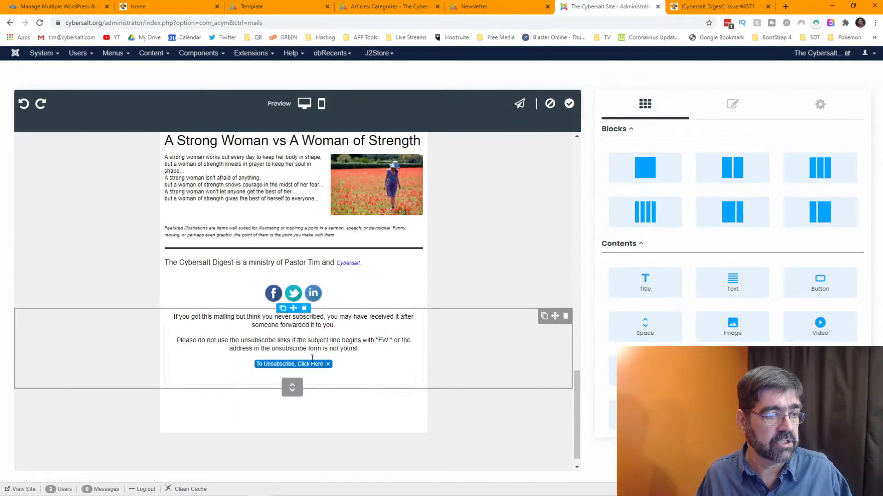
{"action": "left_click", "coordinate": [290, 365]}
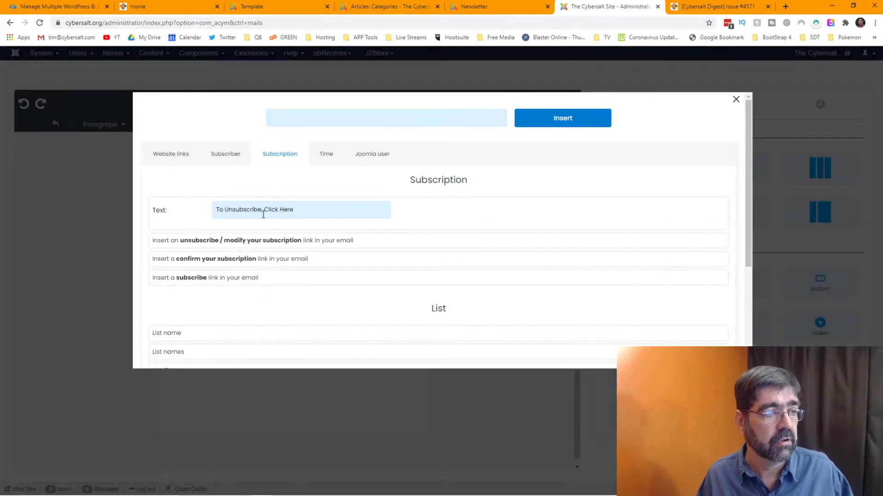
{"action": "left_click", "coordinate": [262, 210]}
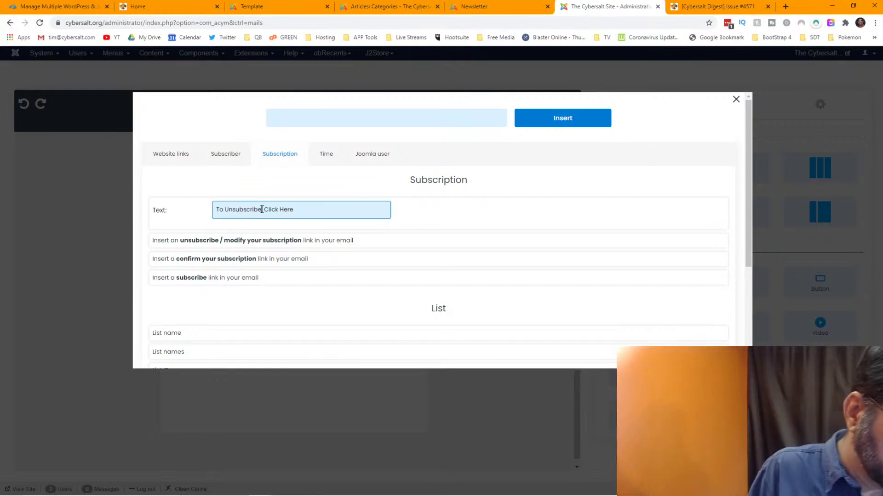
{"action": "key", "text": "BackSpace"}
{"action": "type", "text": "or"}
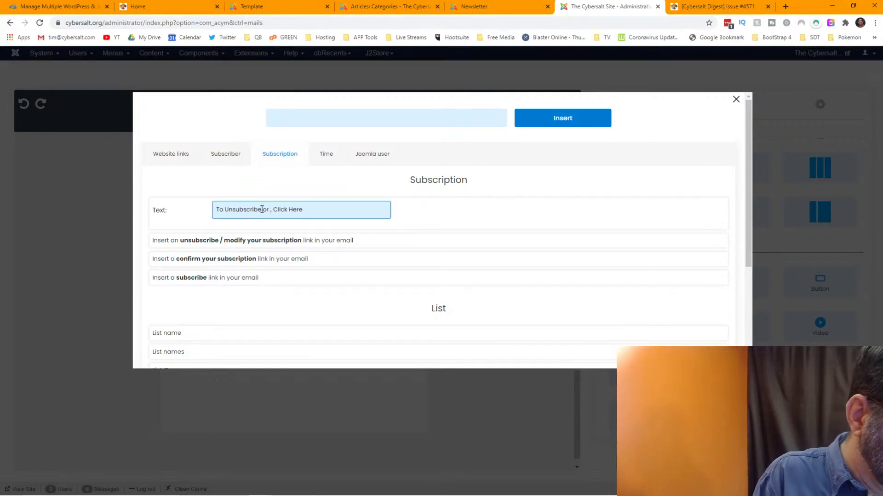
{"action": "type", "text": " Modify"}
{"action": "key", "text": "BackSpace"}
{"action": "key", "text": "BackSpace"}
{"action": "key", "text": "BackSpace"}
{"action": "key", "text": "BackSpace"}
{"action": "key", "text": "BackSpace"}
{"action": "key", "text": "BackSpace"}
{"action": "key", "text": "BackSpace"}
{"action": "key", "text": "BackSpace"}
{"action": "key", "text": "BackSpace"}
{"action": "key", "text": "BackSpace"}
{"action": "key", "text": "BackSpace"}
{"action": "key", "text": "BackSpace"}
{"action": "key", "text": "BackSpace"}
{"action": "key", "text": "BackSpace"}
{"action": "key", "text": "BackSpace"}
{"action": "key", "text": "BackSpace"}
{"action": "key", "text": "BackSpace"}
{"action": "key", "text": "BackSpace"}
{"action": "key", "text": "BackSpace"}
{"action": "key", "text": "BackSpace"}
{"action": "type", "text": "unsubscribe o"}
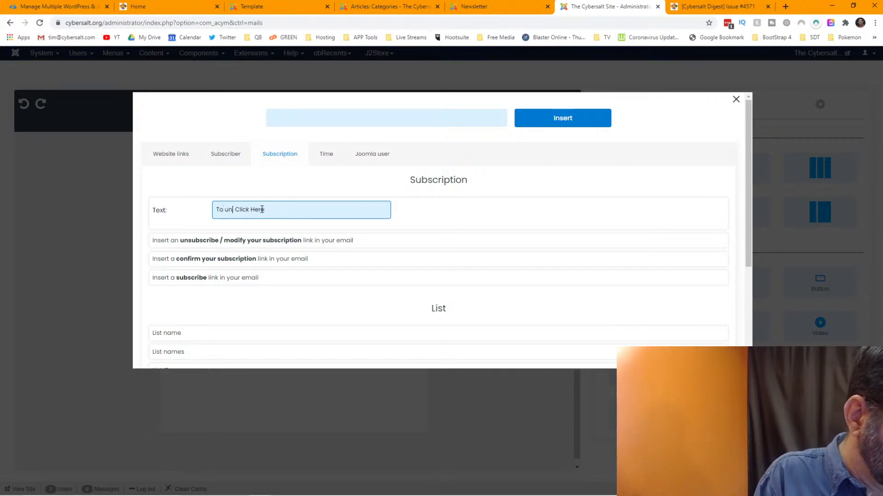
{"action": "type", "text": "r modify your"}
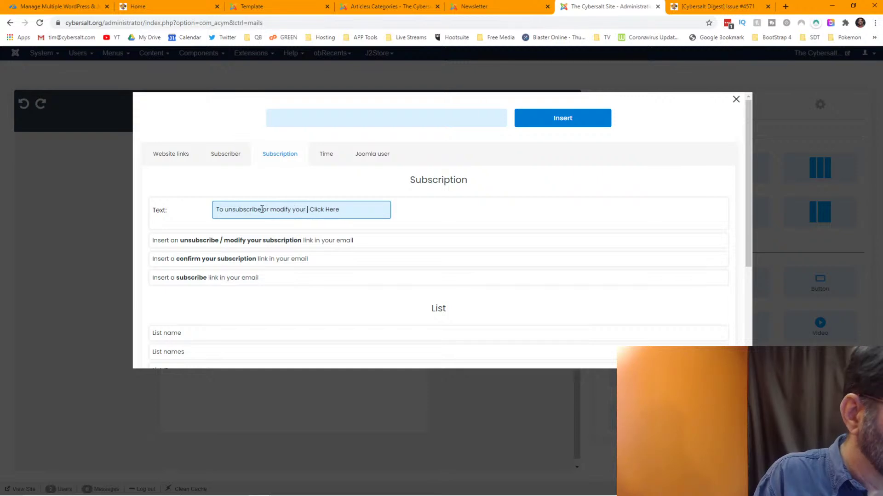
{"action": "type", "text": " subscriptoin"}
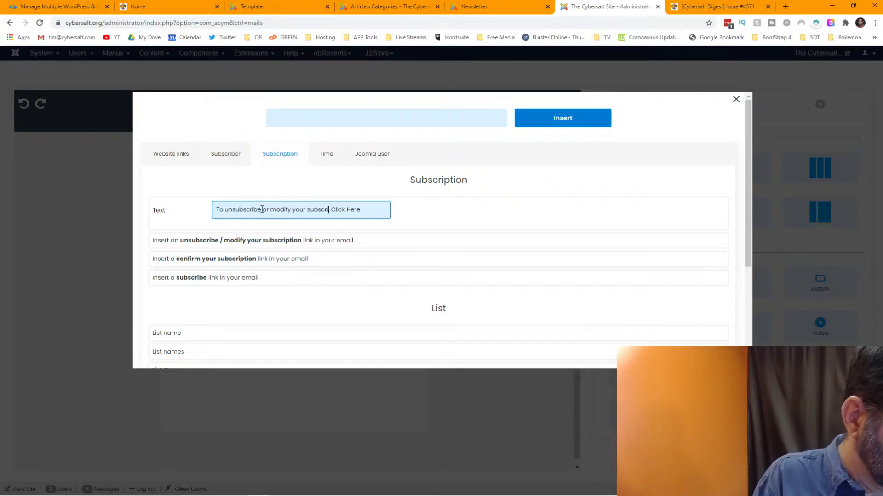
{"action": "key", "text": "BackSpace"}
{"action": "key", "text": "BackSpace"}
{"action": "key", "text": "BackSpace"}
{"action": "type", "text": "ion"}
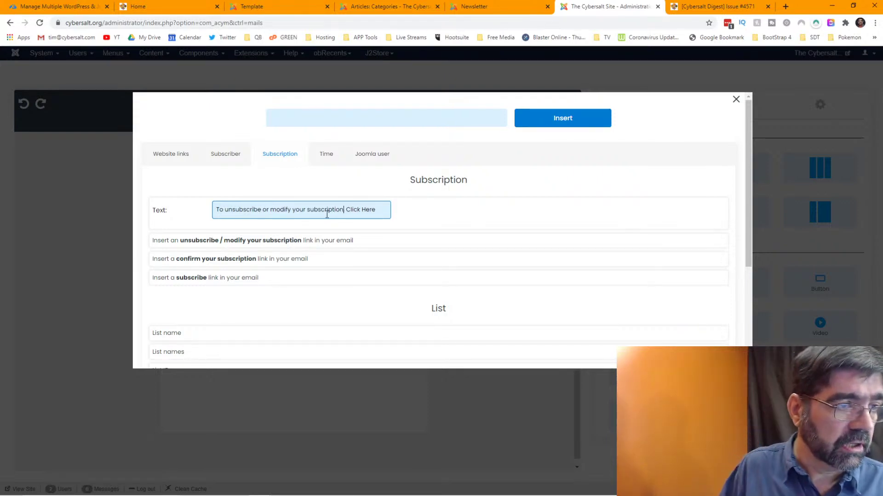
- Finish the label as 'Click here to unsubscribe or modify your subscription.' and insert it
{"action": "key", "text": "Right"}
{"action": "key", "text": "Right"}
{"action": "key", "text": "Right"}
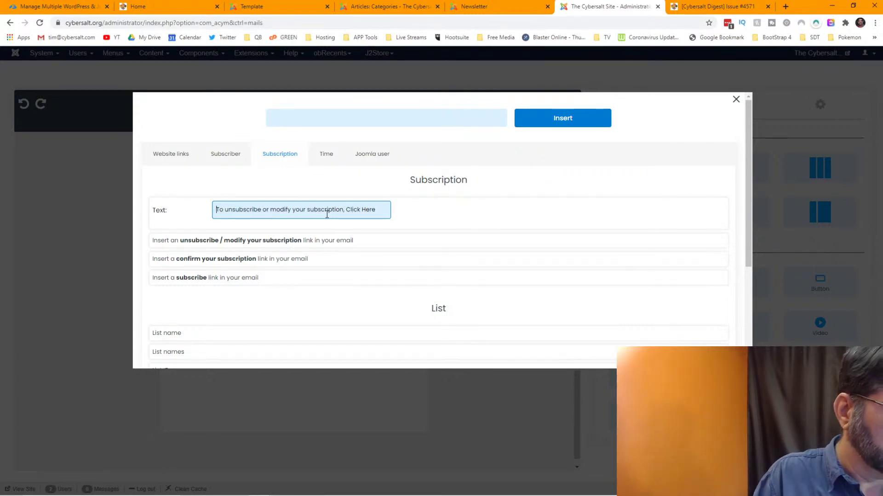
{"action": "type", "text": "Click here"}
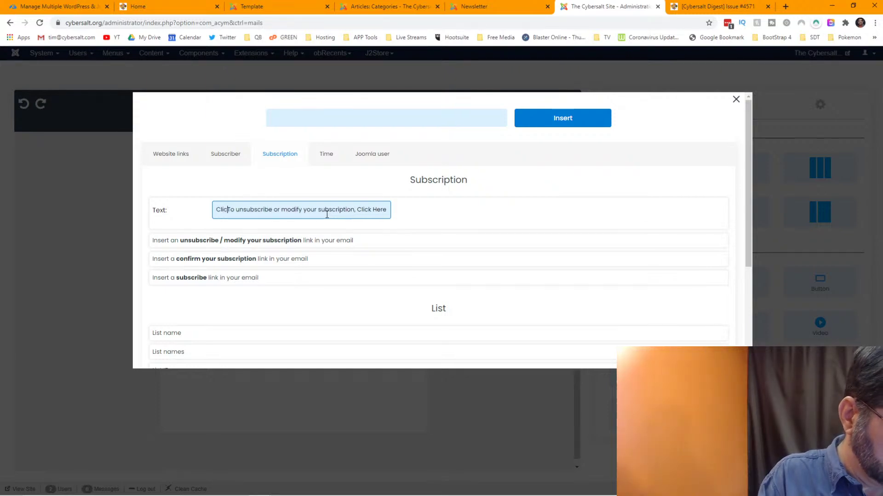
{"action": "key", "text": "Delete"}
{"action": "type", "text": "t"}
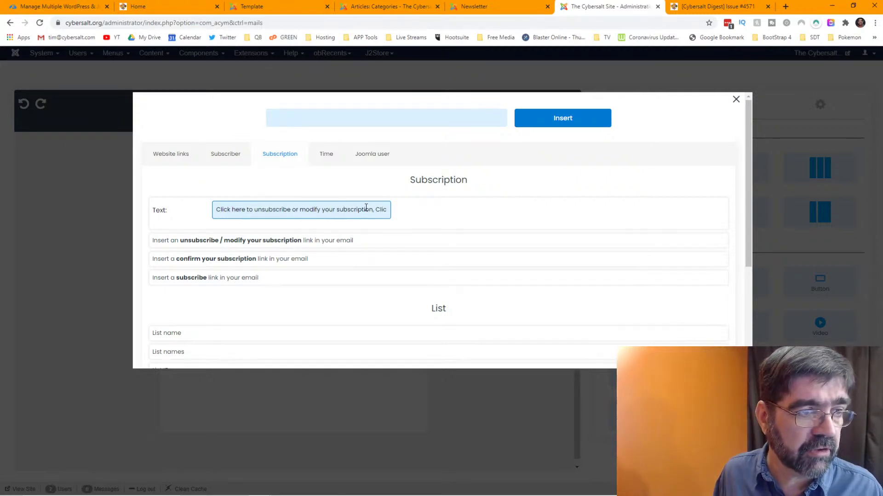
{"action": "left_click_drag", "start_coordinate": [374, 210], "coordinate": [436, 221]}
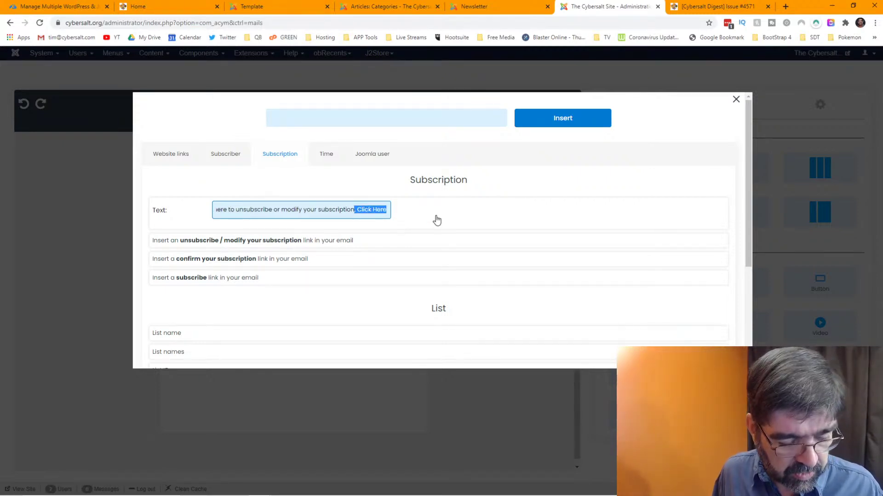
{"action": "type", "text": "."}
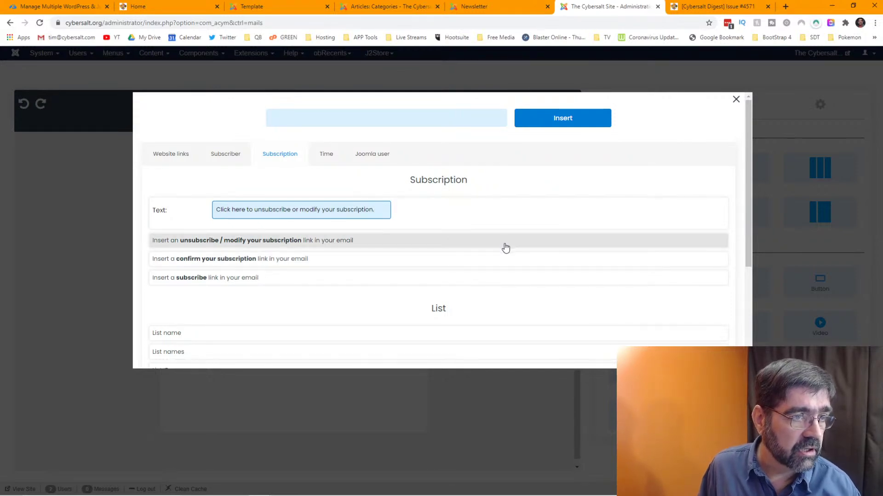
{"action": "scroll", "coordinate": [506, 248], "scroll_direction": "down", "scroll_amount": 2}
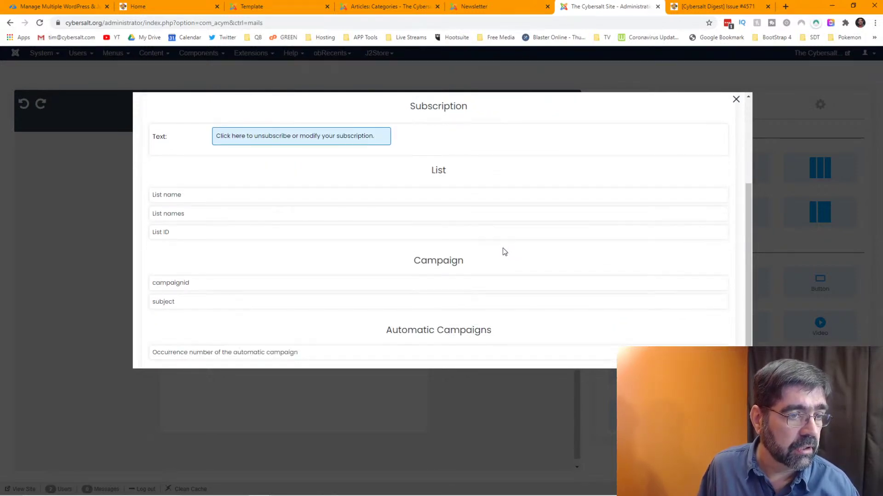
{"action": "scroll", "coordinate": [502, 248], "scroll_direction": "down", "scroll_amount": 1}
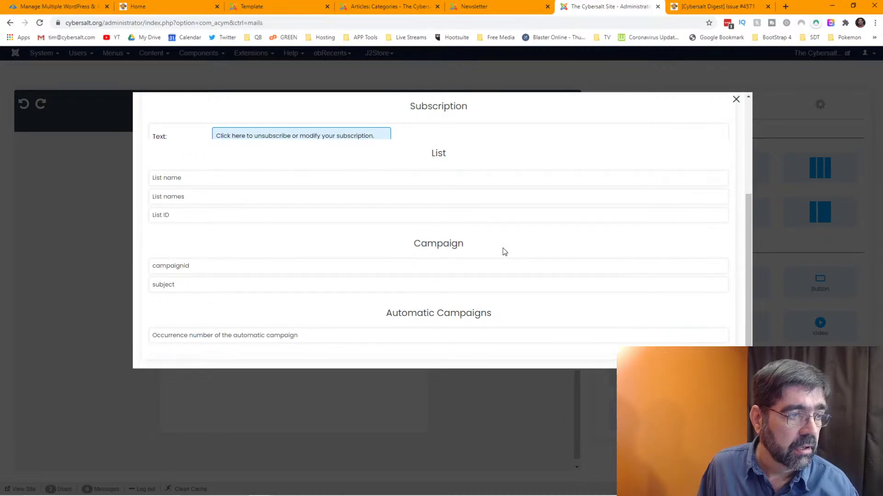
{"action": "scroll", "coordinate": [503, 249], "scroll_direction": "up", "scroll_amount": 3}
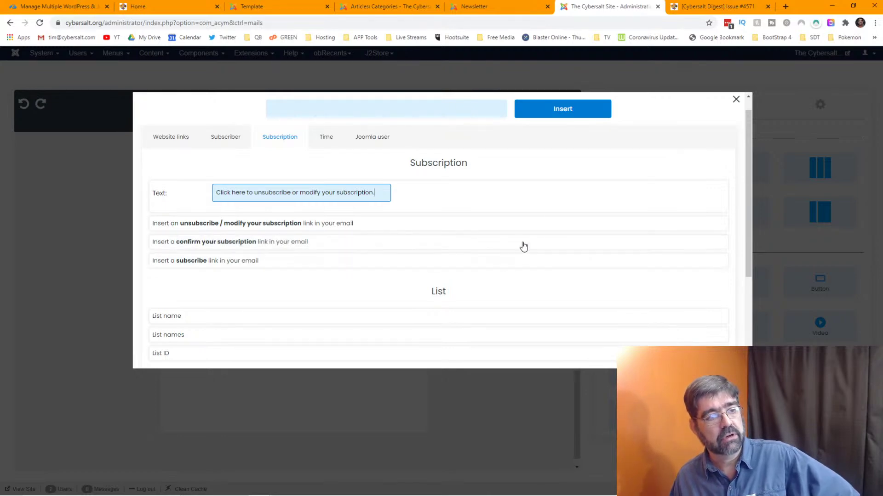
{"action": "left_click", "coordinate": [558, 112]}
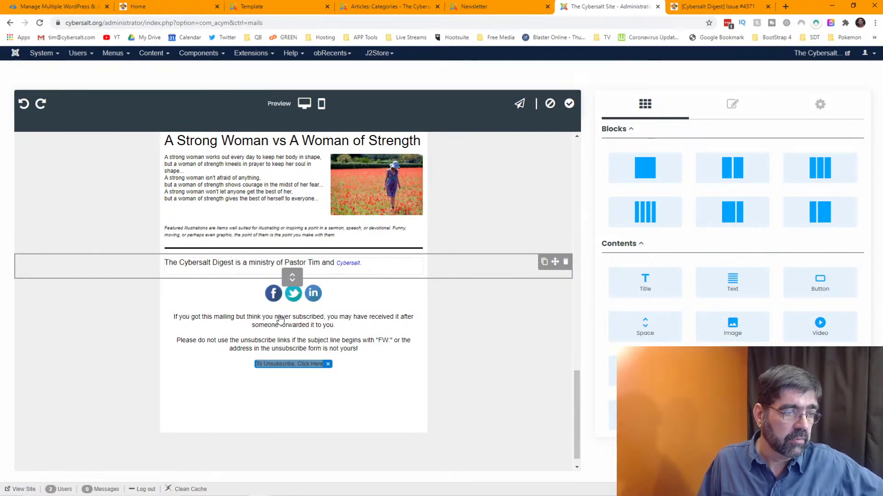
- Delete the empty row below the unsubscribe link and scroll back up the email
{"action": "left_click", "coordinate": [357, 400]}
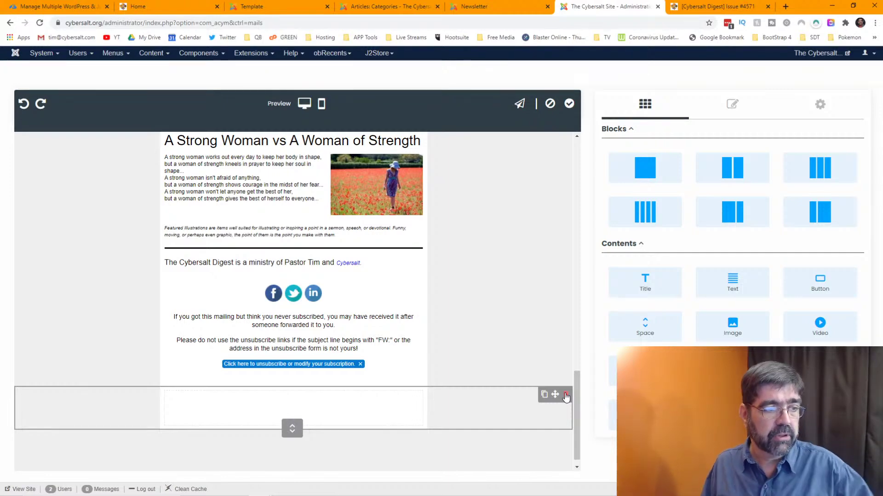
{"action": "left_click", "coordinate": [566, 396]}
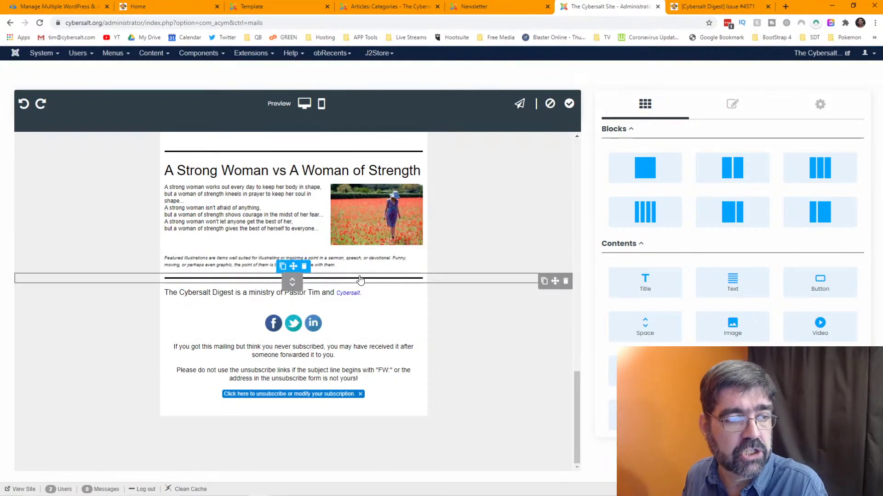
{"action": "scroll", "coordinate": [310, 216], "scroll_direction": "up", "scroll_amount": 10}
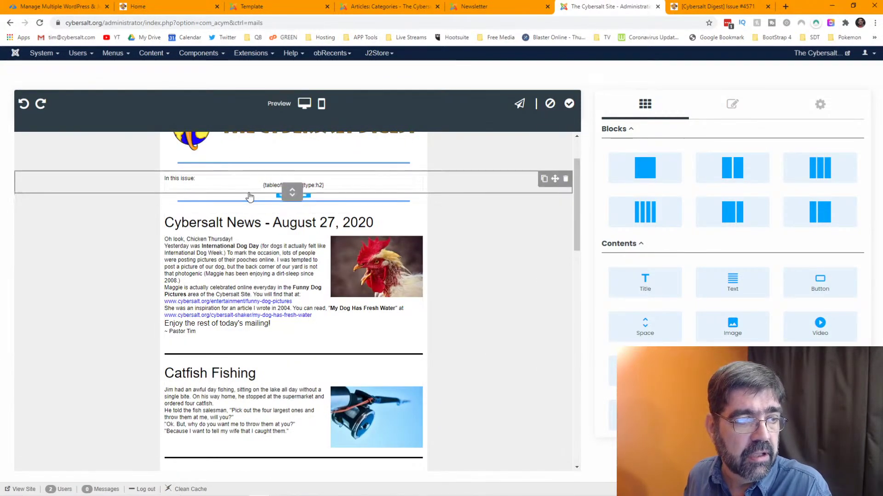
{"action": "scroll", "coordinate": [318, 211], "scroll_direction": "up", "scroll_amount": 2}
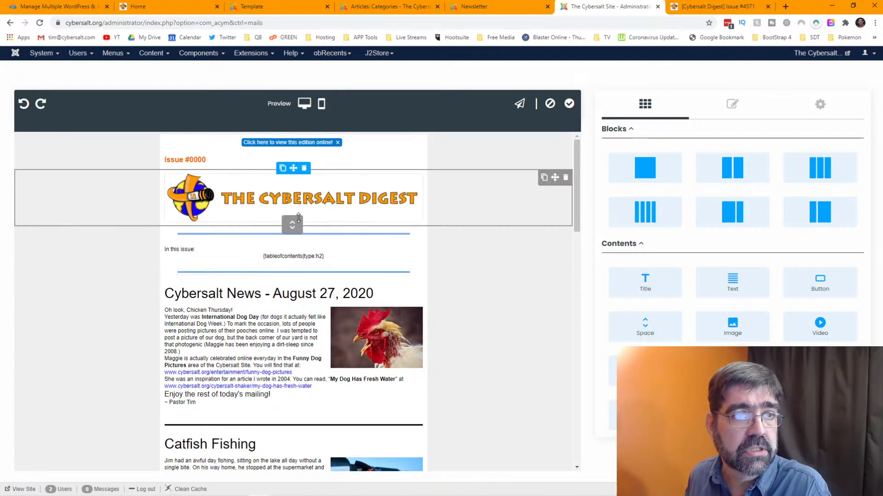
- Scroll through the archived Issue #4571 page, then go back to the AcyMailing newsletter editor
{"action": "left_click", "coordinate": [672, 7]}
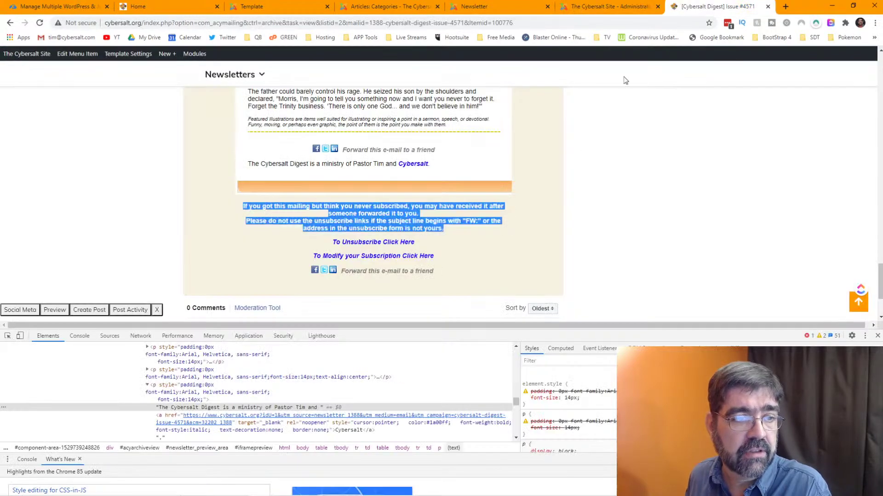
{"action": "scroll", "coordinate": [321, 230], "scroll_direction": "down", "scroll_amount": 3}
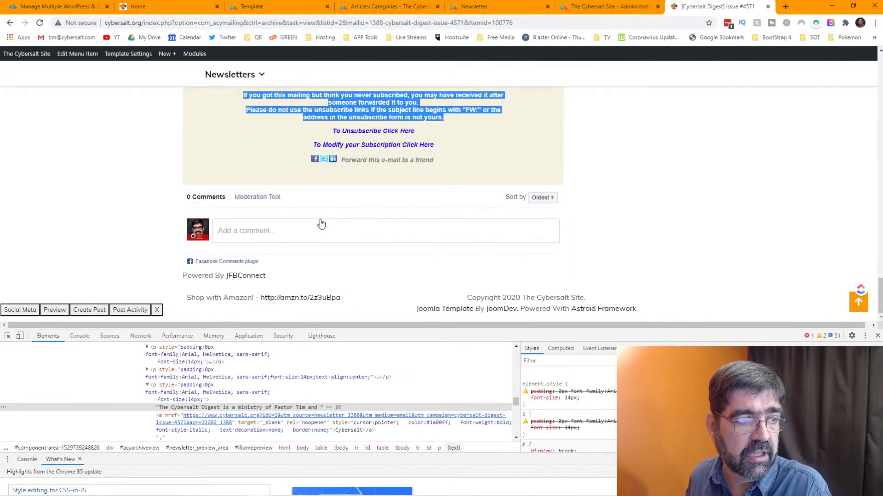
{"action": "scroll", "coordinate": [321, 223], "scroll_direction": "up", "scroll_amount": 5}
{"action": "scroll", "coordinate": [321, 223], "scroll_direction": "up", "scroll_amount": 15}
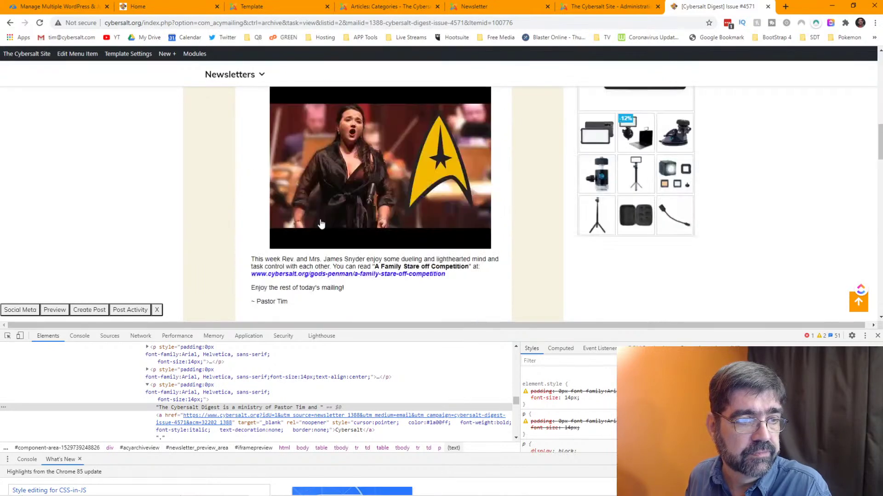
{"action": "scroll", "coordinate": [321, 224], "scroll_direction": "down", "scroll_amount": 4}
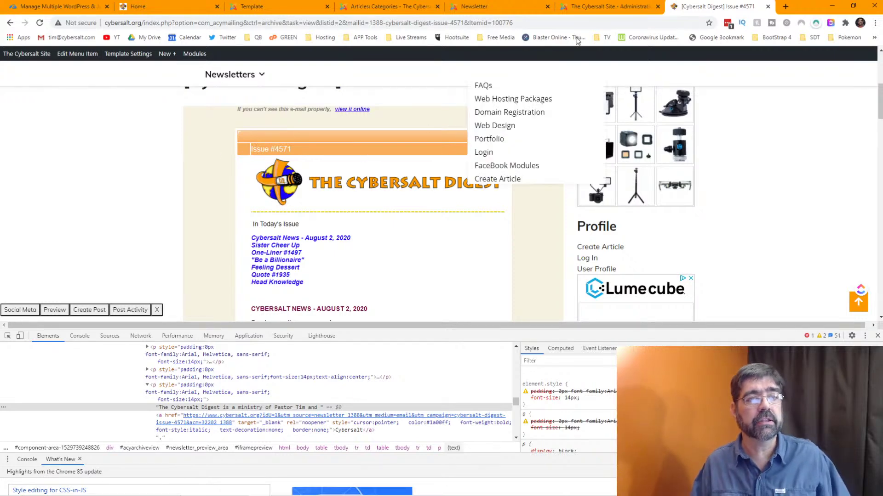
{"action": "left_click", "coordinate": [599, 12]}
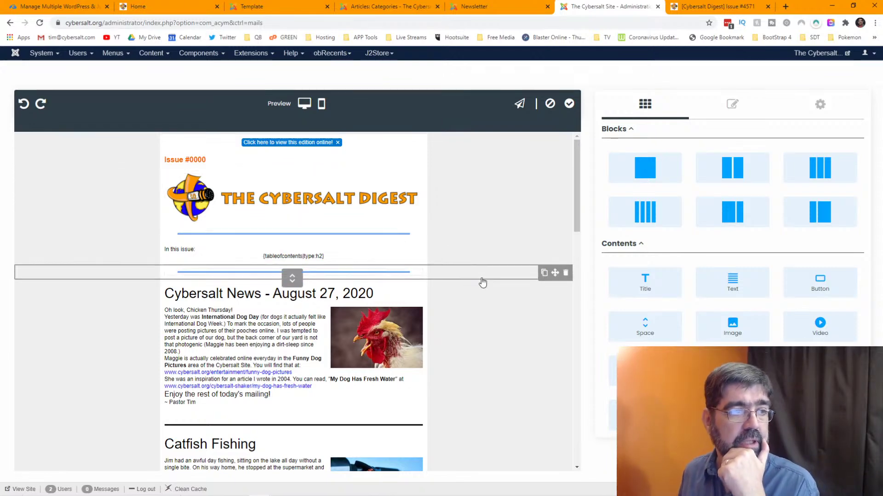
- Select the Issue #0000 header row and bring up its background colour setting
{"action": "left_click", "coordinate": [247, 159]}
{"action": "left_click", "coordinate": [461, 162]}
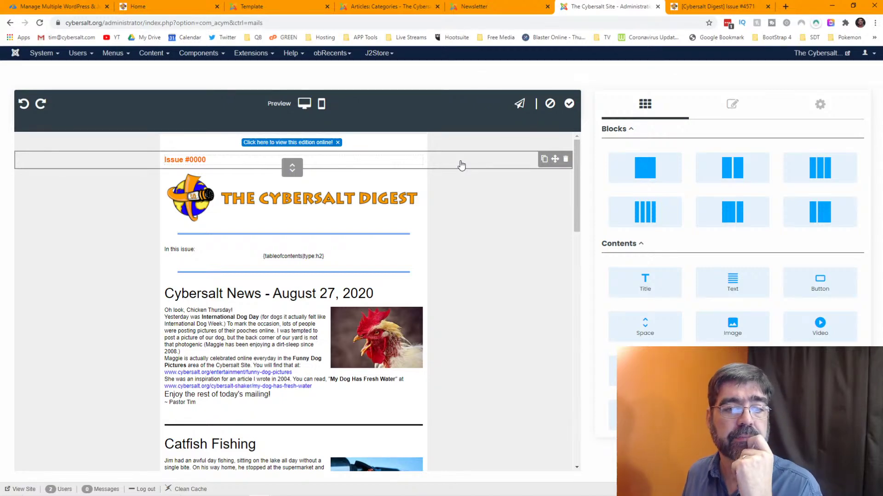
{"action": "left_click", "coordinate": [742, 114]}
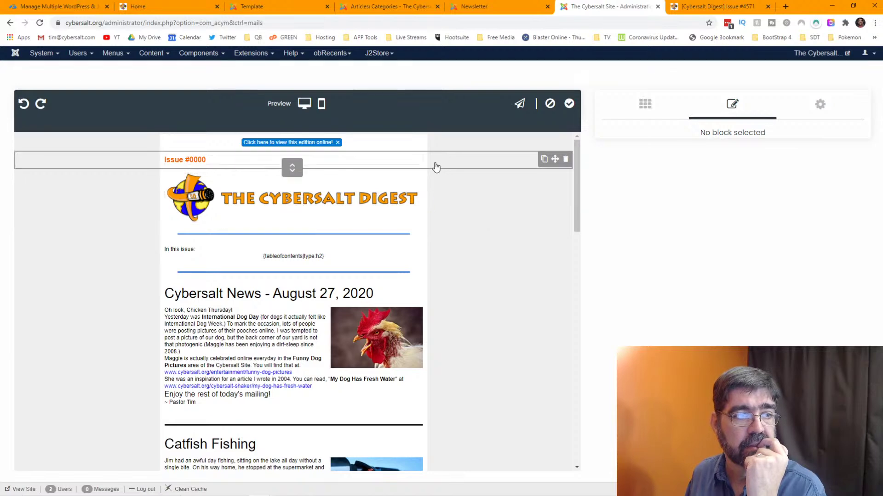
{"action": "left_click", "coordinate": [435, 165]}
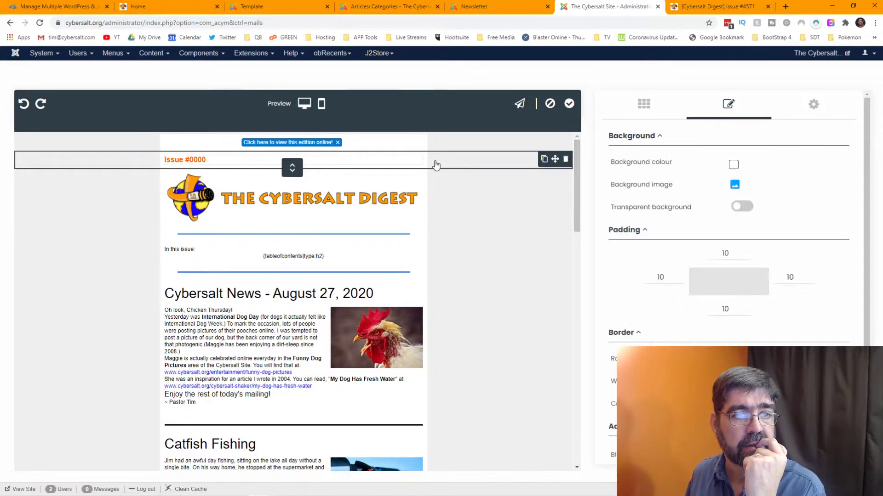
{"action": "left_click", "coordinate": [733, 165]}
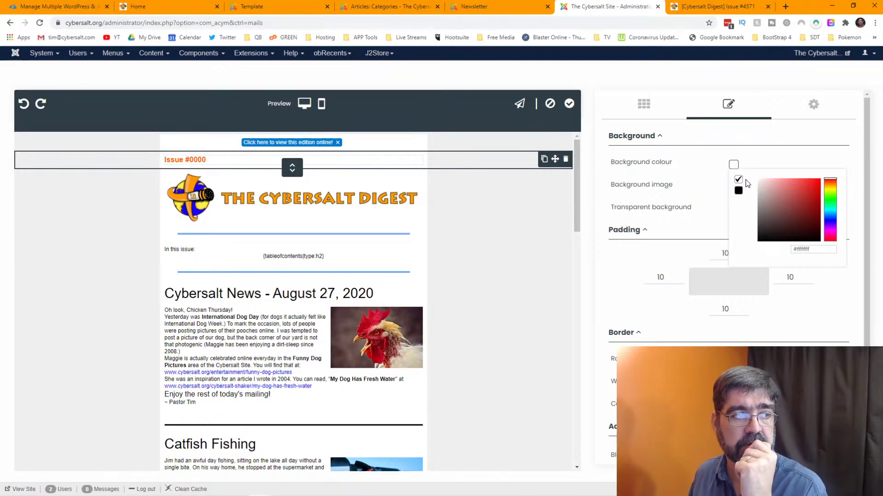
- Copy the archived issue row's orange background colour #f9ae5d from DevTools
{"action": "left_click", "coordinate": [710, 7]}
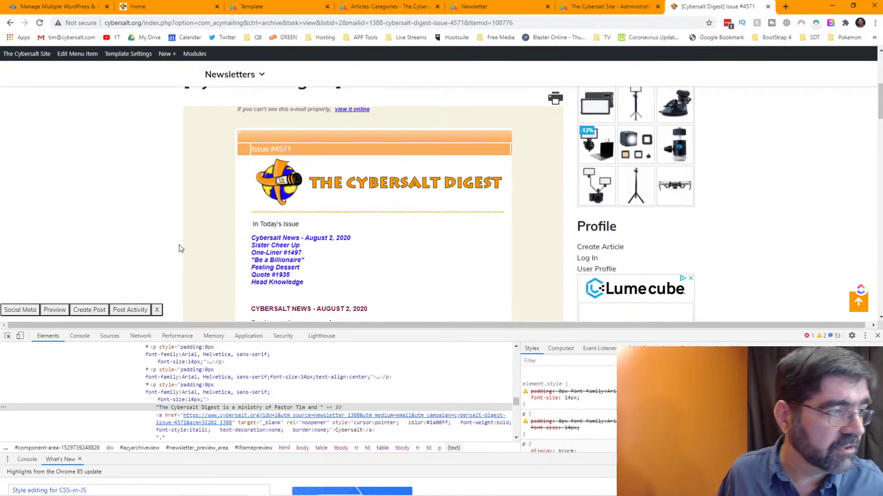
{"action": "left_click", "coordinate": [8, 336]}
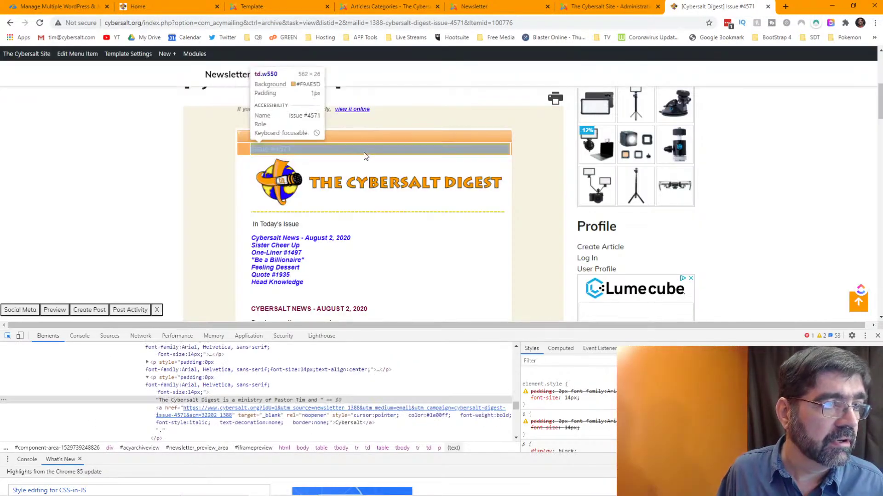
{"action": "left_click", "coordinate": [363, 152]}
{"action": "left_click", "coordinate": [598, 399]}
{"action": "key", "text": "ctrl+c"}
{"action": "right_click", "coordinate": [598, 398]}
{"action": "left_click", "coordinate": [611, 331]}
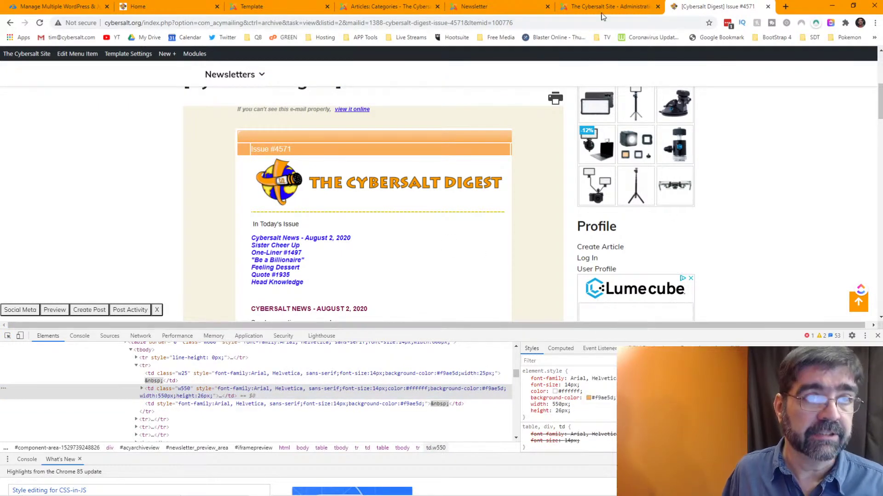
- Paste #f9ae5d as the Issue #0000 row's background colour
{"action": "left_click", "coordinate": [583, 6]}
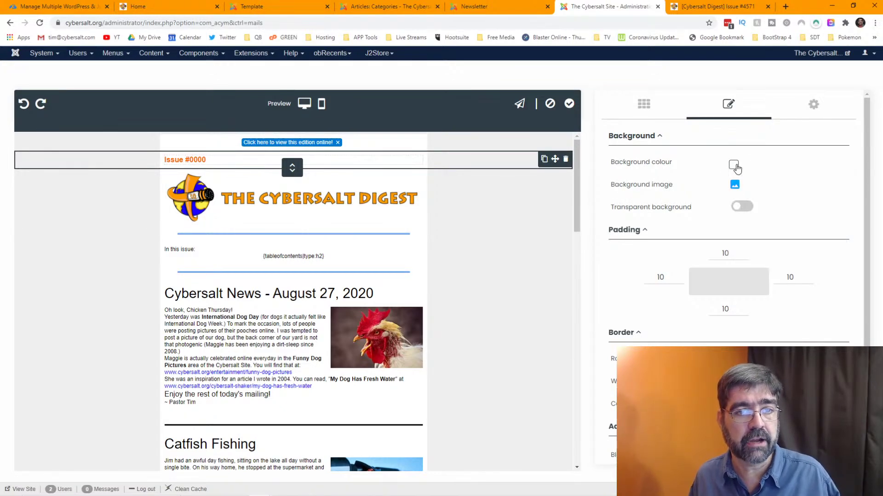
{"action": "left_click", "coordinate": [735, 166]}
{"action": "triple_click", "coordinate": [798, 249]}
{"action": "key", "text": "ctrl+v"}
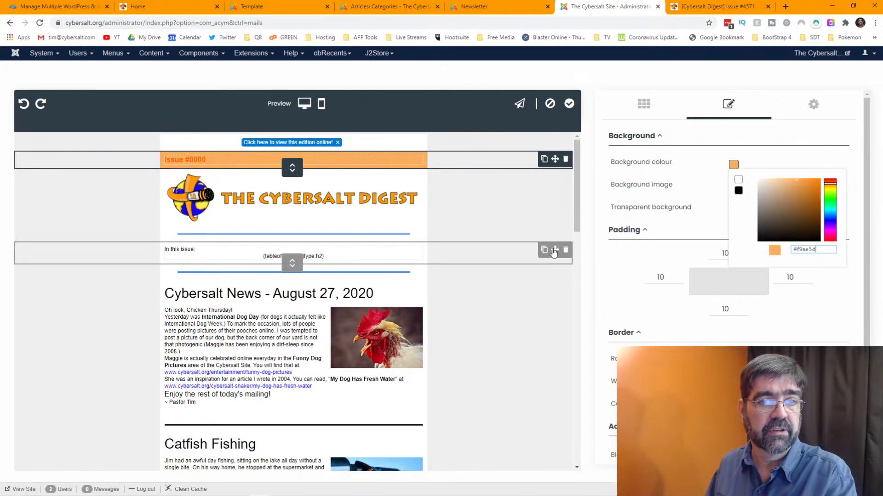
{"action": "key", "text": "Escape"}
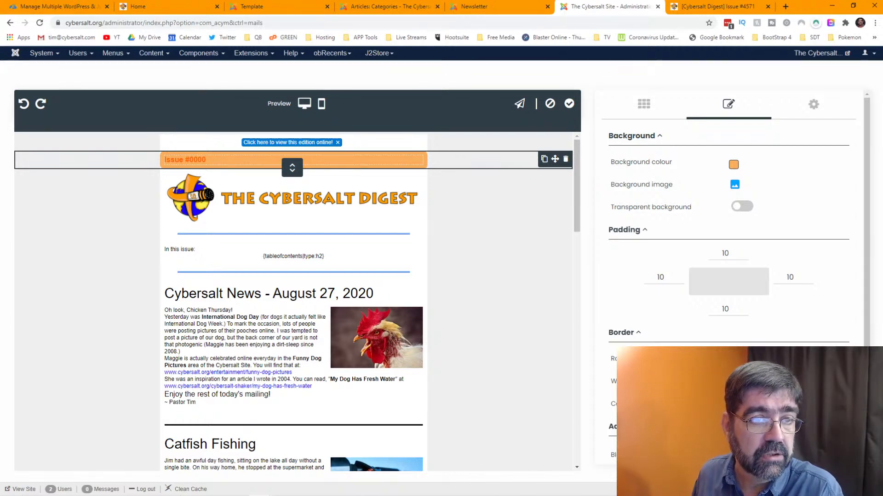
{"action": "scroll", "coordinate": [653, 292], "scroll_direction": "down", "scroll_amount": 1}
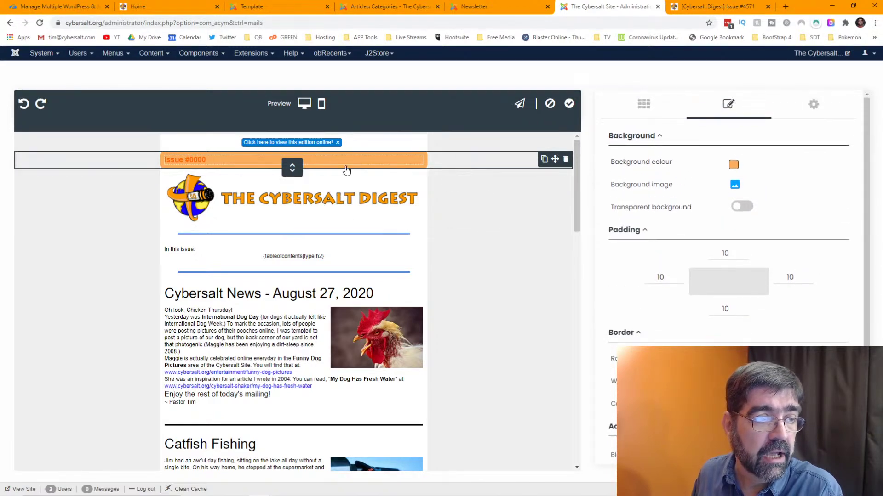
- Make the Issue #0000 text white, bold and 20px
{"action": "left_click", "coordinate": [333, 161]}
{"action": "left_click_drag", "start_coordinate": [301, 162], "coordinate": [164, 162]}
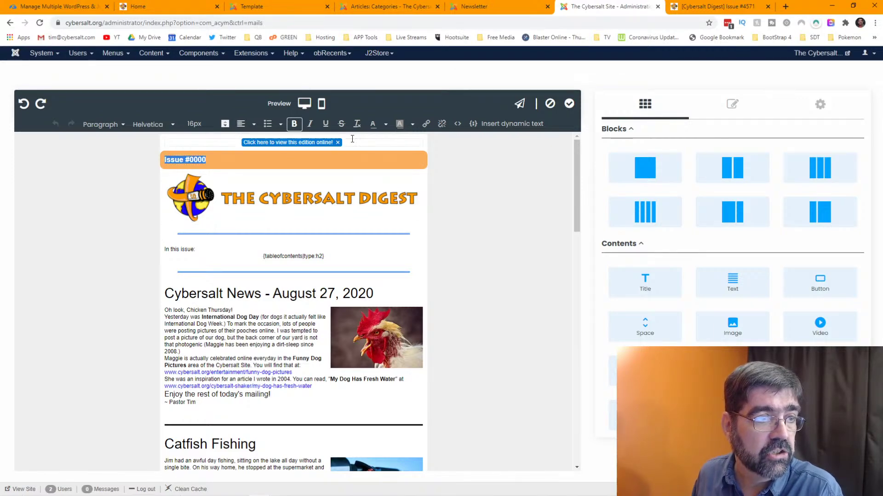
{"action": "left_click", "coordinate": [381, 128]}
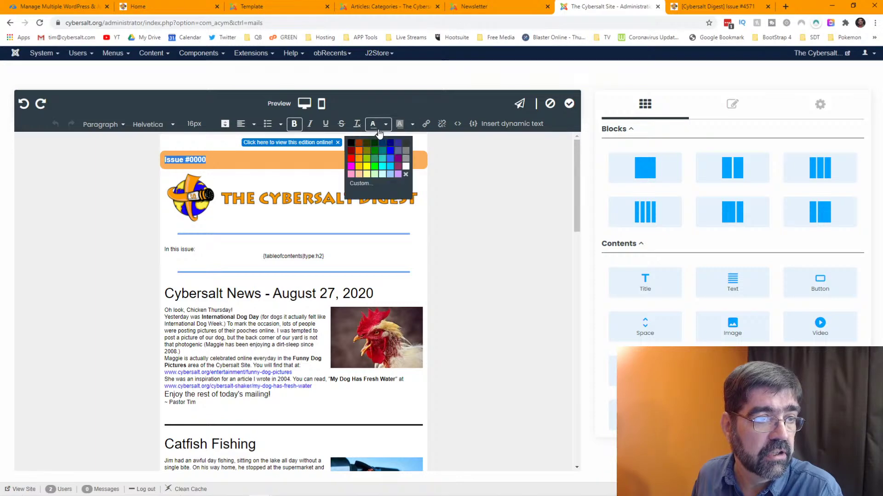
{"action": "left_click", "coordinate": [406, 166]}
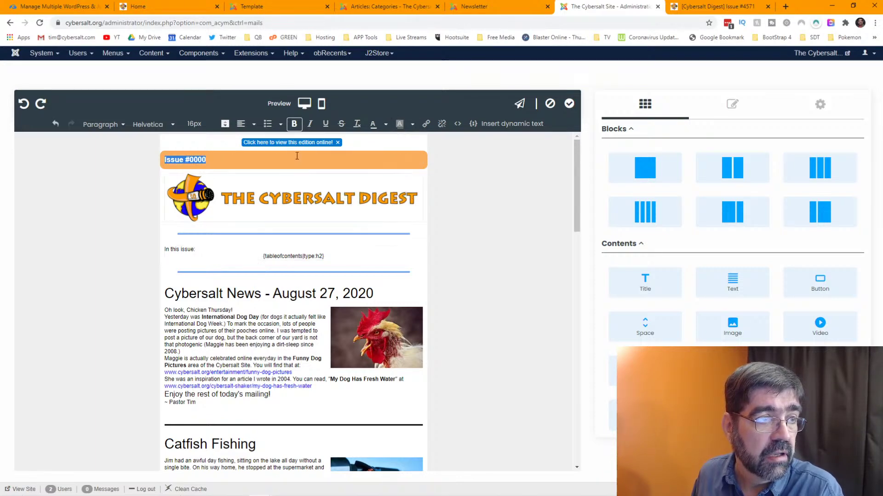
{"action": "left_click", "coordinate": [293, 124]}
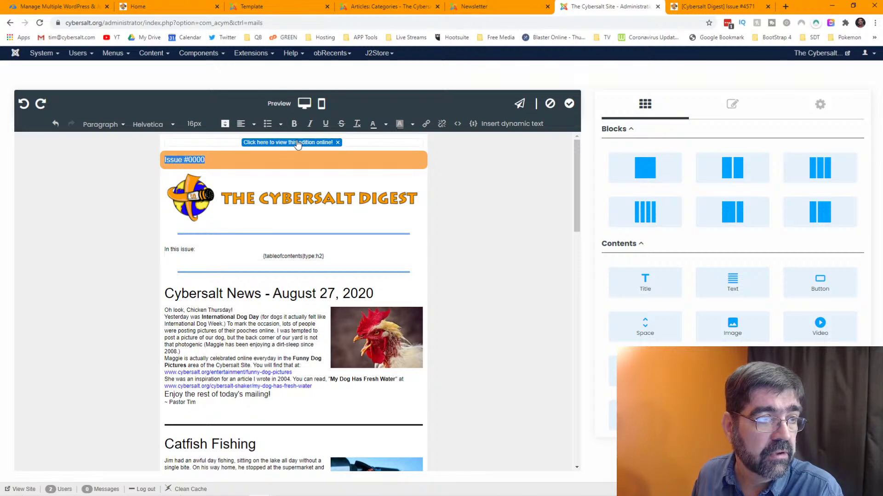
{"action": "left_click", "coordinate": [294, 124]}
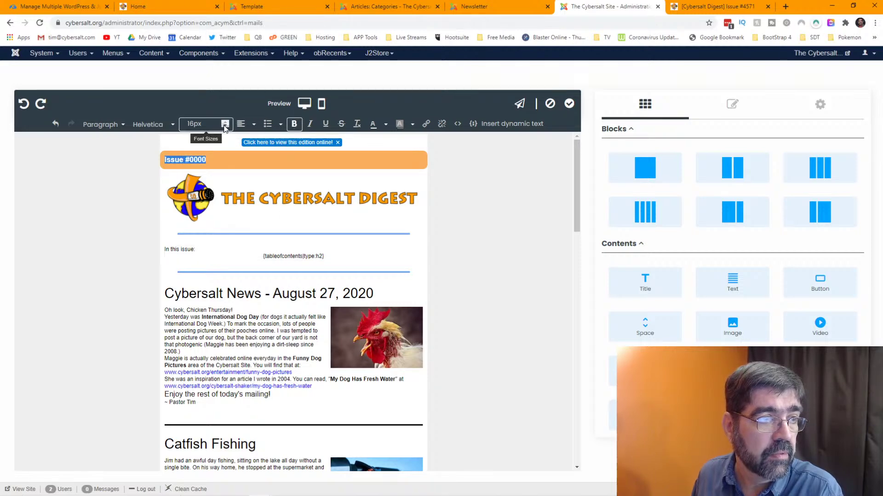
{"action": "left_click", "coordinate": [206, 127]}
{"action": "left_click", "coordinate": [207, 207]}
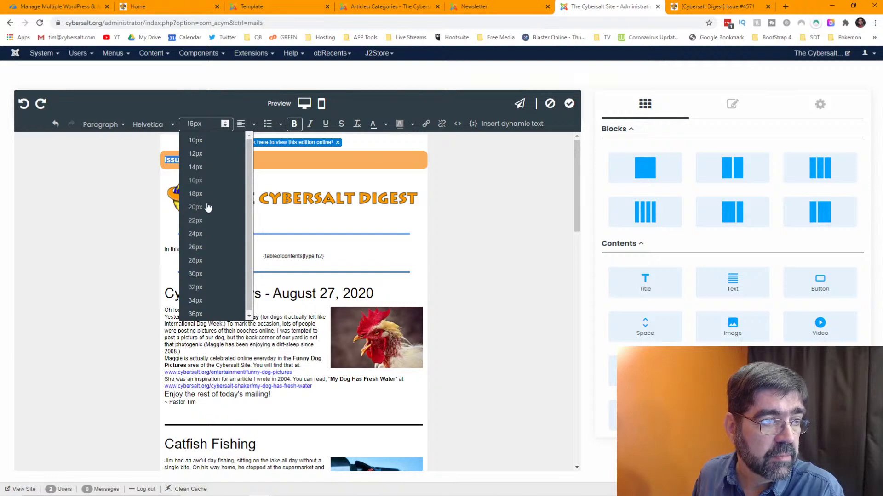
{"action": "left_click", "coordinate": [244, 164]}
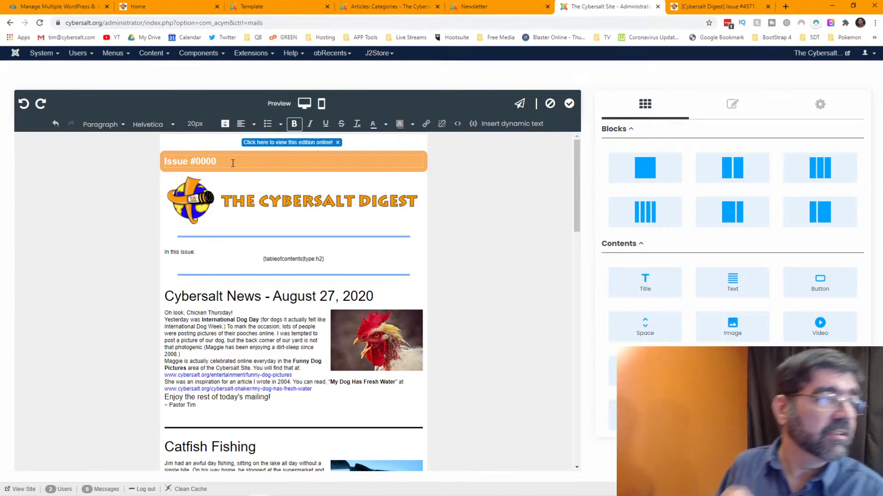
- Check the restyled Issue #0000 text, then bring up the published Digest issue to compare
{"action": "left_click_drag", "start_coordinate": [233, 162], "coordinate": [122, 163]}
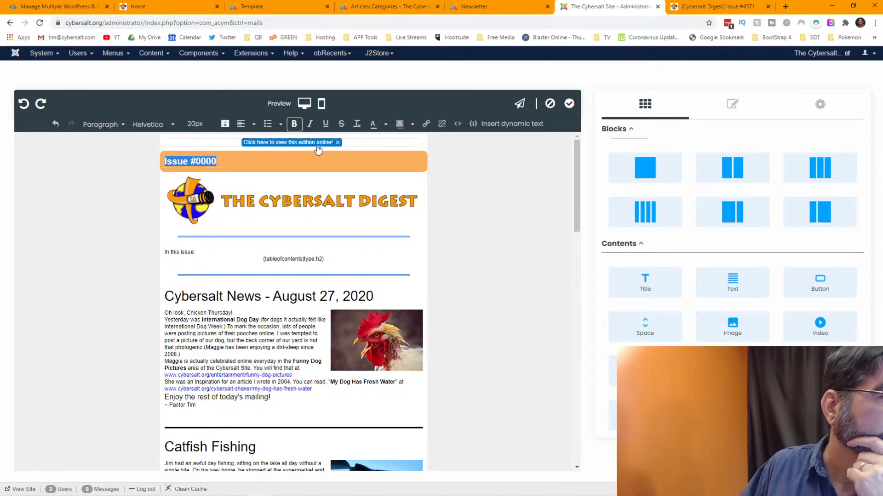
{"action": "left_click", "coordinate": [321, 159]}
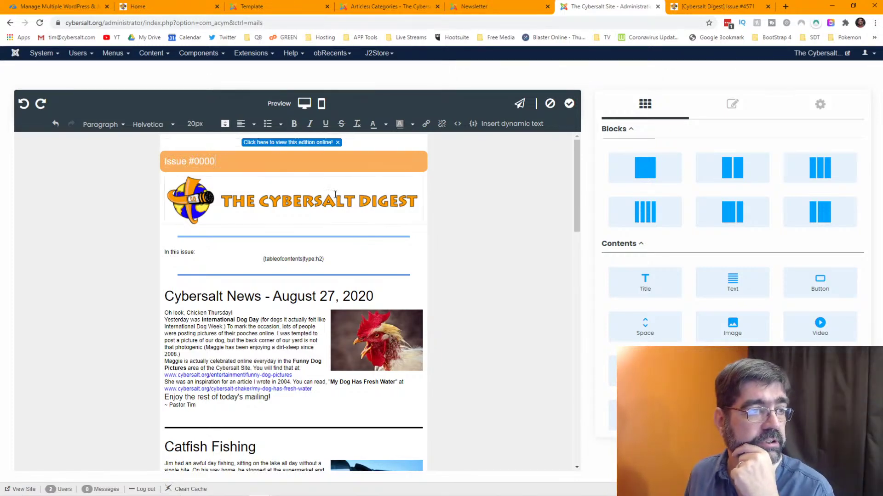
{"action": "left_click_drag", "start_coordinate": [218, 161], "coordinate": [161, 164]}
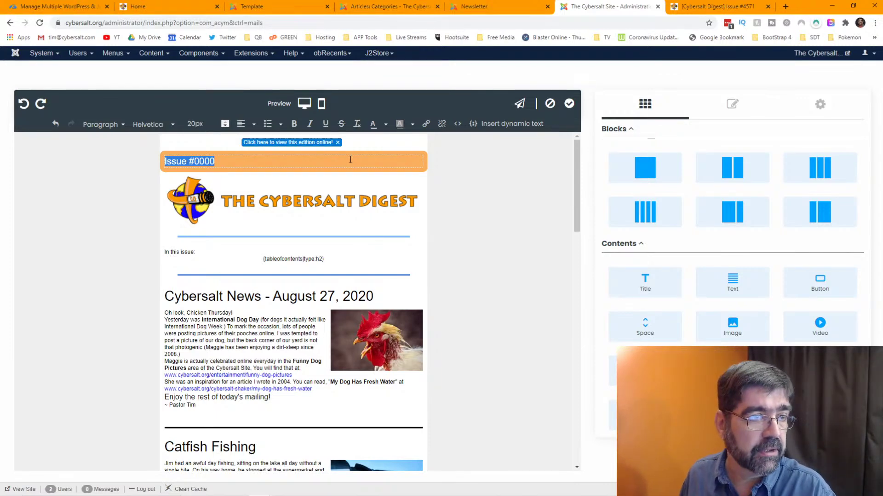
{"action": "left_click", "coordinate": [350, 159]}
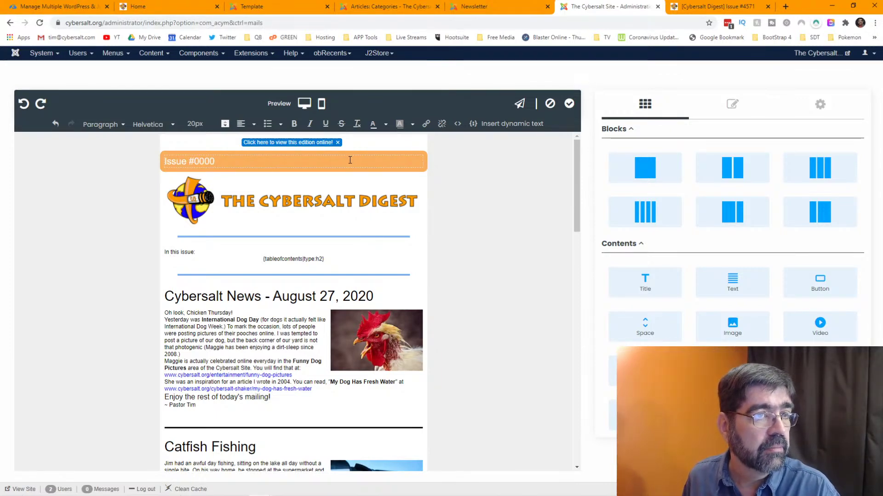
{"action": "left_click", "coordinate": [701, 9]}
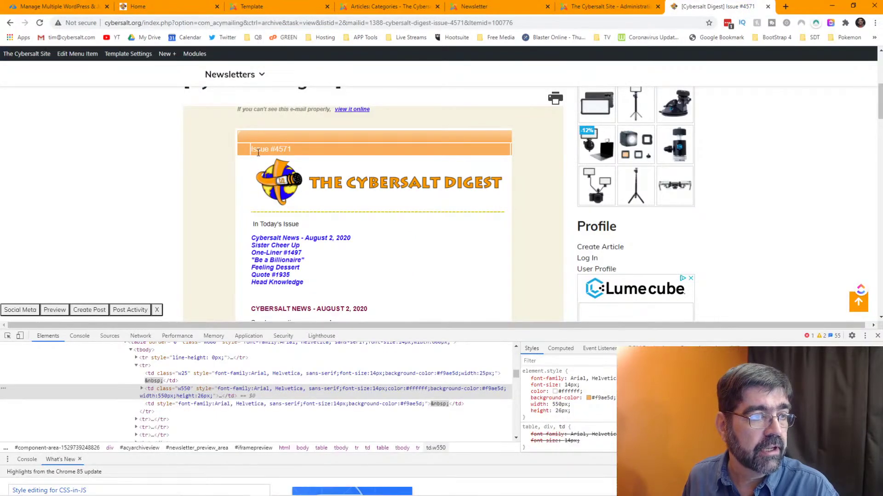
- Return to the newsletter editor and scroll the draft from the orange header to the footer and back
{"action": "left_click", "coordinate": [614, 7]}
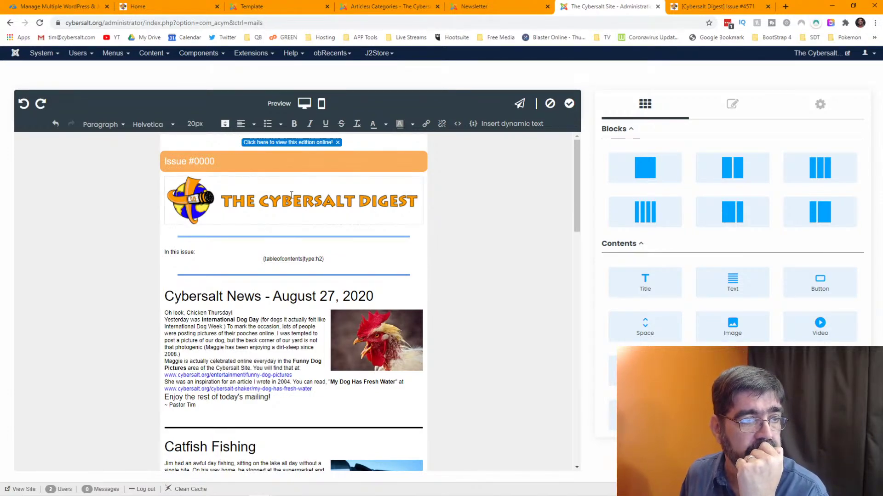
{"action": "scroll", "coordinate": [290, 194], "scroll_direction": "down", "scroll_amount": 15}
{"action": "scroll", "coordinate": [291, 201], "scroll_direction": "down", "scroll_amount": 3}
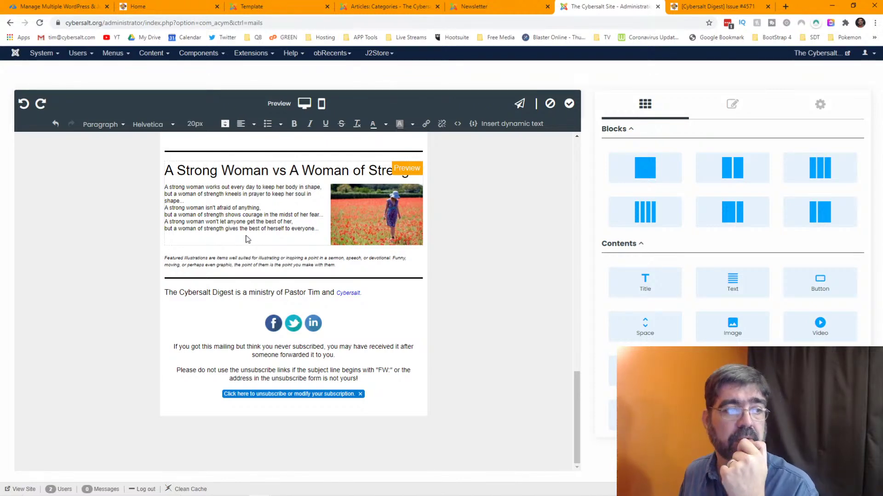
{"action": "scroll", "coordinate": [247, 239], "scroll_direction": "up", "scroll_amount": 15}
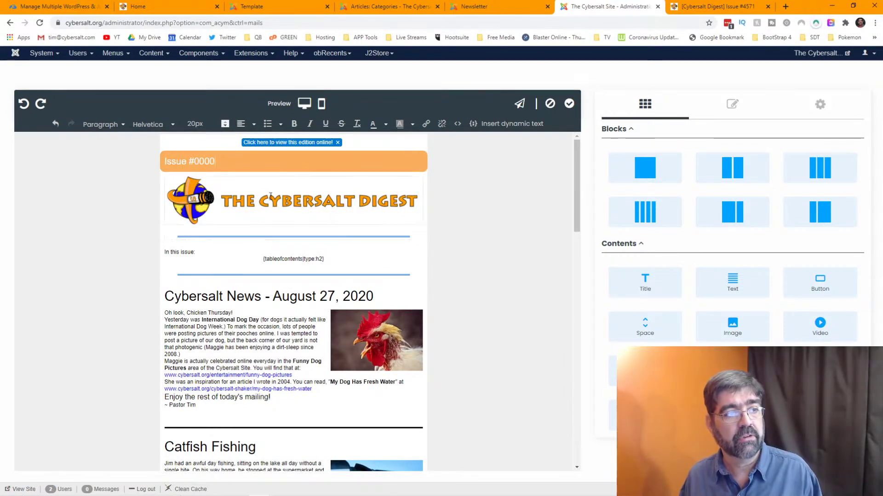
{"action": "scroll", "coordinate": [305, 153], "scroll_direction": "down", "scroll_amount": 15}
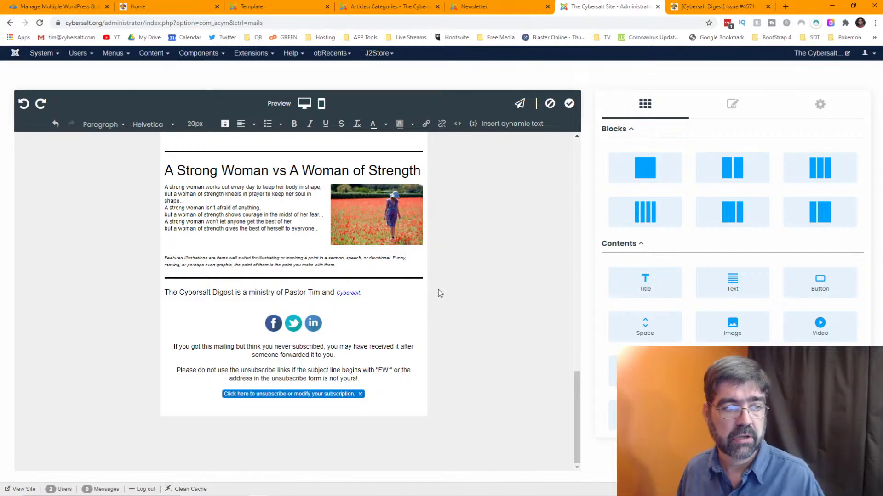
{"action": "scroll", "coordinate": [488, 282], "scroll_direction": "up", "scroll_amount": 20}
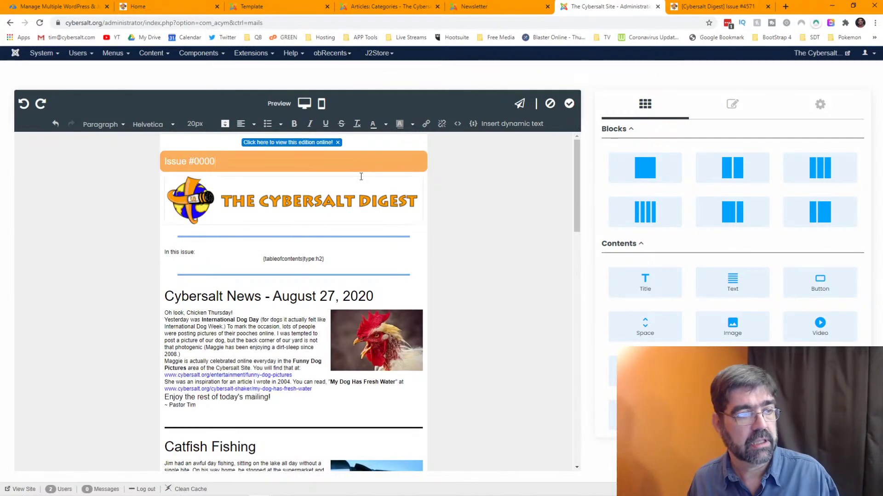
- Add two empty lines below the 'view this edition online' link
{"action": "left_click", "coordinate": [353, 142]}
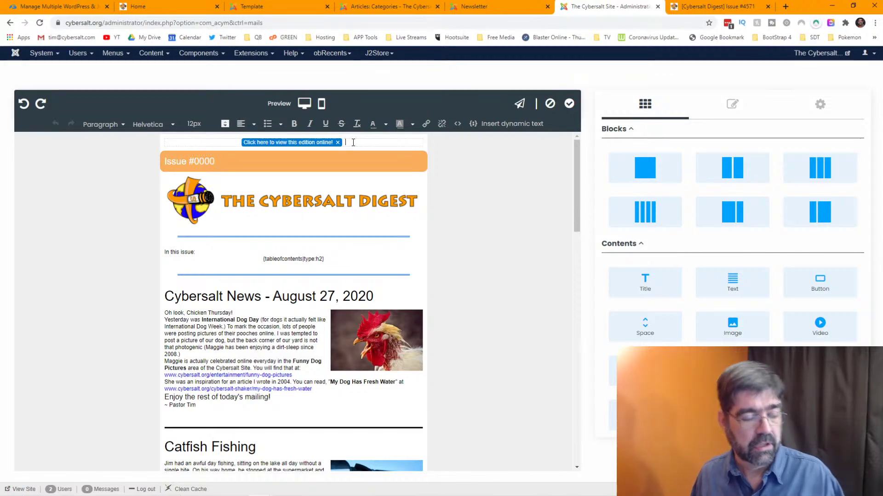
{"action": "key", "text": "Return"}
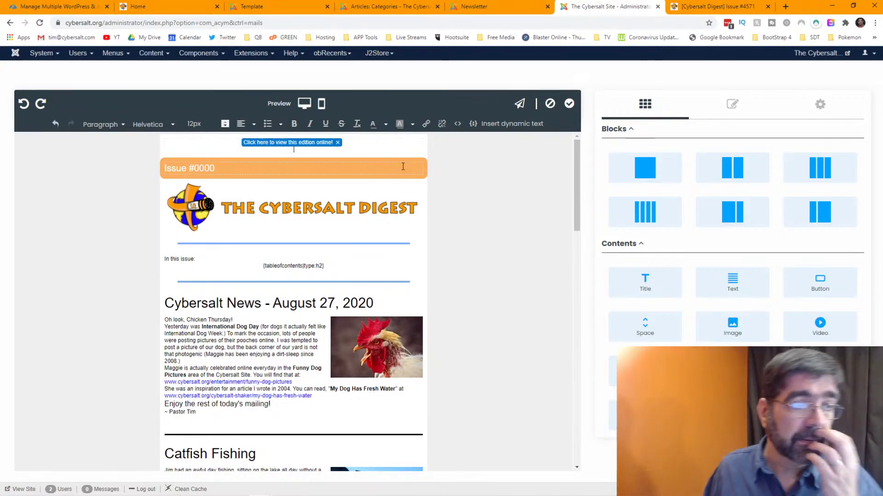
{"action": "key", "text": "Return"}
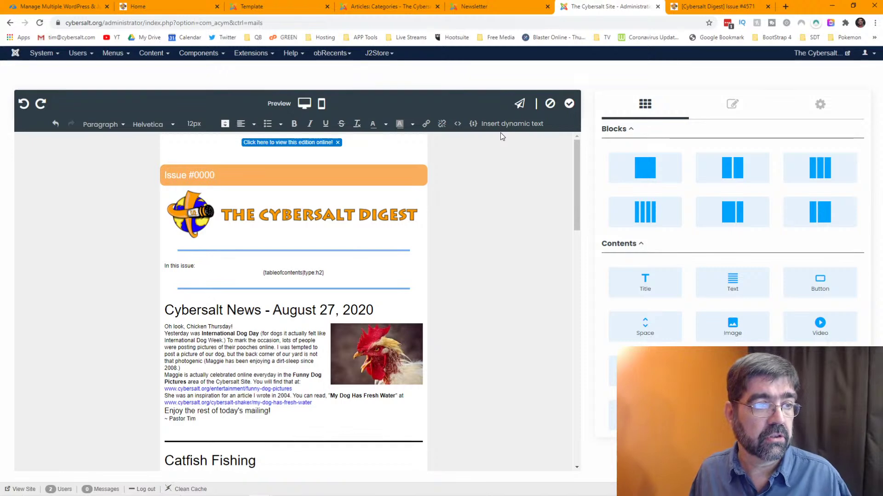
- Insert a subscribe-link dynamic text shortcode into the header below the view-online link
{"action": "left_click", "coordinate": [506, 124]}
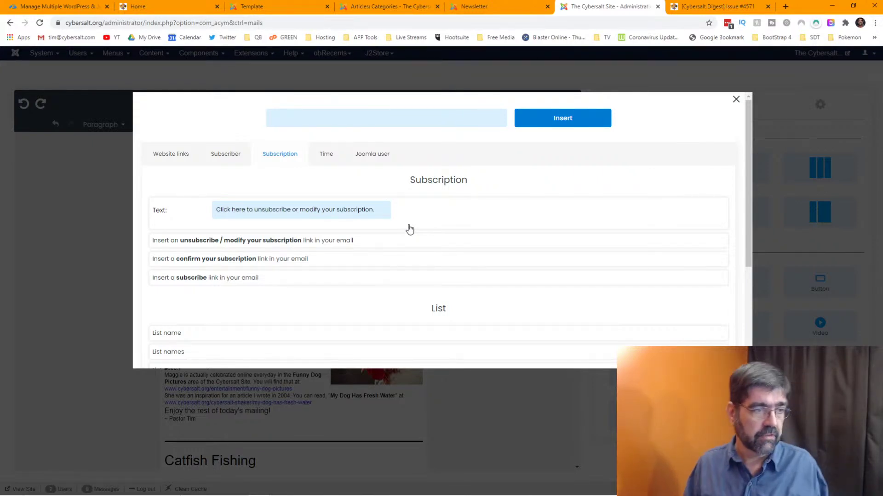
{"action": "left_click", "coordinate": [230, 279]}
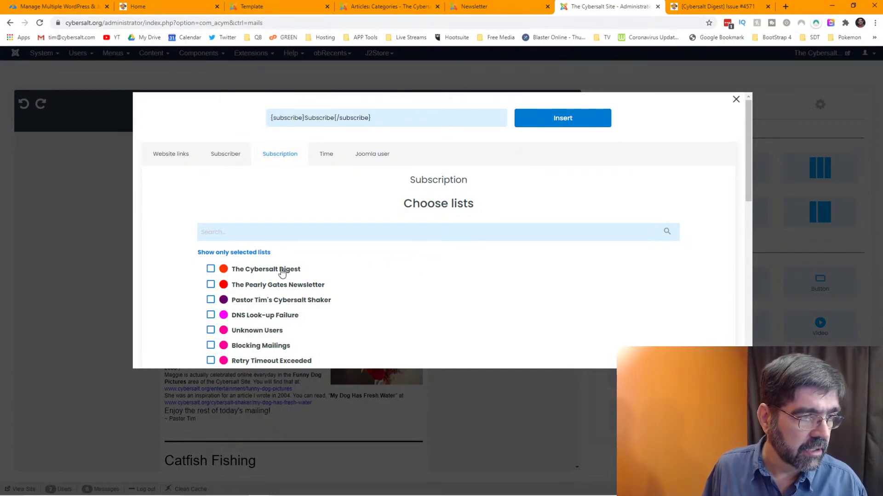
{"action": "scroll", "coordinate": [410, 263], "scroll_direction": "down", "scroll_amount": 2}
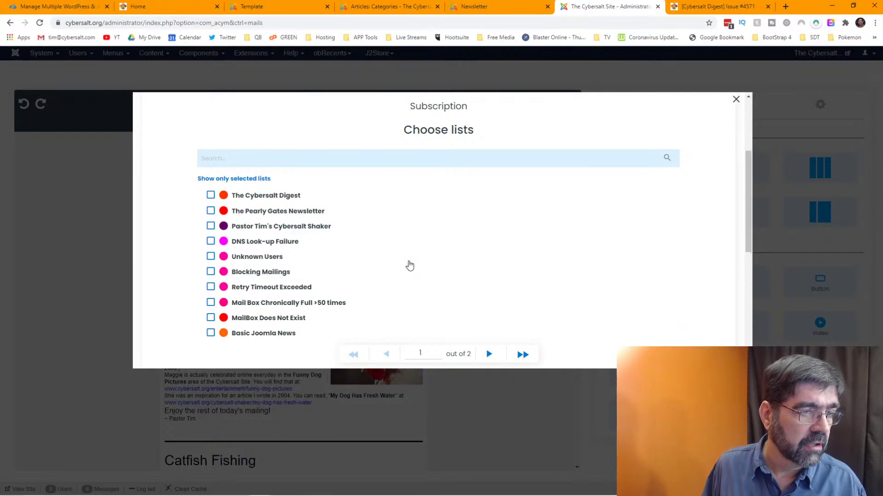
{"action": "scroll", "coordinate": [409, 266], "scroll_direction": "up", "scroll_amount": 1}
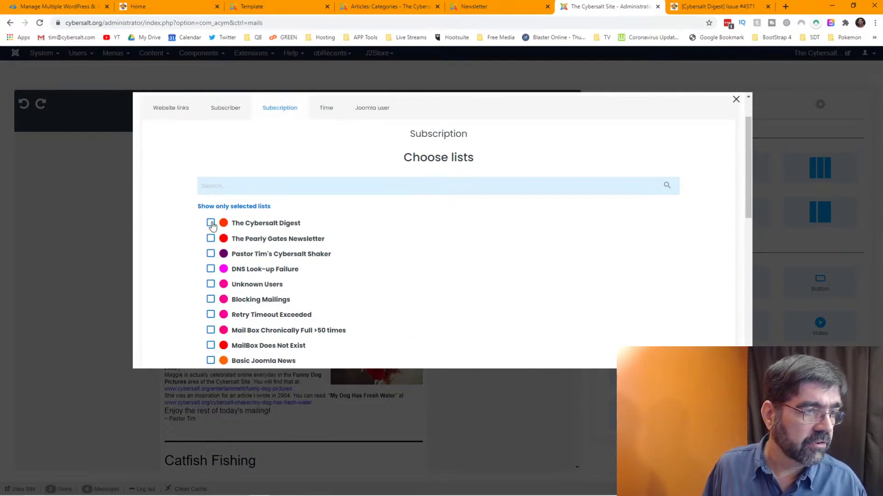
{"action": "scroll", "coordinate": [461, 249], "scroll_direction": "down", "scroll_amount": 1}
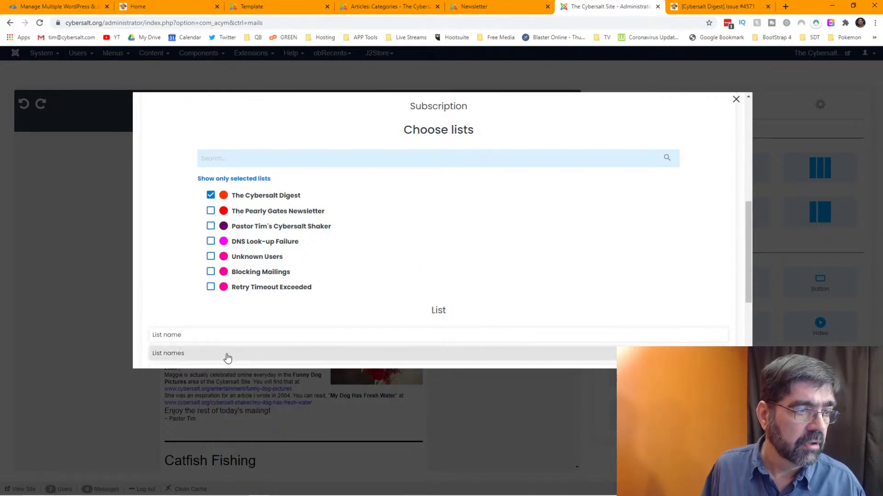
{"action": "scroll", "coordinate": [420, 278], "scroll_direction": "down", "scroll_amount": 3}
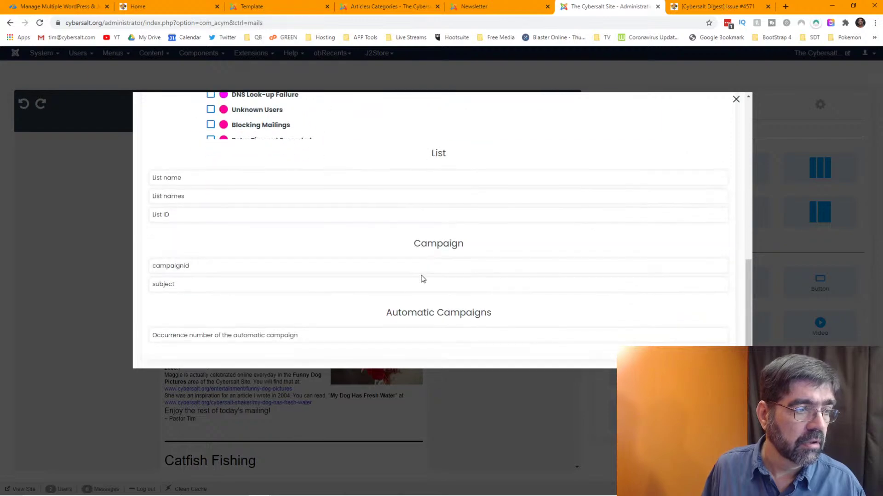
{"action": "scroll", "coordinate": [422, 279], "scroll_direction": "up", "scroll_amount": 3}
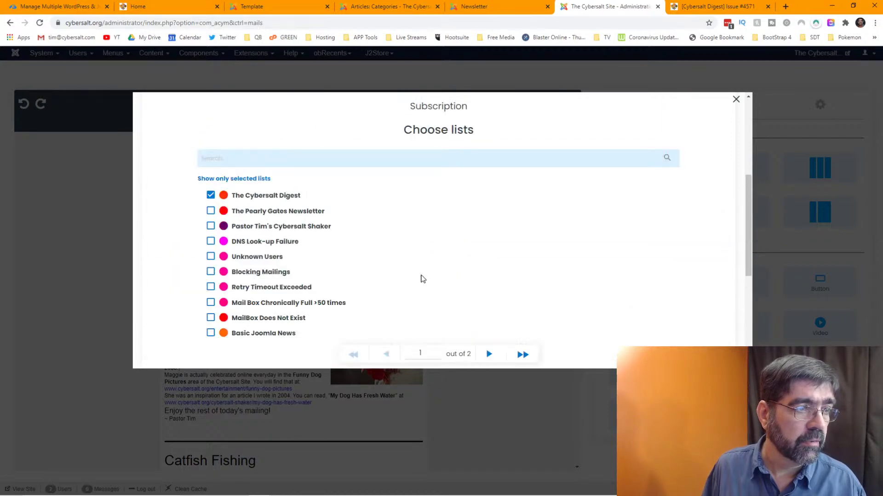
{"action": "scroll", "coordinate": [422, 279], "scroll_direction": "up", "scroll_amount": 1}
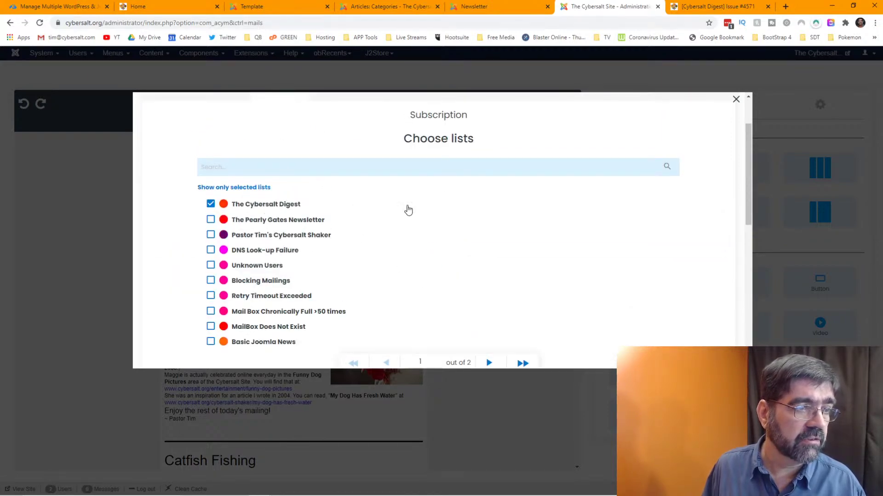
{"action": "scroll", "coordinate": [394, 208], "scroll_direction": "up", "scroll_amount": 2}
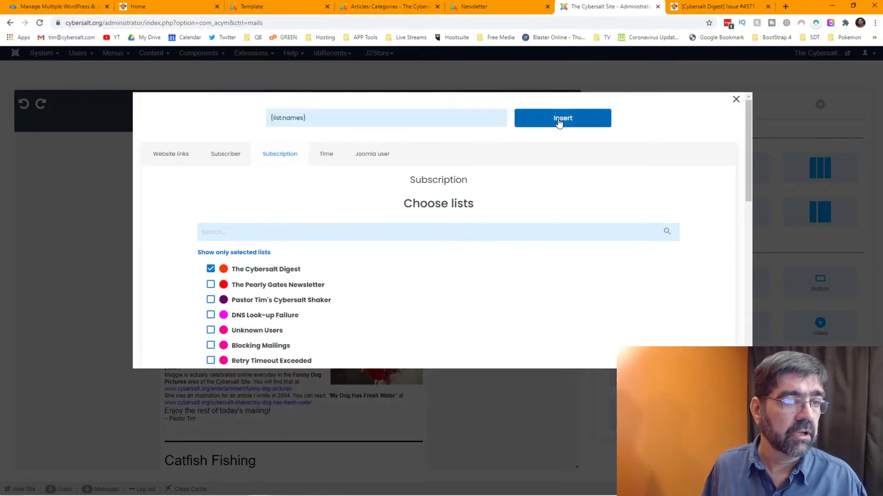
{"action": "left_click", "coordinate": [558, 118]}
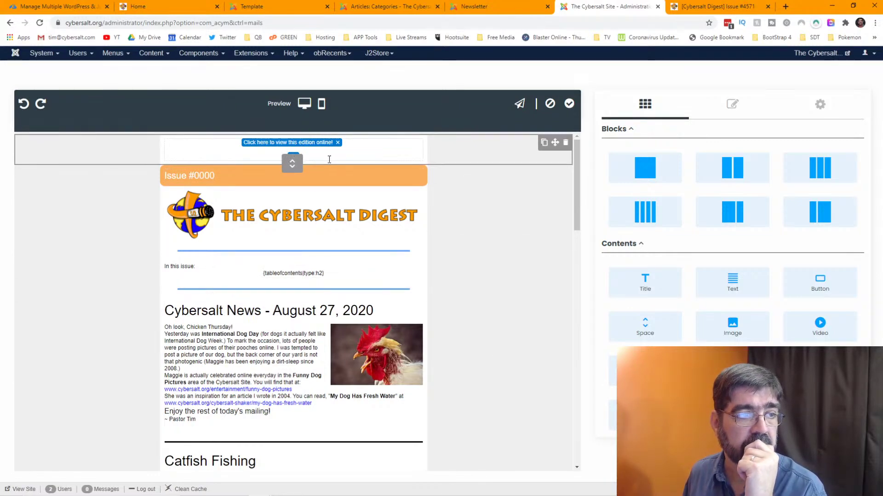
{"action": "left_click", "coordinate": [291, 159]}
- Insert a subscribe link with forwarded-reader wording ending 'and not miss out on any other issues!'
{"action": "left_click", "coordinate": [292, 158]}
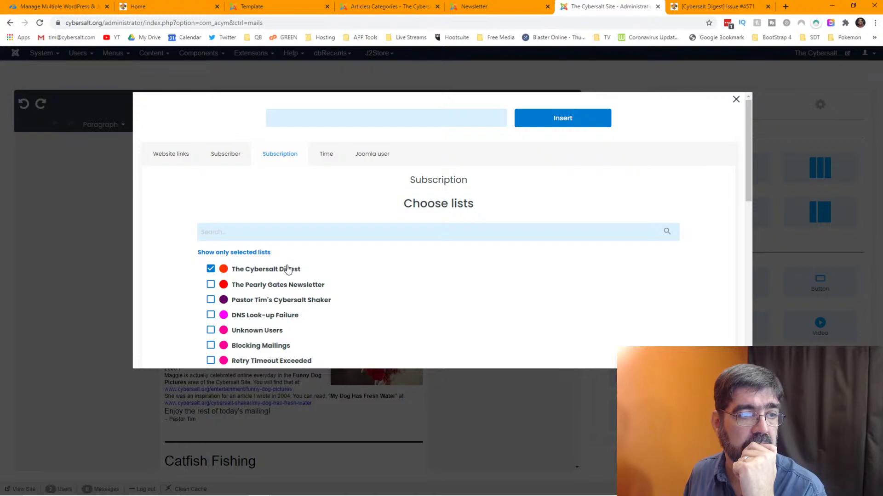
{"action": "left_click", "coordinate": [295, 272]}
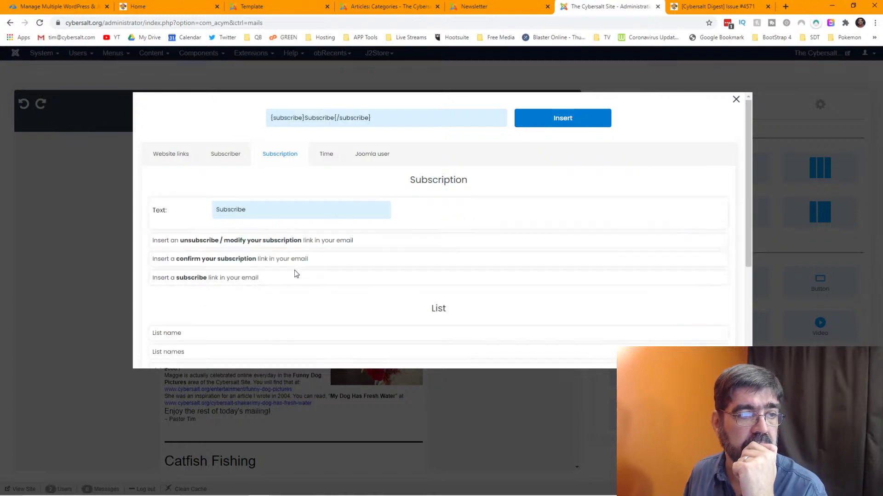
{"action": "left_click_drag", "start_coordinate": [271, 205], "coordinate": [217, 208]}
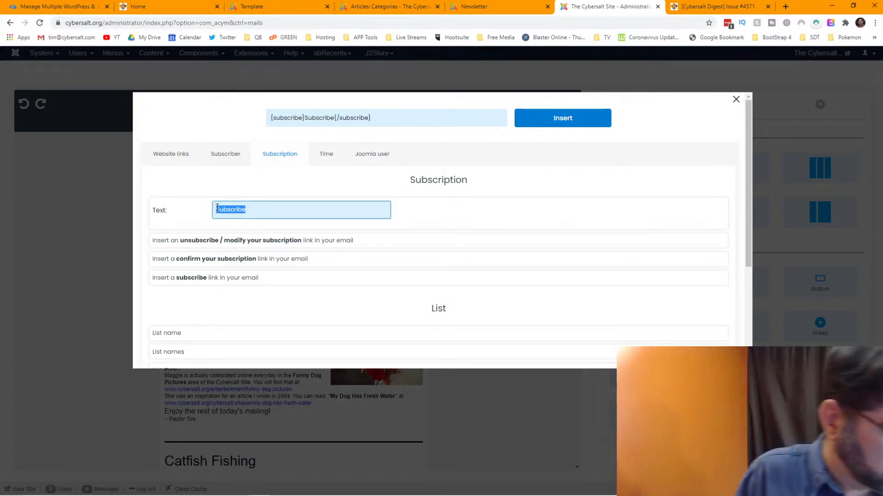
{"action": "type", "text": "Mas this forwared"}
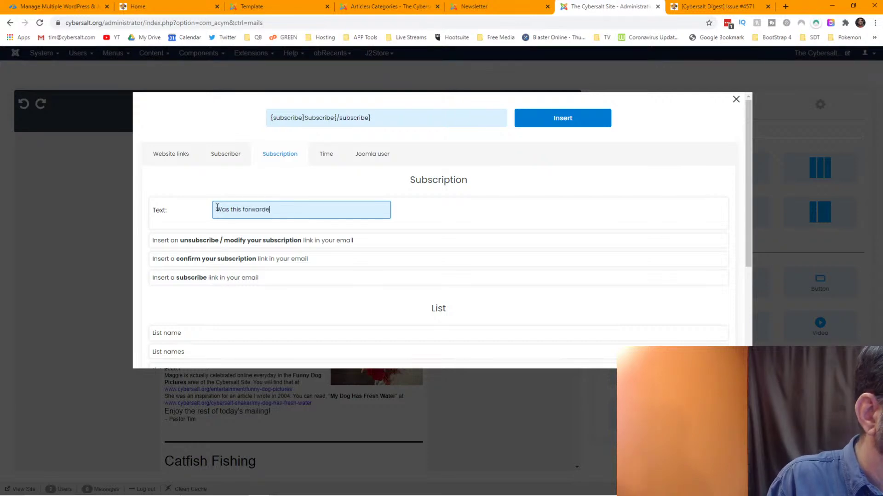
{"action": "type", "text": "d toyou?"}
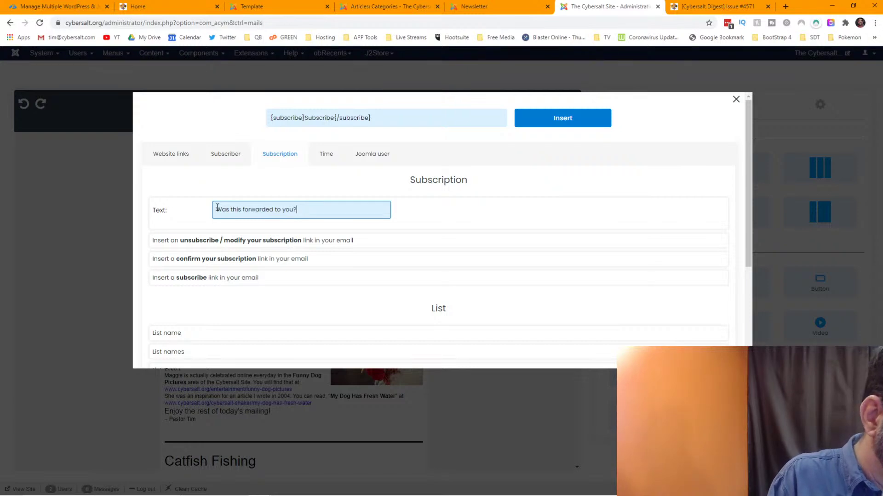
{"action": "type", "text": "You ca"}
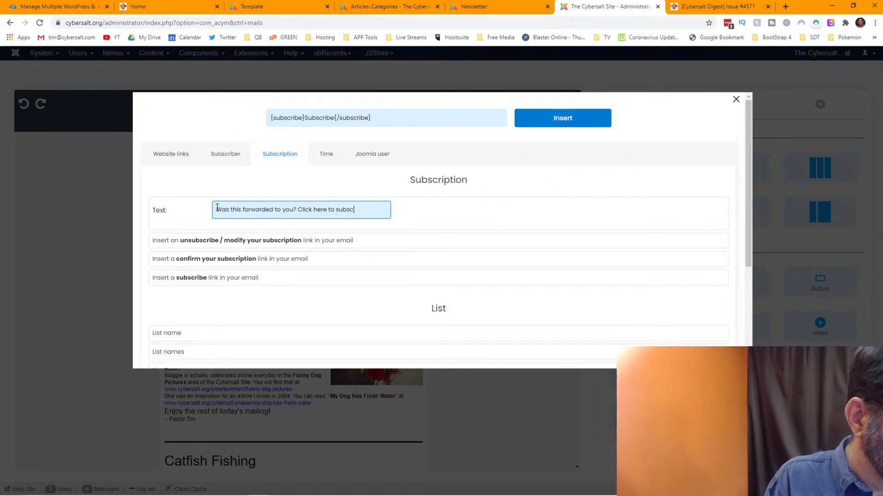
{"action": "type", "text": "and not mis"}
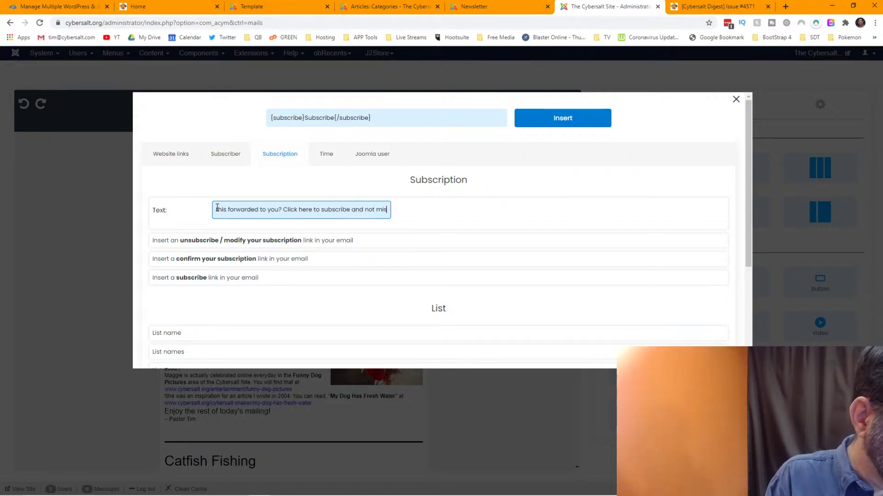
{"action": "type", "text": "s out on an"}
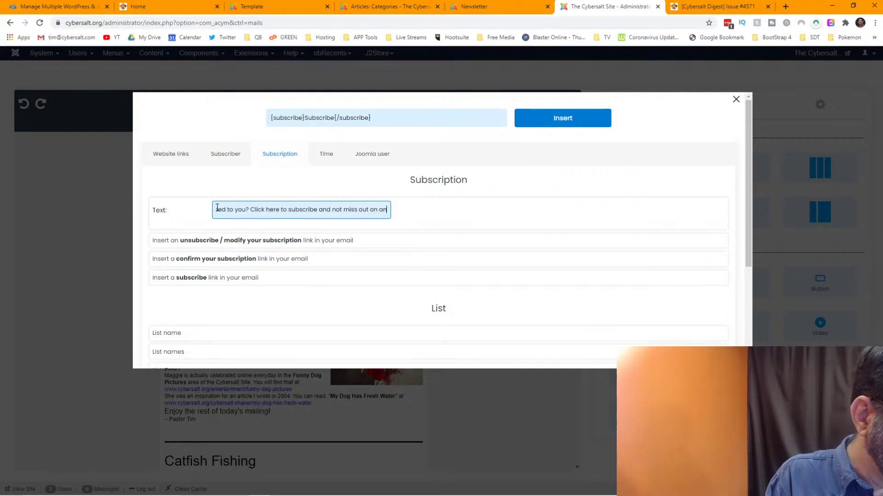
{"action": "type", "text": "y ot"}
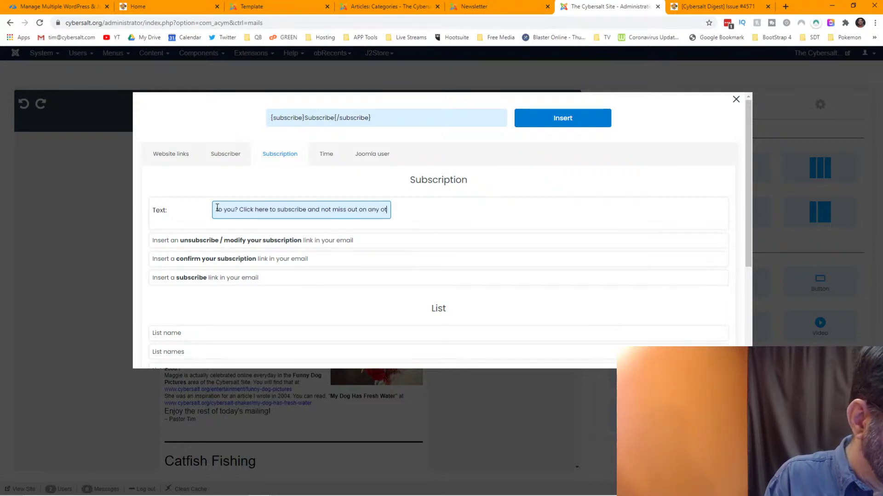
{"action": "type", "text": "her issues!"}
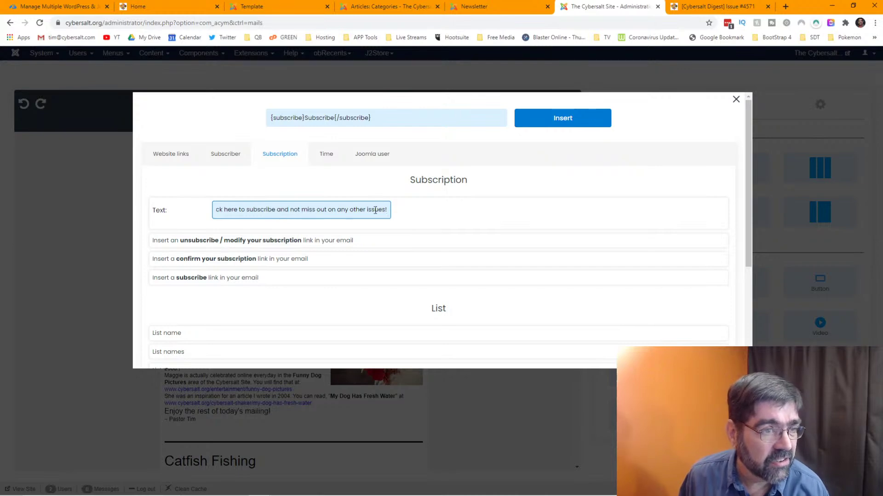
{"action": "left_click", "coordinate": [565, 115]}
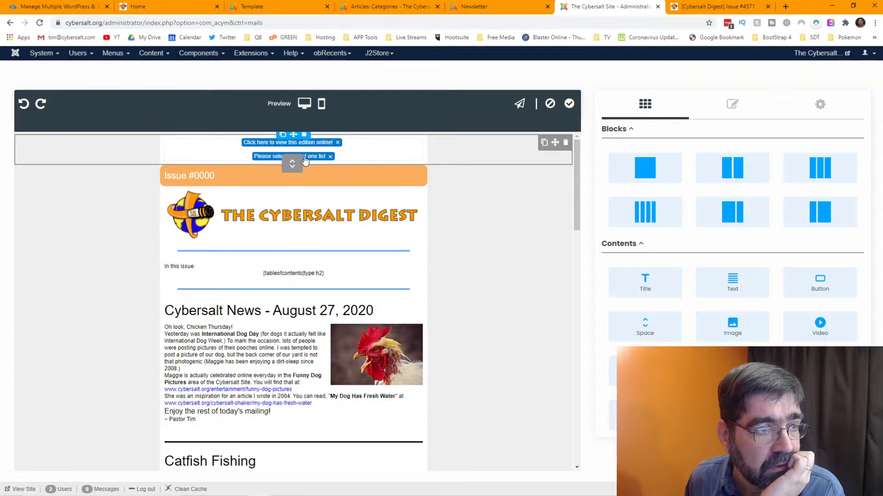
- Reopen the header's subscribe link, tick The Cybersalt Digest list and reinsert it
{"action": "left_click", "coordinate": [312, 160]}
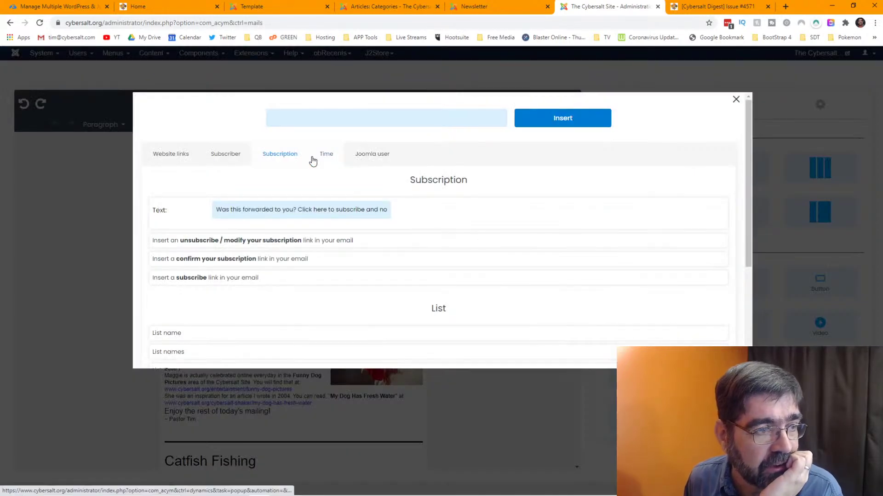
{"action": "scroll", "coordinate": [302, 206], "scroll_direction": "down", "scroll_amount": 2}
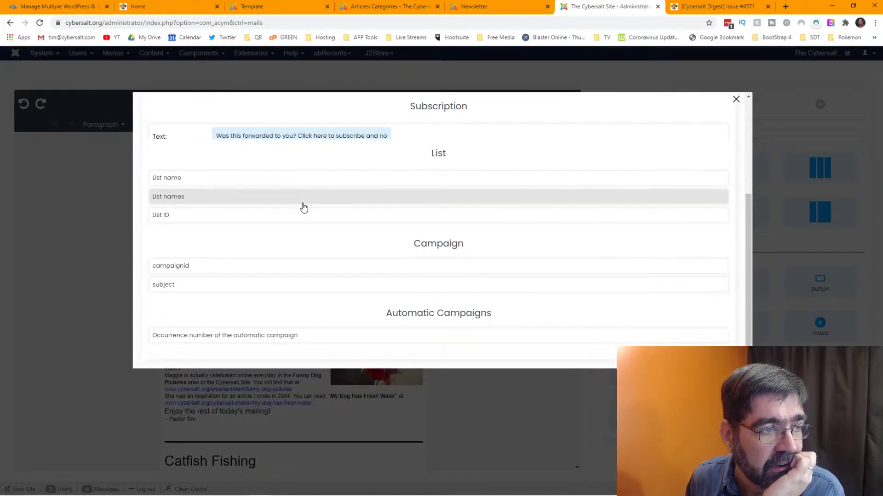
{"action": "scroll", "coordinate": [303, 208], "scroll_direction": "up", "scroll_amount": 4}
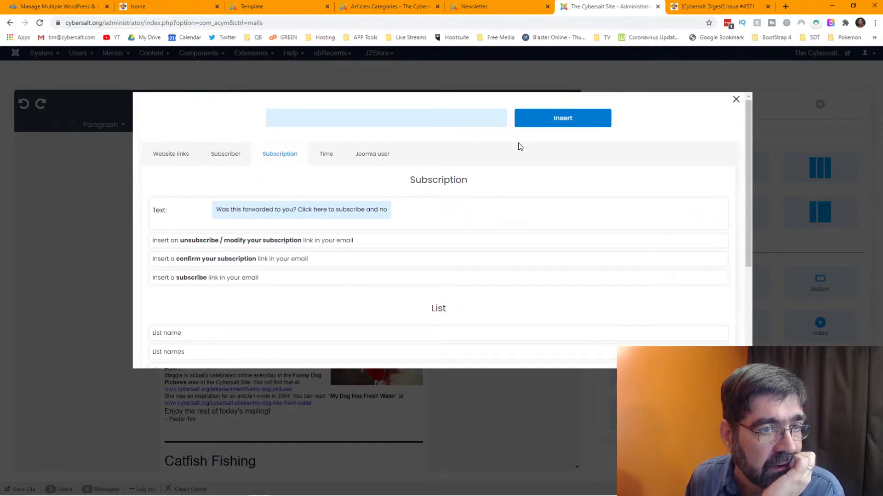
{"action": "left_click", "coordinate": [346, 212]}
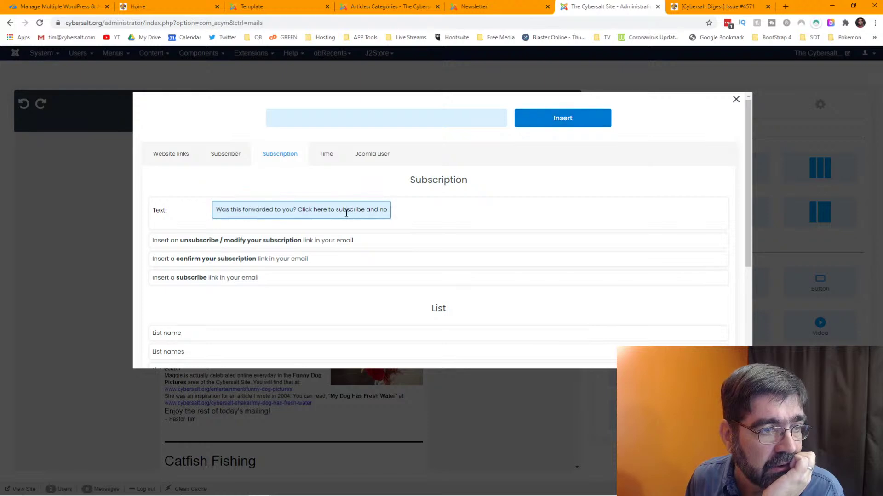
{"action": "left_click", "coordinate": [557, 121]}
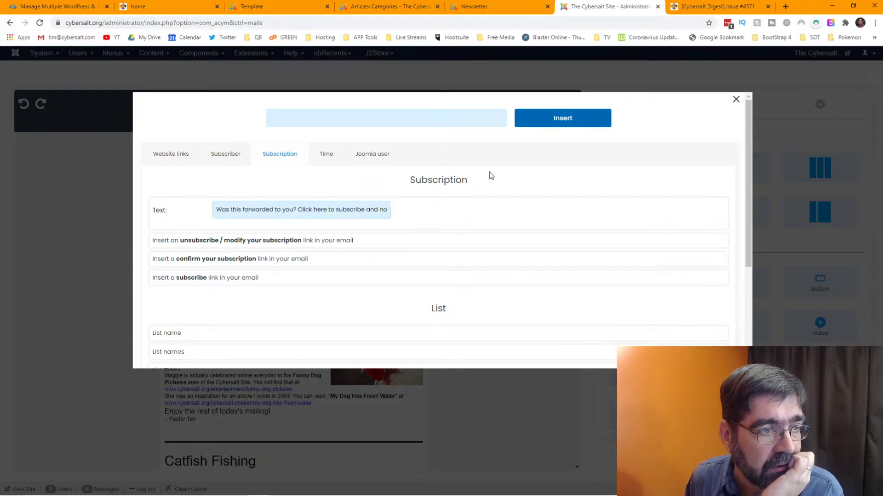
{"action": "scroll", "coordinate": [440, 184], "scroll_direction": "down", "scroll_amount": 3}
{"action": "scroll", "coordinate": [439, 184], "scroll_direction": "up", "scroll_amount": 3}
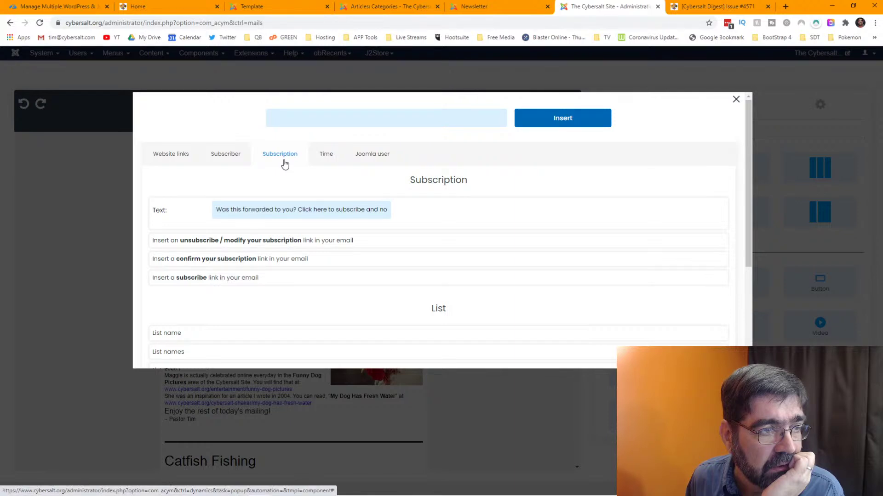
{"action": "left_click", "coordinate": [271, 210]}
{"action": "key", "text": "ctrl+a"}
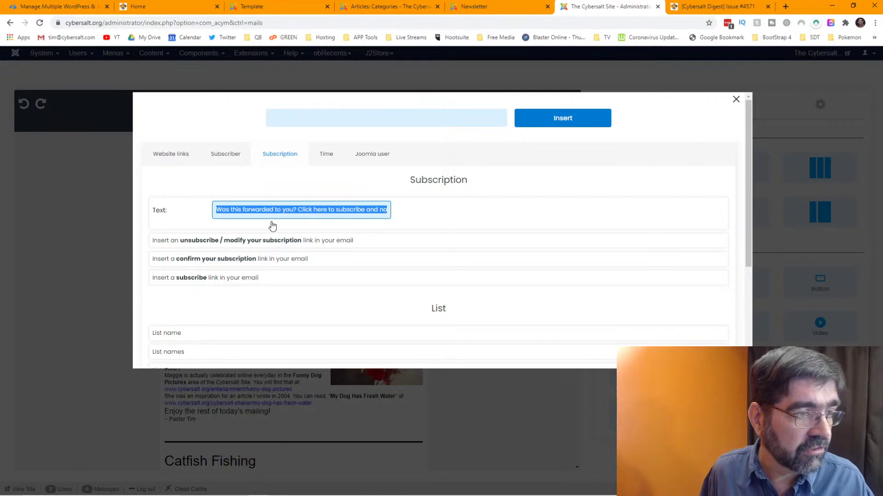
{"action": "left_click", "coordinate": [223, 279]}
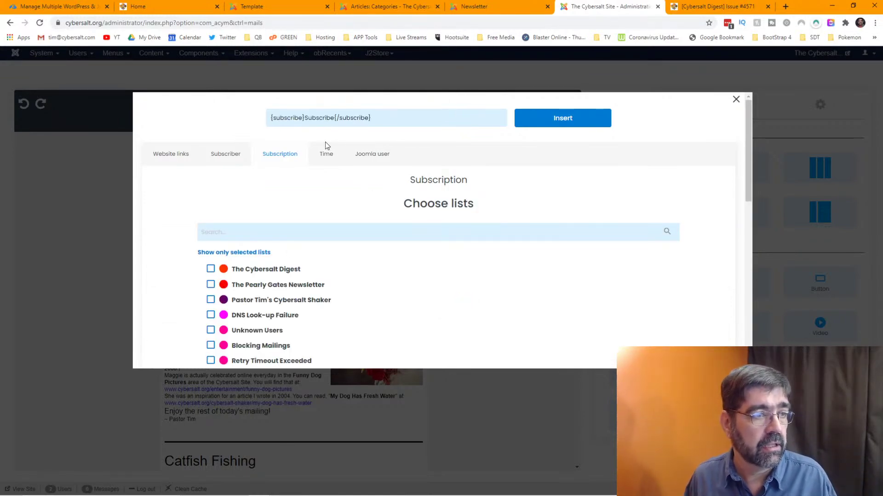
{"action": "scroll", "coordinate": [334, 177], "scroll_direction": "down", "scroll_amount": 1}
{"action": "scroll", "coordinate": [334, 177], "scroll_direction": "down", "scroll_amount": 1}
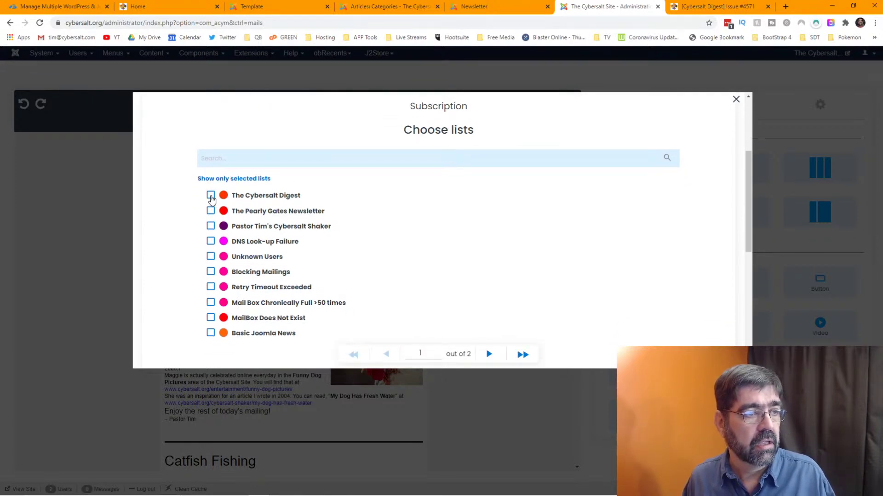
{"action": "scroll", "coordinate": [504, 214], "scroll_direction": "up", "scroll_amount": 2}
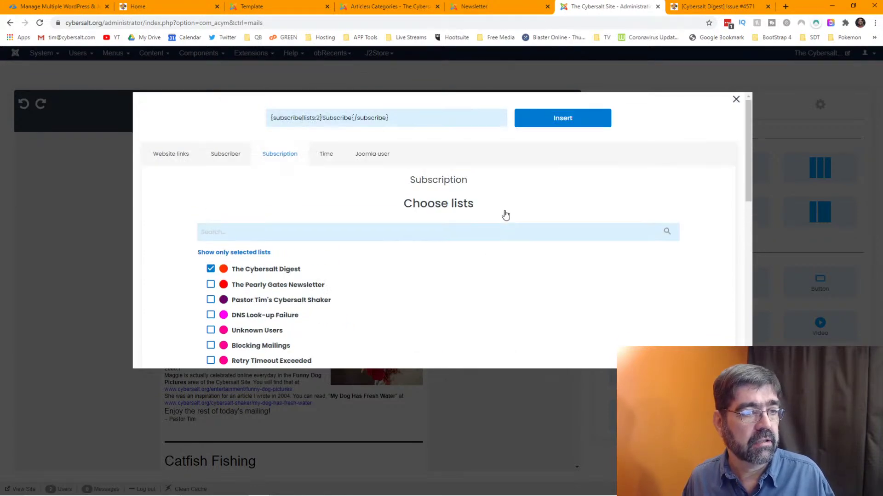
{"action": "left_click", "coordinate": [554, 119]}
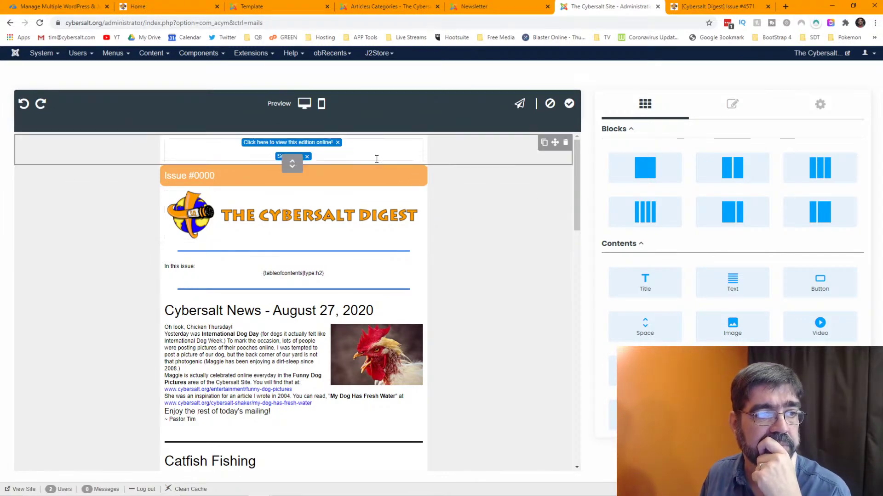
- Reopen the Subscribe link's dynamic text popup and close it, keeping the Cybersalt Digest Subscribe link
{"action": "left_click", "coordinate": [363, 155]}
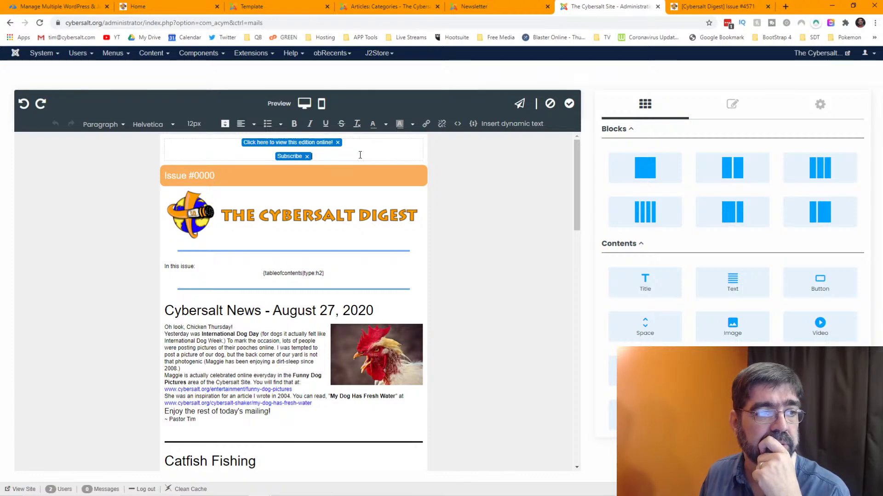
{"action": "left_click", "coordinate": [291, 157]}
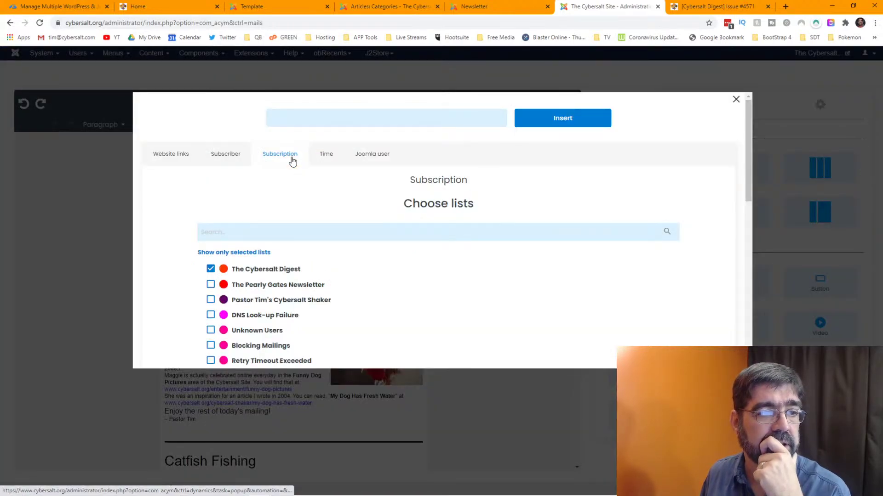
{"action": "scroll", "coordinate": [432, 211], "scroll_direction": "down", "scroll_amount": 3}
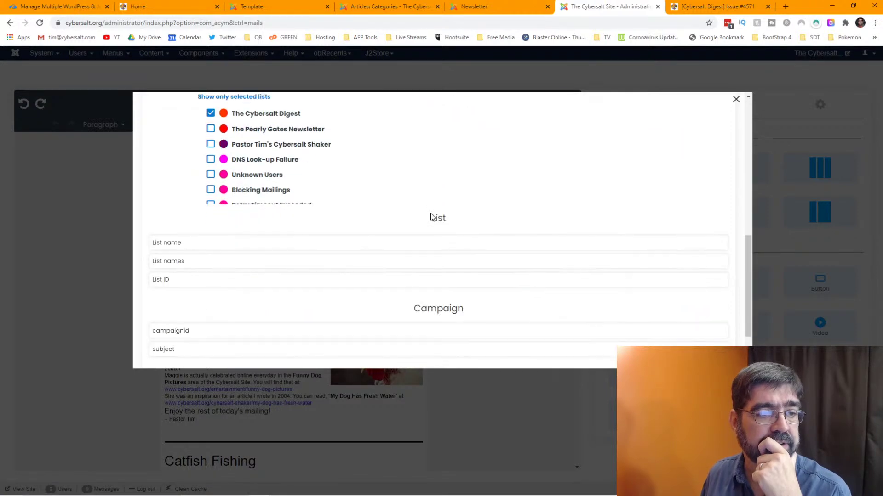
{"action": "scroll", "coordinate": [430, 217], "scroll_direction": "down", "scroll_amount": 2}
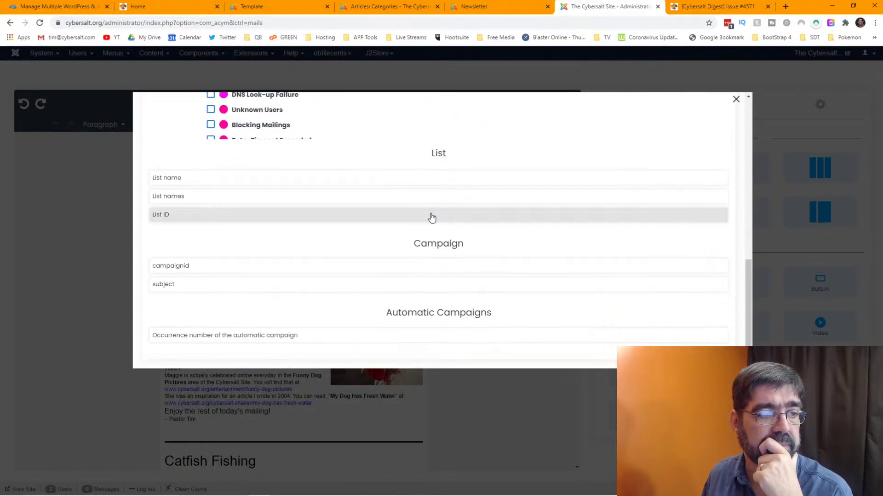
{"action": "scroll", "coordinate": [430, 217], "scroll_direction": "up", "scroll_amount": 5}
{"action": "scroll", "coordinate": [431, 218], "scroll_direction": "up", "scroll_amount": 2}
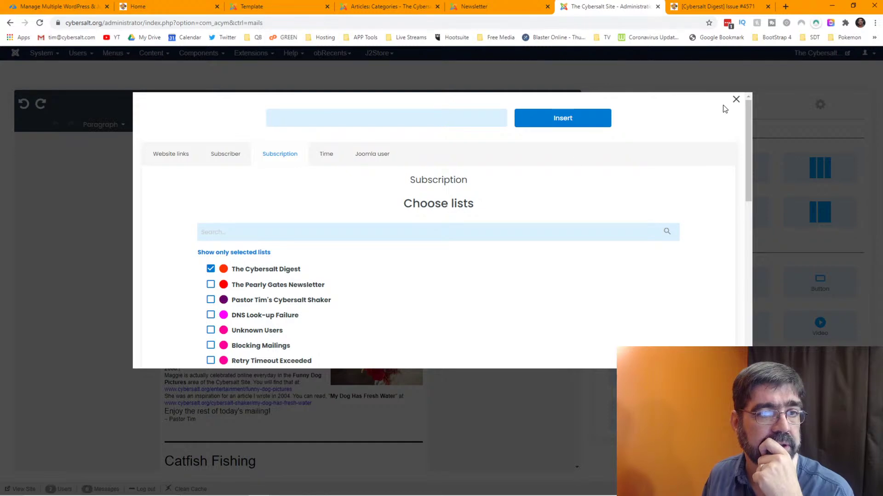
{"action": "left_click", "coordinate": [736, 100]}
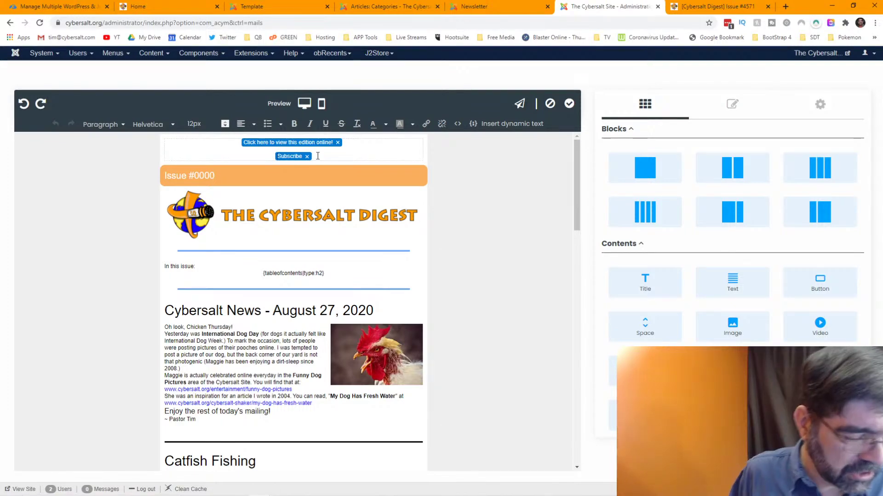
- Remove the stray word 'Did' from the header row
{"action": "type", "text": "Did"}
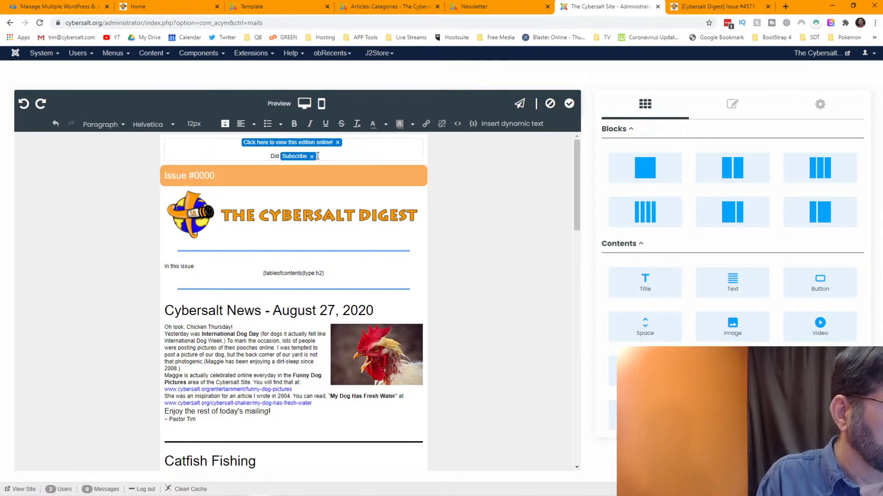
{"action": "double_click", "coordinate": [274, 155]}
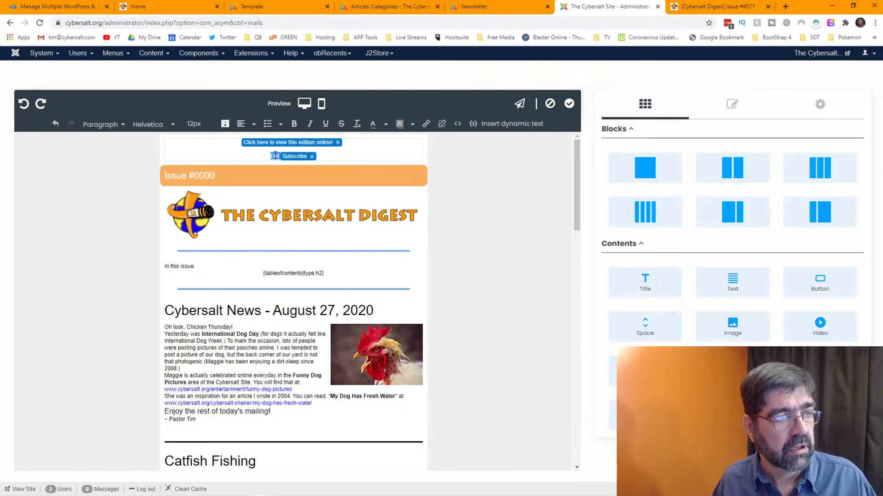
{"action": "key", "text": "BackSpace"}
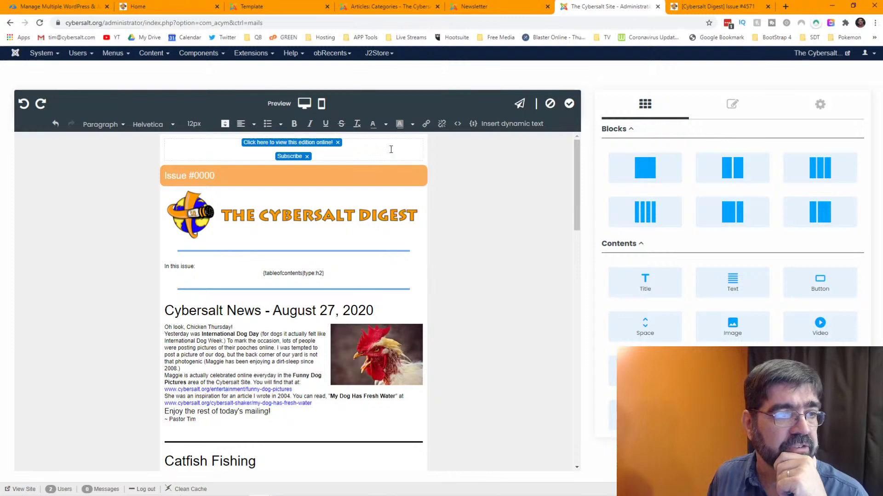
- Select the header row holding the view-online and Subscribe links and open its HTML source
{"action": "left_click", "coordinate": [391, 205]}
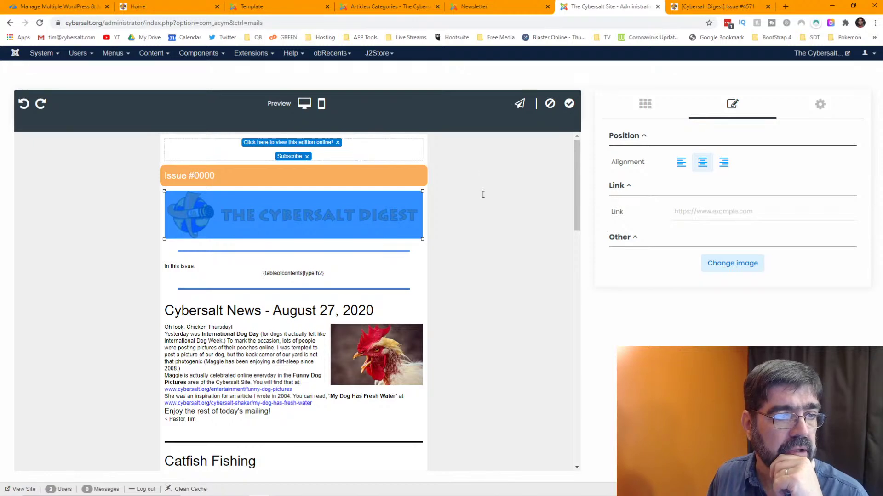
{"action": "left_click", "coordinate": [395, 265]}
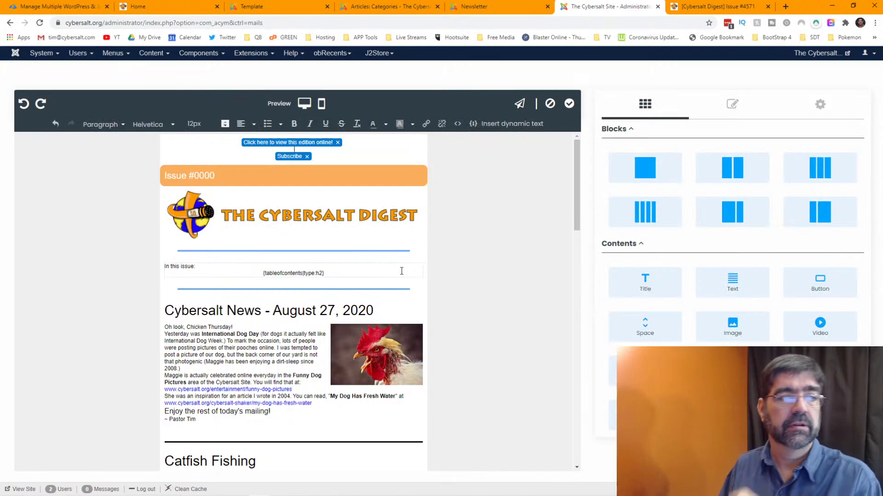
{"action": "left_click", "coordinate": [431, 158]}
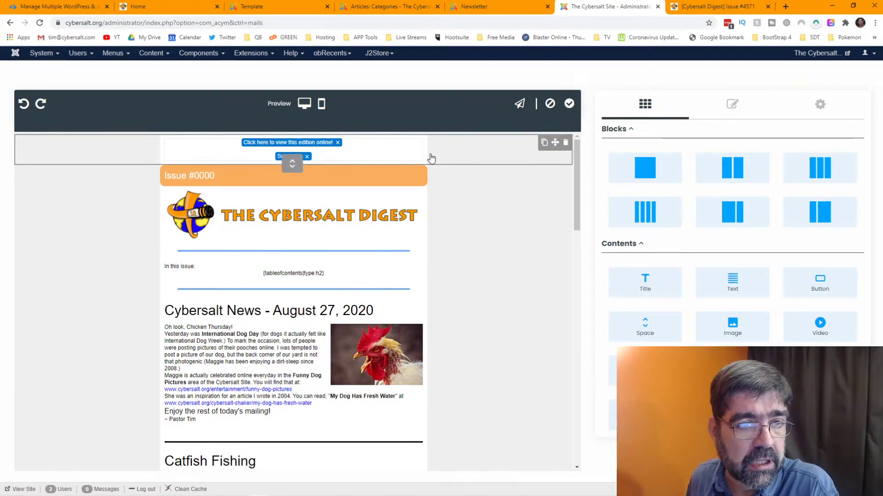
{"action": "left_click", "coordinate": [724, 106]}
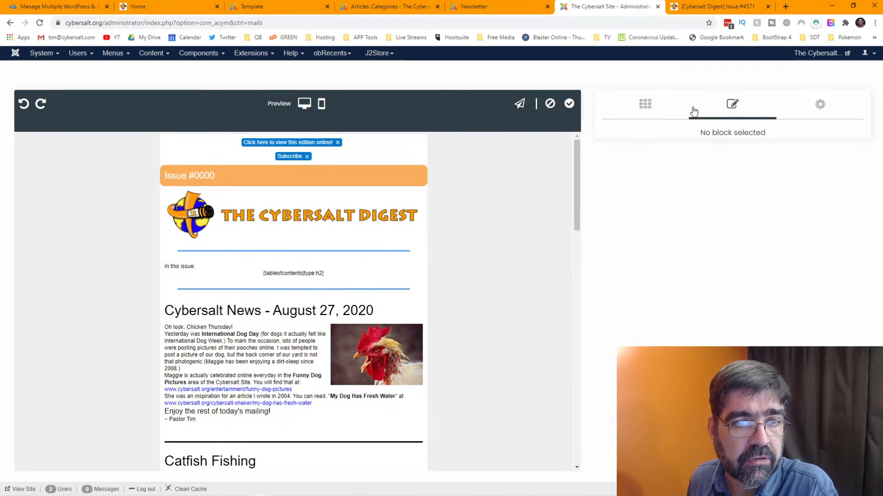
{"action": "left_click", "coordinate": [487, 154]}
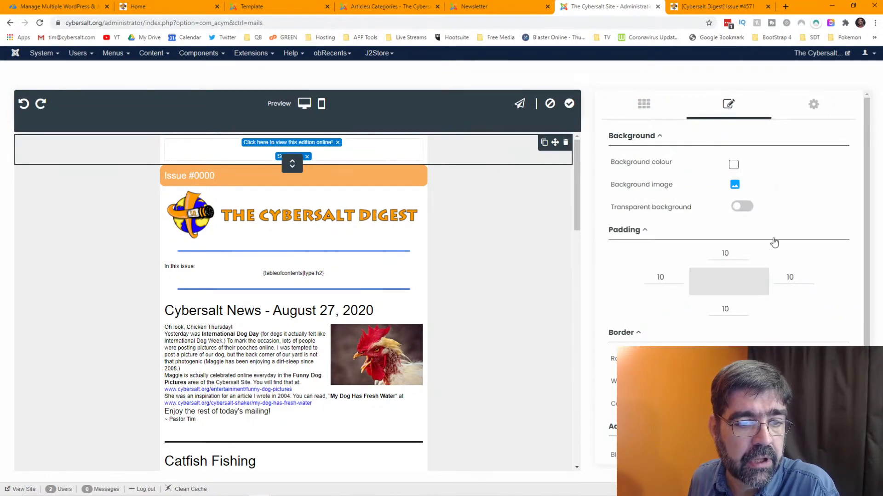
{"action": "scroll", "coordinate": [775, 243], "scroll_direction": "down", "scroll_amount": 1}
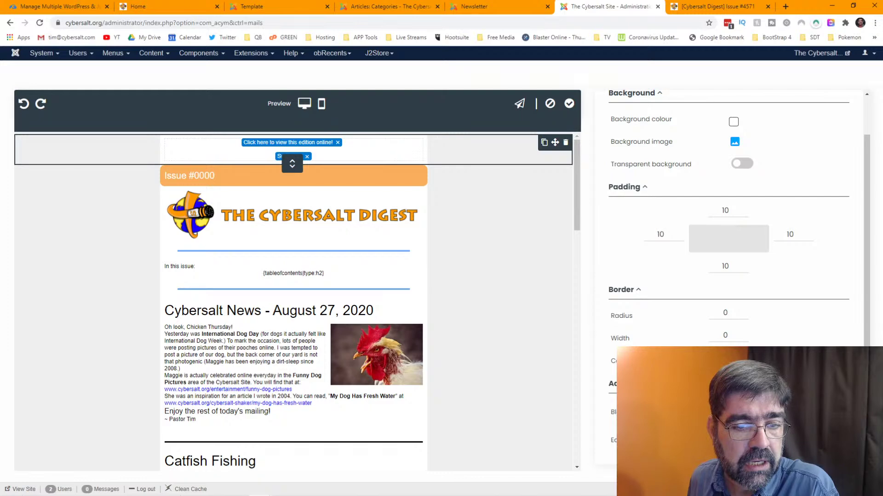
{"action": "left_click", "coordinate": [734, 441]}
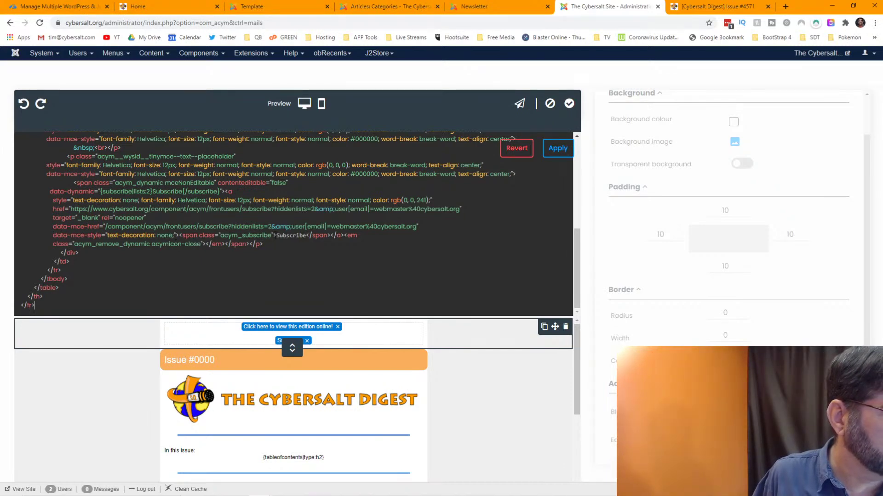
- Add 'Was this forwarded to you? Don't miss out on other issues!' before Subscribe, then close the source
{"action": "type", "text": "Was this "}
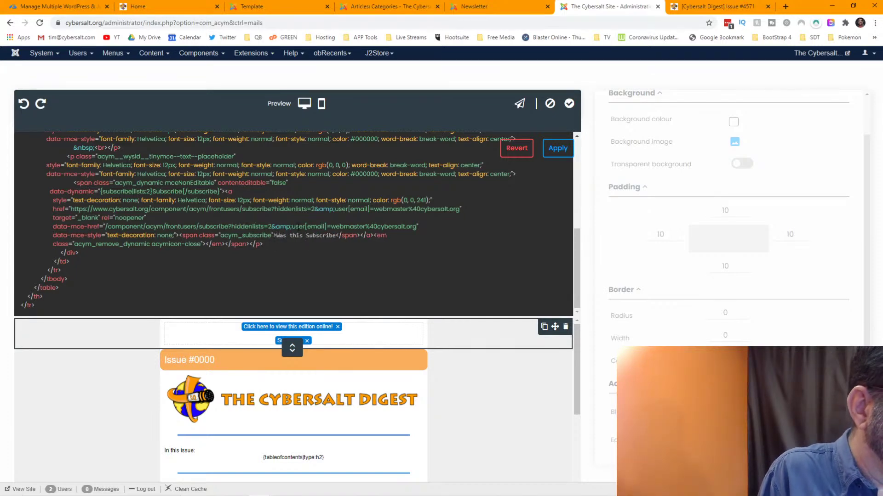
{"action": "type", "text": "forwarded to"}
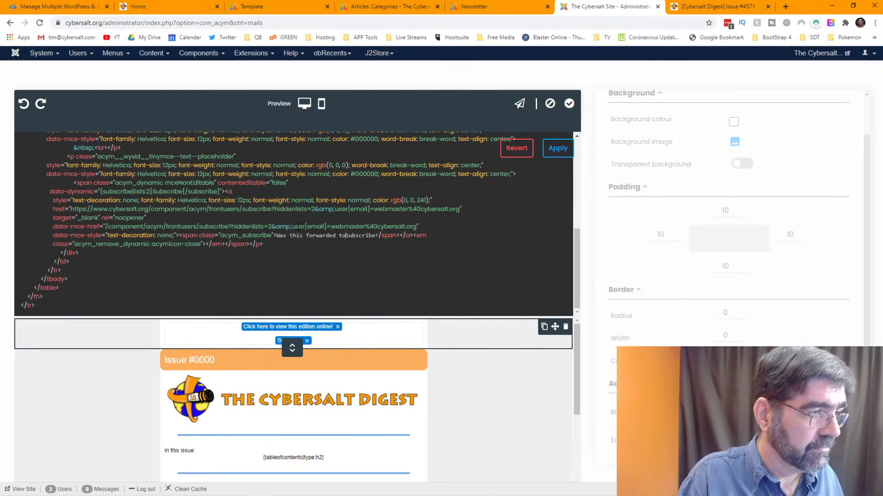
{"action": "type", "text": "you? Do"}
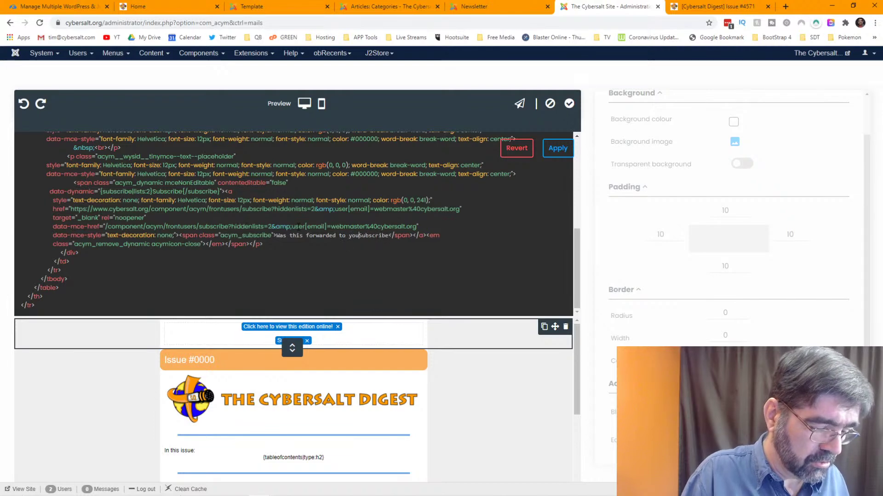
{"action": "type", "text": "n't miss ou"}
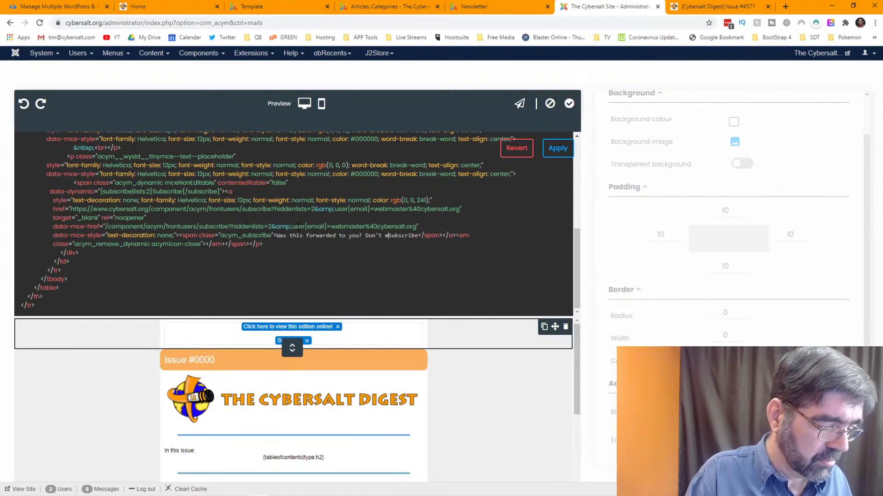
{"action": "type", "text": "t on"}
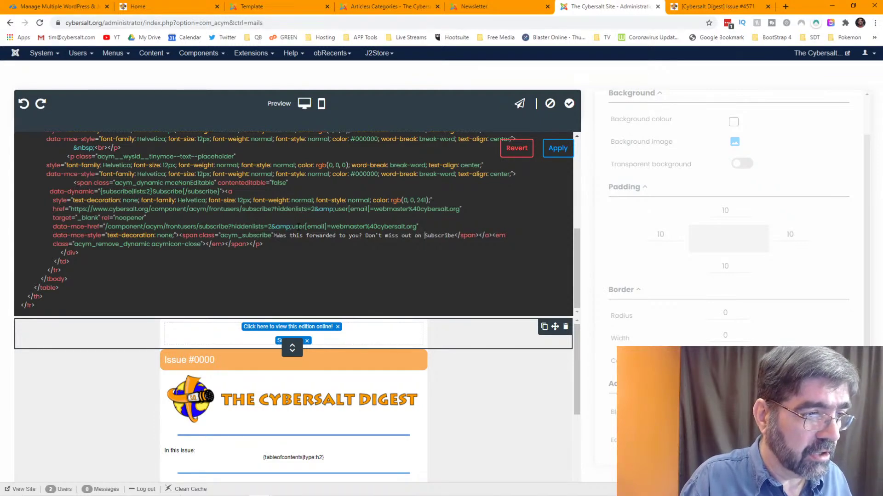
{"action": "type", "text": " other "}
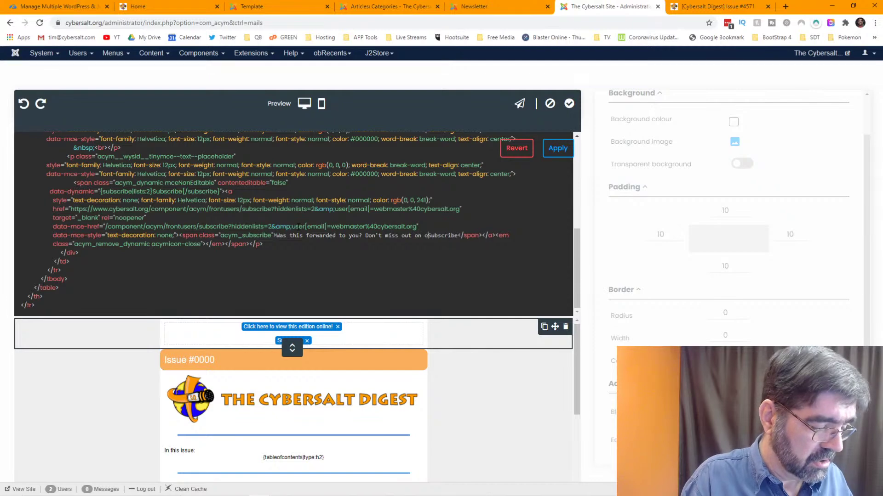
{"action": "type", "text": "issues!<"}
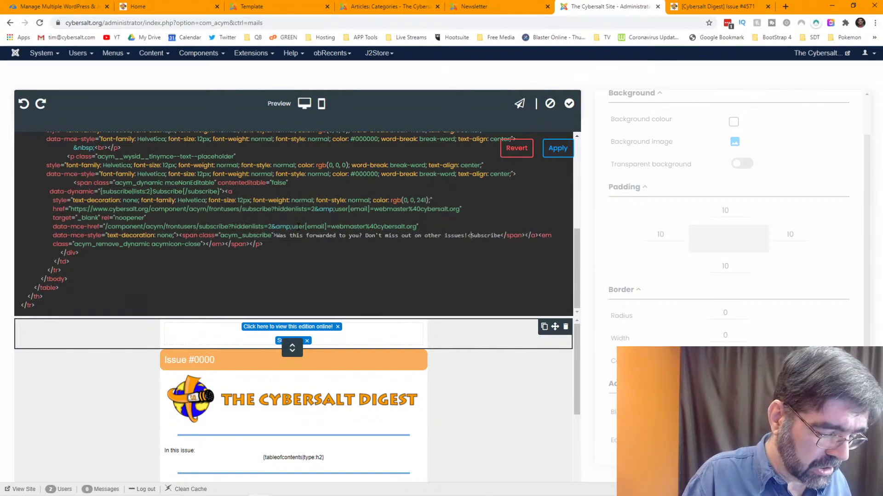
{"action": "type", "text": " br>"}
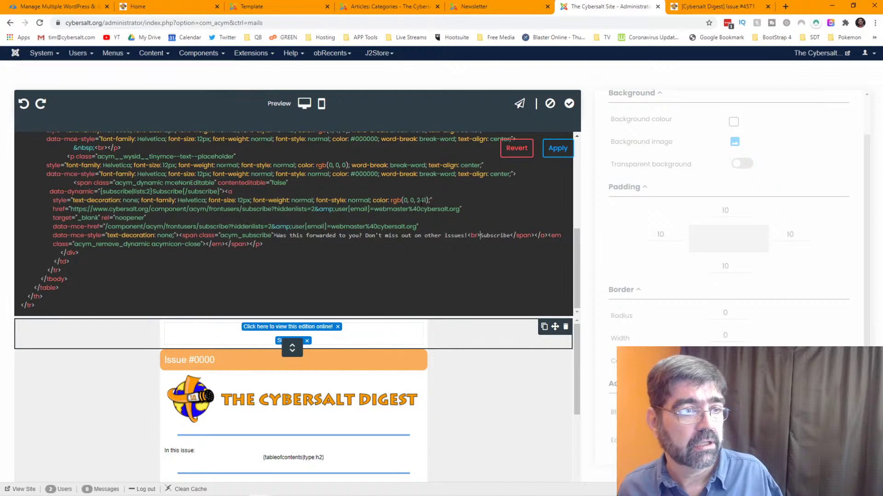
{"action": "left_click", "coordinate": [555, 154]}
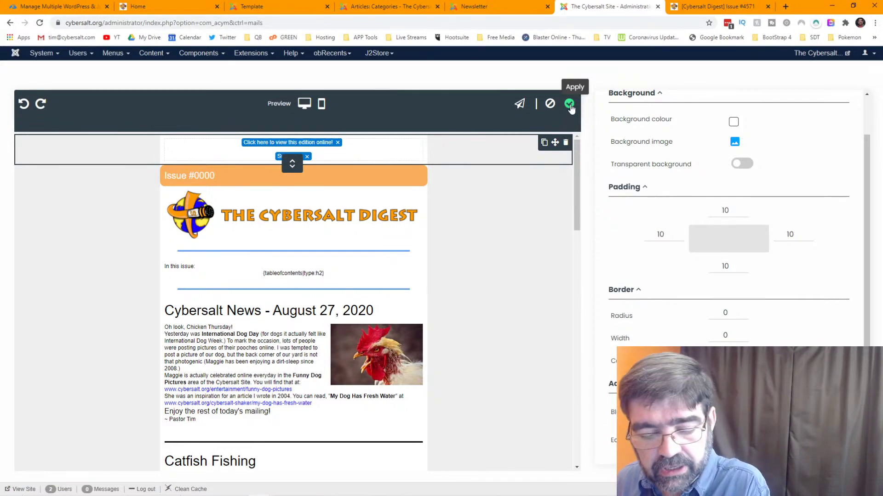
- Apply the Cybersalt 6 template changes, then reopen it in the visual editor with block settings shown
{"action": "left_click", "coordinate": [569, 104]}
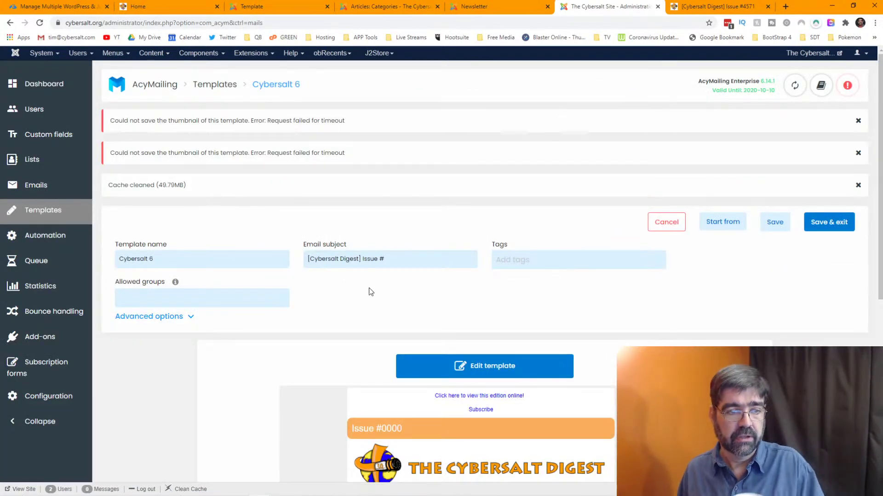
{"action": "scroll", "coordinate": [544, 300], "scroll_direction": "down", "scroll_amount": 4}
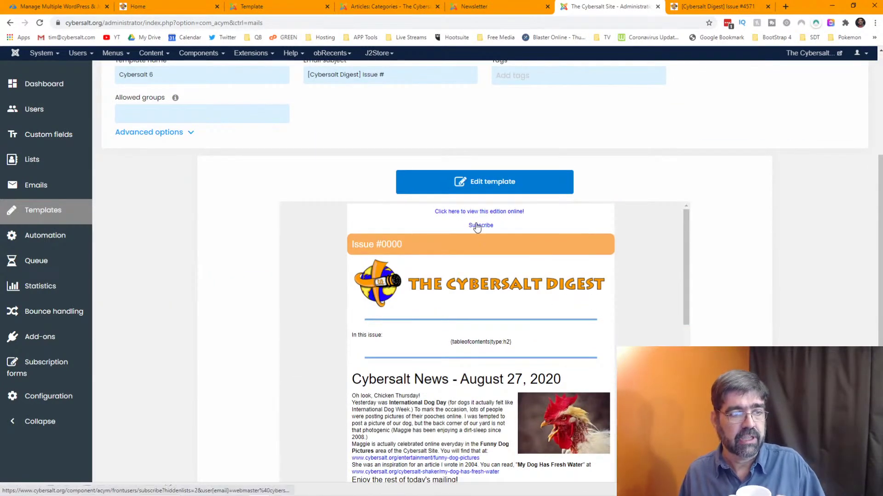
{"action": "left_click", "coordinate": [484, 187]}
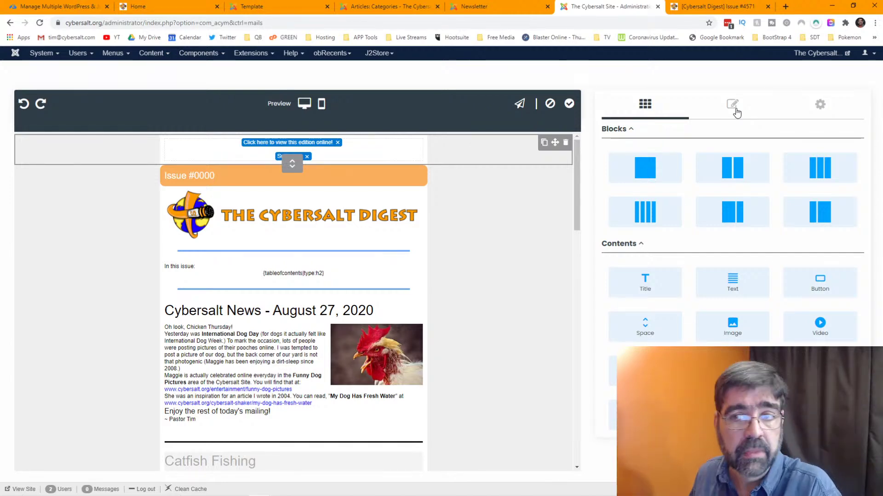
{"action": "left_click", "coordinate": [735, 108]}
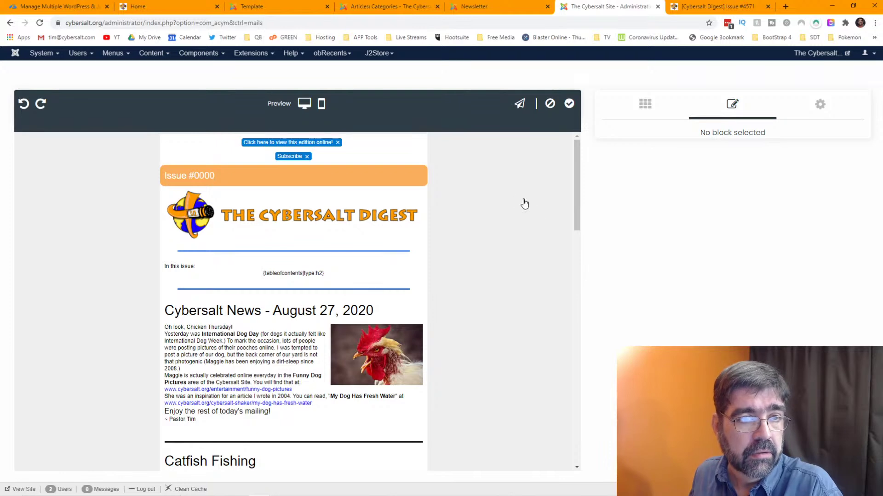
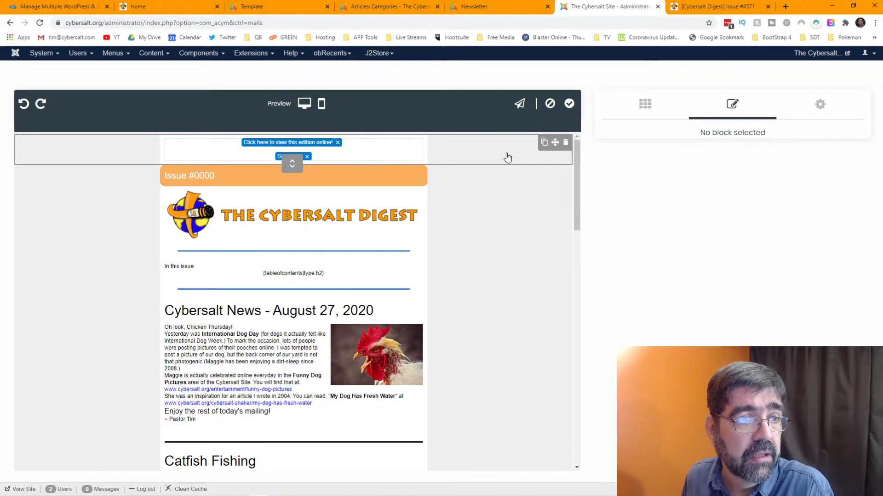
- Select the header row with the view-online and Subscribe links and open its HTML source
{"action": "left_click", "coordinate": [508, 157]}
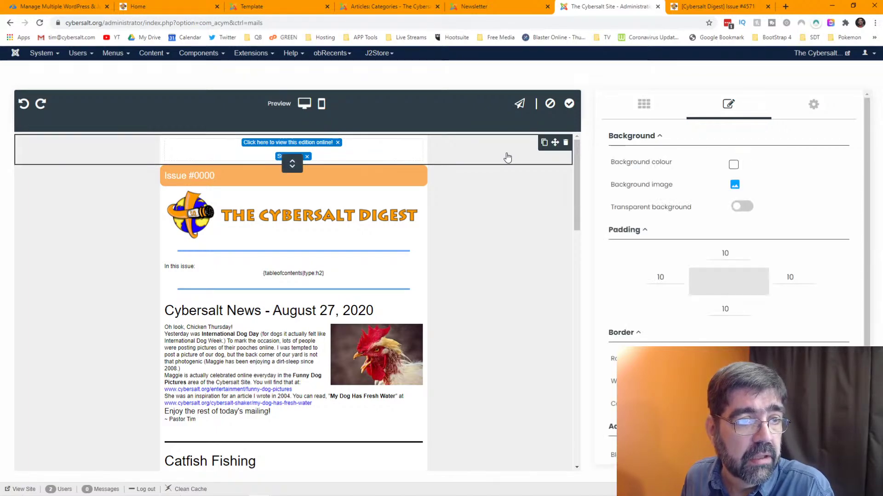
{"action": "scroll", "coordinate": [756, 207], "scroll_direction": "down", "scroll_amount": 1}
{"action": "left_click", "coordinate": [758, 338]}
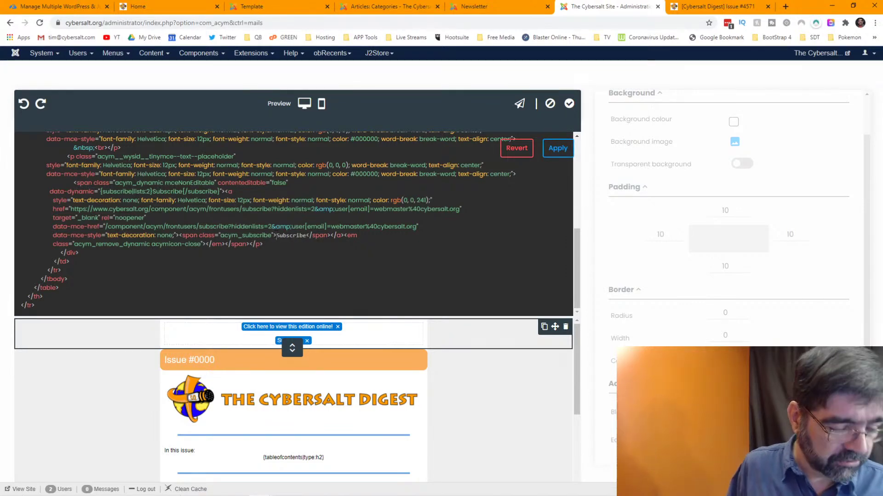
- Insert 'Was this forwarded to you? Don't miss out on future issues!' before Subscribe and apply
{"action": "left_click", "coordinate": [276, 235]}
{"action": "type", "text": "Don't miss out"}
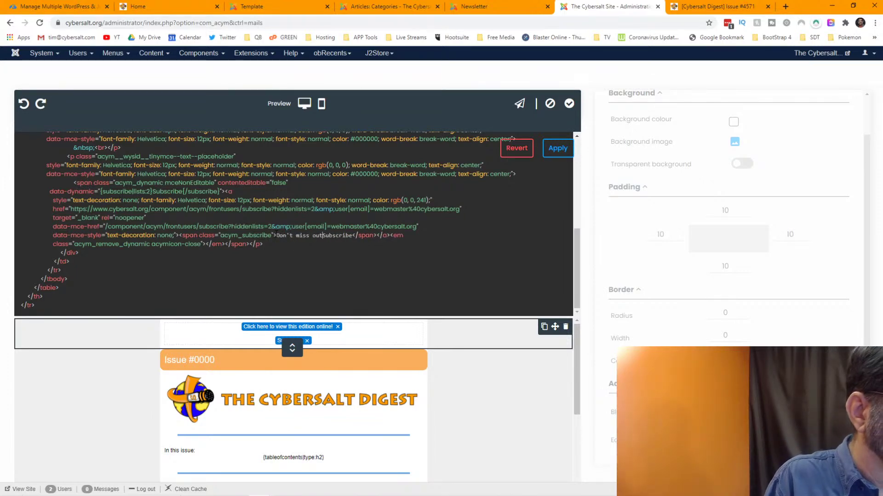
{"action": "type", "text": " on future"}
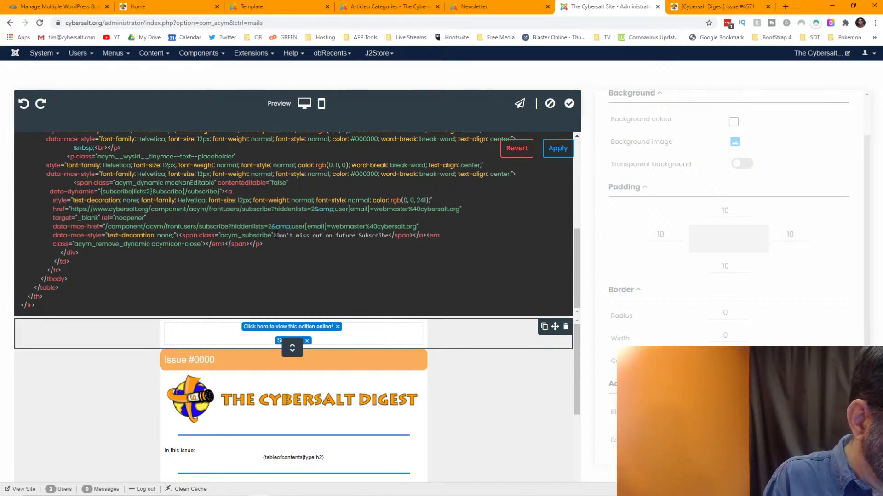
{"action": "type", "text": "i"}
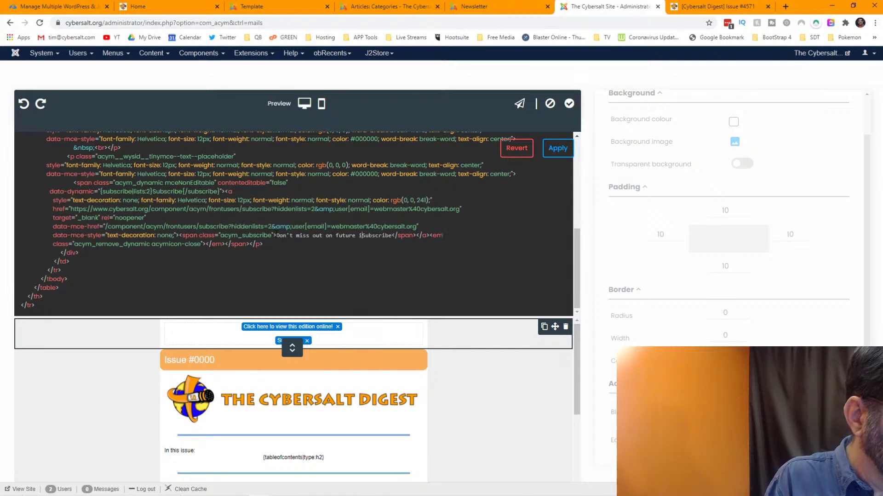
{"action": "type", "text": "ssues!"}
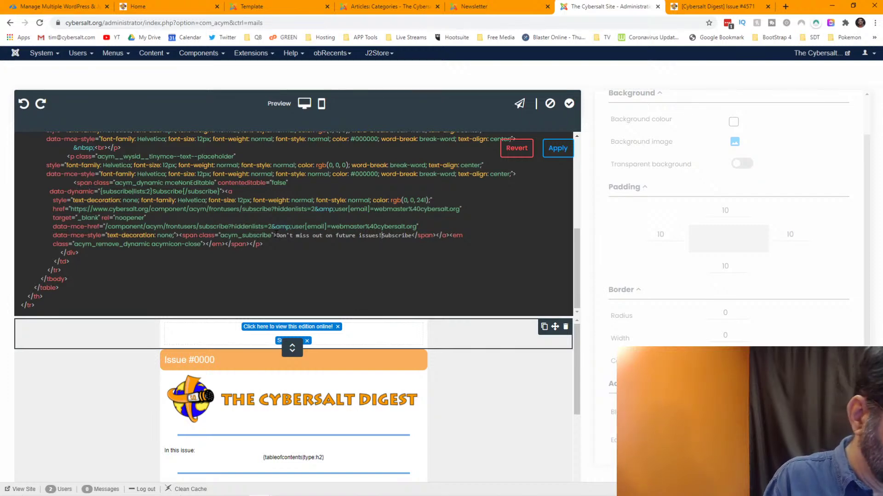
{"action": "type", "text": " br>"}
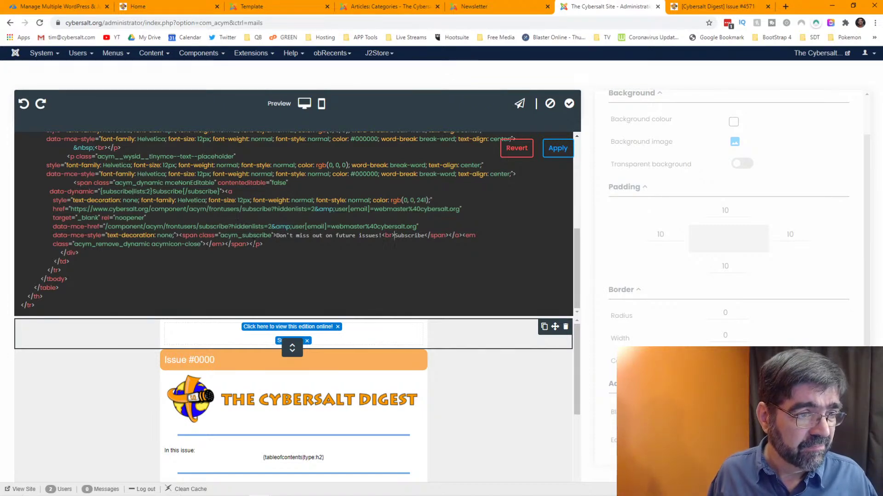
{"action": "left_click", "coordinate": [277, 235]}
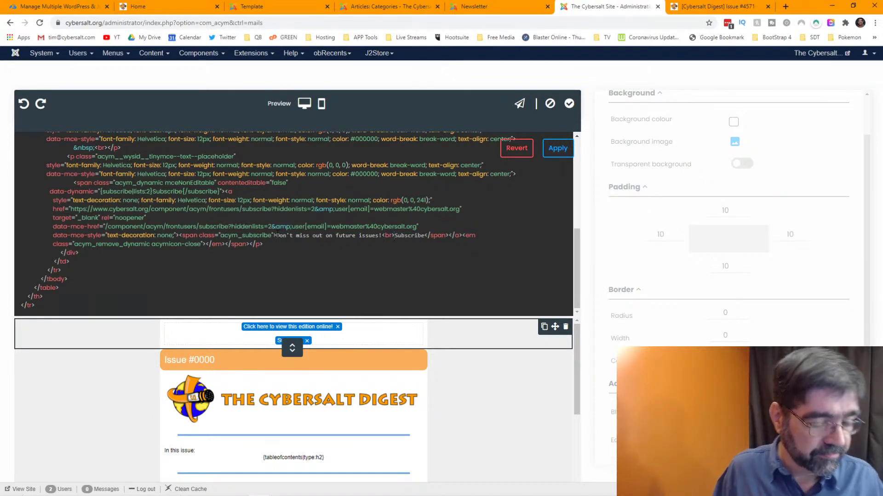
{"action": "type", "text": "Was this forwar"}
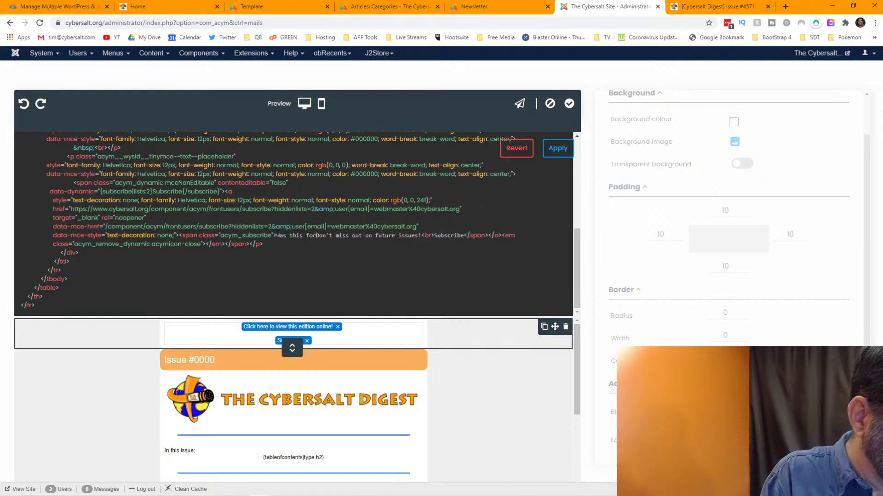
{"action": "type", "text": "ded to you"}
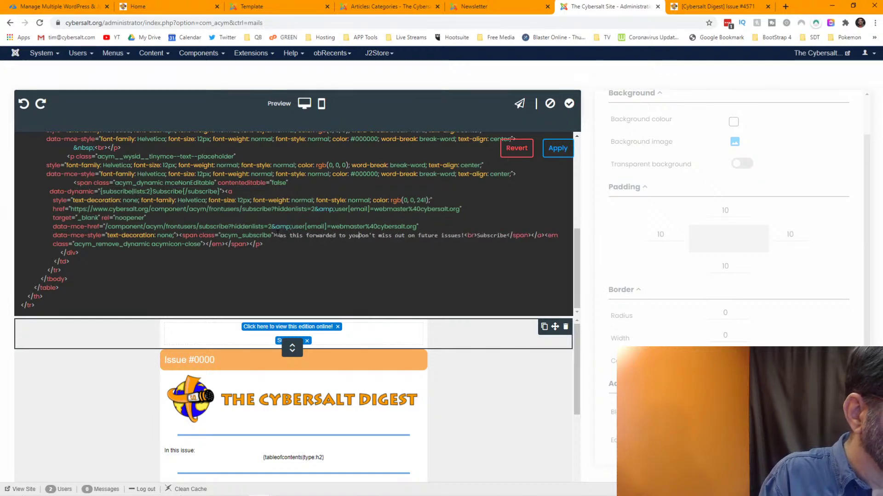
{"action": "type", "text": "?"}
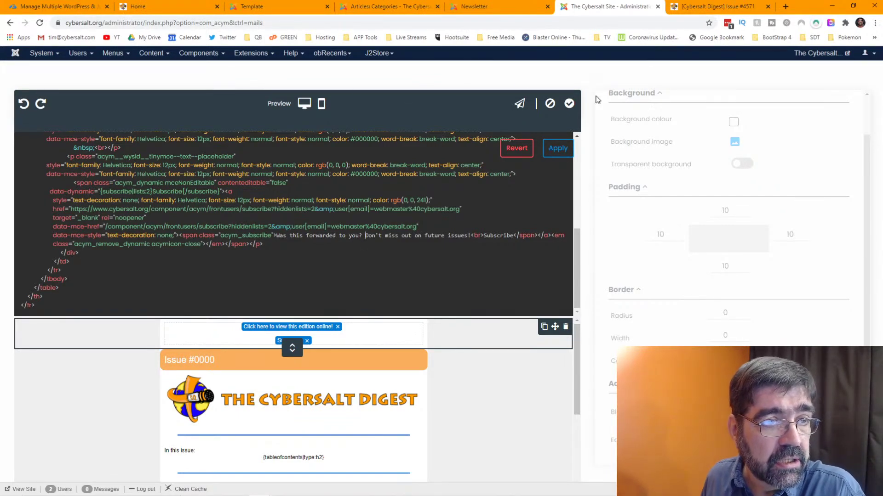
{"action": "left_click", "coordinate": [558, 149]}
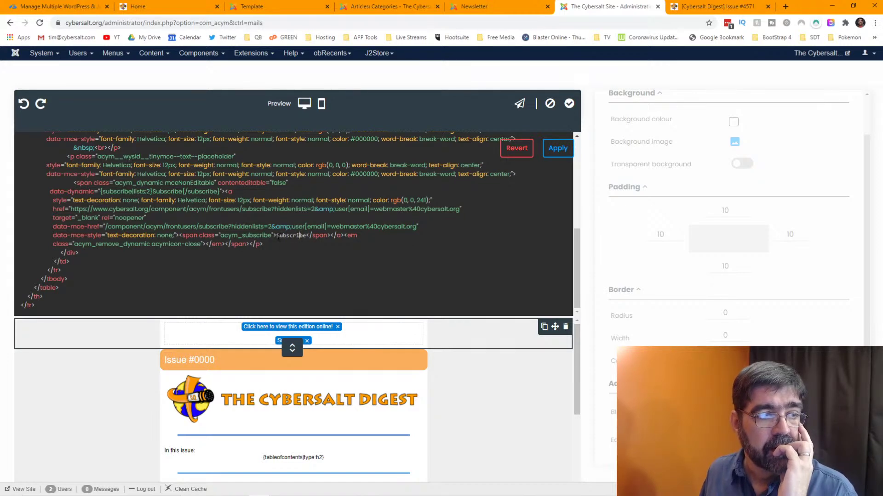
{"action": "left_click", "coordinate": [276, 235]}
{"action": "type", "text": "dd"}
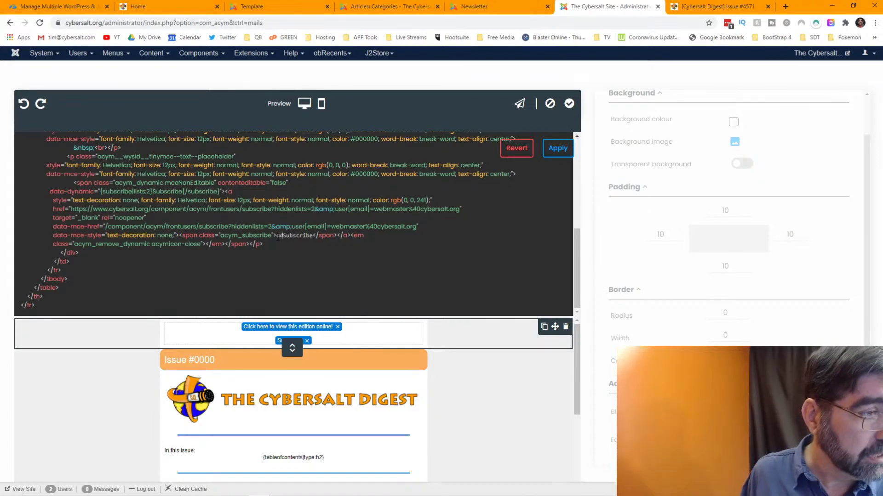
{"action": "type", "text": "ddddd"}
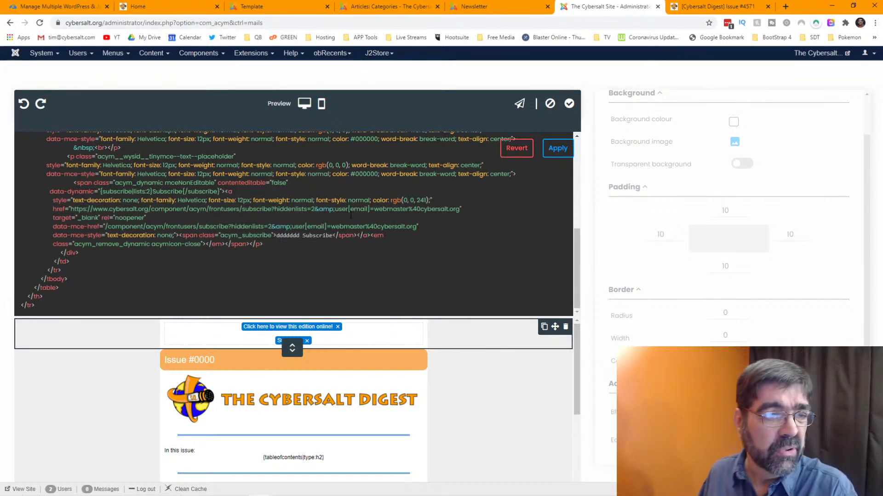
{"action": "scroll", "coordinate": [502, 216], "scroll_direction": "up", "scroll_amount": 2}
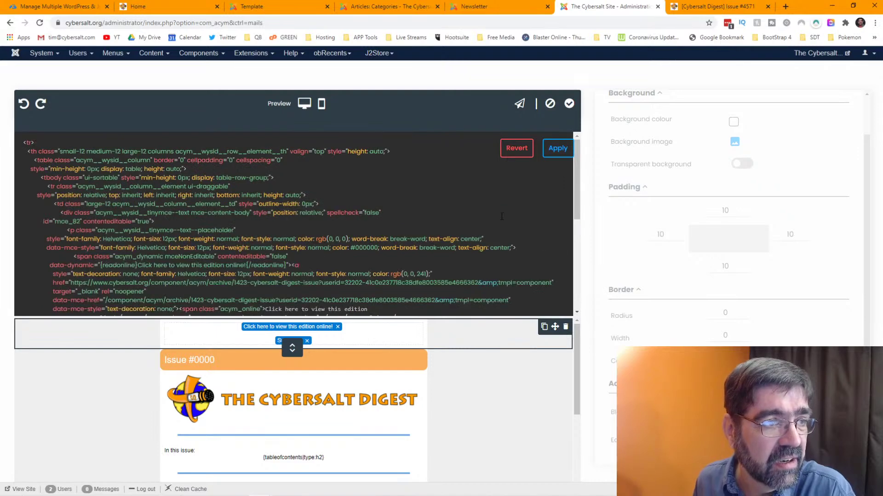
{"action": "scroll", "coordinate": [502, 216], "scroll_direction": "down", "scroll_amount": 3}
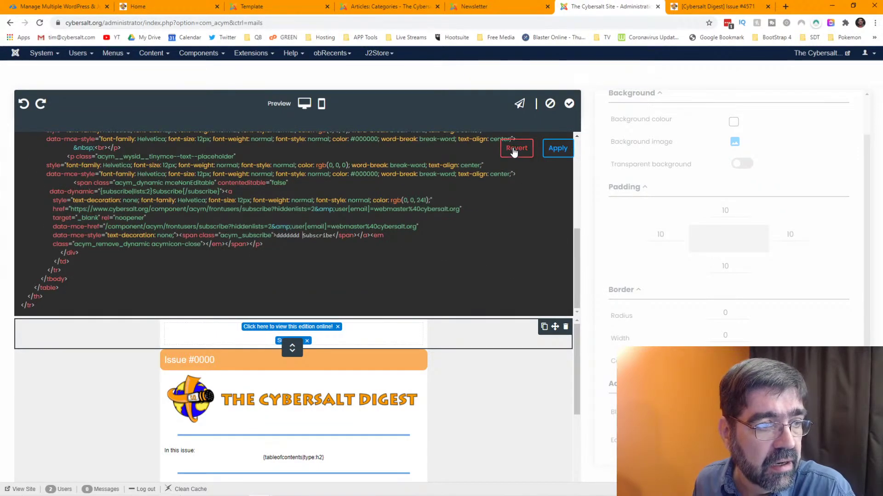
{"action": "left_click", "coordinate": [558, 152]}
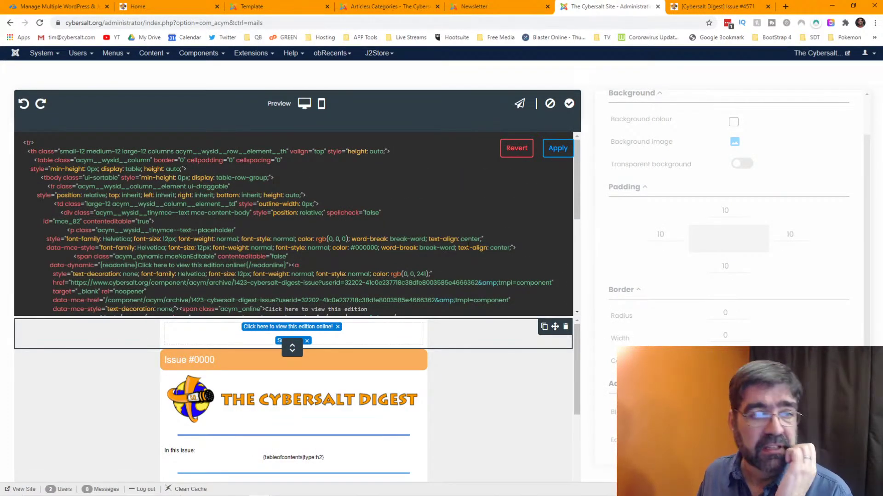
{"action": "scroll", "coordinate": [474, 238], "scroll_direction": "down", "scroll_amount": 3}
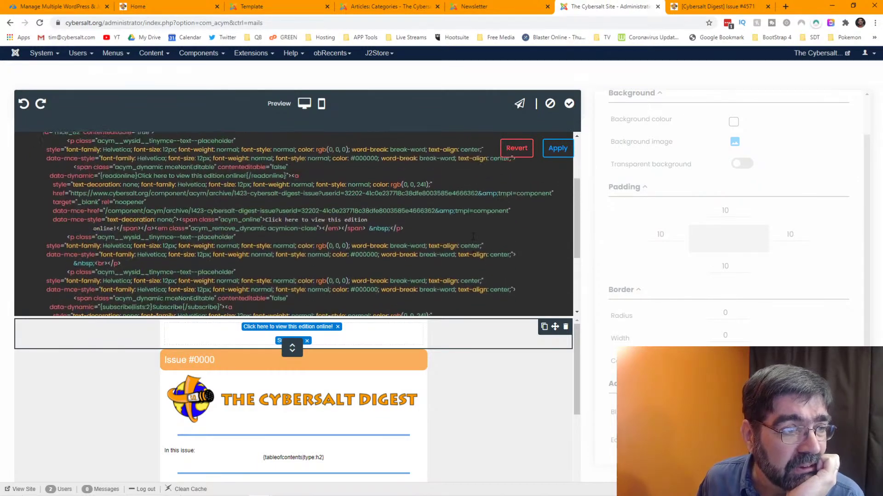
{"action": "scroll", "coordinate": [473, 237], "scroll_direction": "down", "scroll_amount": 5}
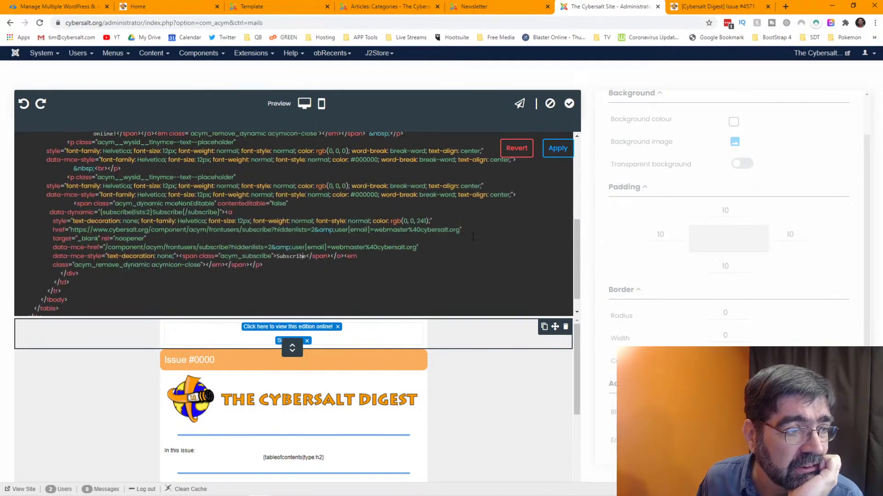
{"action": "scroll", "coordinate": [473, 236], "scroll_direction": "down", "scroll_amount": 2}
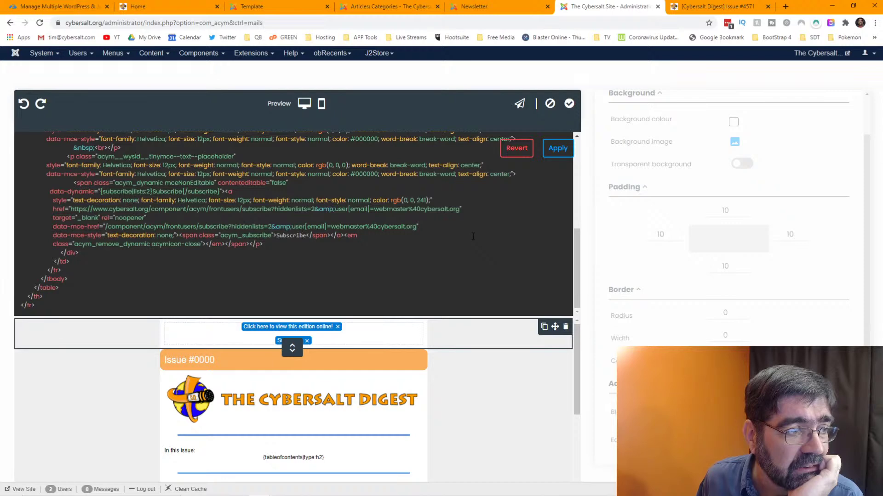
{"action": "scroll", "coordinate": [473, 237], "scroll_direction": "up", "scroll_amount": 8}
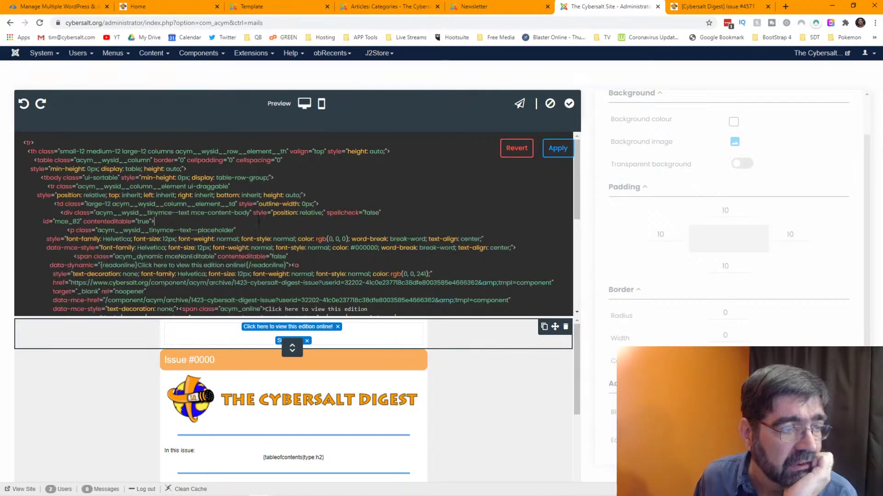
{"action": "key", "text": "ctrl+a"}
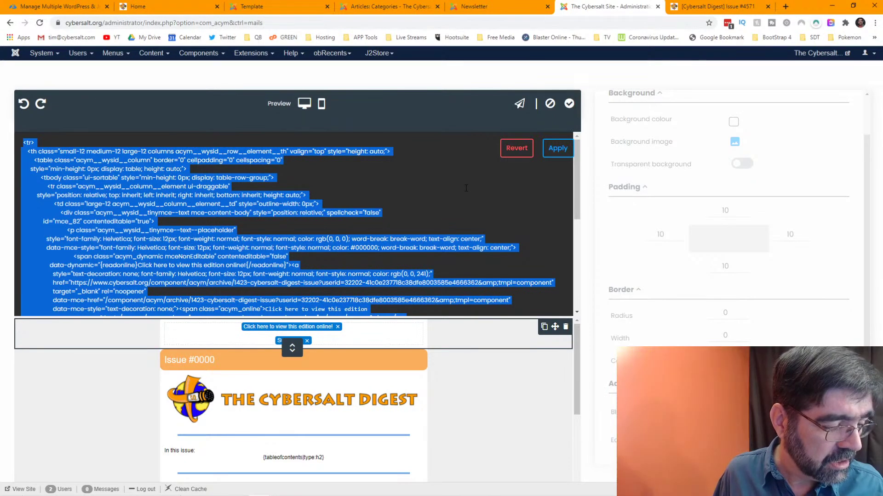
{"action": "key", "text": "Delete"}
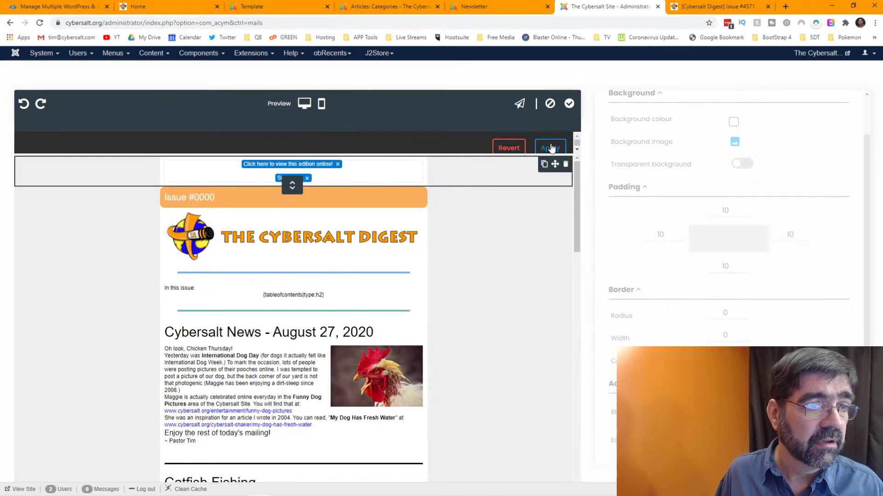
- Apply the emptied code, then reopen the header HTML and type test text 'ddddddddd' before Subscribe
{"action": "left_click", "coordinate": [551, 148]}
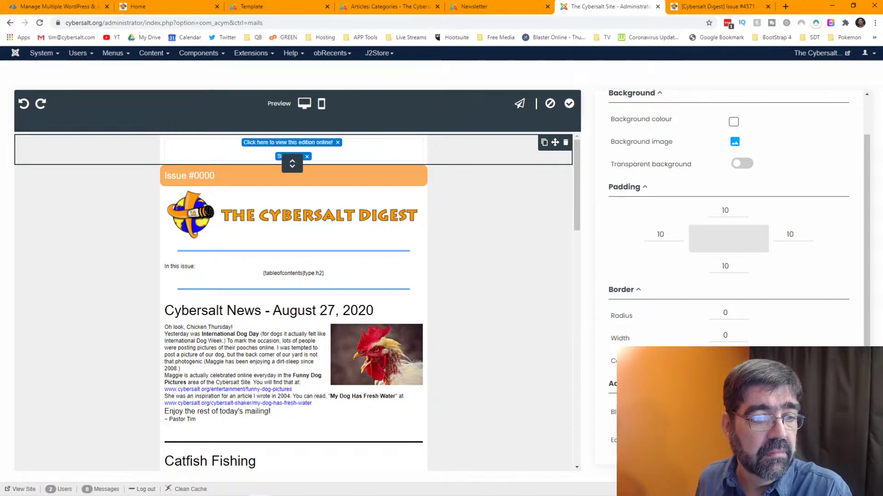
{"action": "left_click", "coordinate": [735, 440]}
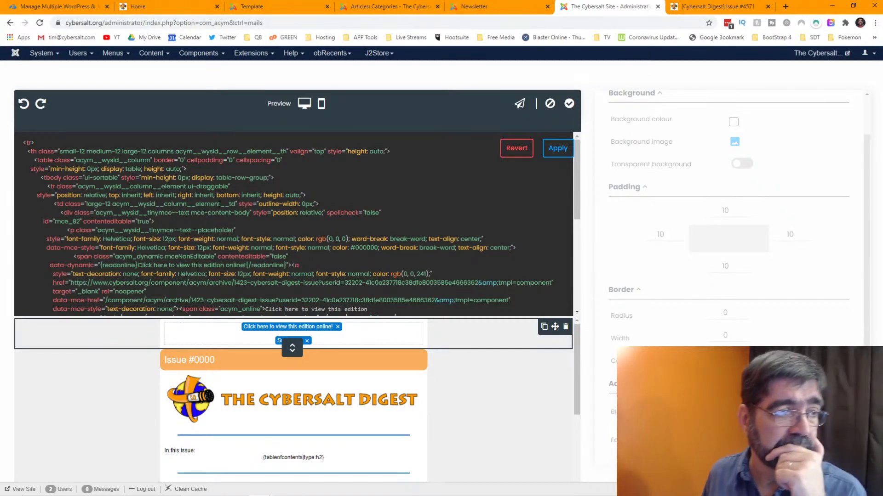
{"action": "scroll", "coordinate": [300, 221], "scroll_direction": "down", "scroll_amount": 10}
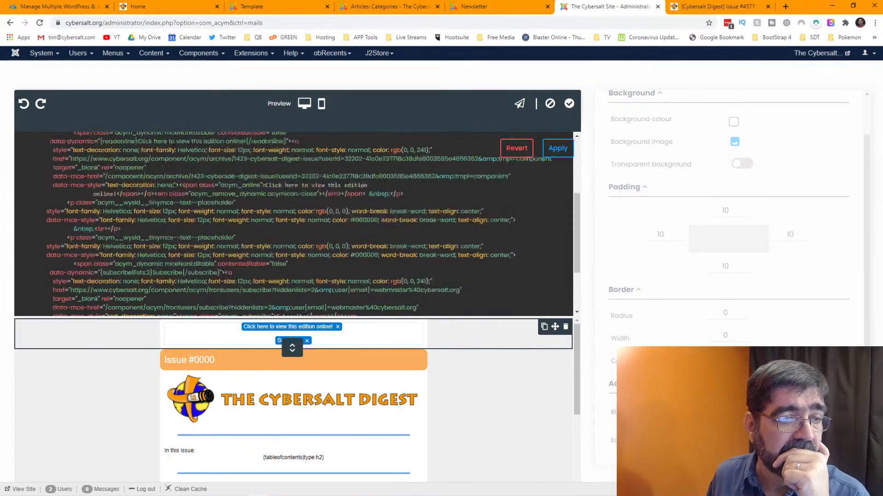
{"action": "scroll", "coordinate": [299, 221], "scroll_direction": "up", "scroll_amount": 10}
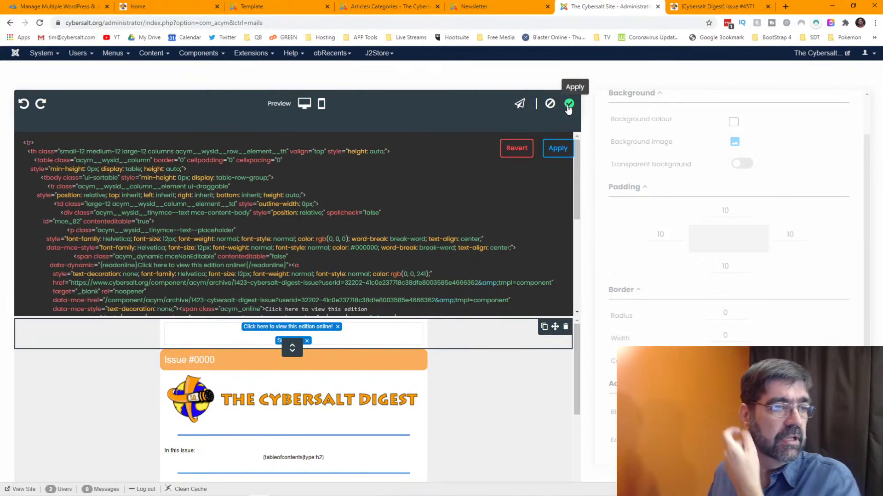
{"action": "scroll", "coordinate": [410, 209], "scroll_direction": "down", "scroll_amount": 2}
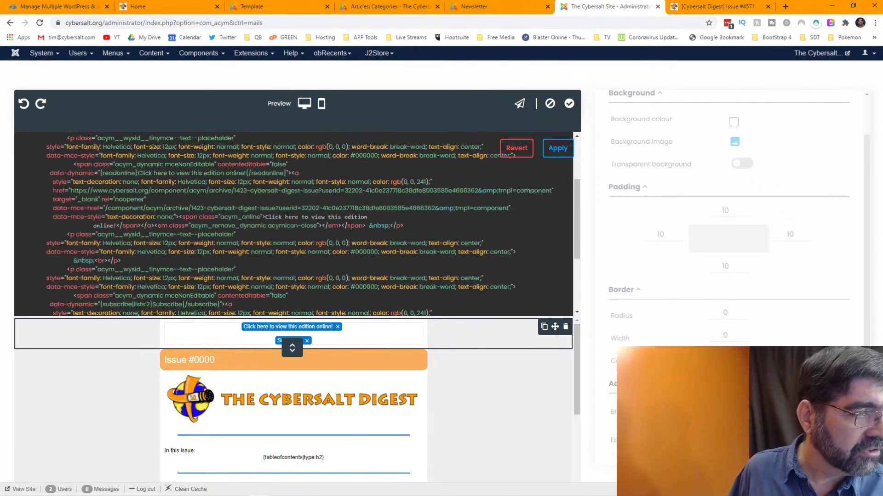
{"action": "scroll", "coordinate": [286, 216], "scroll_direction": "down", "scroll_amount": 1}
{"action": "scroll", "coordinate": [286, 217], "scroll_direction": "down", "scroll_amount": 3}
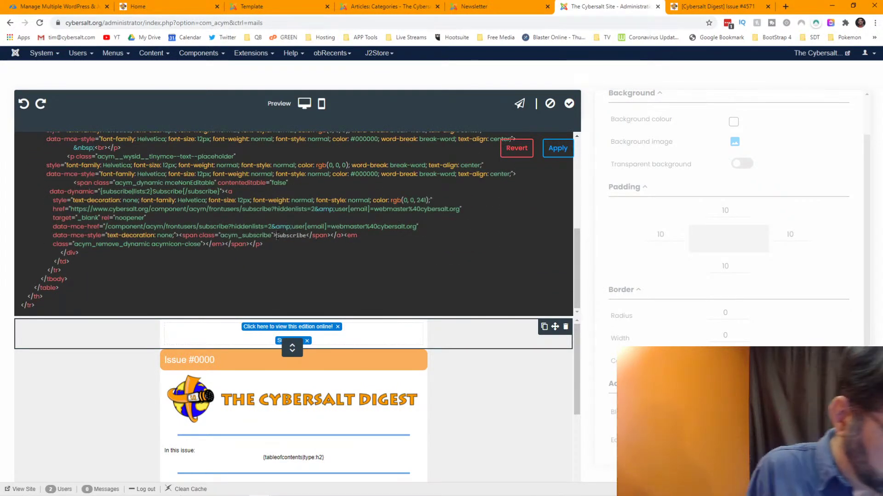
{"action": "type", "text": "ddddddddd"}
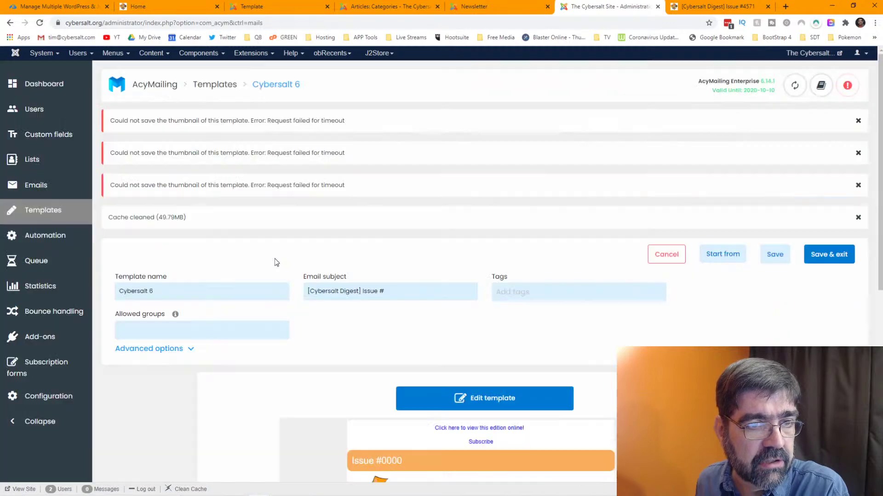
- Open the Cybersalt 6 template in the drag-and-drop editor from its preview
{"action": "scroll", "coordinate": [411, 263], "scroll_direction": "down", "scroll_amount": 4}
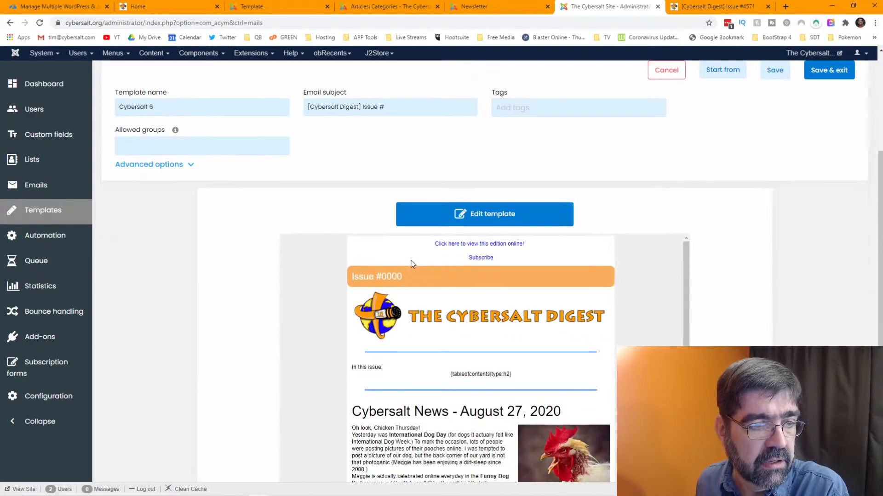
{"action": "left_click", "coordinate": [490, 220]}
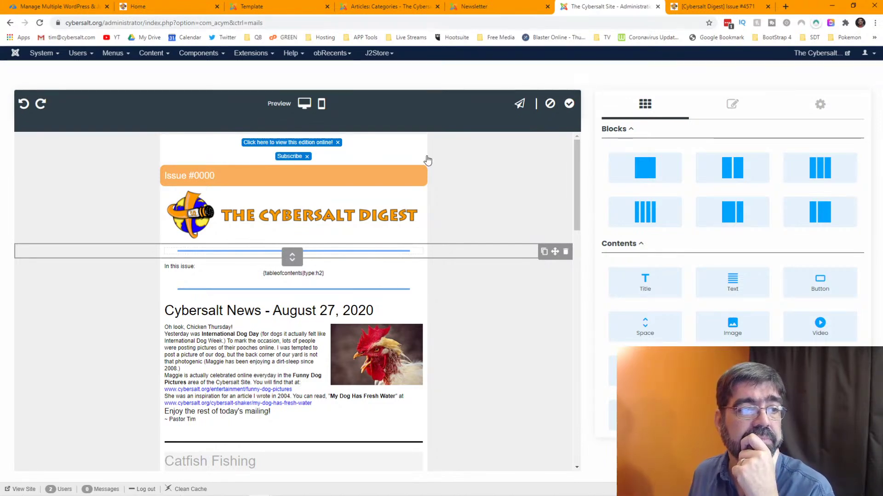
- Select the top row holding the view-online and Subscribe links to reach its HTML source
{"action": "left_click", "coordinate": [453, 157]}
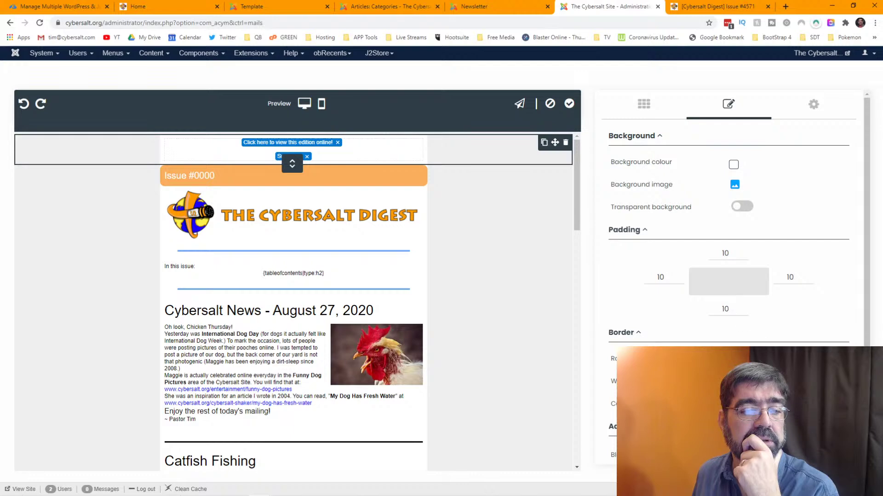
{"action": "scroll", "coordinate": [729, 280], "scroll_direction": "down", "scroll_amount": 1}
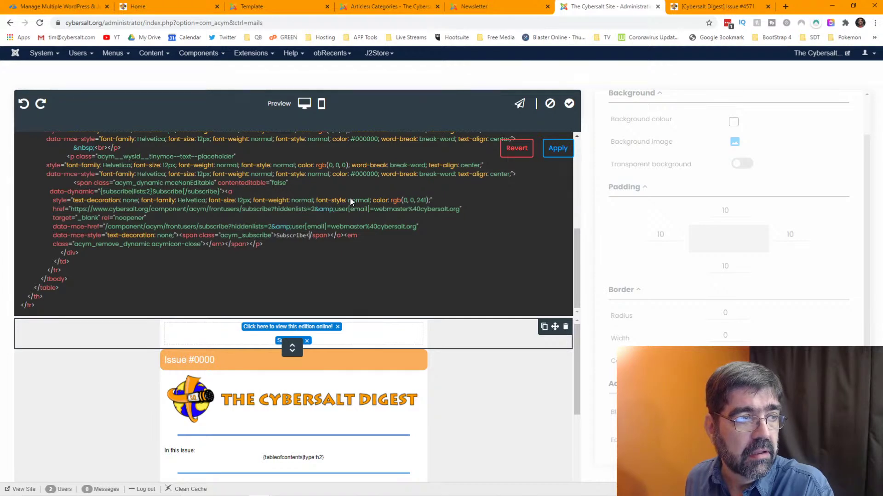
- Open the browser menu and dismiss it, returning to the header's HTML source
{"action": "scroll", "coordinate": [351, 201], "scroll_direction": "up", "scroll_amount": 5}
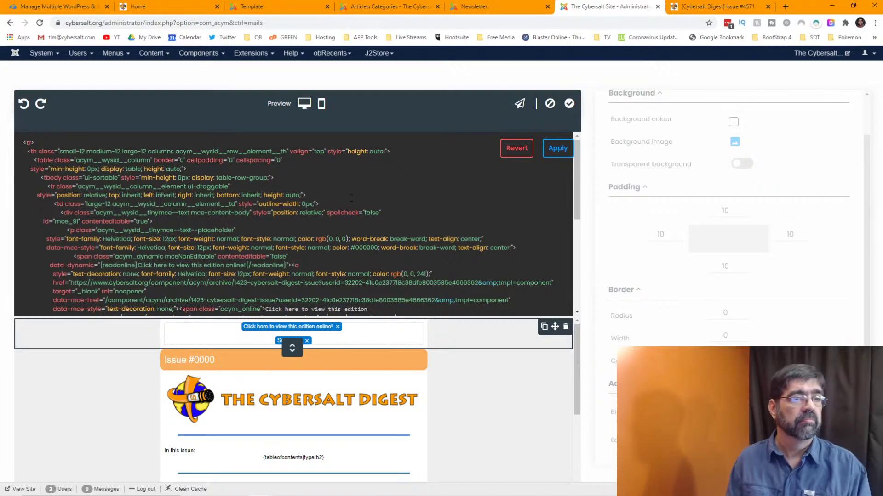
{"action": "left_click", "coordinate": [874, 23]}
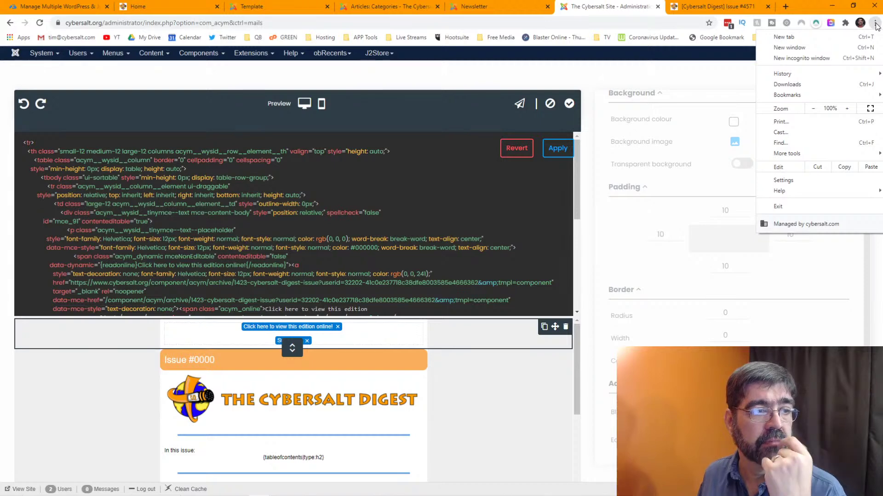
{"action": "left_click", "coordinate": [440, 172]}
{"action": "scroll", "coordinate": [447, 162], "scroll_direction": "down", "scroll_amount": 5}
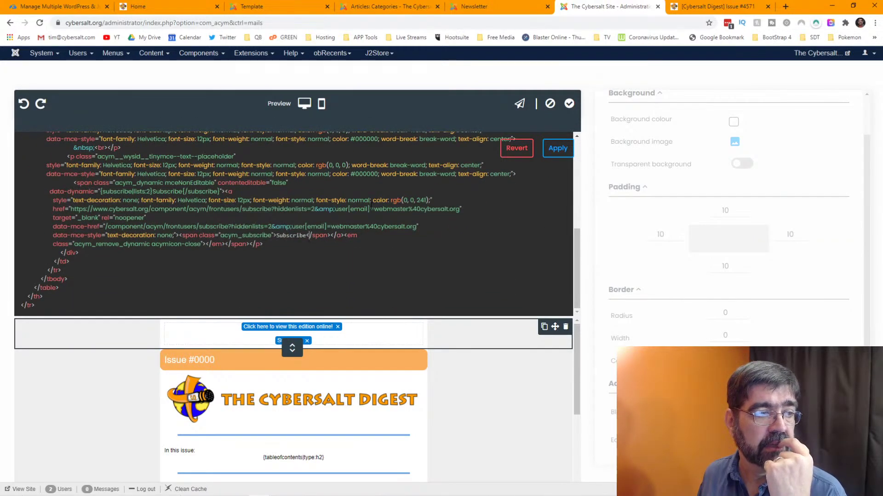
{"action": "scroll", "coordinate": [371, 204], "scroll_direction": "up", "scroll_amount": 5}
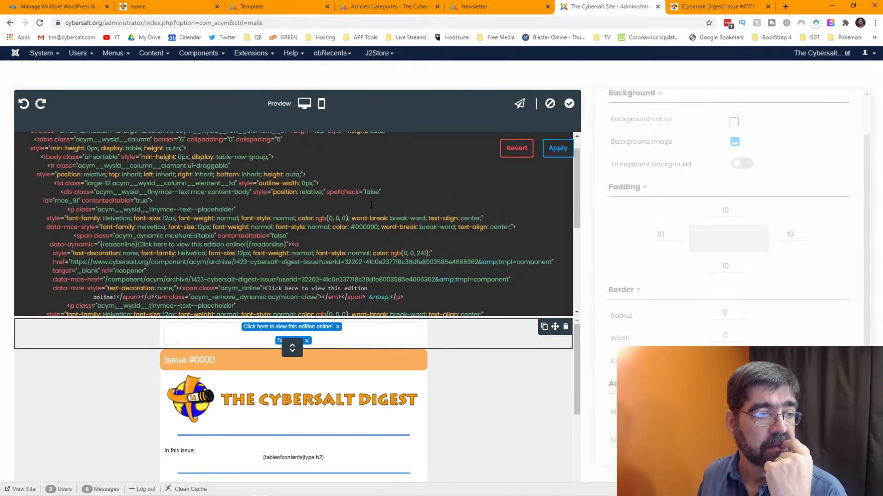
{"action": "scroll", "coordinate": [371, 207], "scroll_direction": "down", "scroll_amount": 1}
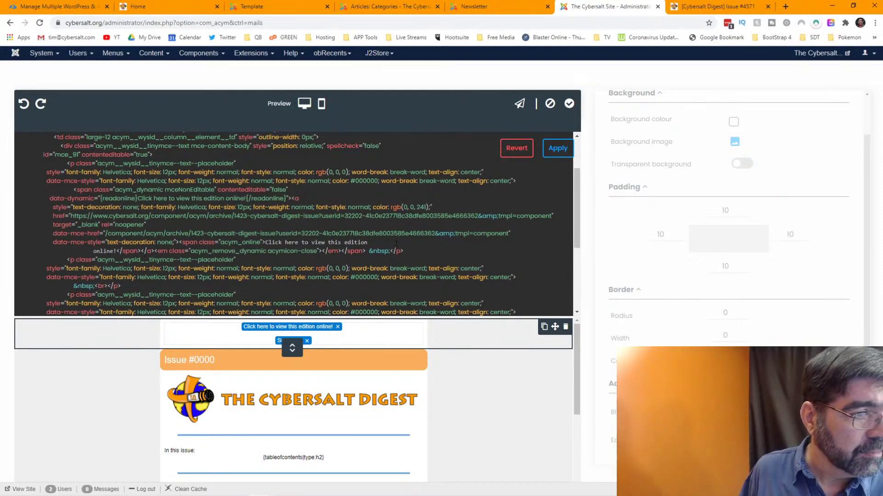
- Add a <p>Hello!</p> paragraph after the view-online line and apply the change
{"action": "left_click", "coordinate": [425, 250]}
{"action": "key", "text": "Return"}
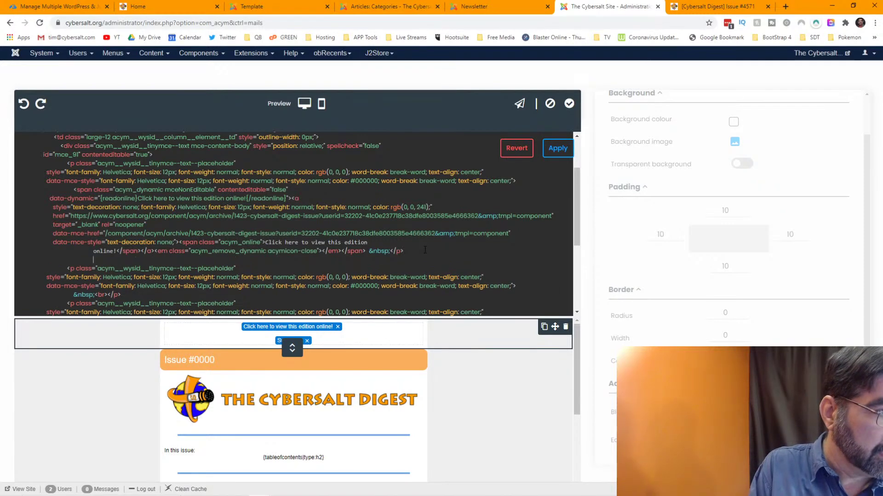
{"action": "type", "text": "<p"}
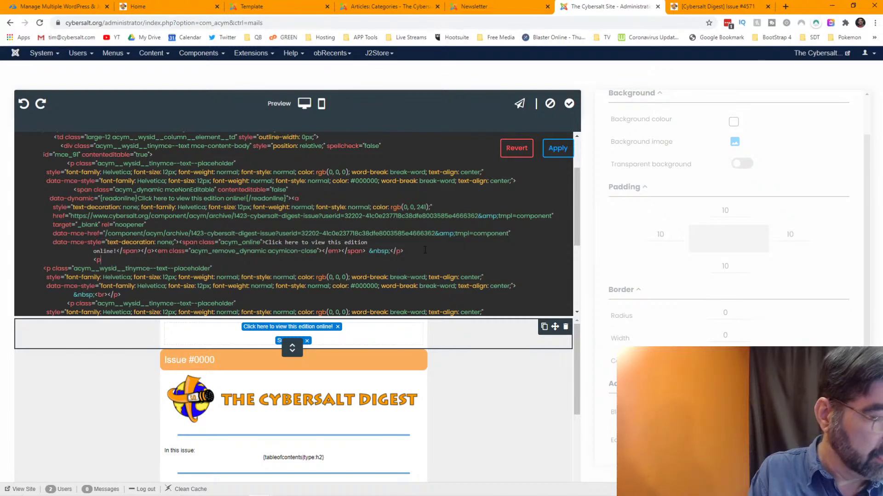
{"action": "type", "text": ">Hello"}
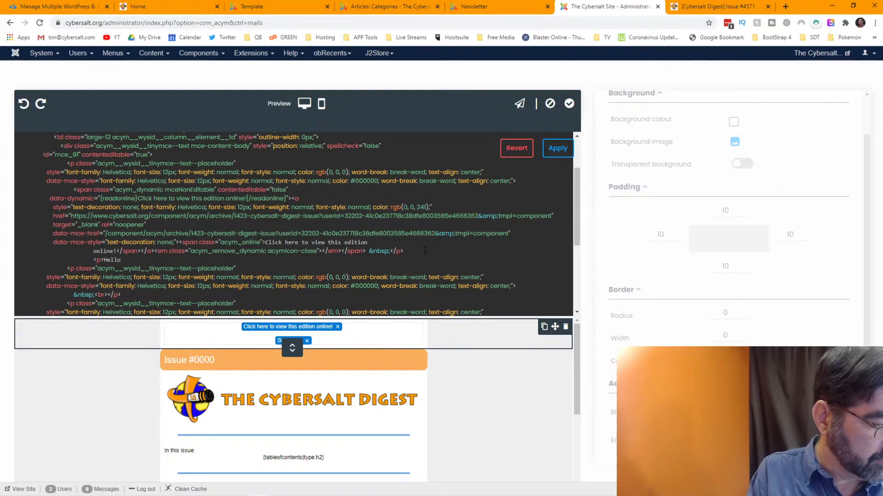
{"action": "type", "text": "!</p>"}
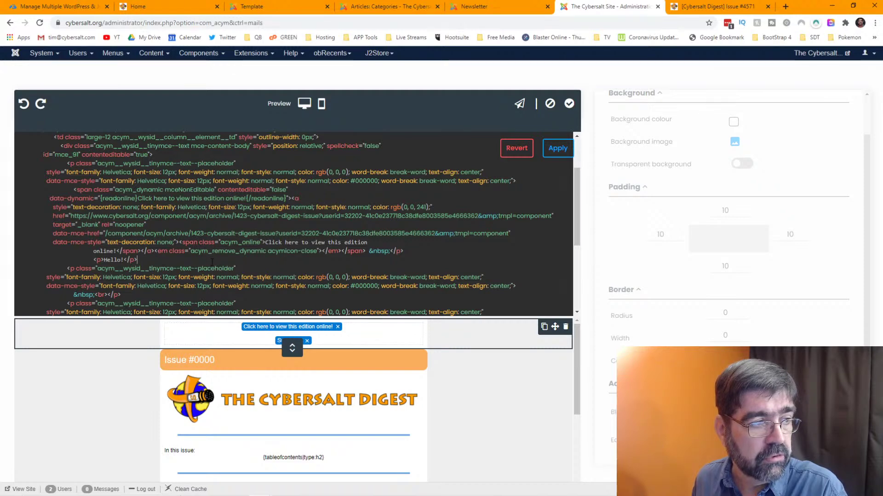
{"action": "left_click", "coordinate": [554, 159]}
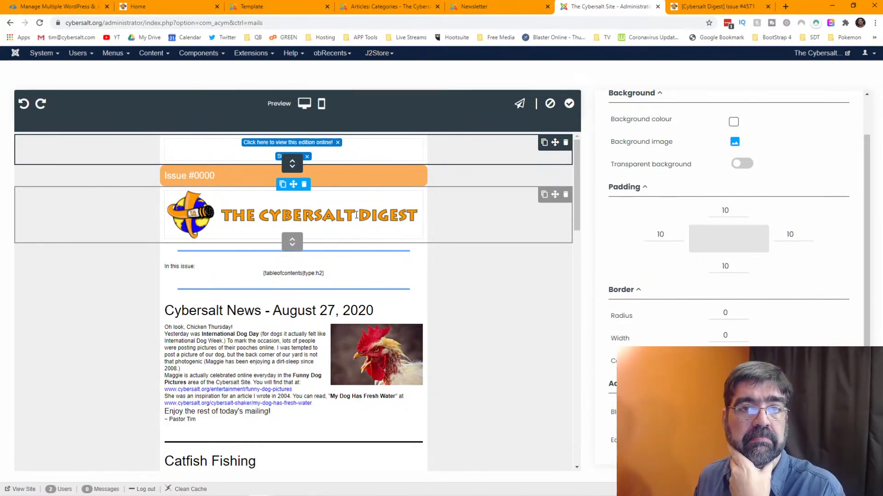
- Bring the Firefox window with the Subscription form documentation onto the screen
{"action": "right_click", "coordinate": [817, 23]}
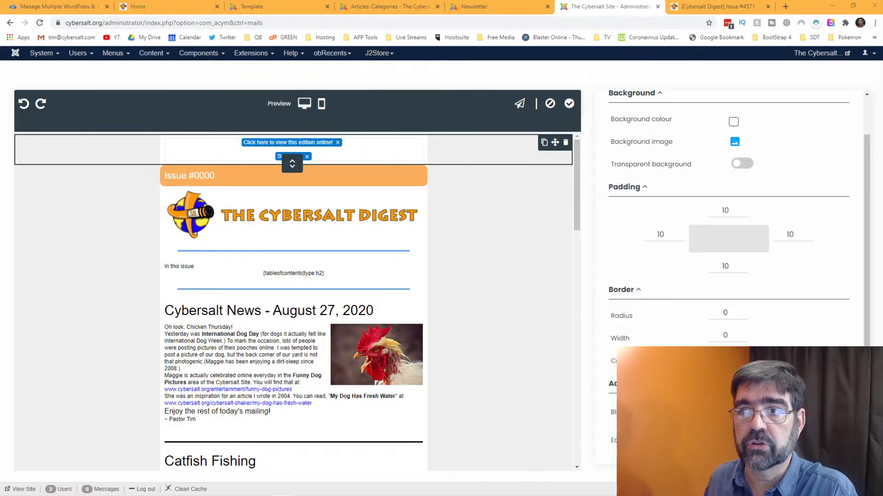
{"action": "left_click_drag", "start_coordinate": [464, 1], "coordinate": [445, 28]}
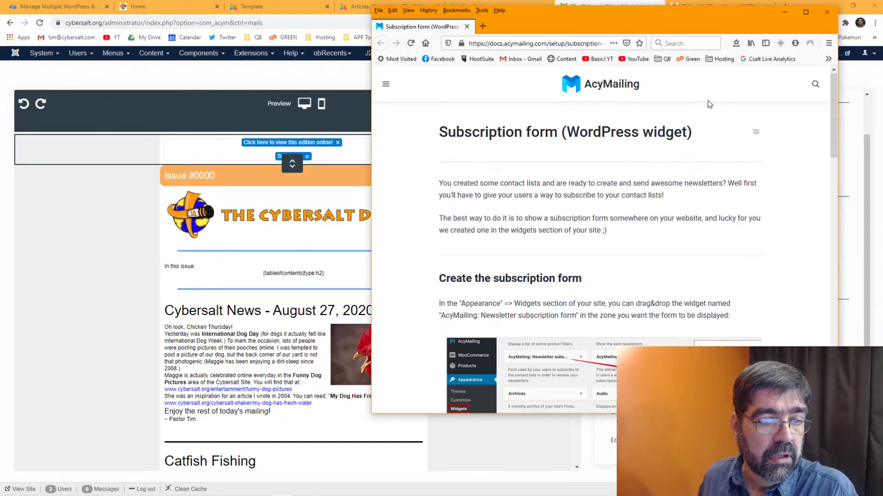
- Maximize the Subscription form (WordPress widget) documentation window and skim the page
{"action": "left_click", "coordinate": [806, 12]}
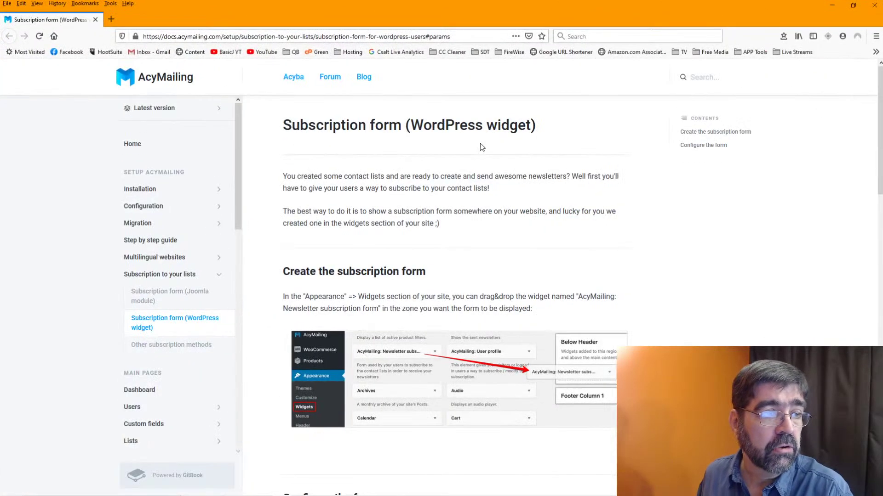
{"action": "scroll", "coordinate": [455, 152], "scroll_direction": "down", "scroll_amount": 2}
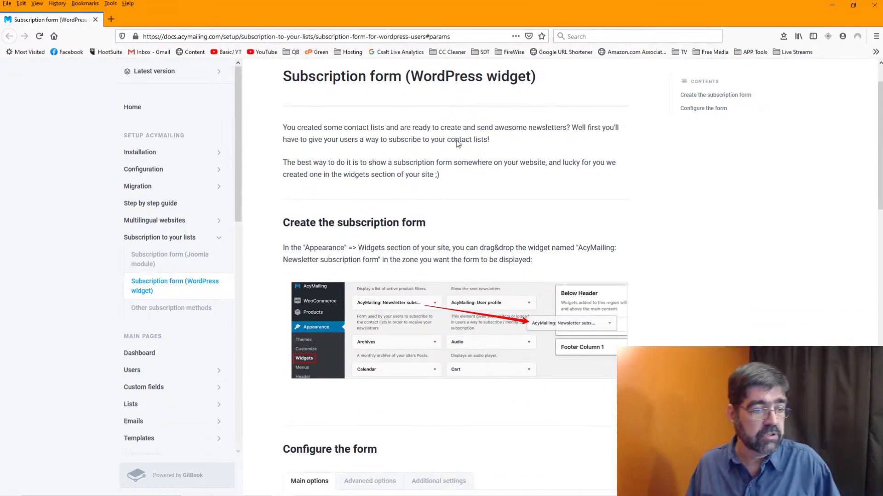
{"action": "scroll", "coordinate": [456, 140], "scroll_direction": "down", "scroll_amount": 6}
{"action": "scroll", "coordinate": [461, 142], "scroll_direction": "up", "scroll_amount": 5}
{"action": "scroll", "coordinate": [461, 140], "scroll_direction": "up", "scroll_amount": 2}
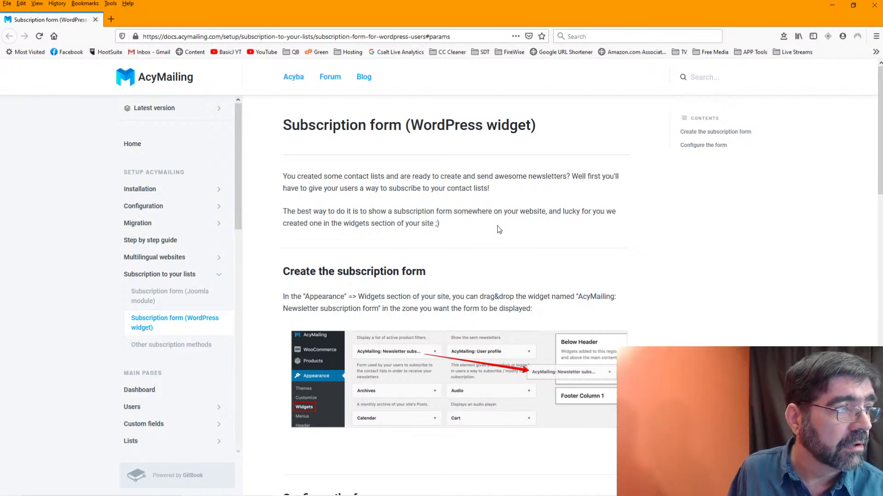
{"action": "left_click", "coordinate": [440, 37]}
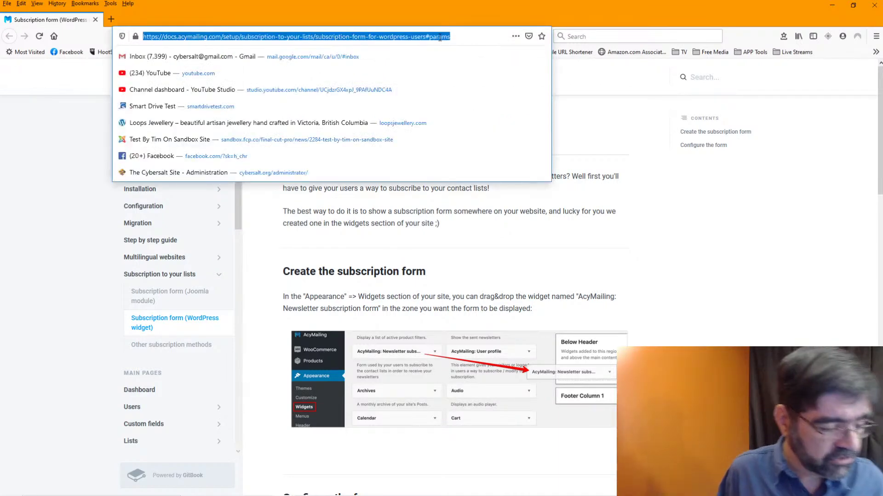
- Search Google for AcyMailing 6 editing HTML in a block
{"action": "type", "text": "ancymai"}
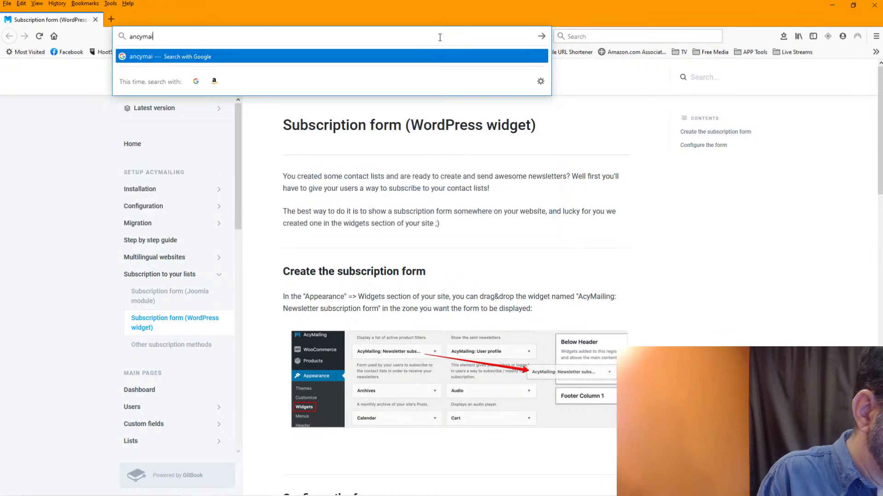
{"action": "type", "text": "l"}
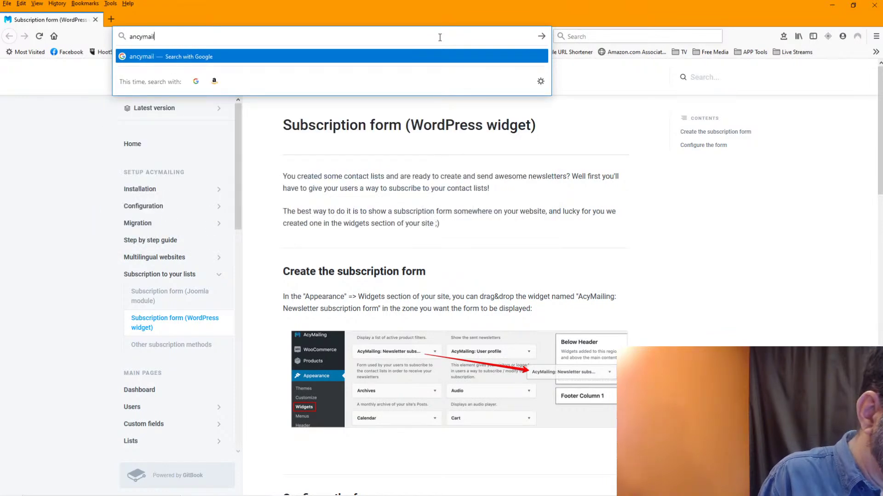
{"action": "type", "text": "ing6 edite"}
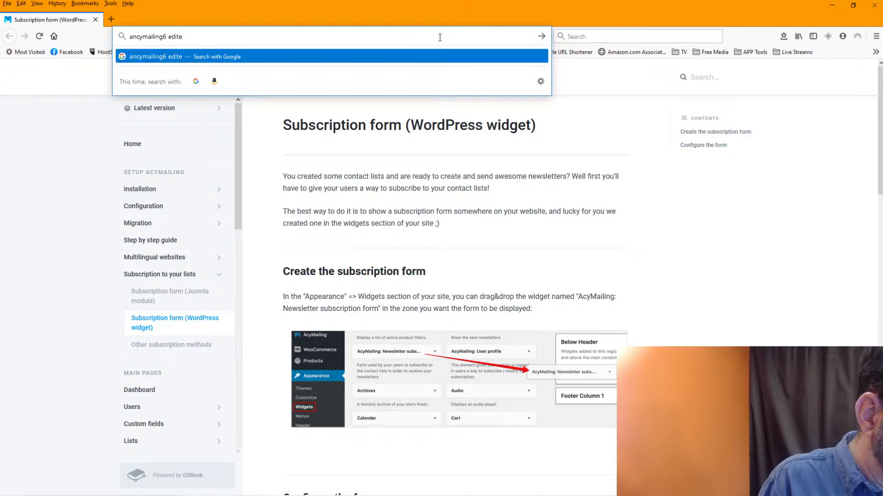
{"action": "key", "text": "BackSpace"}
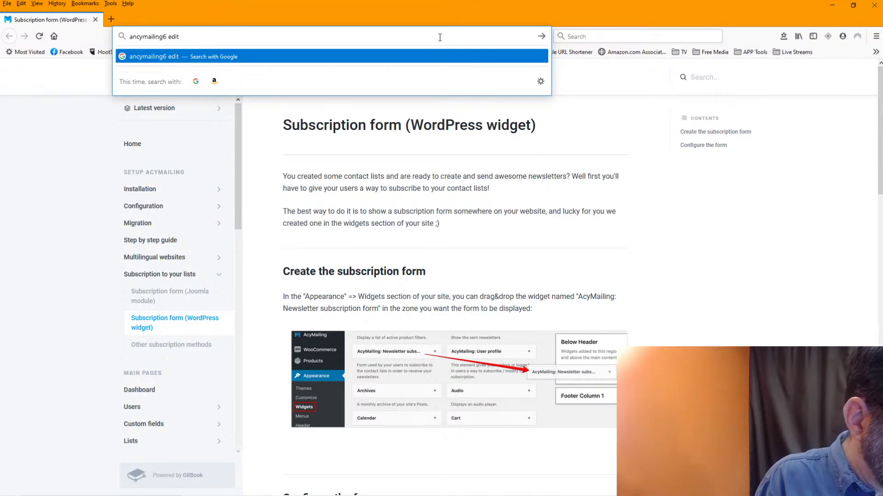
{"action": "type", "text": "html "}
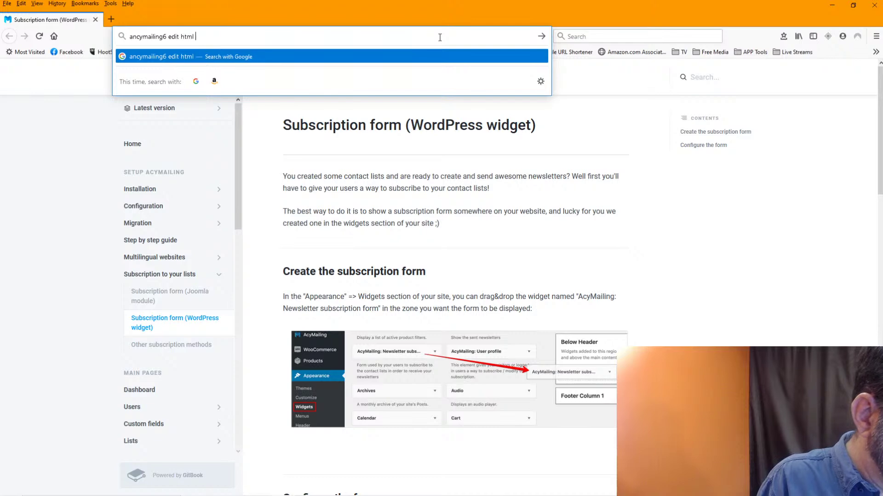
{"action": "type", "text": "in block"}
{"action": "type", "text": " sav"}
{"action": "key", "text": "Return"}
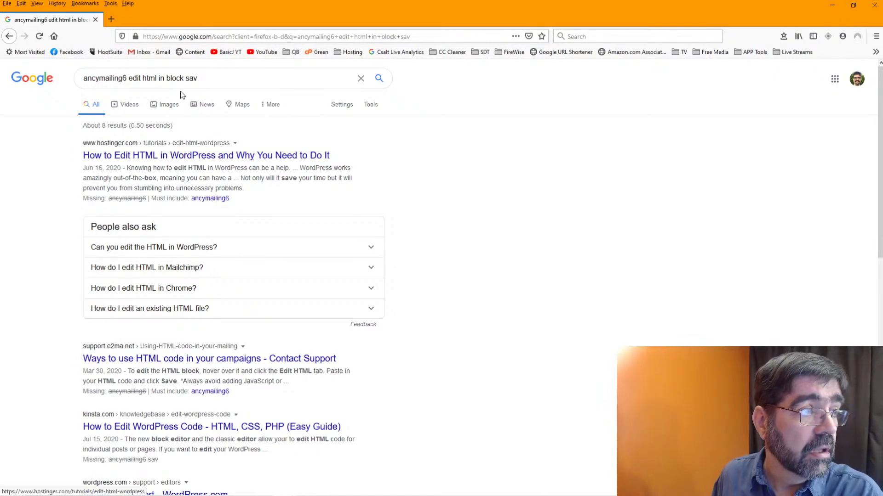
- Refine the query to 'acymailing 6 edit html in block sav joomla' and open 'Create a template - AcyMailing' in a new tab
{"action": "left_click", "coordinate": [95, 79]}
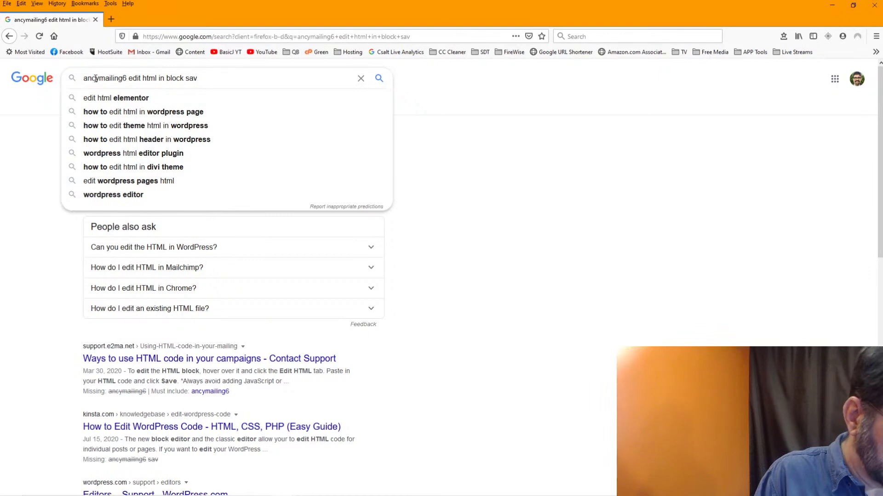
{"action": "key", "text": "BackSpace"}
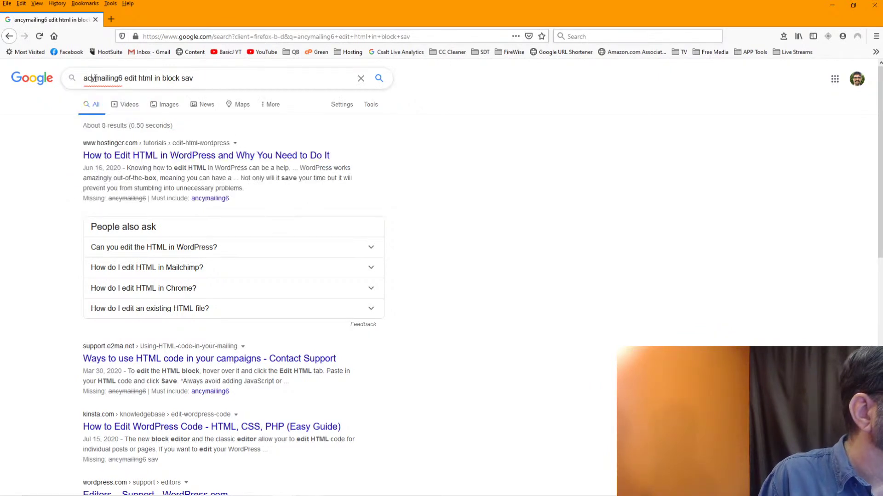
{"action": "key", "text": "End"}
{"action": "type", "text": "joomla"}
{"action": "key", "text": "Return"}
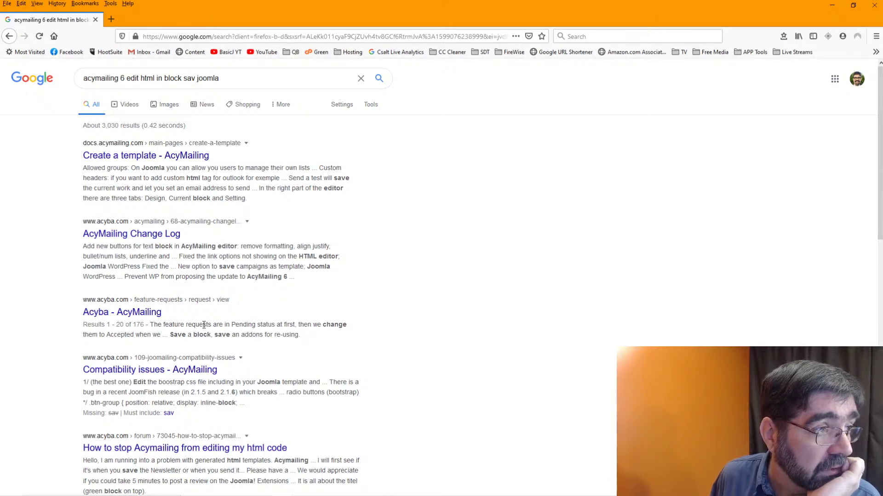
{"action": "right_click", "coordinate": [119, 157]}
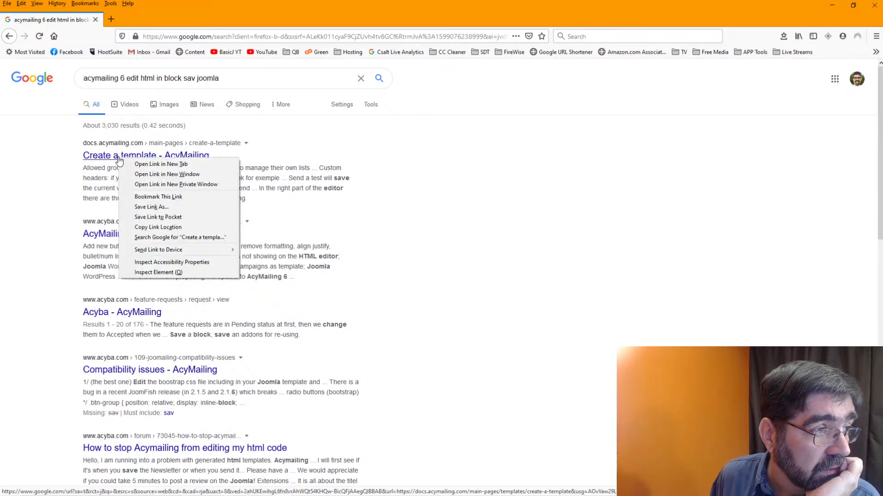
{"action": "left_click", "coordinate": [146, 166]}
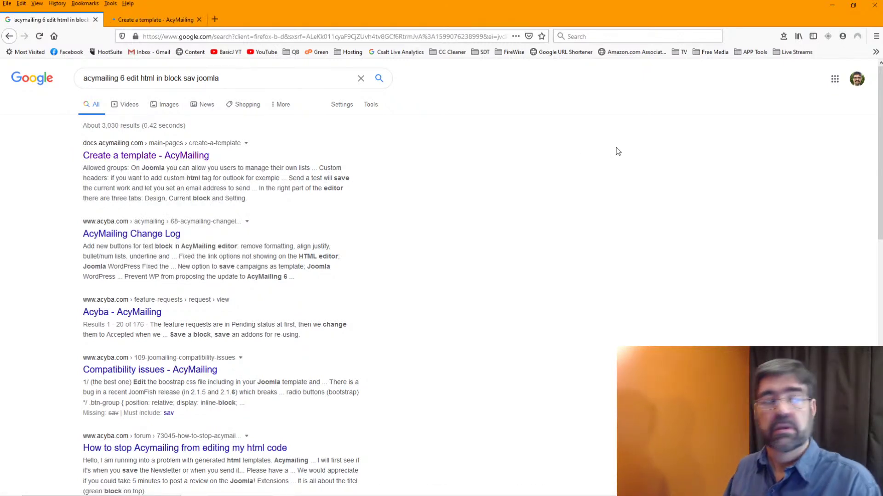
- Read the Create a template page's Drag & Drop Editor sections on the Design, Current block and Setting tabs
{"action": "key", "text": "ctrl+Tab"}
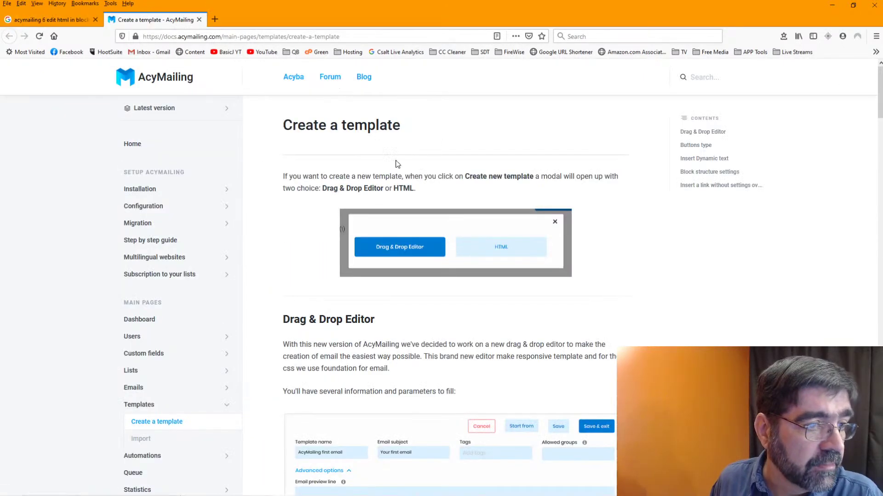
{"action": "scroll", "coordinate": [404, 164], "scroll_direction": "down", "scroll_amount": 10}
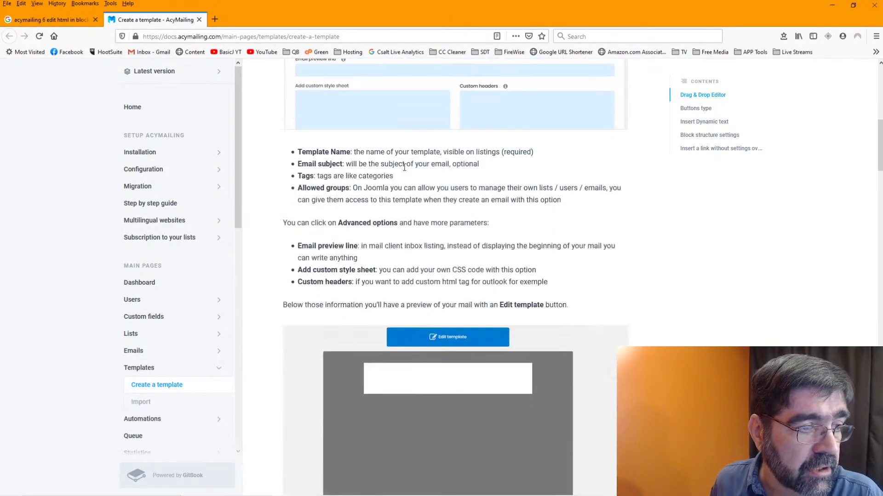
{"action": "scroll", "coordinate": [404, 166], "scroll_direction": "down", "scroll_amount": 8}
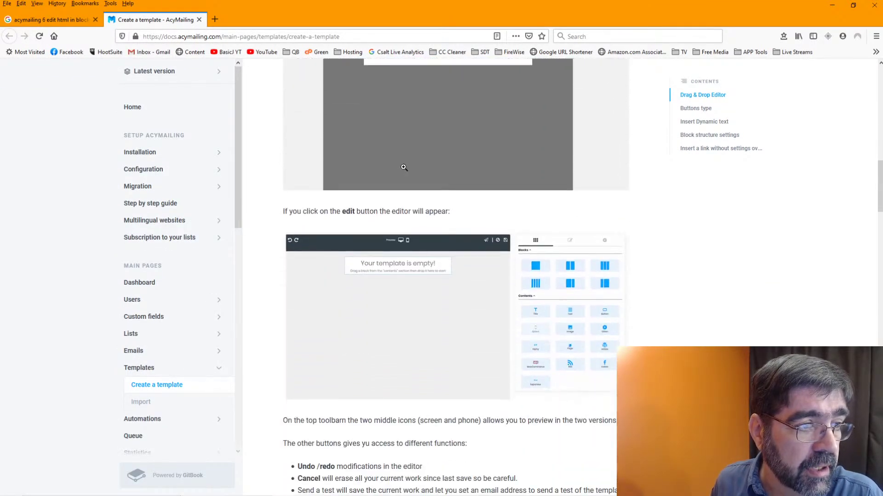
{"action": "scroll", "coordinate": [404, 168], "scroll_direction": "down", "scroll_amount": 10}
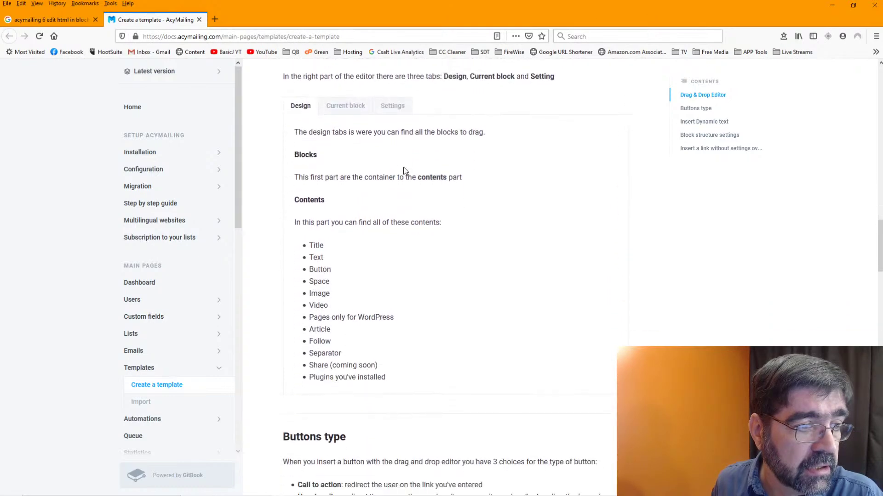
{"action": "scroll", "coordinate": [404, 171], "scroll_direction": "down", "scroll_amount": 10}
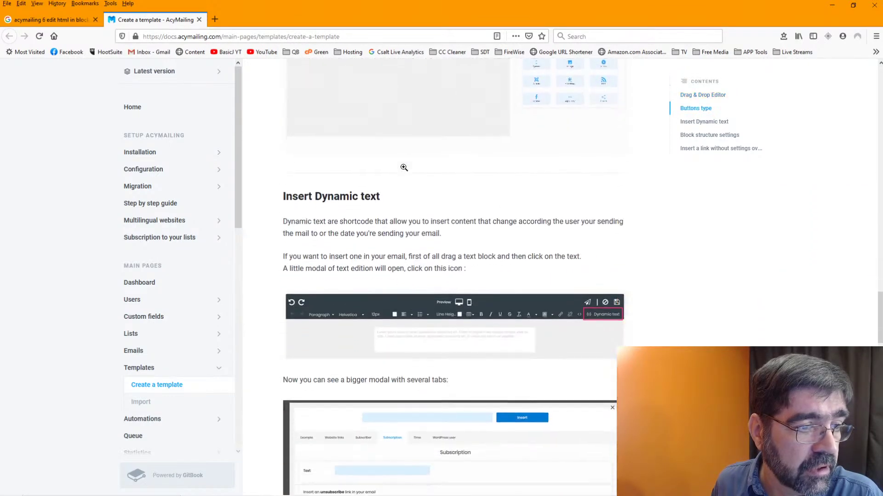
{"action": "scroll", "coordinate": [404, 170], "scroll_direction": "down", "scroll_amount": 10}
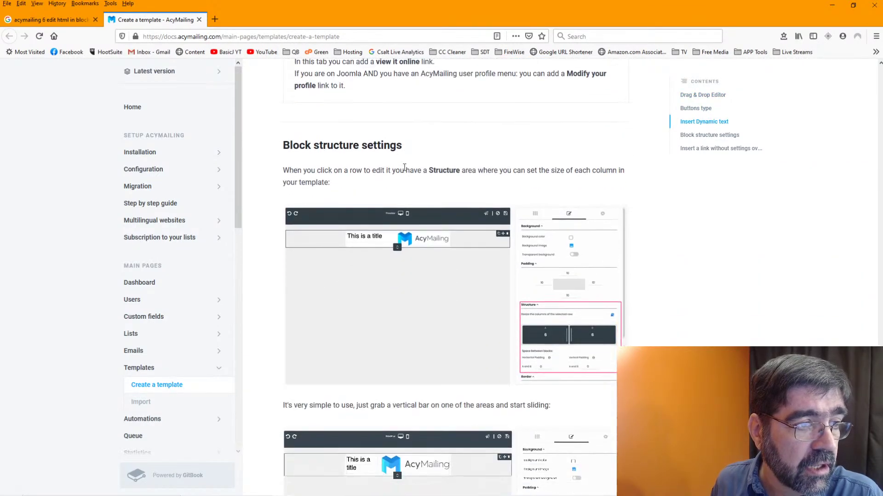
{"action": "scroll", "coordinate": [404, 167], "scroll_direction": "down", "scroll_amount": 10}
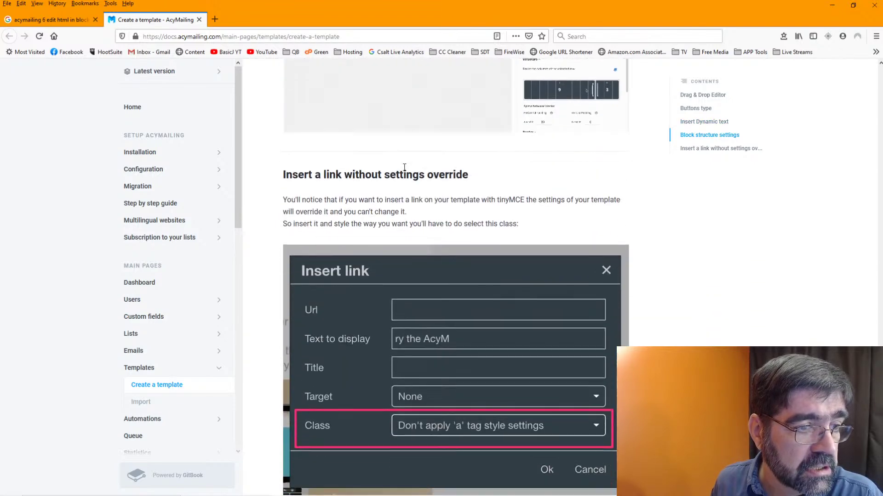
{"action": "scroll", "coordinate": [404, 170], "scroll_direction": "down", "scroll_amount": 3}
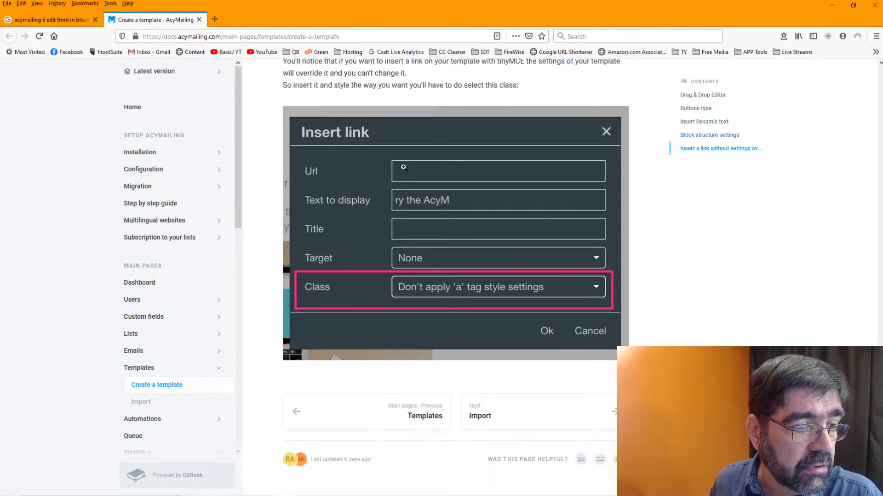
{"action": "scroll", "coordinate": [403, 167], "scroll_direction": "up", "scroll_amount": 9}
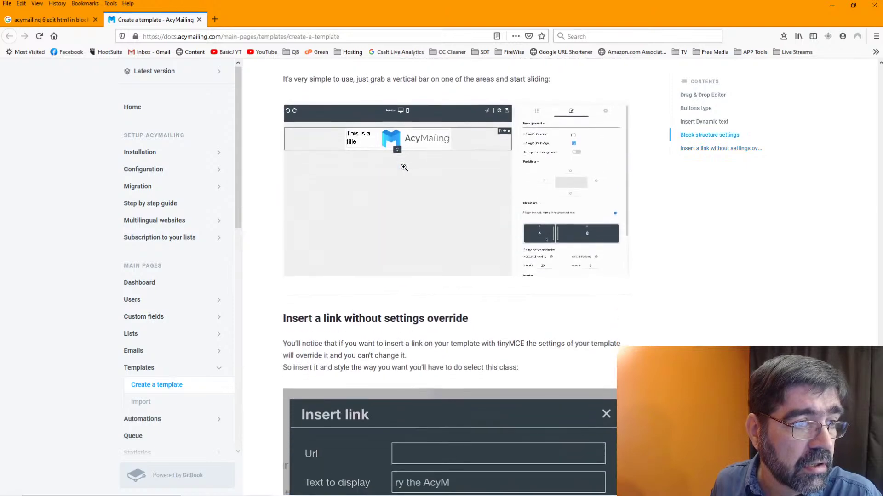
{"action": "scroll", "coordinate": [404, 171], "scroll_direction": "up", "scroll_amount": 7}
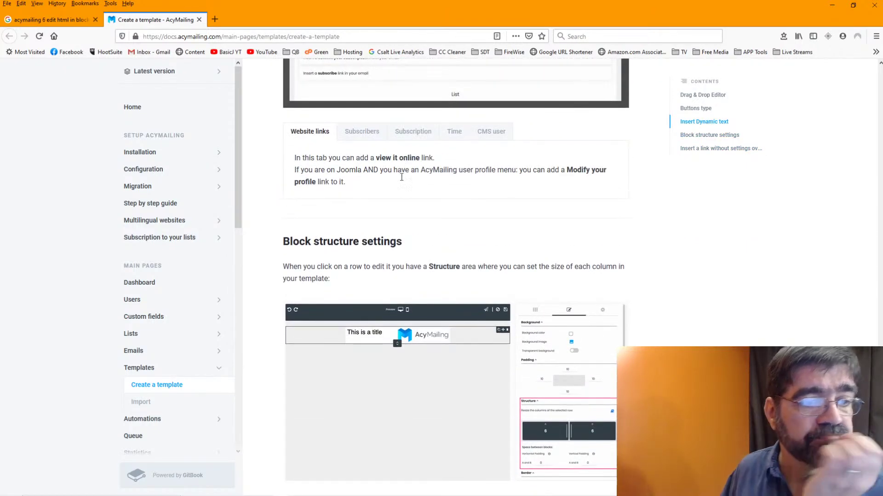
{"action": "scroll", "coordinate": [402, 204], "scroll_direction": "up", "scroll_amount": 1}
{"action": "scroll", "coordinate": [403, 205], "scroll_direction": "up", "scroll_amount": 4}
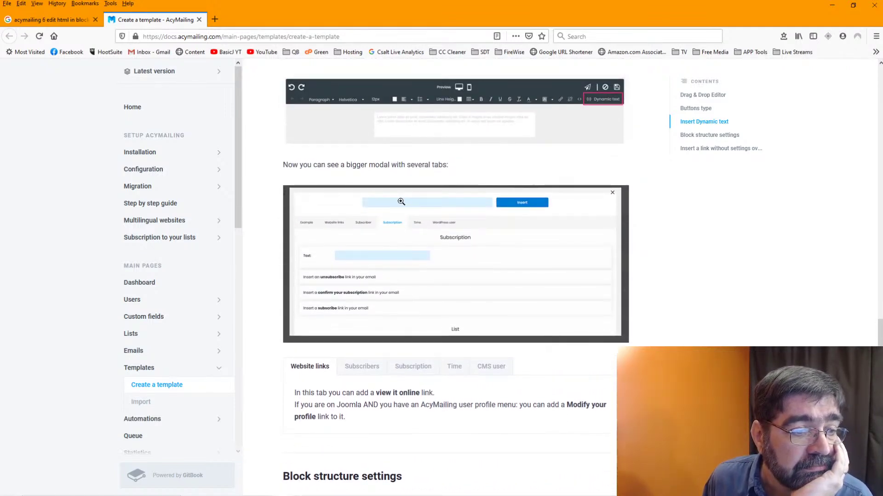
{"action": "scroll", "coordinate": [400, 201], "scroll_direction": "up", "scroll_amount": 7}
{"action": "scroll", "coordinate": [402, 205], "scroll_direction": "up", "scroll_amount": 5}
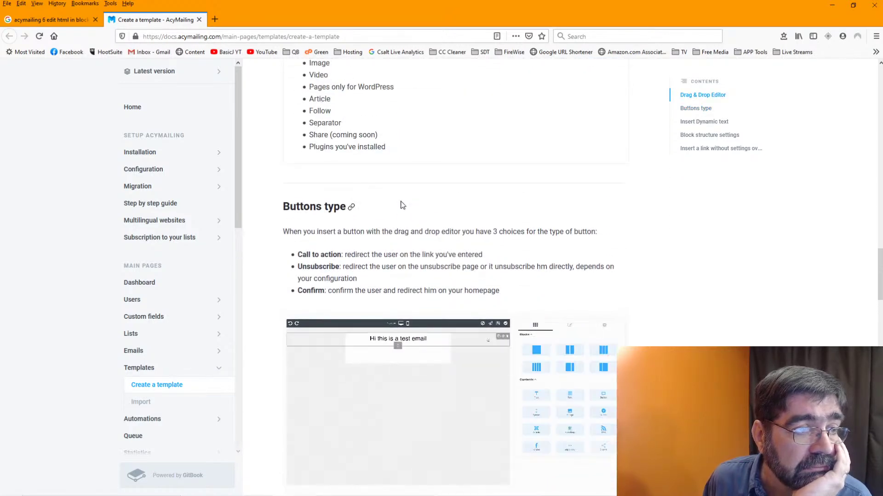
{"action": "scroll", "coordinate": [402, 205], "scroll_direction": "up", "scroll_amount": 8}
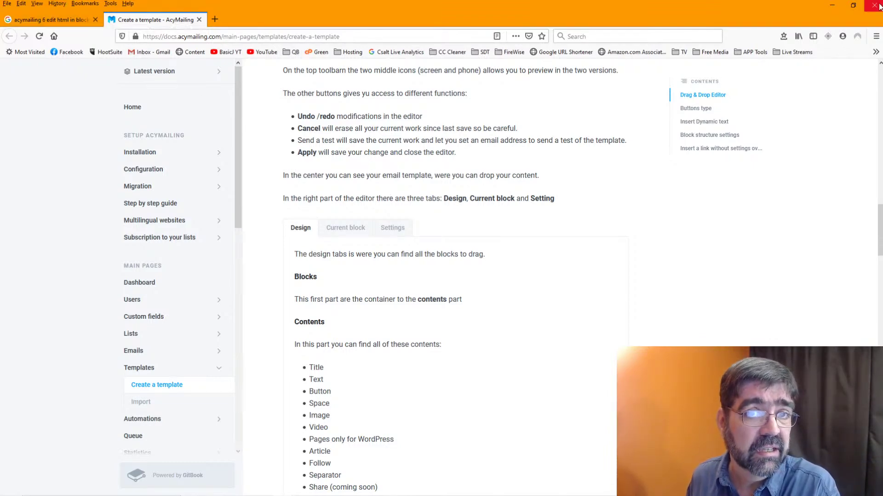
{"action": "key", "text": "alt+Tab"}
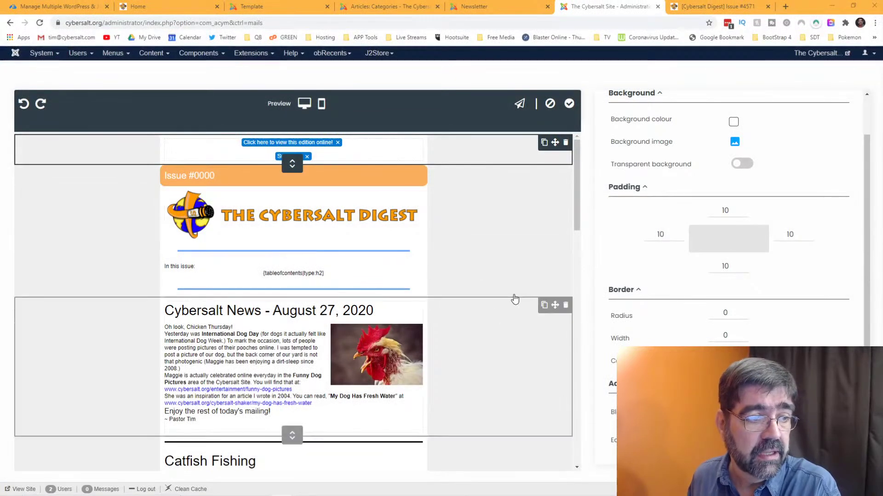
- Scroll the Cybersalt Digest template editor, then bring the Acyba subscription module guide forward
{"action": "scroll", "coordinate": [225, 348], "scroll_direction": "down", "scroll_amount": 2}
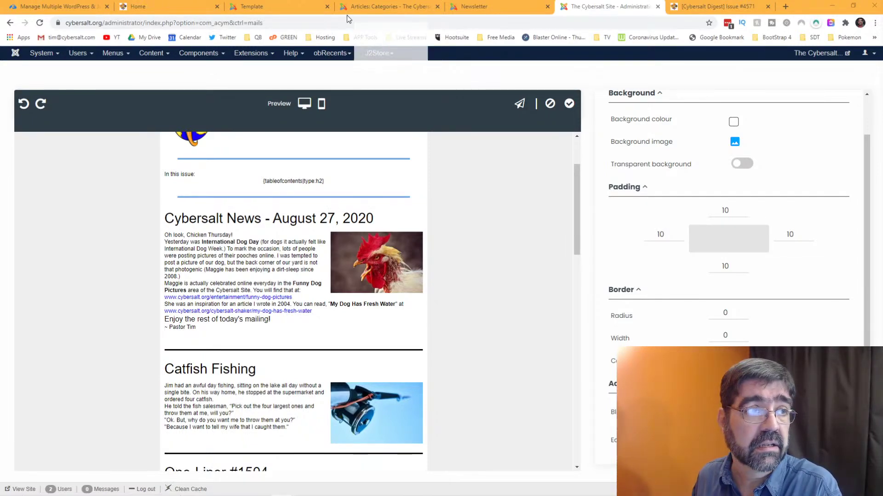
{"action": "key", "text": "alt+Tab"}
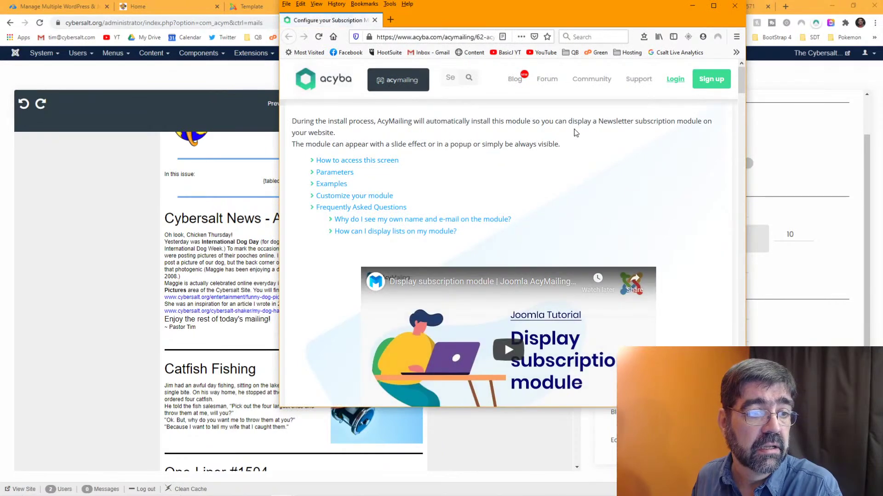
- Maximize Firefox, read Acyba's subscription module guide down to Examples, and return to the newsletter editor
{"action": "left_click", "coordinate": [713, 6]}
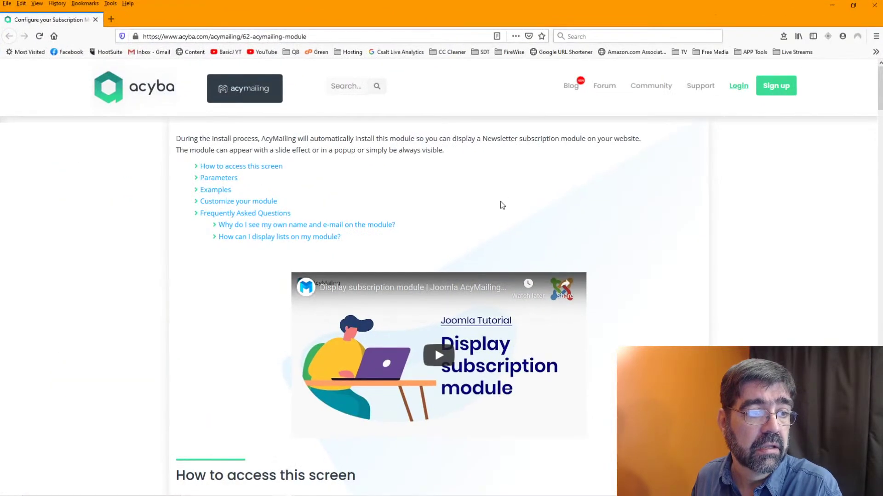
{"action": "scroll", "coordinate": [505, 200], "scroll_direction": "down", "scroll_amount": 3}
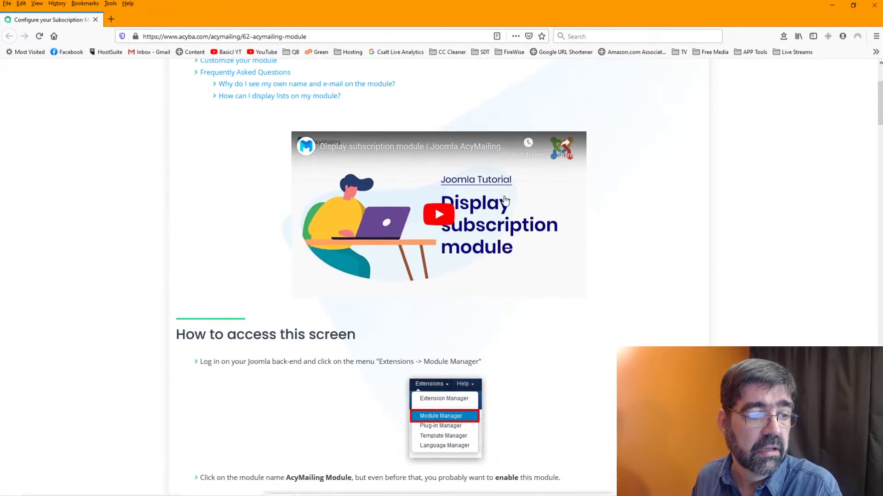
{"action": "scroll", "coordinate": [505, 200], "scroll_direction": "down", "scroll_amount": 5}
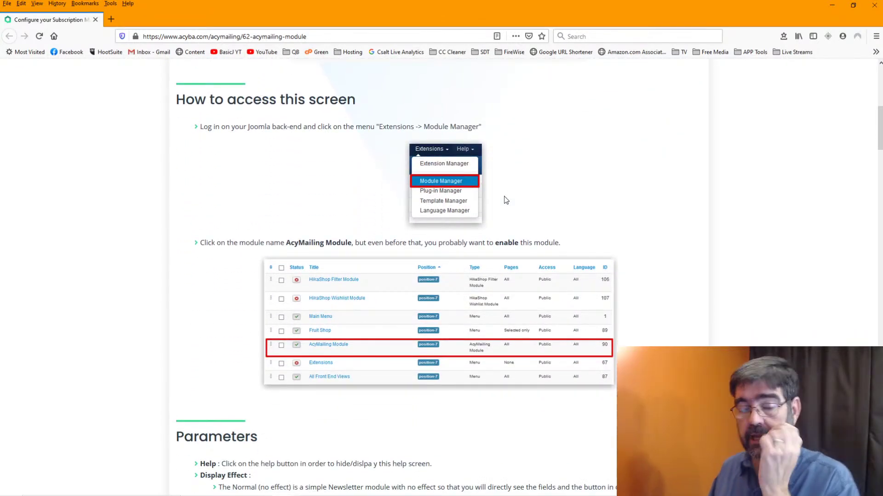
{"action": "scroll", "coordinate": [468, 203], "scroll_direction": "up", "scroll_amount": 4}
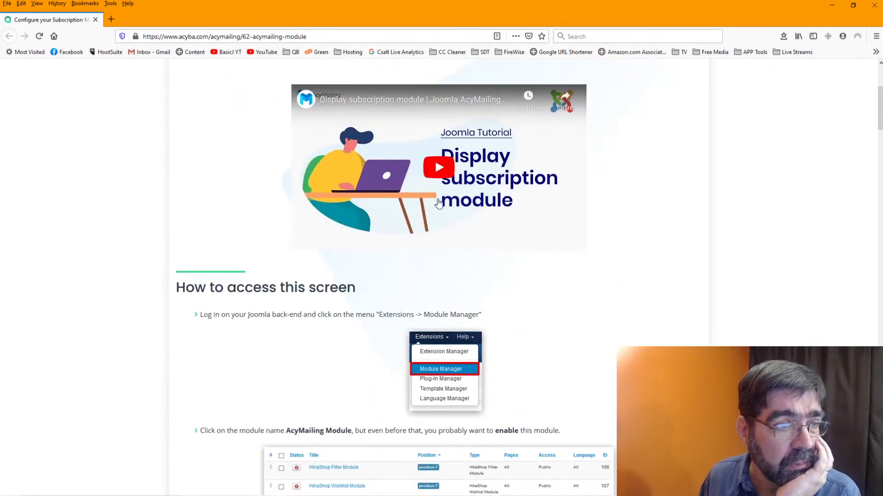
{"action": "scroll", "coordinate": [467, 161], "scroll_direction": "down", "scroll_amount": 16}
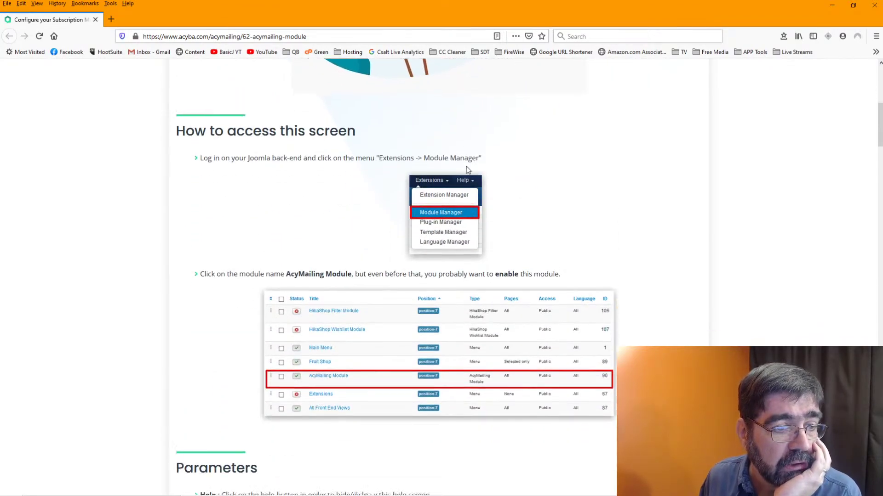
{"action": "scroll", "coordinate": [467, 180], "scroll_direction": "down", "scroll_amount": 10}
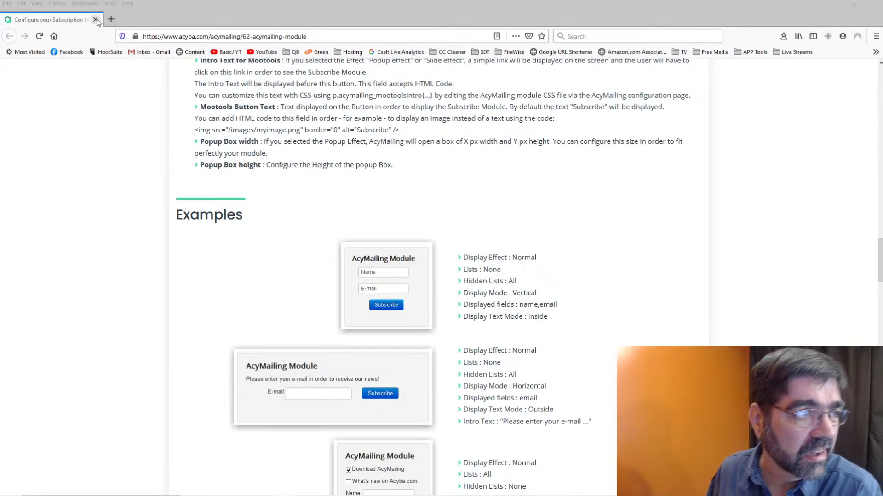
{"action": "key", "text": "alt+Tab"}
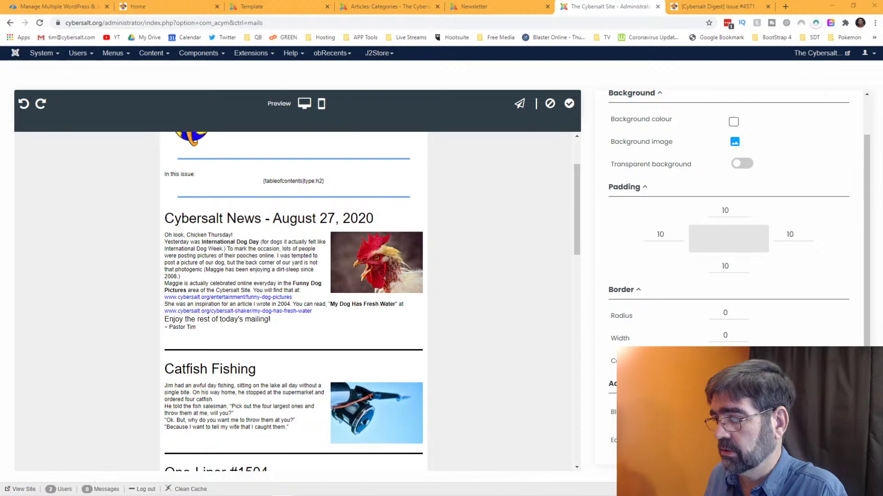
{"action": "left_click", "coordinate": [785, 7]}
{"action": "type", "text": "https://studio.youtube.com/watch?v=3ewHlxgO3PM"}
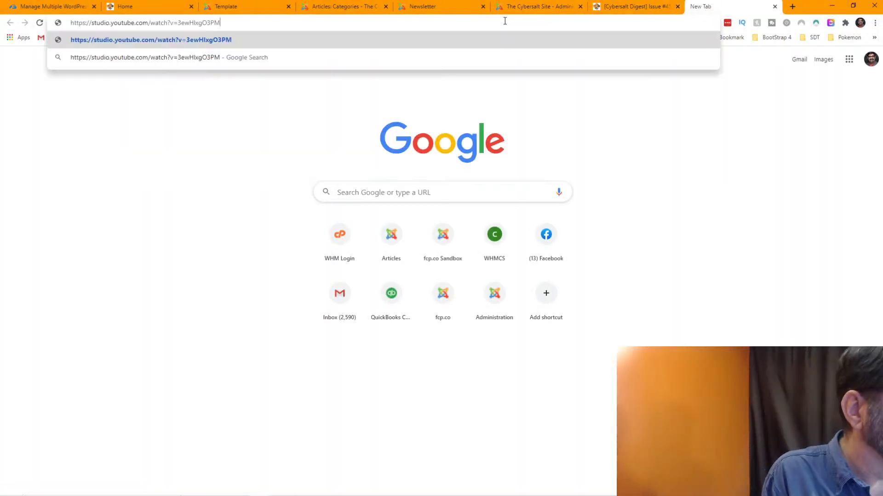
{"action": "key", "text": "Home"}
{"action": "key", "text": "Right"}
{"action": "key", "text": "Right"}
{"action": "key", "text": "Right"}
{"action": "key", "text": "Right"}
{"action": "key", "text": "Right"}
{"action": "key", "text": "Right"}
{"action": "key", "text": "Right"}
{"action": "key", "text": "Right"}
{"action": "key", "text": "Right"}
{"action": "key", "text": "Right"}
{"action": "key", "text": "BackSpace"}
{"action": "key", "text": "BackSpace"}
{"action": "key", "text": "Delete"}
{"action": "key", "text": "Delete"}
{"action": "key", "text": "Delete"}
{"action": "key", "text": "Delete"}
{"action": "key", "text": "Delete"}
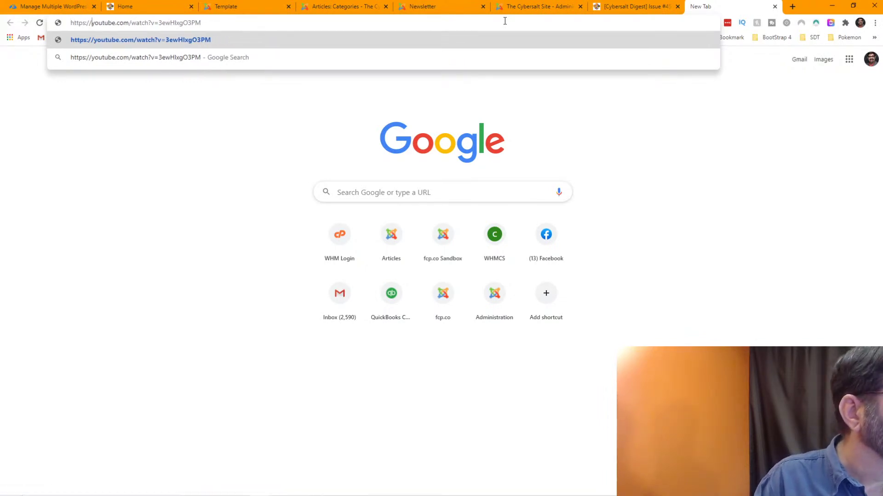
{"action": "key", "text": "Return"}
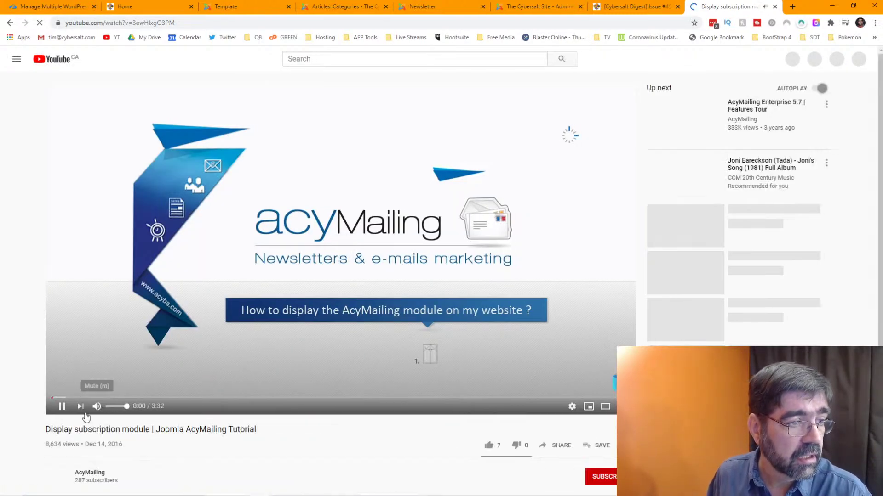
{"action": "left_click", "coordinate": [98, 407]}
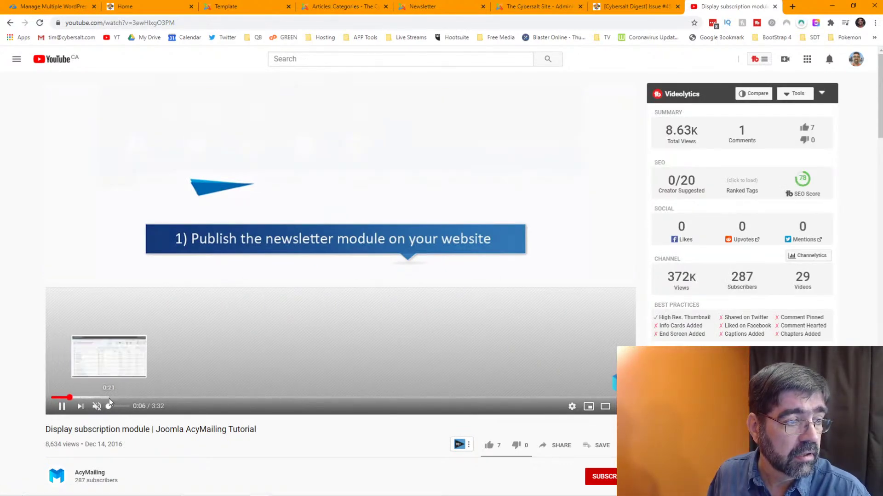
{"action": "left_click", "coordinate": [109, 398]}
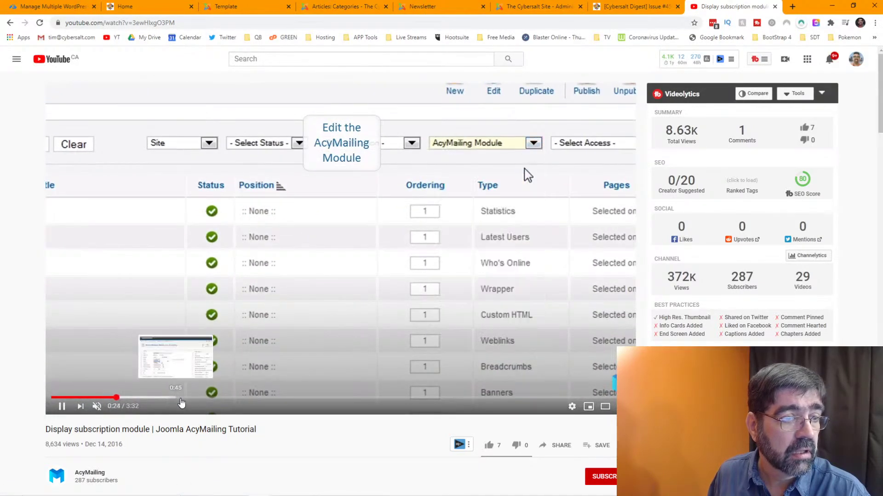
{"action": "left_click", "coordinate": [270, 398]}
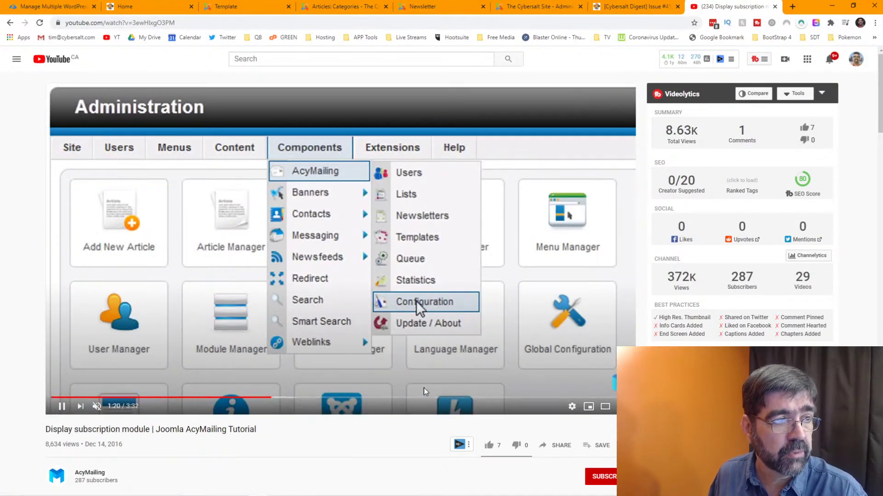
{"action": "left_click", "coordinate": [774, 6]}
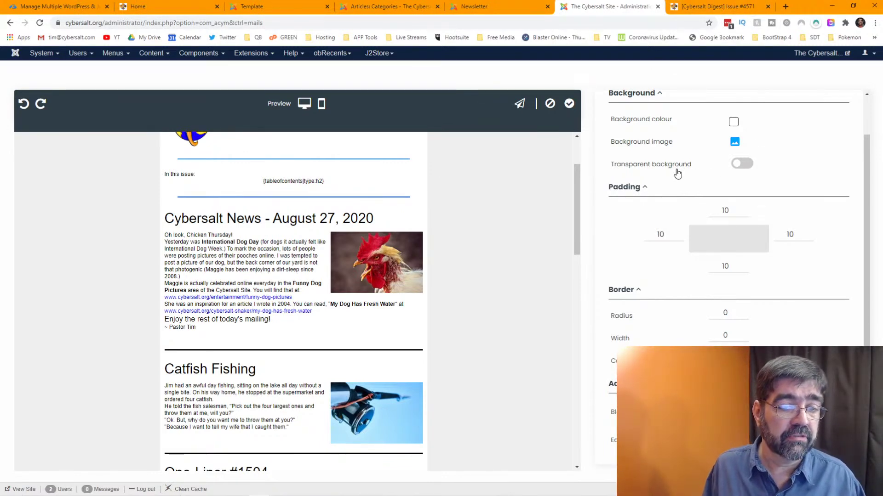
- Select the newsletter's header text block and bring up the dynamic-text Subscription options
{"action": "scroll", "coordinate": [677, 172], "scroll_direction": "up", "scroll_amount": 2}
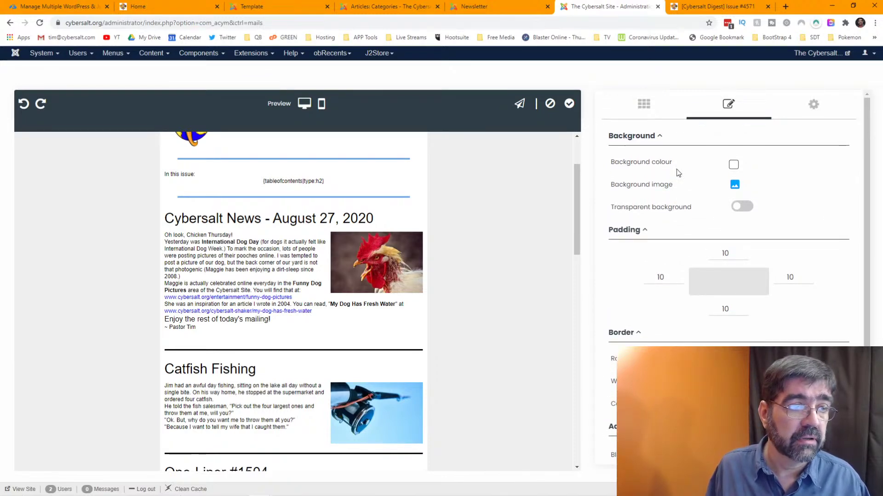
{"action": "scroll", "coordinate": [465, 227], "scroll_direction": "up", "scroll_amount": 1}
{"action": "scroll", "coordinate": [464, 227], "scroll_direction": "up", "scroll_amount": 3}
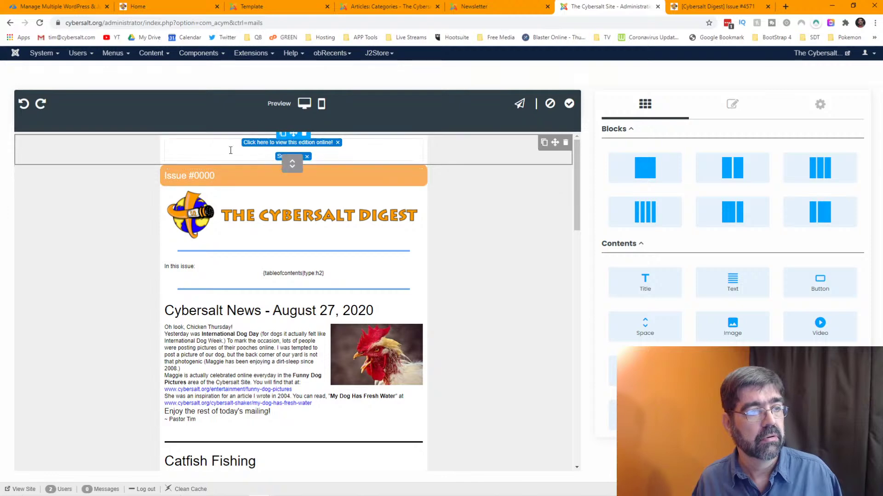
{"action": "left_click", "coordinate": [366, 152]}
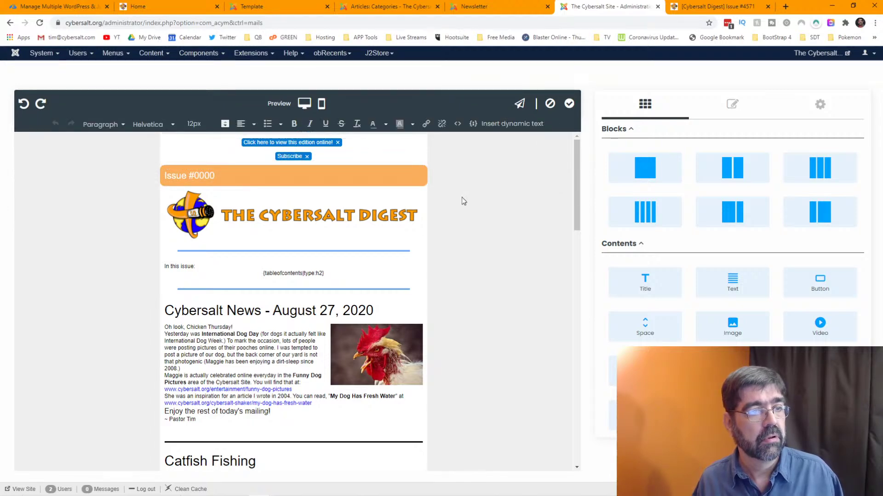
{"action": "left_click", "coordinate": [292, 157]}
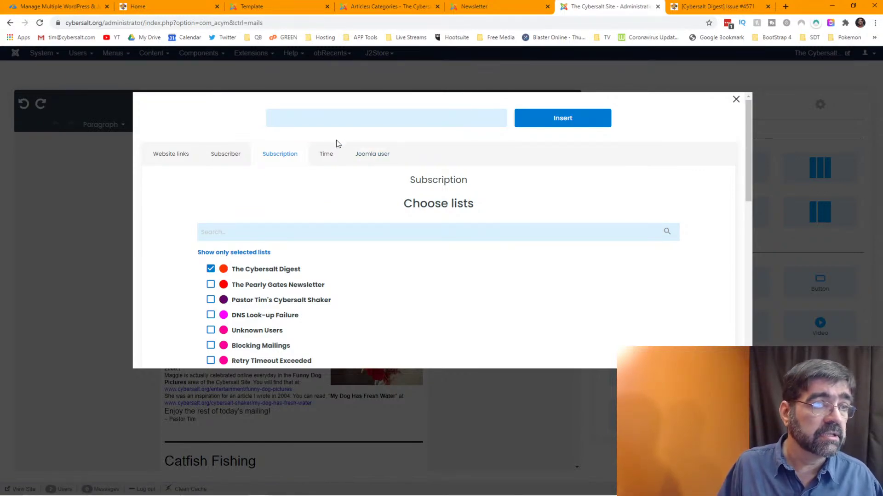
- Generate a subscribe link tied to The Cybersalt Digest list
{"action": "left_click", "coordinate": [347, 118]}
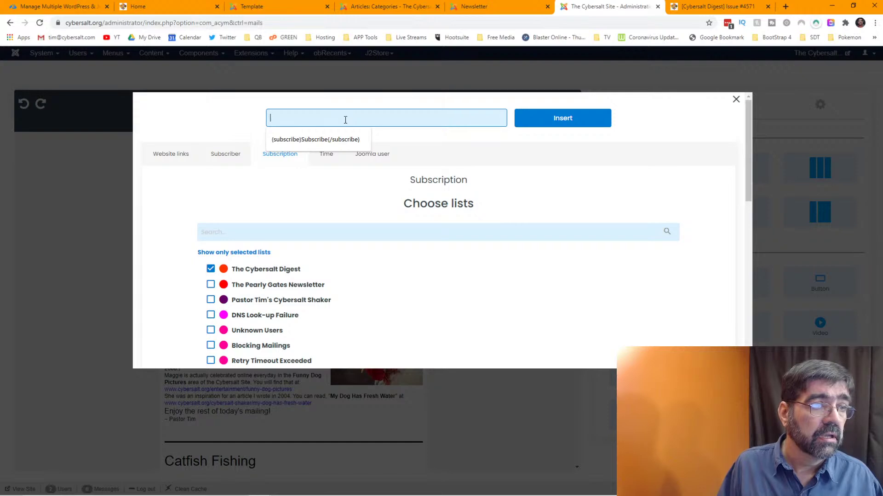
{"action": "left_click", "coordinate": [566, 122]}
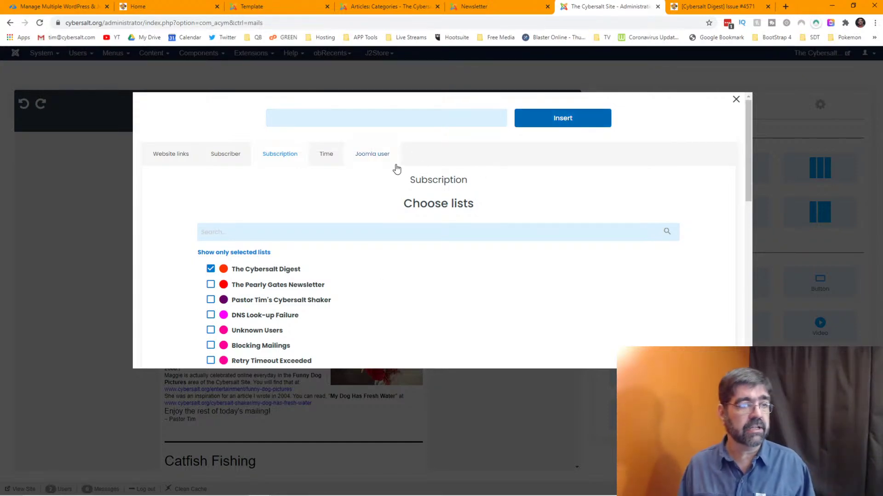
{"action": "left_click", "coordinate": [260, 273]}
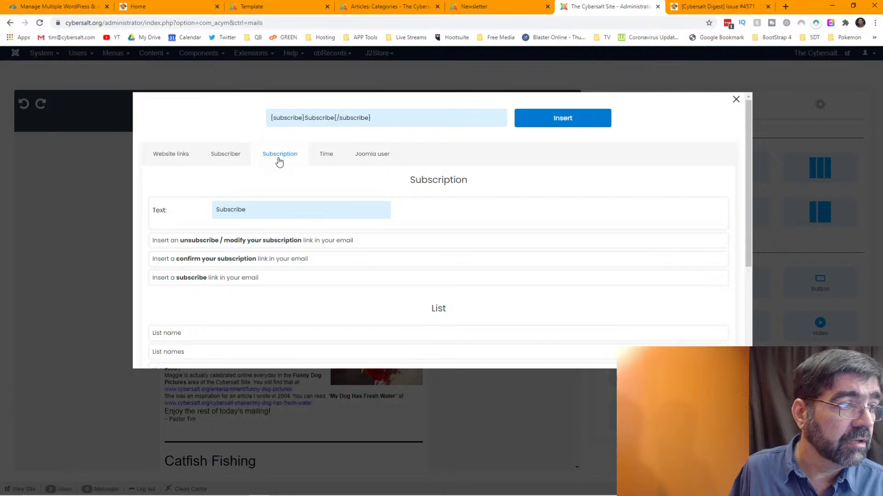
{"action": "left_click", "coordinate": [198, 279]}
{"action": "left_click", "coordinate": [210, 270]}
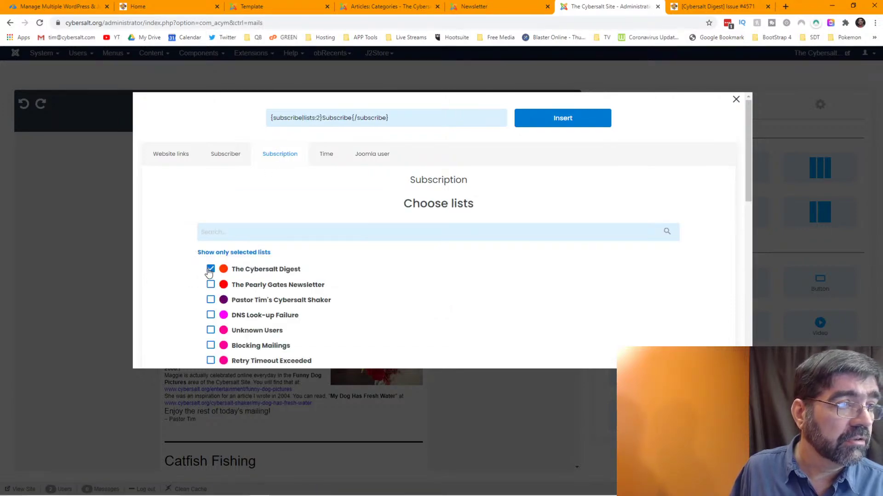
- Prefix the subscribe code with 'Was this forwarded to you? Don't miss out on future issues!<br>'
{"action": "left_click", "coordinate": [324, 117]}
{"action": "left_click", "coordinate": [324, 117]}
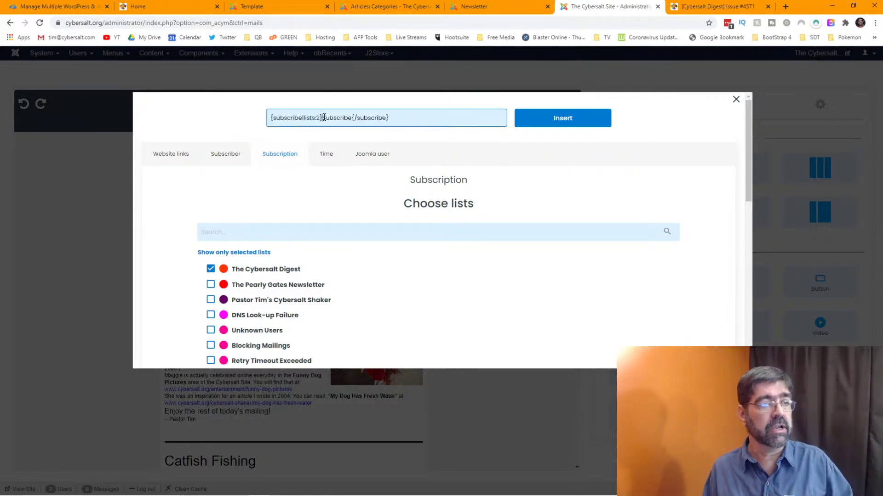
{"action": "type", "text": "Was this forwar"}
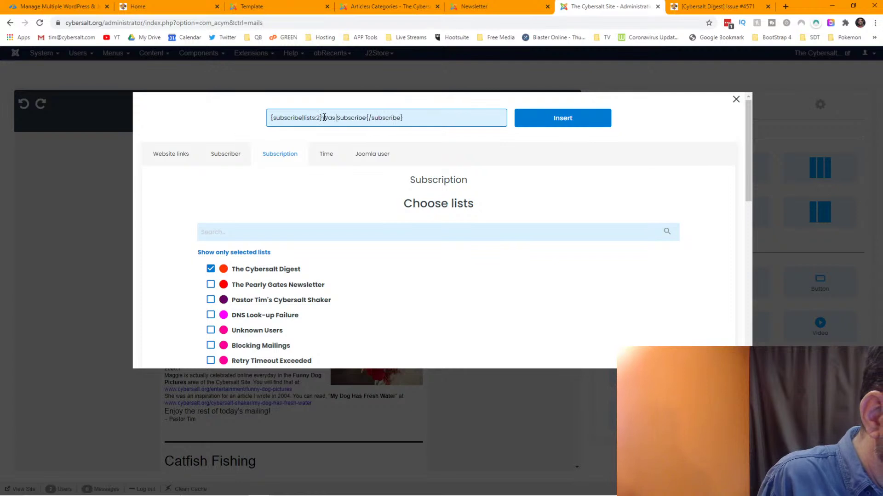
{"action": "type", "text": "d"}
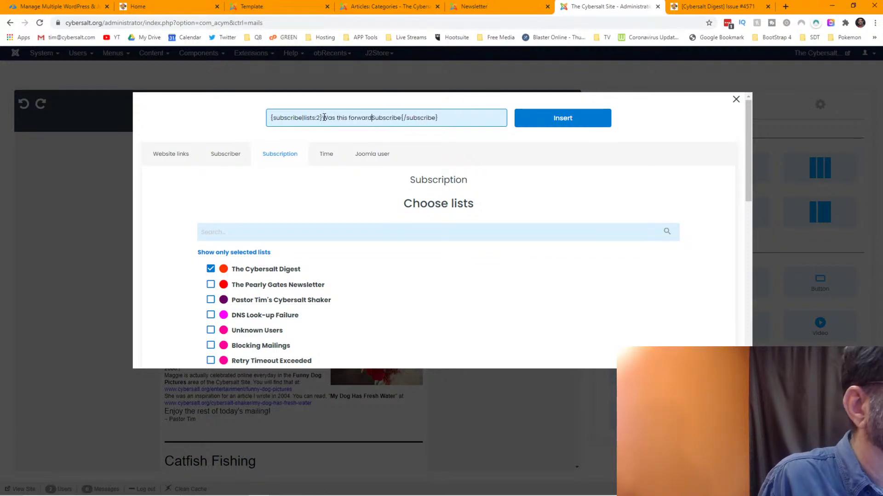
{"action": "type", "text": "ed to you"}
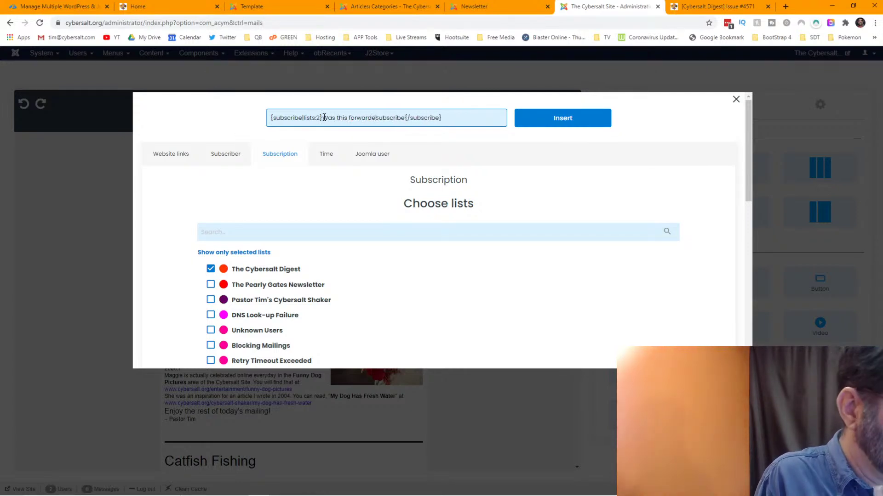
{"action": "type", "text": "? Doin"}
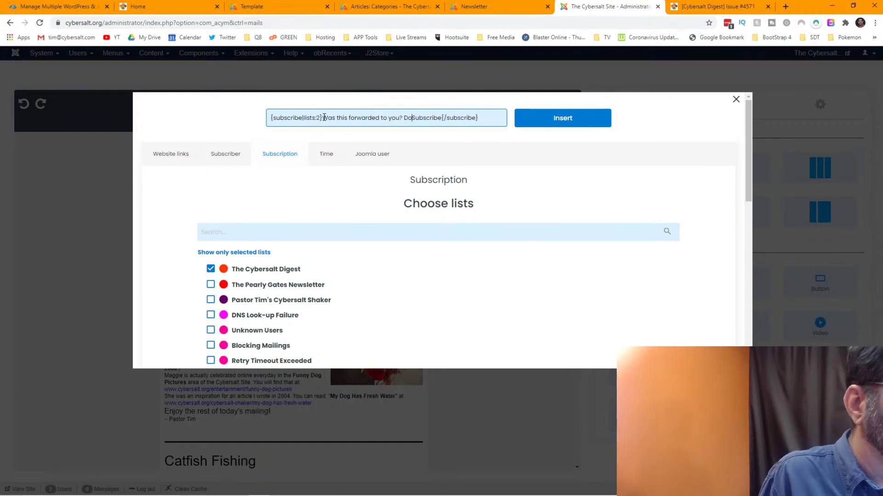
{"action": "type", "text": "n't miss out on future issues!"}
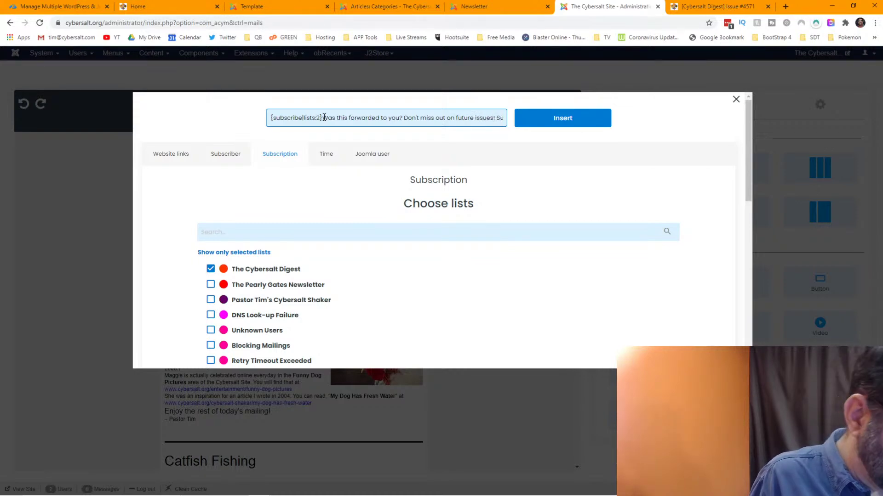
{"action": "type", "text": "r>"}
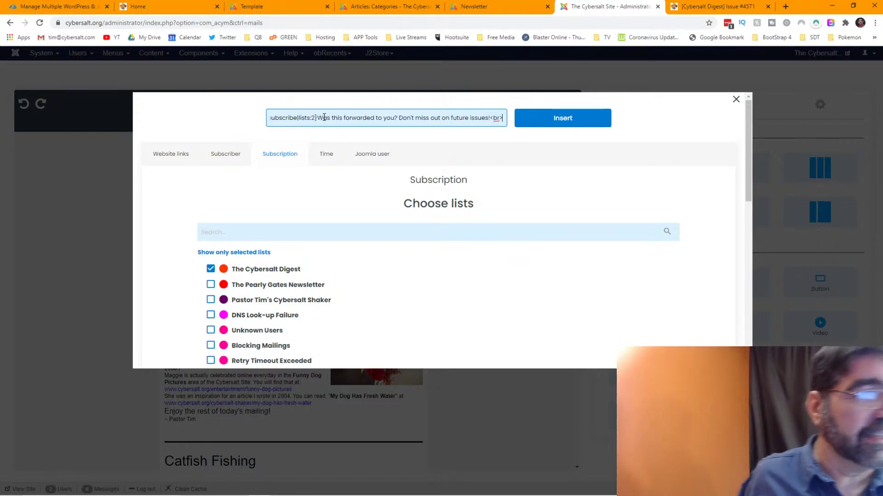
{"action": "key", "text": "ctrl+a"}
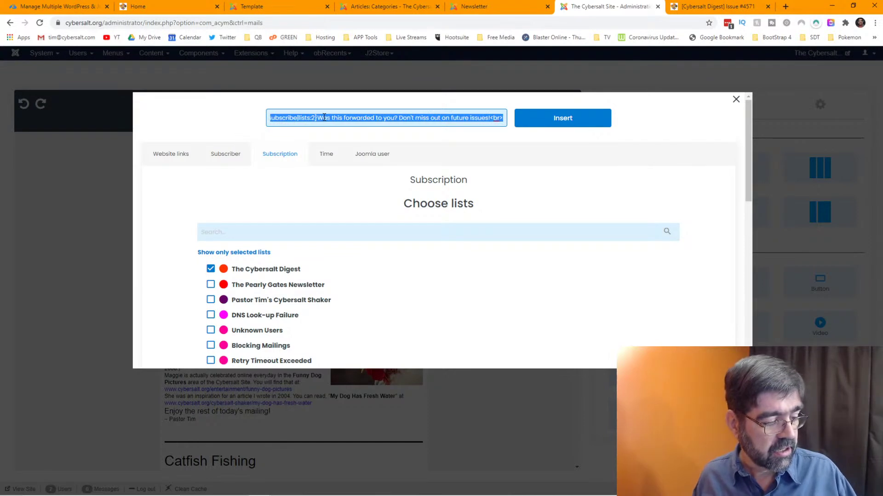
- Insert the forwarded-message subscribe code into the header and reselect the new text block
{"action": "left_click", "coordinate": [567, 115]}
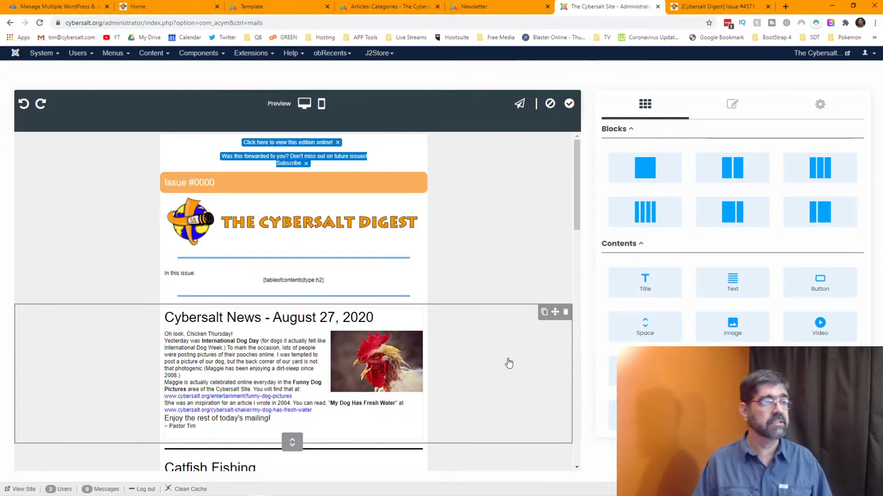
{"action": "left_click", "coordinate": [292, 160]}
- Reopen the subscribe options and paste the previously copied message code over the default code
{"action": "left_click", "coordinate": [292, 160]}
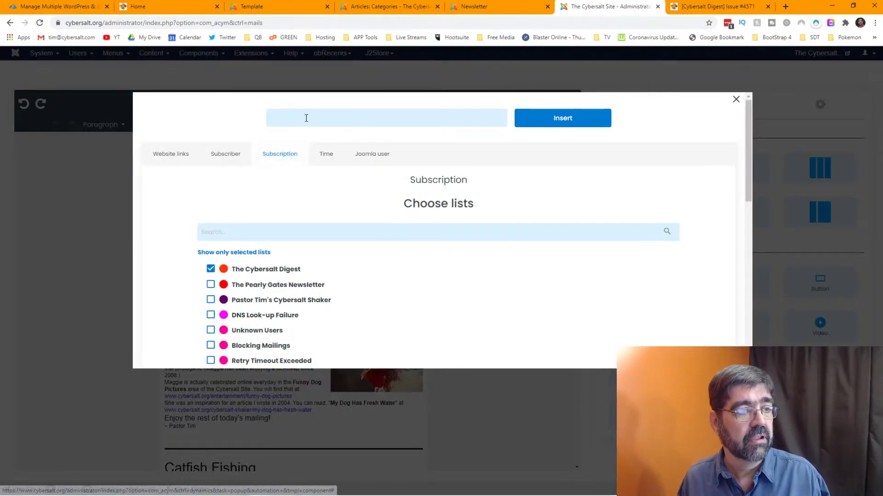
{"action": "left_click", "coordinate": [267, 273]}
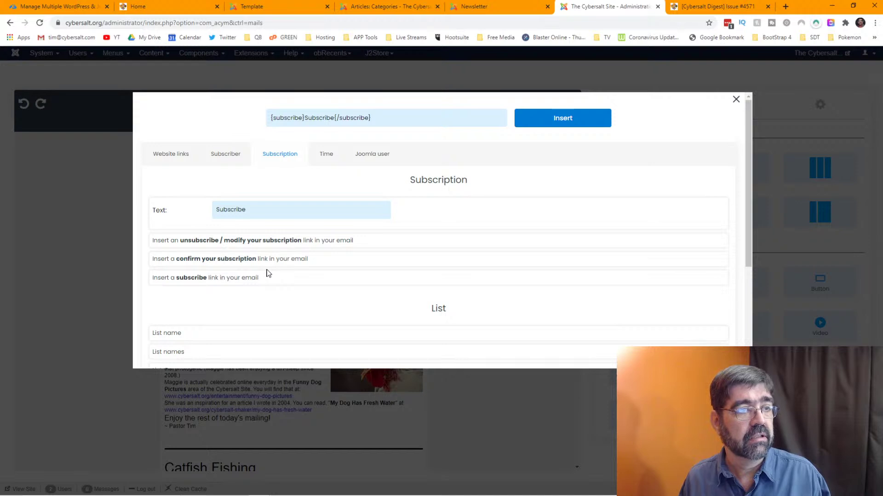
{"action": "left_click", "coordinate": [334, 118]}
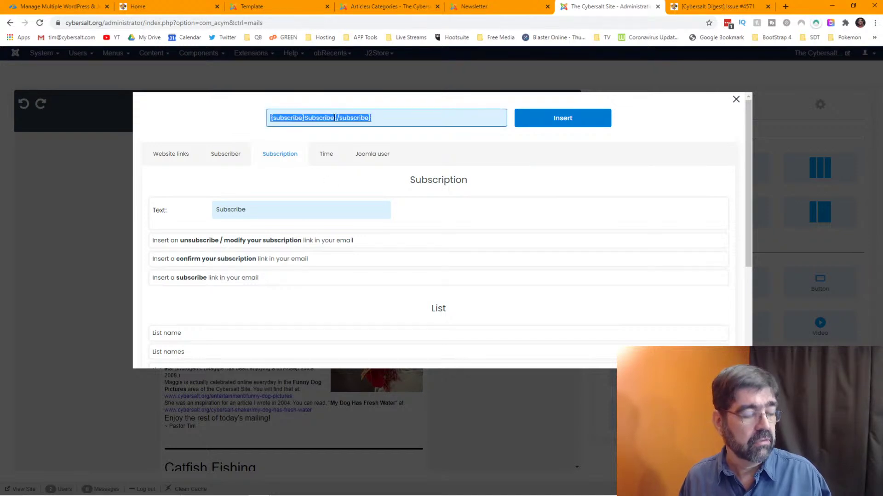
{"action": "key", "text": "ctrl+v"}
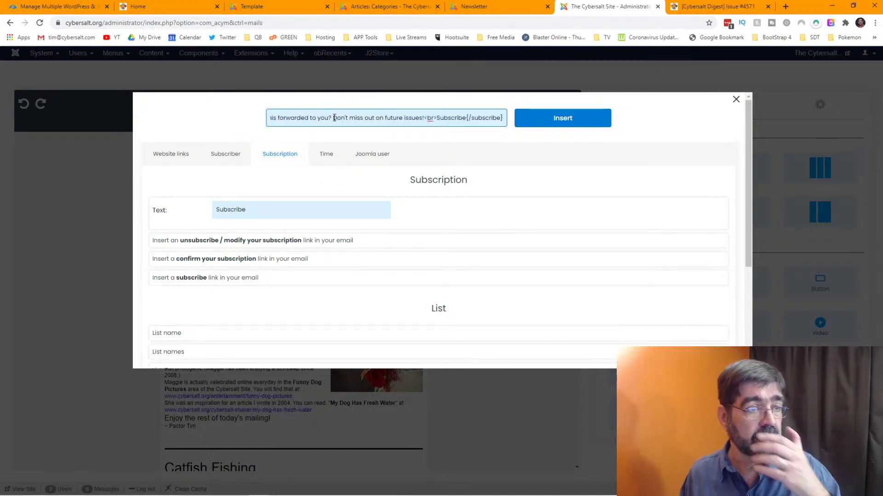
{"action": "left_click", "coordinate": [330, 117]}
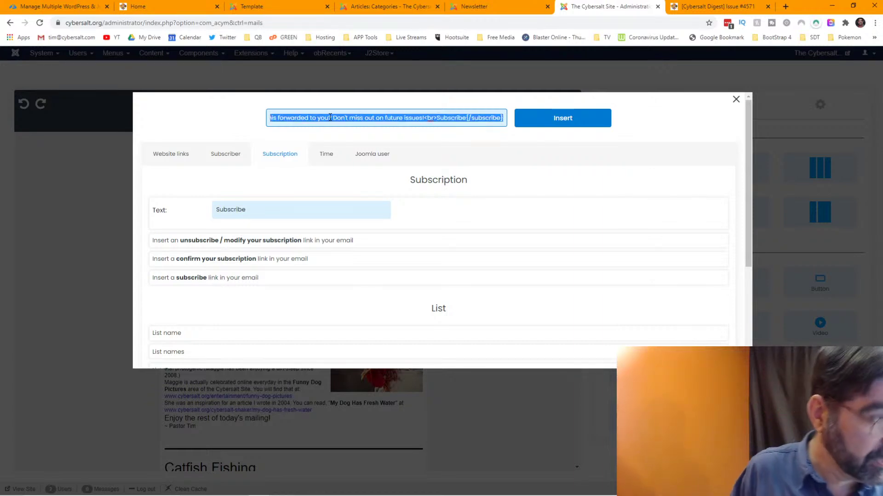
{"action": "left_click", "coordinate": [329, 118]}
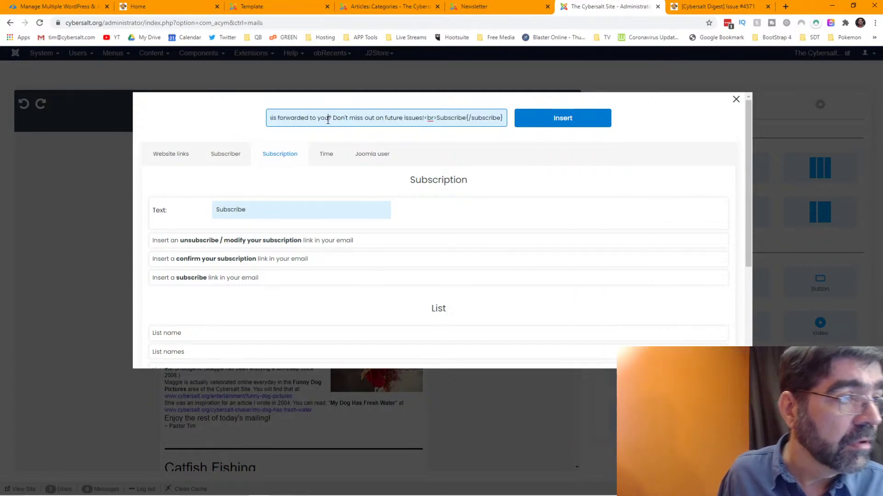
- Edit the code to 'Was this forwarded to you by a friend?<br>Don't miss out on future issues!<p>Subscribe'
{"action": "type", "text": "by a firend"}
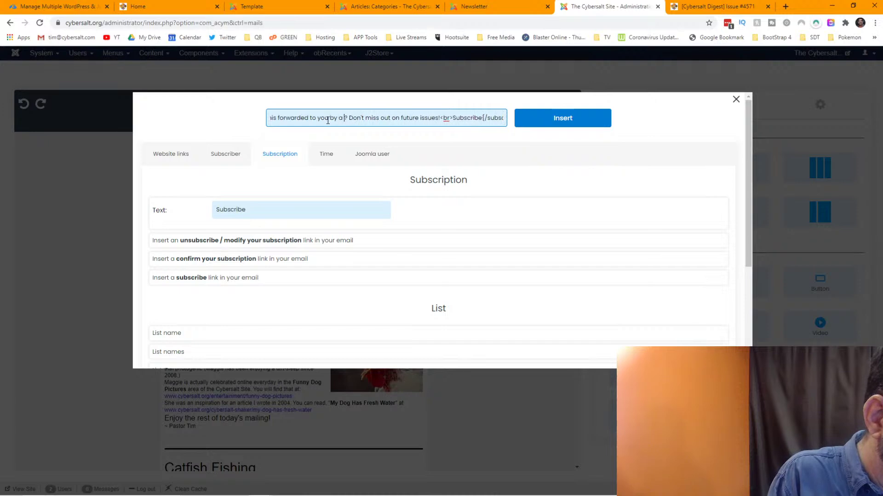
{"action": "key", "text": "BackSpace"}
{"action": "key", "text": "BackSpace"}
{"action": "key", "text": "BackSpace"}
{"action": "key", "text": "BackSpace"}
{"action": "key", "text": "BackSpace"}
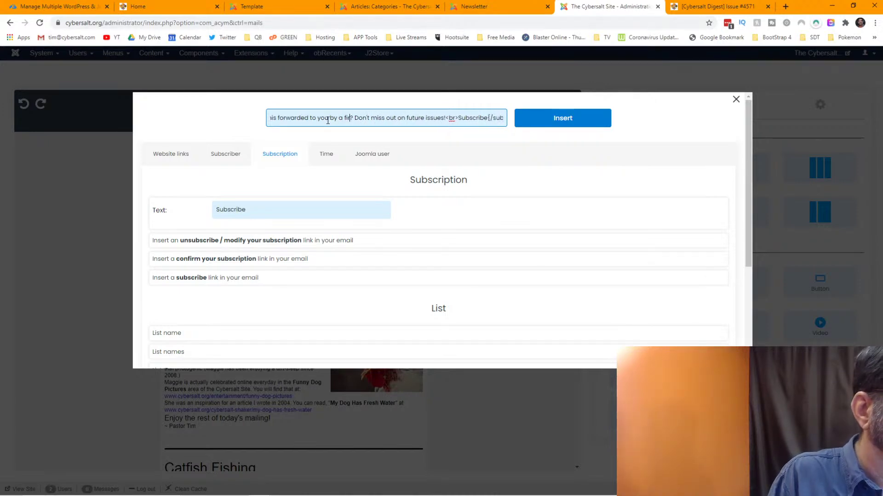
{"action": "type", "text": "riend?"}
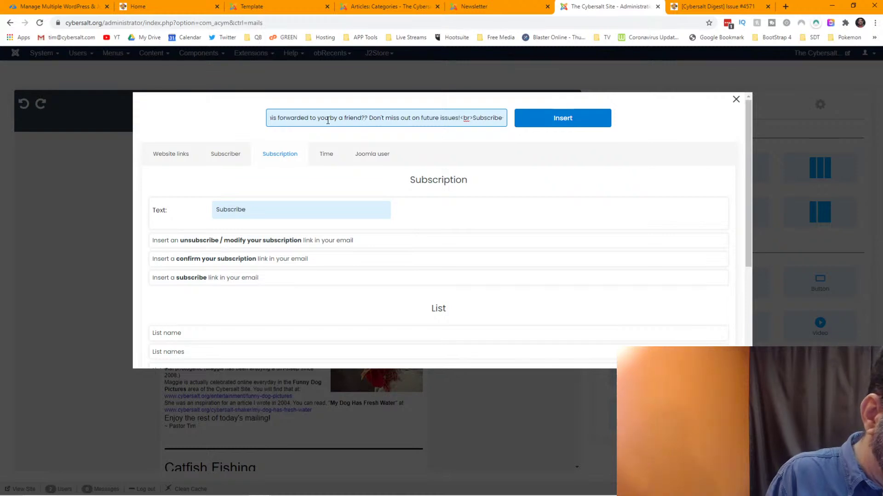
{"action": "type", "text": "<br>"}
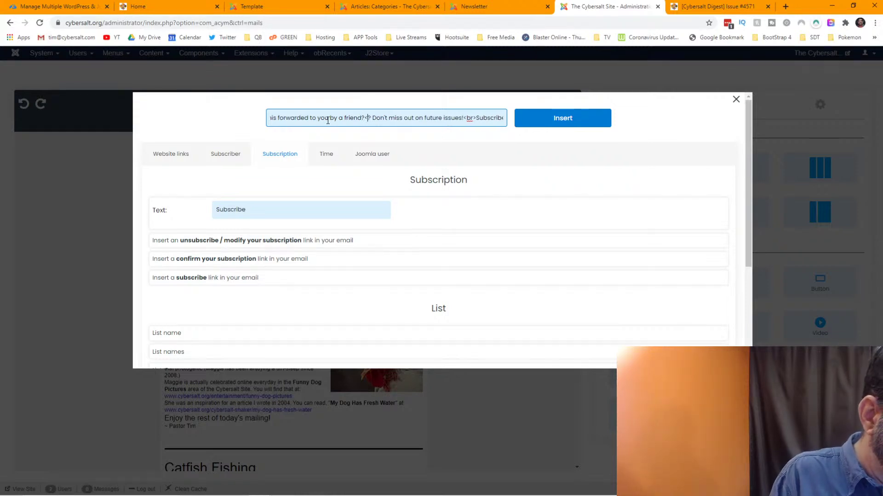
{"action": "key", "text": "Delete"}
{"action": "key", "text": "Delete"}
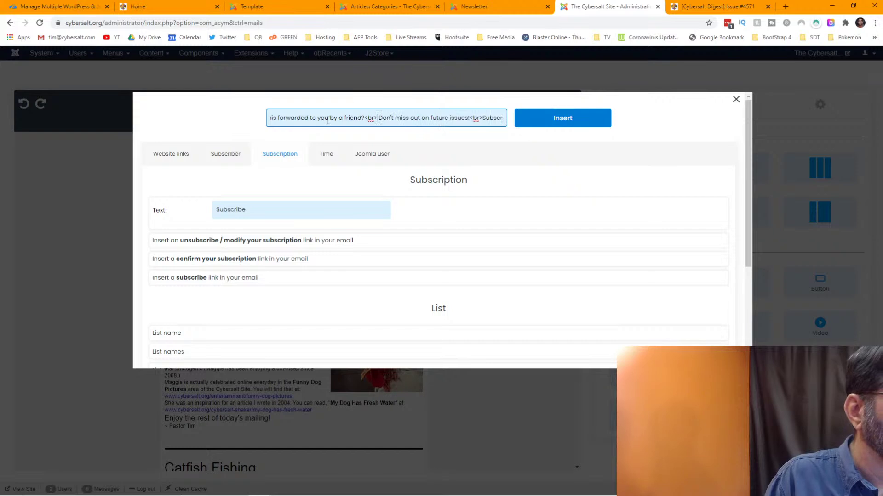
{"action": "key", "text": "End"}
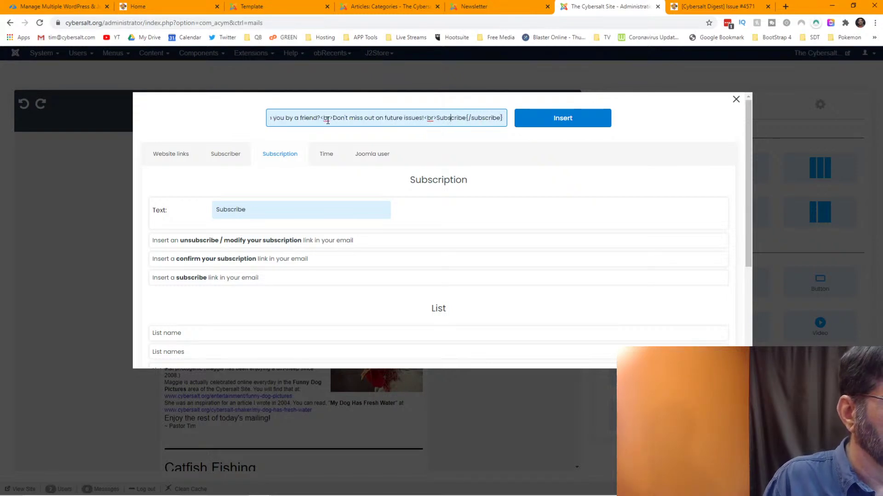
{"action": "key", "text": "BackSpace"}
{"action": "key", "text": "BackSpace"}
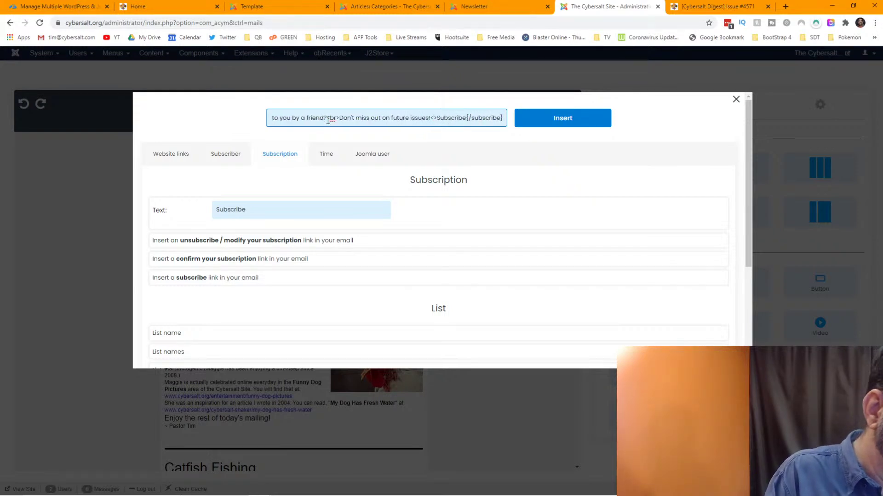
{"action": "type", "text": "p"}
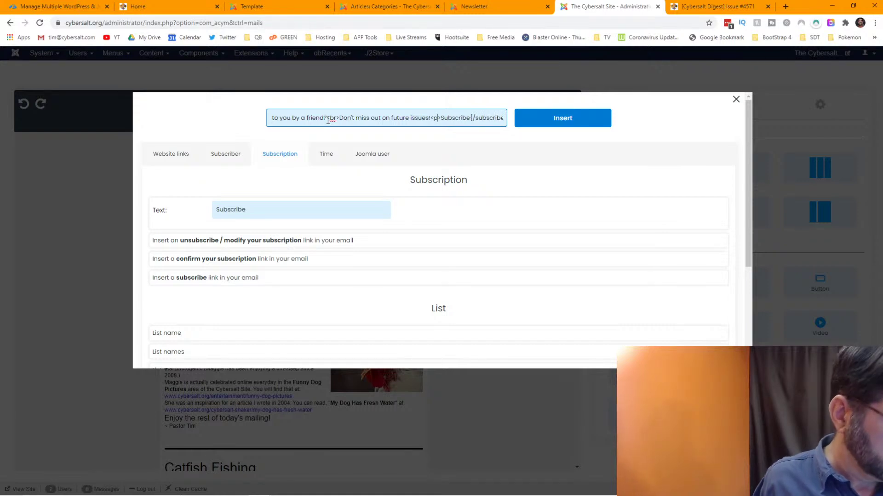
{"action": "key", "text": "ctrl+a"}
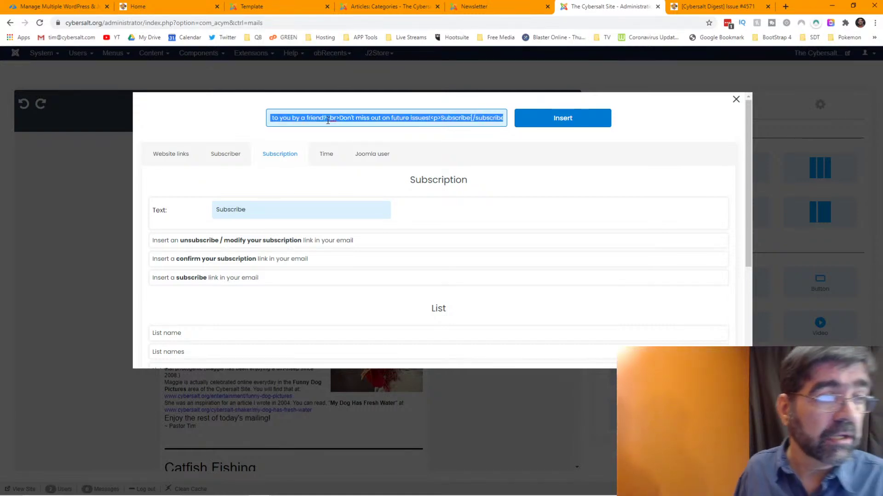
{"action": "key", "text": "Home"}
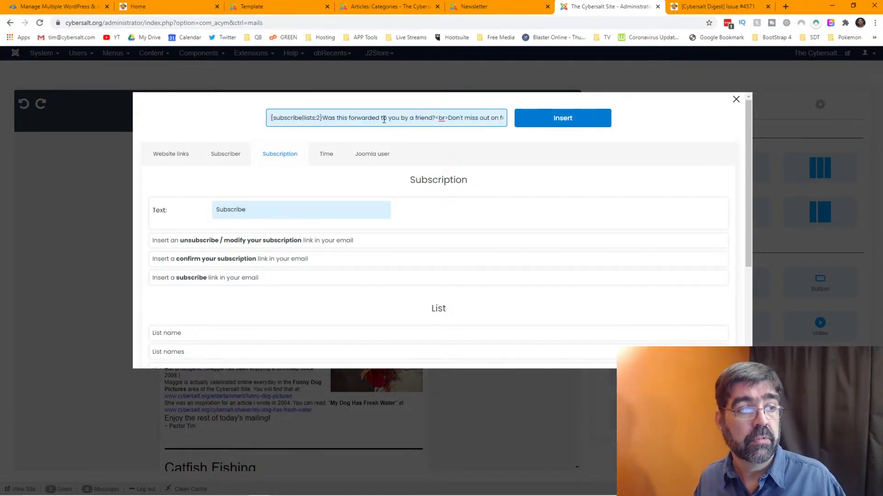
- Insert the by-a-friend message with its Subscribe link into the header and reselect the top block
{"action": "left_click", "coordinate": [543, 127]}
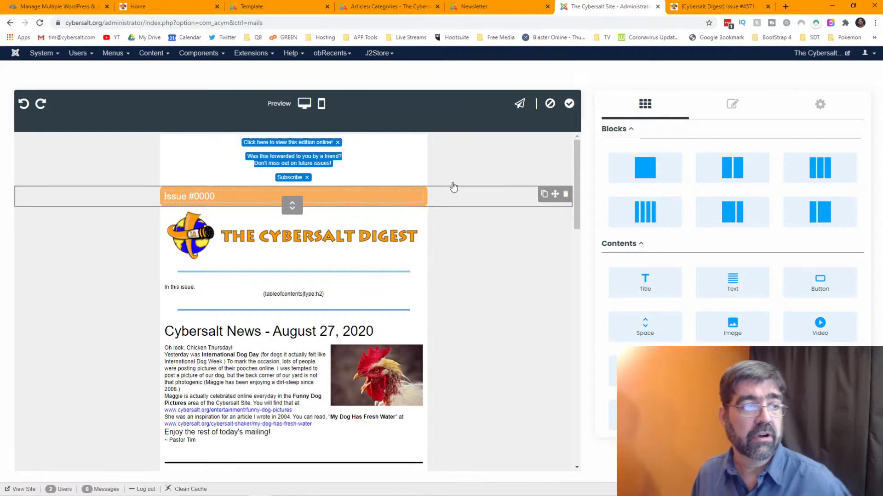
{"action": "left_click", "coordinate": [360, 175]}
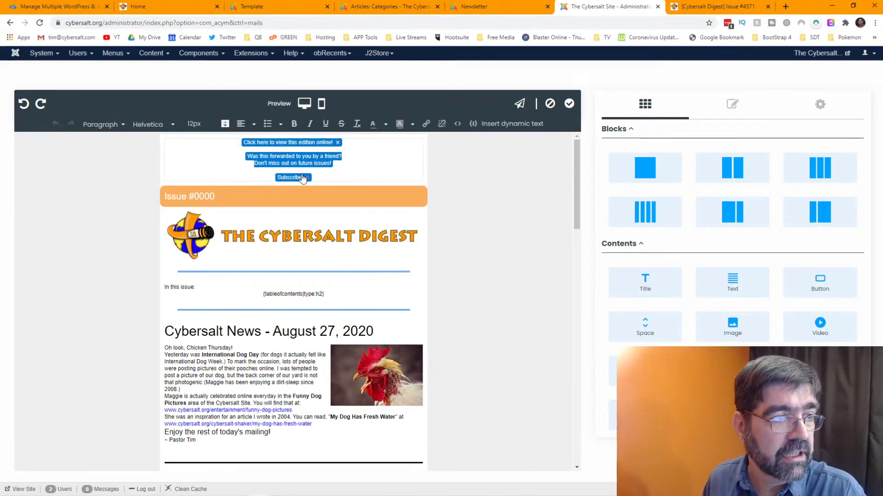
- Reopen the dynamic text window and paste the saved subscribe message code into its entry
{"action": "left_click", "coordinate": [295, 164]}
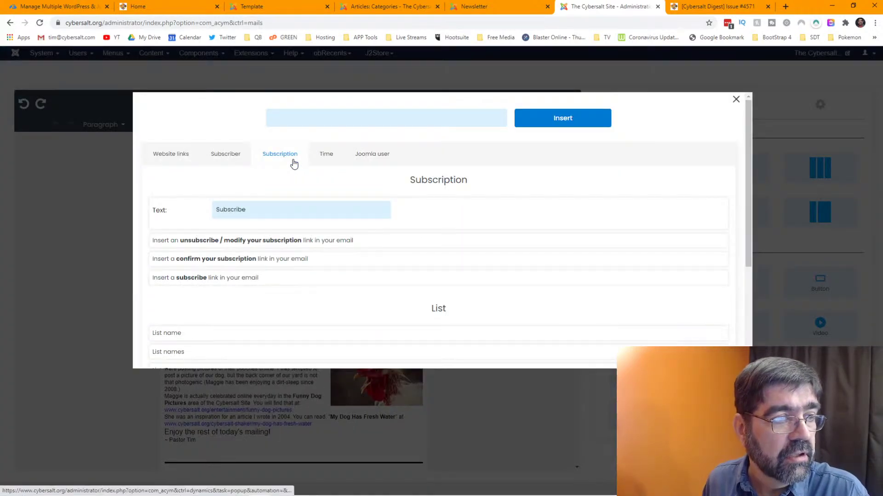
{"action": "left_click", "coordinate": [309, 118]}
{"action": "key", "text": "ctrl+v"}
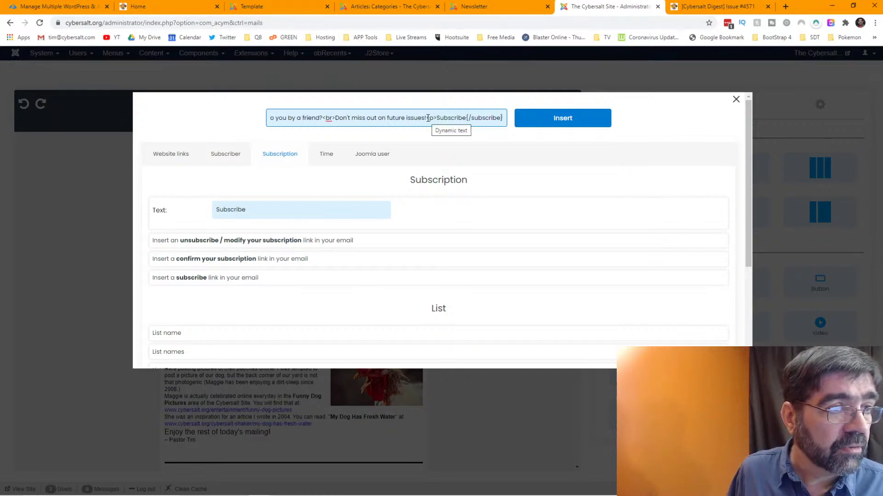
{"action": "left_click_drag", "start_coordinate": [436, 117], "coordinate": [328, 119]}
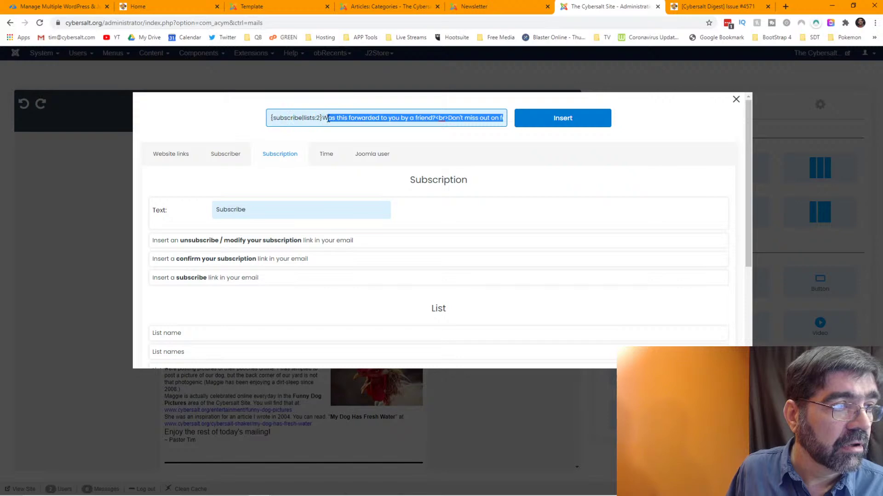
{"action": "left_click", "coordinate": [325, 118]}
{"action": "key", "text": "shift+Home"}
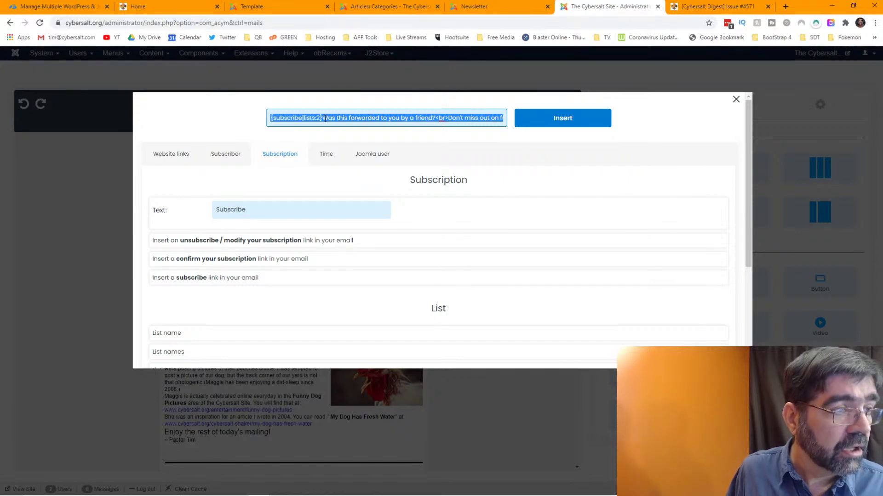
{"action": "key", "text": "BackSpace"}
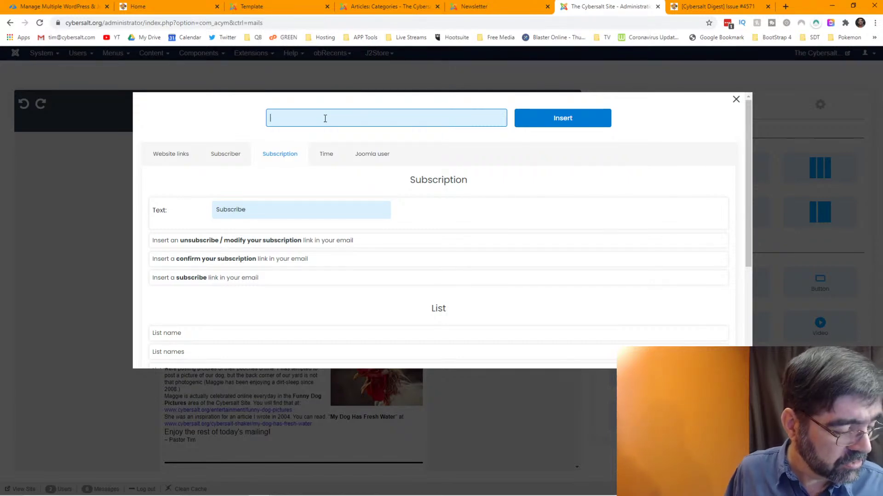
{"action": "key", "text": "ctrl+v"}
- Clear the entry and paste the subscribe code back in, bringing Notepad++ forward for rework
{"action": "key", "text": "ctrl+a"}
{"action": "left_click", "coordinate": [449, 118]}
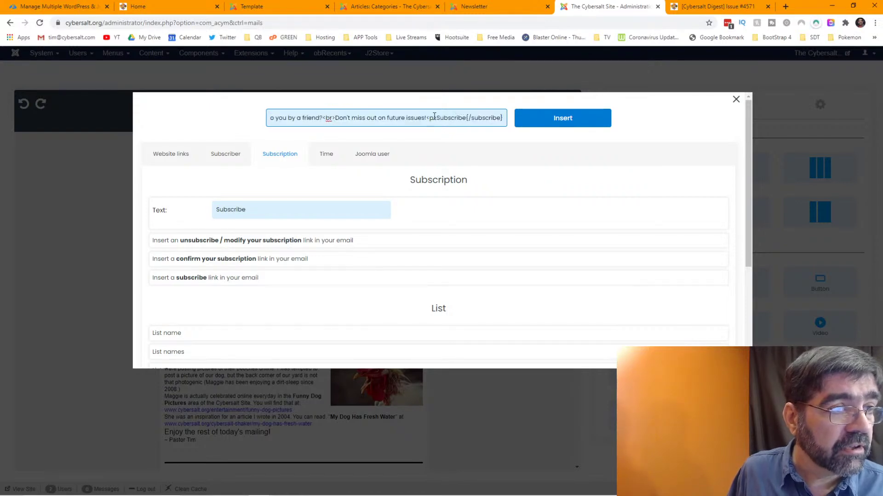
{"action": "left_click_drag", "start_coordinate": [432, 117], "coordinate": [329, 117]}
{"action": "key", "text": "ctrl+a"}
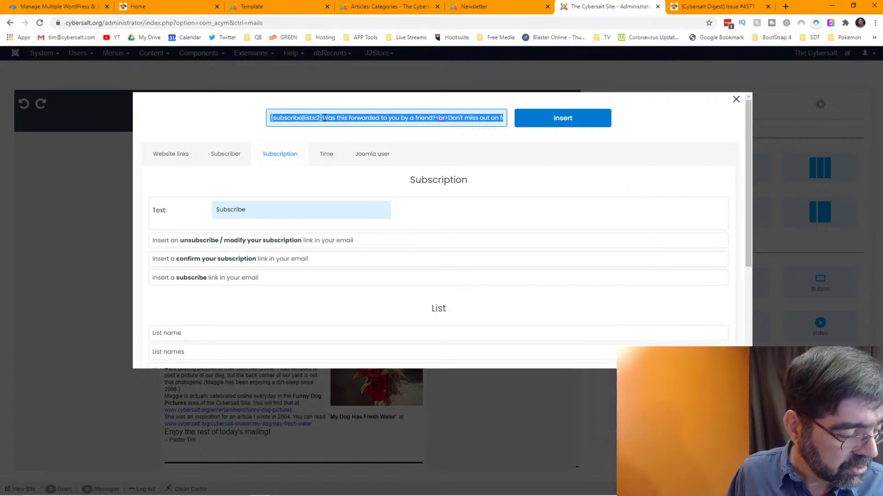
{"action": "key", "text": "BackSpace"}
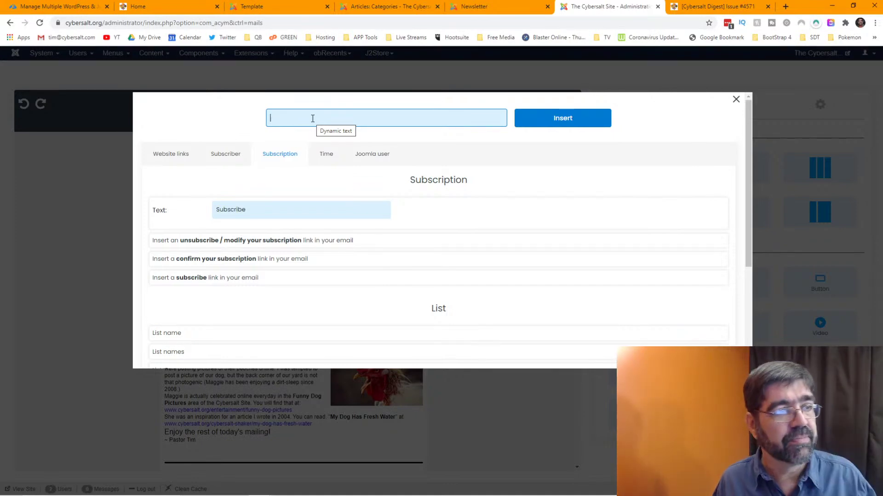
{"action": "left_click", "coordinate": [313, 119]}
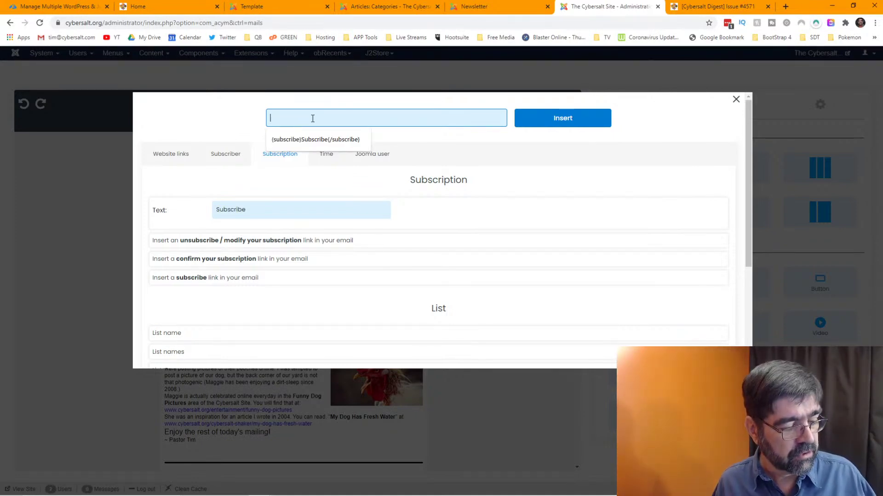
{"action": "key", "text": "ctrl+v"}
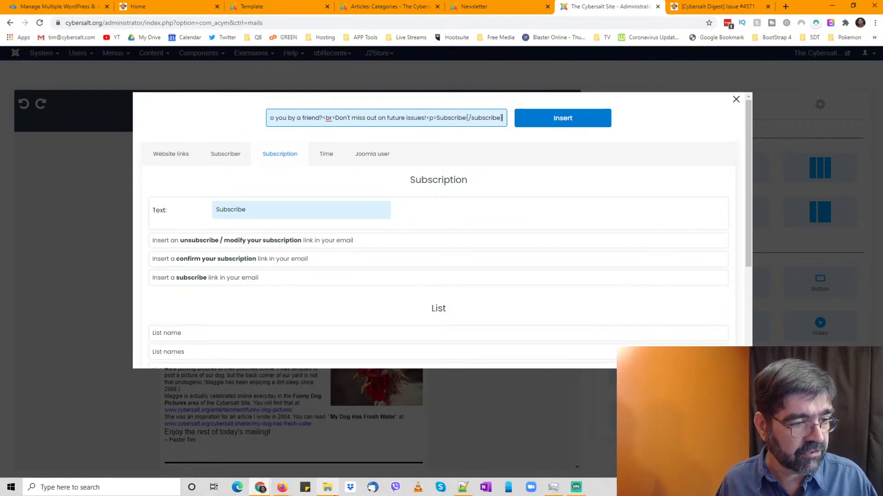
{"action": "left_click", "coordinate": [462, 487]}
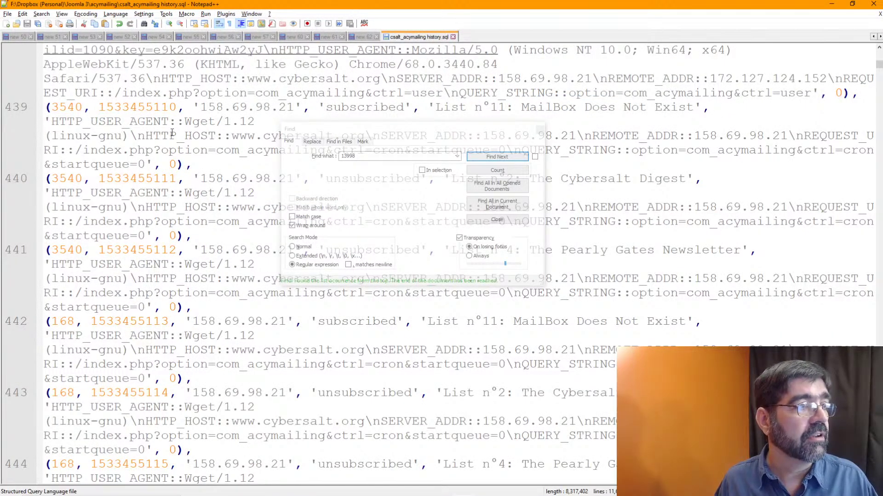
- Paste the subscribe markup into a new Notepad++ document and move the forwarded message to the line start
{"action": "left_click", "coordinate": [7, 24]}
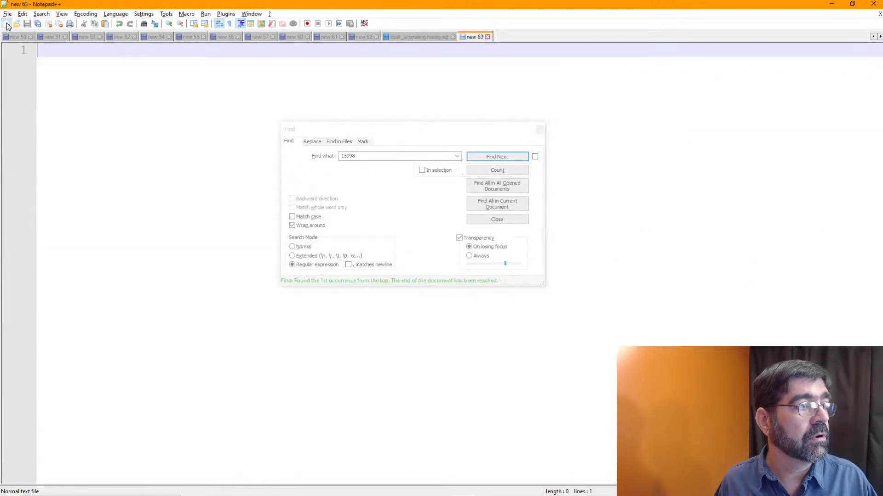
{"action": "left_click", "coordinate": [538, 130]}
{"action": "type", "text": "{subscribe|lists:2}Was this forwarded to you by a friend?<br>Don't miss out on future issues!<p>Subscribe{/subscribe}"}
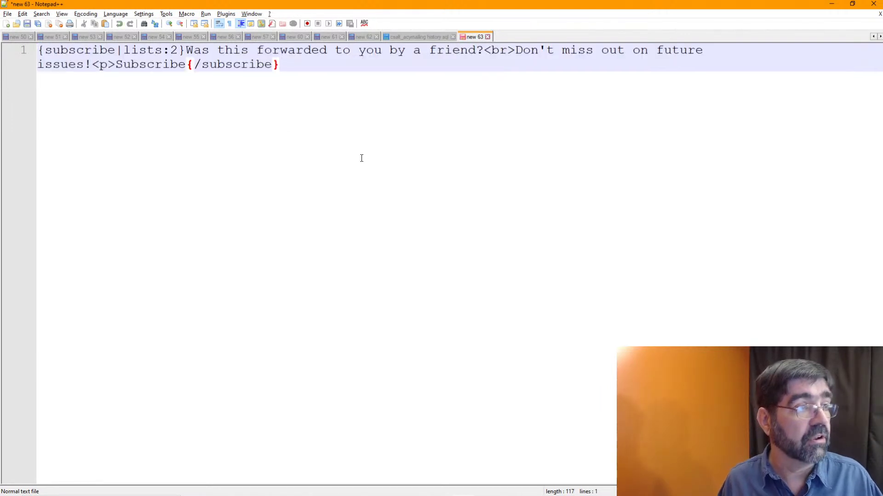
{"action": "left_click_drag", "start_coordinate": [186, 51], "coordinate": [97, 65]}
{"action": "key", "text": "ctrl+c"}
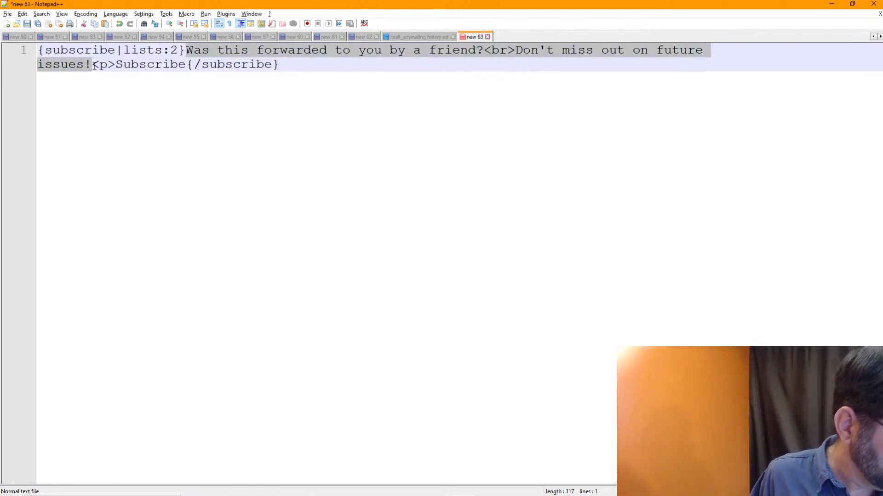
{"action": "key", "text": "Delete"}
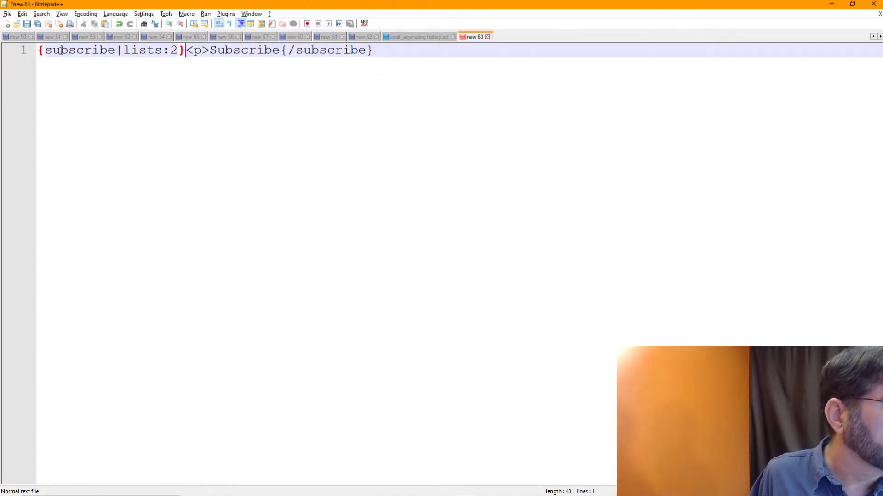
{"action": "key", "text": "ctrl+v"}
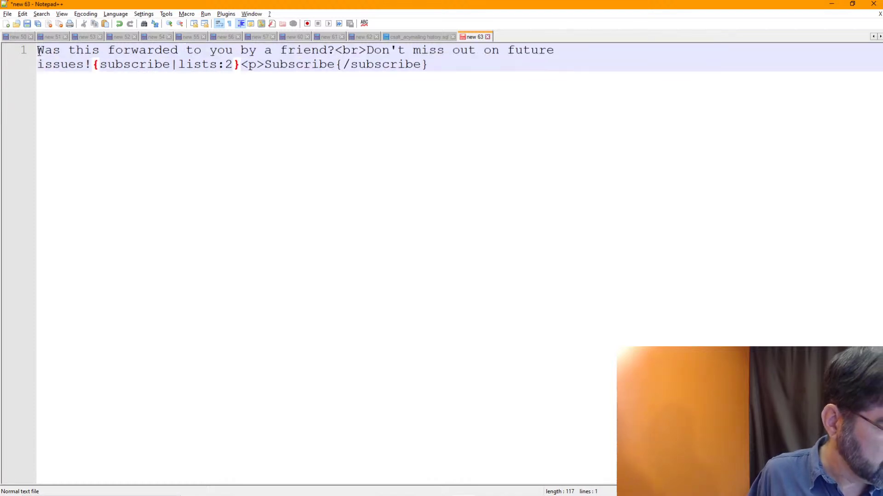
- Move the <p> tag to just after 'issues!' so only Subscribe is linked, and select the line
{"action": "left_click_drag", "start_coordinate": [262, 65], "coordinate": [244, 66]}
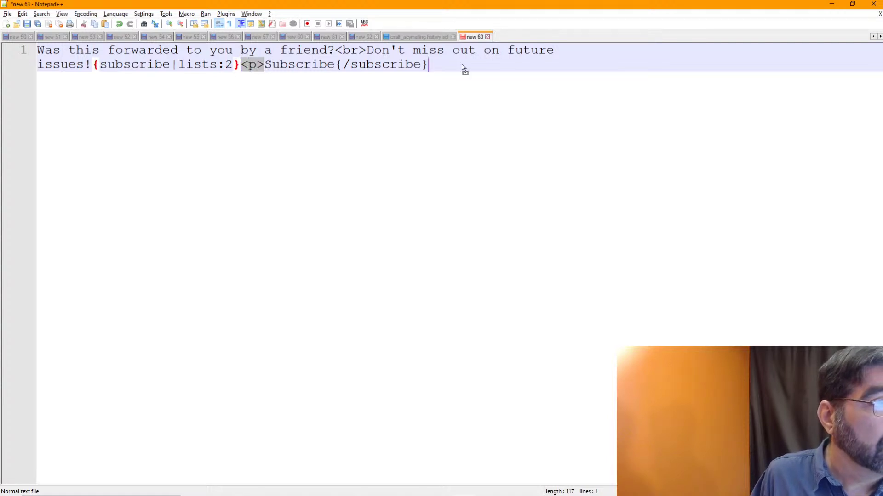
{"action": "left_click_drag", "start_coordinate": [95, 68], "coordinate": [94, 67]}
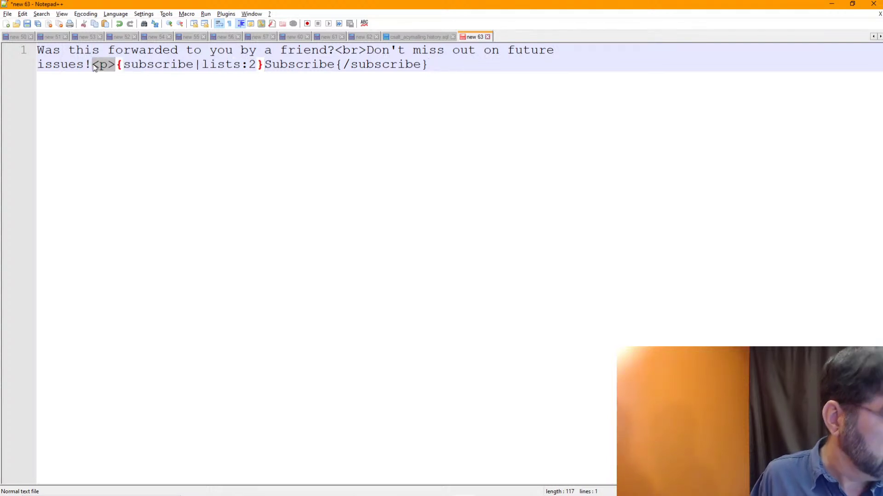
{"action": "left_click", "coordinate": [95, 67]}
{"action": "key", "text": "ctrl+a"}
{"action": "key", "text": "alt+Tab"}
- Insert the rearranged markup into the header and delete the duplicate Subscribe link
{"action": "key", "text": "ctrl+a"}
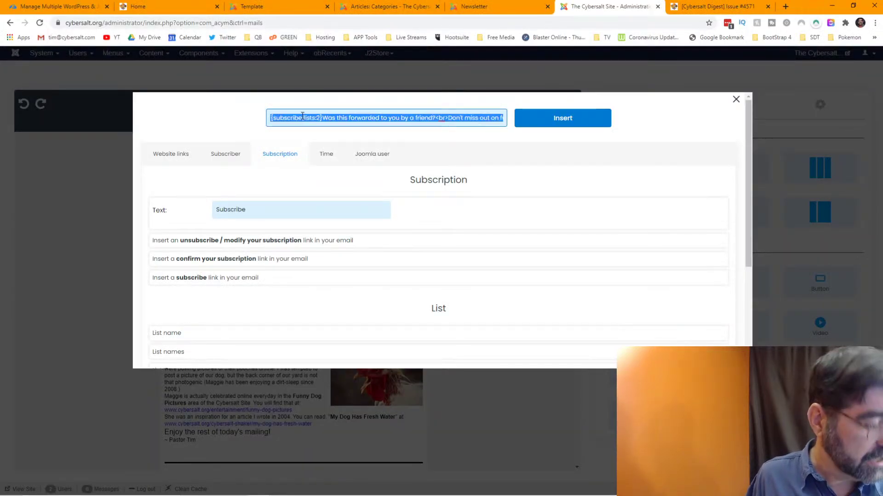
{"action": "key", "text": "ctrl+v"}
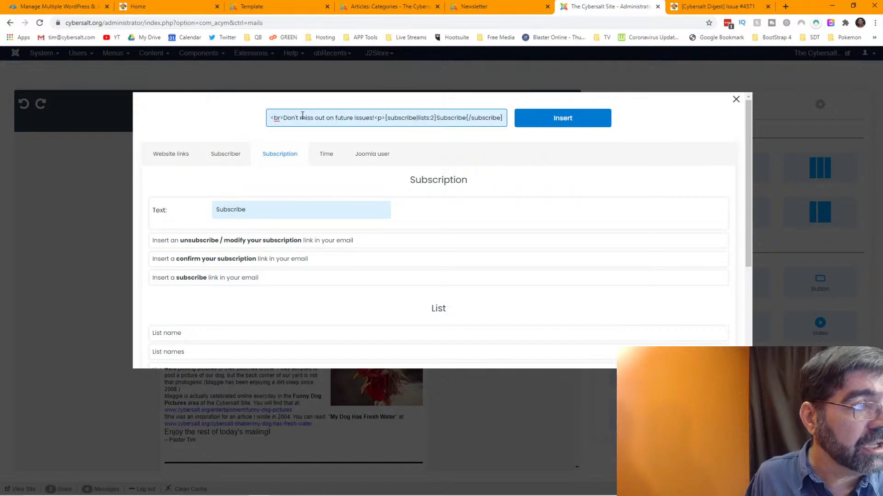
{"action": "key", "text": "Home"}
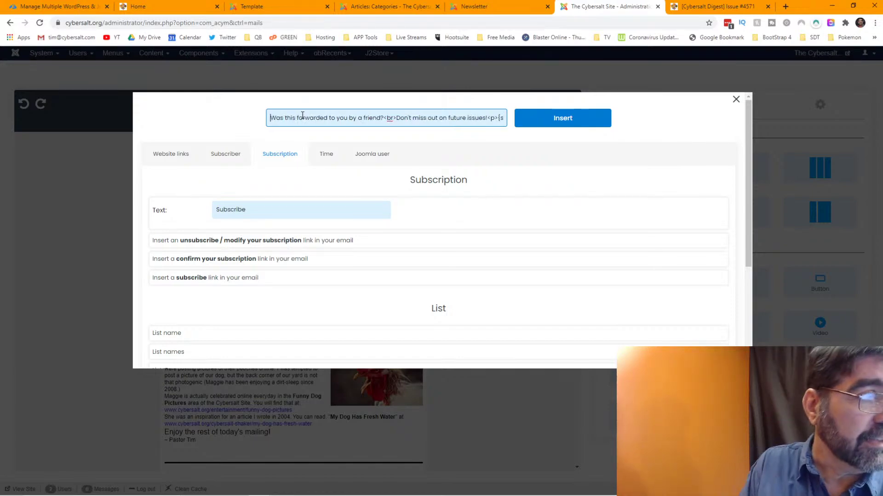
{"action": "left_click", "coordinate": [570, 122]}
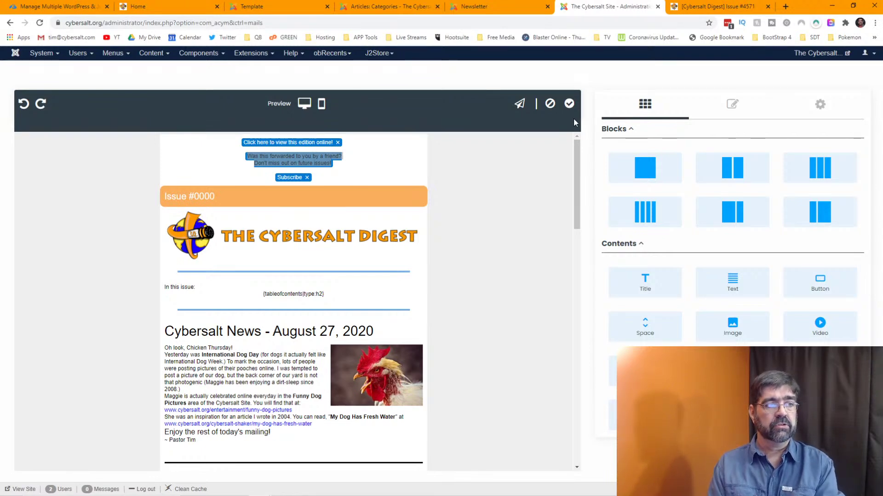
{"action": "key", "text": "ctrl+z"}
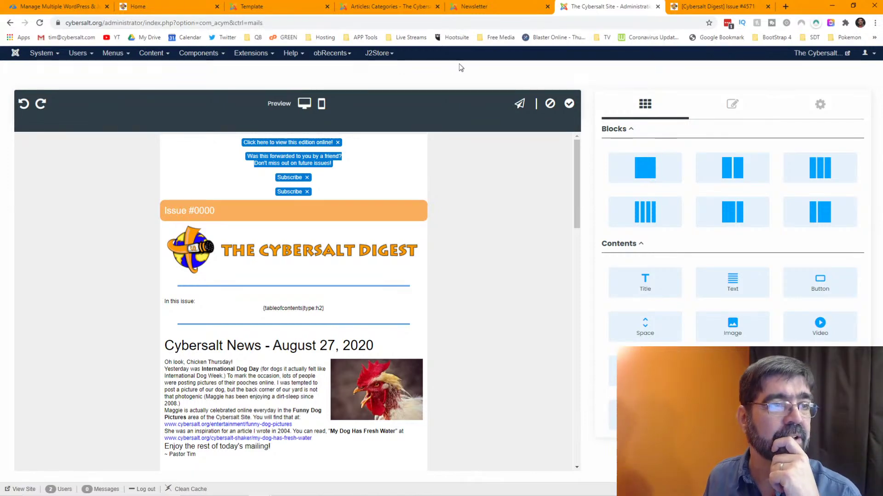
{"action": "left_click", "coordinate": [307, 195]}
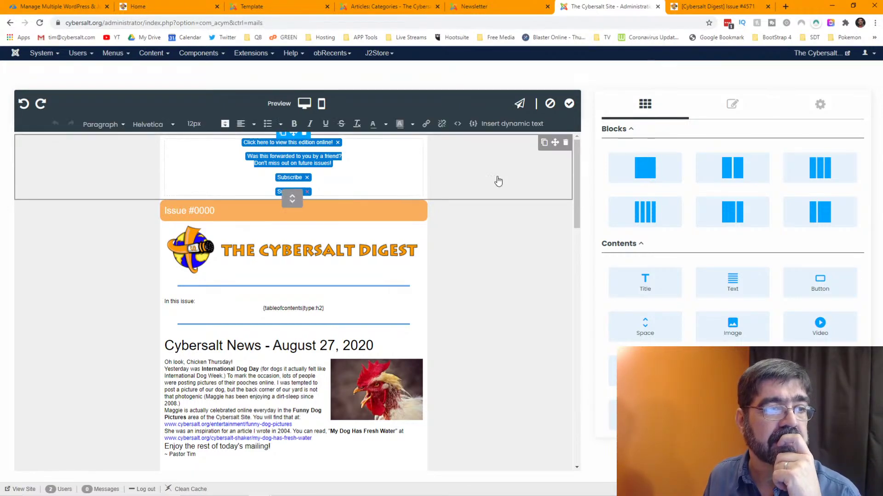
{"action": "left_click", "coordinate": [463, 182]}
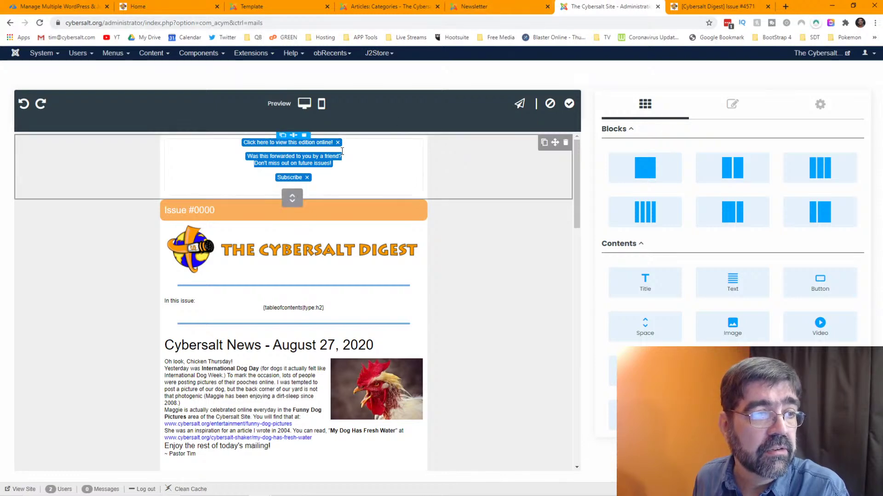
- Paste the subscribe markup again with the <br> replaced by a space, and insert it into the header
{"action": "left_click", "coordinate": [311, 165]}
{"action": "left_click", "coordinate": [317, 116]}
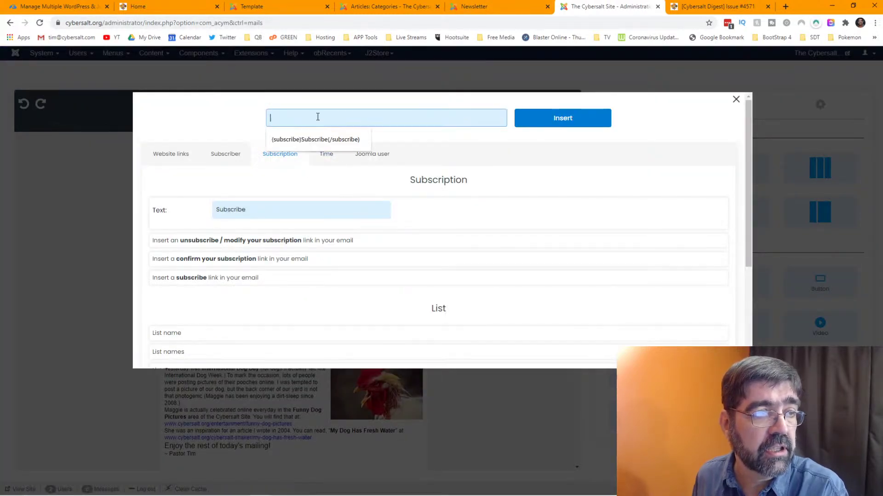
{"action": "type", "text": "<br>Don't miss out on future issues!<p>{subscribe|lists:2}Subscribe{/subscribe}"}
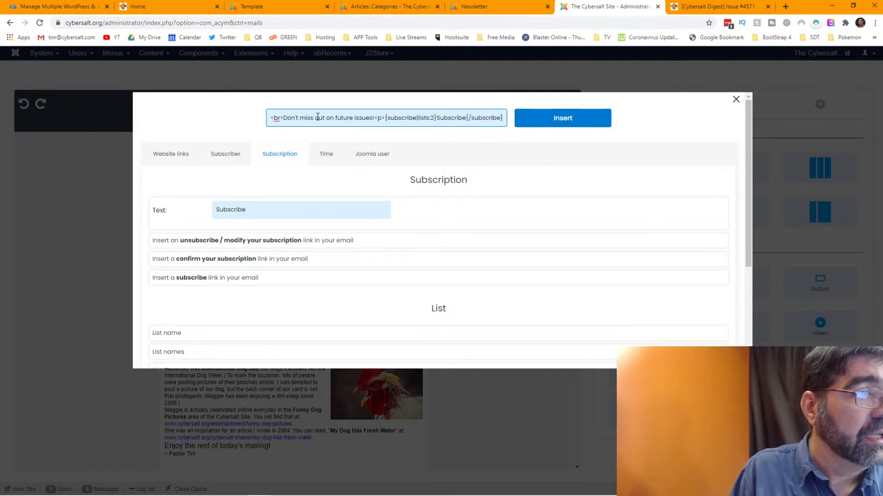
{"action": "key", "text": "Left"}
{"action": "key", "text": "Left"}
{"action": "key", "text": "Left"}
{"action": "key", "text": "Left"}
{"action": "key", "text": "Left"}
{"action": "key", "text": "Left"}
{"action": "key", "text": "Left"}
{"action": "key", "text": "Left"}
{"action": "key", "text": "Left"}
{"action": "key", "text": "Left"}
{"action": "key", "text": "Left"}
{"action": "key", "text": "Left"}
{"action": "key", "text": "Left"}
{"action": "key", "text": "Left"}
{"action": "key", "text": "Left"}
{"action": "key", "text": "Left"}
{"action": "key", "text": "Left"}
{"action": "key", "text": "Left"}
{"action": "key", "text": "Left"}
{"action": "key", "text": "Left"}
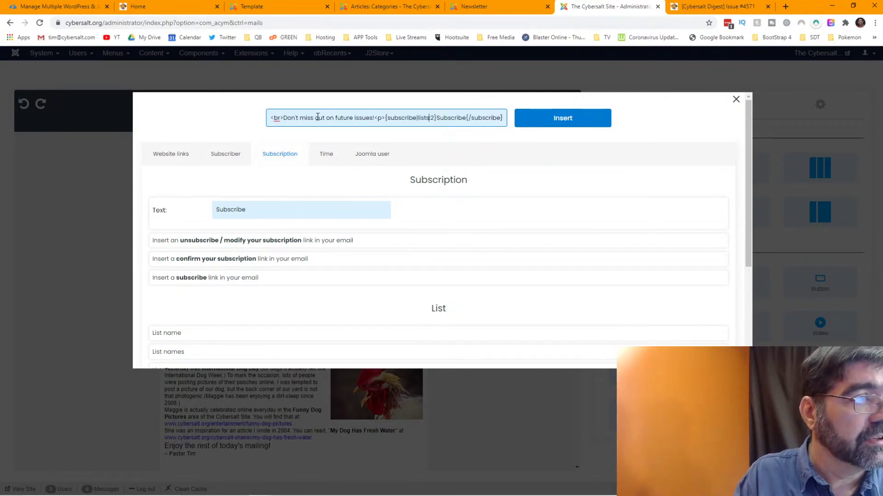
{"action": "key", "text": "Left"}
{"action": "key", "text": "Left"}
{"action": "key", "text": "Left"}
{"action": "key", "text": "Left"}
{"action": "key", "text": "Left"}
{"action": "key", "text": "Left"}
{"action": "key", "text": "Left"}
{"action": "key", "text": "Left"}
{"action": "key", "text": "Left"}
{"action": "key", "text": "Left"}
{"action": "key", "text": "Left"}
{"action": "key", "text": "Left"}
{"action": "key", "text": "Left"}
{"action": "key", "text": "Left"}
{"action": "key", "text": "Left"}
{"action": "key", "text": "Left"}
{"action": "key", "text": "Left"}
{"action": "key", "text": "Left"}
{"action": "key", "text": "Left"}
{"action": "key", "text": "Left"}
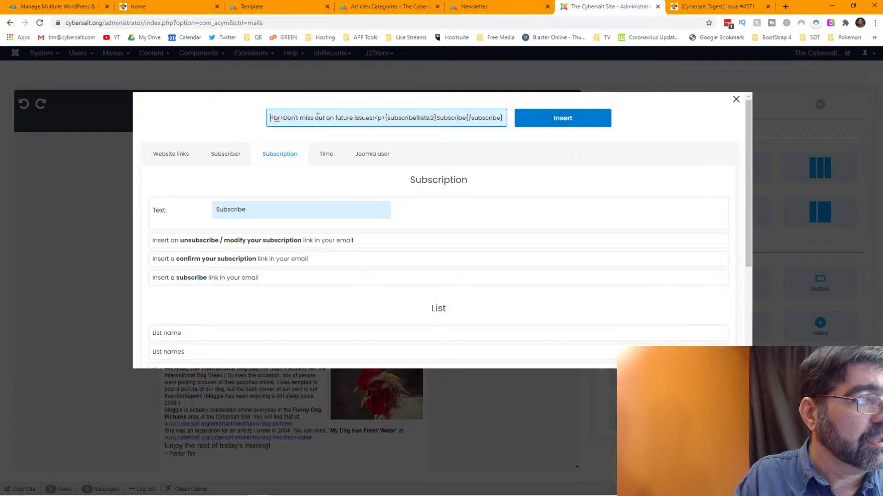
{"action": "key", "text": "Delete"}
{"action": "key", "text": "Delete"}
{"action": "key", "text": "Delete"}
{"action": "key", "text": "Delete"}
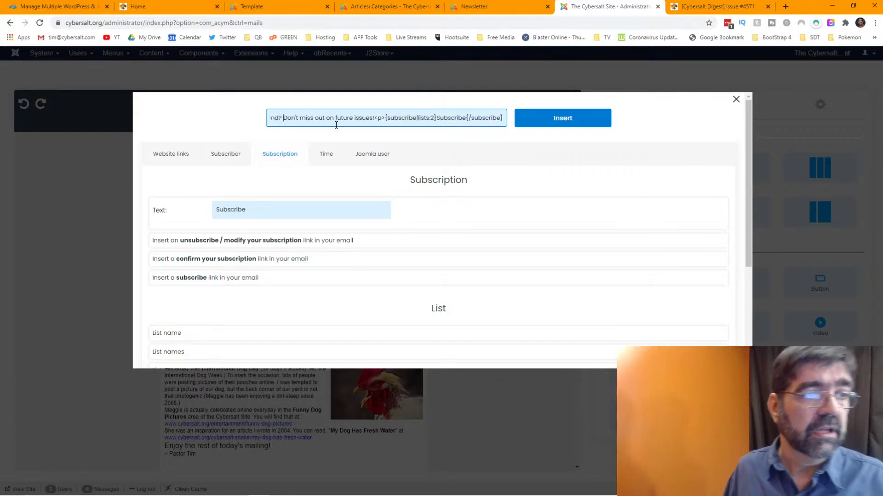
{"action": "left_click", "coordinate": [574, 122]}
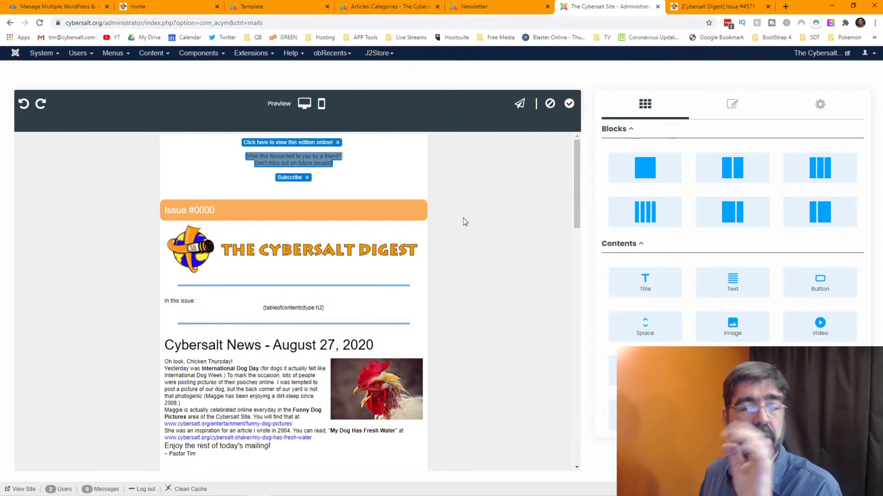
- Remove the extra Subscribe link and apply the template changes
{"action": "key", "text": "ctrl+z"}
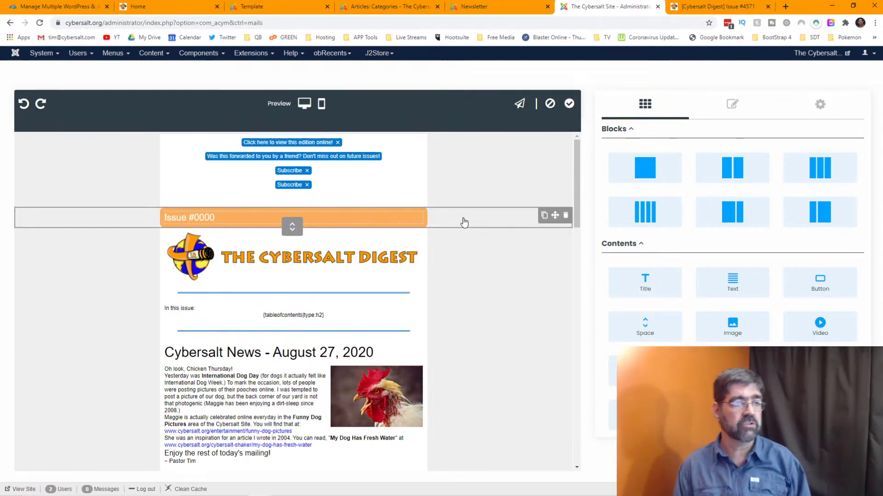
{"action": "left_click", "coordinate": [307, 189]}
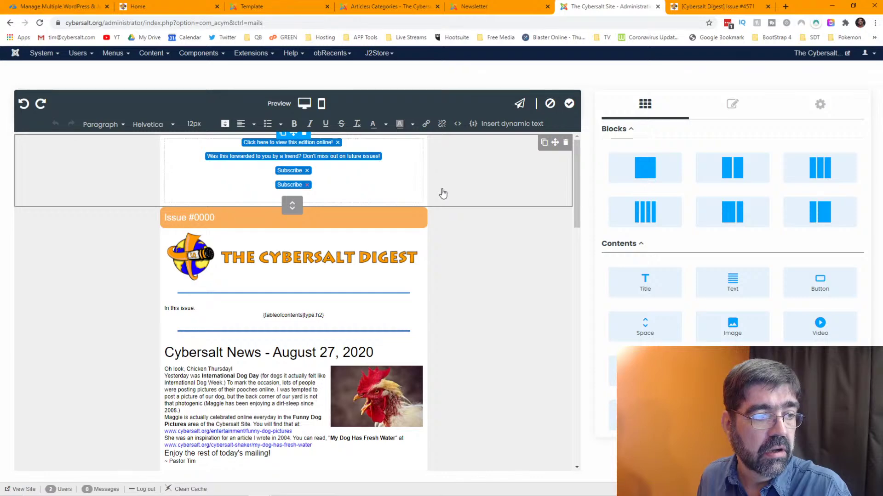
{"action": "left_click", "coordinate": [570, 105]}
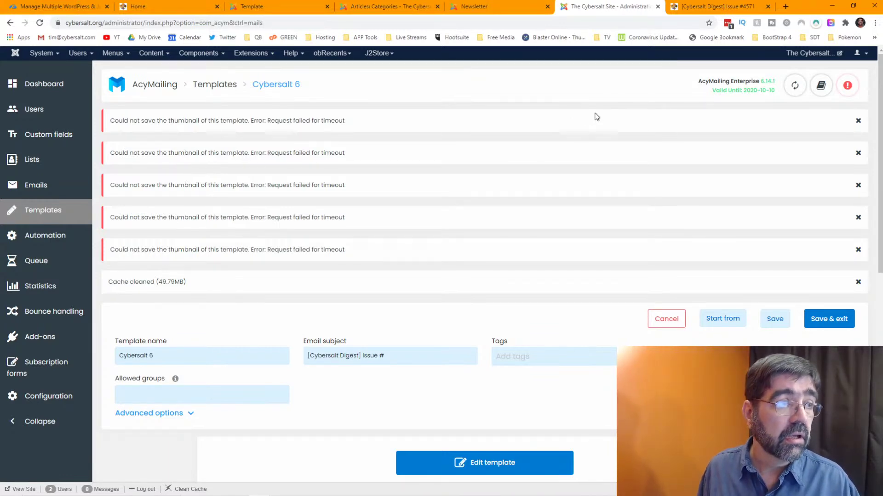
- Scroll down the Cybersalt 6 template page to the preview with the one-line forward notice
{"action": "scroll", "coordinate": [592, 153], "scroll_direction": "down", "scroll_amount": 4}
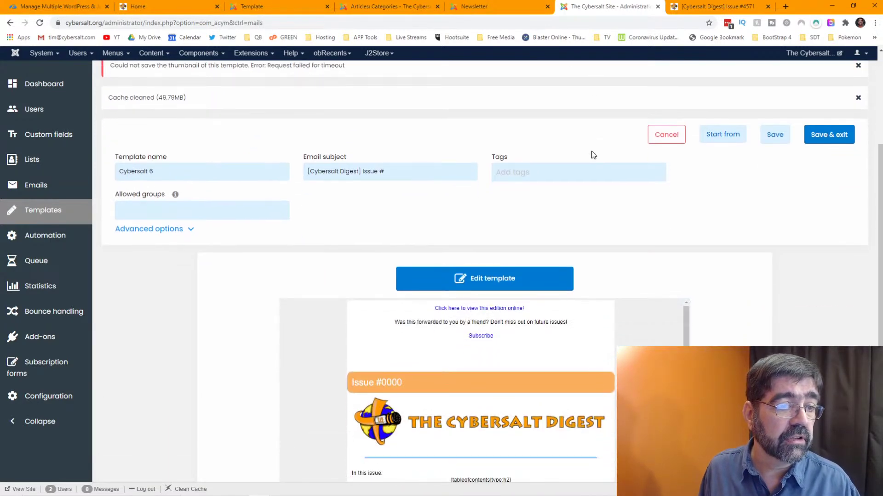
{"action": "scroll", "coordinate": [528, 184], "scroll_direction": "down", "scroll_amount": 2}
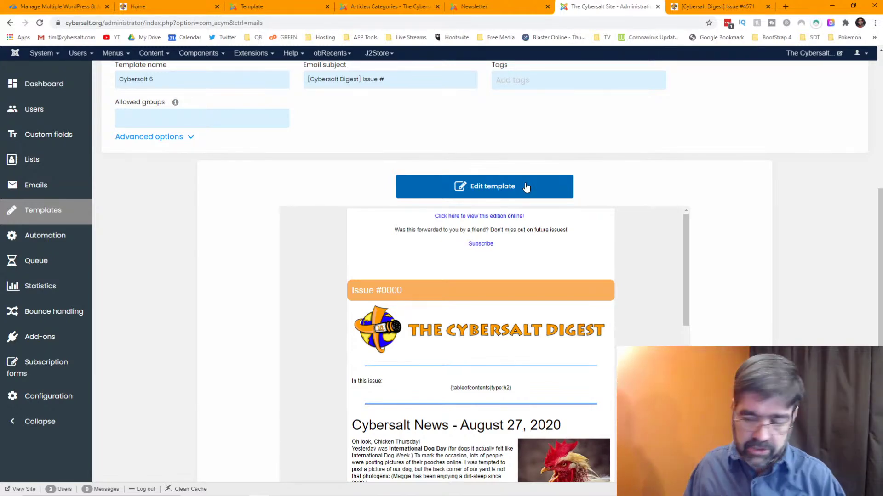
- Reopen the template editor and set the header block's bottom padding to 0
{"action": "left_click", "coordinate": [527, 187]}
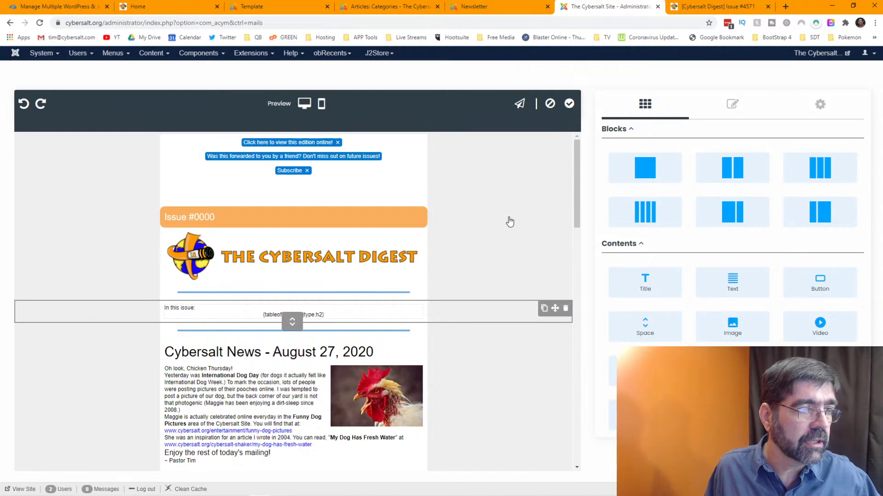
{"action": "left_click", "coordinate": [391, 181]}
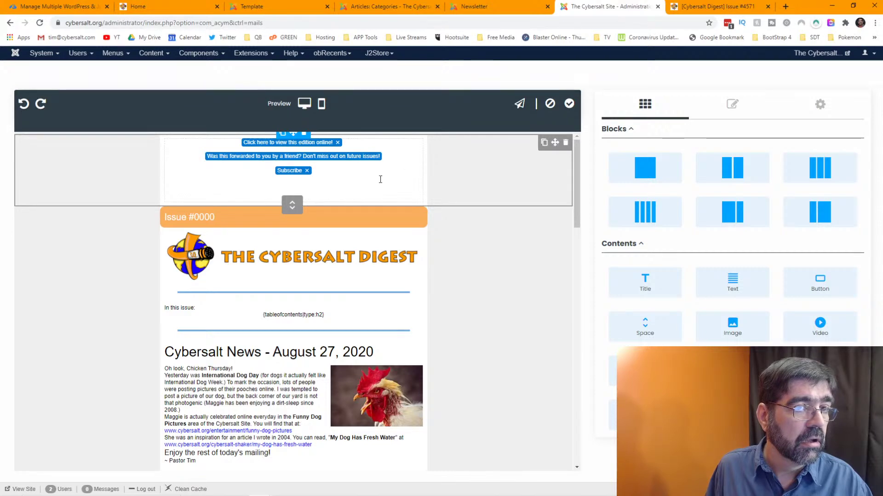
{"action": "left_click", "coordinate": [733, 110]}
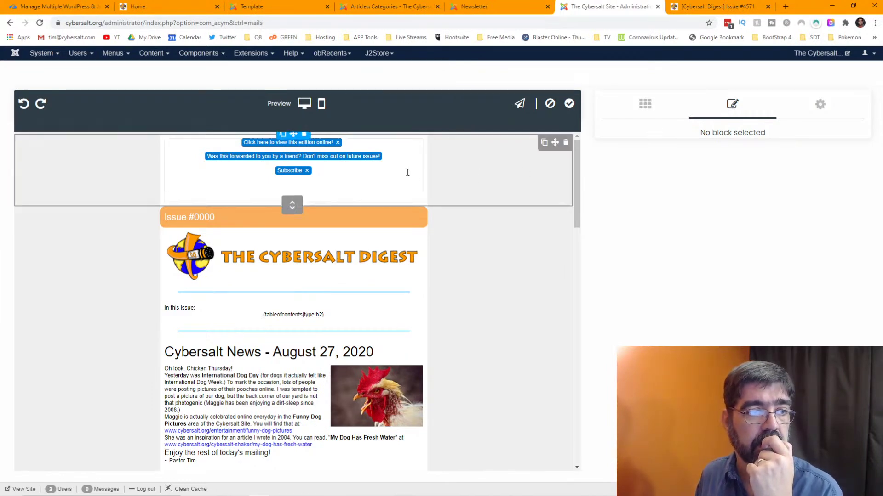
{"action": "left_click", "coordinate": [468, 165]}
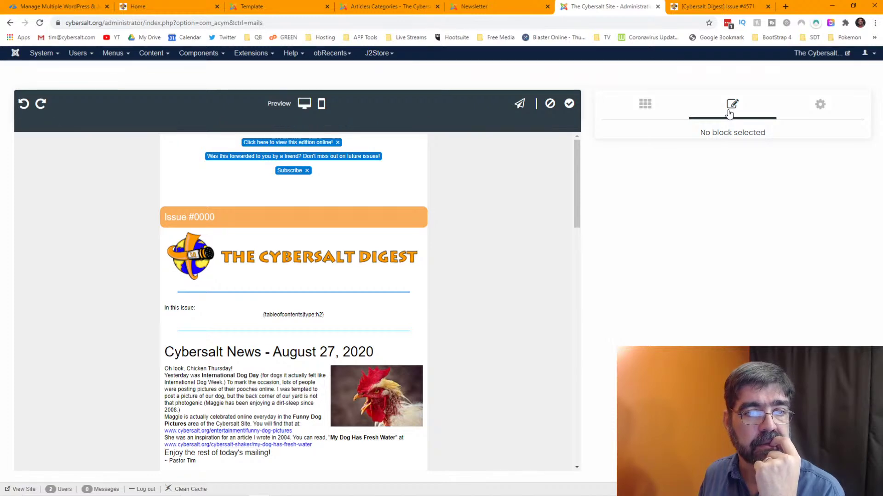
{"action": "left_click", "coordinate": [445, 175]}
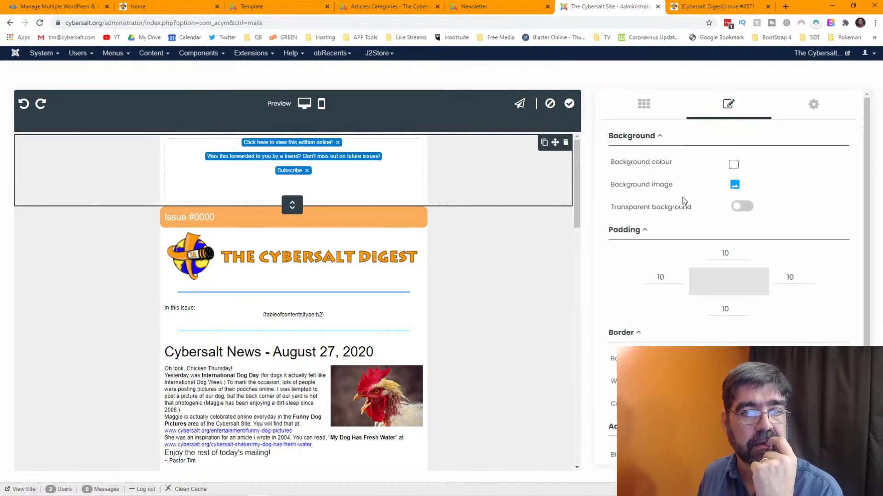
{"action": "left_click", "coordinate": [728, 254]}
{"action": "left_click", "coordinate": [733, 311]}
{"action": "key", "text": "BackSpace"}
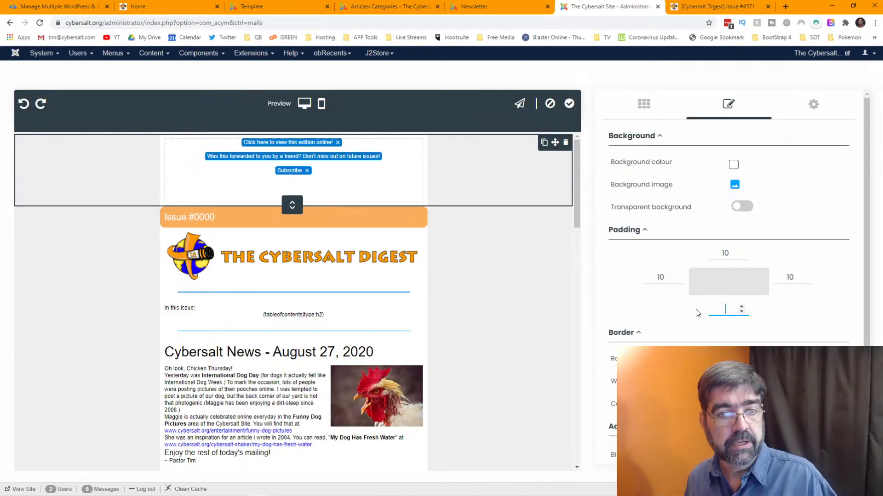
{"action": "type", "text": "0"}
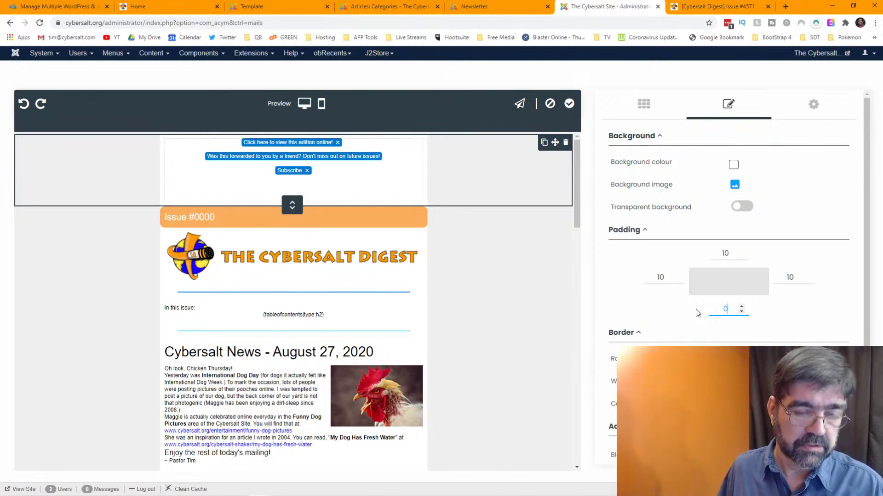
{"action": "left_click", "coordinate": [803, 307]}
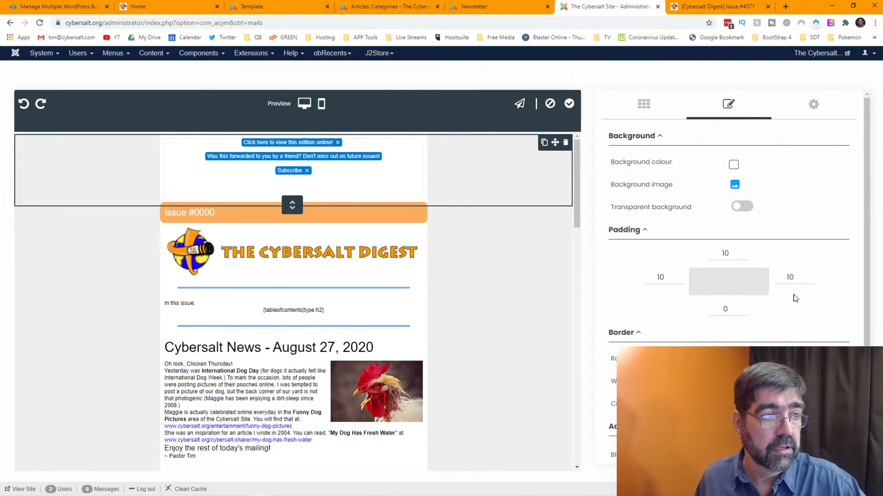
- Delete the empty lines below the Subscribe link in the header text
{"action": "left_click", "coordinate": [340, 191]}
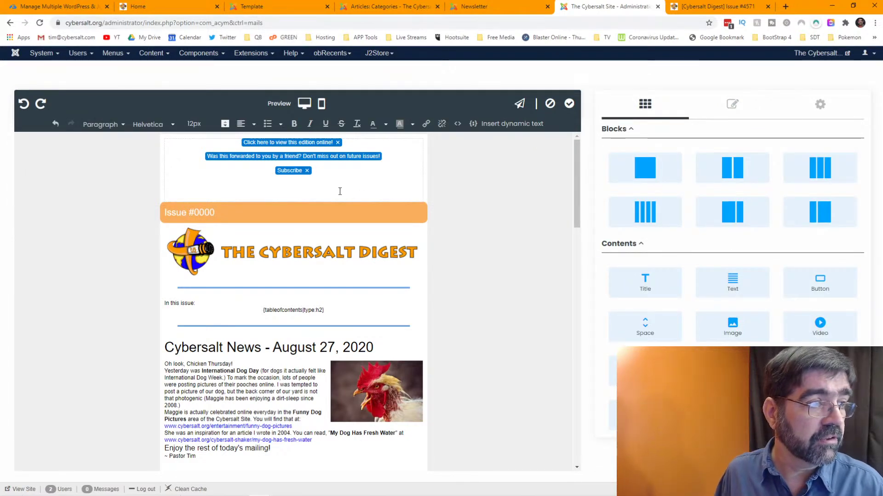
{"action": "key", "text": "BackSpace"}
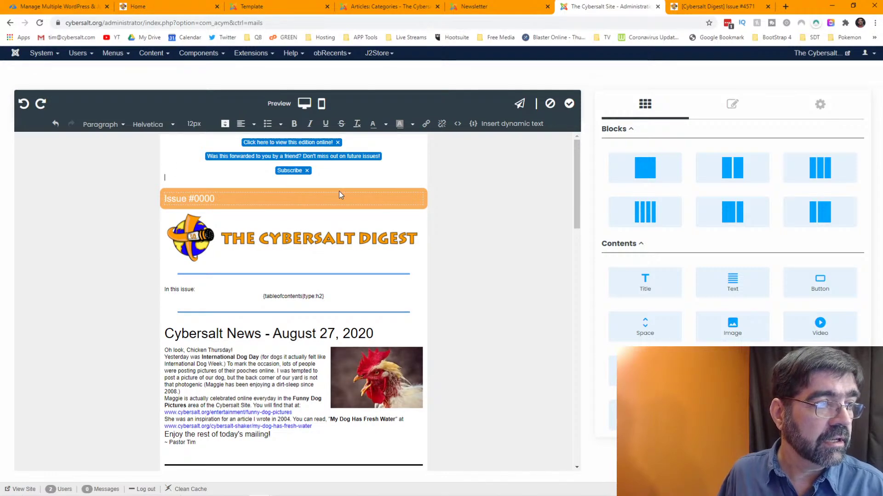
{"action": "key", "text": "BackSpace"}
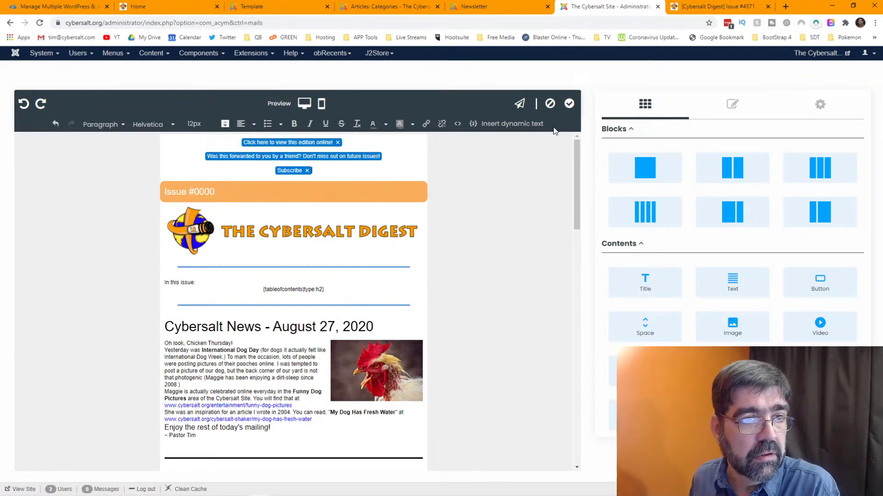
- Apply the edited template, then check the article categories and older newsletter editor tabs
{"action": "left_click", "coordinate": [569, 104]}
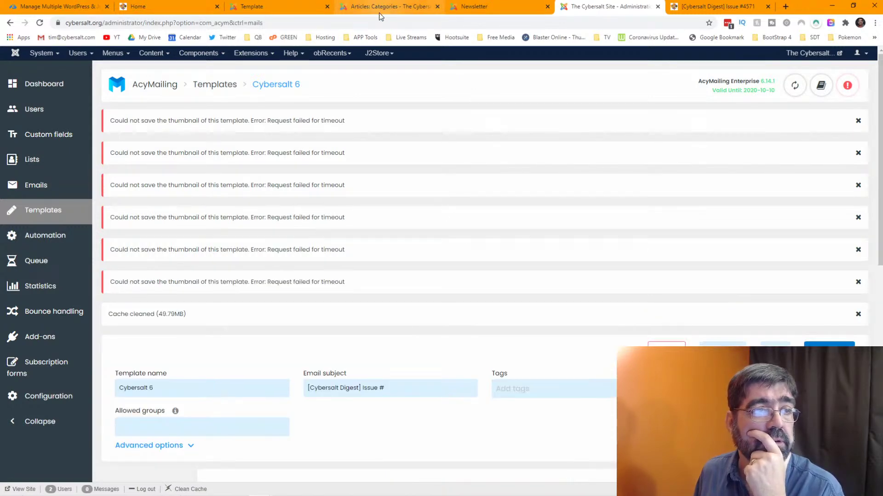
{"action": "left_click", "coordinate": [378, 13]}
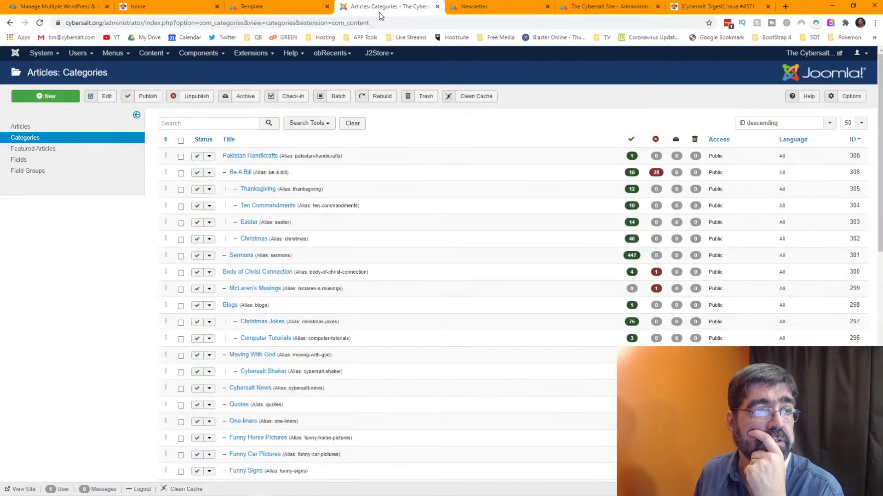
{"action": "left_click", "coordinate": [40, 23]}
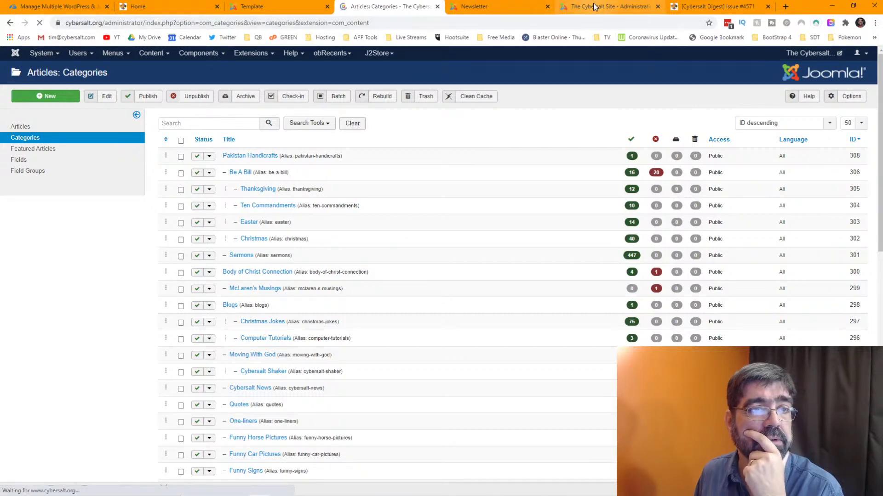
{"action": "left_click", "coordinate": [593, 6]}
{"action": "left_click", "coordinate": [500, 8]}
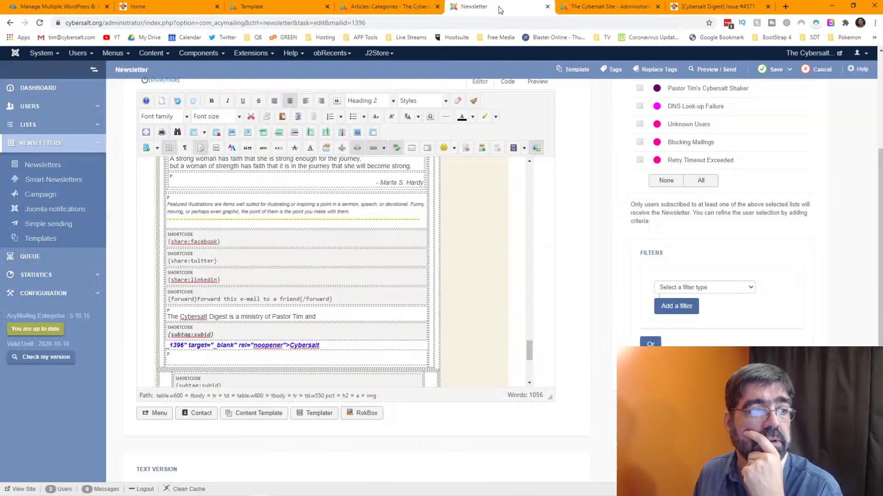
{"action": "left_click", "coordinate": [591, 9]}
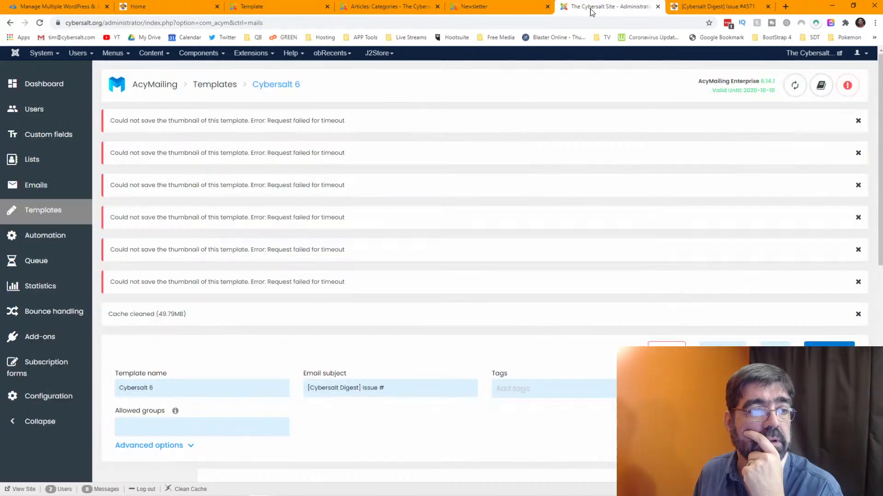
{"action": "left_click", "coordinate": [486, 9]}
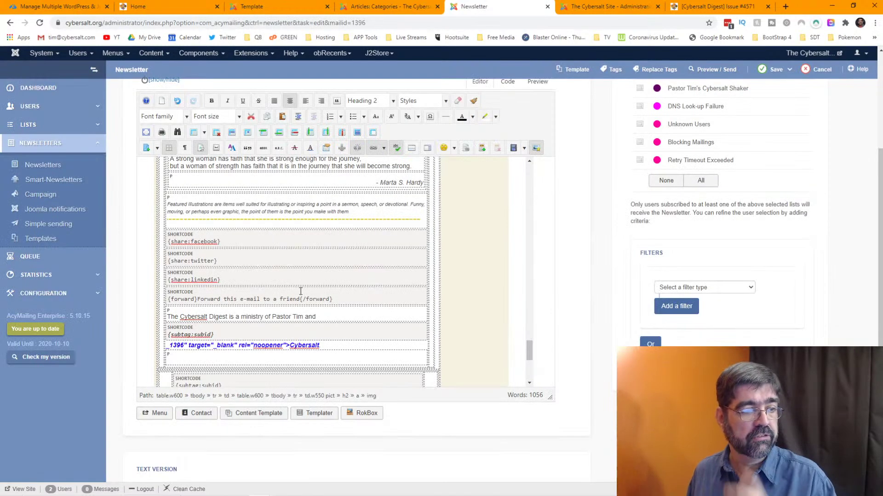
{"action": "scroll", "coordinate": [314, 270], "scroll_direction": "down", "scroll_amount": 4}
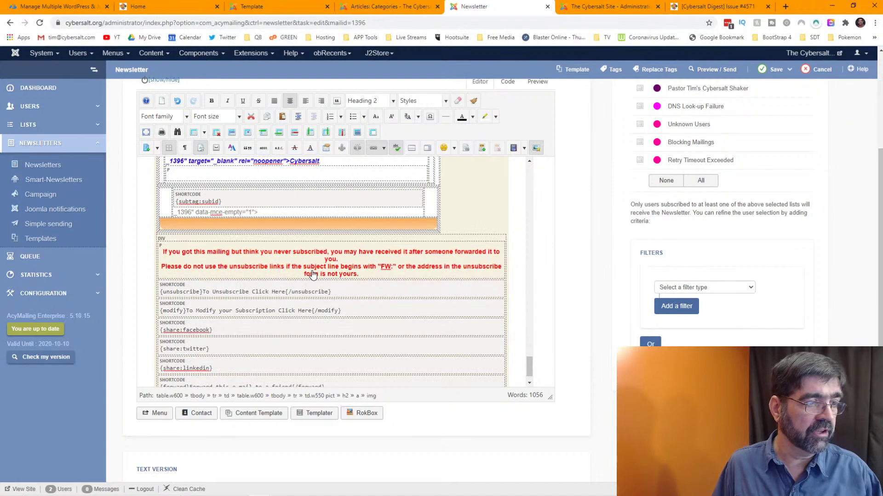
- View the published Cybersalt Digest issue, close extra tabs, and return to the Cybersalt 6 template page
{"action": "left_click", "coordinate": [708, 7]}
{"action": "scroll", "coordinate": [430, 227], "scroll_direction": "down", "scroll_amount": 10}
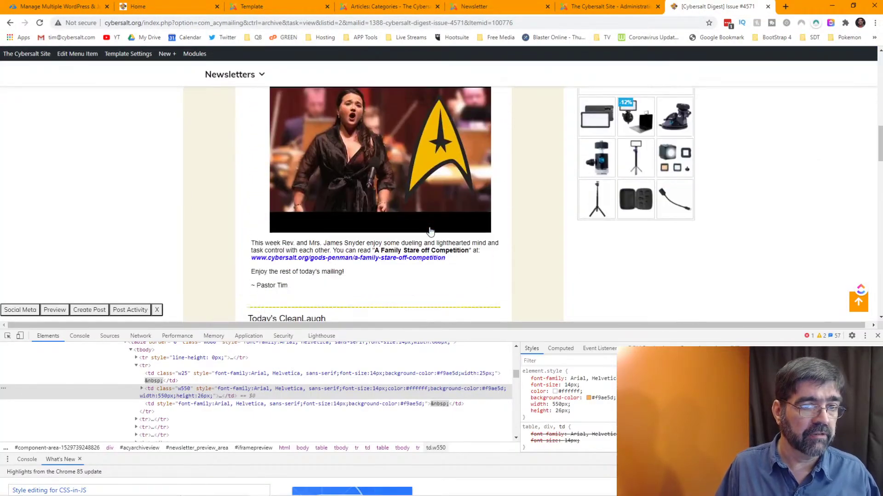
{"action": "scroll", "coordinate": [430, 232], "scroll_direction": "down", "scroll_amount": 10}
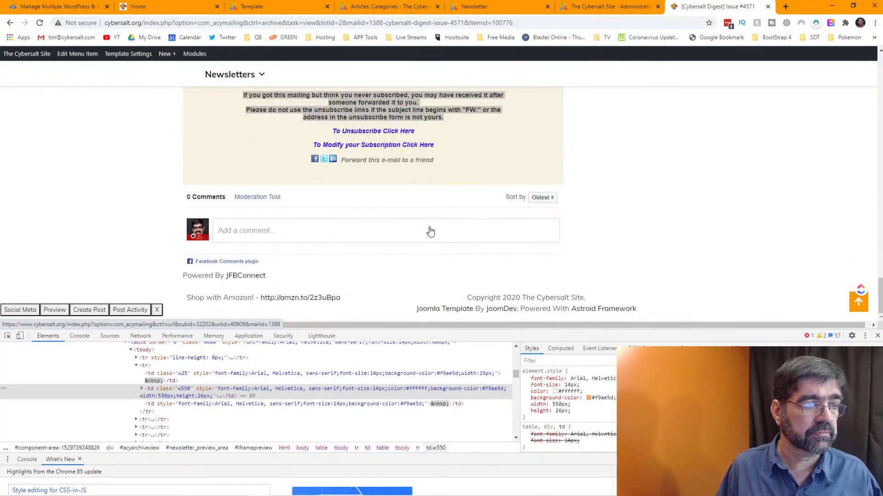
{"action": "left_click", "coordinate": [768, 7]}
{"action": "left_click", "coordinate": [495, 9]}
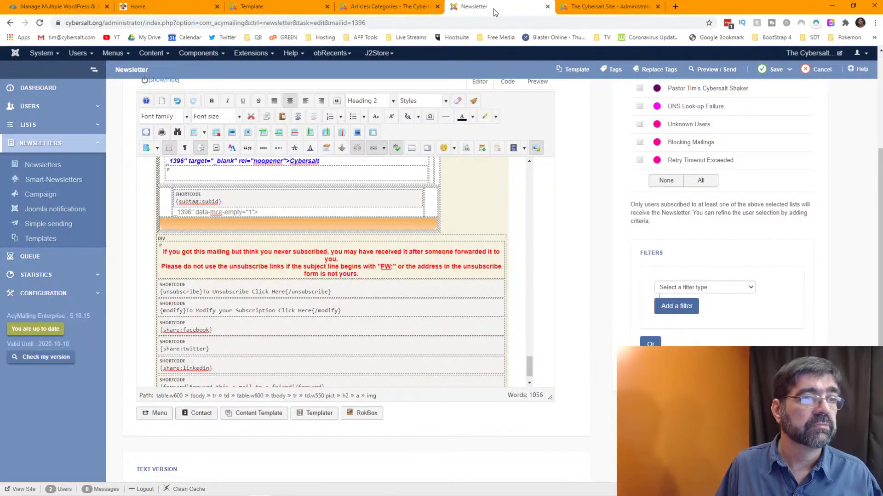
{"action": "left_click", "coordinate": [547, 7]}
{"action": "left_click", "coordinate": [377, 9]}
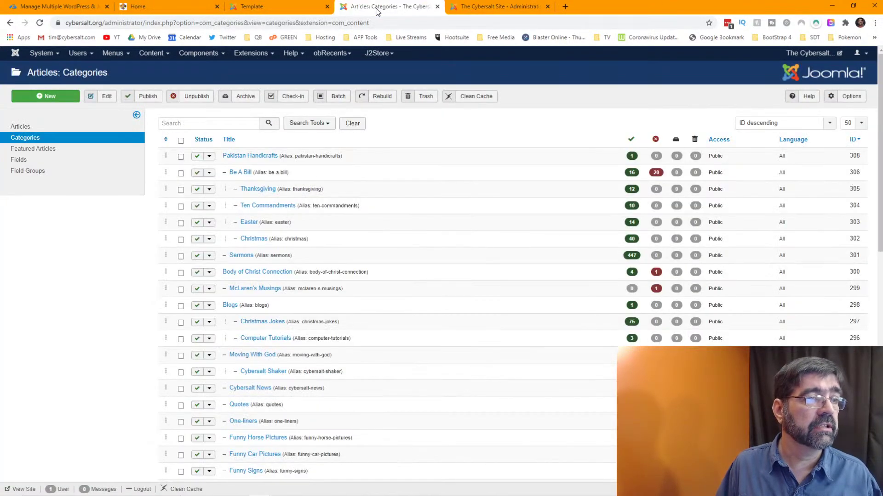
{"action": "left_click", "coordinate": [269, 10]}
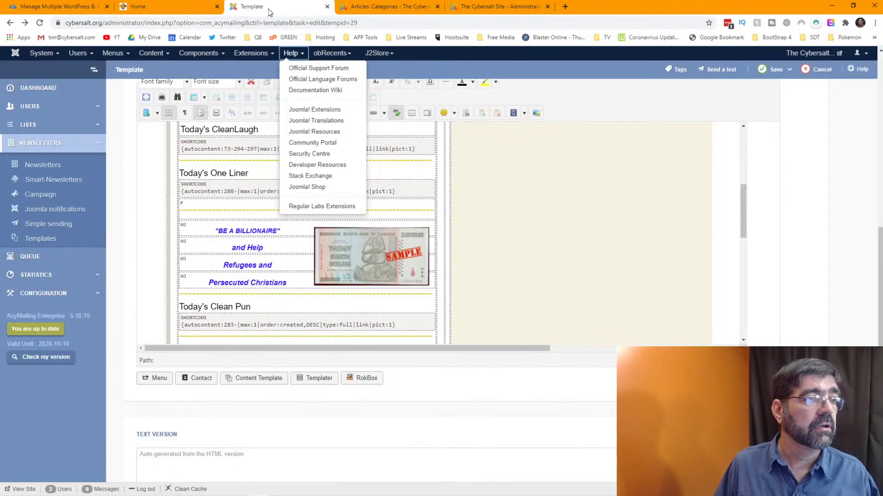
{"action": "left_click", "coordinate": [327, 7]}
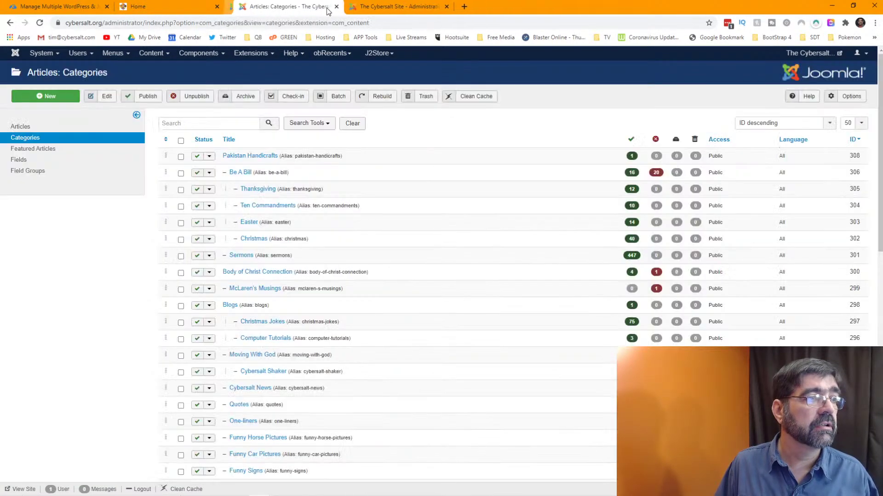
{"action": "left_click", "coordinate": [375, 8]}
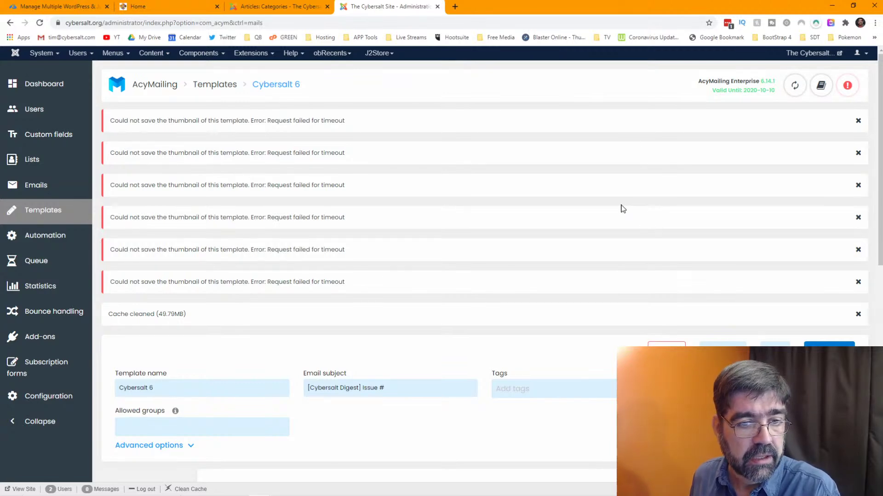
{"action": "scroll", "coordinate": [622, 209], "scroll_direction": "down", "scroll_amount": 6}
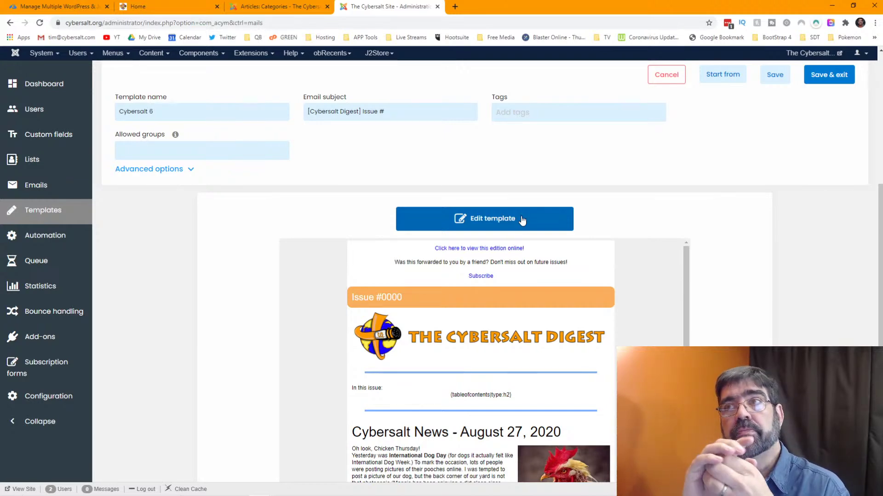
- In the editor's design settings, keep tag 'p' and Helvetica and change Size from 12px to 16px
{"action": "left_click", "coordinate": [521, 219]}
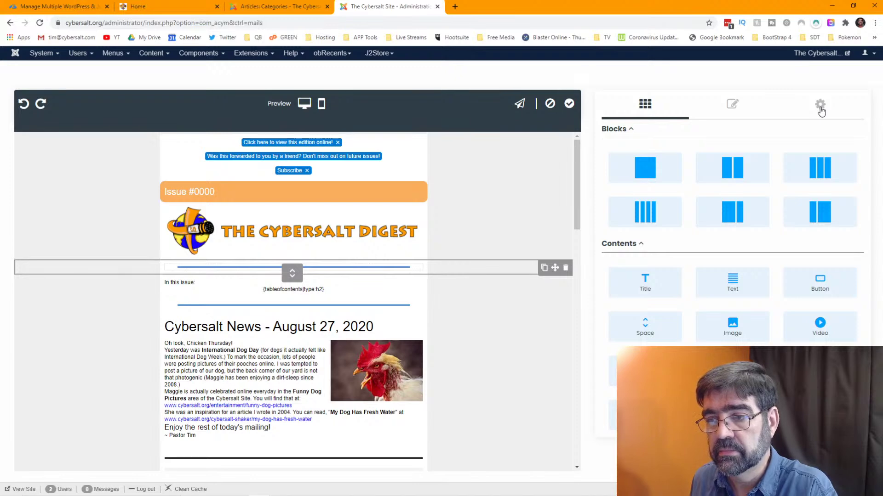
{"action": "left_click", "coordinate": [820, 105]}
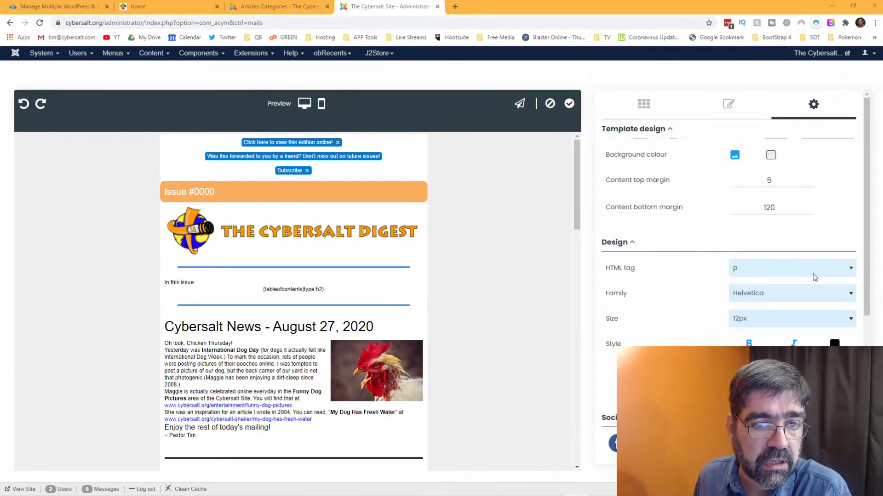
{"action": "left_click", "coordinate": [852, 275]}
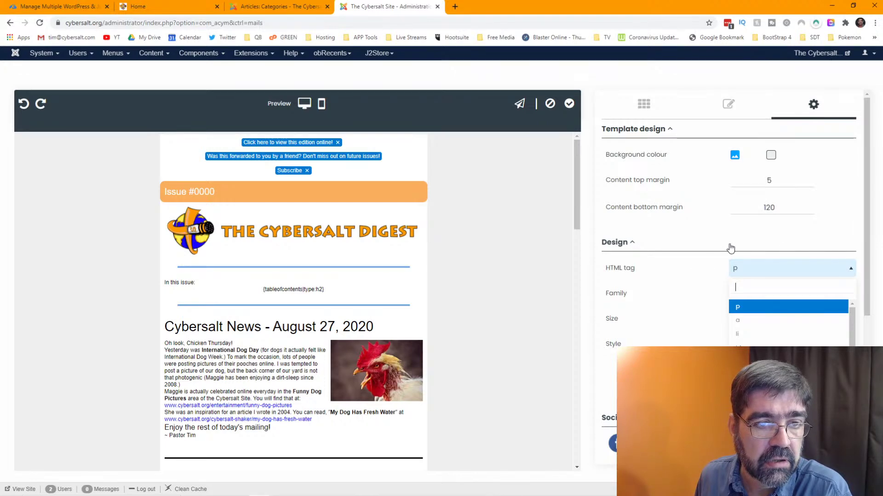
{"action": "left_click", "coordinate": [753, 325]}
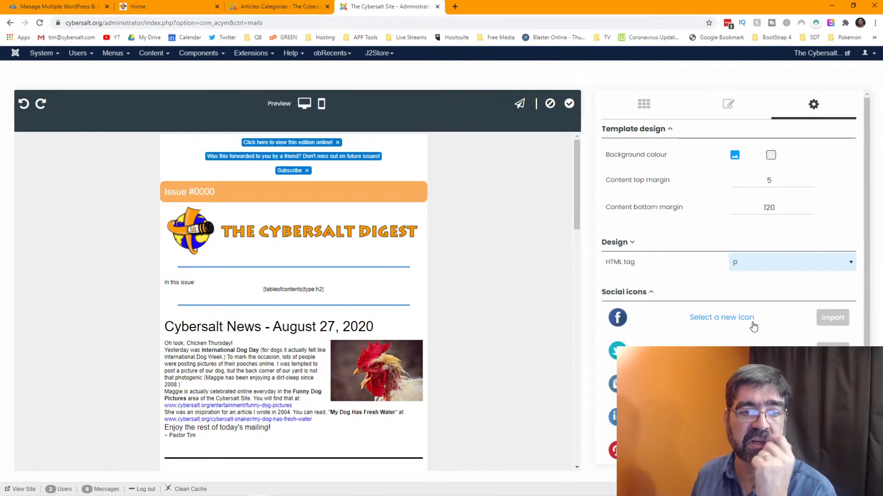
{"action": "left_click", "coordinate": [633, 244]}
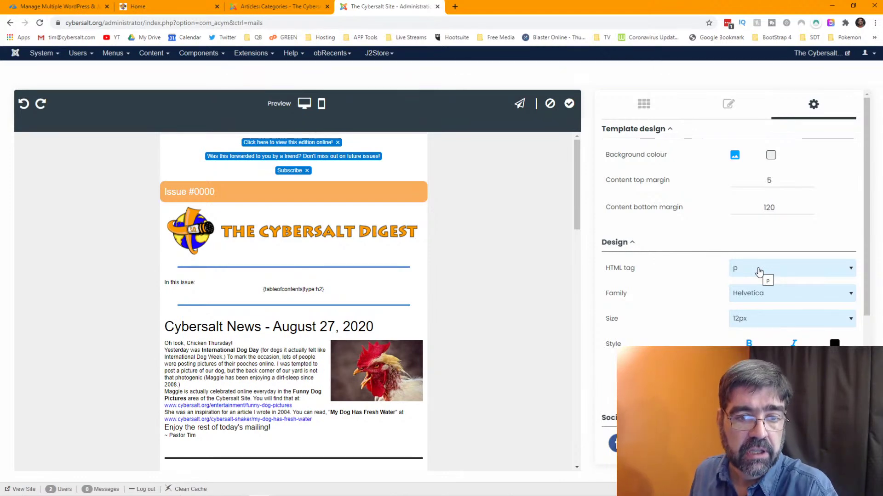
{"action": "left_click", "coordinate": [751, 322]}
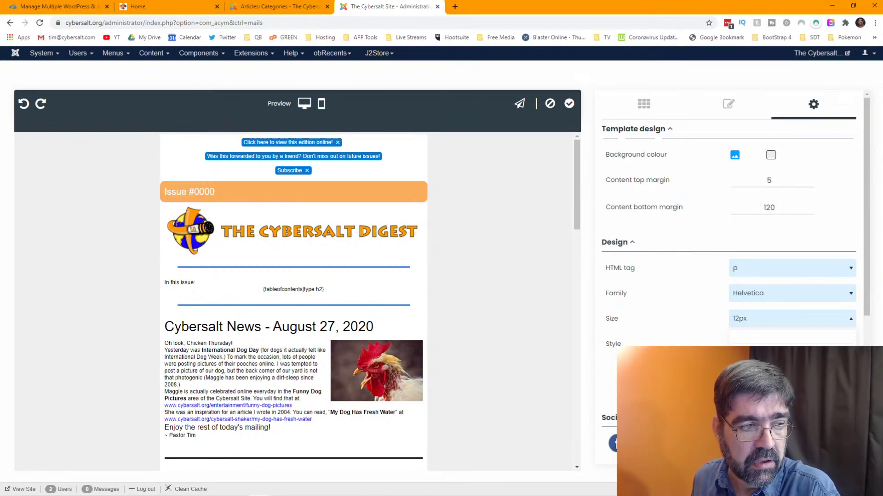
{"action": "left_click", "coordinate": [759, 405]}
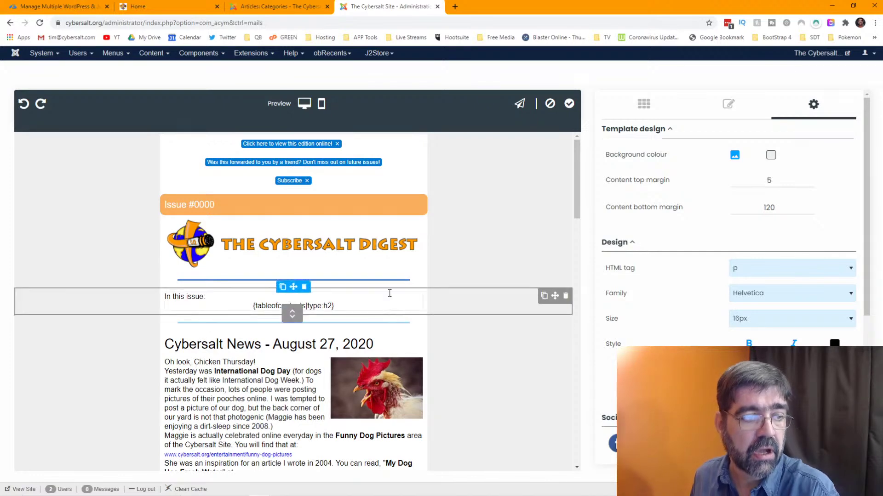
- Begin switching the default font HTML tag to 'a' and wait out the unresponsive editor
{"action": "scroll", "coordinate": [407, 233], "scroll_direction": "down", "scroll_amount": 3}
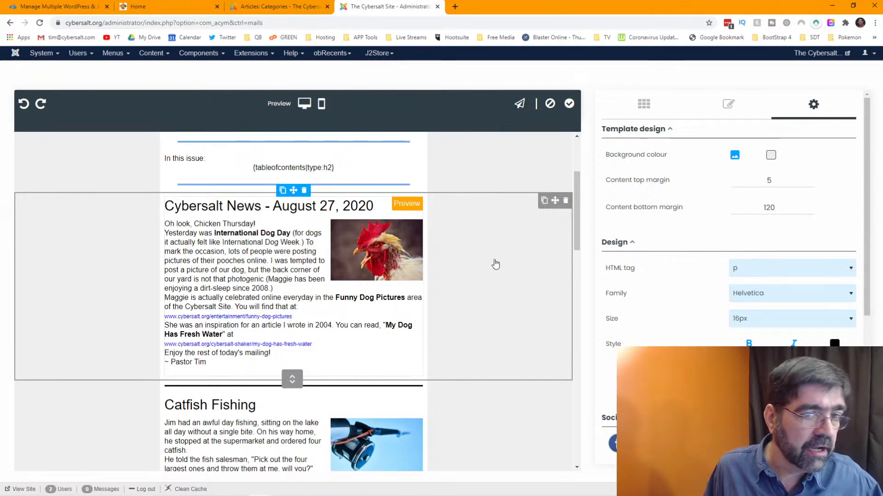
{"action": "left_click", "coordinate": [755, 274]}
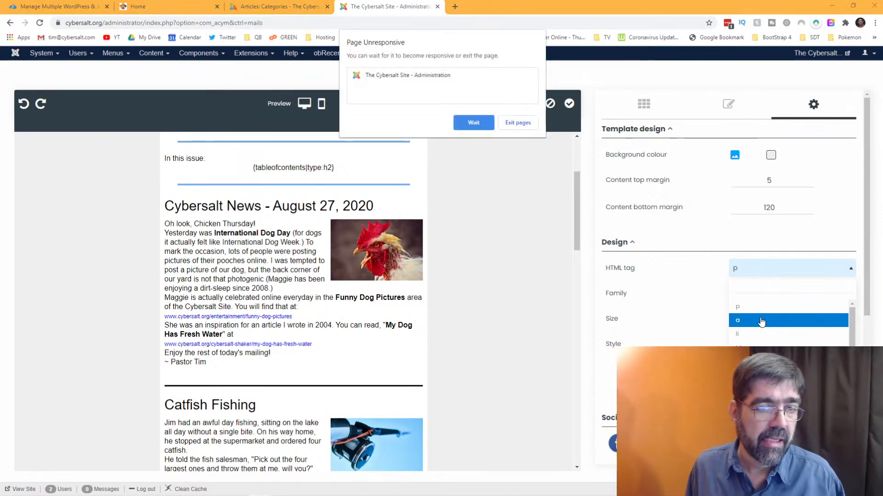
{"action": "left_click", "coordinate": [471, 128]}
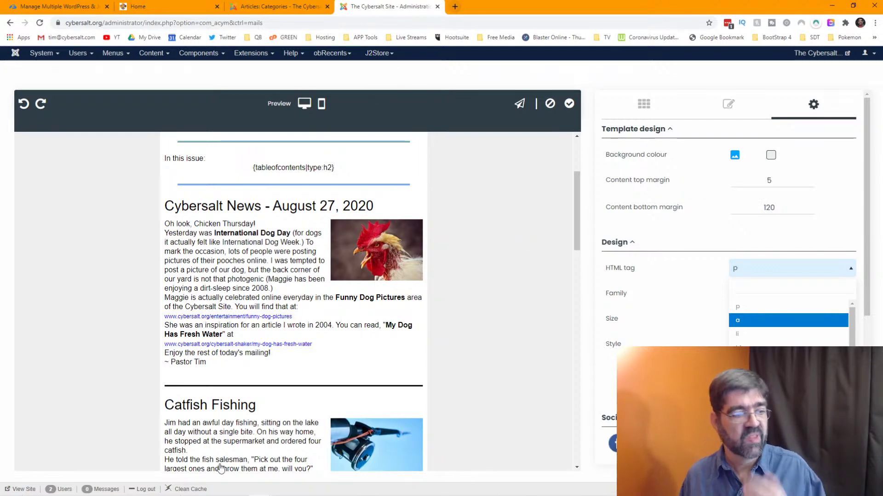
- Launch Brave from Windows search and maximize its window
{"action": "mouse_move", "coordinate": [198, 495]}
{"action": "left_click", "coordinate": [54, 488]}
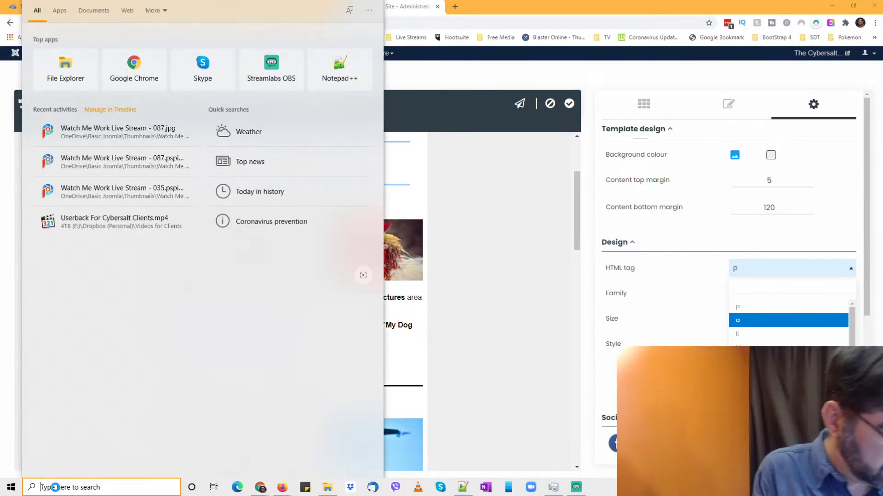
{"action": "type", "text": "brave"}
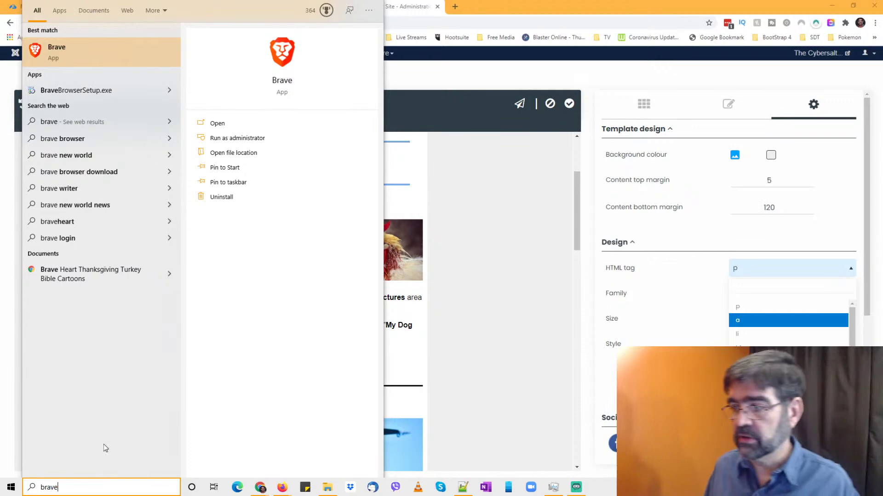
{"action": "left_click", "coordinate": [56, 51]}
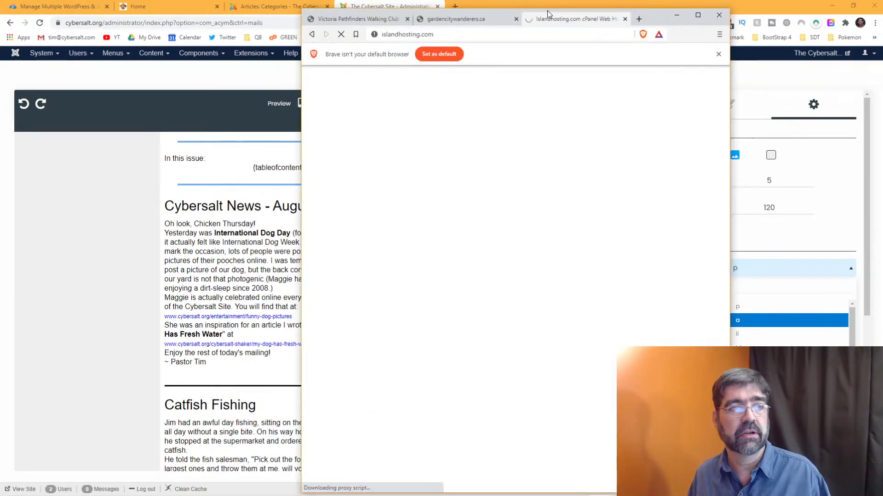
{"action": "left_click", "coordinate": [697, 17]}
- Load cybersalt.org/administrator in Brave, then minimize Brave
{"action": "left_click", "coordinate": [388, 22]}
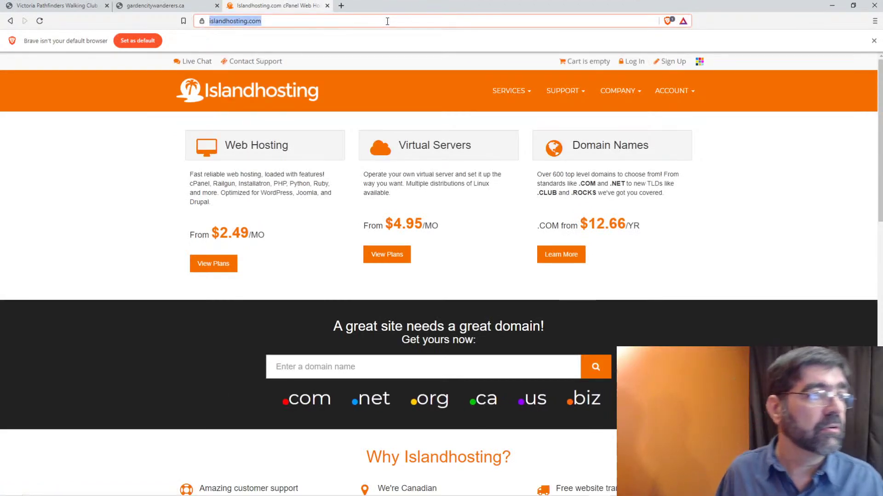
{"action": "type", "text": "cybersalt."}
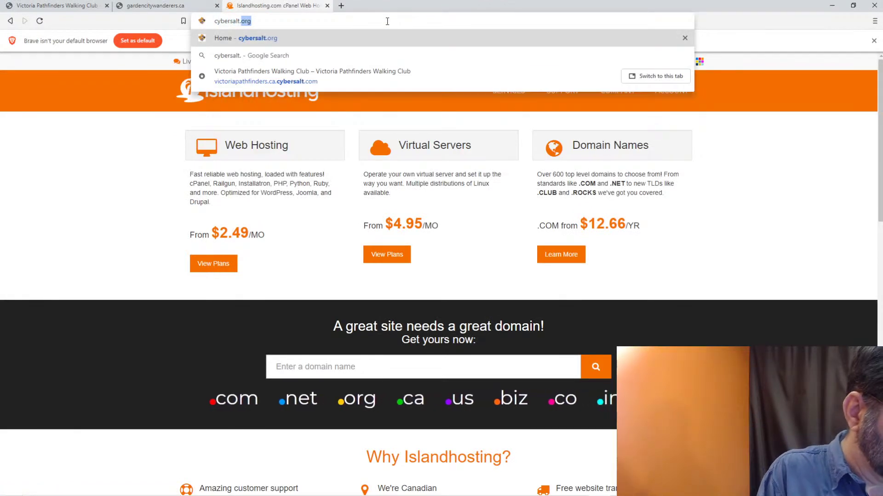
{"action": "type", "text": "org/ad"}
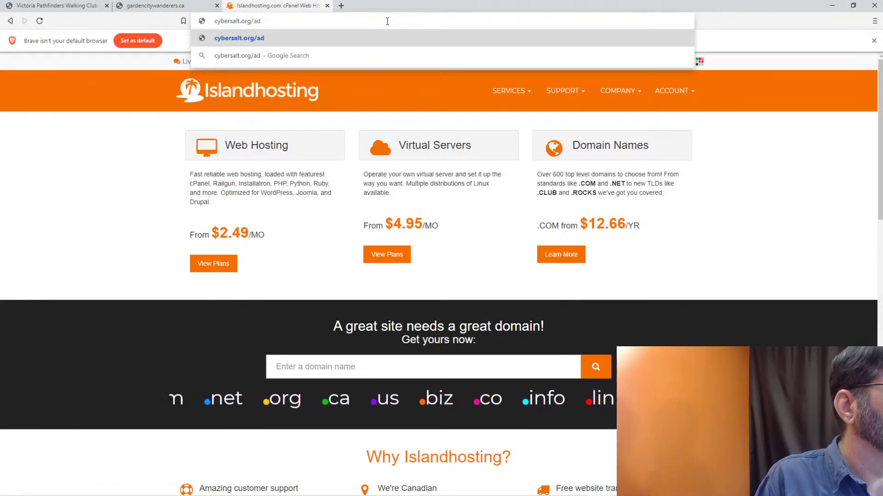
{"action": "type", "text": "minsitrator"}
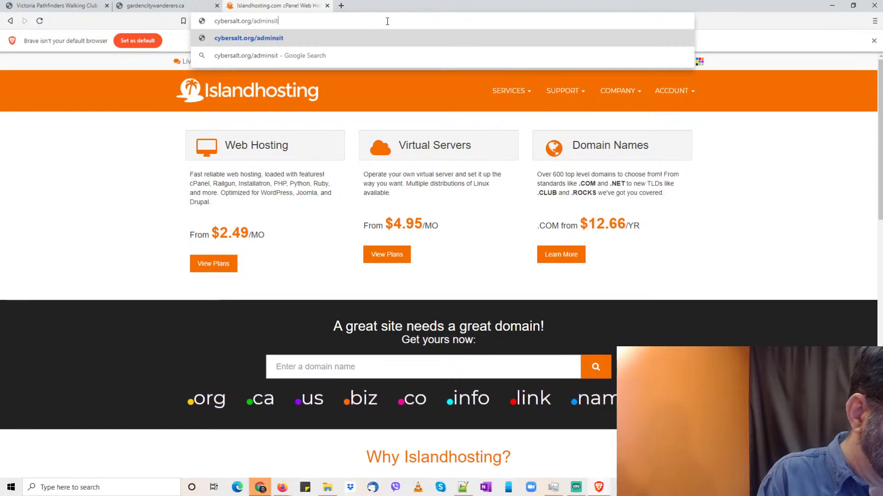
{"action": "key", "text": "Left"}
{"action": "key", "text": "Left"}
{"action": "key", "text": "Left"}
{"action": "key", "text": "Left"}
{"action": "key", "text": "Left"}
{"action": "key", "text": "Left"}
{"action": "key", "text": "Left"}
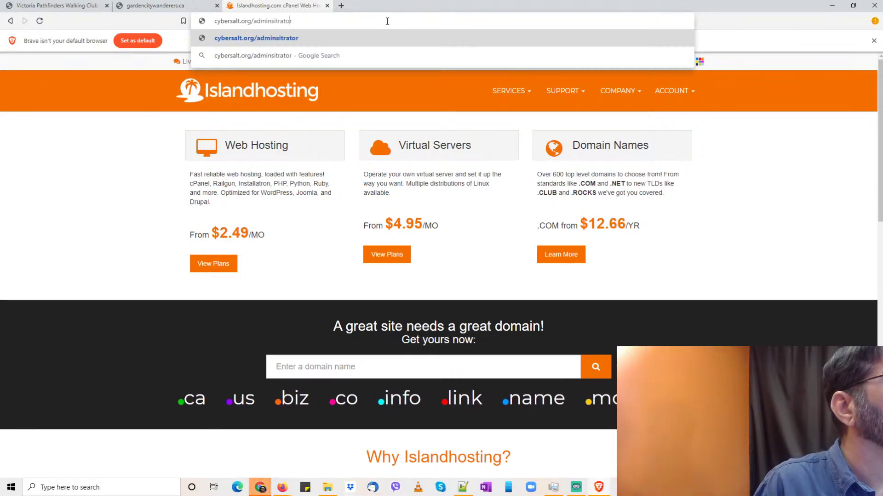
{"action": "key", "text": "BackSpace"}
{"action": "key", "text": "Right"}
{"action": "type", "text": "s"}
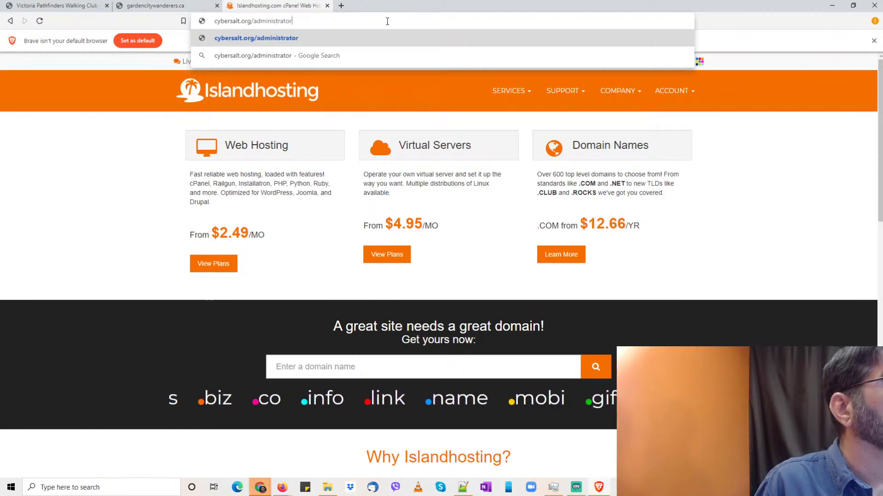
{"action": "key", "text": "Return"}
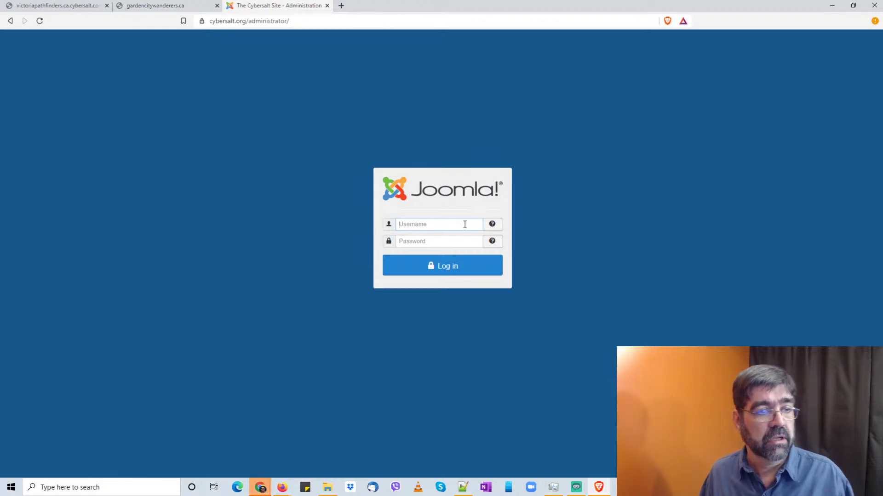
{"action": "left_click_drag", "start_coordinate": [295, 6], "coordinate": [344, 5]}
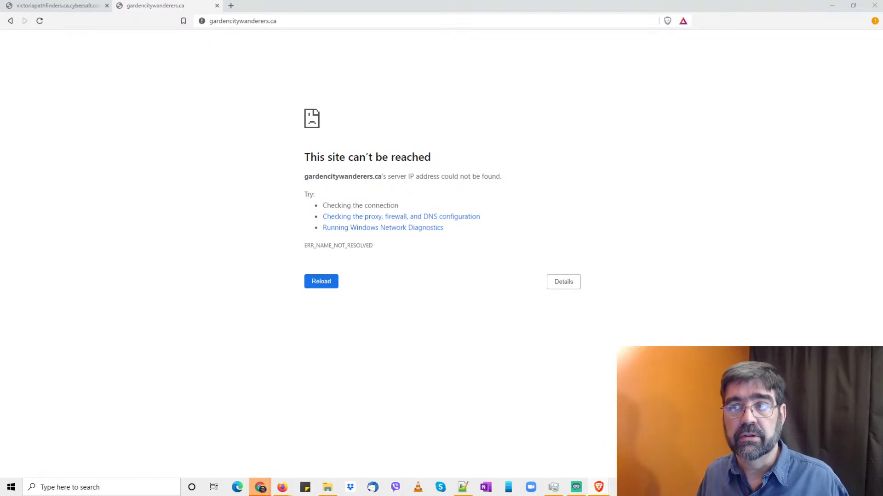
{"action": "left_click", "coordinate": [831, 7]}
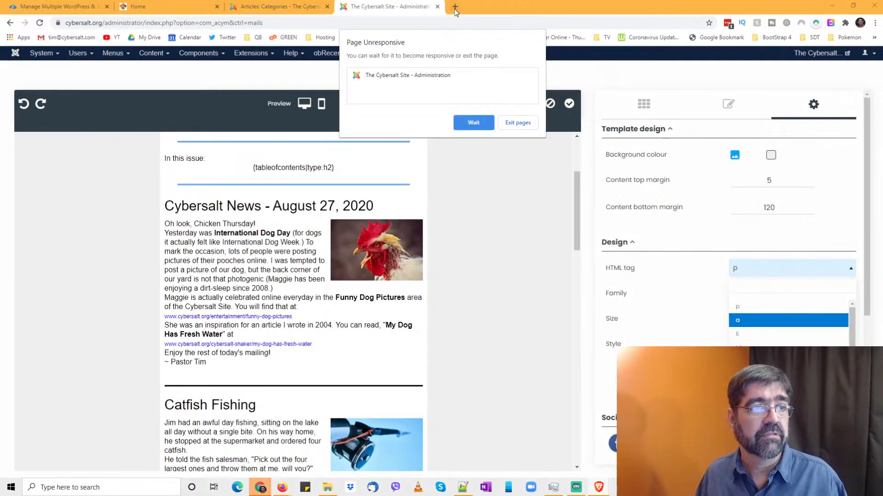
- Wait out Chrome's Page Unresponsive warning and drag Brave's Control Panel window into view
{"action": "left_click", "coordinate": [466, 118]}
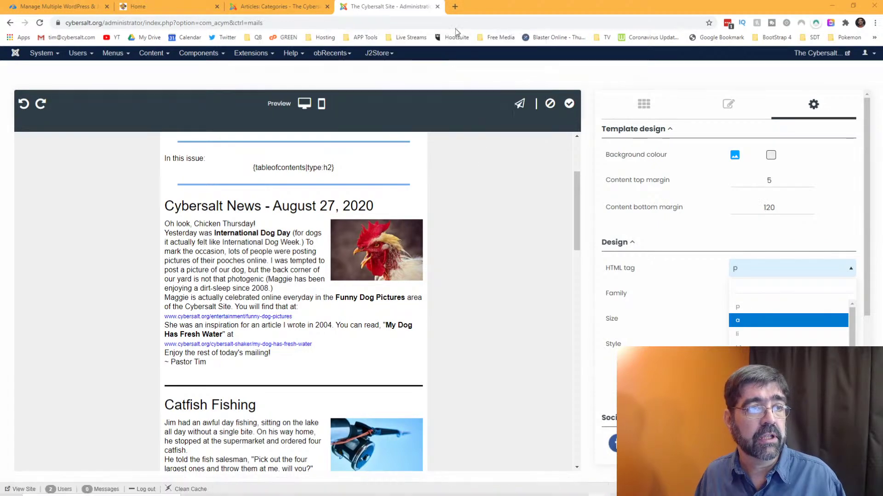
{"action": "left_click", "coordinate": [455, 7]}
{"action": "key", "text": "ctrl+w"}
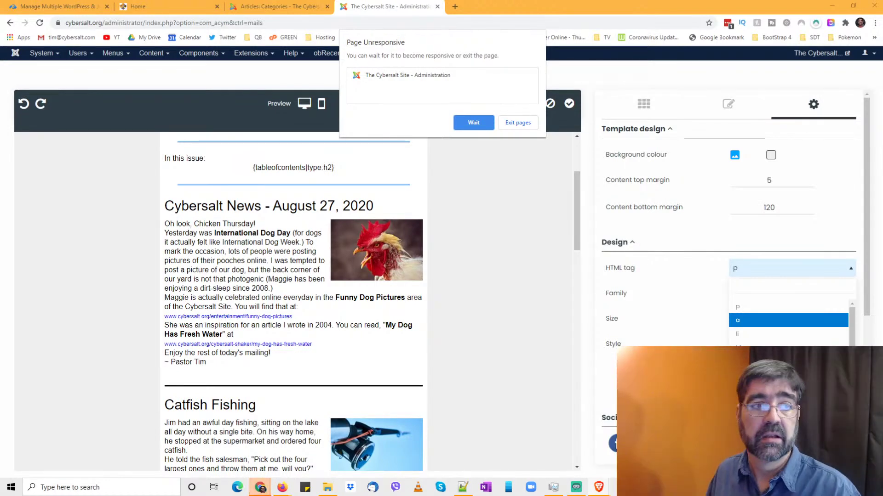
{"action": "left_click", "coordinate": [478, 124]}
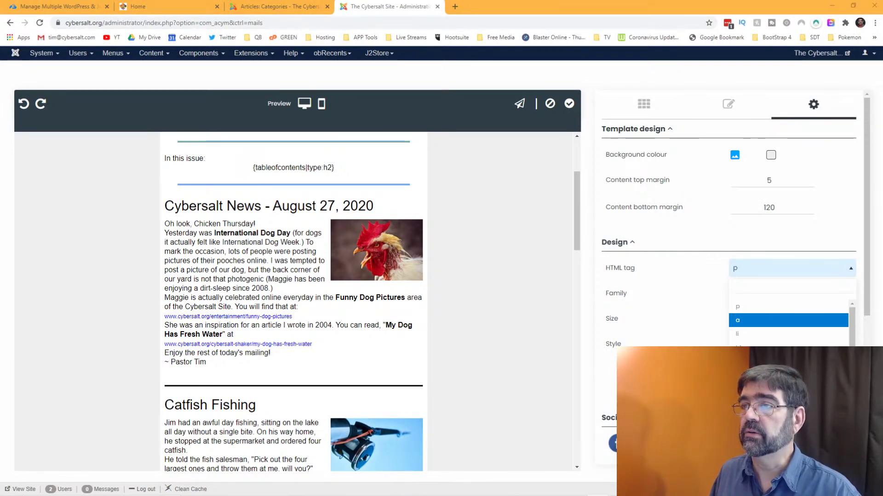
{"action": "left_click_drag", "start_coordinate": [882, 15], "coordinate": [351, 15]}
- Maximize the Joomla Control Panel and open Cybersalt 6 from AcyMailing Templates
{"action": "left_click", "coordinate": [539, 13]}
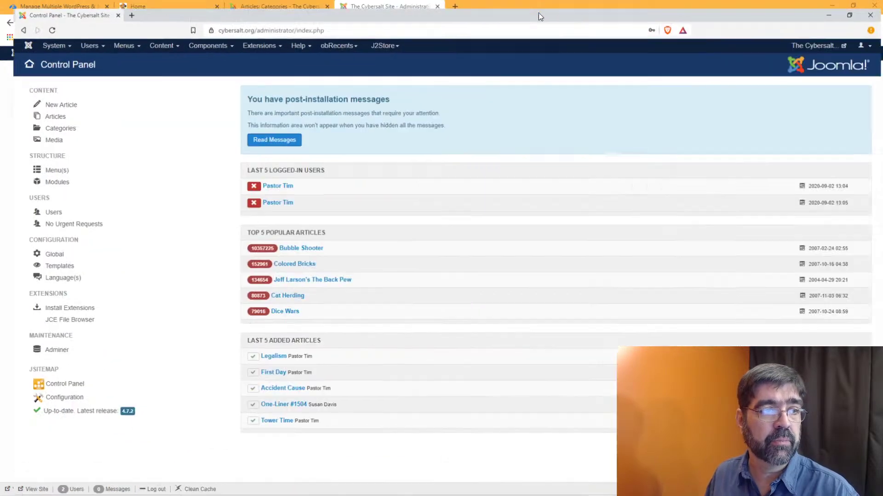
{"action": "left_click", "coordinate": [207, 44]}
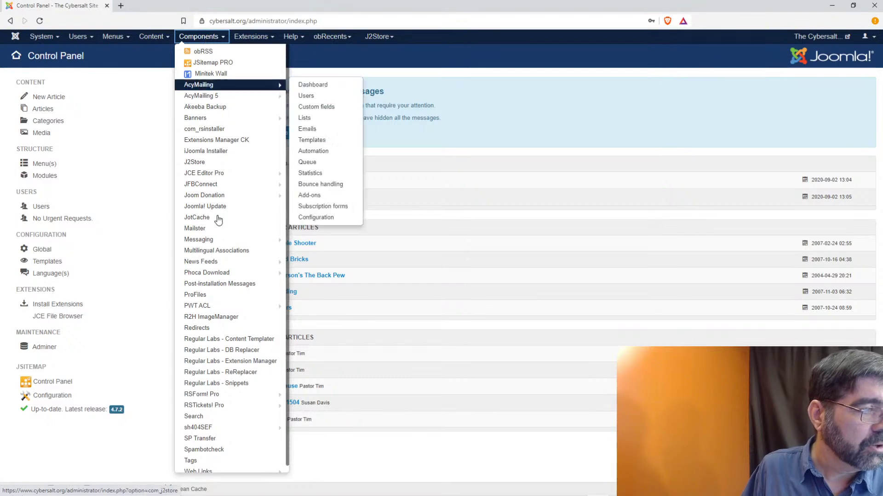
{"action": "mouse_move", "coordinate": [205, 86]}
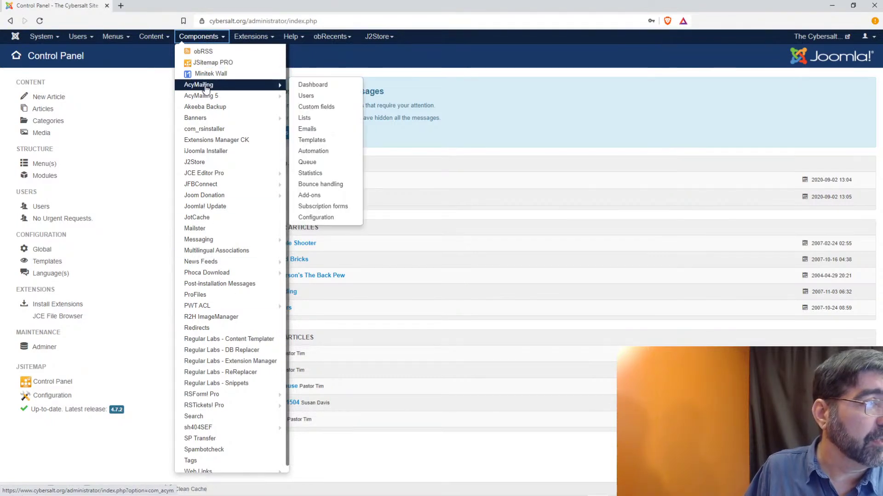
{"action": "left_click", "coordinate": [316, 136]}
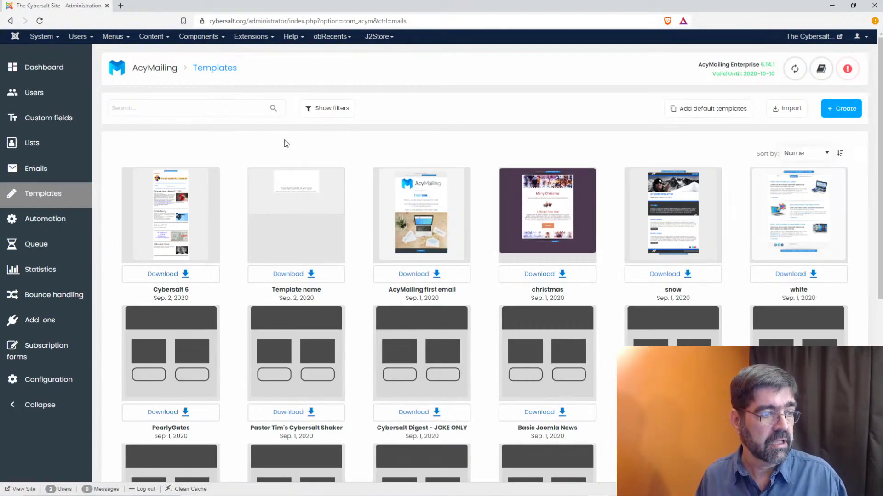
{"action": "mouse_move", "coordinate": [151, 244]}
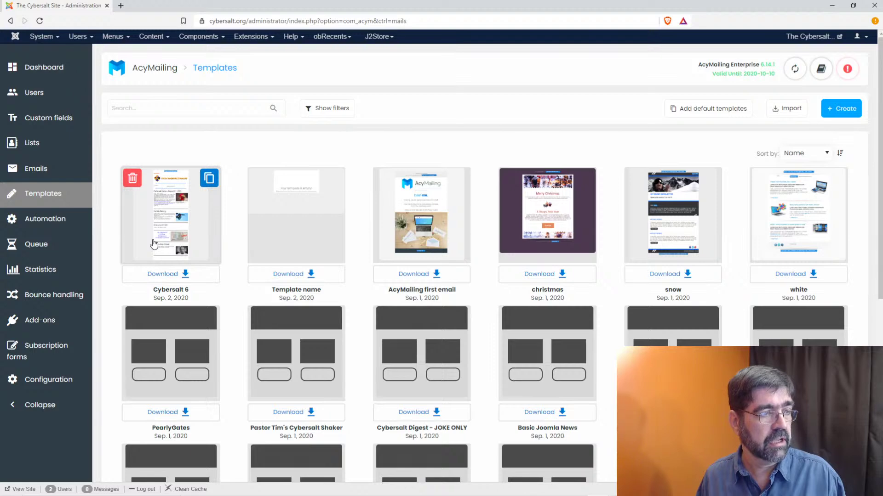
{"action": "left_click", "coordinate": [154, 244]}
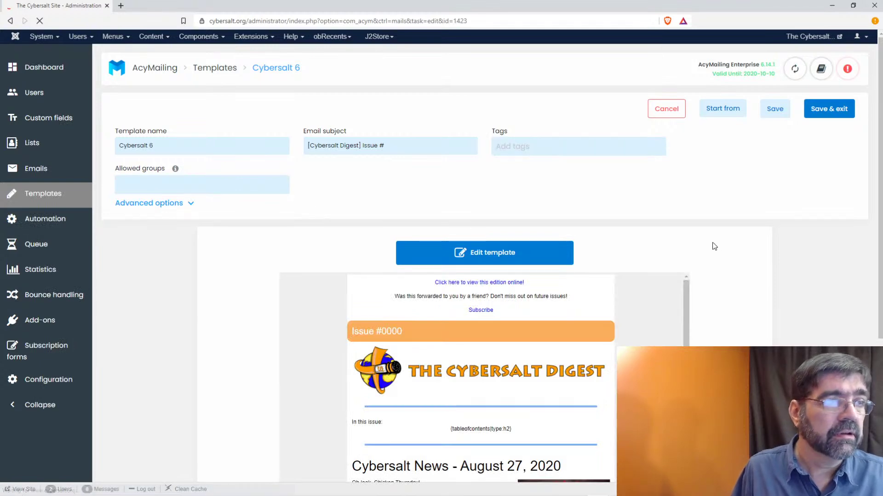
- Wait out the unresponsive page and open Cybersalt 6 in the visual editor
{"action": "scroll", "coordinate": [715, 239], "scroll_direction": "down", "scroll_amount": 5}
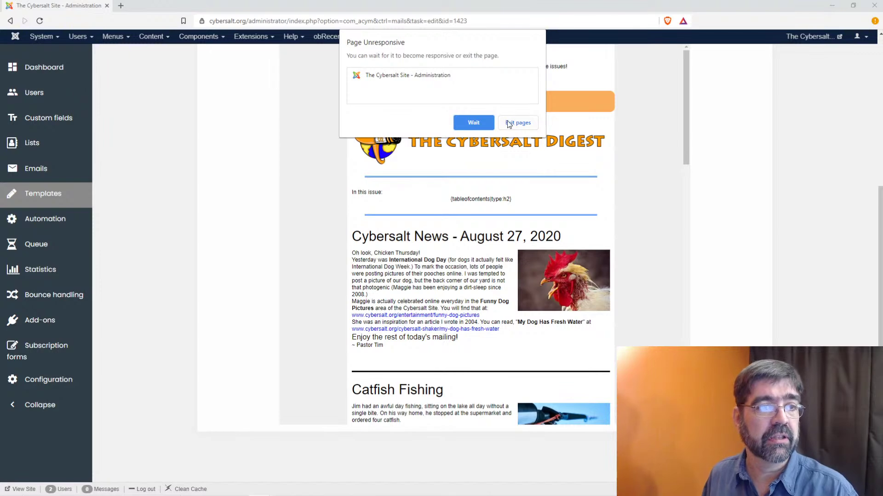
{"action": "left_click", "coordinate": [481, 125]}
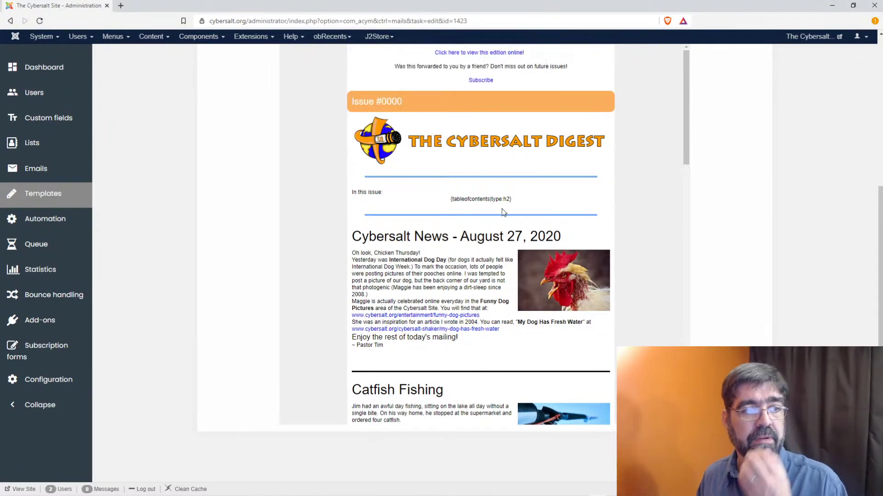
{"action": "scroll", "coordinate": [504, 204], "scroll_direction": "down", "scroll_amount": 3}
{"action": "scroll", "coordinate": [506, 204], "scroll_direction": "up", "scroll_amount": 8}
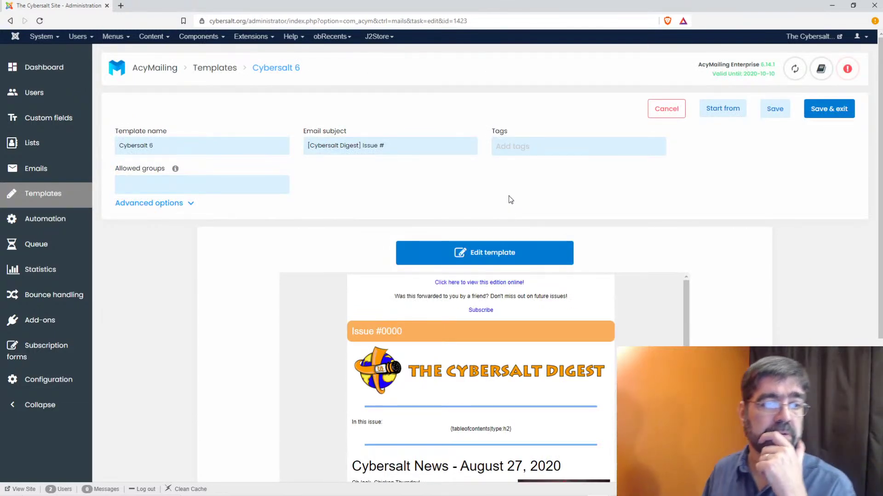
{"action": "left_click", "coordinate": [500, 253]}
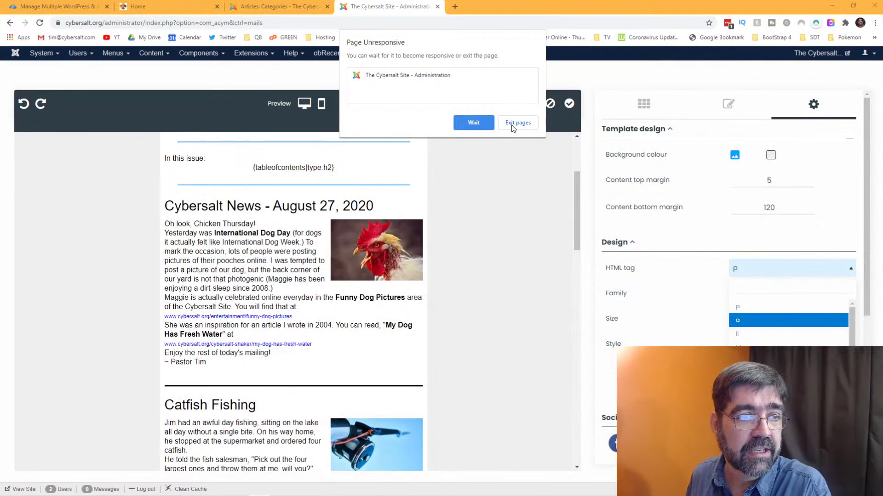
- Exit the frozen admin page, then minimize Chrome and Notepad++
{"action": "left_click", "coordinate": [512, 125]}
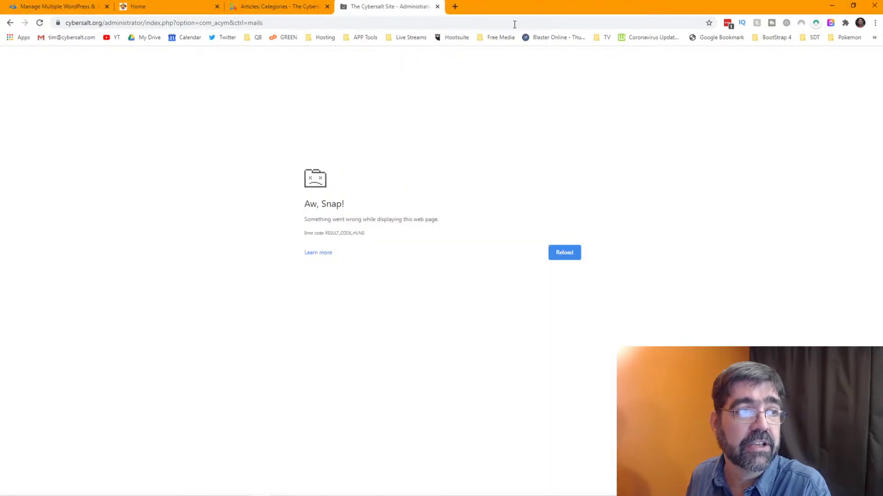
{"action": "left_click", "coordinate": [834, 6]}
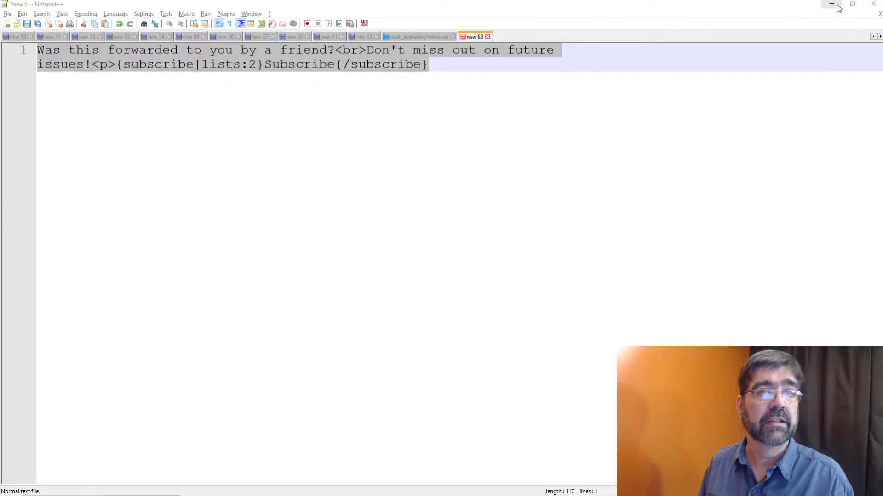
{"action": "left_click", "coordinate": [832, 5]}
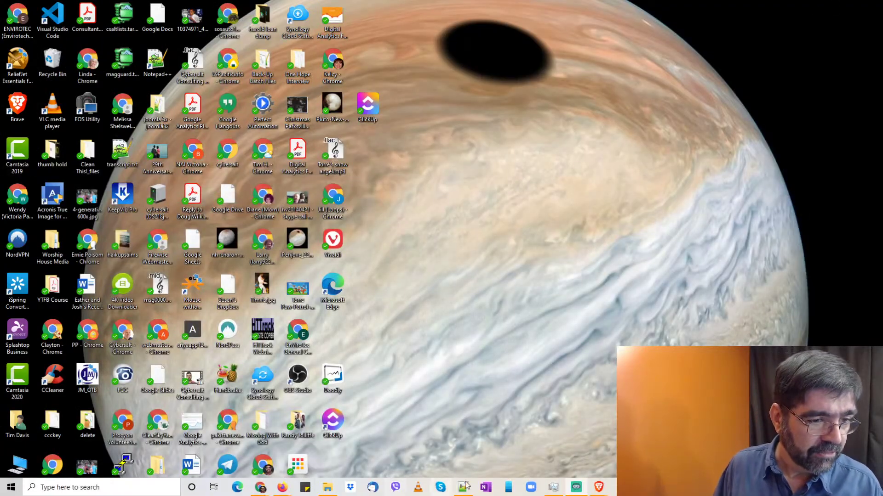
- Restore Brave and set the default 'p' text size to 16px in Design settings
{"action": "left_click", "coordinate": [598, 487]}
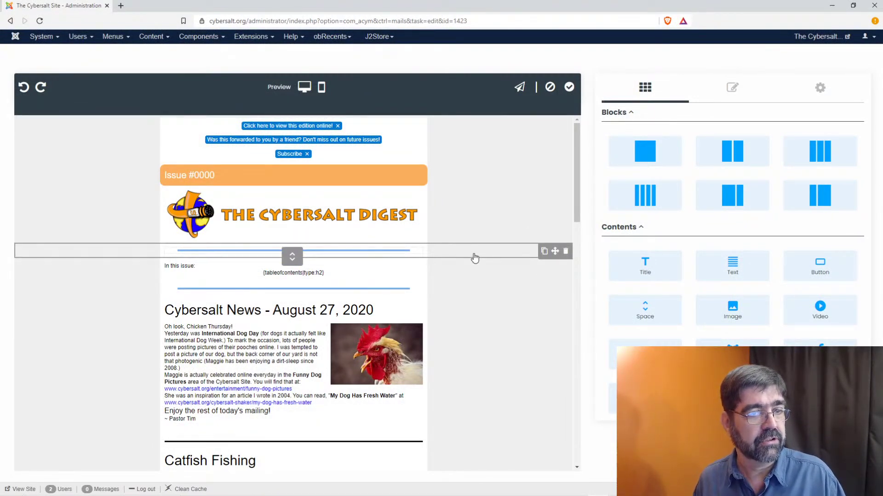
{"action": "left_click", "coordinate": [816, 89]}
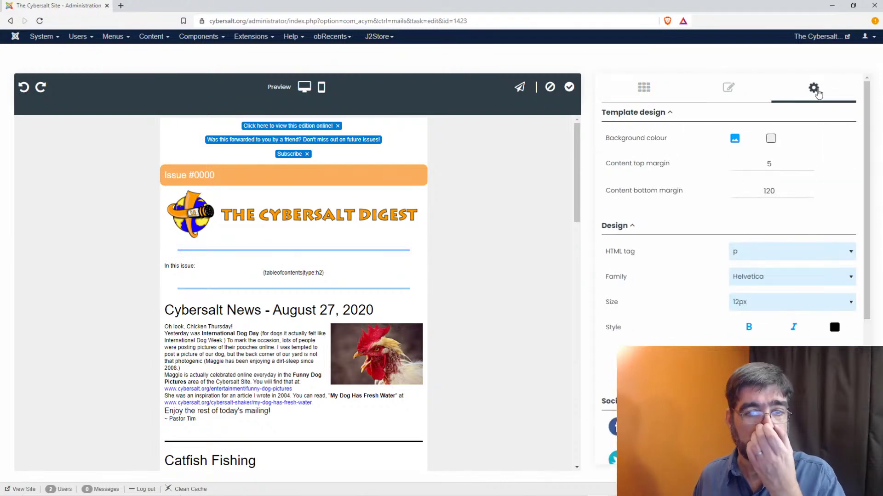
{"action": "left_click", "coordinate": [784, 192]}
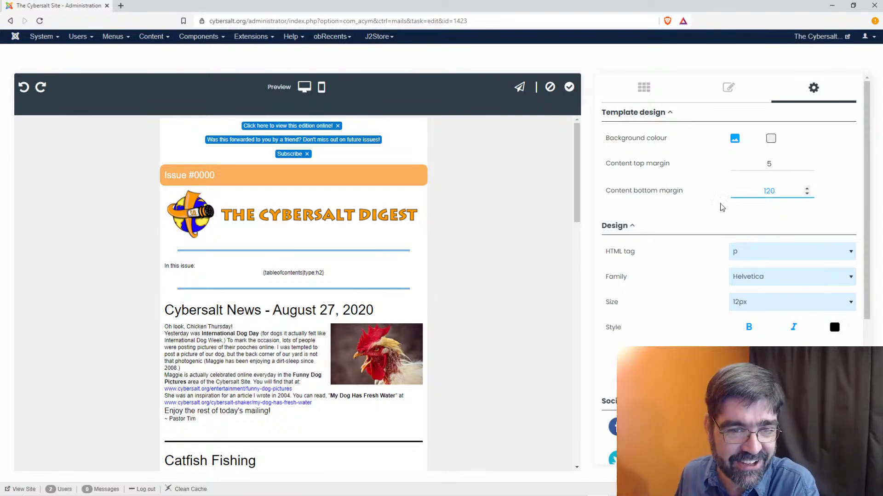
{"action": "left_click", "coordinate": [829, 311]}
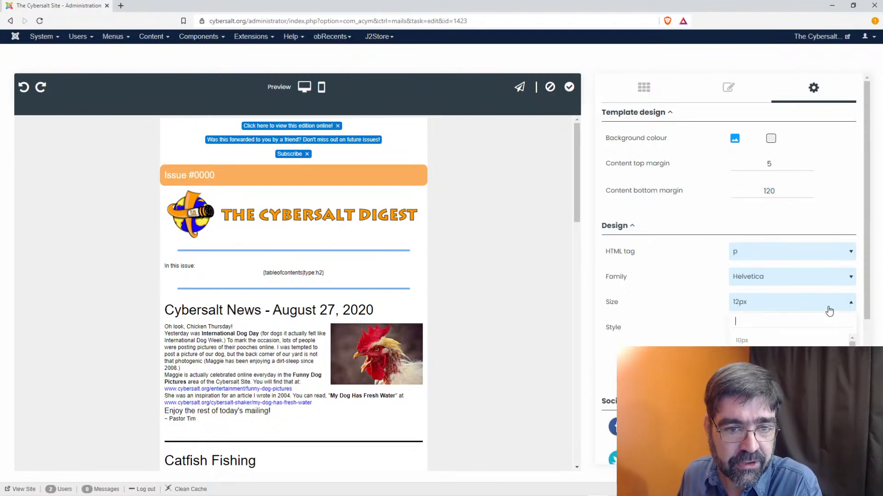
{"action": "left_click", "coordinate": [754, 371]}
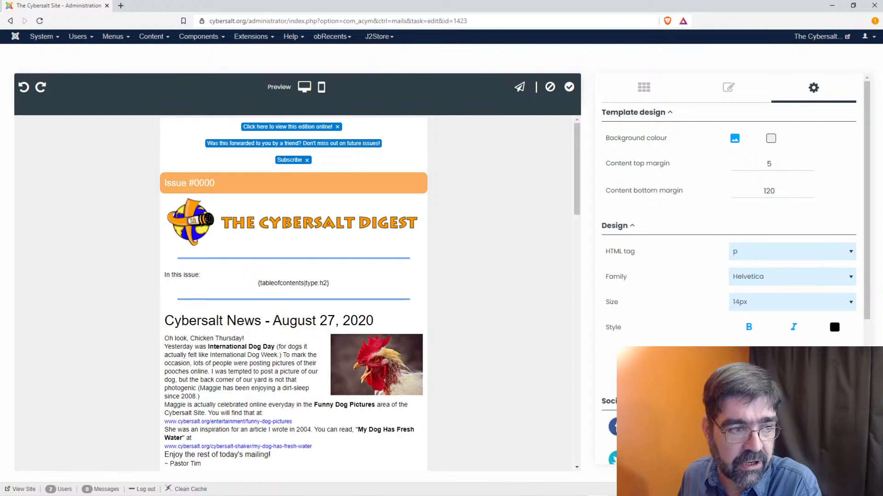
{"action": "left_click", "coordinate": [783, 308]}
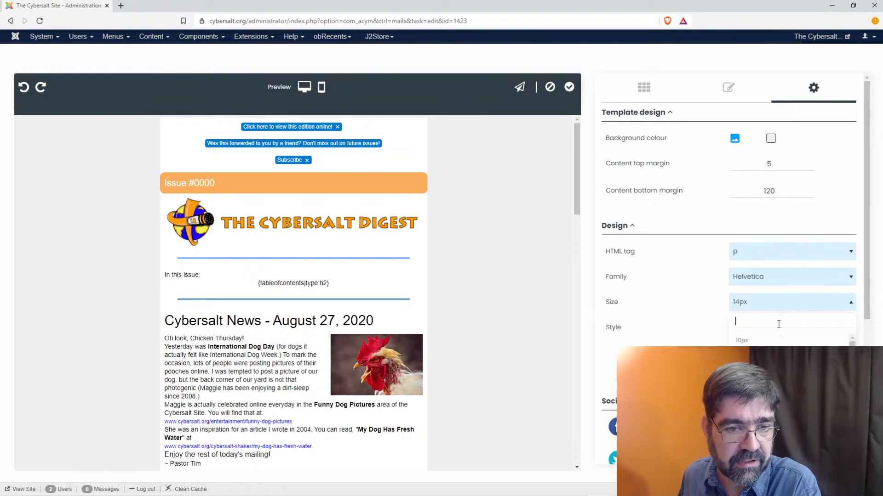
{"action": "left_click", "coordinate": [770, 386]}
- Switch the design settings from the p tag to the a tag and set link size to 16px
{"action": "left_click", "coordinate": [777, 260]}
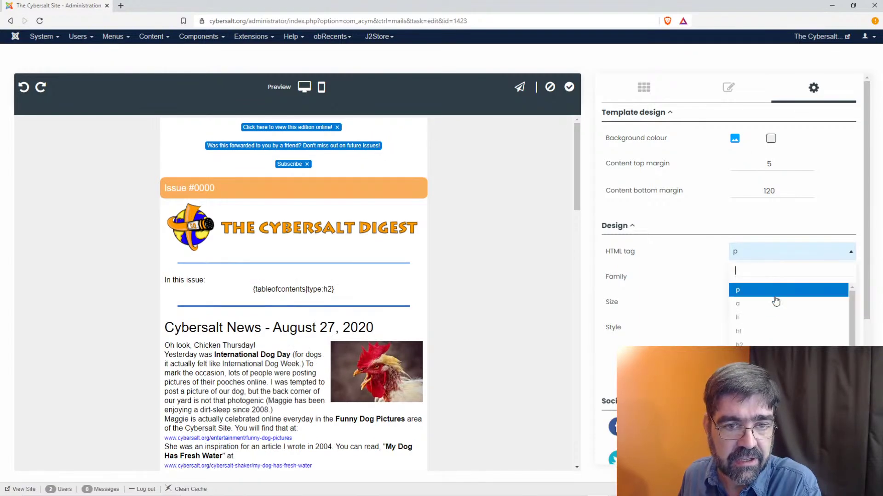
{"action": "left_click", "coordinate": [774, 305]}
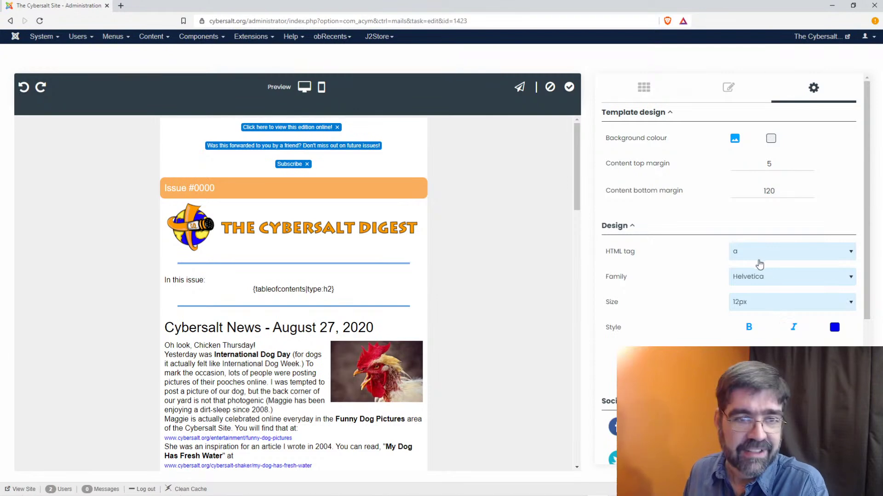
{"action": "scroll", "coordinate": [684, 239], "scroll_direction": "down", "scroll_amount": 1}
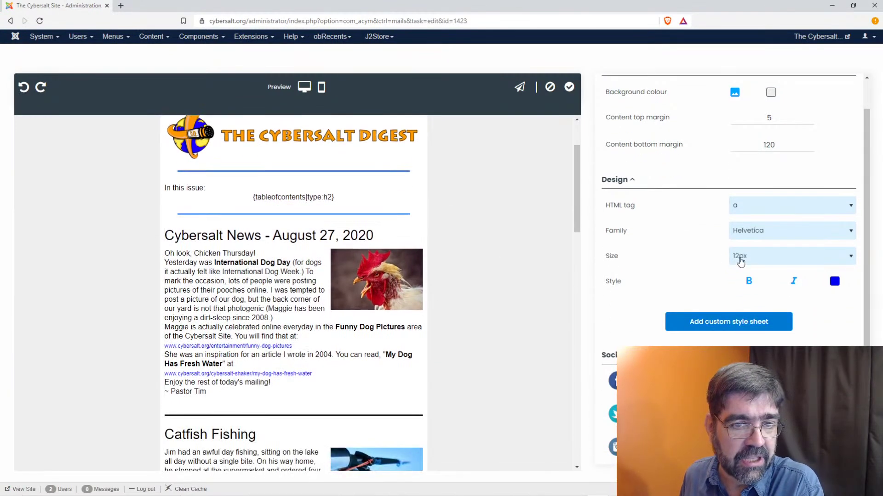
{"action": "left_click", "coordinate": [758, 260]}
{"action": "left_click", "coordinate": [758, 336]}
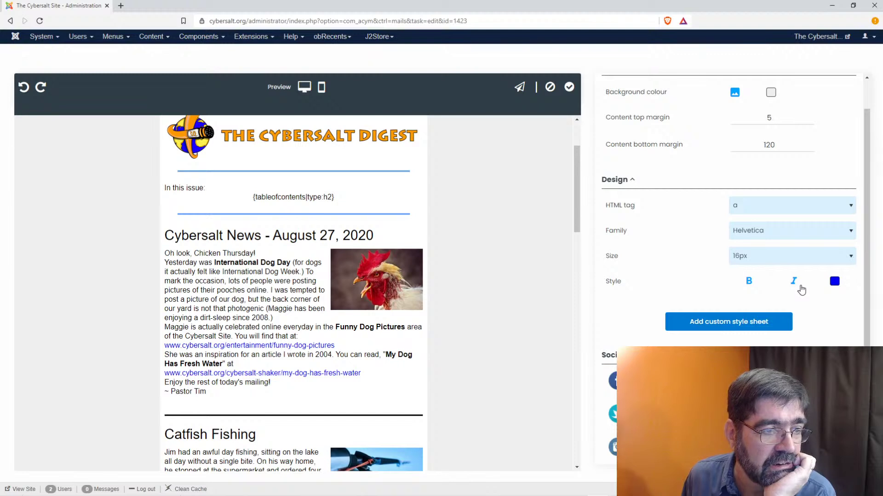
- Confirm links stay the styled tag and review the remaining link style settings
{"action": "left_click", "coordinate": [780, 210]}
{"action": "left_click", "coordinate": [780, 211]}
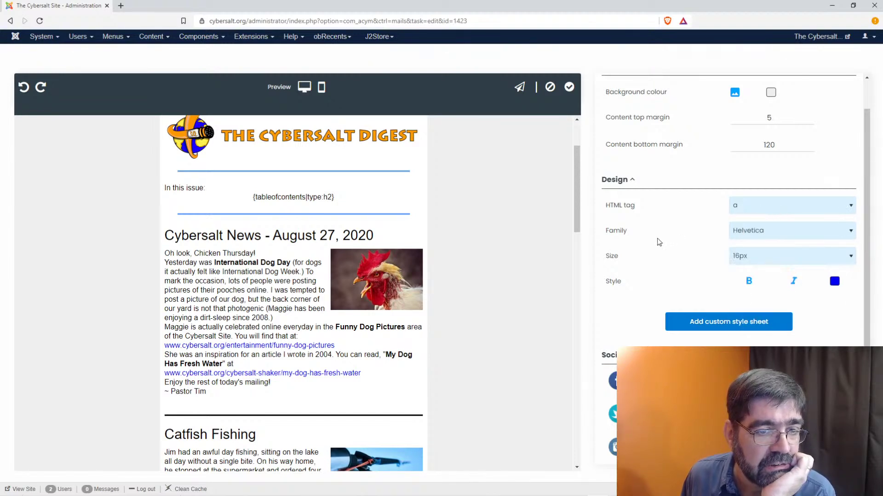
{"action": "scroll", "coordinate": [662, 236], "scroll_direction": "down", "scroll_amount": 2}
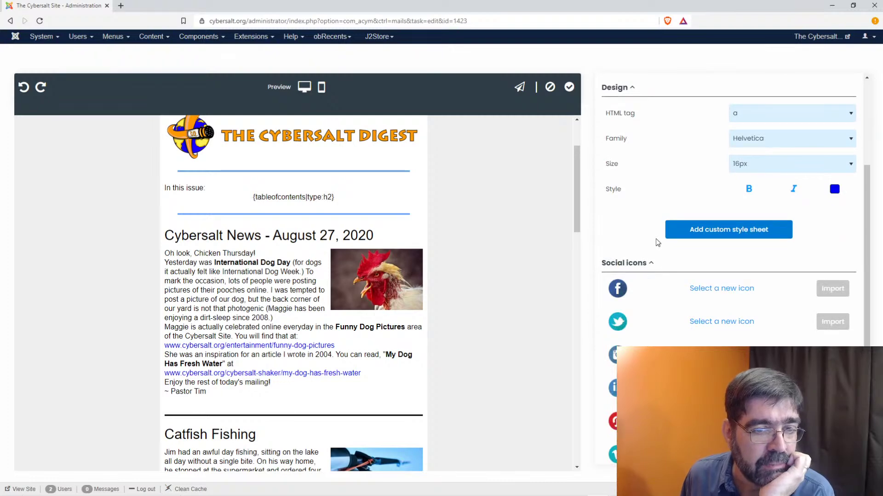
{"action": "scroll", "coordinate": [656, 239], "scroll_direction": "down", "scroll_amount": 1}
{"action": "scroll", "coordinate": [657, 241], "scroll_direction": "down", "scroll_amount": 2}
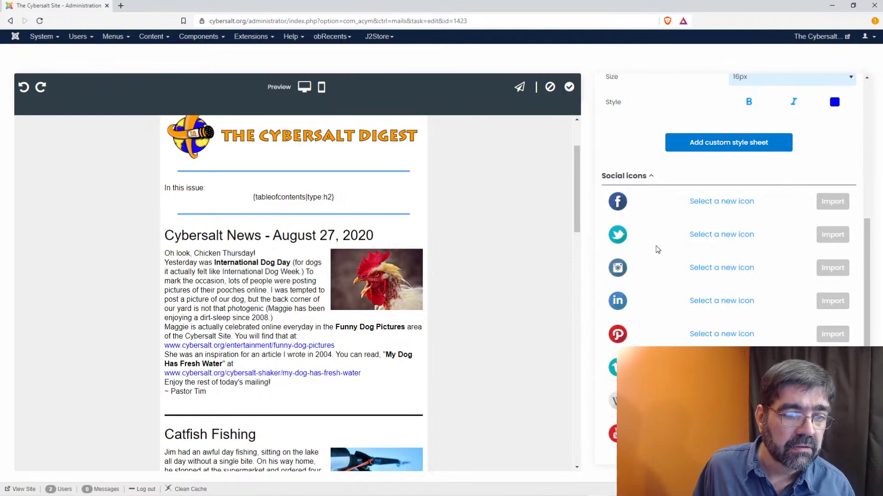
{"action": "scroll", "coordinate": [655, 247], "scroll_direction": "up", "scroll_amount": 5}
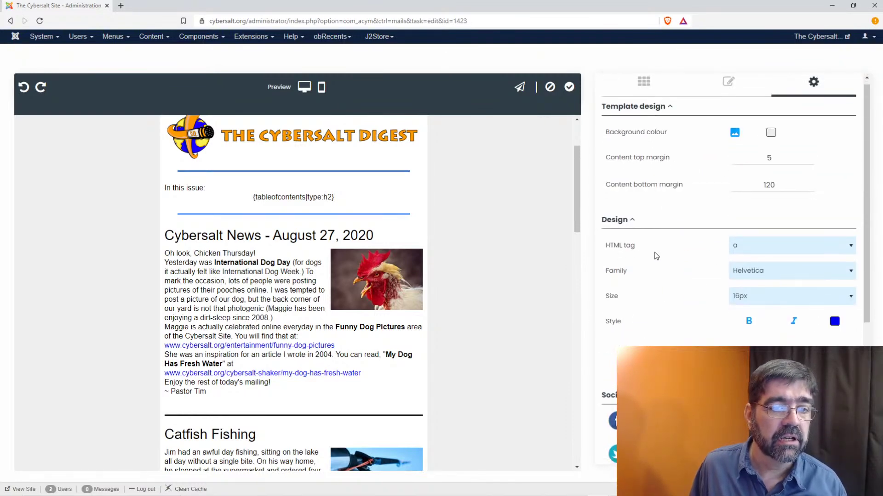
{"action": "scroll", "coordinate": [655, 250], "scroll_direction": "down", "scroll_amount": 3}
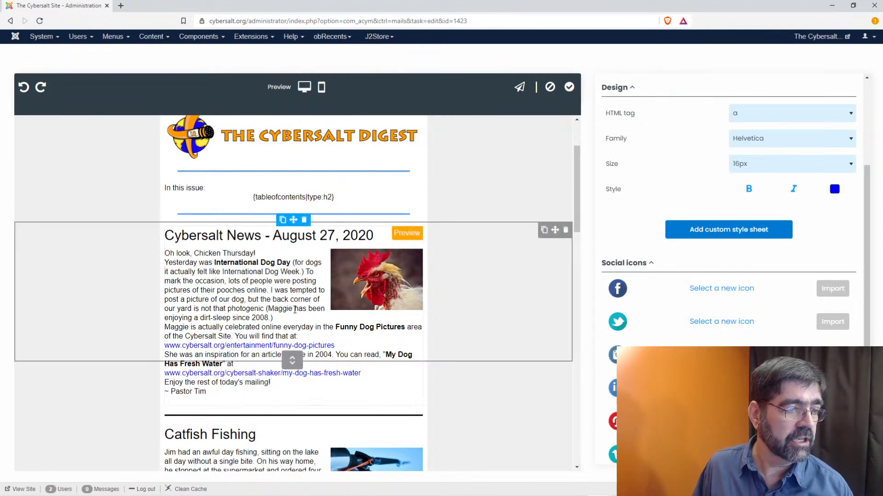
- Inspect the Cybersalt News paragraph in DevTools, enlarge the Styles pane, and check element.style
{"action": "right_click", "coordinate": [266, 302]}
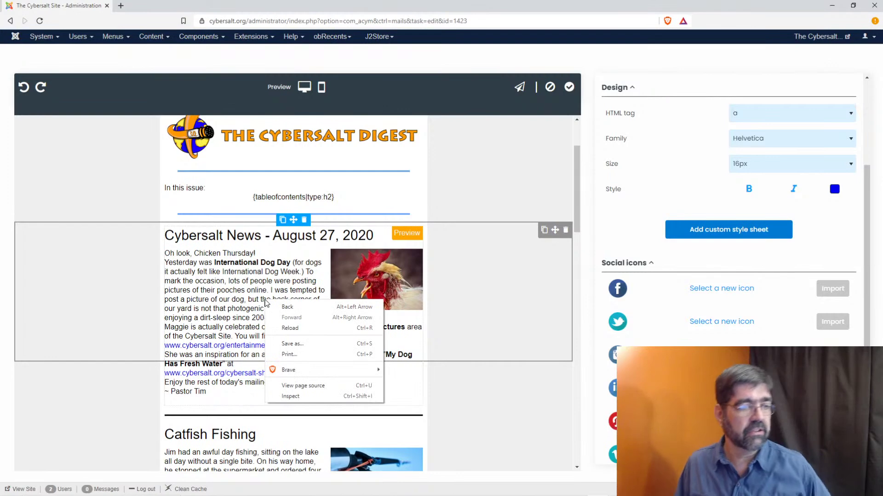
{"action": "left_click", "coordinate": [294, 396]}
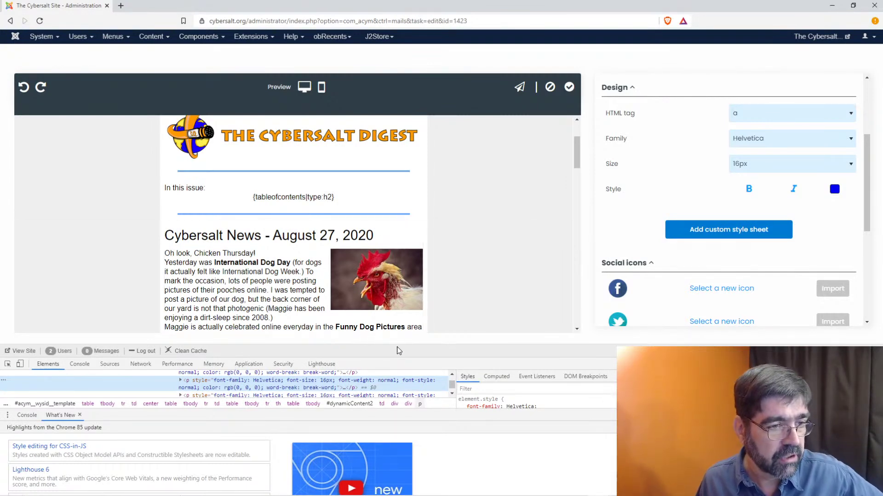
{"action": "left_click_drag", "start_coordinate": [398, 360], "coordinate": [398, 318]}
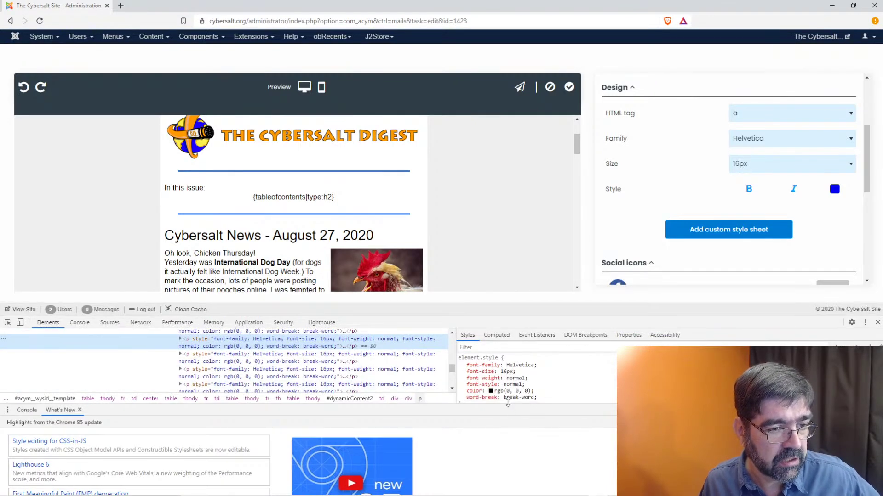
{"action": "left_click_drag", "start_coordinate": [509, 403], "coordinate": [511, 470]}
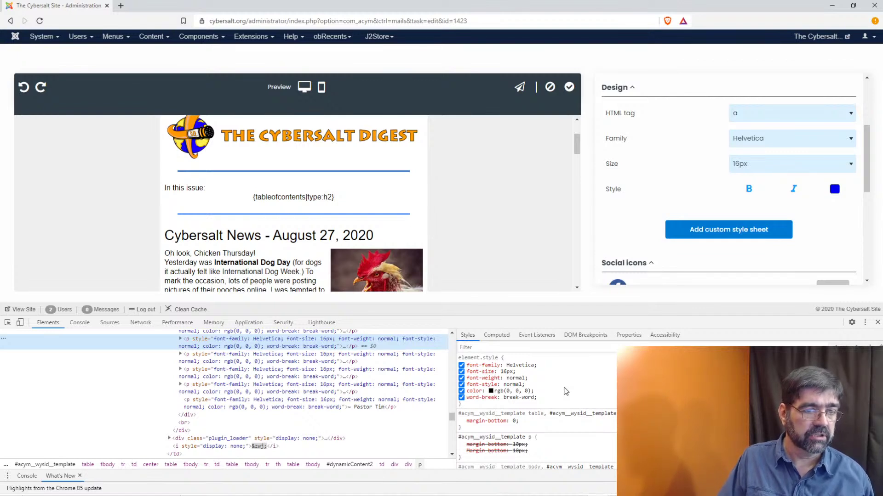
{"action": "left_click", "coordinate": [489, 404]}
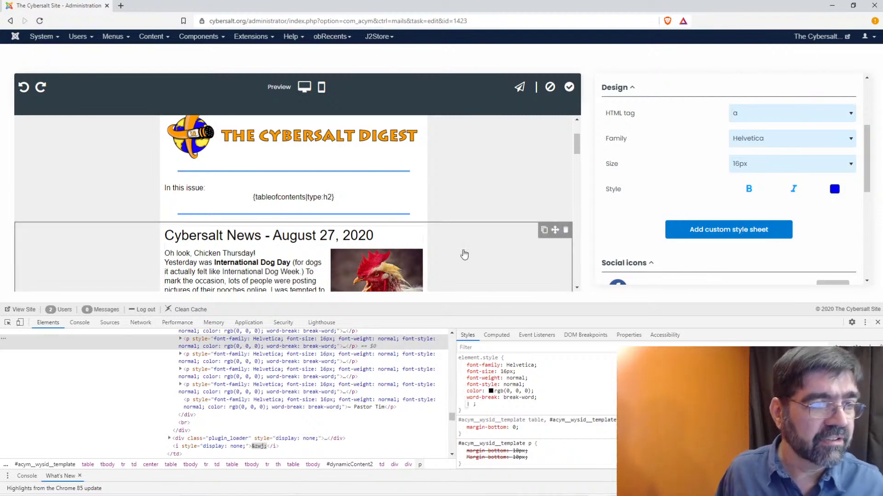
{"action": "scroll", "coordinate": [455, 216], "scroll_direction": "down", "scroll_amount": 2}
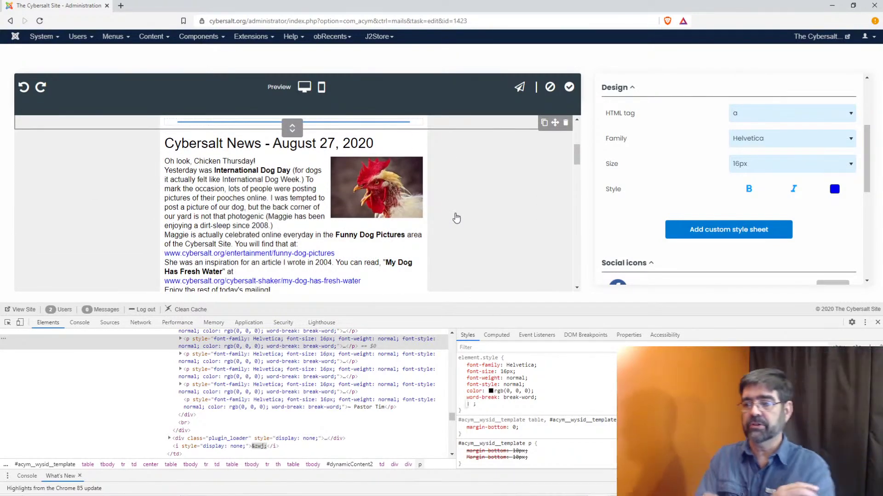
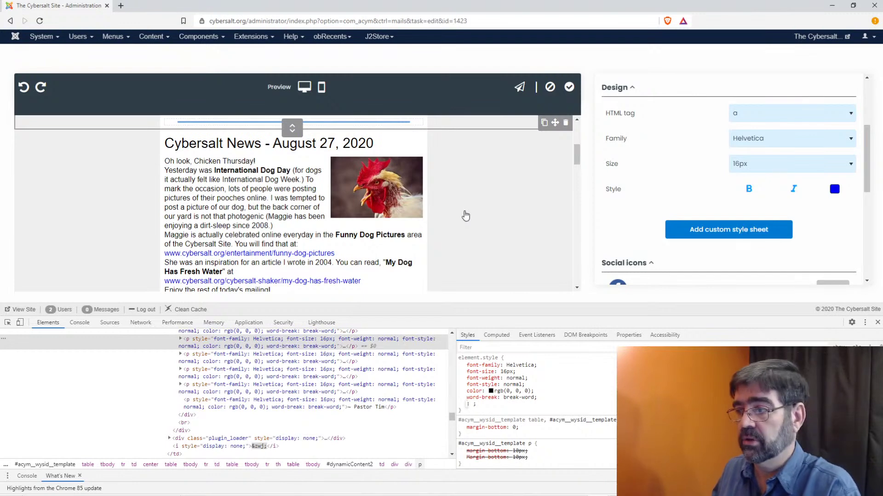
- Set the link (a) text size and the paragraph (p) text size to 14px
{"action": "left_click", "coordinate": [759, 164]}
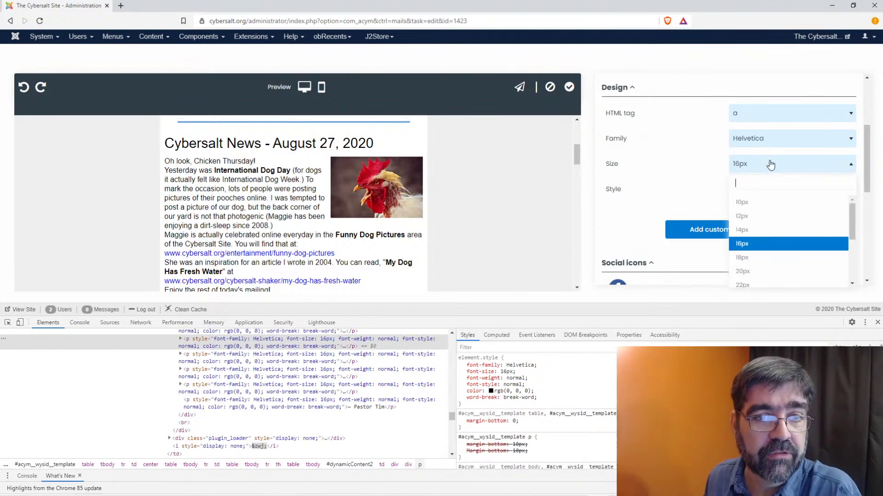
{"action": "left_click", "coordinate": [757, 231]}
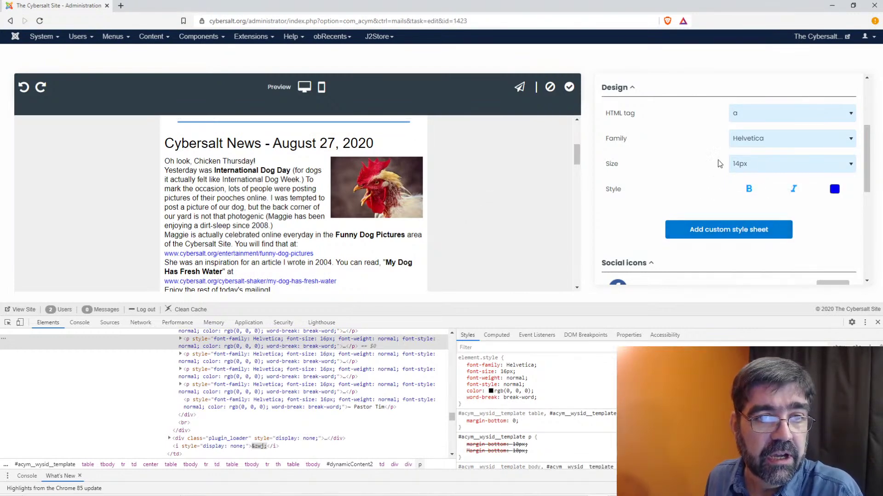
{"action": "left_click", "coordinate": [762, 117]}
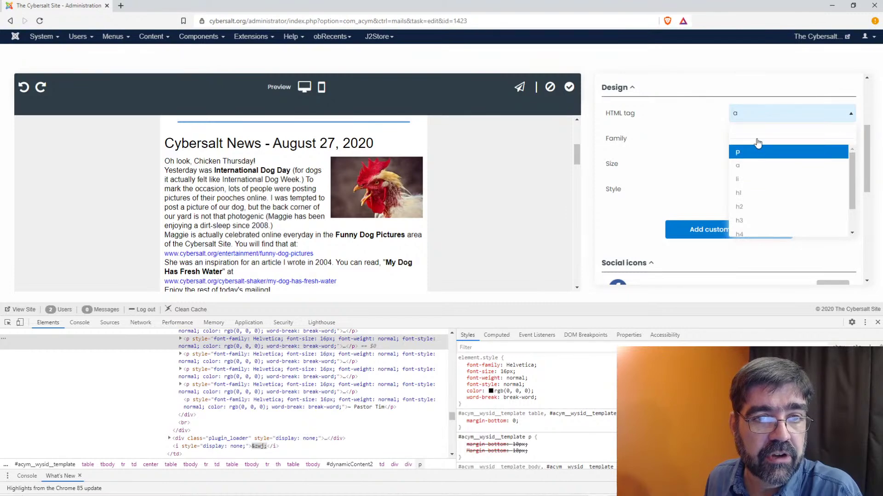
{"action": "left_click", "coordinate": [758, 152]}
{"action": "left_click", "coordinate": [757, 171]}
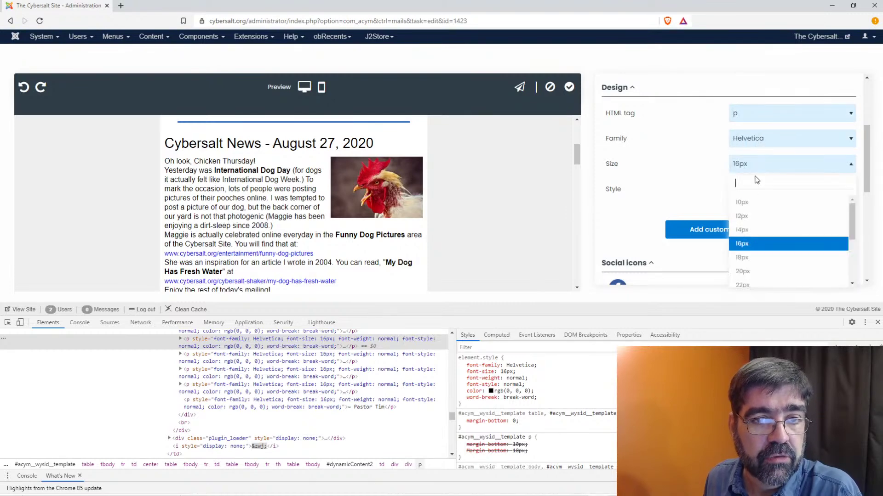
{"action": "left_click", "coordinate": [754, 228]}
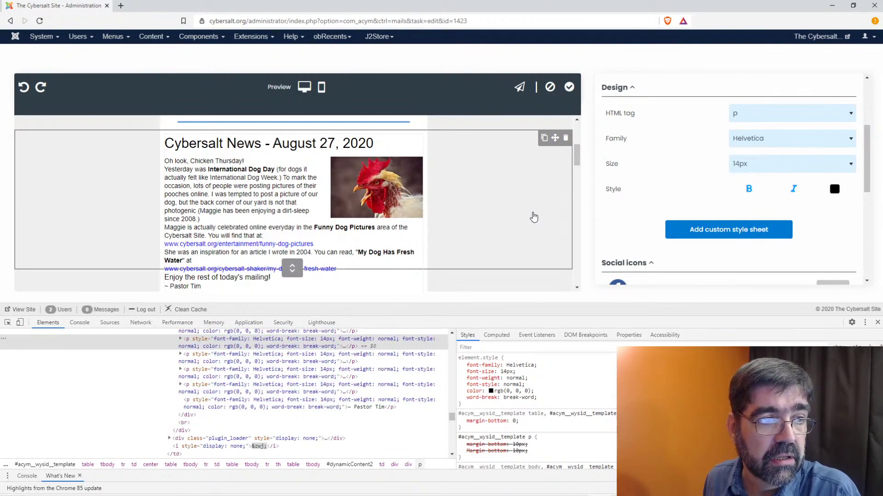
{"action": "left_click", "coordinate": [258, 186]}
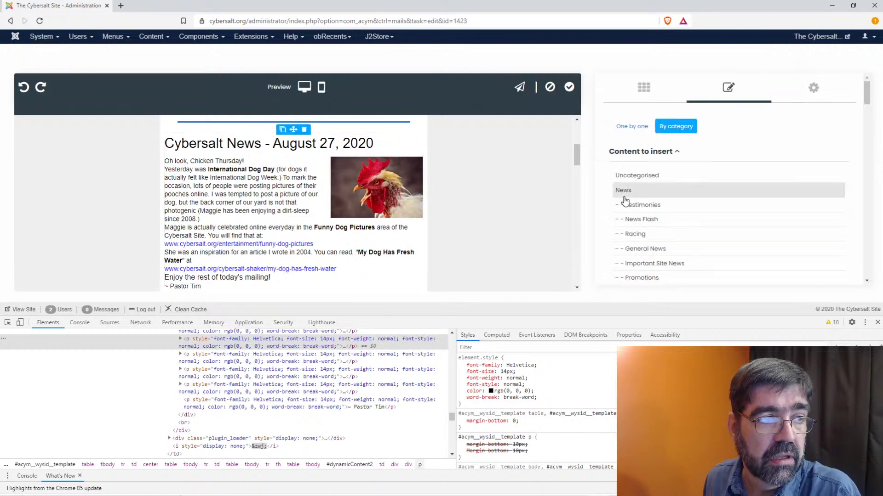
- Close DevTools and open the Add custom style sheet box from the template design settings
{"action": "scroll", "coordinate": [733, 227], "scroll_direction": "down", "scroll_amount": 15}
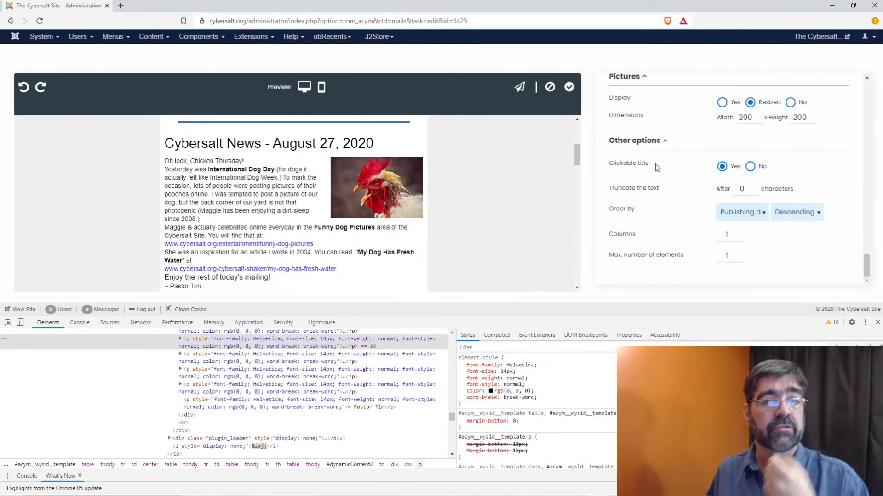
{"action": "left_click", "coordinate": [875, 324]}
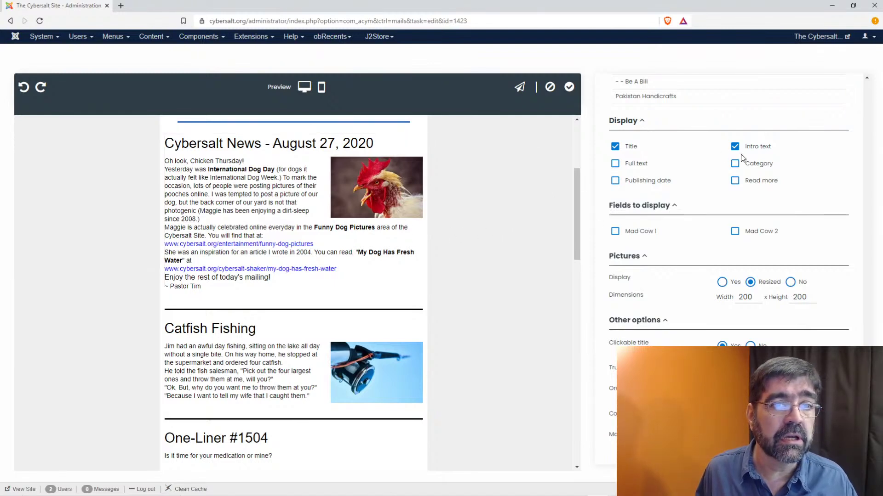
{"action": "scroll", "coordinate": [752, 156], "scroll_direction": "up", "scroll_amount": 5}
{"action": "scroll", "coordinate": [753, 154], "scroll_direction": "up", "scroll_amount": 5}
{"action": "left_click", "coordinate": [813, 89]}
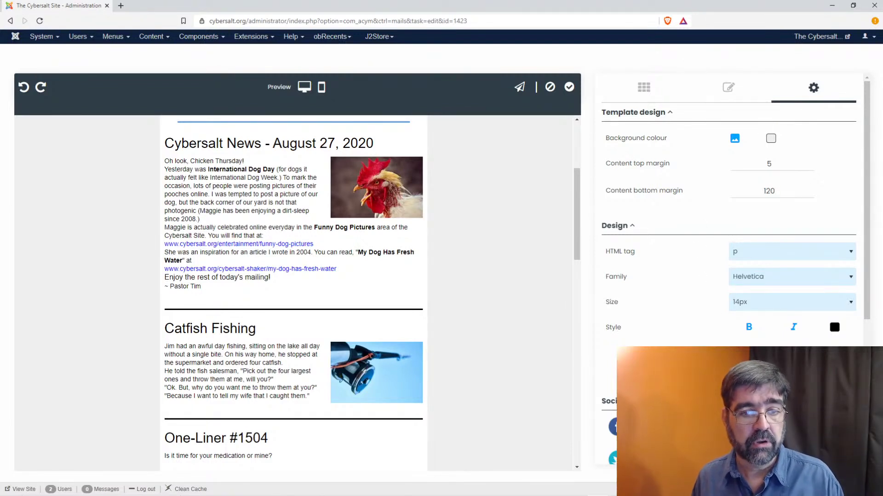
{"action": "left_click", "coordinate": [735, 138]}
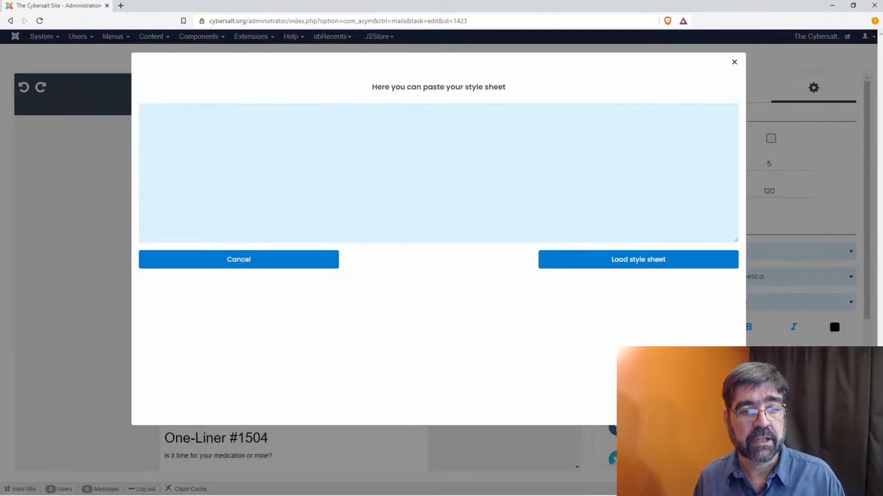
- Close the empty style sheet box and go back to the content block's category list
{"action": "left_click", "coordinate": [352, 125]}
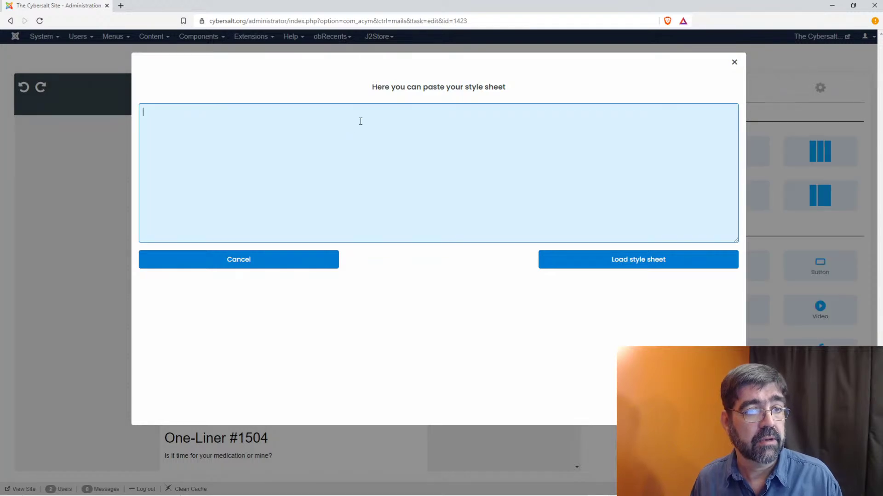
{"action": "left_click", "coordinate": [735, 62]}
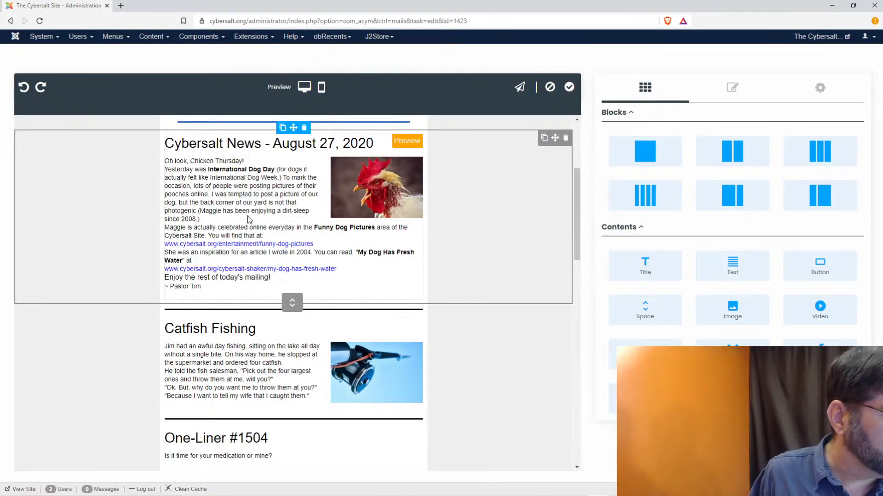
{"action": "left_click", "coordinate": [237, 276]}
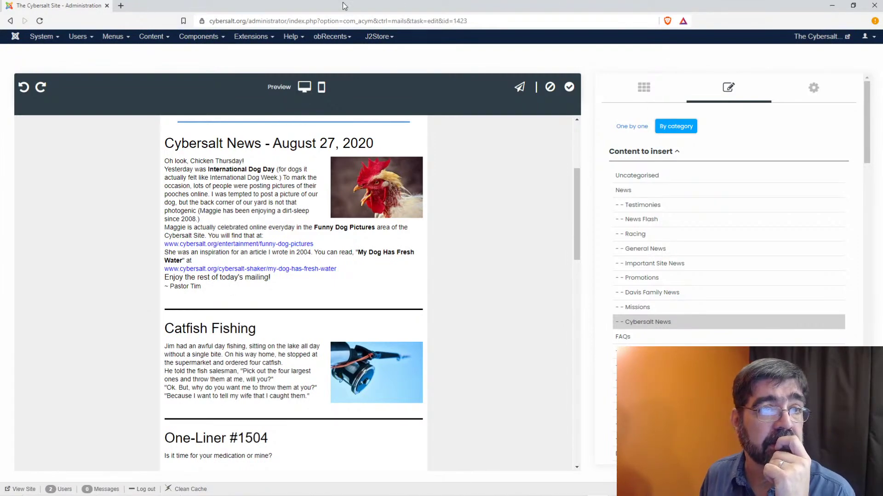
- Search Google for 'css to pad paragrphs' and open the W3Schools CSS padding page
{"action": "left_click", "coordinate": [121, 6]}
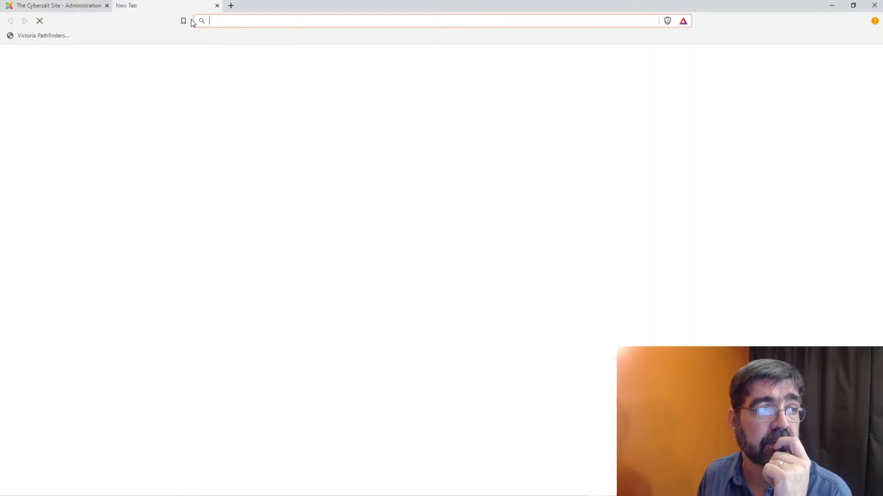
{"action": "type", "text": "html to pad paragrphs"}
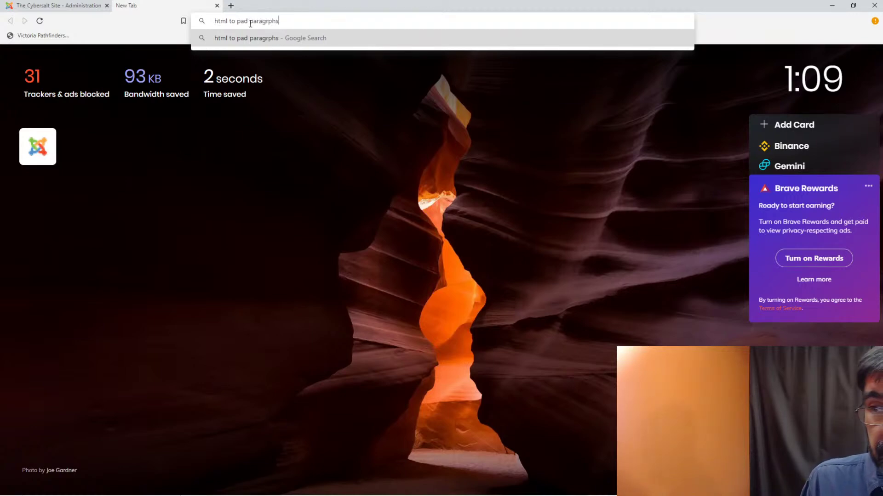
{"action": "key", "text": "Return"}
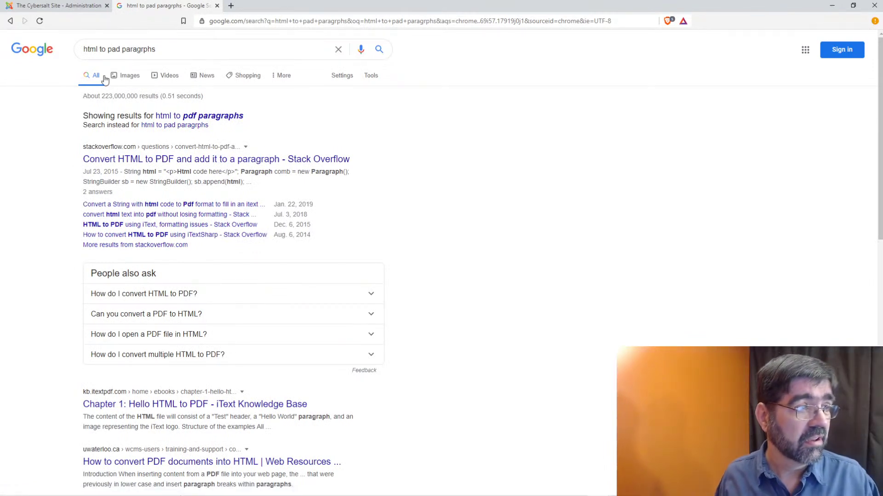
{"action": "double_click", "coordinate": [98, 50]}
{"action": "type", "text": "css"}
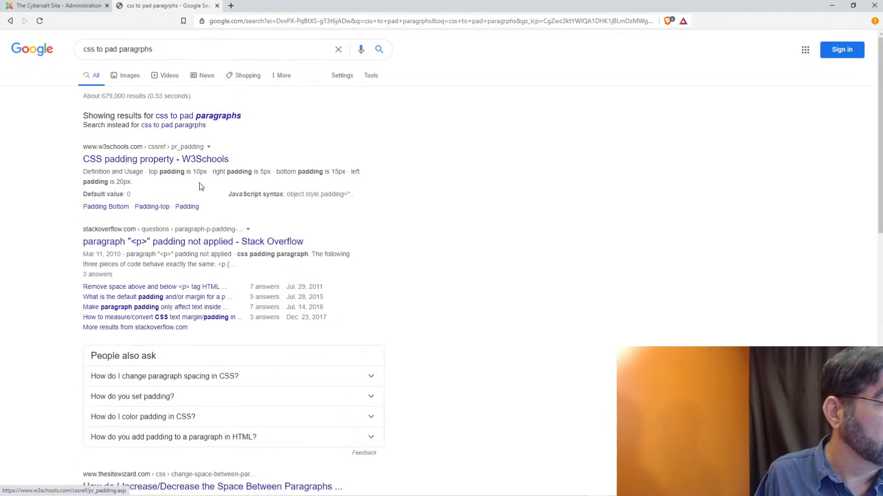
{"action": "left_click", "coordinate": [193, 162]}
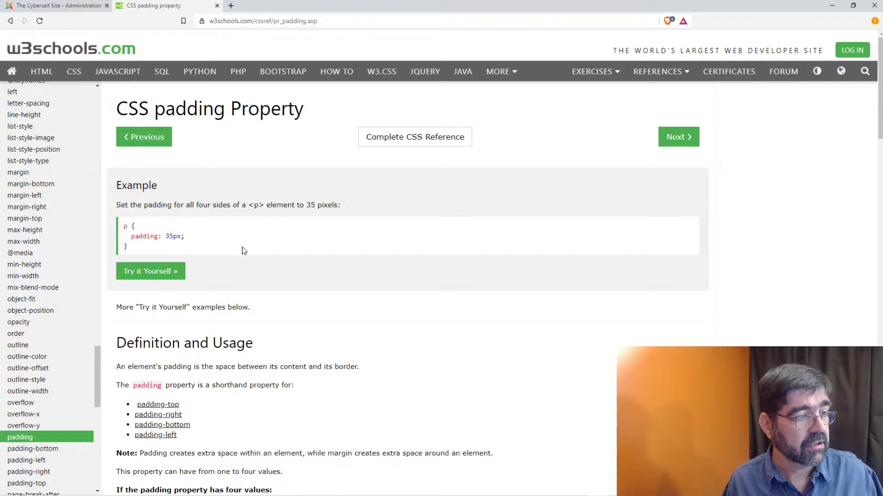
- Read W3Schools' one-to-four-value padding syntax, then return to the Cybersalt newsletter editor
{"action": "scroll", "coordinate": [245, 252], "scroll_direction": "down", "scroll_amount": 3}
{"action": "scroll", "coordinate": [247, 254], "scroll_direction": "down", "scroll_amount": 1}
{"action": "scroll", "coordinate": [247, 254], "scroll_direction": "down", "scroll_amount": 1}
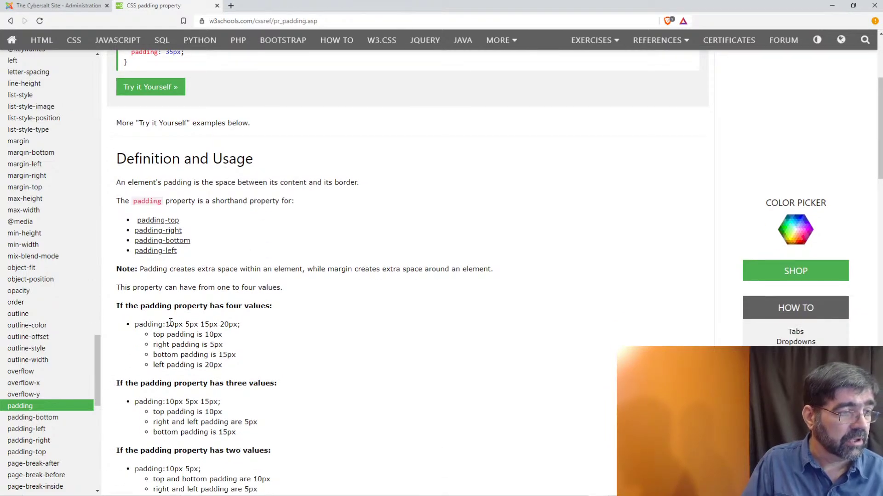
{"action": "scroll", "coordinate": [170, 322], "scroll_direction": "down", "scroll_amount": 4}
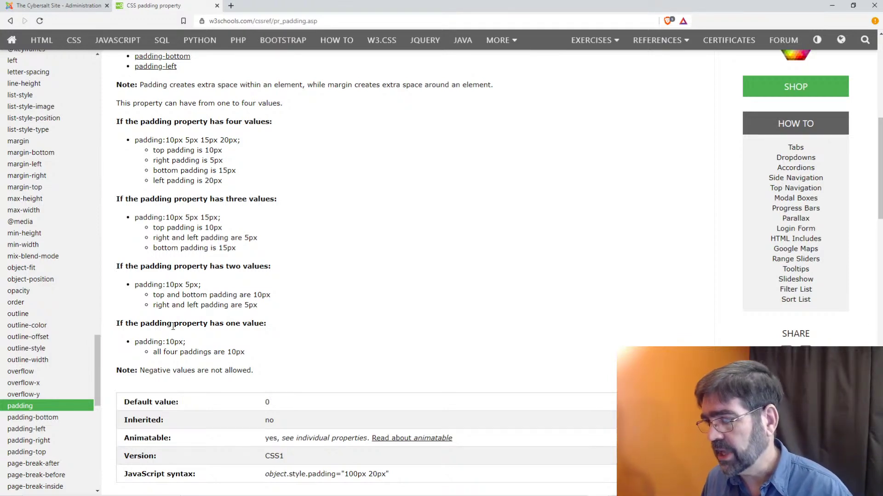
{"action": "scroll", "coordinate": [173, 326], "scroll_direction": "down", "scroll_amount": 1}
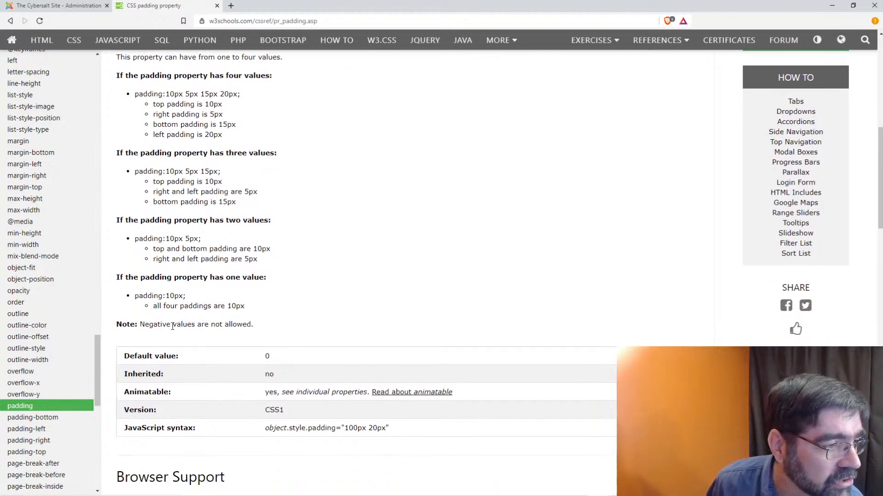
{"action": "scroll", "coordinate": [172, 326], "scroll_direction": "down", "scroll_amount": 1}
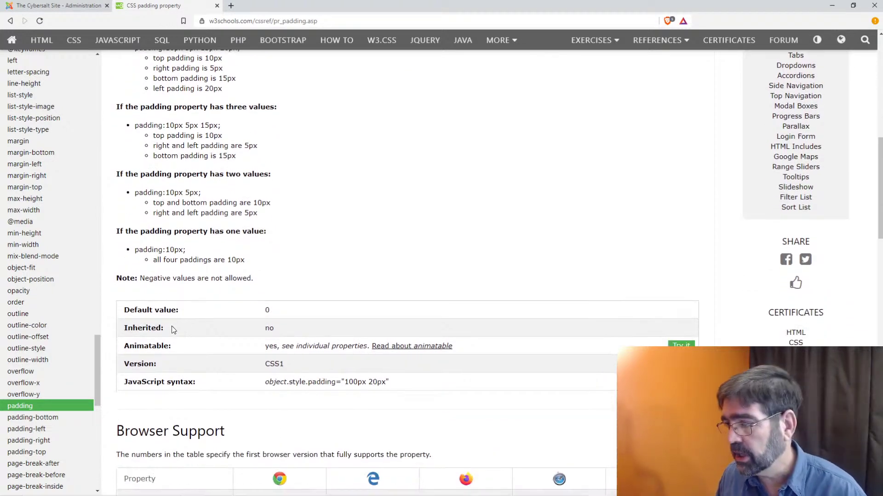
{"action": "scroll", "coordinate": [266, 303], "scroll_direction": "up", "scroll_amount": 6}
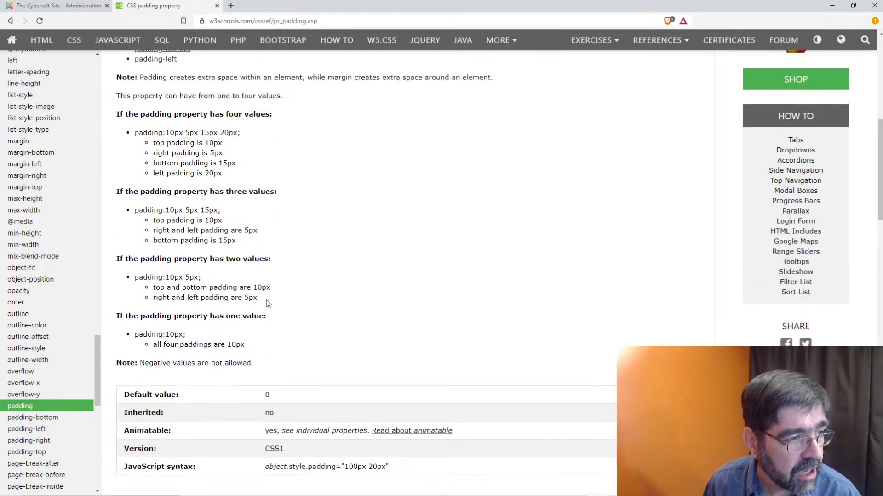
{"action": "scroll", "coordinate": [266, 301], "scroll_direction": "up", "scroll_amount": 1}
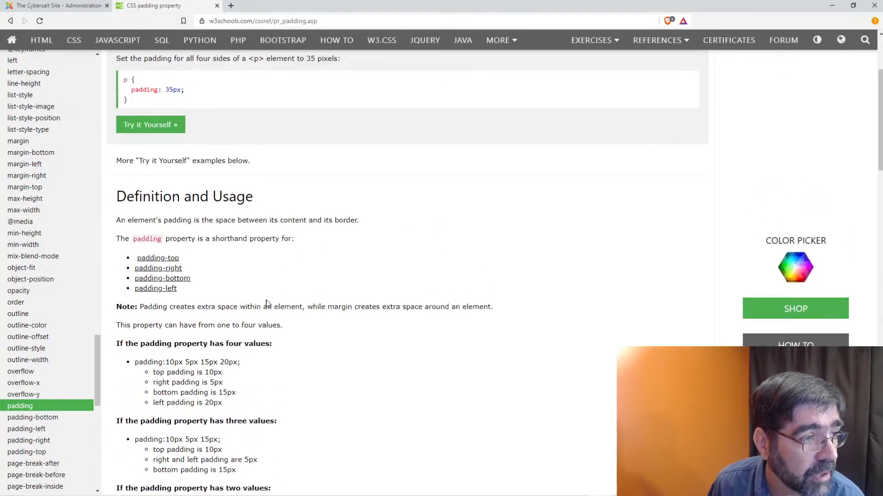
{"action": "left_click", "coordinate": [60, 6]}
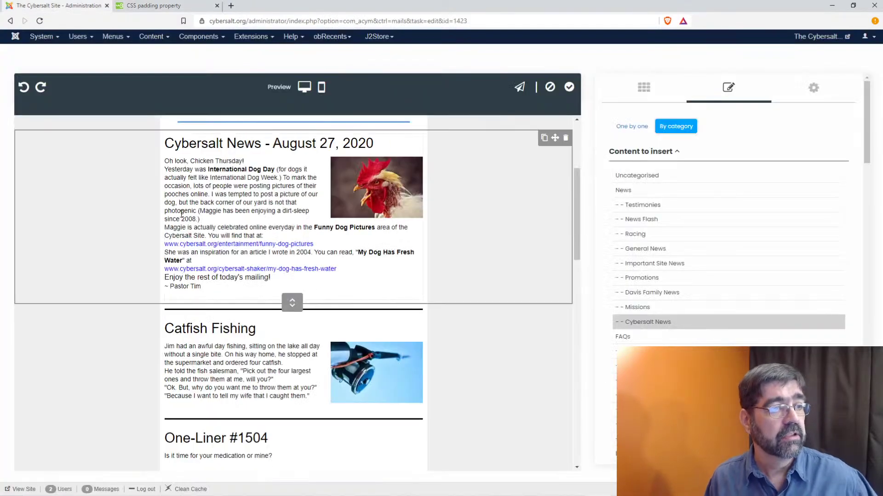
- Give an inspected article paragraph padding-bottom: 15px in DevTools and copy its element.style rule
{"action": "right_click", "coordinate": [198, 206]}
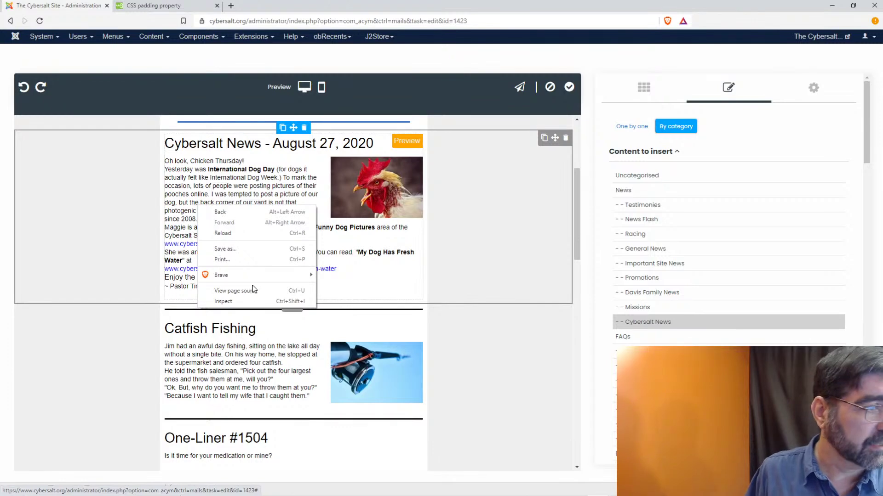
{"action": "left_click", "coordinate": [250, 301]}
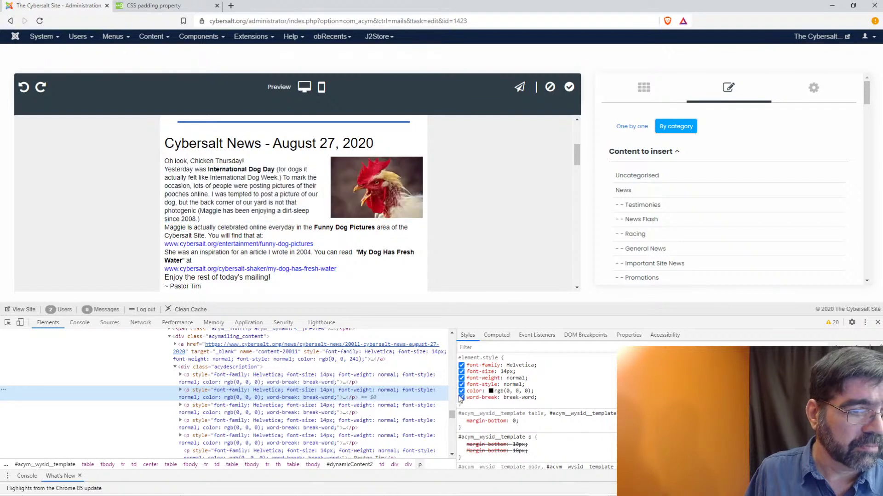
{"action": "left_click", "coordinate": [473, 403]}
{"action": "type", "text": "padding"}
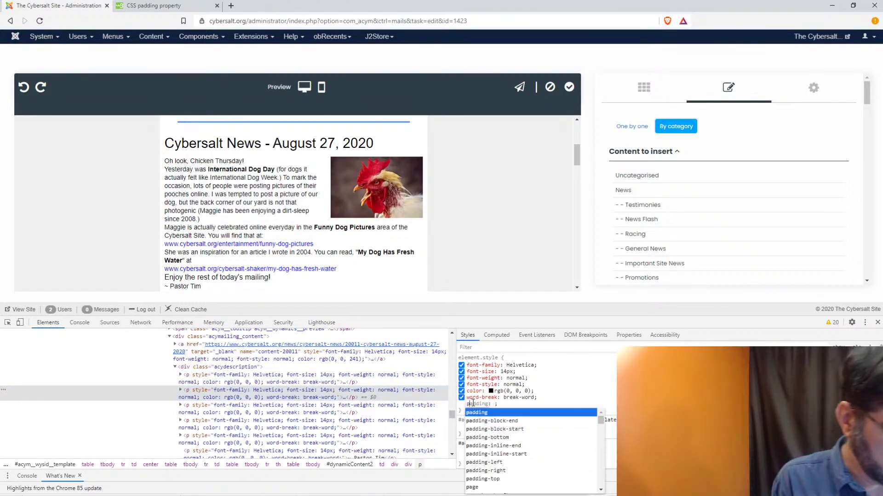
{"action": "key", "text": "Down"}
{"action": "key", "text": "Down"}
{"action": "key", "text": "Down"}
{"action": "key", "text": "Return"}
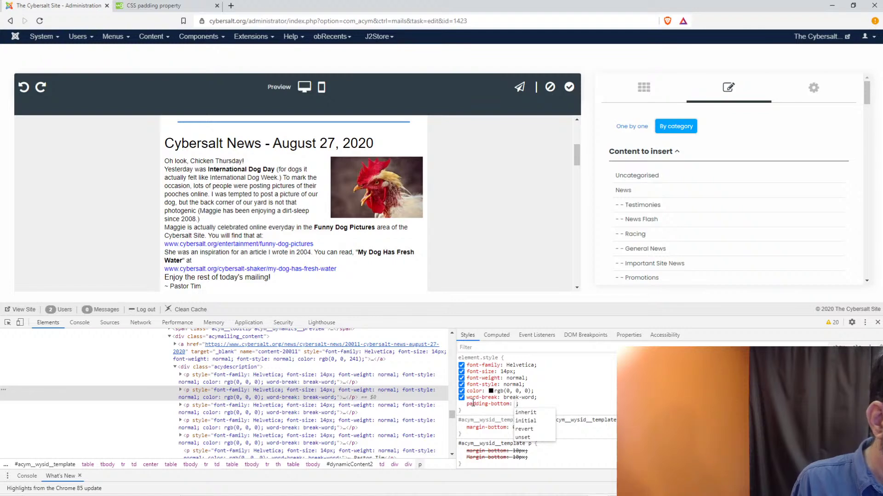
{"action": "type", "text": "5px"}
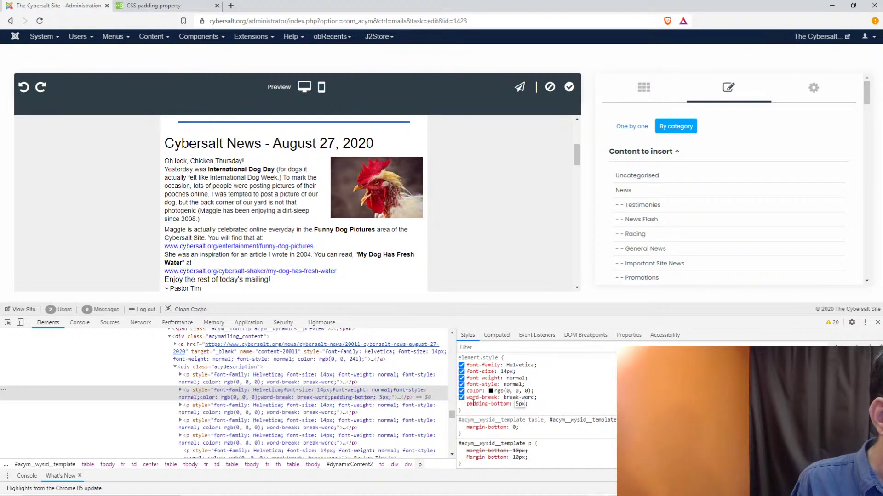
{"action": "key", "text": "Up"}
{"action": "key", "text": "Up"}
{"action": "key", "text": "Up"}
{"action": "key", "text": "Up"}
{"action": "key", "text": "Up"}
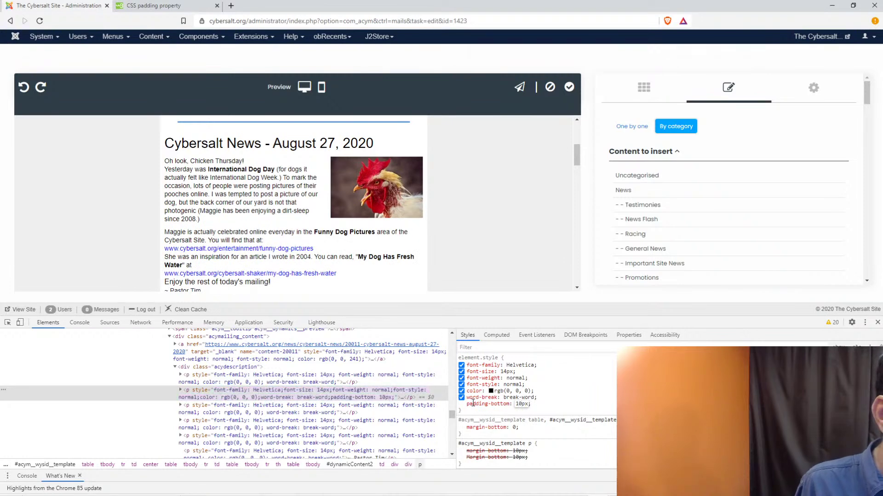
{"action": "key", "text": "Up"}
{"action": "key", "text": "Up"}
{"action": "key", "text": "Up"}
{"action": "key", "text": "Up"}
{"action": "key", "text": "Up"}
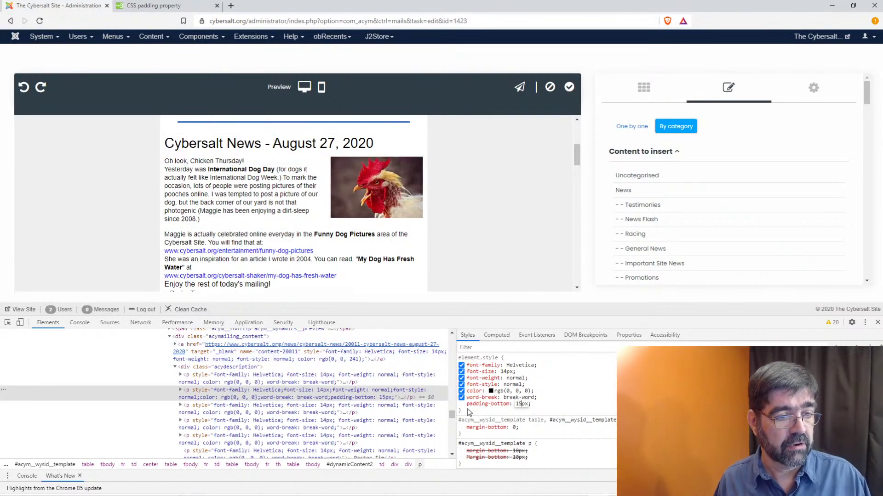
{"action": "left_click_drag", "start_coordinate": [465, 413], "coordinate": [462, 363]}
{"action": "key", "text": "ctrl+c"}
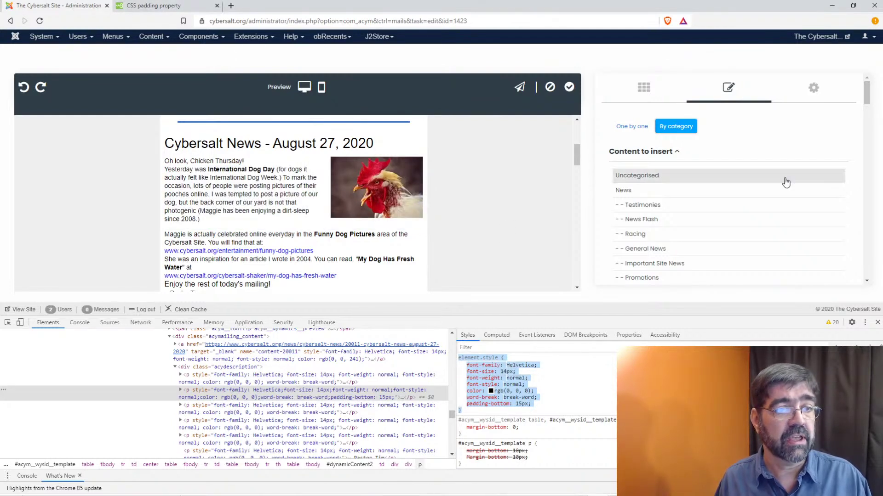
{"action": "scroll", "coordinate": [759, 202], "scroll_direction": "down", "scroll_amount": 15}
- Close DevTools and paste the copied style rule into a new custom style sheet box
{"action": "scroll", "coordinate": [758, 202], "scroll_direction": "up", "scroll_amount": 8}
{"action": "scroll", "coordinate": [759, 202], "scroll_direction": "up", "scroll_amount": 6}
{"action": "left_click", "coordinate": [813, 88]}
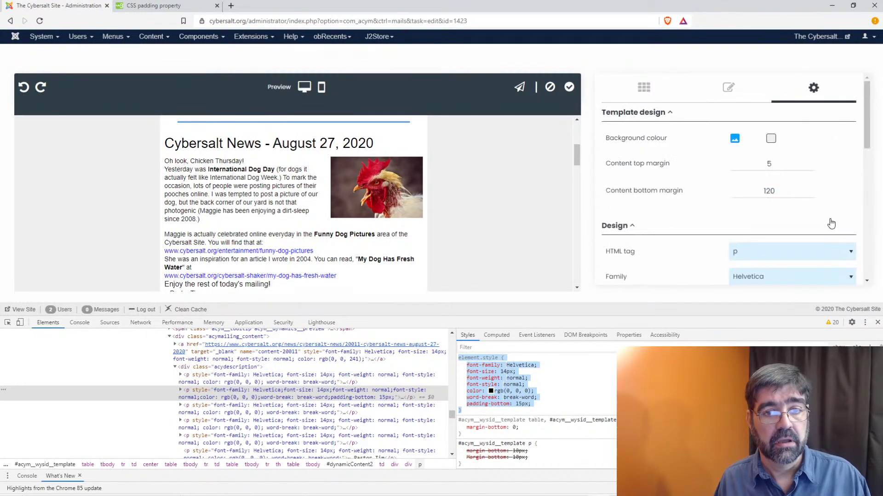
{"action": "scroll", "coordinate": [759, 197], "scroll_direction": "down", "scroll_amount": 10}
{"action": "left_click", "coordinate": [877, 322]}
{"action": "scroll", "coordinate": [761, 246], "scroll_direction": "up", "scroll_amount": 3}
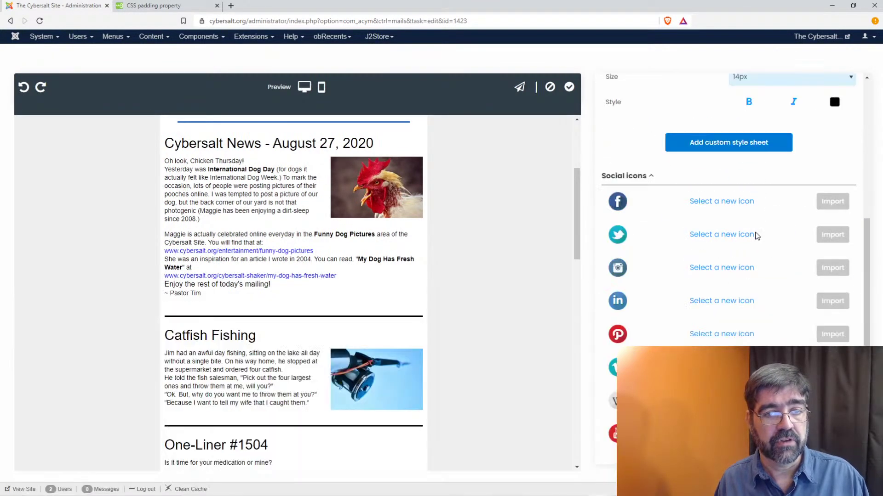
{"action": "left_click", "coordinate": [737, 144]}
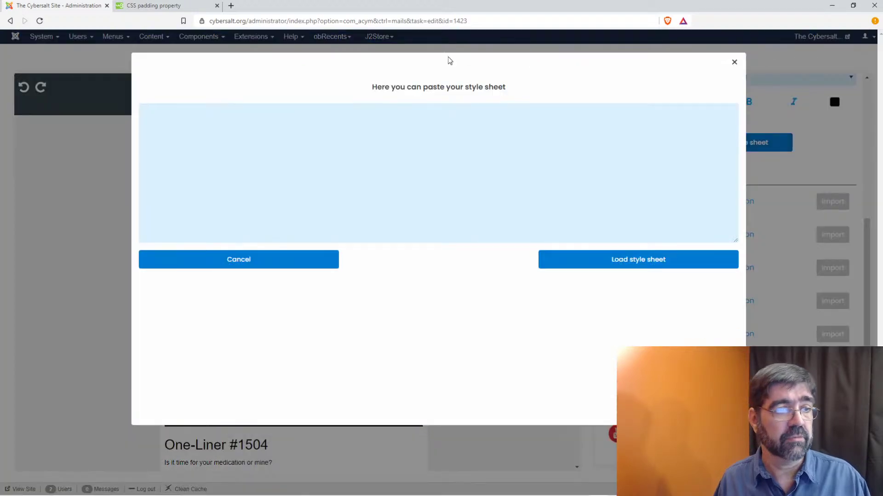
{"action": "left_click", "coordinate": [435, 144]}
{"action": "key", "text": "ctrl+v"}
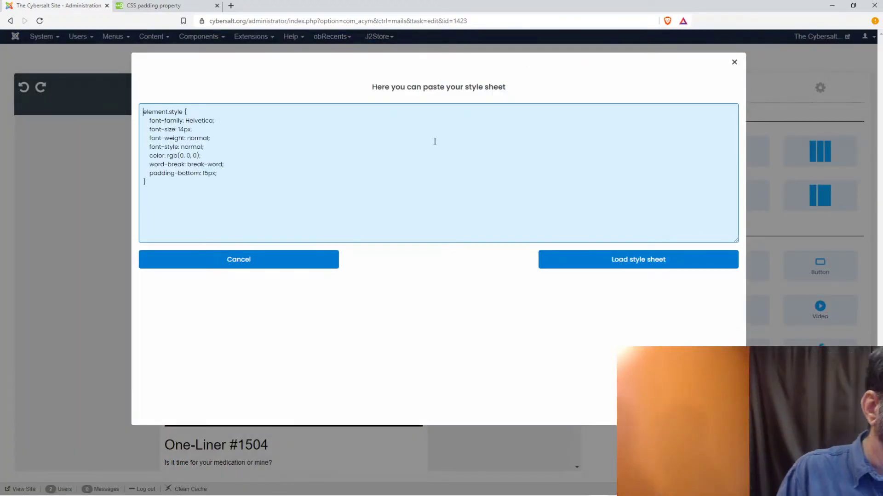
- Edit the pasted CSS down to p { padding-bottom: 15px; } and load the style sheet
{"action": "key", "text": "ctrl+Home"}
{"action": "type", "text": "p"}
{"action": "key", "text": "Delete"}
{"action": "key", "text": "Delete"}
{"action": "key", "text": "Delete"}
{"action": "key", "text": "Delete"}
{"action": "key", "text": "Delete"}
{"action": "key", "text": "Delete"}
{"action": "key", "text": "Delete"}
{"action": "key", "text": "Delete"}
{"action": "key", "text": "Delete"}
{"action": "key", "text": "Delete"}
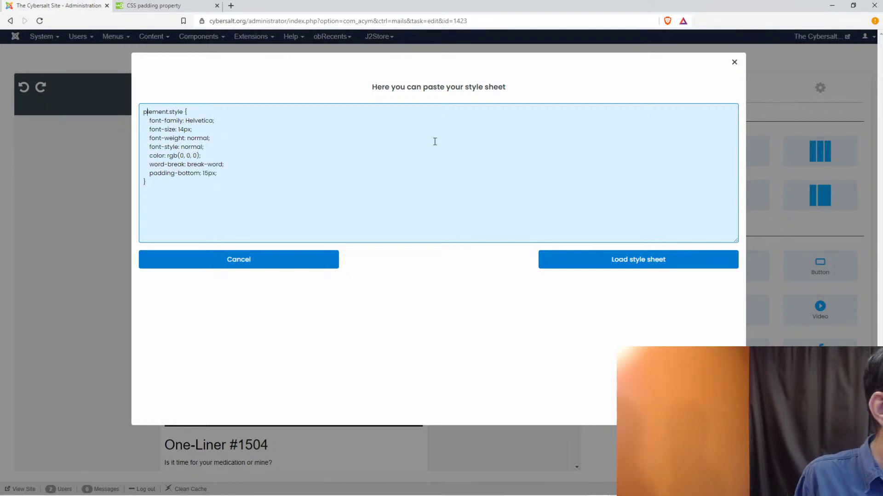
{"action": "key", "text": "Delete"}
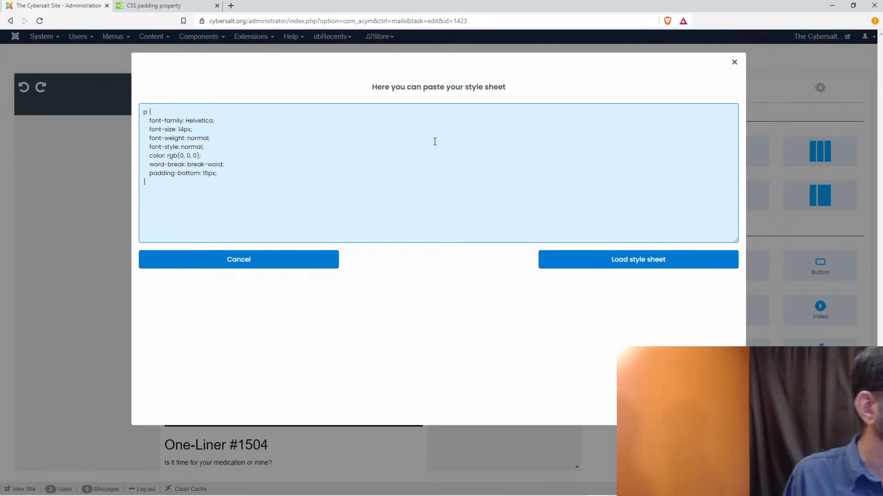
{"action": "left_click_drag", "start_coordinate": [150, 121], "coordinate": [282, 161]}
{"action": "key", "text": "Delete"}
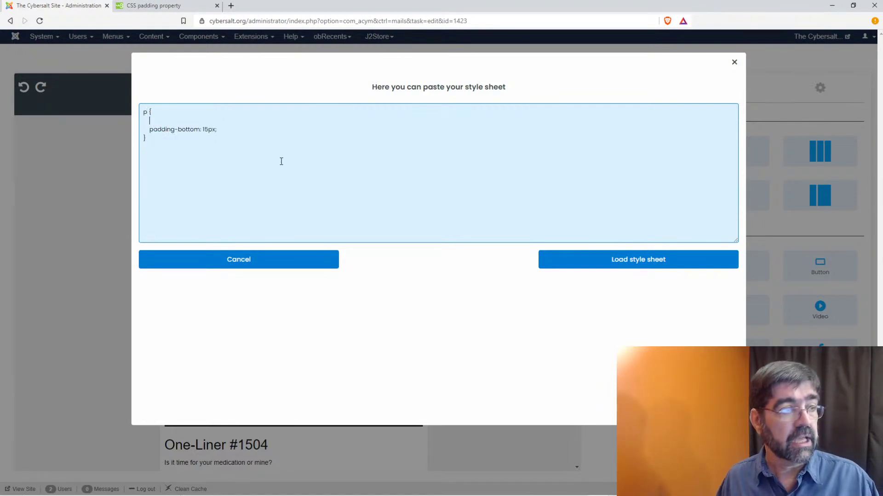
{"action": "key", "text": "BackSpace"}
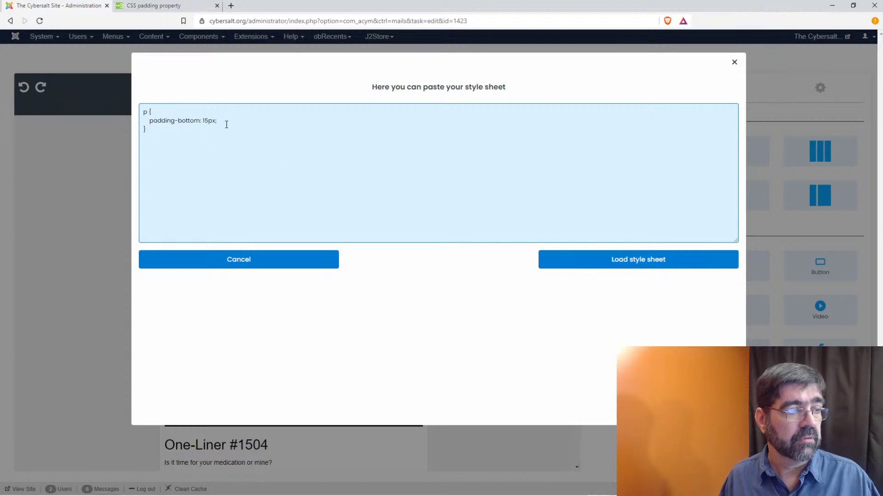
{"action": "key", "text": "ctrl+a"}
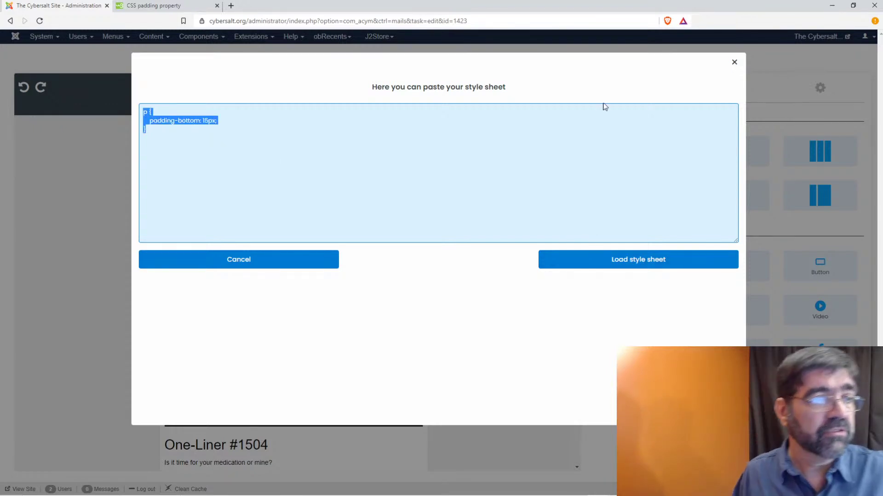
{"action": "left_click", "coordinate": [242, 154]}
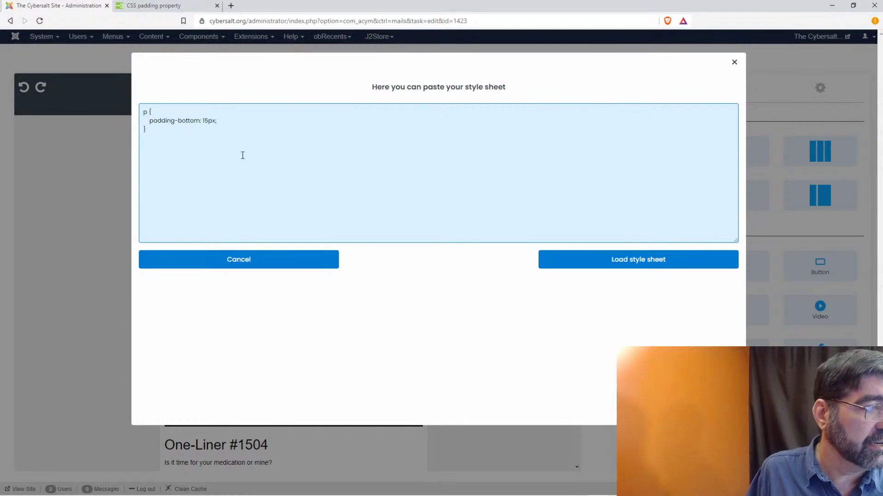
{"action": "left_click", "coordinate": [624, 260]}
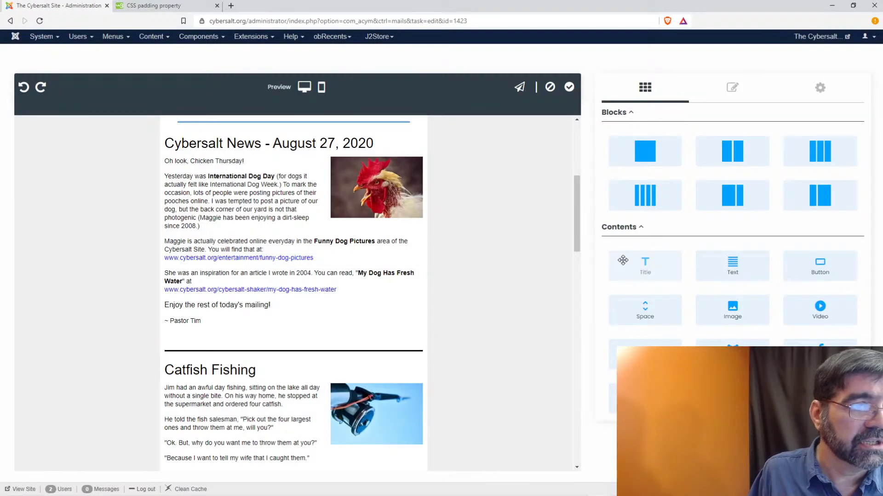
- Select the Catfish Fishing news block and review its Content to insert options
{"action": "scroll", "coordinate": [207, 286], "scroll_direction": "down", "scroll_amount": 3}
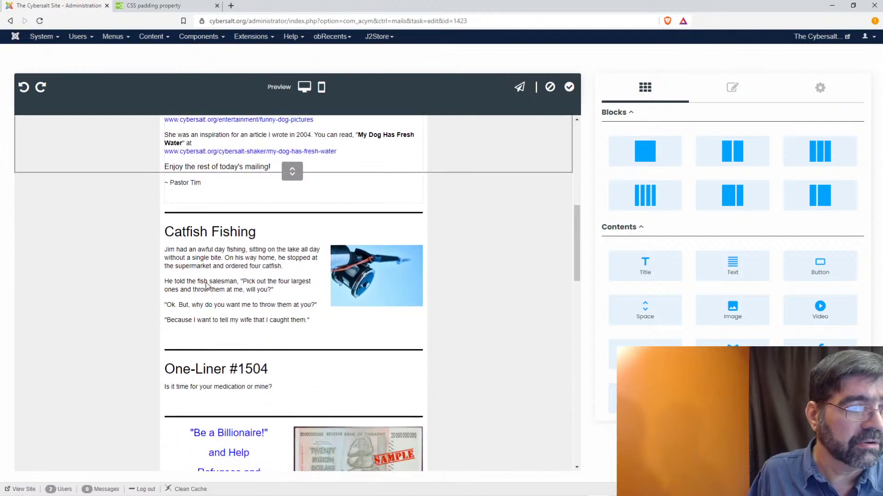
{"action": "scroll", "coordinate": [206, 286], "scroll_direction": "up", "scroll_amount": 6}
{"action": "scroll", "coordinate": [225, 322], "scroll_direction": "down", "scroll_amount": 5}
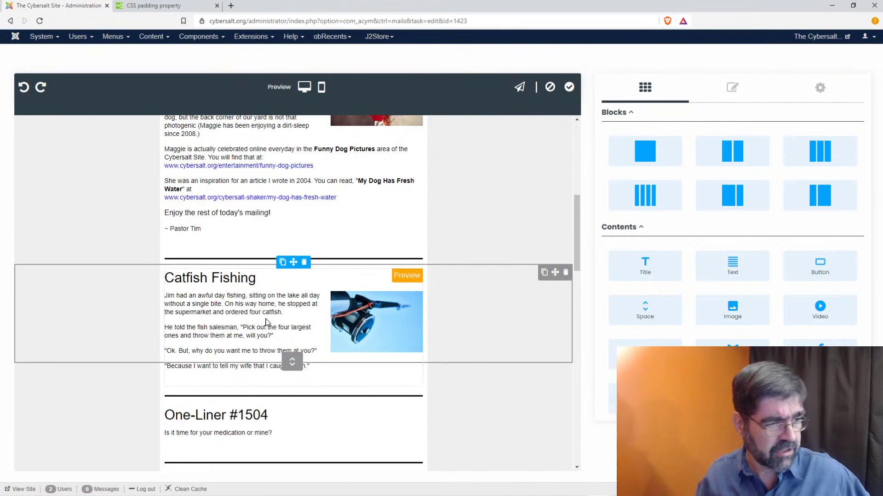
{"action": "left_click", "coordinate": [232, 239]}
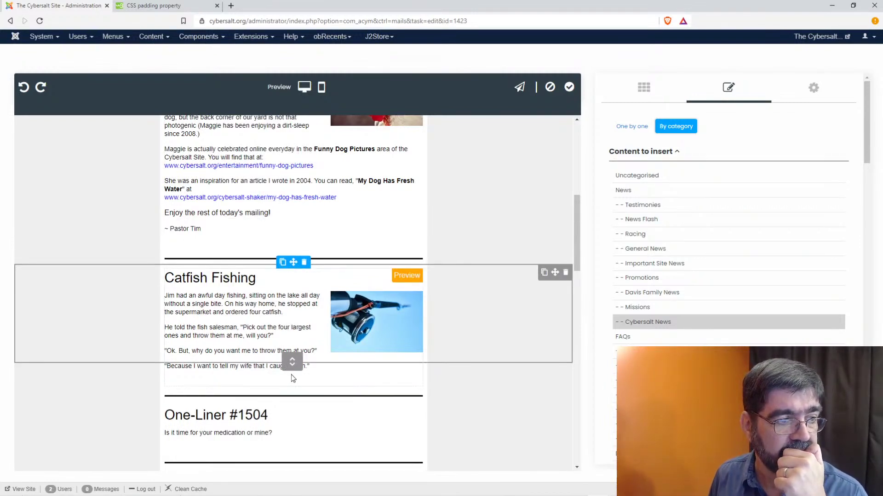
{"action": "left_click", "coordinate": [390, 385]}
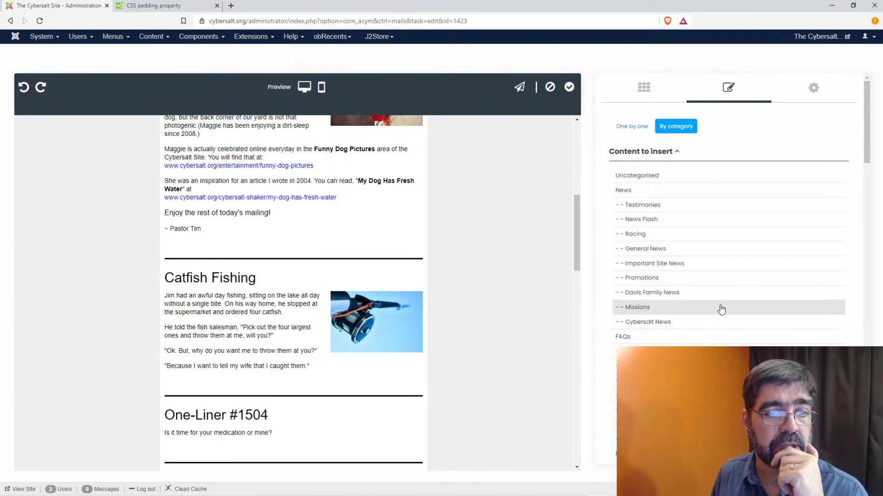
{"action": "scroll", "coordinate": [745, 228], "scroll_direction": "down", "scroll_amount": 10}
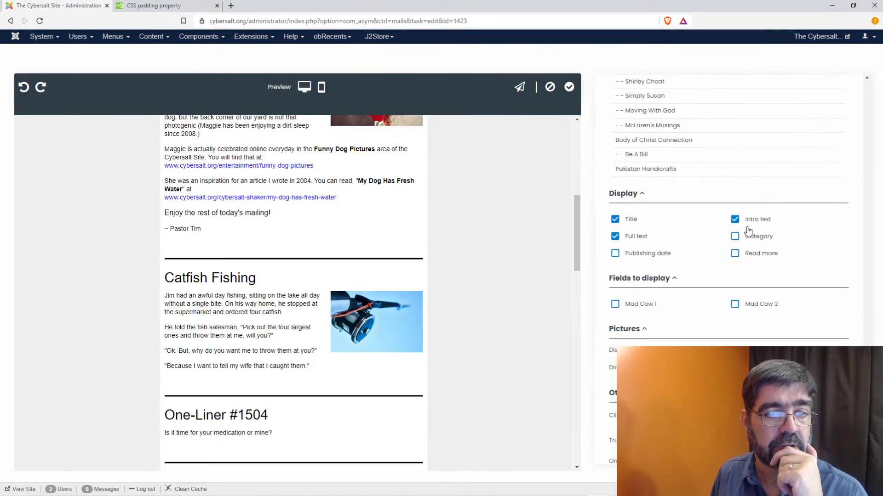
{"action": "scroll", "coordinate": [748, 230], "scroll_direction": "up", "scroll_amount": 8}
{"action": "scroll", "coordinate": [748, 230], "scroll_direction": "up", "scroll_amount": 3}
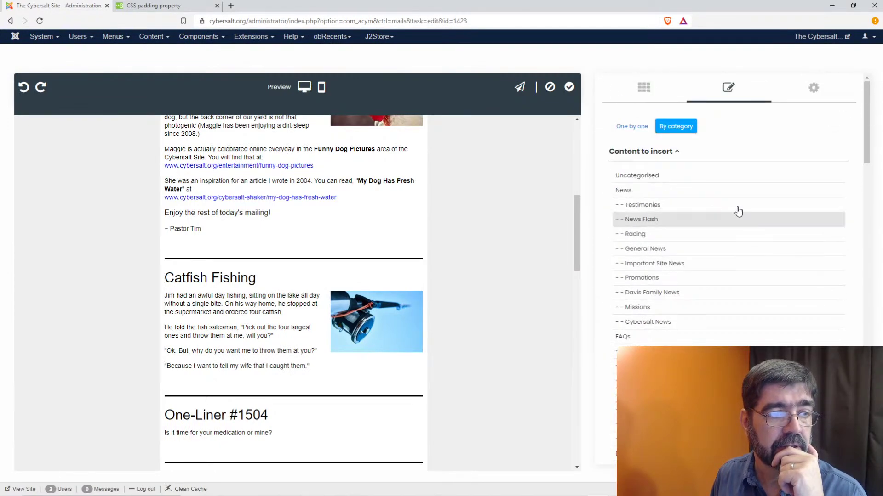
{"action": "left_click", "coordinate": [645, 88]}
{"action": "left_click", "coordinate": [746, 99]}
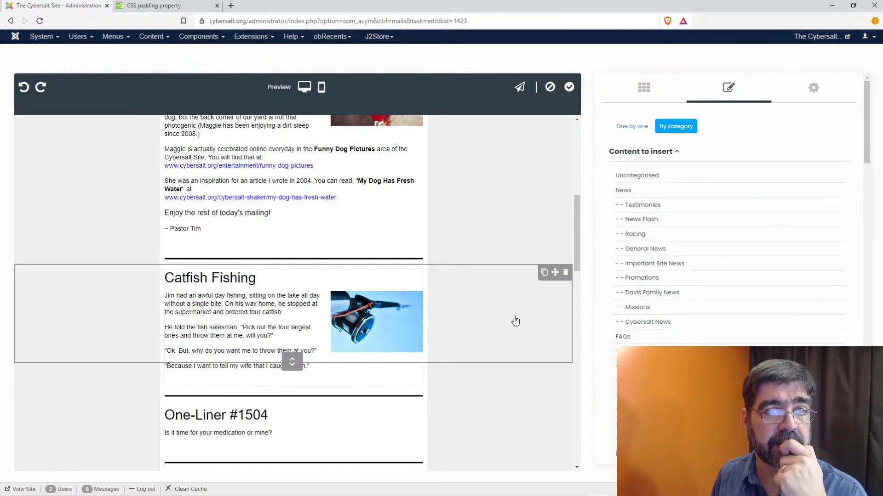
- Set the Catfish Fishing block's bottom padding to 0
{"action": "left_click", "coordinate": [520, 334]}
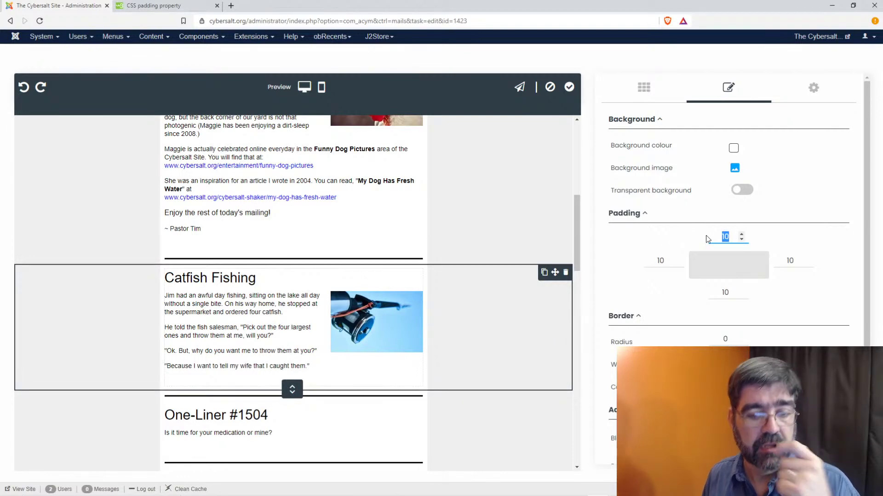
{"action": "type", "text": "0"}
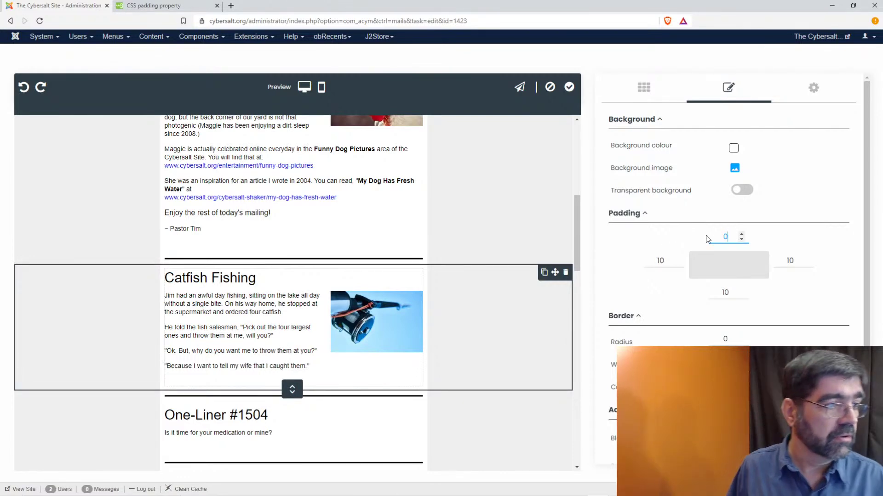
{"action": "left_click", "coordinate": [727, 291]}
{"action": "double_click", "coordinate": [727, 292]}
{"action": "type", "text": "0"}
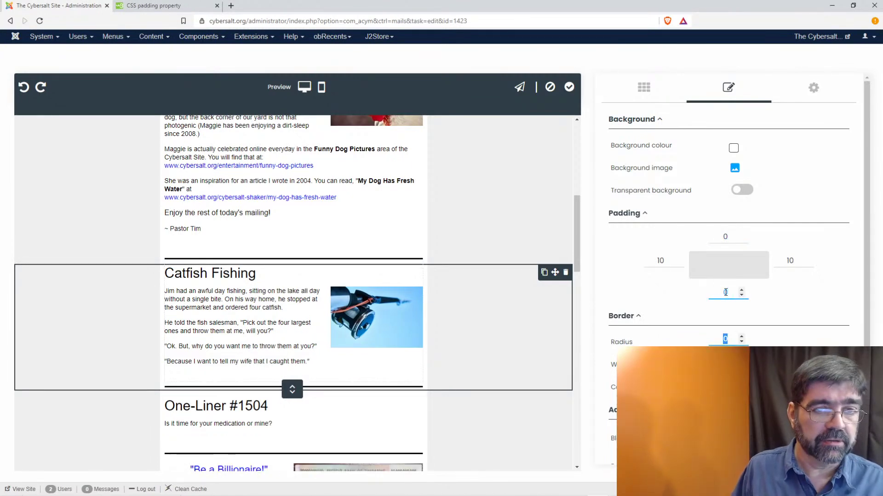
{"action": "key", "text": "Tab"}
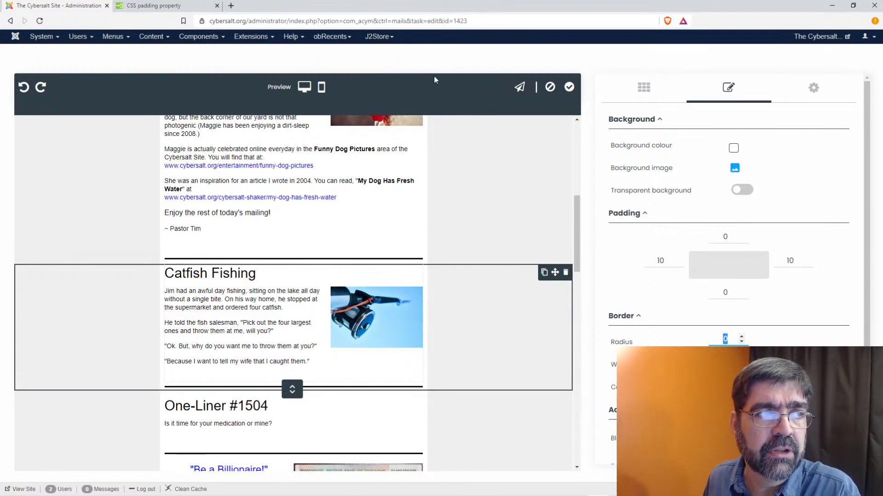
- Raise the Catfish Fishing block's top padding to 21, then deselect the block
{"action": "scroll", "coordinate": [562, 221], "scroll_direction": "down", "scroll_amount": 3}
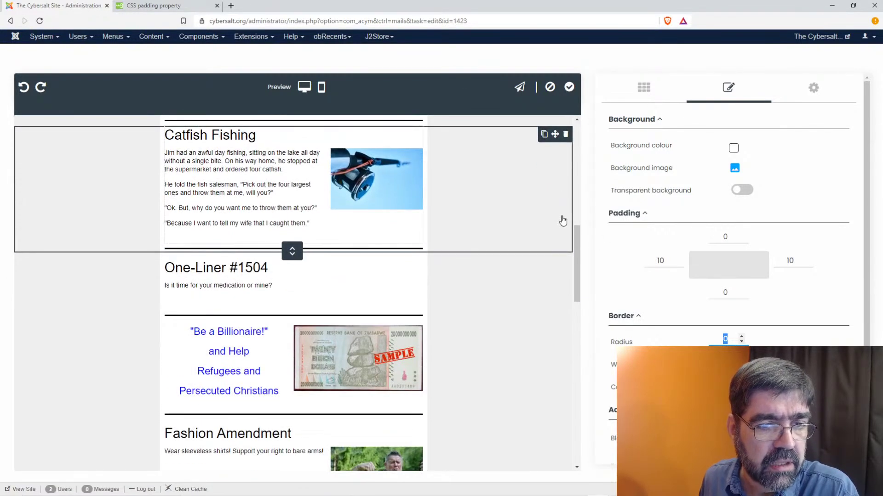
{"action": "scroll", "coordinate": [562, 220], "scroll_direction": "down", "scroll_amount": 5}
{"action": "scroll", "coordinate": [561, 220], "scroll_direction": "up", "scroll_amount": 6}
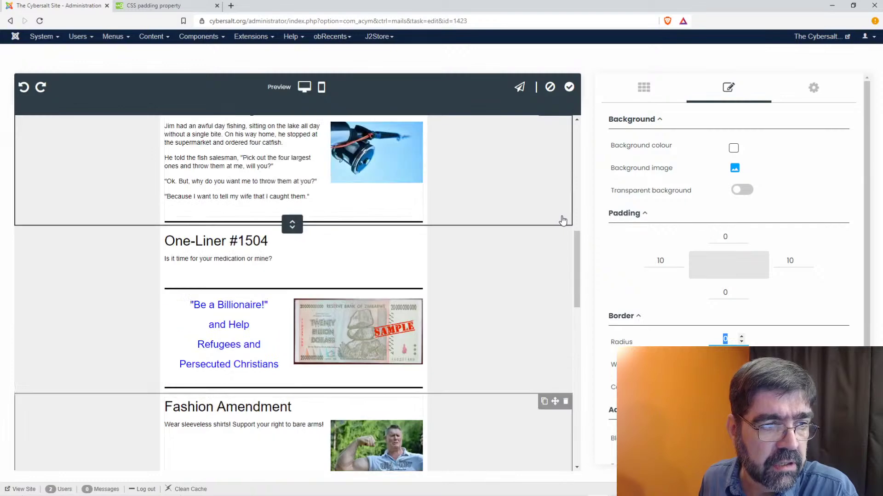
{"action": "scroll", "coordinate": [561, 218], "scroll_direction": "up", "scroll_amount": 3}
{"action": "scroll", "coordinate": [562, 219], "scroll_direction": "down", "scroll_amount": 2}
{"action": "scroll", "coordinate": [702, 233], "scroll_direction": "down", "scroll_amount": 1}
{"action": "scroll", "coordinate": [702, 234], "scroll_direction": "up", "scroll_amount": 1}
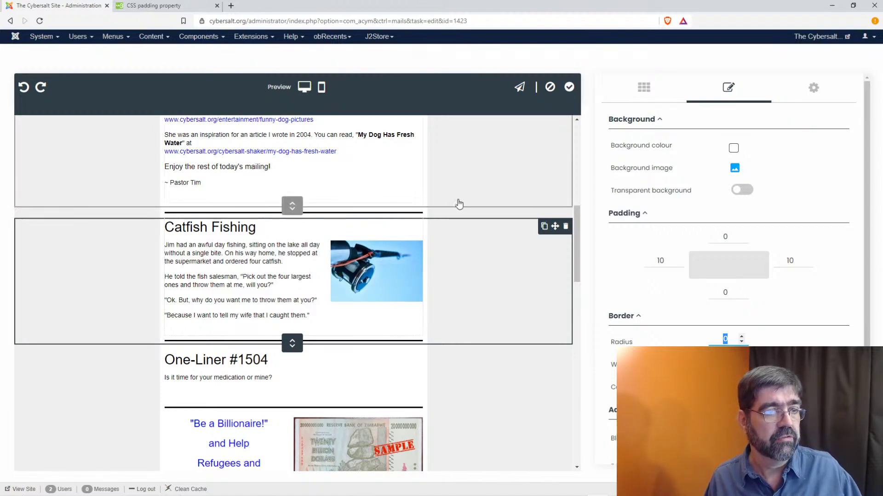
{"action": "left_click", "coordinate": [741, 235]}
{"action": "left_click", "coordinate": [741, 235]}
{"action": "left_click", "coordinate": [741, 235]}
{"action": "left_click", "coordinate": [741, 235]}
{"action": "left_click", "coordinate": [741, 236]}
{"action": "left_click", "coordinate": [741, 235]}
{"action": "left_click", "coordinate": [741, 235]}
{"action": "left_click", "coordinate": [741, 235]}
{"action": "left_click", "coordinate": [741, 235]}
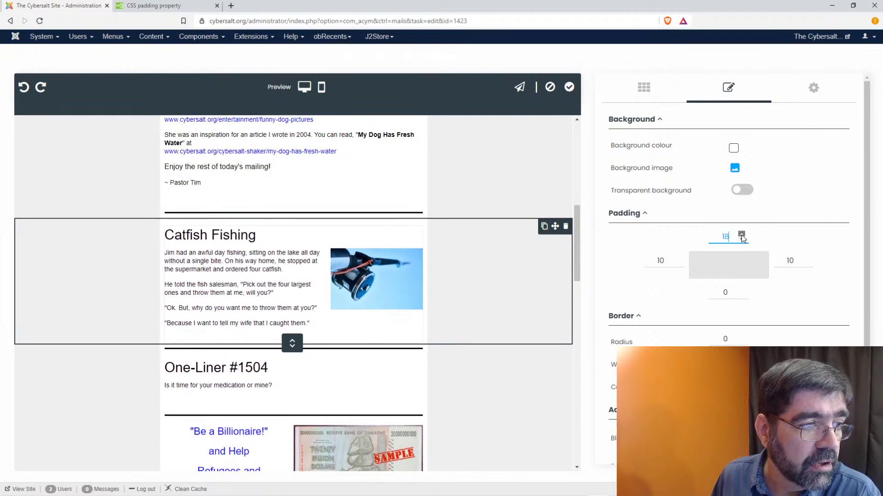
{"action": "left_click", "coordinate": [741, 235]}
{"action": "left_click", "coordinate": [741, 236]}
{"action": "left_click", "coordinate": [741, 236]}
{"action": "left_click", "coordinate": [741, 235]}
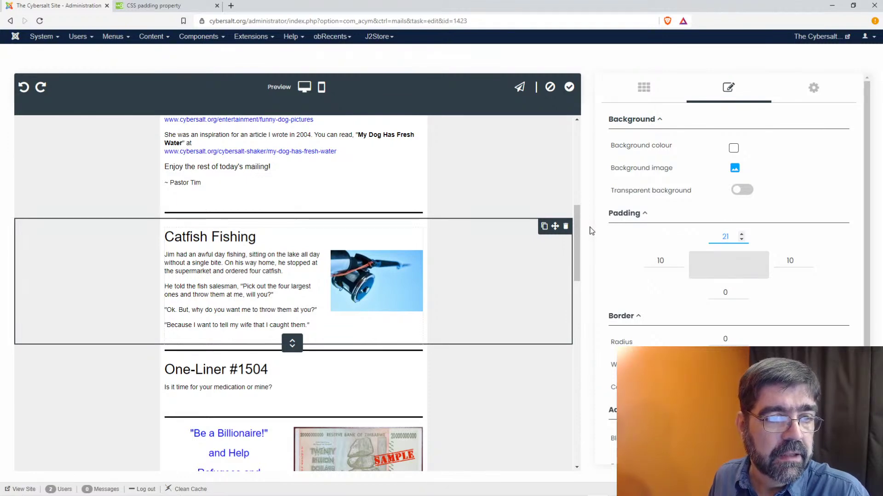
{"action": "left_click", "coordinate": [587, 230]}
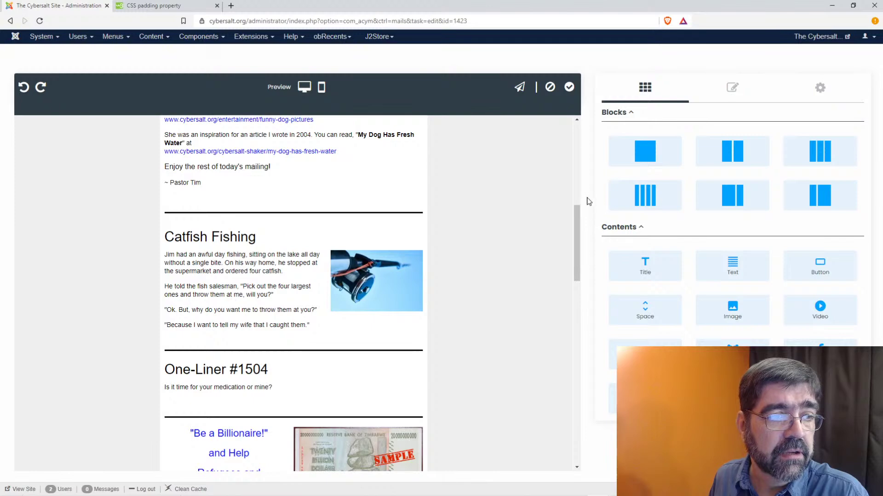
- Inspect a Catfish paragraph to confirm padding-bottom: 15px applies, then open the template design settings
{"action": "right_click", "coordinate": [253, 262]}
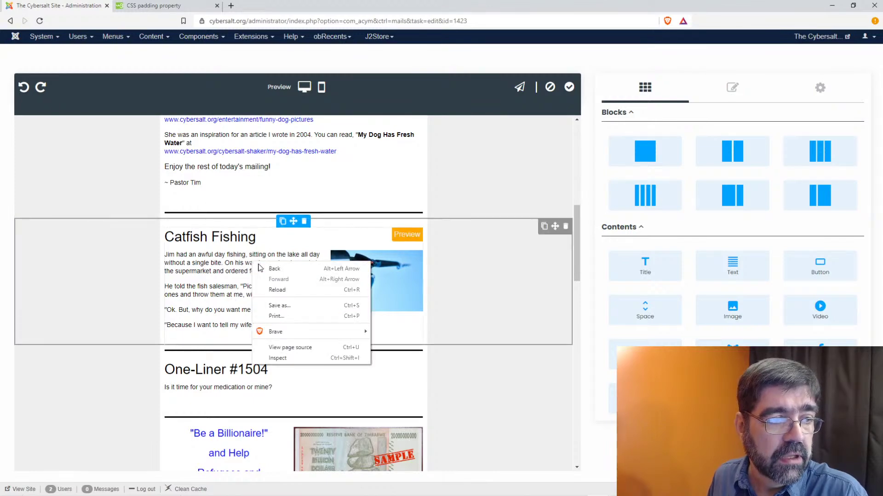
{"action": "left_click", "coordinate": [277, 358]}
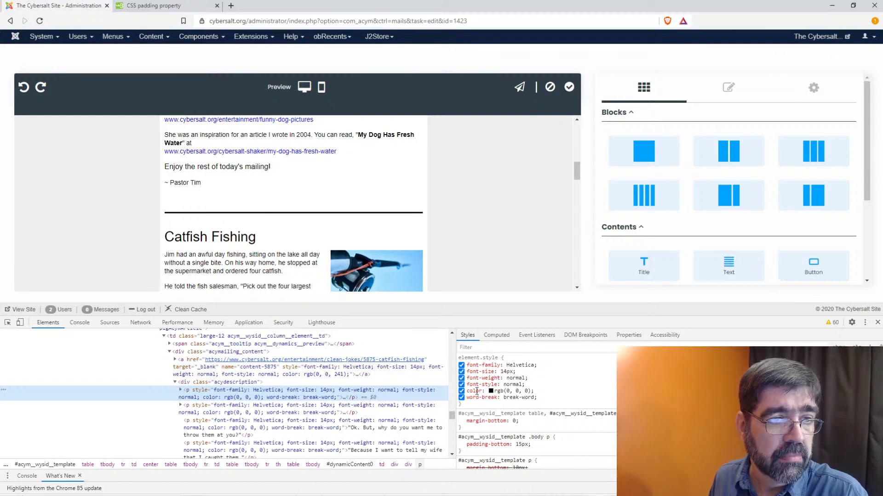
{"action": "left_click", "coordinate": [878, 323]}
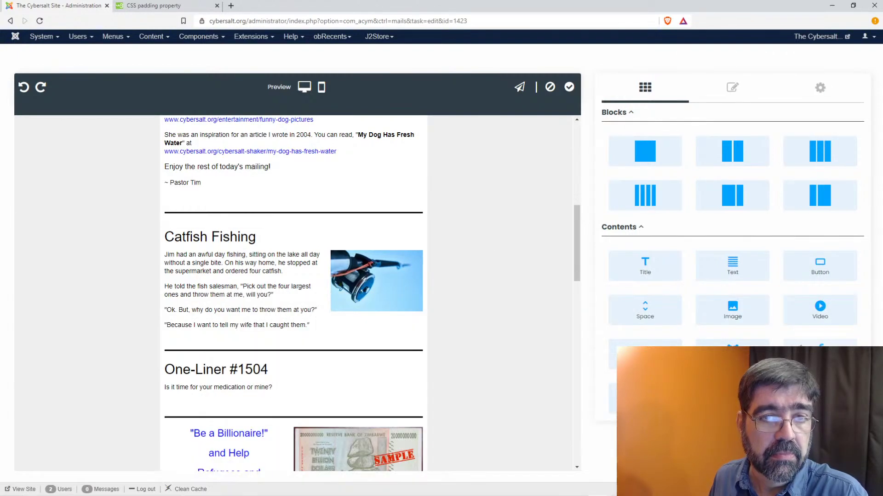
{"action": "left_click", "coordinate": [820, 88]}
- Delete the p { padding-bottom: 15px; } rule from the custom style sheet and reload it
{"action": "left_click", "coordinate": [706, 341]}
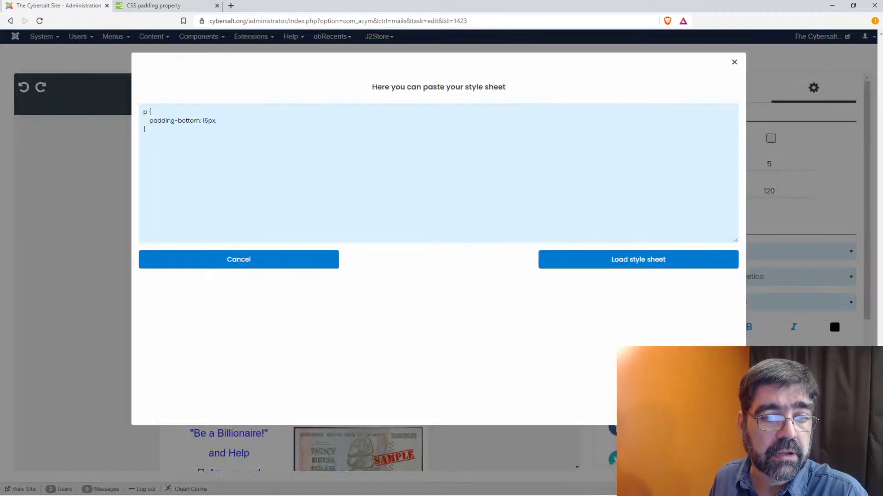
{"action": "left_click_drag", "start_coordinate": [156, 128], "coordinate": [140, 108]}
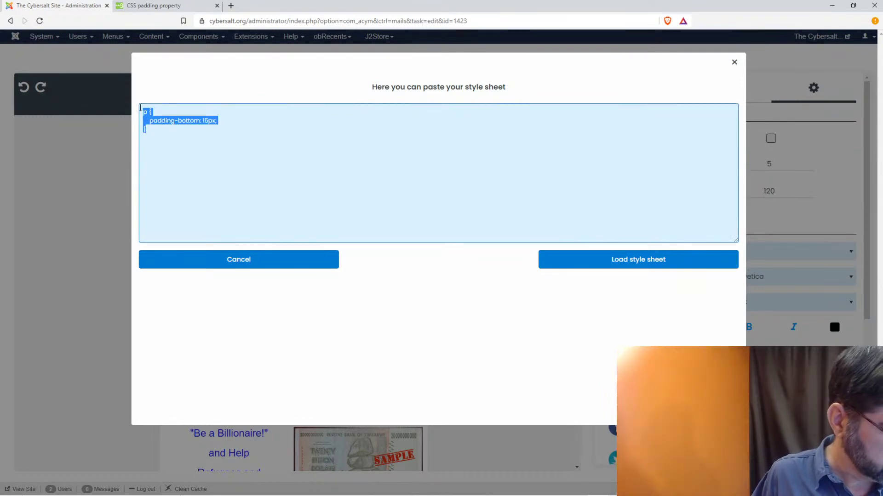
{"action": "key", "text": "BackSpace"}
{"action": "left_click", "coordinate": [658, 258]}
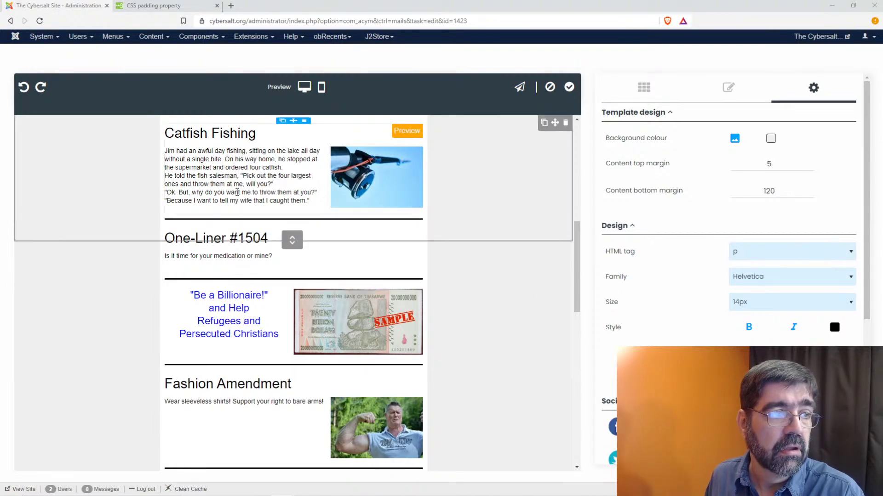
{"action": "right_click", "coordinate": [236, 195]}
- Inspect the Catfish paragraph and give it an inline line-height of 15, then 1
{"action": "left_click", "coordinate": [261, 288]}
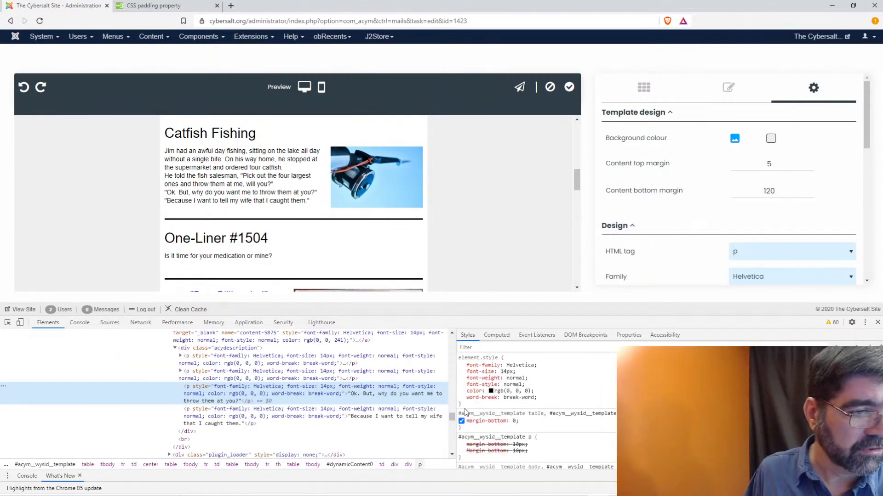
{"action": "left_click", "coordinate": [475, 403]}
{"action": "type", "text": "line"}
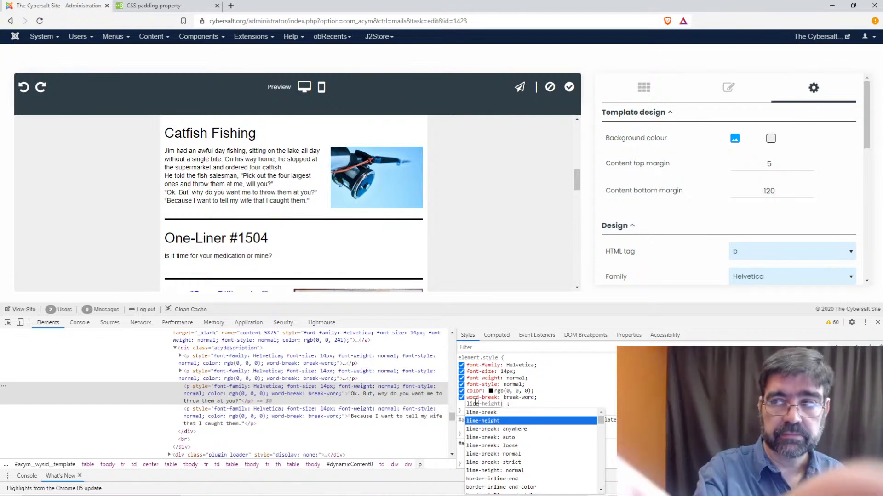
{"action": "key", "text": "Return"}
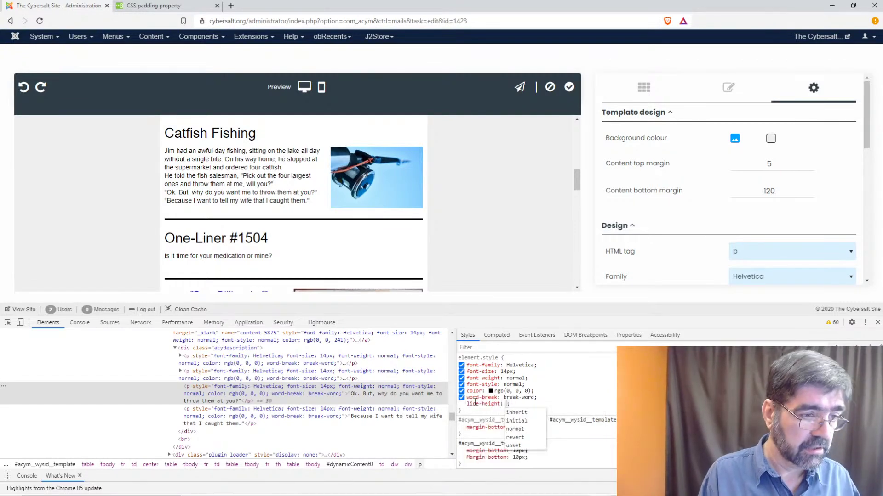
{"action": "type", "text": "15"}
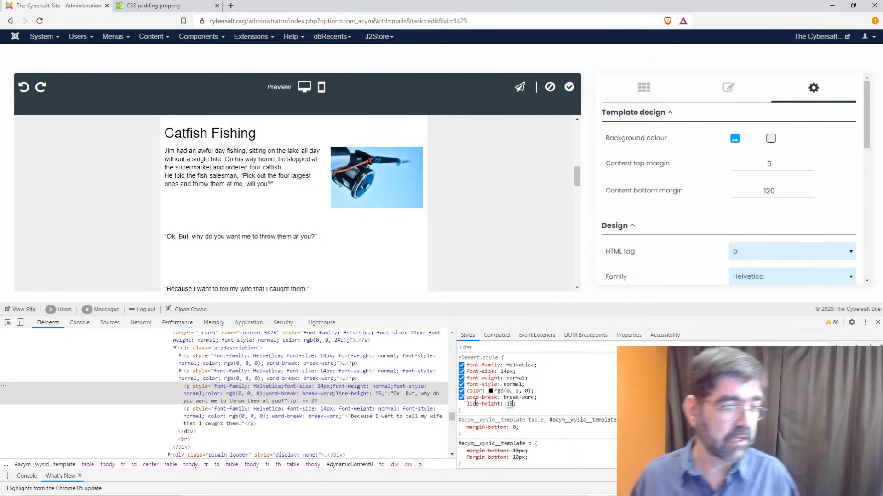
{"action": "scroll", "coordinate": [295, 188], "scroll_direction": "down", "scroll_amount": 3}
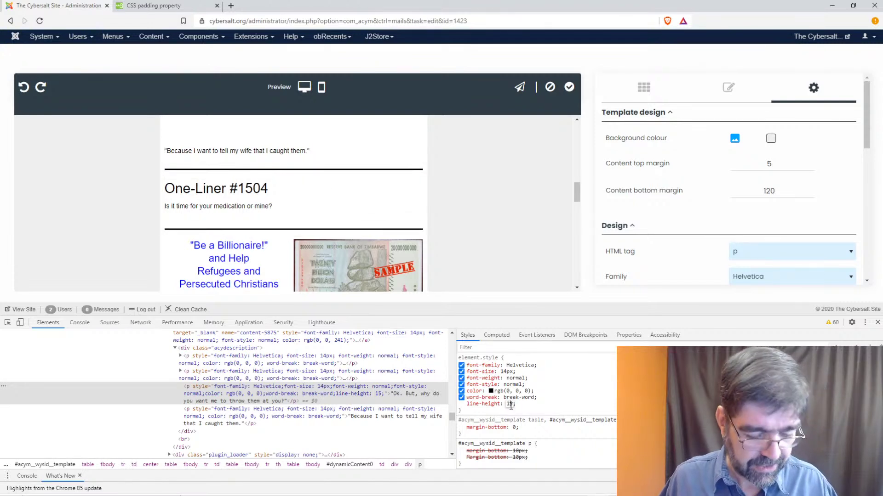
{"action": "key", "text": "BackSpace"}
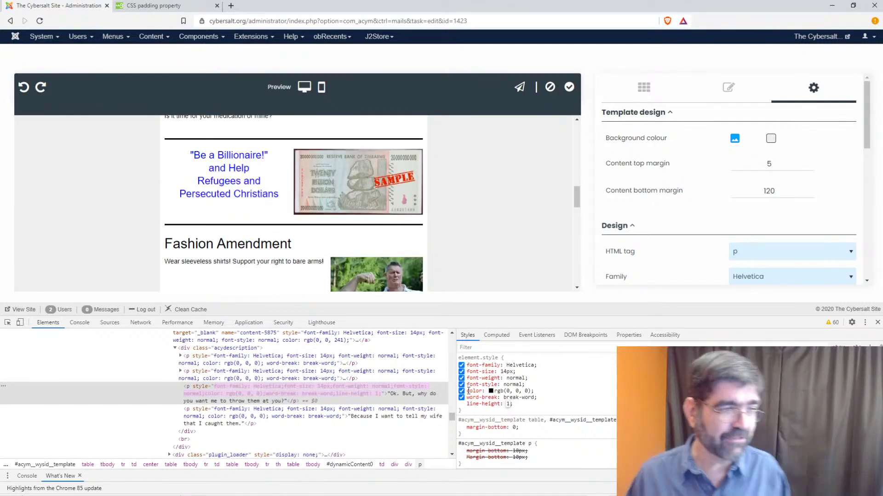
{"action": "scroll", "coordinate": [487, 199], "scroll_direction": "up", "scroll_amount": 3}
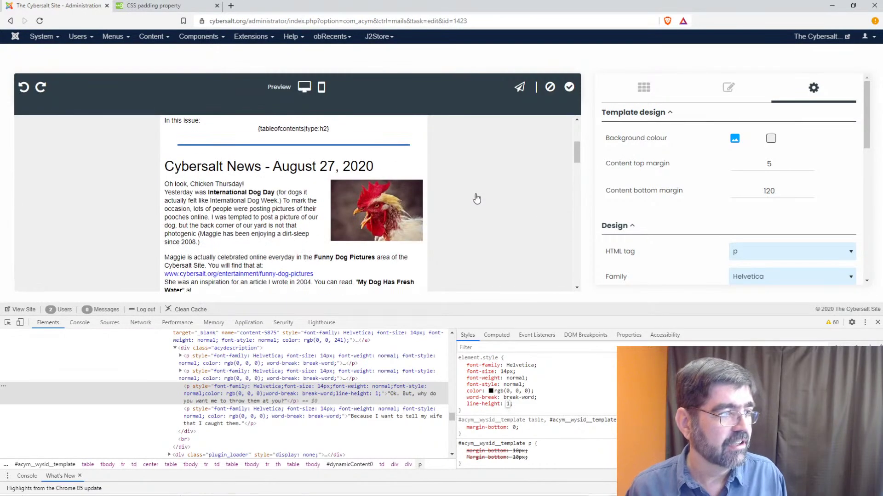
{"action": "scroll", "coordinate": [478, 199], "scroll_direction": "down", "scroll_amount": 1}
{"action": "scroll", "coordinate": [473, 200], "scroll_direction": "down", "scroll_amount": 1}
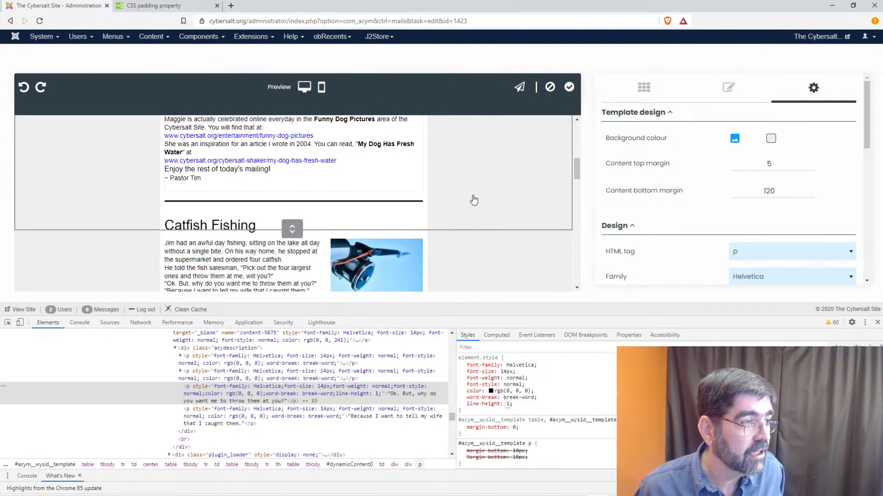
{"action": "scroll", "coordinate": [474, 200], "scroll_direction": "up", "scroll_amount": 3}
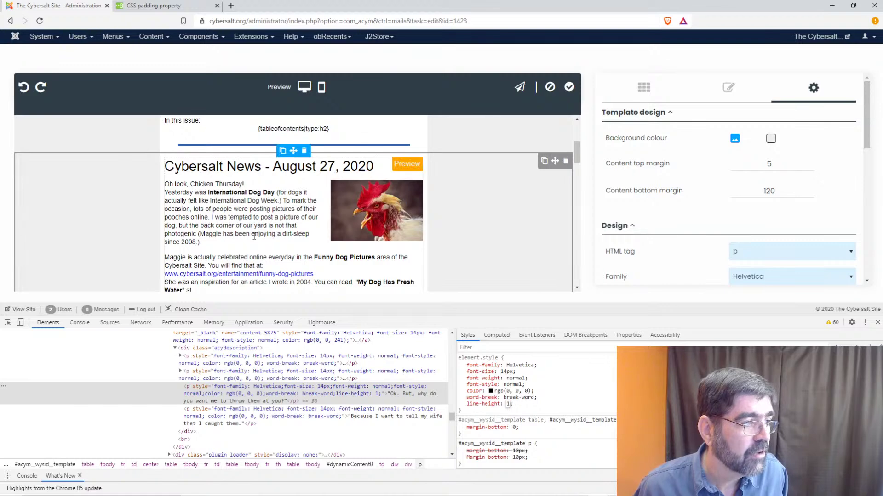
{"action": "scroll", "coordinate": [253, 236], "scroll_direction": "down", "scroll_amount": 1}
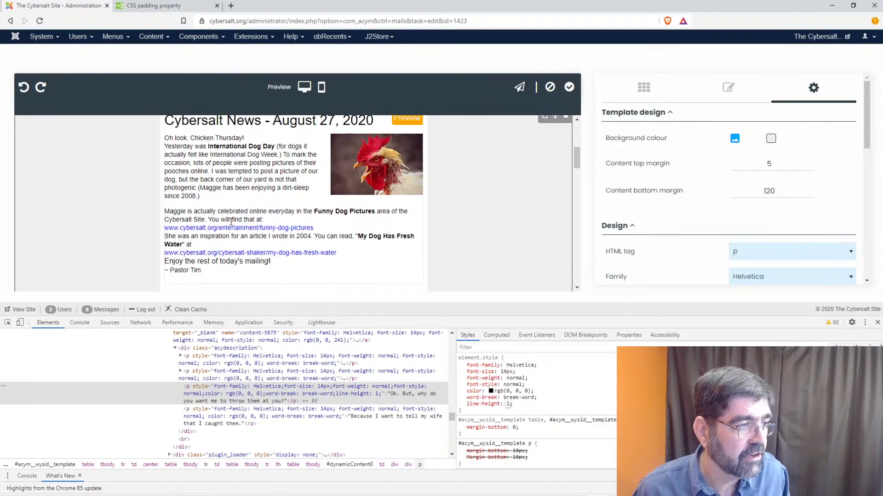
{"action": "scroll", "coordinate": [230, 222], "scroll_direction": "down", "scroll_amount": 5}
{"action": "scroll", "coordinate": [232, 227], "scroll_direction": "up", "scroll_amount": 2}
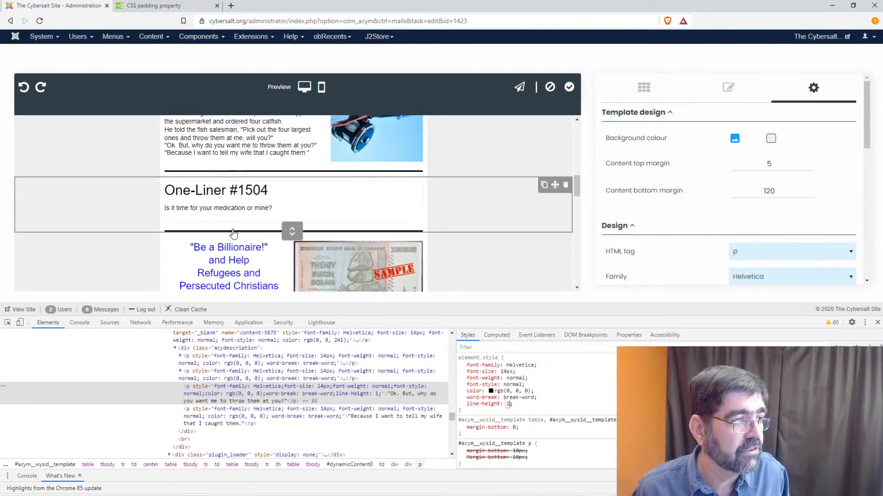
{"action": "scroll", "coordinate": [234, 233], "scroll_direction": "up", "scroll_amount": 3}
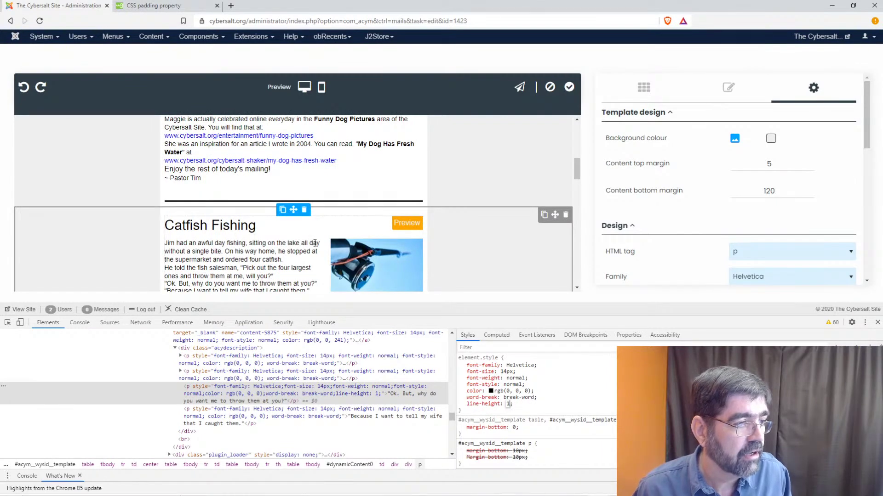
{"action": "scroll", "coordinate": [316, 245], "scroll_direction": "down", "scroll_amount": 6}
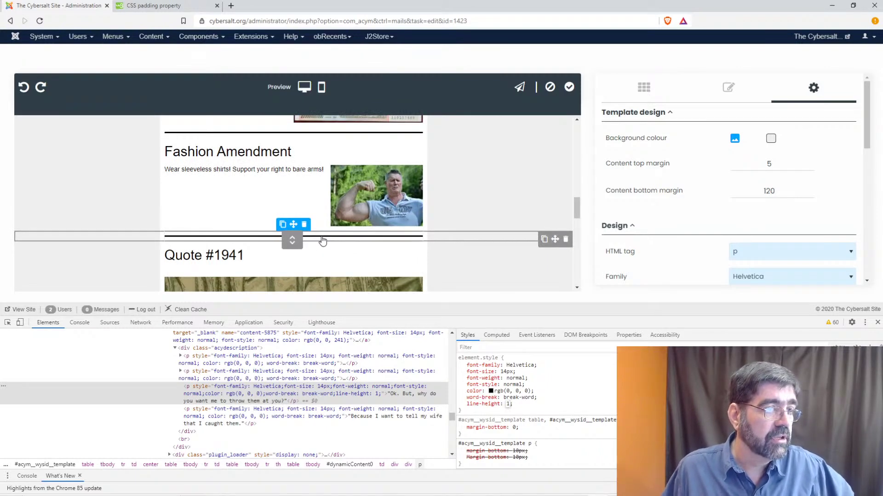
{"action": "scroll", "coordinate": [323, 241], "scroll_direction": "down", "scroll_amount": 10}
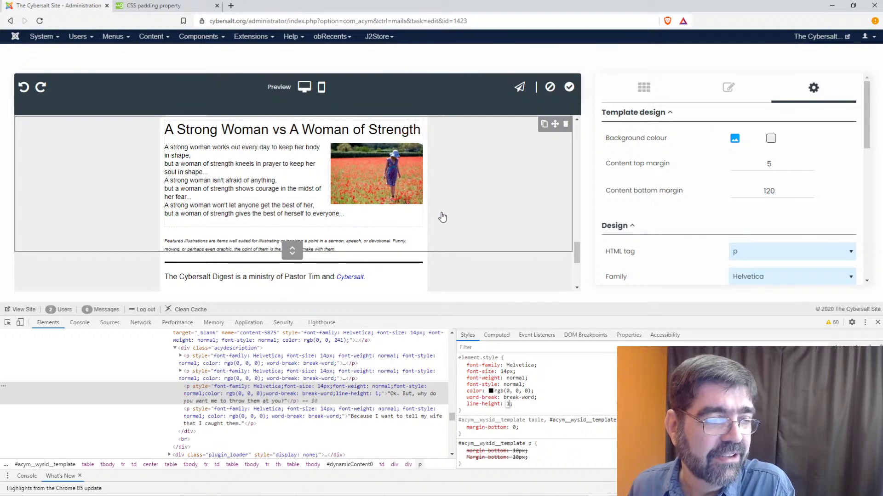
{"action": "scroll", "coordinate": [455, 196], "scroll_direction": "up", "scroll_amount": 5}
{"action": "scroll", "coordinate": [455, 197], "scroll_direction": "down", "scroll_amount": 8}
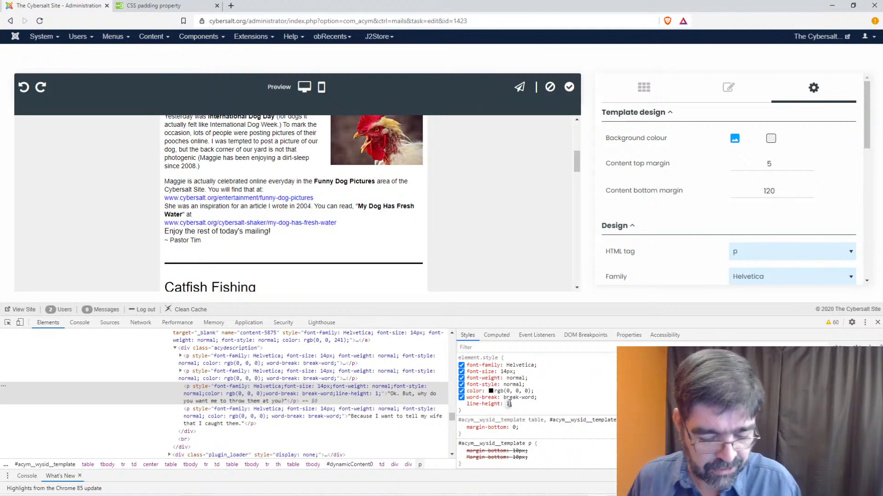
- Change the Catfish paragraph's inline line-height from 1 to 200% and review the result
{"action": "type", "text": "200"}
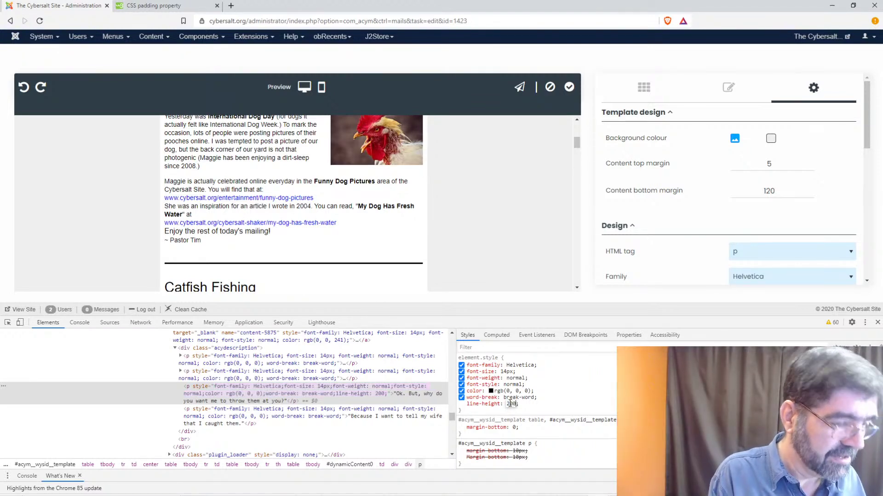
{"action": "type", "text": "%"}
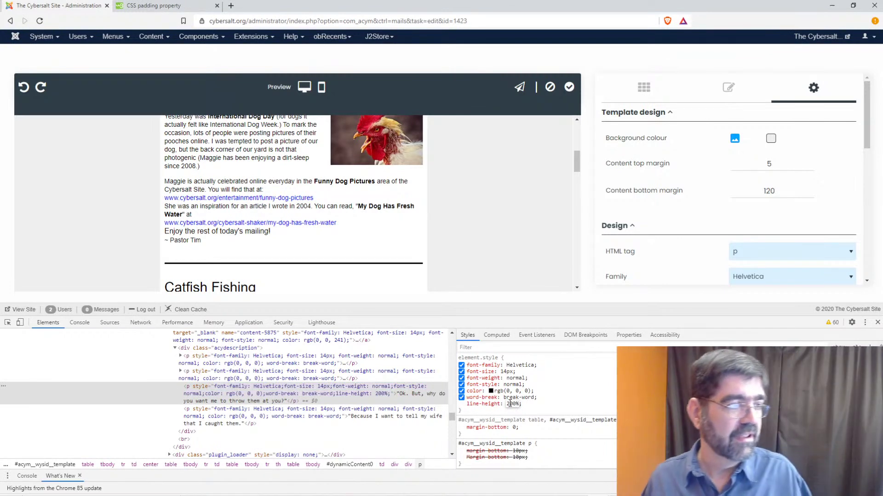
{"action": "key", "text": "Return"}
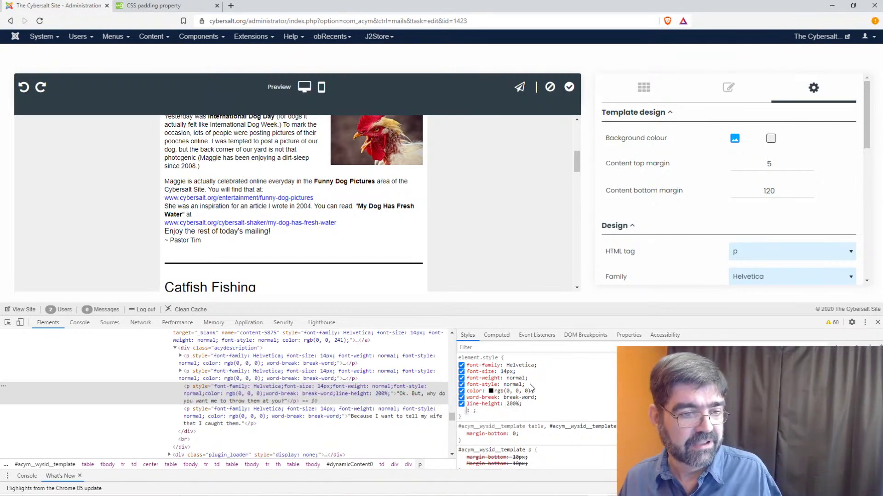
{"action": "scroll", "coordinate": [280, 195], "scroll_direction": "up", "scroll_amount": 2}
{"action": "scroll", "coordinate": [279, 195], "scroll_direction": "down", "scroll_amount": 3}
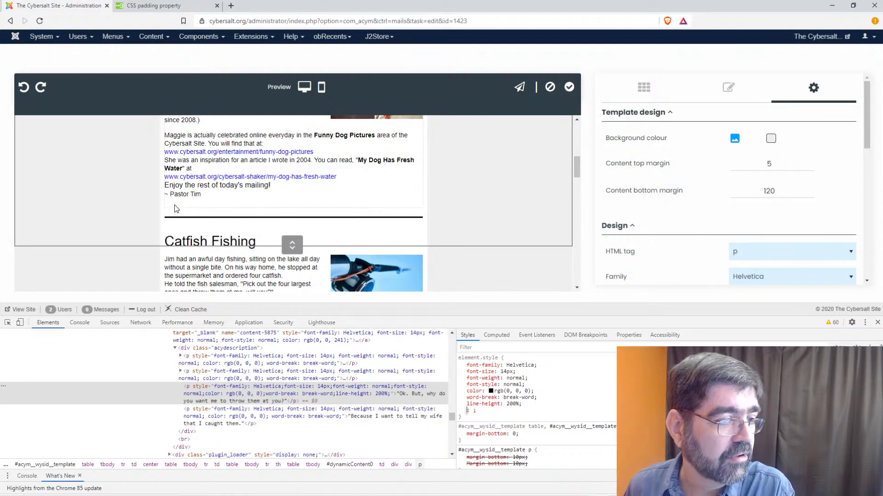
{"action": "scroll", "coordinate": [186, 207], "scroll_direction": "up", "scroll_amount": 1}
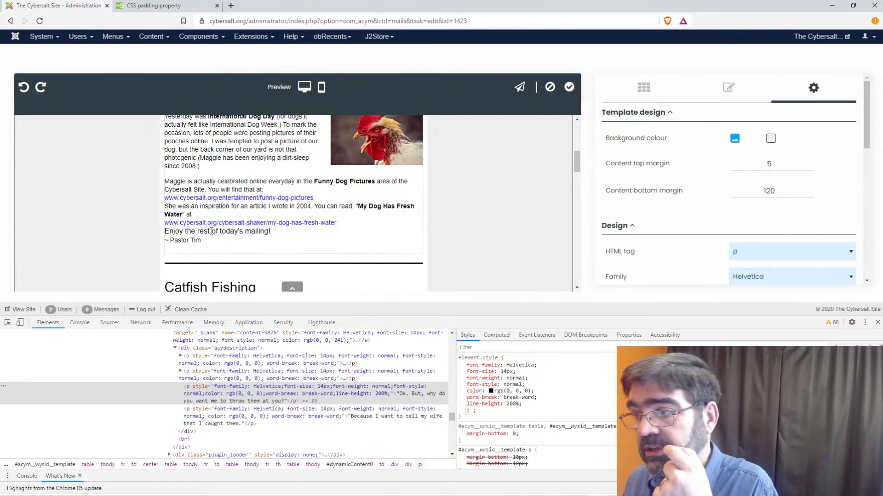
{"action": "scroll", "coordinate": [240, 221], "scroll_direction": "up", "scroll_amount": 2}
{"action": "scroll", "coordinate": [240, 222], "scroll_direction": "up", "scroll_amount": 1}
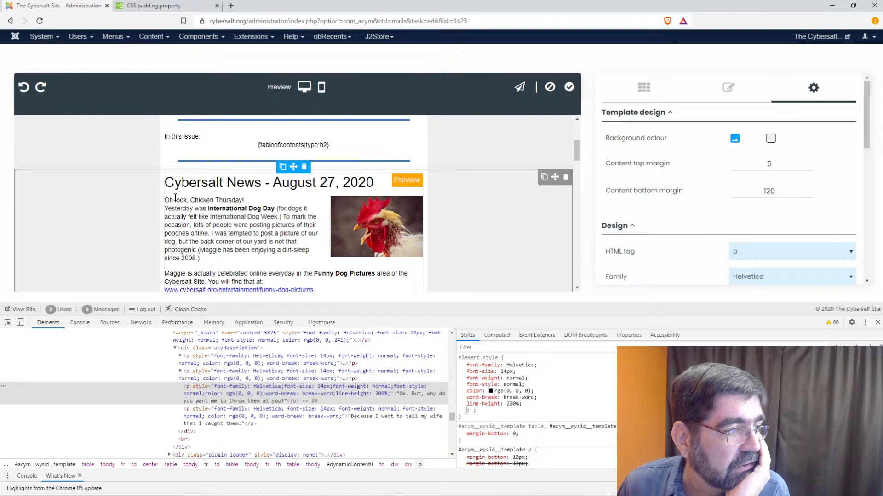
{"action": "scroll", "coordinate": [236, 231], "scroll_direction": "down", "scroll_amount": 1}
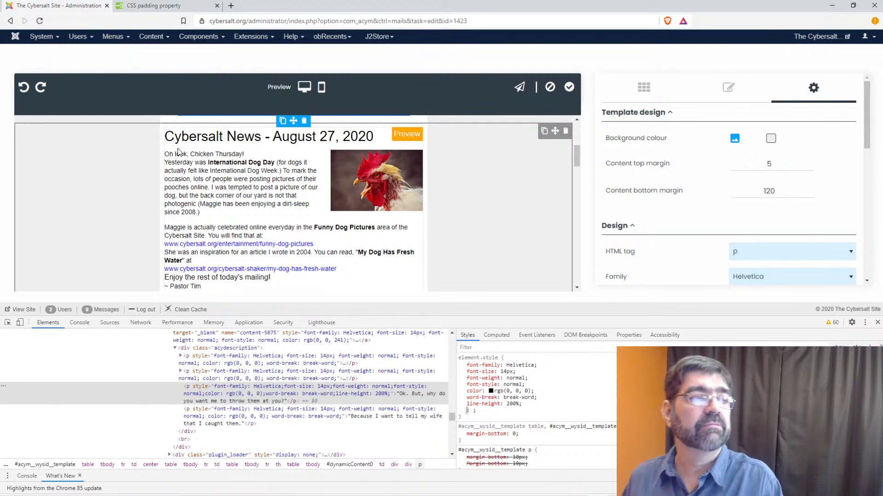
- Open the Cybersalt News - August 27, 2020 article in a new tab and view its Code
{"action": "mouse_move", "coordinate": [151, 37]}
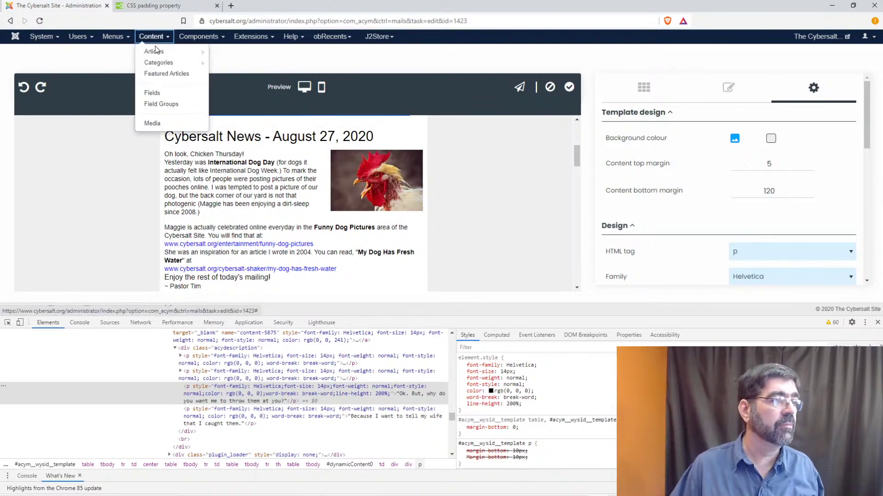
{"action": "right_click", "coordinate": [171, 51]}
{"action": "left_click", "coordinate": [173, 54]}
{"action": "left_click", "coordinate": [175, 3]}
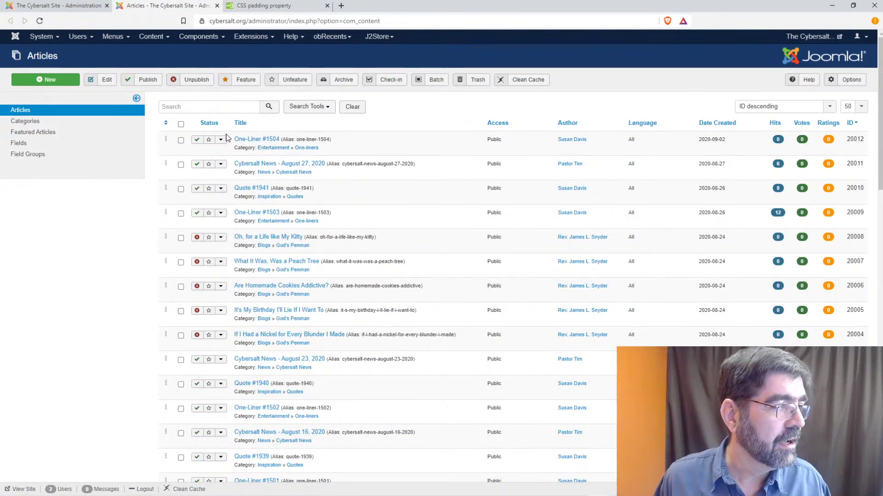
{"action": "left_click", "coordinate": [267, 164]}
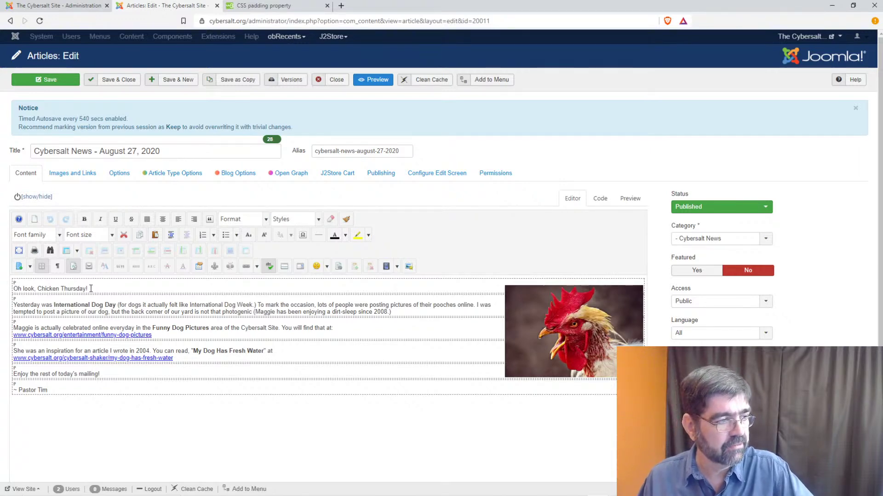
{"action": "left_click", "coordinate": [600, 198]}
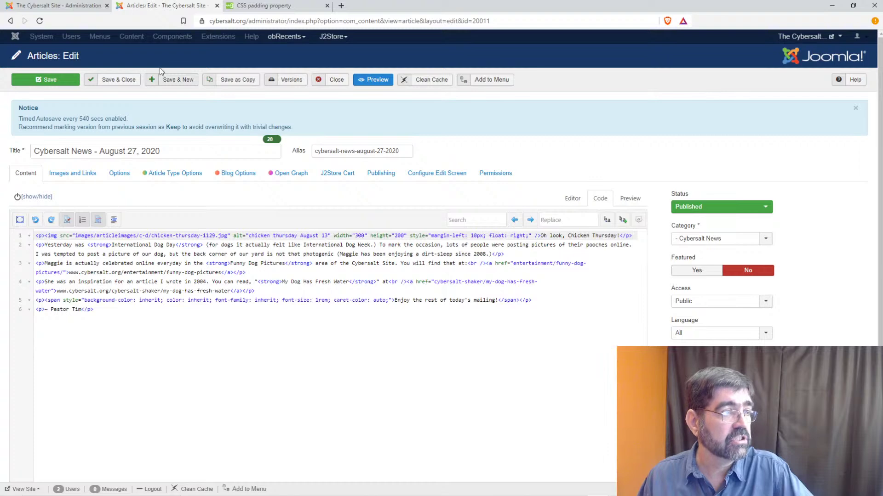
{"action": "left_click", "coordinate": [59, 5]}
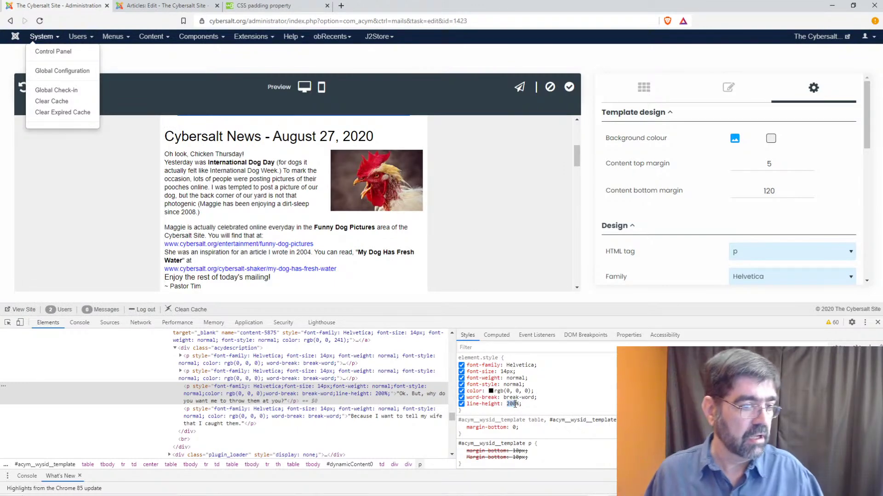
- Set the paragraph's line-height to 1, then switch the property off
{"action": "type", "text": "1"}
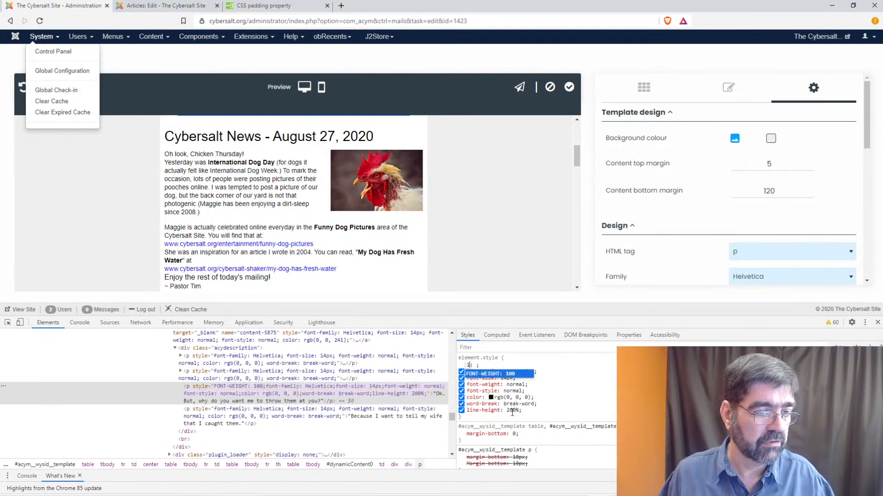
{"action": "key", "text": "Escape"}
{"action": "left_click", "coordinate": [511, 404]}
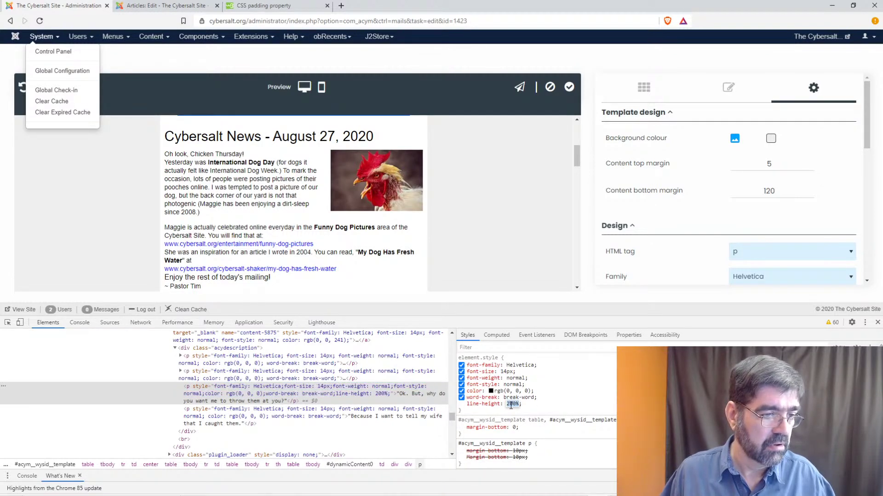
{"action": "type", "text": "1"}
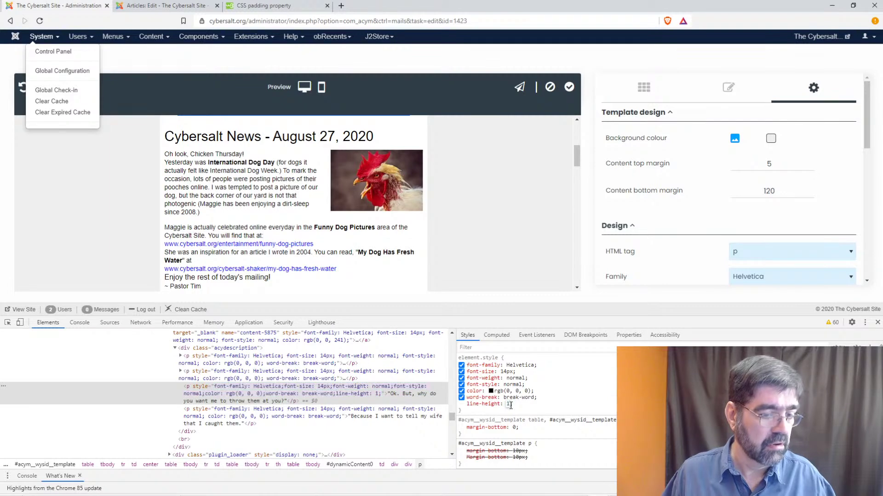
{"action": "key", "text": "Return"}
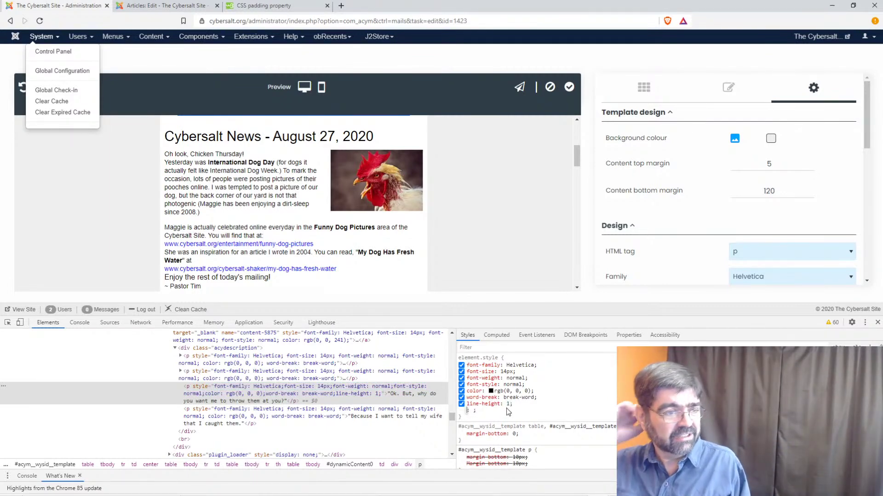
{"action": "left_click", "coordinate": [462, 404]}
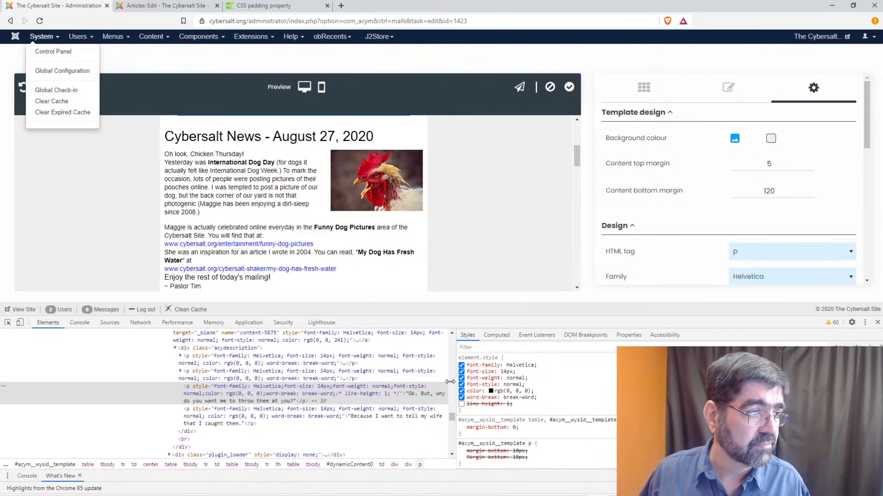
{"action": "scroll", "coordinate": [253, 214], "scroll_direction": "down", "scroll_amount": 8}
{"action": "scroll", "coordinate": [254, 214], "scroll_direction": "up", "scroll_amount": 4}
{"action": "scroll", "coordinate": [253, 214], "scroll_direction": "down", "scroll_amount": 4}
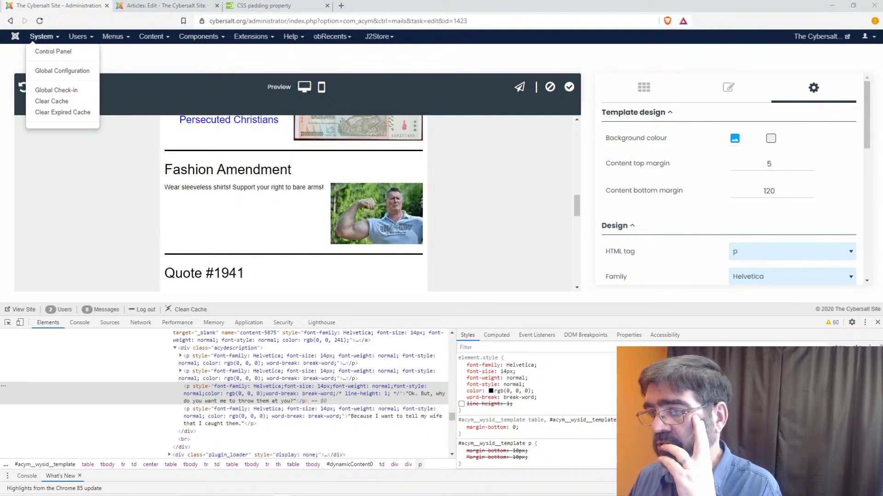
- Rename the property to after{line-height: 2em;} and select that text for copying
{"action": "left_click", "coordinate": [474, 404]}
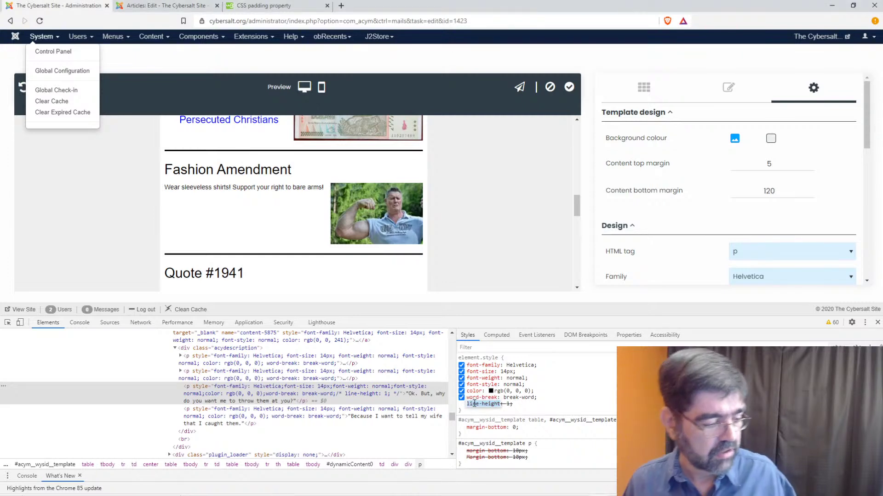
{"action": "type", "text": "after{line-height: 2em;}"}
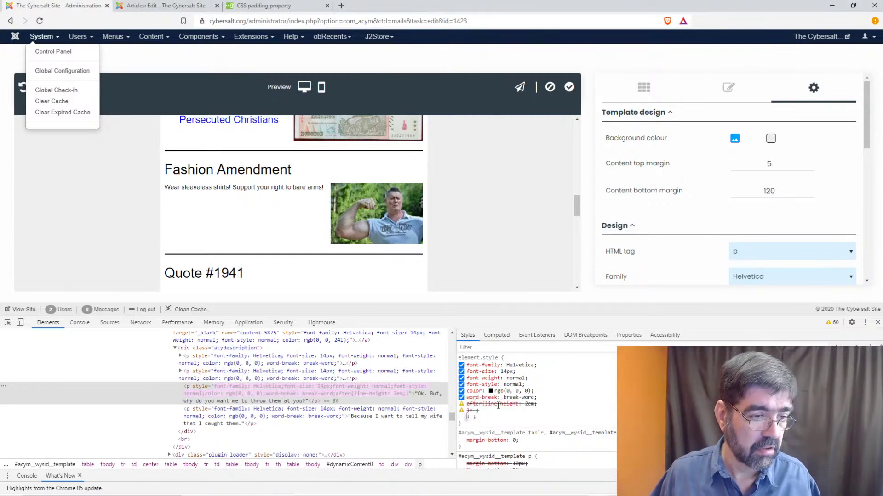
{"action": "left_click", "coordinate": [484, 404]}
{"action": "left_click_drag", "start_coordinate": [485, 403], "coordinate": [470, 404]}
{"action": "left_click", "coordinate": [484, 404]}
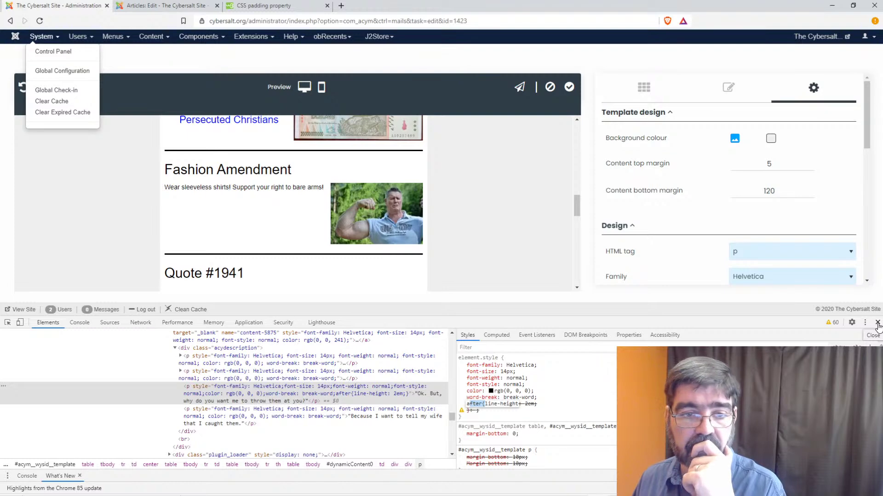
- Close DevTools, paste p:after{line-height: 2em;} into the custom style sheet, and load it
{"action": "left_click", "coordinate": [878, 323]}
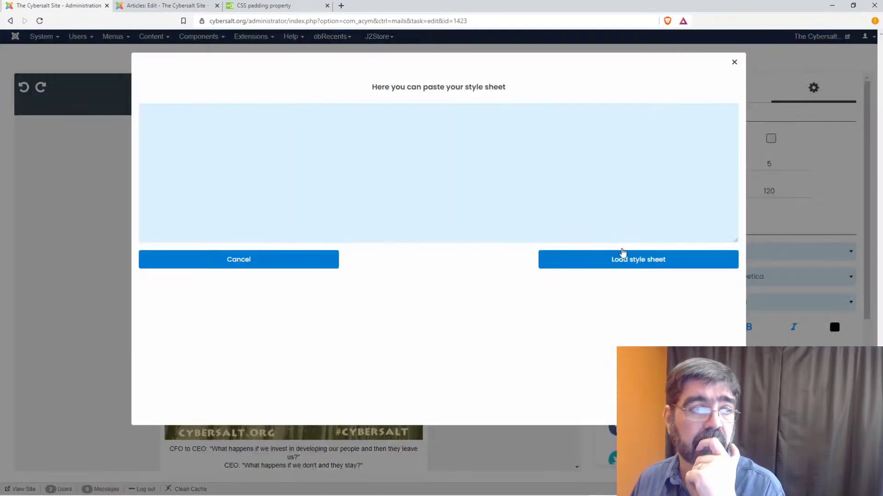
{"action": "left_click", "coordinate": [187, 123]}
{"action": "type", "text": "after{line-height: 2em}"}
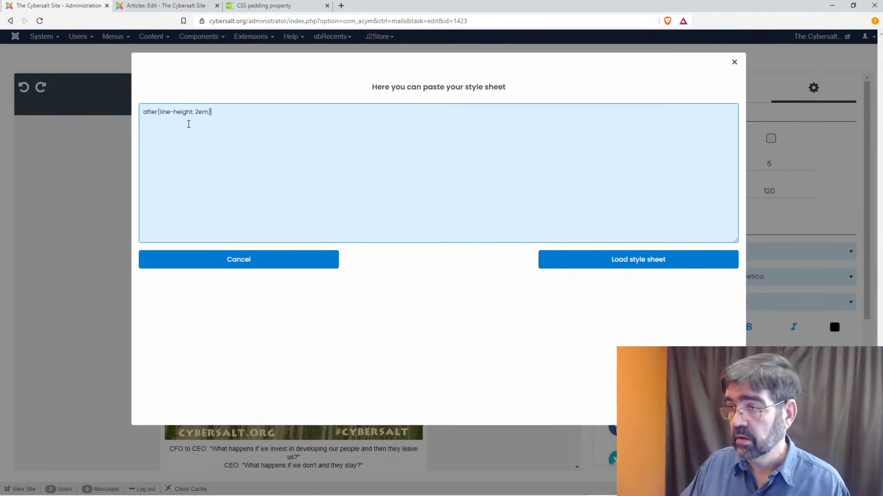
{"action": "key", "text": "Home"}
{"action": "type", "text": "p"}
{"action": "type", "text": ":"}
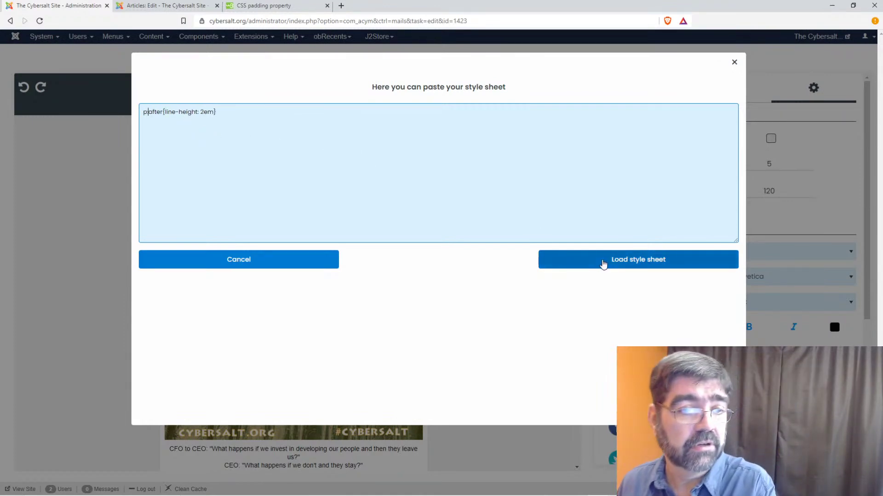
{"action": "left_click", "coordinate": [602, 262]}
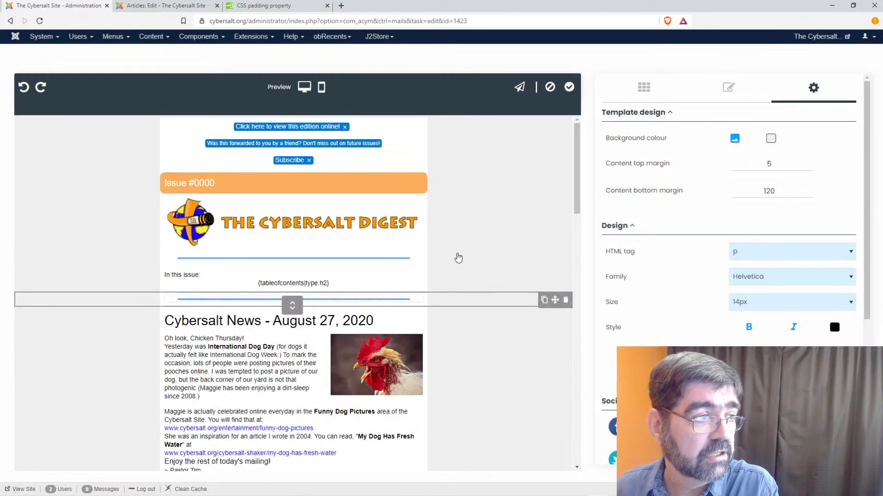
- Scroll the newsletter preview down past the Strong Woman article to the footer
{"action": "scroll", "coordinate": [458, 258], "scroll_direction": "down", "scroll_amount": 2}
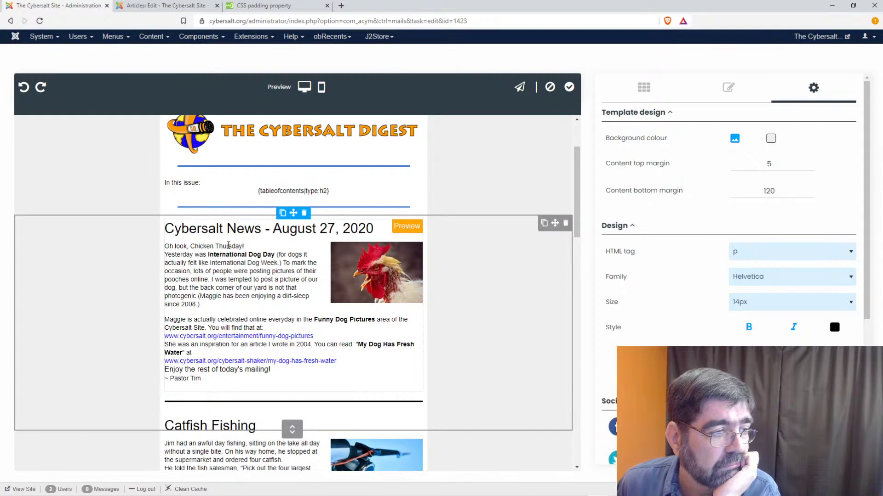
{"action": "scroll", "coordinate": [322, 340], "scroll_direction": "down", "scroll_amount": 15}
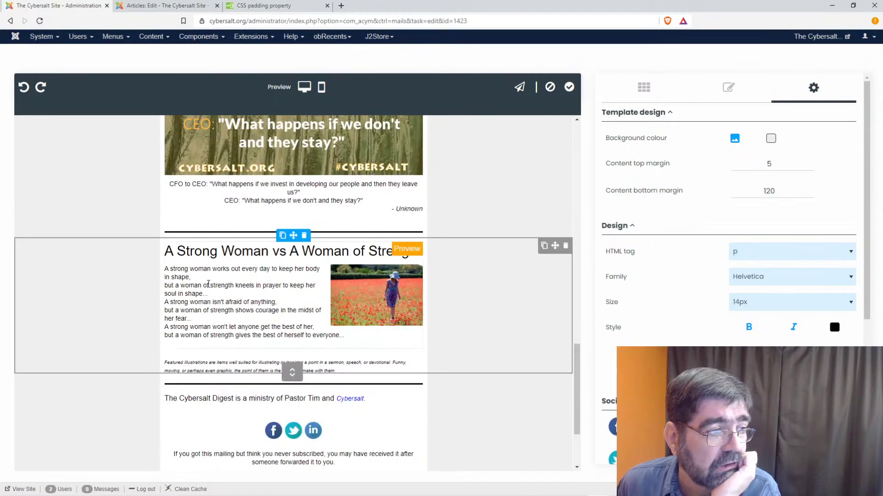
{"action": "scroll", "coordinate": [204, 282], "scroll_direction": "down", "scroll_amount": 3}
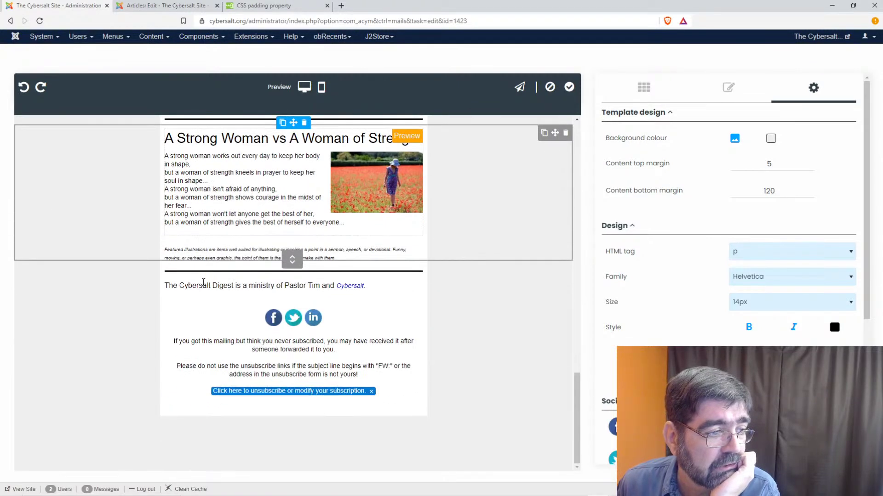
{"action": "scroll", "coordinate": [203, 308], "scroll_direction": "up", "scroll_amount": 4}
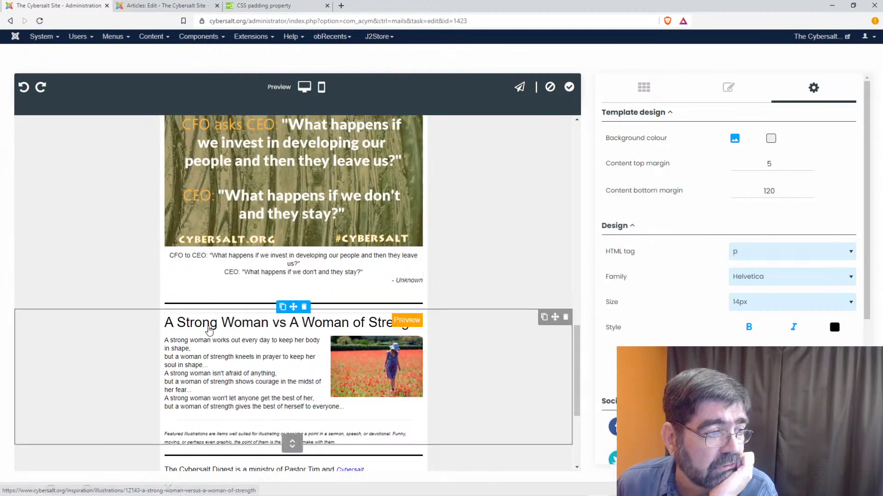
{"action": "left_click", "coordinate": [133, 4]}
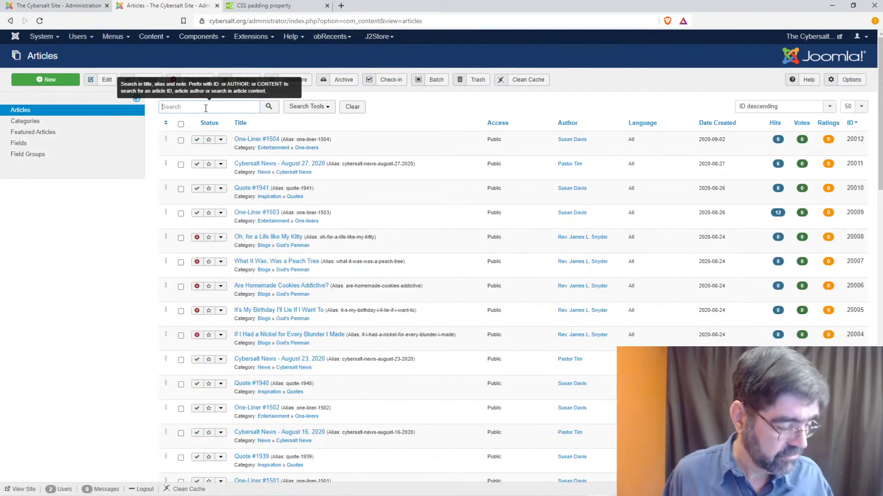
- Search the Articles list for 'strong', fixing the initial 'stong' typo
{"action": "left_click", "coordinate": [205, 107]}
{"action": "type", "text": "stong"}
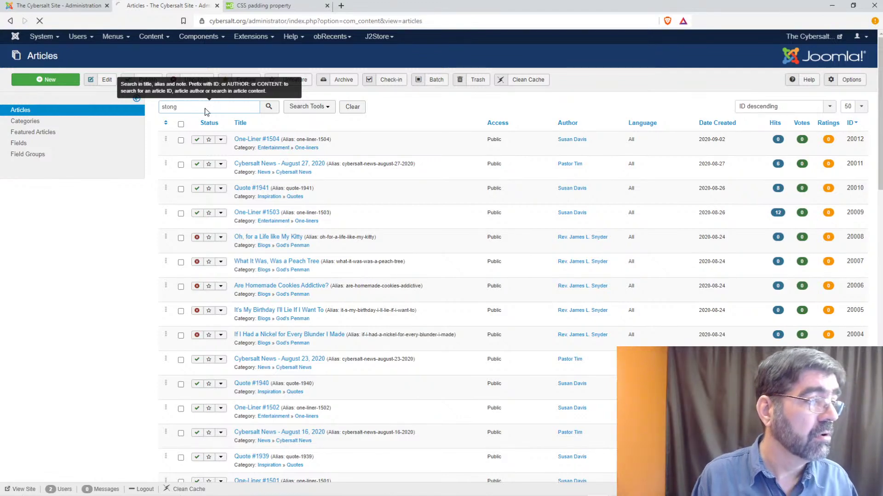
{"action": "key", "text": "Return"}
{"action": "left_click", "coordinate": [169, 107]}
{"action": "key", "text": "Delete"}
{"action": "type", "text": "ri"}
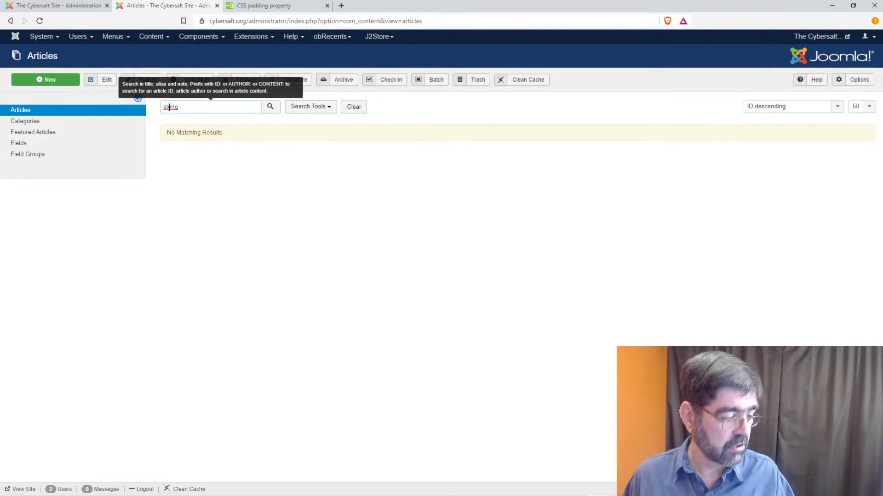
{"action": "key", "text": "Return"}
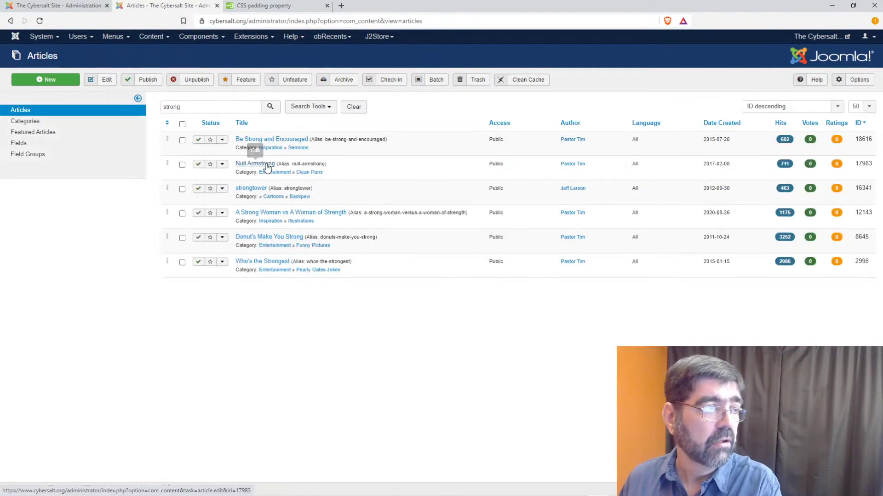
- Open A Strong Woman vs A Woman of Strength and compare it with the newsletter editor
{"action": "left_click", "coordinate": [303, 214]}
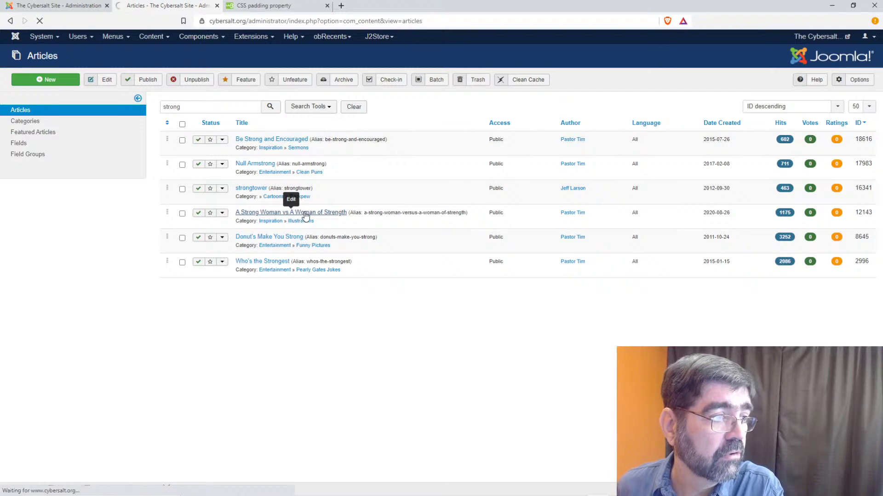
{"action": "left_click", "coordinate": [264, 6]}
{"action": "left_click", "coordinate": [101, 7]}
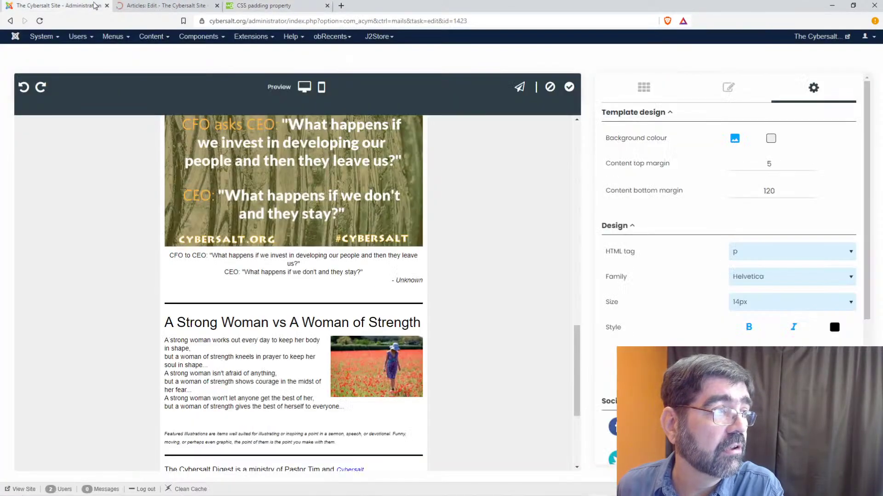
{"action": "left_click", "coordinate": [164, 6]}
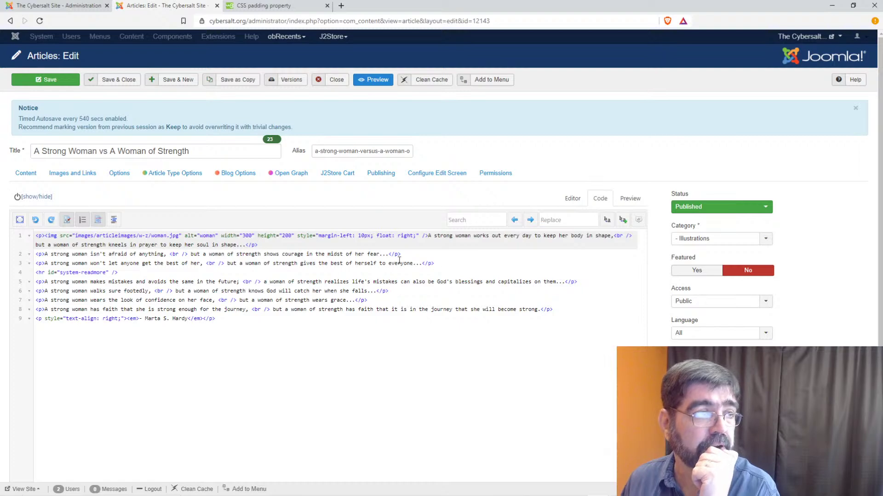
{"action": "left_click", "coordinate": [50, 6]}
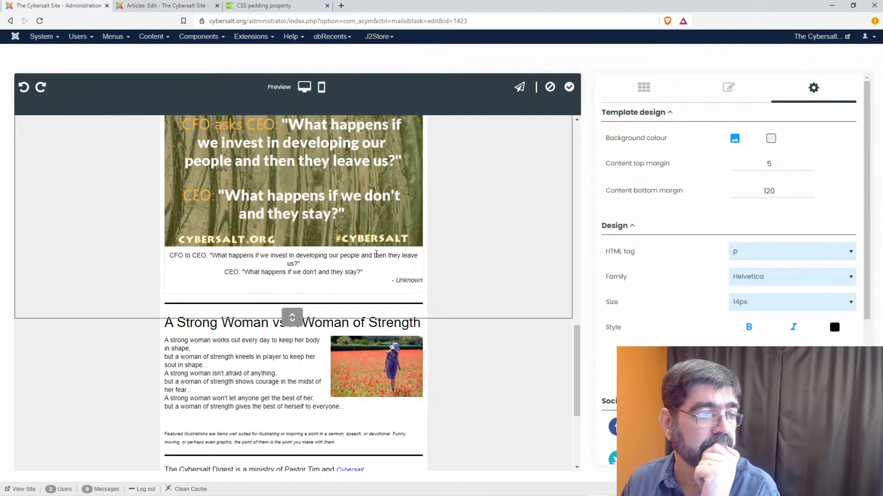
- Replace the custom style sheet contents with p { padding-bottom: 15px; } and load it
{"action": "scroll", "coordinate": [375, 252], "scroll_direction": "up", "scroll_amount": 15}
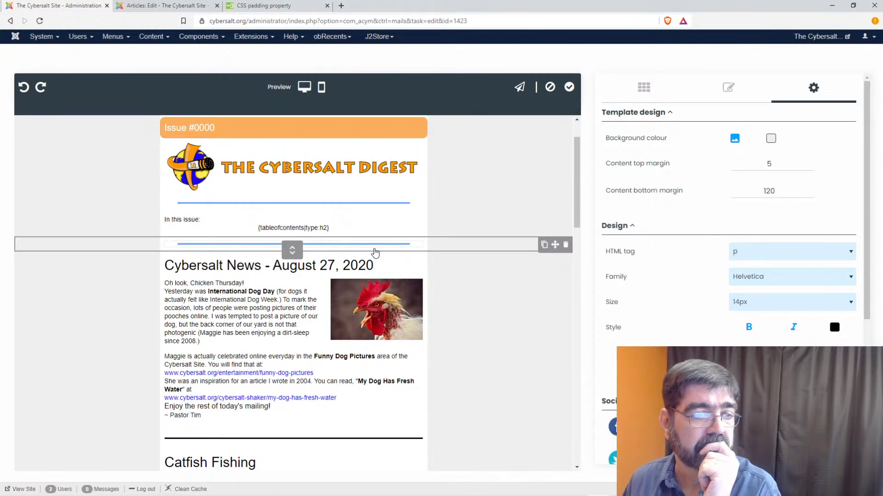
{"action": "left_click", "coordinate": [728, 362]}
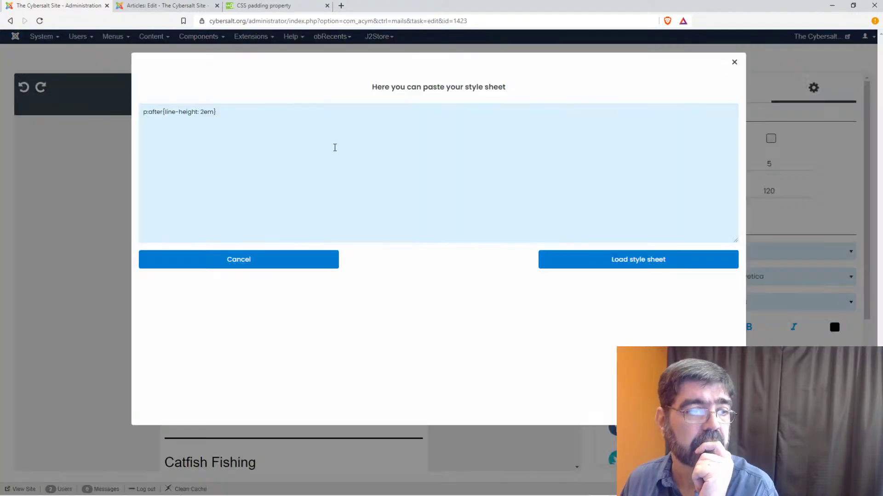
{"action": "left_click", "coordinate": [261, 134]}
{"action": "key", "text": "ctrl+a"}
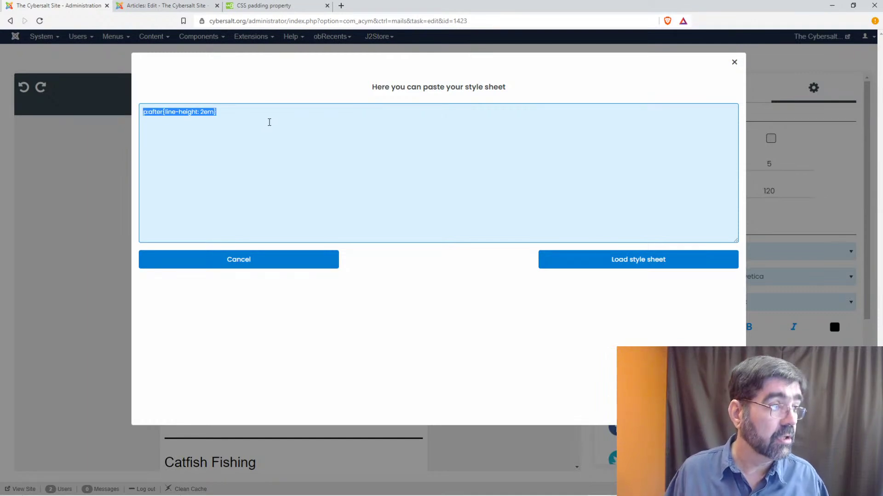
{"action": "key", "text": "super+v"}
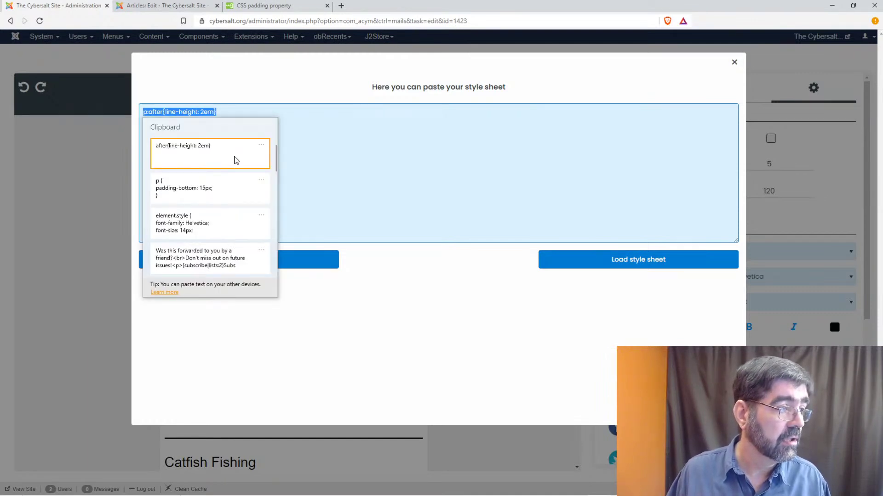
{"action": "left_click", "coordinate": [216, 187]}
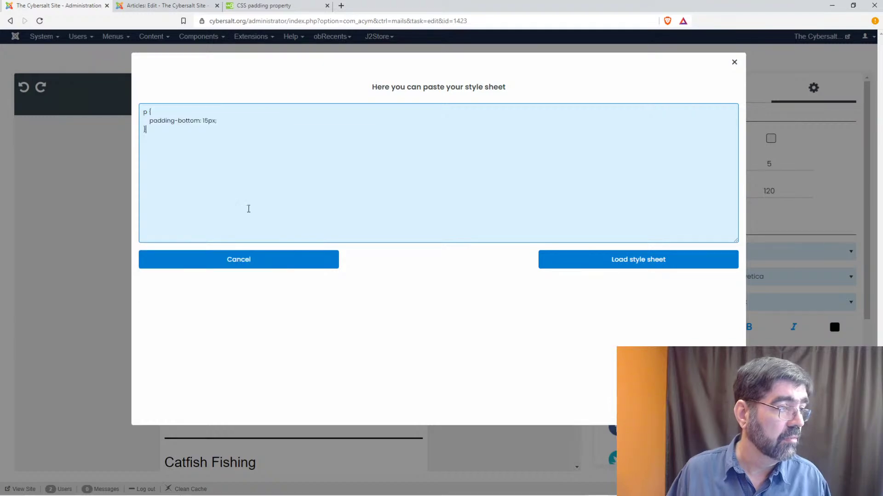
{"action": "left_click", "coordinate": [618, 266]}
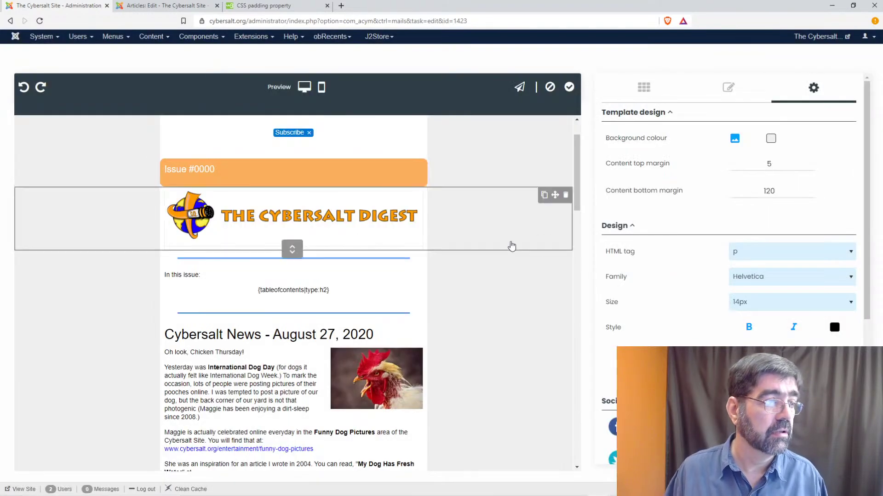
- Check the Strong Woman block in the newsletter against the article's source tab
{"action": "scroll", "coordinate": [403, 243], "scroll_direction": "down", "scroll_amount": 3}
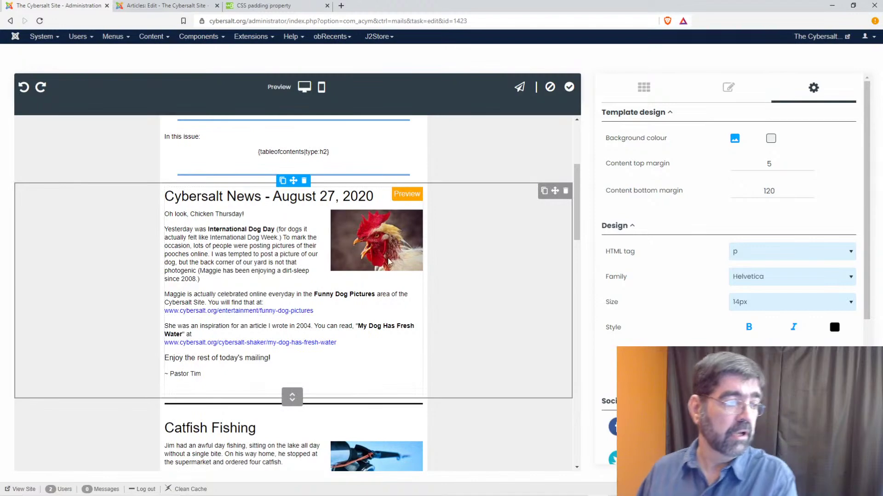
{"action": "scroll", "coordinate": [381, 258], "scroll_direction": "down", "scroll_amount": 5}
{"action": "scroll", "coordinate": [363, 270], "scroll_direction": "down", "scroll_amount": 15}
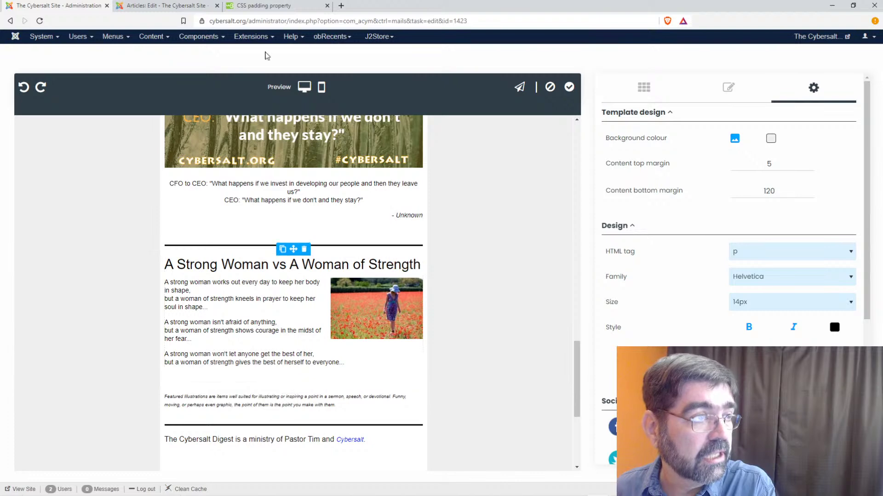
{"action": "left_click", "coordinate": [165, 6]}
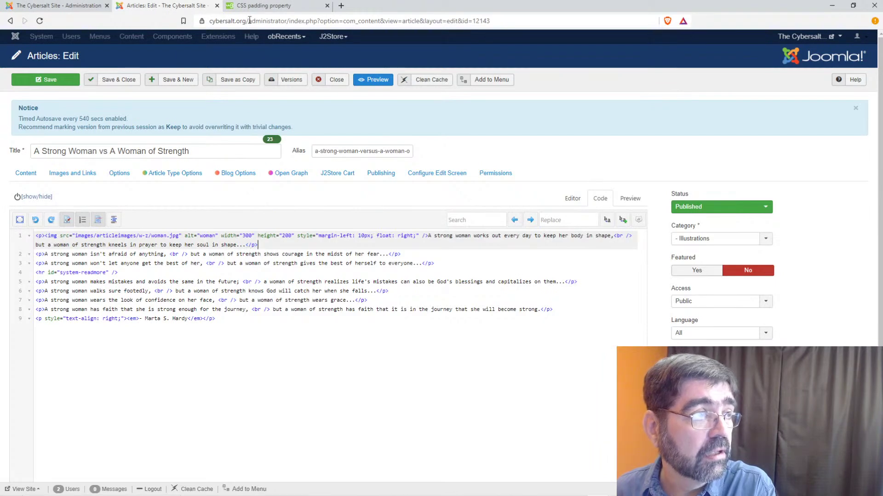
{"action": "left_click", "coordinate": [55, 5]}
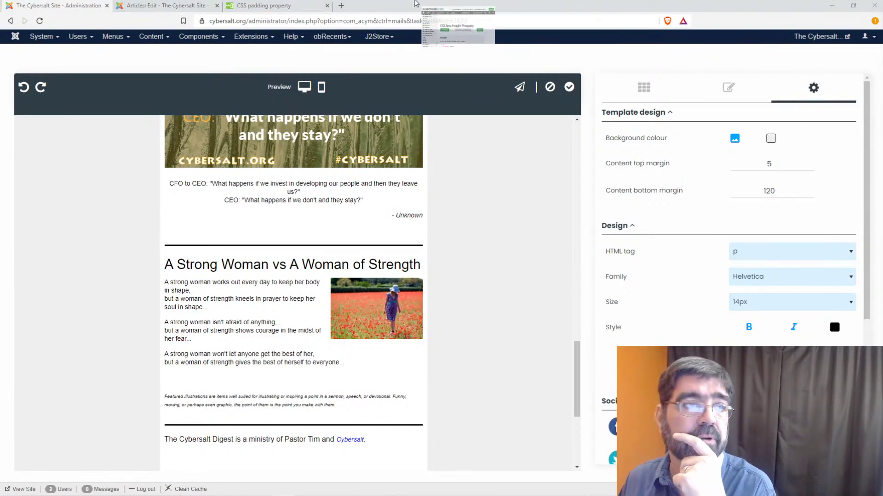
- Bring the w3schools CSS line-height reference forward, maximize it, and scroll through it
{"action": "left_click", "coordinate": [458, 26]}
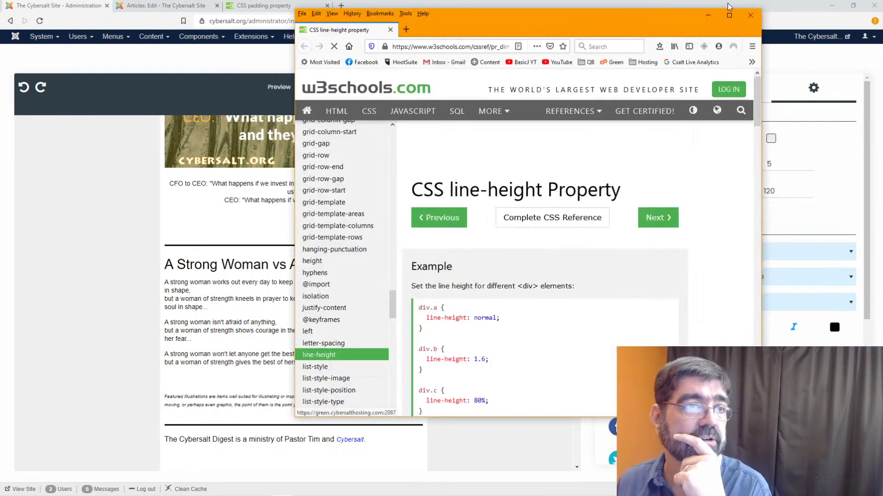
{"action": "left_click", "coordinate": [730, 17]}
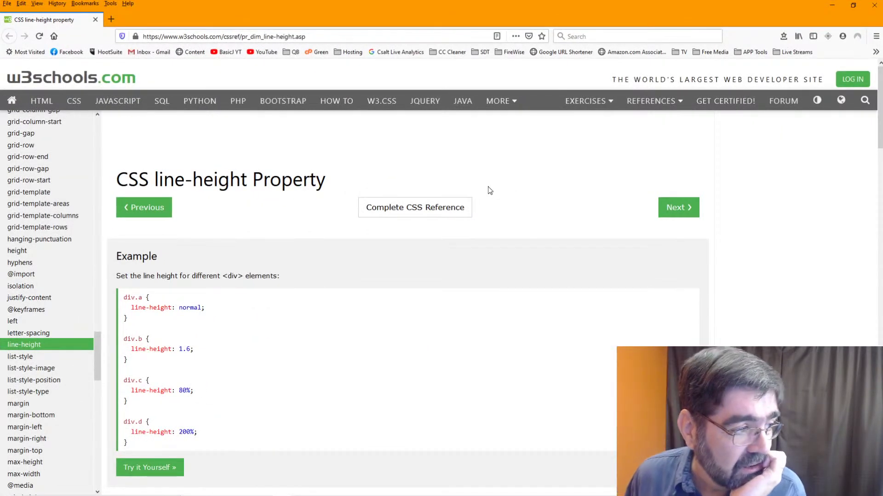
{"action": "scroll", "coordinate": [483, 193], "scroll_direction": "down", "scroll_amount": 2}
{"action": "scroll", "coordinate": [479, 186], "scroll_direction": "down", "scroll_amount": 7}
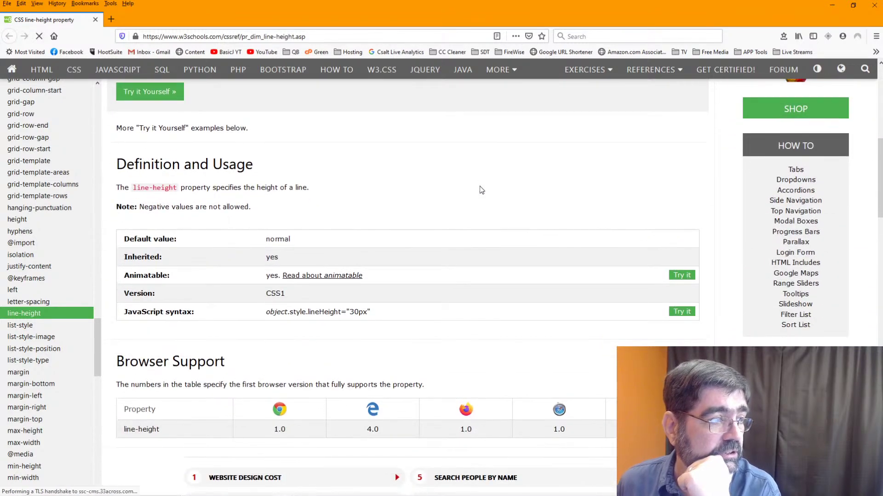
{"action": "scroll", "coordinate": [479, 186], "scroll_direction": "up", "scroll_amount": 6}
{"action": "scroll", "coordinate": [481, 190], "scroll_direction": "up", "scroll_amount": 1}
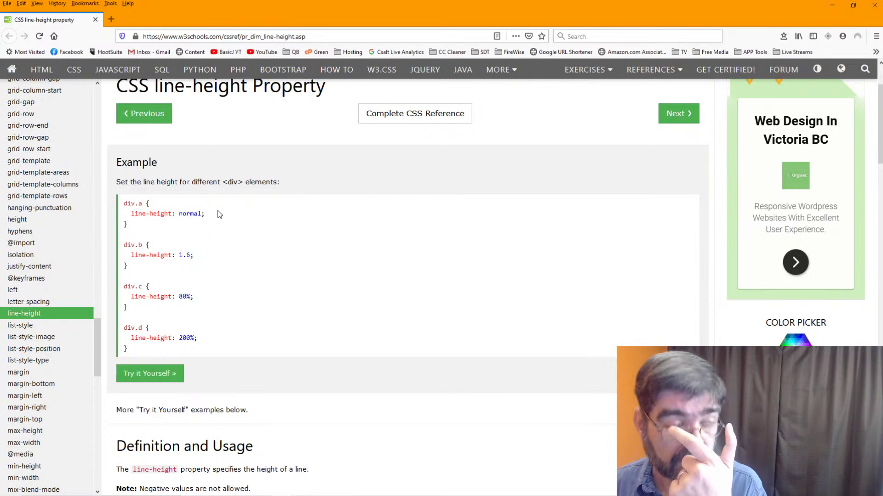
- Change the A Strong Woman article block's bottom padding from 10 to 0
{"action": "left_click", "coordinate": [831, 8]}
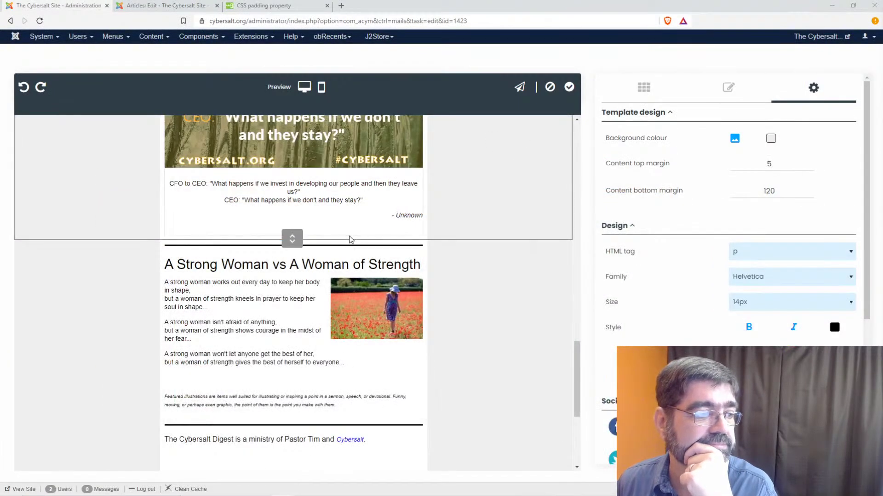
{"action": "left_click", "coordinate": [234, 378]}
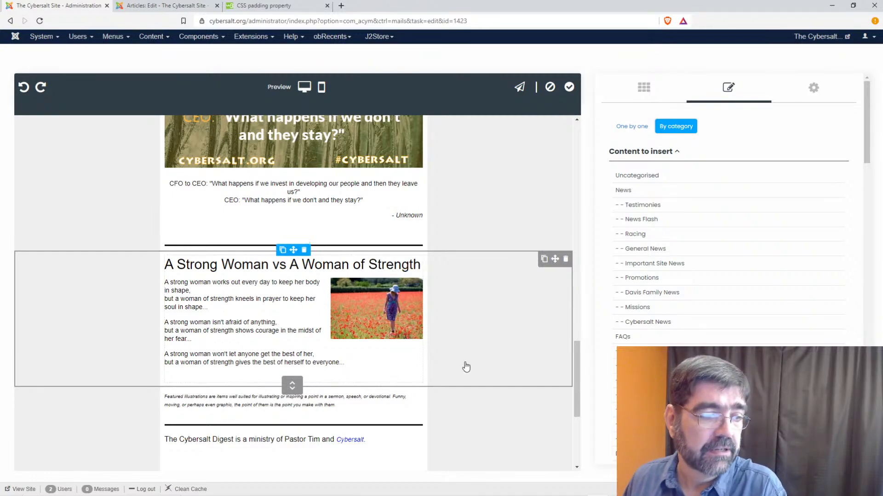
{"action": "left_click", "coordinate": [487, 364]}
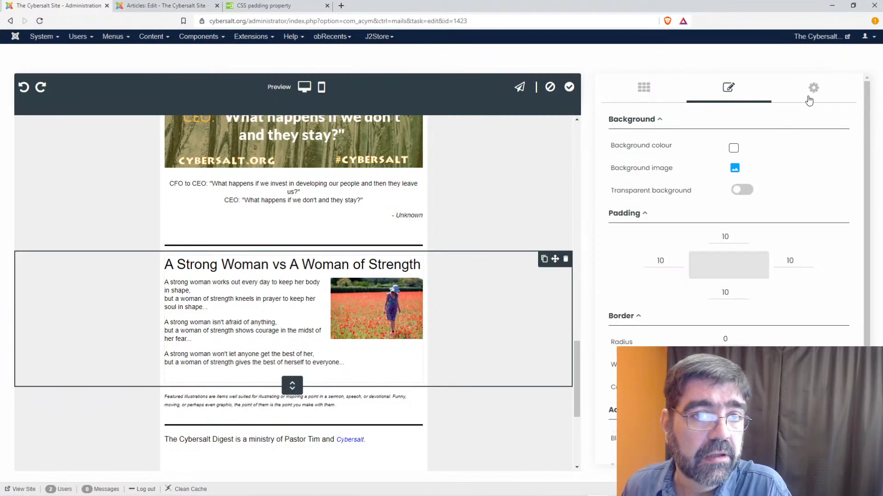
{"action": "left_click", "coordinate": [729, 291]}
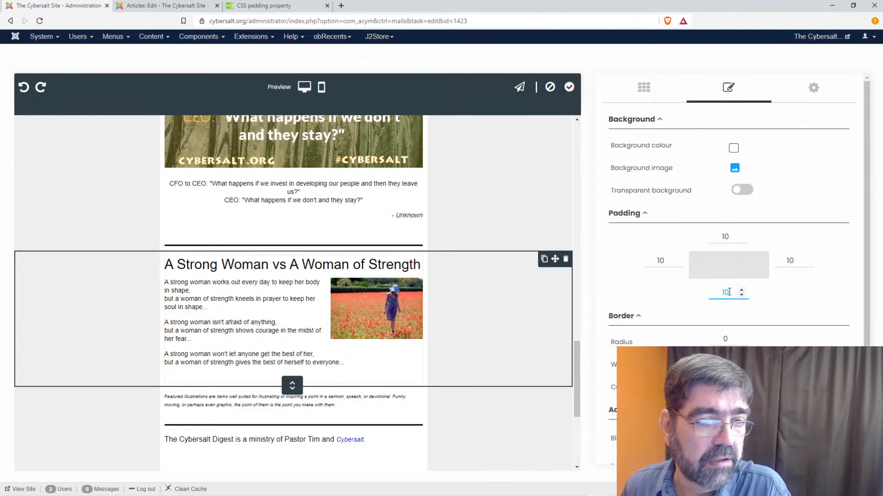
{"action": "type", "text": "0"}
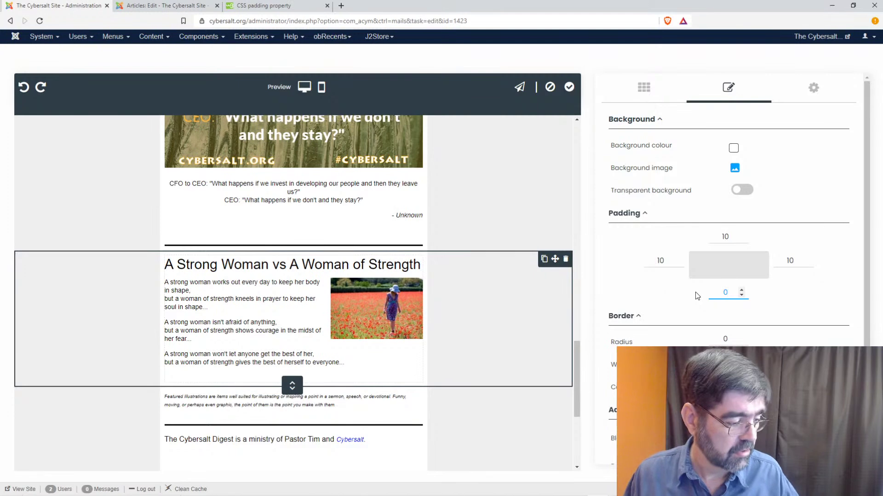
{"action": "key", "text": "Tab"}
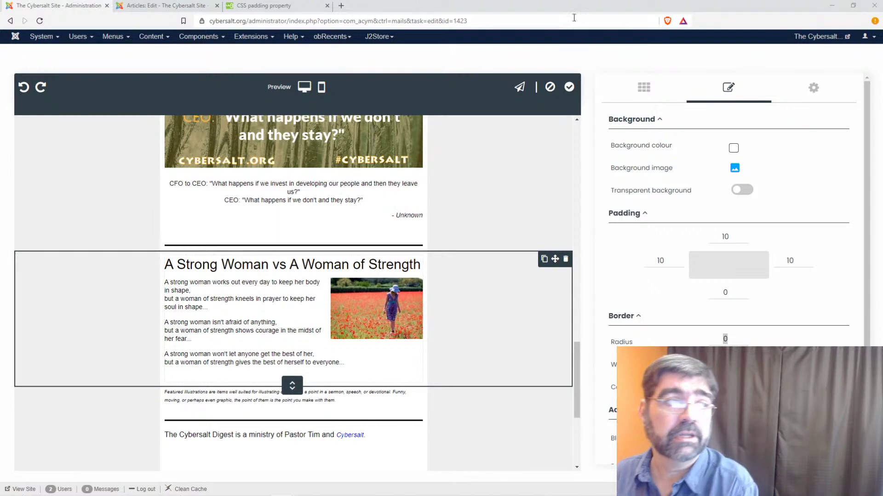
{"action": "left_click", "coordinate": [162, 7]}
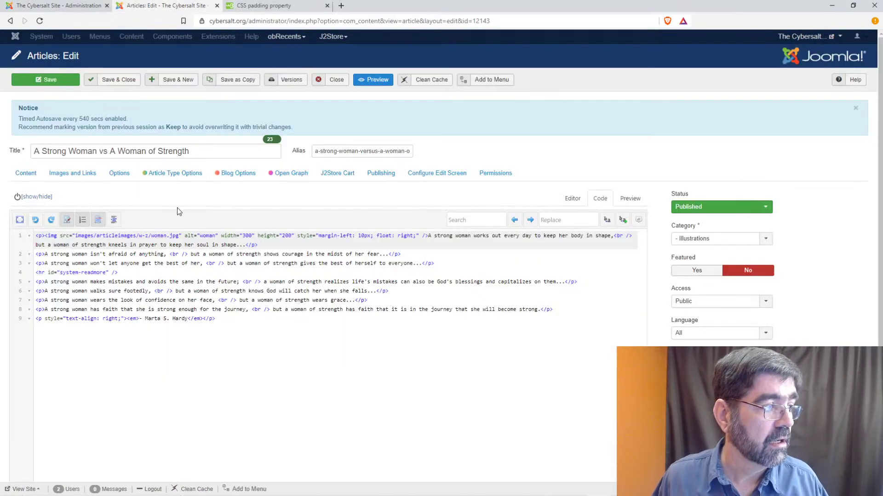
- Replace the template's custom style sheet with the inline-block margin rule and load it
{"action": "left_click", "coordinate": [56, 7]}
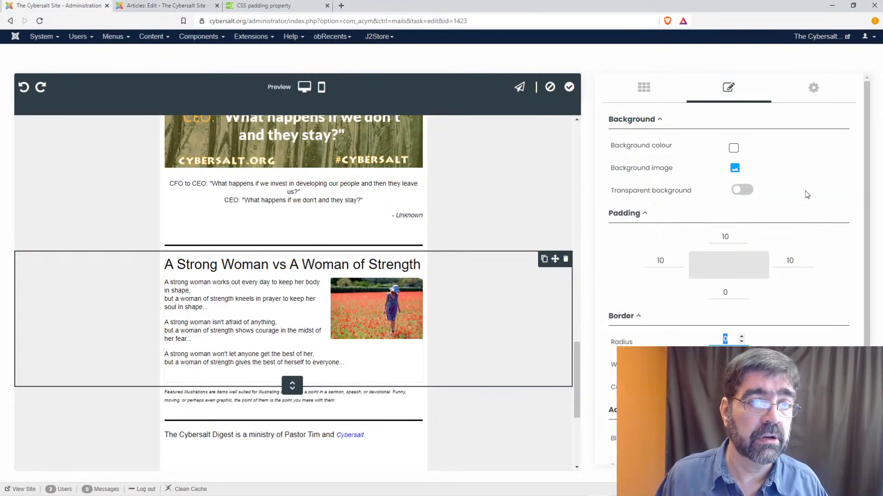
{"action": "left_click", "coordinate": [816, 88]}
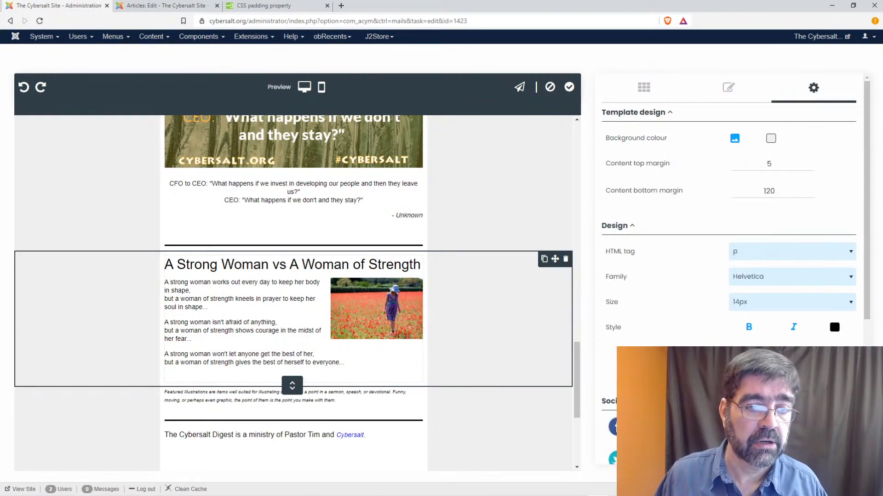
{"action": "left_click", "coordinate": [728, 363]}
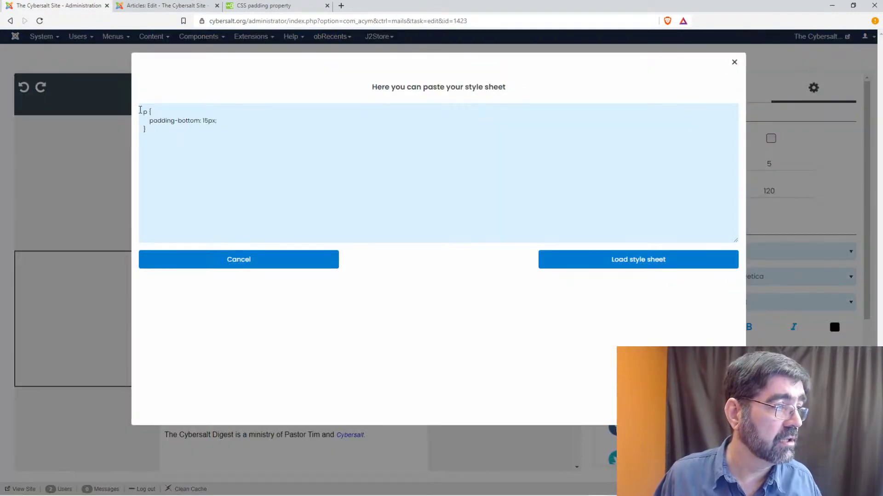
{"action": "key", "text": "ctrl+a"}
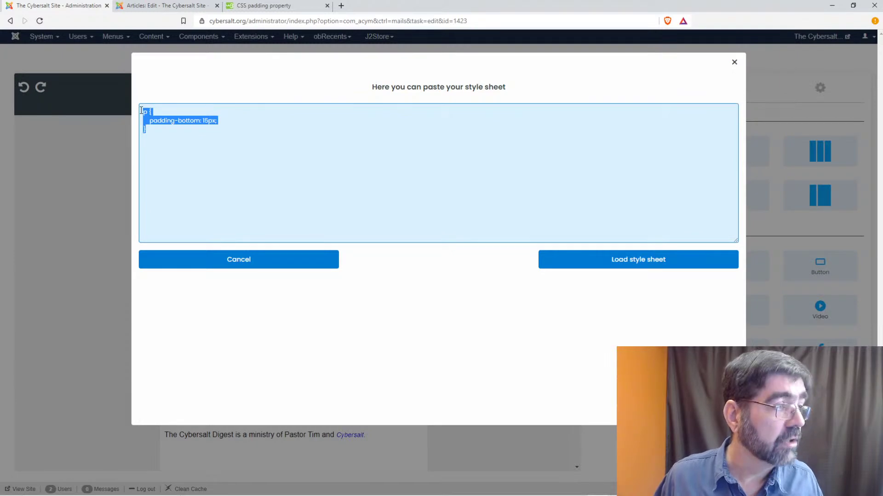
{"action": "type", "text": "p{display: inline-block; margin-bottom:19 px}"}
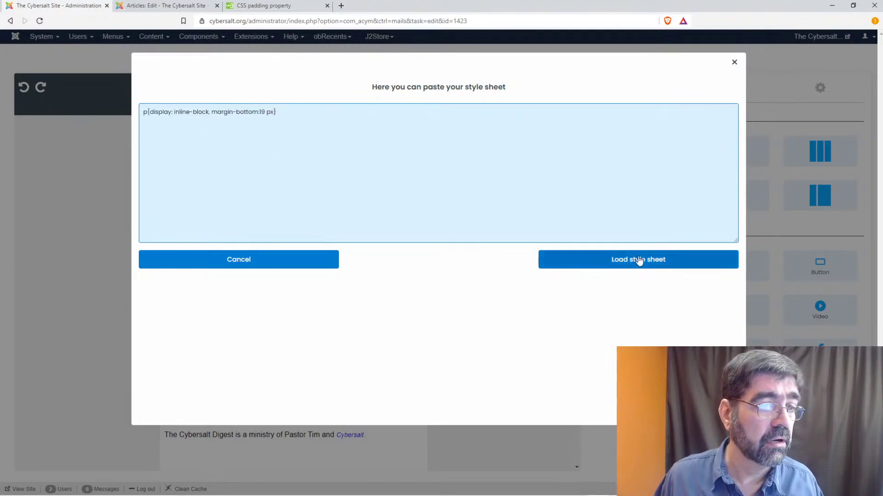
{"action": "left_click", "coordinate": [638, 259]}
{"action": "scroll", "coordinate": [276, 254], "scroll_direction": "up", "scroll_amount": 15}
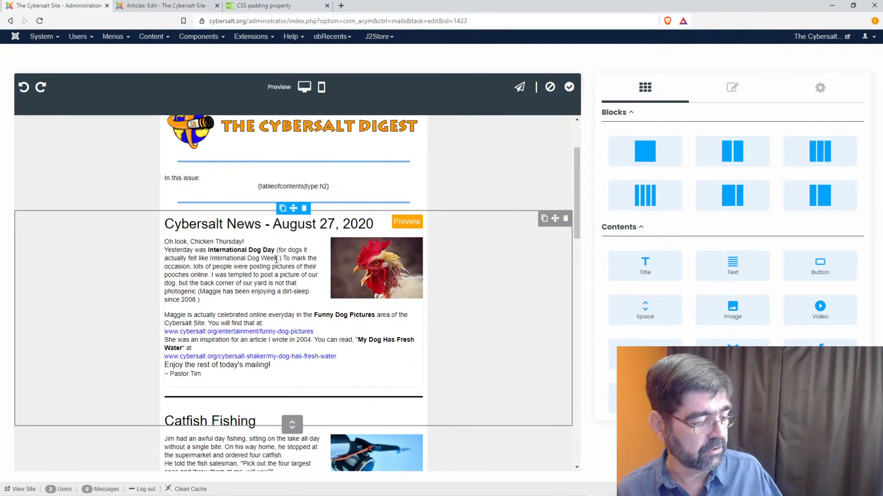
- Restore the p padding-bottom: 7px rule, add a matching padding-top: 7px line, and load it
{"action": "left_click", "coordinate": [822, 89]}
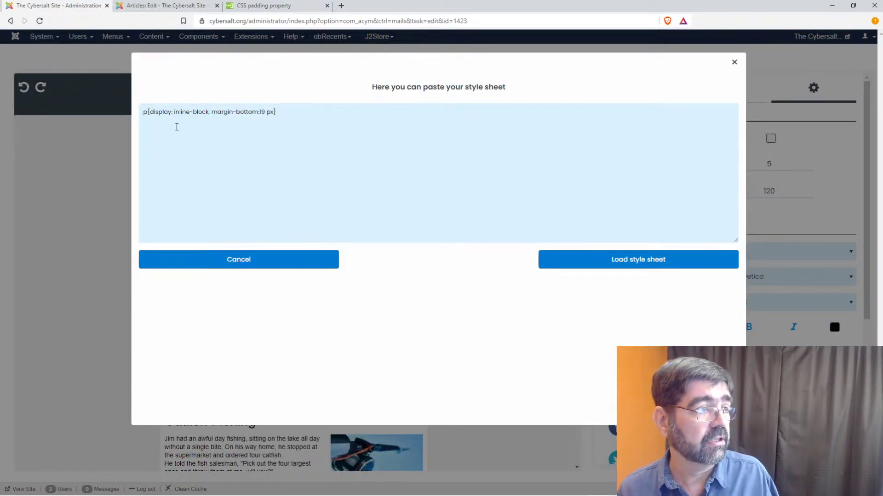
{"action": "left_click", "coordinate": [172, 124]}
{"action": "key", "text": "ctrl+a"}
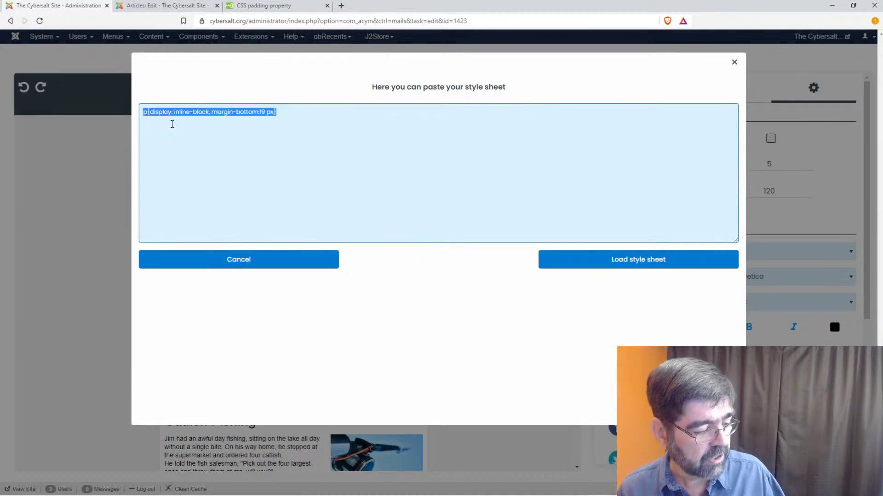
{"action": "key", "text": "super+v"}
{"action": "left_click", "coordinate": [200, 224]}
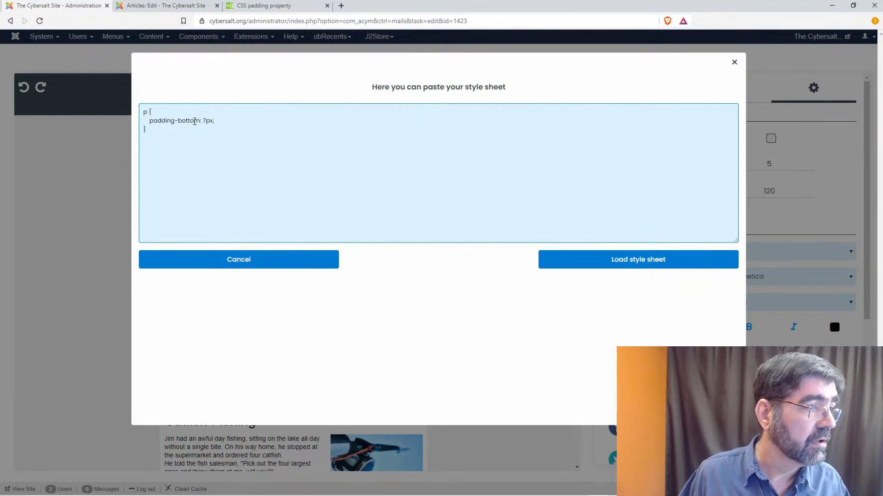
{"action": "left_click_drag", "start_coordinate": [152, 121], "coordinate": [215, 122]}
{"action": "key", "text": "ctrl+c"}
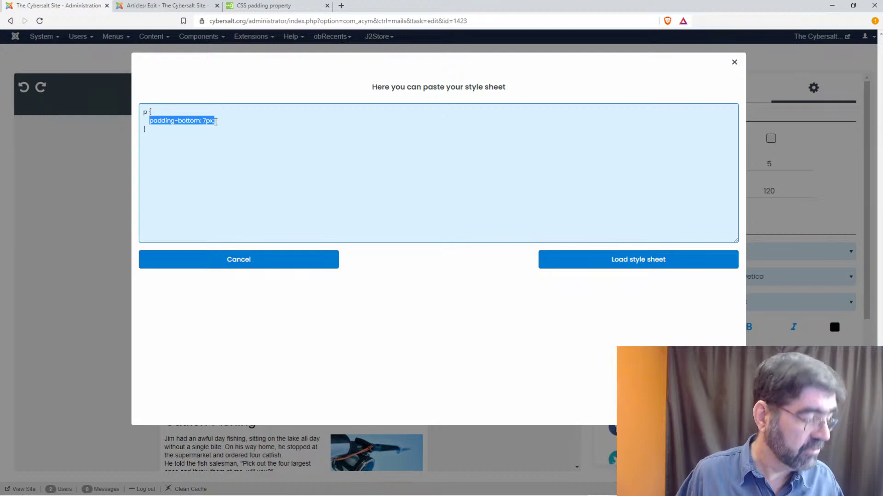
{"action": "left_click", "coordinate": [221, 122]}
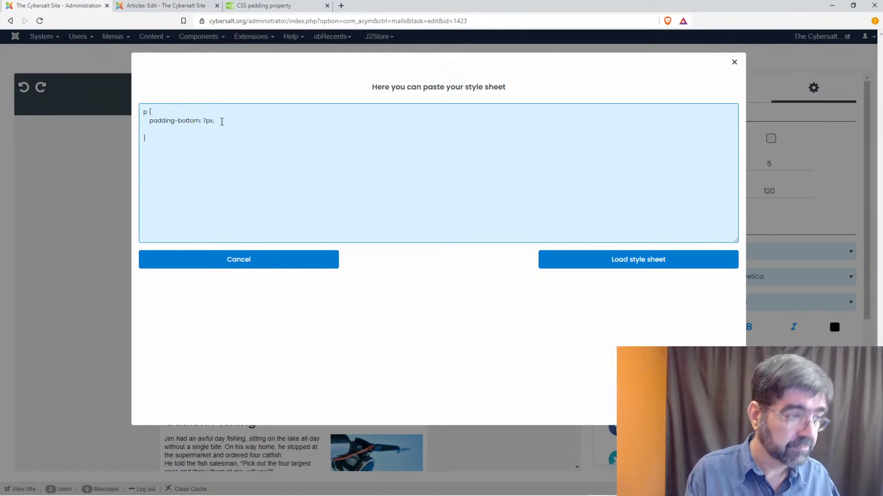
{"action": "key", "text": "ctrl+v"}
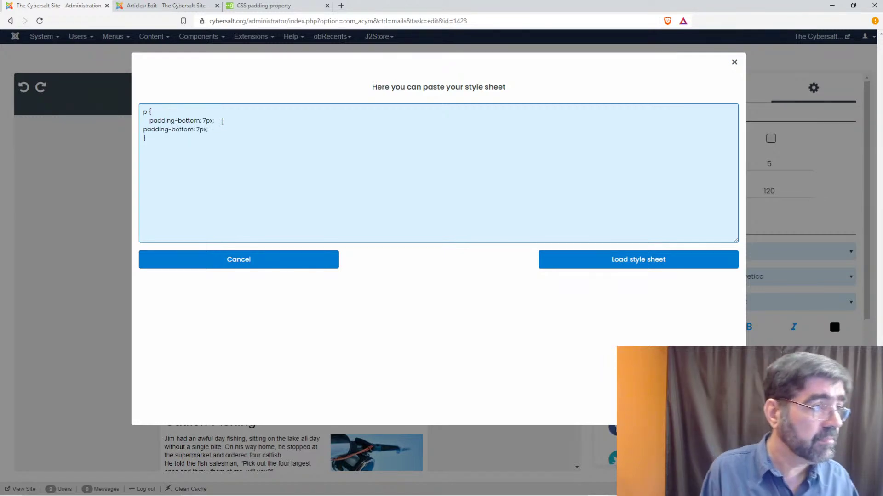
{"action": "key", "text": "Left"}
{"action": "key", "text": "Left"}
{"action": "key", "text": "Left"}
{"action": "key", "text": "Left"}
{"action": "key", "text": "Left"}
{"action": "key", "text": "Left"}
{"action": "key", "text": "BackSpace"}
{"action": "key", "text": "BackSpace"}
{"action": "key", "text": "BackSpace"}
{"action": "key", "text": "BackSpace"}
{"action": "key", "text": "BackSpace"}
{"action": "key", "text": "BackSpace"}
{"action": "type", "text": "top"}
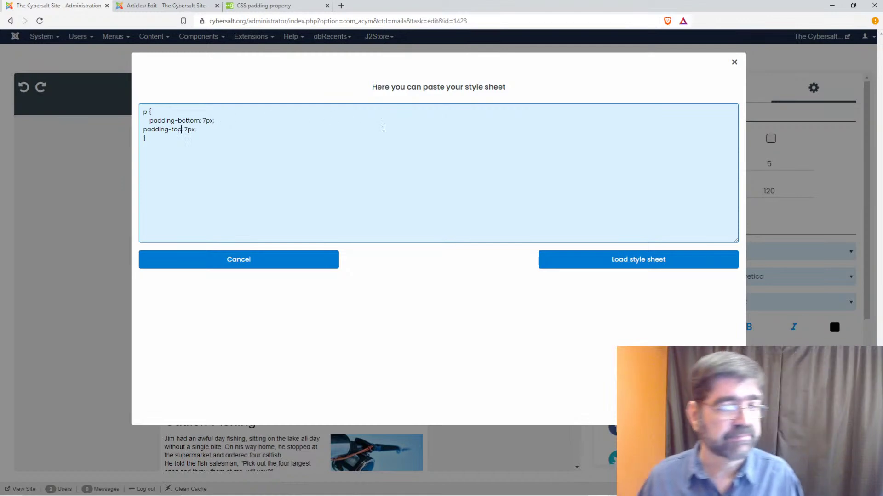
{"action": "left_click", "coordinate": [630, 260]}
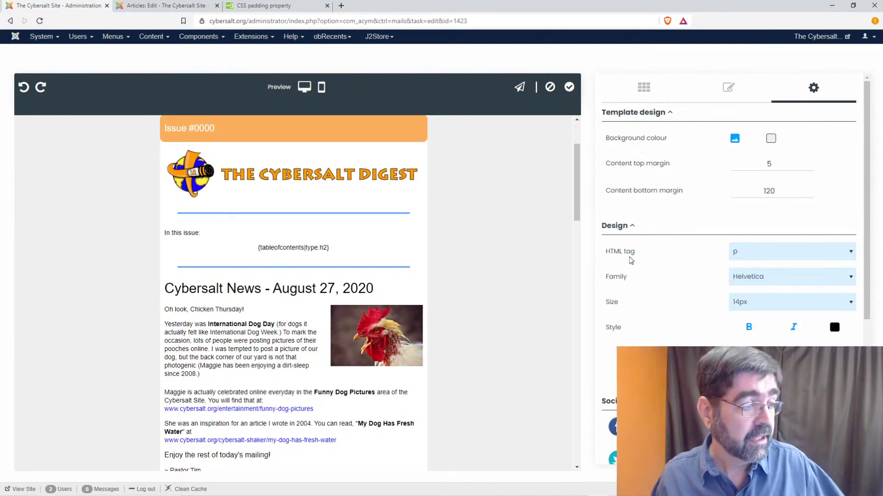
- Open the content insertion panel and scroll the August 27 newsletter down to the footer and back
{"action": "scroll", "coordinate": [278, 320], "scroll_direction": "down", "scroll_amount": 3}
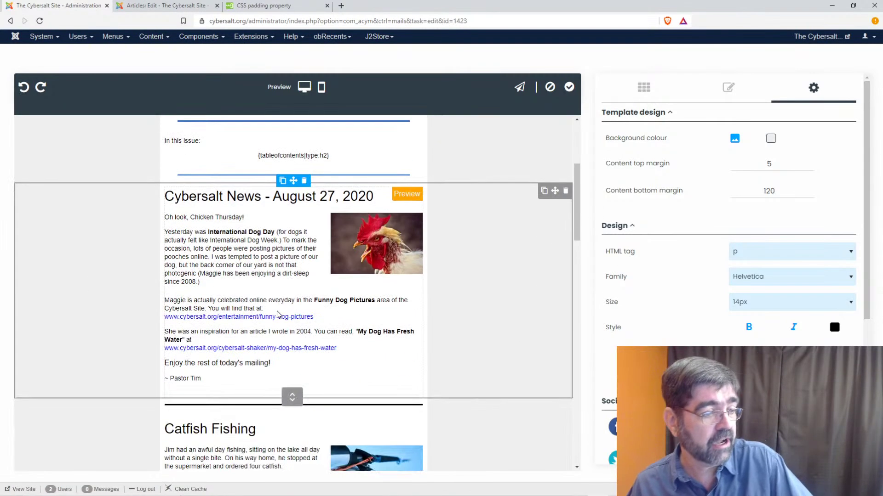
{"action": "left_click", "coordinate": [209, 345]}
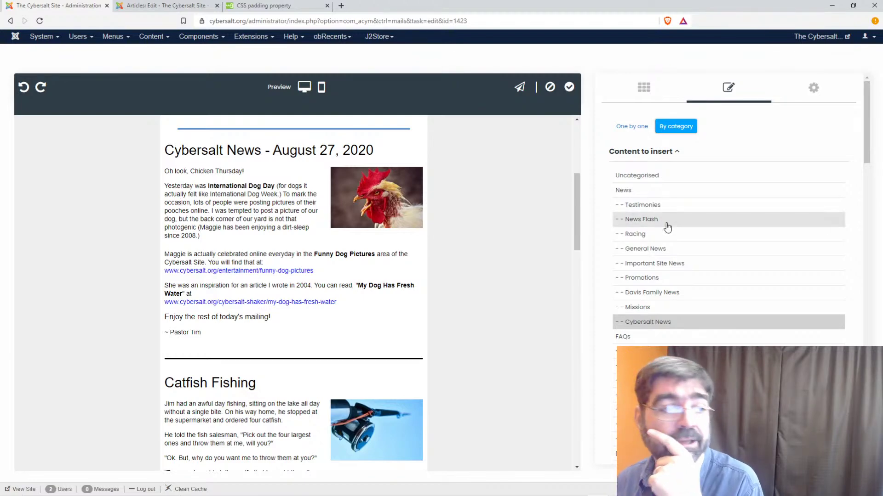
{"action": "scroll", "coordinate": [474, 225], "scroll_direction": "up", "scroll_amount": 4}
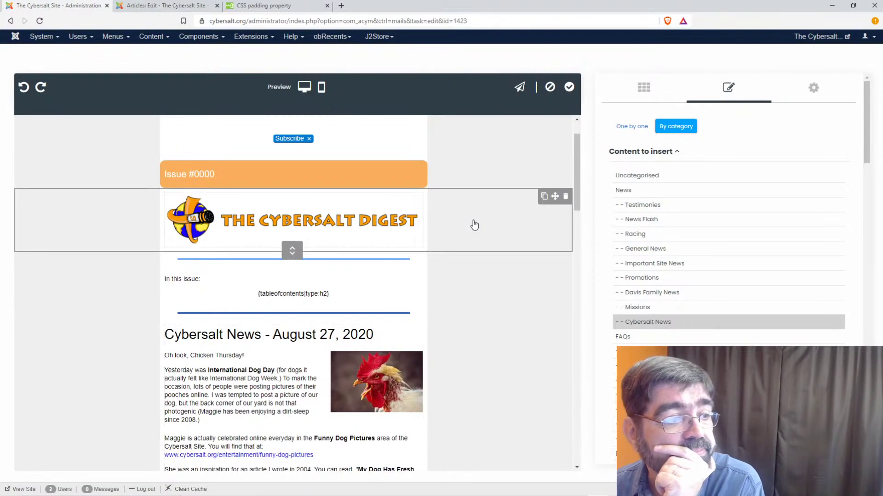
{"action": "scroll", "coordinate": [474, 225], "scroll_direction": "down", "scroll_amount": 15}
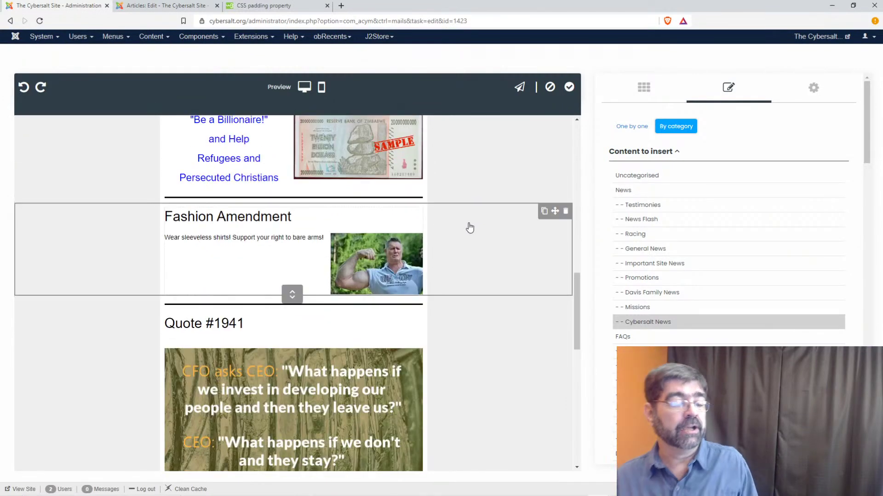
{"action": "scroll", "coordinate": [471, 235], "scroll_direction": "down", "scroll_amount": 2}
{"action": "scroll", "coordinate": [471, 235], "scroll_direction": "down", "scroll_amount": 6}
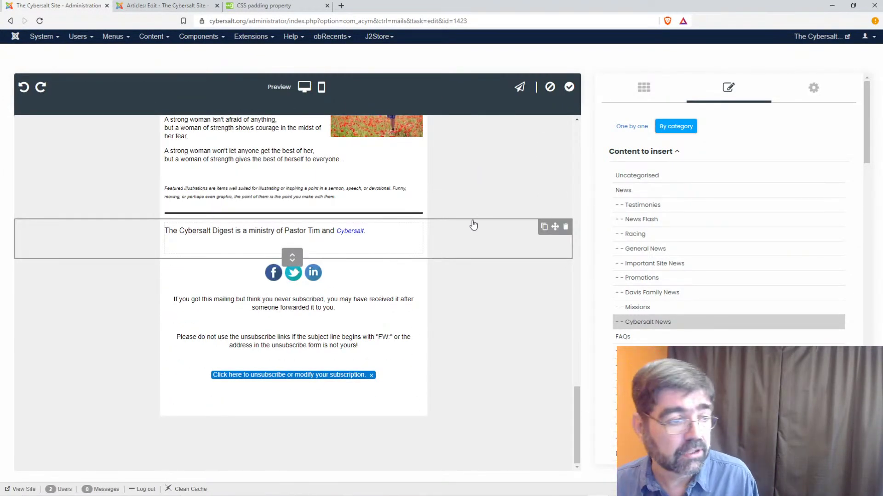
{"action": "scroll", "coordinate": [474, 224], "scroll_direction": "up", "scroll_amount": 20}
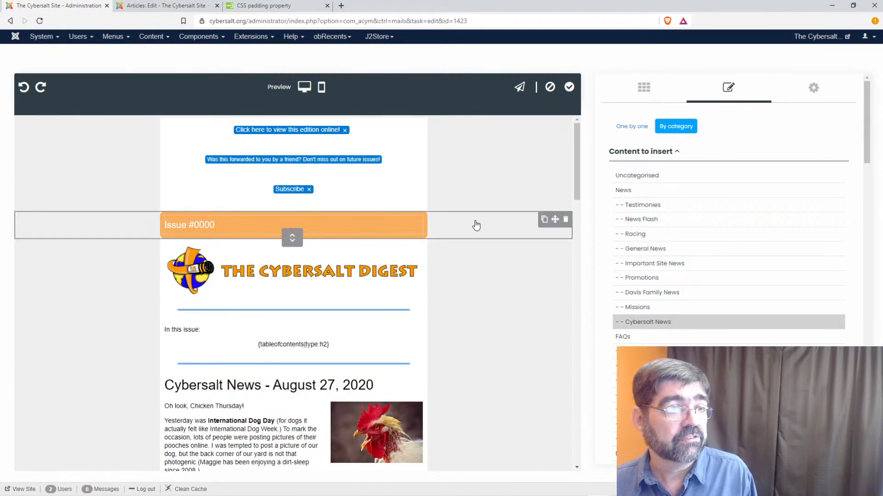
- Apply the template, reopen it, and send a test email noted 'This is a test'
{"action": "left_click", "coordinate": [570, 87]}
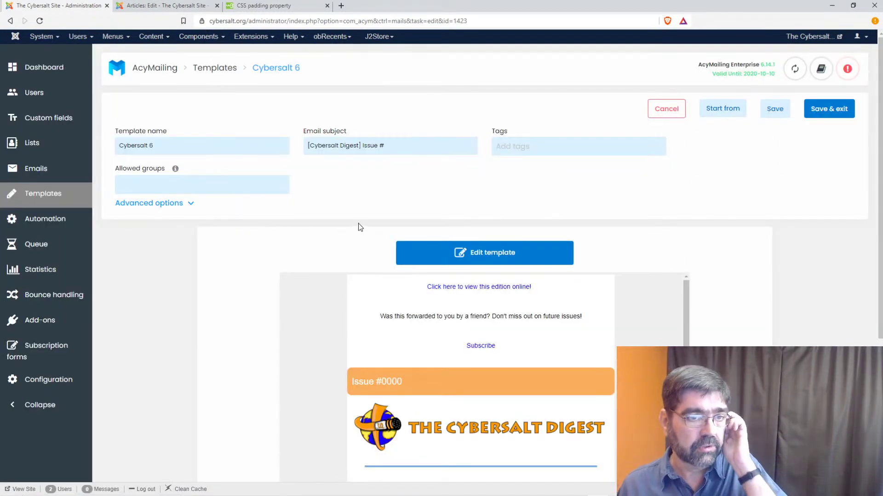
{"action": "left_click", "coordinate": [456, 247]}
{"action": "left_click", "coordinate": [520, 88]}
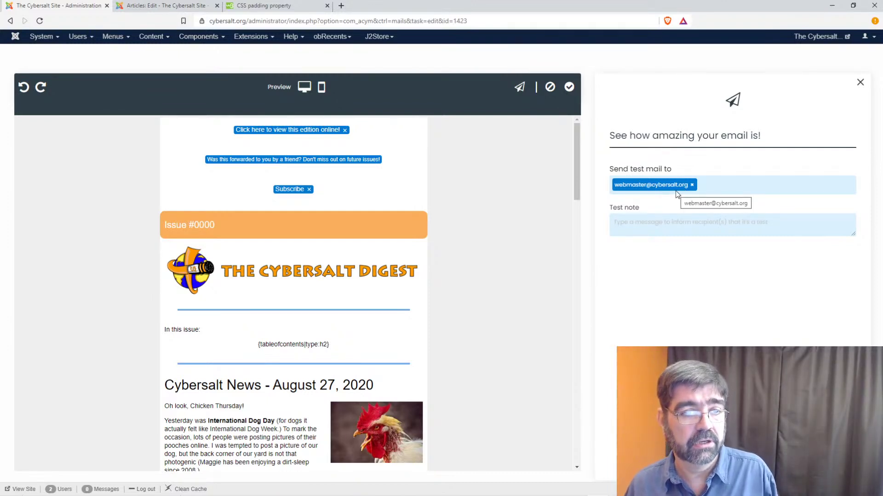
{"action": "left_click", "coordinate": [704, 228]}
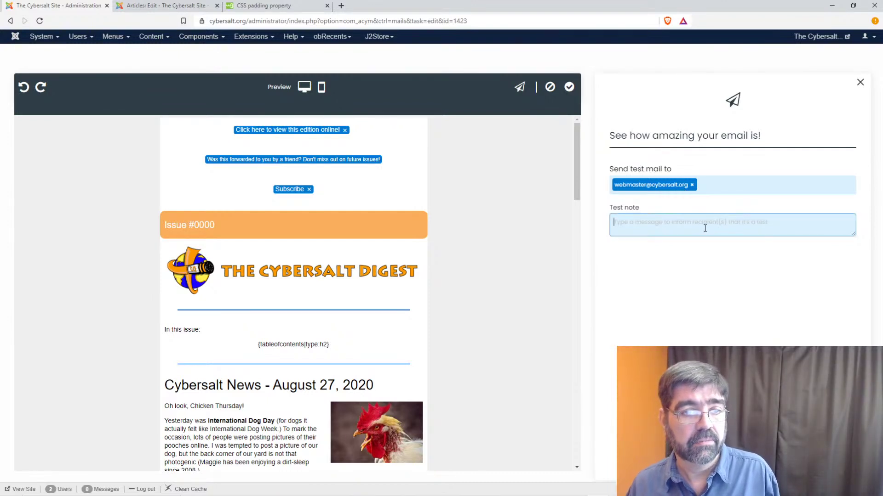
{"action": "type", "text": "This is a test"}
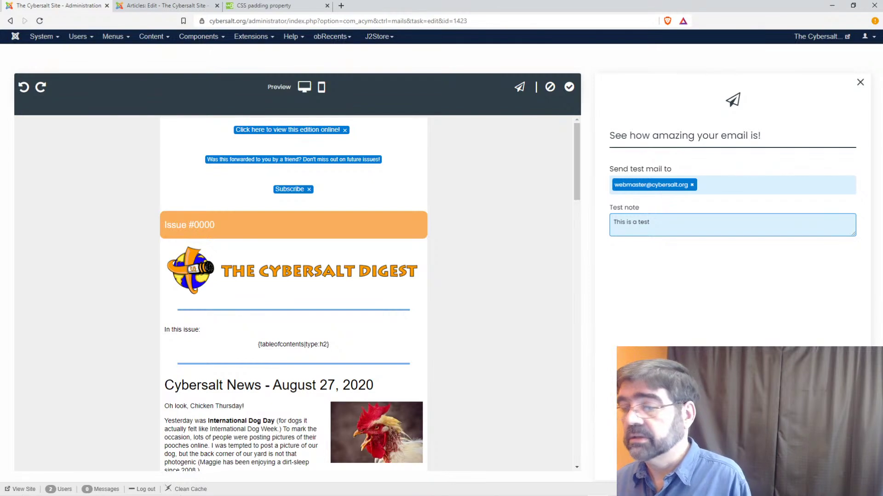
{"action": "left_click", "coordinate": [732, 461]}
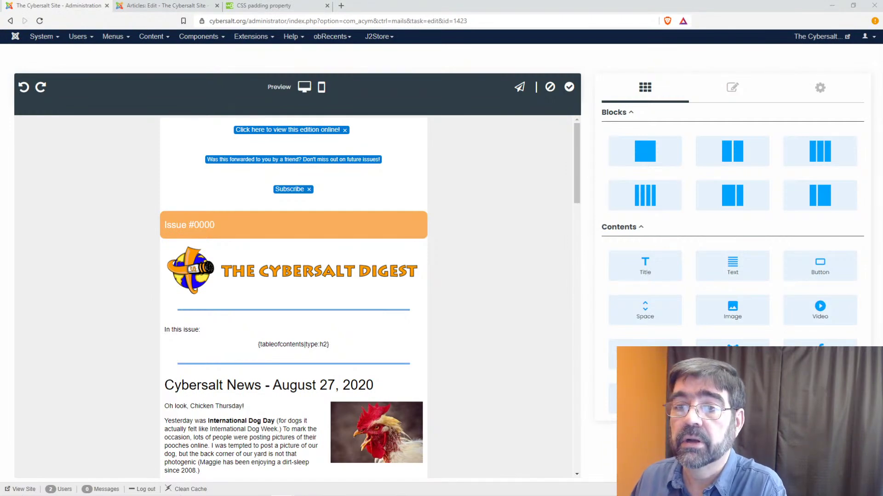
- Replace the style sheet with the inline-block padding rule, load it, and review the newsletter
{"action": "left_click", "coordinate": [820, 88]}
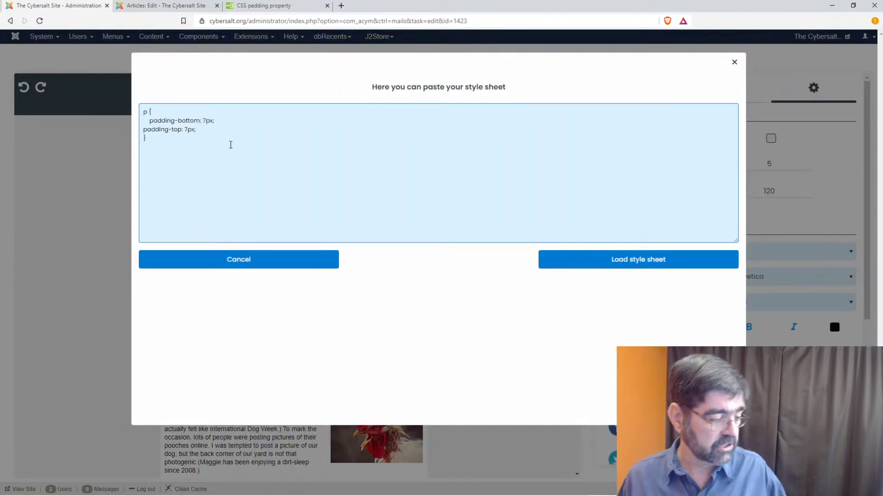
{"action": "key", "text": "ctrl+a"}
{"action": "type", "text": "p{display: inline-block; padding:20px;}"}
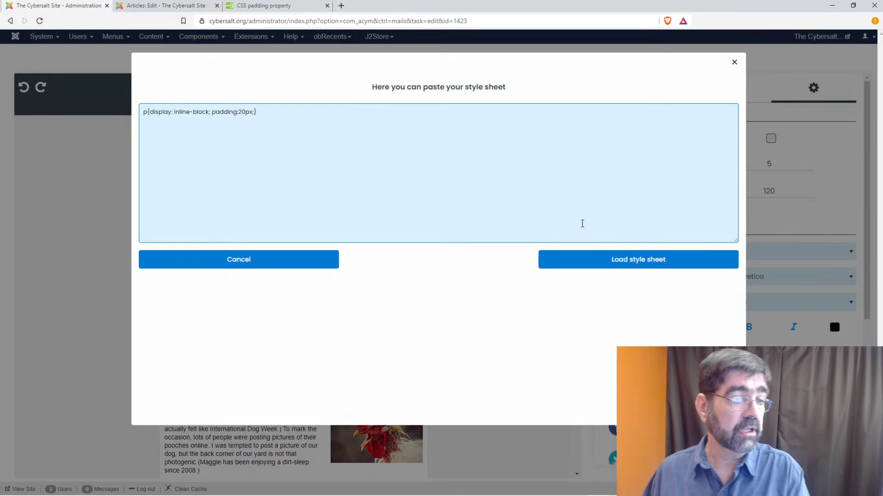
{"action": "left_click", "coordinate": [603, 260]}
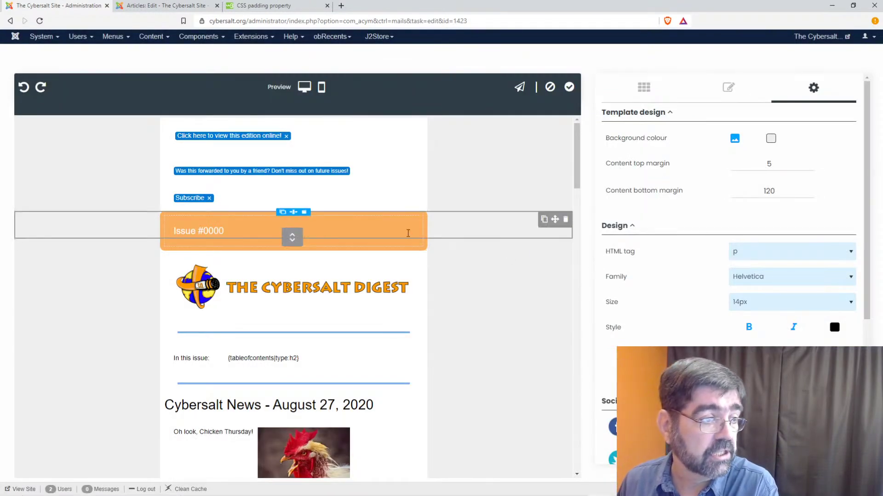
{"action": "scroll", "coordinate": [409, 235], "scroll_direction": "down", "scroll_amount": 3}
{"action": "scroll", "coordinate": [407, 237], "scroll_direction": "down", "scroll_amount": 1}
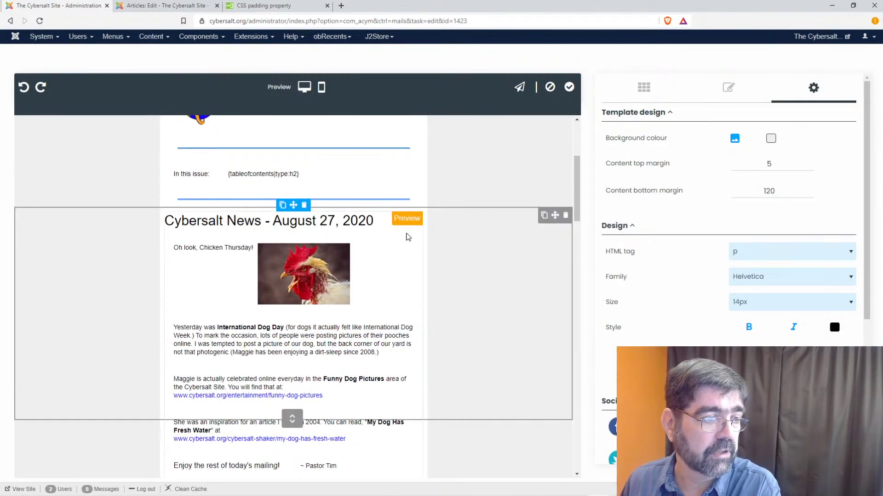
{"action": "scroll", "coordinate": [408, 237], "scroll_direction": "down", "scroll_amount": 3}
{"action": "scroll", "coordinate": [407, 237], "scroll_direction": "up", "scroll_amount": 3}
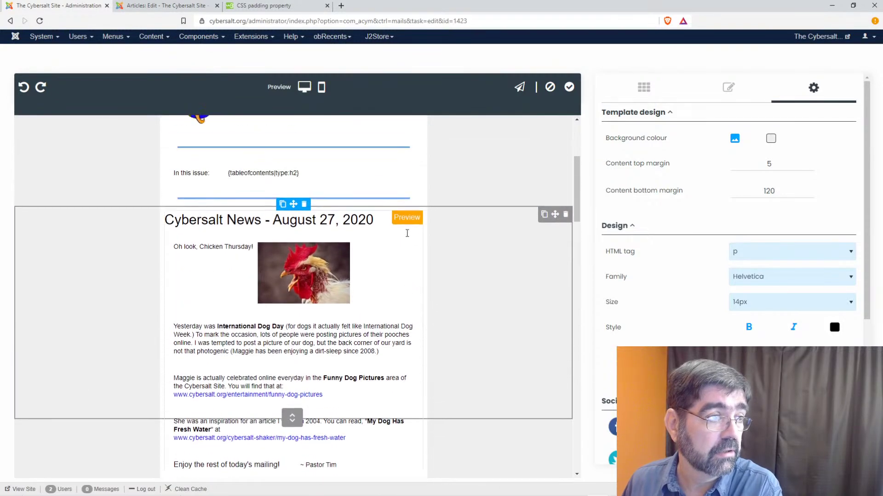
{"action": "scroll", "coordinate": [408, 237], "scroll_direction": "down", "scroll_amount": 3}
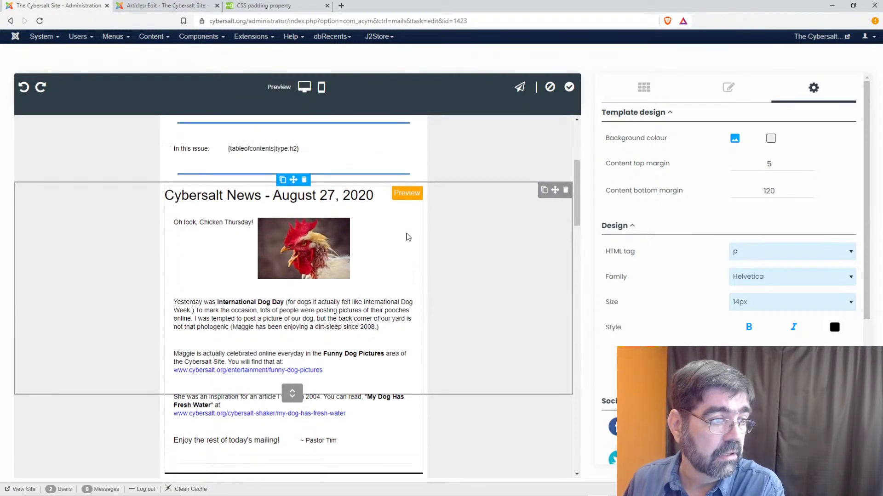
{"action": "scroll", "coordinate": [407, 237], "scroll_direction": "up", "scroll_amount": 4}
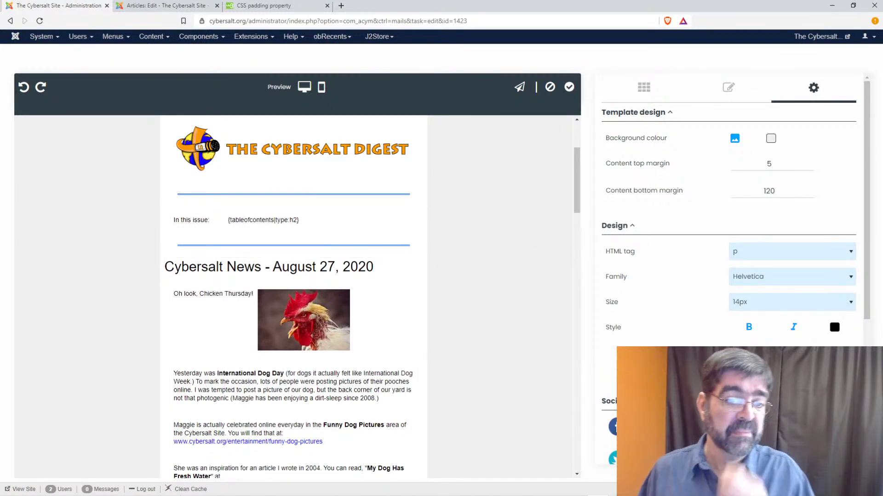
- Reopen the style sheet and paste the padding-bottom 15px rule from clipboard history, undoing a stray paste
{"action": "left_click", "coordinate": [650, 316]}
{"action": "left_click", "coordinate": [336, 123]}
{"action": "key", "text": "ctrl+a"}
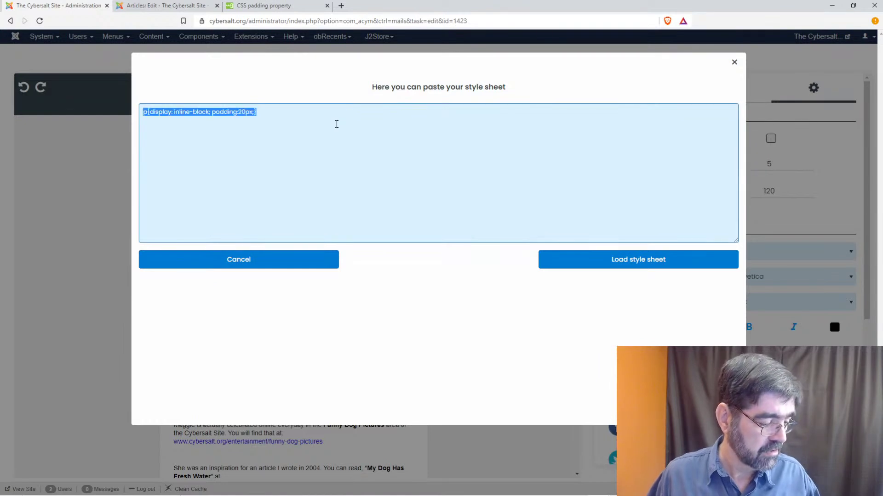
{"action": "key", "text": "super+v"}
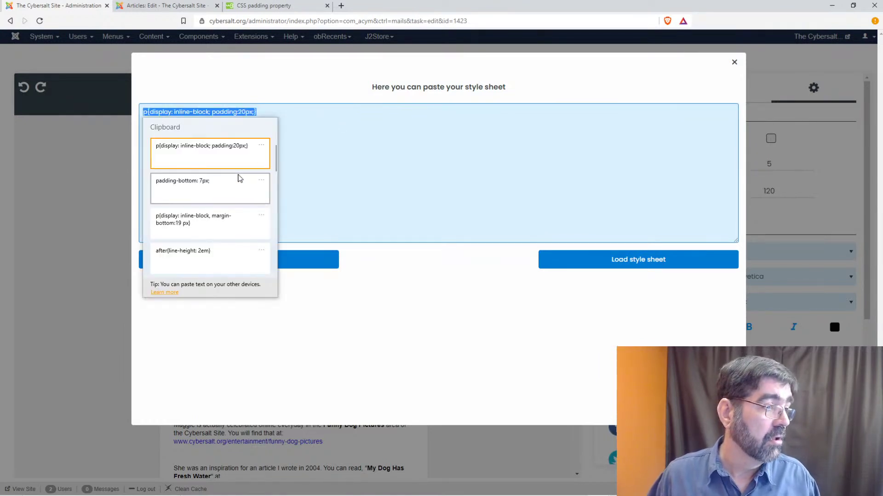
{"action": "scroll", "coordinate": [237, 187], "scroll_direction": "down", "scroll_amount": 2}
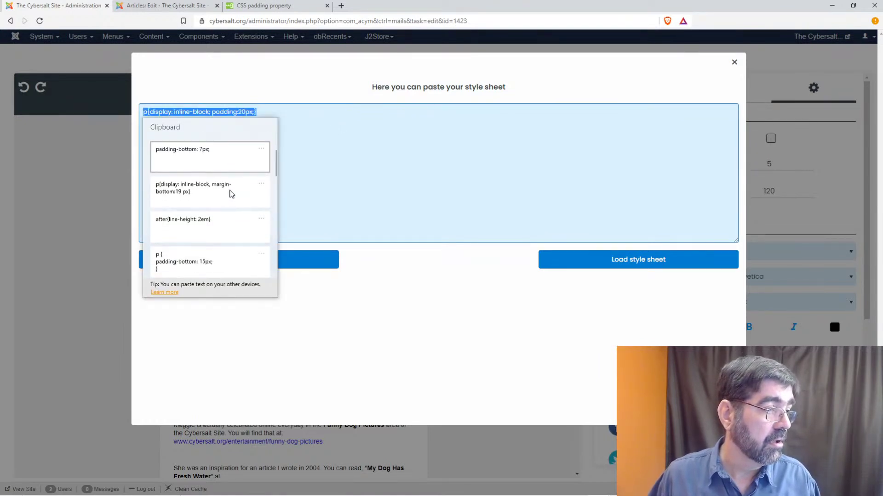
{"action": "left_click", "coordinate": [217, 258]}
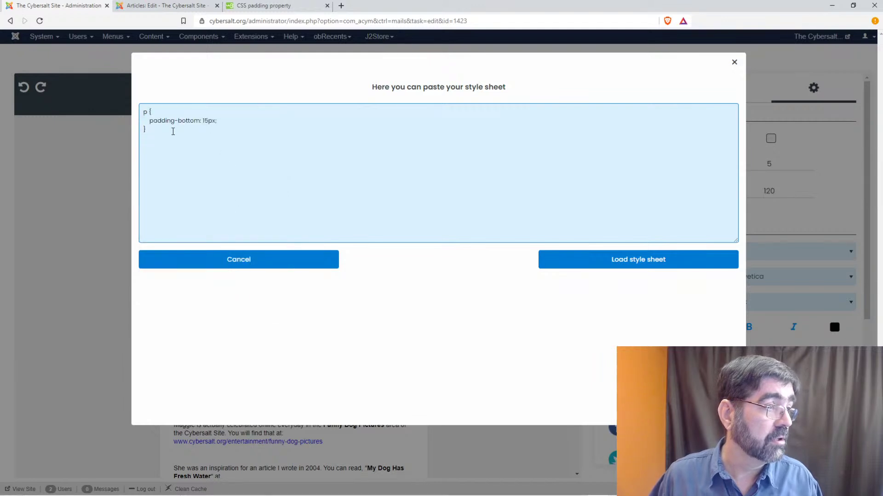
{"action": "left_click_drag", "start_coordinate": [150, 120], "coordinate": [217, 120]}
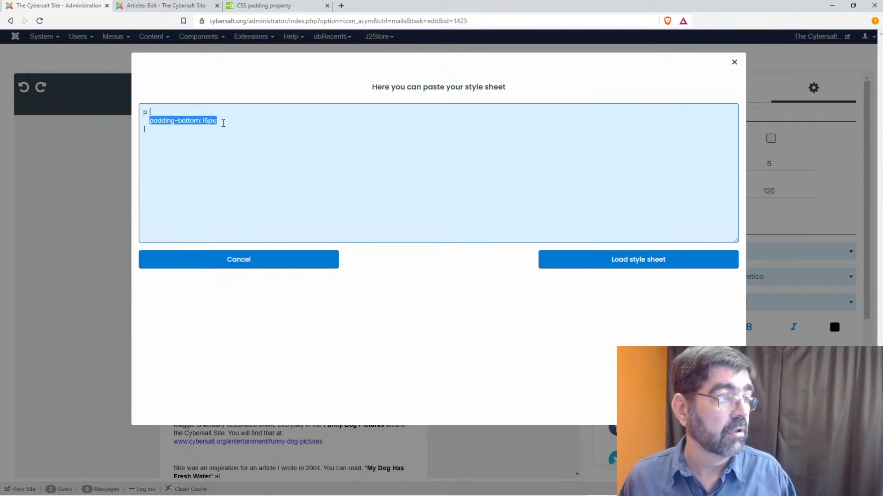
{"action": "type", "text": "p {   padding-bottom: 15px; }"}
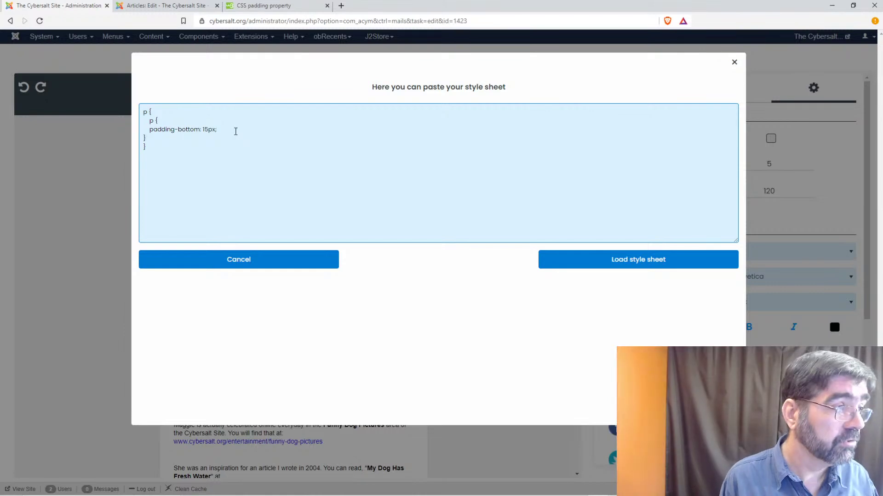
{"action": "key", "text": "ctrl+z"}
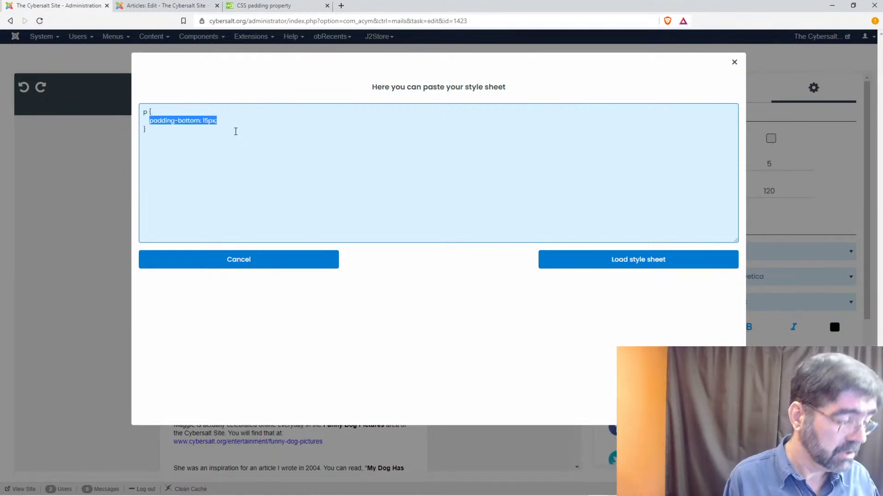
{"action": "key", "text": "ctrl+z"}
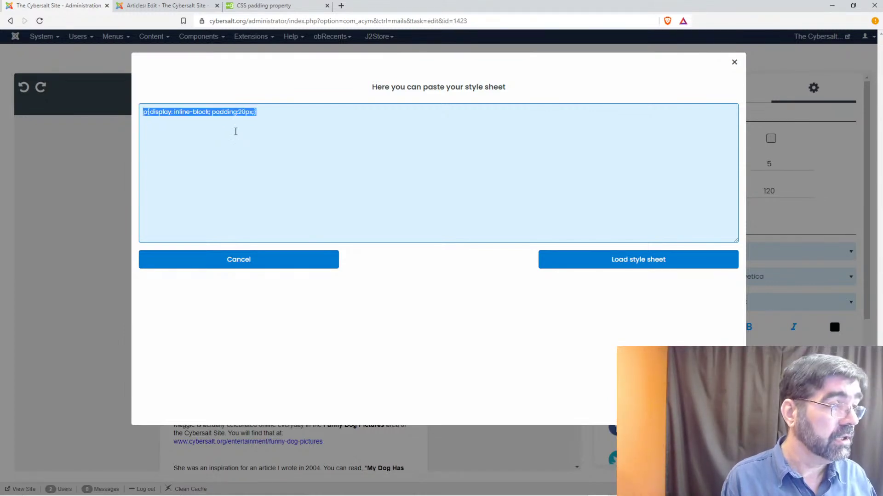
{"action": "left_click", "coordinate": [236, 132]}
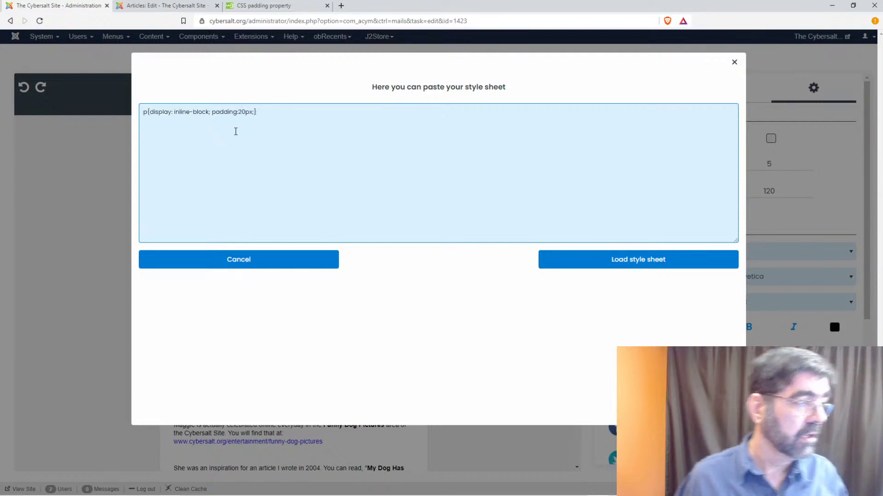
- Replace the CSS with the p padding-bottom rule and change its value from 15px to 7px
{"action": "key", "text": "ctrl+a"}
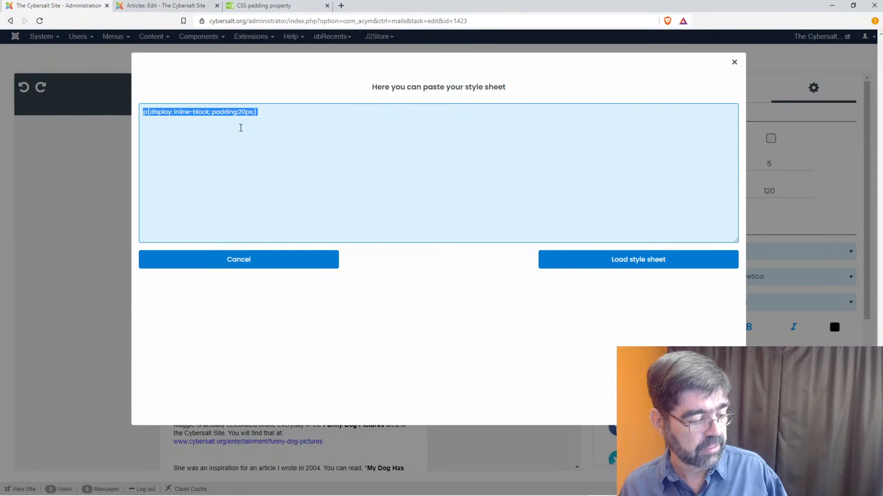
{"action": "key", "text": "super+v"}
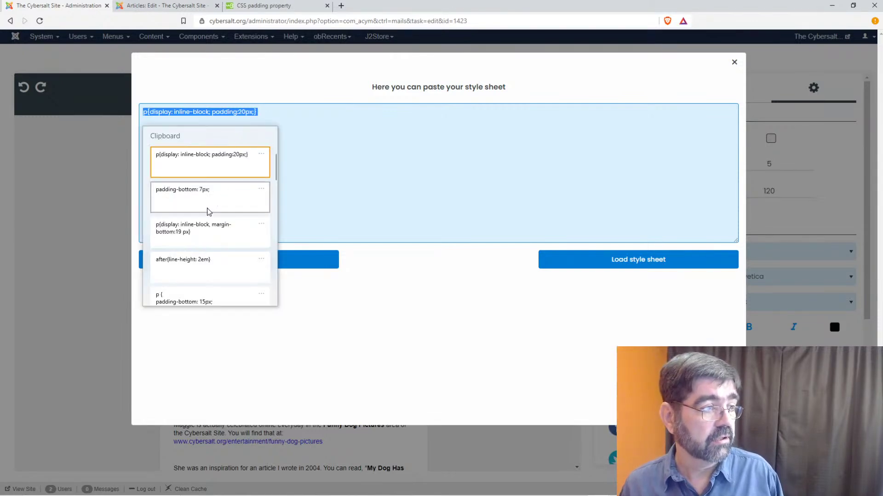
{"action": "left_click", "coordinate": [213, 291]}
{"action": "left_click", "coordinate": [206, 121]}
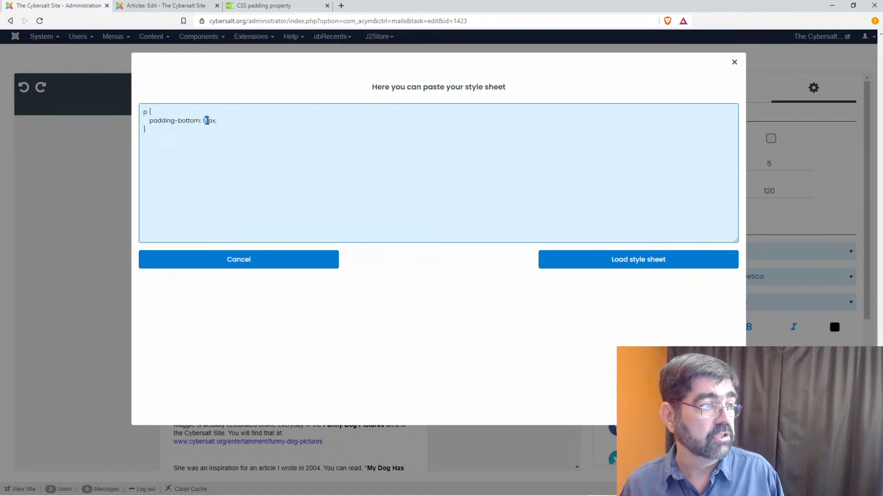
{"action": "key", "text": "Delete"}
{"action": "key", "text": "BackSpace"}
{"action": "type", "text": "7"}
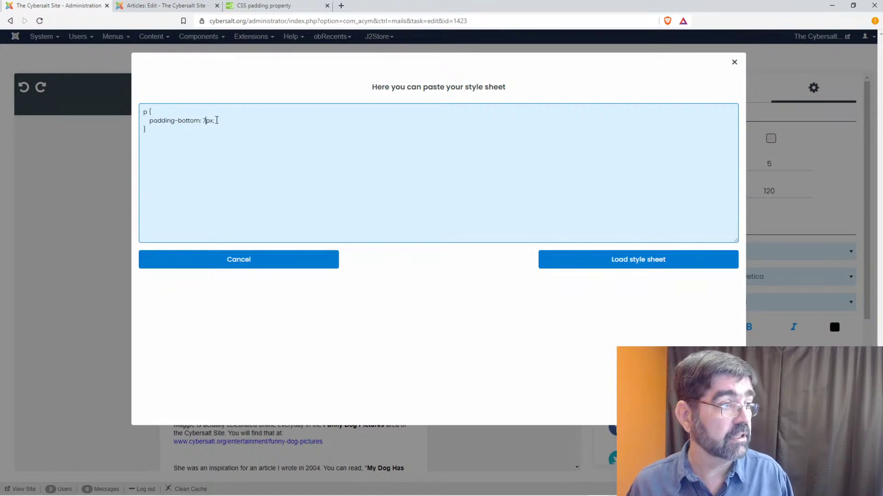
- Duplicate the padding line as padding-top: 7px and load the style sheet
{"action": "left_click_drag", "start_coordinate": [150, 121], "coordinate": [217, 122]}
{"action": "key", "text": "ctrl+c"}
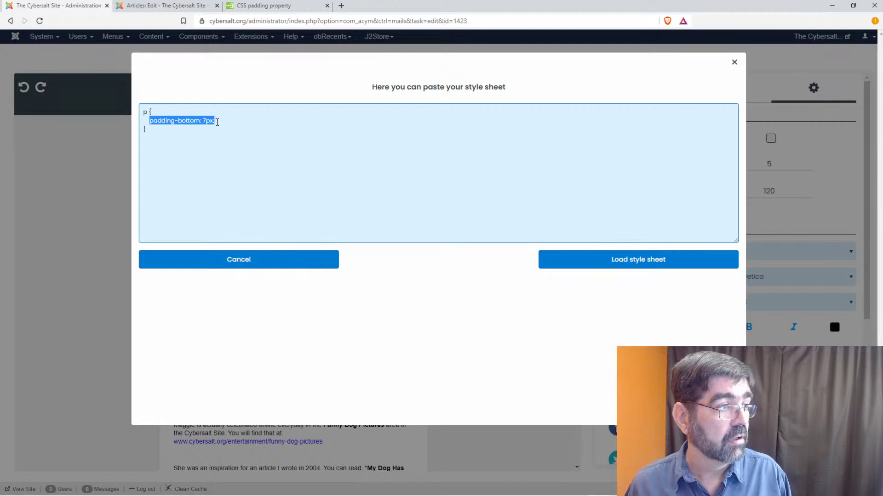
{"action": "left_click", "coordinate": [217, 122]}
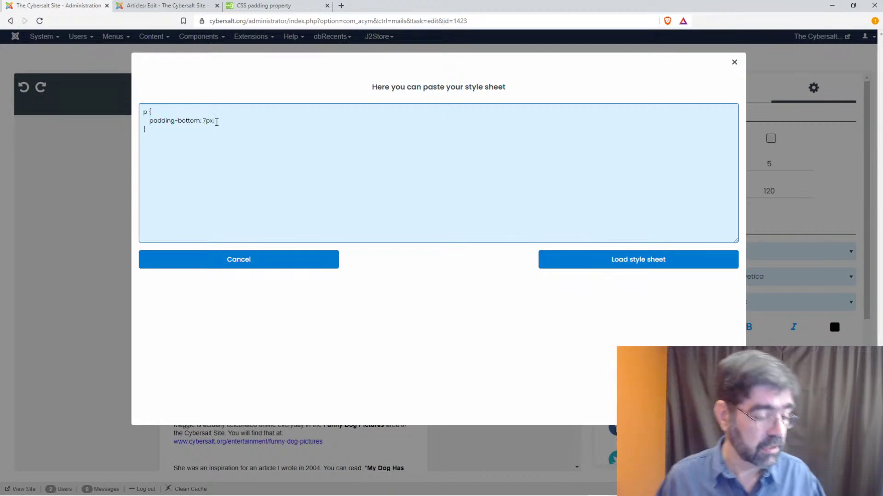
{"action": "key", "text": "Return"}
{"action": "key", "text": "ctrl+v"}
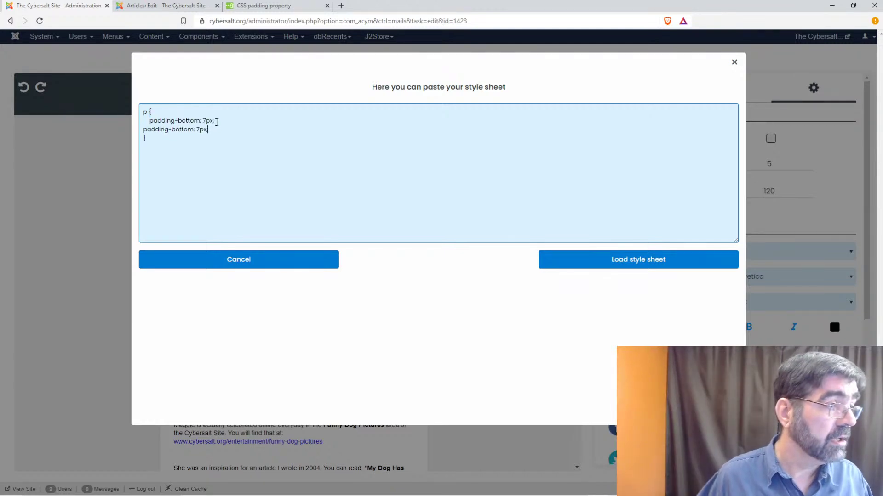
{"action": "double_click", "coordinate": [182, 130]}
{"action": "type", "text": "to"}
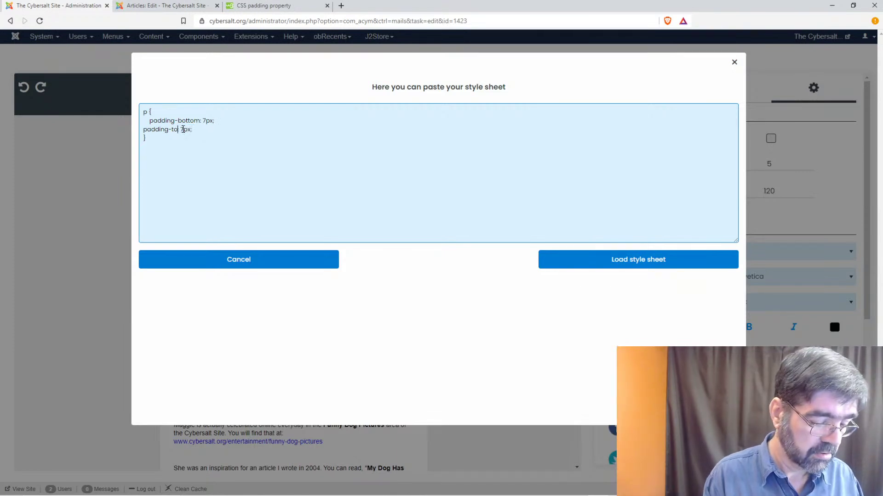
{"action": "type", "text": "p"}
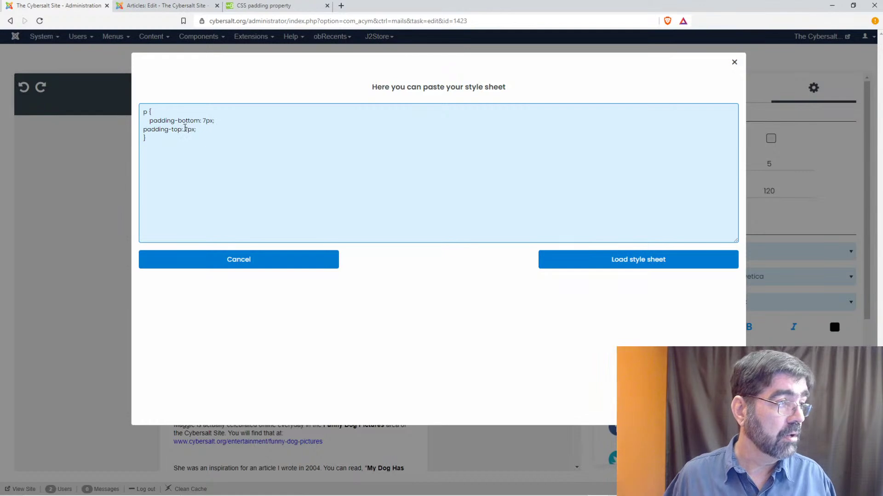
{"action": "left_click", "coordinate": [186, 129]}
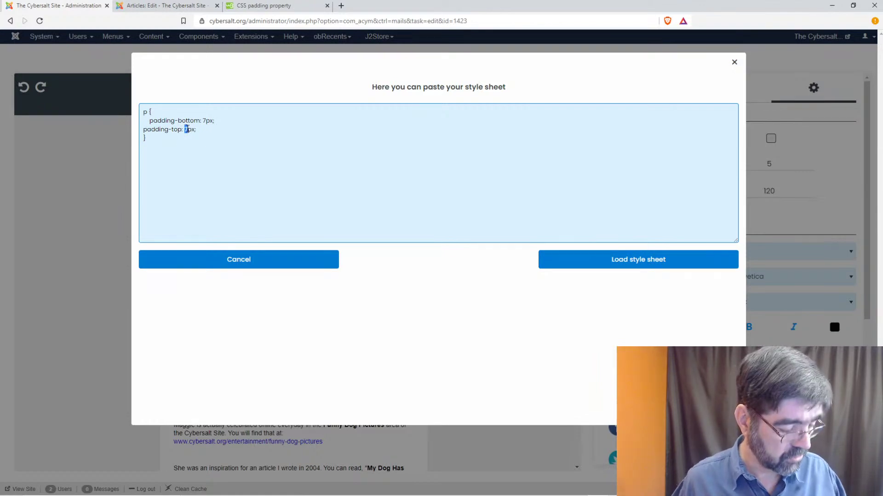
{"action": "left_click", "coordinate": [174, 146]}
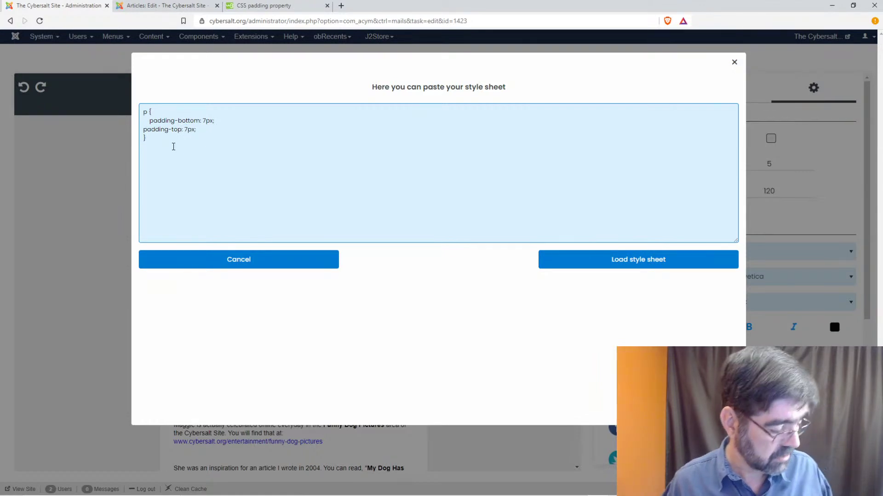
{"action": "key", "text": "ctrl+a"}
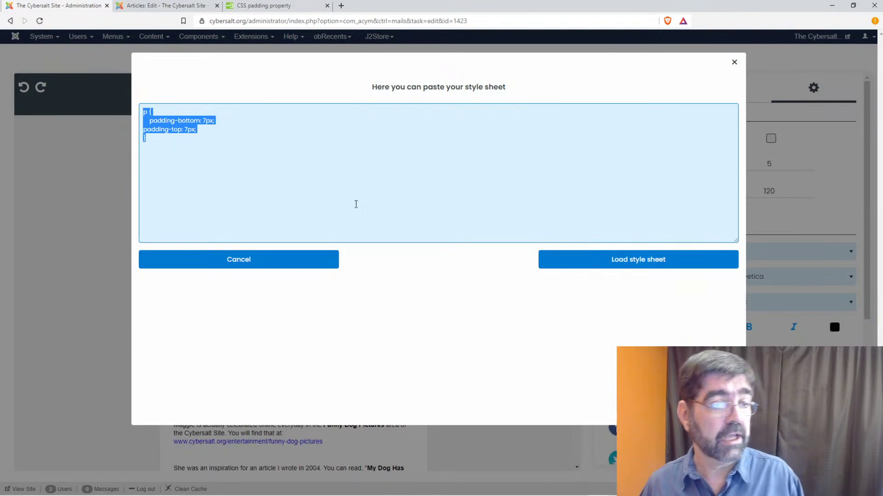
{"action": "left_click", "coordinate": [595, 260]}
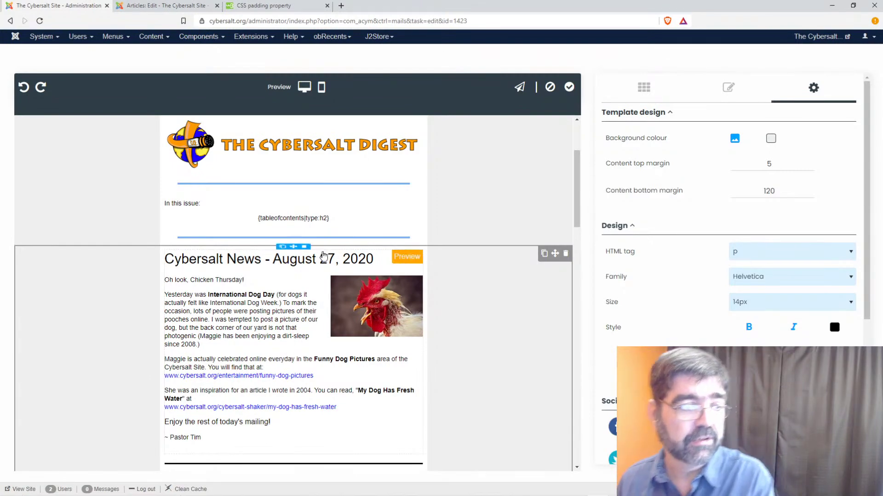
- Scroll the newsletter to check paragraph spacing, then switch to the Strong Woman article tab
{"action": "scroll", "coordinate": [355, 244], "scroll_direction": "down", "scroll_amount": 15}
{"action": "scroll", "coordinate": [356, 245], "scroll_direction": "up", "scroll_amount": 15}
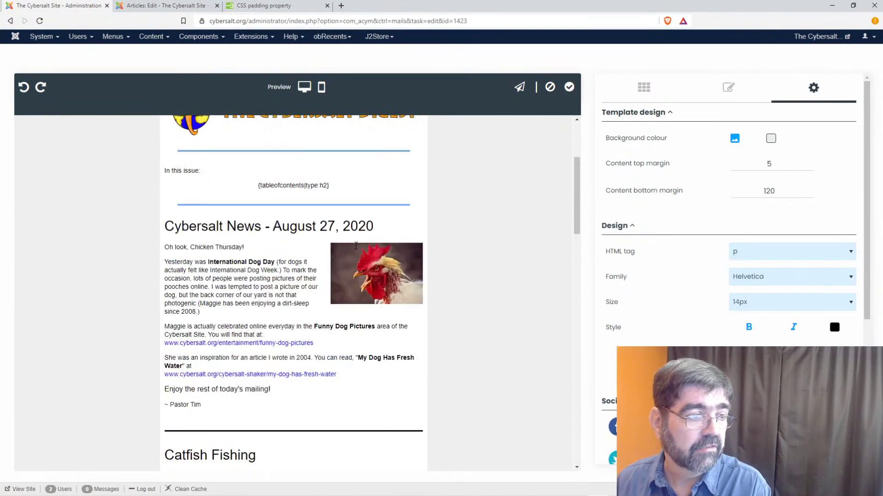
{"action": "scroll", "coordinate": [345, 244], "scroll_direction": "down", "scroll_amount": 5}
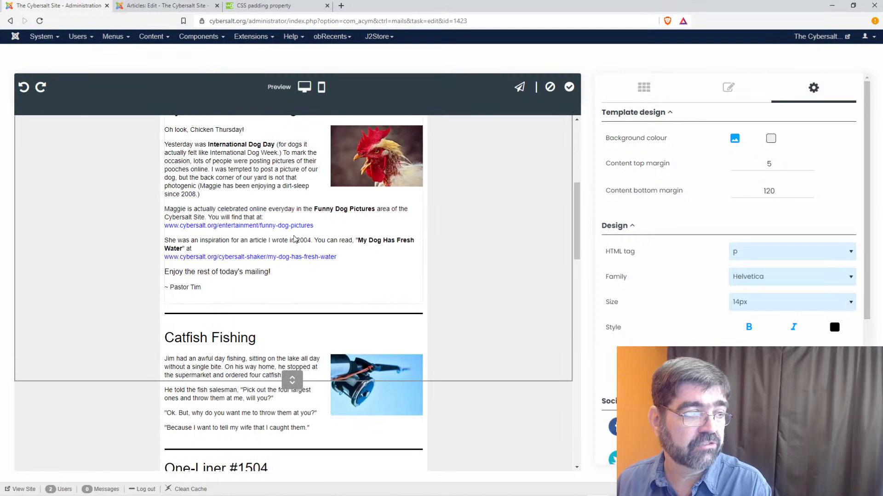
{"action": "scroll", "coordinate": [295, 238], "scroll_direction": "up", "scroll_amount": 2}
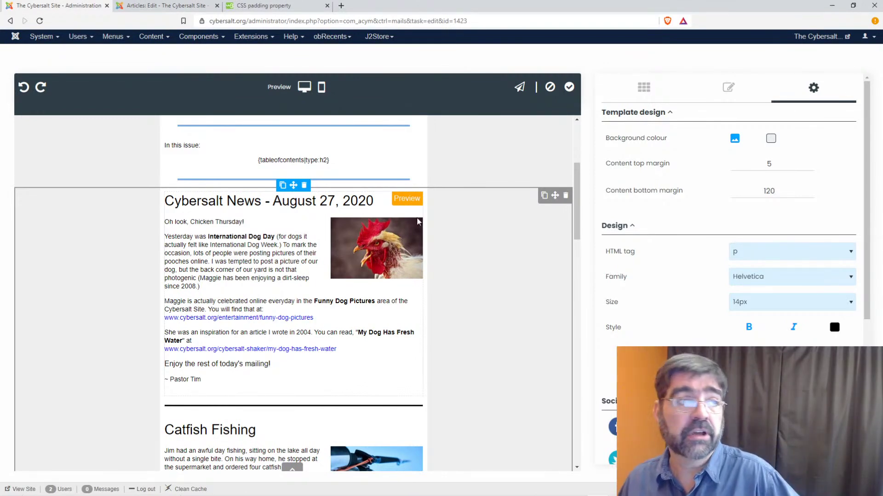
{"action": "left_click", "coordinate": [182, 7]}
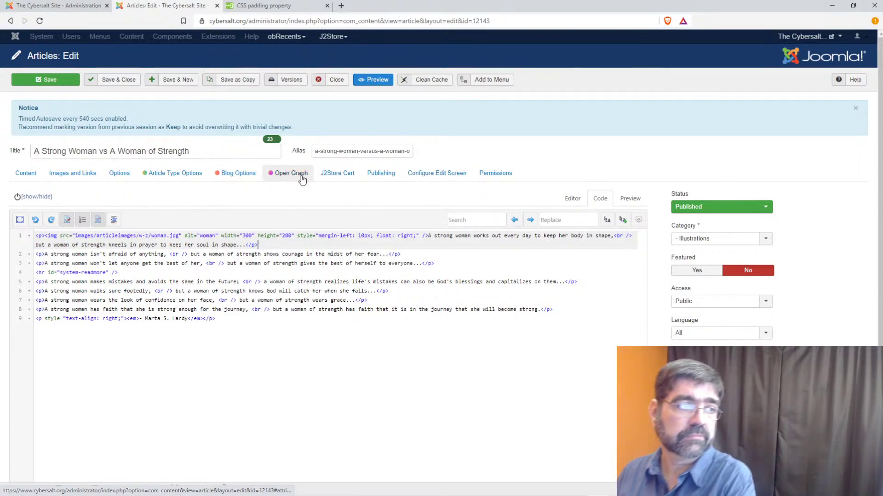
- Switch the Strong Woman article from HTML source to the visual editor view
{"action": "left_click", "coordinate": [572, 198]}
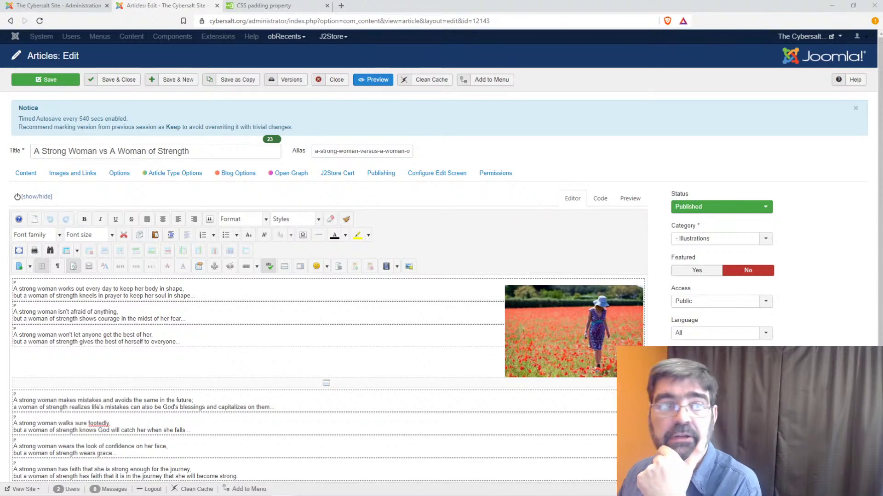
- Back in the template editor, swap the custom CSS for p{padding: 7px 0;} and load it
{"action": "left_click", "coordinate": [60, 5]}
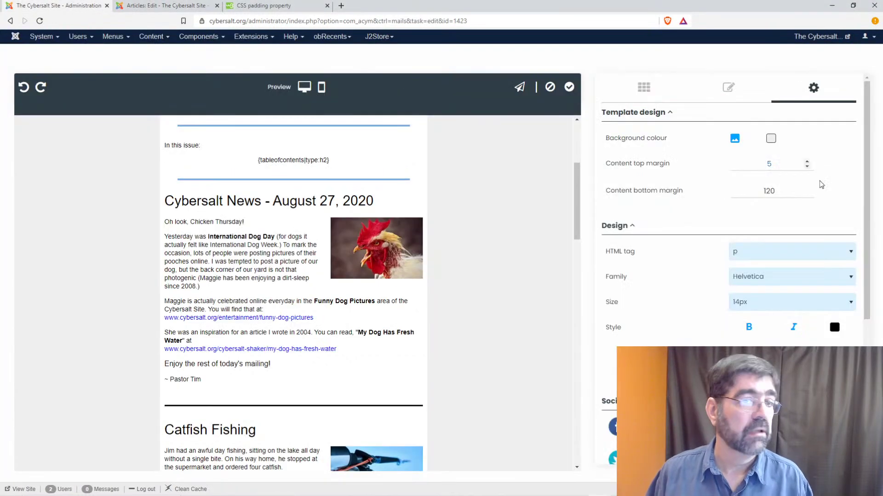
{"action": "left_click", "coordinate": [729, 363]}
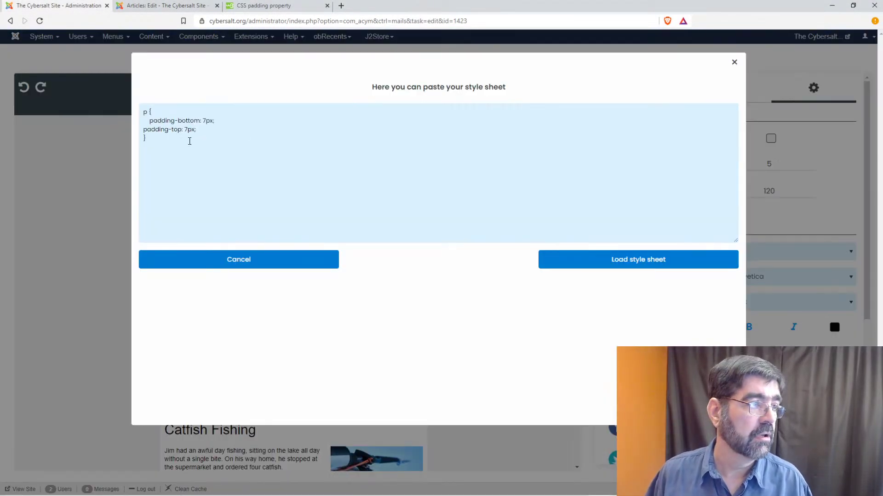
{"action": "left_click_drag", "start_coordinate": [191, 141], "coordinate": [126, 106]}
{"action": "type", "text": "p{padding: 7px 0;}"}
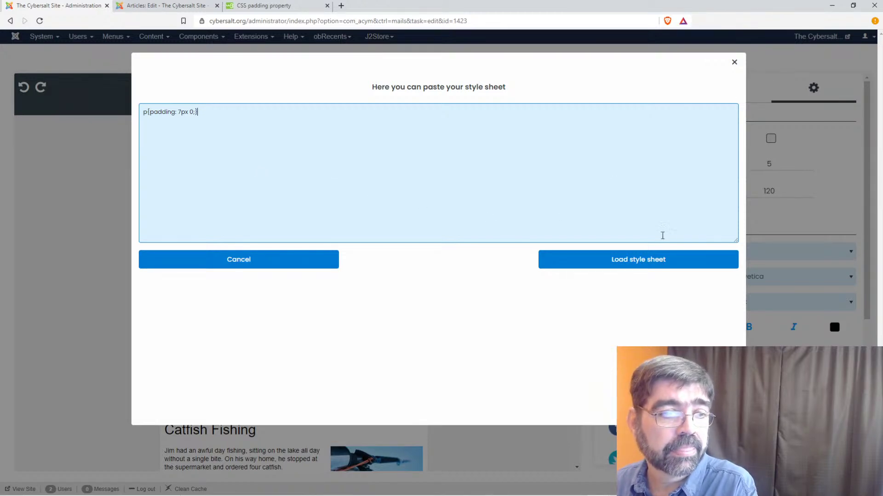
{"action": "left_click", "coordinate": [654, 260]}
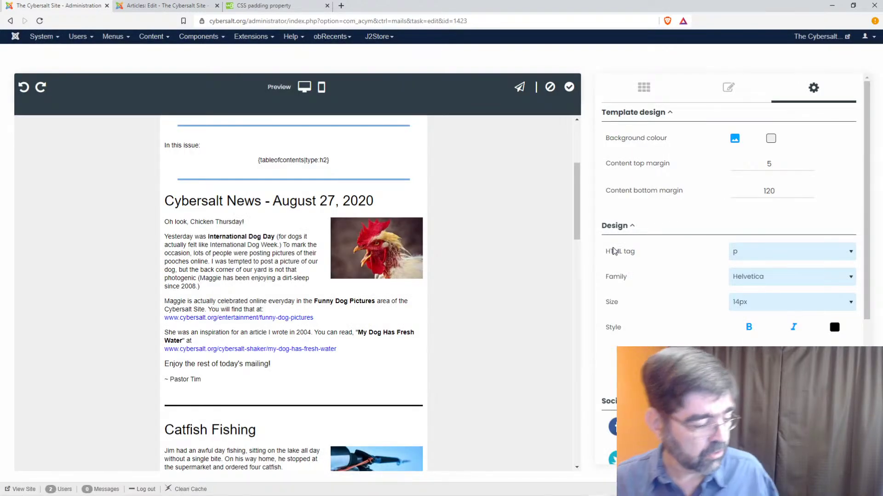
- Pin the p{padding: 7px 0;} entry in the Windows clipboard history
{"action": "key", "text": "super+v"}
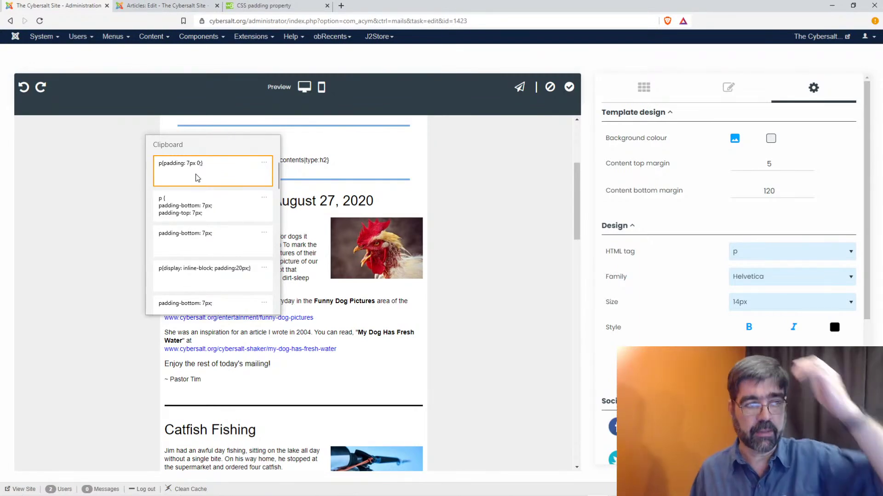
{"action": "scroll", "coordinate": [207, 216], "scroll_direction": "down", "scroll_amount": 5}
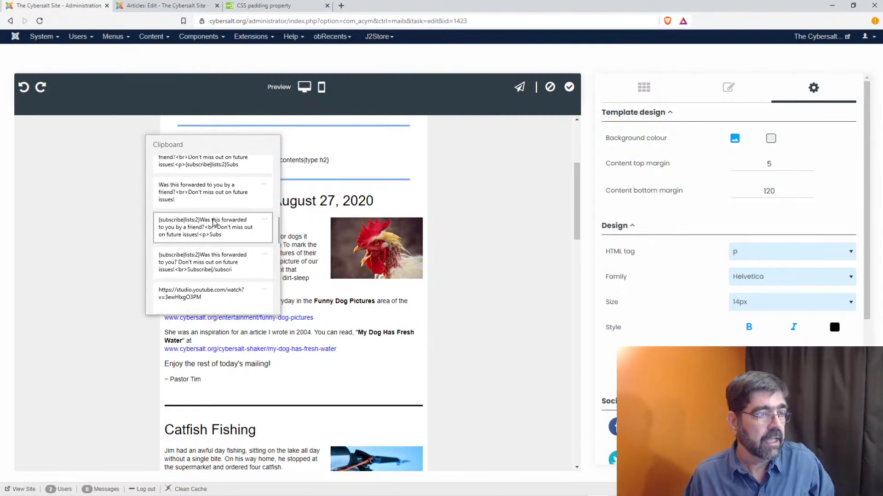
{"action": "scroll", "coordinate": [213, 223], "scroll_direction": "down", "scroll_amount": 3}
{"action": "scroll", "coordinate": [213, 223], "scroll_direction": "up", "scroll_amount": 8}
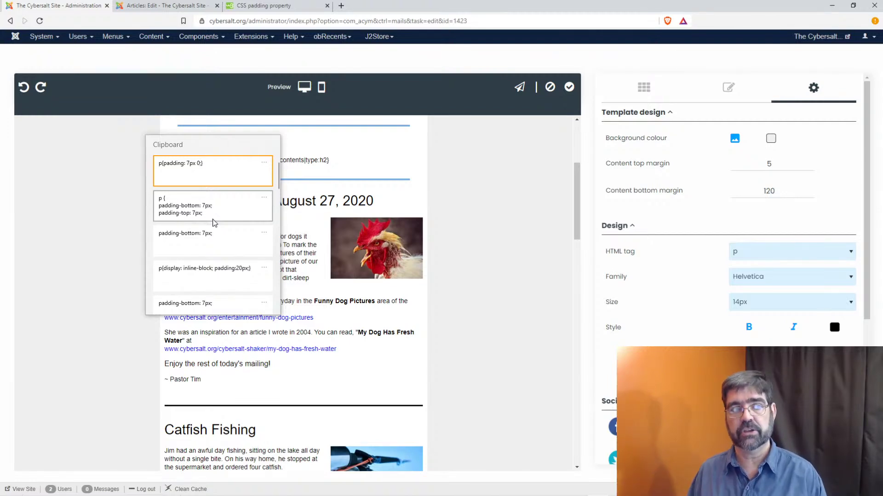
{"action": "left_click", "coordinate": [265, 164]}
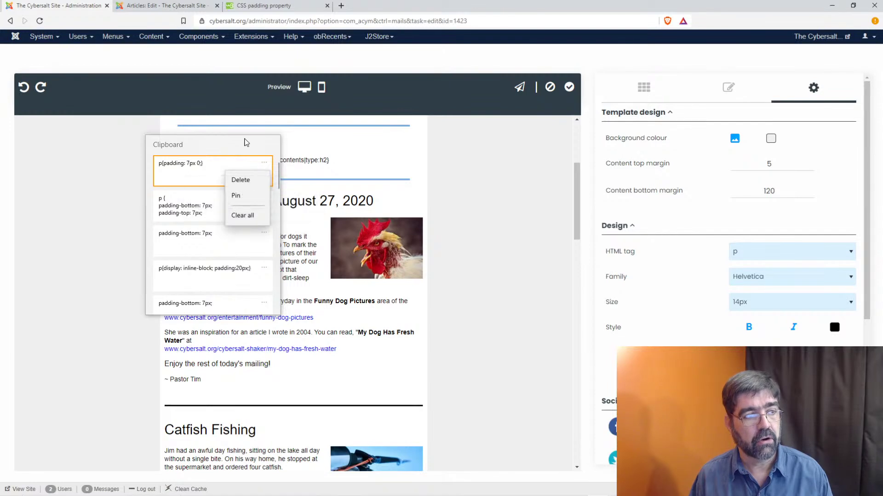
{"action": "left_click", "coordinate": [237, 196]}
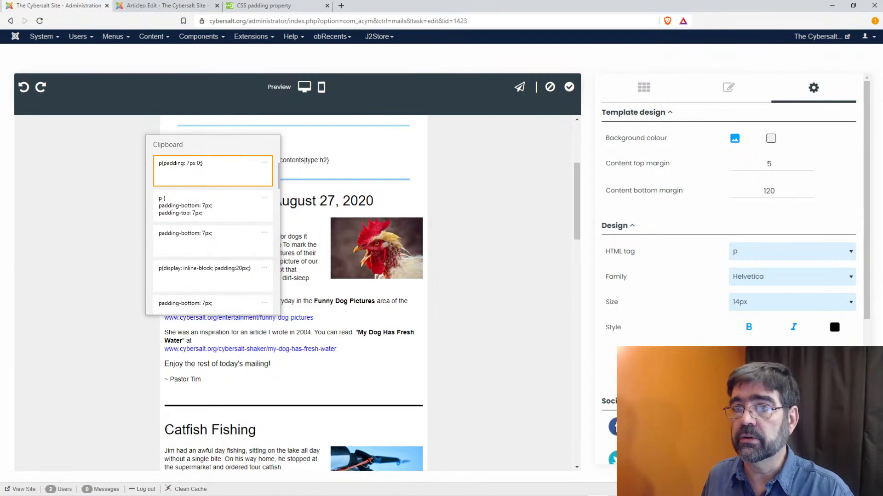
- Close the clipboard history and scroll down to the footer credit line and social icons
{"action": "key", "text": "Escape"}
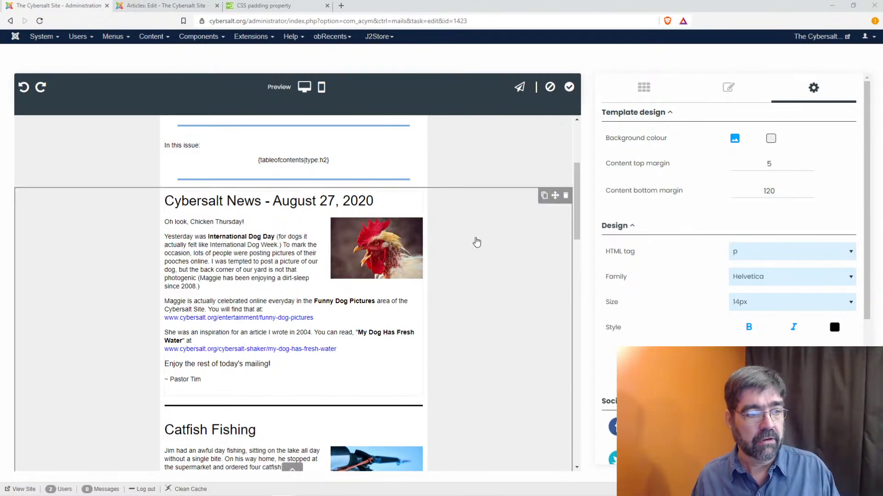
{"action": "scroll", "coordinate": [225, 255], "scroll_direction": "down", "scroll_amount": 3}
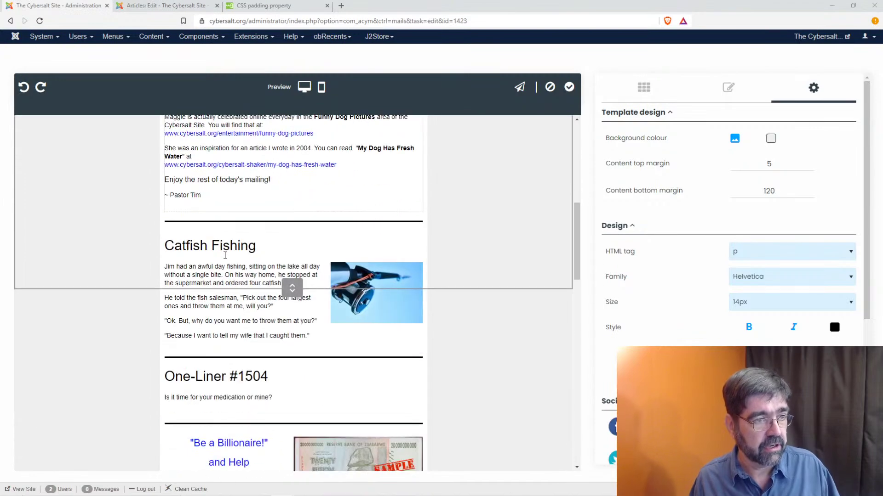
{"action": "scroll", "coordinate": [325, 215], "scroll_direction": "down", "scroll_amount": 7}
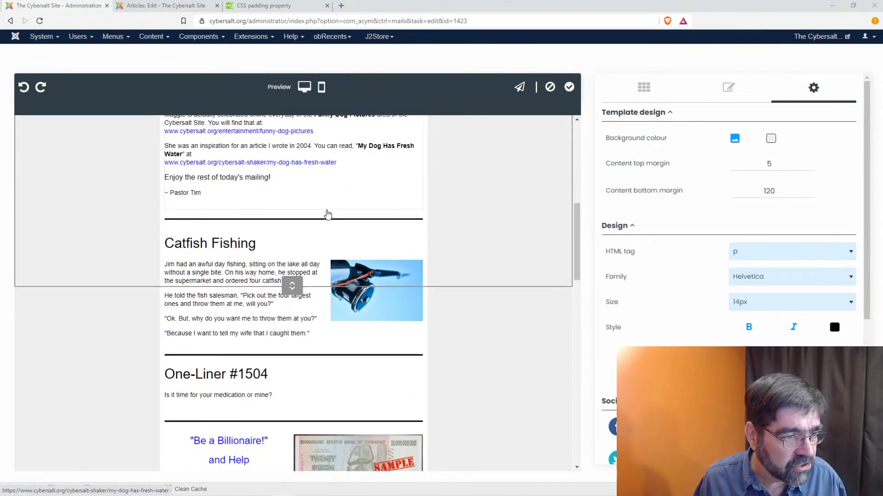
{"action": "scroll", "coordinate": [328, 214], "scroll_direction": "down", "scroll_amount": 11}
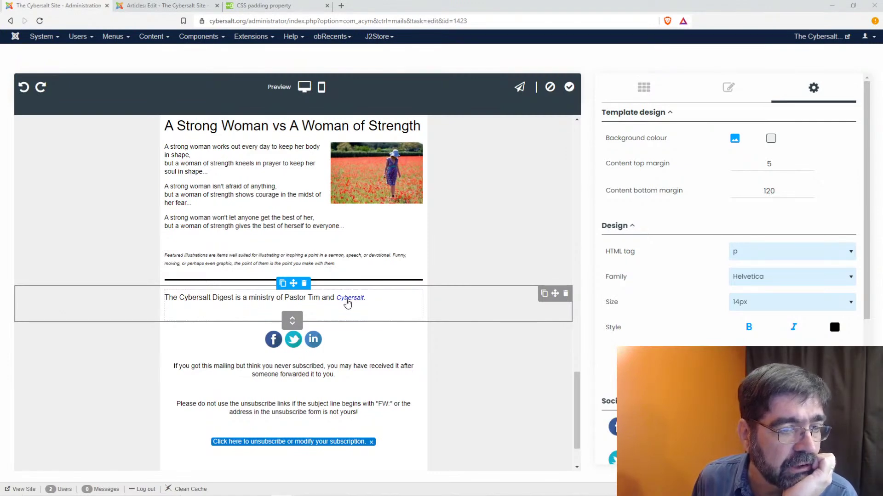
- Remove the italic formatting from the Cybersalt link in the footer credit line
{"action": "left_click", "coordinate": [373, 300]}
{"action": "left_click", "coordinate": [353, 299]}
{"action": "double_click", "coordinate": [353, 299]}
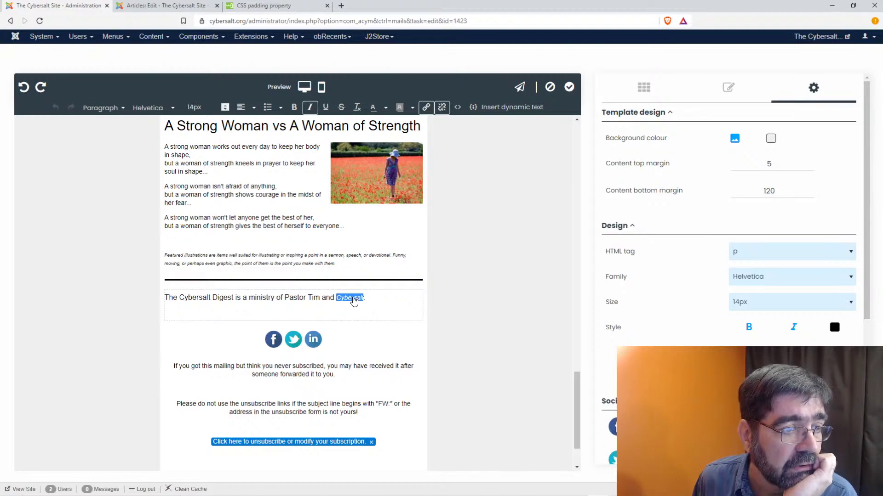
{"action": "left_click", "coordinate": [311, 108]}
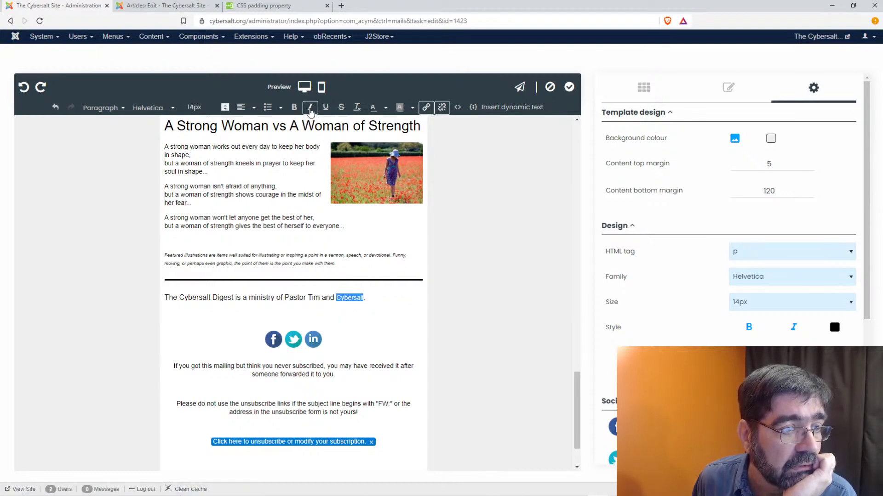
- Select the footer row and bring up its design settings and HTML source
{"action": "left_click", "coordinate": [387, 338]}
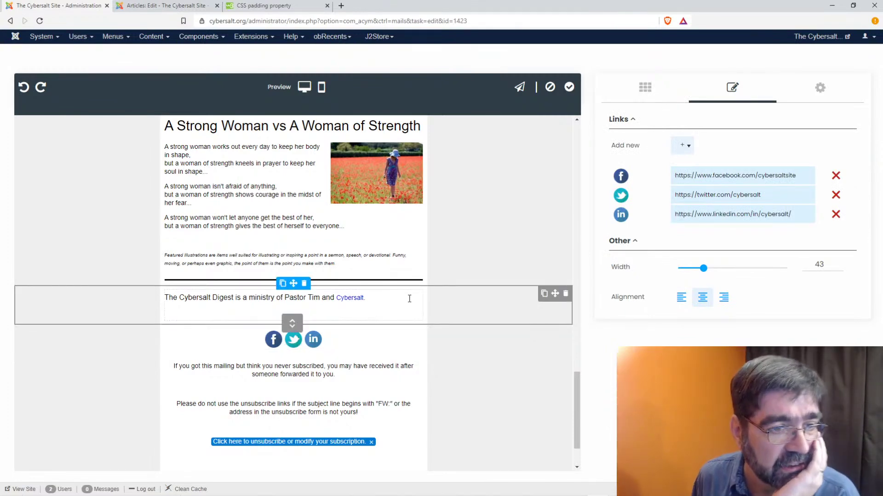
{"action": "left_click", "coordinate": [458, 306]}
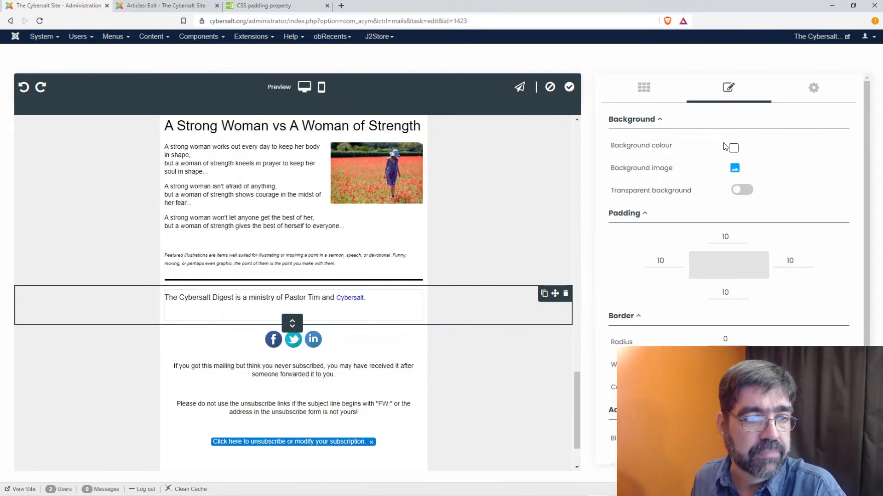
{"action": "scroll", "coordinate": [798, 202], "scroll_direction": "down", "scroll_amount": 1}
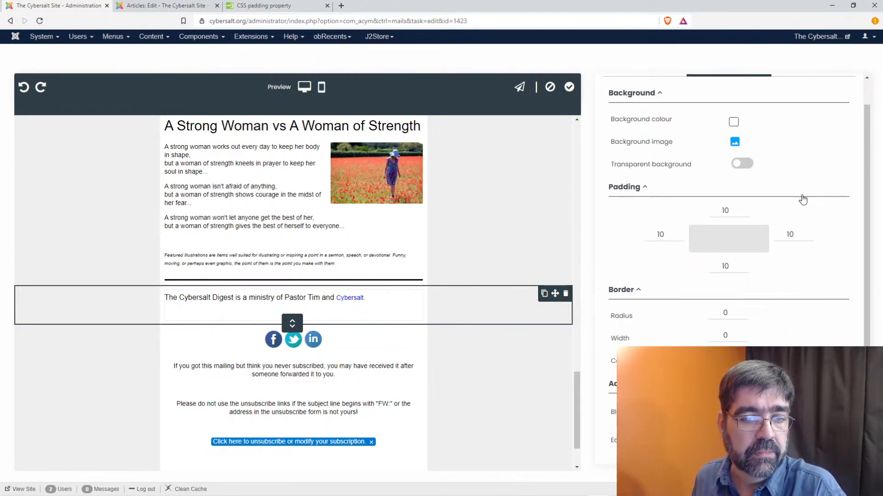
{"action": "scroll", "coordinate": [339, 222], "scroll_direction": "down", "scroll_amount": 2}
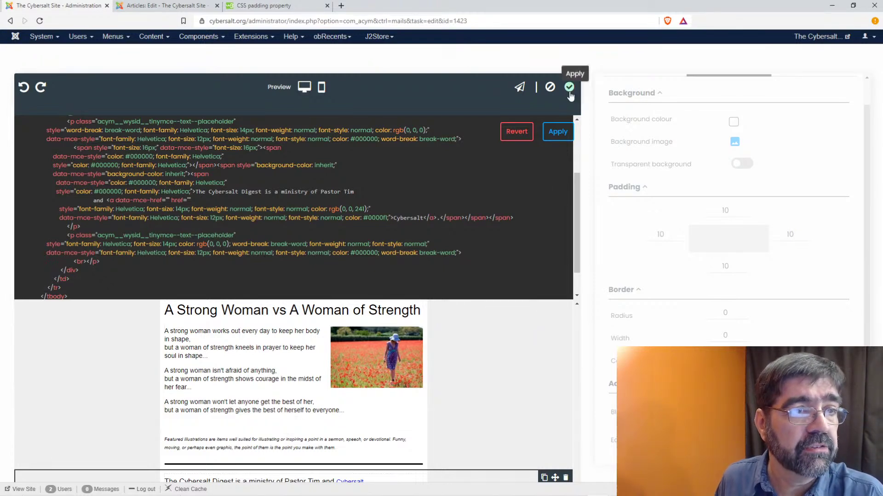
- Apply the source edits, then delete the footer's blank line, credit text and empty text block
{"action": "left_click", "coordinate": [554, 135]}
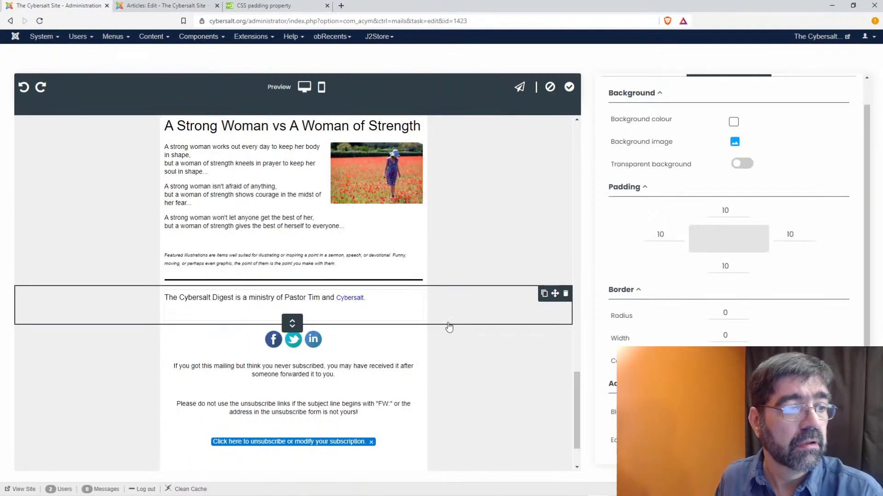
{"action": "left_click", "coordinate": [393, 309]}
{"action": "left_click", "coordinate": [382, 298]}
{"action": "key", "text": "Delete"}
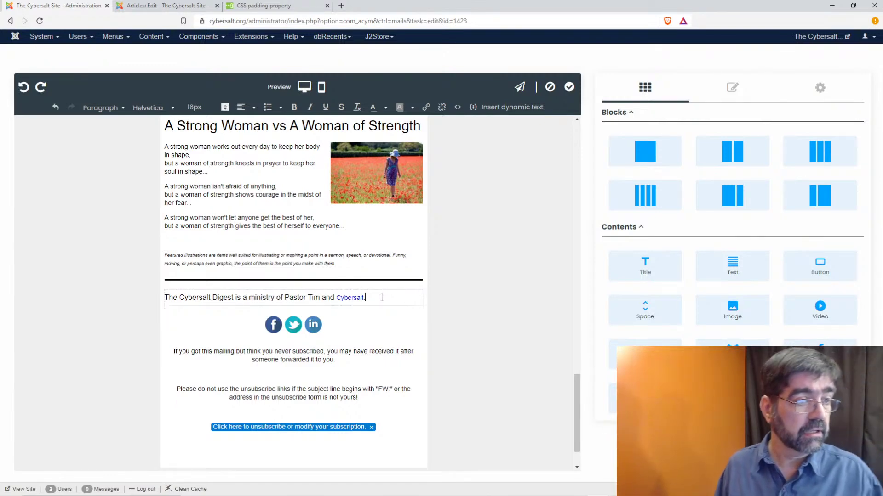
{"action": "key", "text": "shift+Home"}
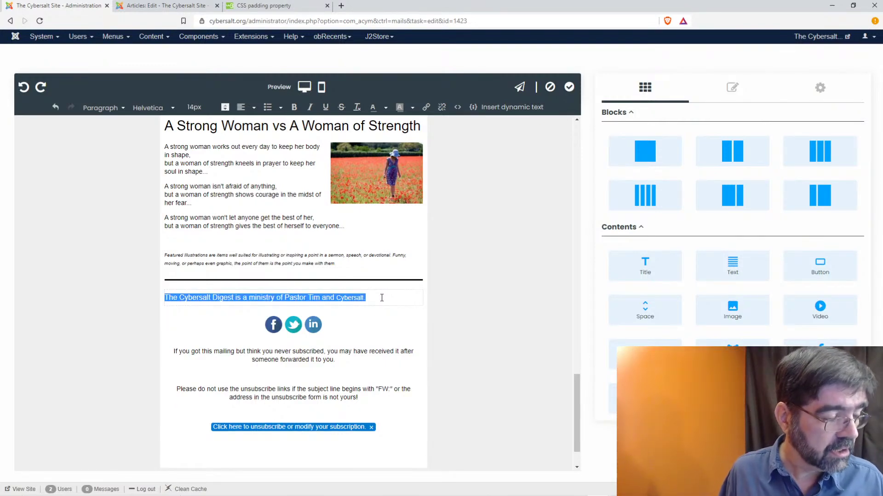
{"action": "key", "text": "Delete"}
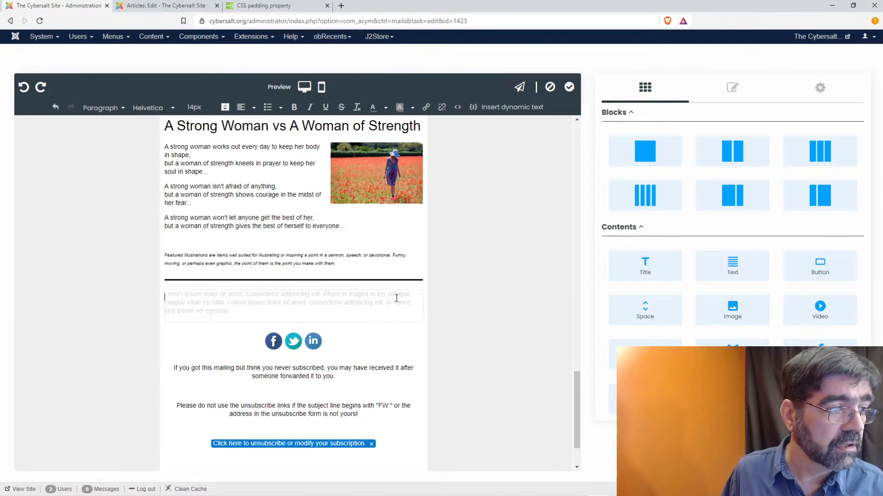
{"action": "left_click", "coordinate": [466, 342]}
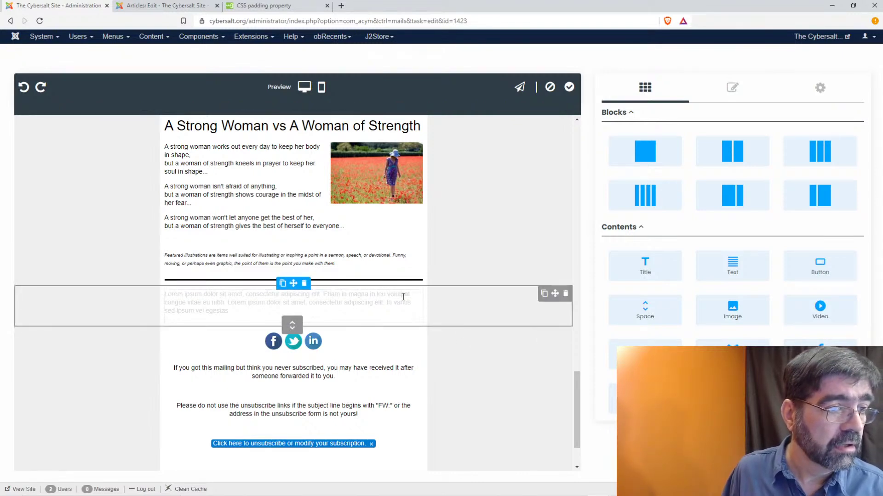
{"action": "left_click", "coordinate": [189, 318]}
{"action": "left_click", "coordinate": [223, 343]}
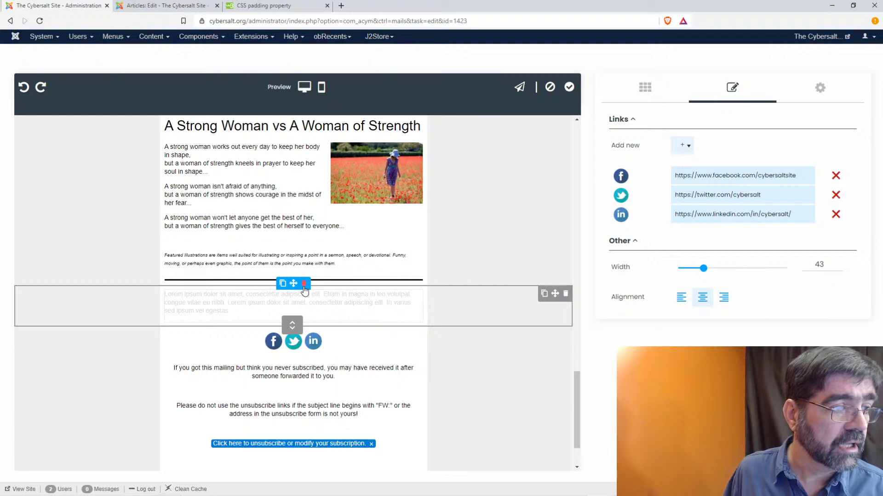
{"action": "left_click", "coordinate": [304, 284]}
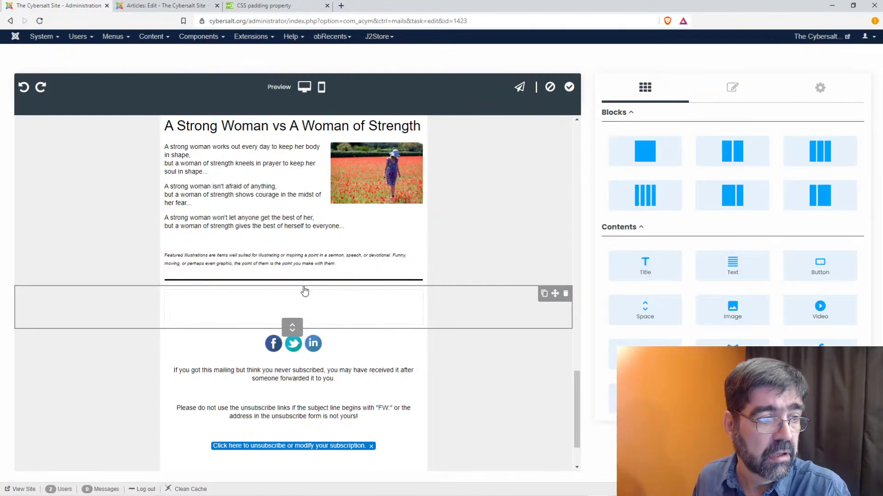
- Add a new Text block and paste the footer credit line into it as plain text
{"action": "left_click_drag", "start_coordinate": [732, 265], "coordinate": [274, 293]}
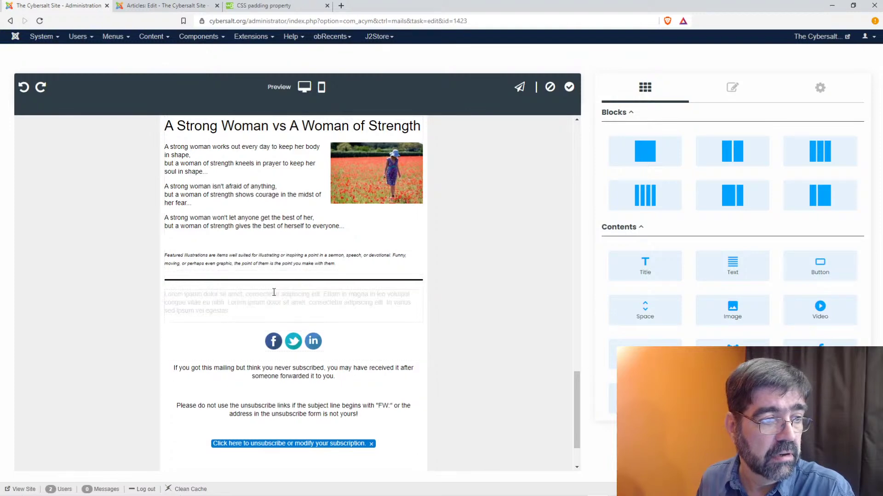
{"action": "left_click", "coordinate": [269, 306]}
{"action": "type", "text": "The Cybersalt Digest is a ministry of Pastor Tim and Cybersalt."}
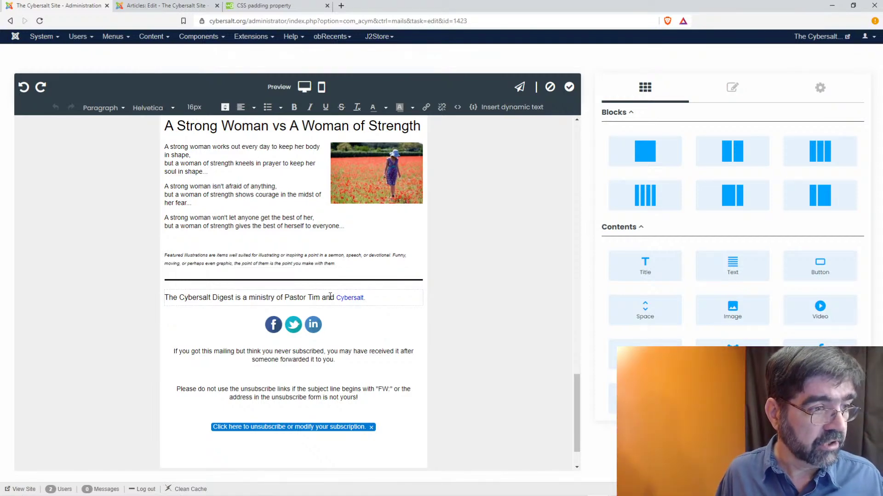
{"action": "left_click_drag", "start_coordinate": [365, 298], "coordinate": [158, 300]}
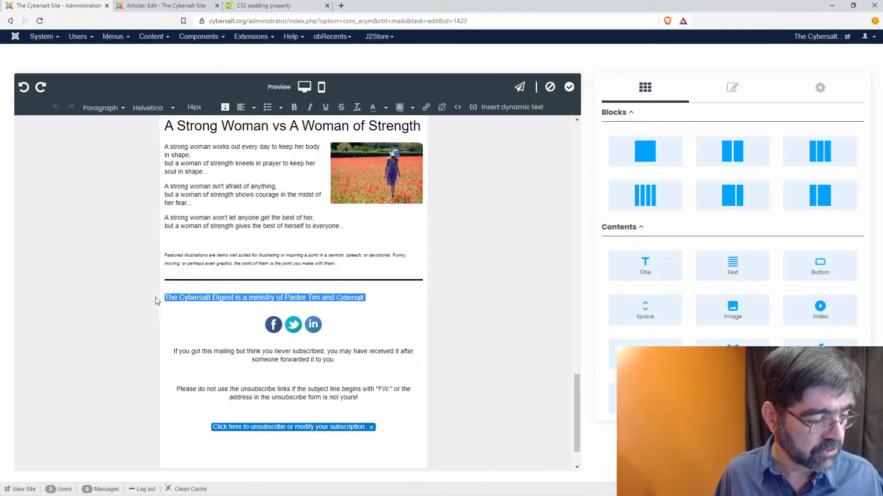
{"action": "key", "text": "Delete"}
{"action": "right_click", "coordinate": [177, 300]}
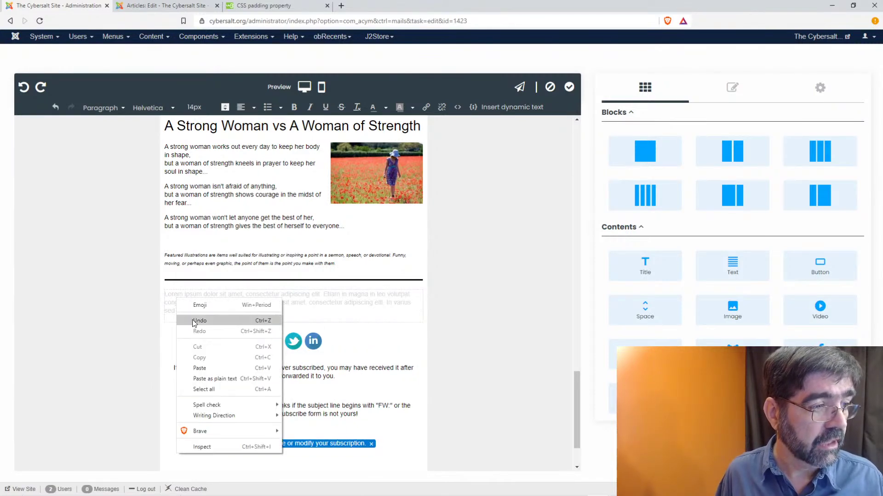
{"action": "left_click", "coordinate": [222, 379]}
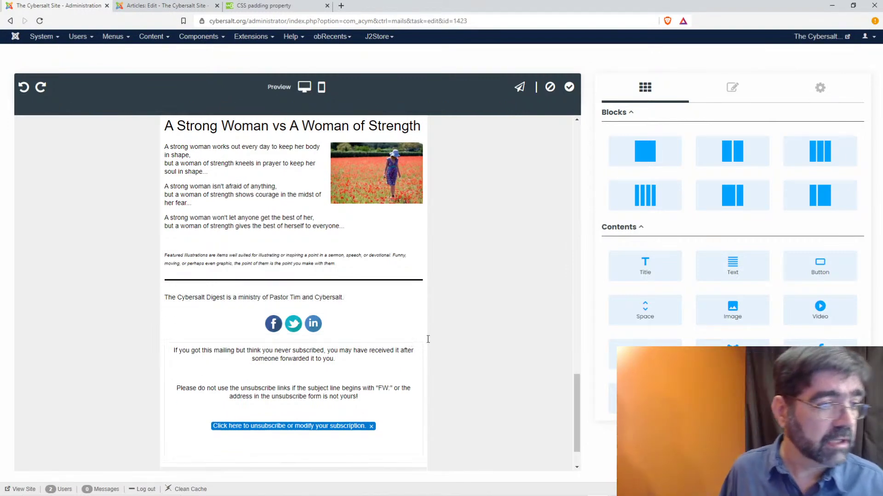
{"action": "double_click", "coordinate": [326, 298]}
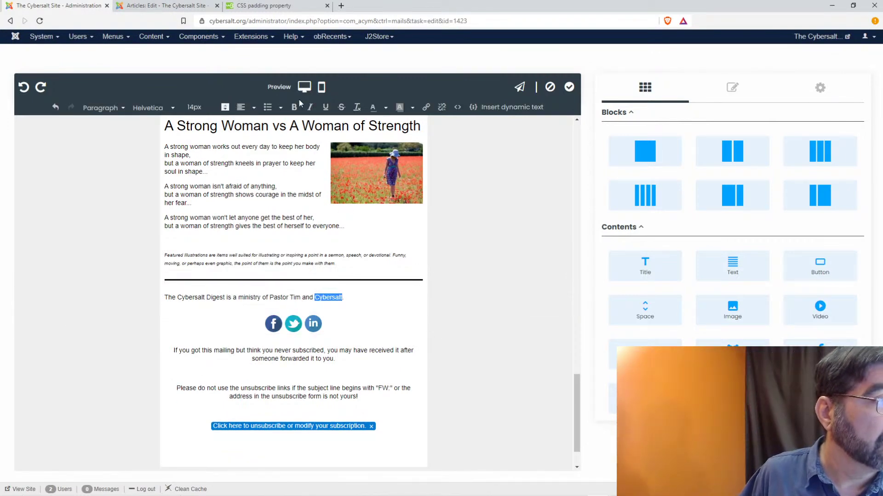
{"action": "left_click", "coordinate": [425, 106]}
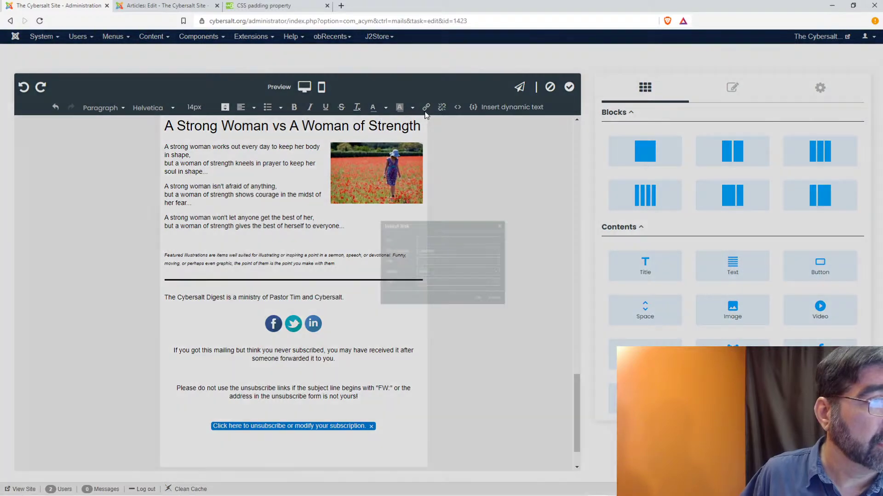
{"action": "left_click", "coordinate": [409, 224]}
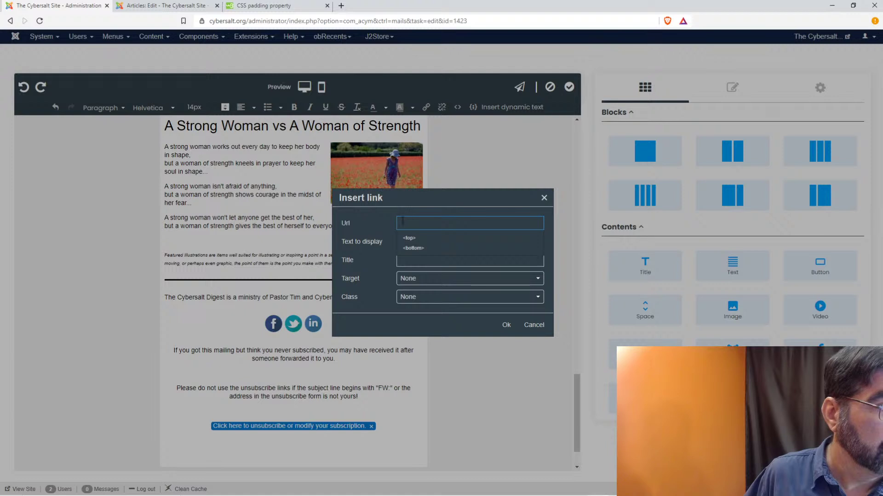
{"action": "type", "text": "https://www.cyb"}
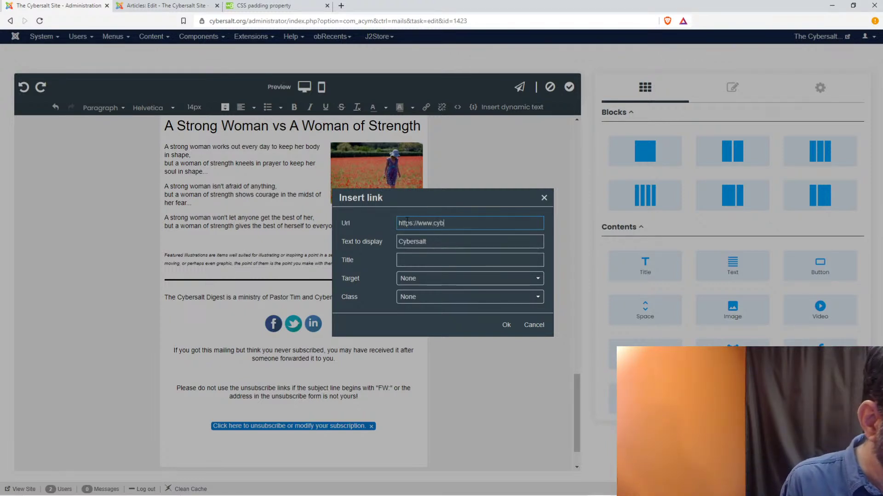
{"action": "type", "text": "ersalt.org"}
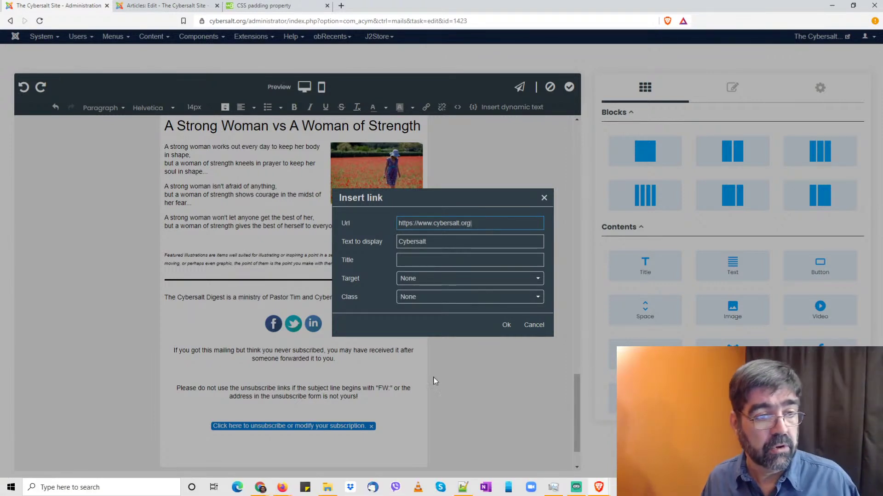
{"action": "left_click", "coordinate": [507, 326]}
{"action": "left_click", "coordinate": [380, 337]}
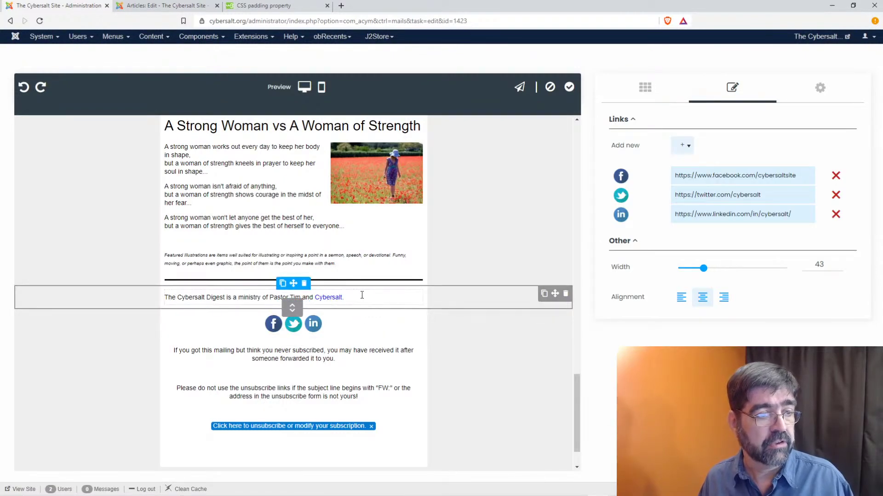
{"action": "left_click_drag", "start_coordinate": [319, 297], "coordinate": [339, 303]}
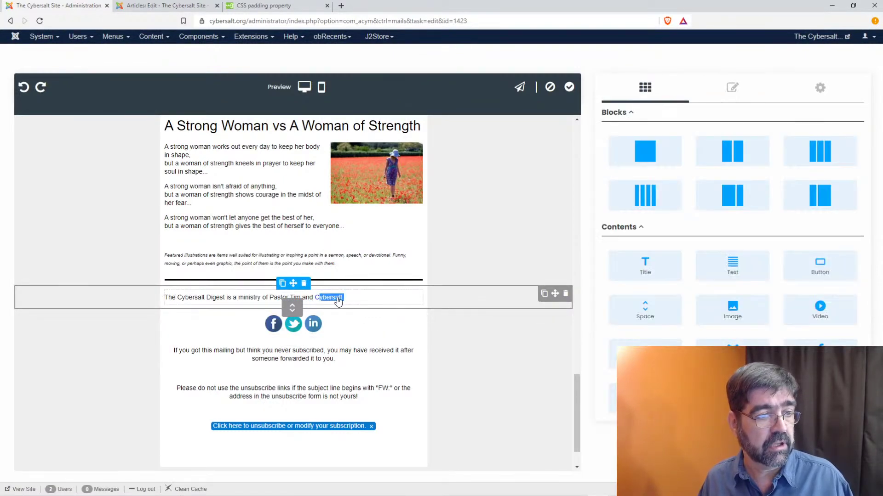
{"action": "left_click", "coordinate": [339, 302]}
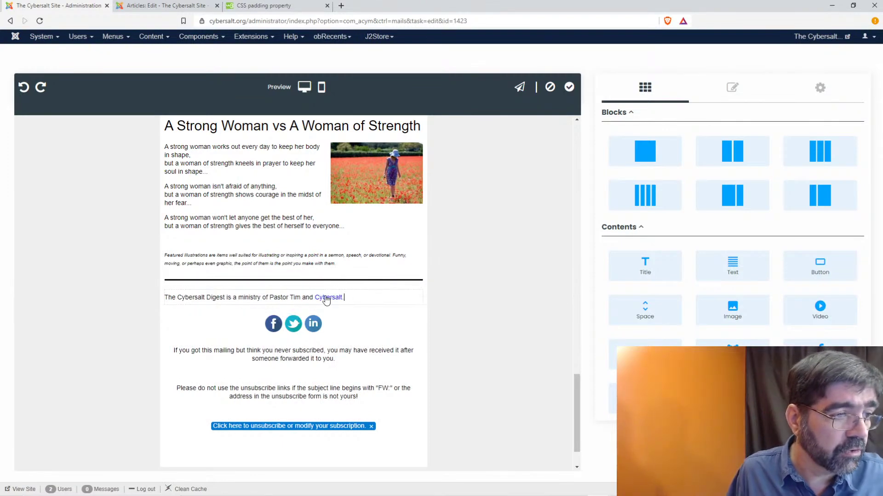
{"action": "left_click_drag", "start_coordinate": [314, 298], "coordinate": [342, 297]}
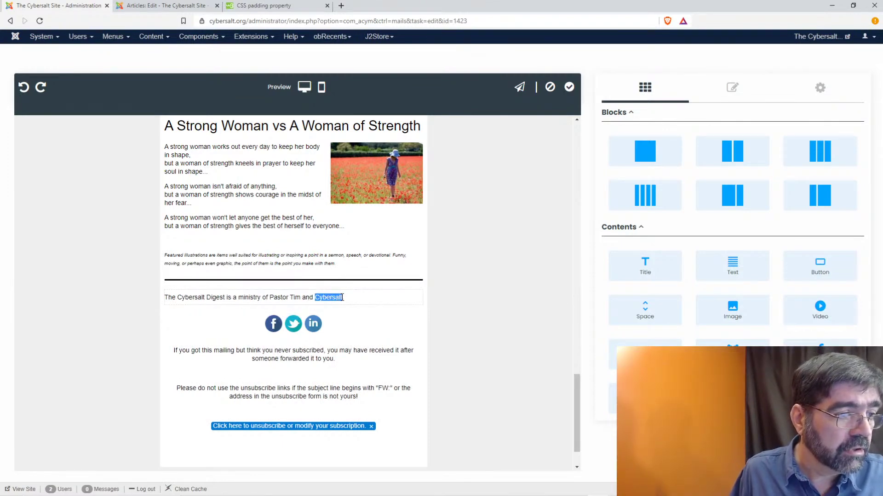
{"action": "scroll", "coordinate": [284, 171], "scroll_direction": "up", "scroll_amount": 10}
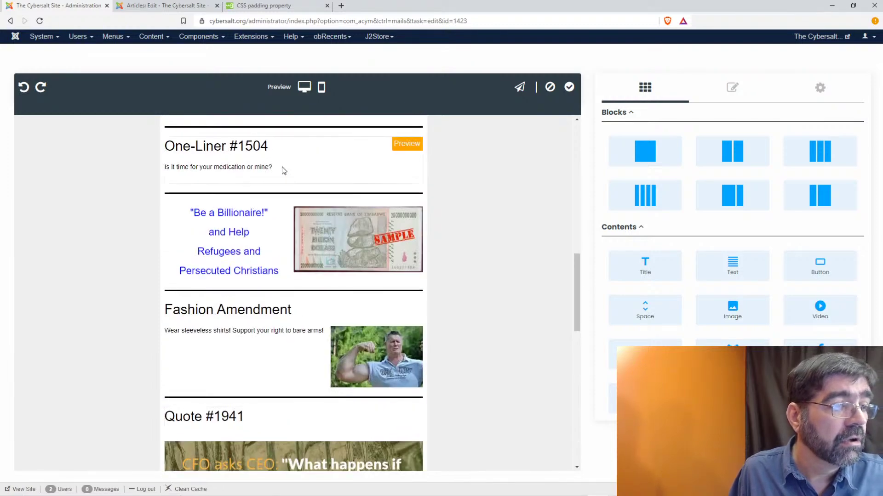
{"action": "scroll", "coordinate": [283, 170], "scroll_direction": "down", "scroll_amount": 6}
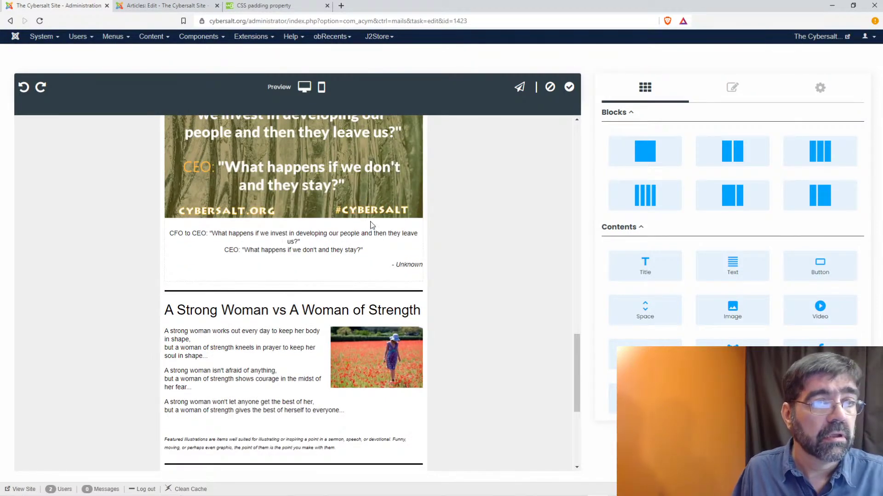
{"action": "scroll", "coordinate": [233, 250], "scroll_direction": "down", "scroll_amount": 5}
{"action": "left_click", "coordinate": [234, 250]}
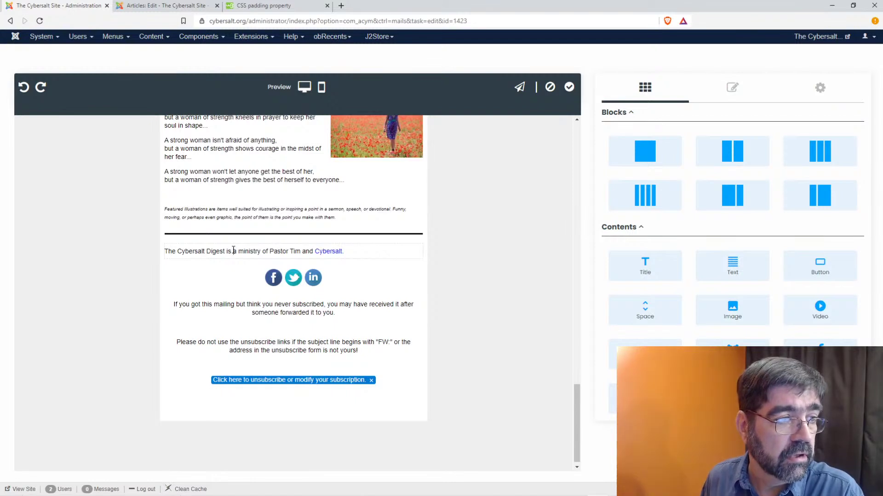
{"action": "left_click", "coordinate": [215, 280]}
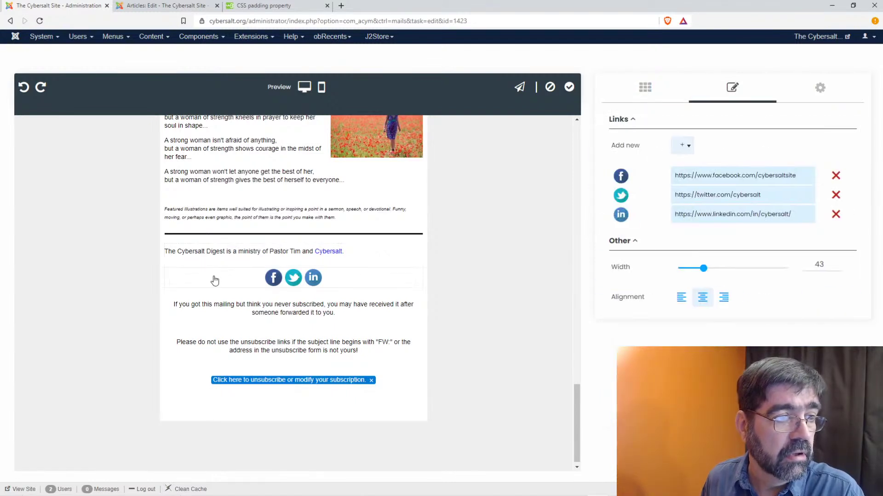
{"action": "left_click", "coordinate": [228, 254]}
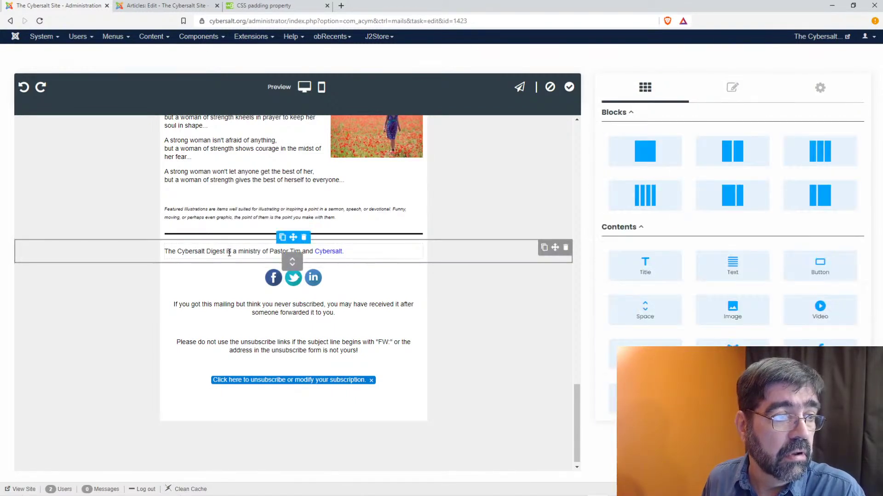
{"action": "left_click", "coordinate": [229, 254]}
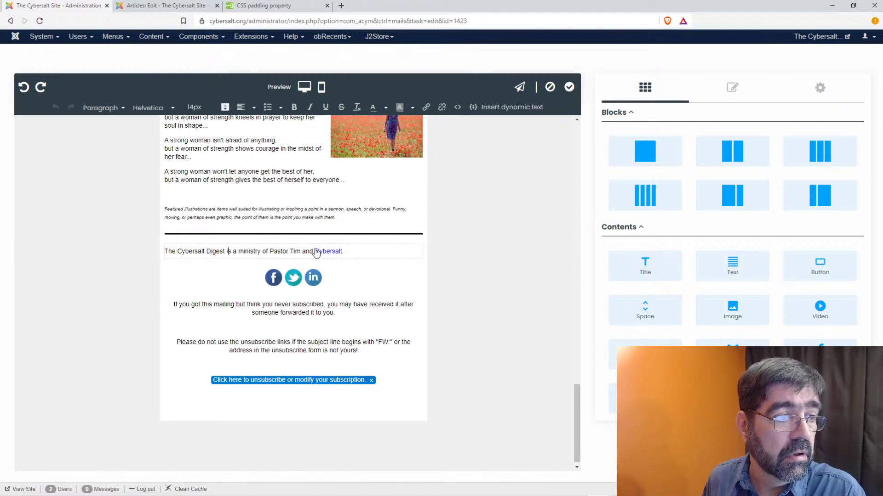
{"action": "left_click_drag", "start_coordinate": [315, 252], "coordinate": [334, 249]}
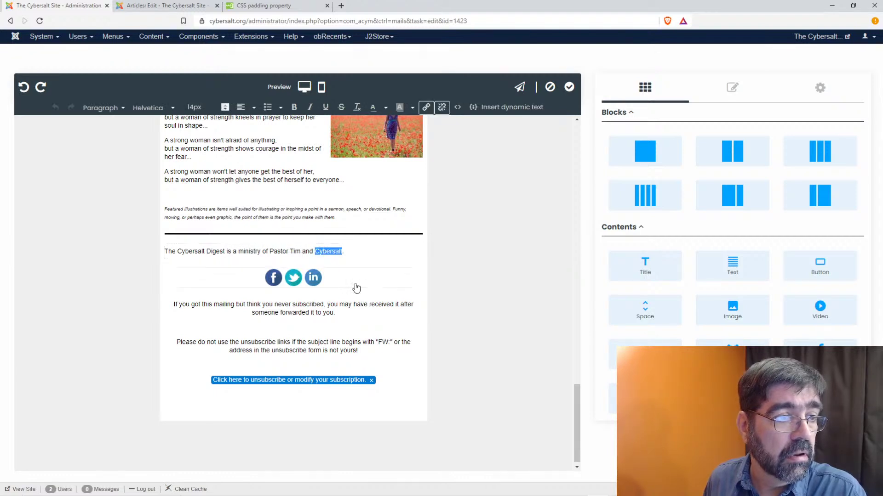
{"action": "left_click", "coordinate": [383, 251]}
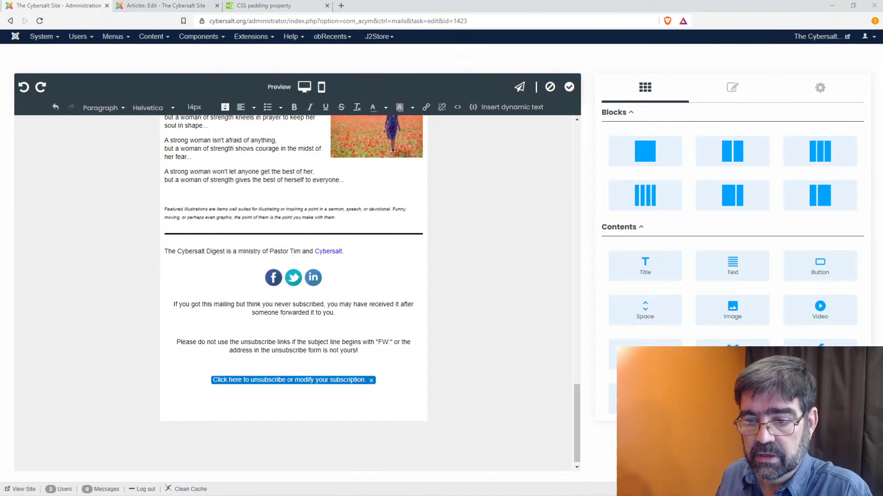
{"action": "key", "text": "alt+Tab"}
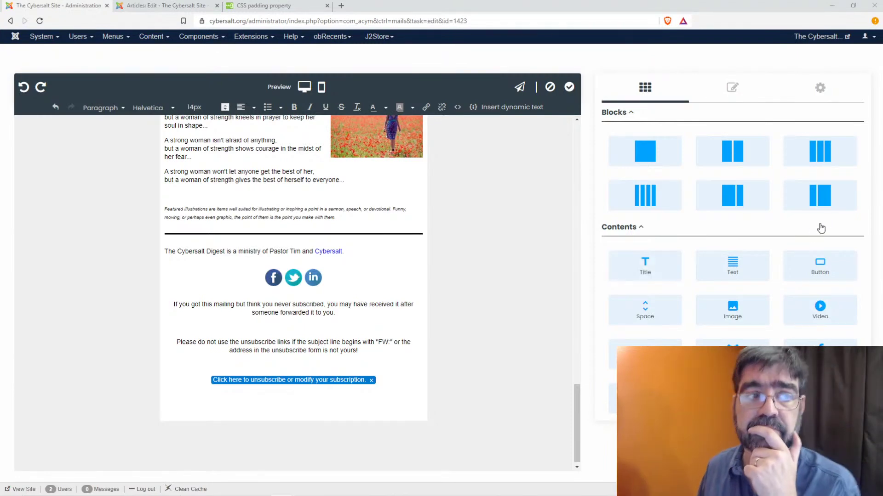
- Delete the blank lines between the View online, Forwarded and Subscribe header links
{"action": "scroll", "coordinate": [502, 267], "scroll_direction": "up", "scroll_amount": 20}
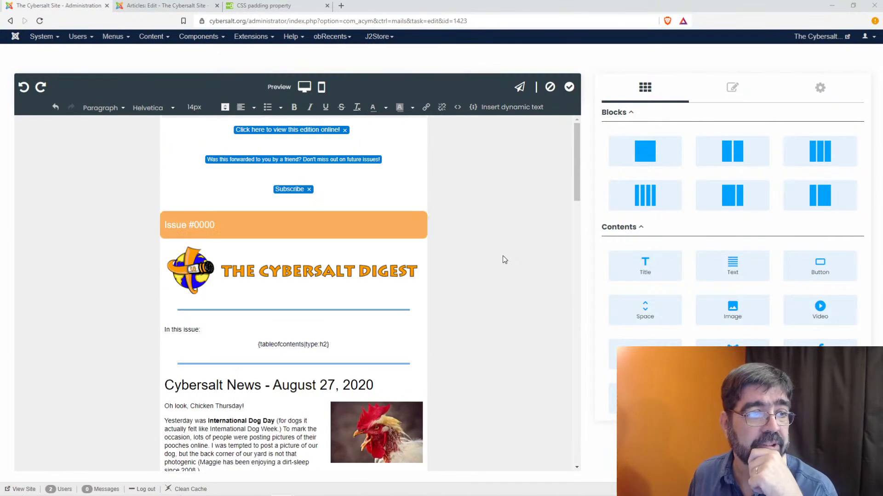
{"action": "left_click", "coordinate": [330, 146]}
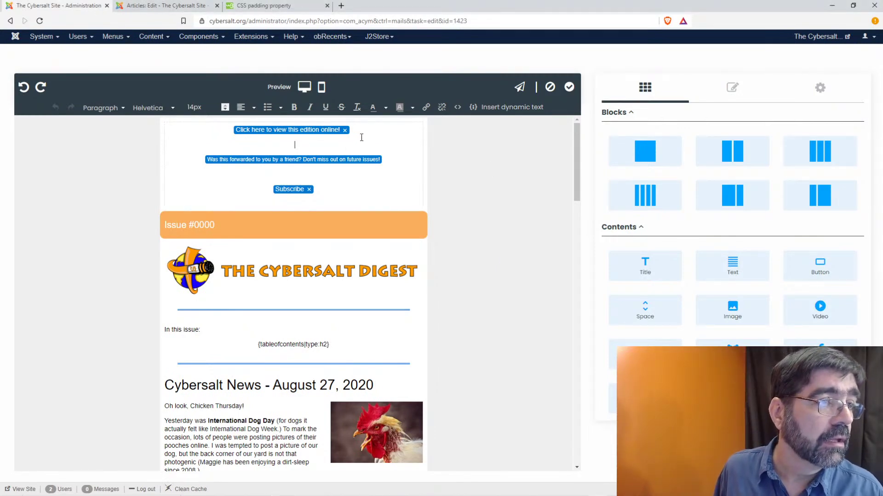
{"action": "key", "text": "BackSpace"}
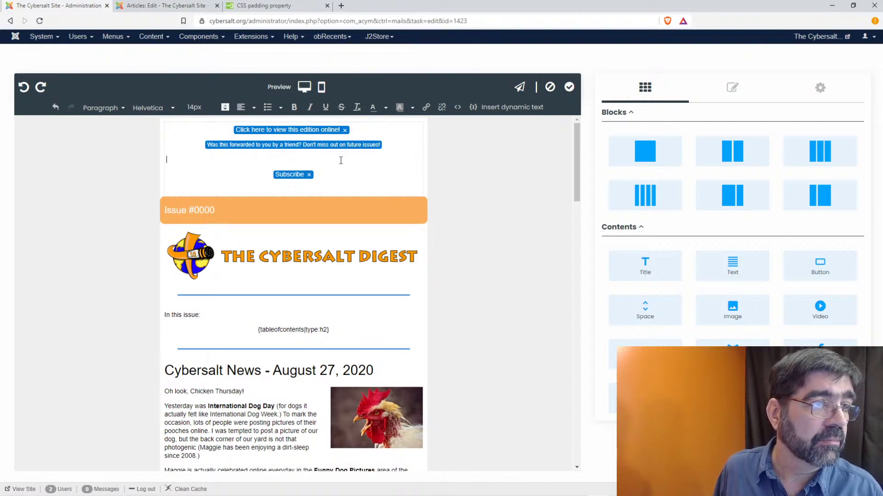
{"action": "key", "text": "BackSpace"}
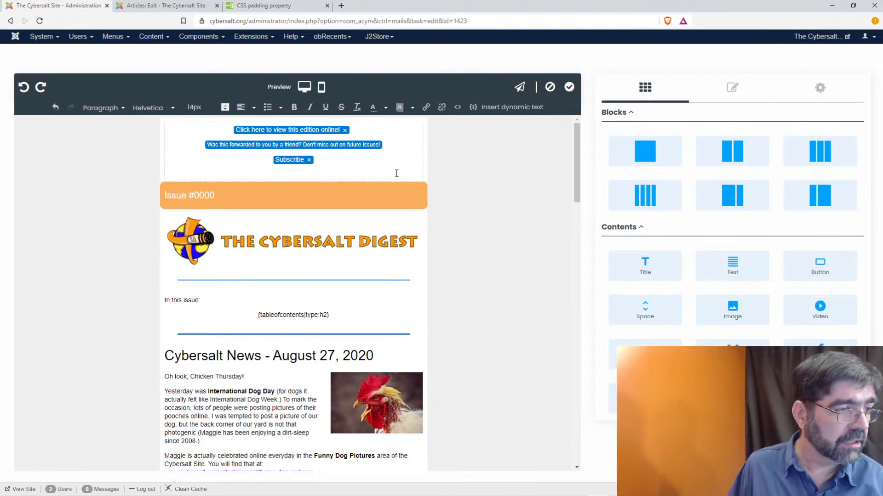
{"action": "scroll", "coordinate": [383, 194], "scroll_direction": "down", "scroll_amount": 8}
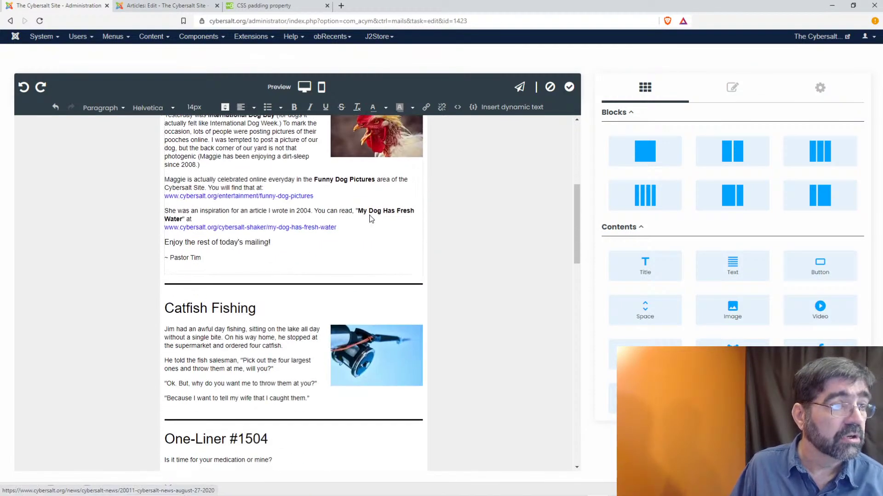
{"action": "scroll", "coordinate": [369, 215], "scroll_direction": "down", "scroll_amount": 10}
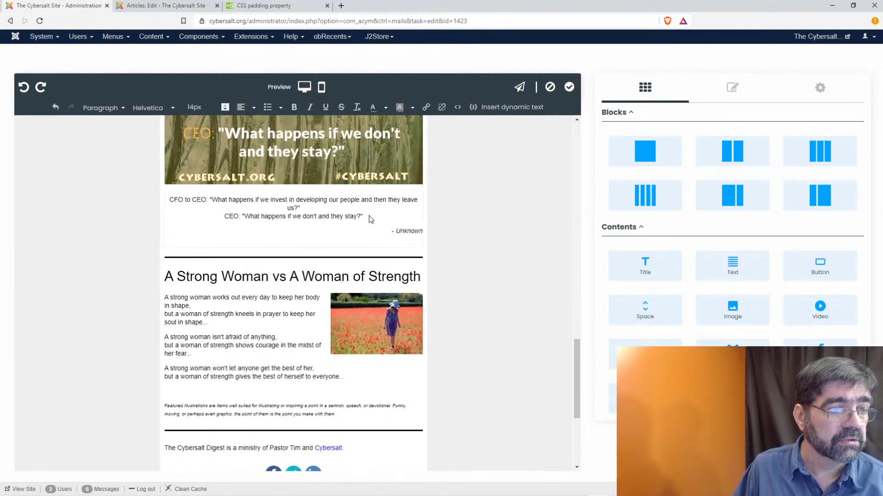
{"action": "scroll", "coordinate": [370, 216], "scroll_direction": "down", "scroll_amount": 3}
{"action": "scroll", "coordinate": [377, 221], "scroll_direction": "up", "scroll_amount": 20}
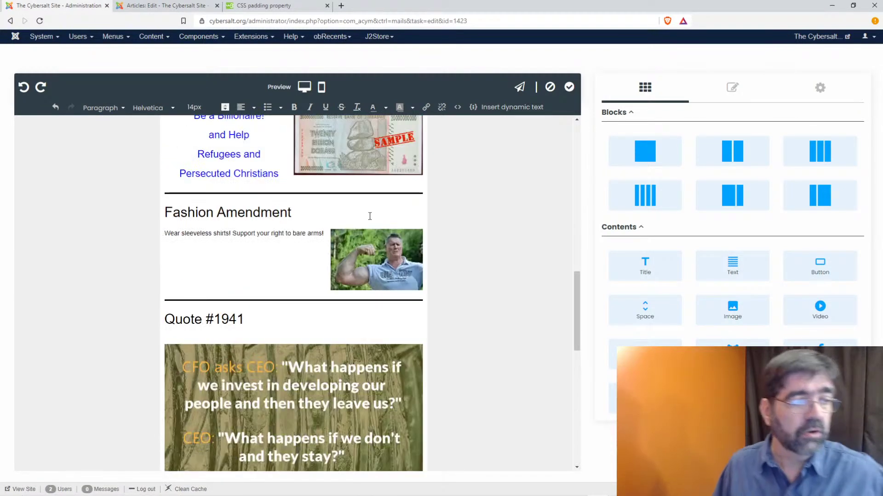
{"action": "scroll", "coordinate": [389, 226], "scroll_direction": "up", "scroll_amount": 2}
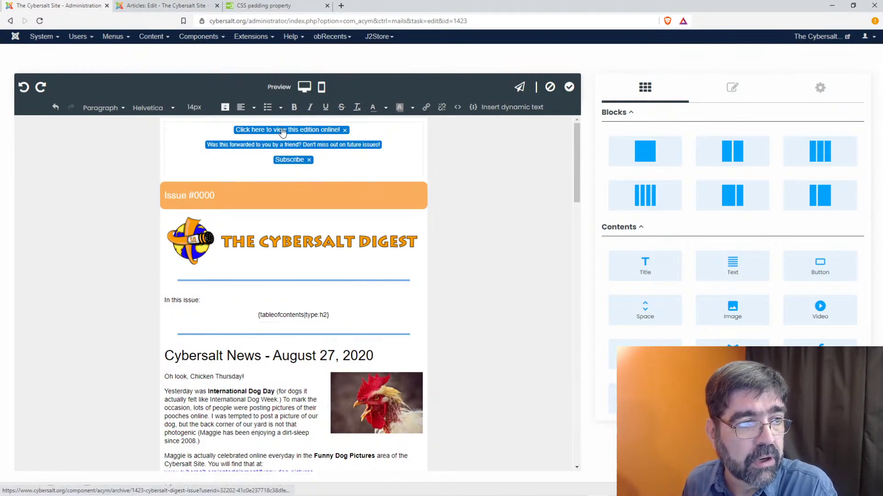
{"action": "scroll", "coordinate": [274, 253], "scroll_direction": "down", "scroll_amount": 7}
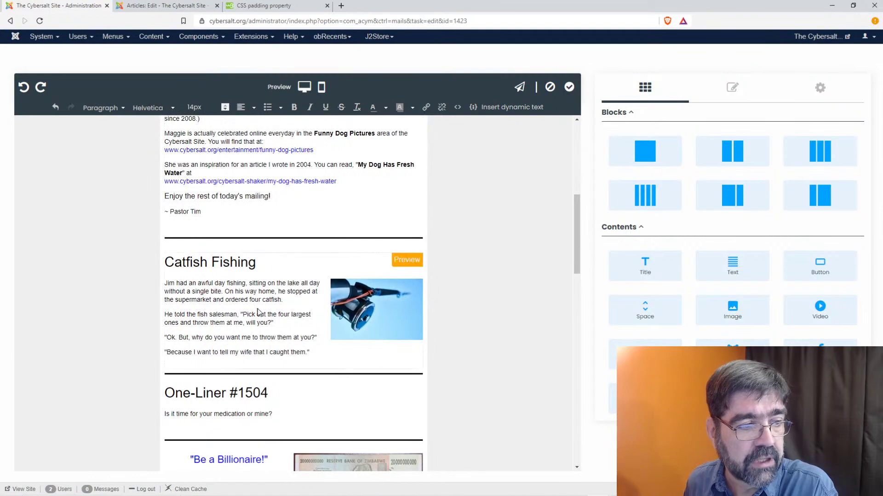
{"action": "scroll", "coordinate": [253, 309], "scroll_direction": "down", "scroll_amount": 4}
{"action": "scroll", "coordinate": [254, 309], "scroll_direction": "down", "scroll_amount": 5}
{"action": "scroll", "coordinate": [252, 311], "scroll_direction": "up", "scroll_amount": 16}
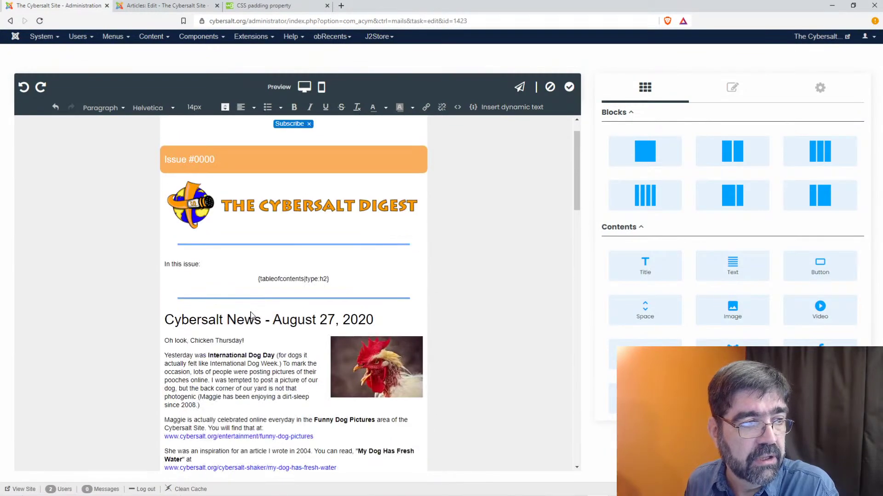
- Delete the 'In this issue' table-of-contents row and the duplicate divider under the logo
{"action": "left_click_drag", "start_coordinate": [333, 318], "coordinate": [249, 311]}
{"action": "left_click", "coordinate": [456, 382]}
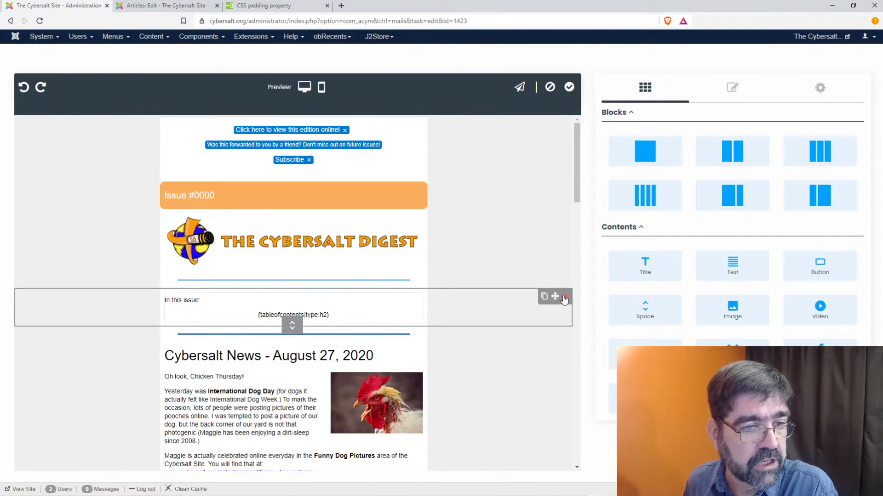
{"action": "left_click", "coordinate": [565, 299]}
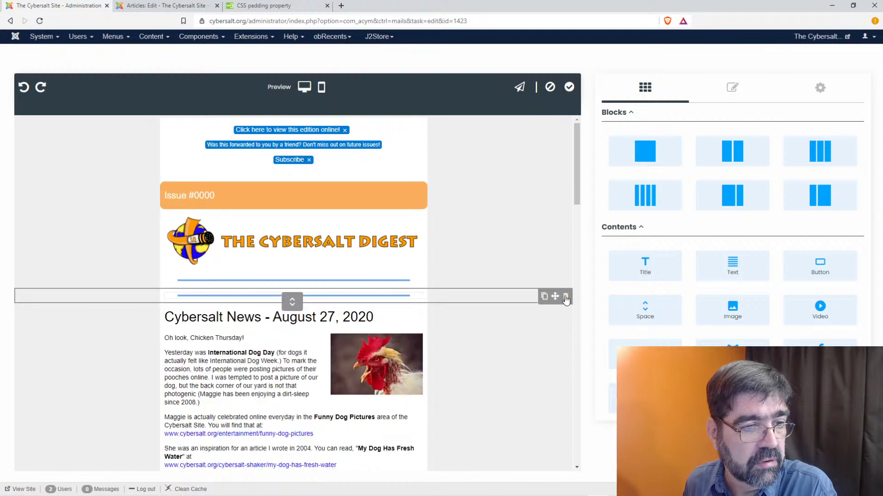
{"action": "left_click", "coordinate": [566, 299]}
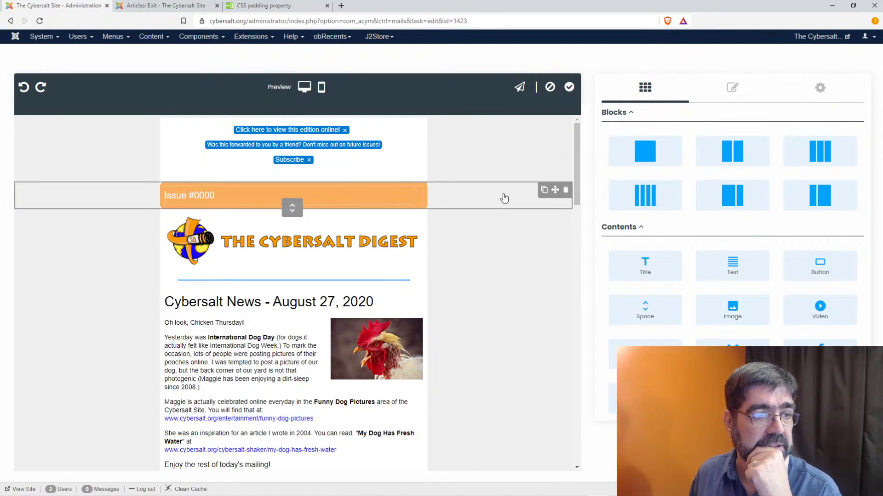
- Review the template and apply the edits, closing the editor
{"action": "scroll", "coordinate": [508, 244], "scroll_direction": "down", "scroll_amount": 6}
{"action": "scroll", "coordinate": [510, 235], "scroll_direction": "down", "scroll_amount": 7}
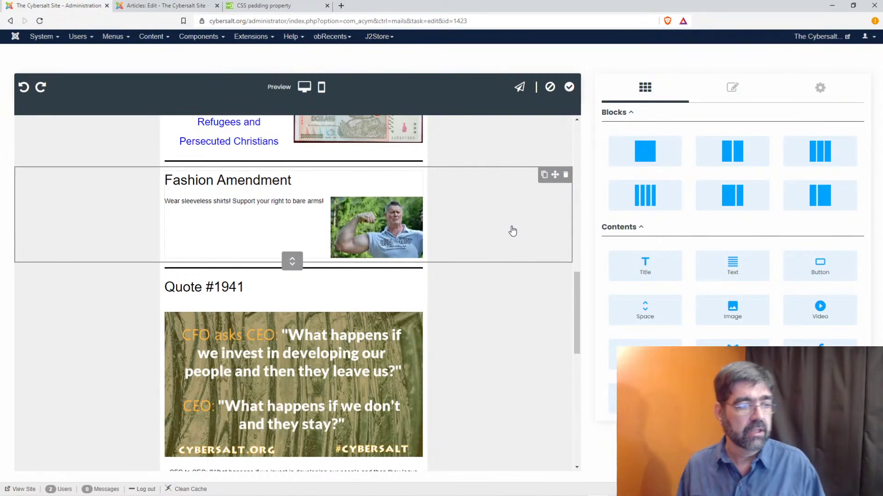
{"action": "scroll", "coordinate": [512, 231], "scroll_direction": "down", "scroll_amount": 6}
{"action": "scroll", "coordinate": [512, 231], "scroll_direction": "down", "scroll_amount": 4}
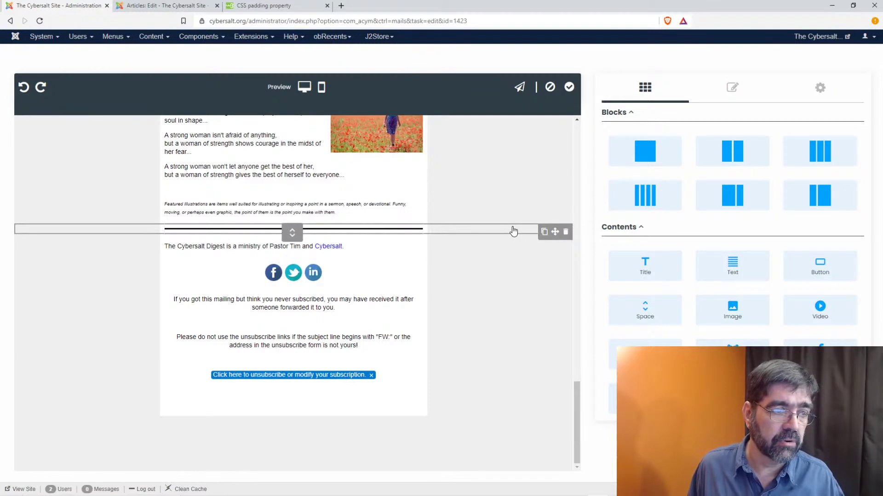
{"action": "scroll", "coordinate": [513, 231], "scroll_direction": "up", "scroll_amount": 15}
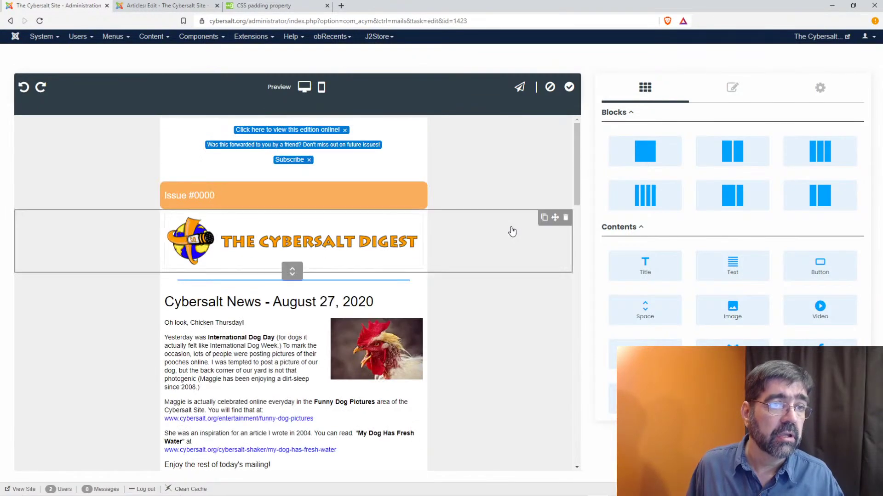
{"action": "left_click", "coordinate": [569, 88]}
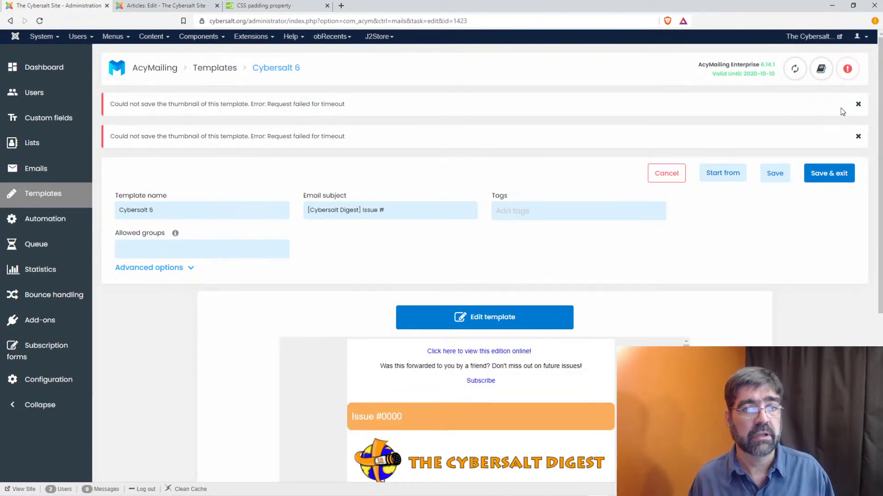
- Dismiss both thumbnail timeout errors and Save & exit the Cybersalt 6 template
{"action": "left_click", "coordinate": [857, 105]}
{"action": "left_click", "coordinate": [857, 105]}
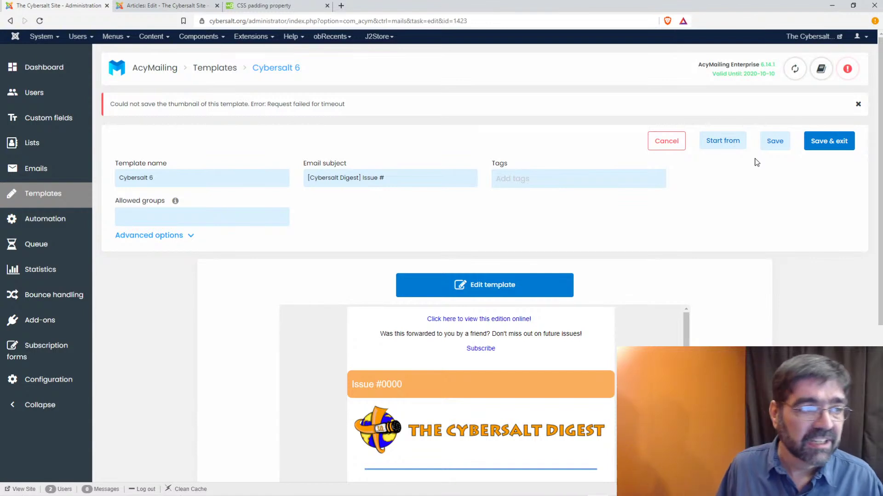
{"action": "left_click", "coordinate": [839, 152]}
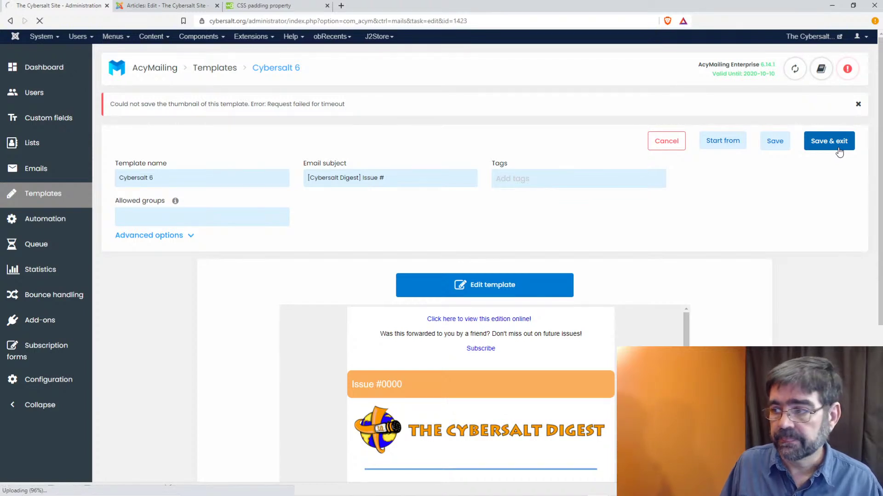
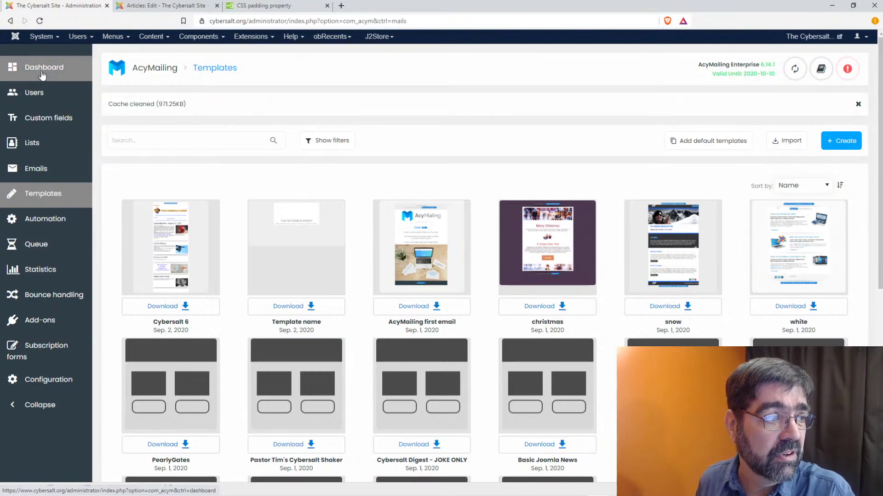
- Open the AcyMailing dashboard and review the 100.00% sent, 18.36% open-rate statistics and scheduled campaigns
{"action": "left_click", "coordinate": [145, 74]}
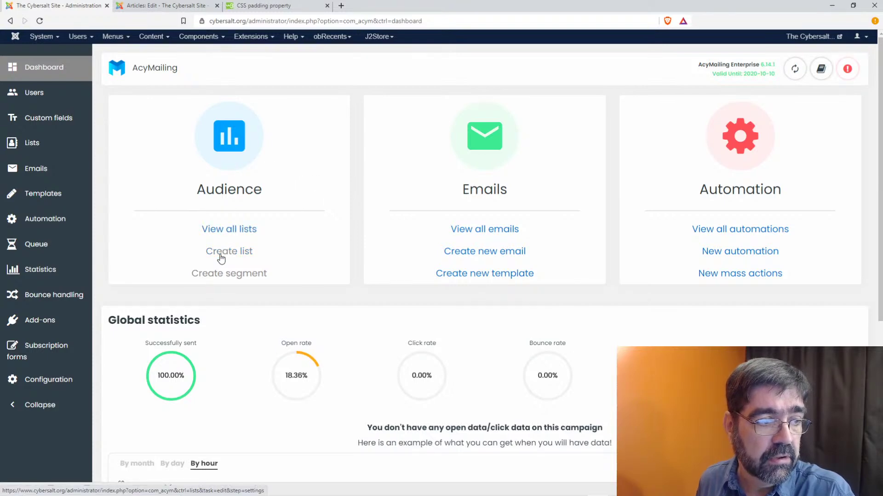
{"action": "scroll", "coordinate": [399, 257], "scroll_direction": "down", "scroll_amount": 4}
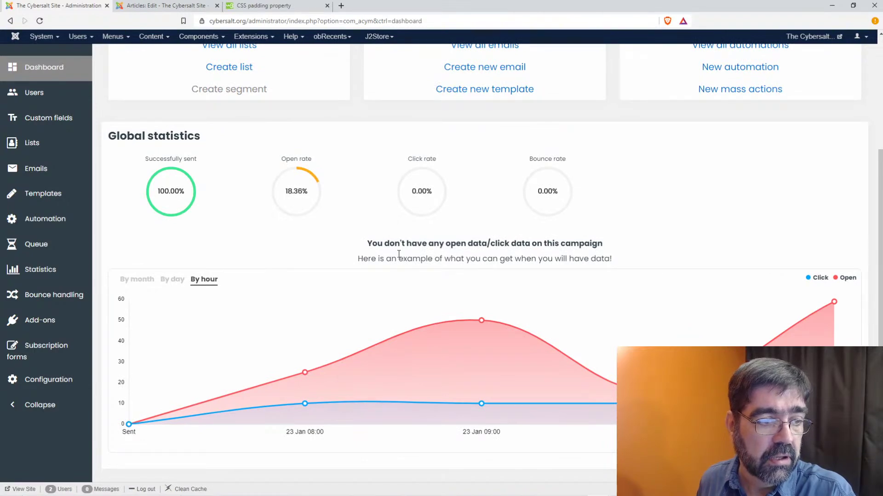
{"action": "scroll", "coordinate": [399, 254], "scroll_direction": "up", "scroll_amount": 4}
{"action": "scroll", "coordinate": [400, 261], "scroll_direction": "down", "scroll_amount": 6}
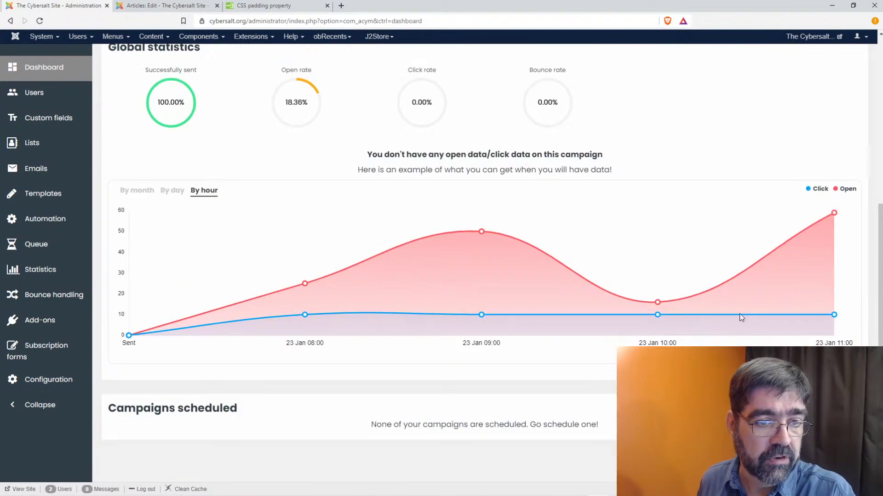
{"action": "scroll", "coordinate": [741, 317], "scroll_direction": "up", "scroll_amount": 6}
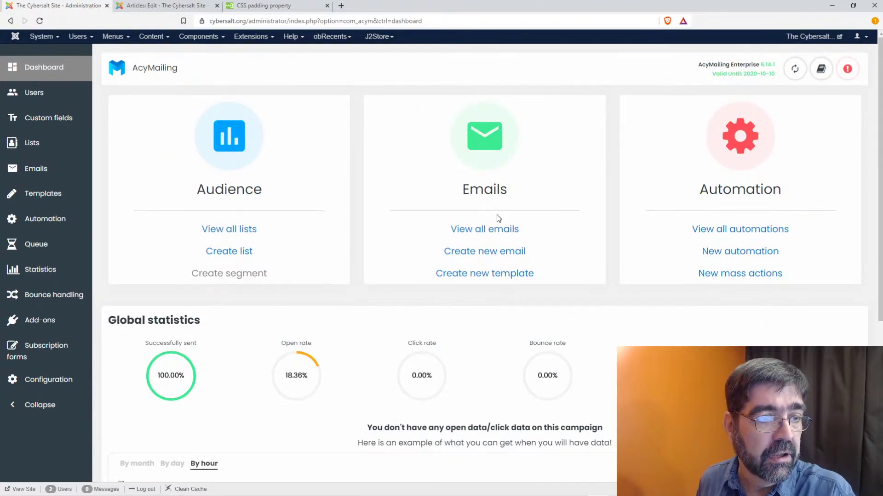
- Create a new email from the Cybersalt 6 template, then return to the 'A Strong Woman vs A Woman of Strength' article
{"action": "left_click", "coordinate": [500, 257]}
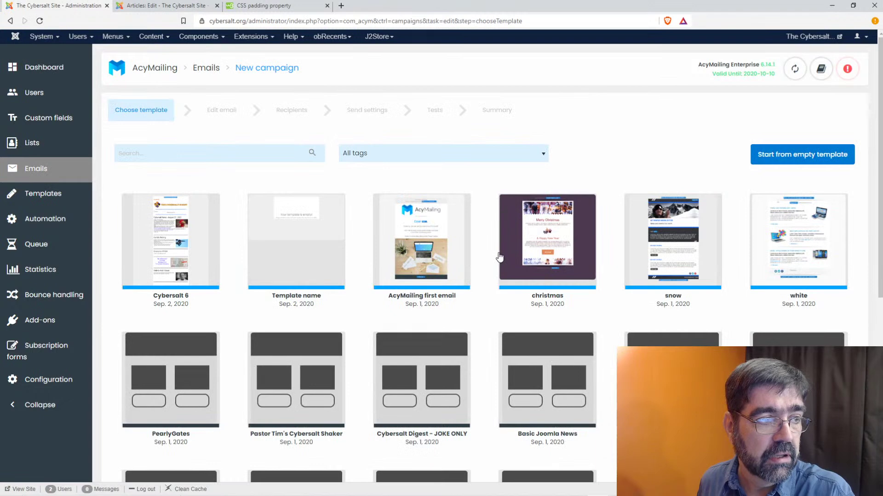
{"action": "left_click", "coordinate": [159, 238]}
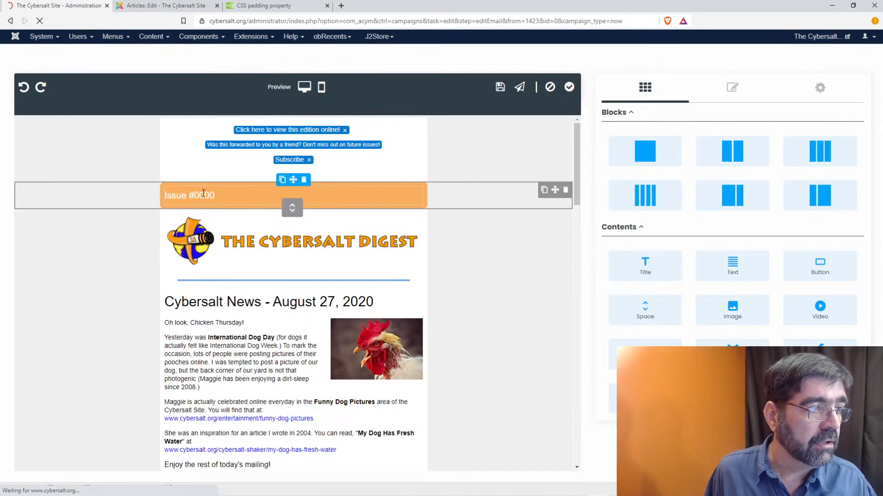
{"action": "left_click", "coordinate": [162, 5]}
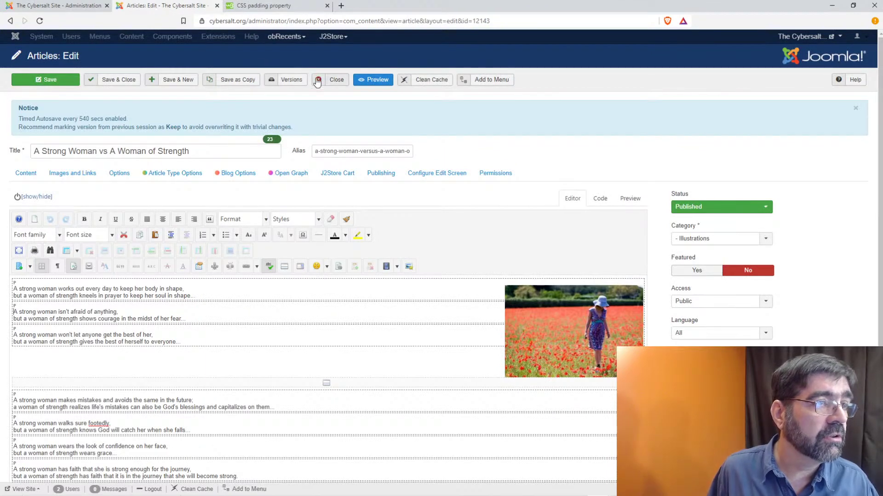
- Close the article, open the AcyMailing 5 Newsletters list in a new tab, then return to the campaign editor
{"action": "left_click", "coordinate": [333, 84]}
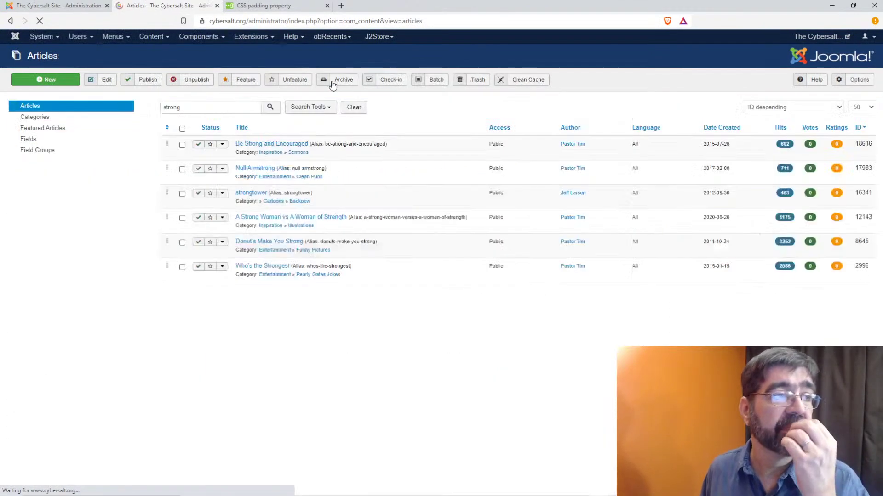
{"action": "left_click", "coordinate": [202, 37]}
{"action": "mouse_move", "coordinate": [211, 97]}
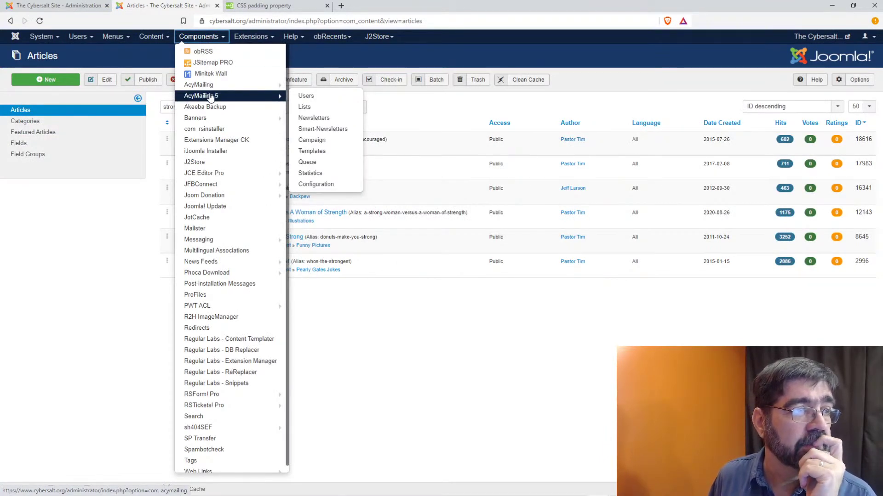
{"action": "right_click", "coordinate": [314, 117]}
{"action": "left_click", "coordinate": [332, 122]}
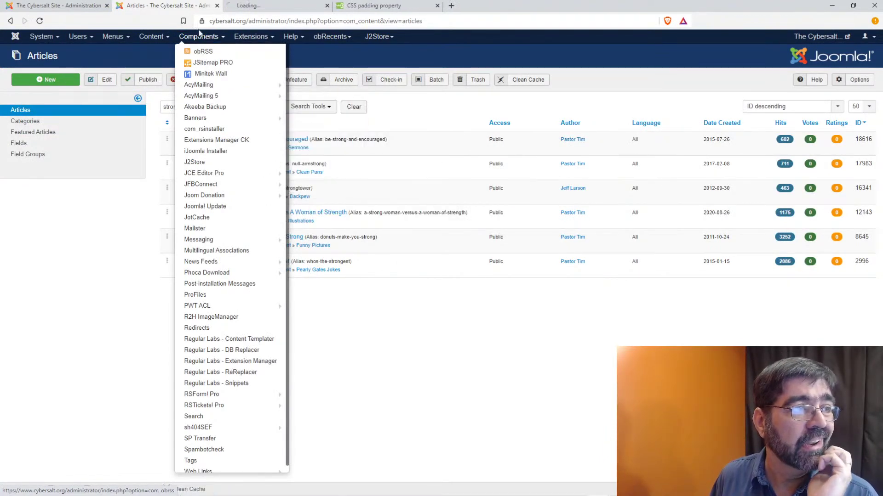
{"action": "left_click", "coordinate": [252, 6]}
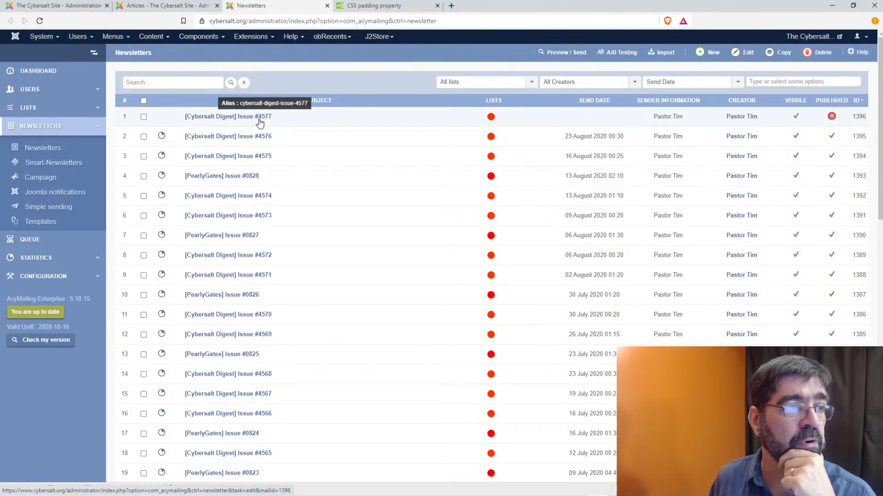
{"action": "left_click", "coordinate": [259, 121]}
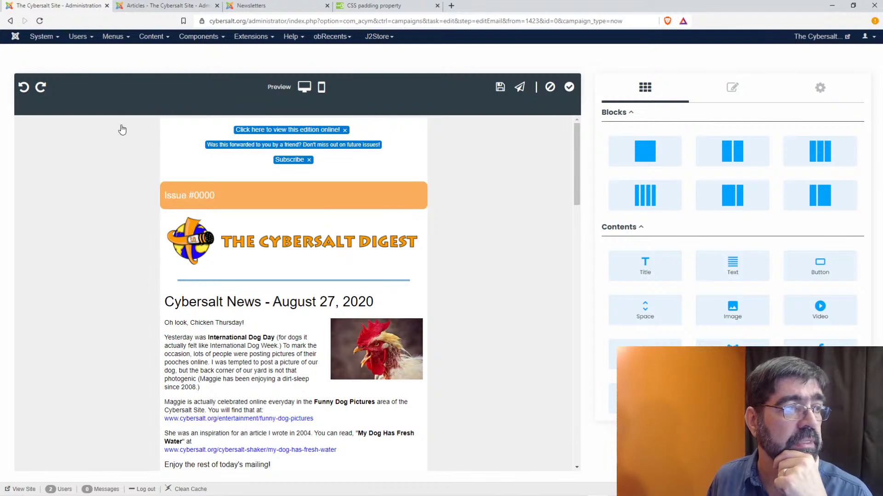
- Change the issue heading number from 0000 to 4577
{"action": "double_click", "coordinate": [206, 197]}
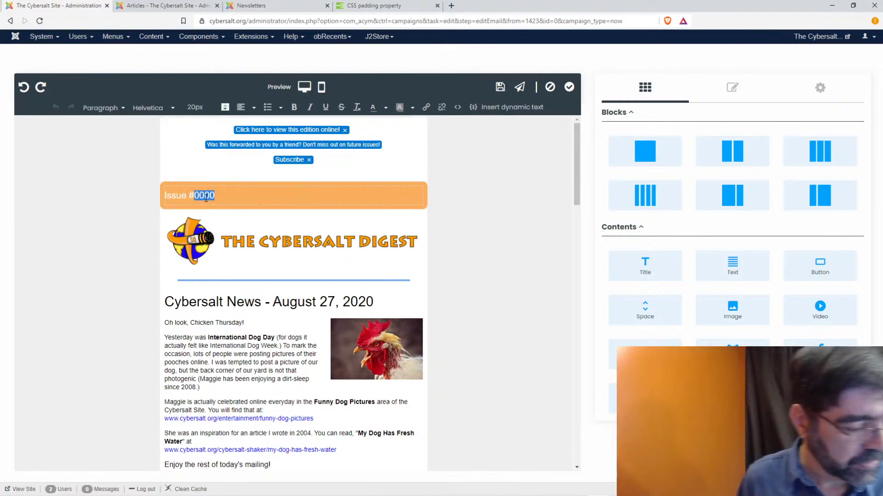
{"action": "type", "text": "4577"}
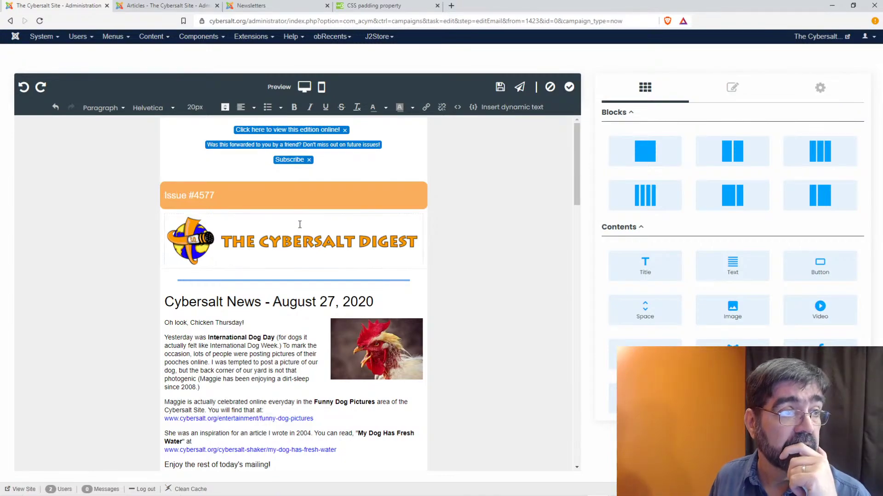
{"action": "scroll", "coordinate": [467, 240], "scroll_direction": "down", "scroll_amount": 15}
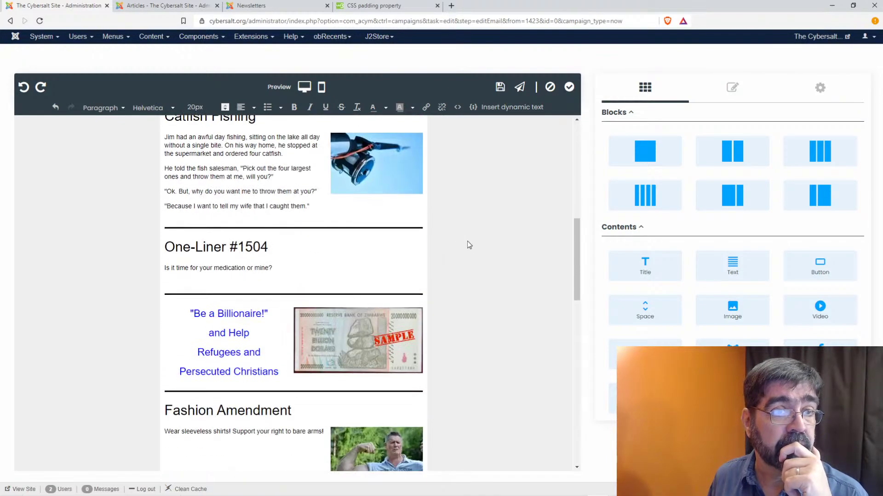
{"action": "scroll", "coordinate": [467, 242], "scroll_direction": "up", "scroll_amount": 15}
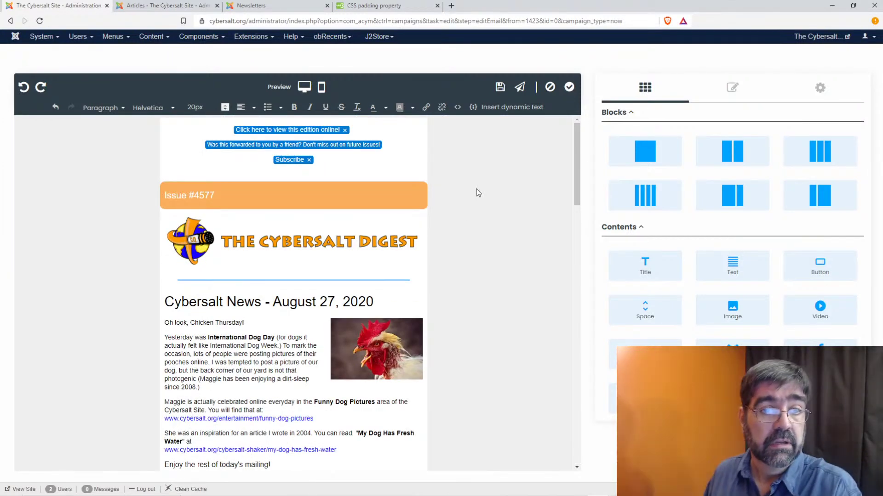
- Look over the block editing and template design settings, then return to the blocks list
{"action": "left_click", "coordinate": [733, 92]}
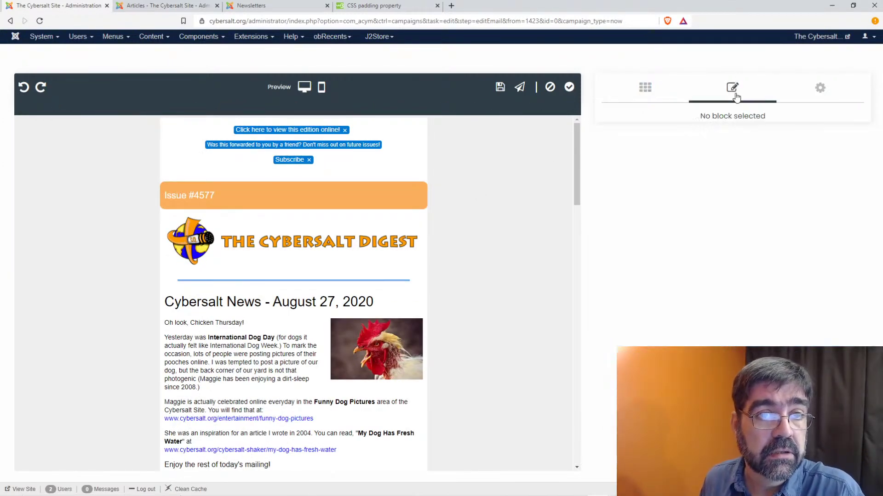
{"action": "left_click", "coordinate": [827, 91]}
{"action": "scroll", "coordinate": [660, 211], "scroll_direction": "down", "scroll_amount": 5}
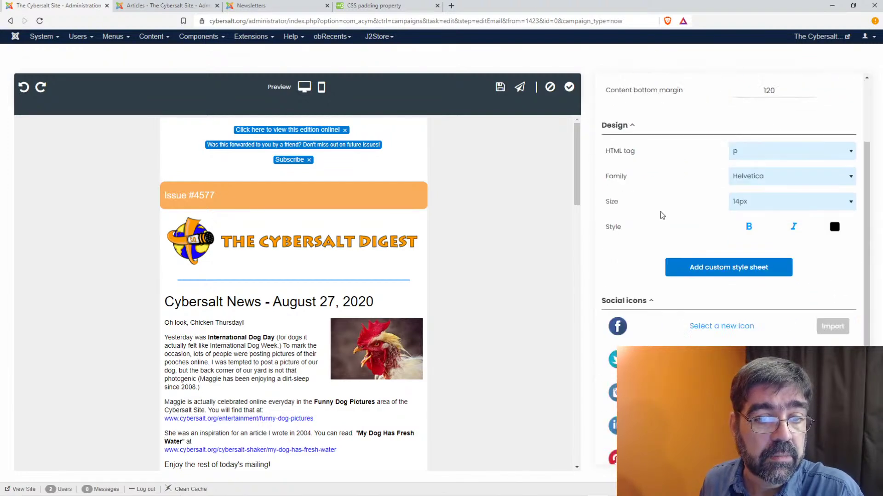
{"action": "scroll", "coordinate": [675, 195], "scroll_direction": "up", "scroll_amount": 6}
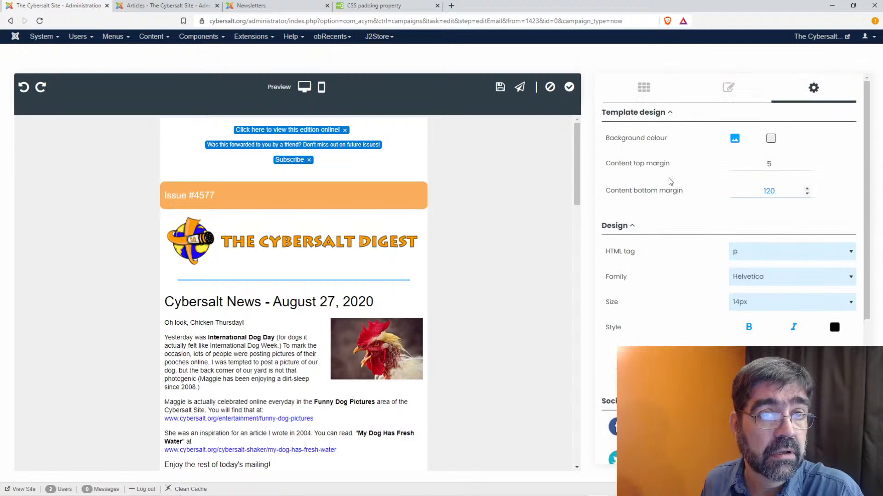
{"action": "left_click", "coordinate": [645, 88]}
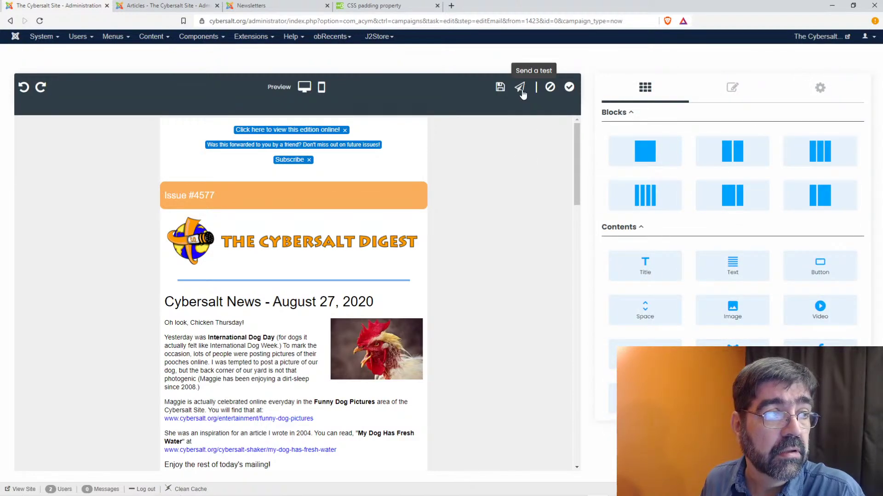
{"action": "left_click", "coordinate": [304, 87]}
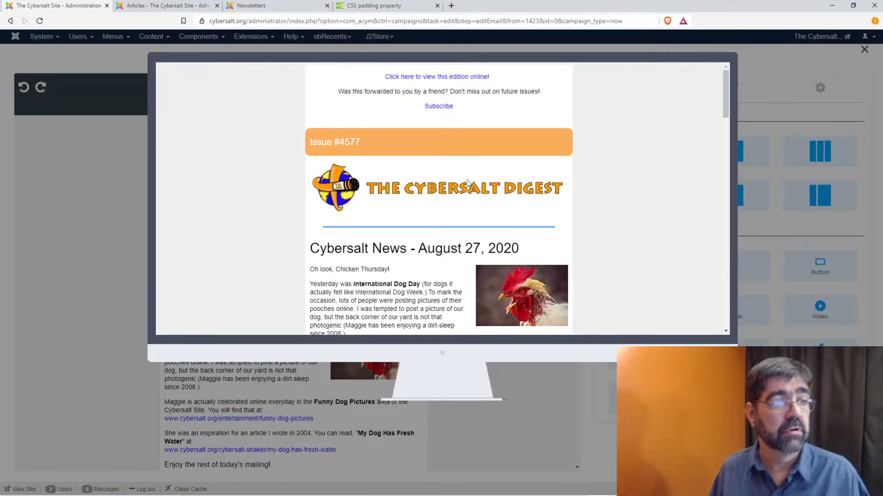
{"action": "scroll", "coordinate": [464, 185], "scroll_direction": "down", "scroll_amount": 15}
{"action": "scroll", "coordinate": [476, 185], "scroll_direction": "down", "scroll_amount": 10}
{"action": "scroll", "coordinate": [477, 185], "scroll_direction": "up", "scroll_amount": 10}
{"action": "scroll", "coordinate": [474, 183], "scroll_direction": "up", "scroll_amount": 15}
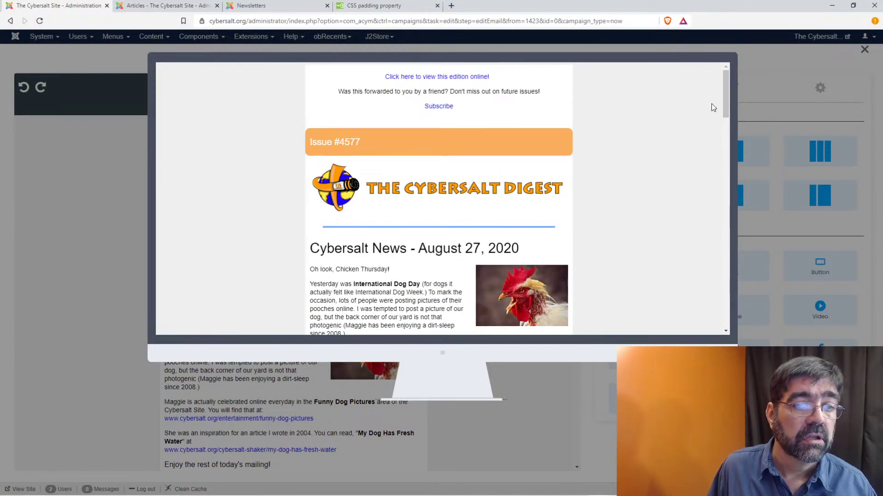
{"action": "left_click", "coordinate": [763, 86]}
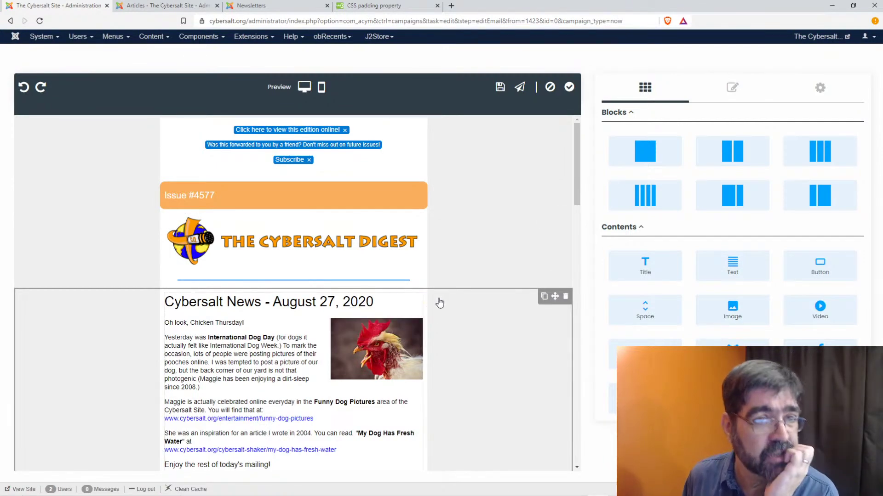
{"action": "scroll", "coordinate": [440, 302], "scroll_direction": "down", "scroll_amount": 15}
{"action": "scroll", "coordinate": [440, 303], "scroll_direction": "down", "scroll_amount": 10}
{"action": "scroll", "coordinate": [440, 303], "scroll_direction": "up", "scroll_amount": 20}
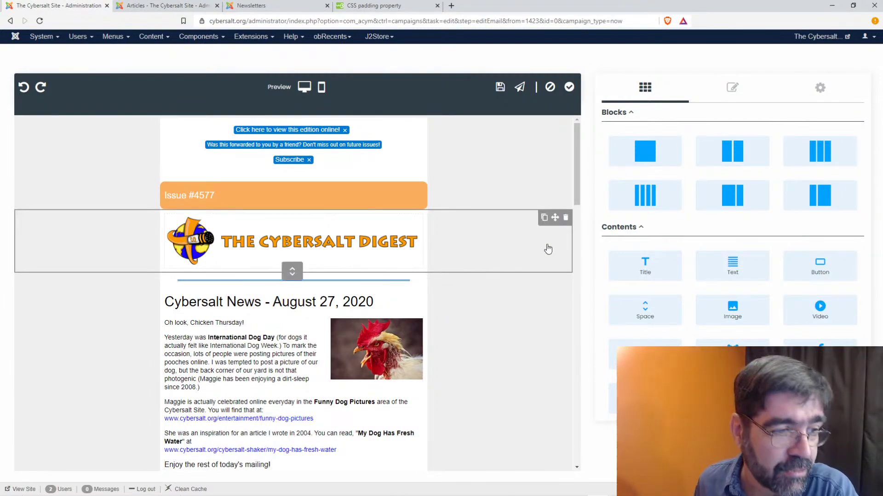
{"action": "scroll", "coordinate": [542, 289], "scroll_direction": "down", "scroll_amount": 15}
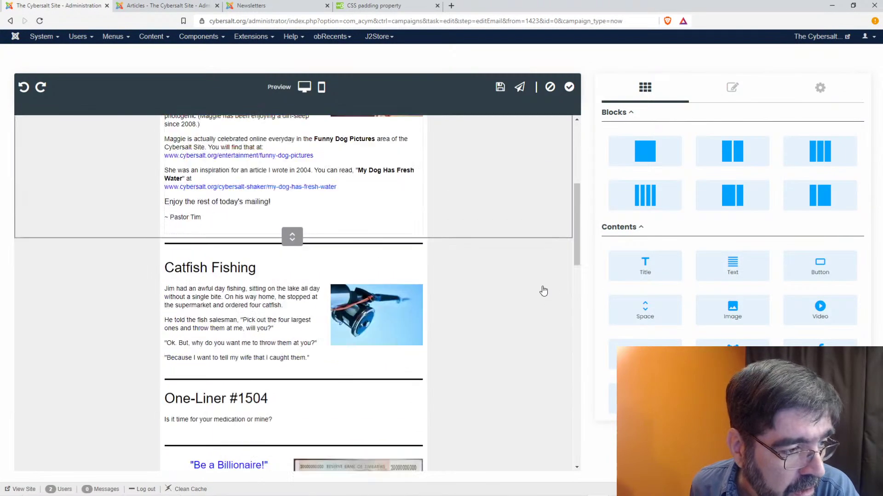
{"action": "scroll", "coordinate": [547, 292], "scroll_direction": "up", "scroll_amount": 15}
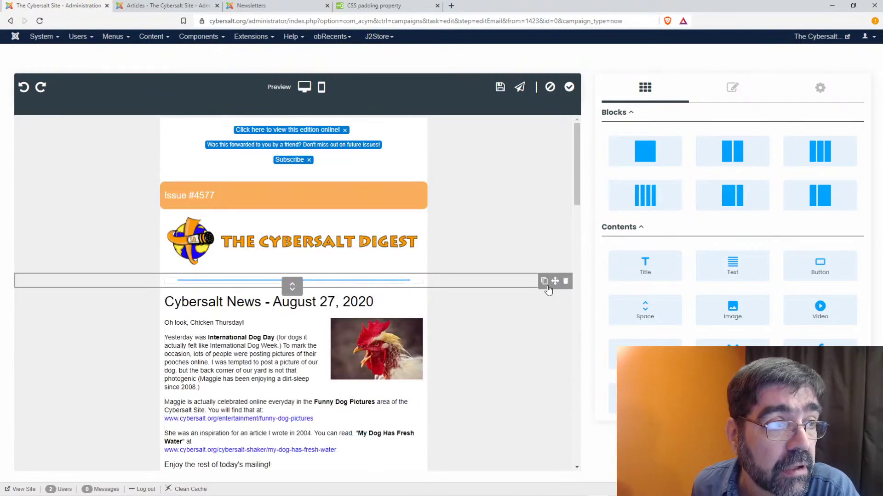
{"action": "left_click", "coordinate": [570, 88]}
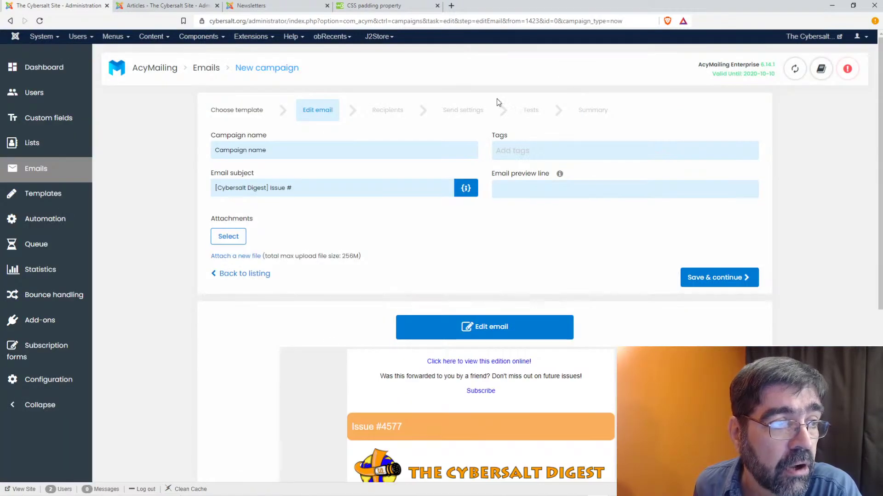
- Set the subject to '[Cybersalt Digest] Issue #4577' and the preview line to 'Here is today's Cybersalt Digest!'
{"action": "left_click", "coordinate": [309, 189]}
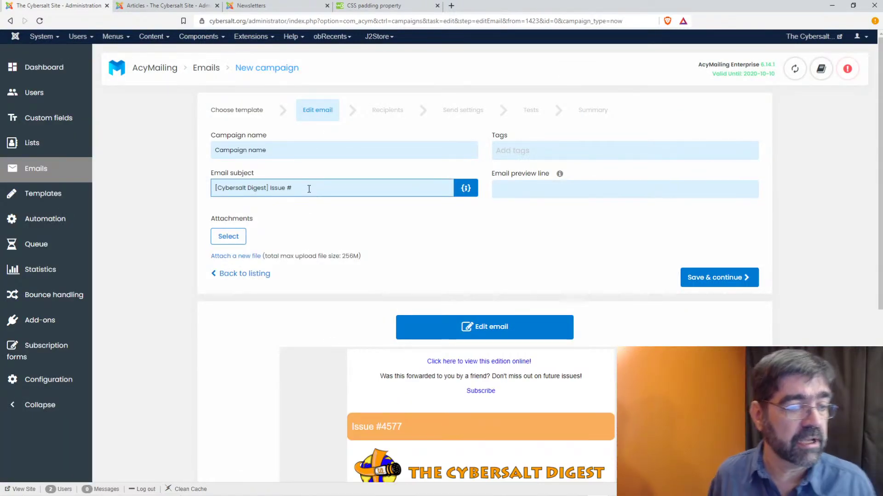
{"action": "type", "text": "4577"}
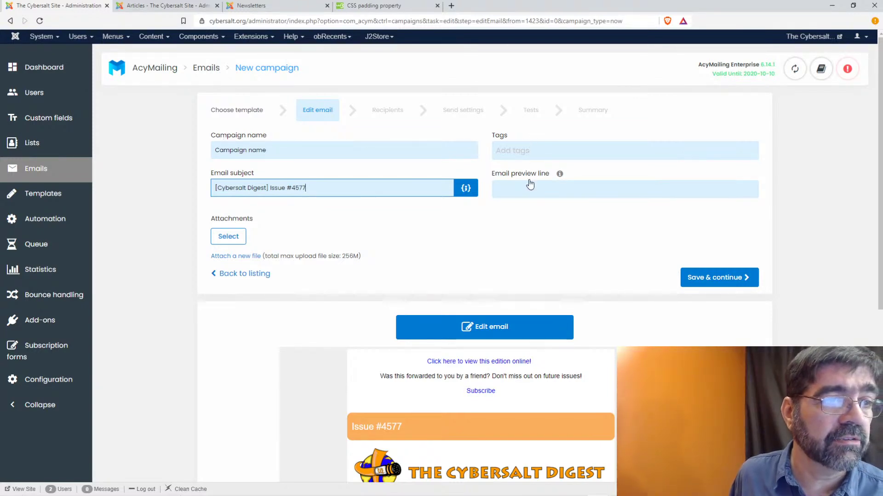
{"action": "mouse_move", "coordinate": [559, 175]}
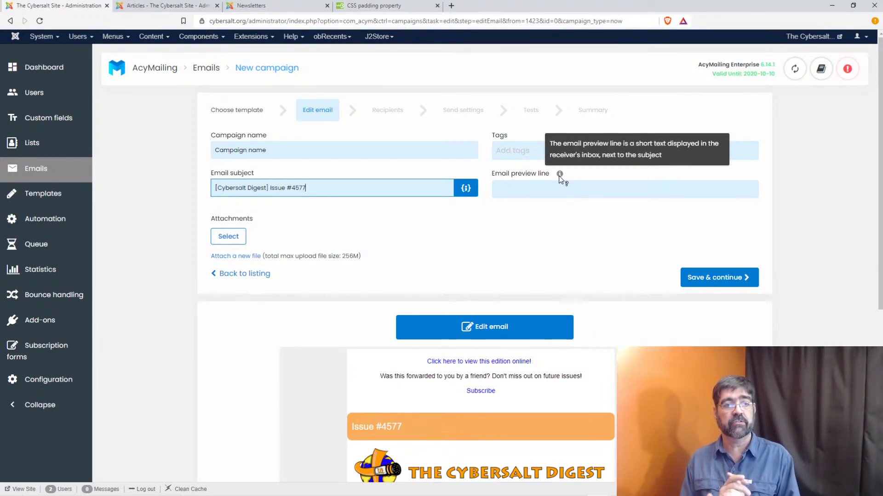
{"action": "left_click", "coordinate": [572, 191]}
{"action": "type", "text": "H"}
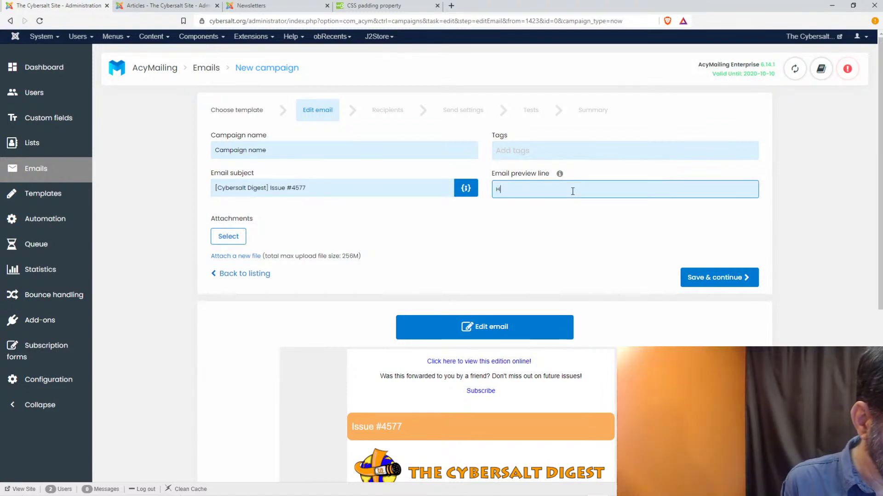
{"action": "type", "text": "ere's Todya"}
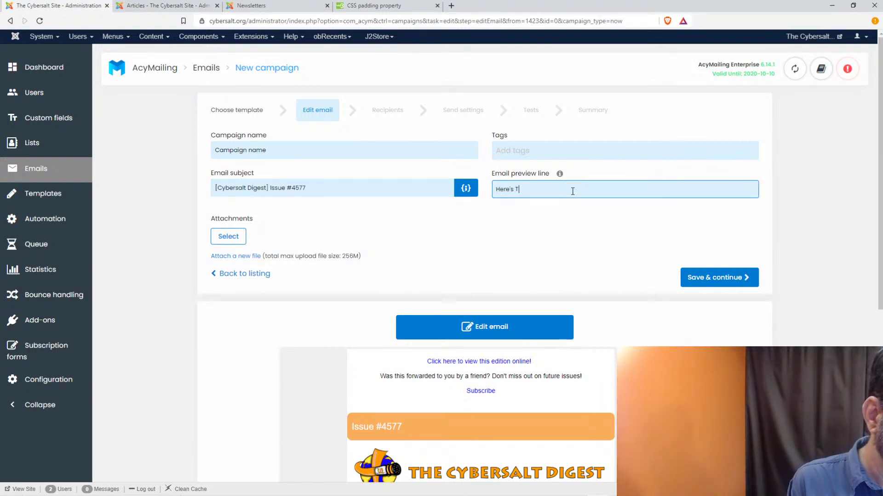
{"action": "key", "text": "BackSpace"}
{"action": "key", "text": "BackSpace"}
{"action": "key", "text": "BackSpace"}
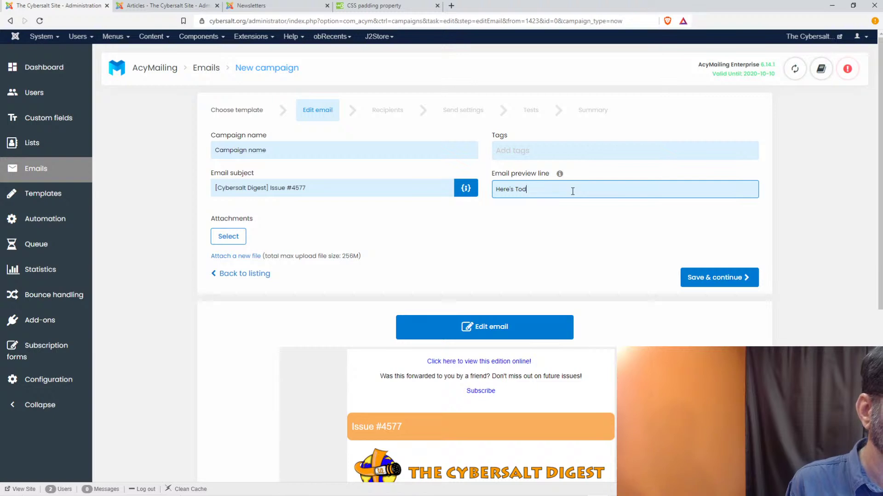
{"action": "key", "text": "BackSpace"}
{"action": "key", "text": "BackSpace"}
{"action": "key", "text": "BackSpace"}
{"action": "key", "text": "BackSpace"}
{"action": "type", "text": "is "}
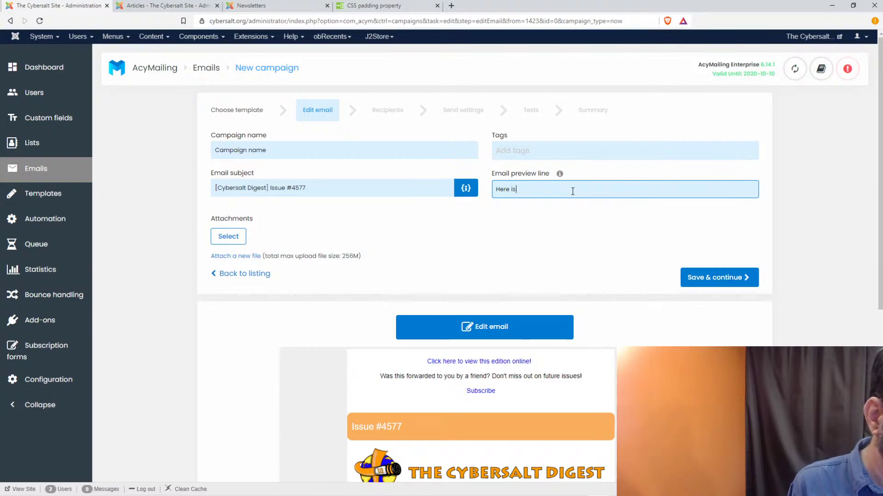
{"action": "type", "text": "today's"}
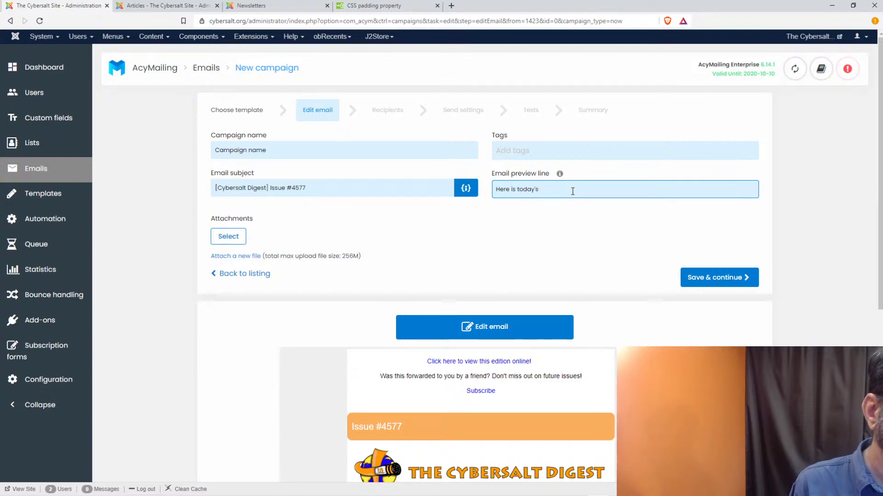
{"action": "type", "text": " Cybersalt Digest!"}
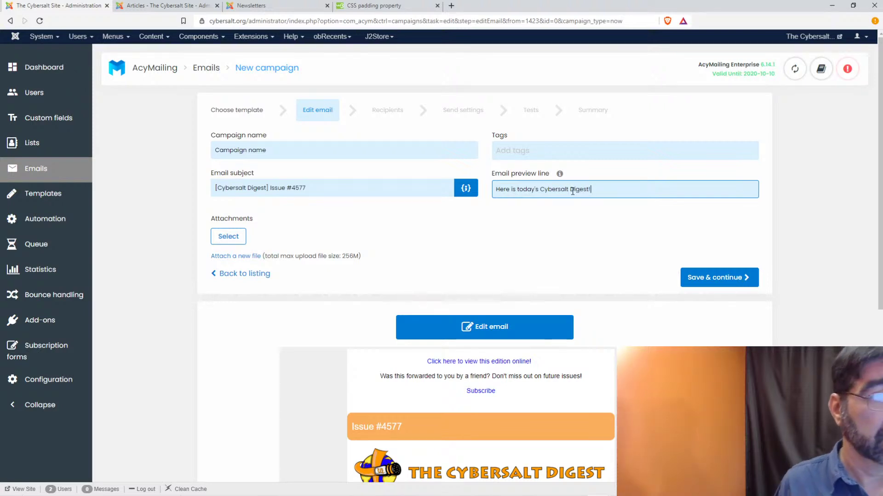
{"action": "scroll", "coordinate": [529, 206], "scroll_direction": "down", "scroll_amount": 3}
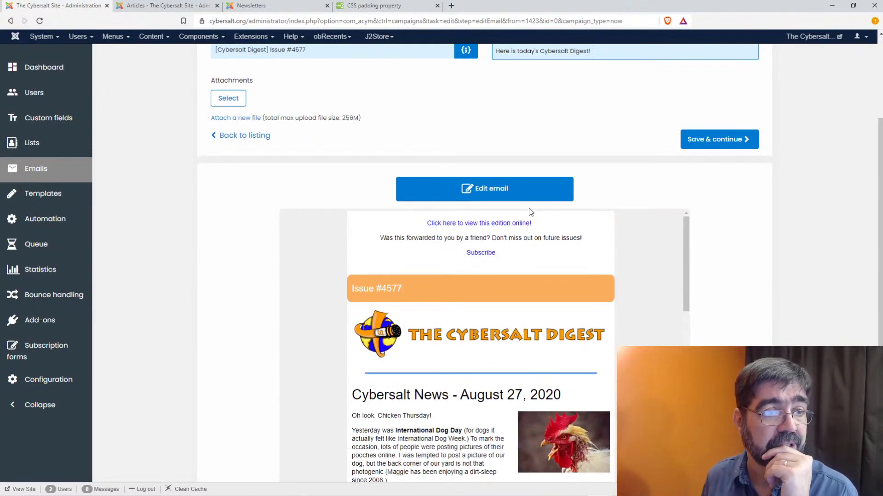
{"action": "scroll", "coordinate": [528, 211], "scroll_direction": "down", "scroll_amount": 10}
{"action": "scroll", "coordinate": [494, 214], "scroll_direction": "down", "scroll_amount": 5}
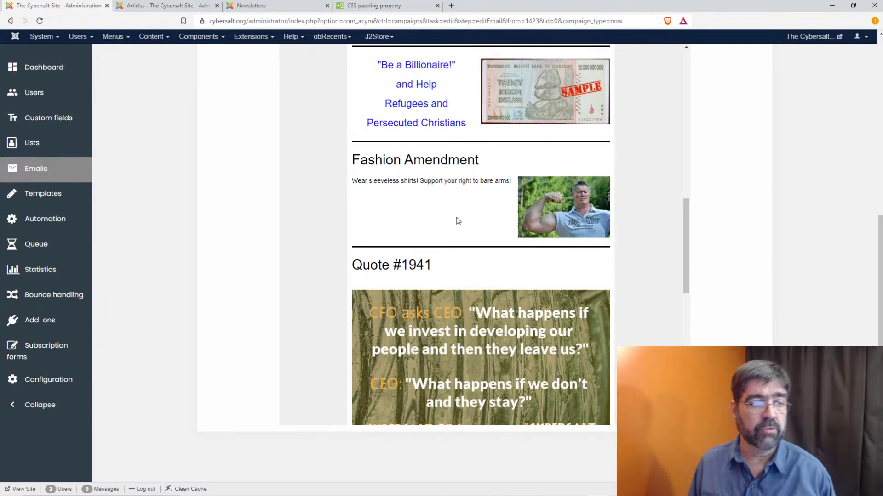
{"action": "scroll", "coordinate": [414, 211], "scroll_direction": "down", "scroll_amount": 6}
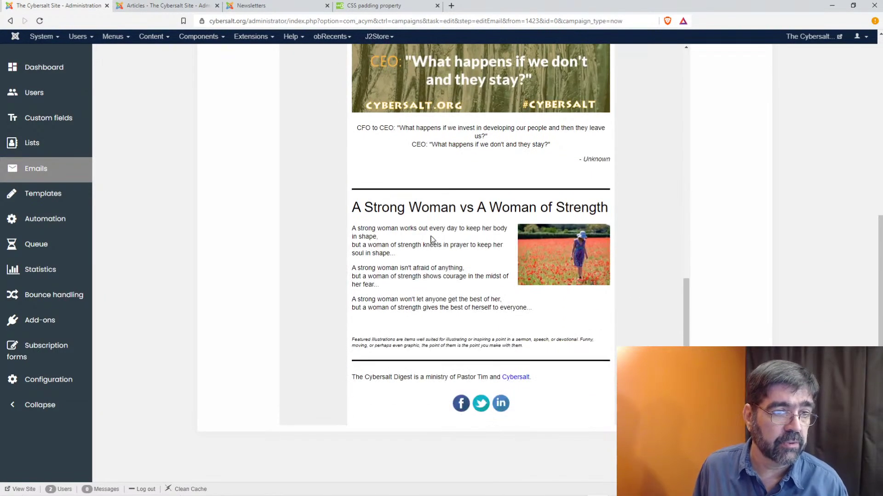
{"action": "scroll", "coordinate": [433, 239], "scroll_direction": "up", "scroll_amount": 8}
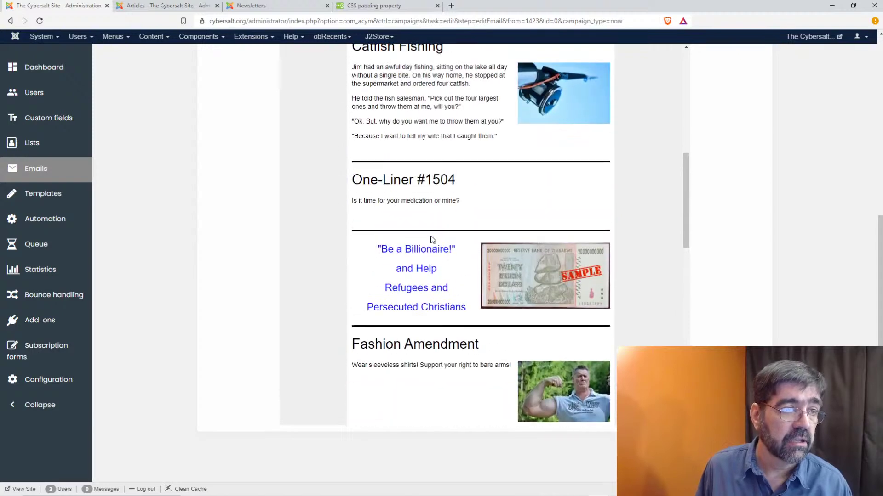
{"action": "scroll", "coordinate": [432, 239], "scroll_direction": "up", "scroll_amount": 1}
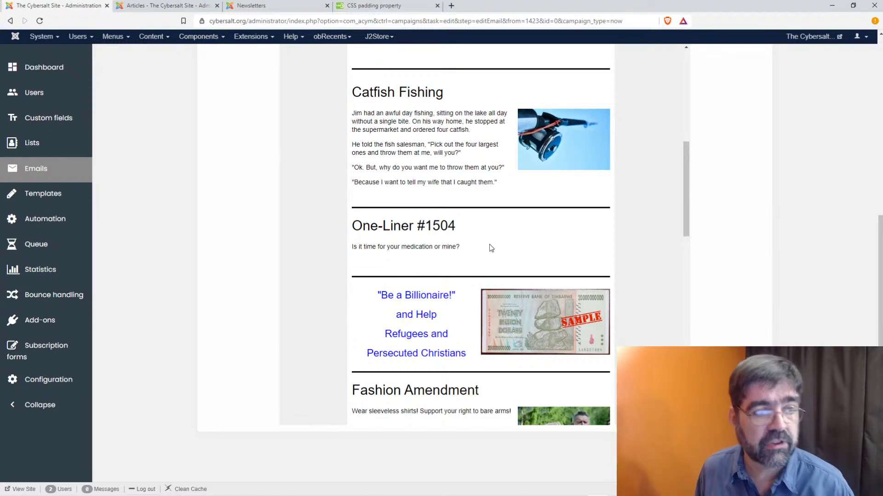
{"action": "scroll", "coordinate": [616, 258], "scroll_direction": "up", "scroll_amount": 4}
{"action": "scroll", "coordinate": [616, 260], "scroll_direction": "up", "scroll_amount": 4}
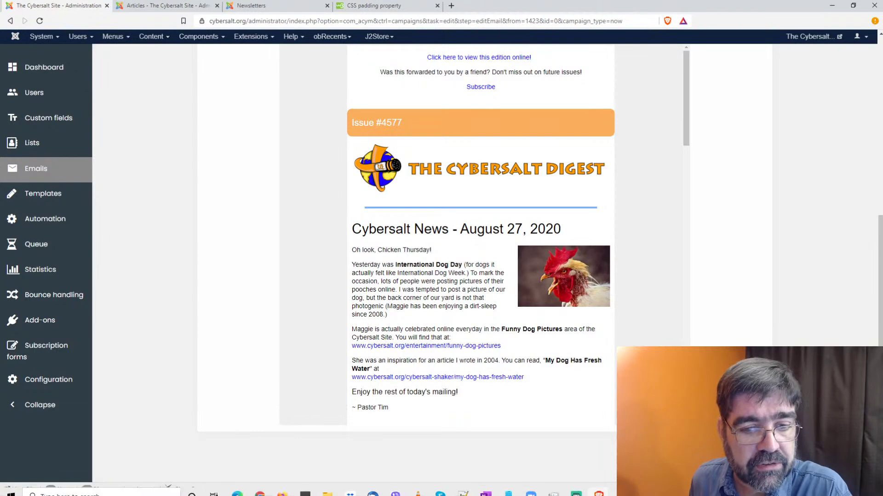
{"action": "scroll", "coordinate": [642, 242], "scroll_direction": "up", "scroll_amount": 7}
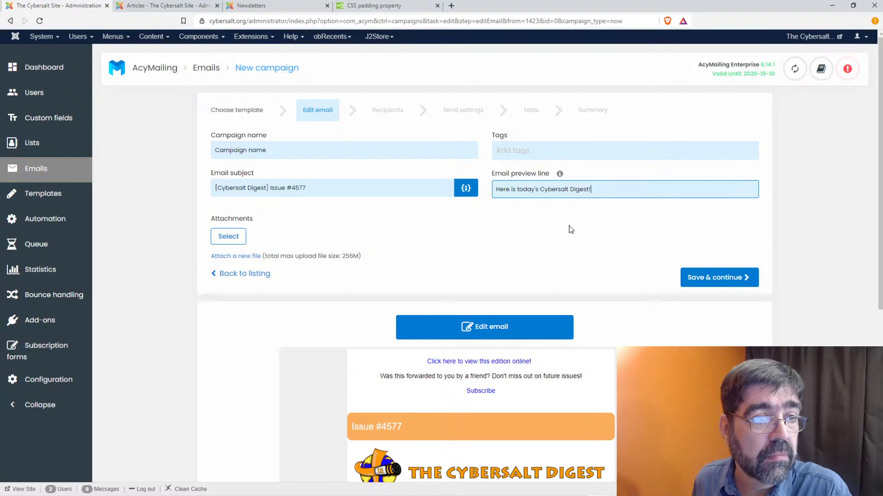
- Save and continue to recipients, then rearrange the admin window to reveal the W3Schools CSS padding page
{"action": "left_click", "coordinate": [708, 279]}
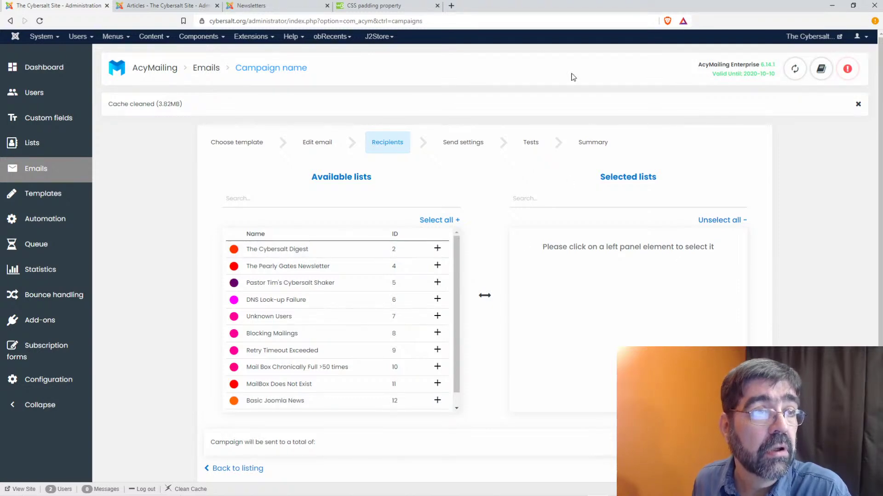
{"action": "left_click_drag", "start_coordinate": [61, 9], "coordinate": [882, 12]}
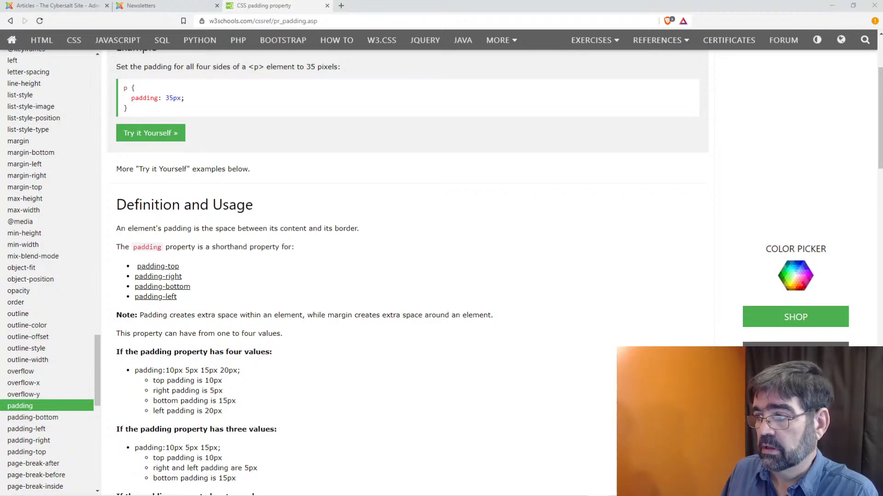
{"action": "left_click_drag", "start_coordinate": [882, 11], "coordinate": [394, 32]}
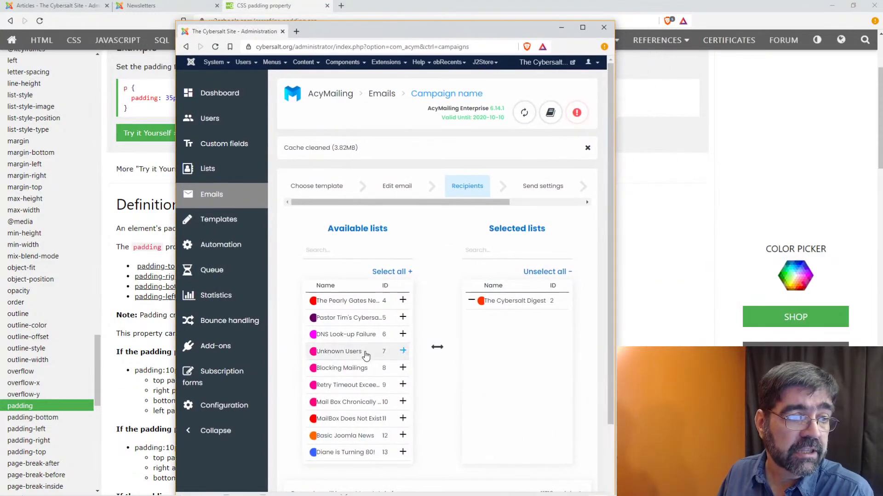
{"action": "left_click", "coordinate": [583, 29]}
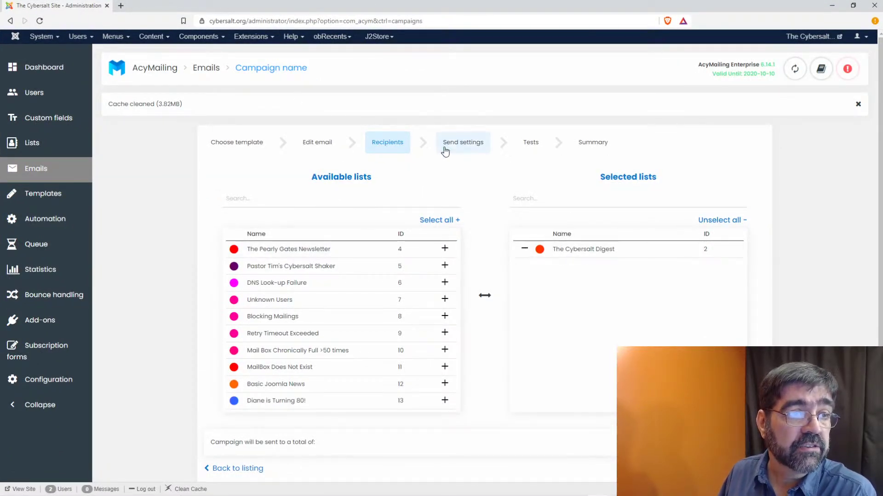
{"action": "scroll", "coordinate": [578, 307], "scroll_direction": "down", "scroll_amount": 2}
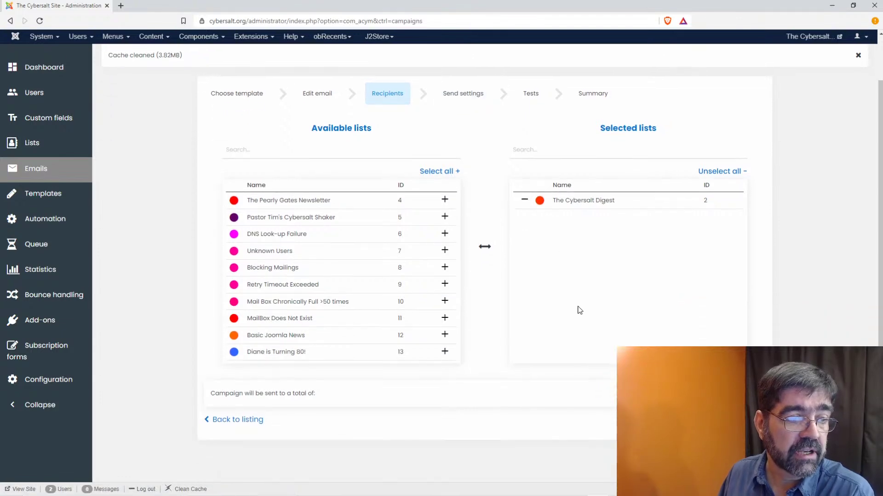
{"action": "scroll", "coordinate": [551, 276], "scroll_direction": "up", "scroll_amount": 2}
{"action": "left_click_drag", "start_coordinate": [46, 5], "coordinate": [882, 7]}
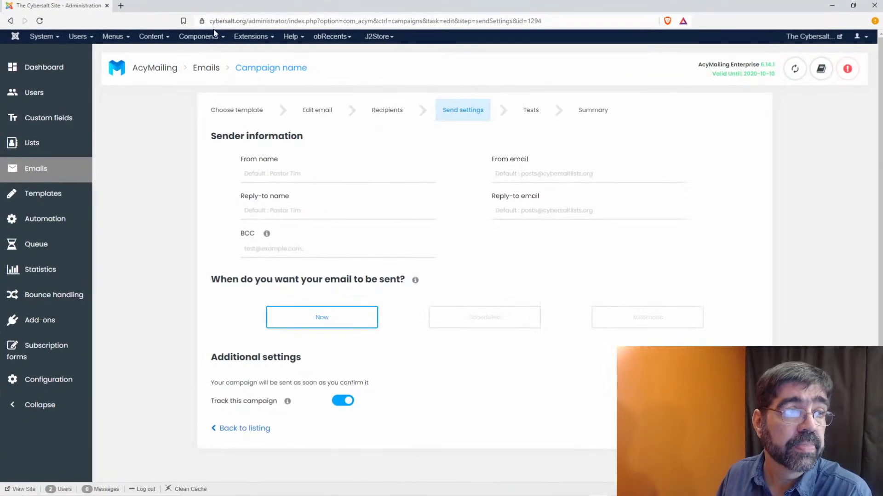
- Check the From name and From email fields, then choose Scheduled as the sending mode
{"action": "left_click", "coordinate": [339, 183]}
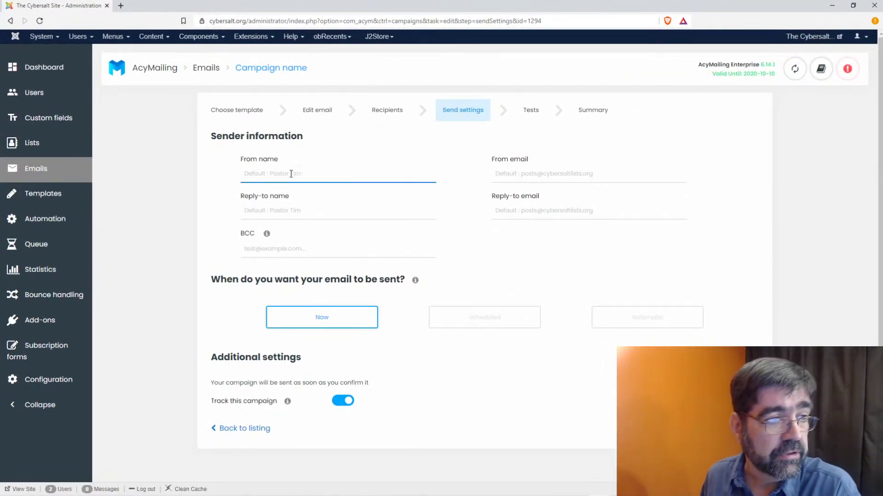
{"action": "left_click", "coordinate": [577, 176]}
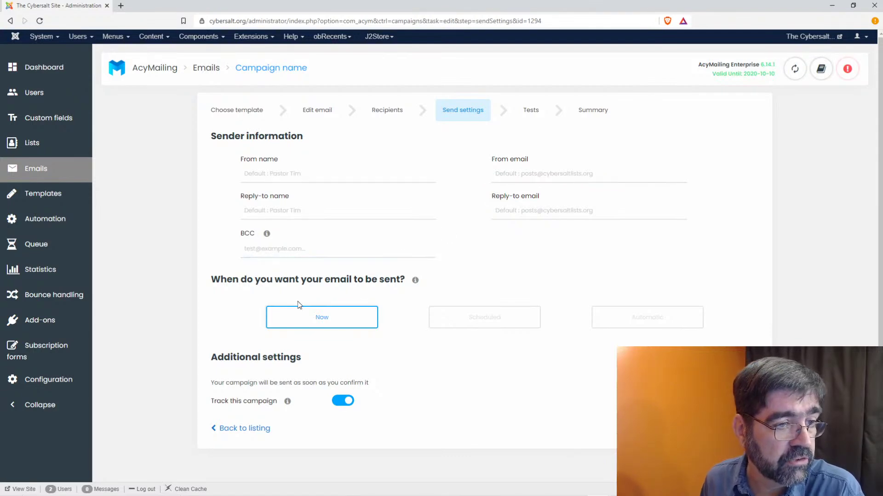
{"action": "left_click", "coordinate": [478, 328]}
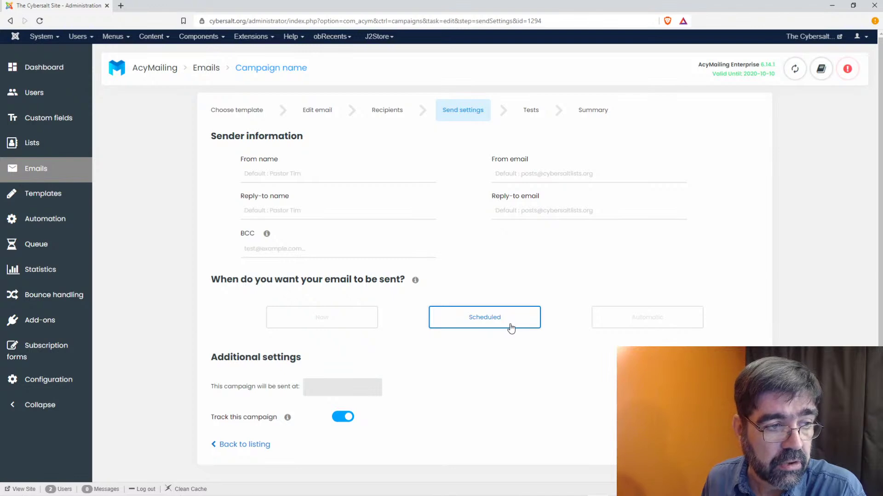
{"action": "left_click", "coordinate": [637, 329]}
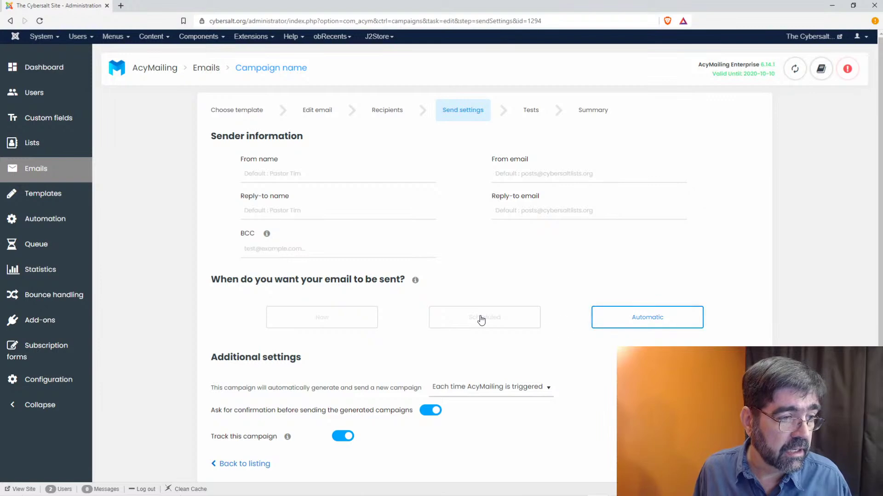
{"action": "scroll", "coordinate": [485, 317], "scroll_direction": "down", "scroll_amount": 1}
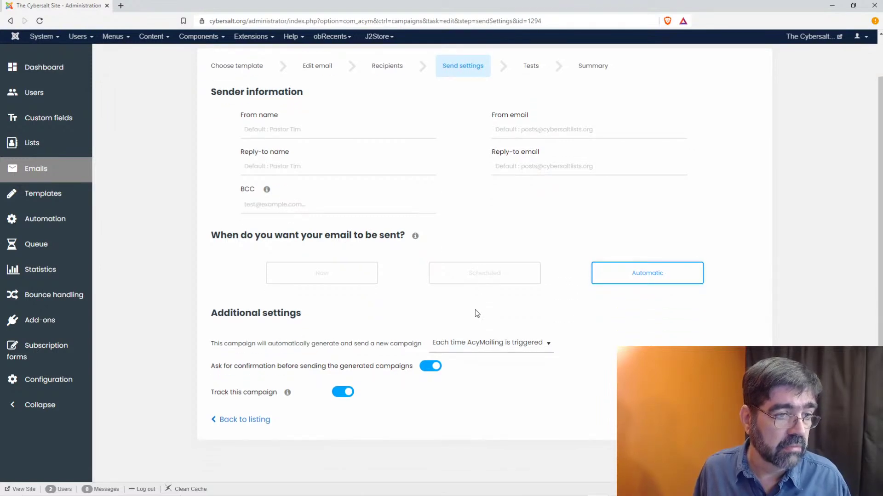
{"action": "left_click", "coordinate": [481, 279]}
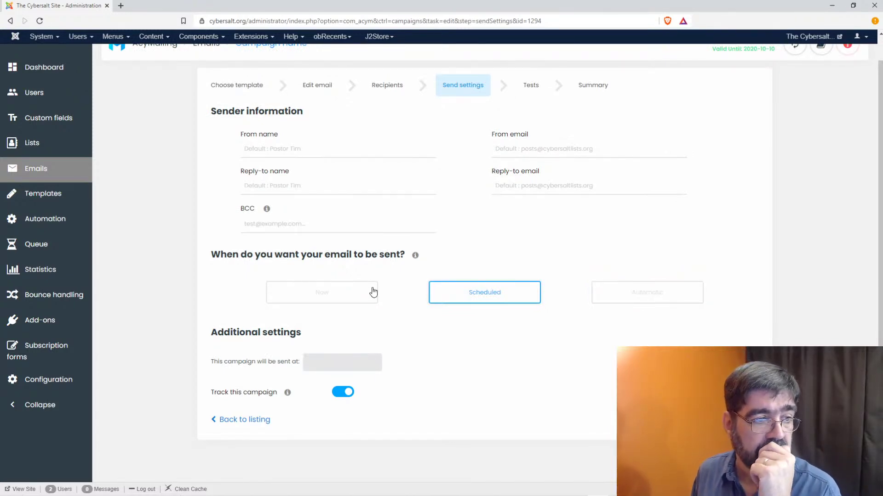
- Pick September 3 in the send-date picker, then dismiss it
{"action": "left_click", "coordinate": [353, 367]}
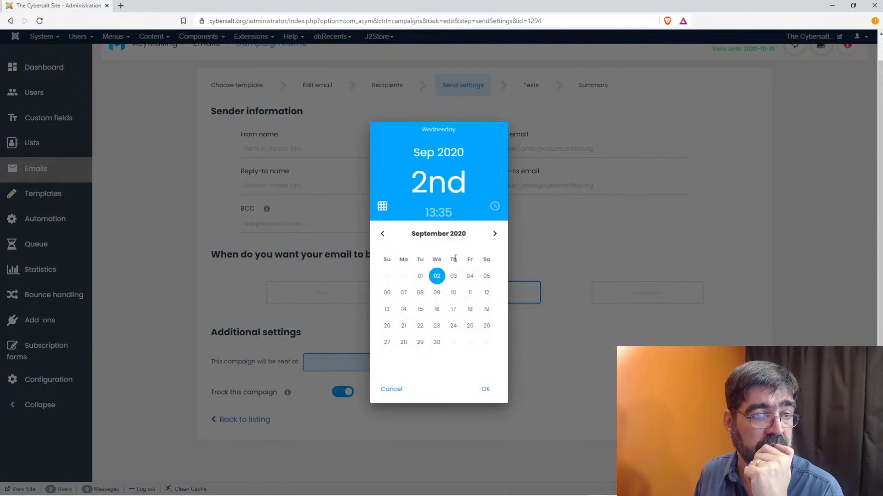
{"action": "left_click", "coordinate": [453, 276]}
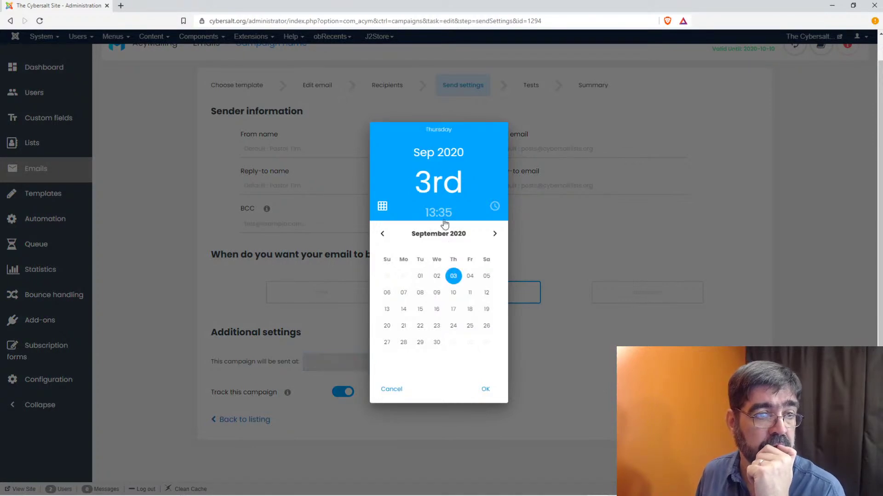
{"action": "left_click", "coordinate": [443, 217]}
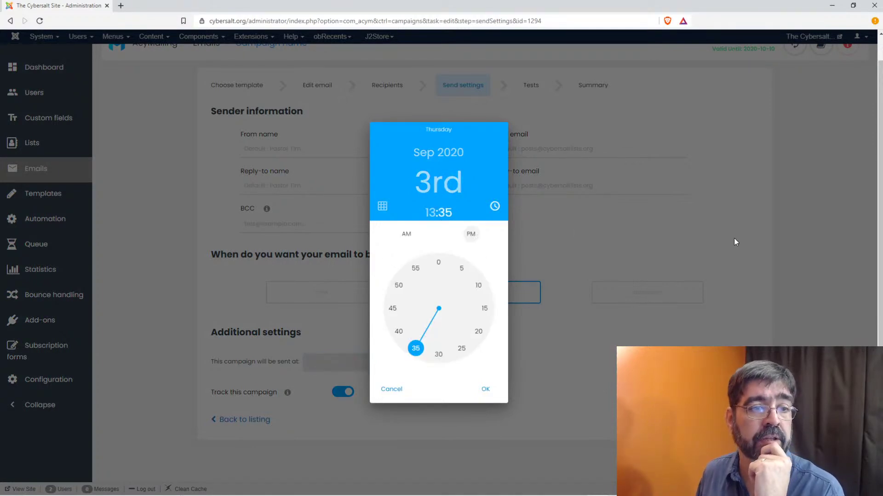
{"action": "left_click", "coordinate": [768, 240]}
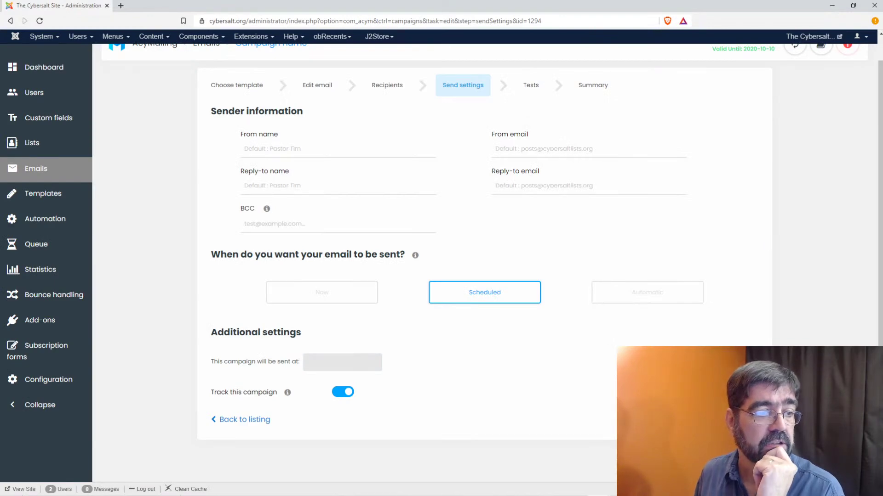
{"action": "left_click", "coordinate": [346, 363]}
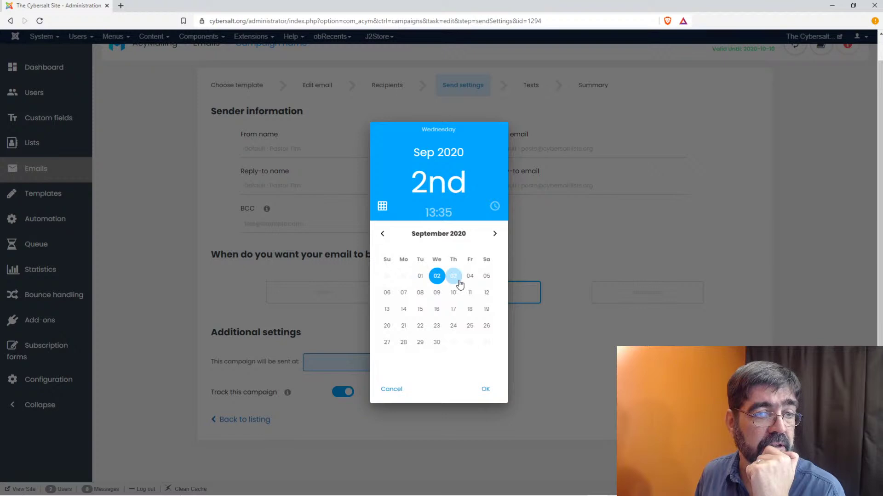
{"action": "left_click", "coordinate": [456, 279]}
{"action": "left_click", "coordinate": [455, 280]}
{"action": "left_click", "coordinate": [439, 263]}
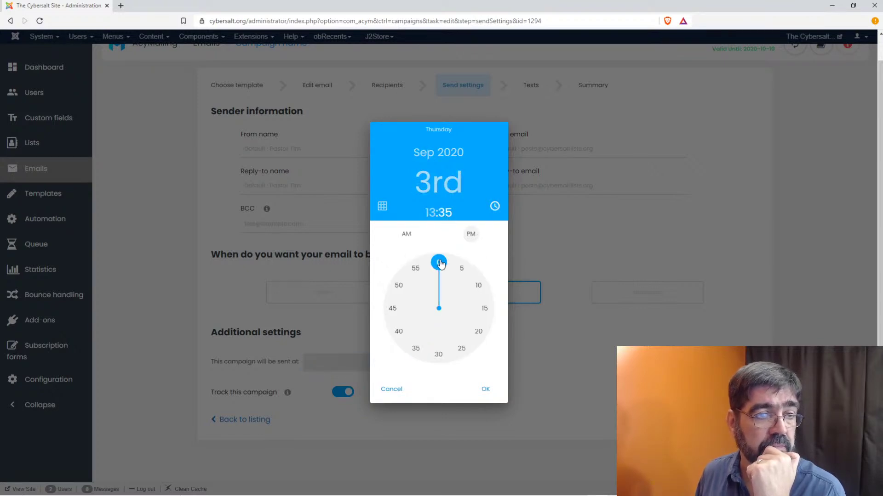
{"action": "left_click", "coordinate": [412, 236]}
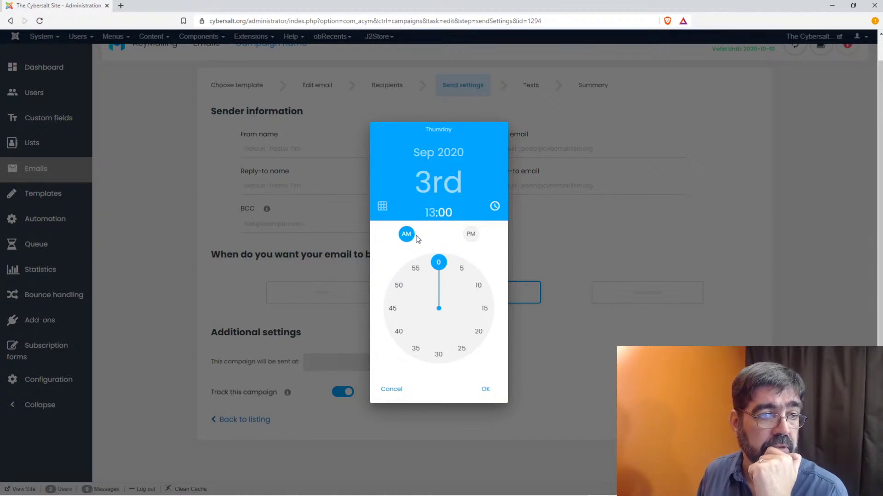
{"action": "left_click", "coordinate": [427, 214]}
{"action": "left_click", "coordinate": [438, 263]}
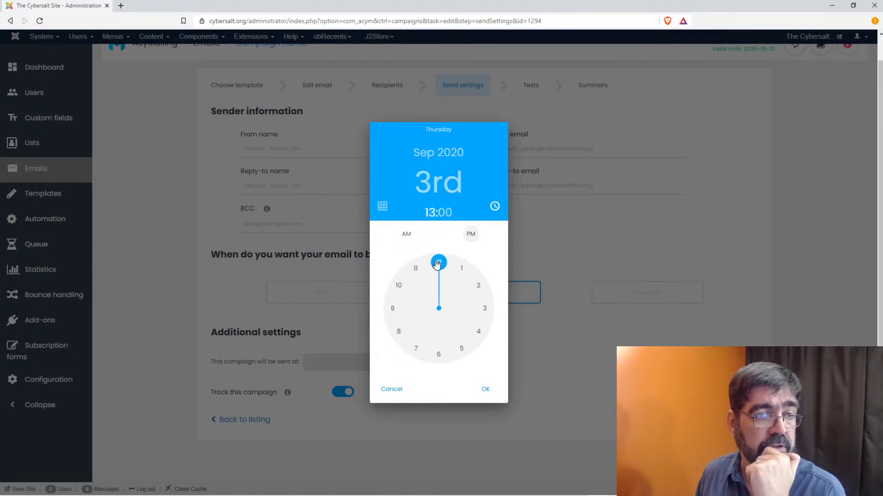
{"action": "left_click", "coordinate": [439, 354]}
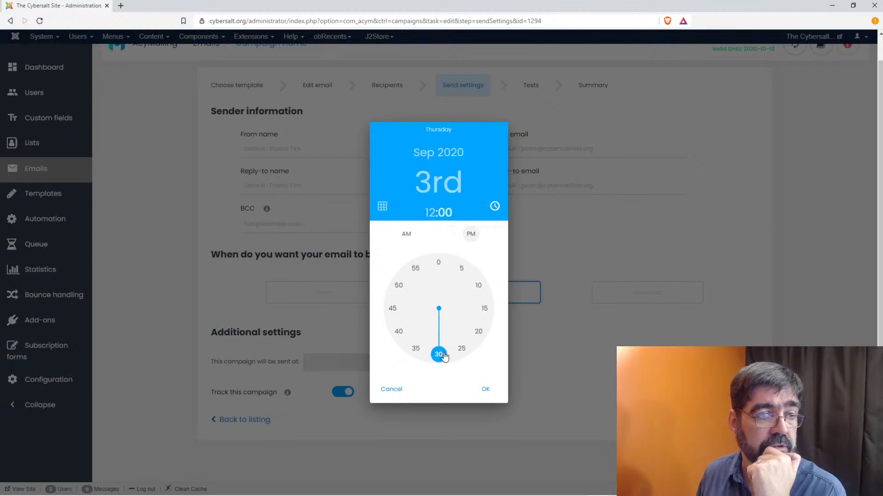
{"action": "left_click", "coordinate": [407, 234]}
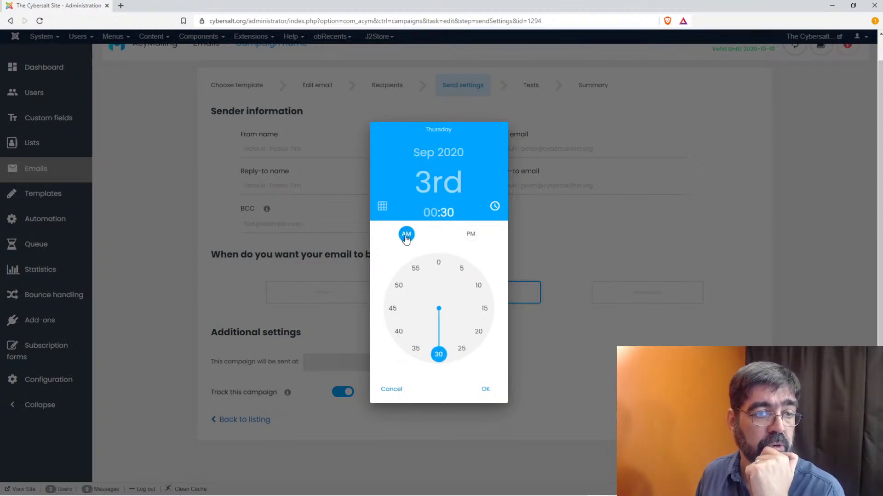
{"action": "left_click", "coordinate": [485, 390]}
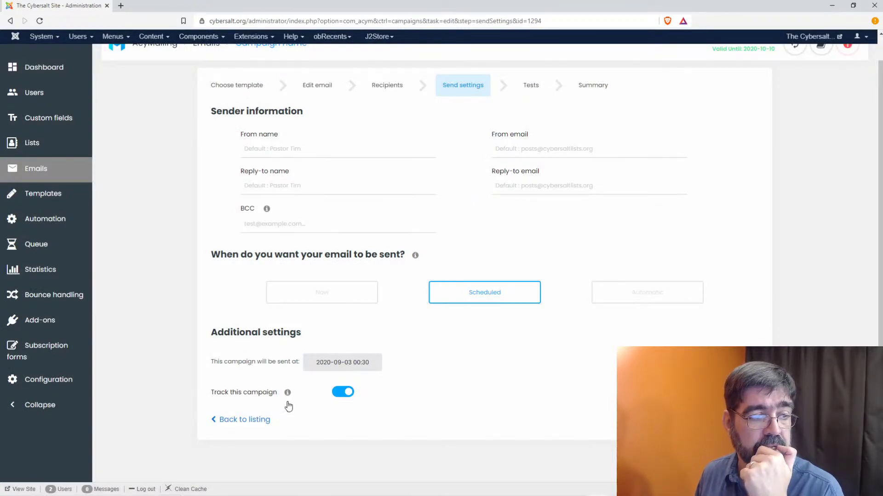
{"action": "mouse_move", "coordinate": [288, 395]}
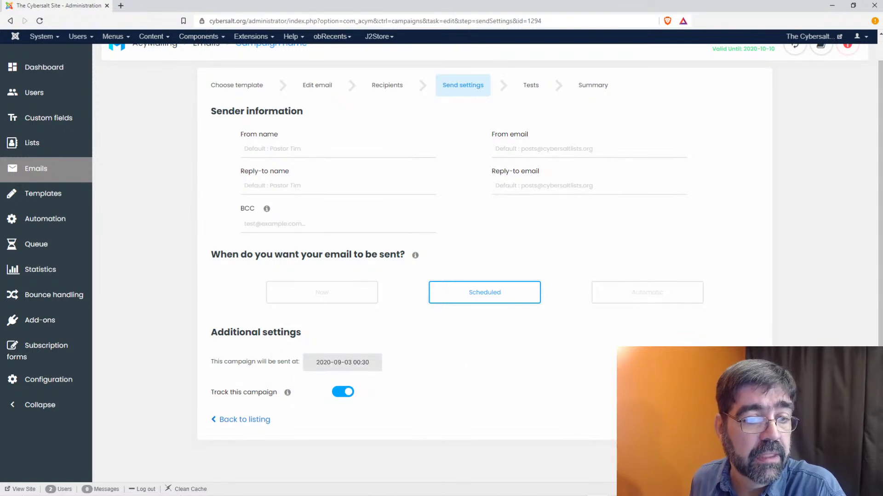
{"action": "scroll", "coordinate": [493, 244], "scroll_direction": "up", "scroll_amount": 1}
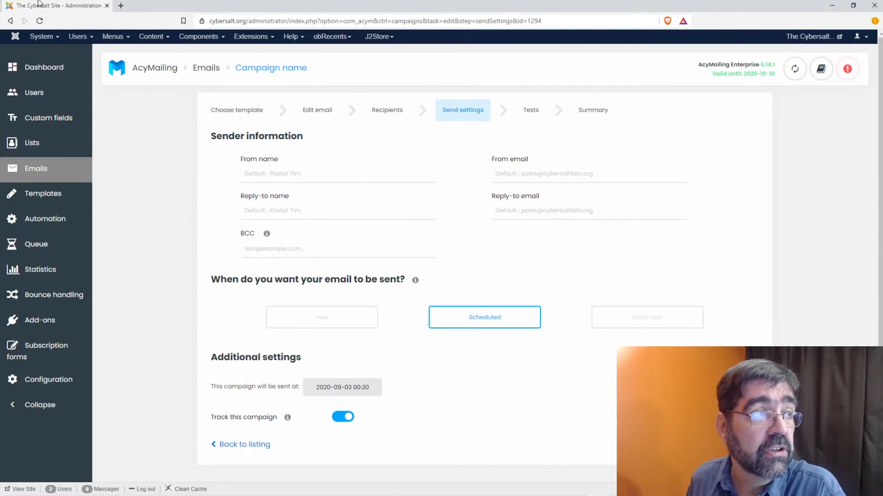
- Send a test of '[Cybersalt Digest] Issue #4577' to the webmaster address
{"action": "left_click_drag", "start_coordinate": [32, 6], "coordinate": [882, 133]}
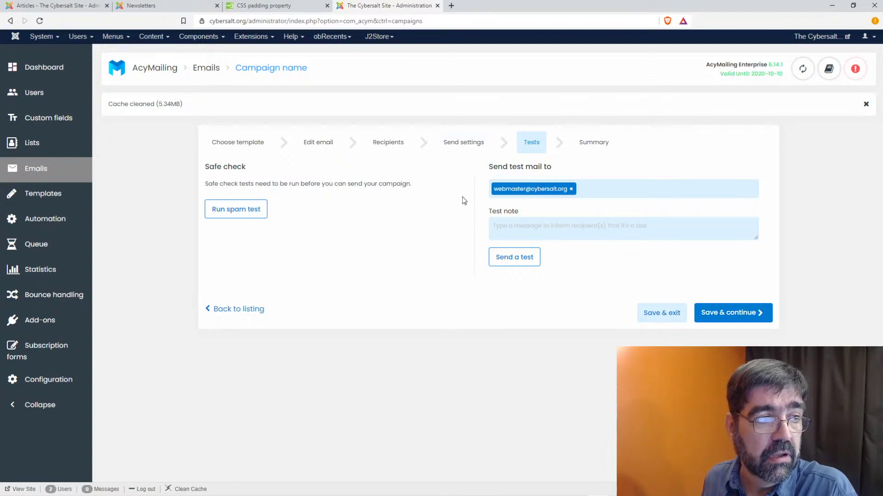
{"action": "left_click", "coordinate": [499, 256]}
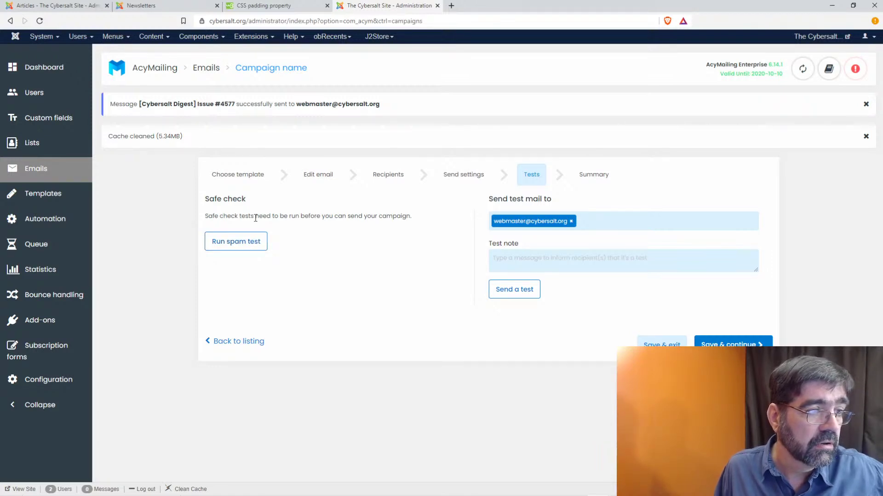
- Run the spam safe check and reveal the broken LinkedIn link flagged by the link check
{"action": "left_click", "coordinate": [252, 238]}
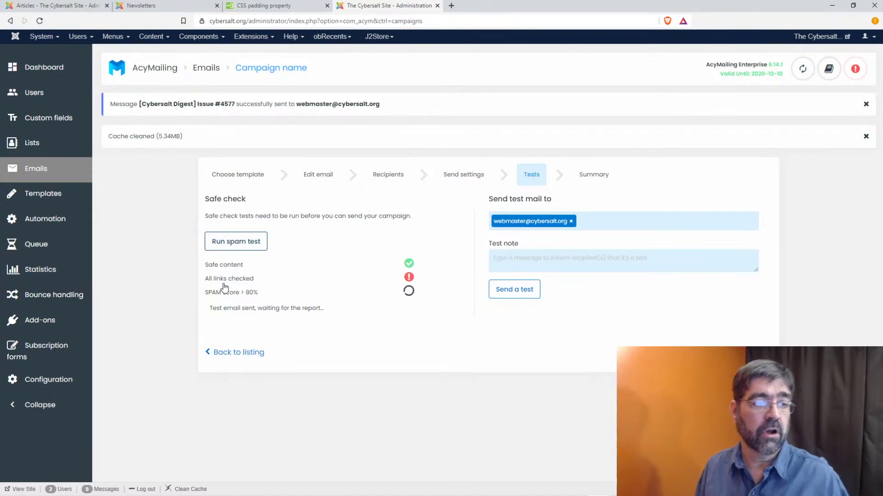
{"action": "left_click", "coordinate": [407, 280]}
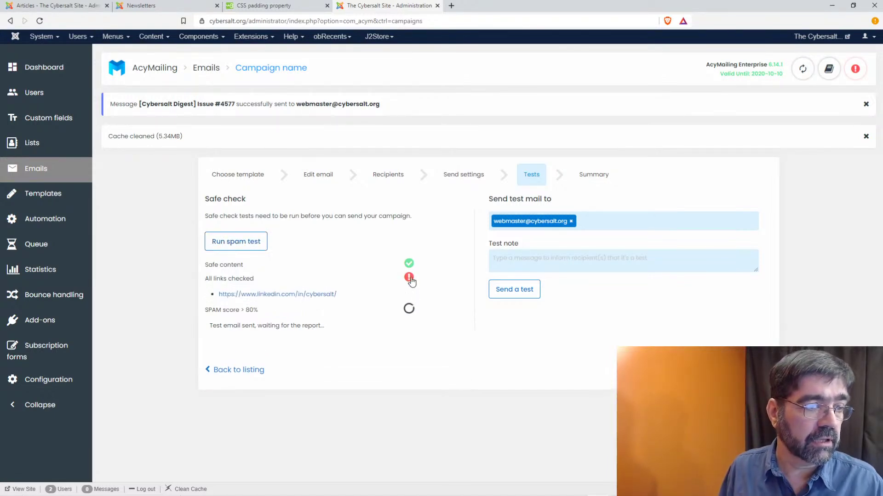
{"action": "right_click", "coordinate": [311, 295]}
- Open the flagged LinkedIn link in a new tab and pass the security puzzle
{"action": "left_click", "coordinate": [316, 302]}
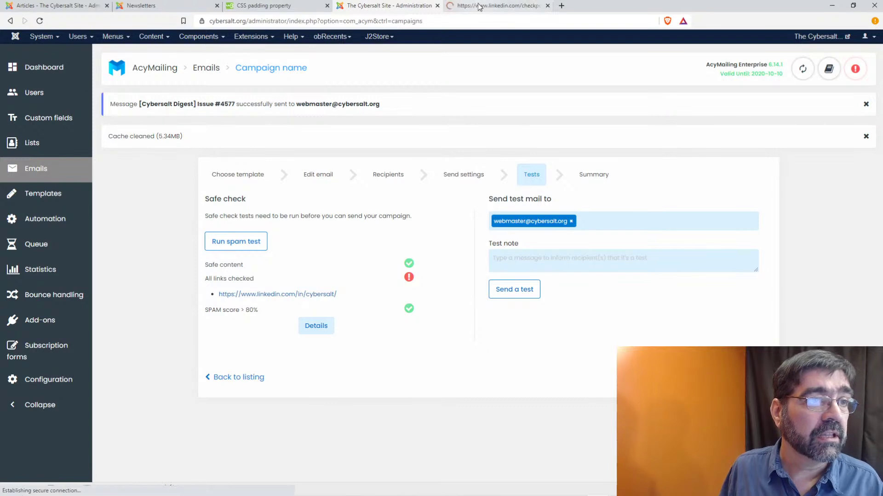
{"action": "left_click", "coordinate": [479, 6]}
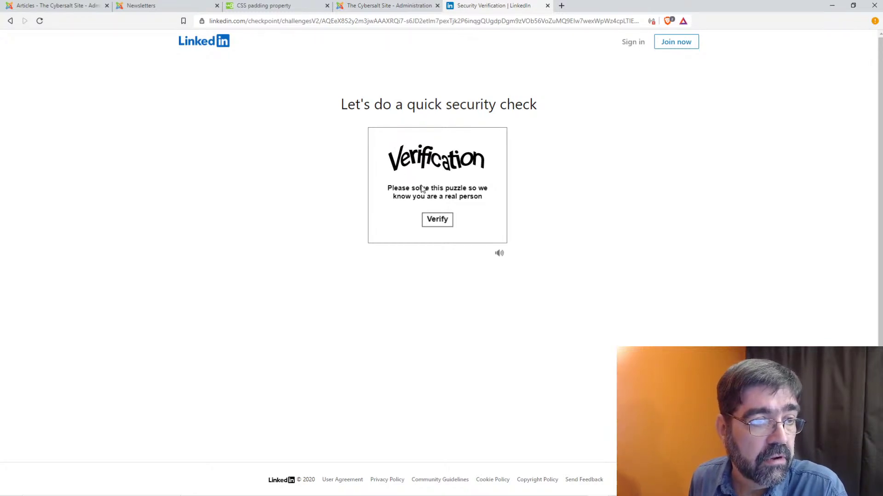
{"action": "left_click", "coordinate": [445, 223]}
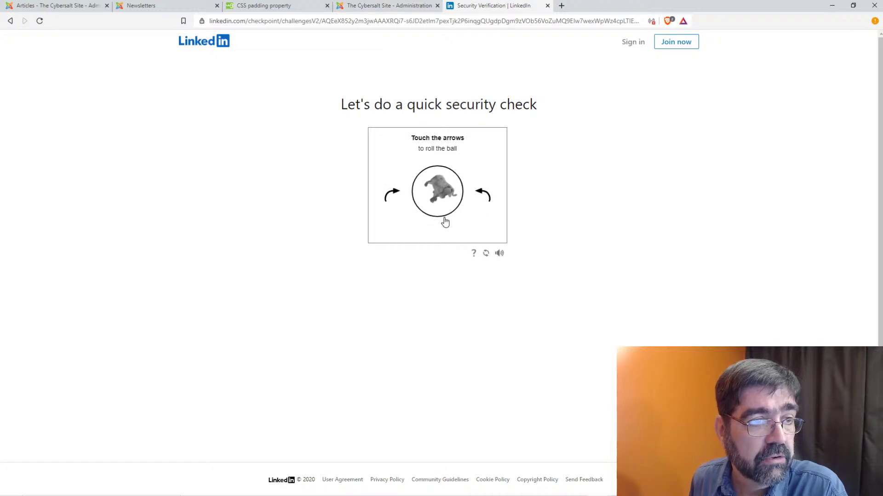
{"action": "left_click", "coordinate": [481, 197]}
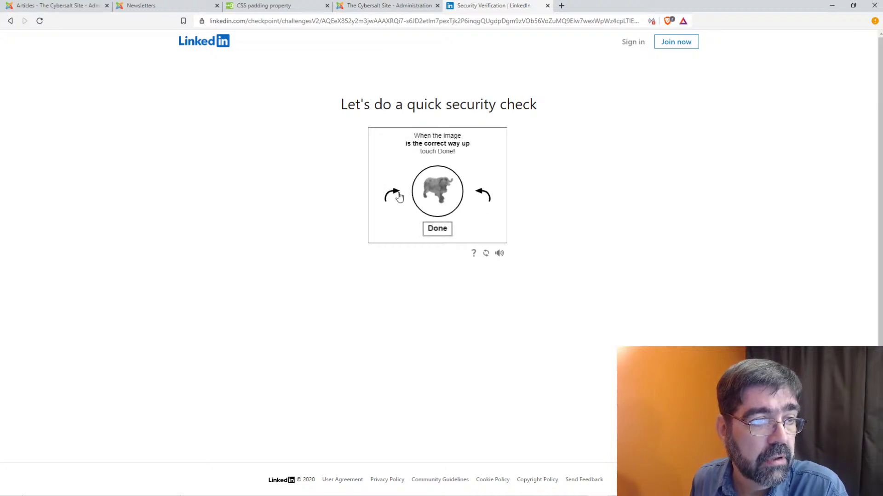
{"action": "left_click", "coordinate": [438, 229]}
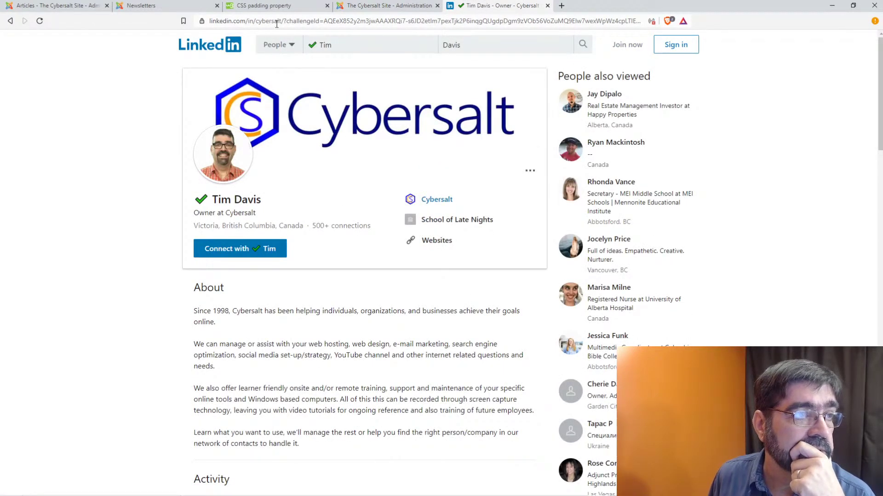
- Copy the Cybersalt LinkedIn profile address and return to the campaign tests tab
{"action": "left_click_drag", "start_coordinate": [284, 21], "coordinate": [205, 21]}
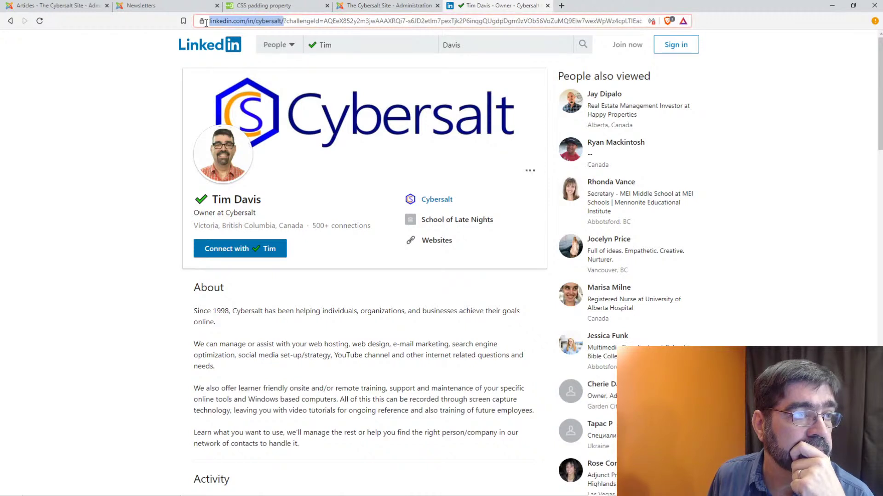
{"action": "right_click", "coordinate": [245, 21]}
{"action": "left_click", "coordinate": [275, 70]}
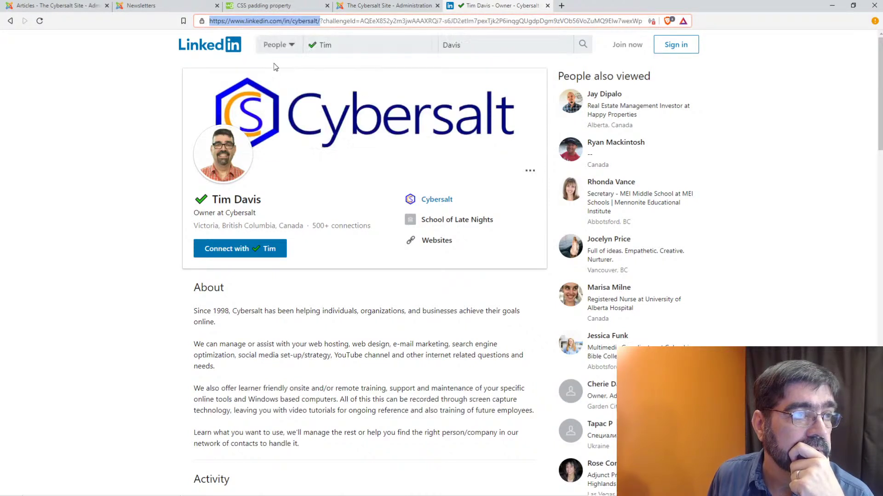
{"action": "left_click", "coordinate": [381, 6]}
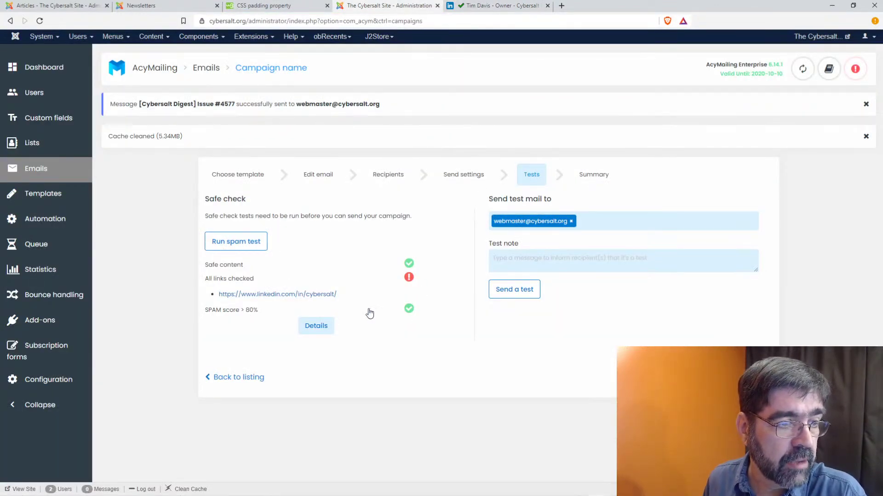
- Open the detailed spam test report and expand 'The body of your message contains errors'
{"action": "left_click", "coordinate": [408, 309]}
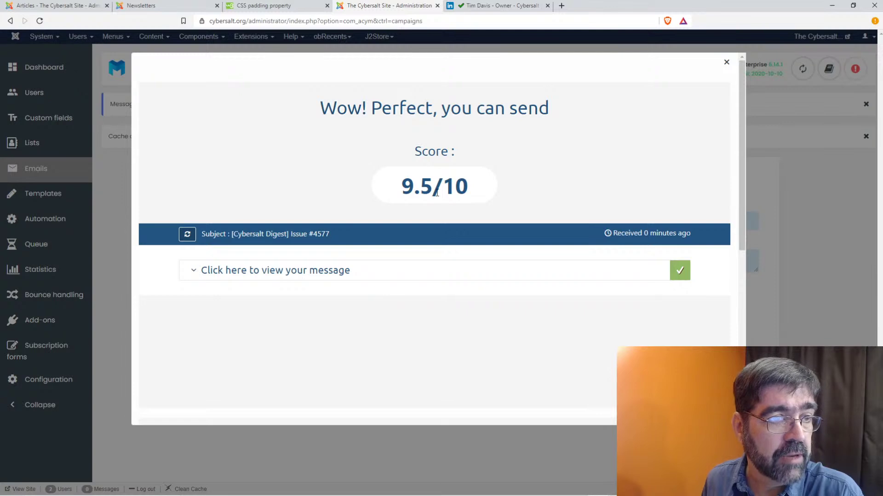
{"action": "scroll", "coordinate": [426, 233], "scroll_direction": "down", "scroll_amount": 1}
{"action": "scroll", "coordinate": [426, 232], "scroll_direction": "down", "scroll_amount": 1}
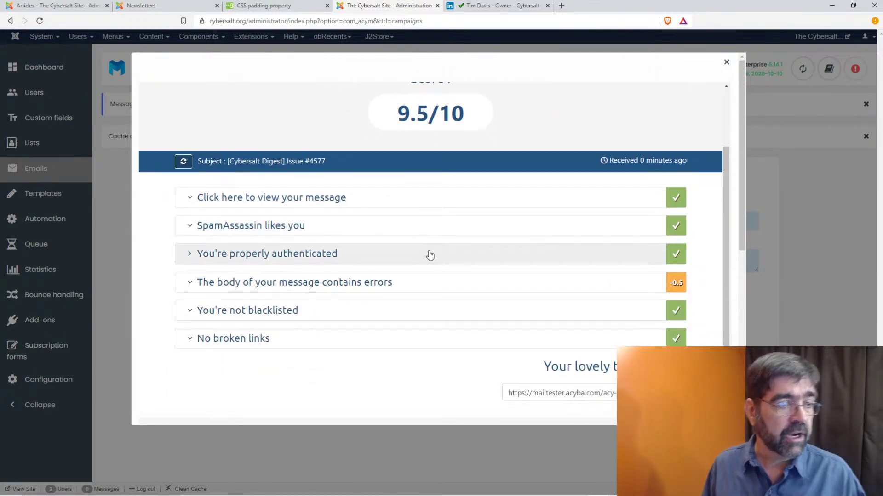
{"action": "left_click", "coordinate": [190, 285]}
- Expand the 'We found 1 images without alt attribute' details
{"action": "scroll", "coordinate": [299, 296], "scroll_direction": "down", "scroll_amount": 2}
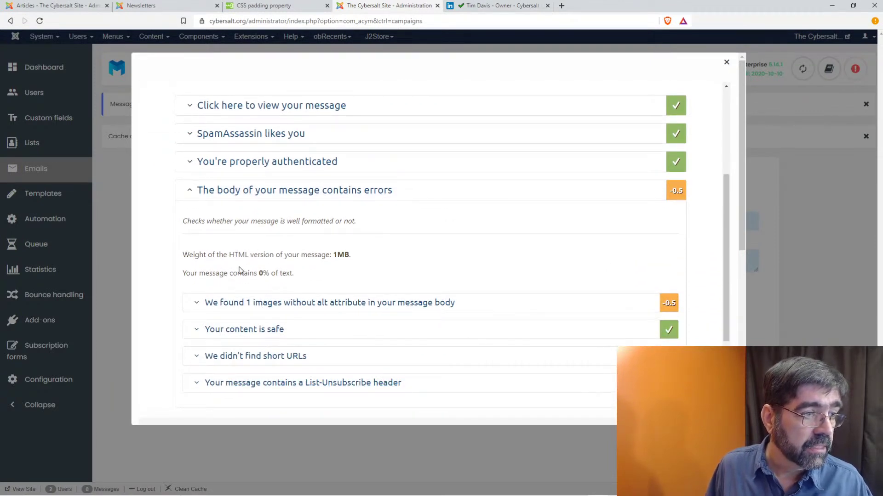
{"action": "scroll", "coordinate": [257, 271], "scroll_direction": "down", "scroll_amount": 1}
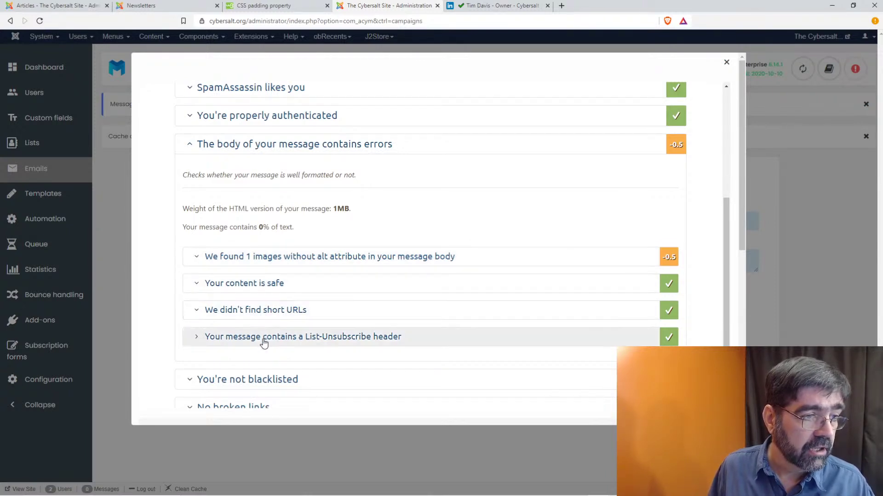
{"action": "scroll", "coordinate": [315, 260], "scroll_direction": "down", "scroll_amount": 4}
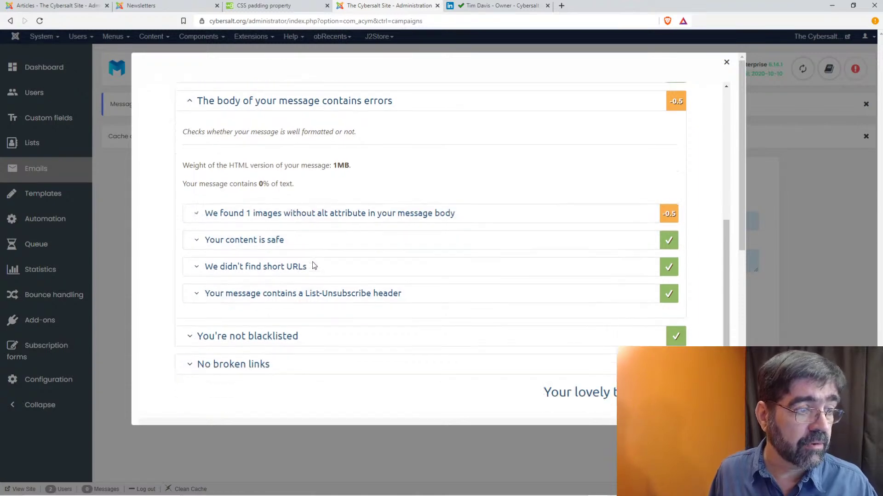
{"action": "scroll", "coordinate": [315, 256], "scroll_direction": "up", "scroll_amount": 6}
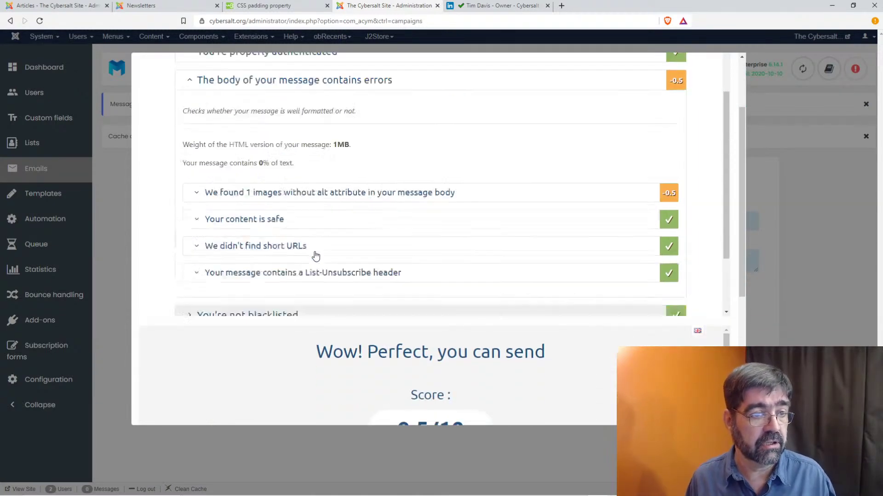
{"action": "scroll", "coordinate": [303, 230], "scroll_direction": "down", "scroll_amount": 1}
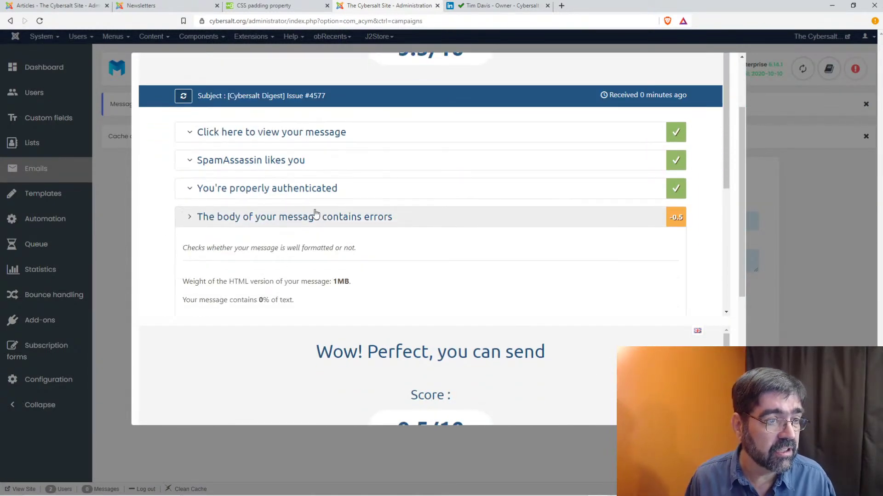
{"action": "scroll", "coordinate": [306, 225], "scroll_direction": "down", "scroll_amount": 1}
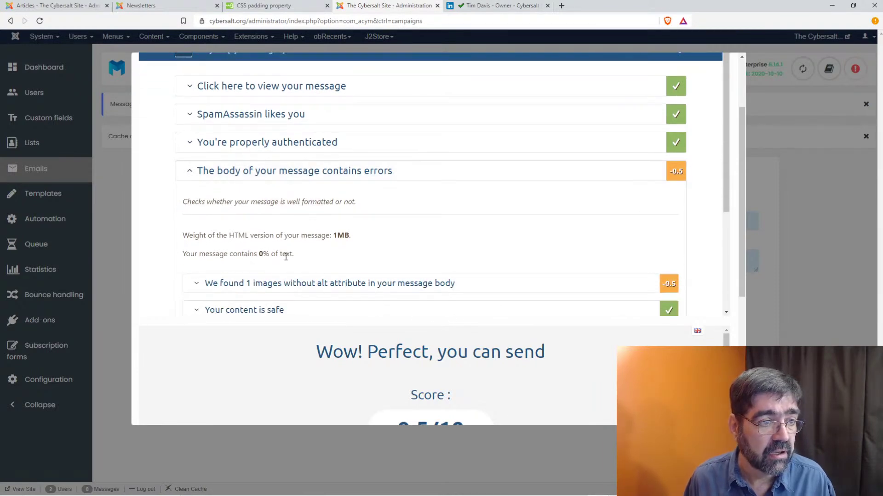
{"action": "left_click", "coordinate": [197, 285]}
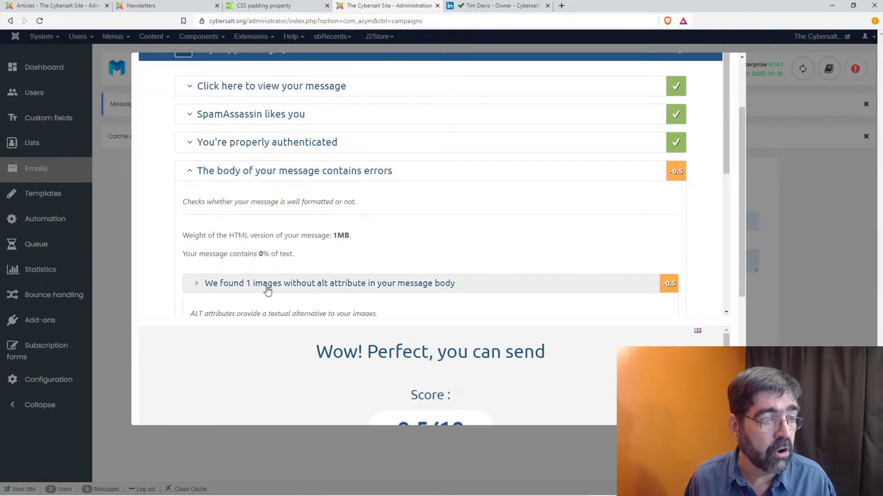
{"action": "left_click", "coordinate": [309, 284]}
{"action": "scroll", "coordinate": [395, 225], "scroll_direction": "down", "scroll_amount": 2}
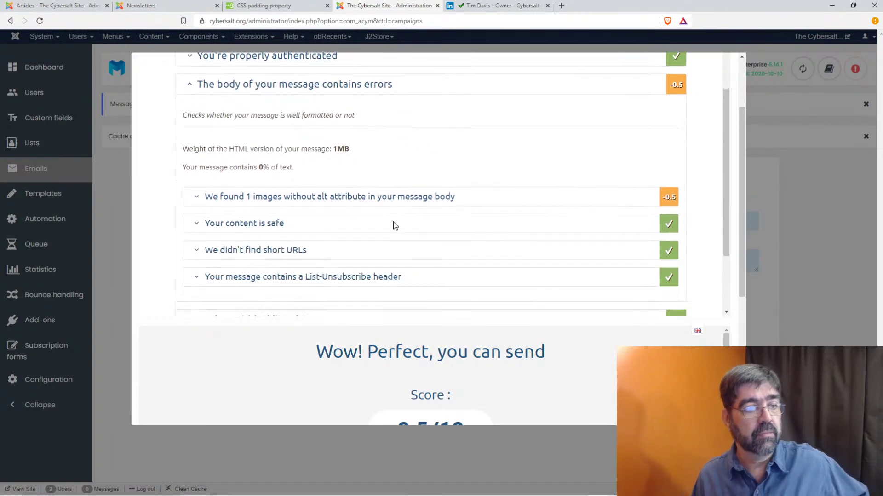
{"action": "left_click", "coordinate": [279, 198]}
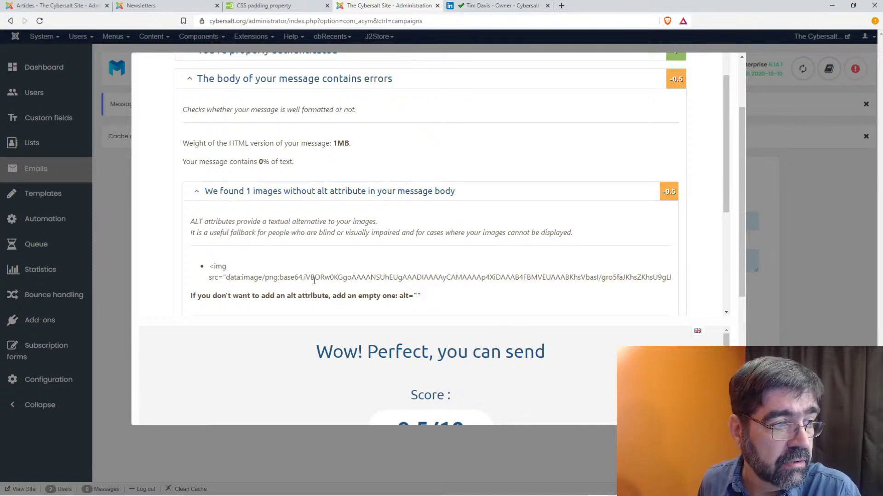
- Select the img src line of the image missing its alt attribute
{"action": "left_click_drag", "start_coordinate": [324, 280], "coordinate": [628, 274]}
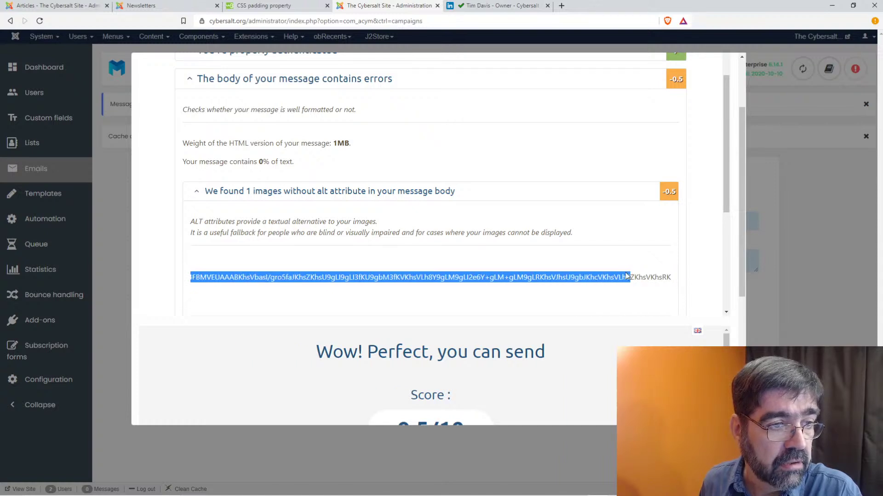
{"action": "left_click", "coordinate": [398, 277]}
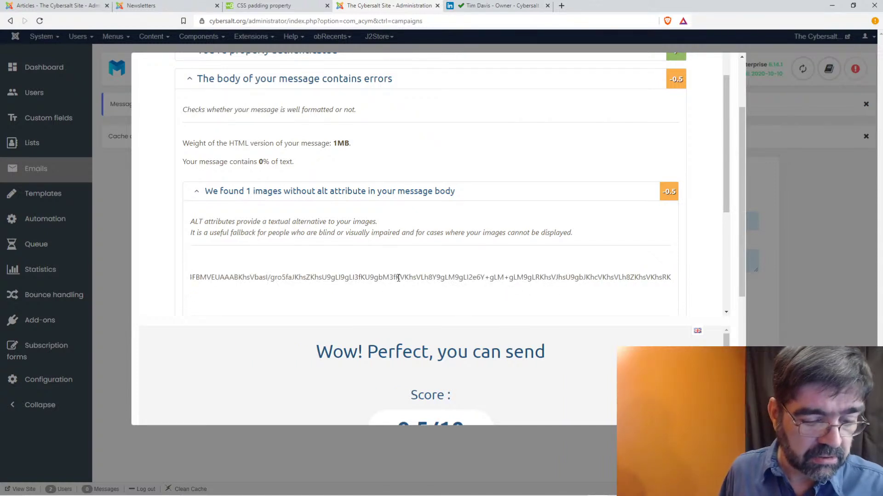
{"action": "left_click_drag", "start_coordinate": [398, 278], "coordinate": [124, 278]}
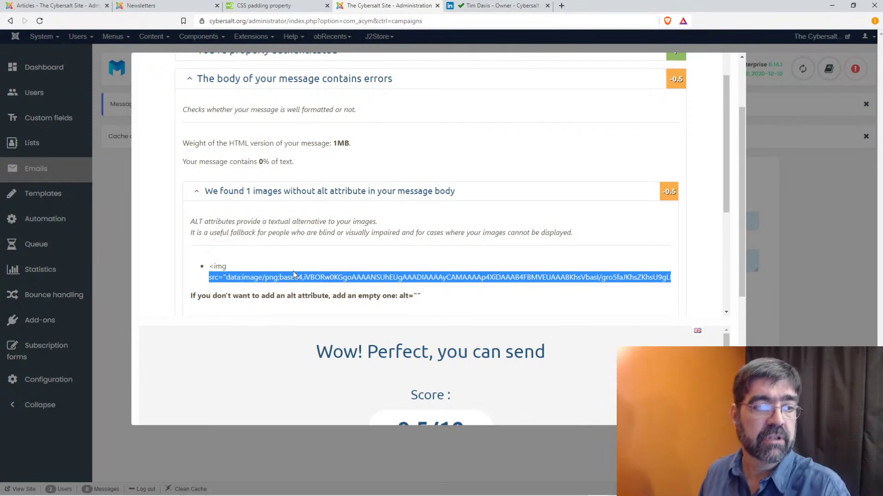
{"action": "scroll", "coordinate": [482, 324], "scroll_direction": "down", "scroll_amount": 1}
{"action": "scroll", "coordinate": [485, 326], "scroll_direction": "down", "scroll_amount": 4}
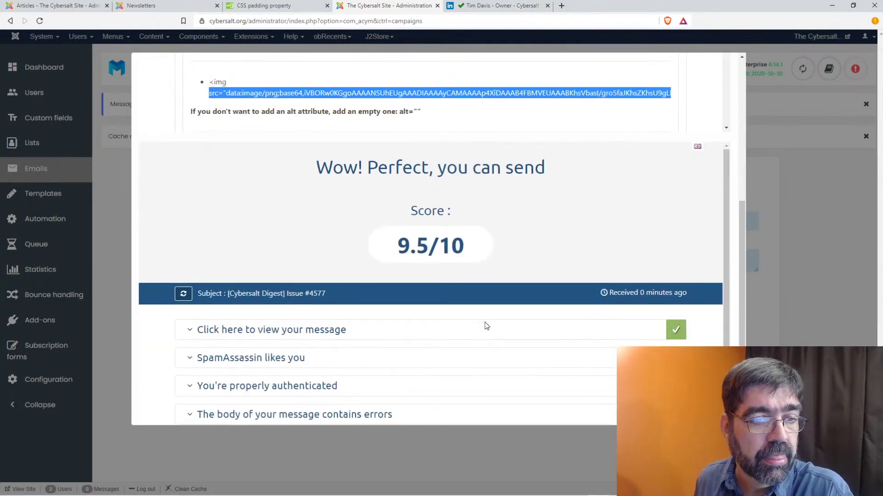
{"action": "scroll", "coordinate": [485, 325], "scroll_direction": "down", "scroll_amount": 2}
{"action": "scroll", "coordinate": [515, 280], "scroll_direction": "up", "scroll_amount": 2}
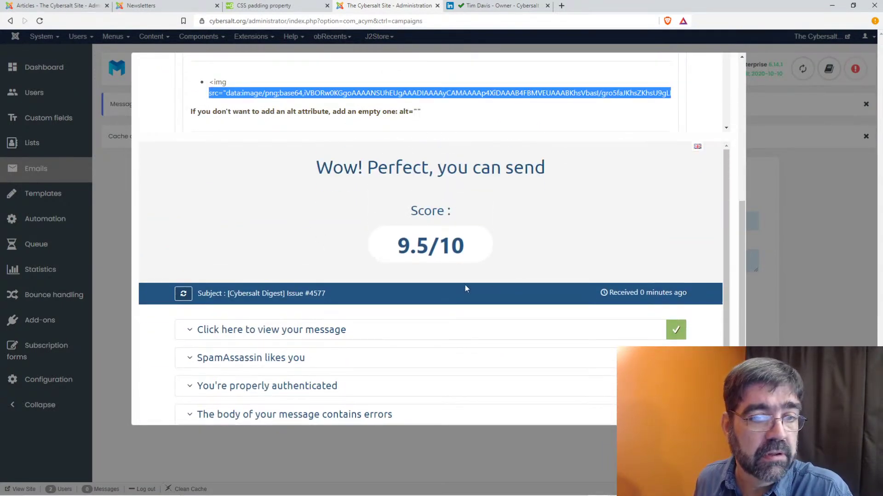
- Close the spam test results and add The Cybersalt Digest list to the campaign's recipients
{"action": "left_click", "coordinate": [112, 194]}
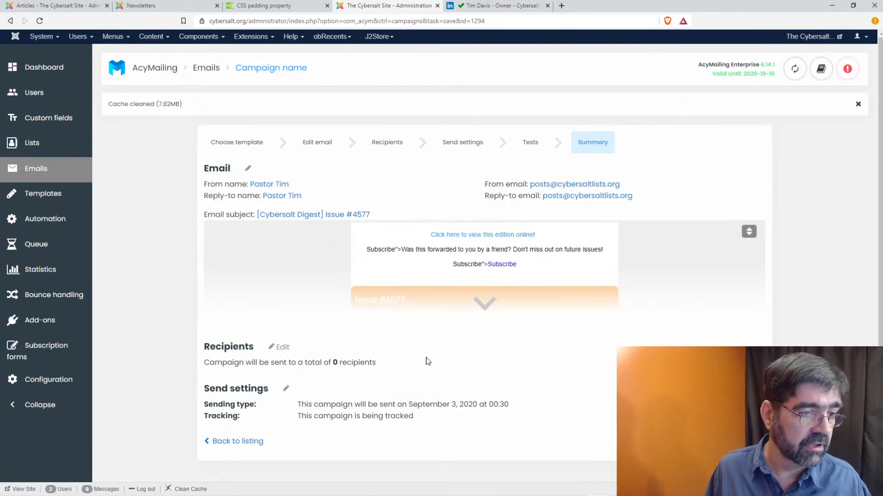
{"action": "left_click", "coordinate": [281, 349]}
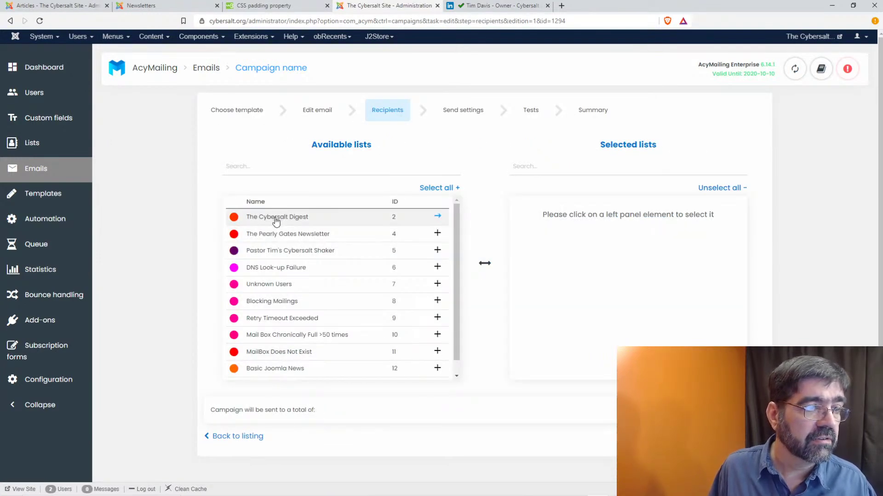
{"action": "left_click", "coordinate": [275, 219]}
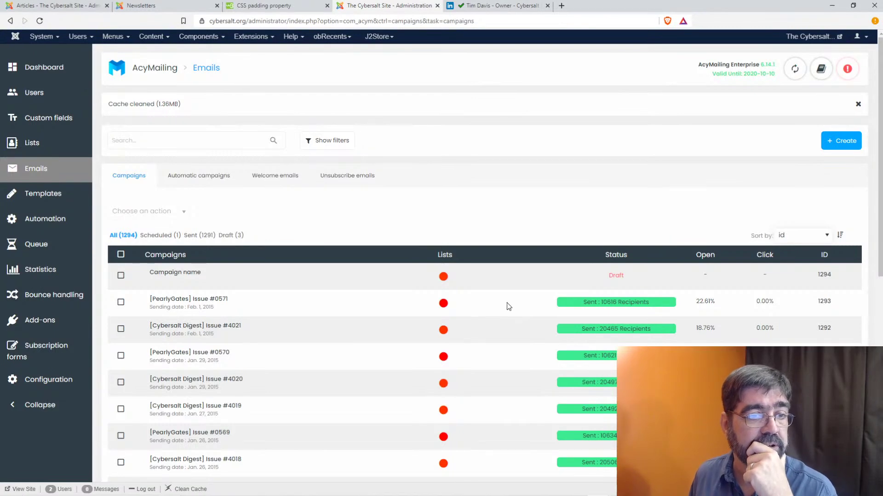
- Rename the draft campaign to its email subject, '[Cybersalt Digest] Issue #4577'
{"action": "left_click", "coordinate": [165, 276]}
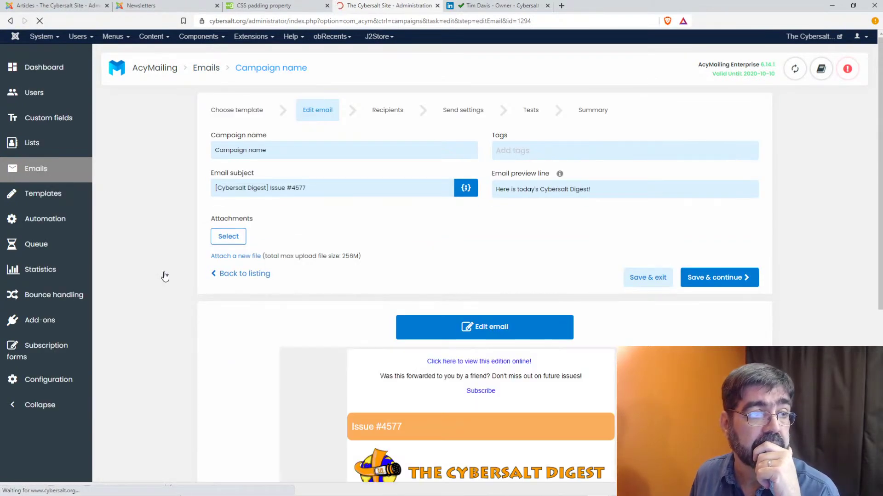
{"action": "left_click_drag", "start_coordinate": [321, 188], "coordinate": [214, 189]}
{"action": "key", "text": "ctrl+c"}
{"action": "left_click_drag", "start_coordinate": [264, 144], "coordinate": [190, 149]}
{"action": "key", "text": "ctrl+v"}
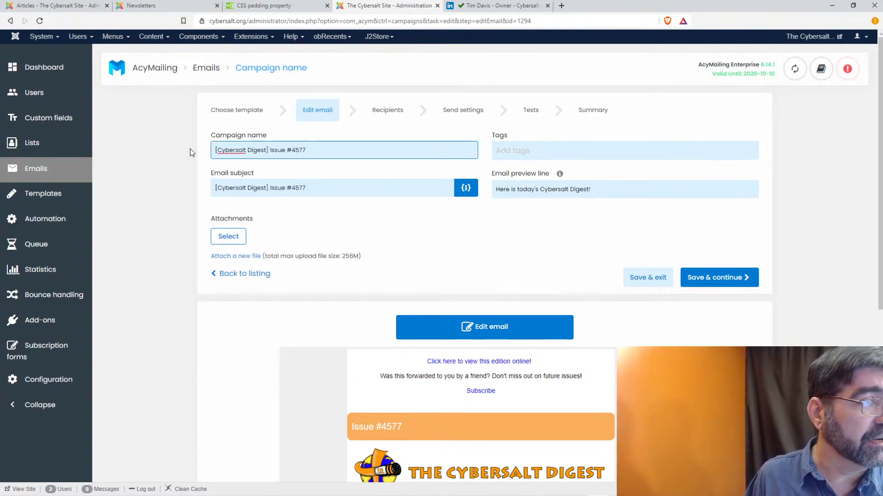
- Save through send settings to the summary showing 11,716 subscribers, then switch to Firefox
{"action": "left_click", "coordinate": [712, 283]}
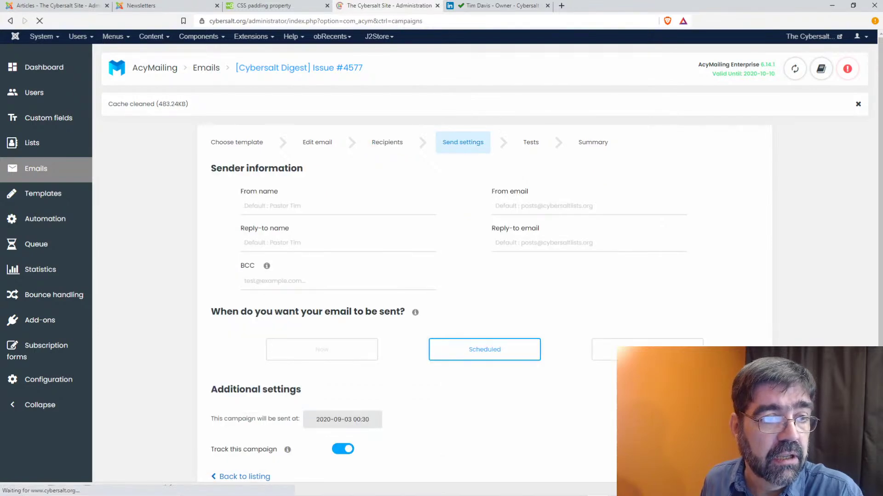
{"action": "left_click", "coordinate": [725, 320]}
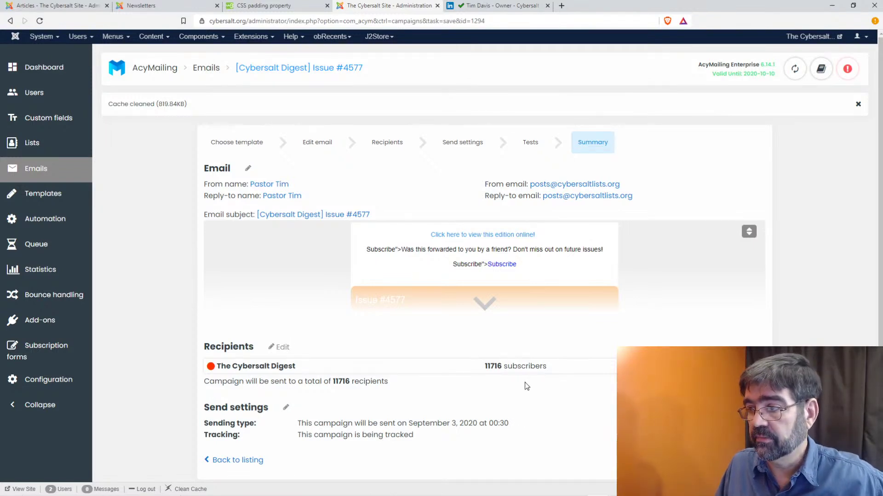
{"action": "scroll", "coordinate": [529, 386], "scroll_direction": "down", "scroll_amount": 1}
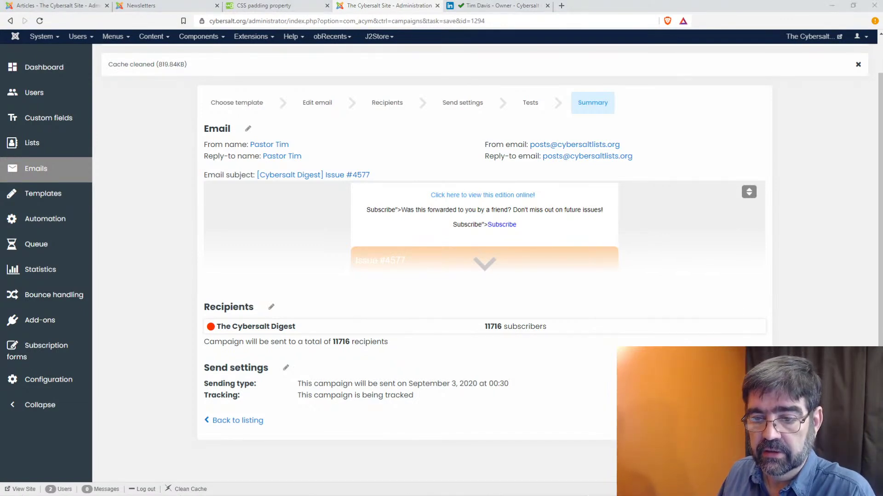
{"action": "key", "text": "alt+Tab"}
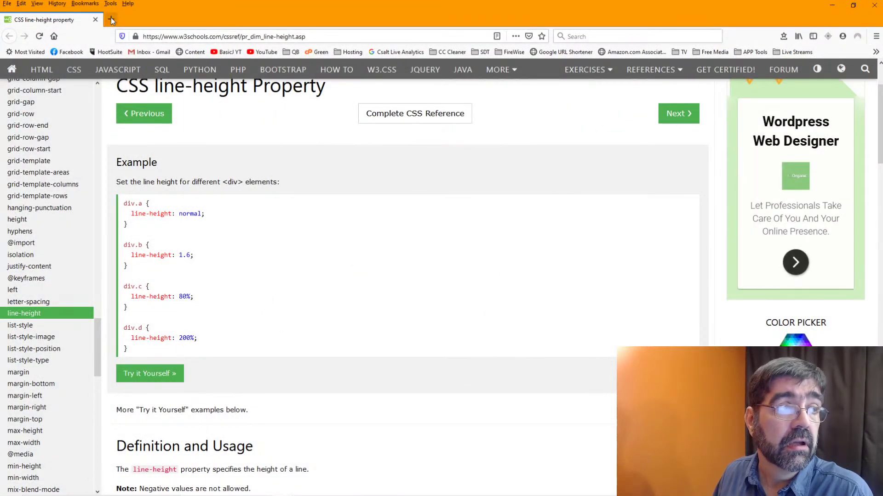
- Drag the Gmail Firefox window in from the right edge over the line-height page
{"action": "left_click", "coordinate": [111, 19]}
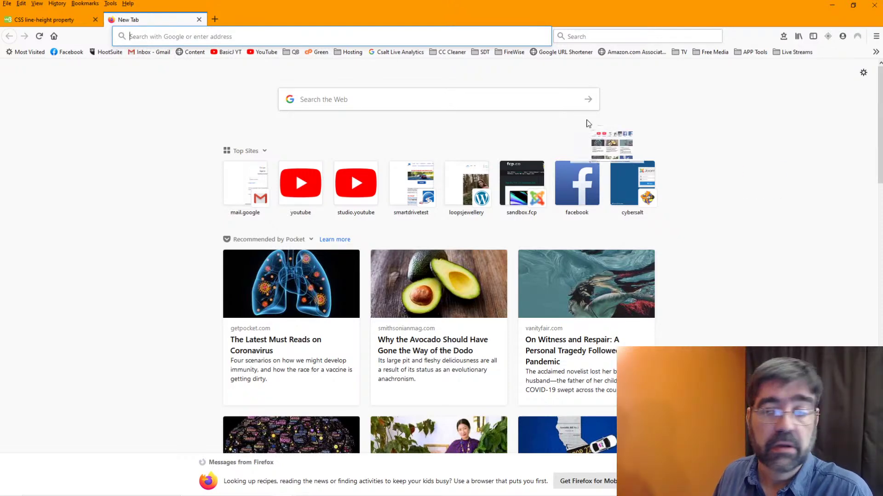
{"action": "key", "text": "ctrl+w"}
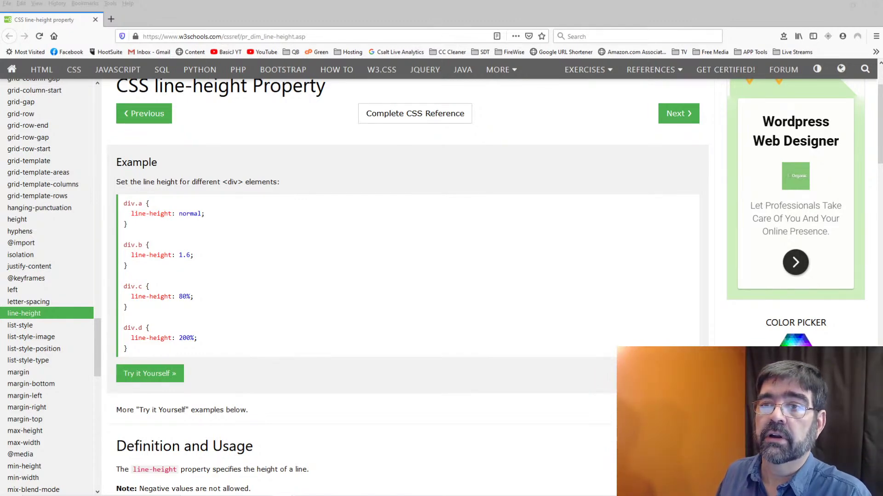
{"action": "left_click_drag", "start_coordinate": [882, 32], "coordinate": [554, 32]}
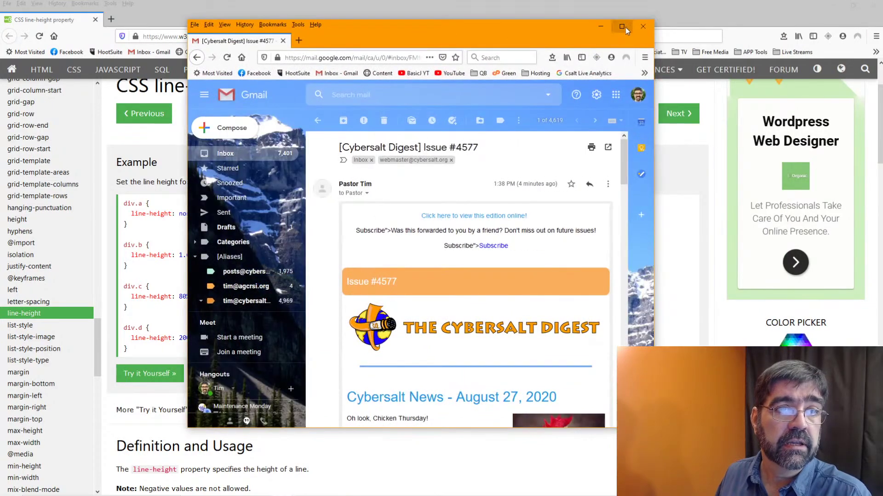
- Maximize Gmail and scroll through the Issue #4577 email, returning to the Cybersalt News headline link
{"action": "left_click", "coordinate": [622, 27]}
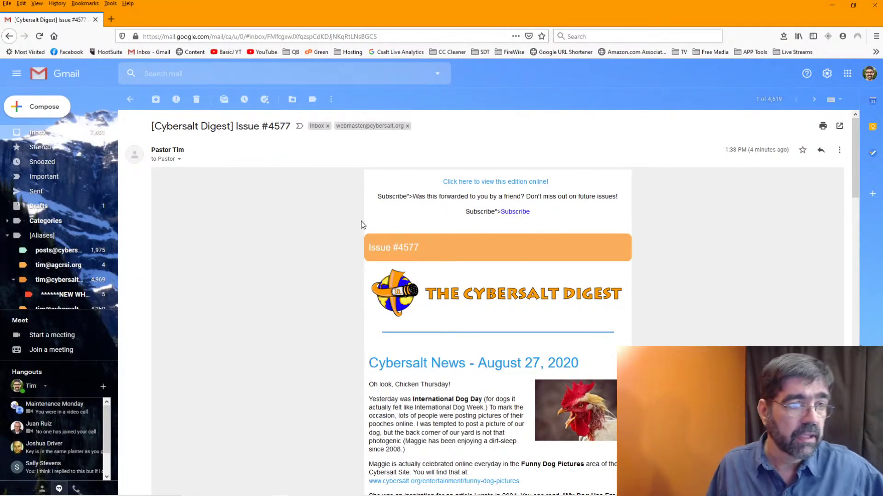
{"action": "scroll", "coordinate": [361, 222], "scroll_direction": "down", "scroll_amount": 5}
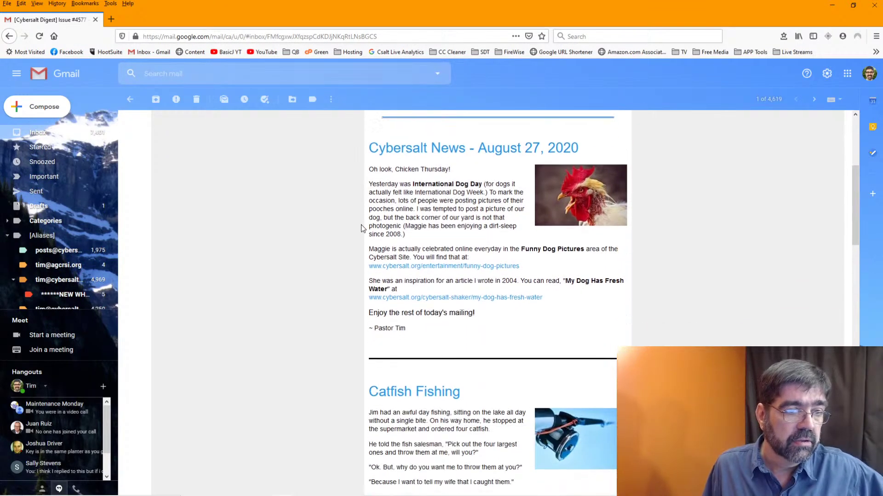
{"action": "scroll", "coordinate": [362, 228], "scroll_direction": "down", "scroll_amount": 4}
{"action": "scroll", "coordinate": [361, 229], "scroll_direction": "down", "scroll_amount": 4}
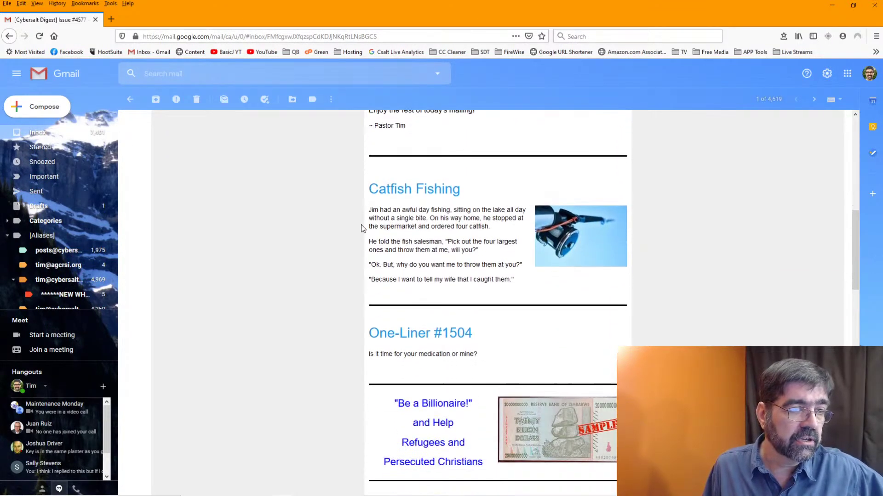
{"action": "scroll", "coordinate": [362, 229], "scroll_direction": "down", "scroll_amount": 4}
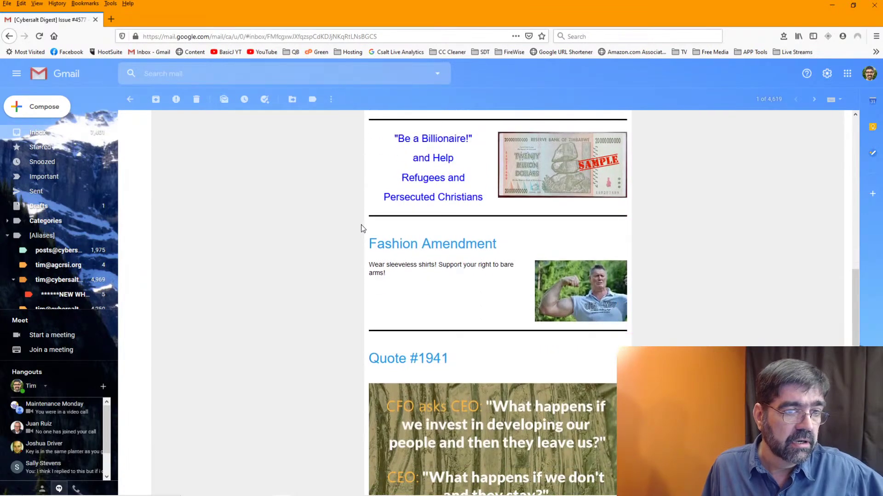
{"action": "scroll", "coordinate": [361, 228], "scroll_direction": "down", "scroll_amount": 5}
{"action": "scroll", "coordinate": [361, 229], "scroll_direction": "down", "scroll_amount": 4}
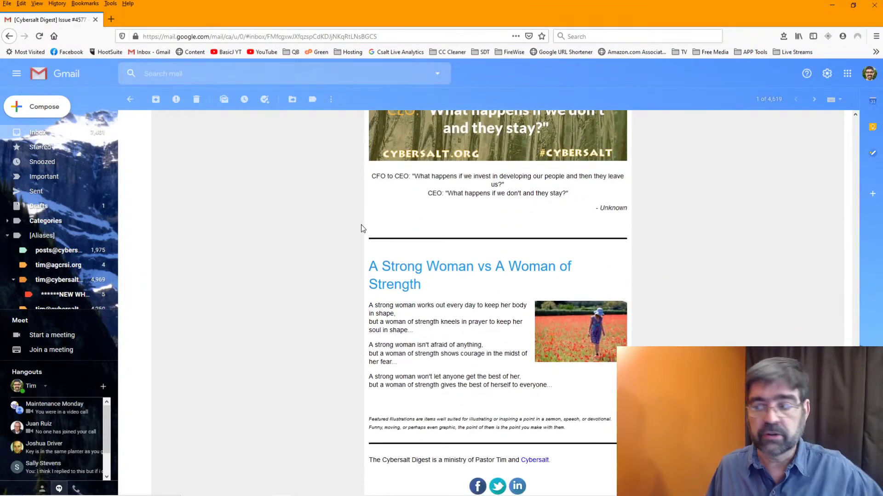
{"action": "scroll", "coordinate": [361, 228], "scroll_direction": "down", "scroll_amount": 3}
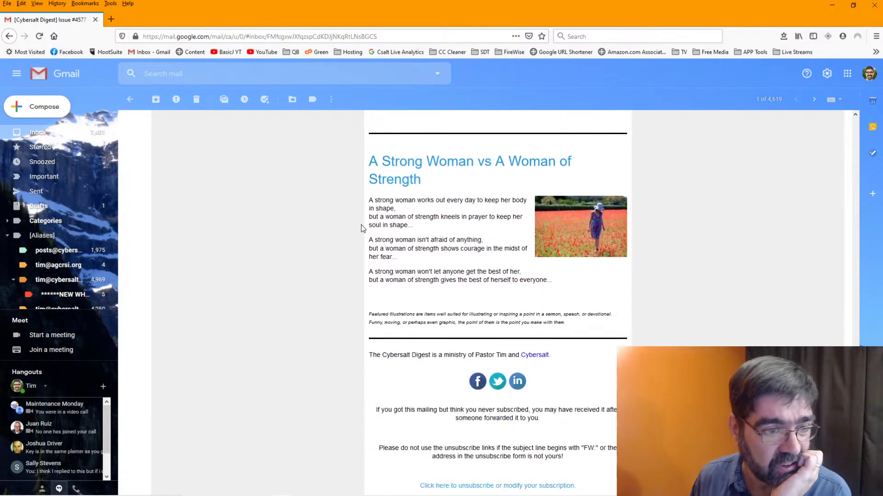
{"action": "scroll", "coordinate": [362, 228], "scroll_direction": "down", "scroll_amount": 3}
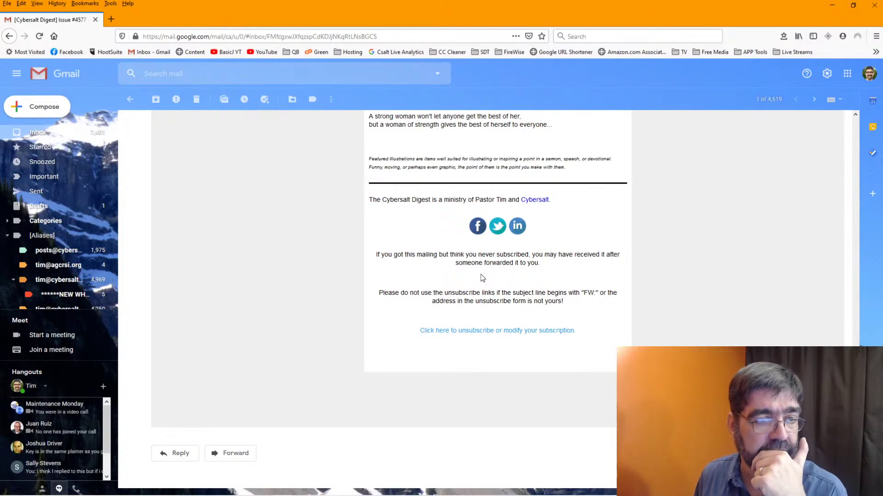
{"action": "scroll", "coordinate": [481, 275], "scroll_direction": "up", "scroll_amount": 10}
{"action": "scroll", "coordinate": [481, 279], "scroll_direction": "up", "scroll_amount": 10}
{"action": "scroll", "coordinate": [481, 277], "scroll_direction": "up", "scroll_amount": 4}
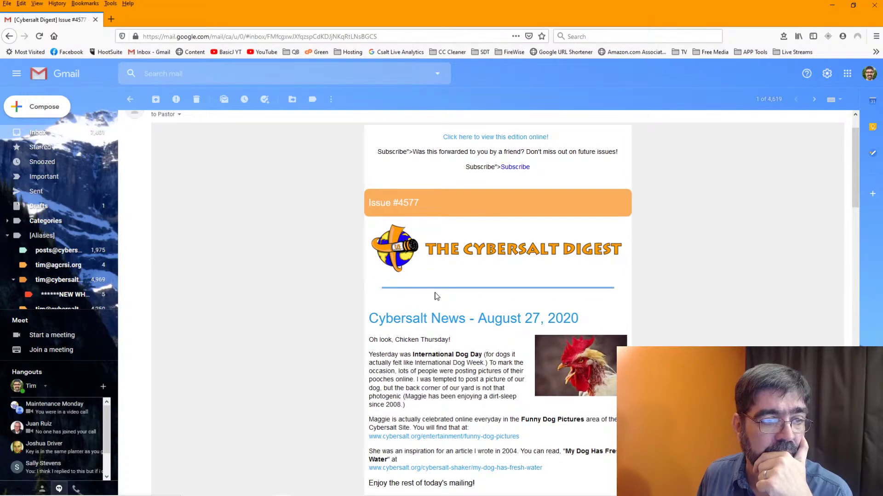
{"action": "right_click", "coordinate": [408, 325]}
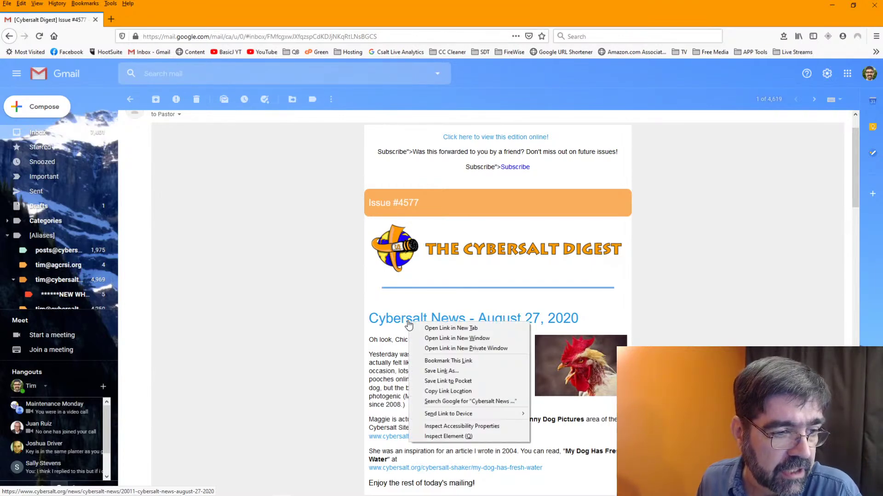
{"action": "left_click", "coordinate": [437, 436]}
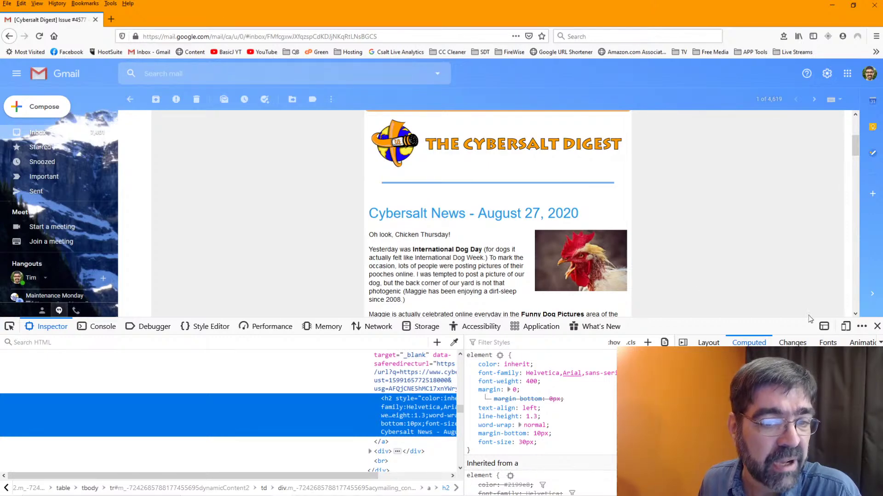
{"action": "left_click", "coordinate": [876, 326]}
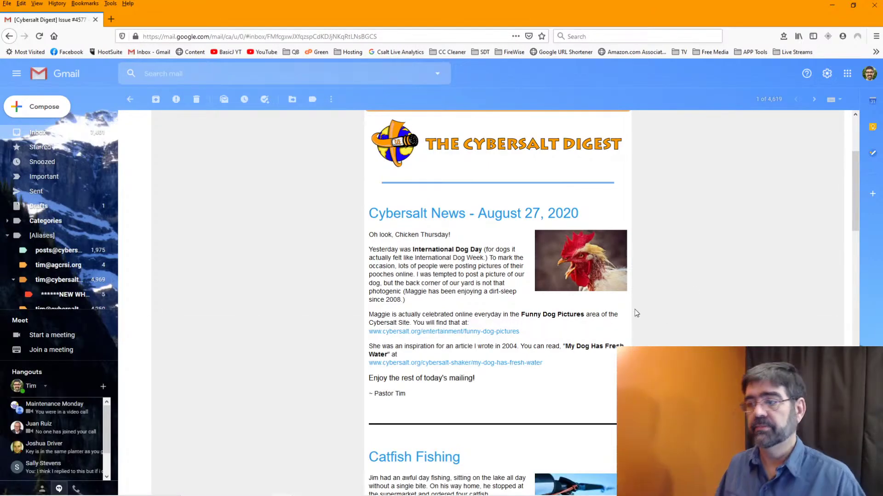
{"action": "scroll", "coordinate": [588, 299], "scroll_direction": "down", "scroll_amount": 3}
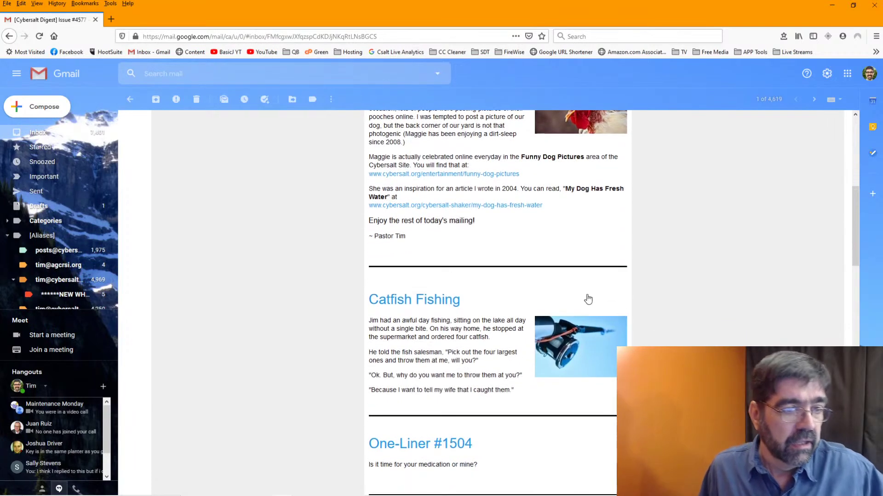
{"action": "scroll", "coordinate": [588, 300], "scroll_direction": "down", "scroll_amount": 6}
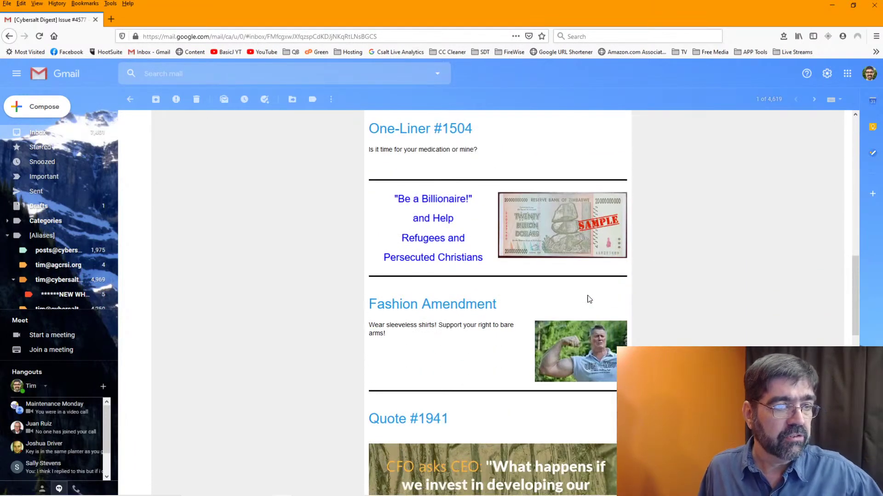
{"action": "scroll", "coordinate": [589, 299], "scroll_direction": "down", "scroll_amount": 5}
{"action": "scroll", "coordinate": [469, 262], "scroll_direction": "up", "scroll_amount": 7}
{"action": "scroll", "coordinate": [501, 272], "scroll_direction": "up", "scroll_amount": 3}
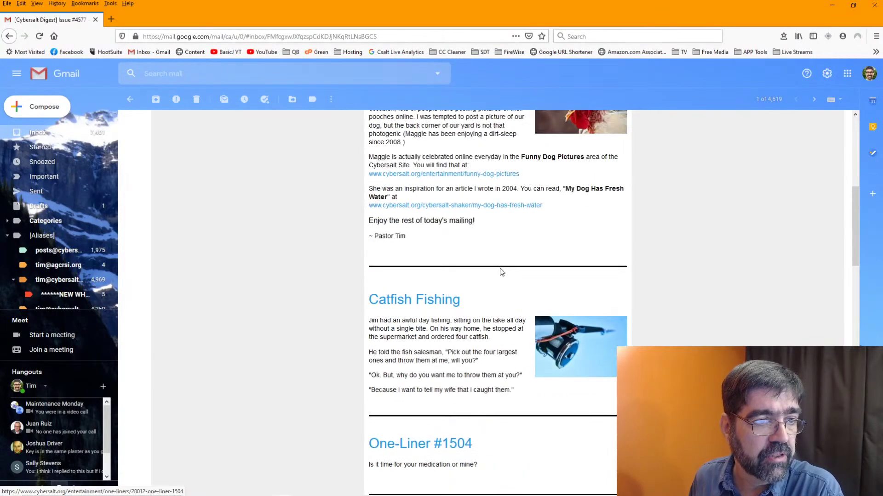
{"action": "scroll", "coordinate": [501, 272], "scroll_direction": "up", "scroll_amount": 4}
{"action": "scroll", "coordinate": [500, 273], "scroll_direction": "up", "scroll_amount": 3}
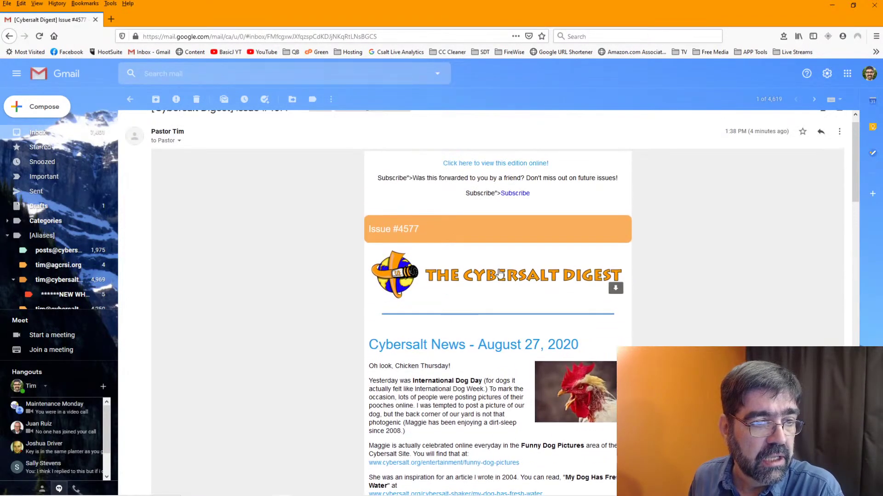
{"action": "scroll", "coordinate": [499, 271], "scroll_direction": "up", "scroll_amount": 1}
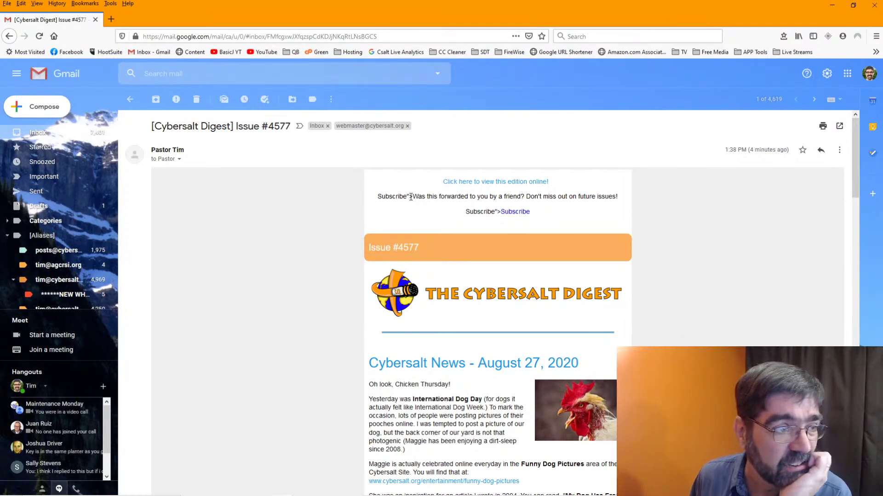
{"action": "scroll", "coordinate": [484, 217], "scroll_direction": "down", "scroll_amount": 10}
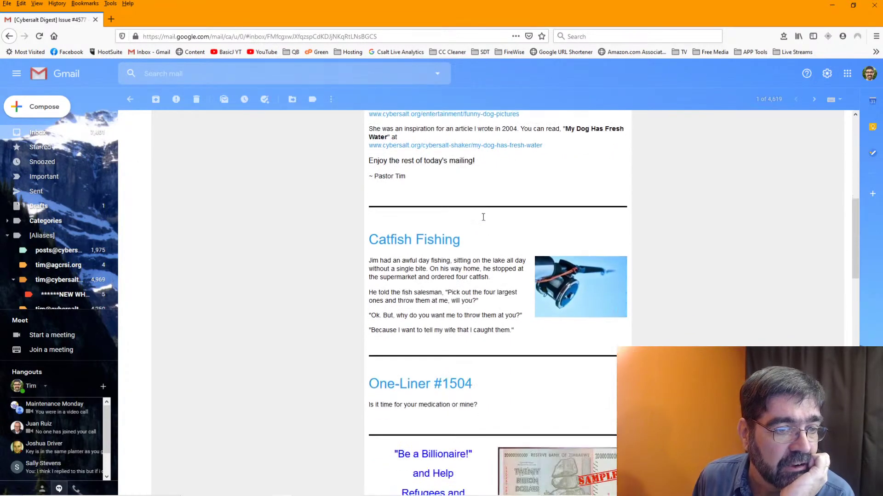
{"action": "scroll", "coordinate": [482, 220], "scroll_direction": "down", "scroll_amount": 12}
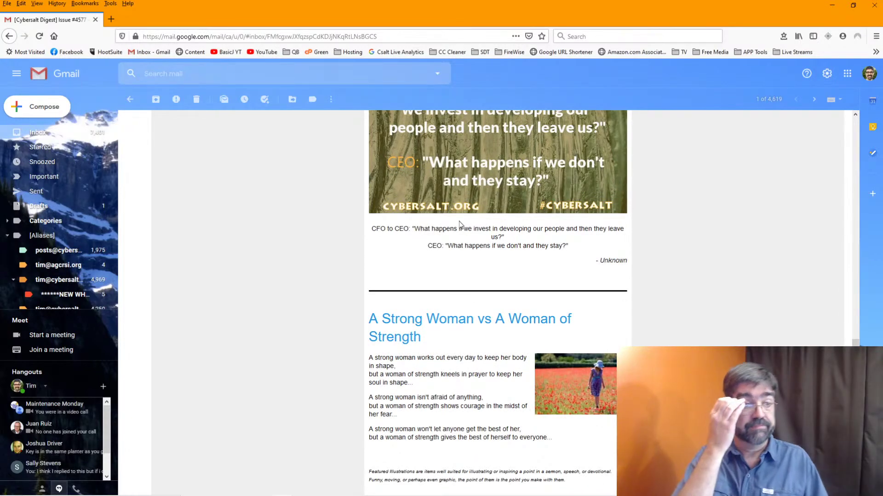
{"action": "scroll", "coordinate": [460, 224], "scroll_direction": "down", "scroll_amount": 6}
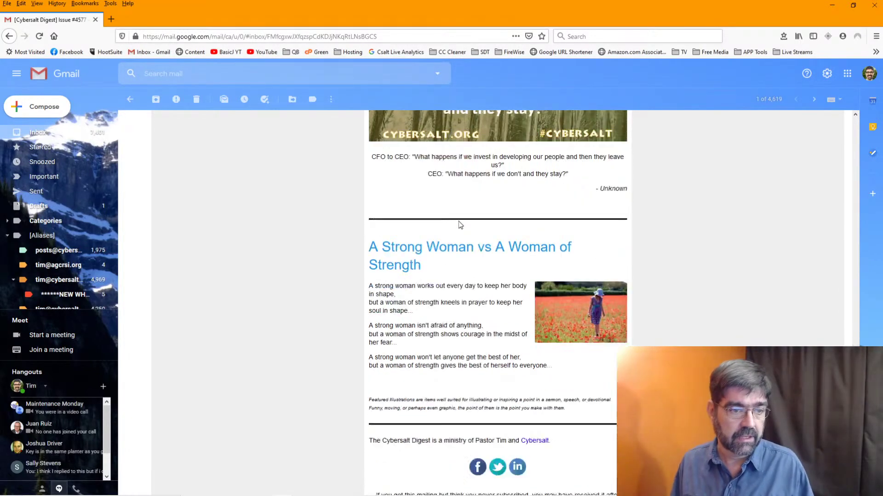
{"action": "scroll", "coordinate": [460, 224], "scroll_direction": "up", "scroll_amount": 20}
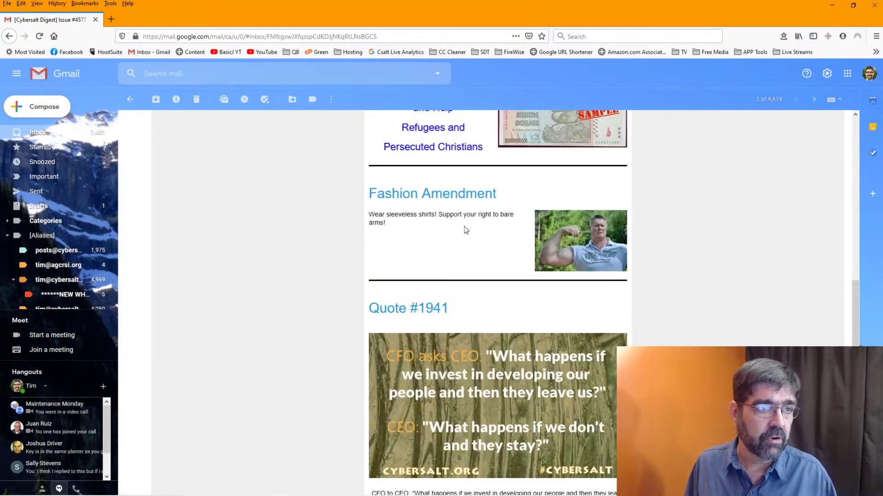
{"action": "scroll", "coordinate": [464, 226], "scroll_direction": "down", "scroll_amount": 20}
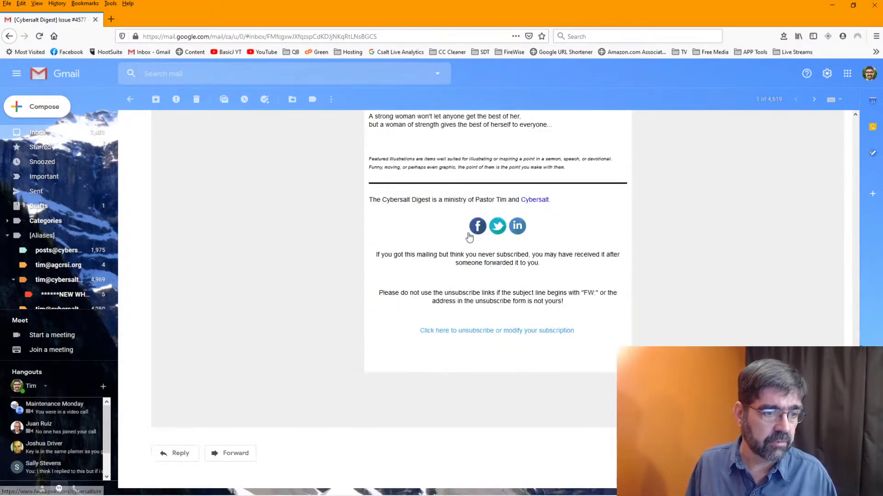
{"action": "left_click", "coordinate": [476, 332]}
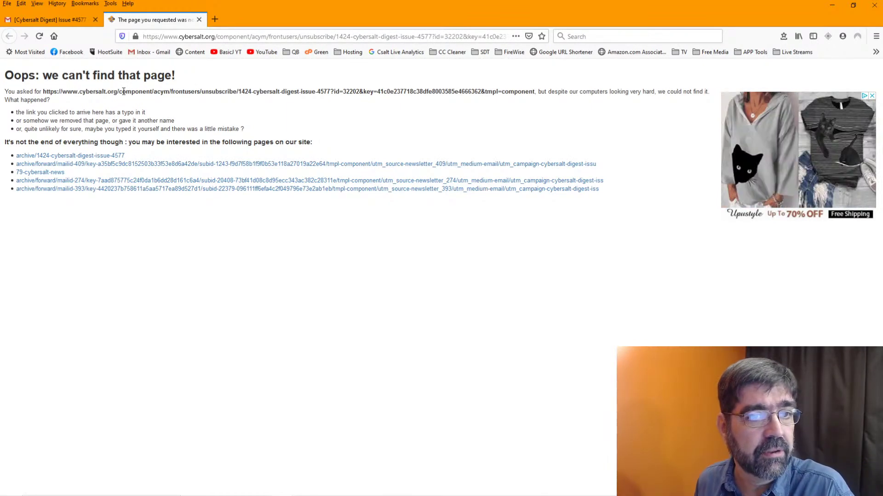
{"action": "left_click", "coordinate": [199, 21]}
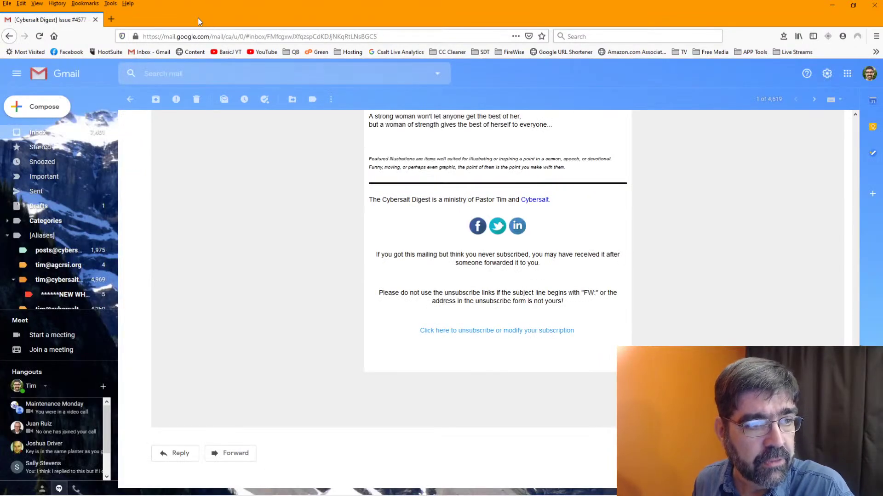
- Scroll the Issue #4577 email back to the top and minimize the Gmail window
{"action": "mouse_move", "coordinate": [500, 494]}
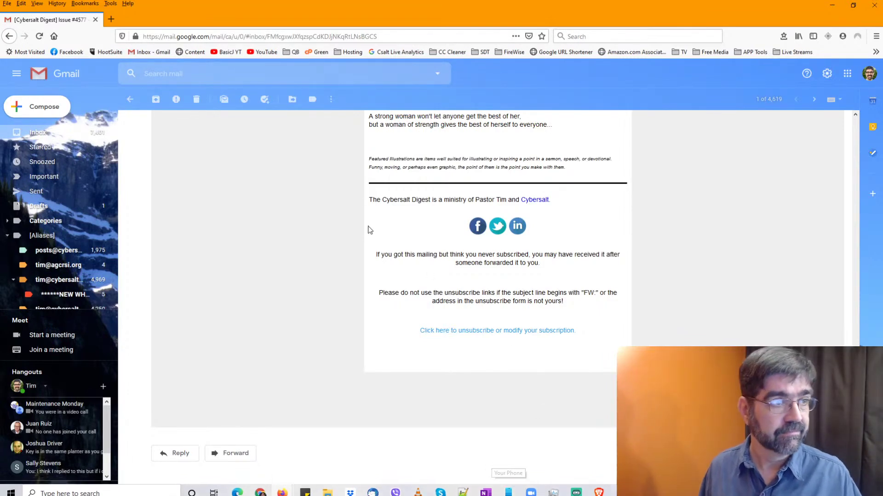
{"action": "scroll", "coordinate": [277, 194], "scroll_direction": "up", "scroll_amount": 20}
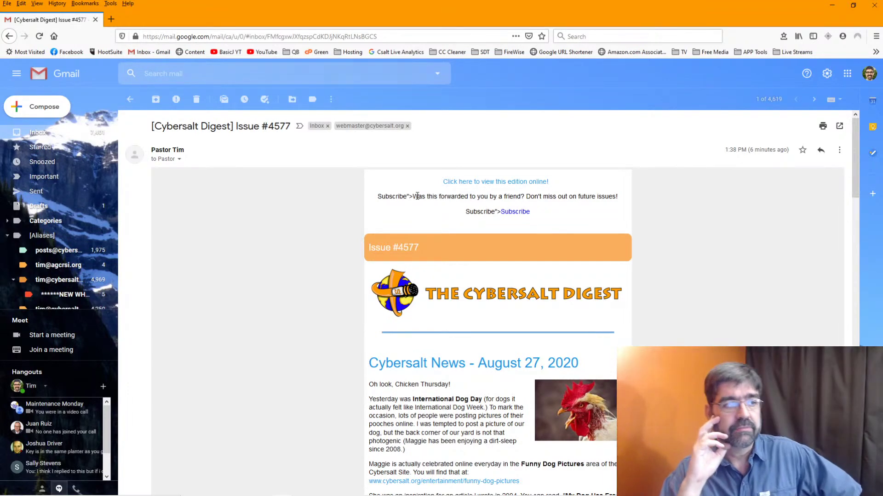
{"action": "left_click", "coordinate": [832, 5]}
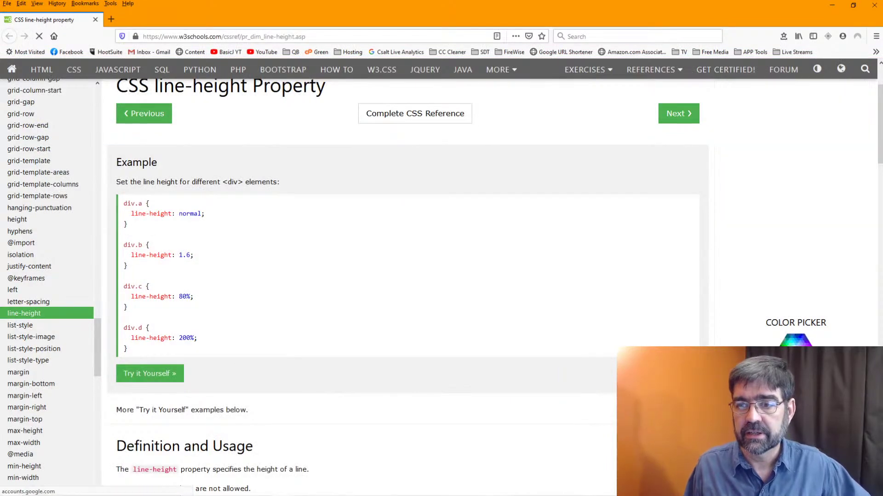